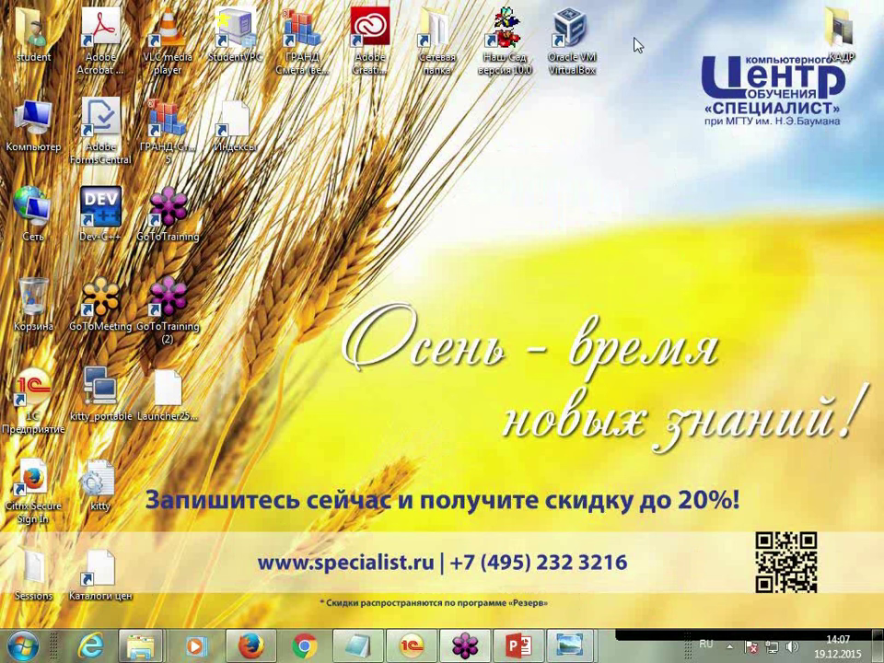
Bring up the '1. buhgalter' course chart and zoom to read the budget accountant and tax boxes
{"action": "mouse_move", "coordinate": [562, 649]}
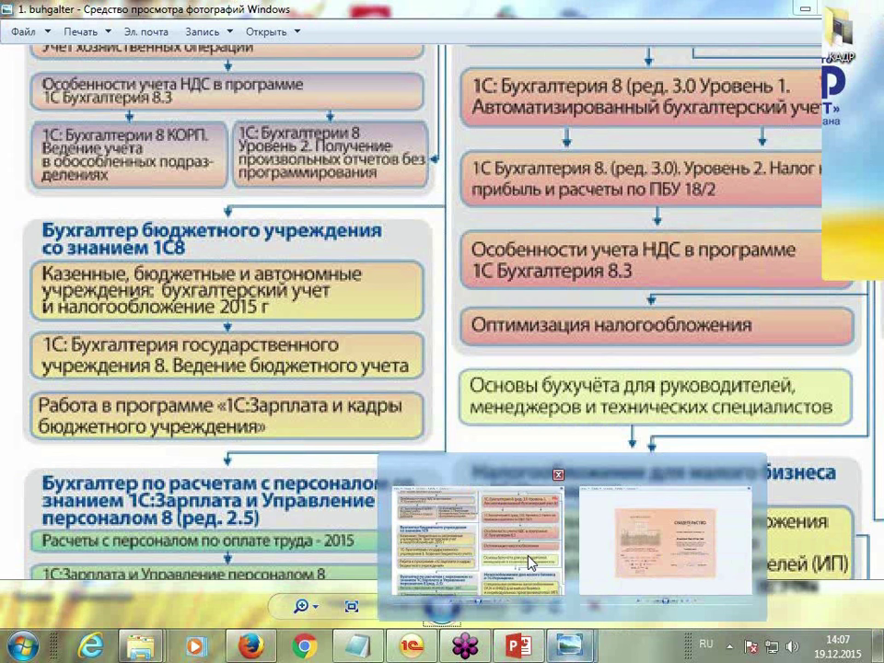
{"action": "left_click", "coordinate": [529, 562]}
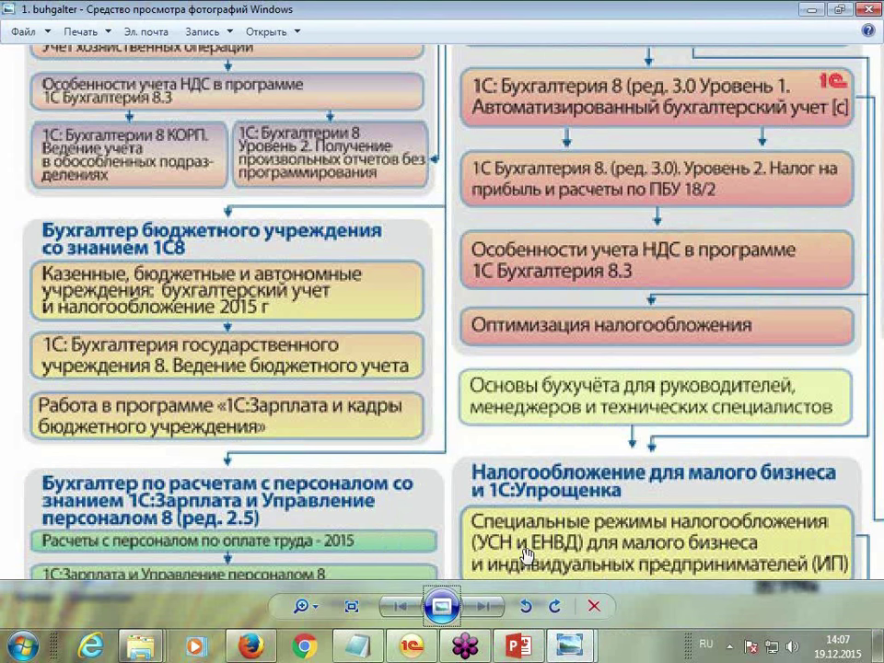
{"action": "scroll", "coordinate": [527, 556], "scroll_direction": "up", "scroll_amount": 5}
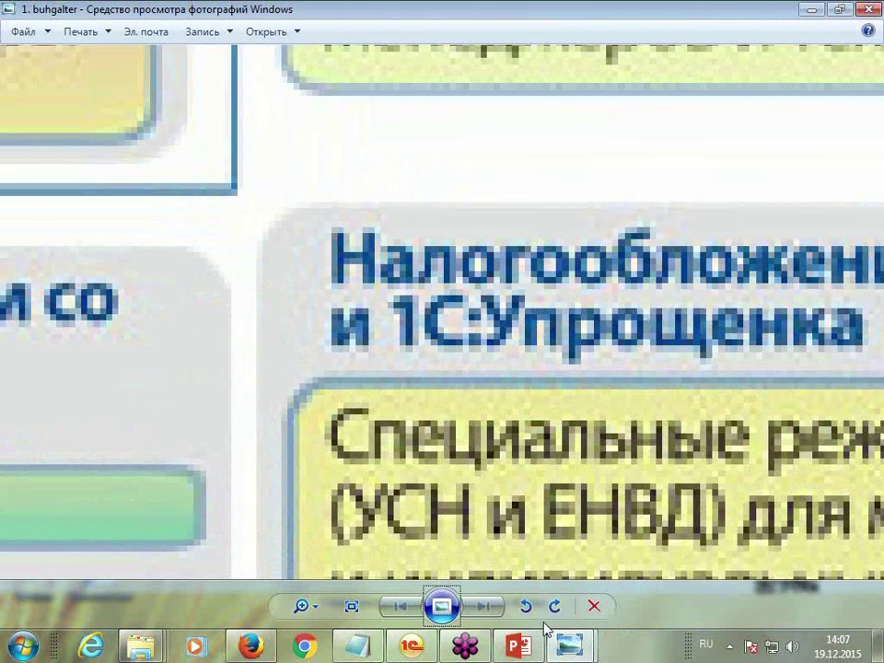
{"action": "left_click_drag", "start_coordinate": [301, 606], "coordinate": [306, 631]}
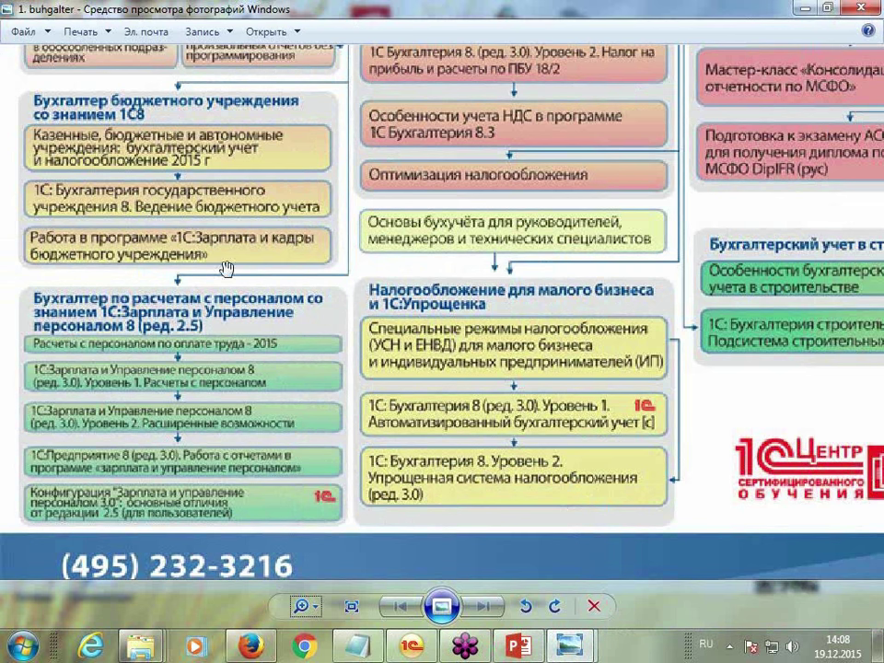
{"action": "left_click", "coordinate": [300, 606]}
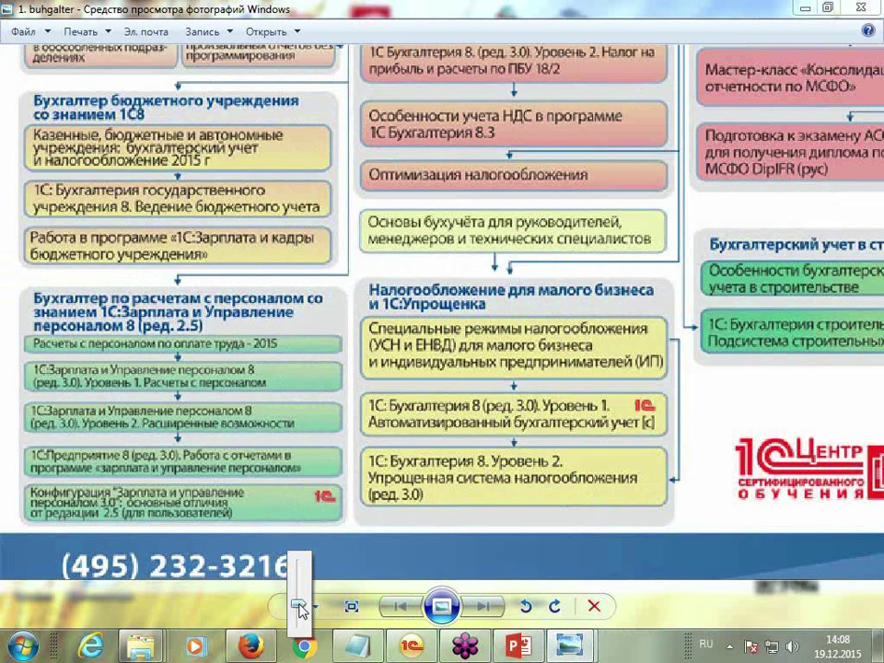
{"action": "scroll", "coordinate": [300, 606], "scroll_direction": "up", "scroll_amount": 3}
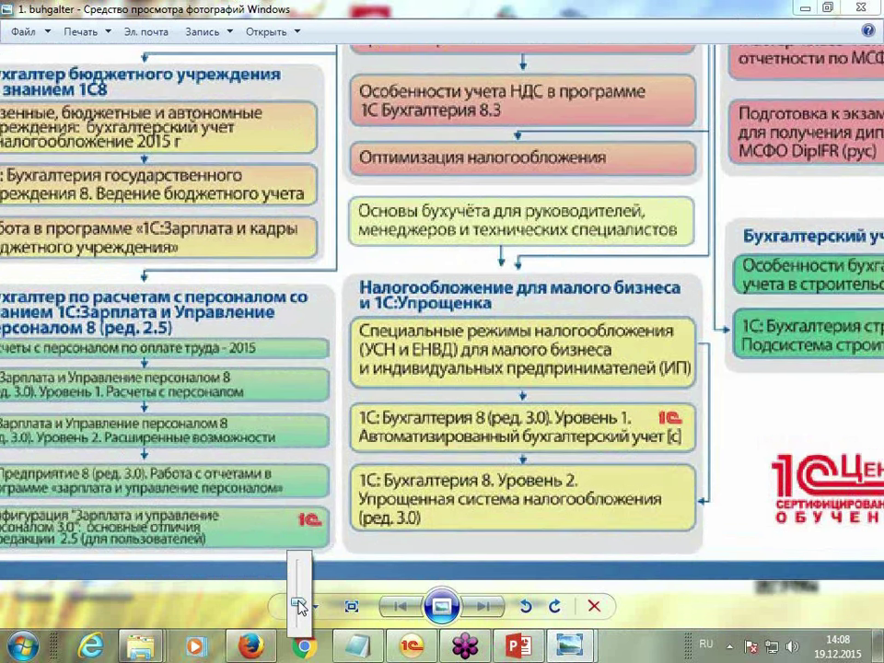
{"action": "scroll", "coordinate": [301, 606], "scroll_direction": "down", "scroll_amount": 3}
{"action": "scroll", "coordinate": [301, 606], "scroll_direction": "up", "scroll_amount": 3}
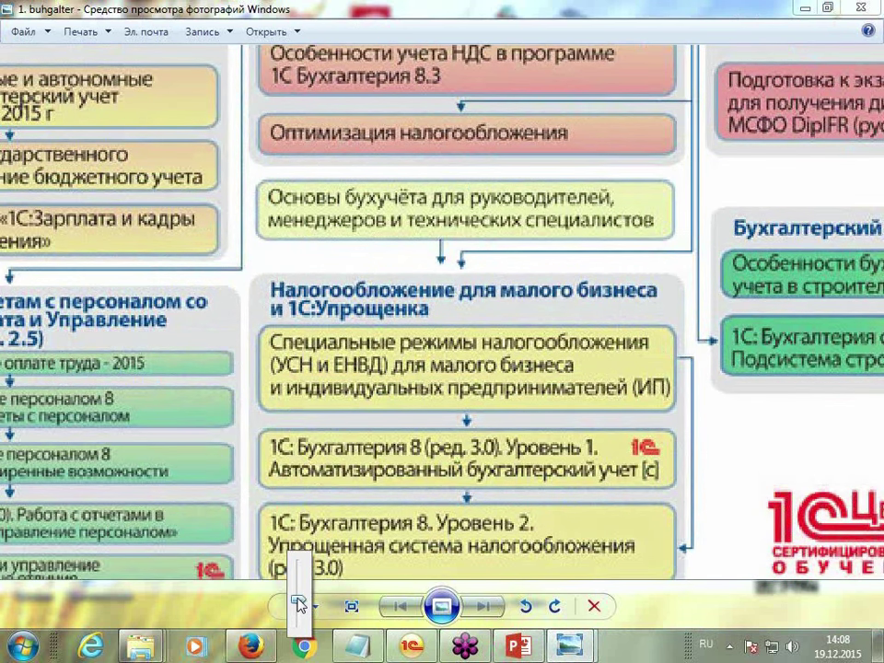
{"action": "scroll", "coordinate": [301, 606], "scroll_direction": "down", "scroll_amount": 3}
{"action": "scroll", "coordinate": [342, 138], "scroll_direction": "up", "scroll_amount": 2}
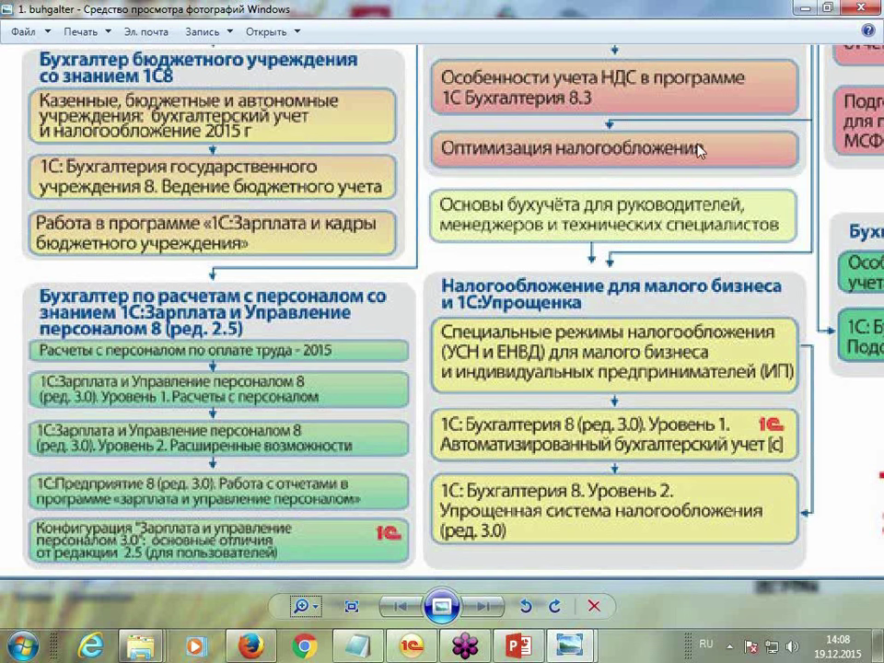
Close the course chart, view the course certificate enlarged, then minimize it
{"action": "left_click", "coordinate": [861, 10]}
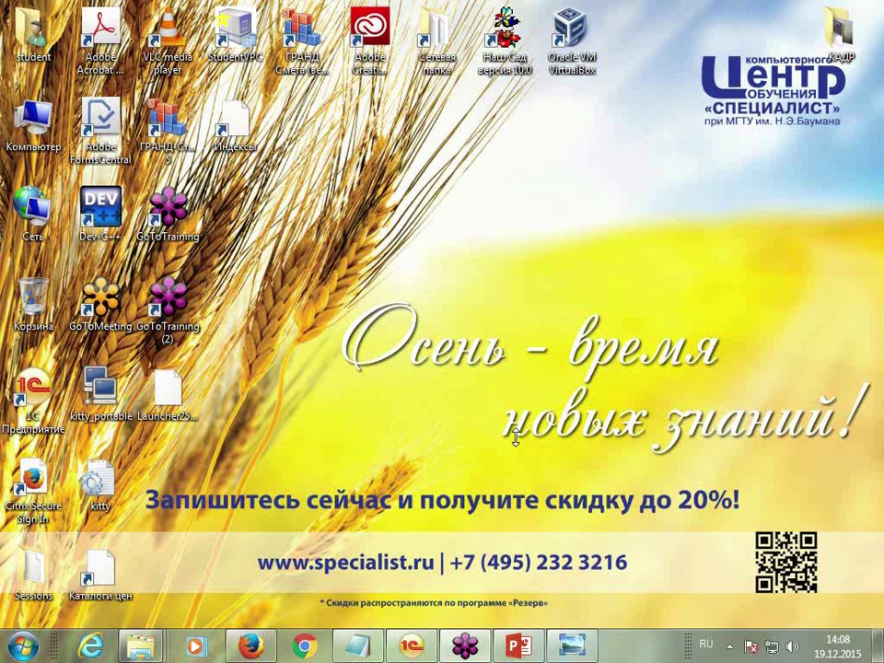
{"action": "mouse_move", "coordinate": [580, 647]}
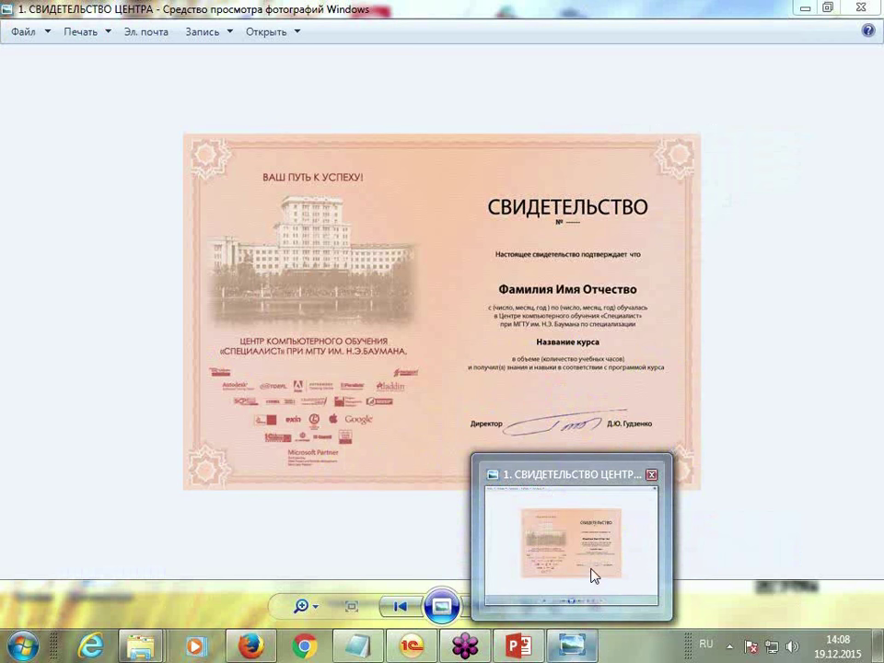
{"action": "left_click", "coordinate": [592, 578]}
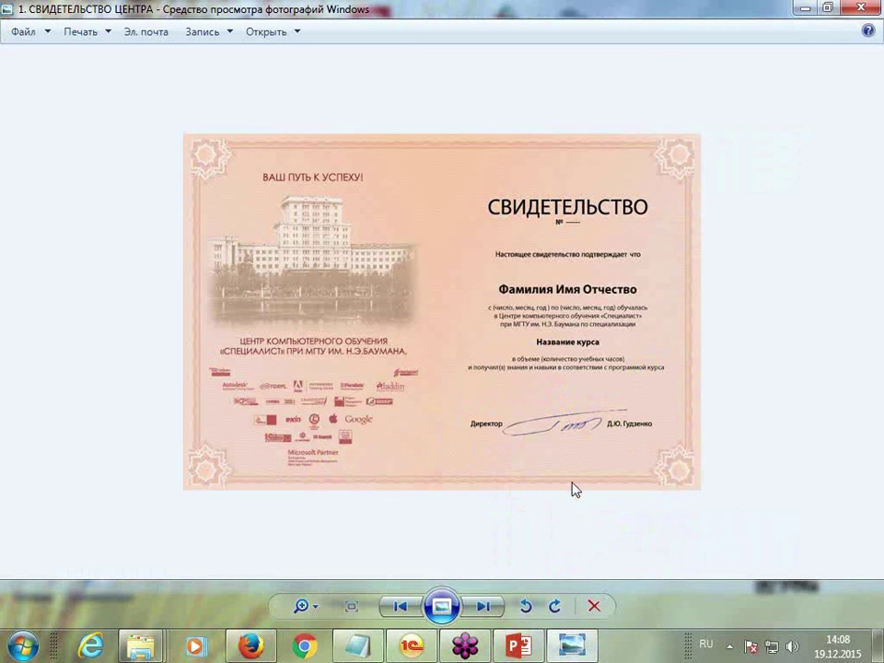
{"action": "left_click", "coordinate": [306, 608]}
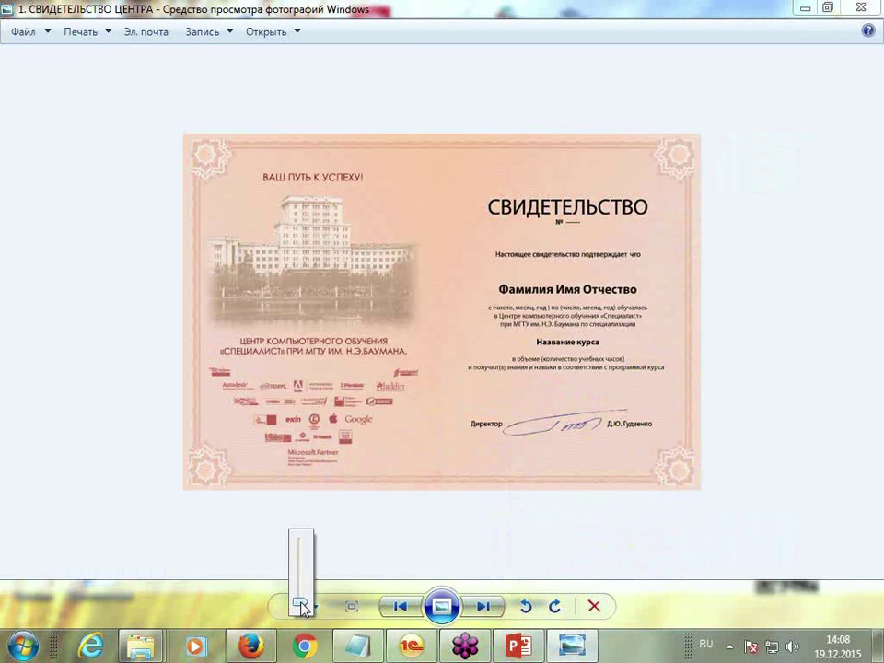
{"action": "left_click_drag", "start_coordinate": [301, 607], "coordinate": [297, 586]}
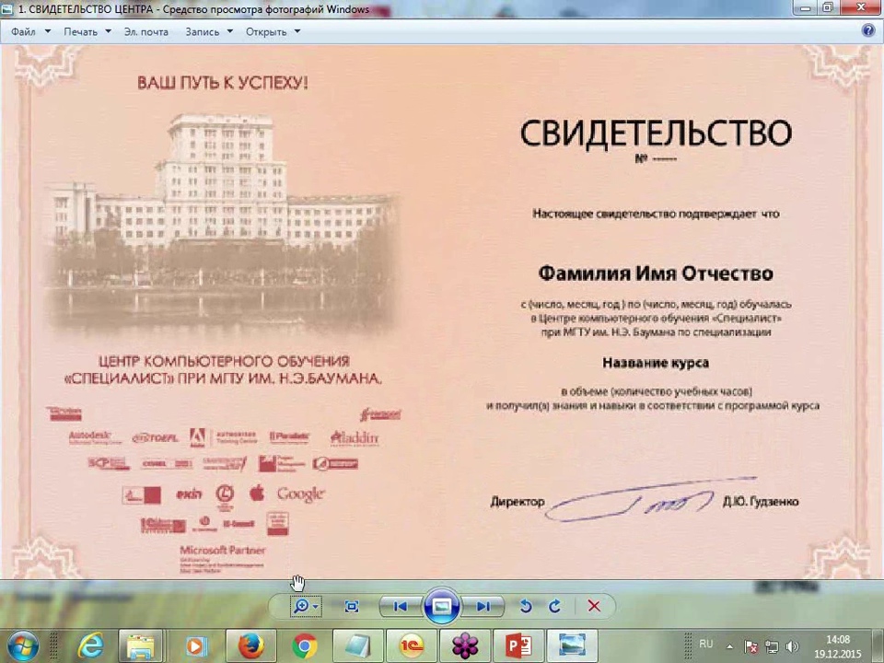
{"action": "left_click", "coordinate": [801, 13]}
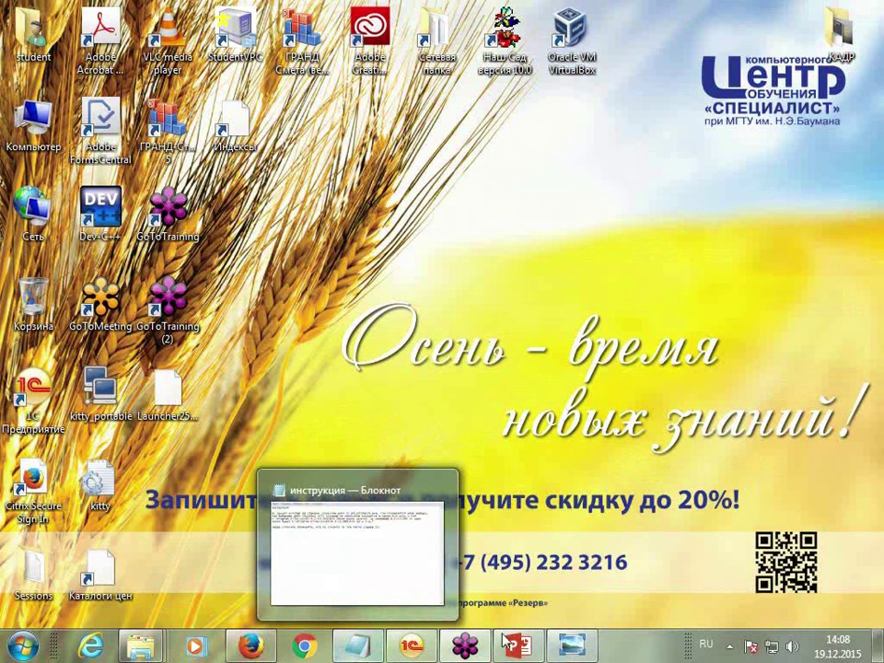
Bring the Downloads folder window forward and minimize it
{"action": "mouse_move", "coordinate": [566, 649]}
{"action": "mouse_move", "coordinate": [140, 646]}
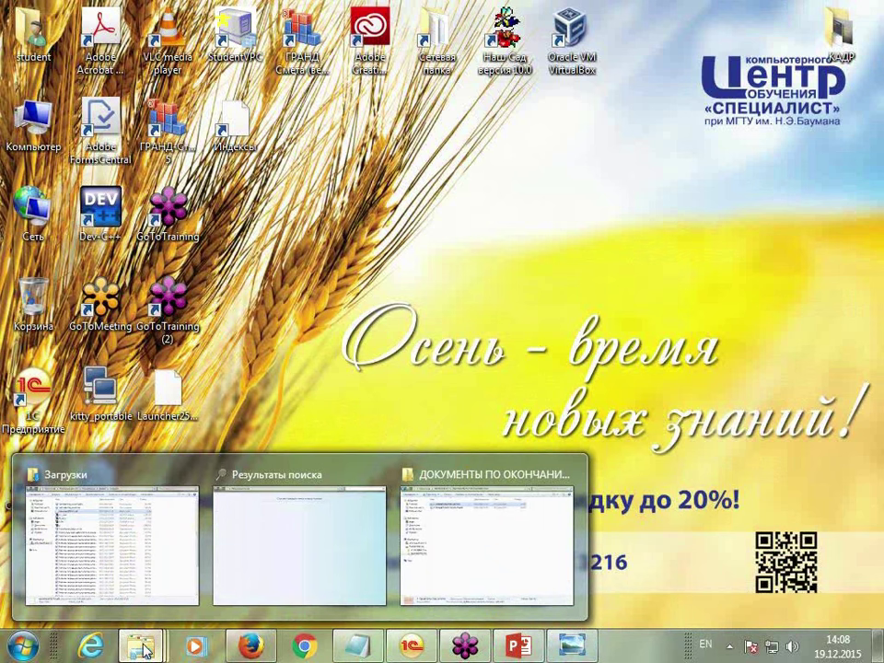
{"action": "left_click", "coordinate": [147, 623]}
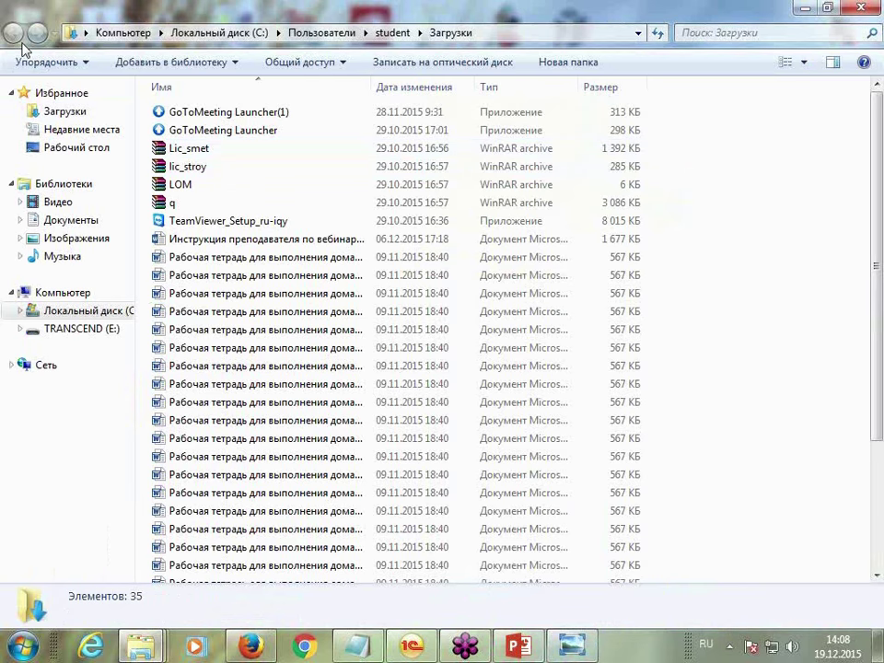
{"action": "left_click", "coordinate": [805, 8]}
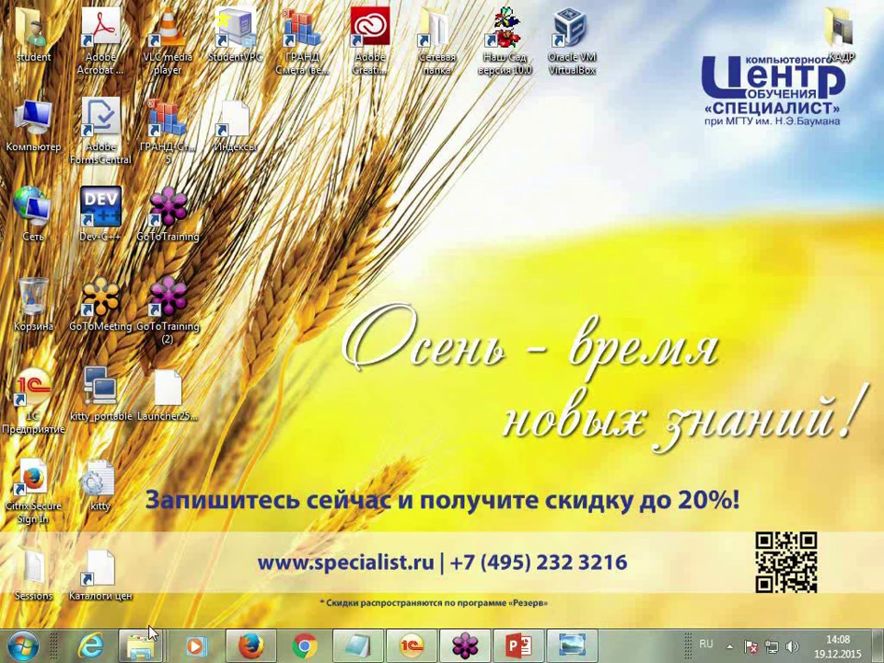
{"action": "mouse_move", "coordinate": [145, 645]}
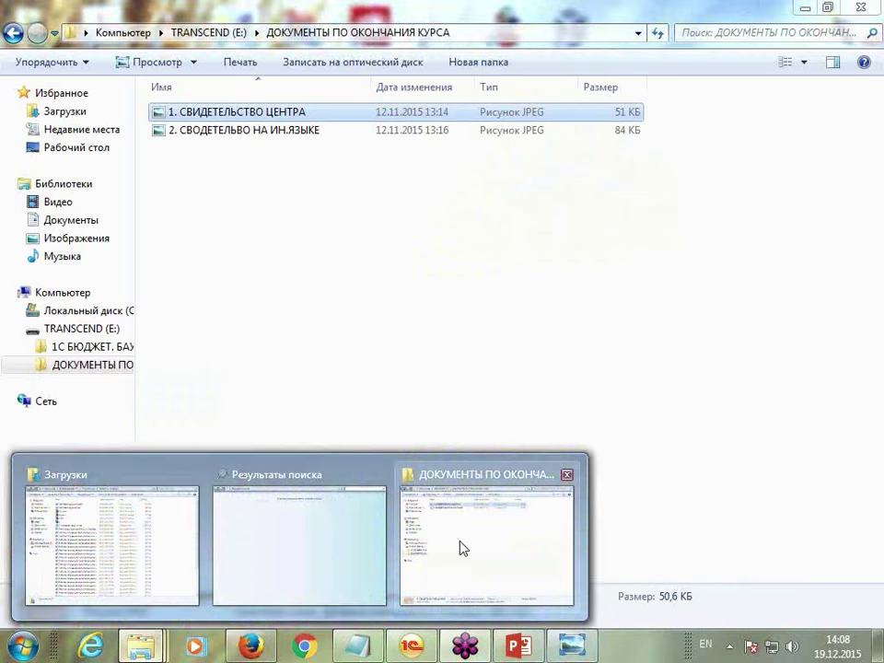
View '2. СВОДЕТЕЛЬВО НА ИН.ЯЗЫКЕ' enlarged from ДОКУМЕНТЫ ПО ОКОНЧАНИЯ КУРСА, then minimize both windows
{"action": "left_click", "coordinate": [460, 548]}
{"action": "double_click", "coordinate": [247, 133]}
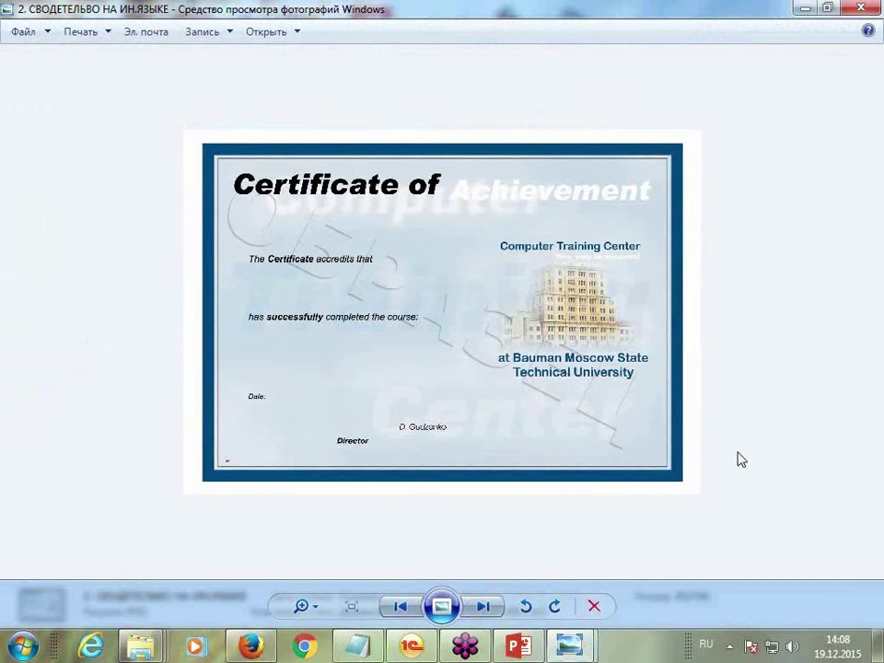
{"action": "left_click", "coordinate": [302, 606]}
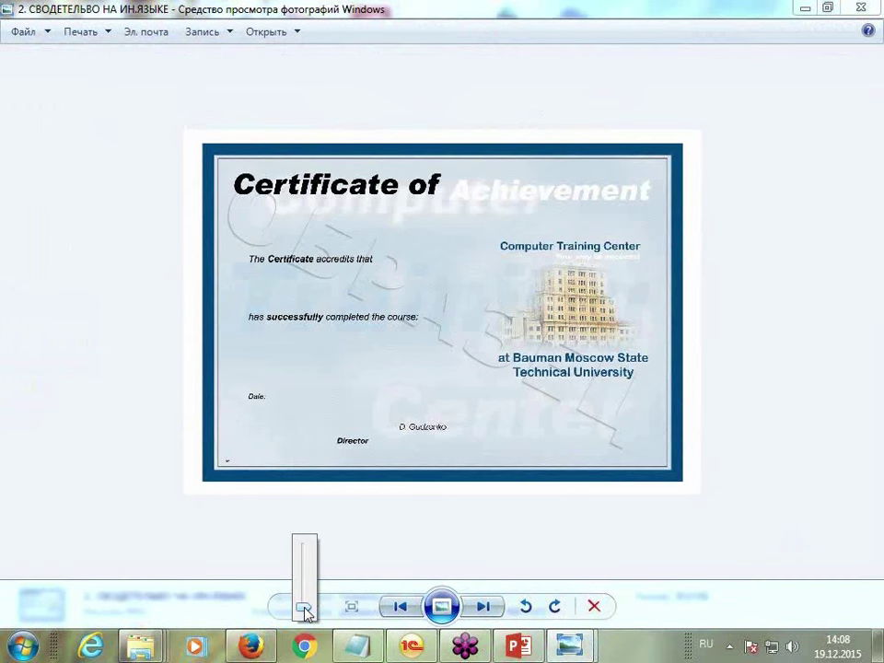
{"action": "left_click_drag", "start_coordinate": [305, 612], "coordinate": [302, 582]}
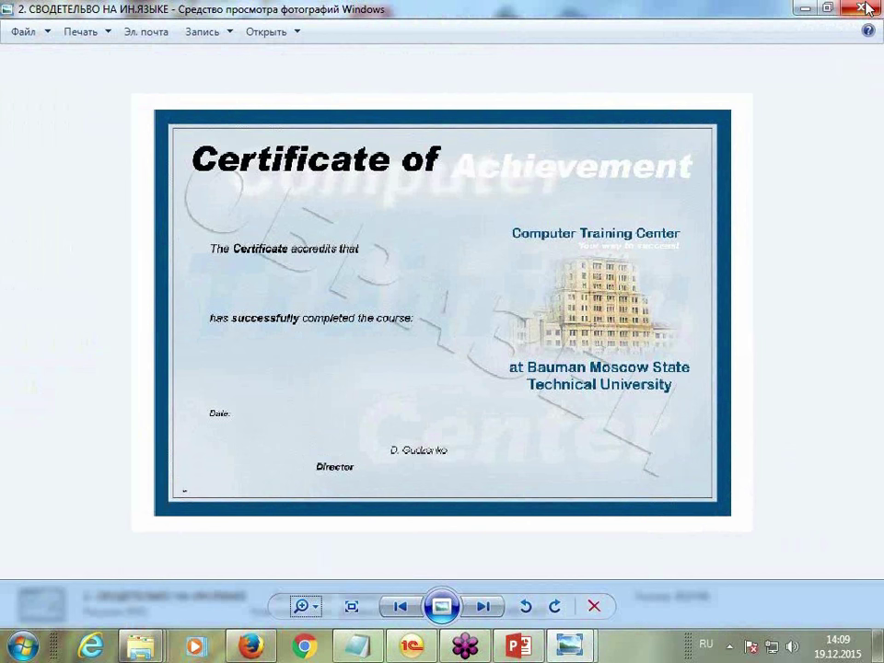
{"action": "left_click", "coordinate": [804, 16]}
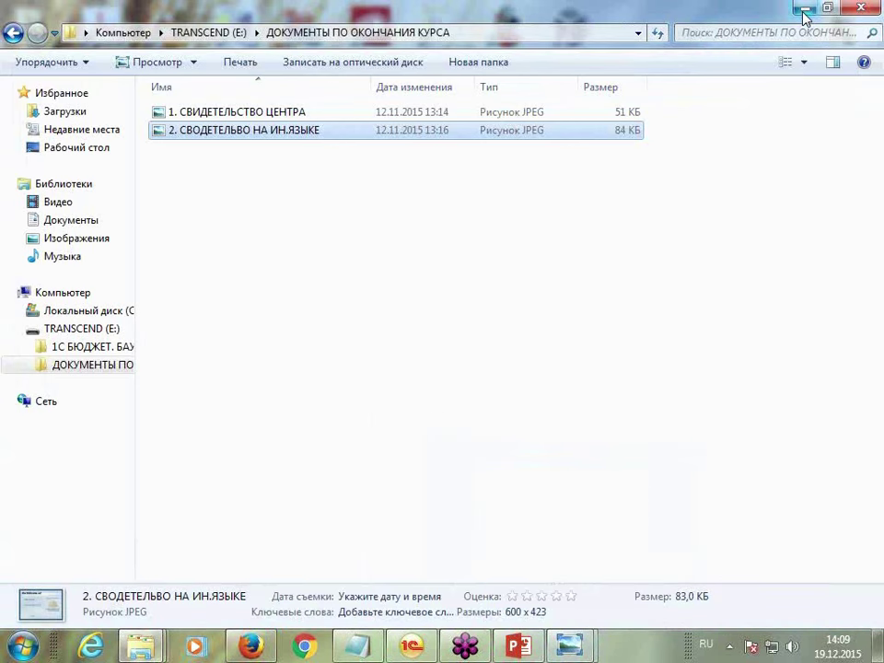
{"action": "left_click", "coordinate": [803, 14]}
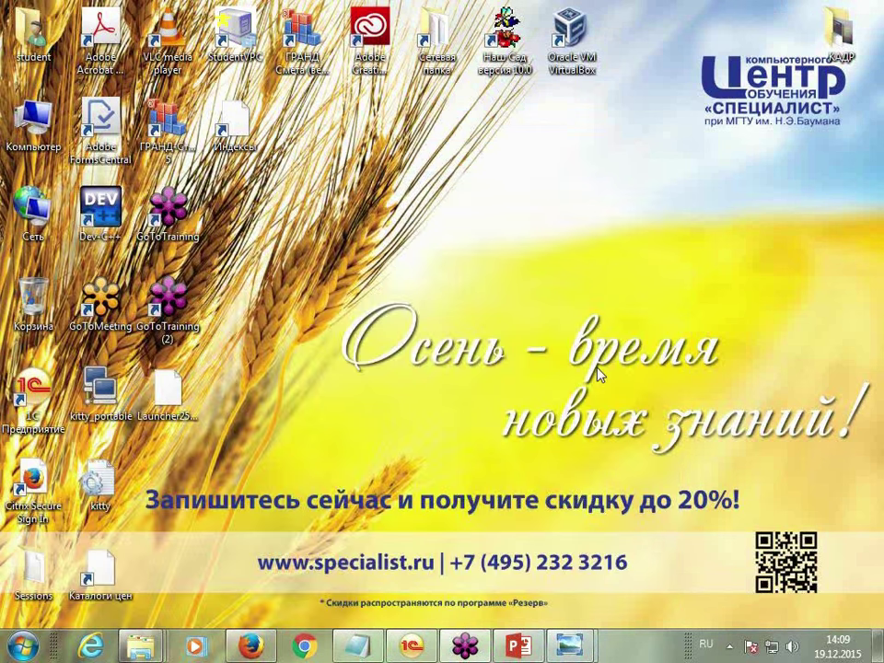
Check the infobase list in the 1C:Предприятие launcher, then restore the 1C start assistant window
{"action": "left_click", "coordinate": [412, 645]}
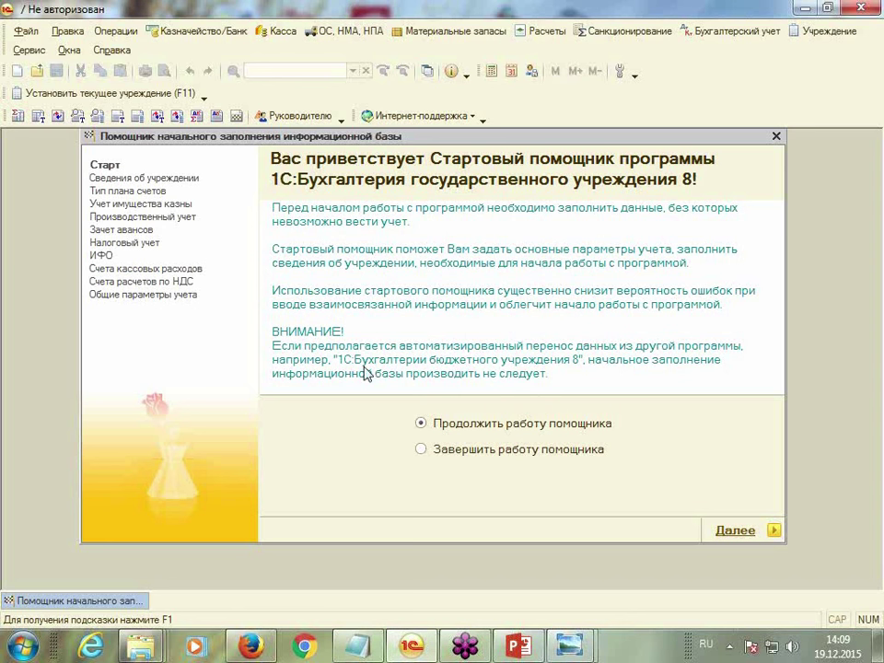
{"action": "left_click", "coordinate": [804, 12]}
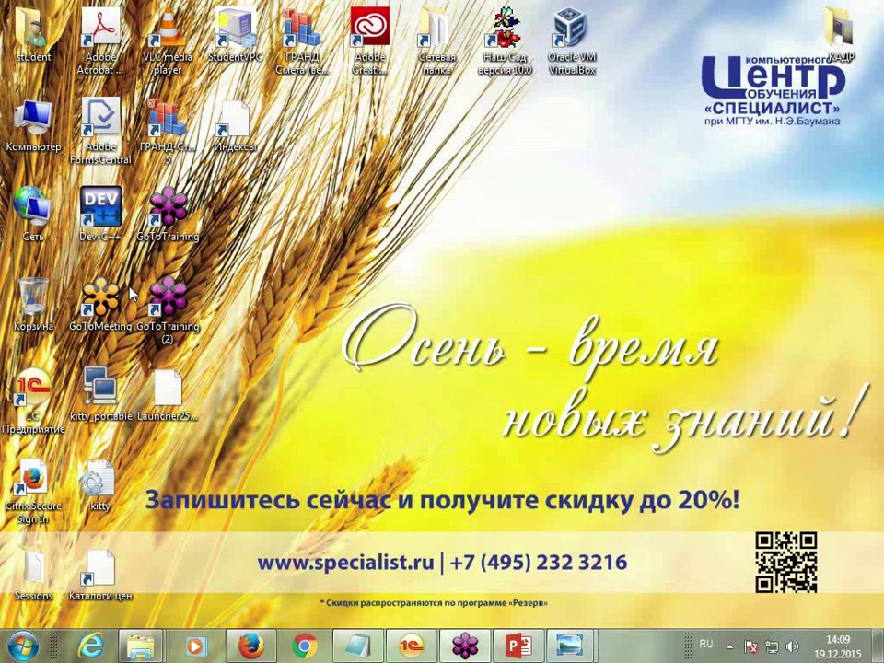
{"action": "double_click", "coordinate": [30, 389]}
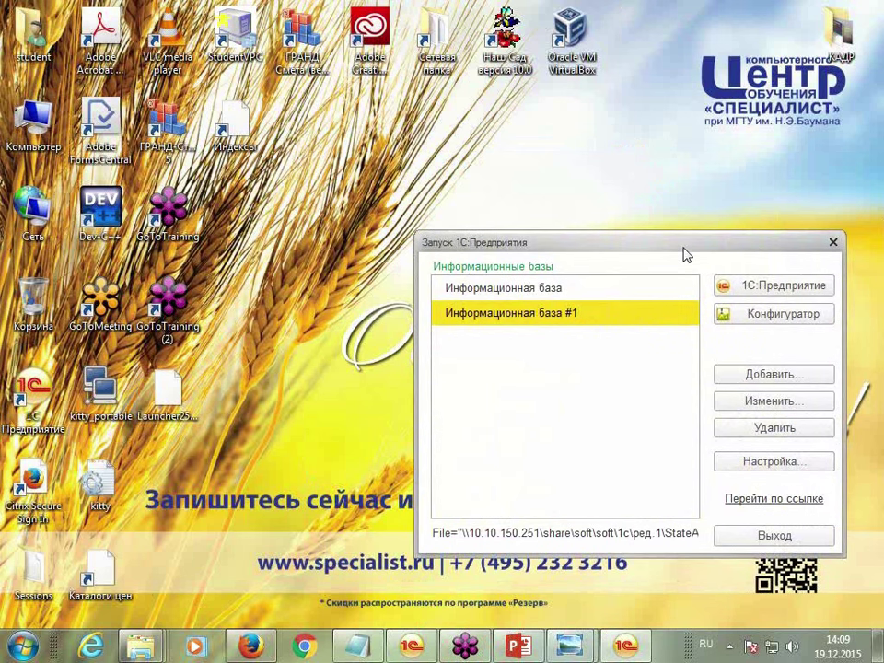
{"action": "left_click_drag", "start_coordinate": [685, 253], "coordinate": [519, 149]}
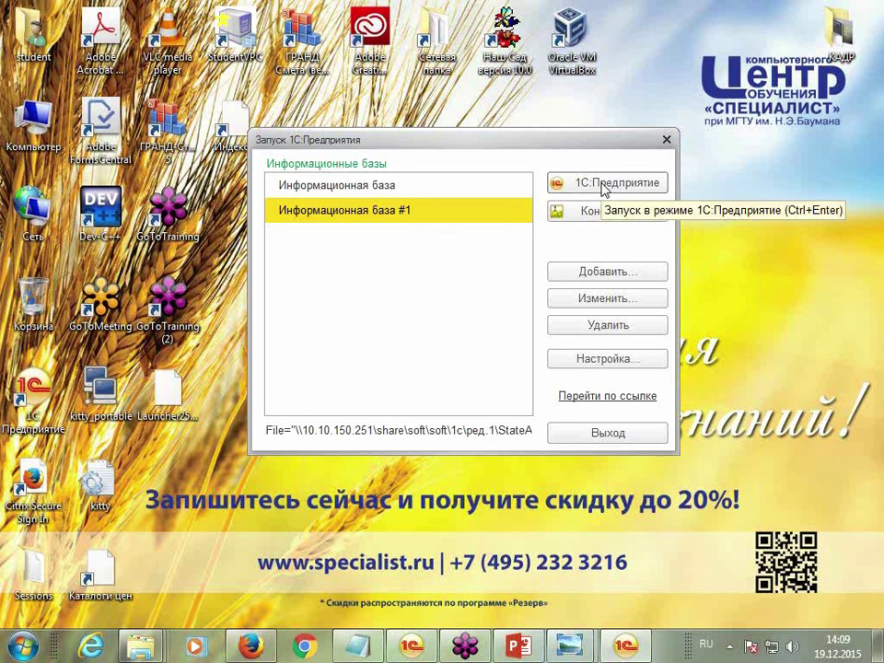
{"action": "left_click", "coordinate": [666, 142]}
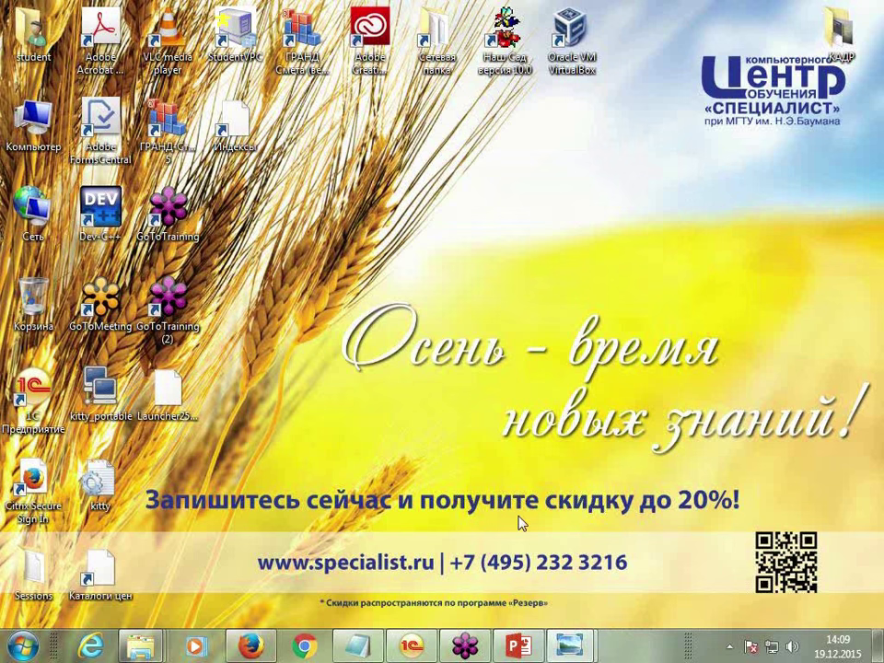
{"action": "left_click", "coordinate": [412, 647]}
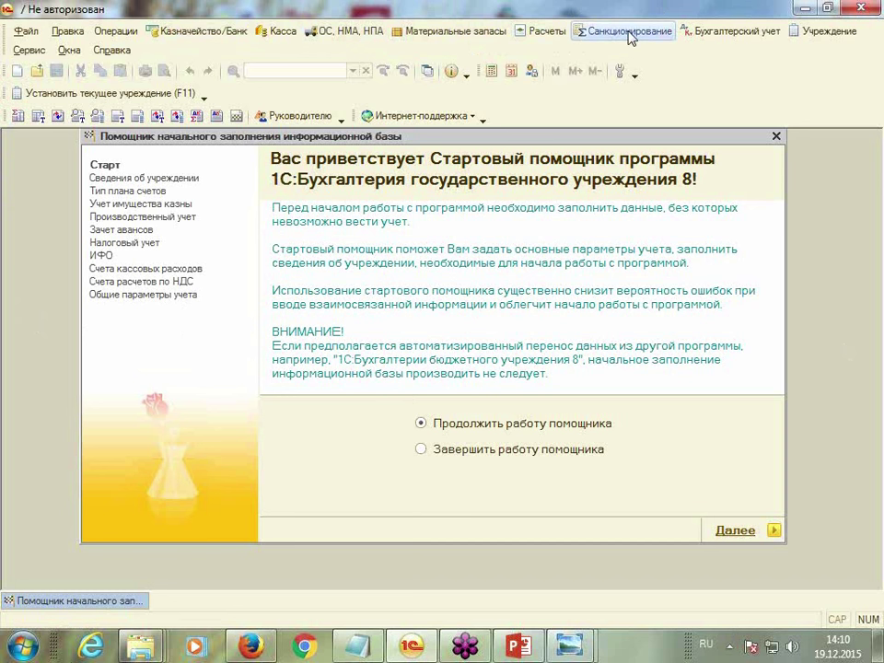
{"action": "left_click", "coordinate": [829, 31]}
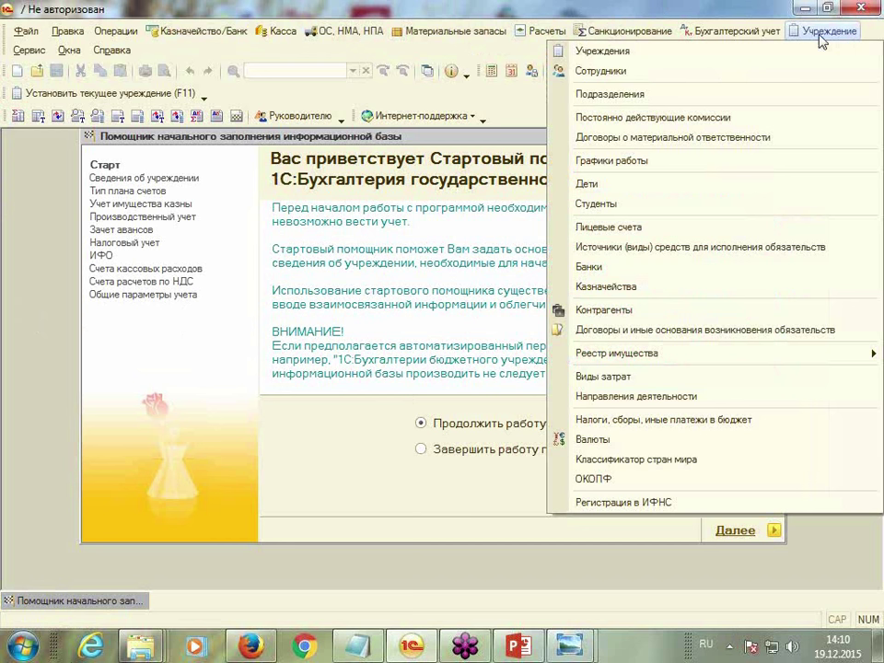
{"action": "mouse_move", "coordinate": [763, 44]}
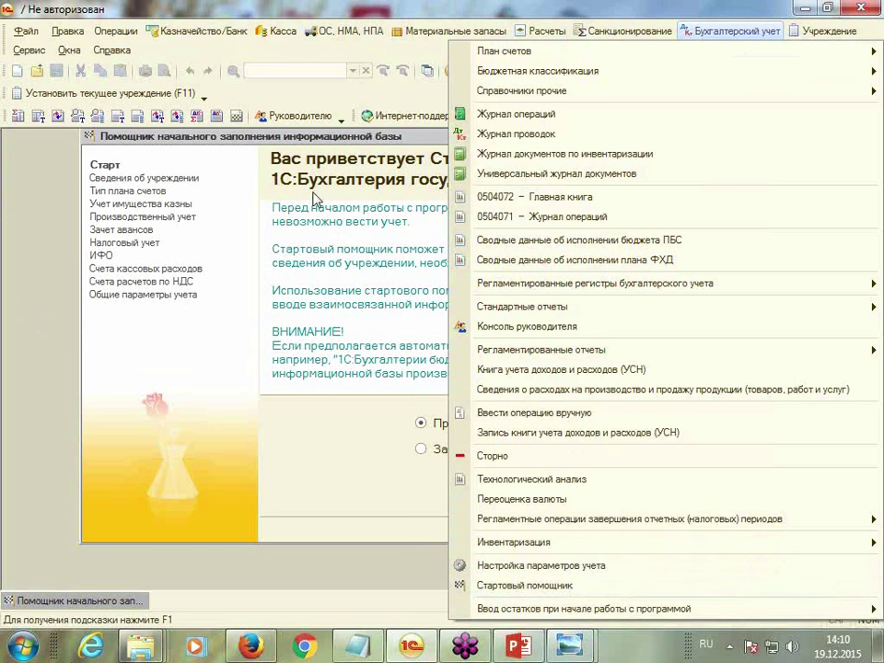
{"action": "left_click", "coordinate": [327, 100]}
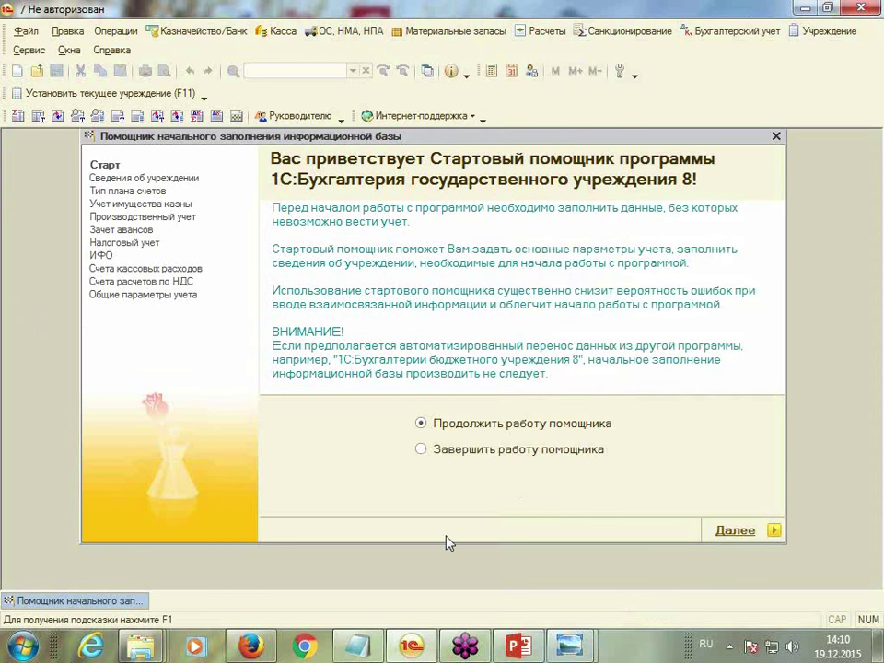
{"action": "left_click", "coordinate": [30, 51]}
{"action": "scroll", "coordinate": [83, 230], "scroll_direction": "down", "scroll_amount": 5}
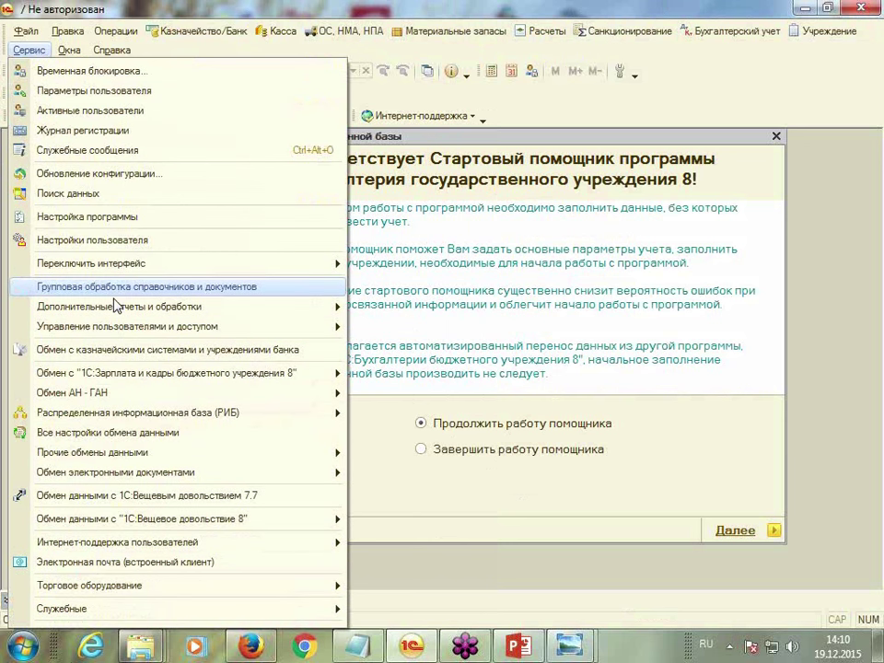
{"action": "mouse_move", "coordinate": [120, 332]}
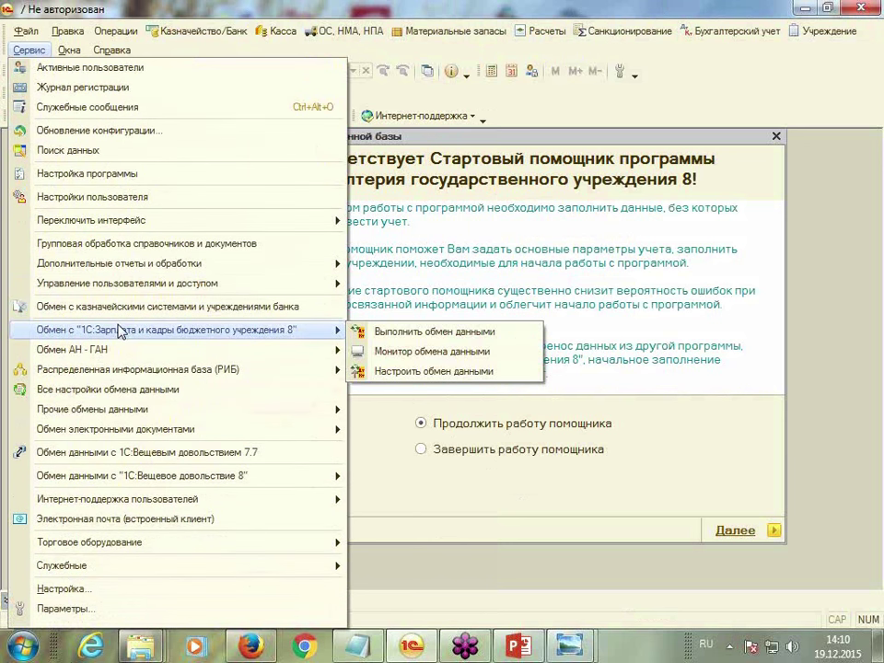
{"action": "mouse_move", "coordinate": [209, 222]}
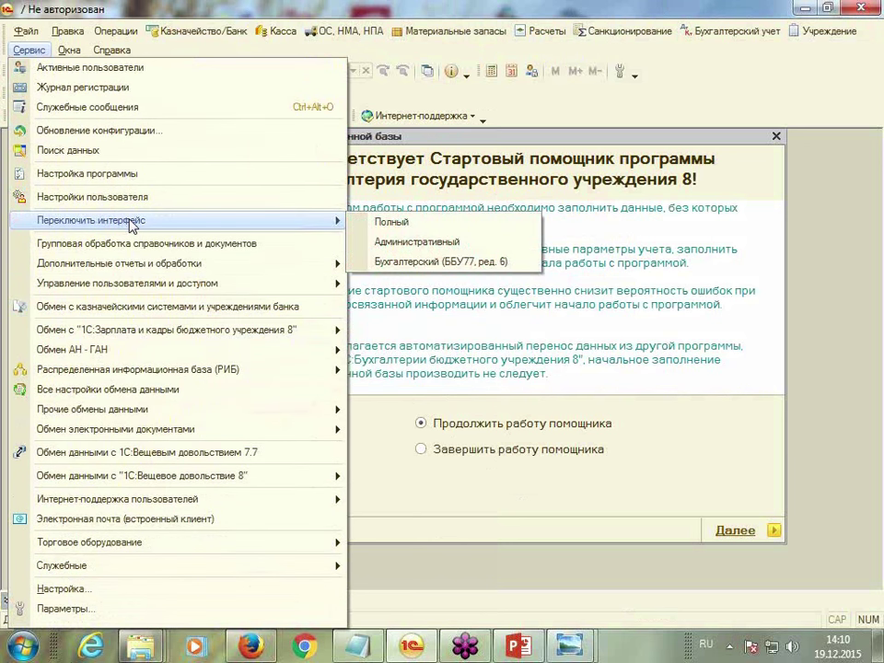
{"action": "left_click", "coordinate": [413, 225]}
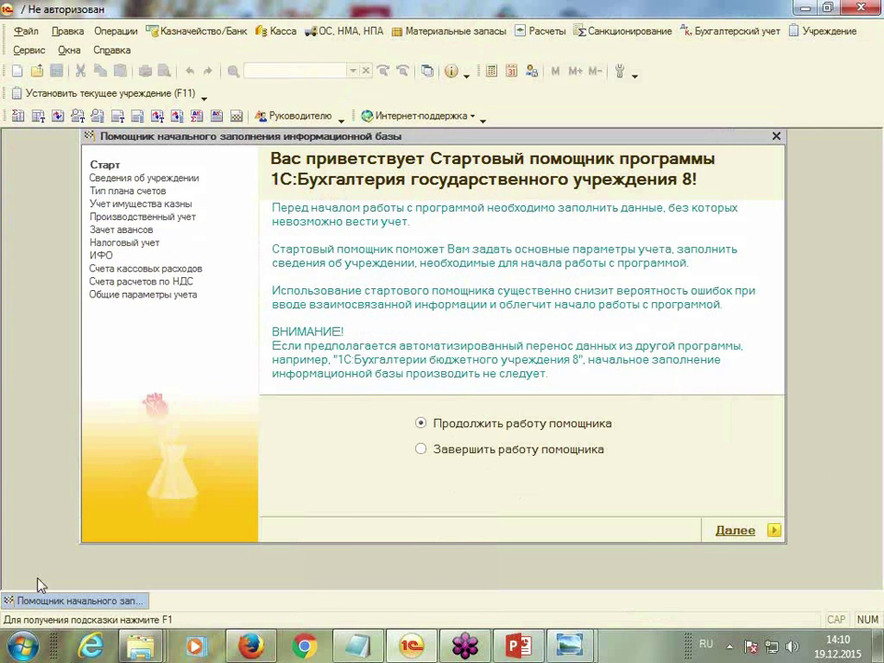
{"action": "left_click", "coordinate": [746, 34]}
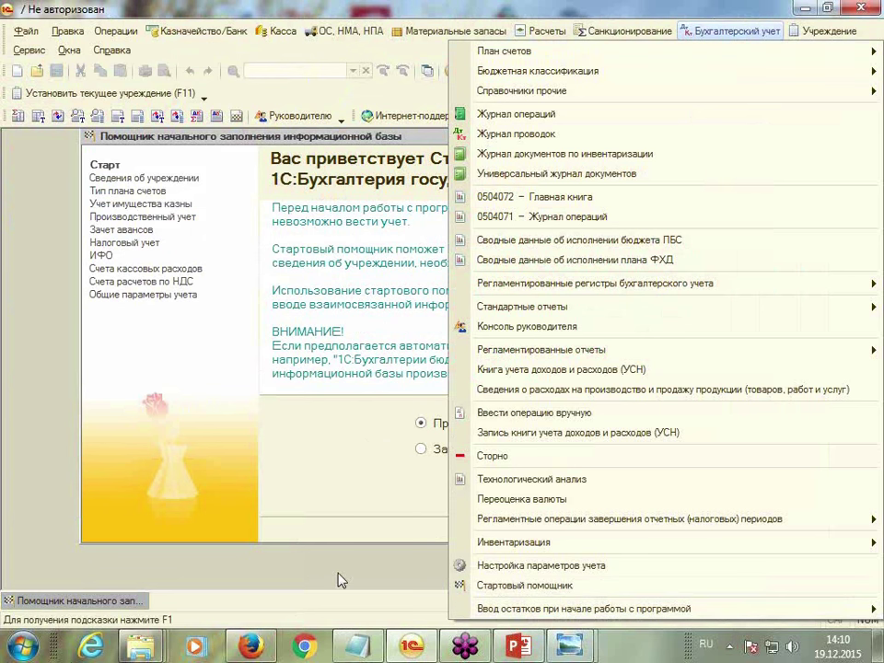
{"action": "left_click", "coordinate": [349, 631]}
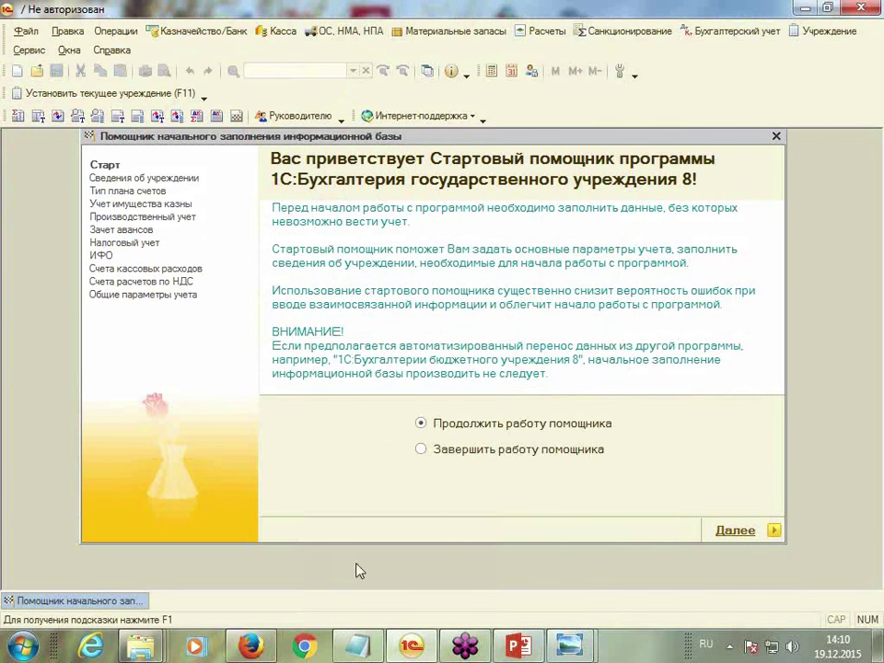
Enter ФКГУ "ДМШ" as the institution's short, full and abbreviated names
{"action": "left_click", "coordinate": [775, 531]}
{"action": "left_click", "coordinate": [441, 268]}
{"action": "type", "text": "ФКГУ \"ДМШ"}
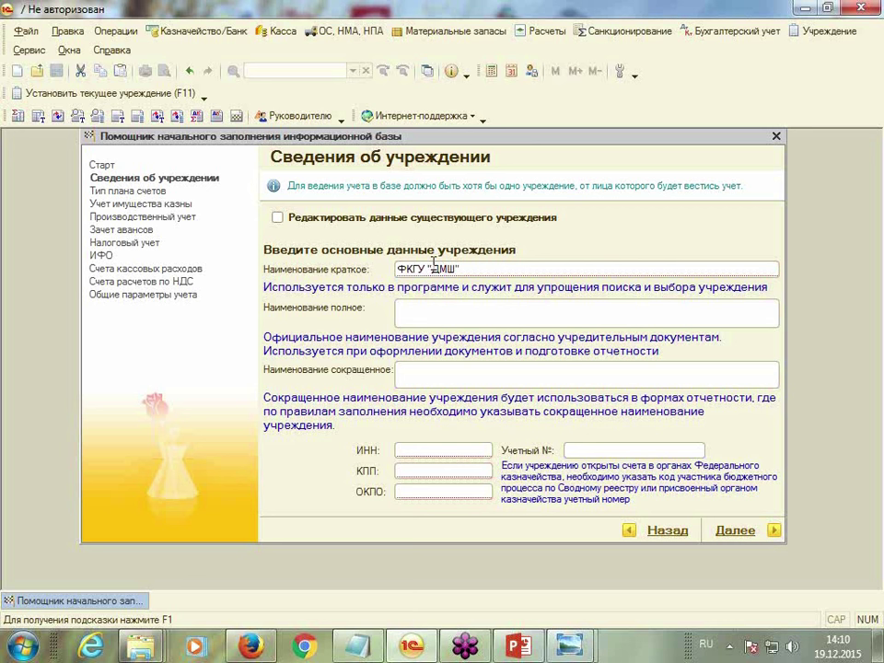
{"action": "left_click", "coordinate": [412, 311]}
{"action": "key", "text": "ctrl+c"}
{"action": "right_click", "coordinate": [412, 313]}
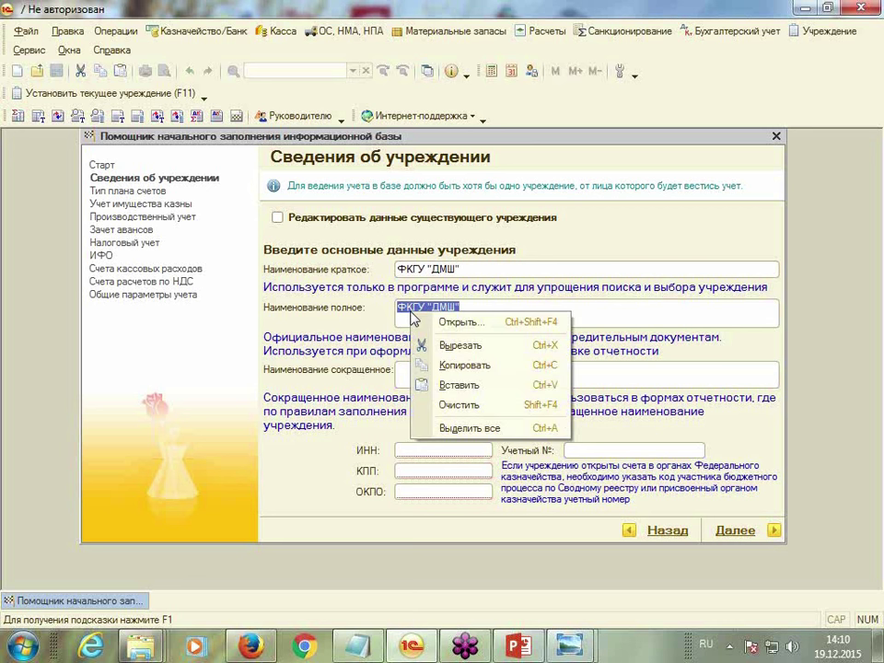
{"action": "left_click", "coordinate": [451, 370]}
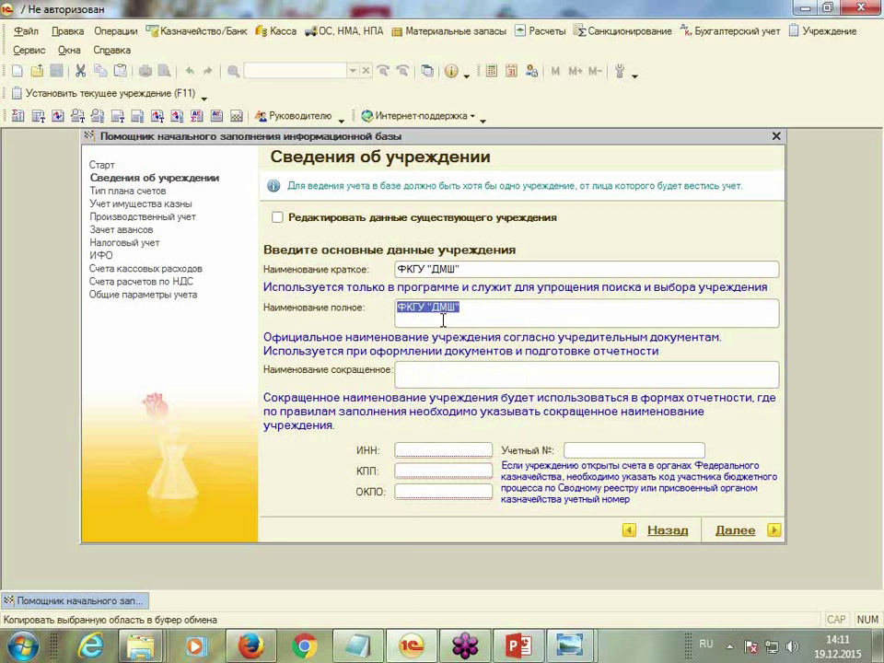
{"action": "right_click", "coordinate": [426, 381]}
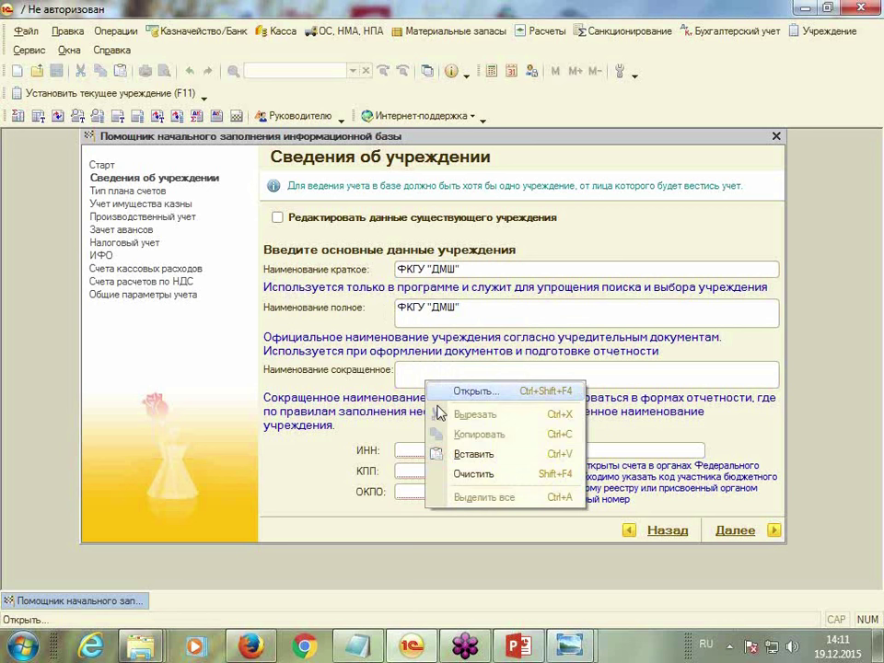
{"action": "left_click", "coordinate": [460, 453]}
{"action": "left_click", "coordinate": [431, 451]}
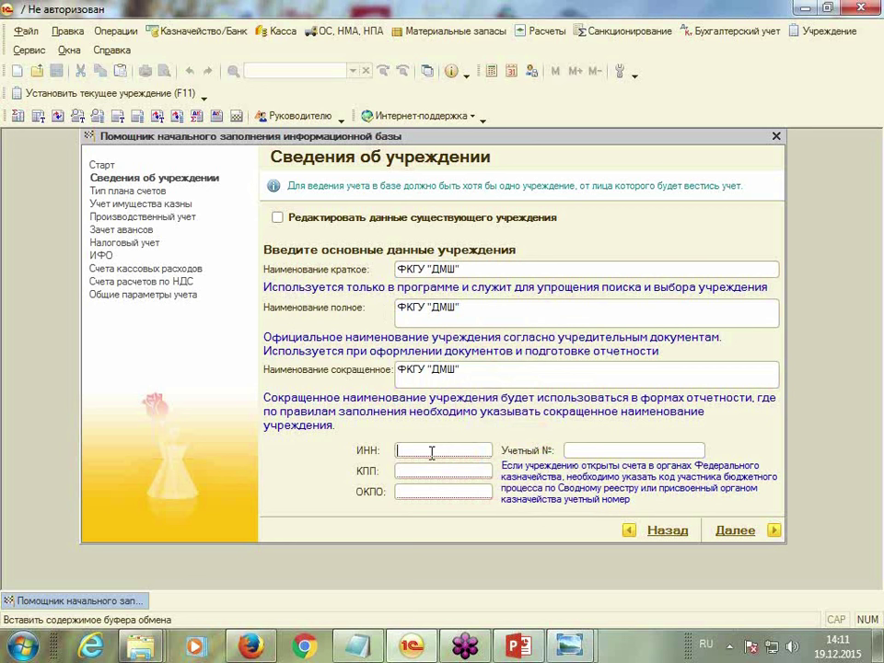
{"action": "type", "text": "77"}
{"action": "type", "text": "777"}
{"action": "type", "text": "23456"}
{"action": "key", "text": "Tab"}
{"action": "type", "text": "А9987"}
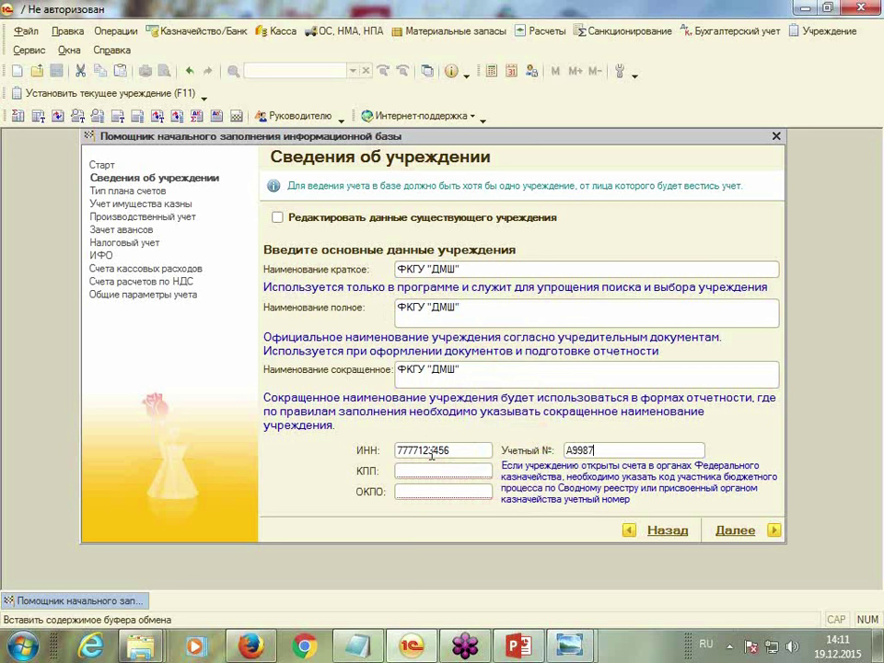
{"action": "left_click", "coordinate": [414, 470]}
{"action": "type", "text": "777701001"}
{"action": "key", "text": "Tab"}
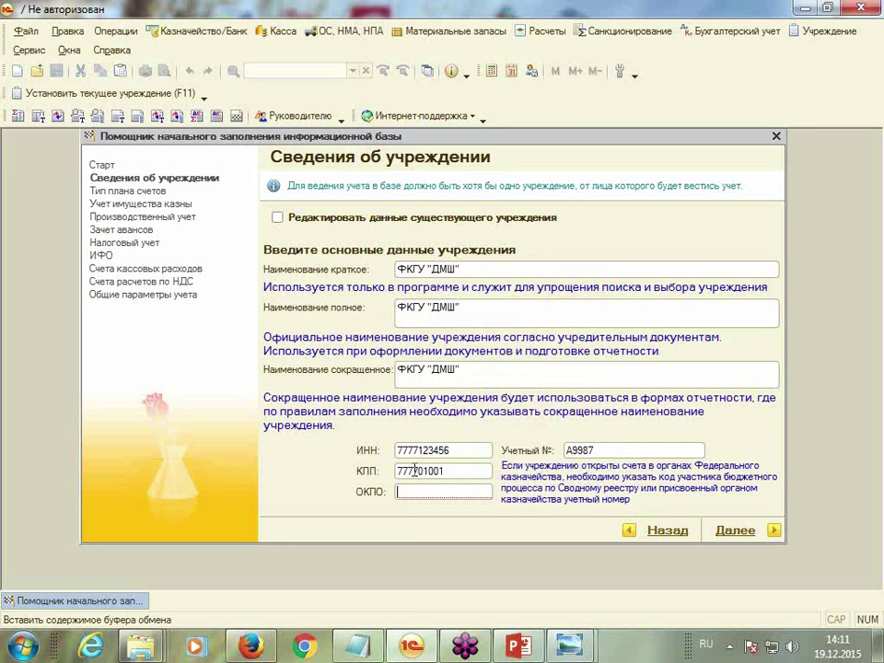
{"action": "type", "text": "12345678"}
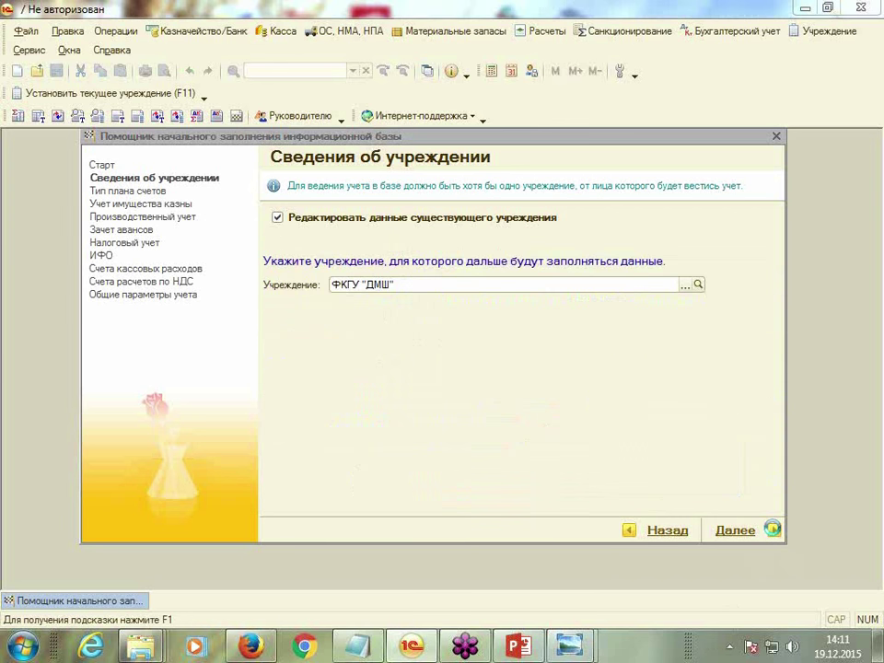
{"action": "key", "text": "Return"}
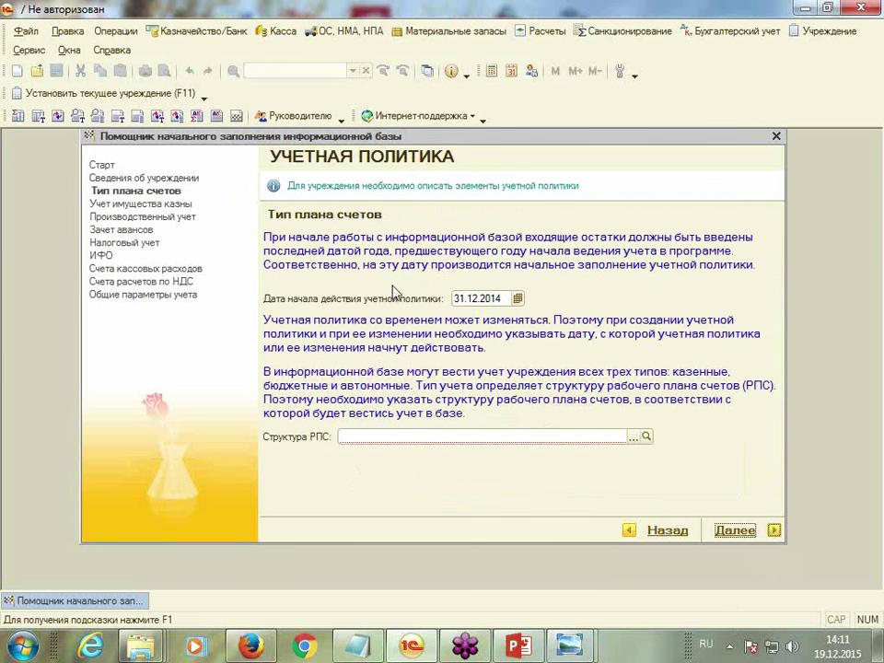
Choose Для казенных учреждений as the РПС structure and advance past the treasury property page
{"action": "left_click", "coordinate": [632, 437]}
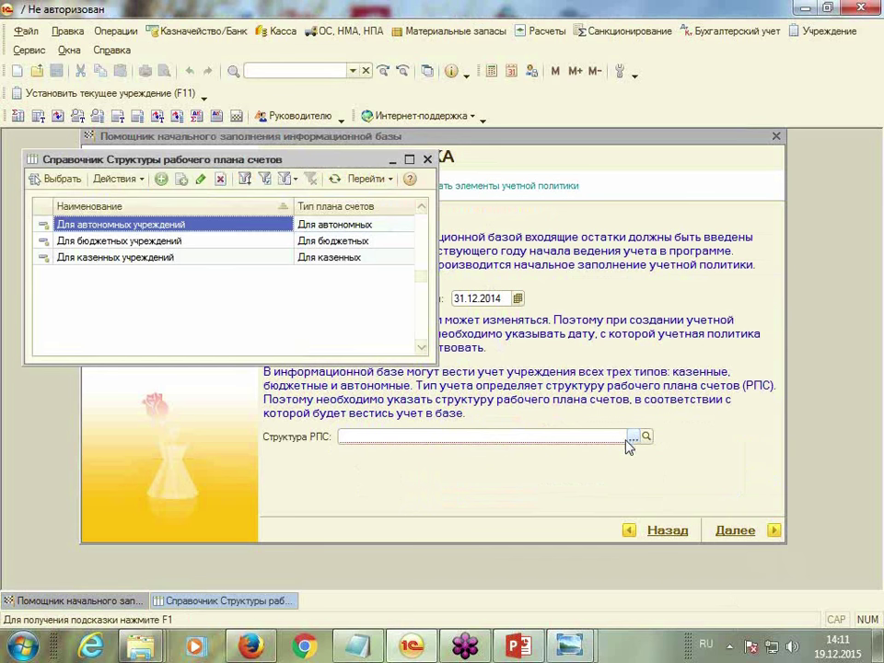
{"action": "left_click", "coordinate": [151, 261]}
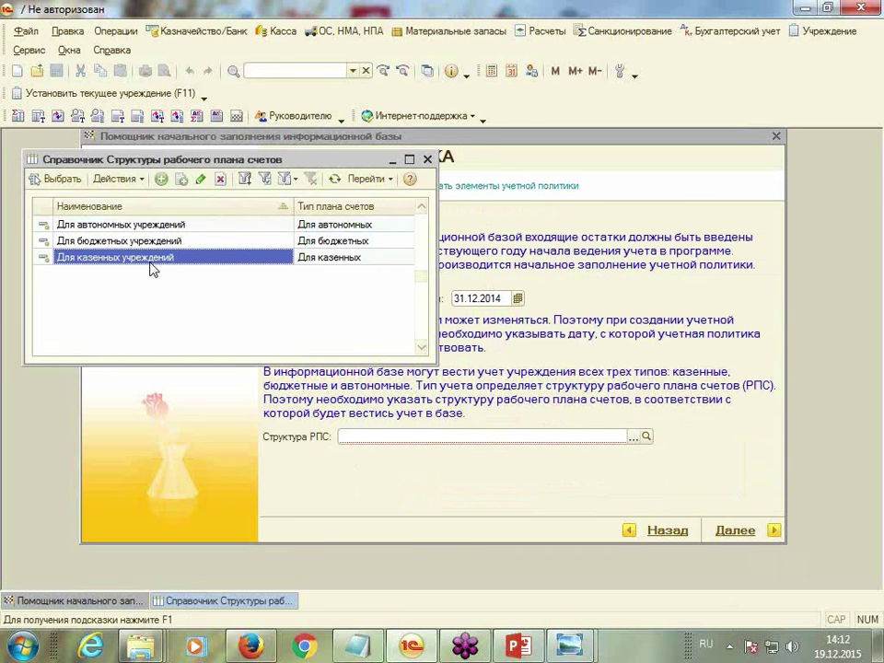
{"action": "double_click", "coordinate": [155, 261]}
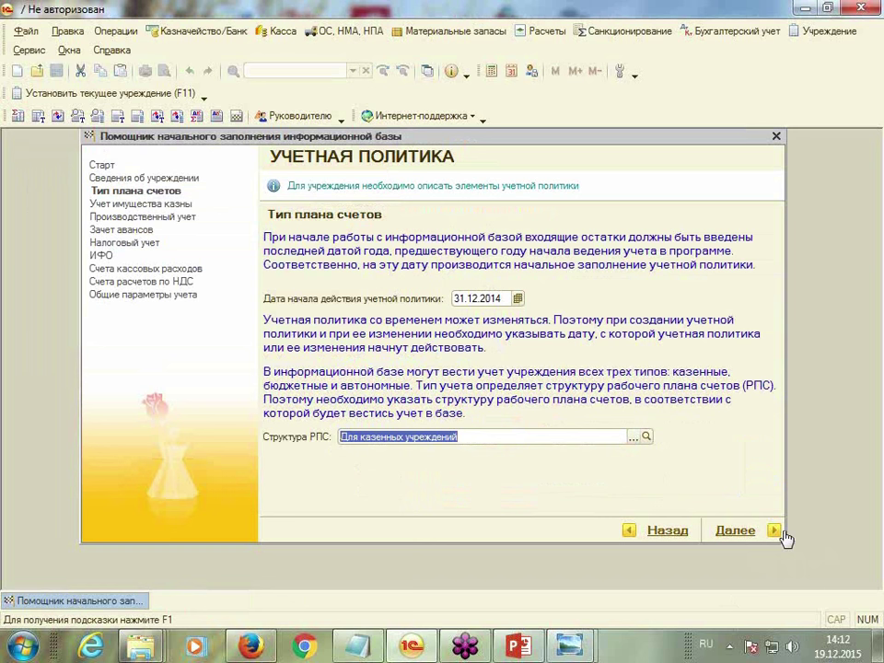
{"action": "left_click", "coordinate": [634, 436]}
{"action": "double_click", "coordinate": [235, 264]}
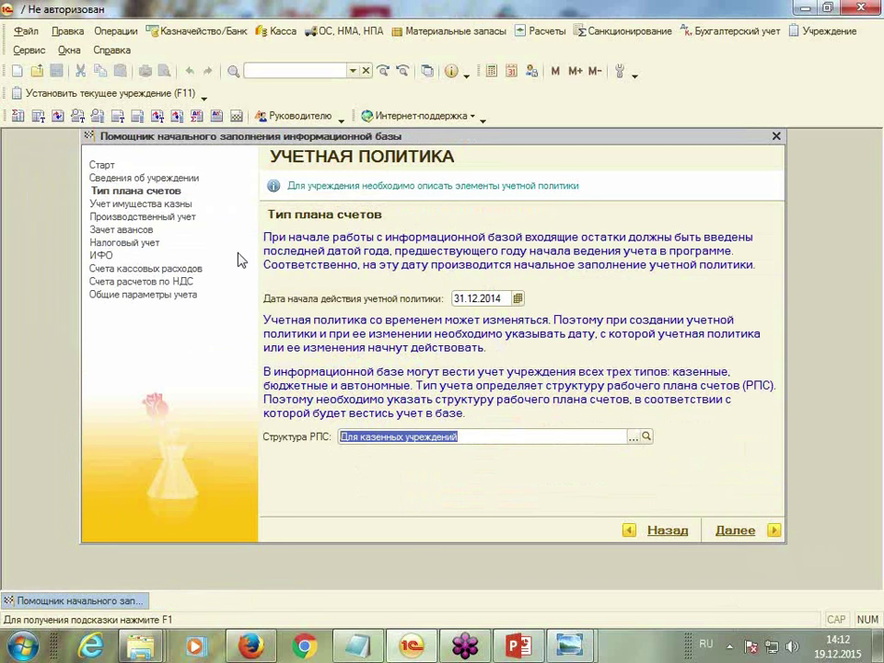
{"action": "left_click", "coordinate": [776, 531]}
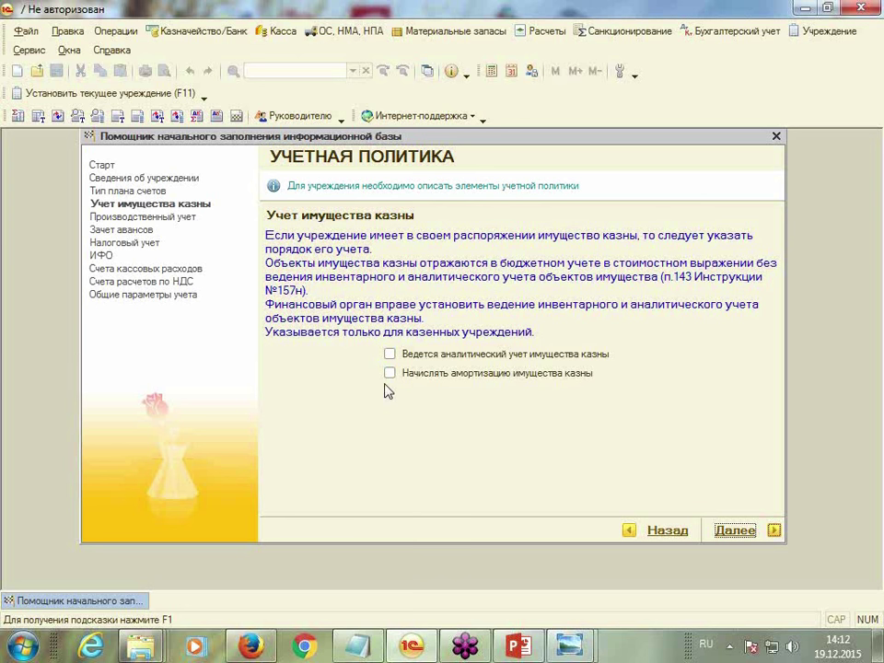
{"action": "left_click", "coordinate": [773, 531]}
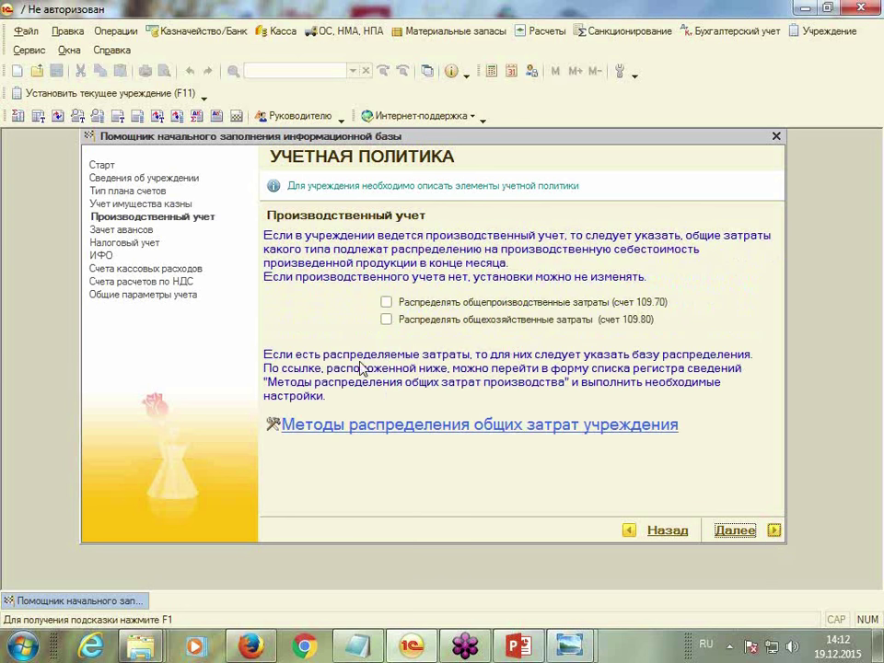
Tick Распределять for 109.70 and 109.80 costs and bring up the distribution methods list
{"action": "left_click", "coordinate": [386, 303]}
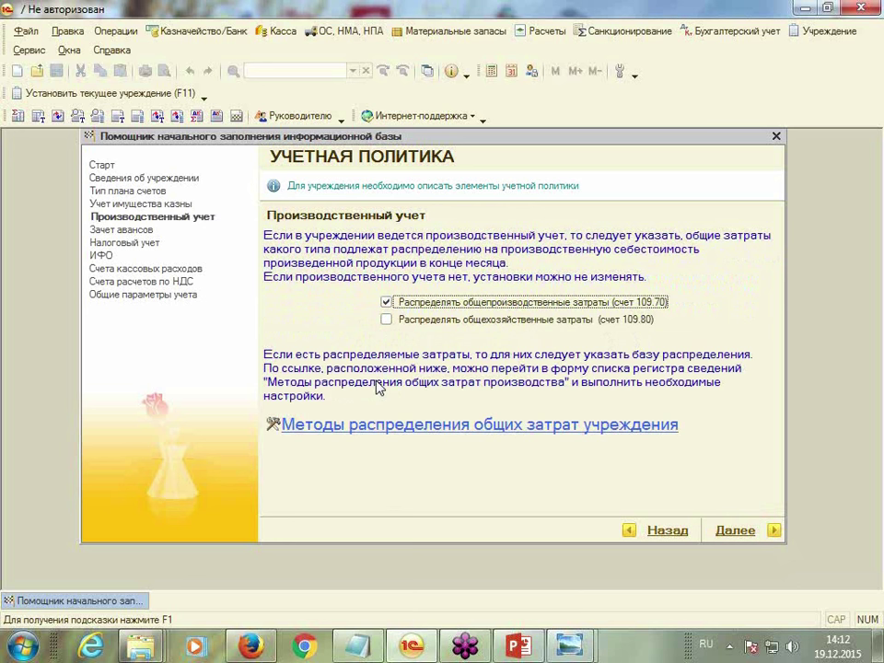
{"action": "left_click", "coordinate": [386, 319]}
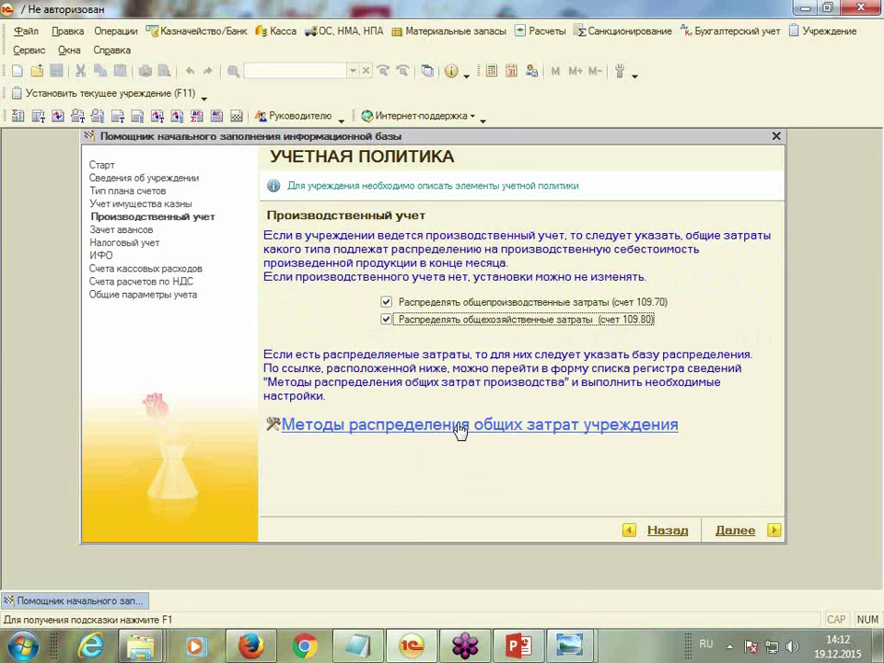
{"action": "left_click", "coordinate": [459, 427]}
{"action": "left_click_drag", "start_coordinate": [493, 161], "coordinate": [529, 138]}
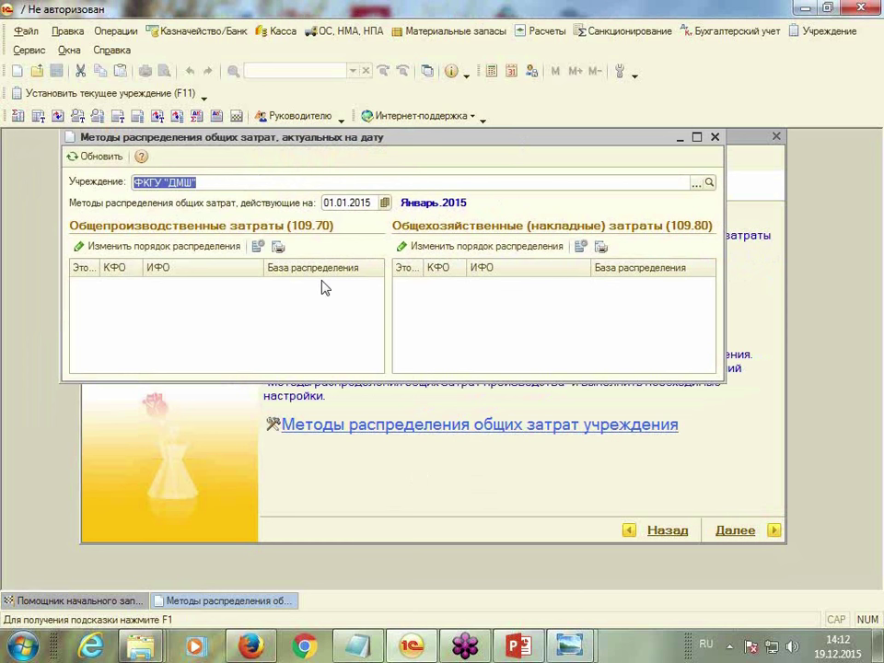
Set the 109.70 main distribution base to Прямые затраты
{"action": "right_click", "coordinate": [92, 302]}
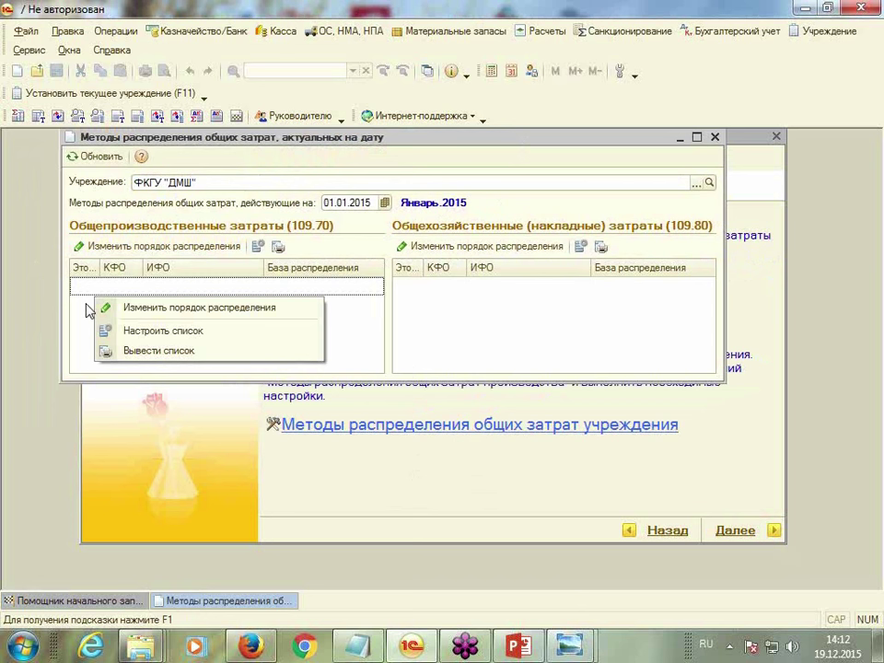
{"action": "left_click", "coordinate": [88, 308]}
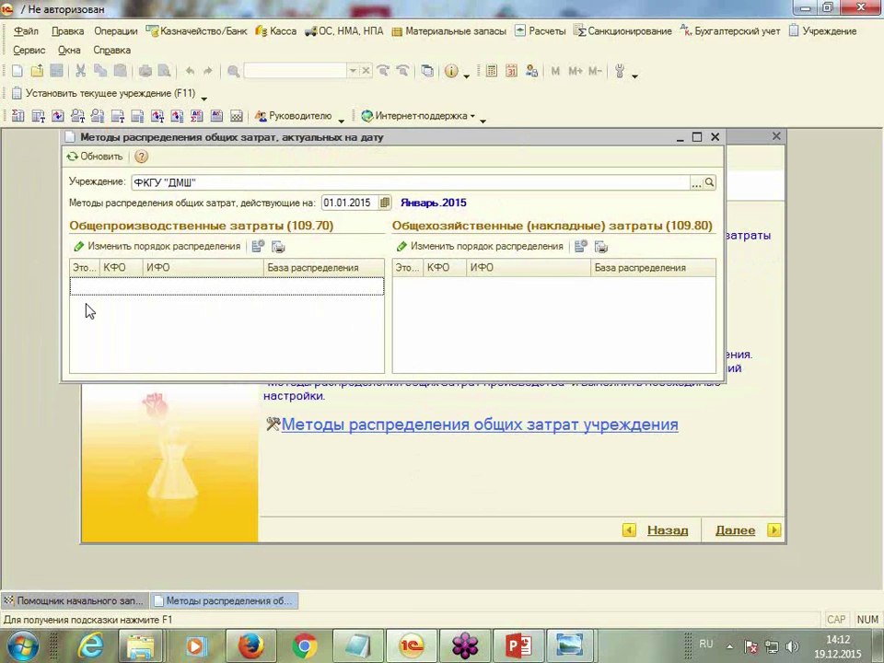
{"action": "left_click", "coordinate": [100, 251]}
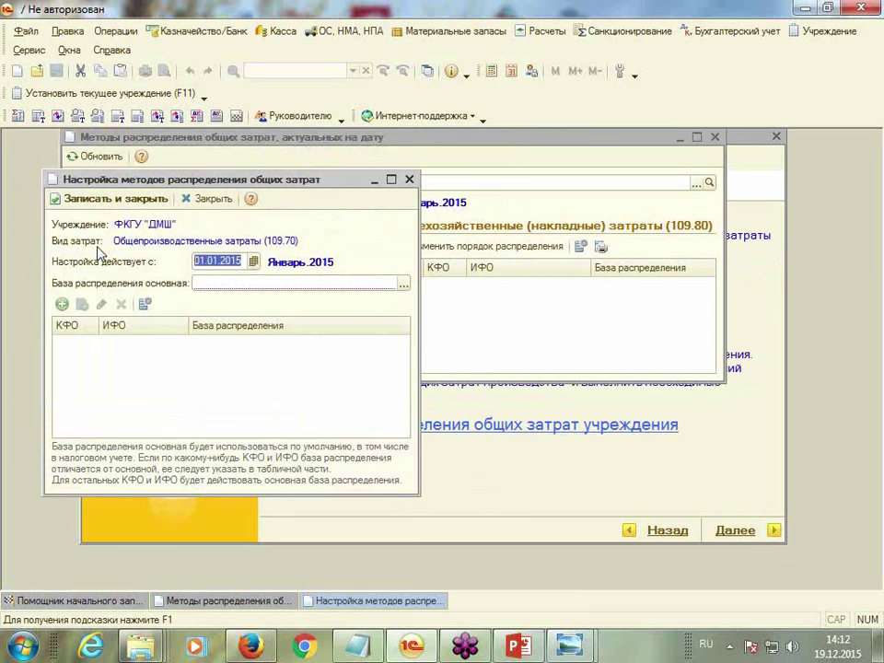
{"action": "left_click", "coordinate": [407, 288]}
{"action": "left_click", "coordinate": [258, 336]}
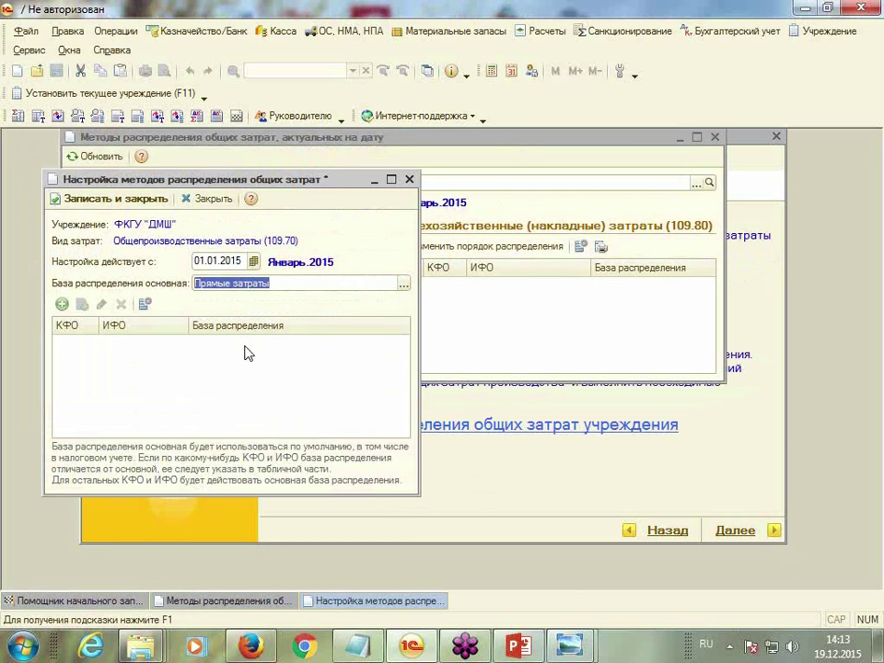
{"action": "left_click", "coordinate": [403, 285]}
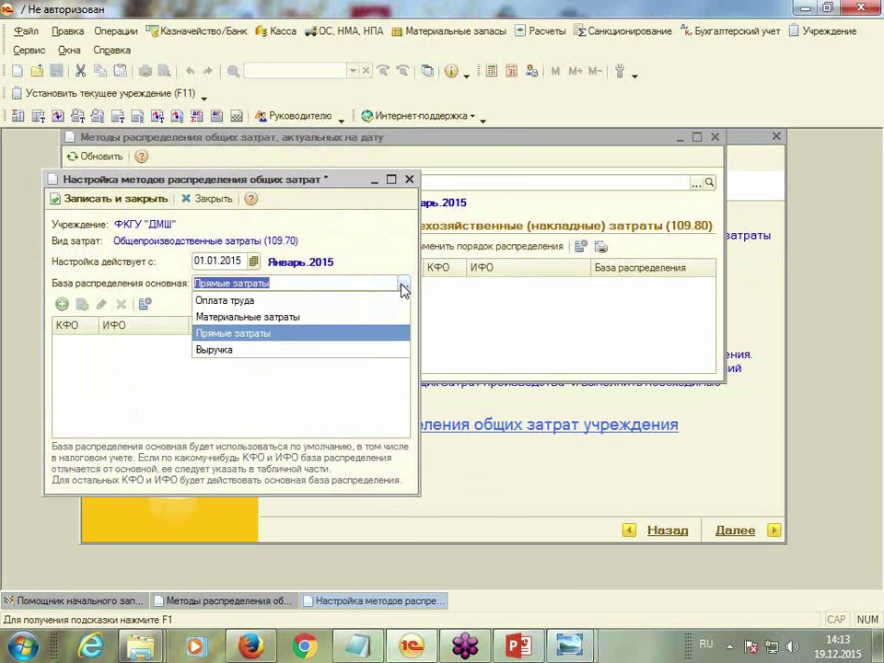
{"action": "left_click", "coordinate": [292, 336]}
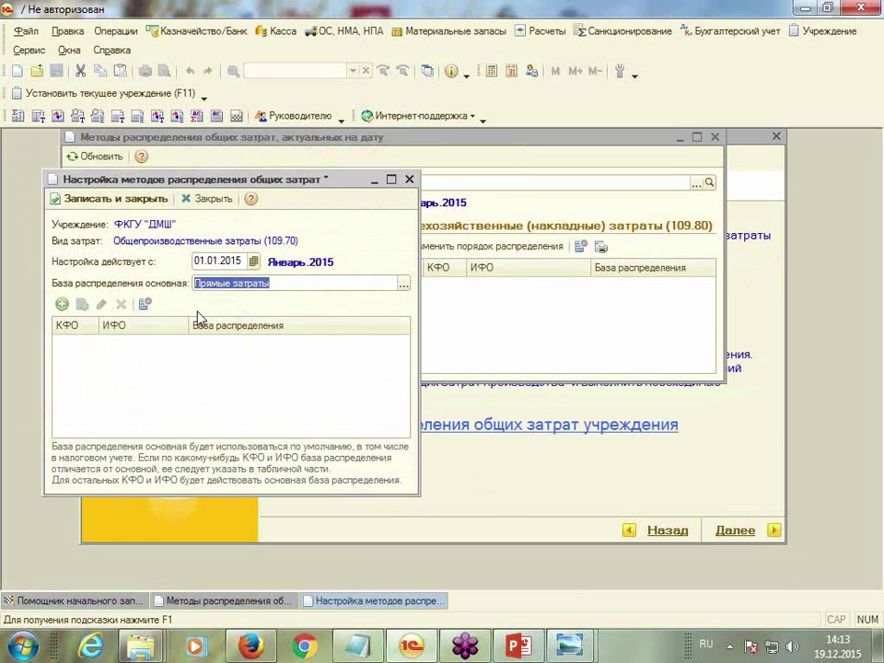
Add КФО 1 and КФО 3 rows on the Прямые затраты base and save the 109.70 settings
{"action": "left_click", "coordinate": [61, 305]}
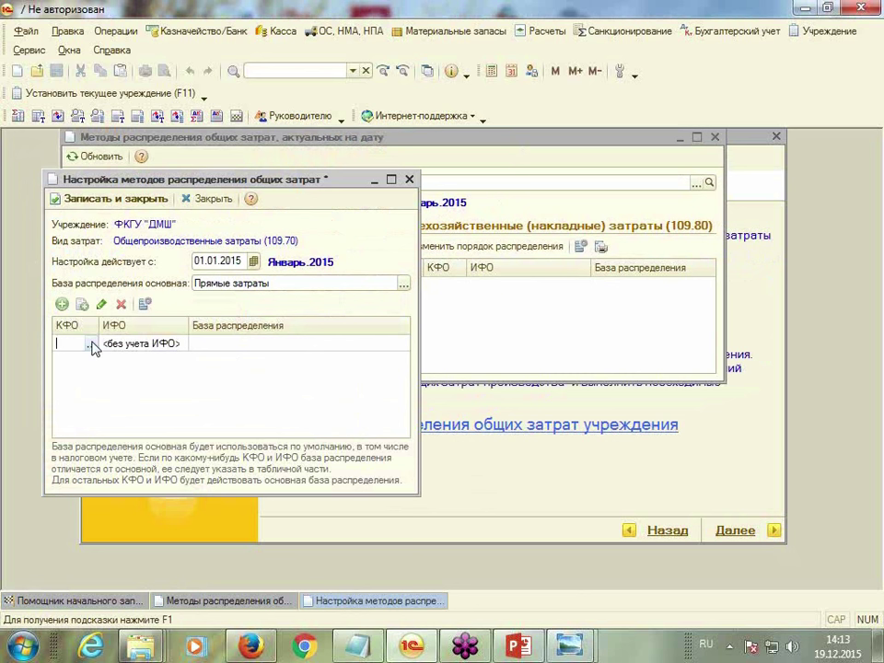
{"action": "left_click", "coordinate": [92, 346]}
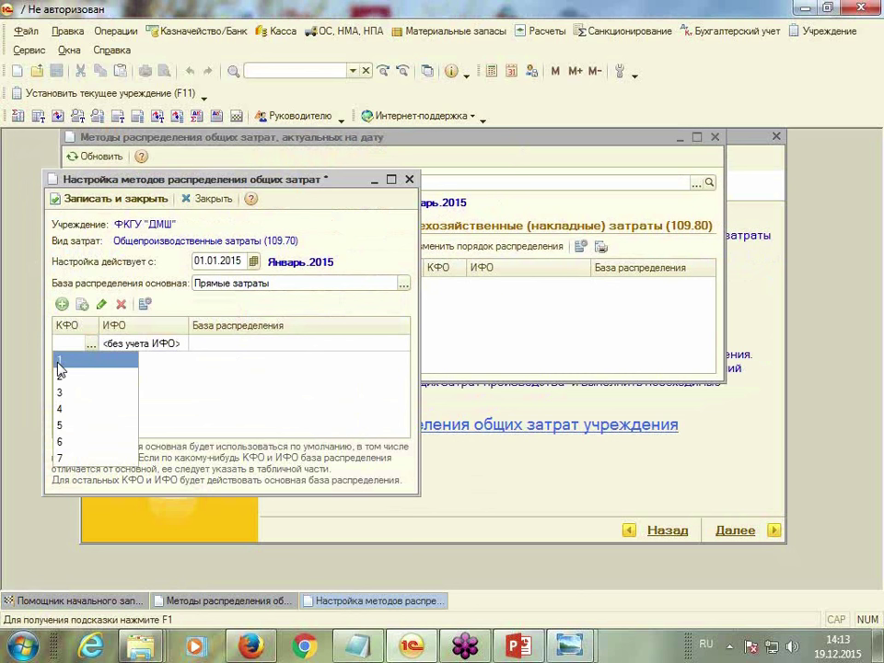
{"action": "left_click", "coordinate": [58, 363]}
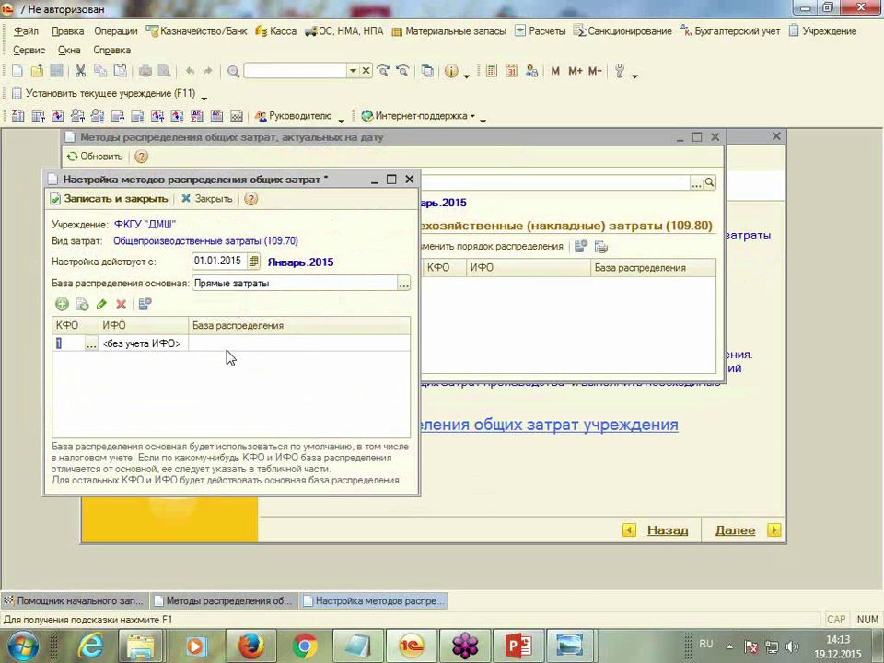
{"action": "key", "text": "Tab"}
{"action": "left_click", "coordinate": [403, 344]}
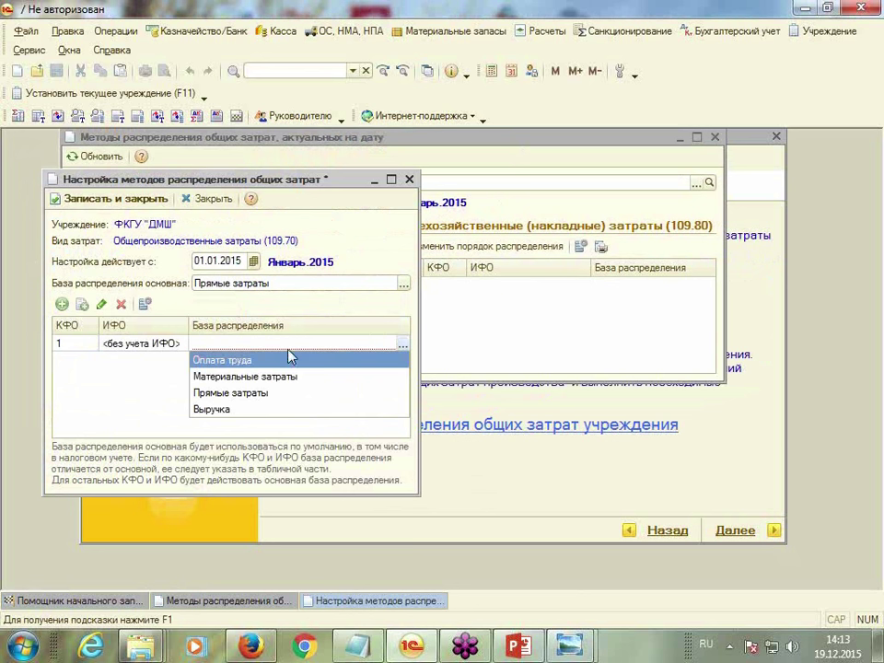
{"action": "left_click", "coordinate": [244, 393]}
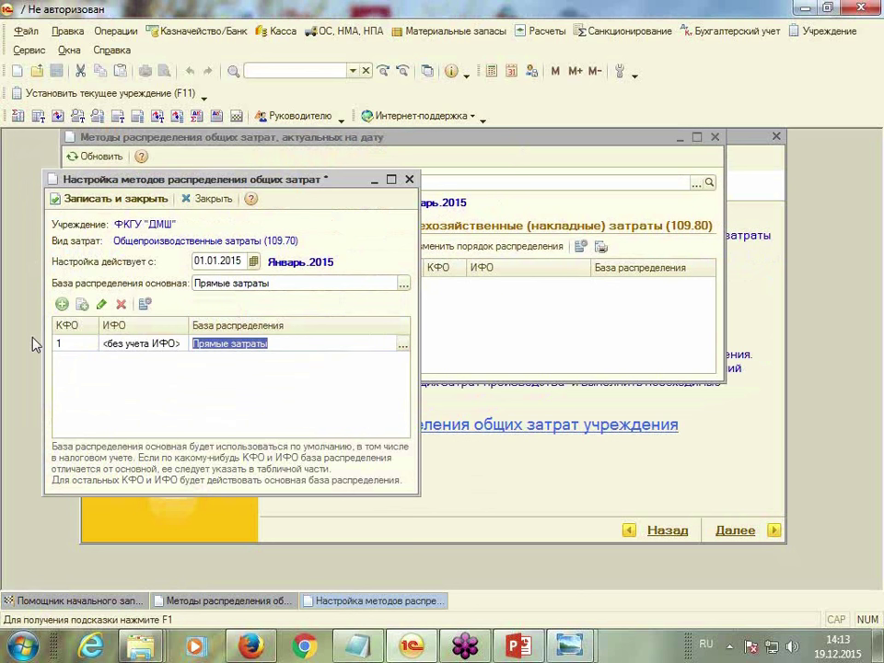
{"action": "left_click", "coordinate": [62, 305]}
{"action": "left_click", "coordinate": [91, 363]}
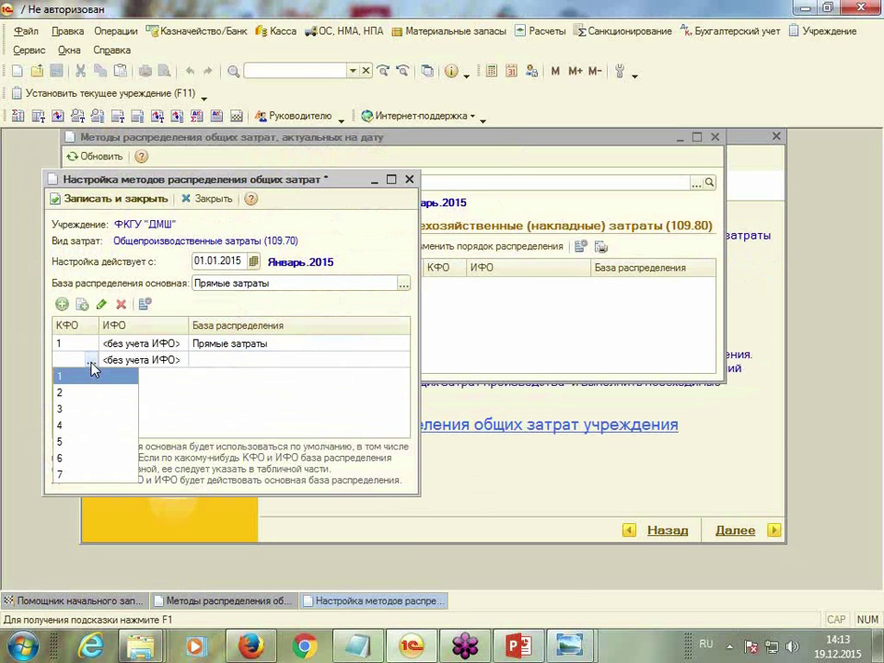
{"action": "left_click", "coordinate": [66, 410]}
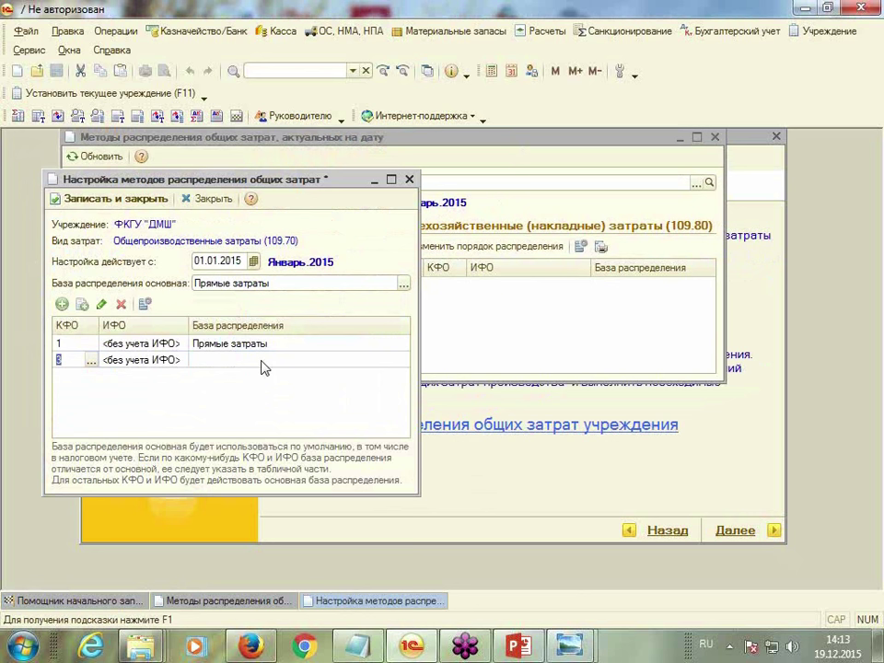
{"action": "left_click", "coordinate": [262, 368]}
{"action": "left_click", "coordinate": [405, 362]}
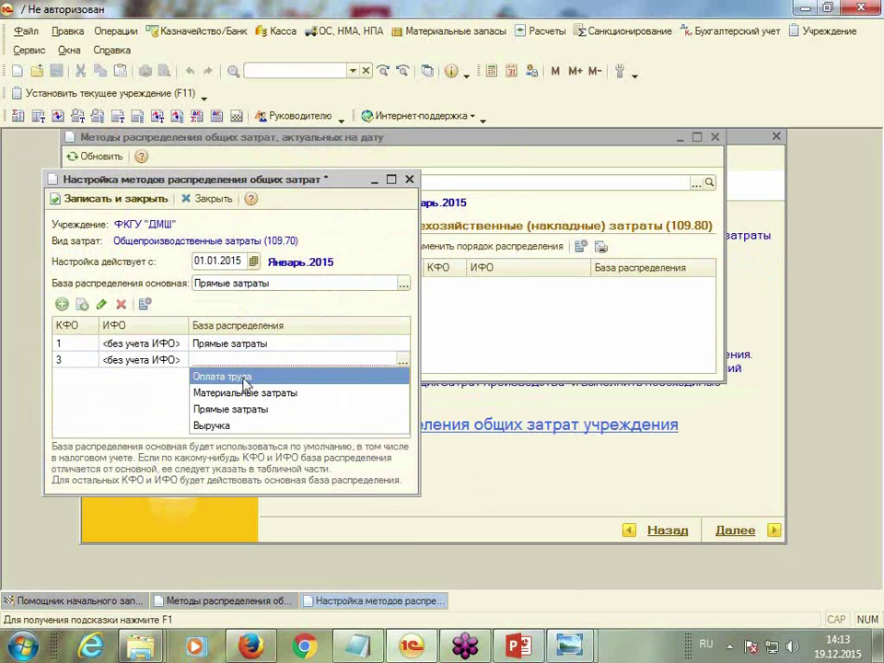
{"action": "left_click", "coordinate": [233, 409]}
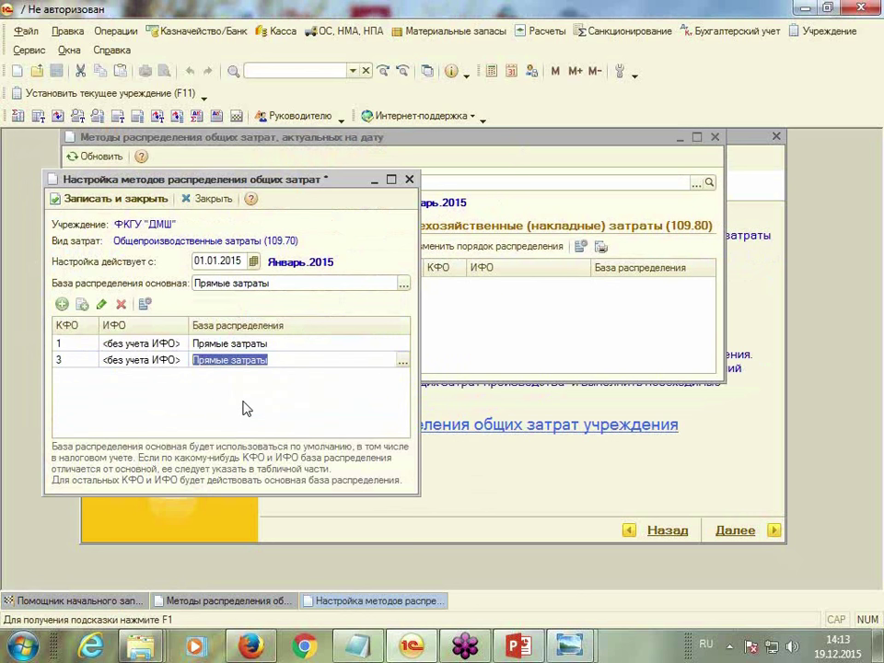
{"action": "left_click", "coordinate": [313, 359]}
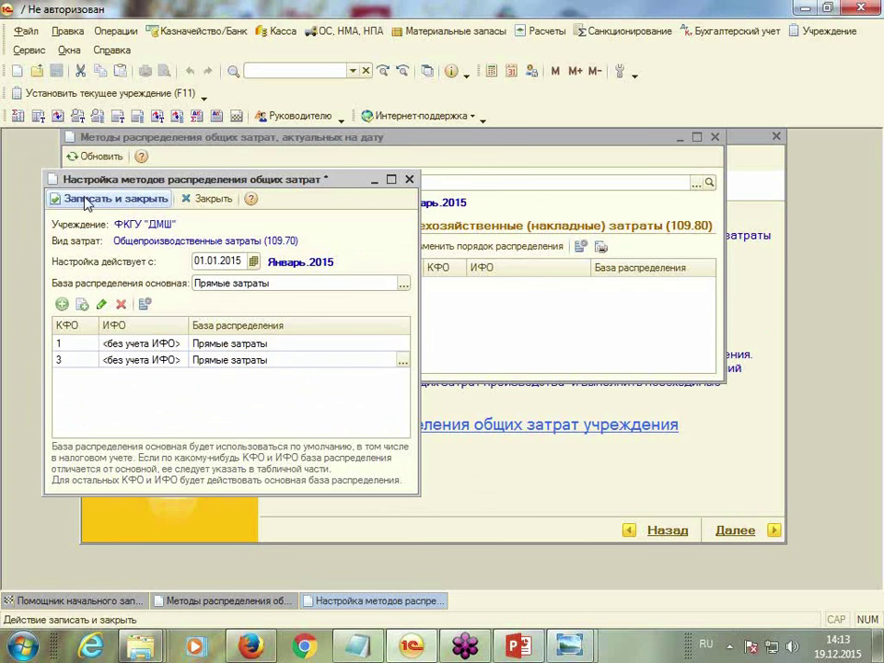
{"action": "left_click", "coordinate": [114, 201]}
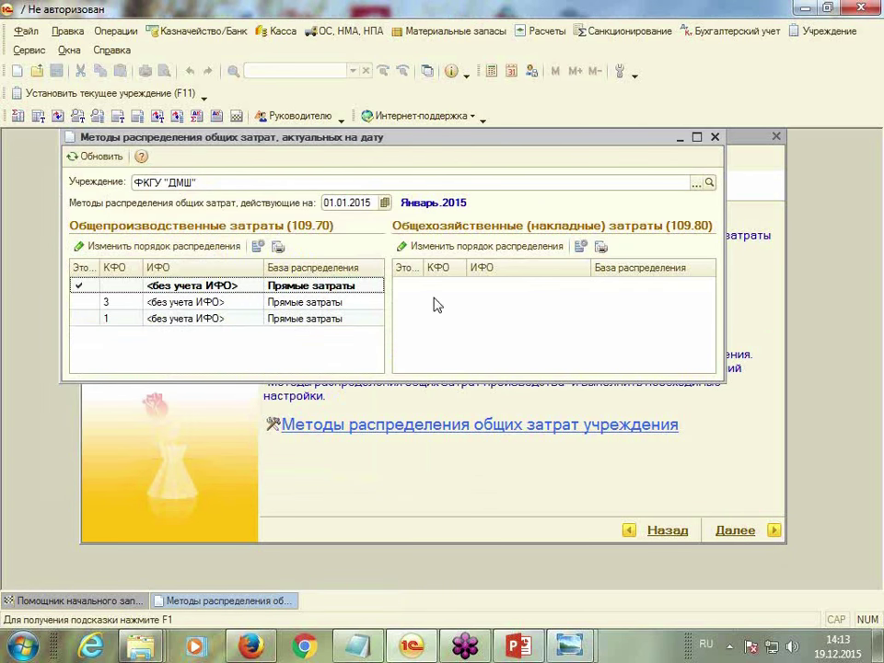
Set the 109.80 main base to Прямые затраты and add a КФО 1 row on it
{"action": "left_click", "coordinate": [424, 247]}
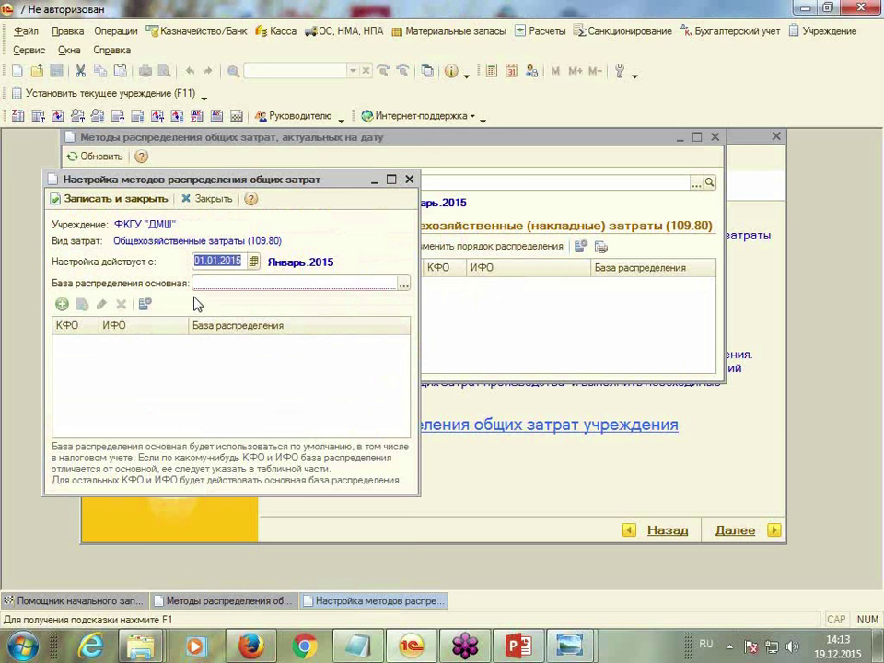
{"action": "left_click", "coordinate": [404, 283]}
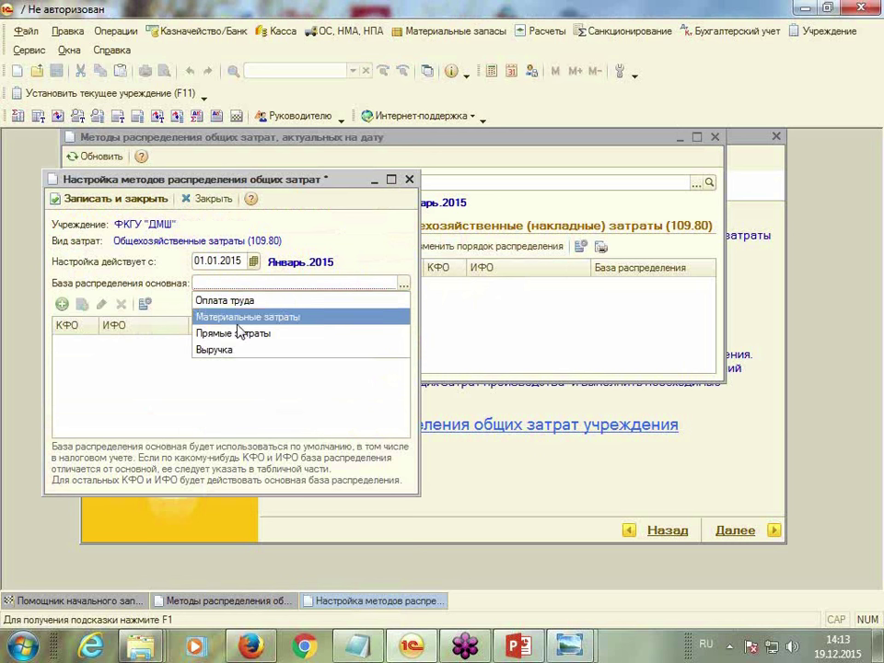
{"action": "left_click", "coordinate": [208, 339]}
{"action": "left_click", "coordinate": [61, 305]}
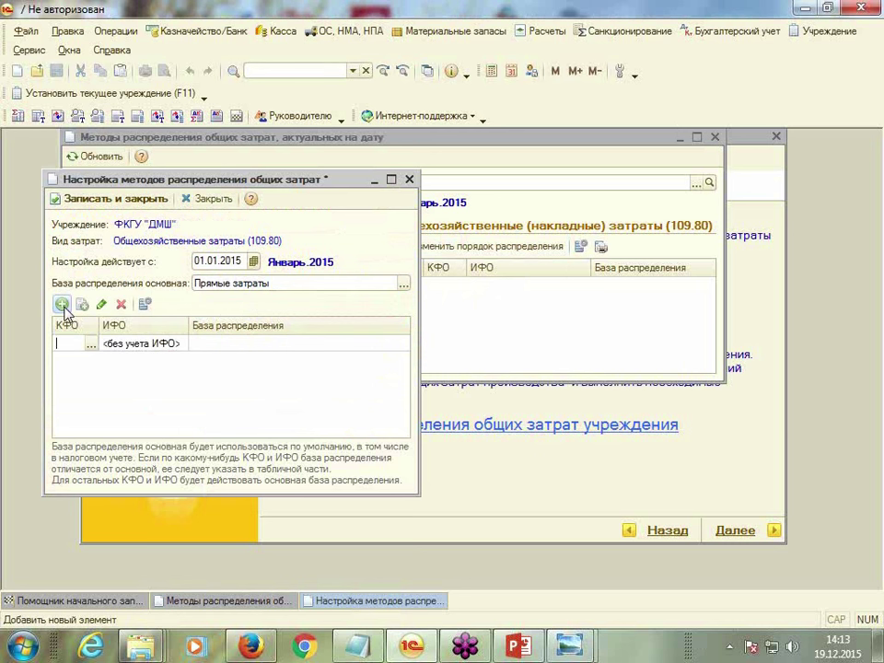
{"action": "type", "text": "1"}
{"action": "left_click", "coordinate": [240, 350]}
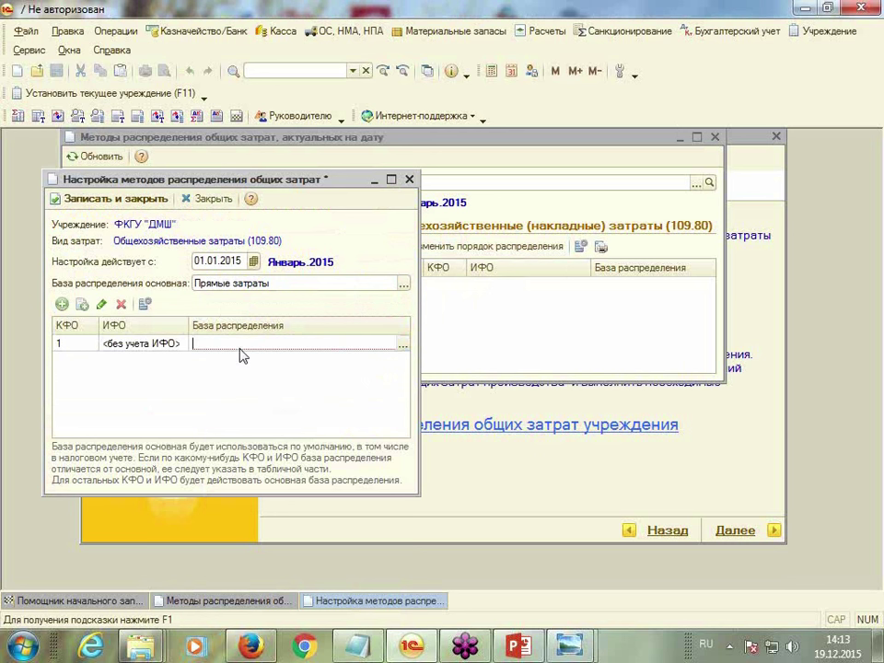
{"action": "left_click", "coordinate": [404, 345]}
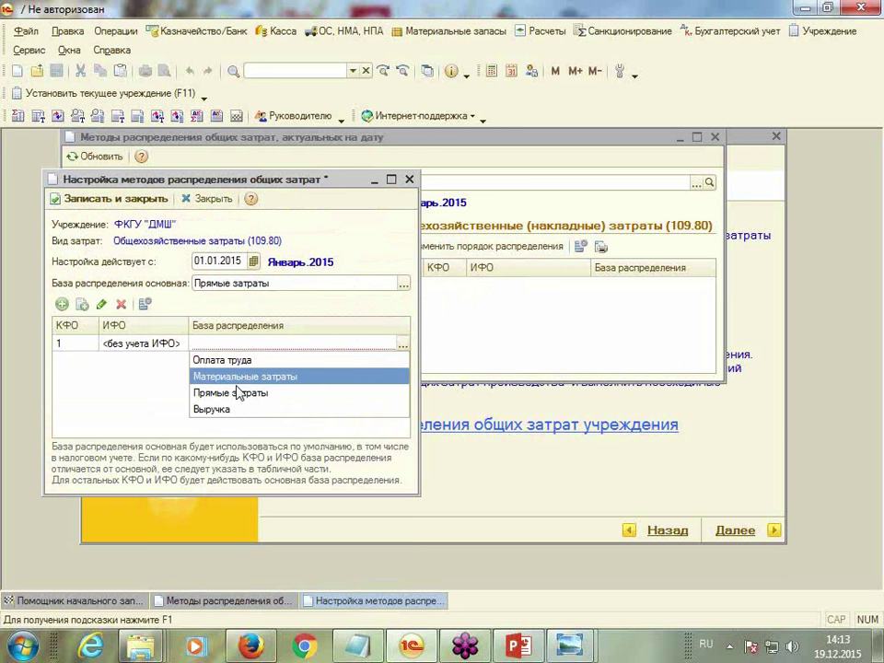
{"action": "left_click", "coordinate": [238, 393]}
Add a КФО 3 row on Прямые затраты, save 109.80, and close the methods list
{"action": "left_click", "coordinate": [62, 305]}
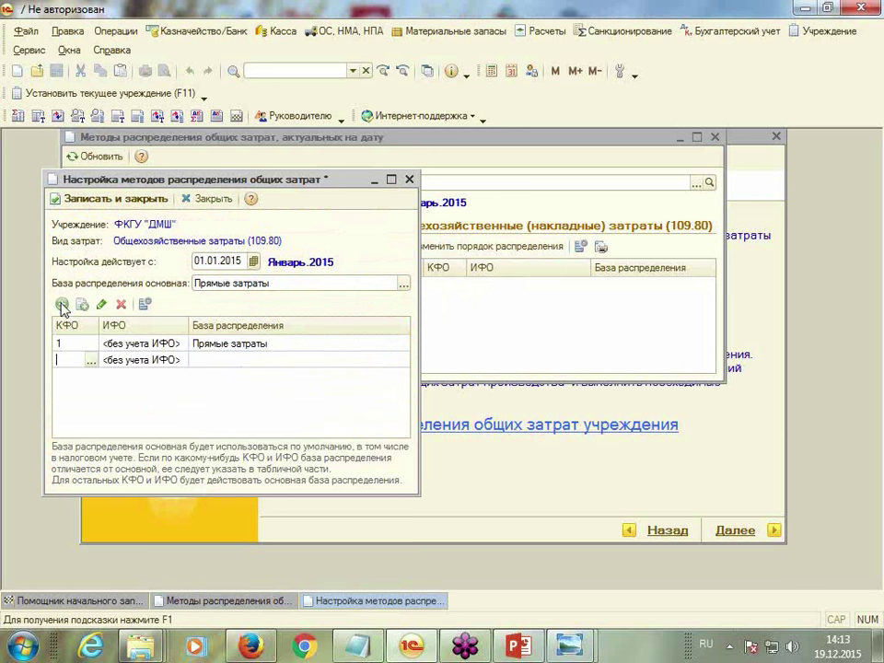
{"action": "left_click", "coordinate": [90, 361]}
{"action": "left_click", "coordinate": [66, 409]}
{"action": "left_click", "coordinate": [256, 360]}
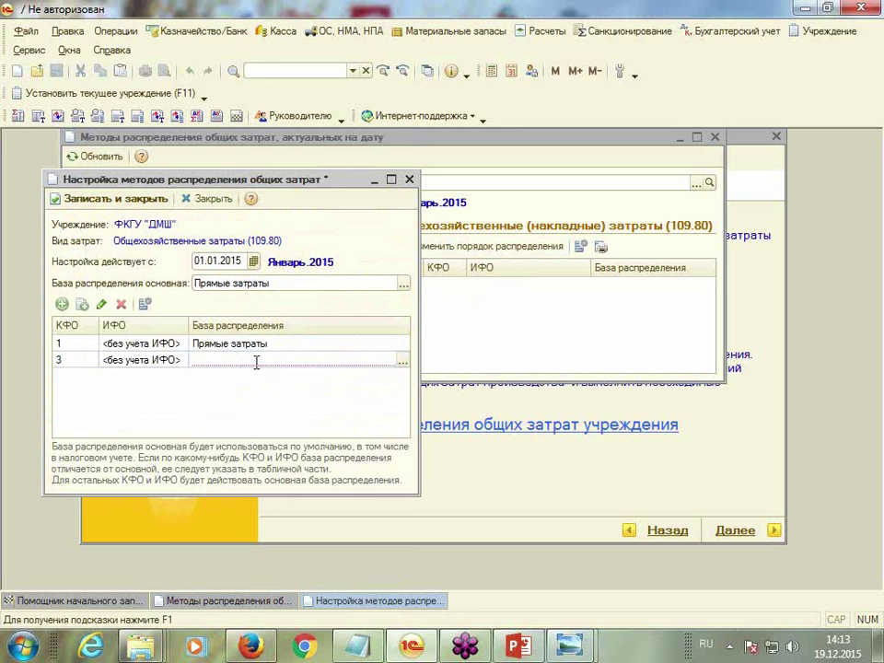
{"action": "left_click", "coordinate": [403, 361]}
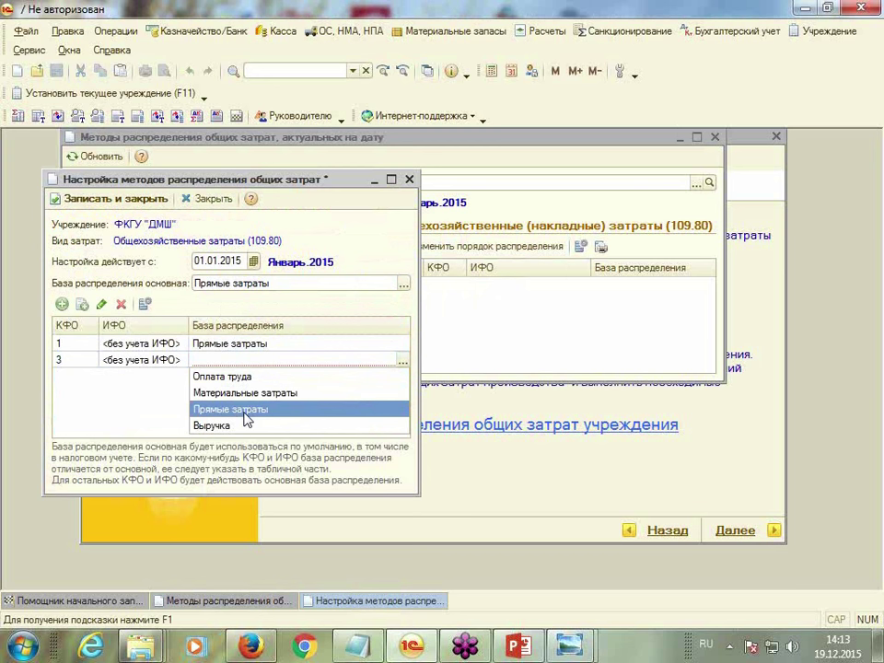
{"action": "left_click", "coordinate": [245, 411]}
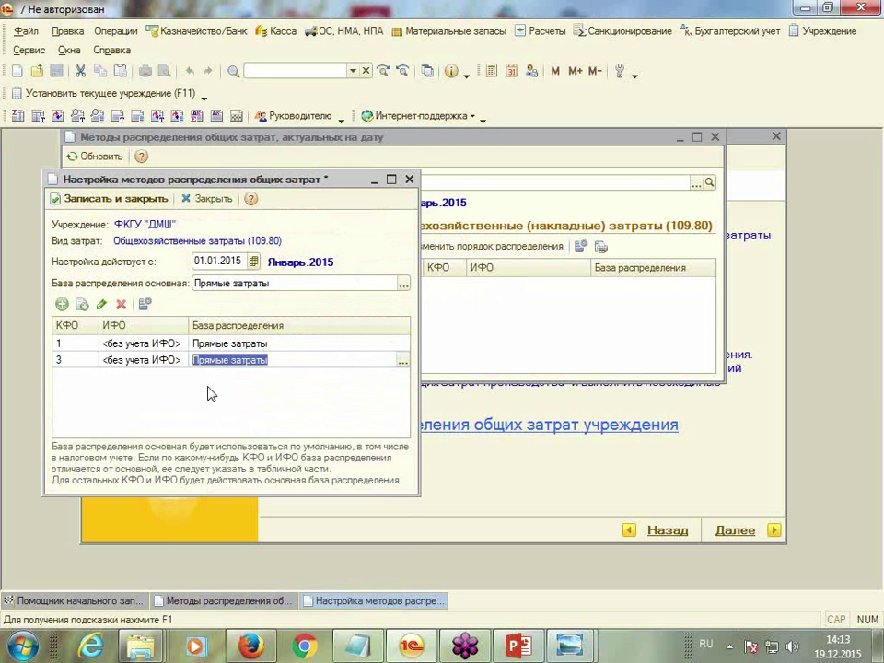
{"action": "left_click", "coordinate": [114, 201]}
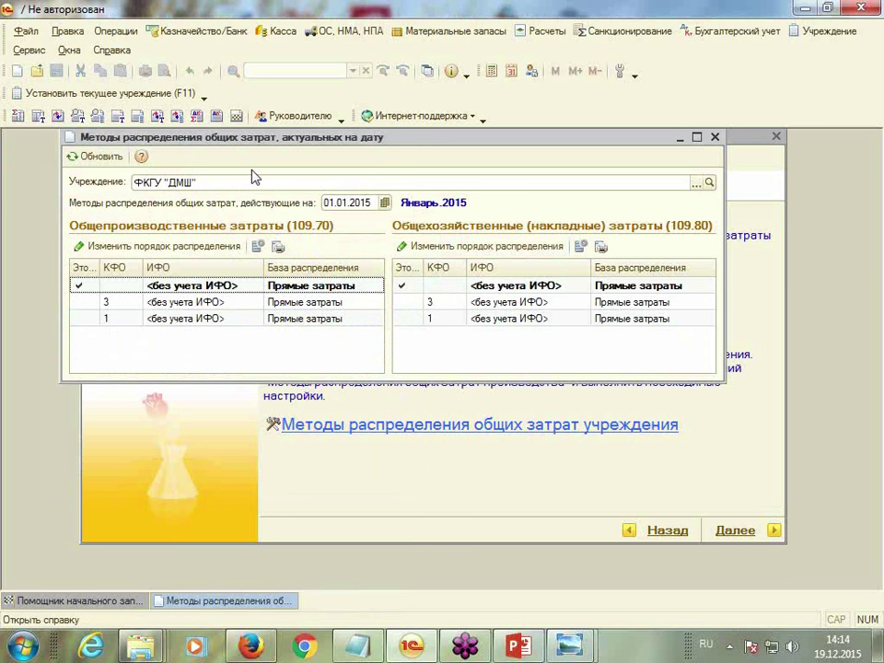
{"action": "left_click", "coordinate": [714, 137]}
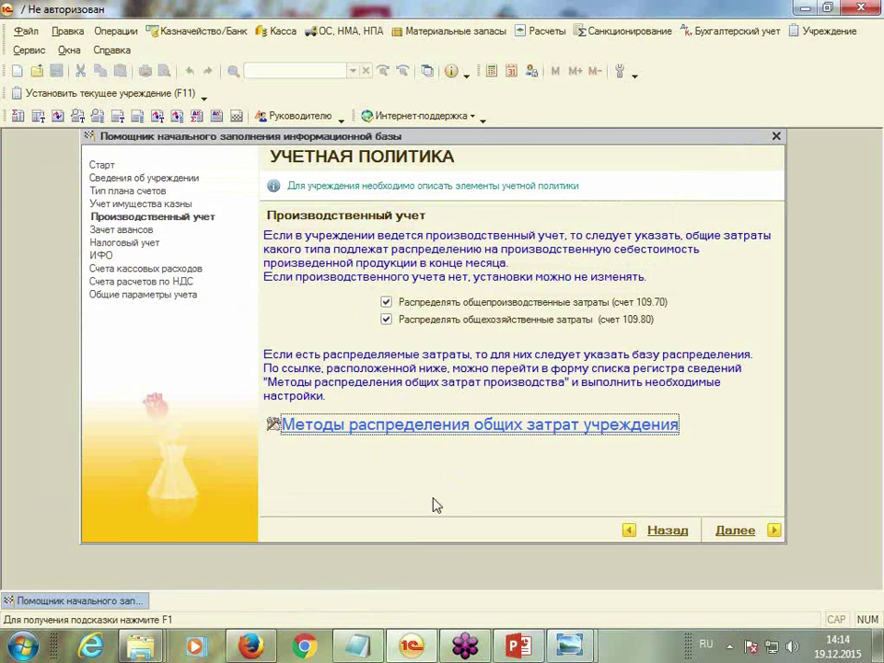
Advance the assistant past the advances offset page to Налоговый учет
{"action": "left_click", "coordinate": [455, 429]}
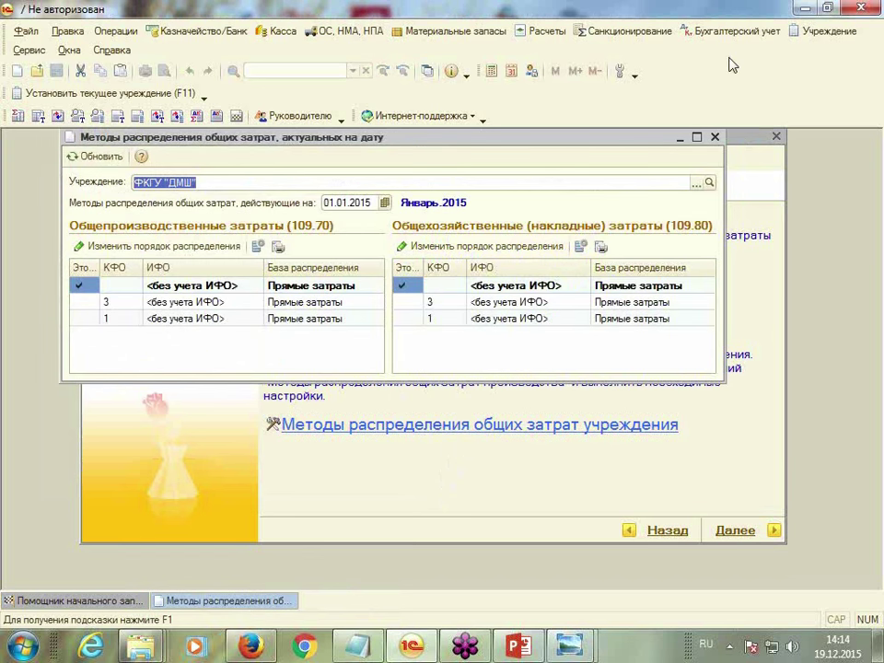
{"action": "left_click", "coordinate": [715, 137]}
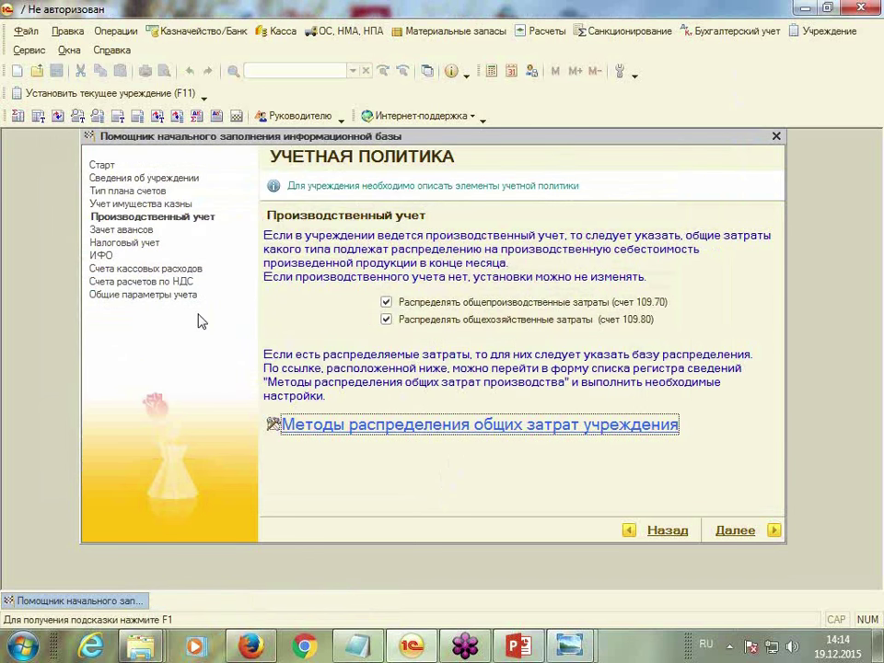
{"action": "left_click", "coordinate": [775, 531]}
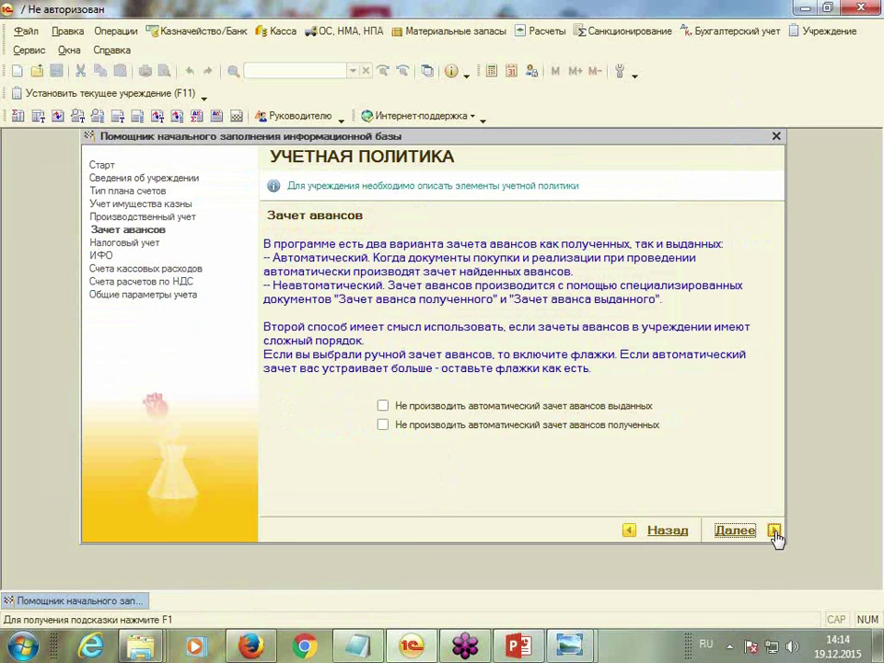
{"action": "left_click", "coordinate": [774, 533]}
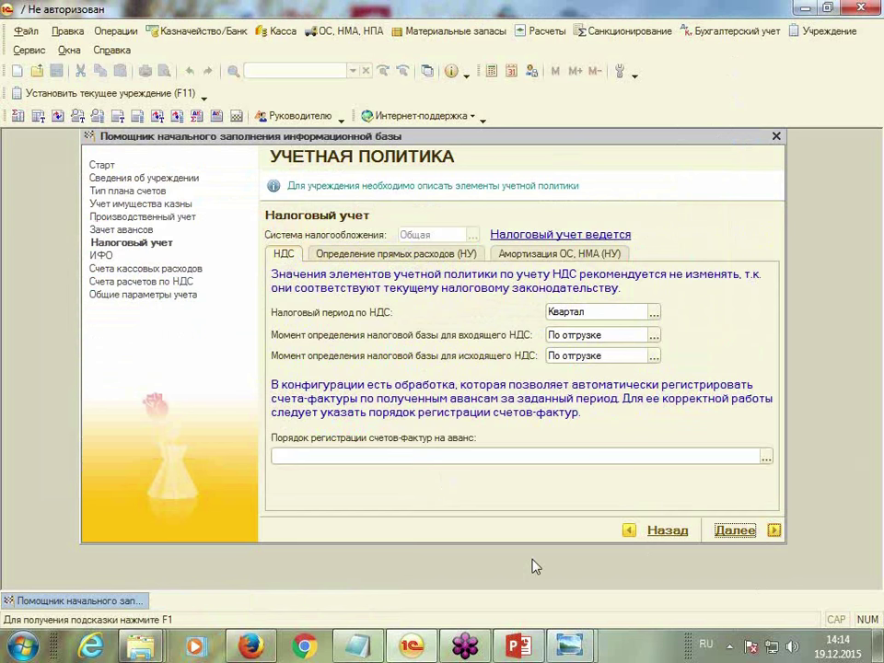
Keep По отгрузке for incoming VAT and always register advance invoices on receipt
{"action": "left_click", "coordinate": [654, 313]}
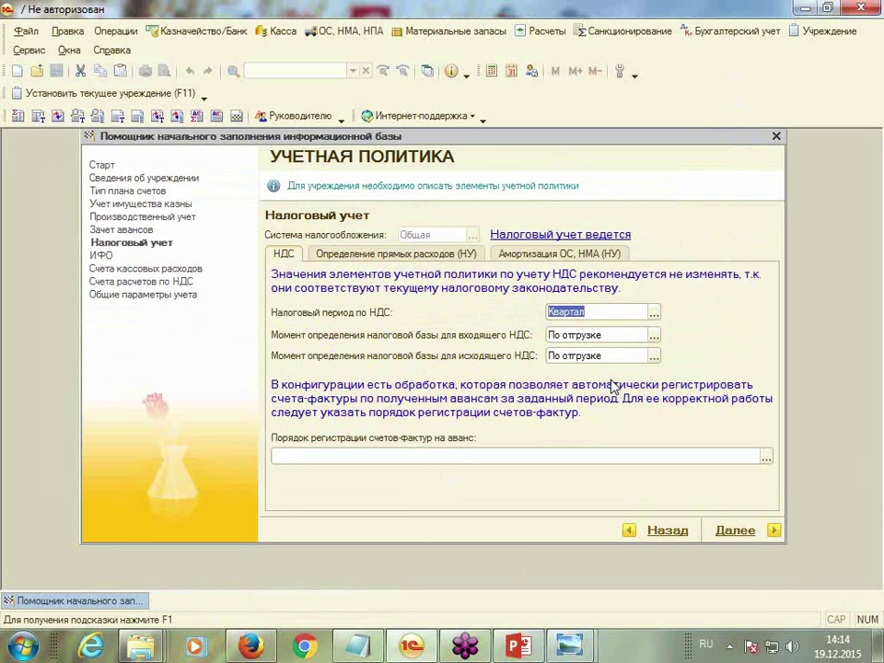
{"action": "left_click", "coordinate": [653, 335]}
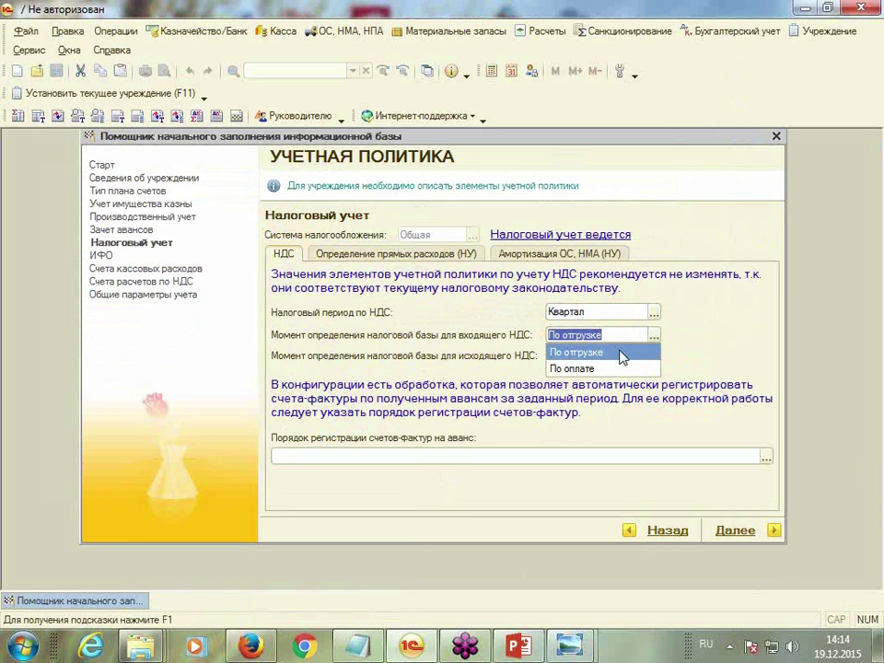
{"action": "left_click", "coordinate": [623, 354]}
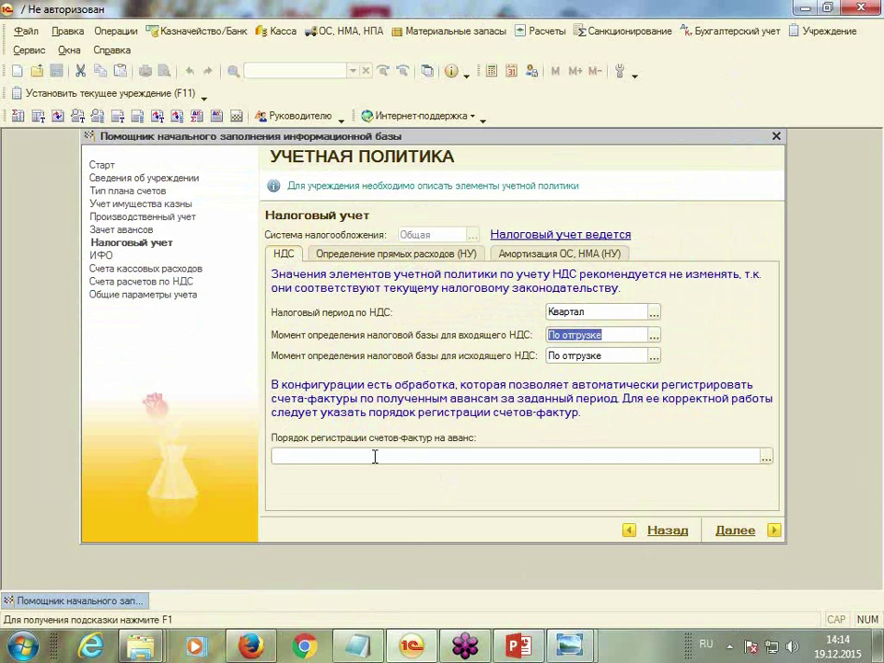
{"action": "left_click", "coordinate": [374, 457]}
{"action": "left_click", "coordinate": [765, 457]}
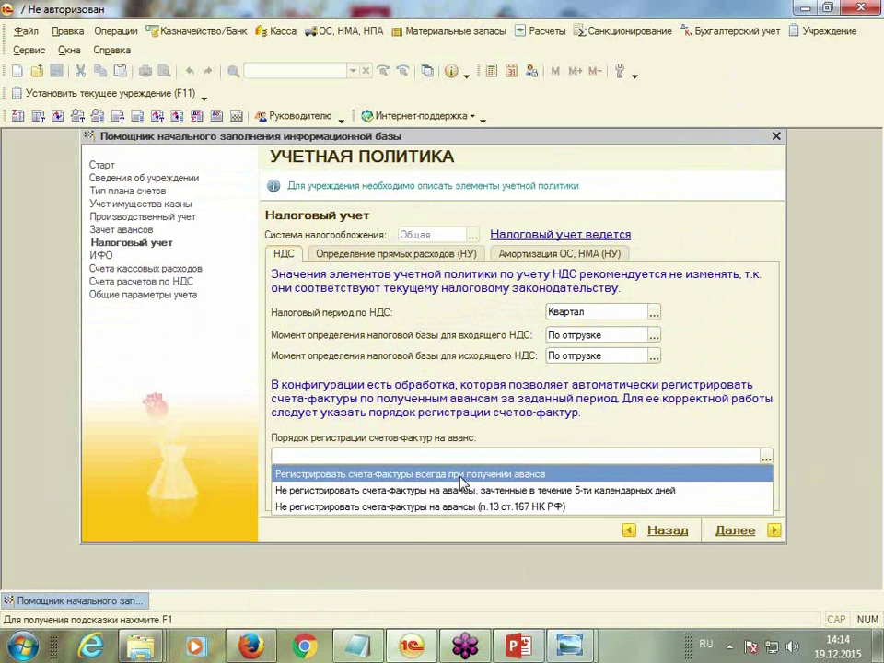
{"action": "left_click", "coordinate": [461, 475]}
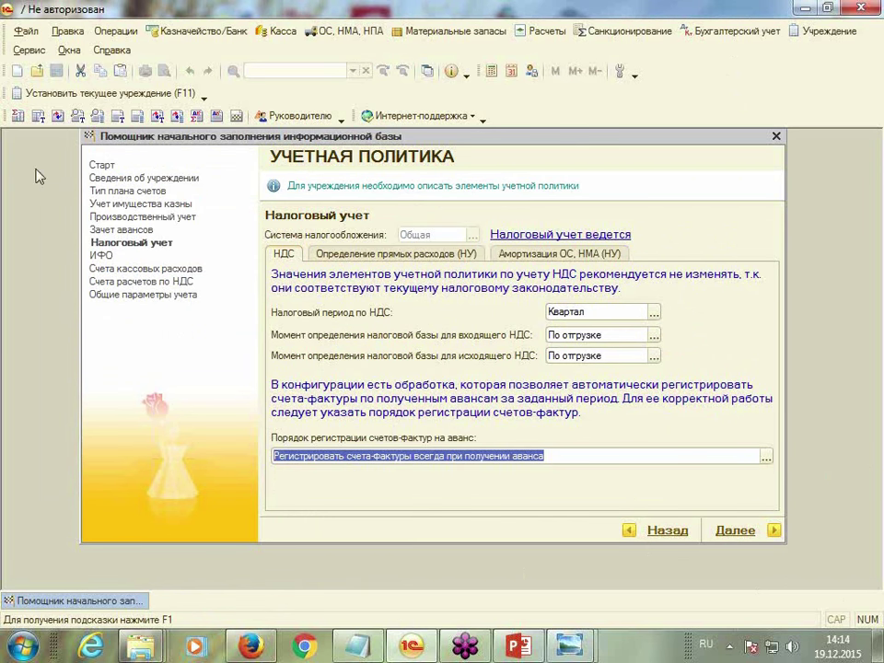
{"action": "left_click", "coordinate": [364, 264]}
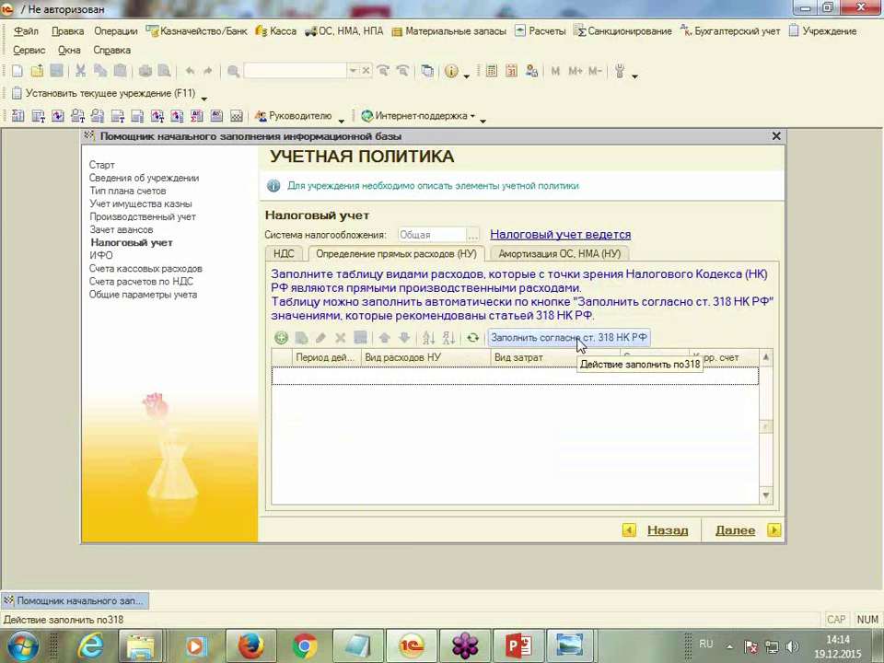
Fill the direct expenses table per ст. 318 НК РФ and scroll through the Страховые взносы rows
{"action": "left_click", "coordinate": [578, 340]}
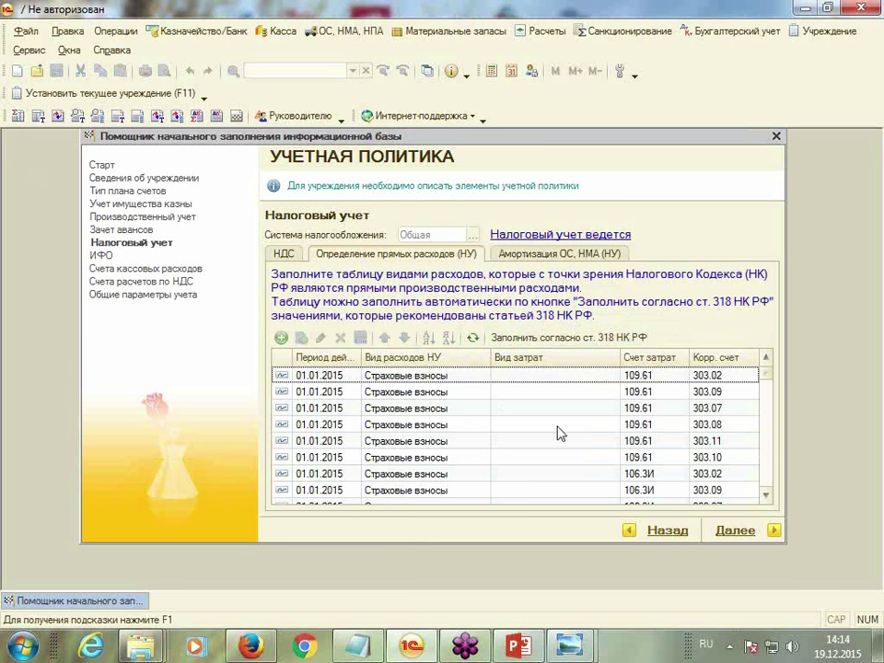
{"action": "left_click", "coordinate": [766, 496]}
{"action": "left_click", "coordinate": [766, 495]}
{"action": "left_click", "coordinate": [766, 497]}
{"action": "left_click", "coordinate": [766, 497]}
{"action": "left_click", "coordinate": [766, 498]}
{"action": "left_click", "coordinate": [766, 497]}
{"action": "left_click", "coordinate": [766, 497]}
{"action": "left_click", "coordinate": [766, 498]}
{"action": "left_click", "coordinate": [766, 497]}
{"action": "left_click", "coordinate": [766, 497]}
{"action": "left_click", "coordinate": [766, 497]}
{"action": "left_click", "coordinate": [766, 497]}
{"action": "left_click", "coordinate": [766, 497]}
{"action": "left_click", "coordinate": [766, 497]}
{"action": "left_click", "coordinate": [766, 497]}
{"action": "left_click", "coordinate": [766, 497]}
Review the rows on accounts 109.61, 106.3И and 106.4И, then move to Амортизация ОС, НМА (НУ)
{"action": "left_click", "coordinate": [766, 359]}
{"action": "left_click", "coordinate": [766, 359]}
{"action": "left_click", "coordinate": [766, 359]}
{"action": "left_click", "coordinate": [766, 359]}
{"action": "left_click", "coordinate": [766, 359]}
{"action": "left_click", "coordinate": [766, 359]}
{"action": "left_click", "coordinate": [766, 359]}
{"action": "left_click", "coordinate": [766, 359]}
{"action": "left_click", "coordinate": [767, 358]}
{"action": "left_click", "coordinate": [767, 358]}
{"action": "left_click", "coordinate": [767, 358]}
{"action": "left_click", "coordinate": [767, 359]}
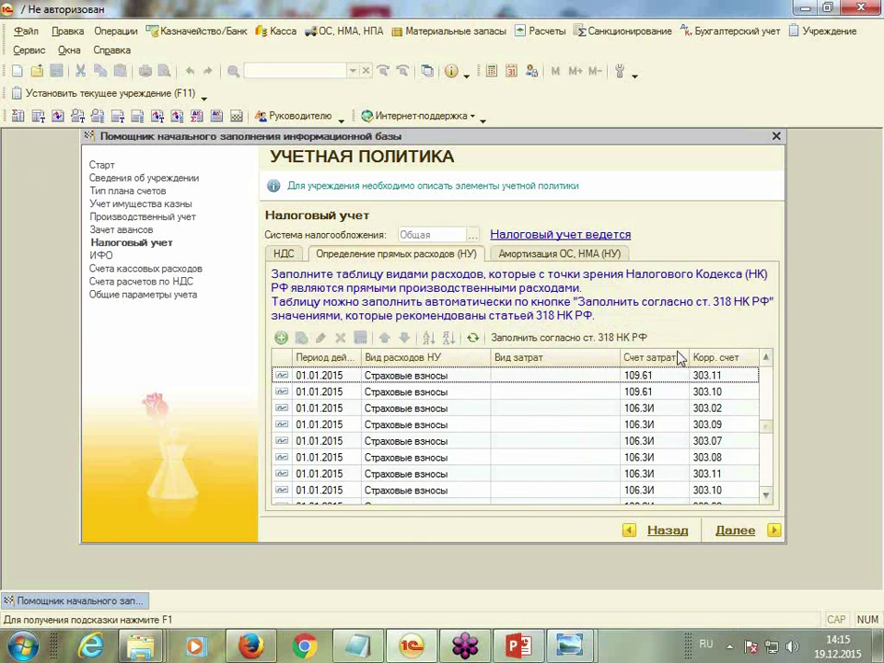
{"action": "left_click", "coordinate": [313, 375]}
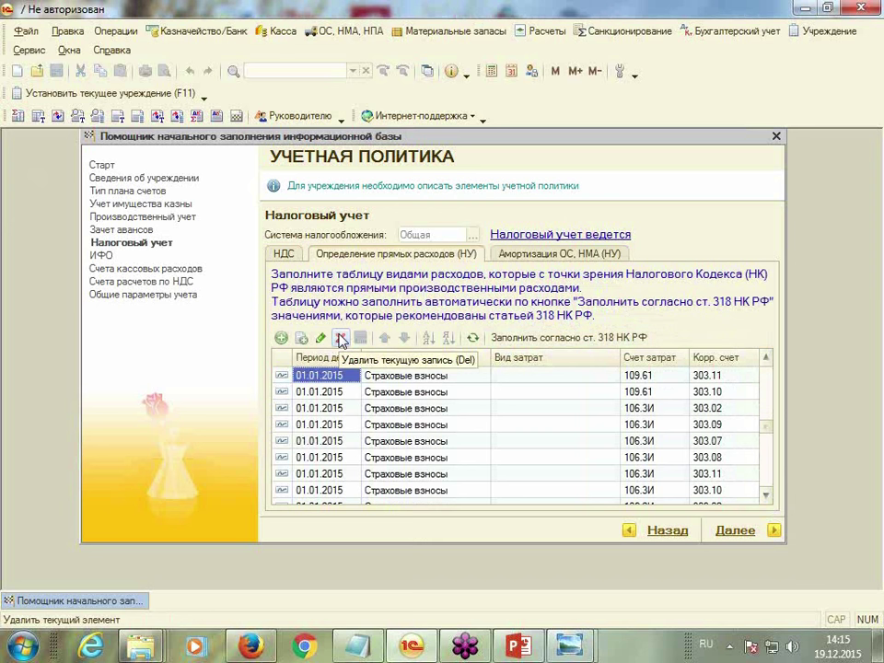
{"action": "left_click", "coordinate": [541, 255]}
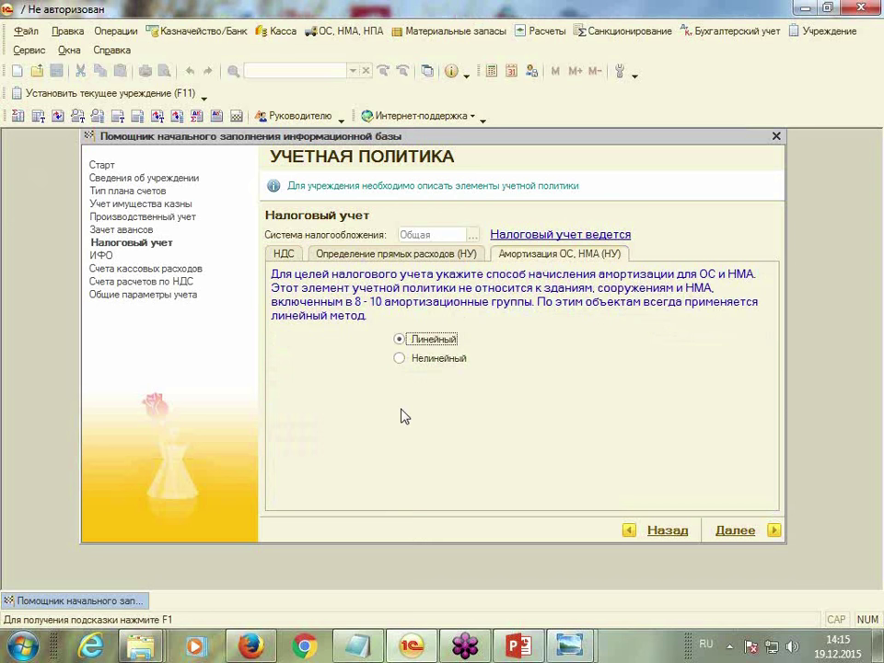
Turn on tax accounting starting 01.01.2015, acknowledge the notice, and advance to Источники финансового обеспечения
{"action": "left_click", "coordinate": [570, 237]}
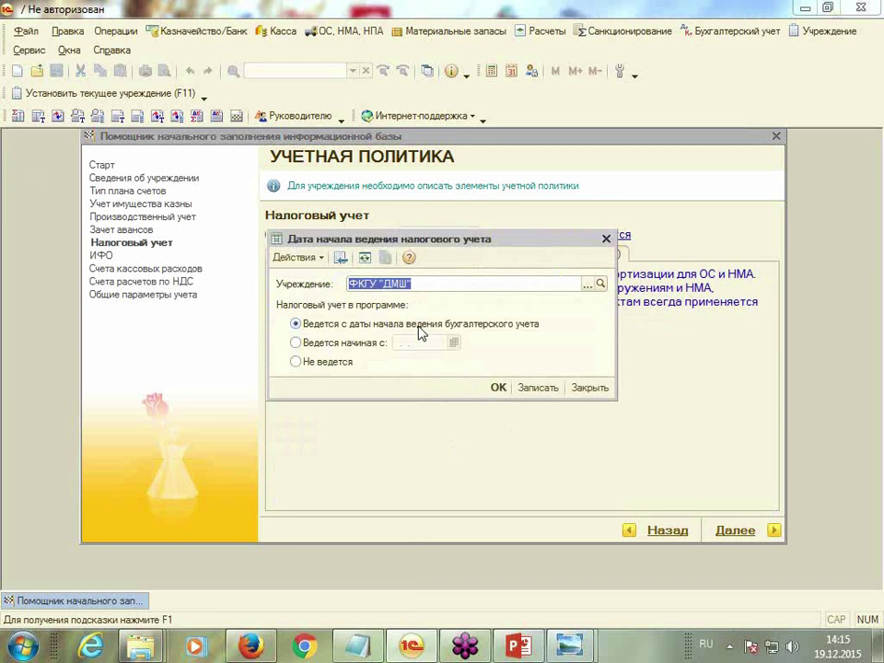
{"action": "left_click", "coordinate": [295, 342]}
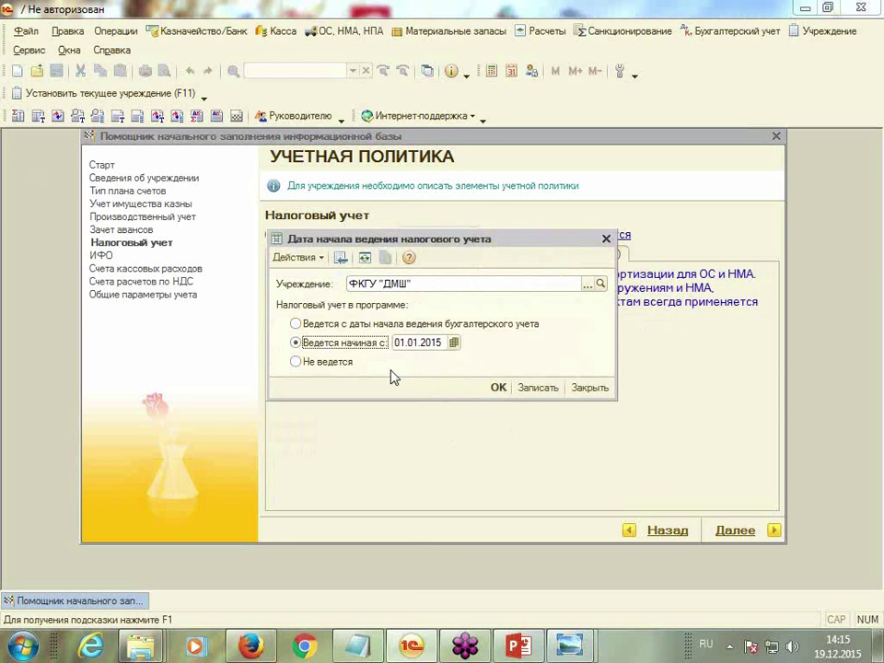
{"action": "left_click", "coordinate": [498, 388]}
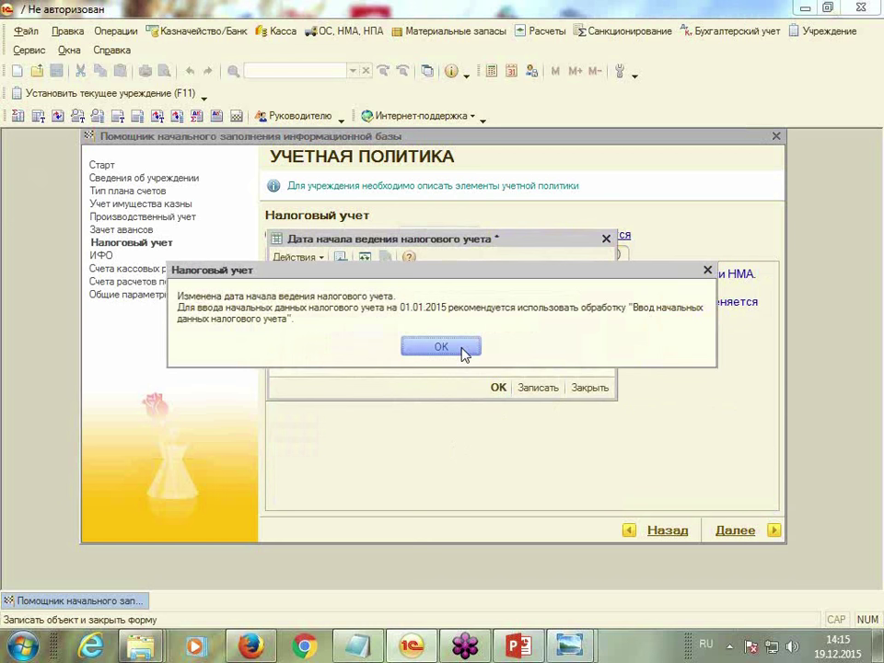
{"action": "left_click", "coordinate": [463, 351]}
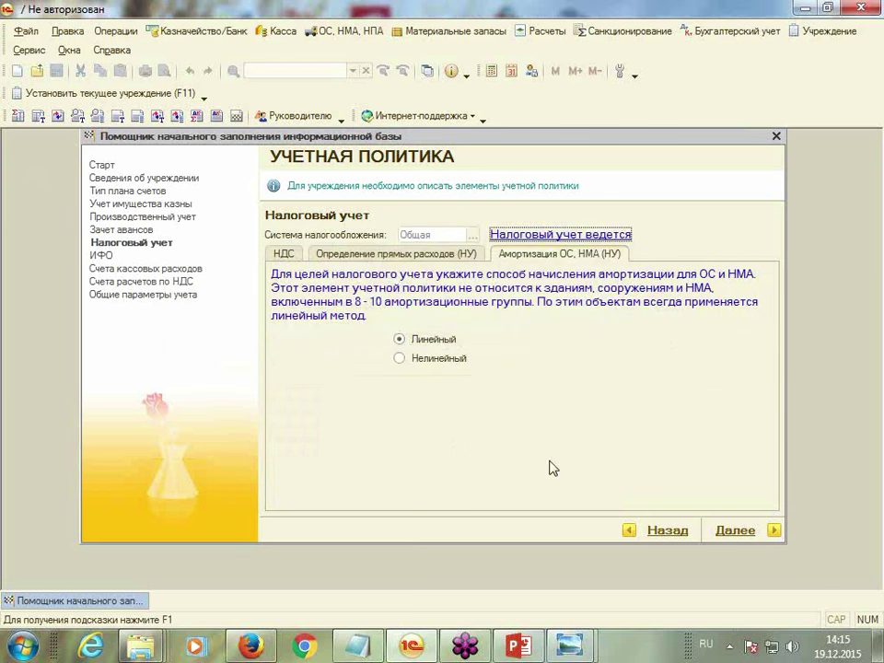
{"action": "left_click", "coordinate": [755, 532]}
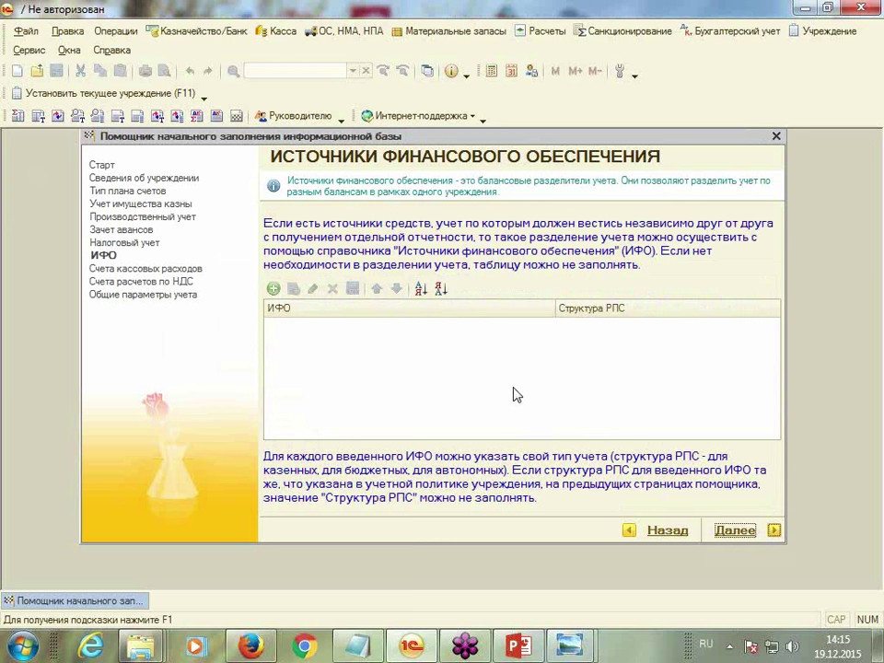
Add a row and create a new financing source named Публичные обязательства (стипендии), leaving its group empty
{"action": "left_click", "coordinate": [274, 289]}
{"action": "left_click", "coordinate": [546, 328]}
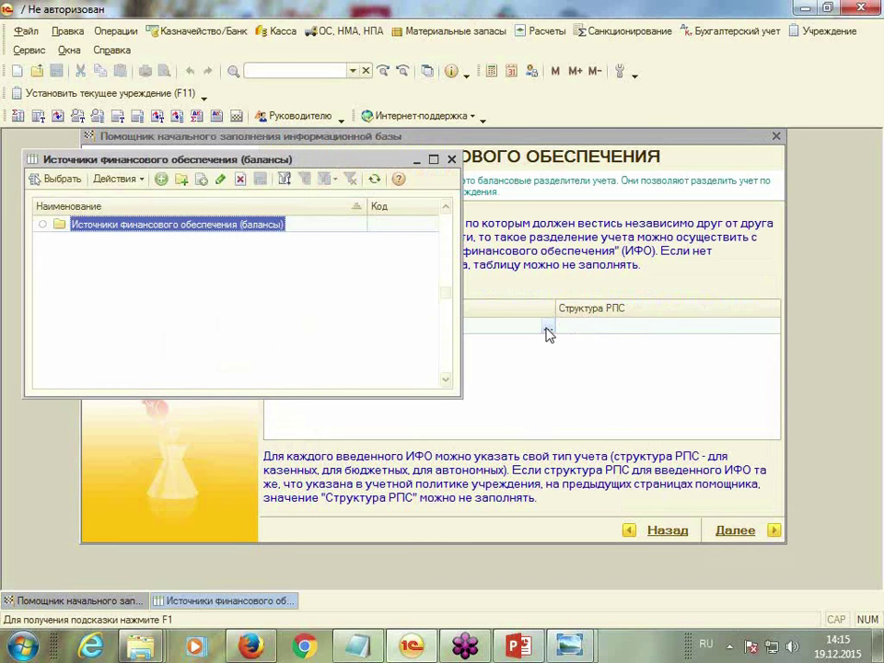
{"action": "left_click", "coordinate": [161, 179]}
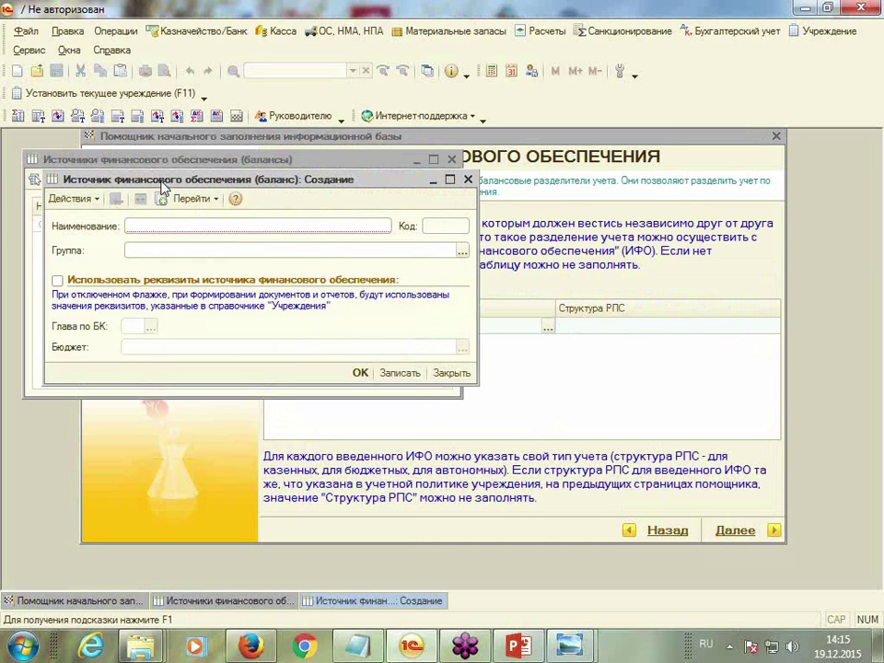
{"action": "type", "text": "П"}
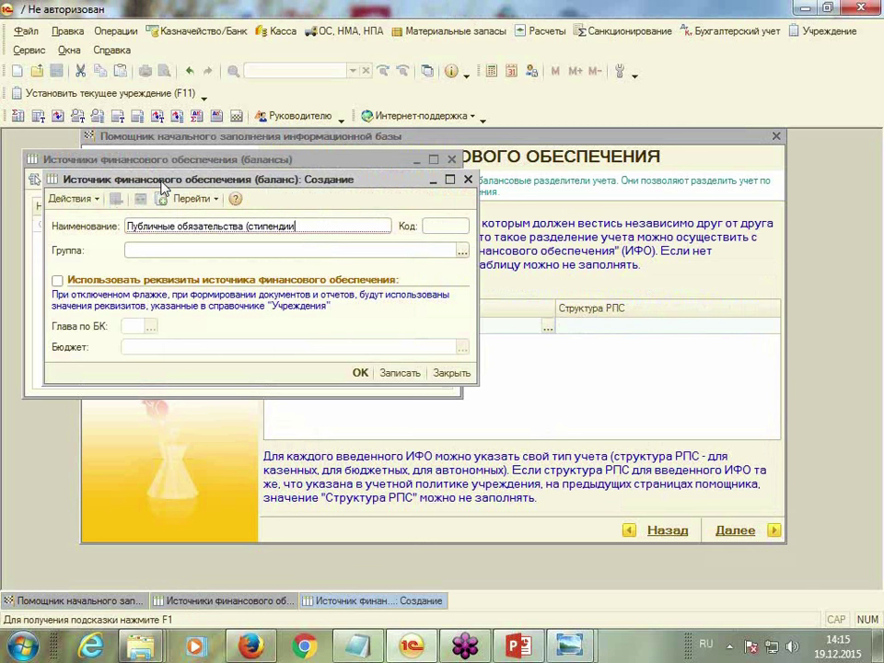
{"action": "left_click", "coordinate": [183, 252]}
{"action": "left_click", "coordinate": [463, 251]}
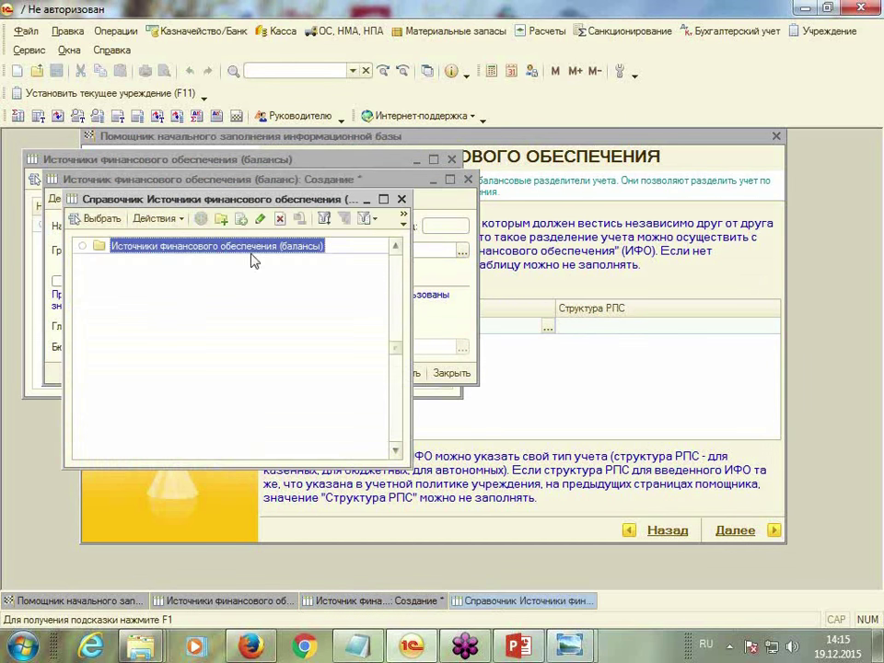
{"action": "left_click", "coordinate": [402, 199]}
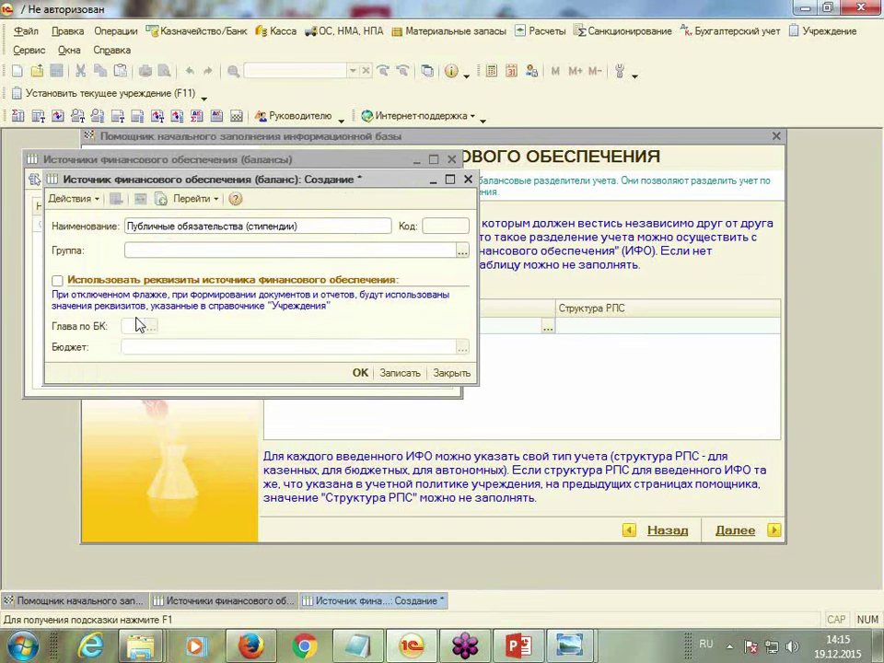
Give the source its own requisites with budget classification chapter 074
{"action": "left_click", "coordinate": [57, 282]}
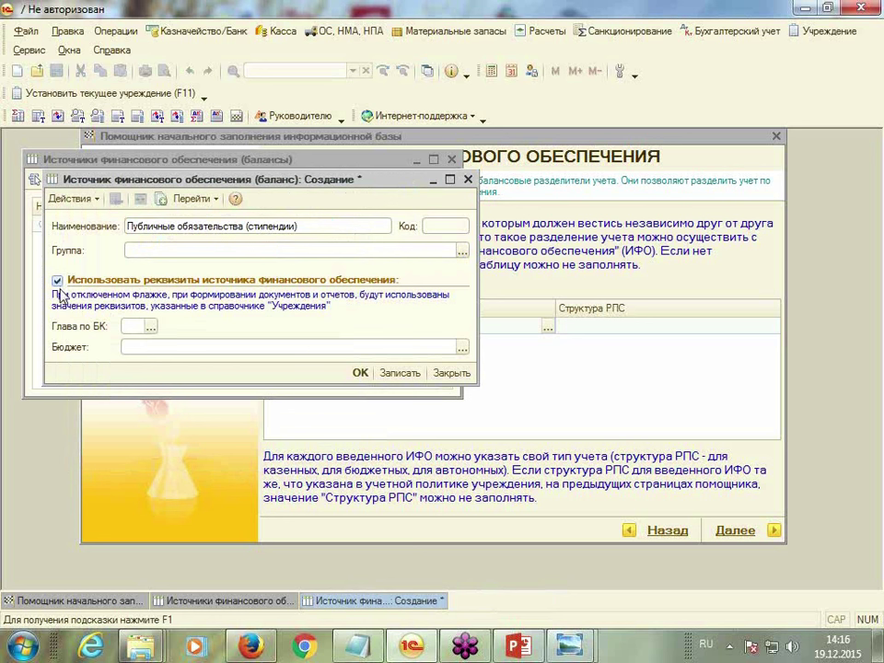
{"action": "left_click", "coordinate": [154, 329]}
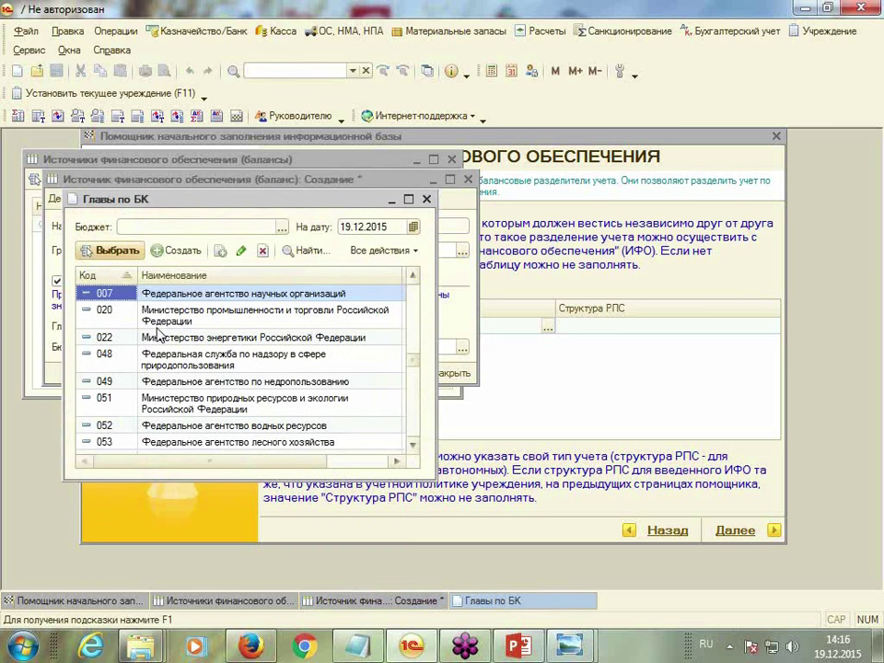
{"action": "type", "text": "074"}
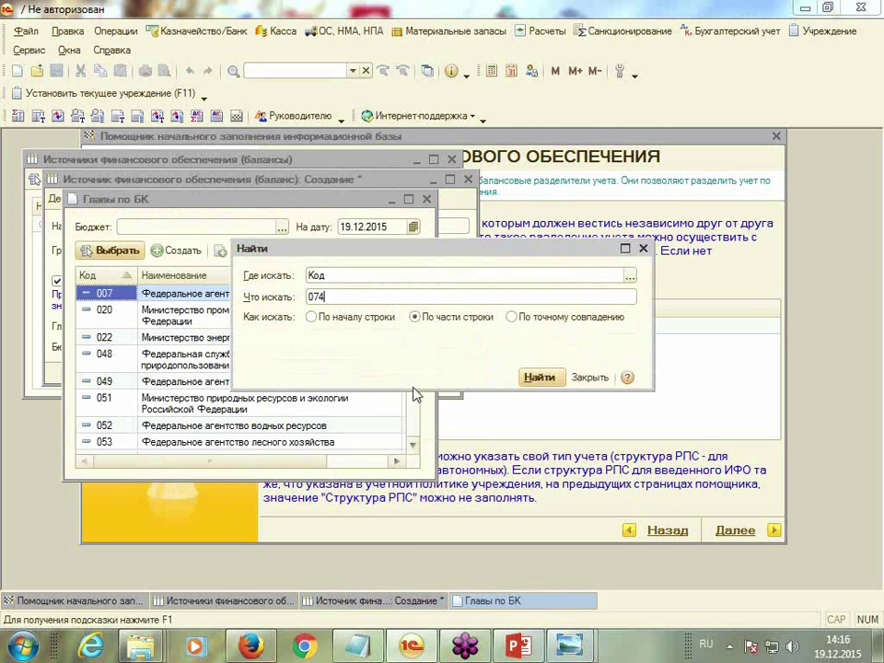
{"action": "left_click", "coordinate": [540, 376]}
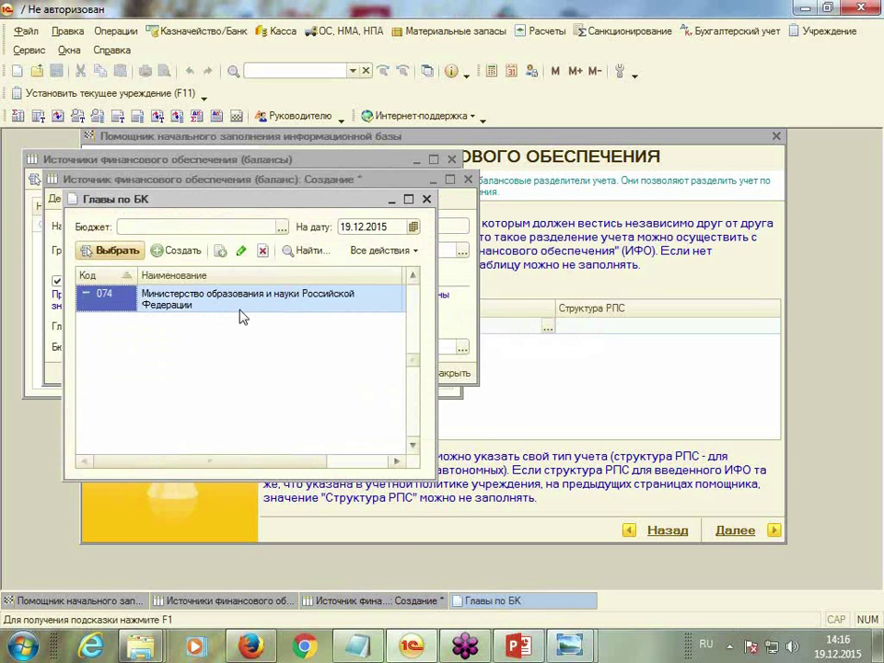
{"action": "double_click", "coordinate": [244, 313]}
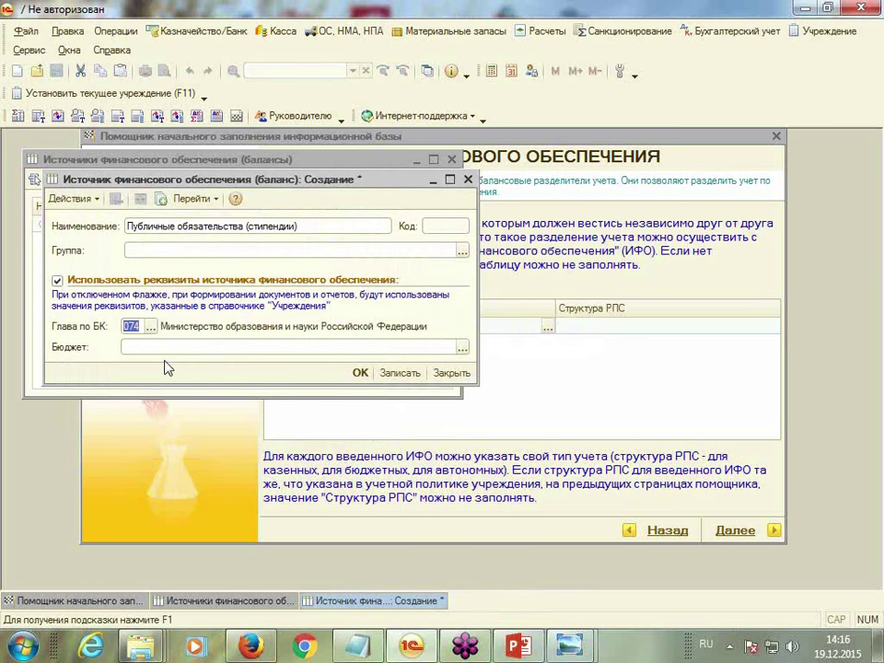
Set the source's budget to Федеральный бюджет, save it, and place it in the sources table
{"action": "left_click", "coordinate": [168, 346]}
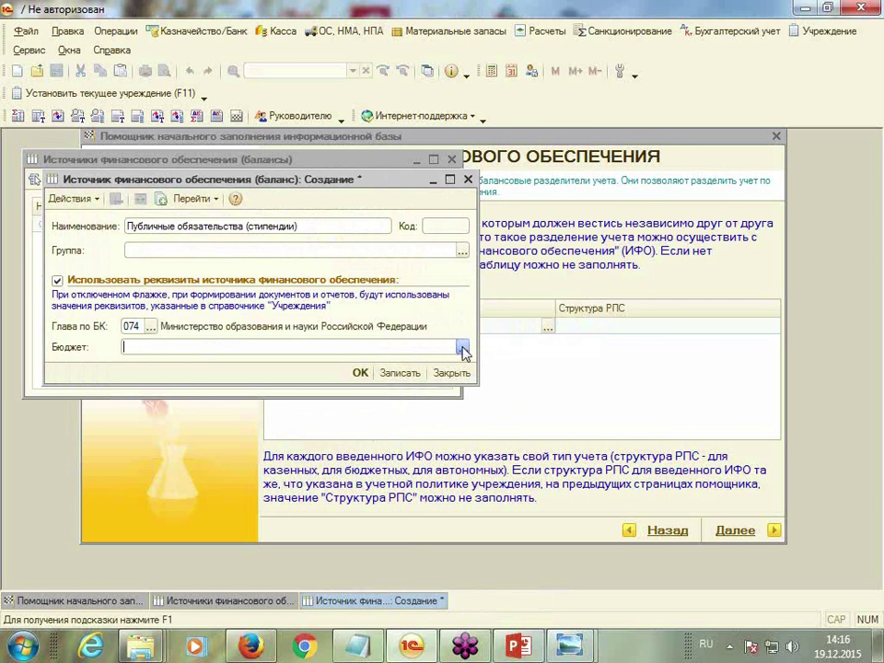
{"action": "left_click", "coordinate": [463, 348]}
{"action": "double_click", "coordinate": [169, 261]}
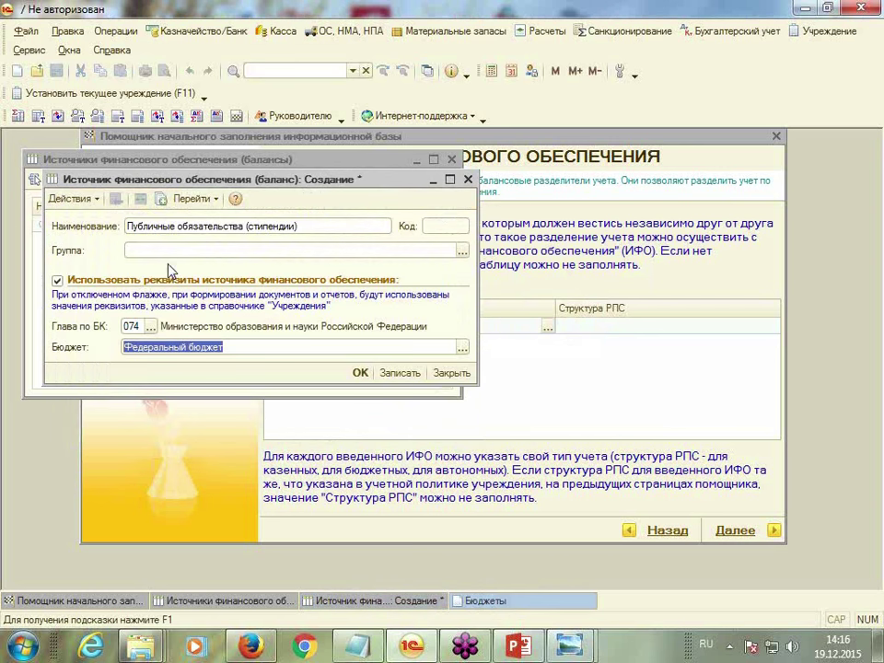
{"action": "left_click", "coordinate": [361, 374]}
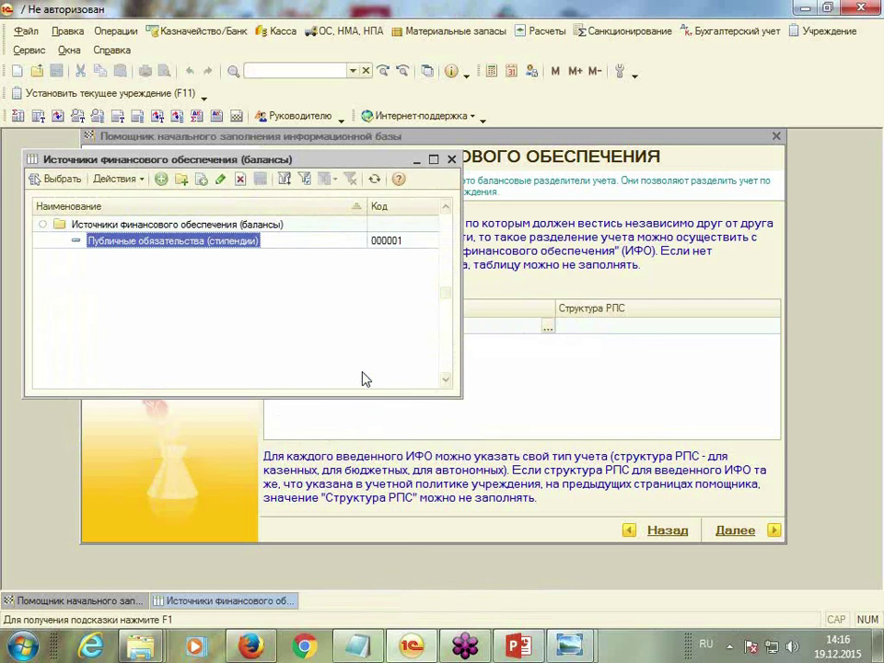
{"action": "double_click", "coordinate": [179, 240]}
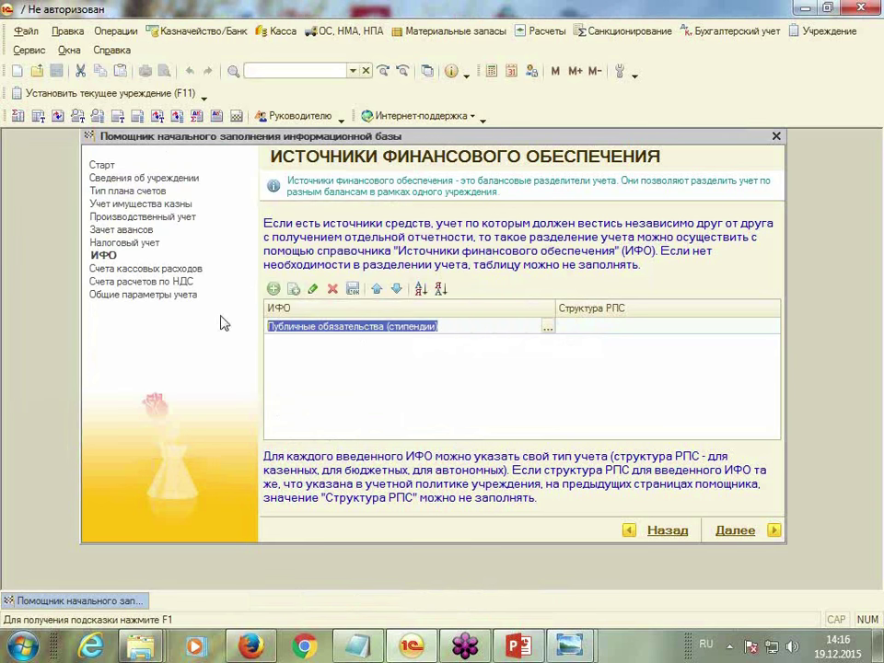
Assign Структура РПС «Для казенных учреждений» to the stipend source row, then add another row
{"action": "left_click", "coordinate": [710, 329]}
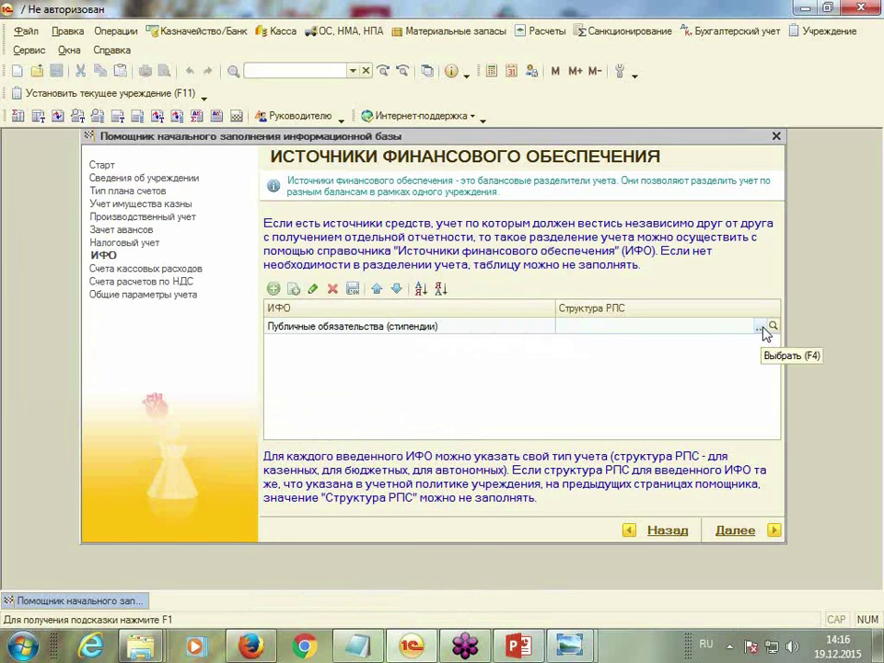
{"action": "left_click", "coordinate": [762, 328]}
{"action": "left_click", "coordinate": [141, 259]}
{"action": "double_click", "coordinate": [141, 257]}
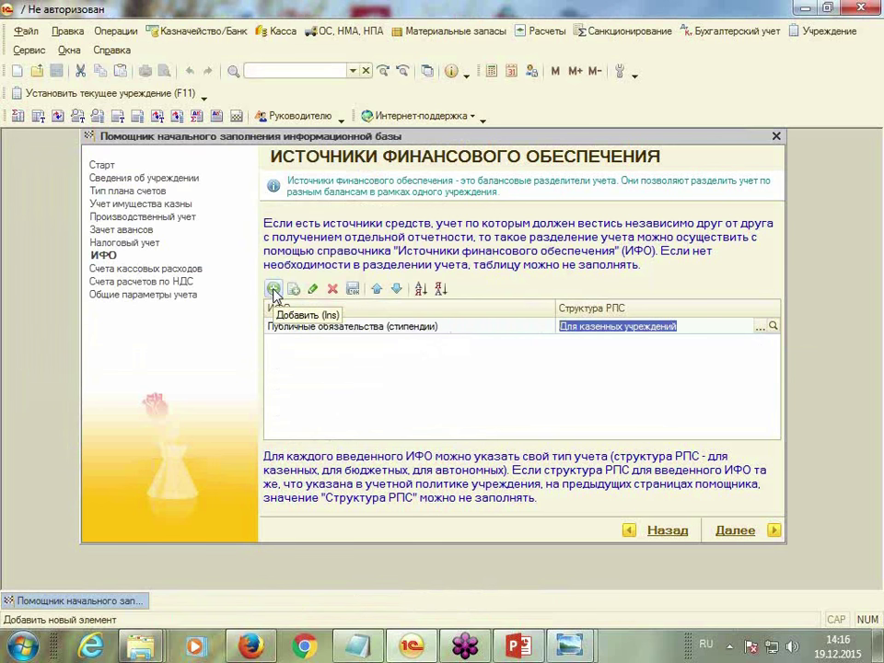
{"action": "left_click", "coordinate": [273, 289]}
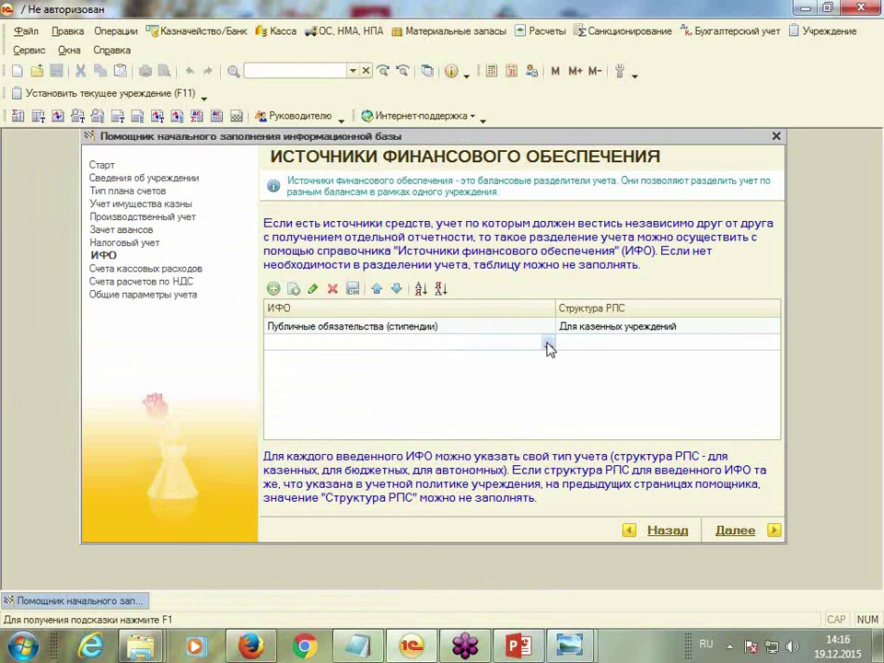
Create the funding source Субсидии with its own requisites and budget chapter 074
{"action": "left_click", "coordinate": [548, 345]}
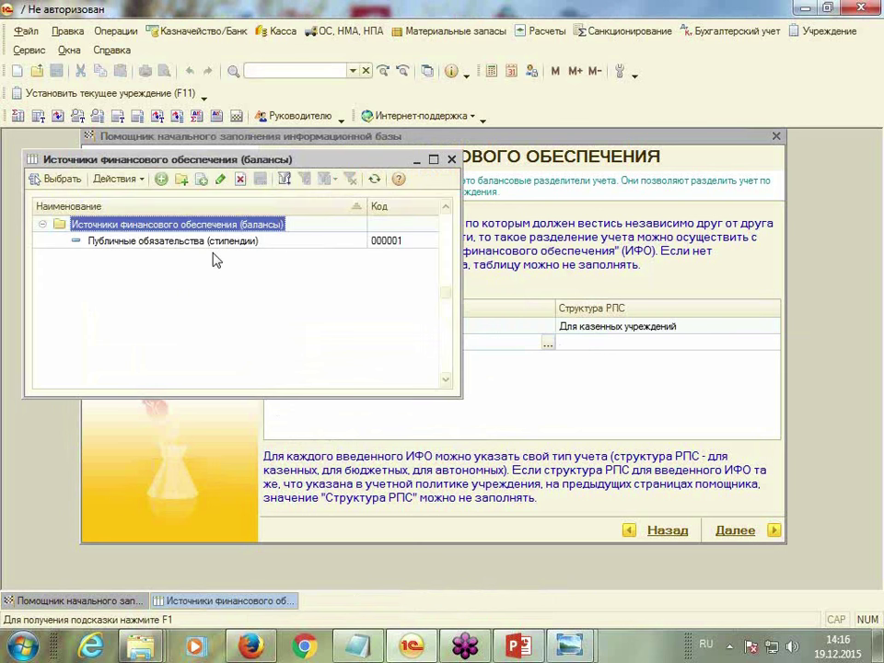
{"action": "left_click", "coordinate": [161, 180]}
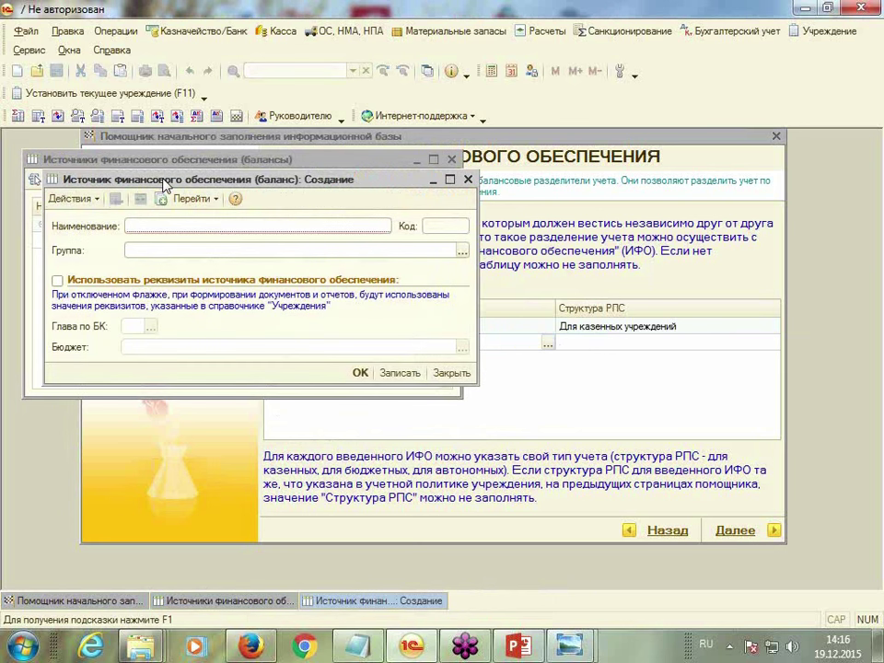
{"action": "type", "text": "Субсидии"}
{"action": "left_click", "coordinate": [57, 280]}
{"action": "left_click", "coordinate": [150, 326]}
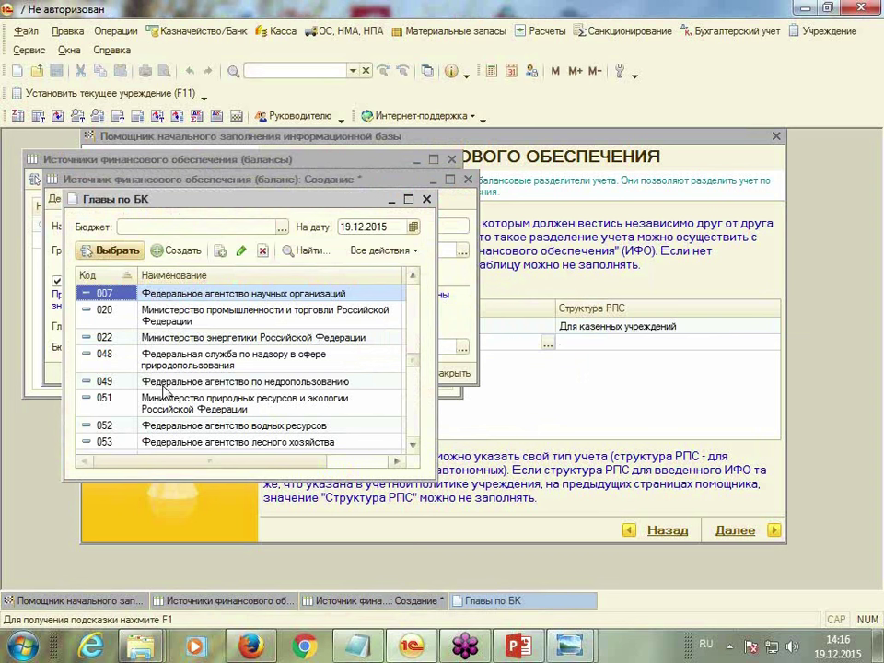
{"action": "key", "text": "ctrl+f"}
{"action": "type", "text": "074"}
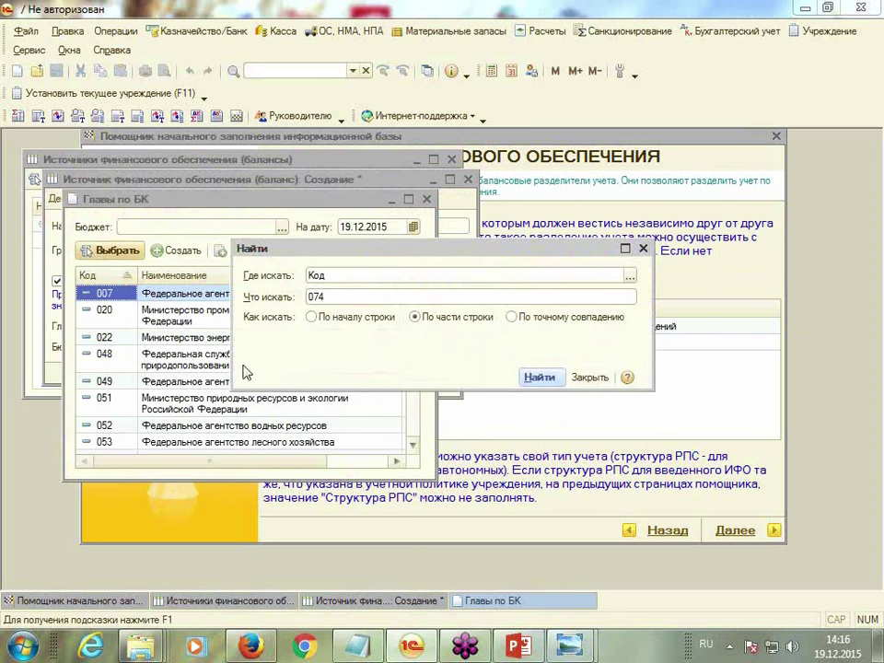
{"action": "left_click", "coordinate": [539, 378]}
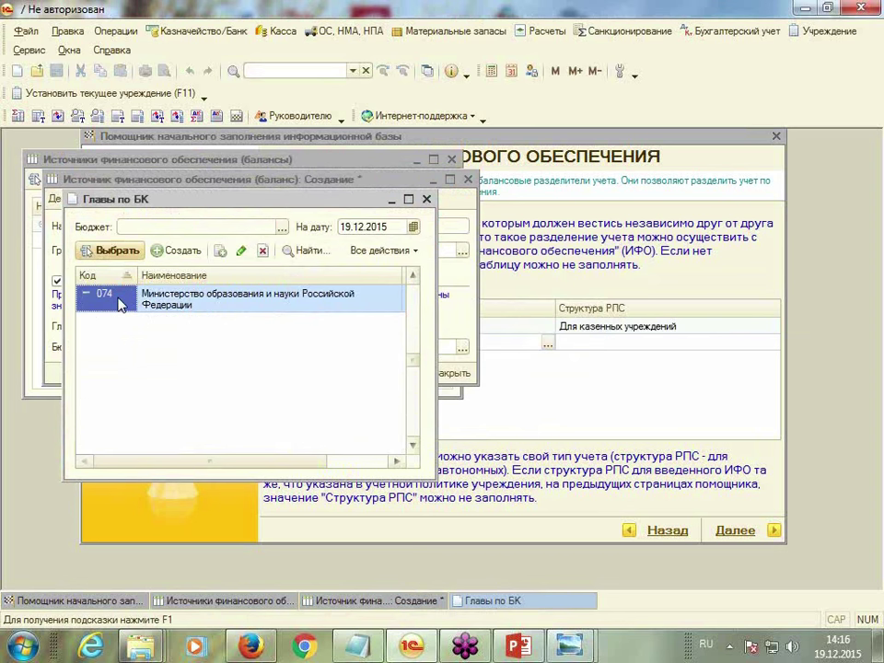
{"action": "double_click", "coordinate": [138, 299]}
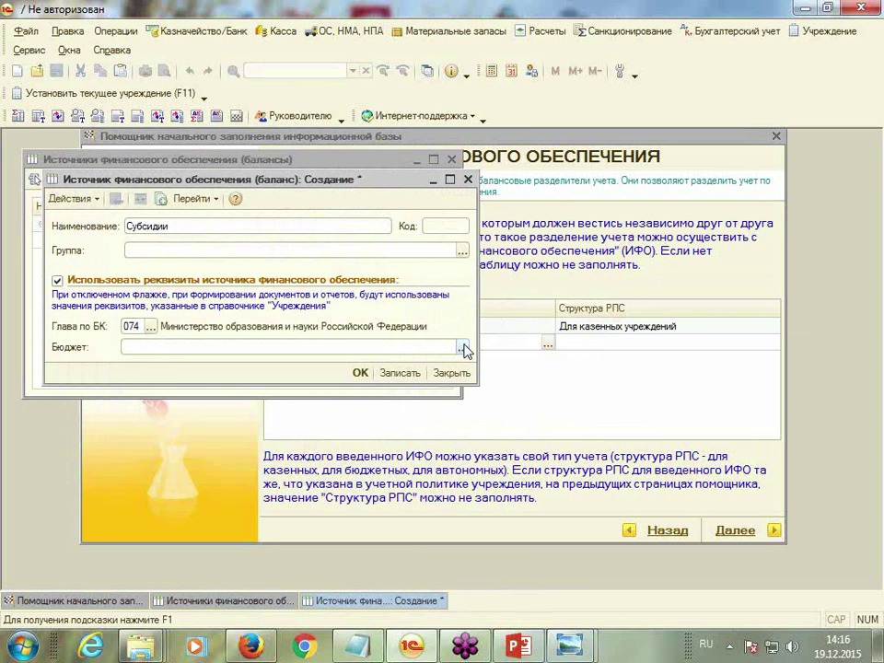
Set its budget to Федеральный бюджет, save it, and place Субсидии in the new row
{"action": "left_click", "coordinate": [462, 348]}
{"action": "double_click", "coordinate": [157, 262]}
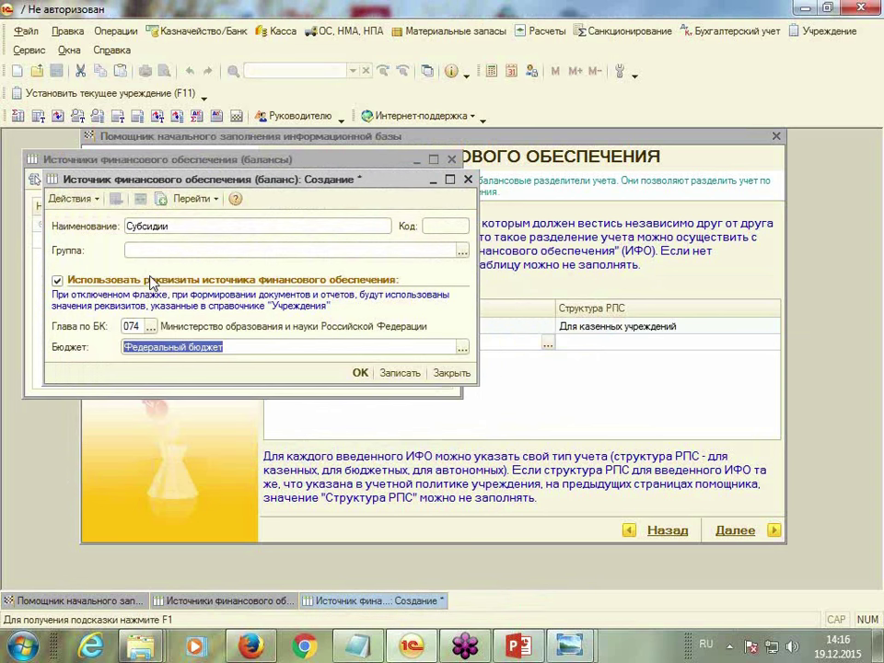
{"action": "left_click", "coordinate": [360, 373]}
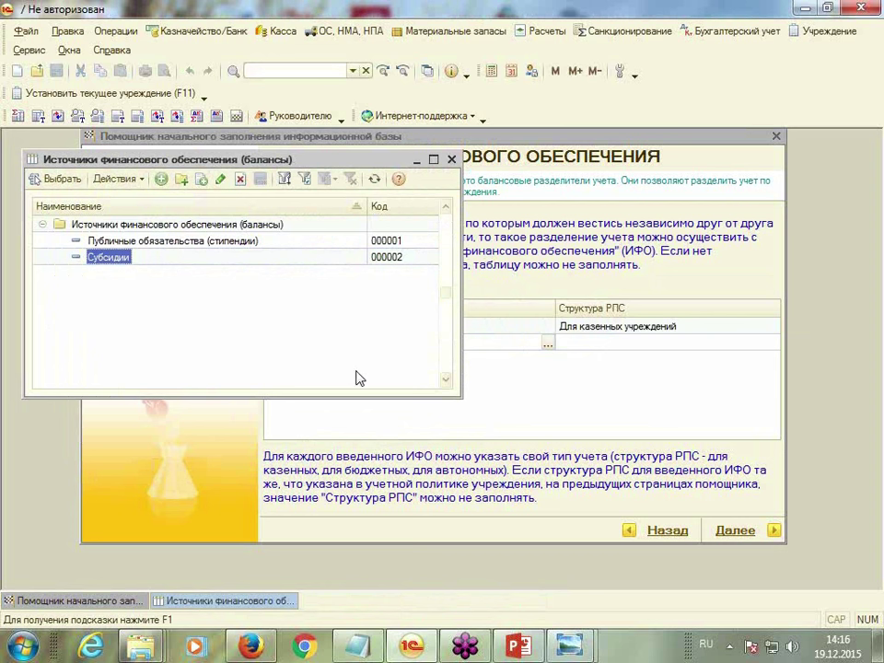
{"action": "double_click", "coordinate": [118, 260]}
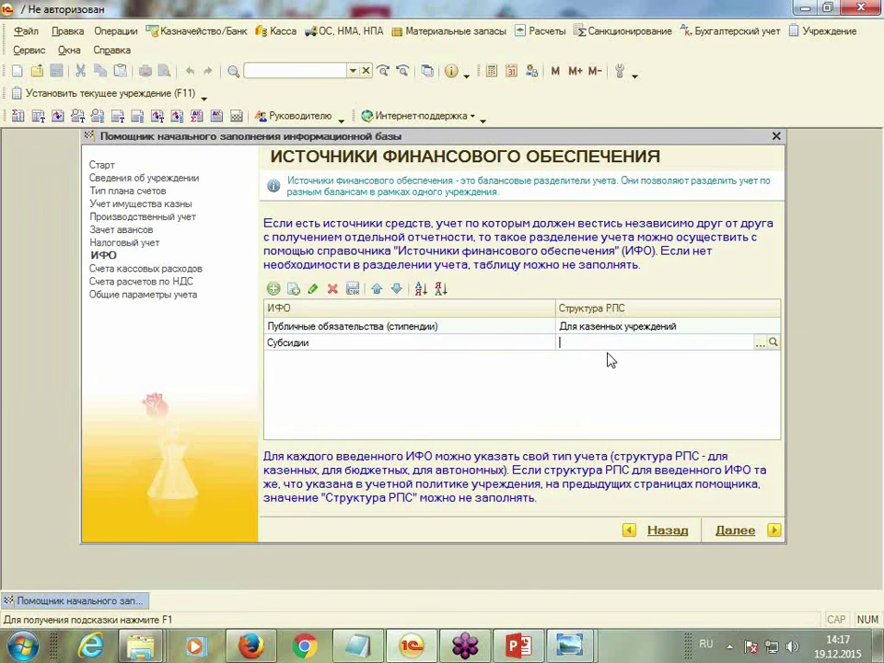
Set the Субсидии row's Структура РПС to Для бюджетных учреждений
{"action": "left_click", "coordinate": [761, 343]}
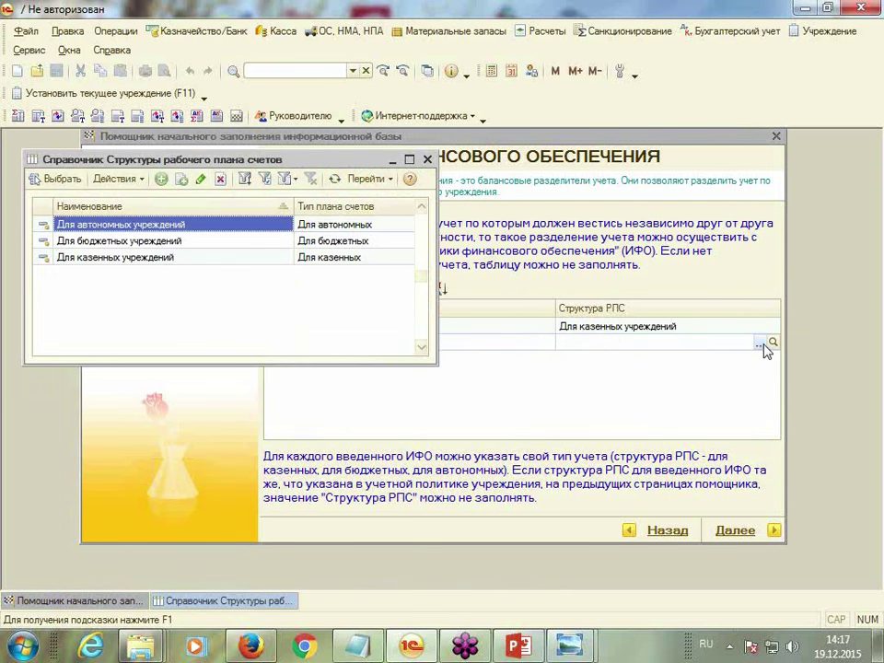
{"action": "left_click", "coordinate": [98, 243]}
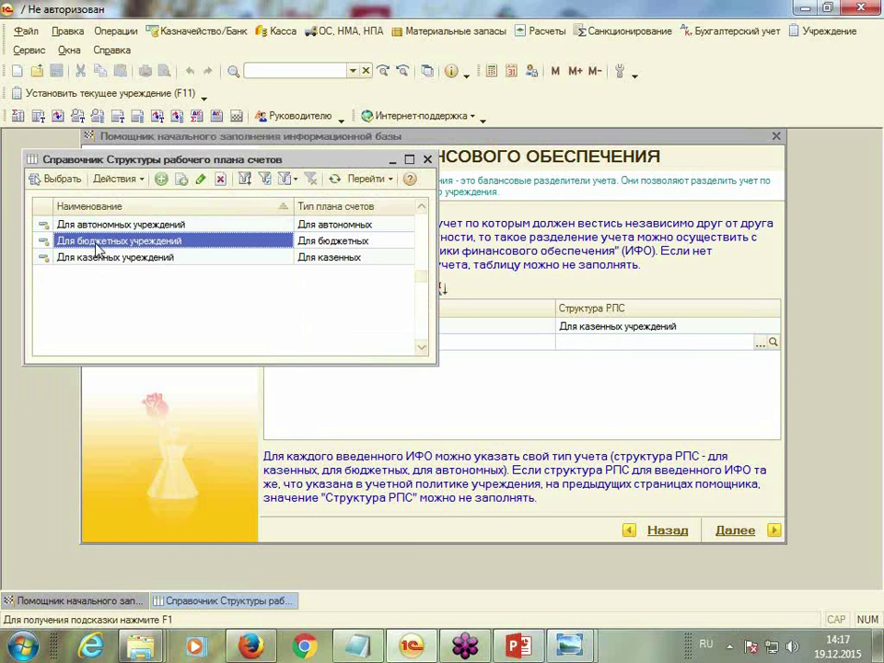
{"action": "double_click", "coordinate": [97, 244]}
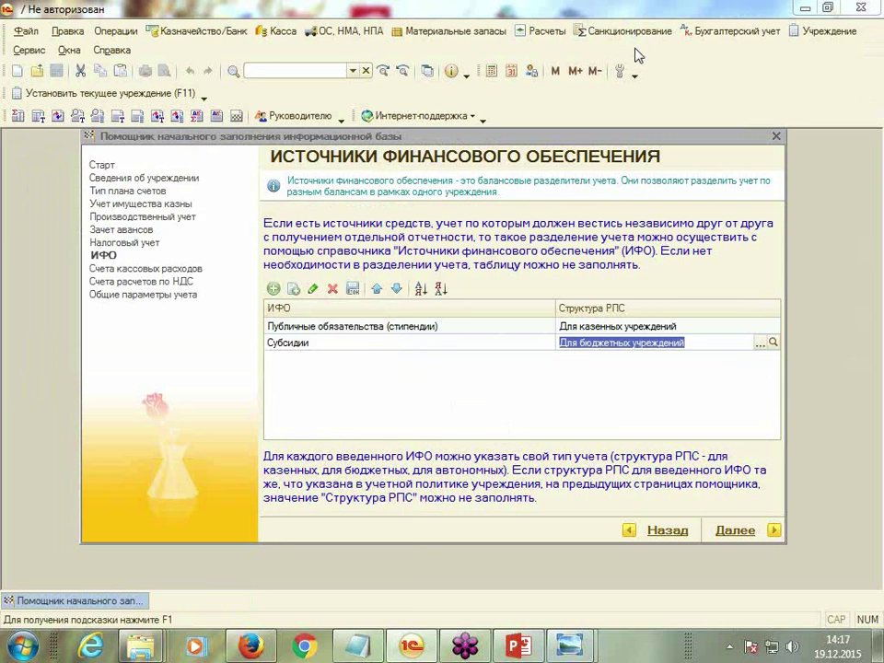
Advance to the Рабочие счета денежных средств page and begin editing the first row's КПС cell
{"action": "left_click", "coordinate": [773, 531]}
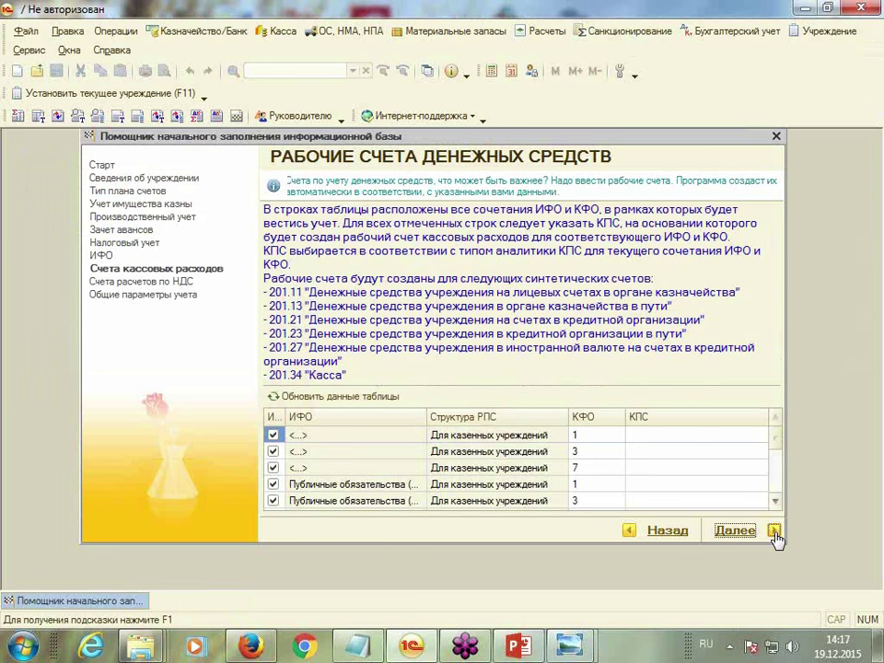
{"action": "left_click", "coordinate": [648, 445]}
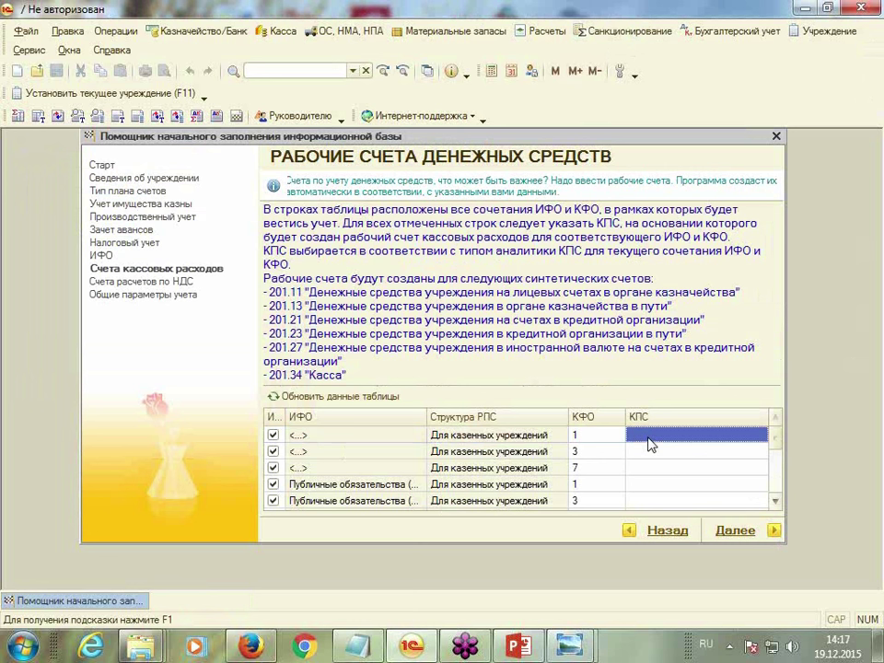
{"action": "left_click", "coordinate": [652, 438]}
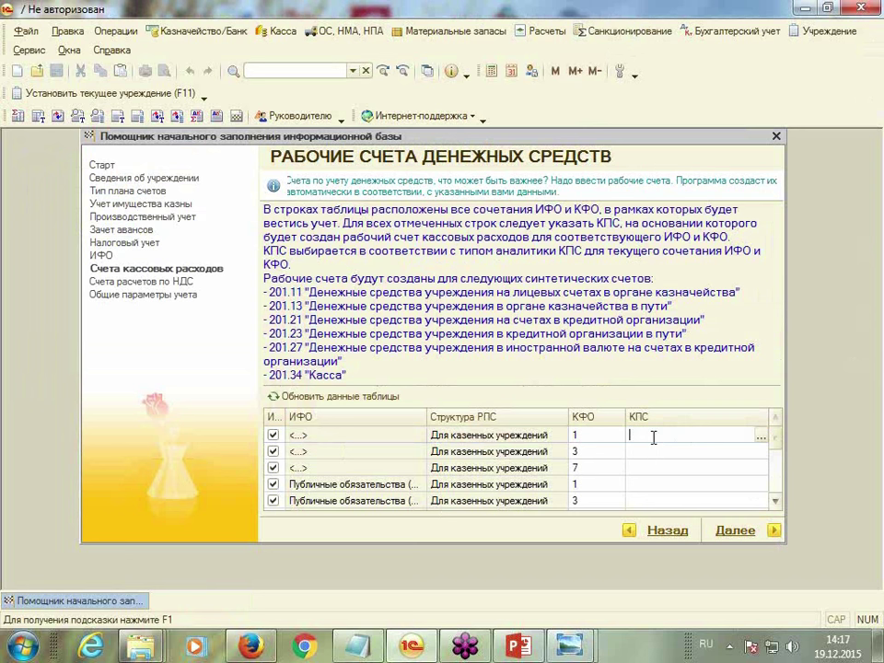
Open the empty Классификационные признаки счетов (КПС) picker for the first row
{"action": "left_click", "coordinate": [761, 440]}
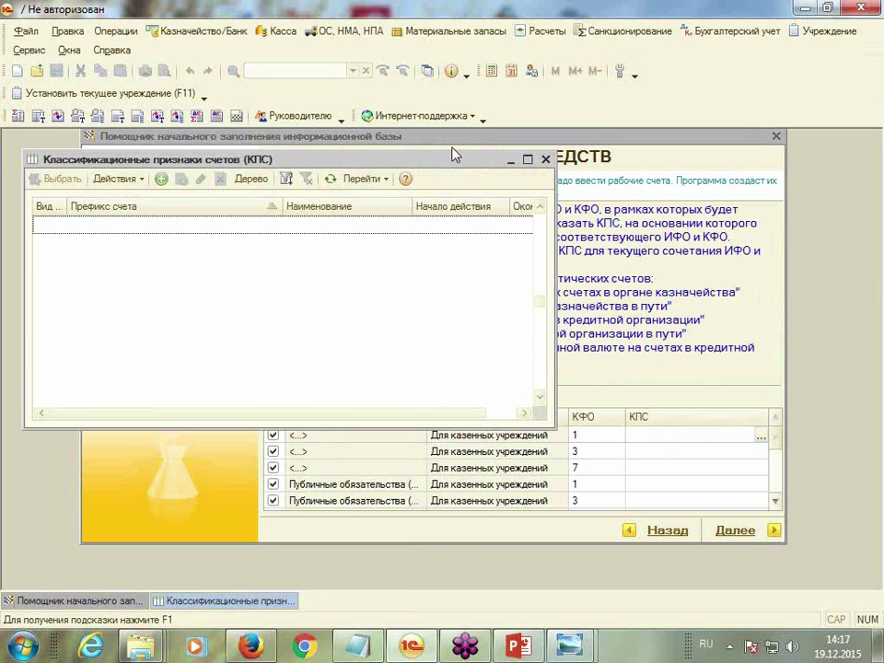
{"action": "left_click_drag", "start_coordinate": [455, 164], "coordinate": [463, 152]}
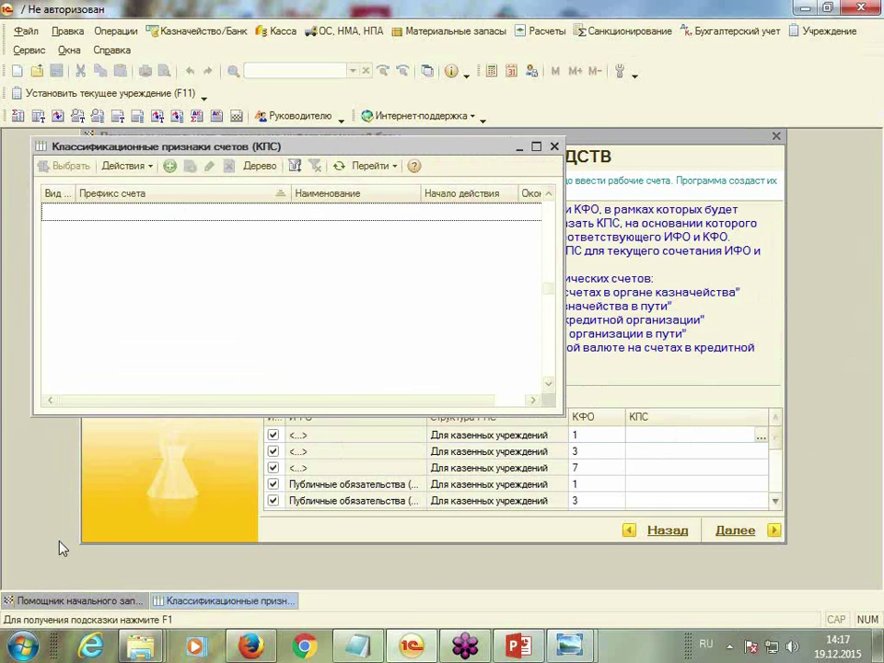
Create a new КПС and keep its kind as КИФ
{"action": "left_click", "coordinate": [170, 173]}
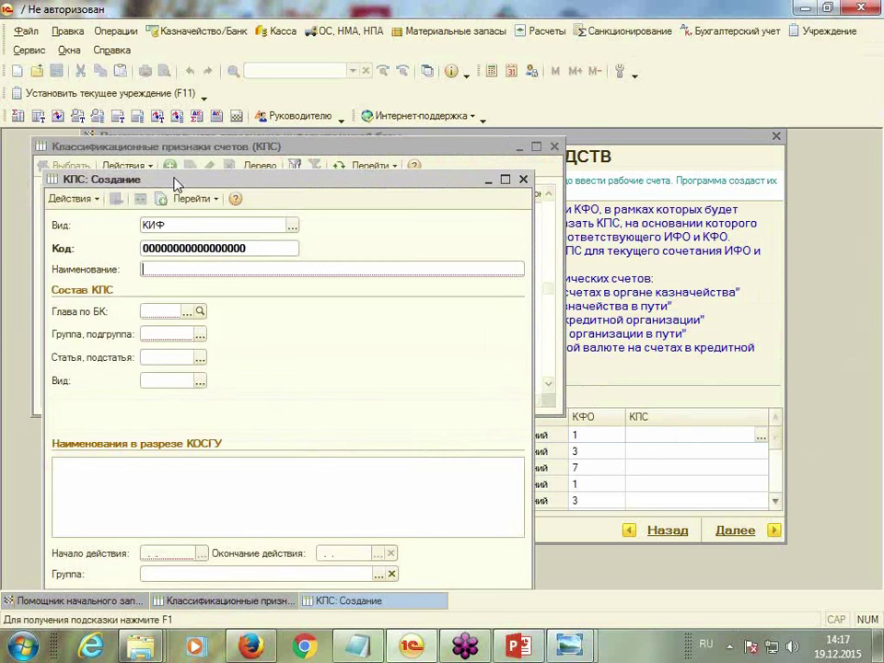
{"action": "left_click_drag", "start_coordinate": [337, 187], "coordinate": [335, 148]}
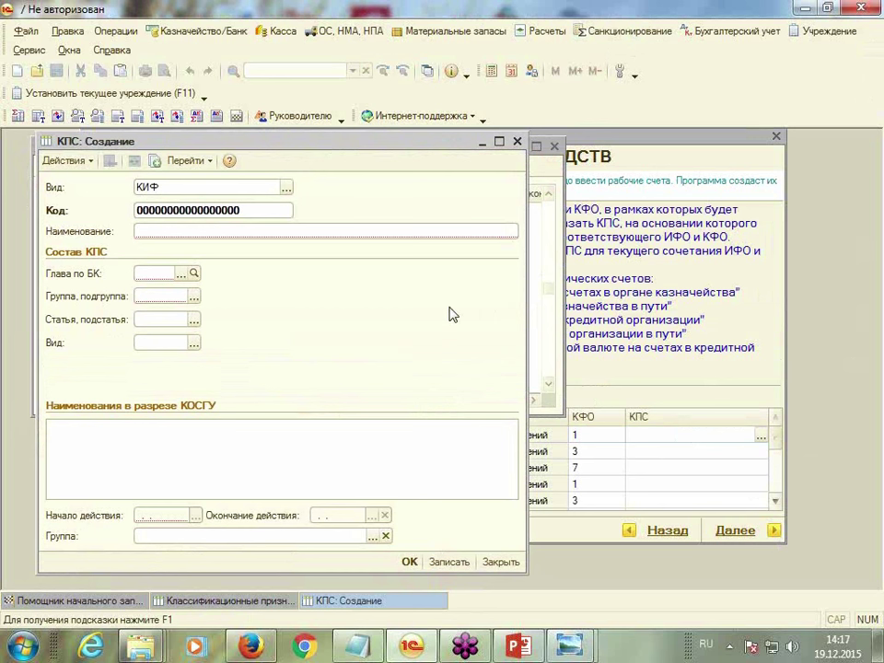
{"action": "left_click", "coordinate": [287, 190]}
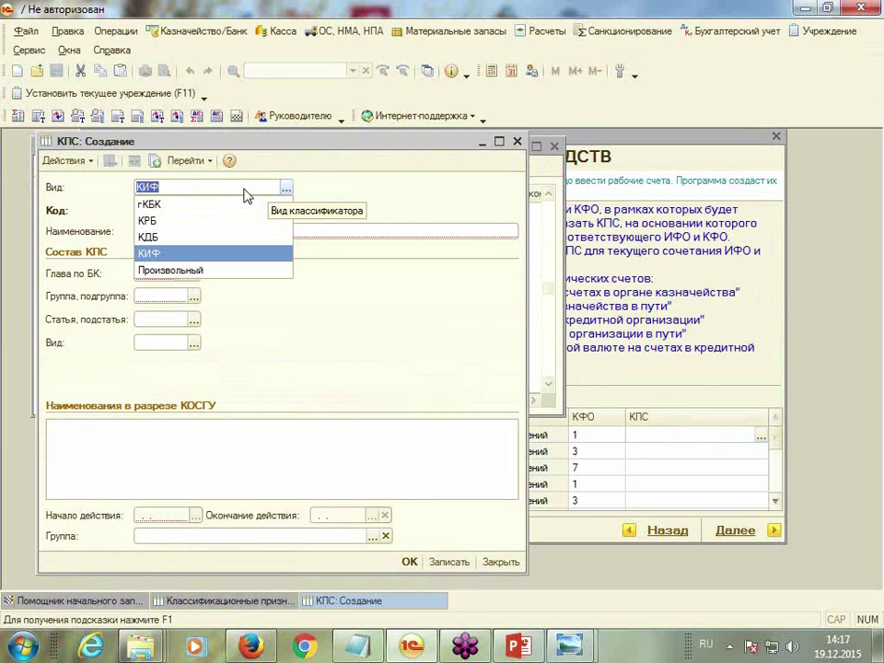
{"action": "left_click", "coordinate": [247, 192]}
Enter the name ФКГУ "ДМШ" in the Наименование field
{"action": "left_click", "coordinate": [154, 231]}
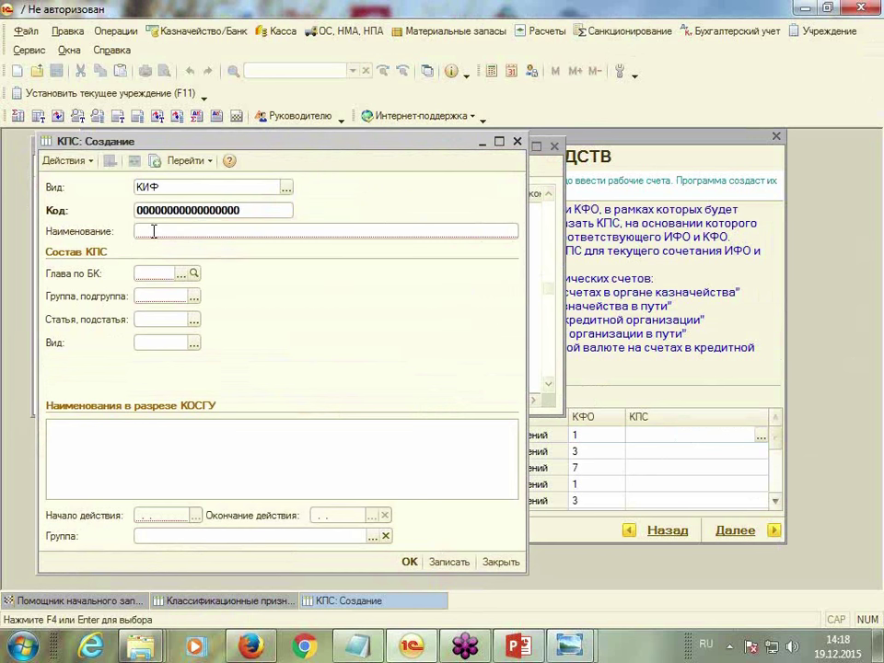
{"action": "type", "text": "ФКГУ \"ДМШ"}
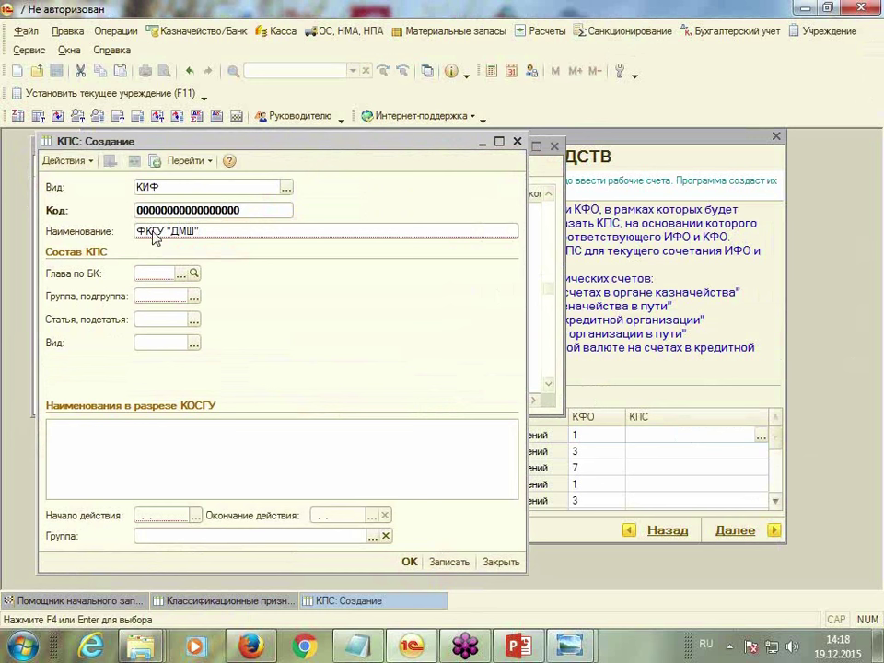
{"action": "left_click", "coordinate": [140, 231]}
{"action": "left_click_drag", "start_coordinate": [140, 237], "coordinate": [208, 232]}
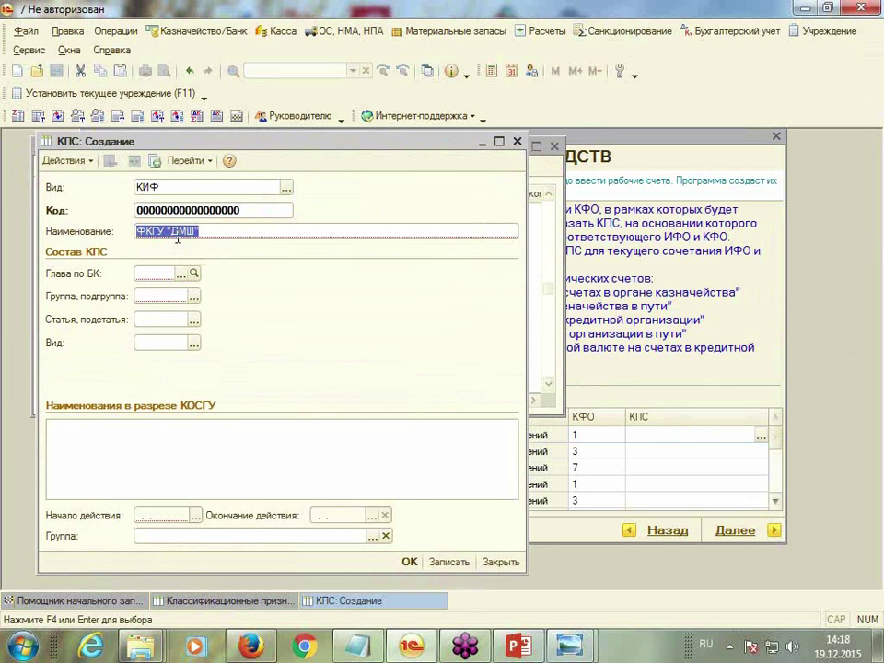
{"action": "right_click", "coordinate": [178, 239]}
{"action": "left_click", "coordinate": [228, 291]}
{"action": "left_click", "coordinate": [217, 230]}
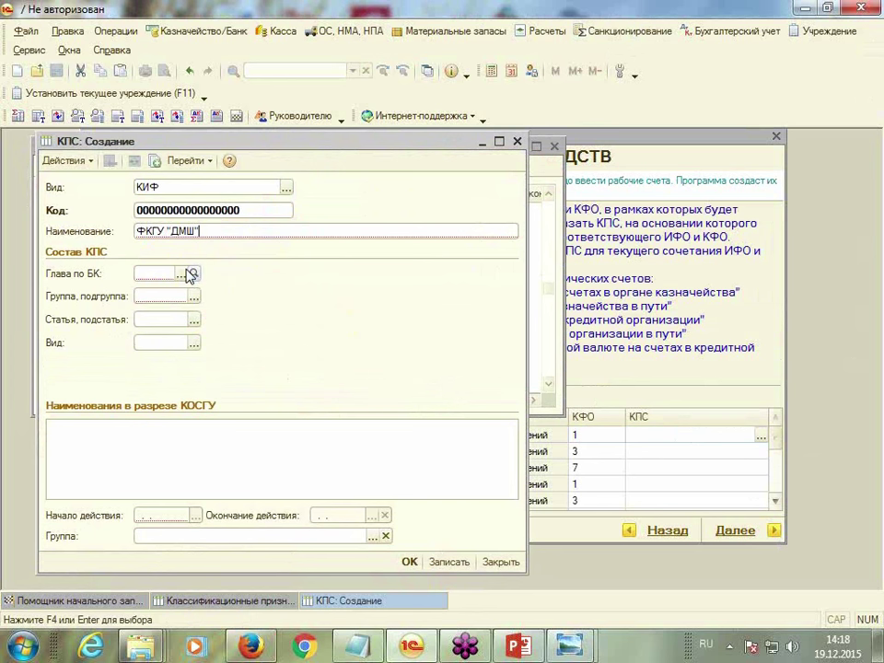
Set the КПС to chapter 074 and the internal financing sources group 0100
{"action": "left_click", "coordinate": [183, 277]}
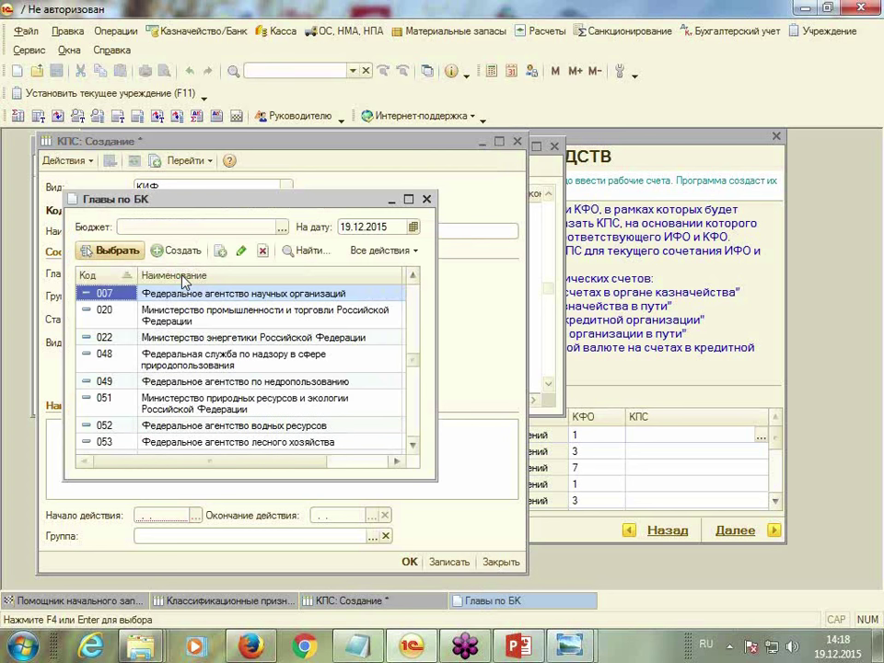
{"action": "type", "text": "074"}
{"action": "key", "text": "Return"}
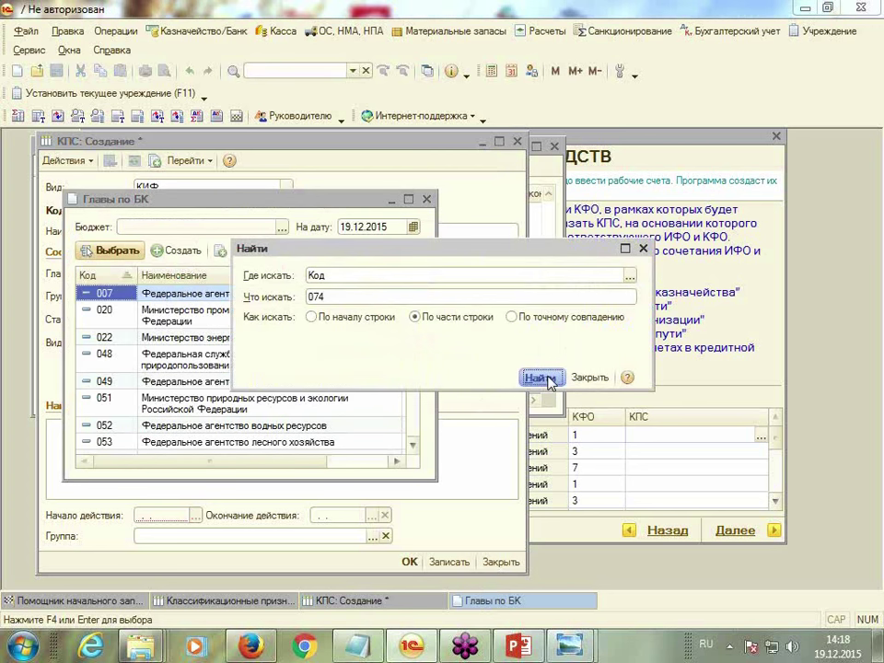
{"action": "double_click", "coordinate": [181, 304]}
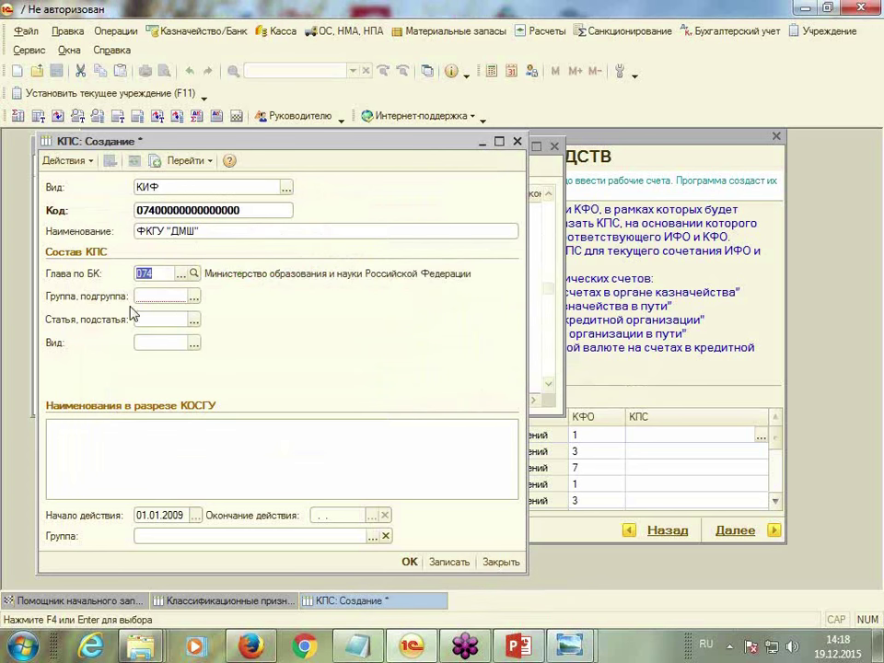
{"action": "left_click", "coordinate": [194, 297]}
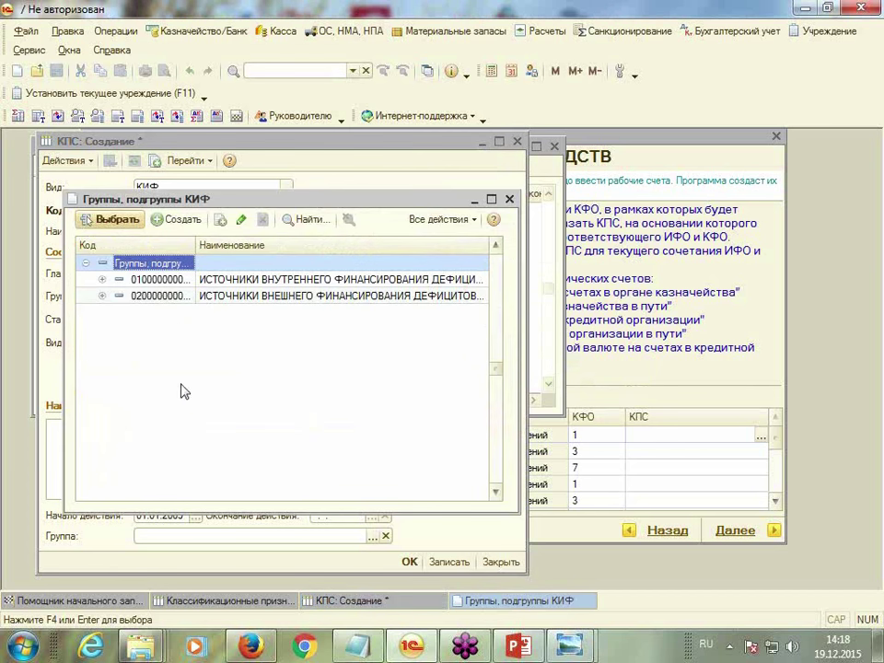
{"action": "left_click", "coordinate": [160, 280]}
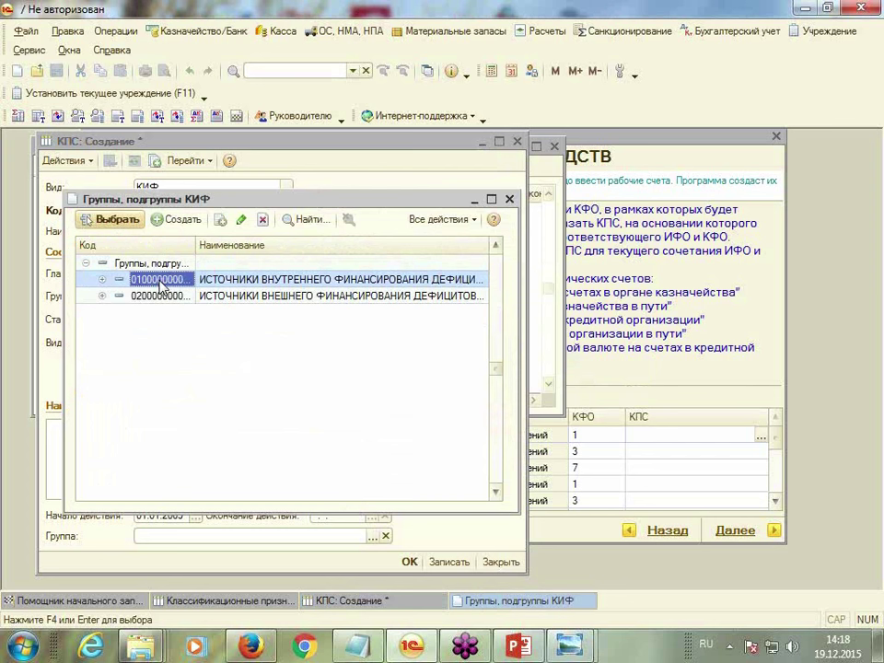
{"action": "double_click", "coordinate": [160, 281]}
Leave article and source kind empty, keep the 01.01.2009 start date, and save the КПС to the first row
{"action": "left_click", "coordinate": [193, 319]}
{"action": "left_click", "coordinate": [194, 319]}
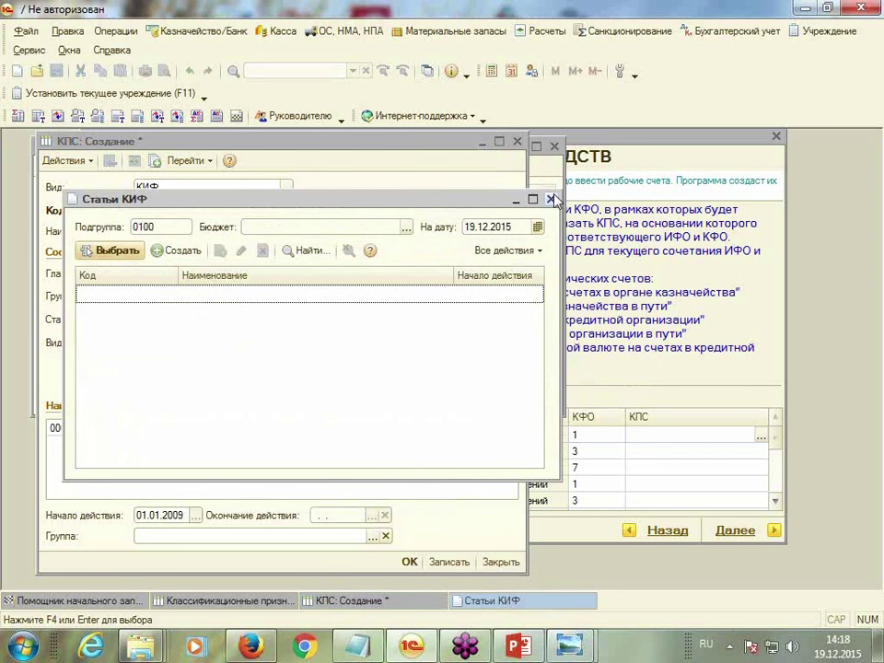
{"action": "left_click", "coordinate": [549, 196]}
{"action": "left_click", "coordinate": [193, 342]}
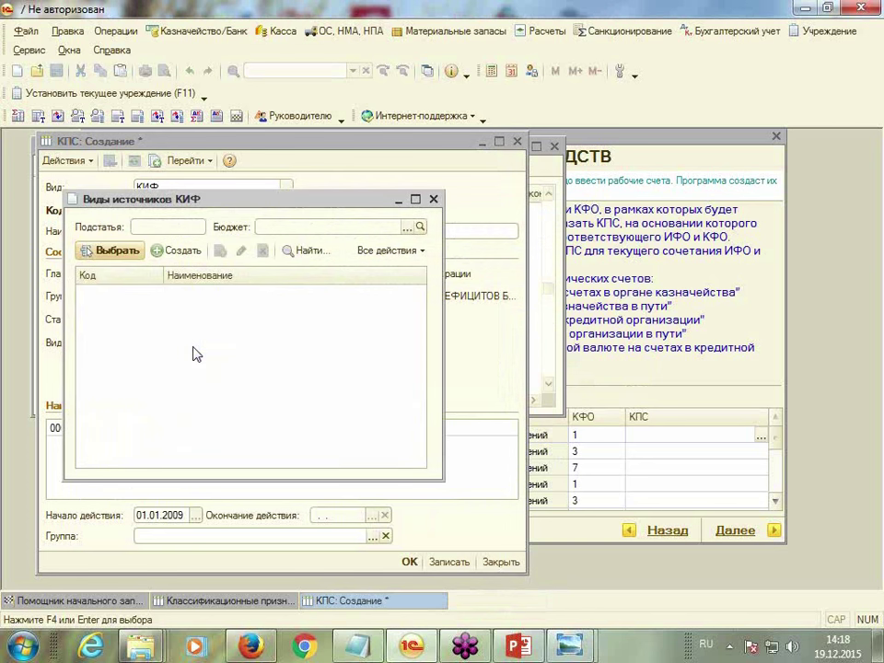
{"action": "left_click", "coordinate": [434, 199]}
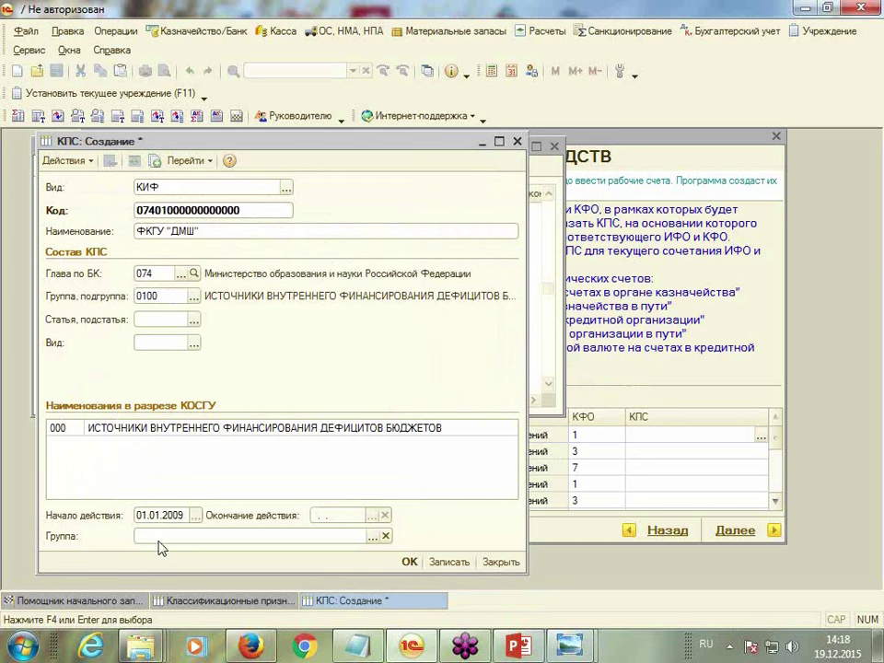
{"action": "key", "text": "Tab"}
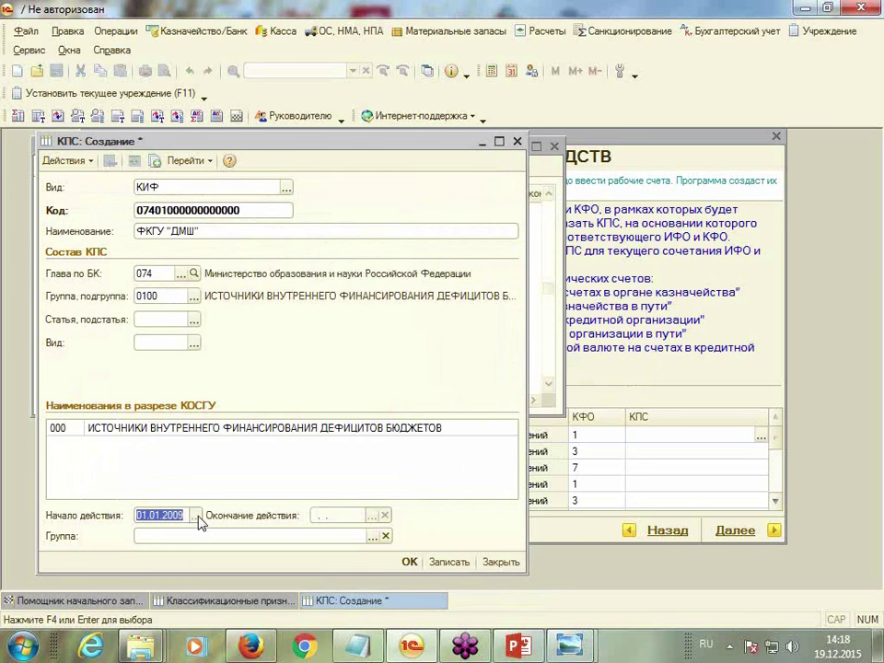
{"action": "left_click", "coordinate": [185, 515]}
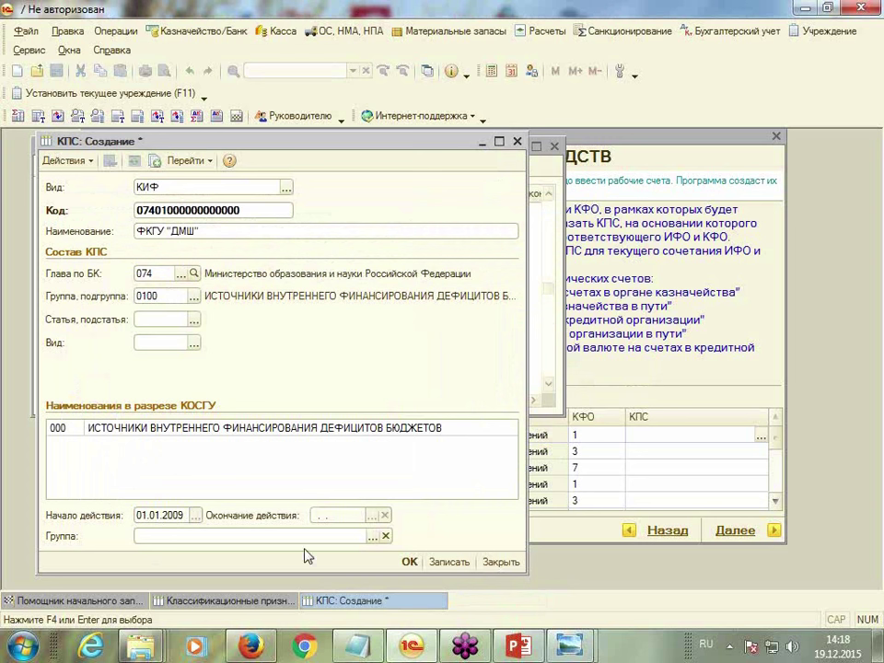
{"action": "left_click", "coordinate": [409, 563]}
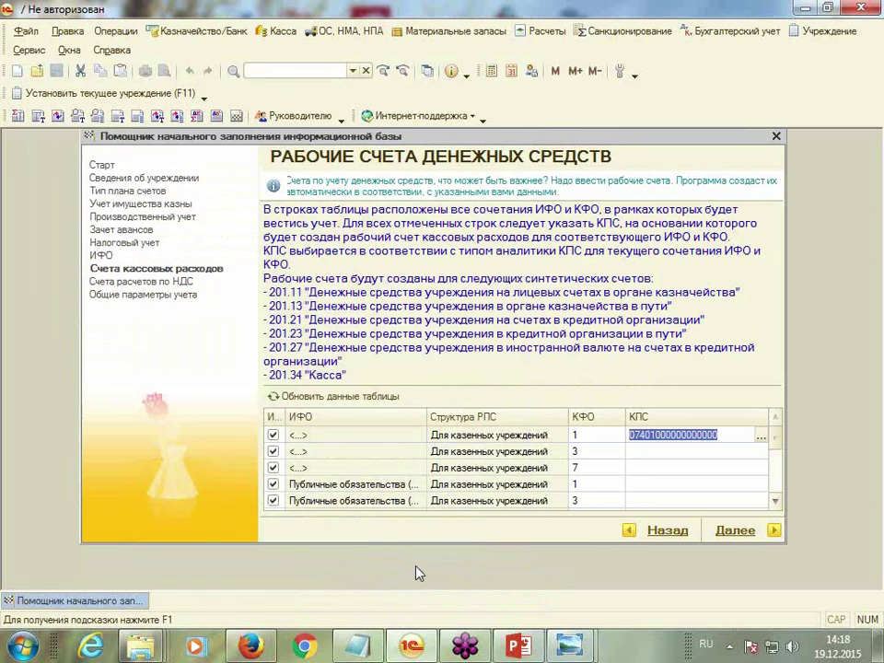
{"action": "left_click", "coordinate": [639, 452]}
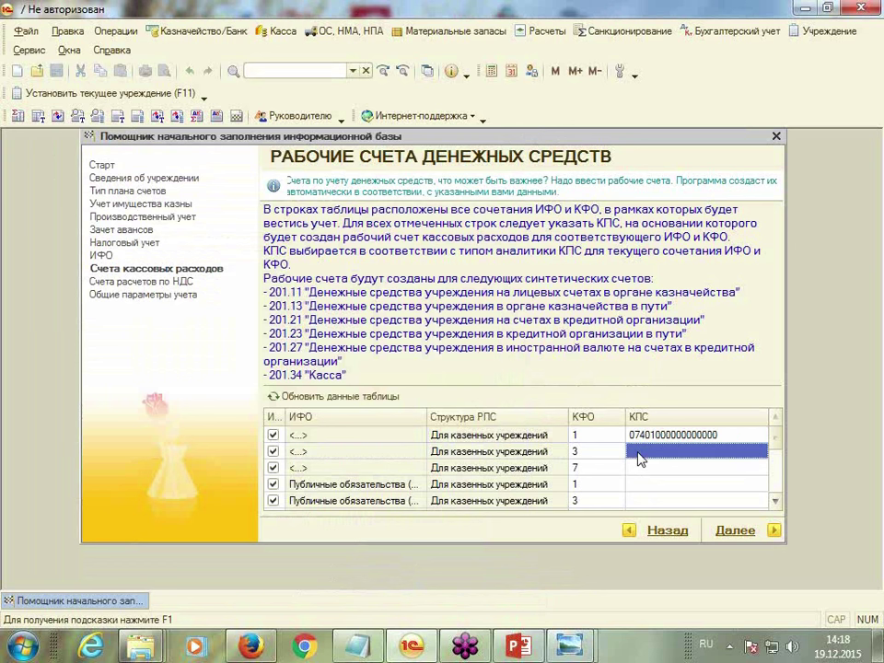
{"action": "left_click", "coordinate": [638, 455]}
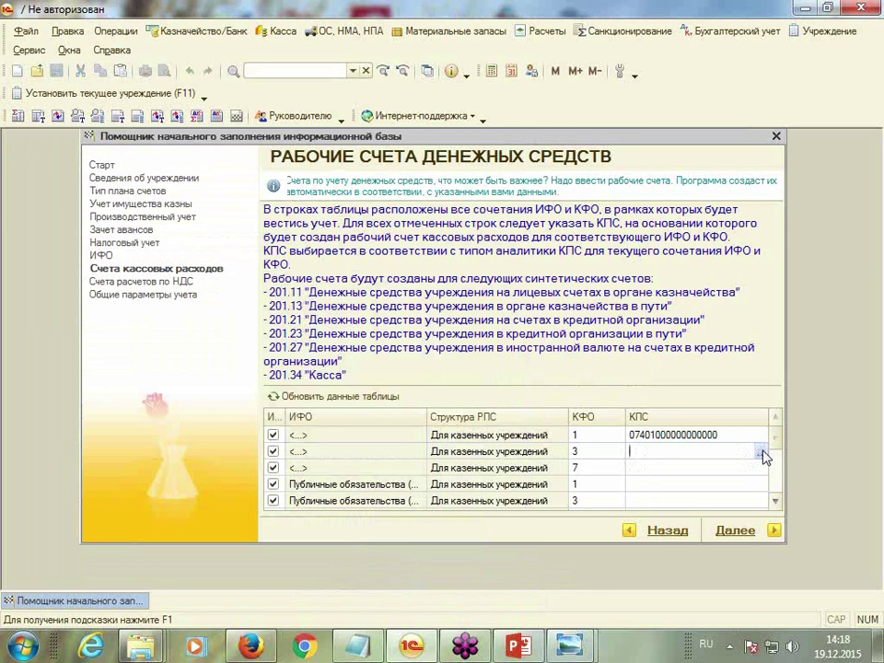
{"action": "left_click", "coordinate": [760, 453]}
{"action": "double_click", "coordinate": [199, 219]}
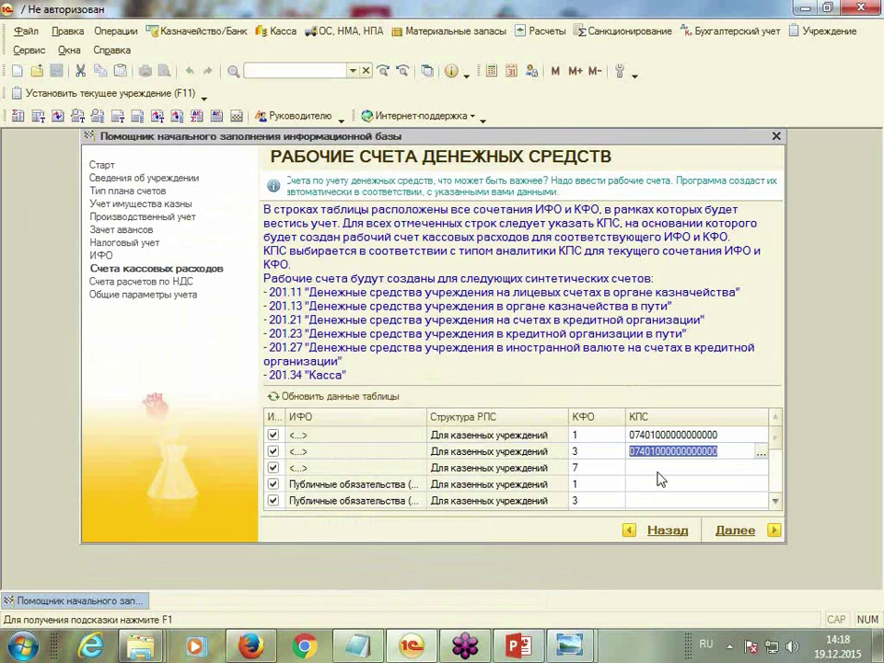
{"action": "double_click", "coordinate": [659, 470]}
{"action": "left_click", "coordinate": [760, 470]}
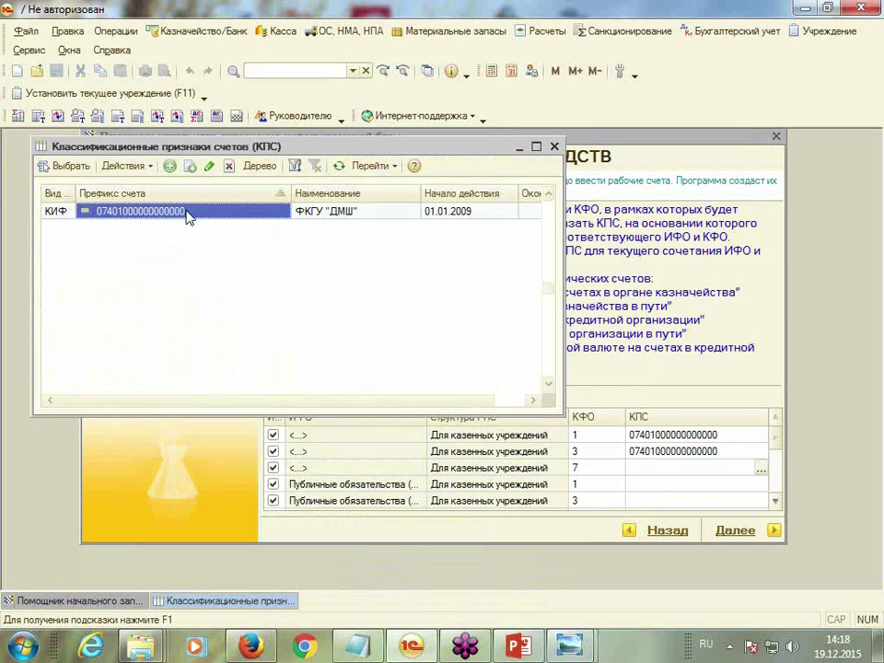
{"action": "double_click", "coordinate": [189, 215]}
{"action": "left_click", "coordinate": [632, 485]}
{"action": "left_click", "coordinate": [632, 485]}
{"action": "left_click", "coordinate": [760, 486]}
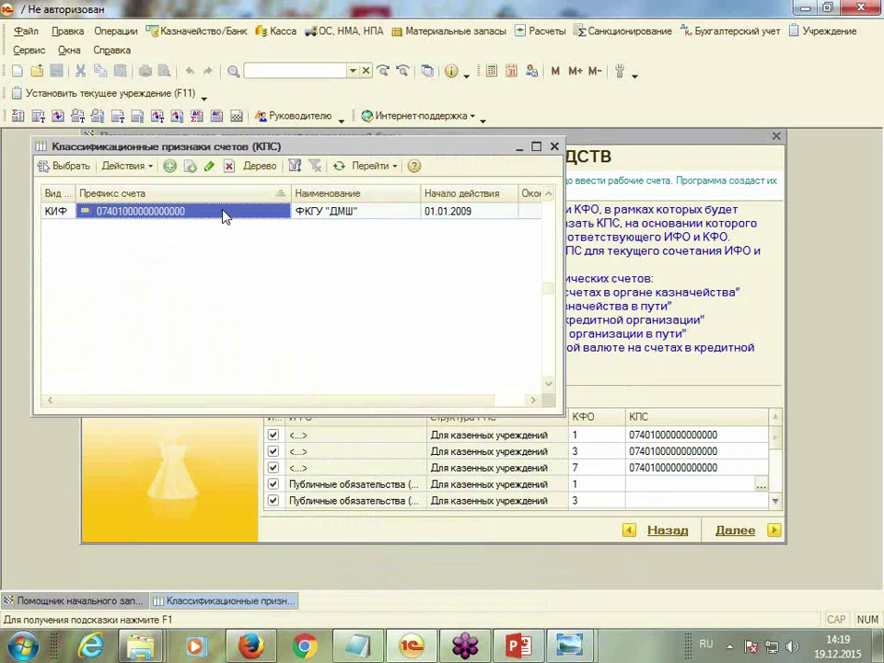
{"action": "double_click", "coordinate": [226, 220]}
{"action": "left_click", "coordinate": [646, 502]}
{"action": "left_click", "coordinate": [646, 502]}
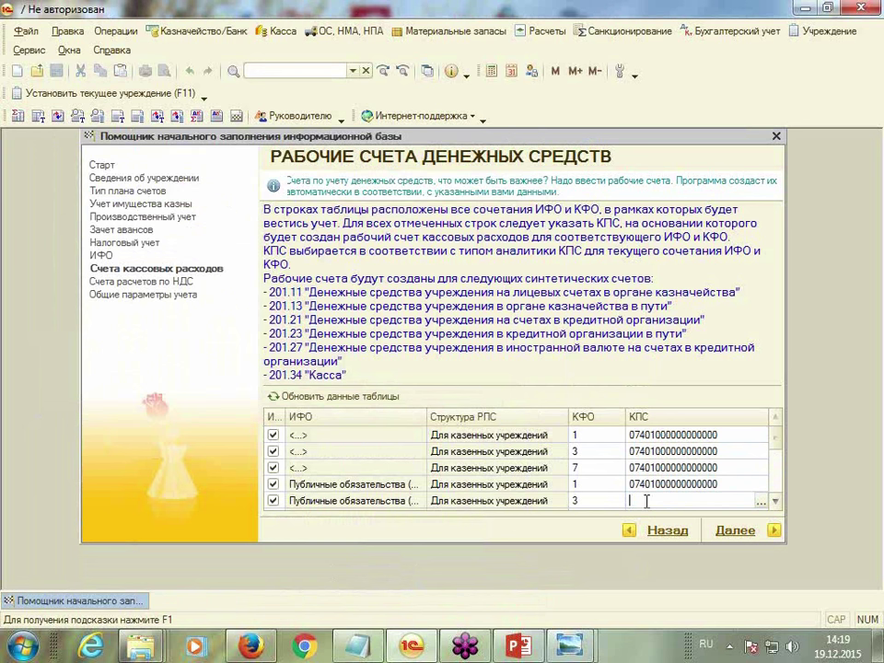
{"action": "left_click", "coordinate": [760, 502]}
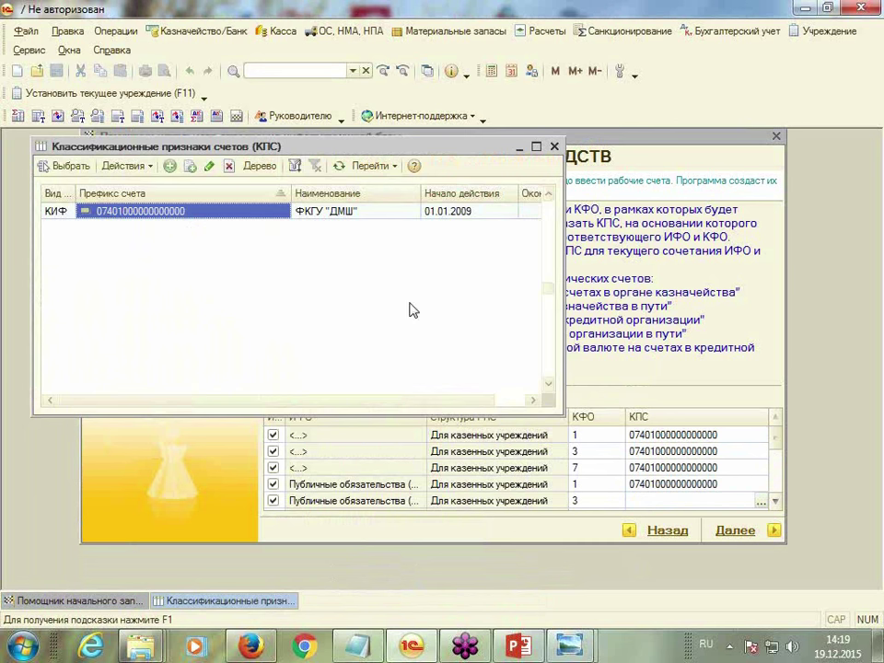
{"action": "double_click", "coordinate": [175, 214]}
{"action": "left_click", "coordinate": [775, 502]}
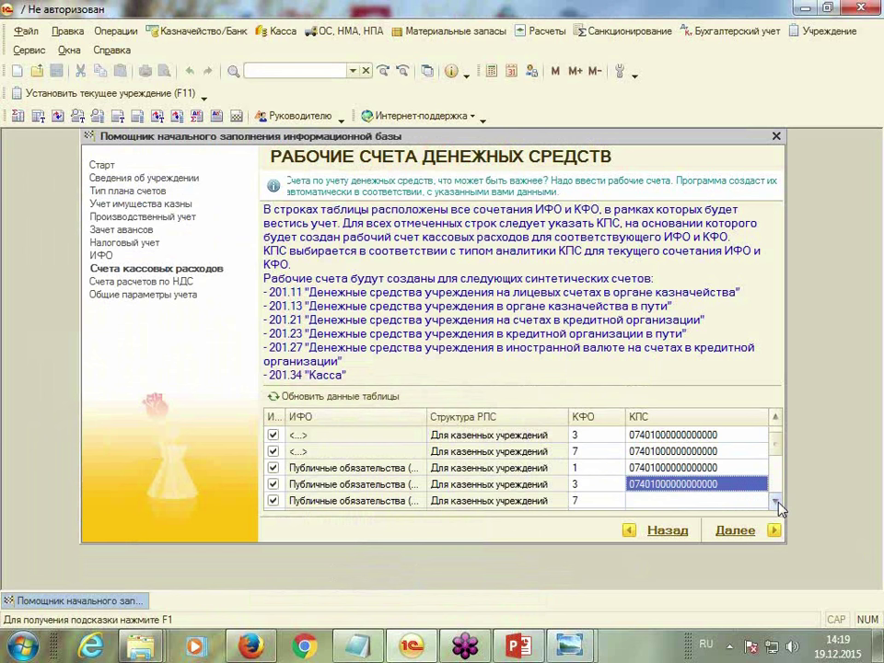
{"action": "left_click", "coordinate": [776, 502]}
{"action": "left_click", "coordinate": [777, 502]}
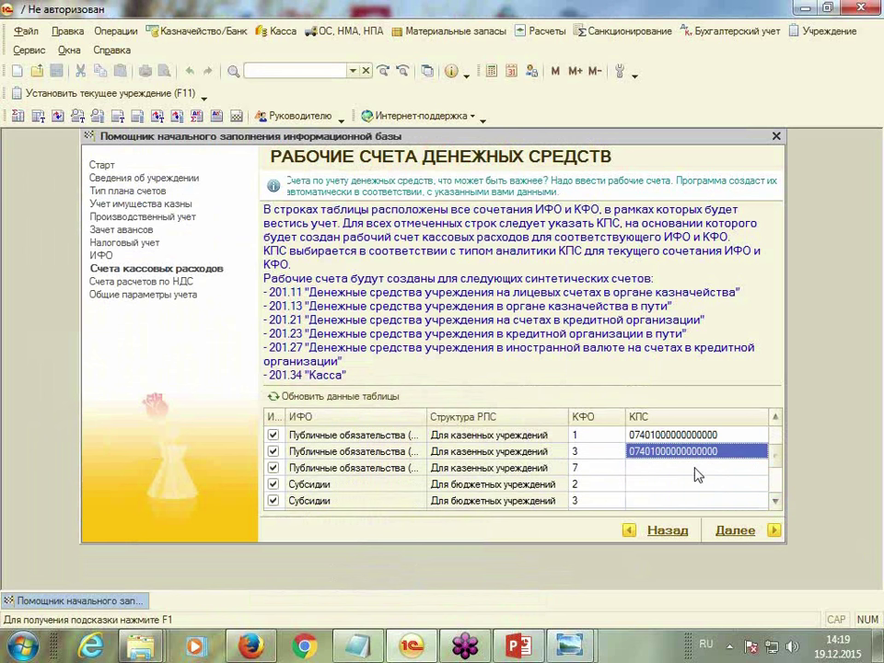
{"action": "left_click", "coordinate": [686, 469]}
{"action": "left_click", "coordinate": [760, 468]}
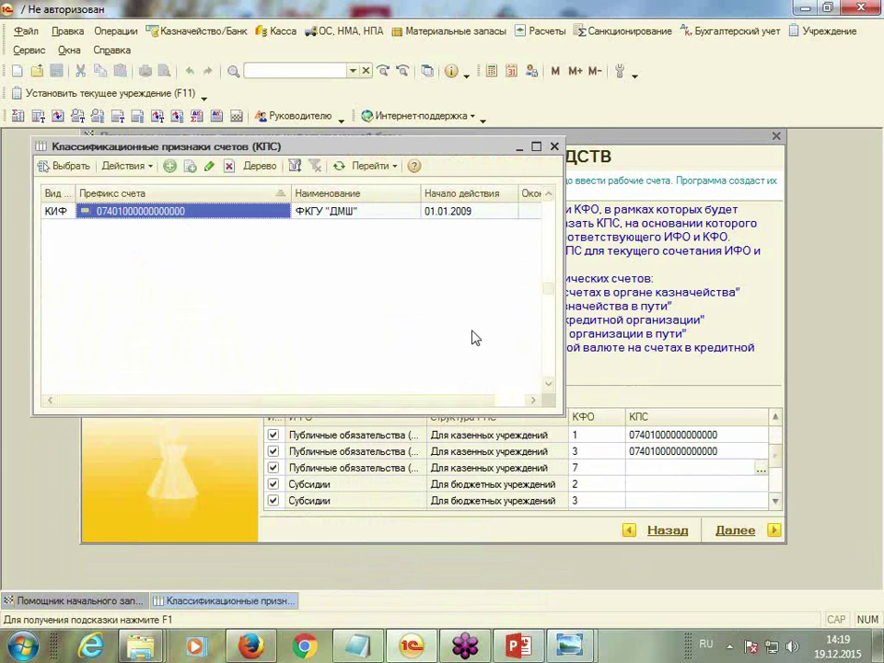
{"action": "double_click", "coordinate": [198, 211]}
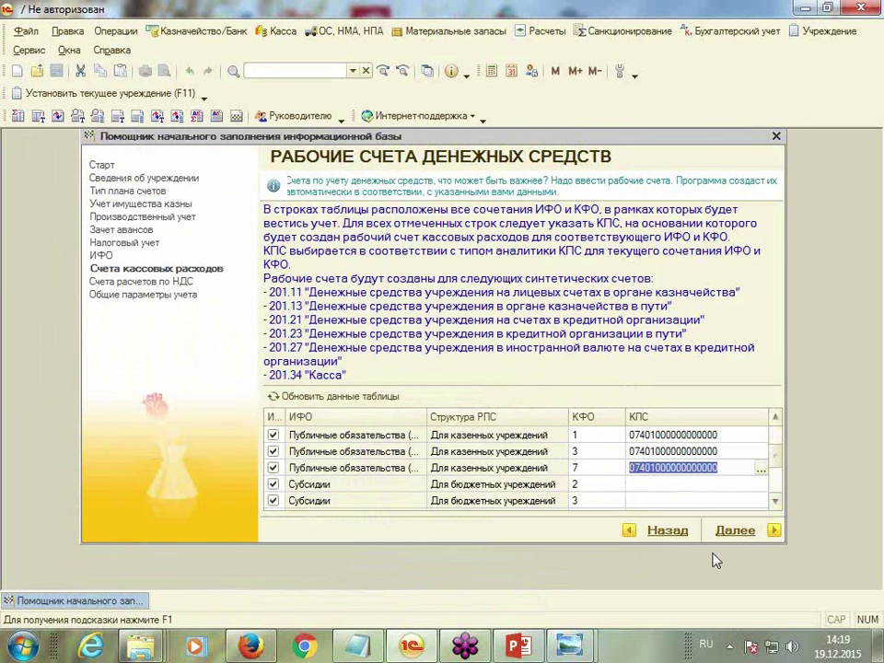
Bring up the КПС picker for the Субсидии КФО 2 row
{"action": "left_click", "coordinate": [687, 489]}
{"action": "left_click", "coordinate": [761, 485]}
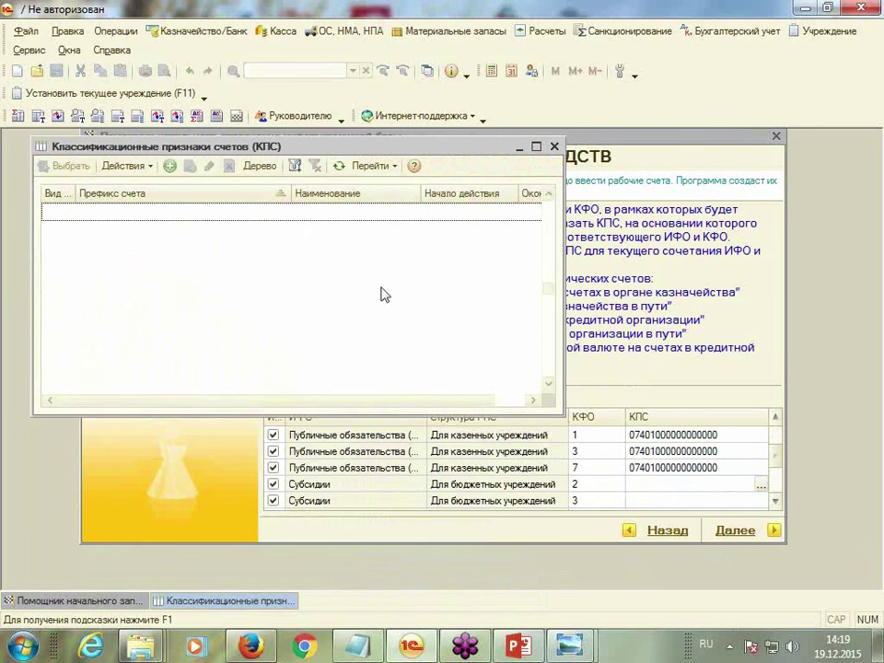
{"action": "left_click", "coordinate": [554, 147]}
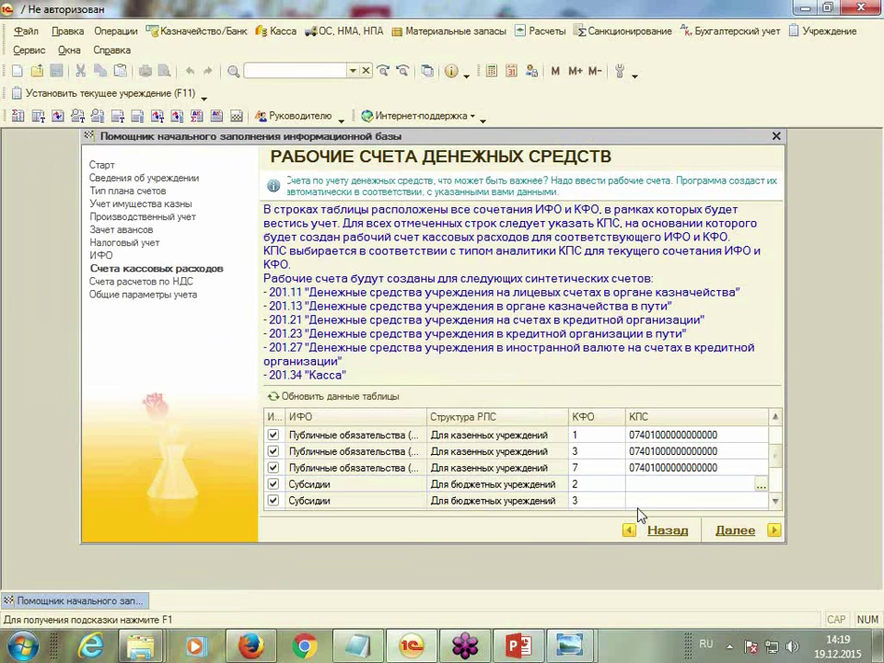
{"action": "left_click", "coordinate": [758, 486]}
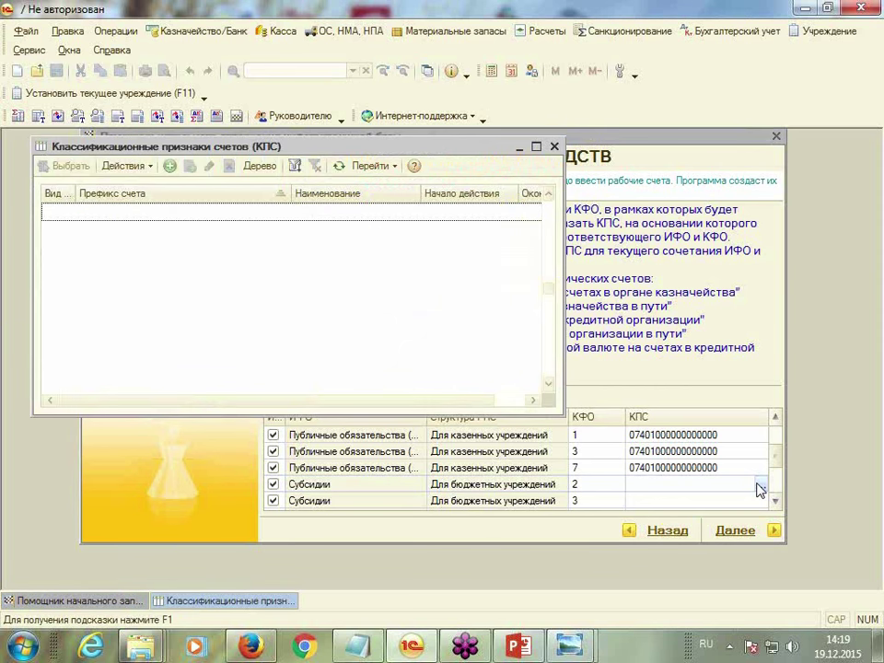
Start a new КПС named ФБГУ "Высшая школа"
{"action": "left_click", "coordinate": [170, 166]}
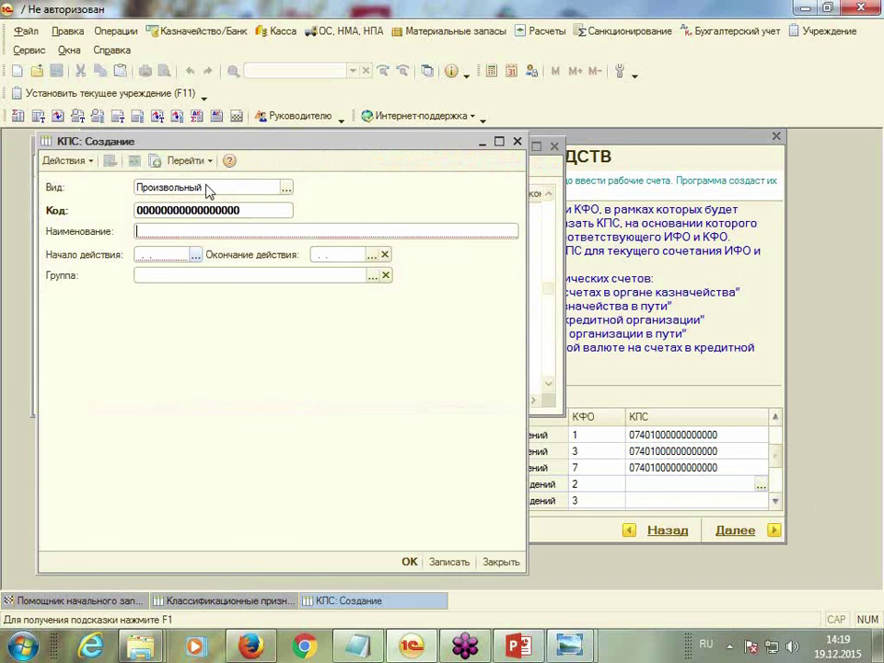
{"action": "type", "text": "Д"}
{"action": "key", "text": "BackSpace"}
{"action": "type", "text": "ФБГУ \"Высшая школа"}
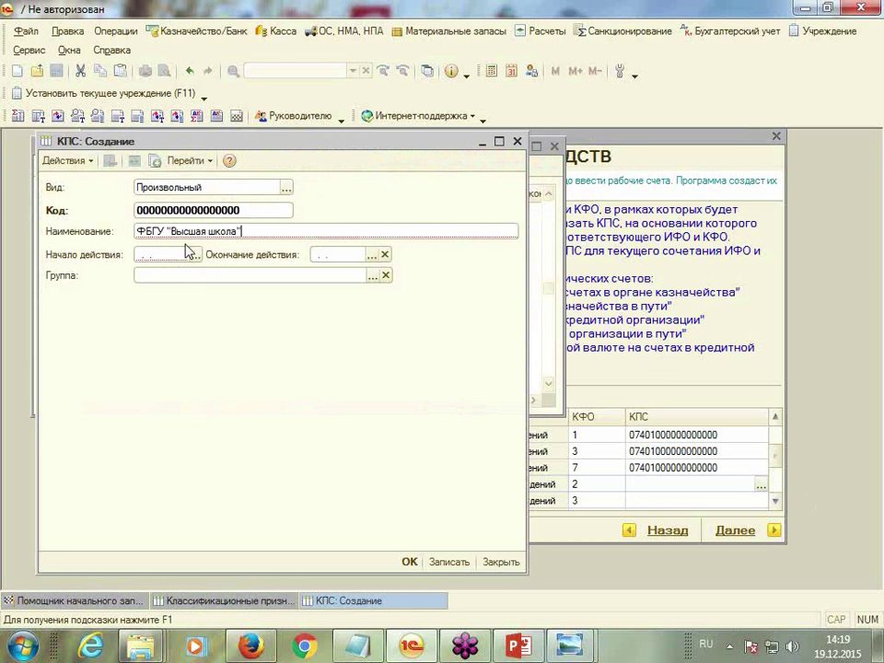
Set its start to the 01.01.2015 order 150н and save it to the Субсидии КФО 2 row
{"action": "left_click", "coordinate": [180, 257]}
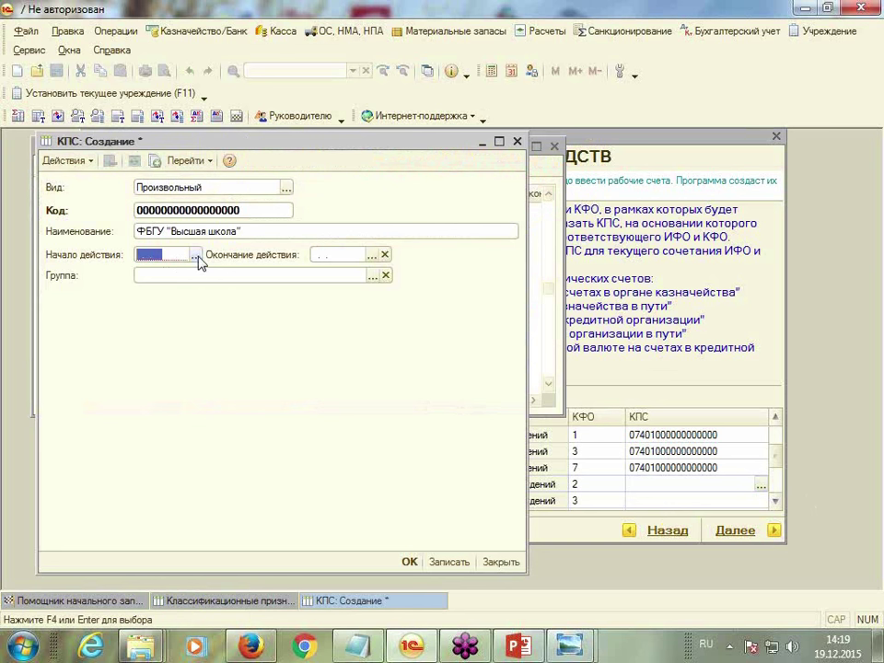
{"action": "left_click", "coordinate": [194, 256]}
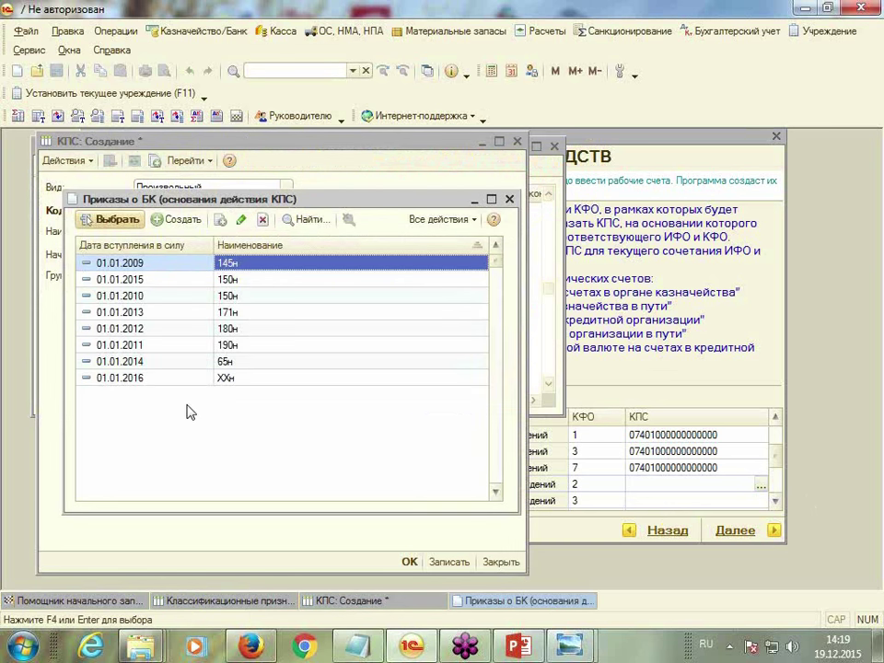
{"action": "left_click", "coordinate": [138, 281]}
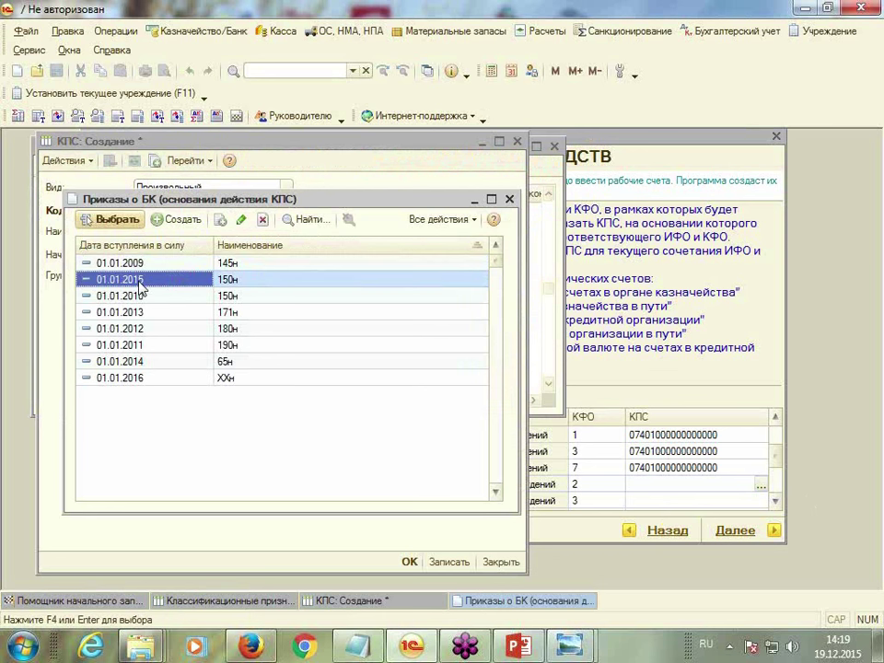
{"action": "double_click", "coordinate": [138, 281]}
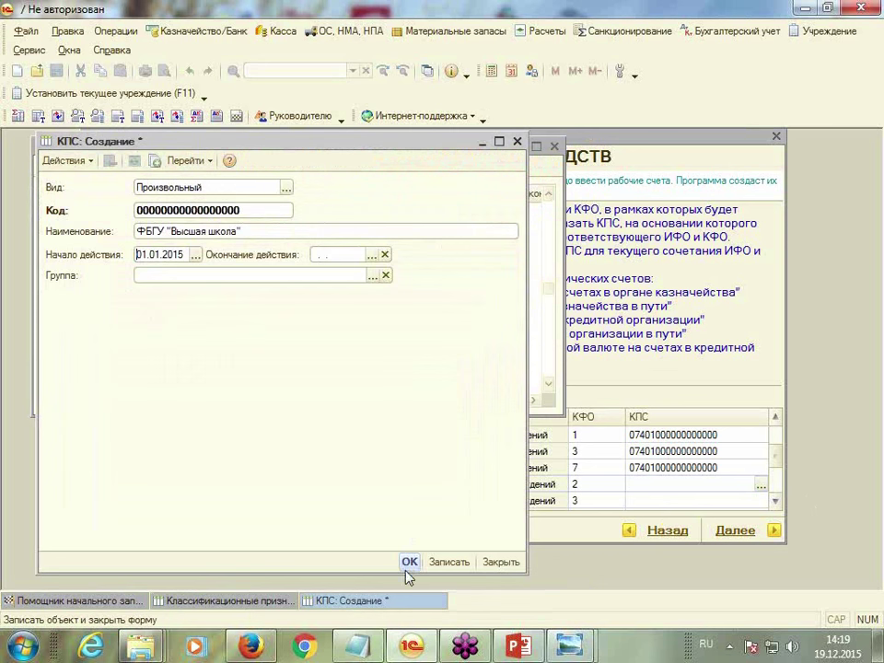
{"action": "left_click", "coordinate": [409, 563]}
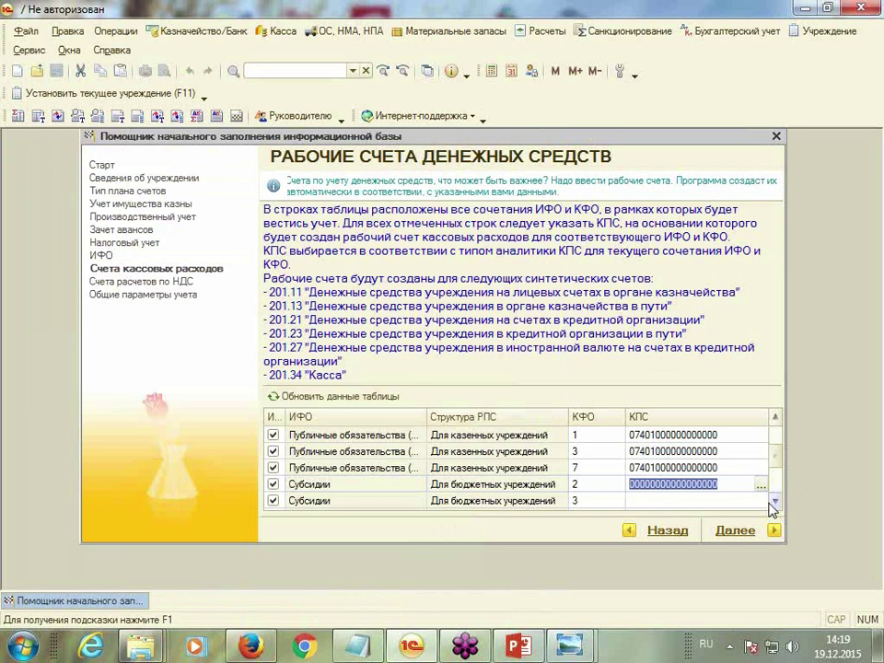
{"action": "left_click", "coordinate": [774, 501]}
{"action": "left_click", "coordinate": [648, 485]}
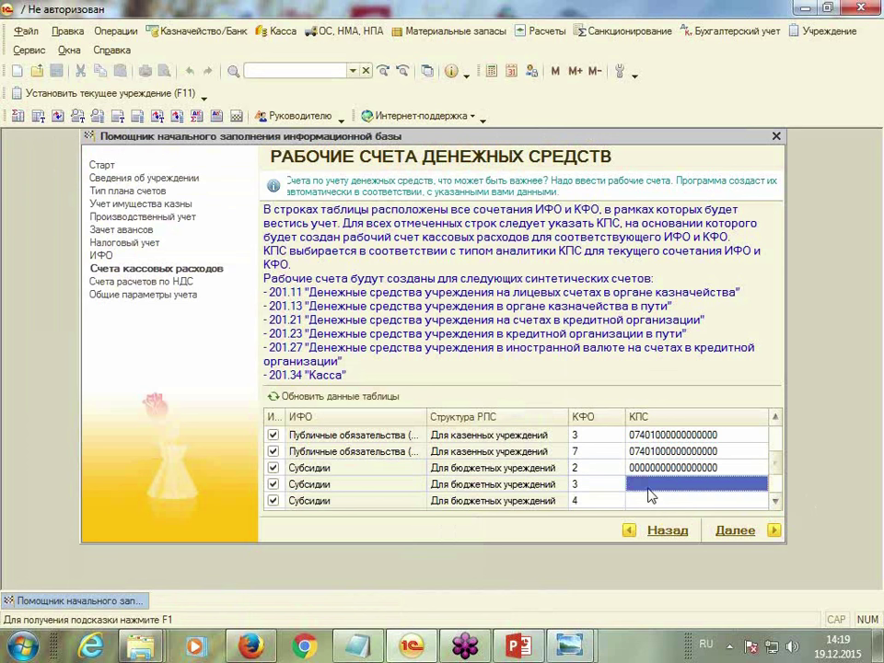
{"action": "left_click", "coordinate": [758, 487]}
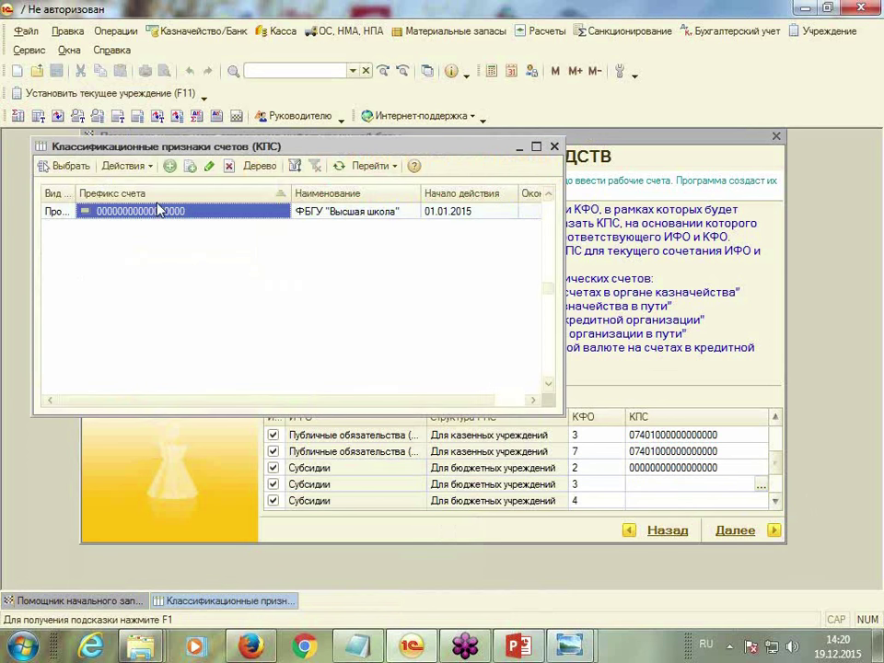
{"action": "double_click", "coordinate": [261, 215]}
{"action": "key", "text": "ctrl+c"}
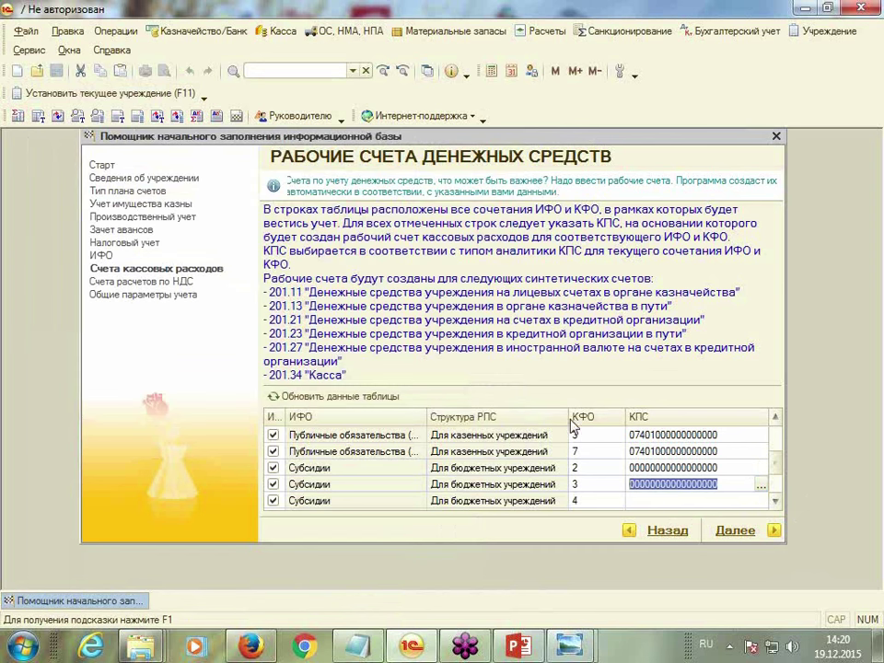
{"action": "left_click", "coordinate": [636, 473]}
{"action": "left_click", "coordinate": [760, 470]}
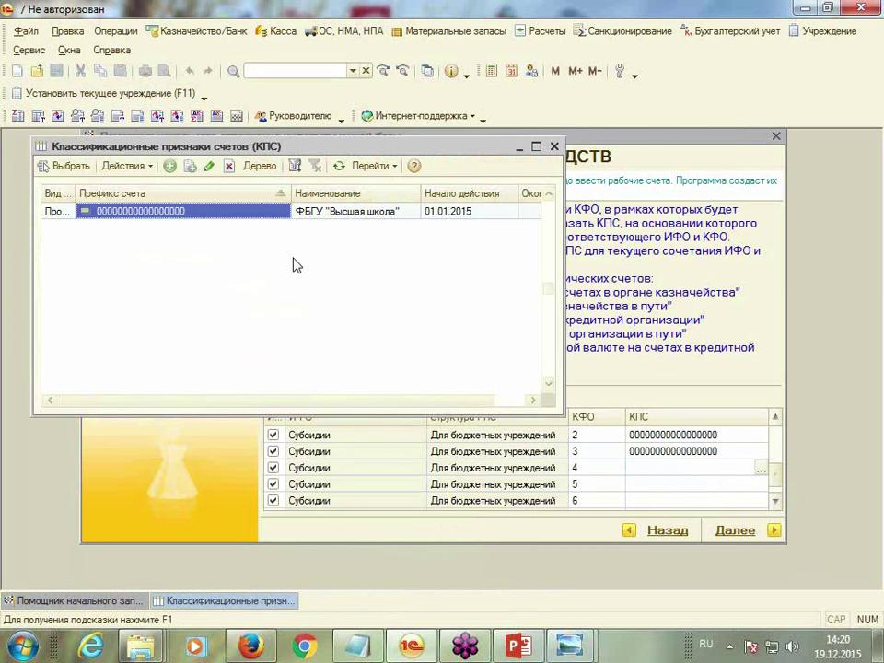
{"action": "double_click", "coordinate": [231, 213]}
{"action": "left_click", "coordinate": [643, 488]}
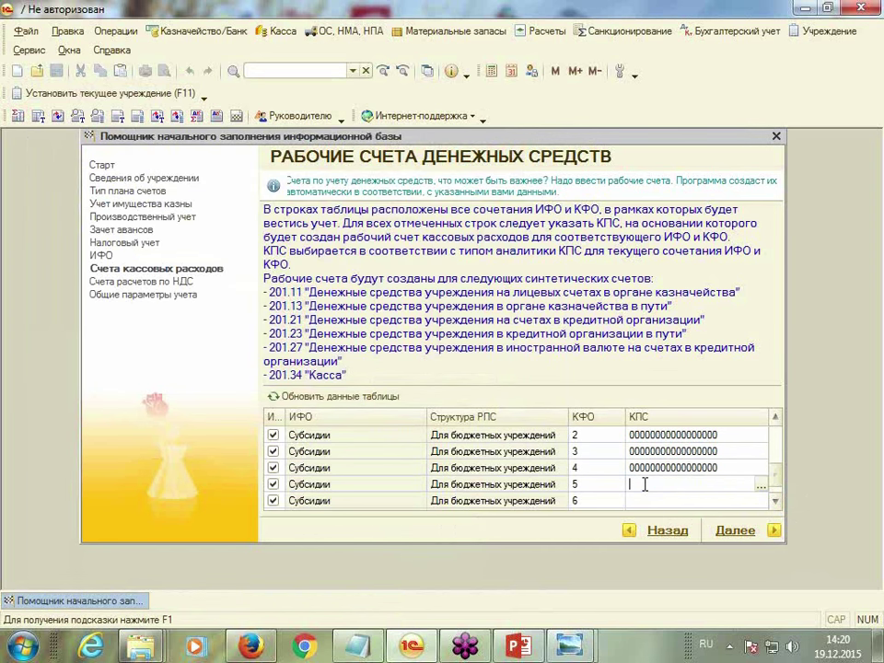
{"action": "left_click", "coordinate": [759, 486]}
{"action": "double_click", "coordinate": [162, 212]}
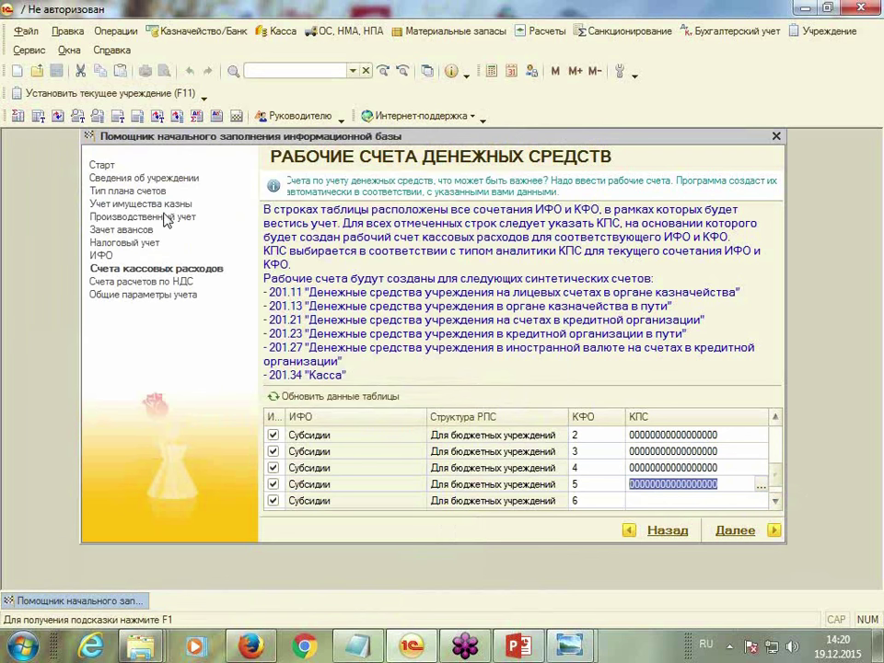
Paste the zero КПС into the КФО 6 and 7 rows and advance to the VAT settlement accounts page
{"action": "left_click", "coordinate": [777, 502]}
{"action": "left_click", "coordinate": [644, 483]}
{"action": "key", "text": "ctrl+v"}
{"action": "left_click", "coordinate": [655, 499]}
{"action": "left_click", "coordinate": [681, 500]}
{"action": "key", "text": "ctrl+v"}
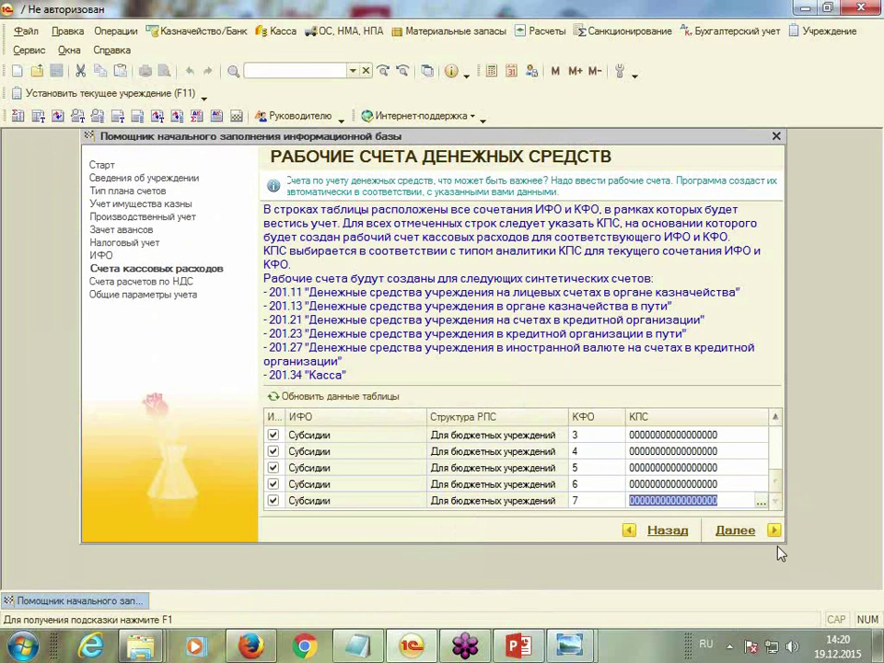
{"action": "left_click", "coordinate": [773, 531]}
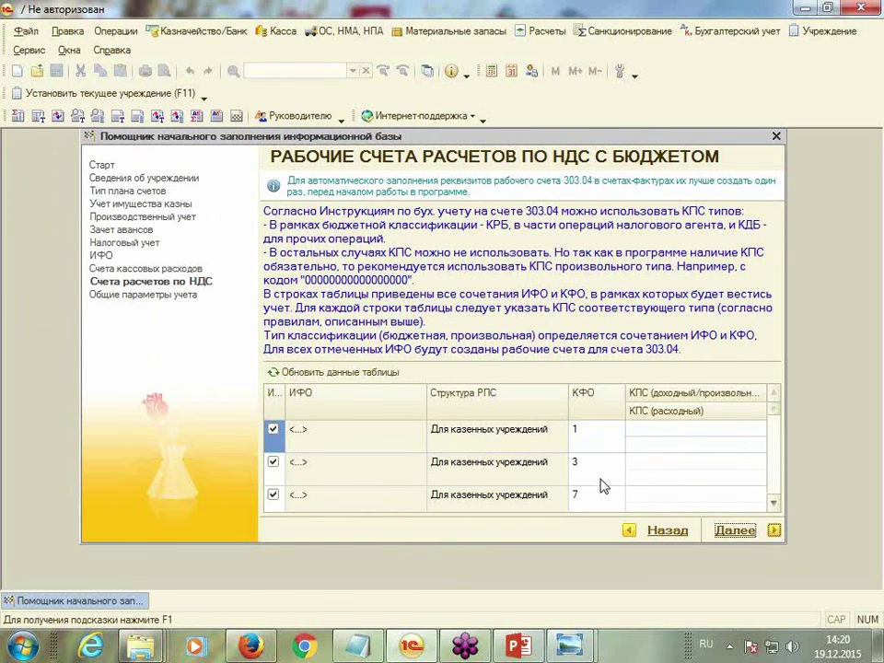
Start a new КПС record for the КФО 1 row named ФКГУ "ДМШ"
{"action": "left_click", "coordinate": [670, 431]}
{"action": "left_click", "coordinate": [673, 431]}
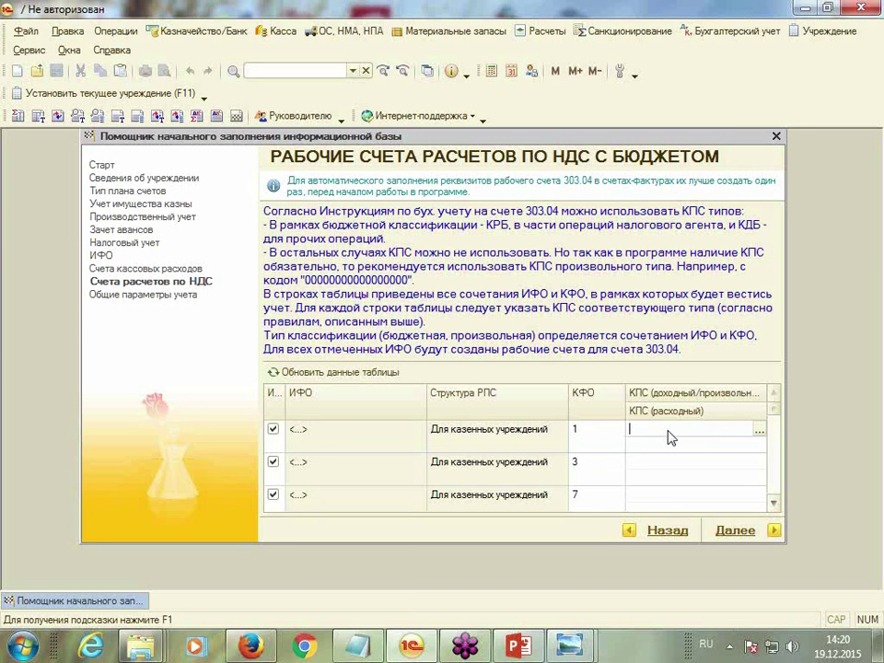
{"action": "left_click", "coordinate": [759, 432]}
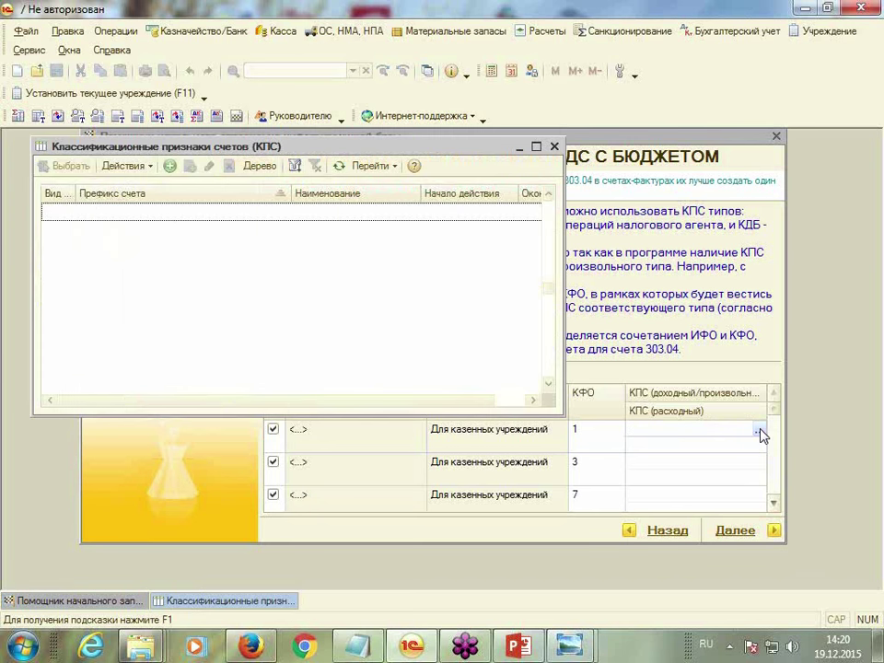
{"action": "left_click", "coordinate": [169, 167]}
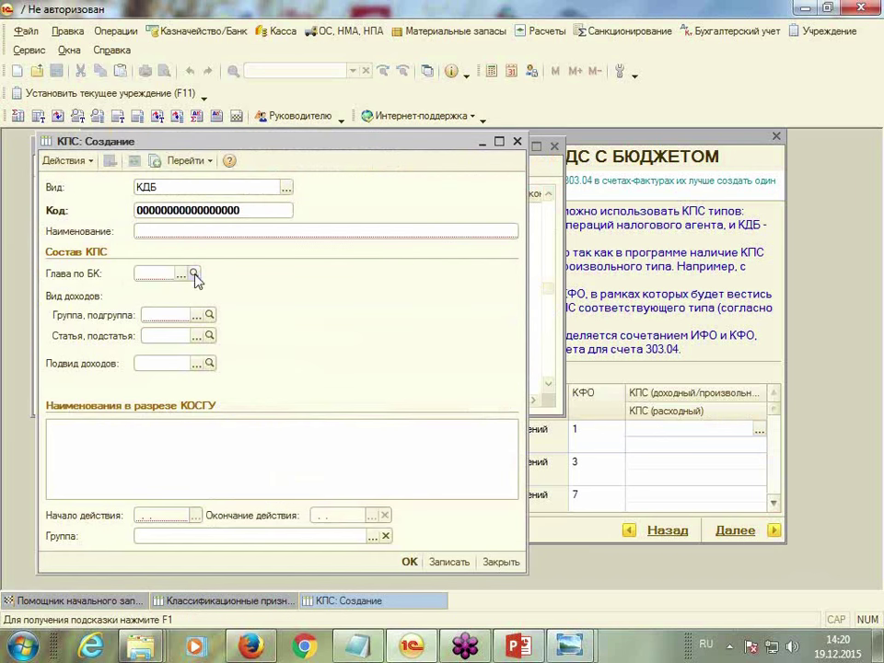
{"action": "type", "text": "ФКГУ \"ДМШ"}
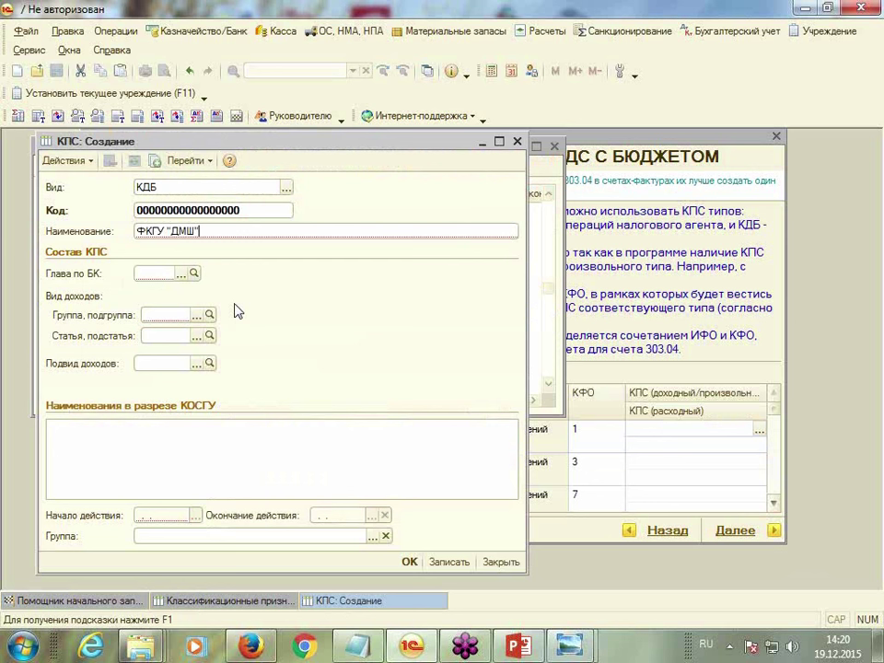
Set budget chapter 074 and income group 100 on the new КДБ record
{"action": "left_click", "coordinate": [161, 273]}
{"action": "type", "text": "074"}
{"action": "key", "text": "Tab"}
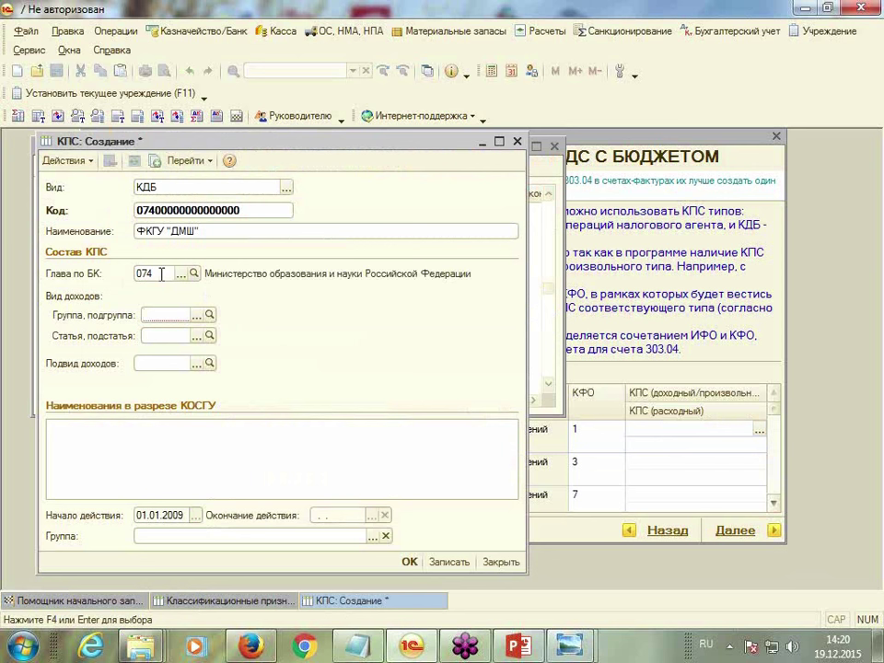
{"action": "left_click", "coordinate": [195, 316]}
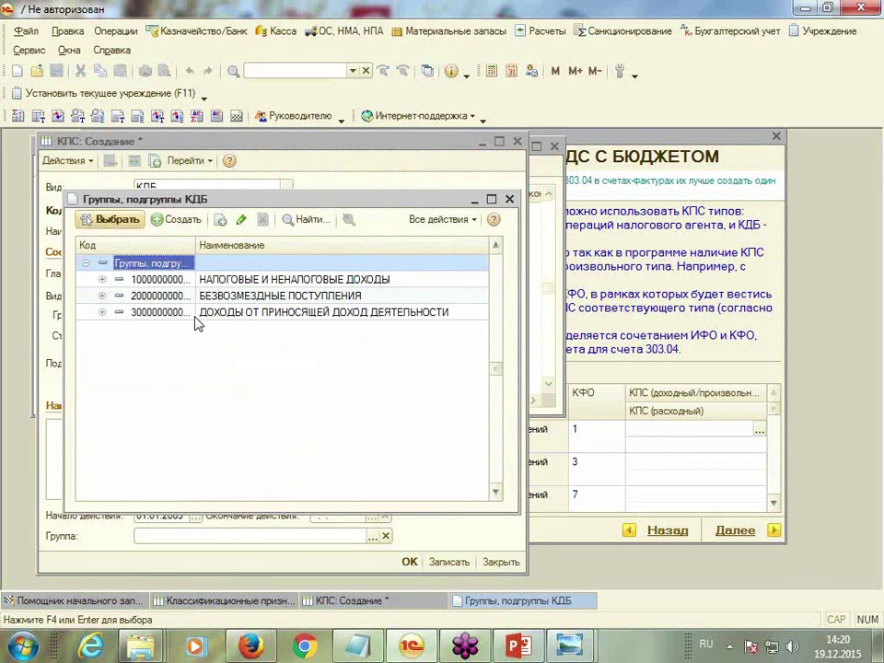
{"action": "left_click", "coordinate": [164, 280]}
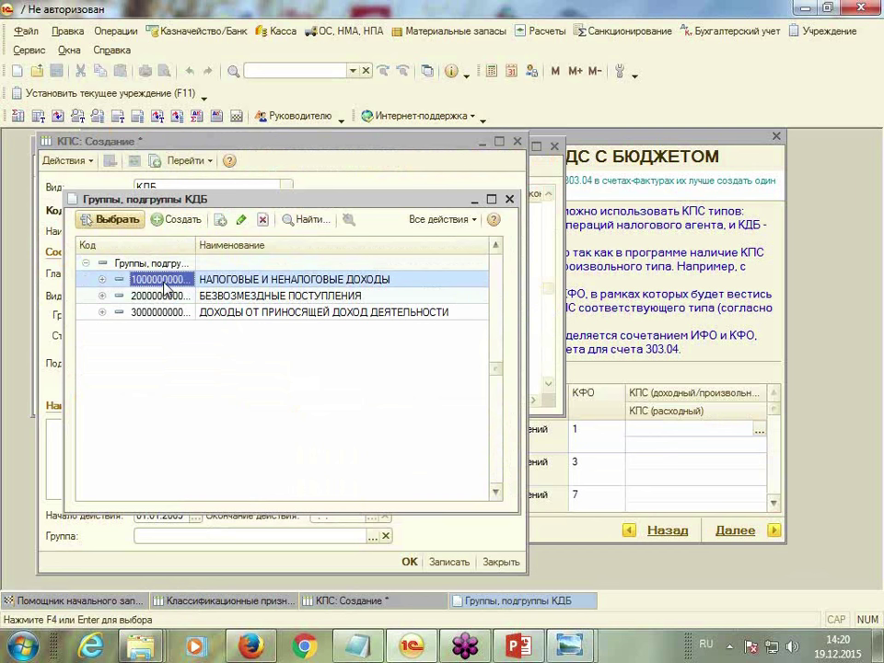
{"action": "double_click", "coordinate": [164, 281]}
{"action": "left_click", "coordinate": [196, 335]}
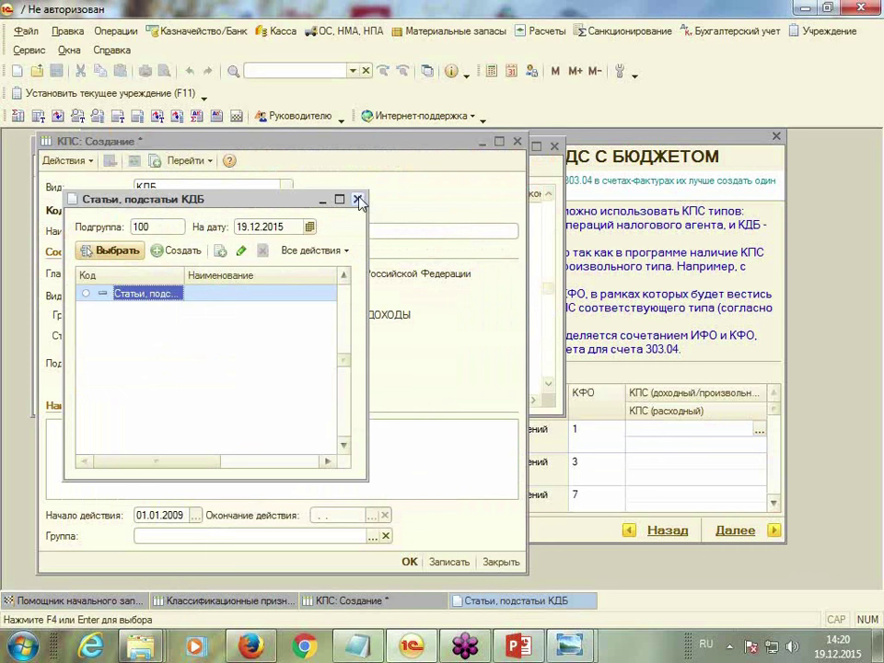
{"action": "left_click", "coordinate": [357, 198]}
{"action": "left_click", "coordinate": [195, 365]}
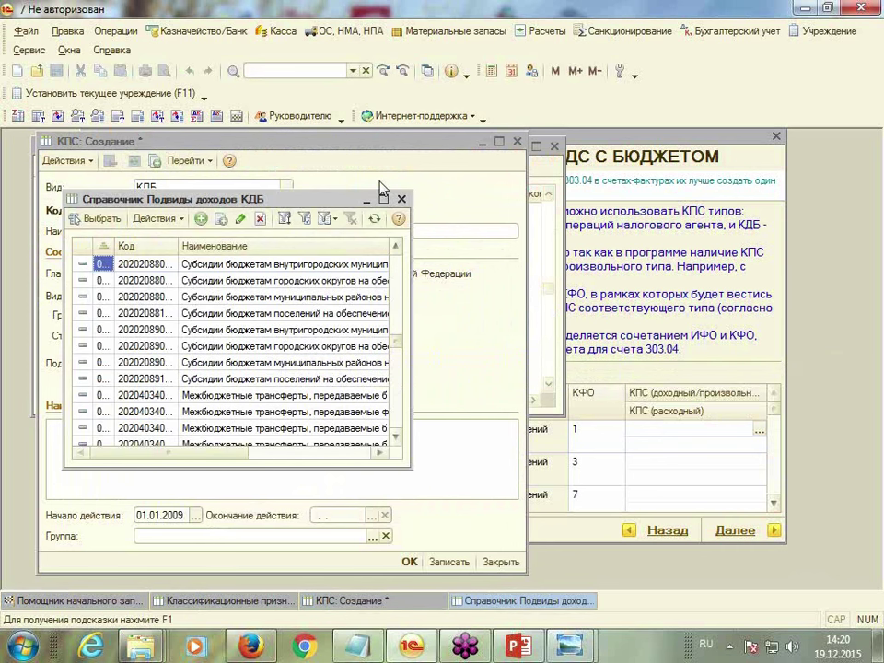
Choose income subtype 0200 and try to save the new КПС record
{"action": "double_click", "coordinate": [290, 142]}
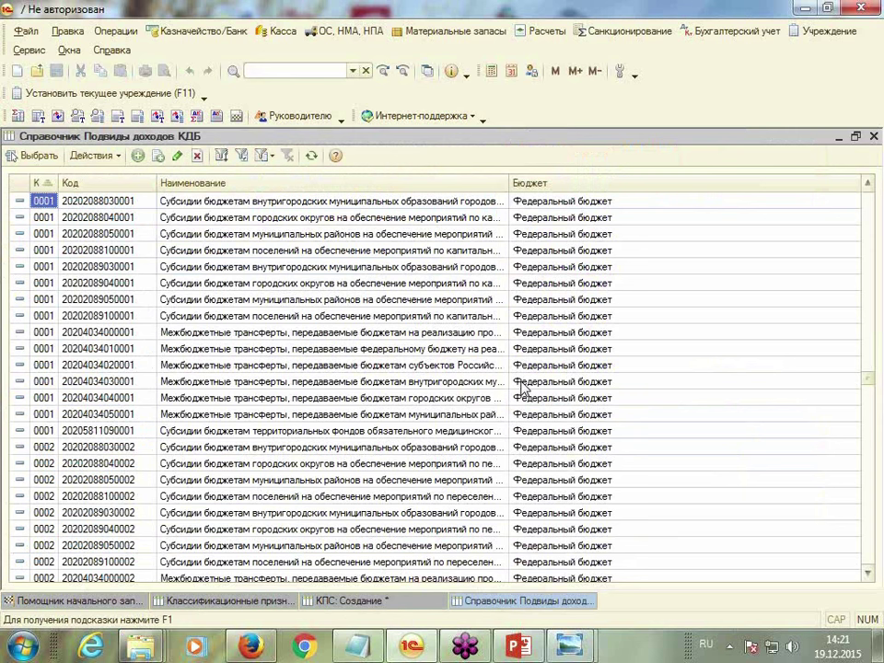
{"action": "scroll", "coordinate": [521, 389], "scroll_direction": "down", "scroll_amount": 15}
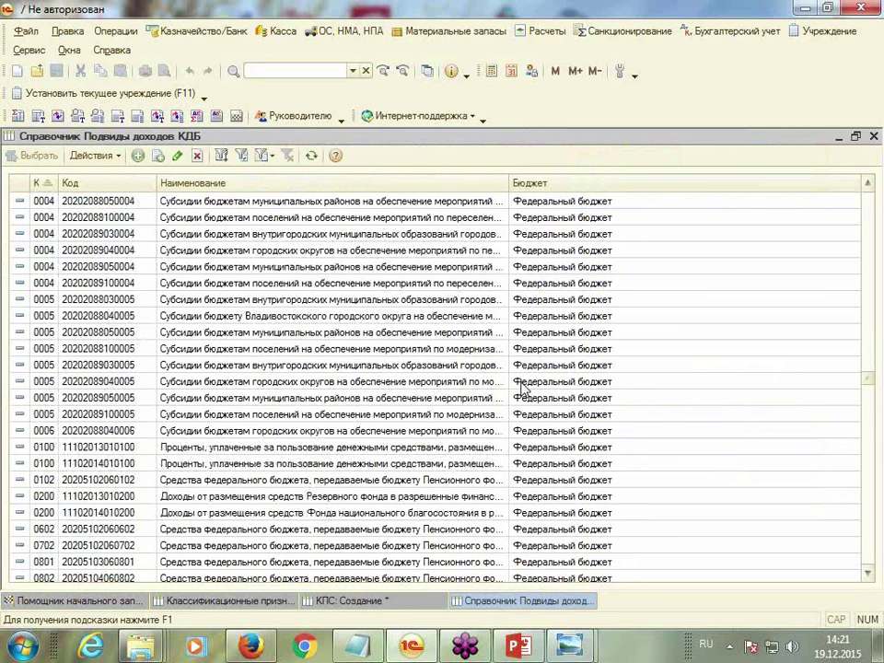
{"action": "scroll", "coordinate": [521, 388], "scroll_direction": "down", "scroll_amount": 1}
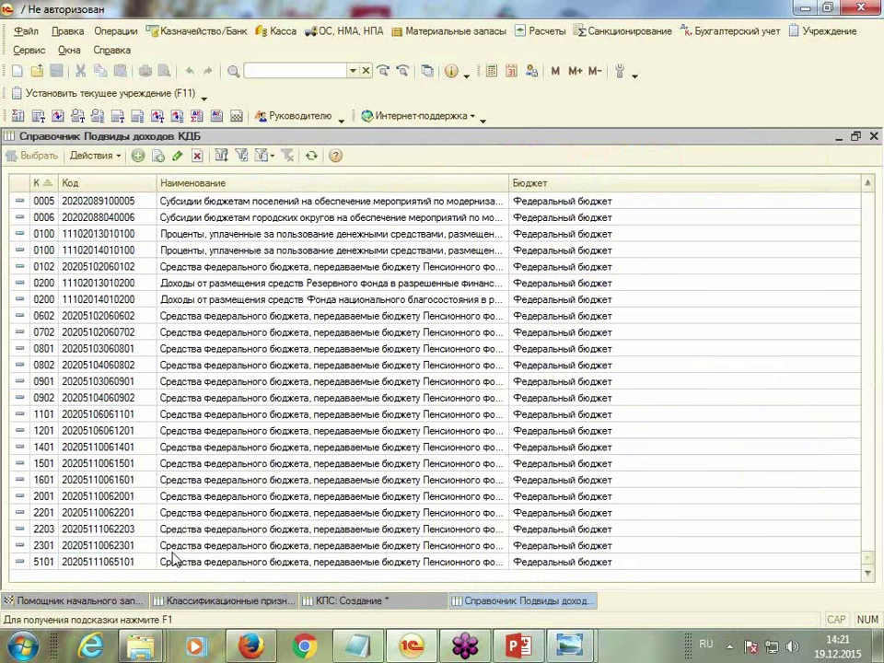
{"action": "scroll", "coordinate": [209, 439], "scroll_direction": "up", "scroll_amount": 5}
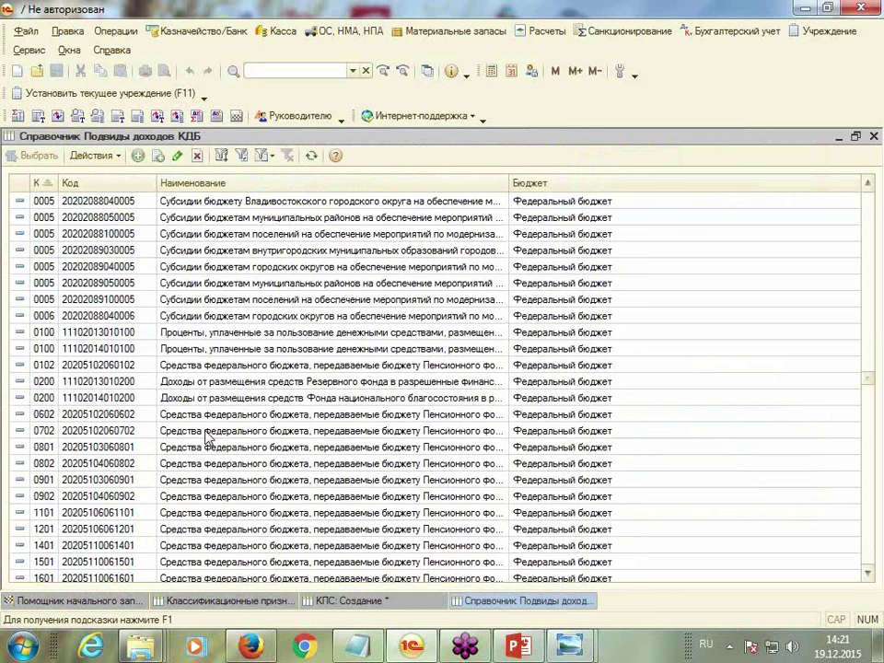
{"action": "scroll", "coordinate": [208, 439], "scroll_direction": "up", "scroll_amount": 15}
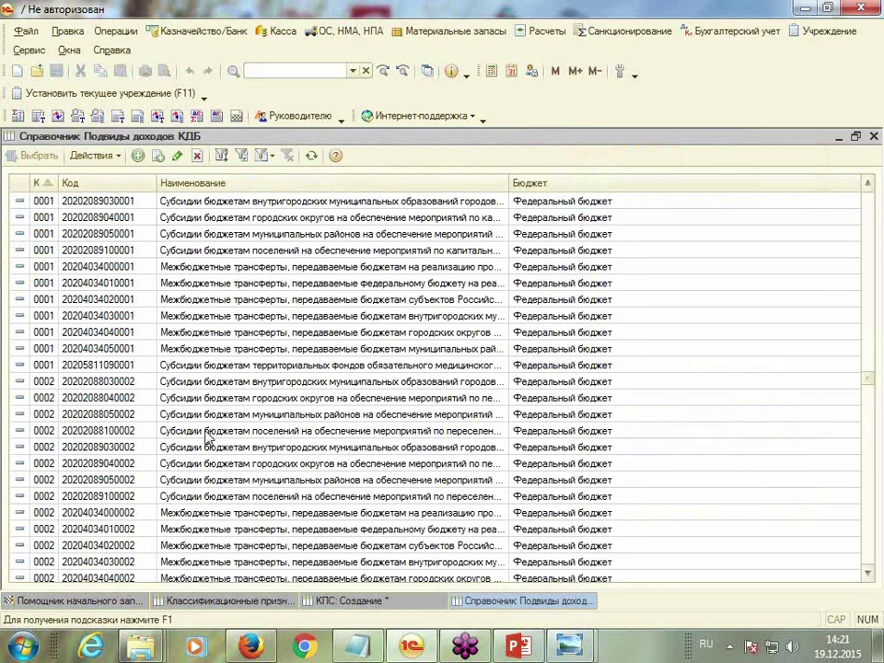
{"action": "key", "text": "BackSpace"}
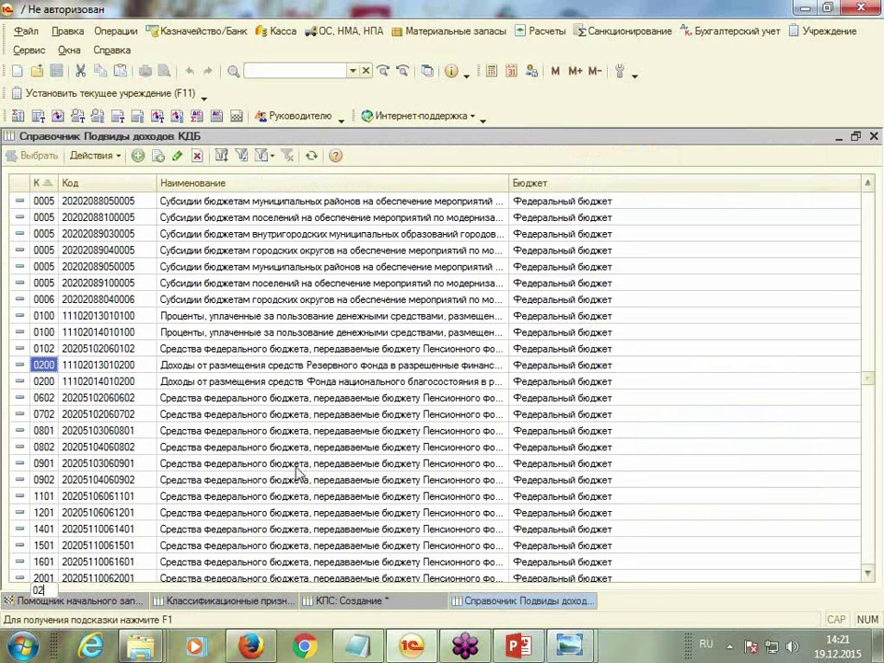
{"action": "scroll", "coordinate": [213, 448], "scroll_direction": "up", "scroll_amount": 10}
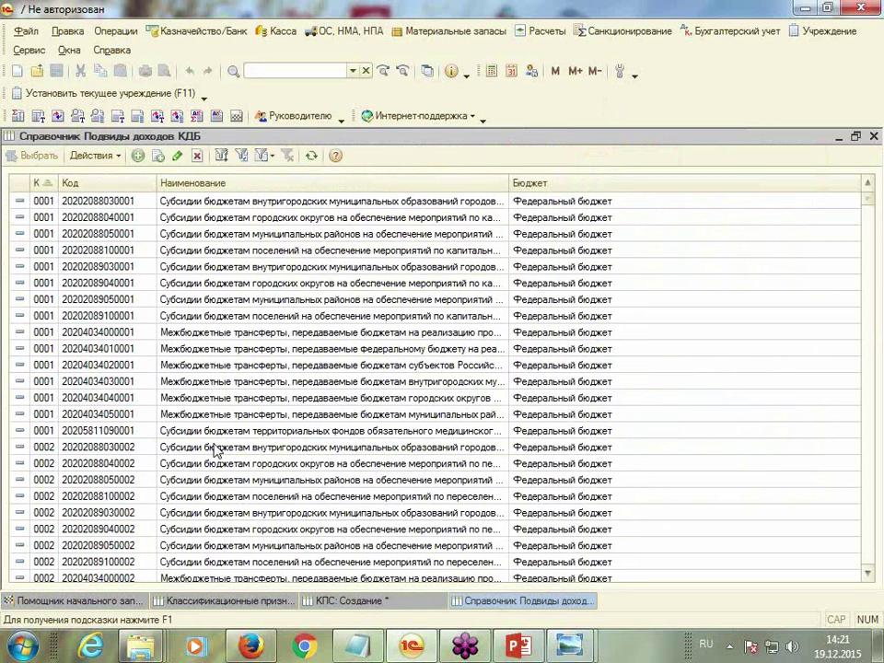
{"action": "type", "text": "020"}
{"action": "key", "text": "Return"}
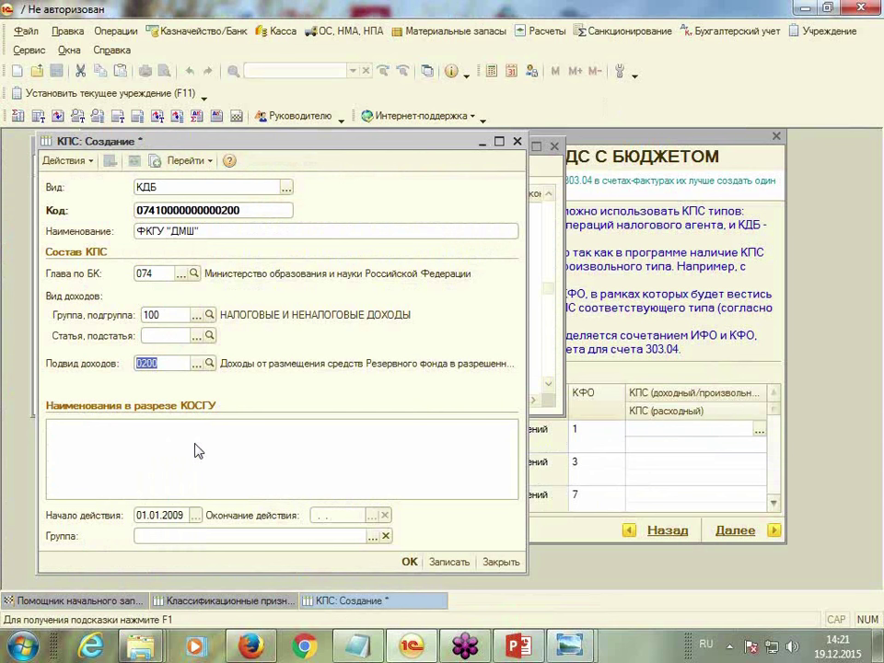
{"action": "left_click", "coordinate": [410, 564]}
Dismiss the missing income article error and close the КПС form without saving
{"action": "left_click", "coordinate": [476, 343]}
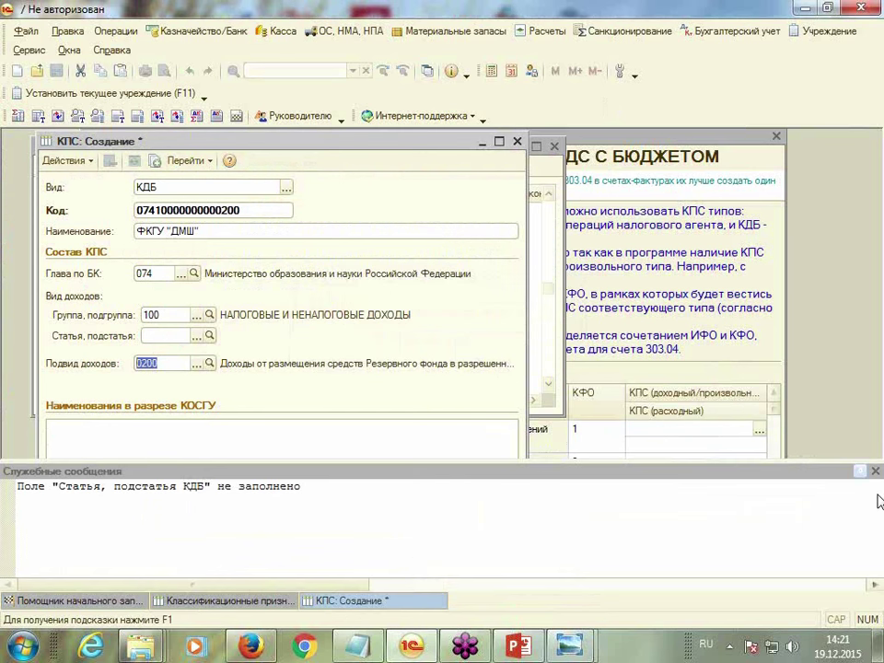
{"action": "left_click", "coordinate": [875, 471]}
{"action": "left_click", "coordinate": [189, 518]}
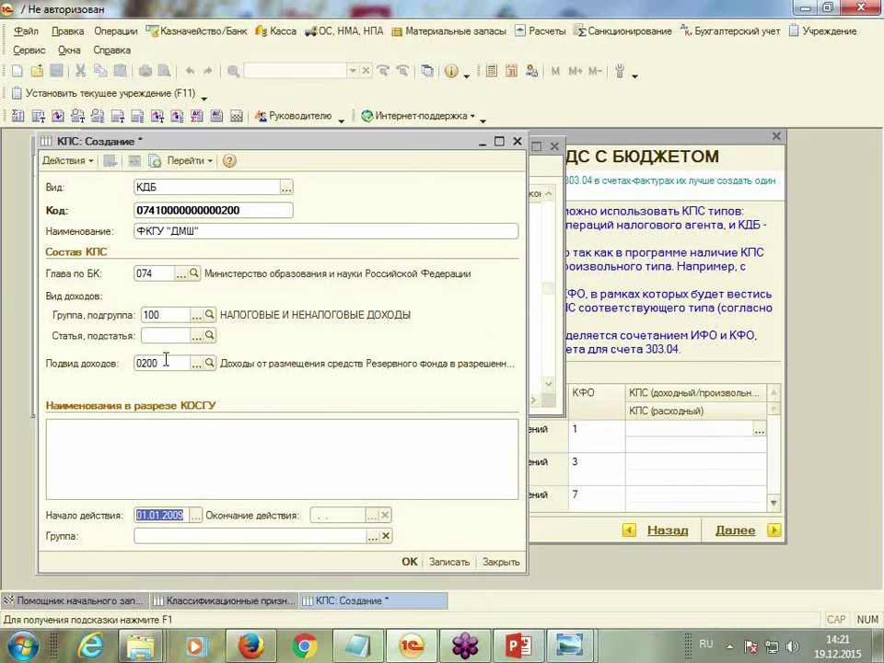
{"action": "left_click", "coordinate": [196, 335]}
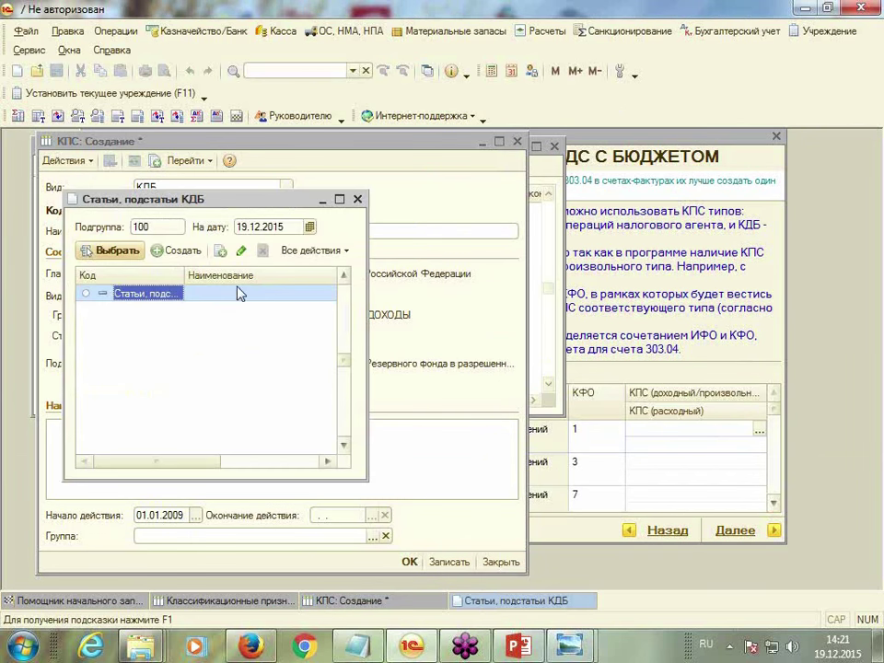
{"action": "left_click", "coordinate": [358, 199]}
{"action": "double_click", "coordinate": [143, 365]}
{"action": "type", "text": "0"}
{"action": "key", "text": "Return"}
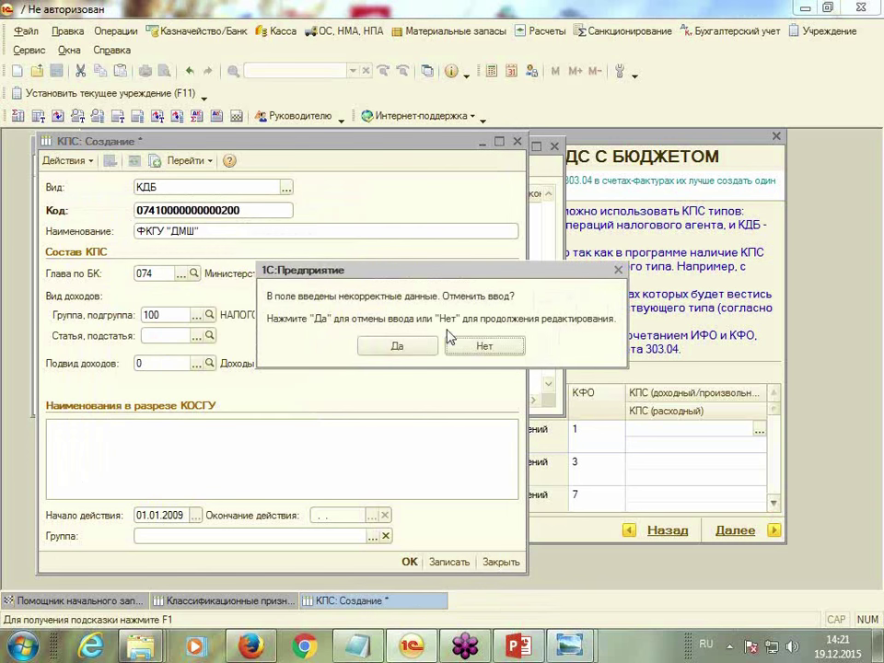
{"action": "left_click", "coordinate": [419, 355]}
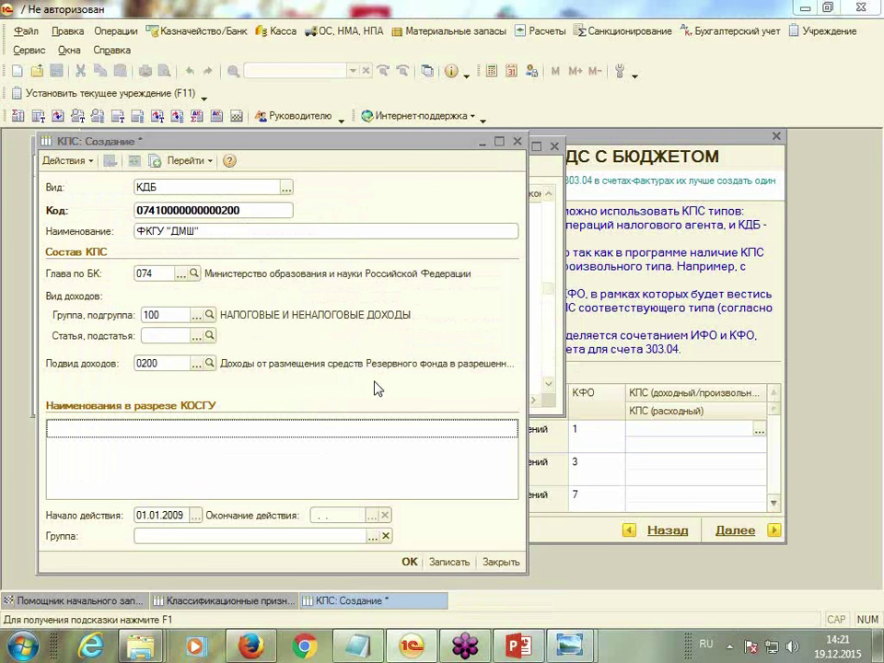
{"action": "key", "text": "Escape"}
{"action": "left_click", "coordinate": [442, 339]}
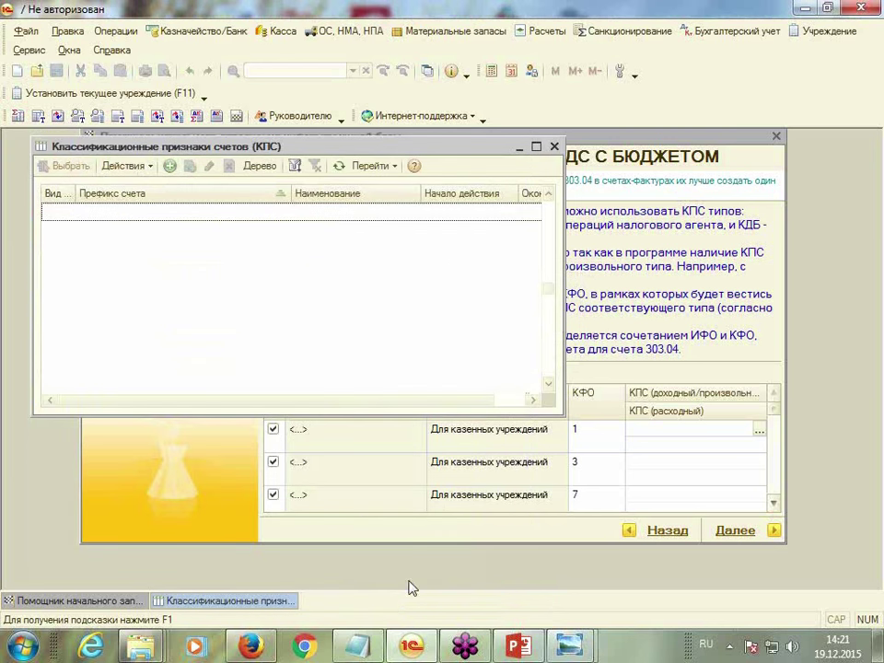
Create another КПС record, pasting the name ФКГУ "ДМШ"
{"action": "left_click", "coordinate": [169, 166]}
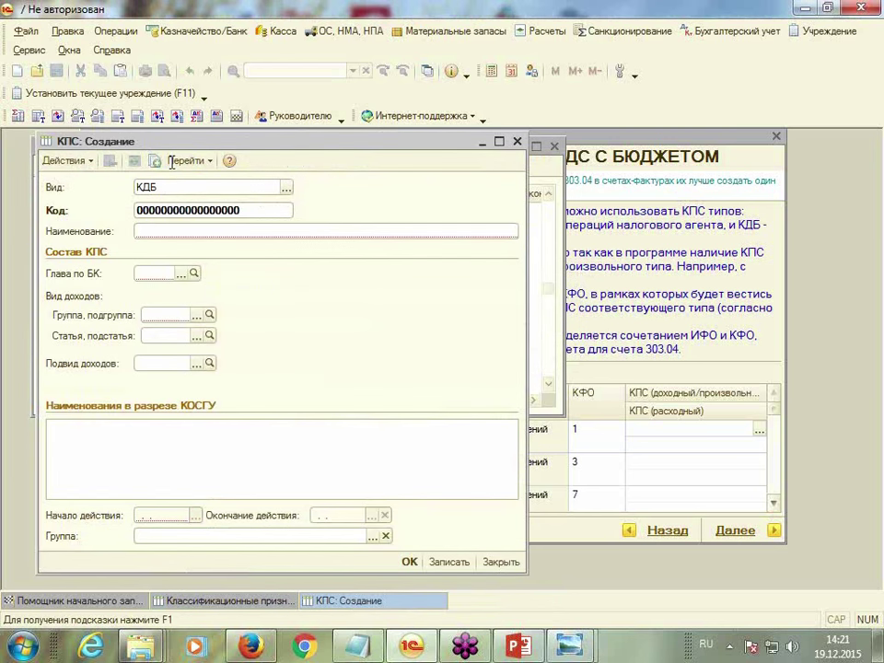
{"action": "right_click", "coordinate": [227, 236]}
{"action": "left_click", "coordinate": [266, 309]}
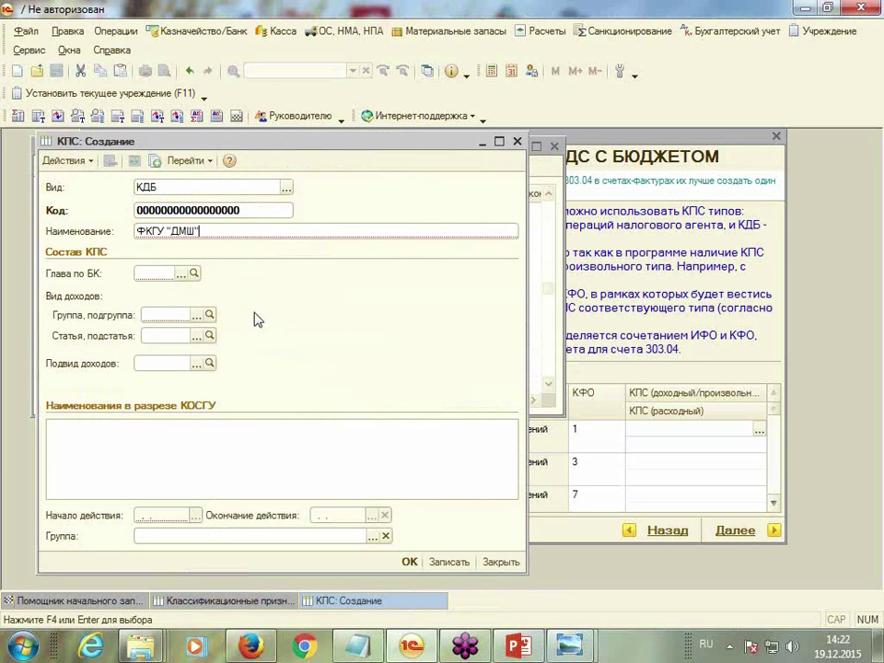
{"action": "left_click", "coordinate": [175, 274]}
{"action": "type", "text": "074"}
{"action": "key", "text": "Tab"}
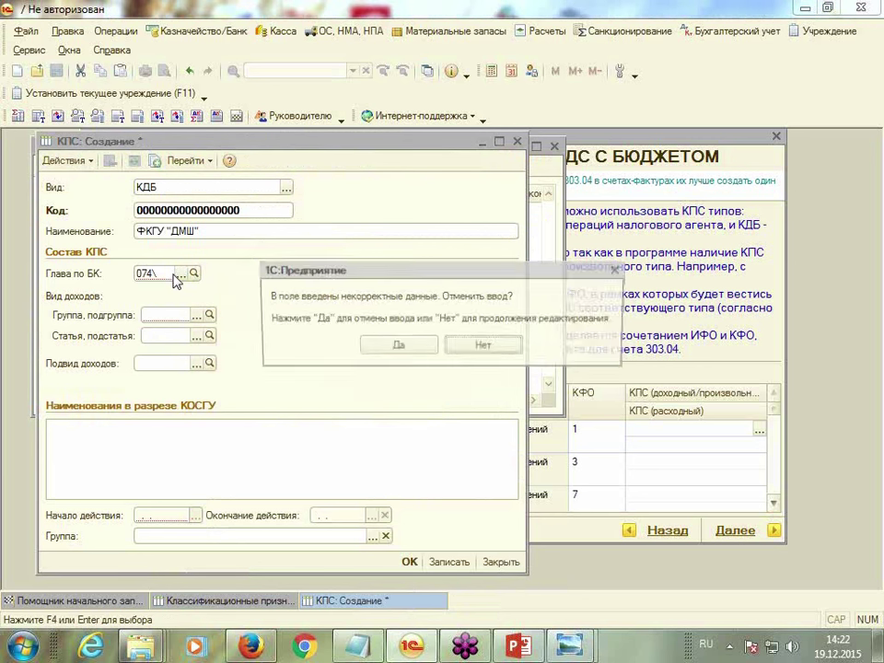
{"action": "left_click", "coordinate": [412, 348]}
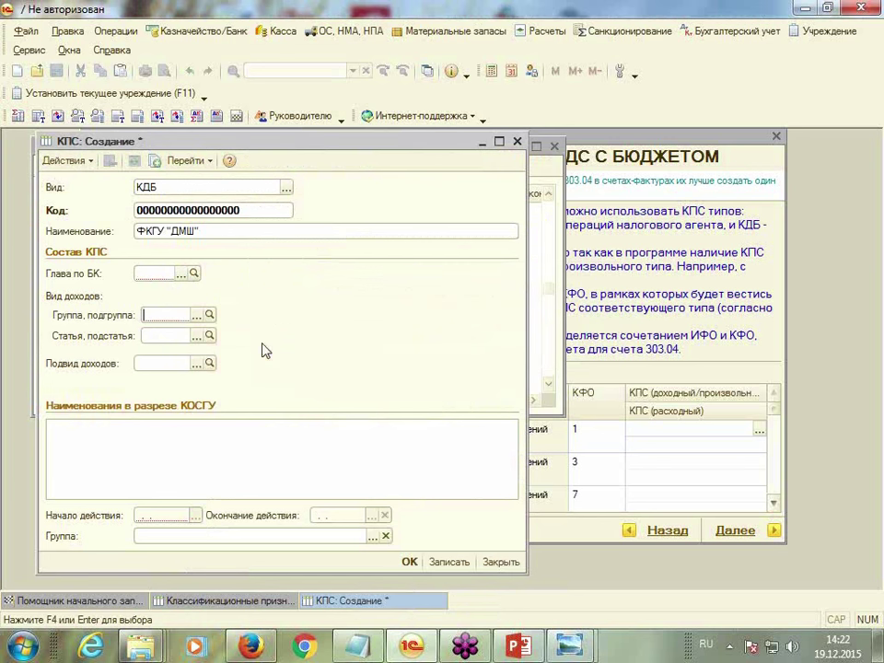
{"action": "left_click", "coordinate": [192, 273]}
{"action": "type", "text": "074"}
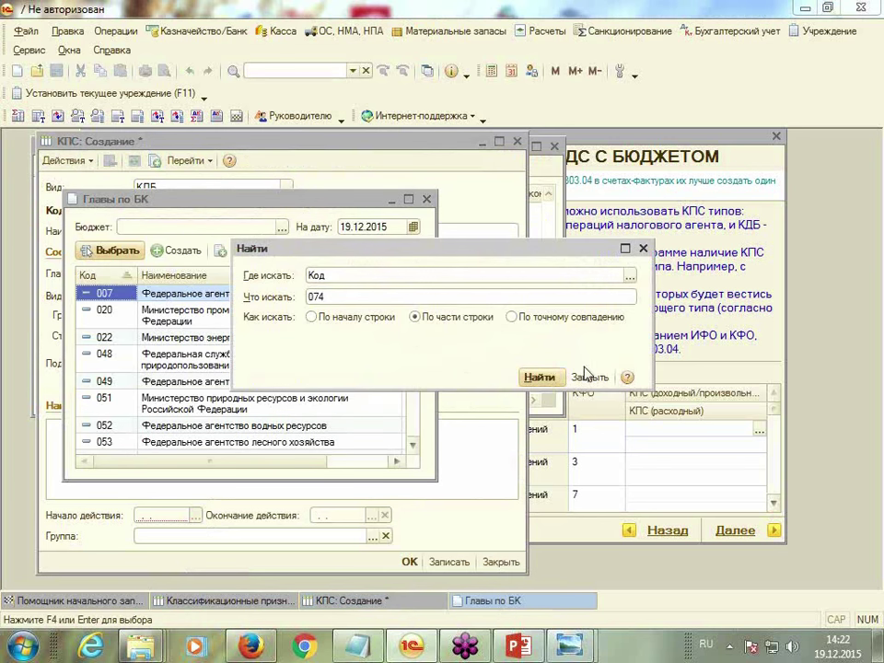
{"action": "left_click", "coordinate": [540, 377]}
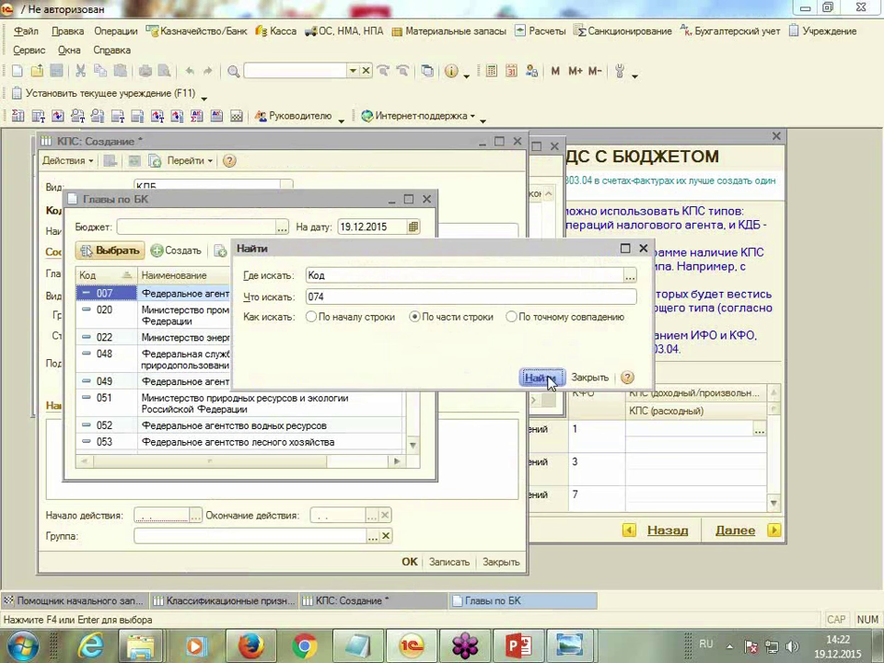
{"action": "double_click", "coordinate": [253, 306]}
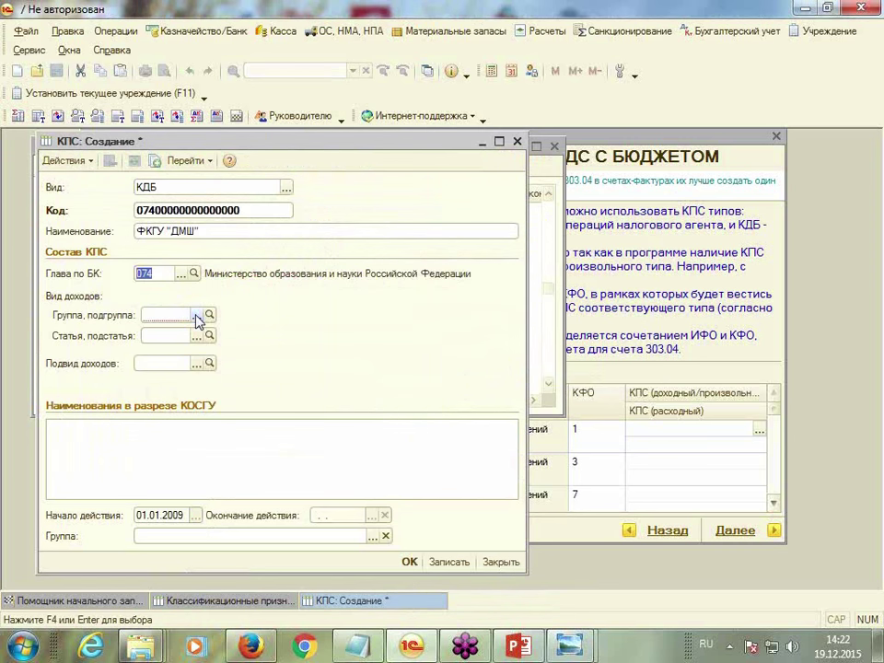
{"action": "left_click", "coordinate": [196, 315]}
{"action": "left_click", "coordinate": [152, 279]}
{"action": "double_click", "coordinate": [152, 279]}
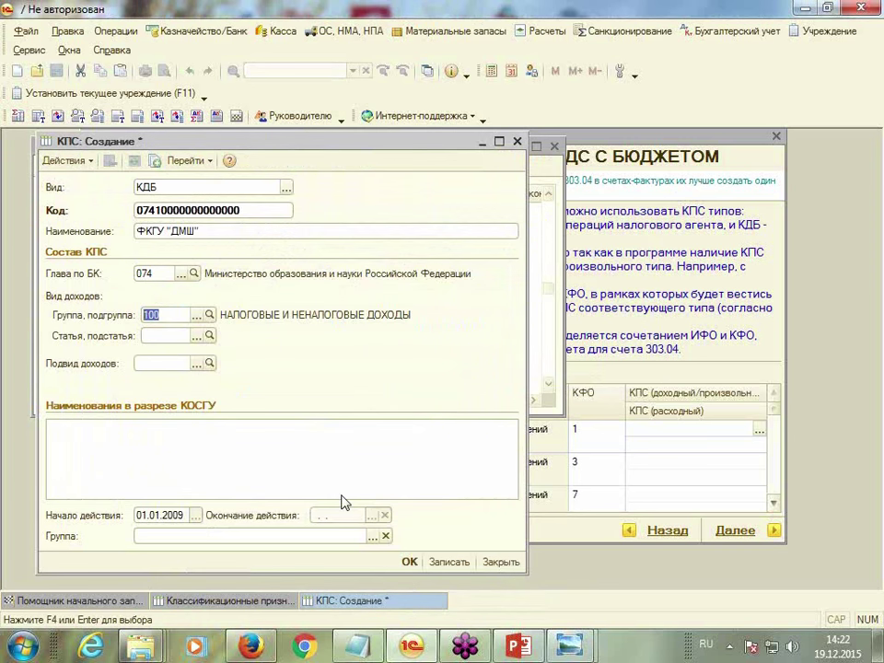
{"action": "left_click", "coordinate": [407, 507]}
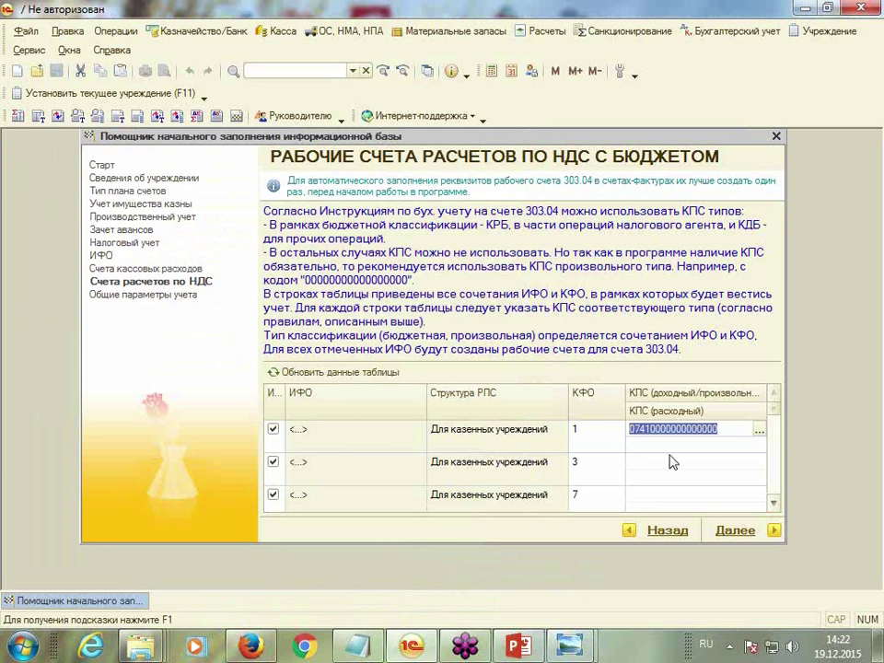
{"action": "left_click", "coordinate": [645, 447]}
{"action": "left_click", "coordinate": [759, 447]}
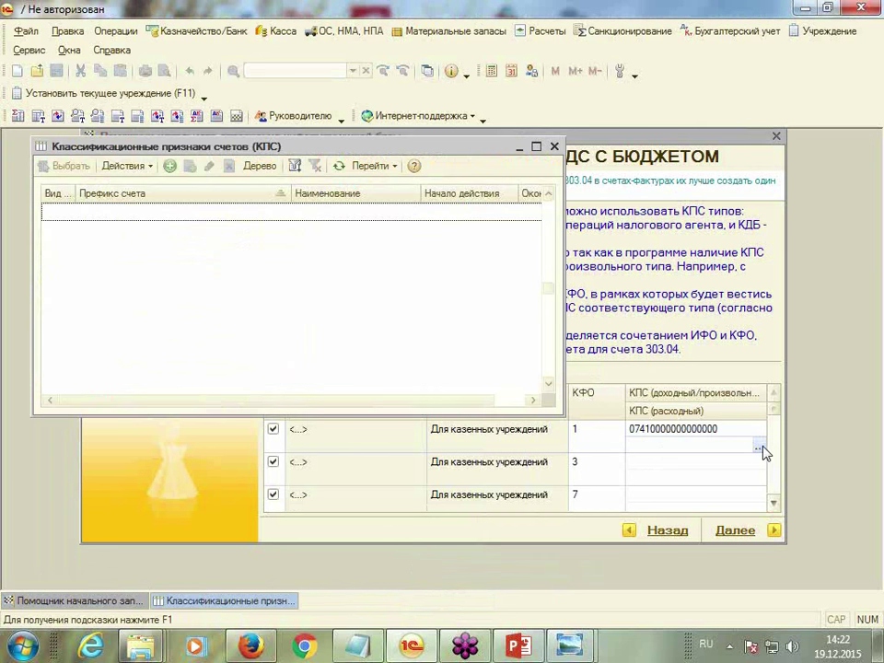
Start a new КПС named ФКГУ "ДМШ" with budget chapter 074
{"action": "left_click", "coordinate": [171, 170]}
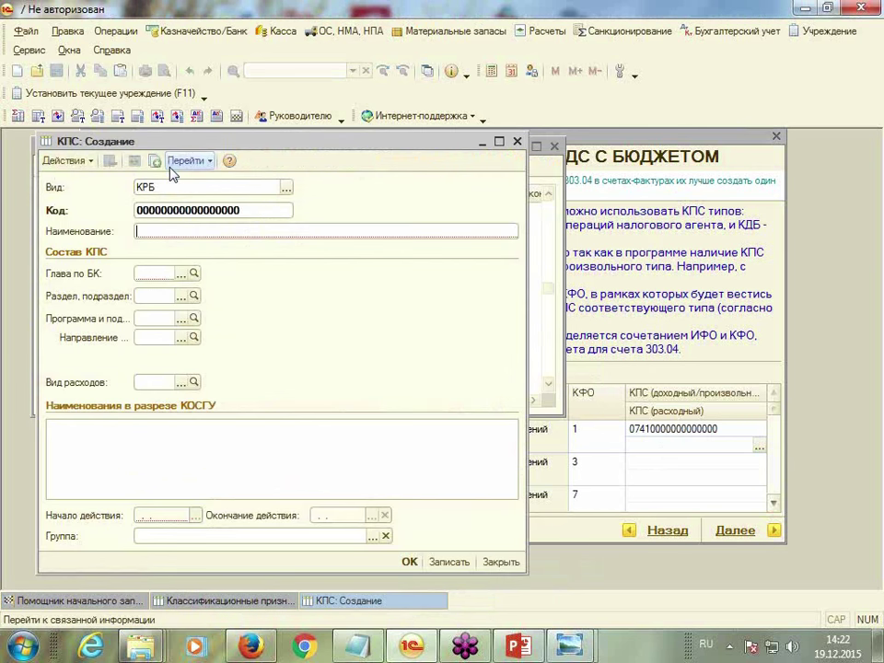
{"action": "right_click", "coordinate": [194, 231]}
{"action": "left_click", "coordinate": [207, 307]}
{"action": "left_click", "coordinate": [180, 276]}
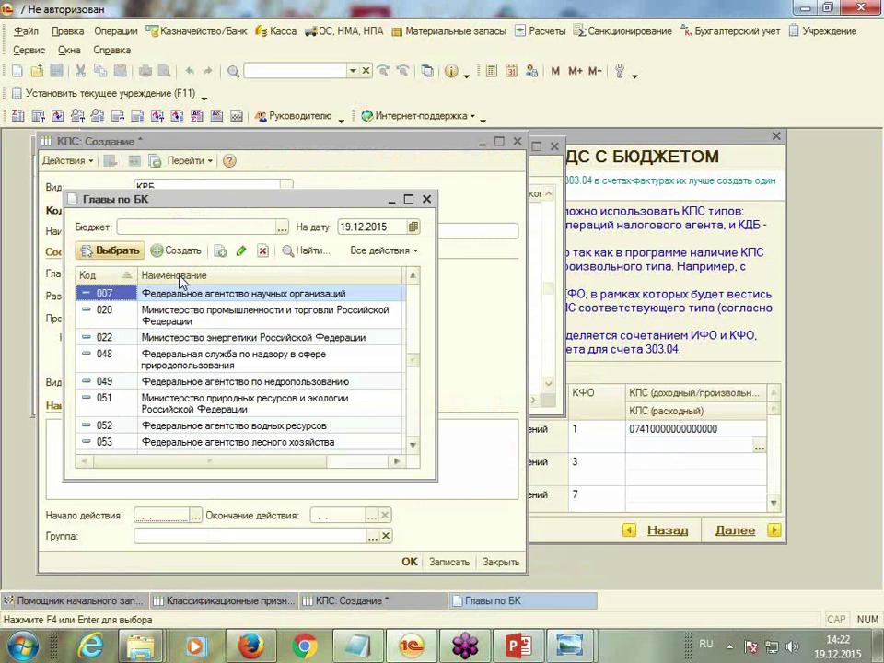
{"action": "type", "text": "074"}
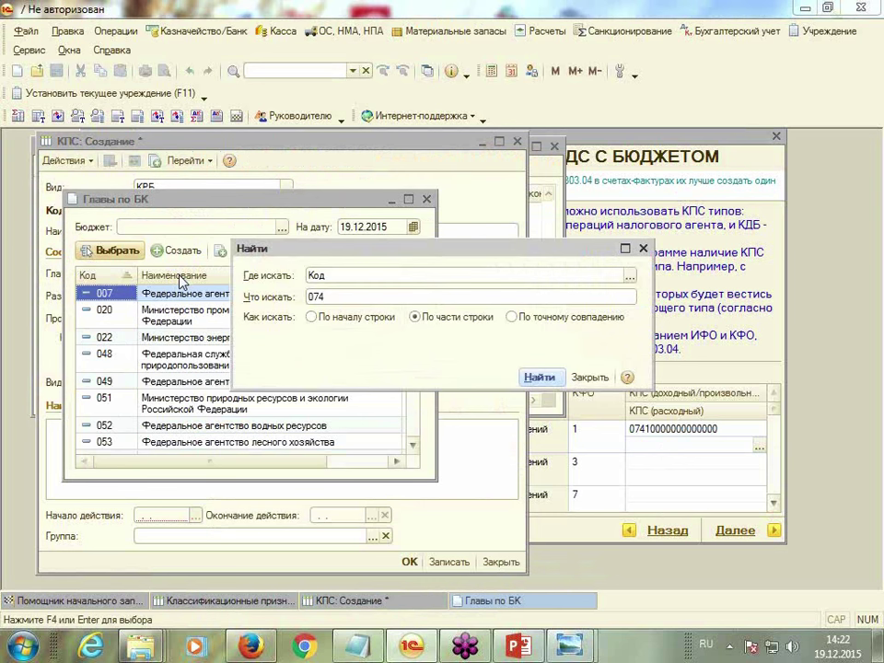
{"action": "left_click", "coordinate": [538, 376]}
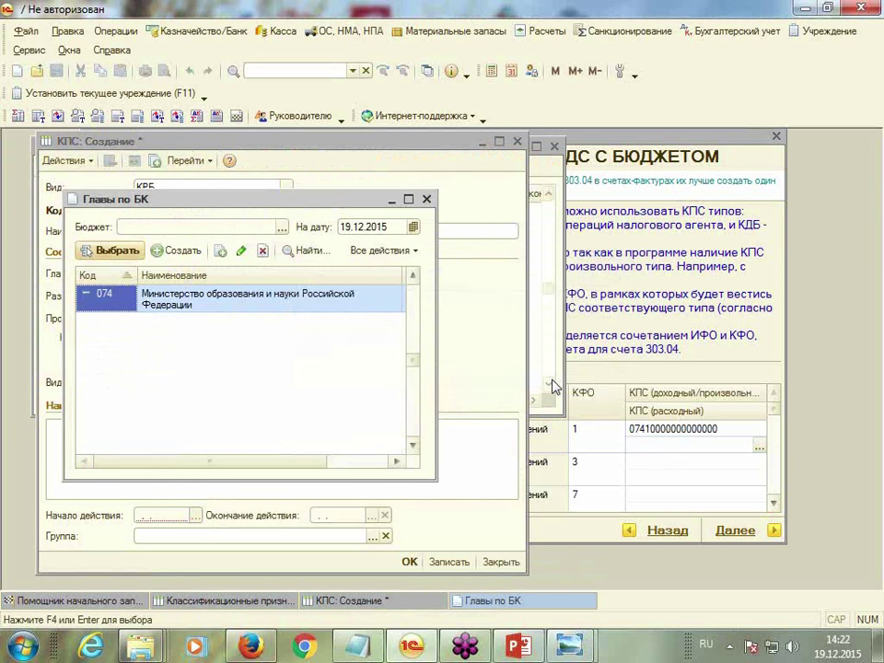
{"action": "key", "text": "Return"}
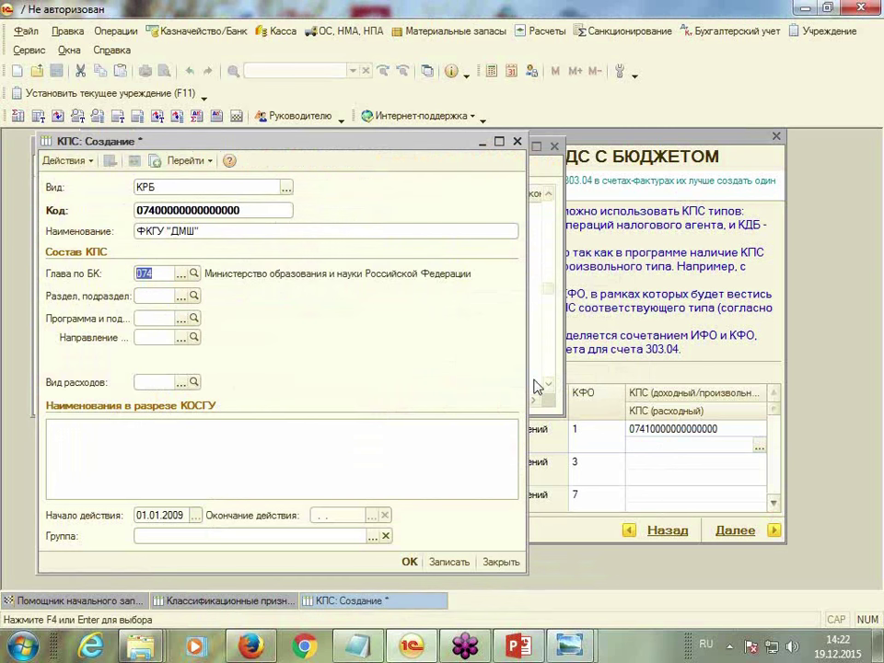
Set section 0700 ОБРАЗОВАНИЕ and expense program 020
{"action": "left_click", "coordinate": [159, 295]}
{"action": "type", "text": "0700"}
{"action": "key", "text": "Return"}
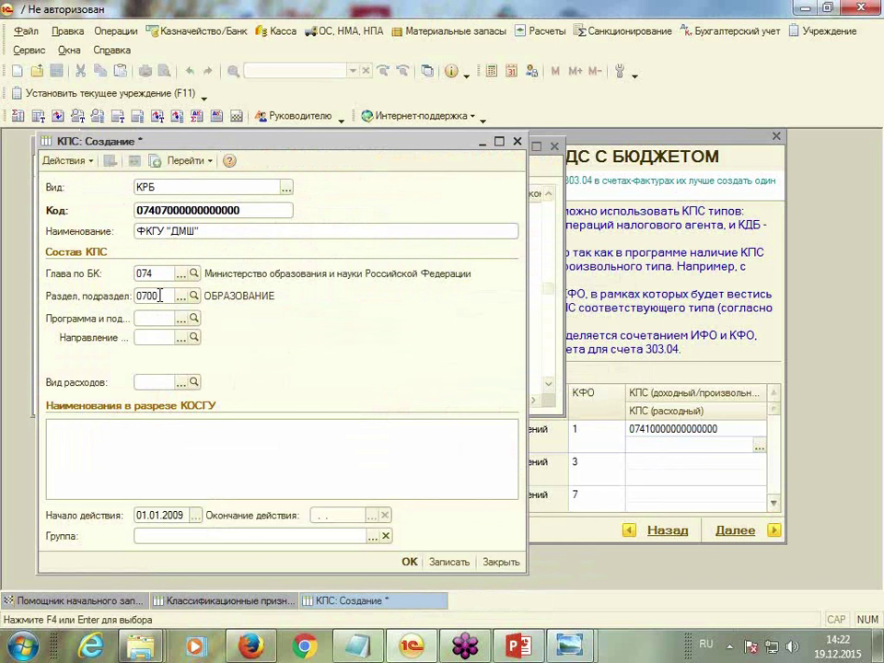
{"action": "left_click", "coordinate": [179, 318]}
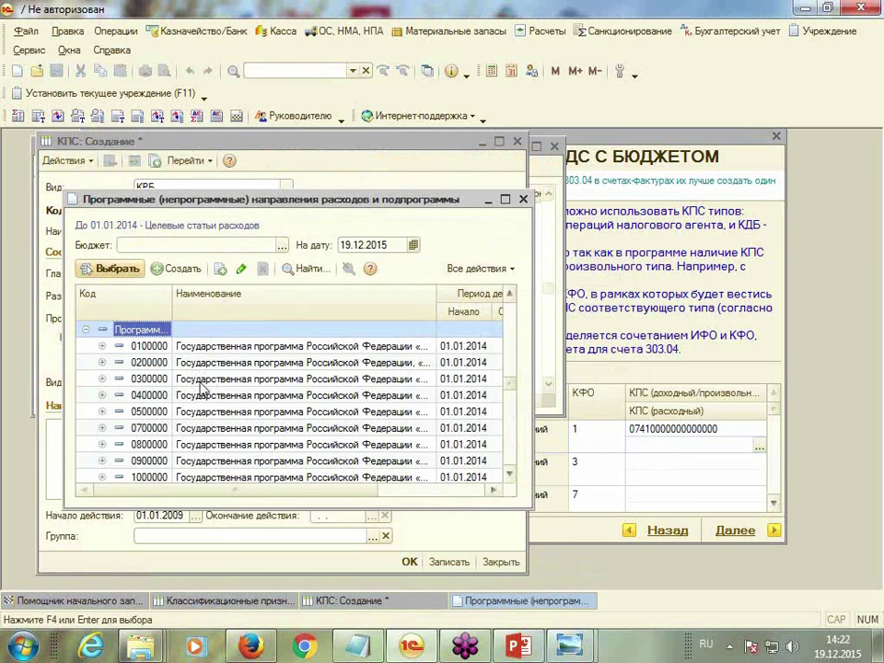
{"action": "double_click", "coordinate": [196, 371]}
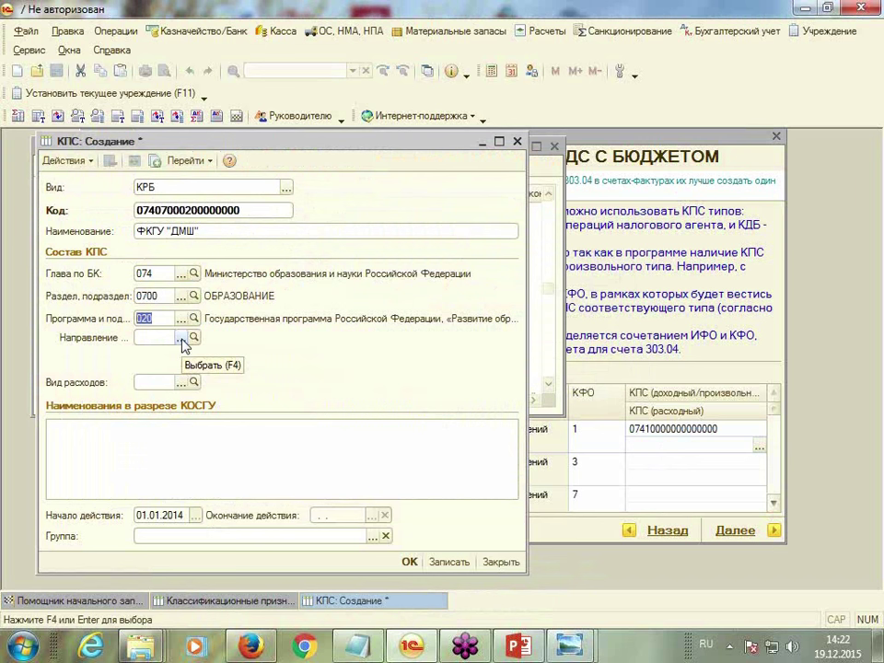
{"action": "left_click", "coordinate": [181, 338]}
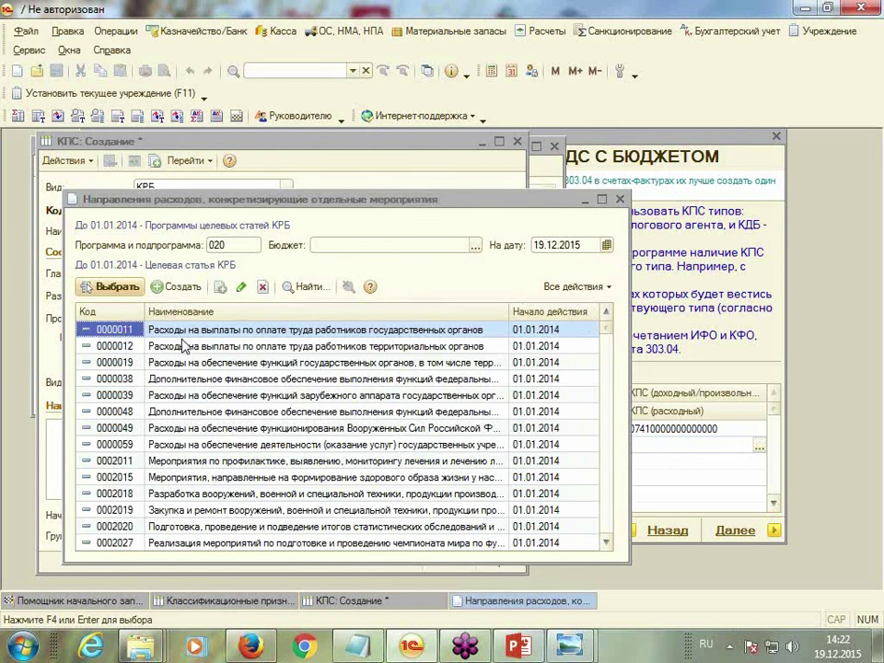
{"action": "type", "text": "059"}
{"action": "key", "text": "Return"}
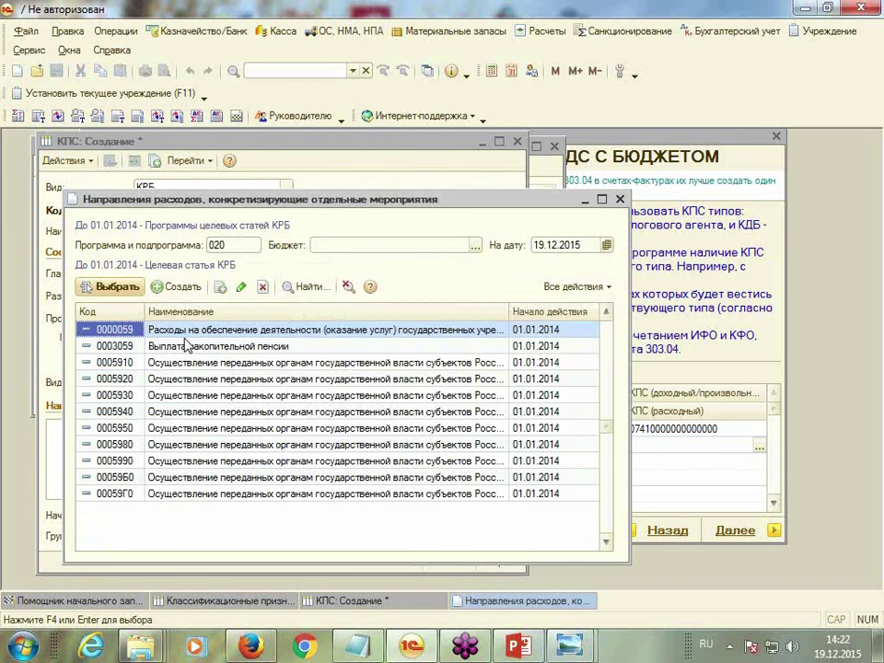
{"action": "key", "text": "Return"}
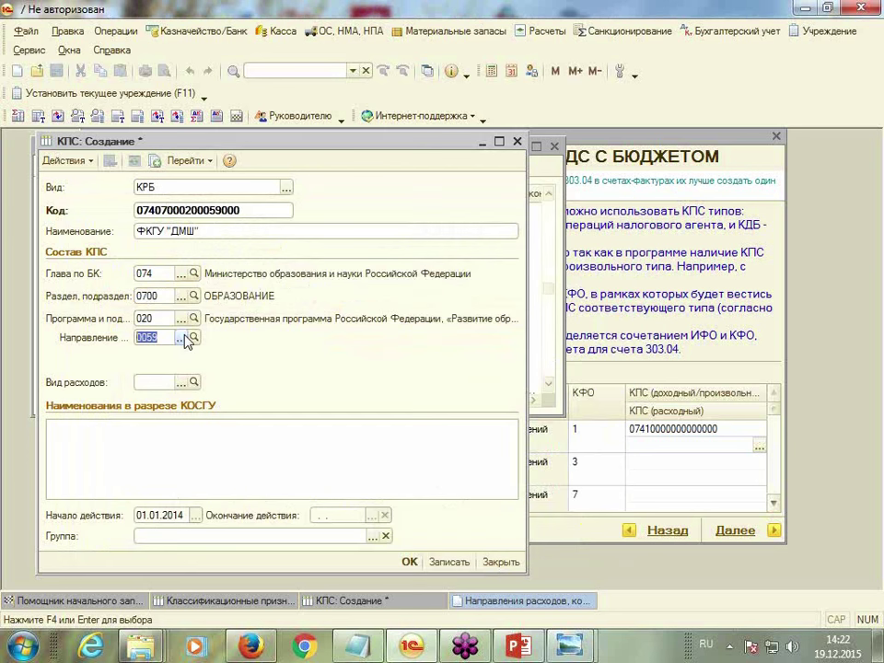
{"action": "left_click", "coordinate": [156, 383]}
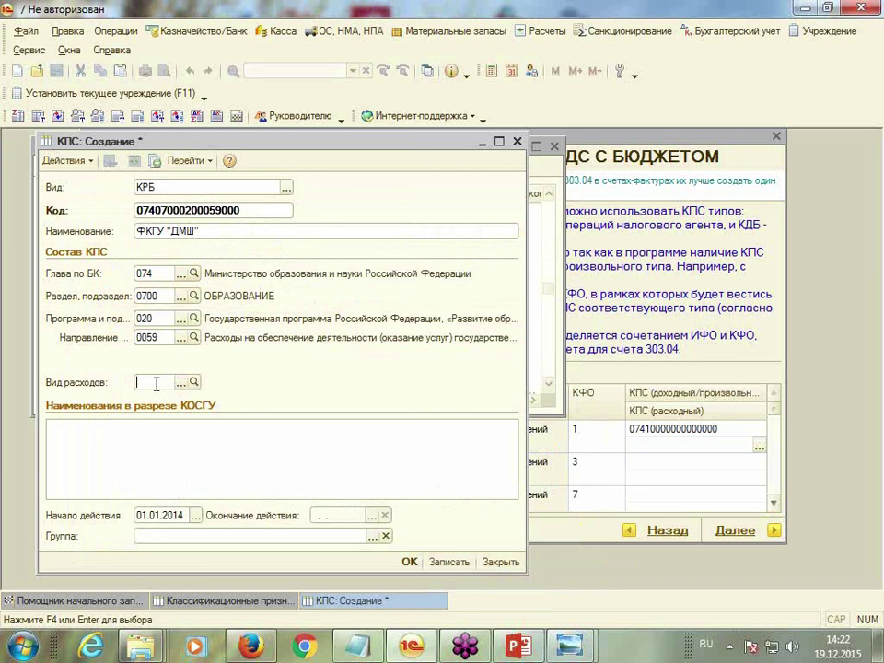
{"action": "type", "text": "340"}
{"action": "key", "text": "Tab"}
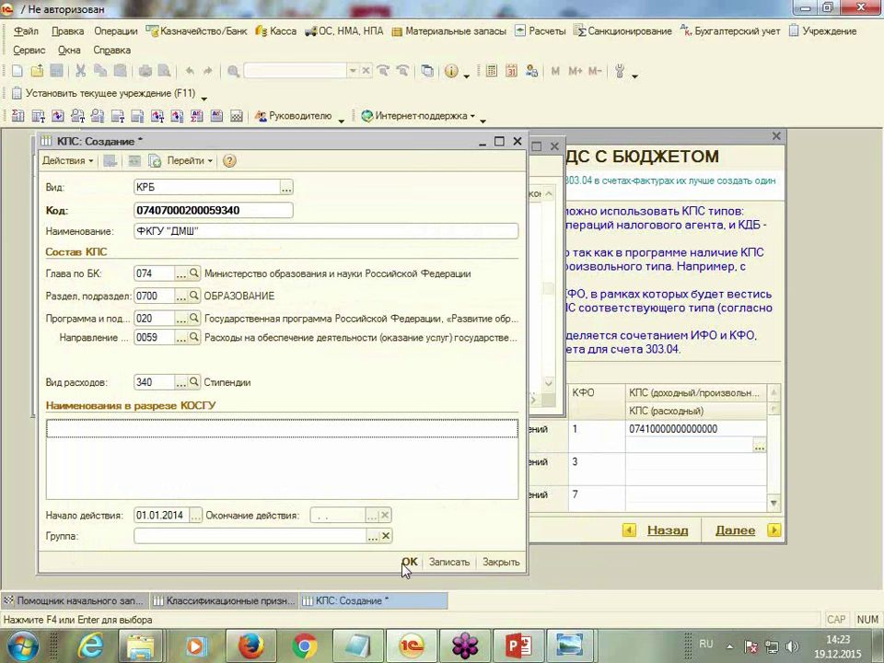
{"action": "left_click", "coordinate": [410, 563]}
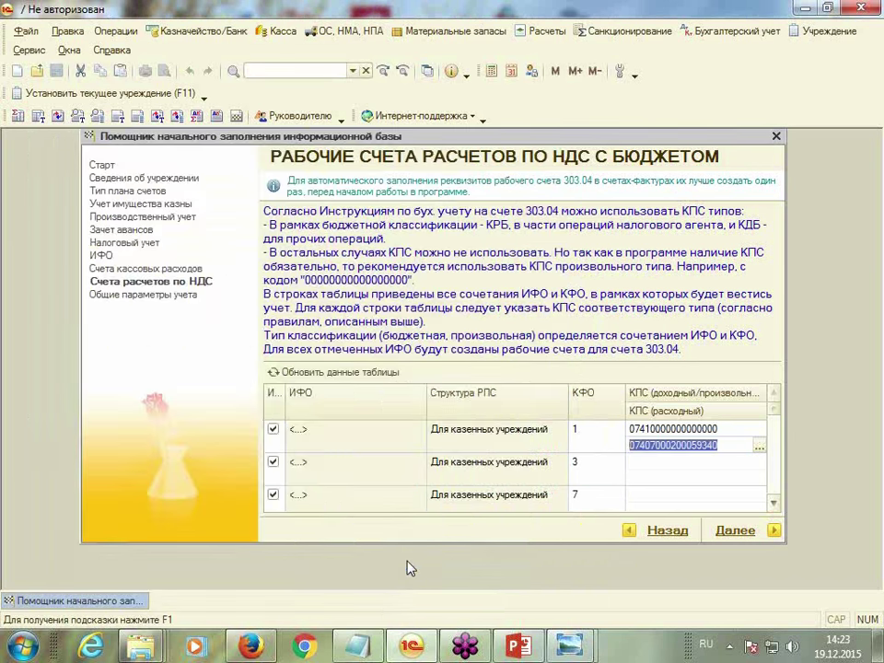
{"action": "double_click", "coordinate": [645, 465]}
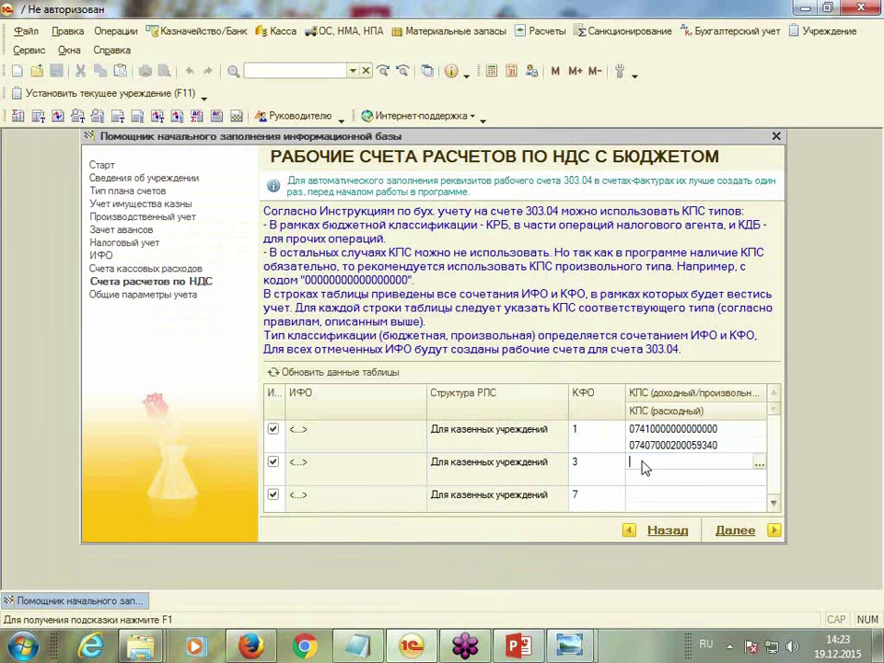
{"action": "left_click", "coordinate": [760, 464]}
{"action": "key", "text": "Return"}
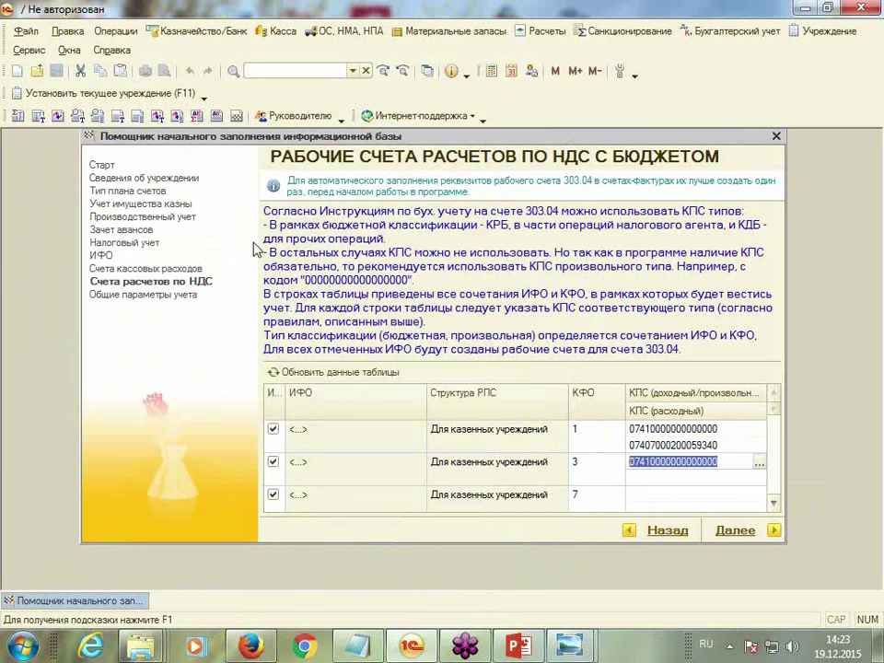
{"action": "double_click", "coordinate": [639, 480]}
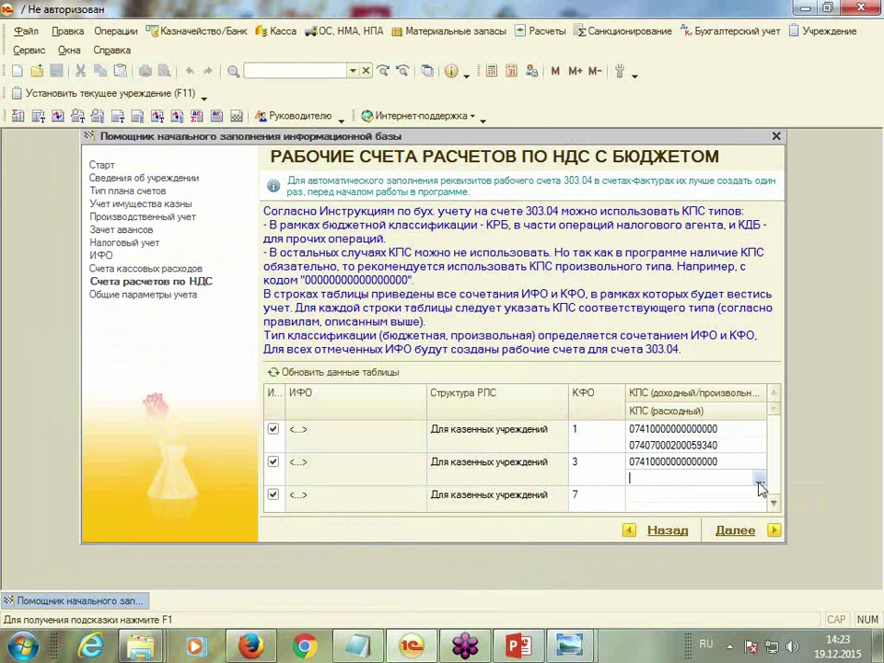
{"action": "left_click", "coordinate": [760, 479]}
{"action": "double_click", "coordinate": [253, 240]}
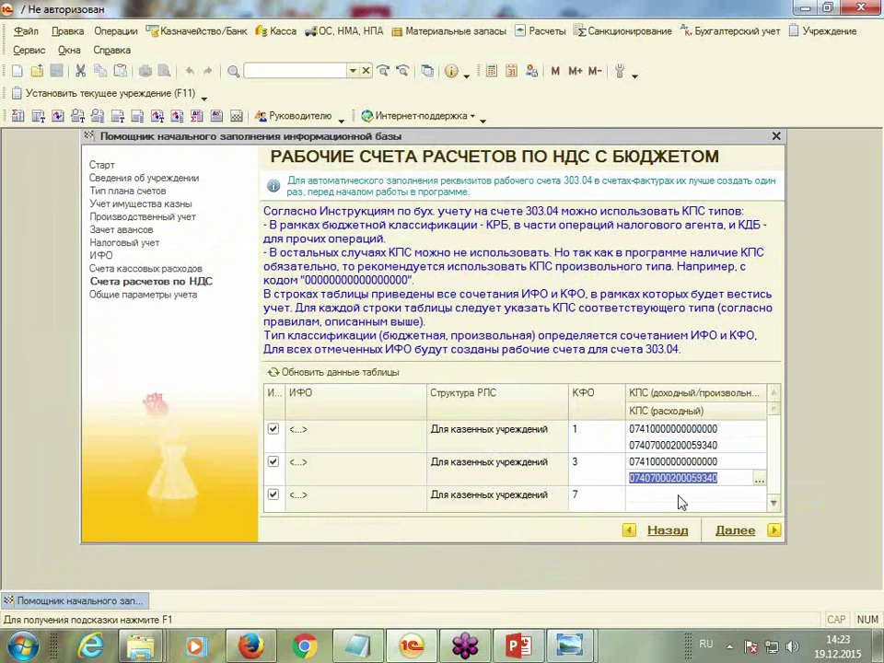
{"action": "left_click", "coordinate": [702, 499]}
{"action": "left_click", "coordinate": [701, 461]}
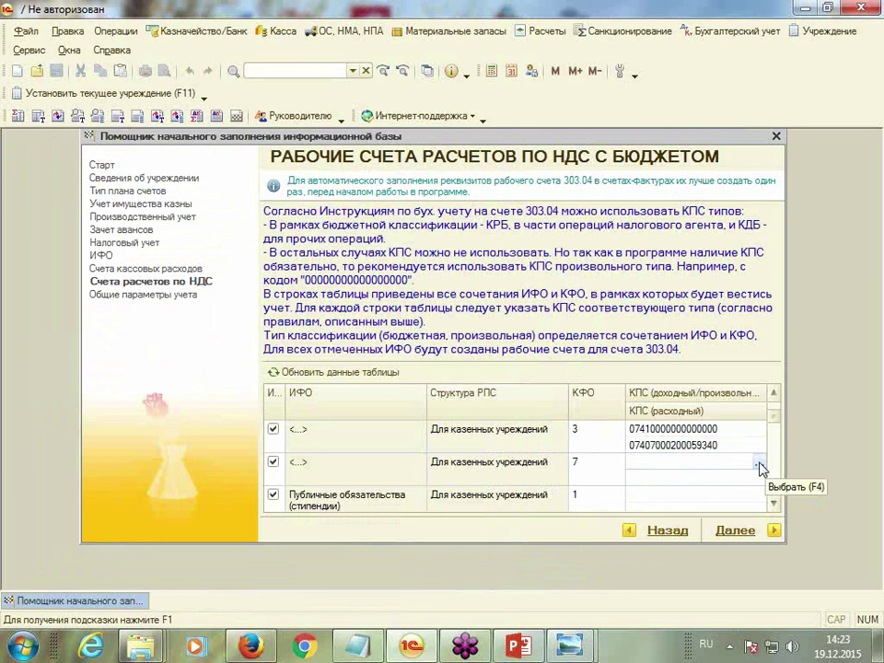
{"action": "left_click", "coordinate": [759, 463]}
{"action": "double_click", "coordinate": [260, 219]}
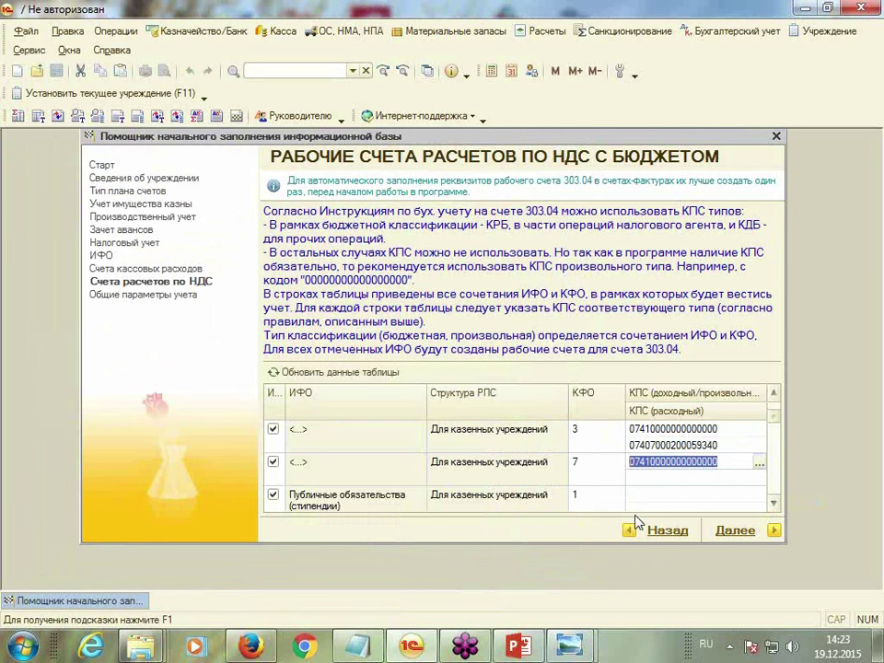
{"action": "left_click", "coordinate": [760, 480]}
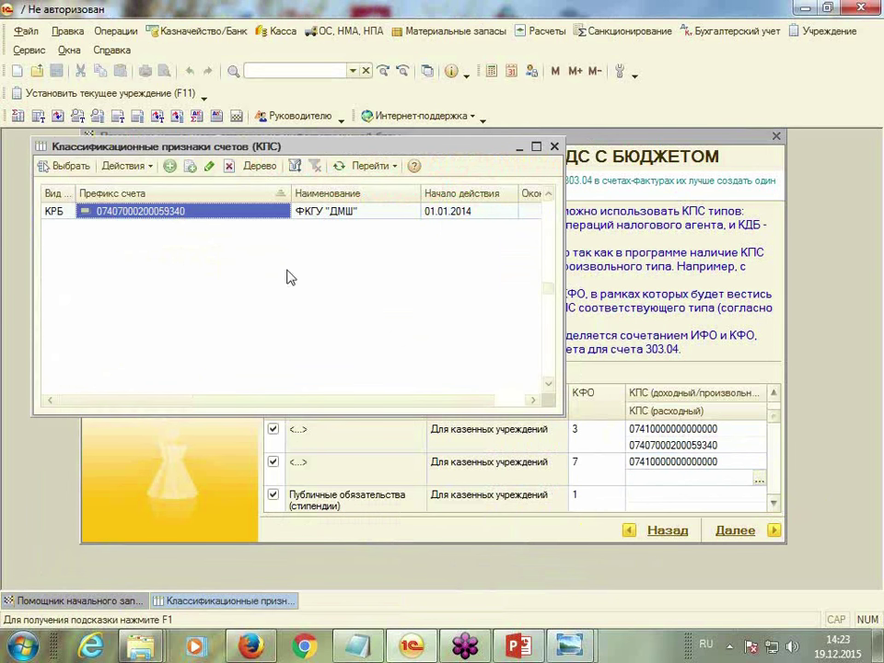
{"action": "double_click", "coordinate": [253, 214]}
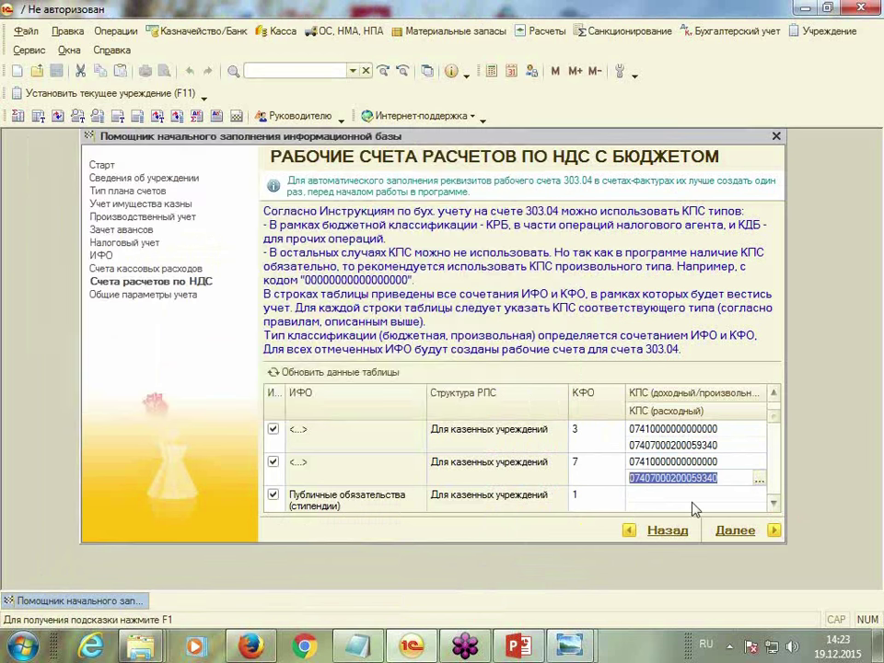
{"action": "left_click", "coordinate": [774, 503]}
{"action": "left_click", "coordinate": [651, 465]}
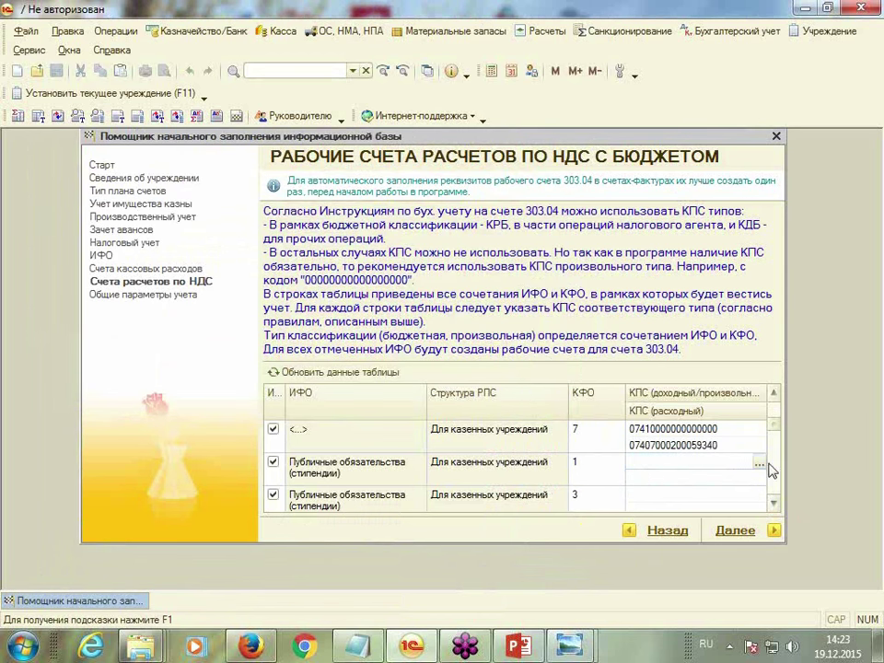
{"action": "left_click", "coordinate": [760, 463]}
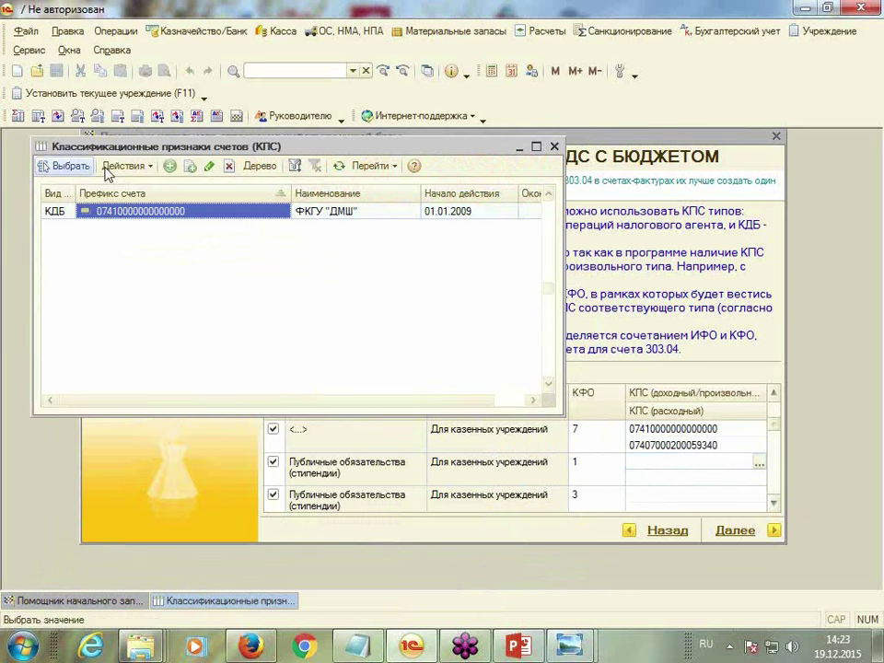
{"action": "double_click", "coordinate": [219, 212]}
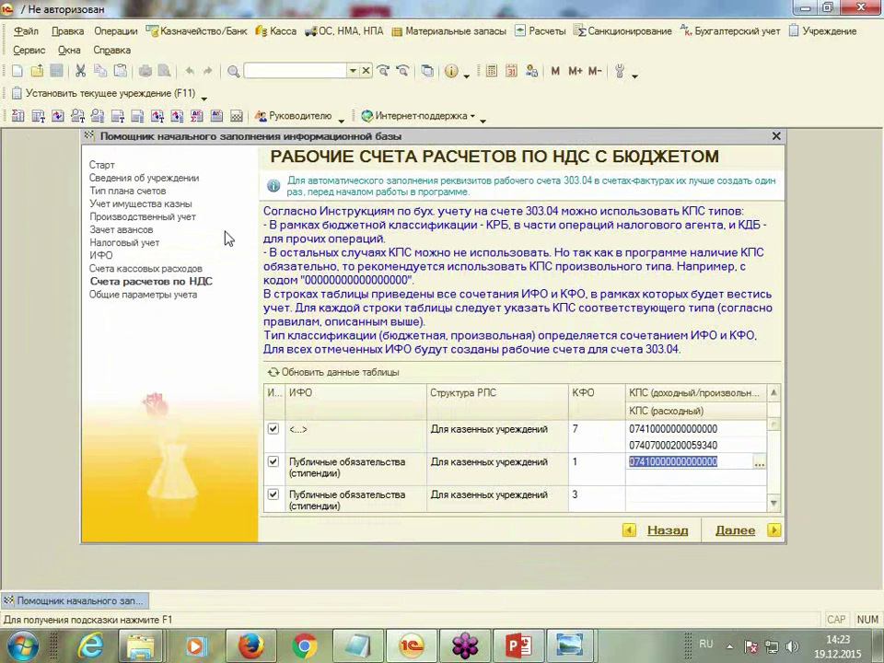
{"action": "left_click", "coordinate": [709, 476]}
{"action": "left_click", "coordinate": [759, 480]}
{"action": "double_click", "coordinate": [184, 213]}
{"action": "key", "text": "Return"}
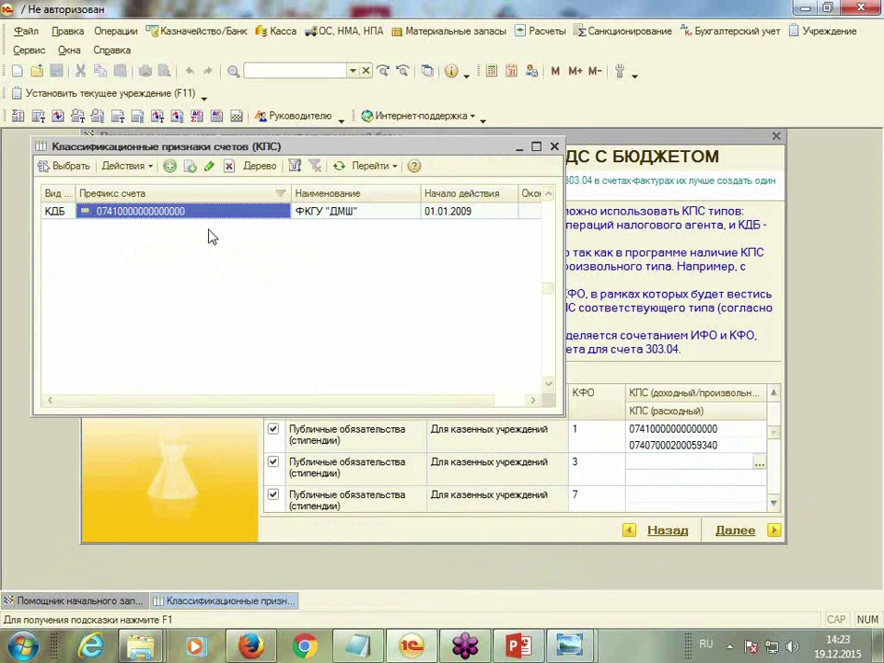
{"action": "double_click", "coordinate": [211, 216]}
{"action": "left_click", "coordinate": [634, 477]}
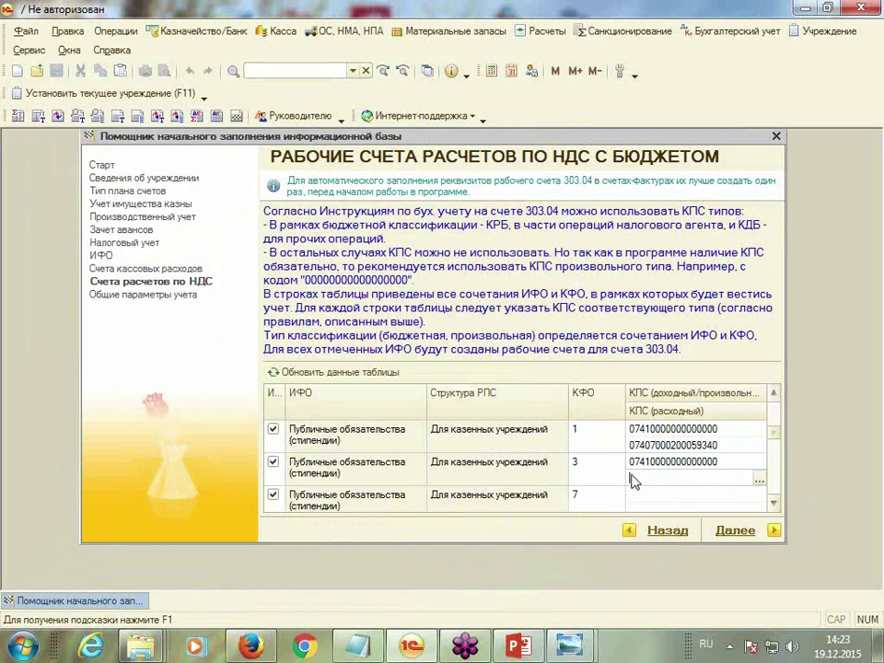
{"action": "left_click", "coordinate": [759, 480]}
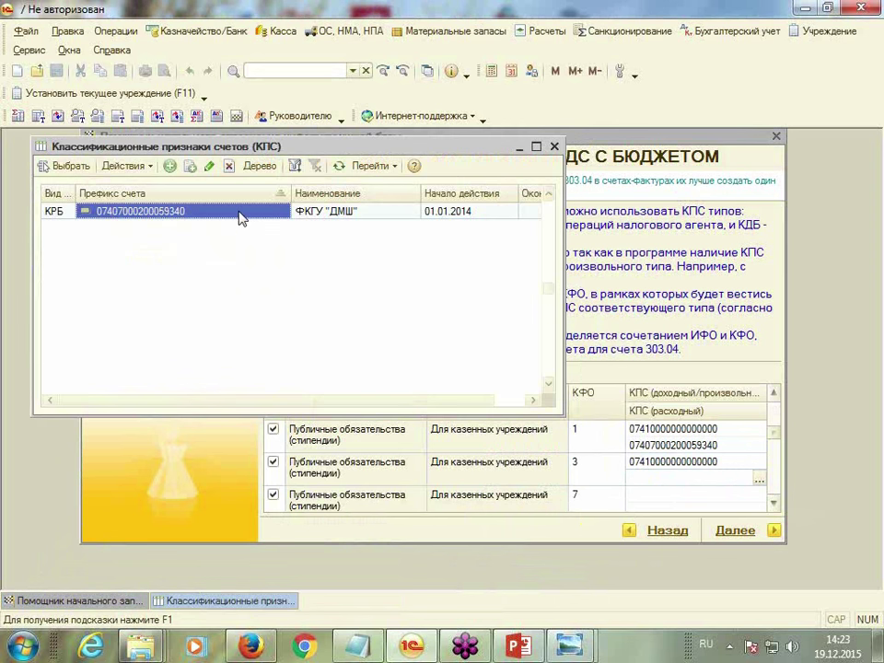
{"action": "double_click", "coordinate": [235, 216]}
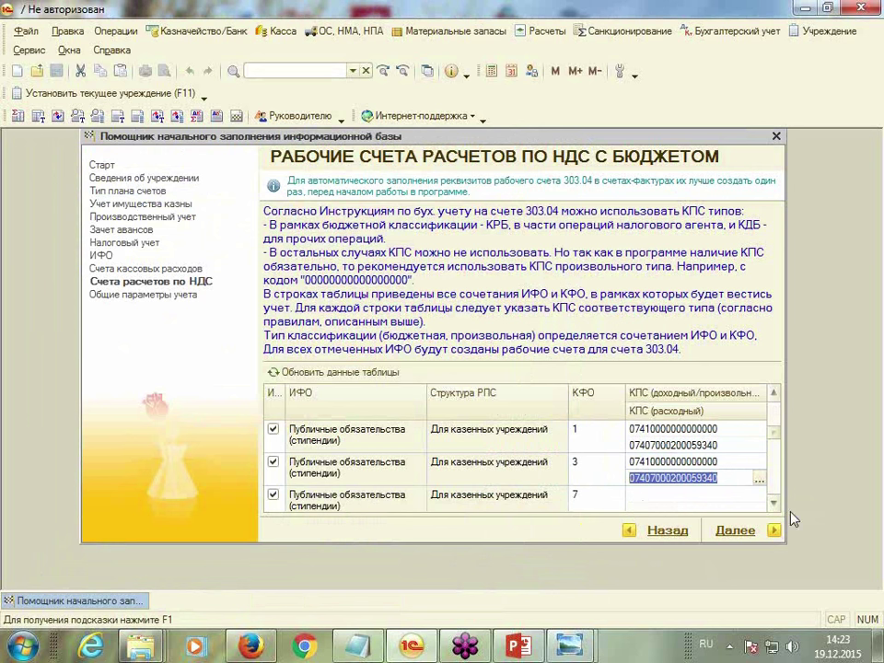
{"action": "scroll", "coordinate": [610, 471], "scroll_direction": "down", "scroll_amount": 1}
{"action": "left_click", "coordinate": [634, 460]}
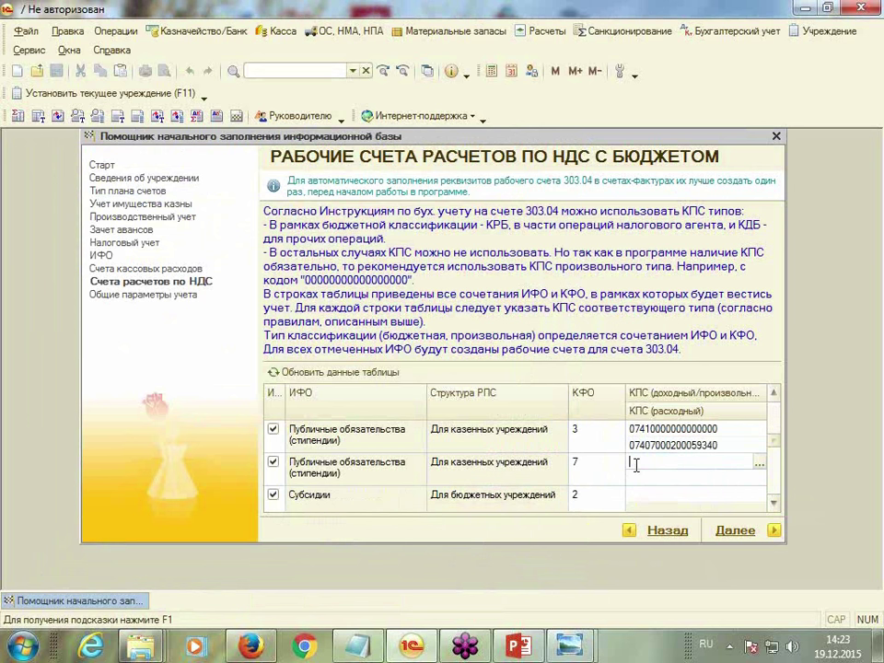
{"action": "left_click", "coordinate": [759, 463]}
{"action": "double_click", "coordinate": [183, 212]}
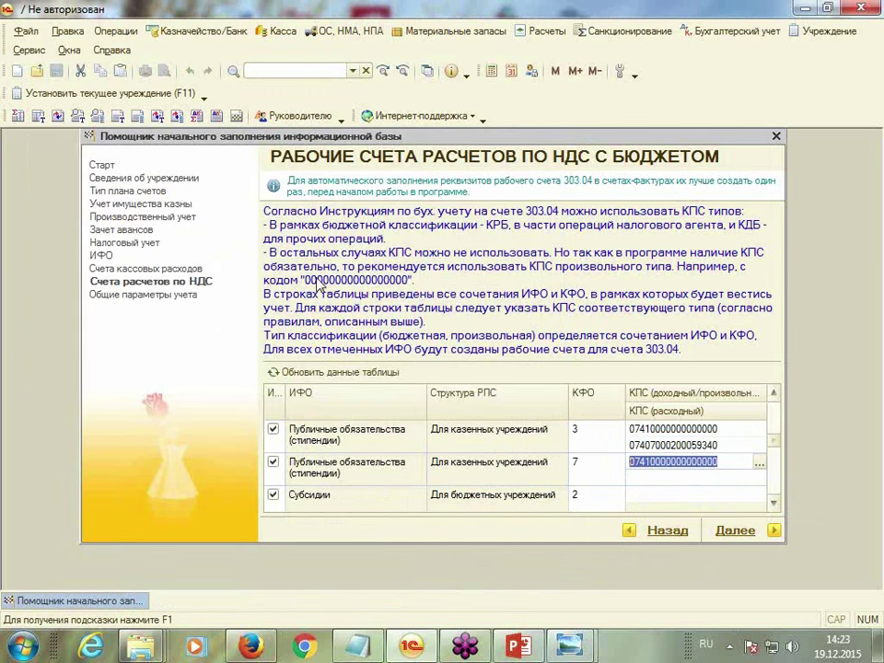
{"action": "left_click", "coordinate": [636, 475]}
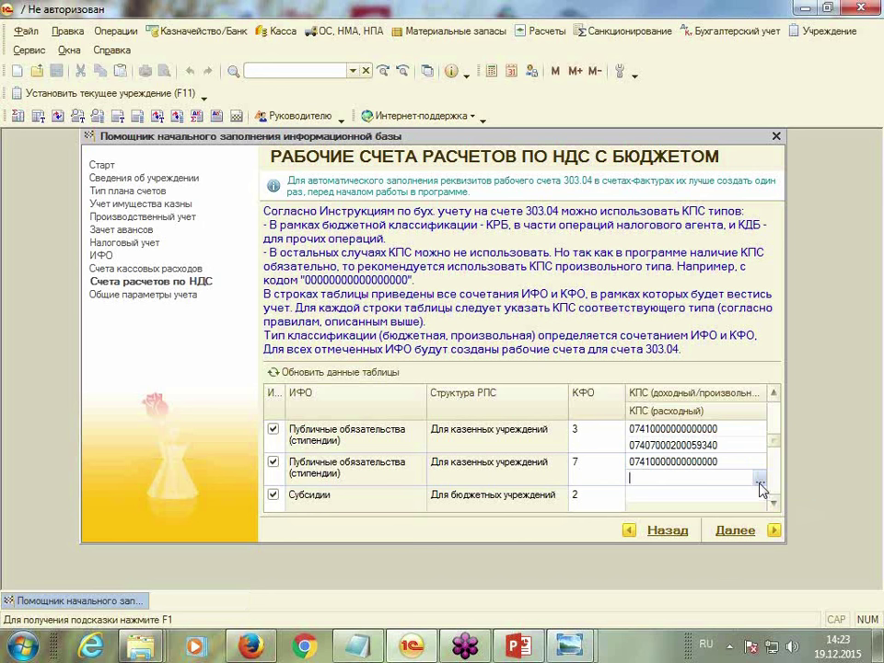
{"action": "left_click", "coordinate": [759, 480]}
{"action": "key", "text": "Return"}
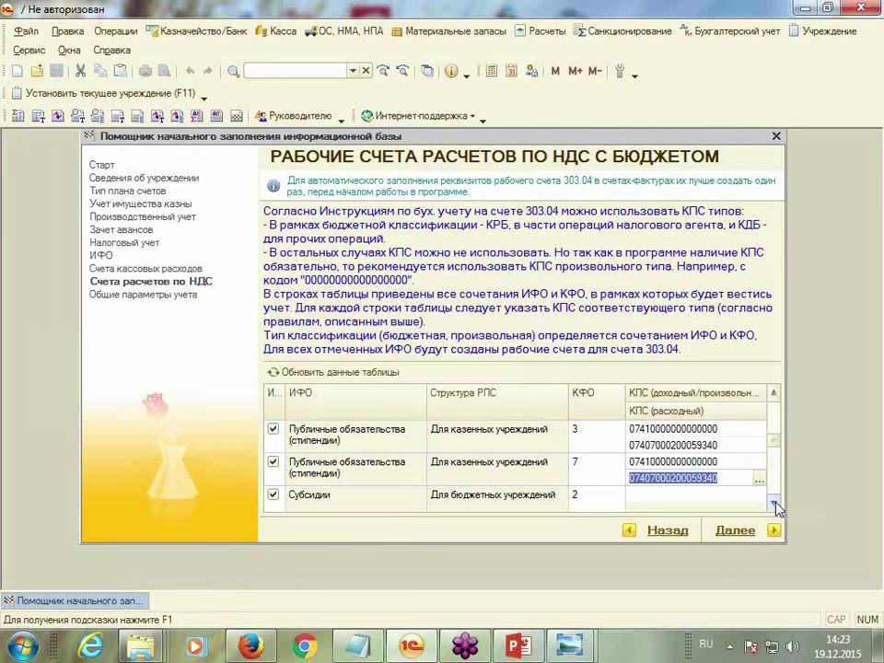
{"action": "left_click", "coordinate": [774, 502]}
{"action": "left_click", "coordinate": [639, 461]}
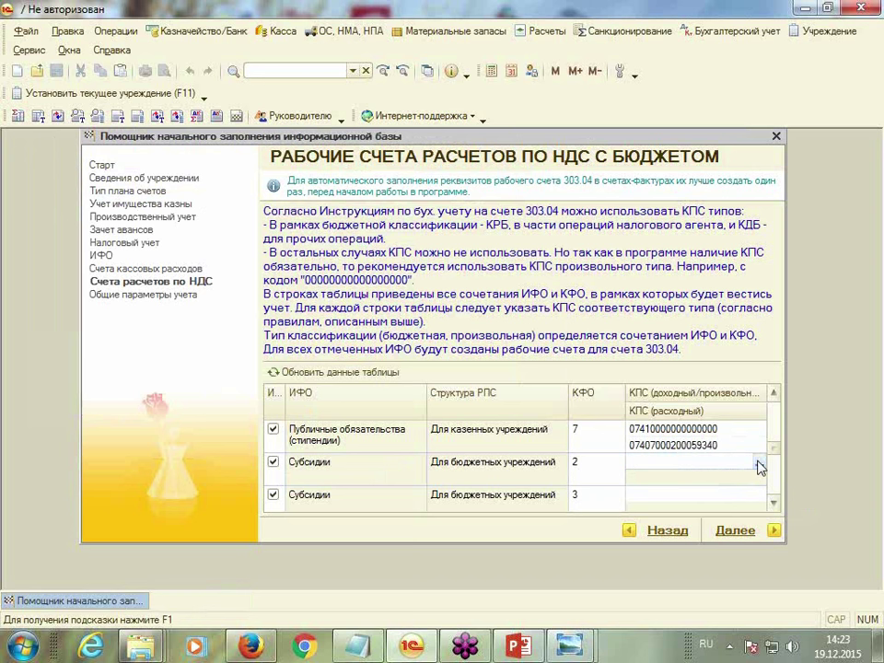
{"action": "left_click", "coordinate": [758, 463]}
{"action": "double_click", "coordinate": [192, 212]}
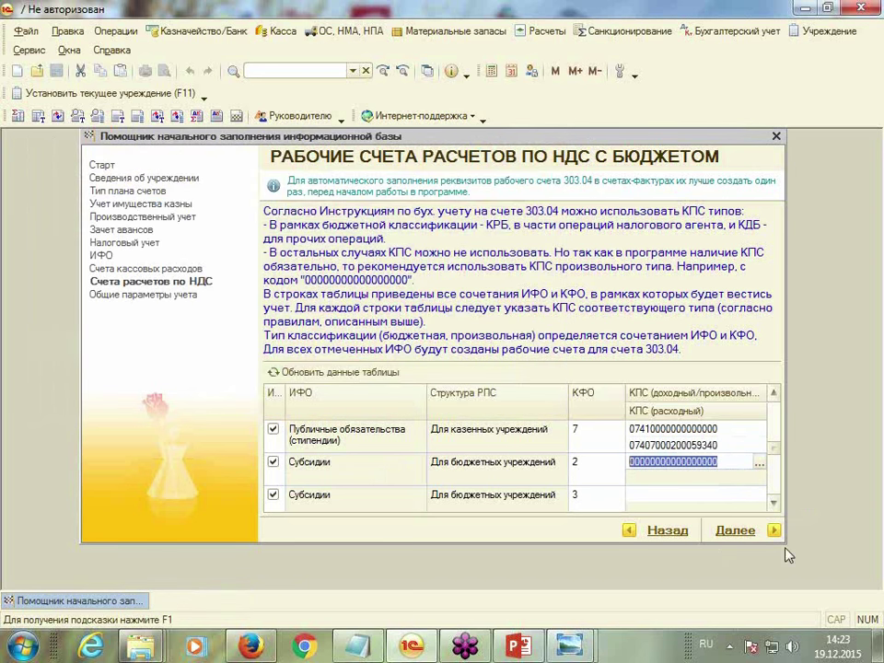
{"action": "left_click", "coordinate": [773, 502]}
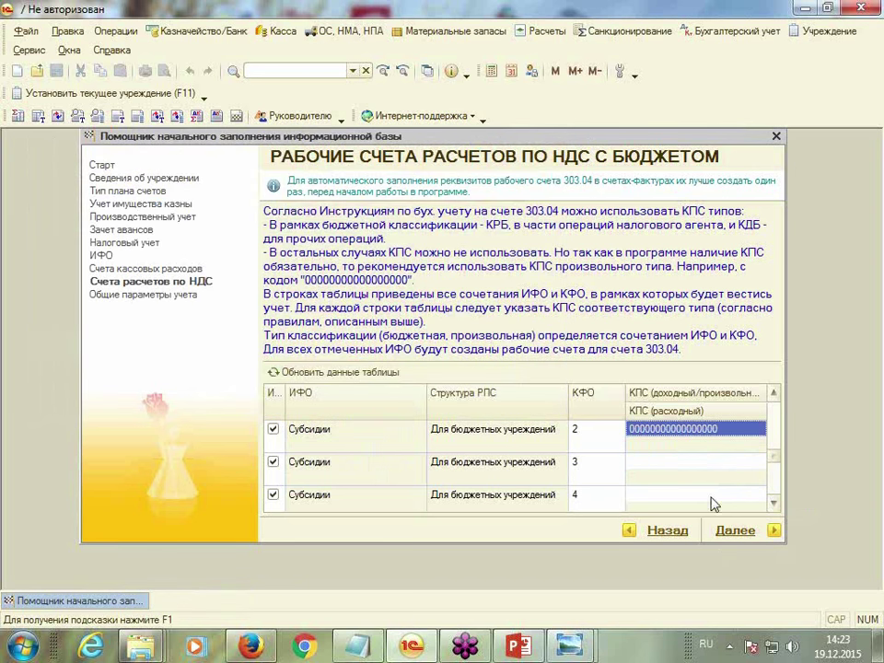
{"action": "left_click", "coordinate": [644, 462]}
{"action": "left_click", "coordinate": [759, 463]}
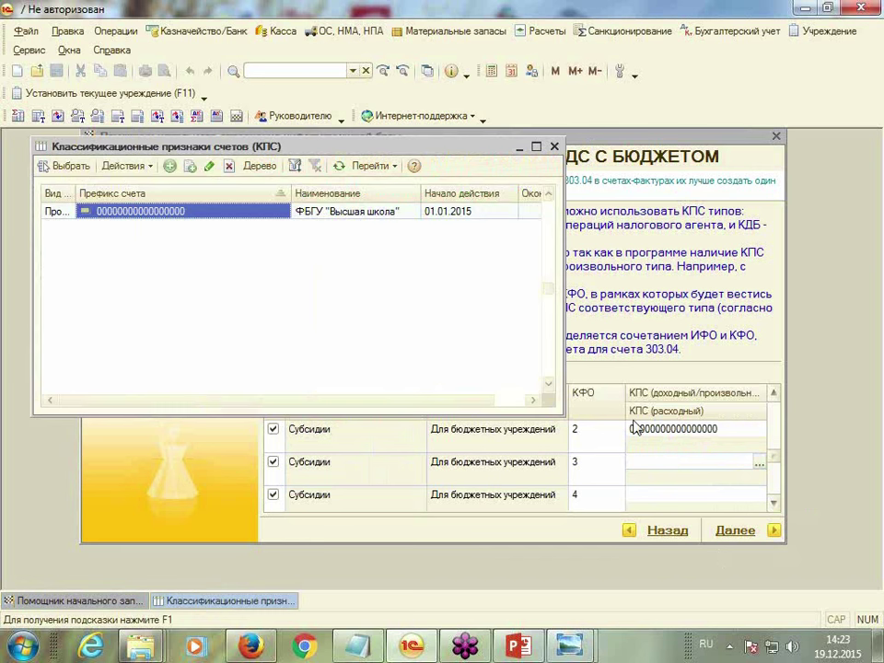
{"action": "double_click", "coordinate": [123, 213]}
{"action": "left_click", "coordinate": [643, 500]}
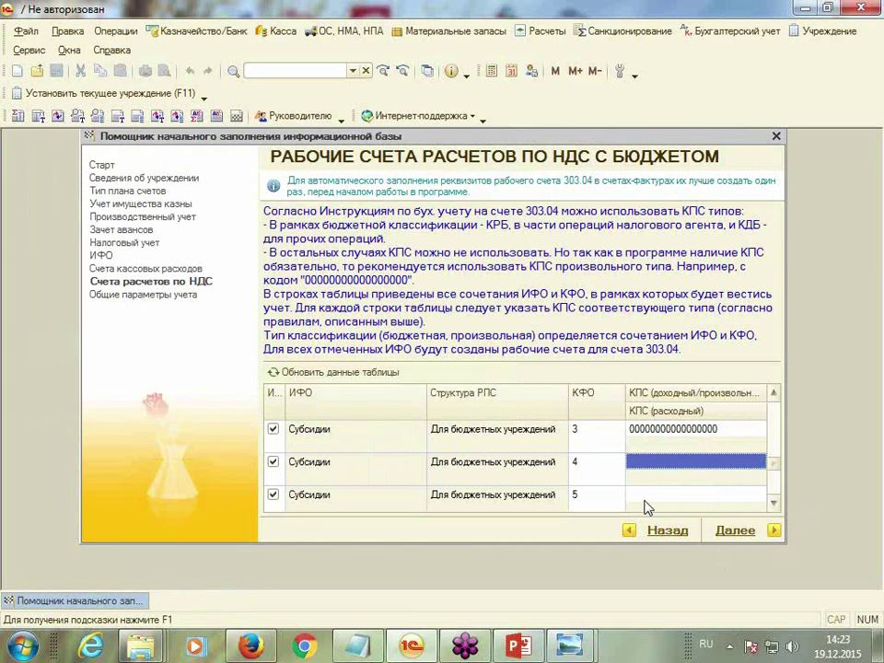
{"action": "left_click", "coordinate": [639, 467]}
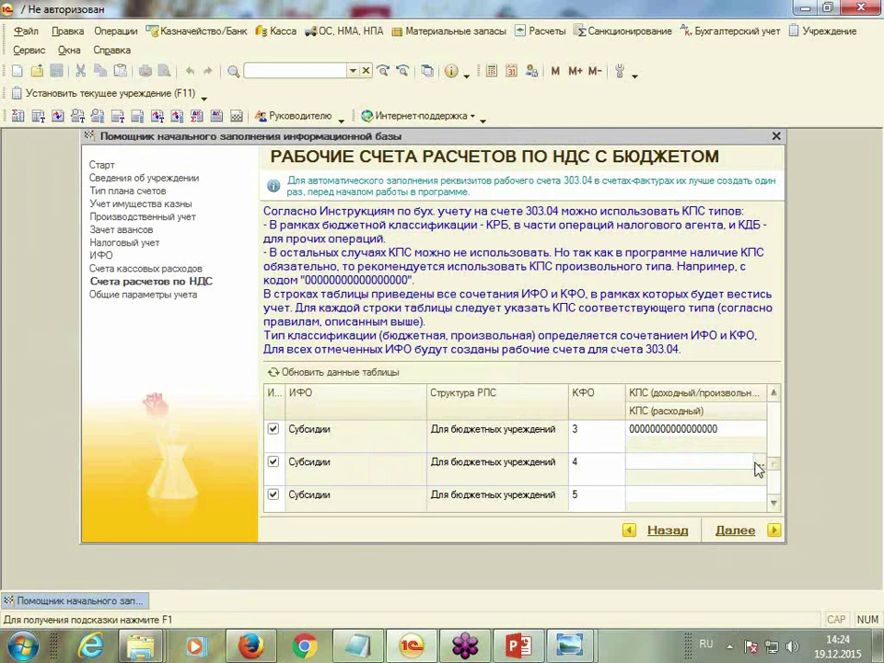
{"action": "left_click", "coordinate": [757, 464]}
{"action": "double_click", "coordinate": [178, 213]}
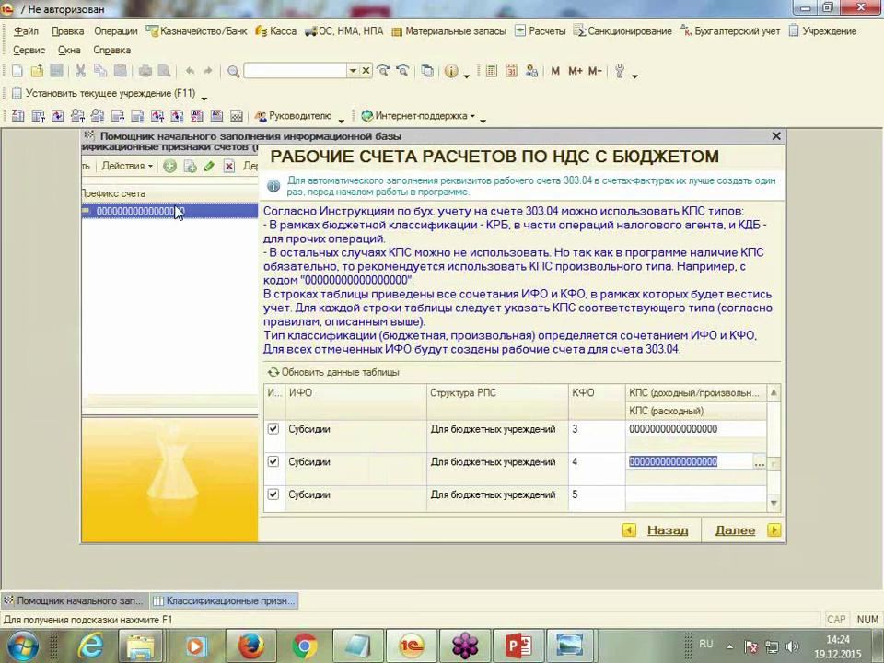
{"action": "left_click", "coordinate": [642, 495]}
{"action": "left_click", "coordinate": [642, 479]}
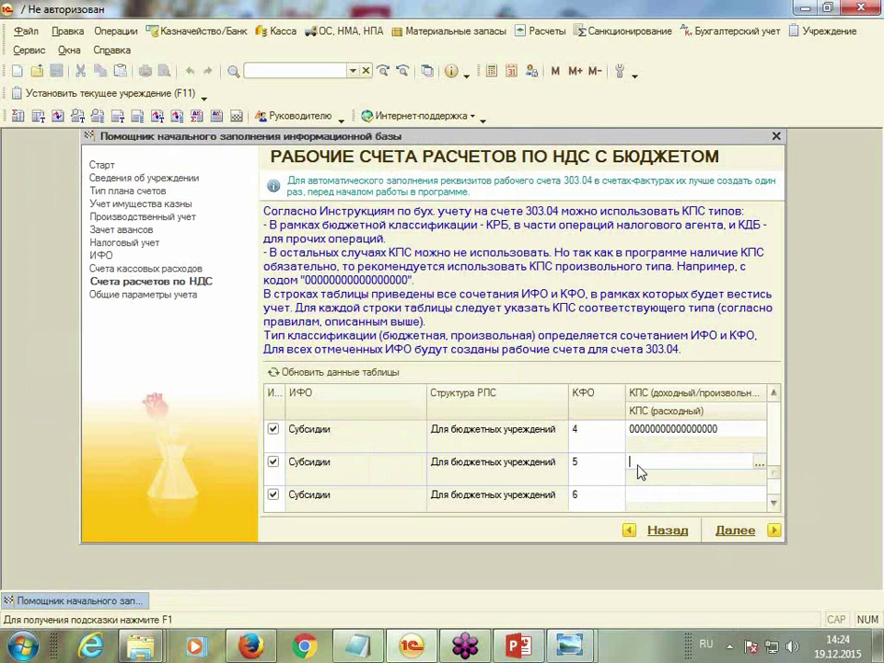
{"action": "left_click", "coordinate": [758, 464]}
{"action": "double_click", "coordinate": [266, 217]}
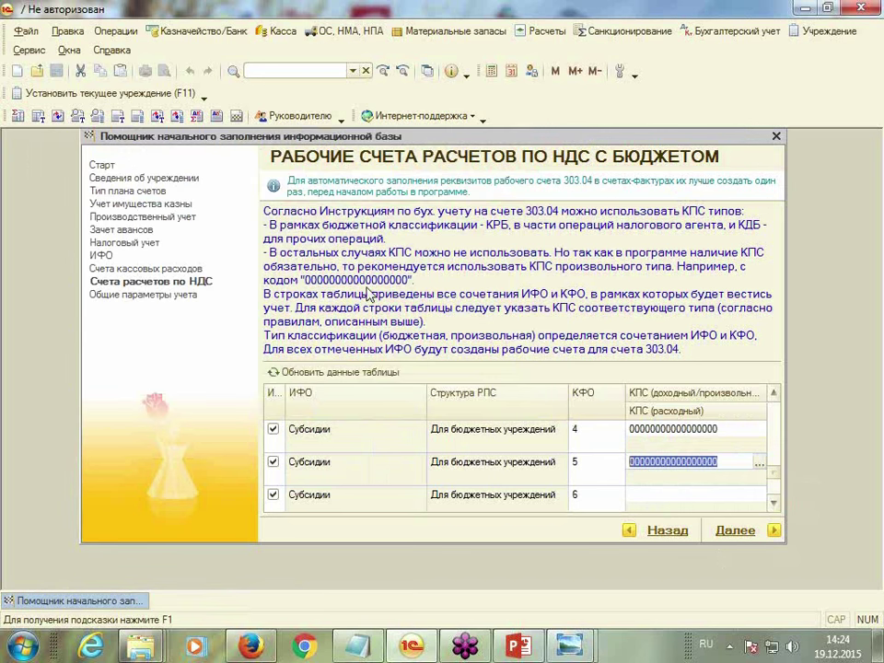
{"action": "left_click", "coordinate": [774, 503]}
{"action": "left_click", "coordinate": [647, 465]}
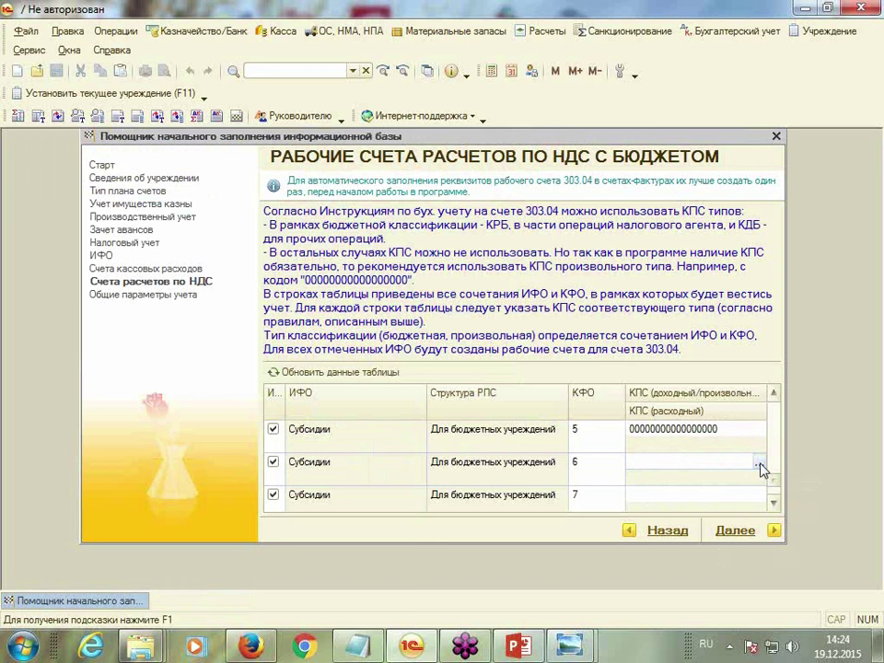
{"action": "left_click", "coordinate": [758, 465]}
{"action": "double_click", "coordinate": [217, 212]}
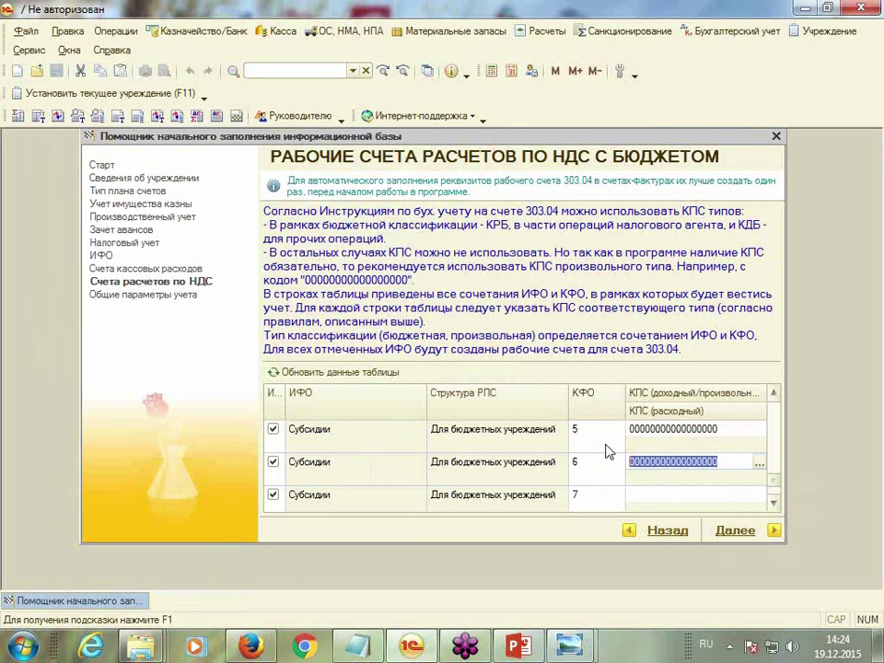
{"action": "left_click", "coordinate": [774, 505]}
{"action": "left_click", "coordinate": [657, 465]}
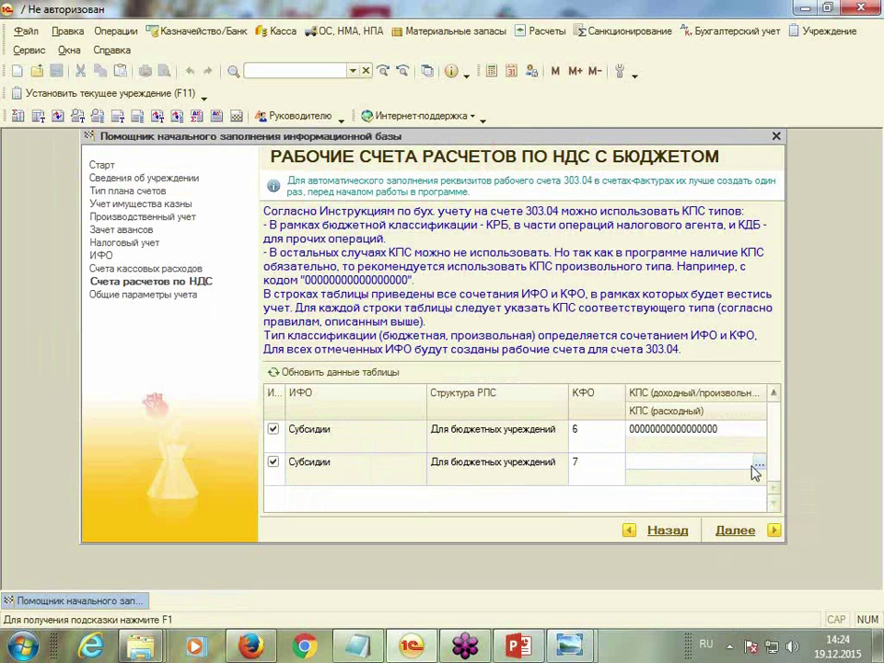
{"action": "left_click", "coordinate": [758, 465]}
{"action": "double_click", "coordinate": [189, 214]}
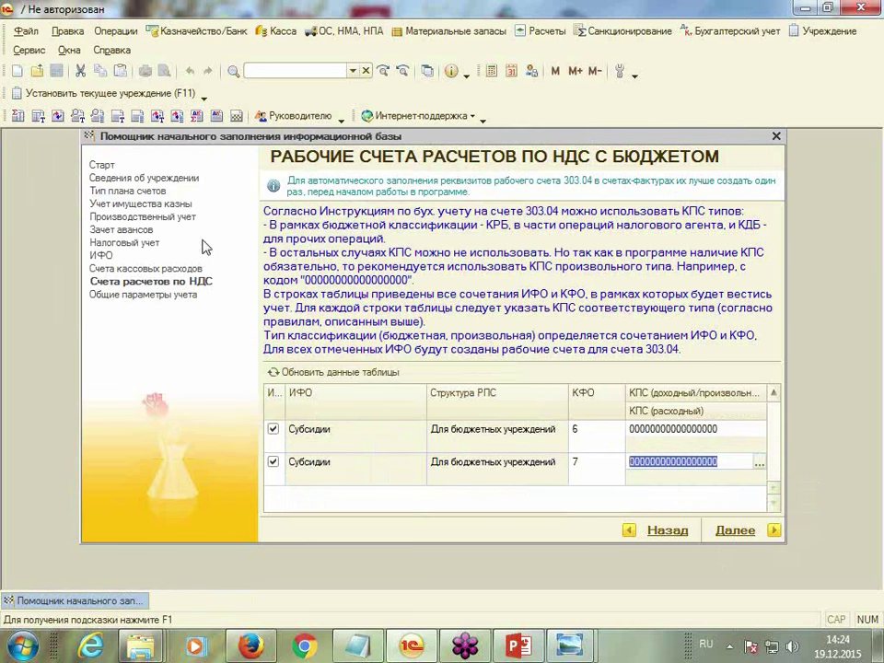
{"action": "left_click", "coordinate": [777, 534]}
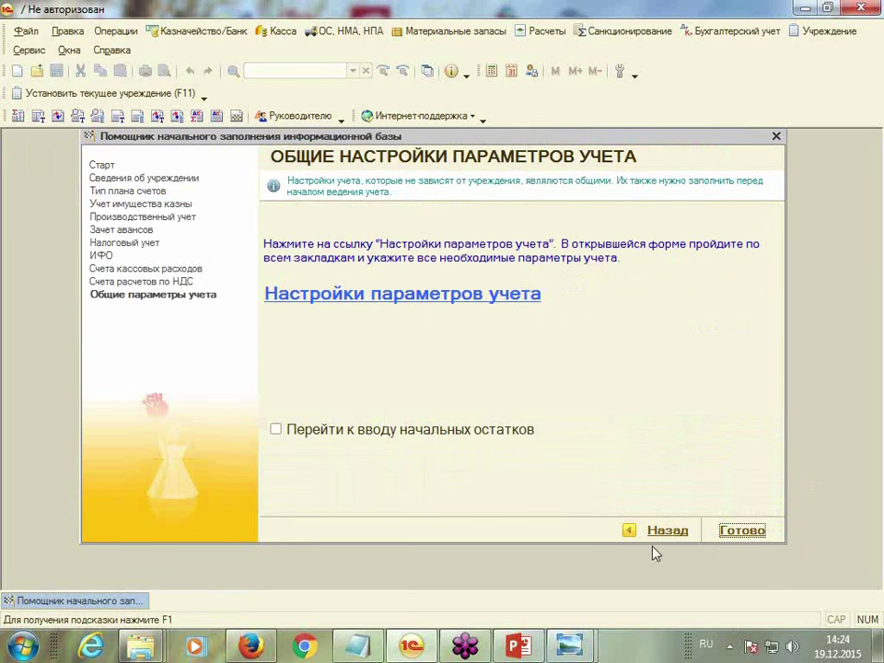
{"action": "left_click", "coordinate": [737, 534]}
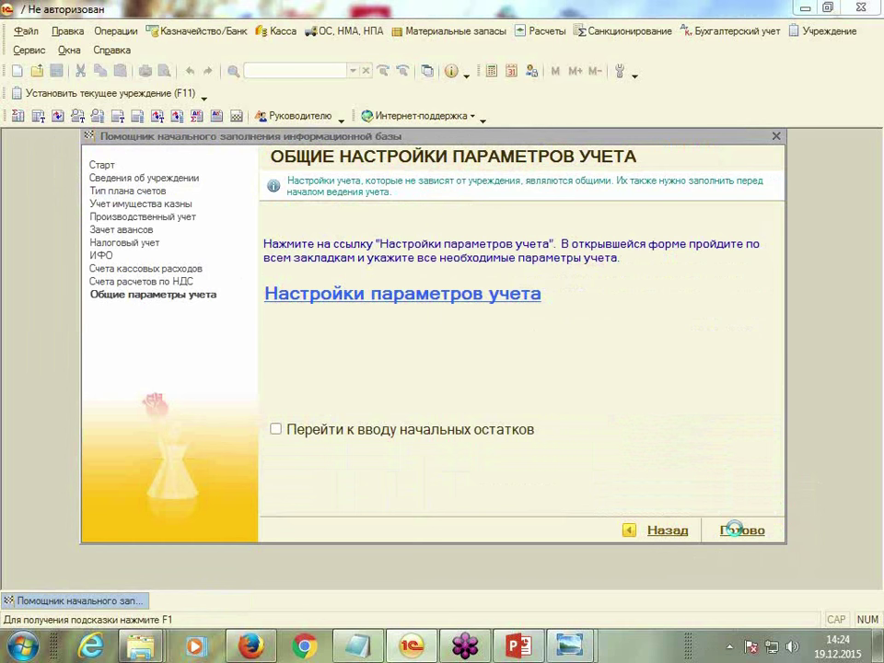
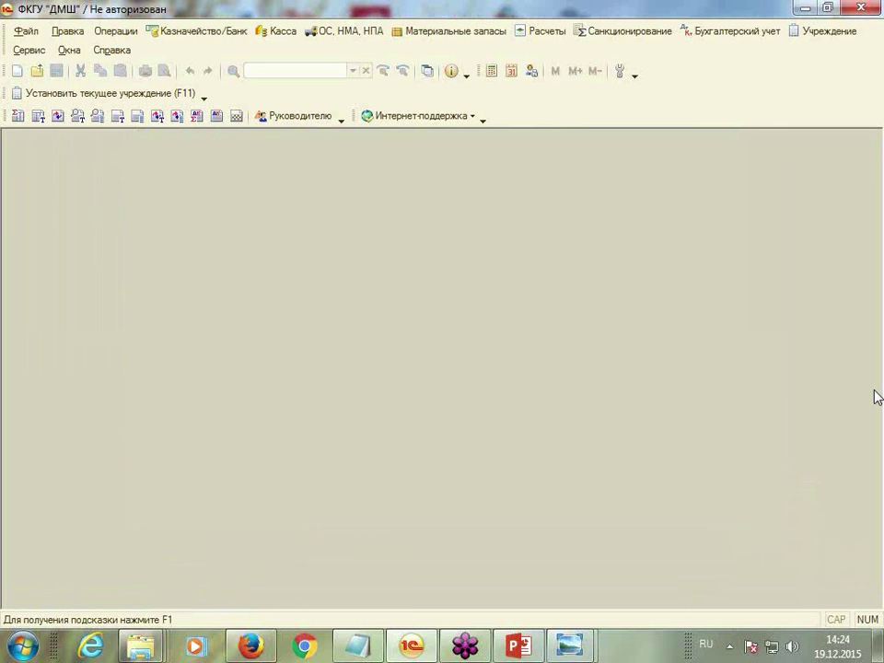
Choose ФКГУ "ДМШ" as the institution in the start-up assistant, then close it
{"action": "left_click", "coordinate": [716, 34]}
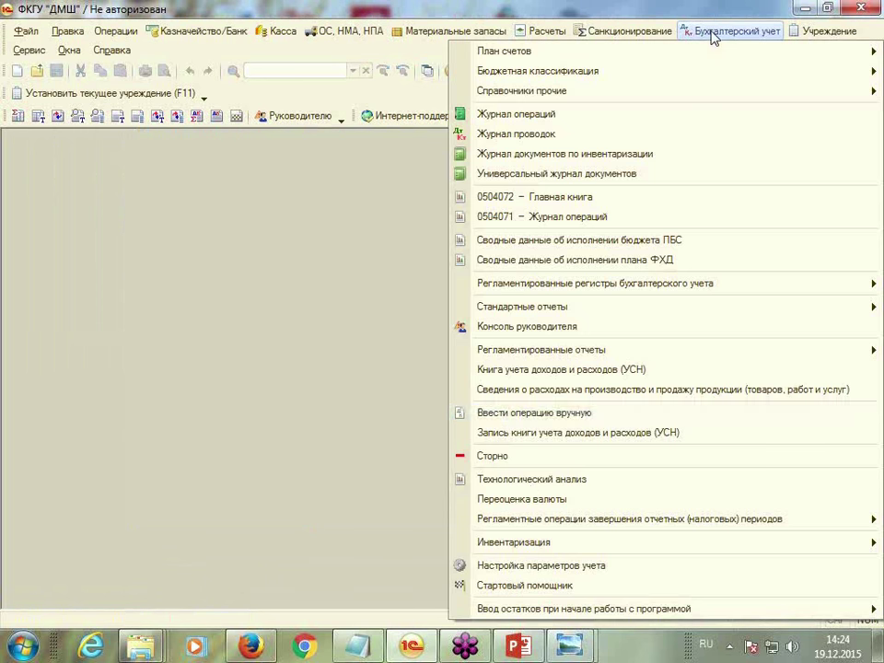
{"action": "left_click", "coordinate": [505, 589]}
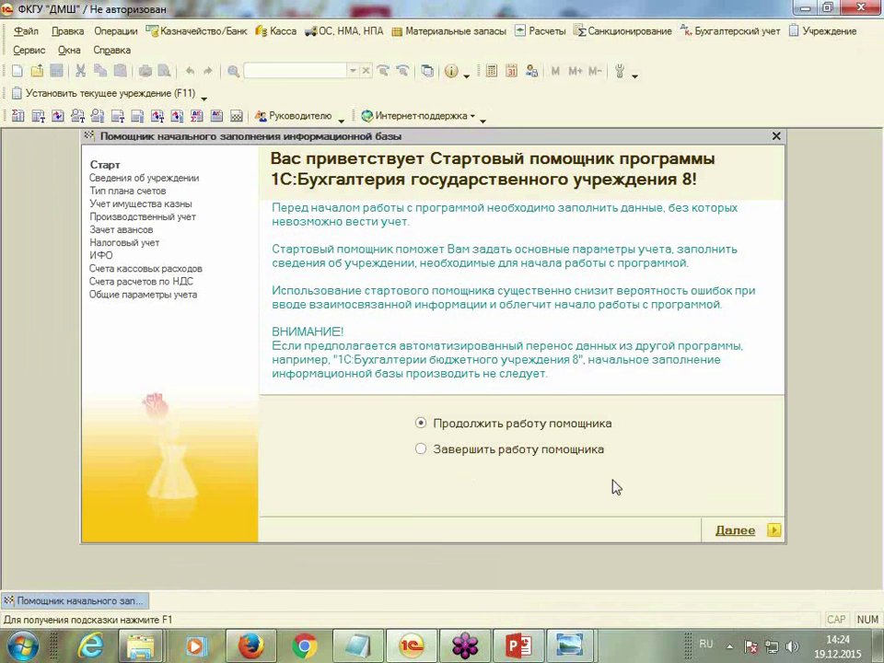
{"action": "left_click", "coordinate": [773, 532]}
{"action": "left_click", "coordinate": [277, 217]}
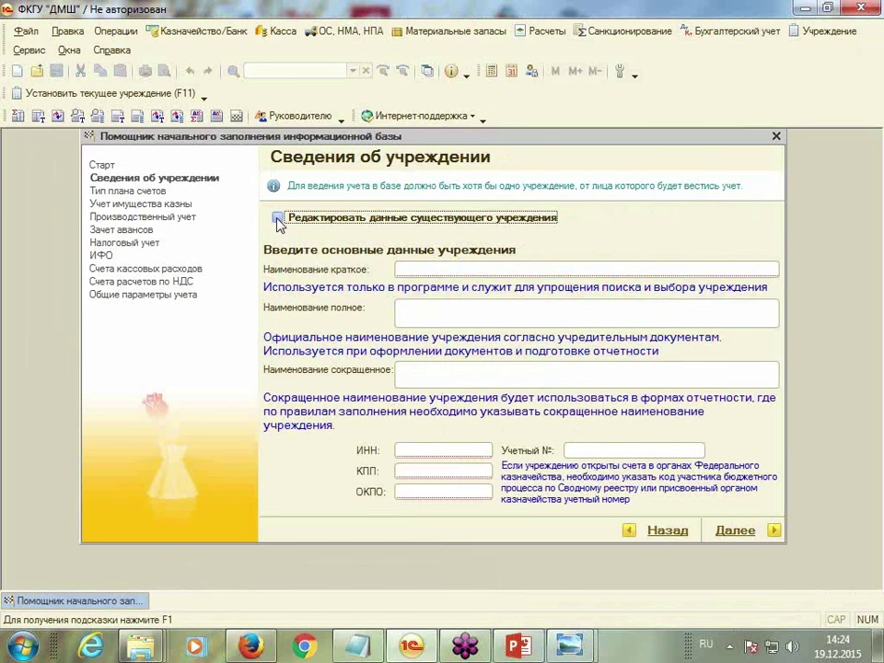
{"action": "left_click", "coordinate": [685, 287]}
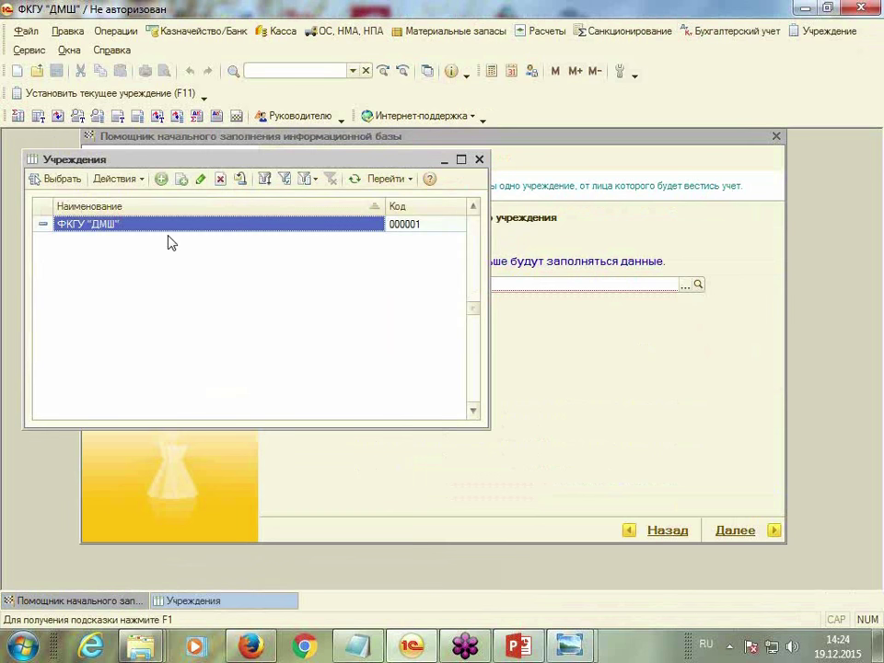
{"action": "double_click", "coordinate": [169, 223]}
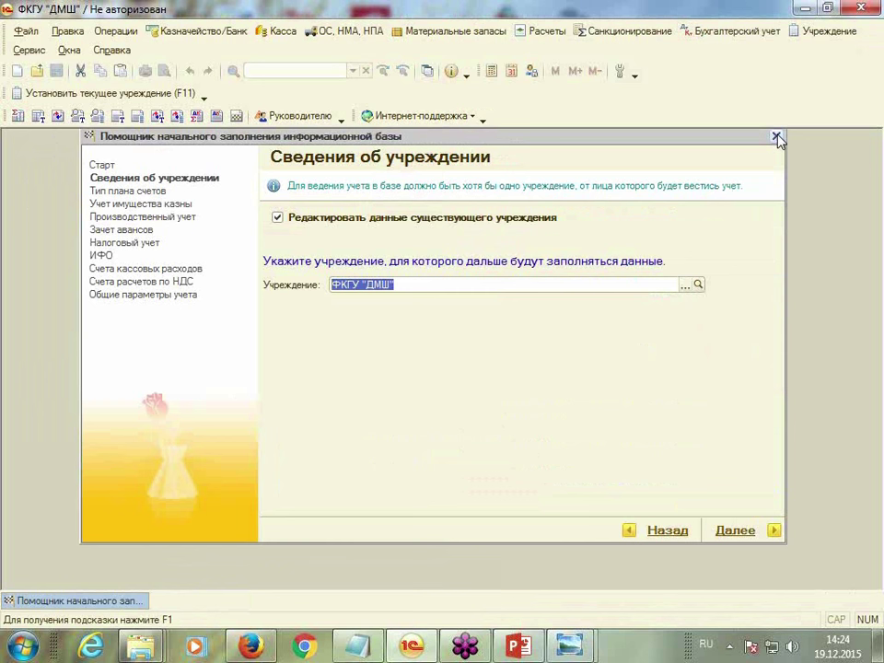
{"action": "left_click", "coordinate": [776, 138]}
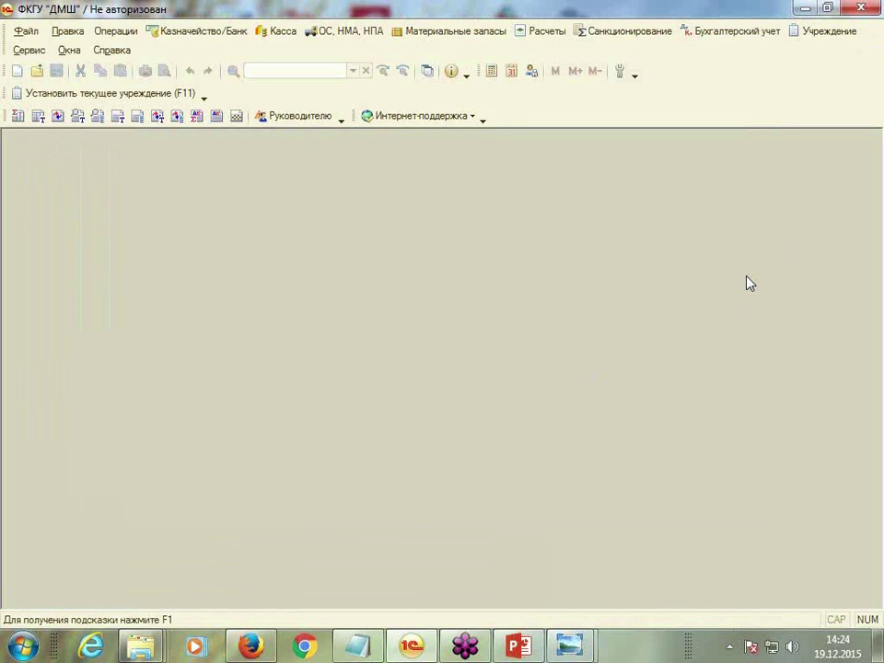
In Параметры, stop using the computer's current date and enter a working date 0101
{"action": "left_click", "coordinate": [22, 52]}
{"action": "scroll", "coordinate": [136, 442], "scroll_direction": "down", "scroll_amount": 2}
{"action": "scroll", "coordinate": [137, 442], "scroll_direction": "down", "scroll_amount": 2}
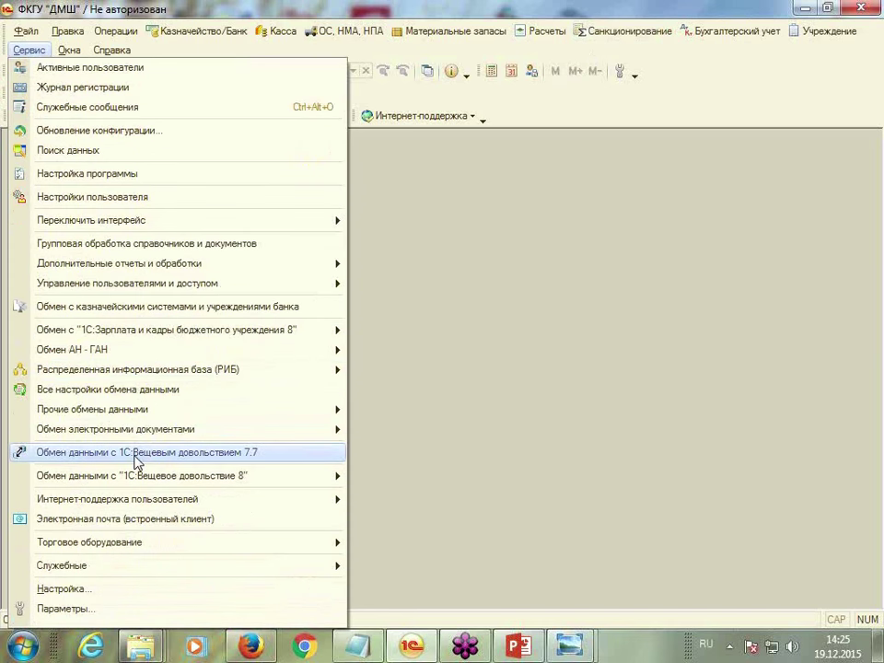
{"action": "left_click", "coordinate": [92, 615]}
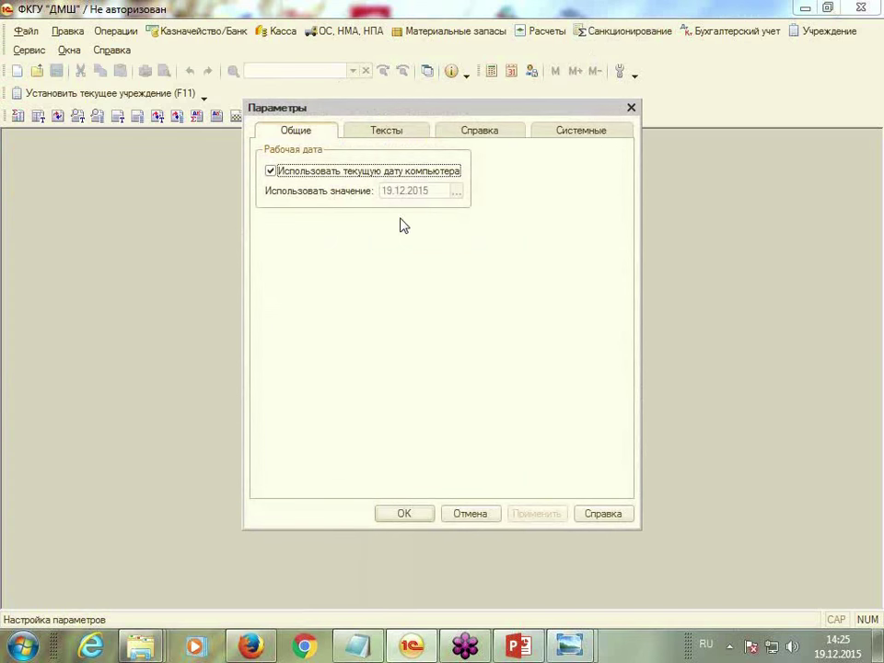
{"action": "left_click", "coordinate": [271, 172]}
{"action": "left_click", "coordinate": [391, 192]}
{"action": "type", "text": "0101"}
{"action": "key", "text": "Return"}
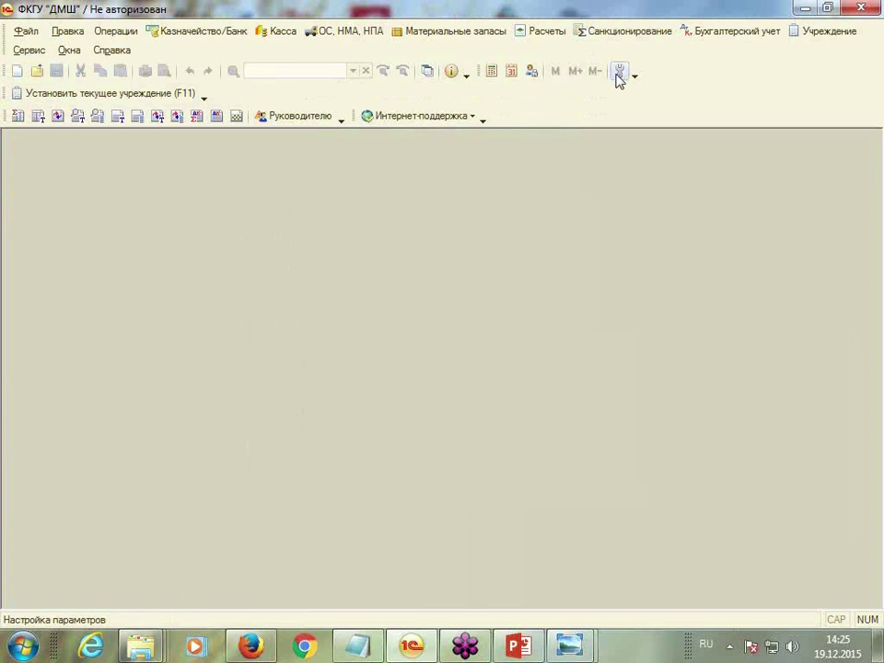
Correct the working date to 31.12.14 and confirm the parameters
{"action": "left_click", "coordinate": [621, 74]}
{"action": "left_click", "coordinate": [420, 190]}
{"action": "type", "text": "31.1"}
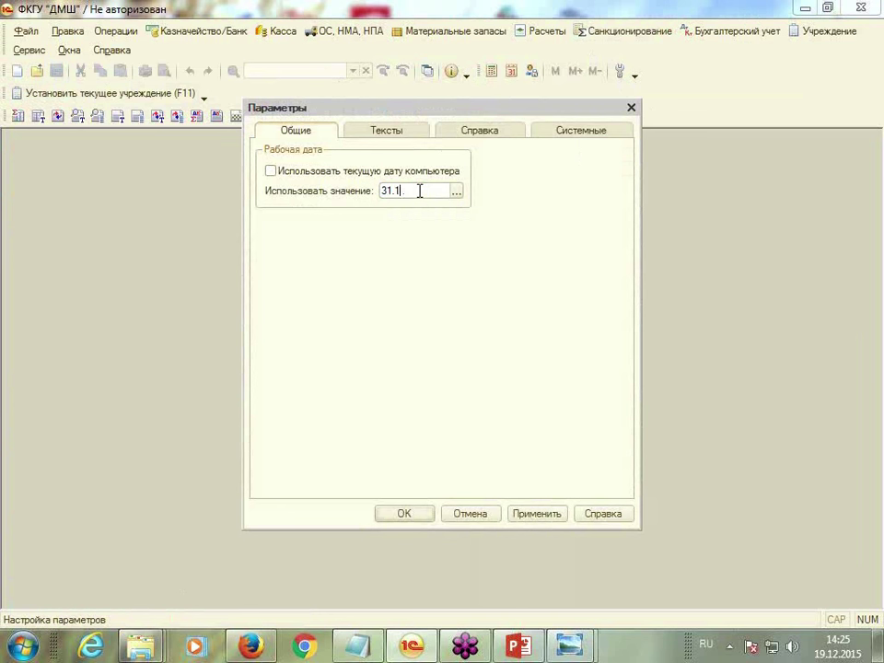
{"action": "type", "text": "2.14"}
{"action": "left_click", "coordinate": [414, 516]}
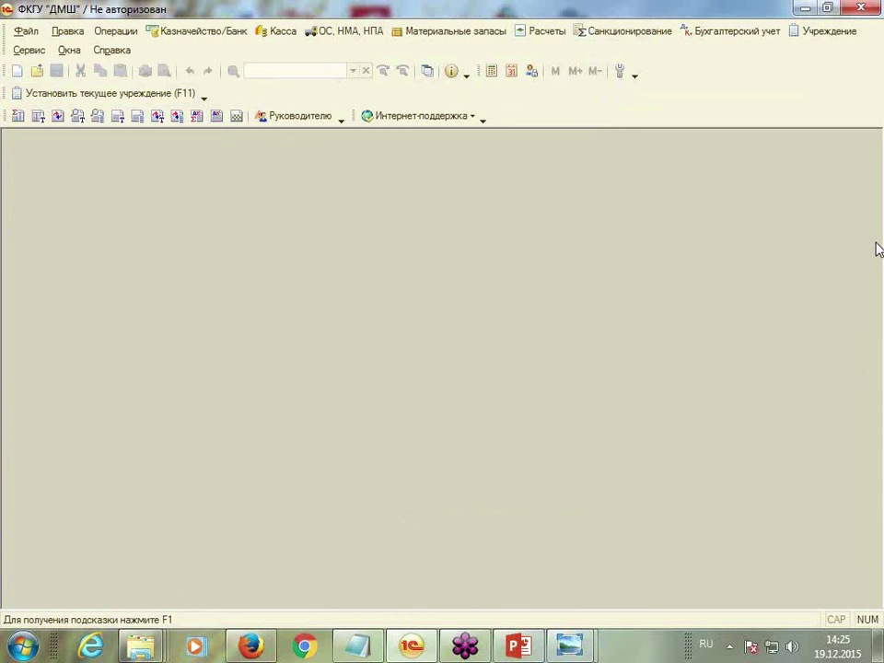
Open the ФКГУ "ДМШ" record from the Учреждения list
{"action": "left_click", "coordinate": [828, 34]}
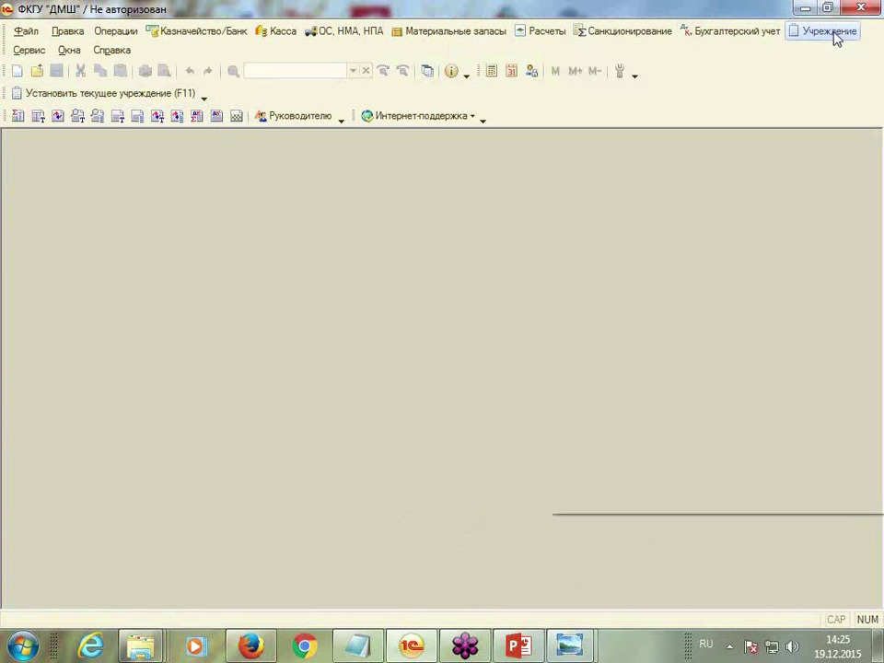
{"action": "left_click", "coordinate": [844, 53]}
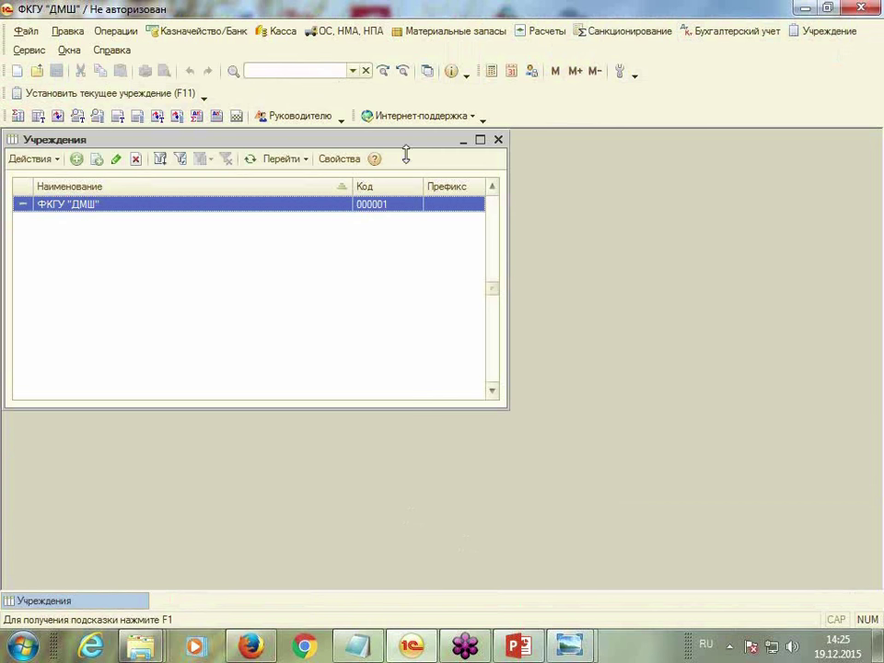
{"action": "left_click_drag", "start_coordinate": [400, 143], "coordinate": [564, 140]}
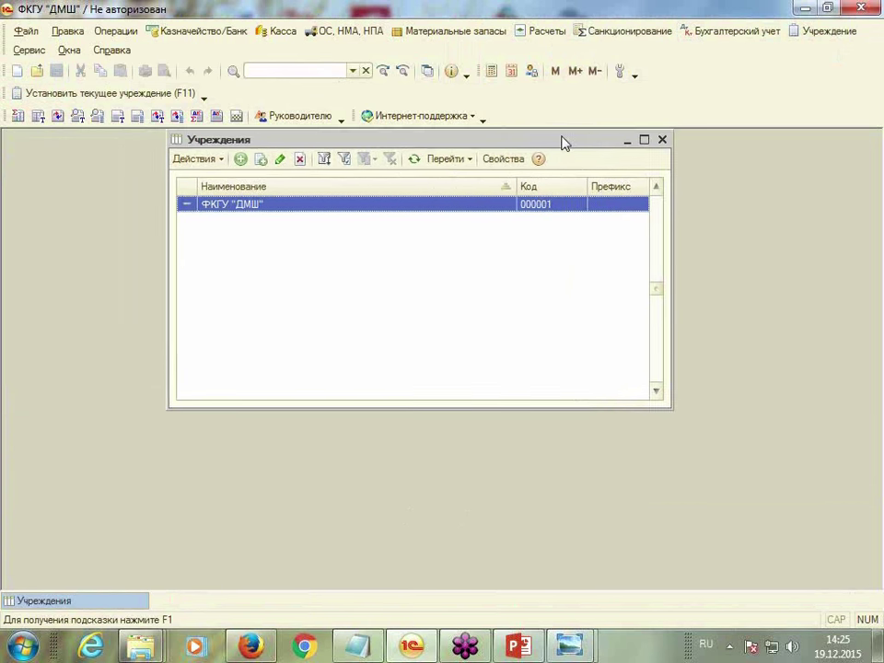
{"action": "double_click", "coordinate": [238, 208]}
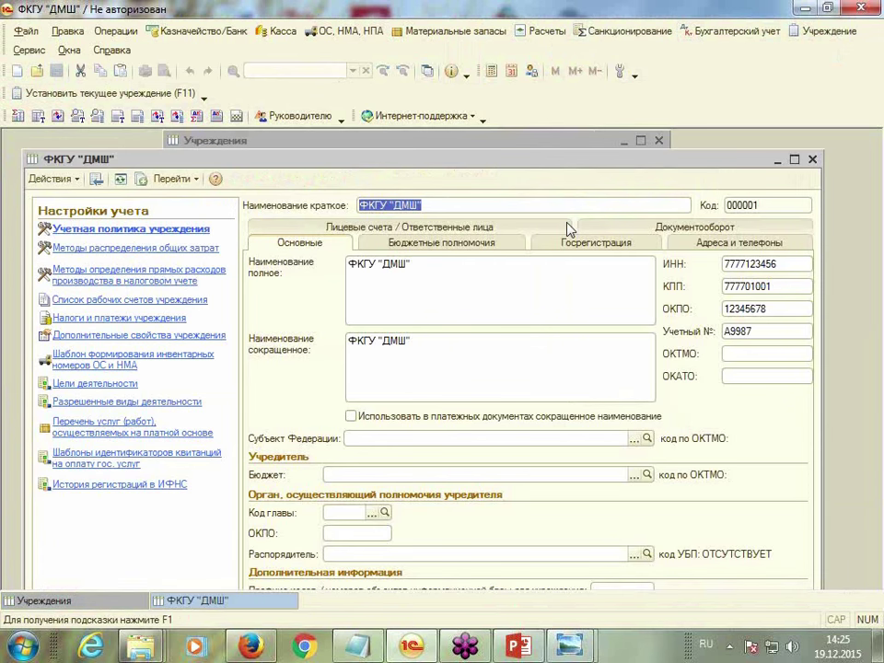
{"action": "left_click_drag", "start_coordinate": [566, 148], "coordinate": [563, 144]}
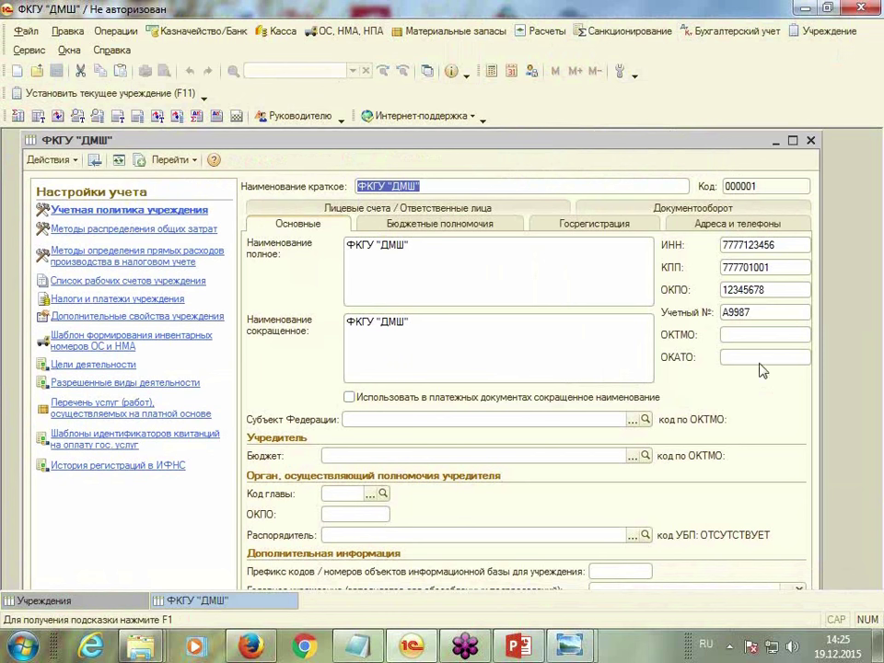
Enter ОКТМО 453950000, set subject г. Москва and budget Федеральный бюджет
{"action": "left_click", "coordinate": [739, 335]}
{"action": "type", "text": "45395"}
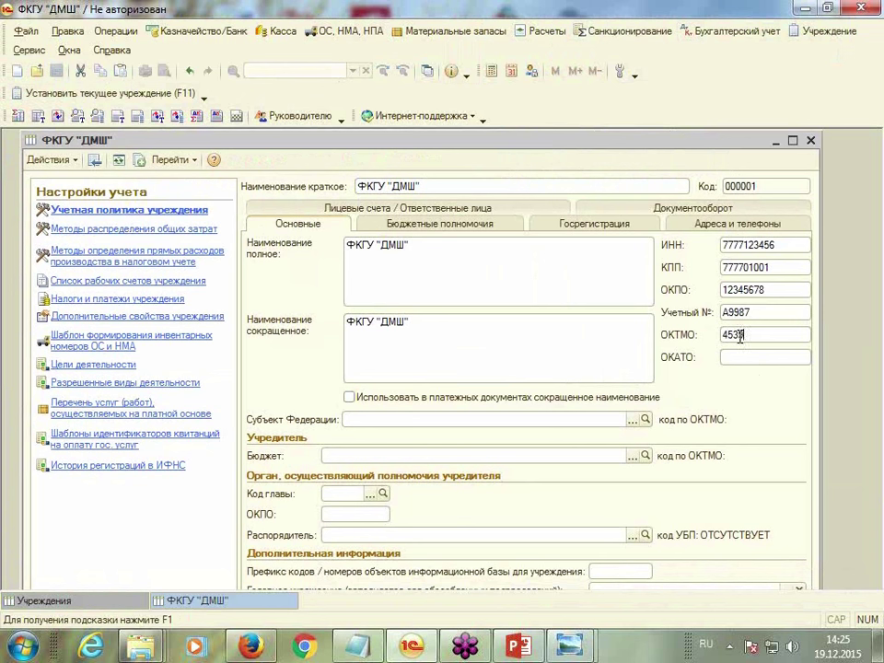
{"action": "type", "text": "0000"}
{"action": "left_click", "coordinate": [633, 419]}
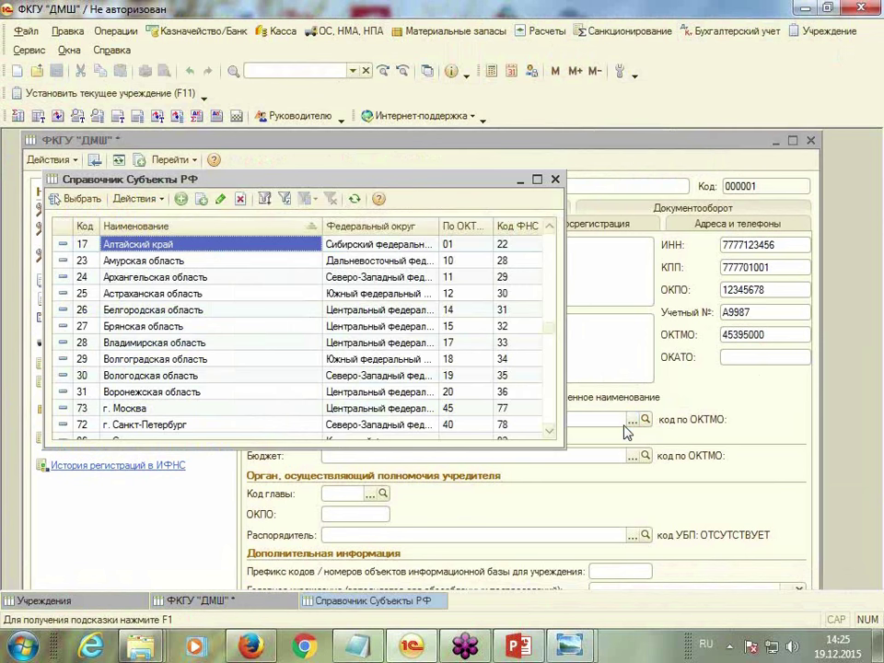
{"action": "left_click", "coordinate": [145, 410]}
{"action": "double_click", "coordinate": [146, 410]}
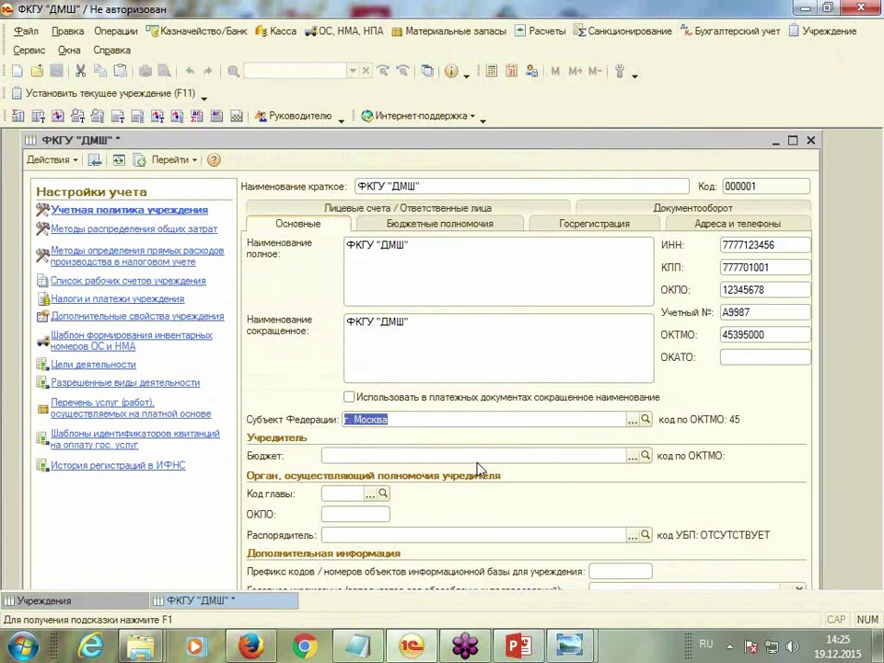
{"action": "left_click", "coordinate": [380, 454]}
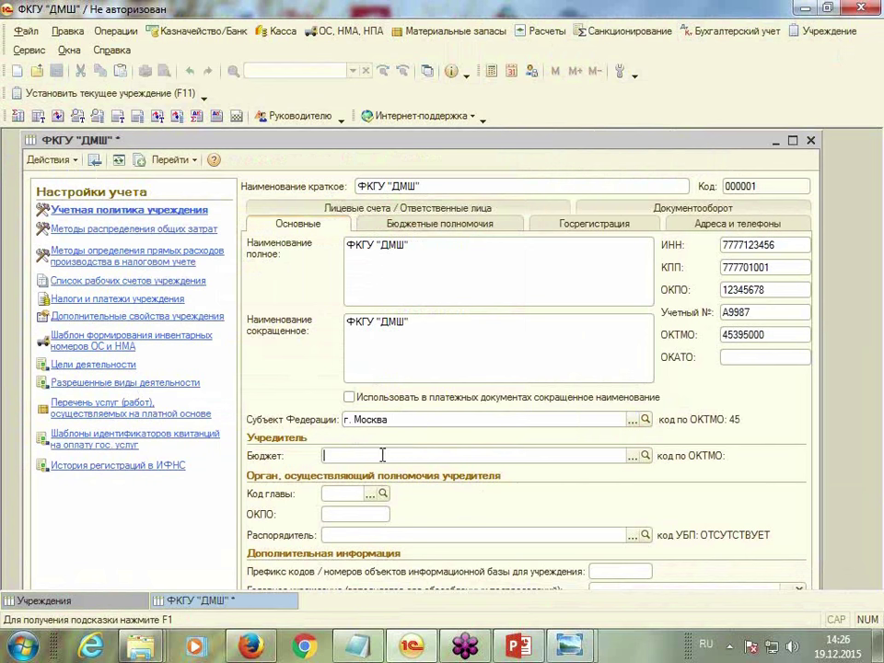
{"action": "left_click", "coordinate": [633, 455]}
{"action": "double_click", "coordinate": [193, 265]}
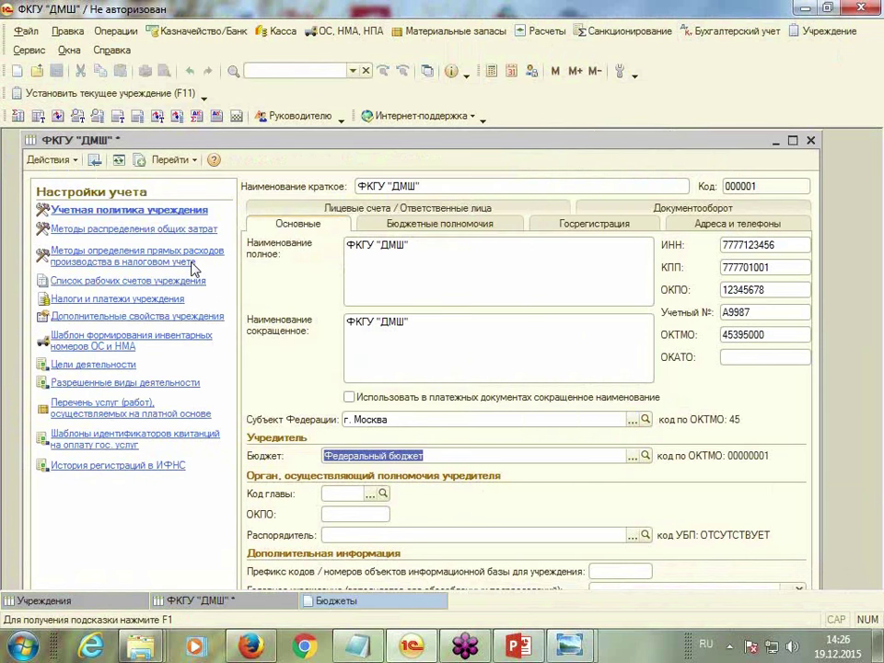
Enter Код главы 074 and maximize the institution card
{"action": "left_click", "coordinate": [344, 494]}
{"action": "type", "text": "074"}
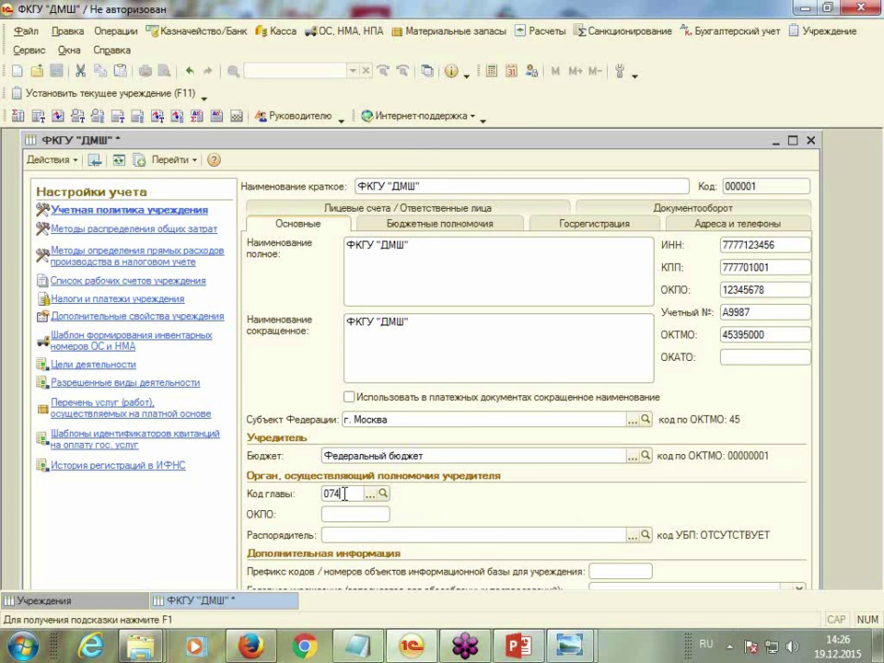
{"action": "key", "text": "Tab"}
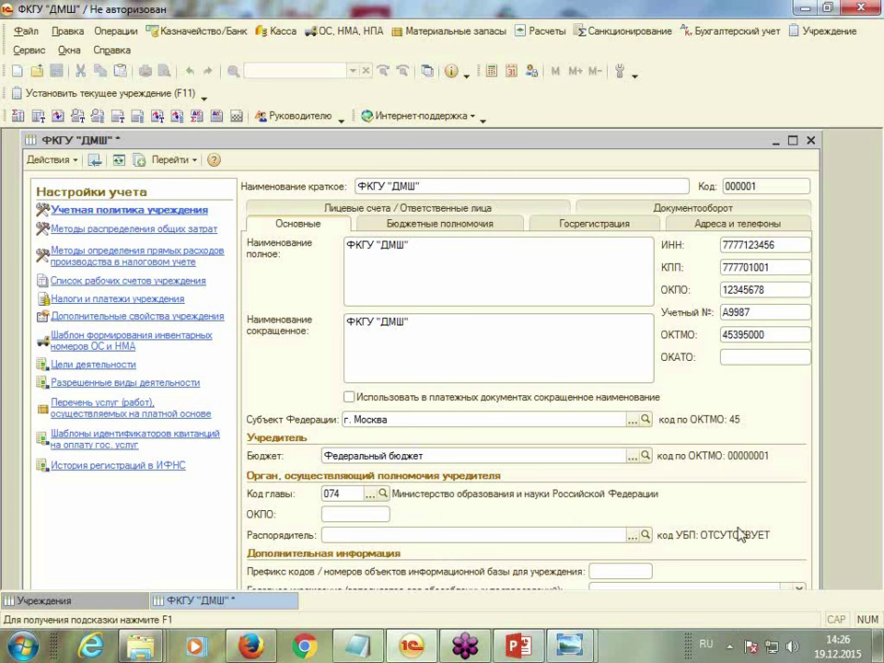
{"action": "left_click", "coordinate": [792, 140]}
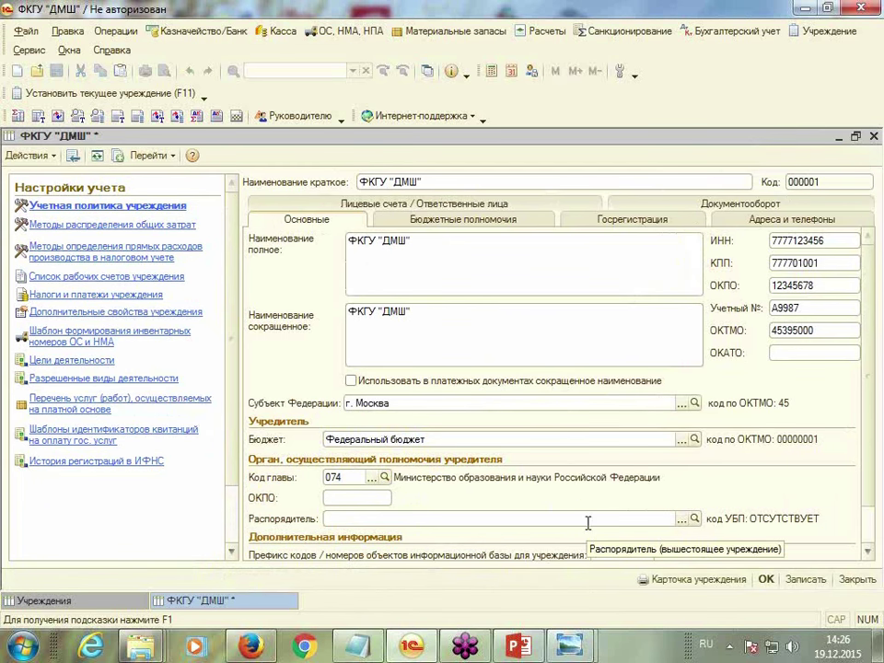
{"action": "scroll", "coordinate": [863, 375], "scroll_direction": "down", "scroll_amount": 3}
{"action": "scroll", "coordinate": [863, 372], "scroll_direction": "up", "scroll_amount": 3}
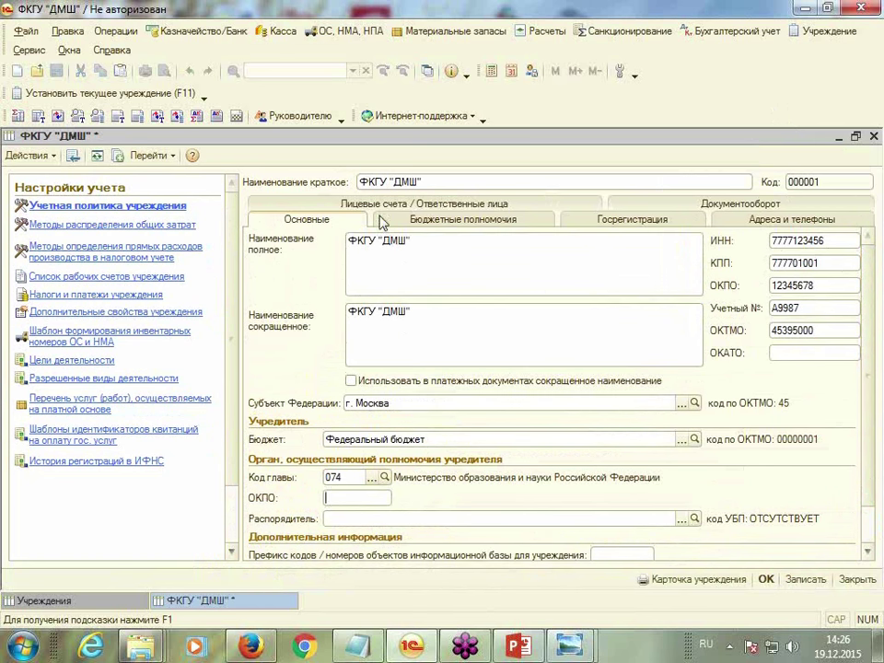
Tick the budget funds recipient and other funds recipient authorities, then view Госрегистрация
{"action": "left_click", "coordinate": [504, 222]}
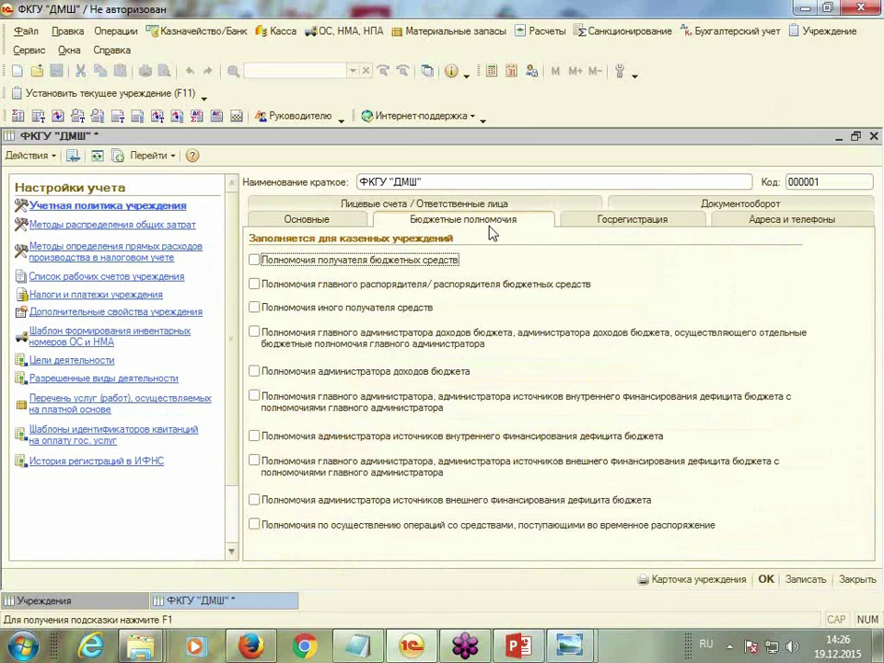
{"action": "left_click", "coordinate": [255, 261]}
{"action": "left_click", "coordinate": [254, 307]}
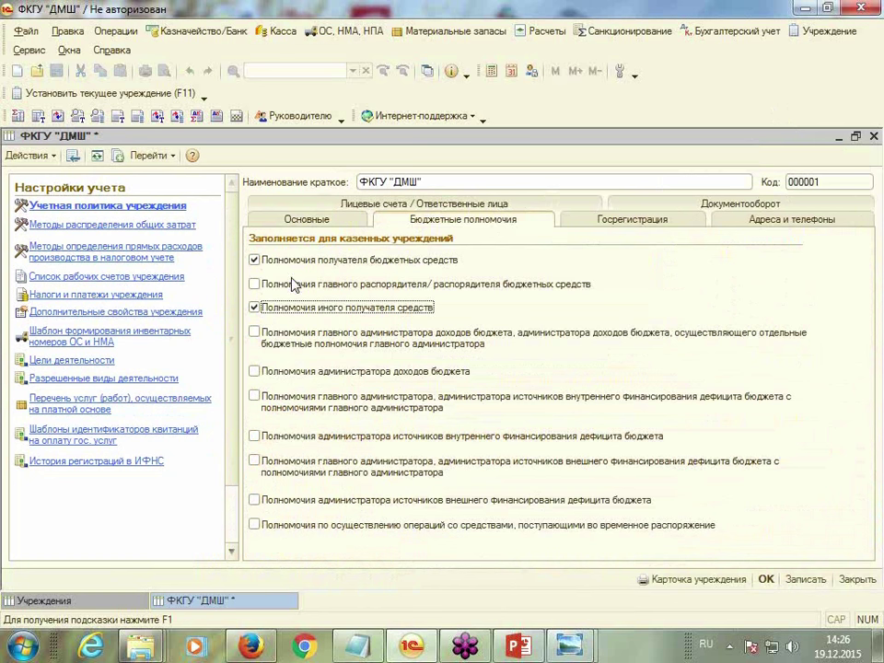
{"action": "left_click", "coordinate": [612, 221]}
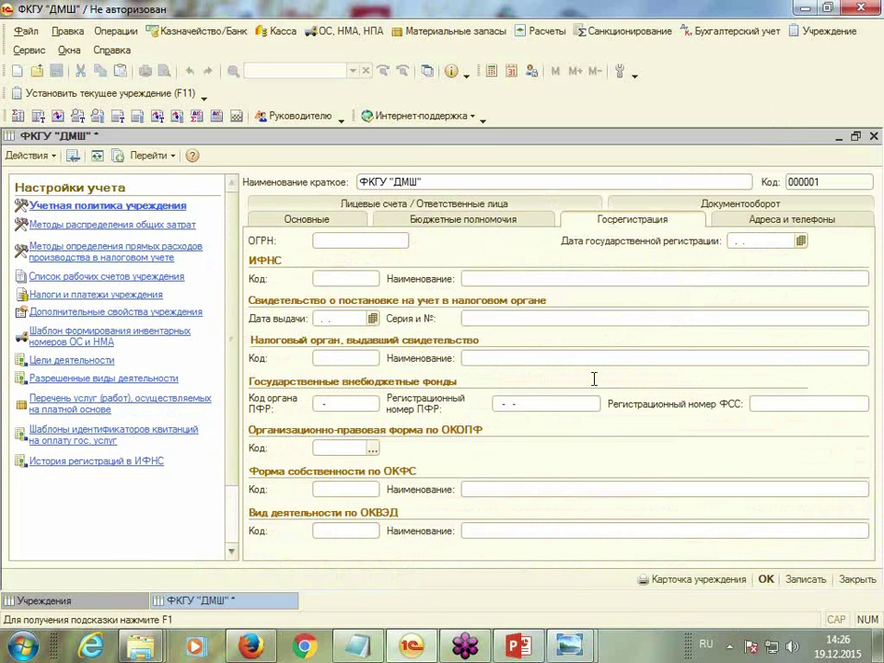
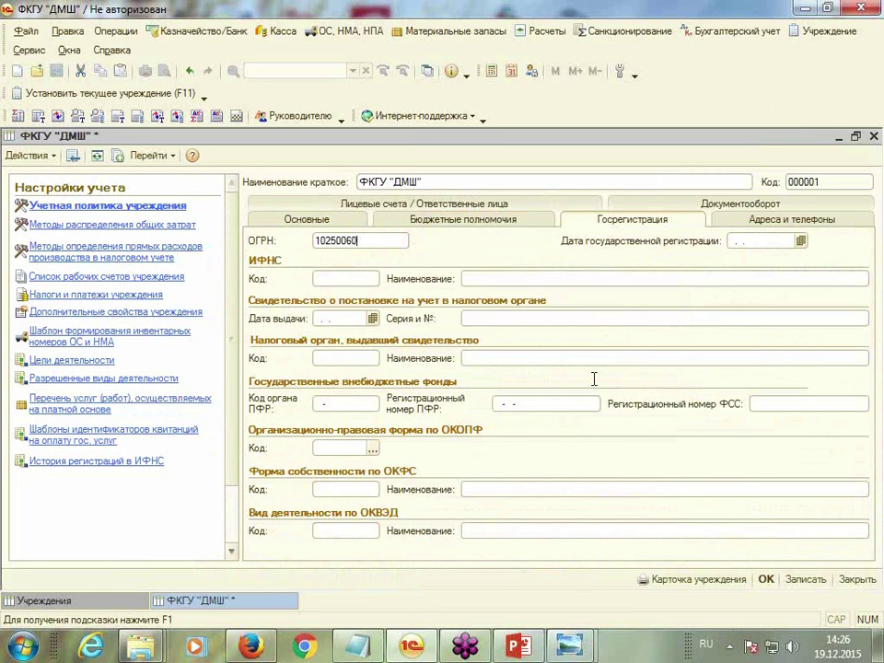
Enter the ОГРН, registration date 25.12.2010, tax office code 7777 and name ИФНС № 777
{"action": "key", "text": "Tab"}
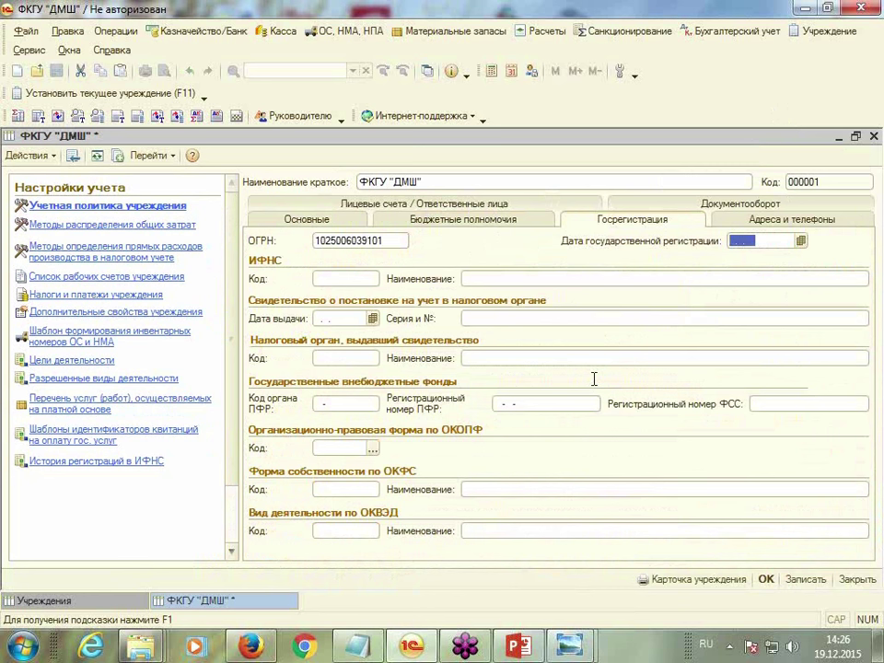
{"action": "type", "text": "25.12.2010"}
{"action": "key", "text": "Tab"}
{"action": "type", "text": "7777"}
{"action": "left_click", "coordinate": [527, 280]}
{"action": "type", "text": "ИФ"}
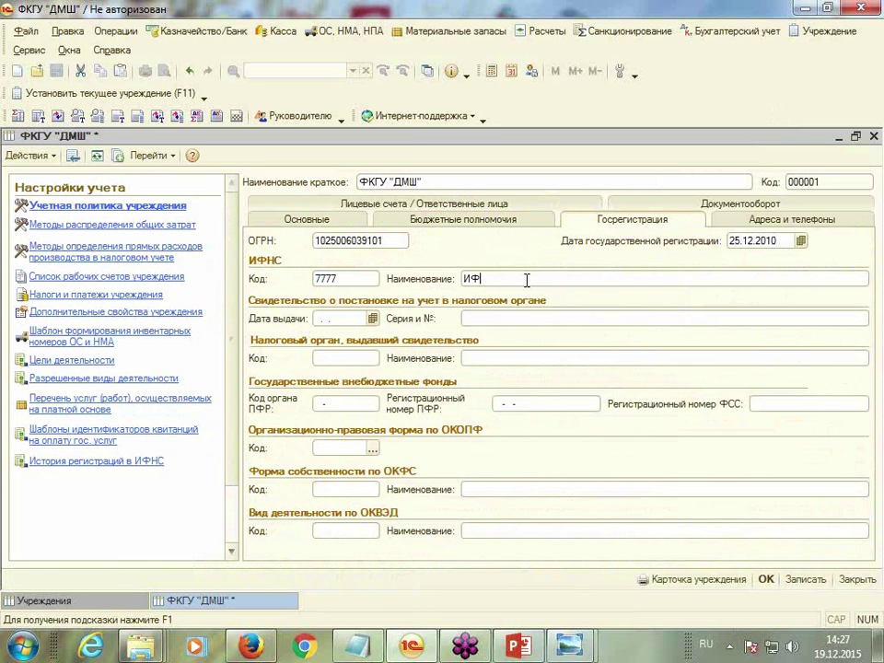
{"action": "type", "text": "НС № 777"}
Fill the certificate: date 25.12.2010, series and number, issuer code 7777 and copied tax office name
{"action": "left_click", "coordinate": [333, 316]}
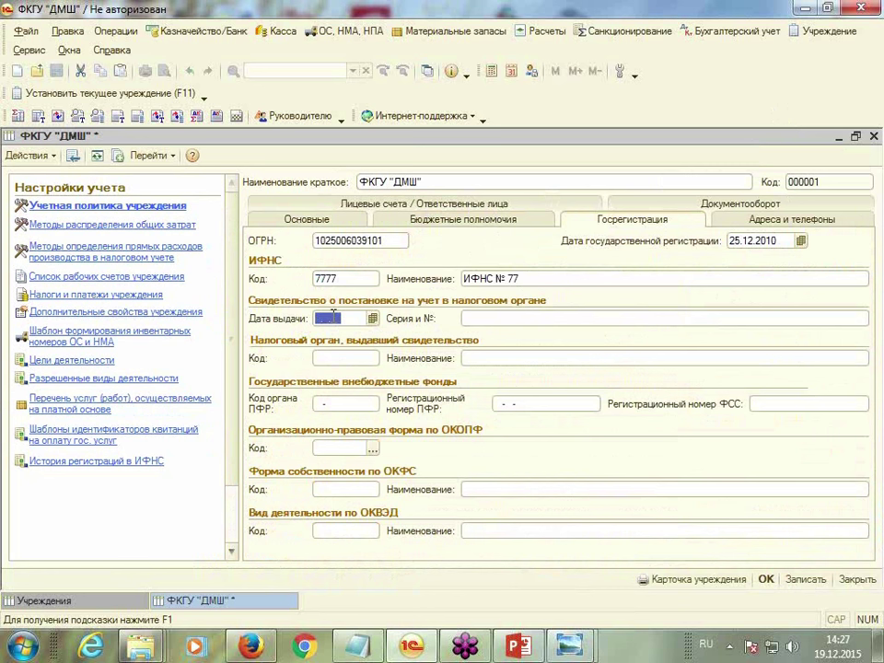
{"action": "type", "text": "25122010"}
{"action": "key", "text": "Return"}
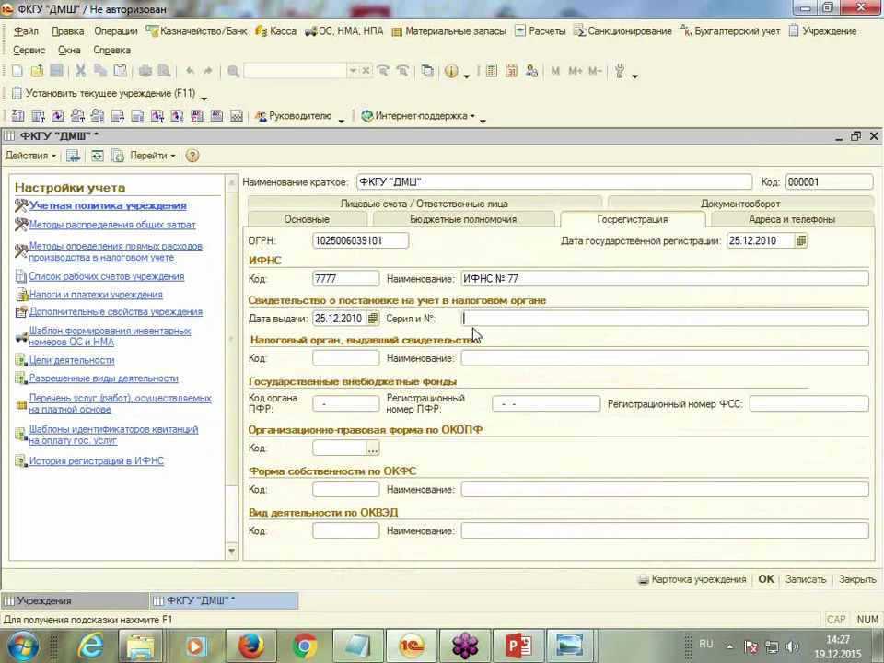
{"action": "type", "text": "77 011101990"}
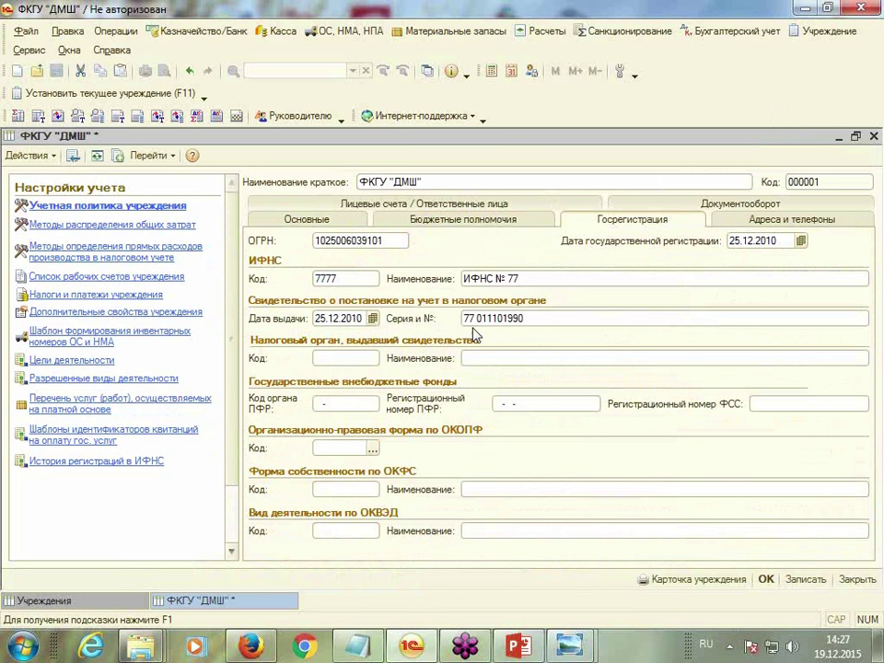
{"action": "left_click", "coordinate": [354, 360]}
{"action": "type", "text": "7777"}
{"action": "triple_click", "coordinate": [508, 278]}
{"action": "right_click", "coordinate": [507, 280]}
{"action": "left_click", "coordinate": [554, 333]}
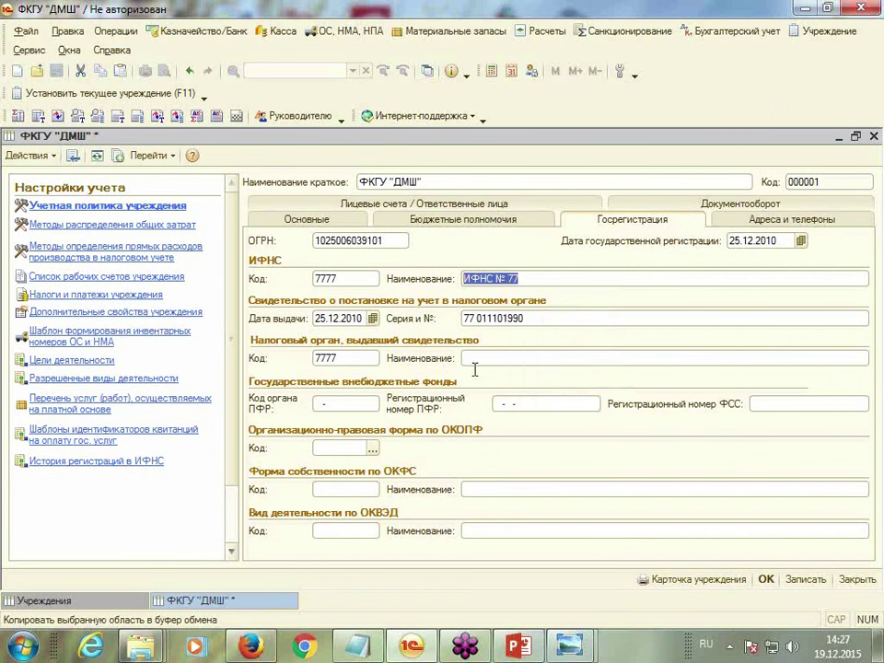
{"action": "left_click", "coordinate": [516, 359]}
{"action": "right_click", "coordinate": [473, 360]}
{"action": "left_click", "coordinate": [519, 430]}
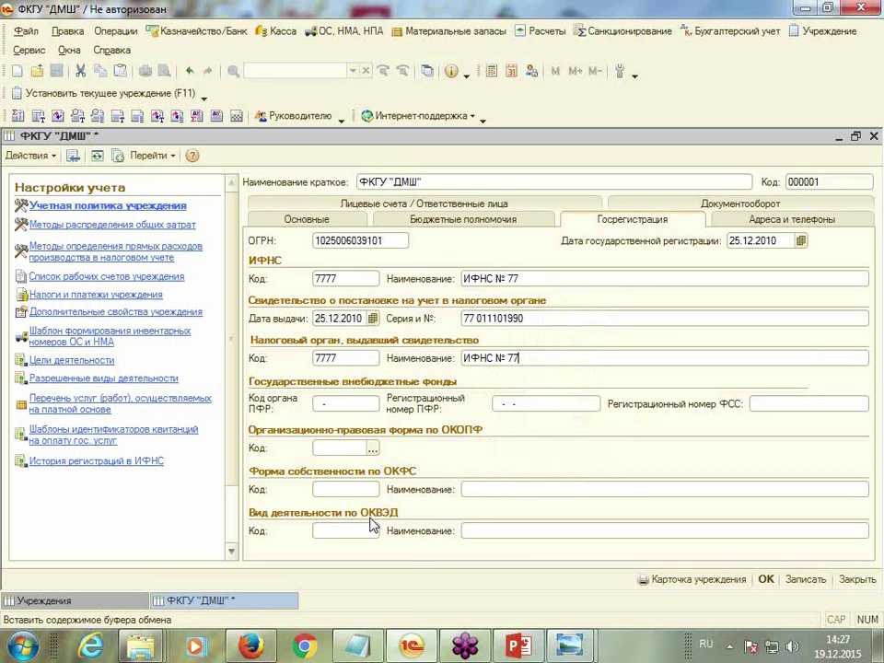
Enter ПФР body code 075-030, the ПФР registration number and the ФСС registration number
{"action": "left_click", "coordinate": [337, 403]}
{"action": "type", "text": "075-030"}
{"action": "left_click", "coordinate": [527, 402]}
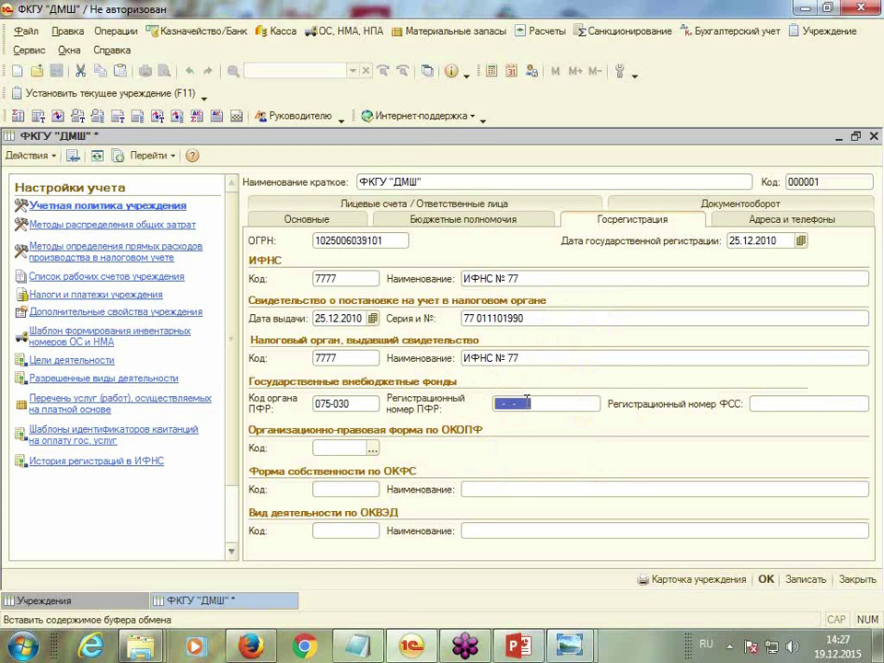
{"action": "key", "text": "Tab"}
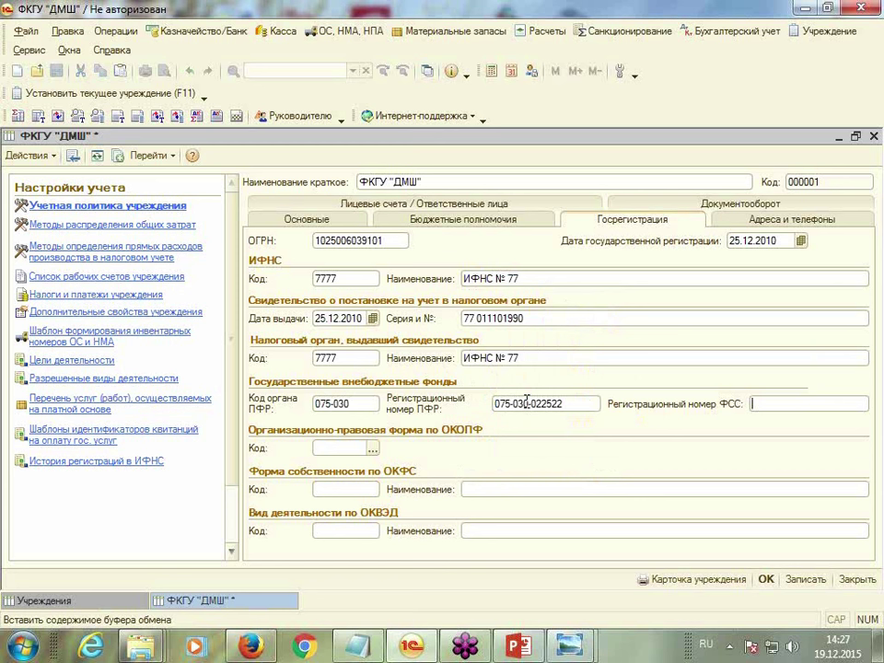
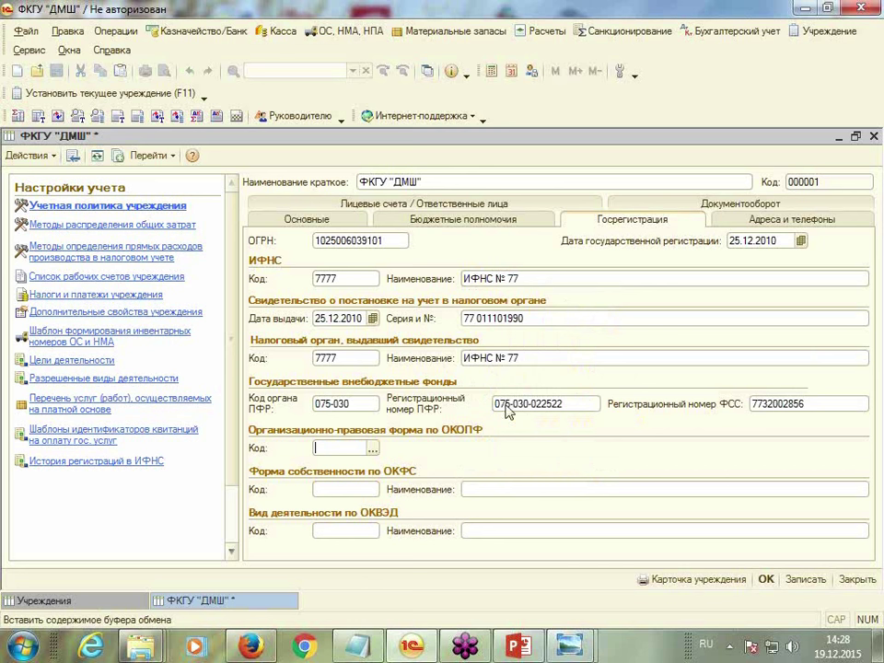
Add ОКОПФ form 72 Бюджетные учреждения to the classifier and select it
{"action": "left_click", "coordinate": [372, 450]}
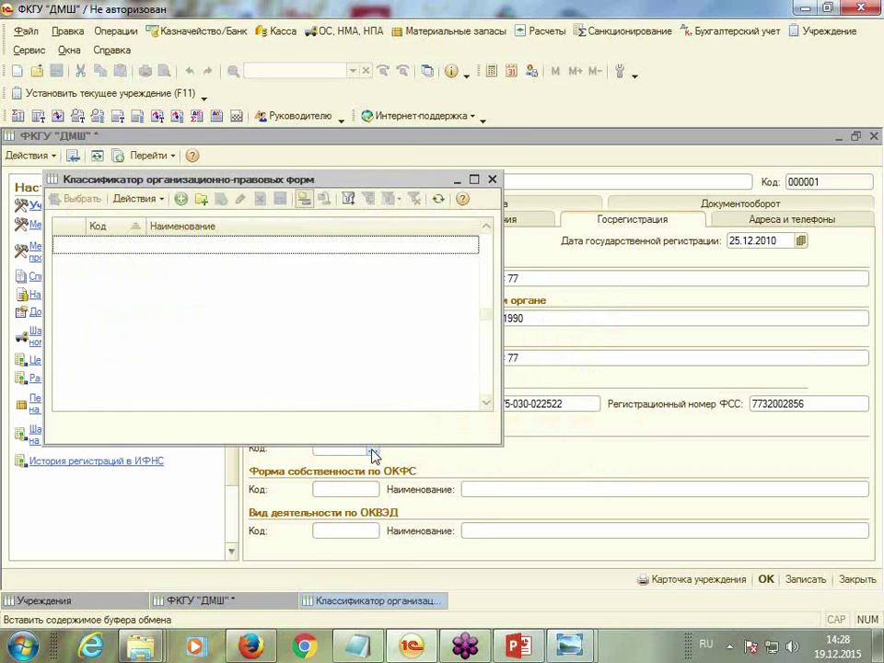
{"action": "left_click", "coordinate": [181, 199]}
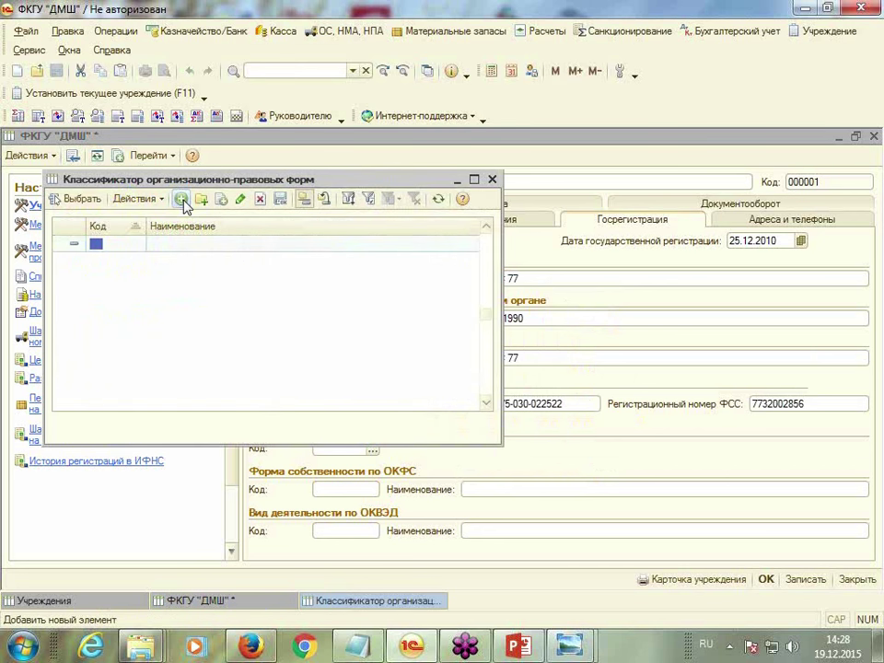
{"action": "type", "text": "72"}
{"action": "left_click", "coordinate": [205, 244]}
{"action": "type", "text": "Бюджетные Учреждения"}
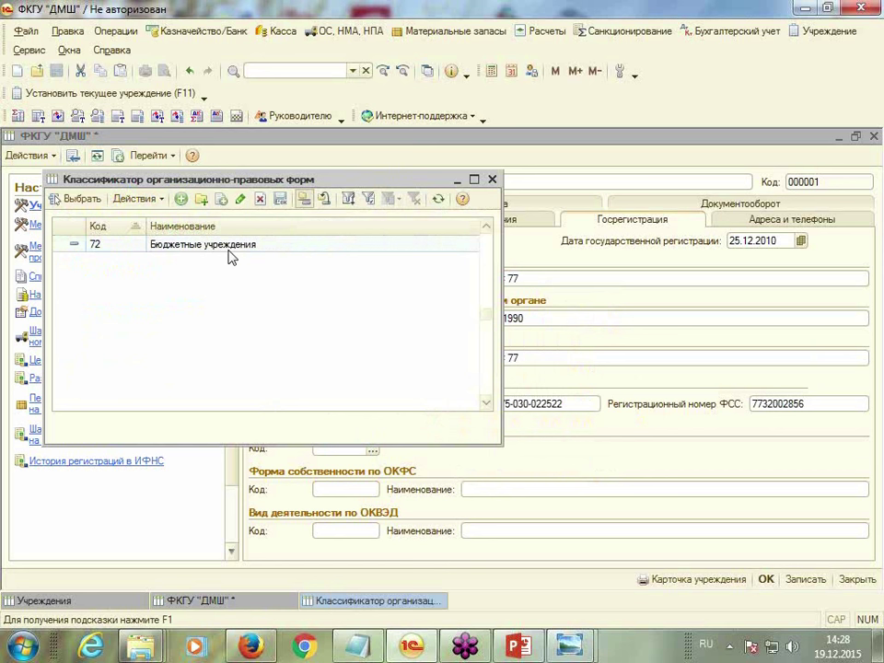
{"action": "double_click", "coordinate": [230, 257]}
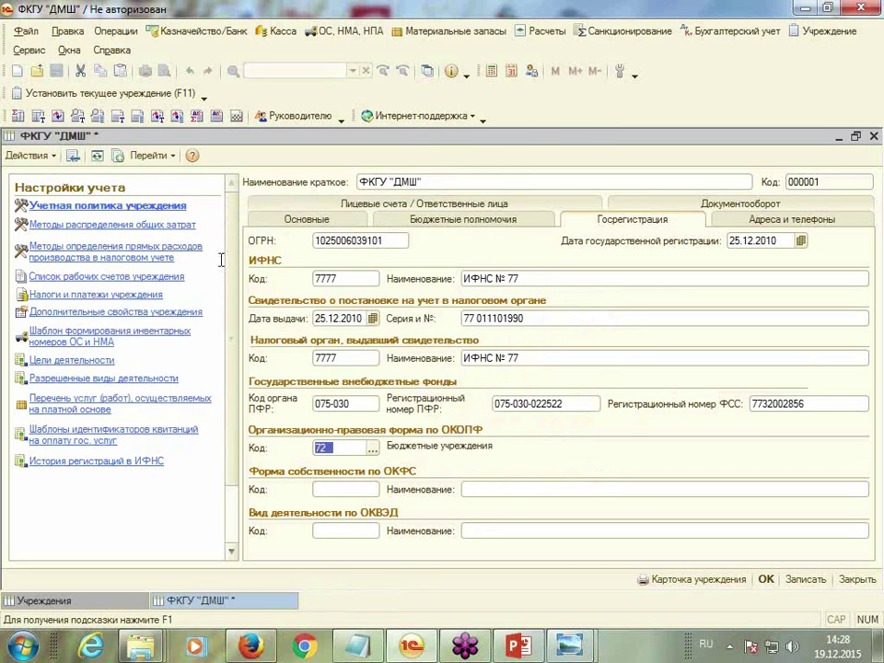
Enter ОКФС 12 Федеральная собственность and ОКВЭД 80.22.21 Образовательные услуги
{"action": "left_click", "coordinate": [349, 489]}
{"action": "type", "text": "12"}
{"action": "left_click", "coordinate": [471, 490]}
{"action": "type", "text": "Фед"}
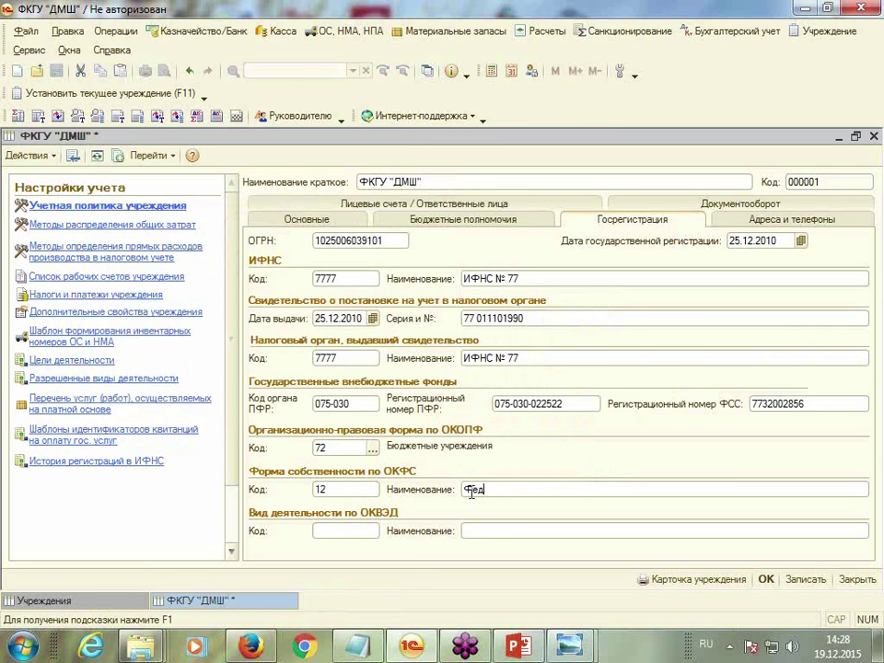
{"action": "type", "text": "еральная собственность"}
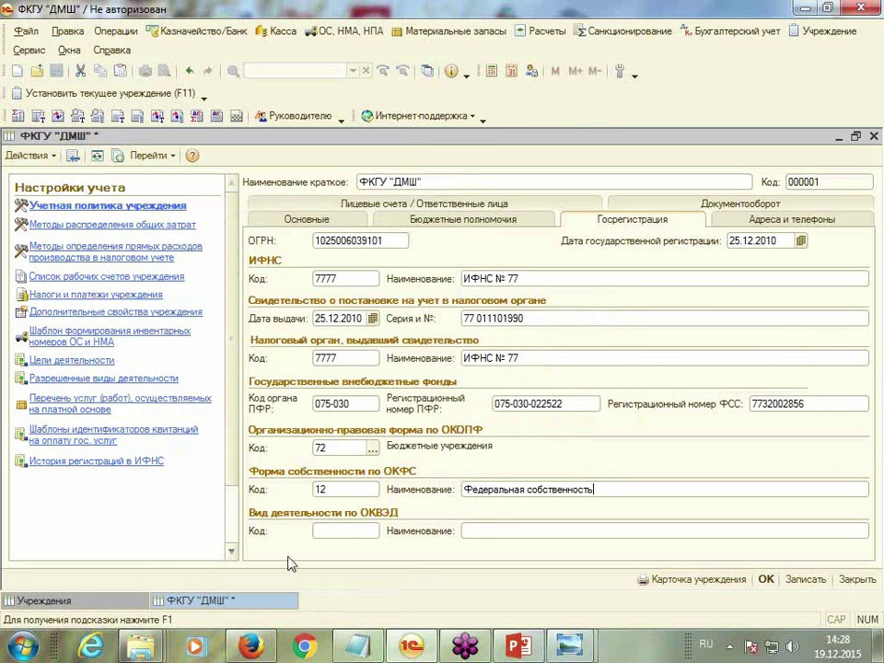
{"action": "left_click", "coordinate": [324, 532]}
{"action": "type", "text": "80.22.21"}
{"action": "left_click", "coordinate": [472, 530]}
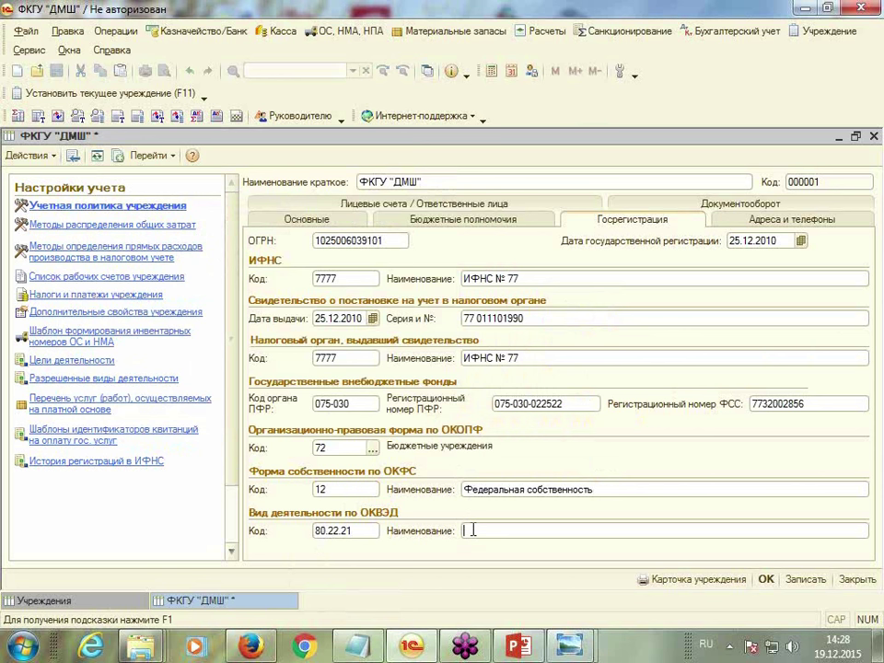
{"action": "type", "text": "Образователь"}
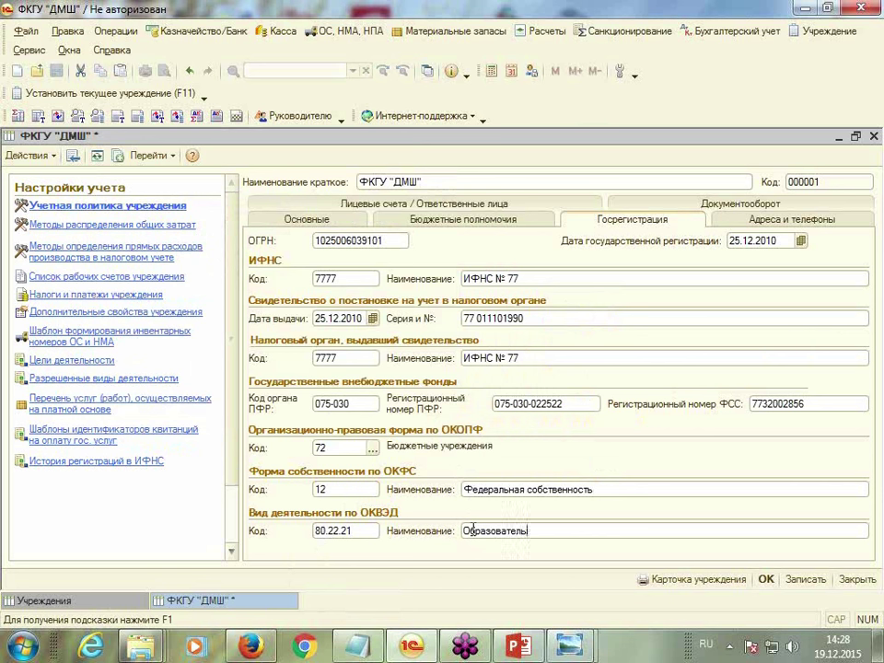
{"action": "type", "text": "ные услуги"}
{"action": "left_click", "coordinate": [779, 228]}
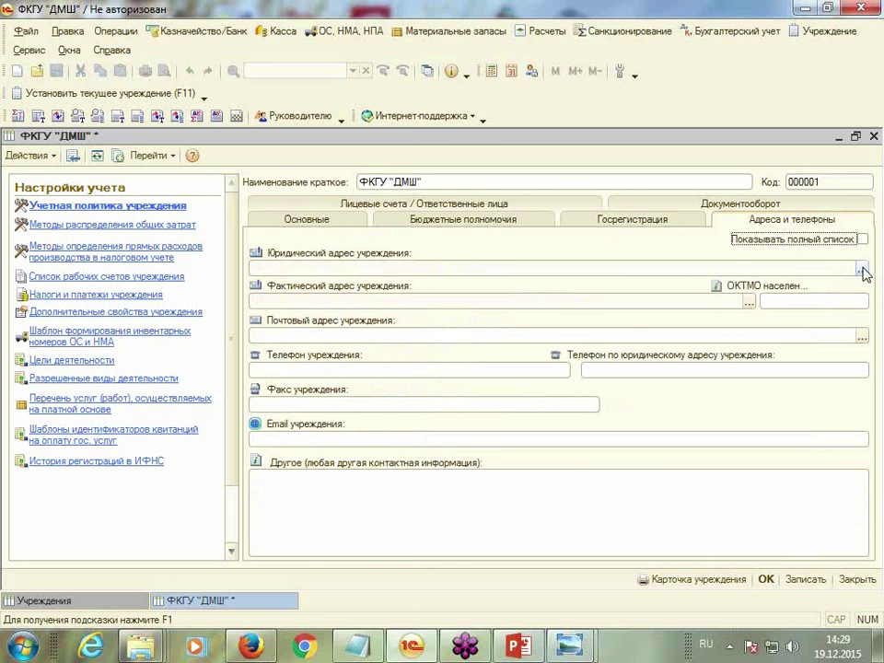
Enter the institution's Moscow legal address: postal index, region Москва г, street and house
{"action": "left_click", "coordinate": [862, 269]}
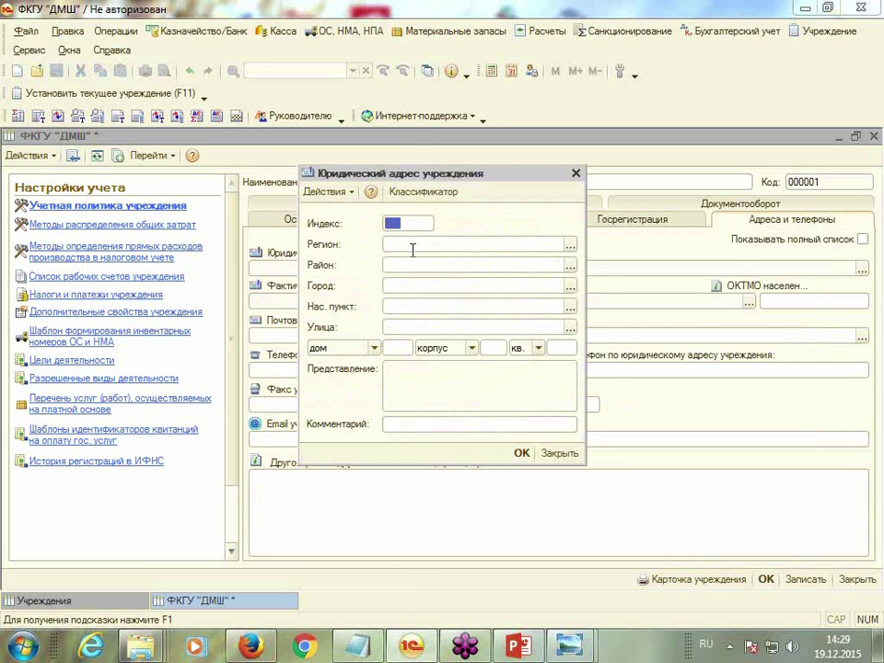
{"action": "key", "text": "Tab"}
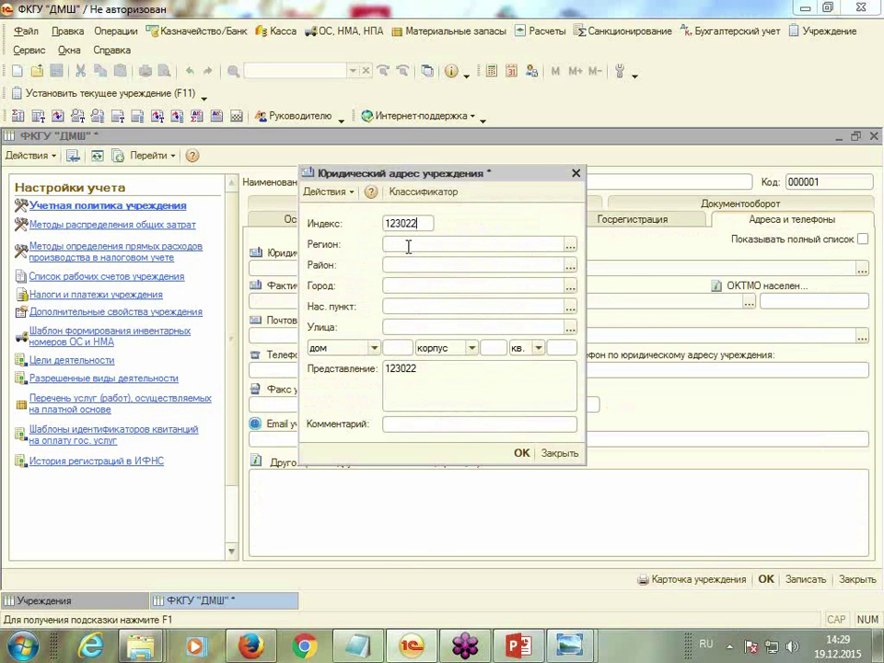
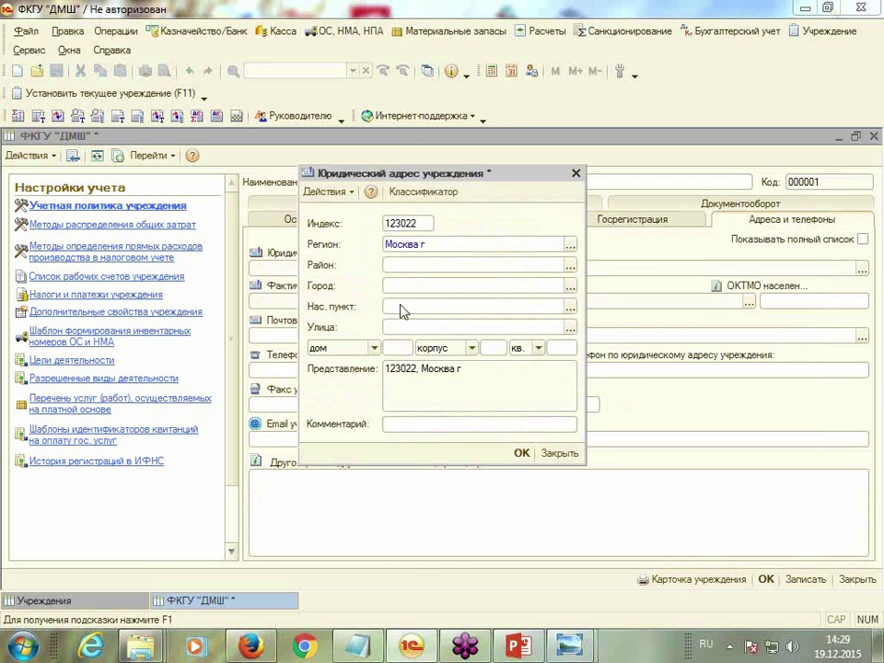
{"action": "left_click", "coordinate": [404, 326]}
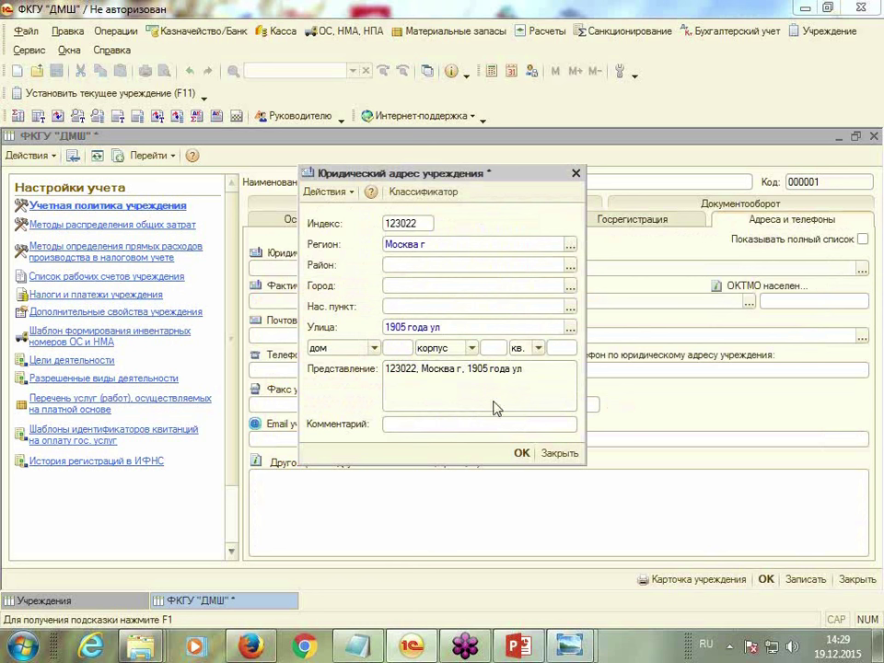
{"action": "left_click", "coordinate": [394, 347]}
{"action": "left_click", "coordinate": [442, 410]}
{"action": "left_click", "coordinate": [521, 453]}
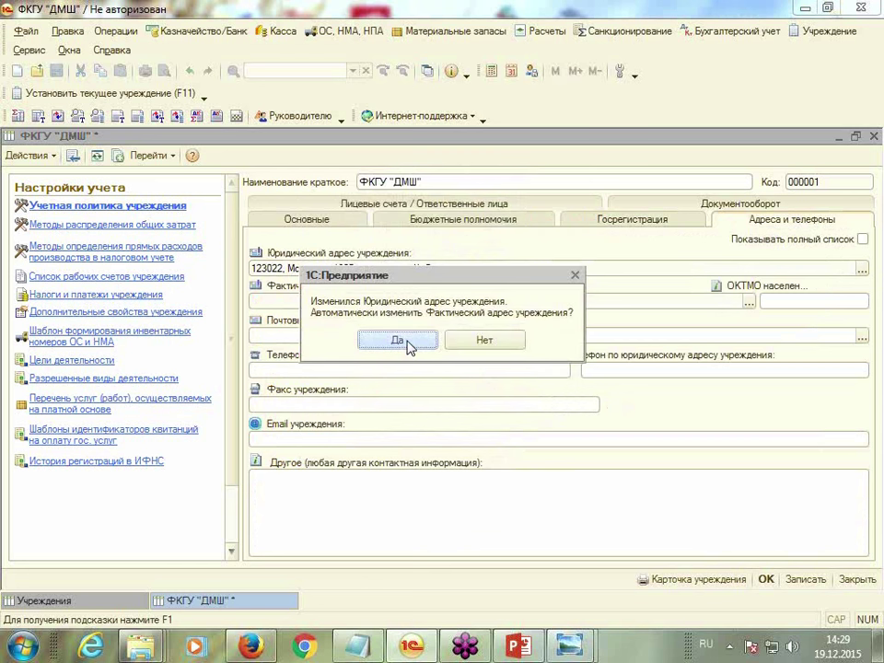
Copy the legal address into the actual address
{"action": "left_click", "coordinate": [396, 341]}
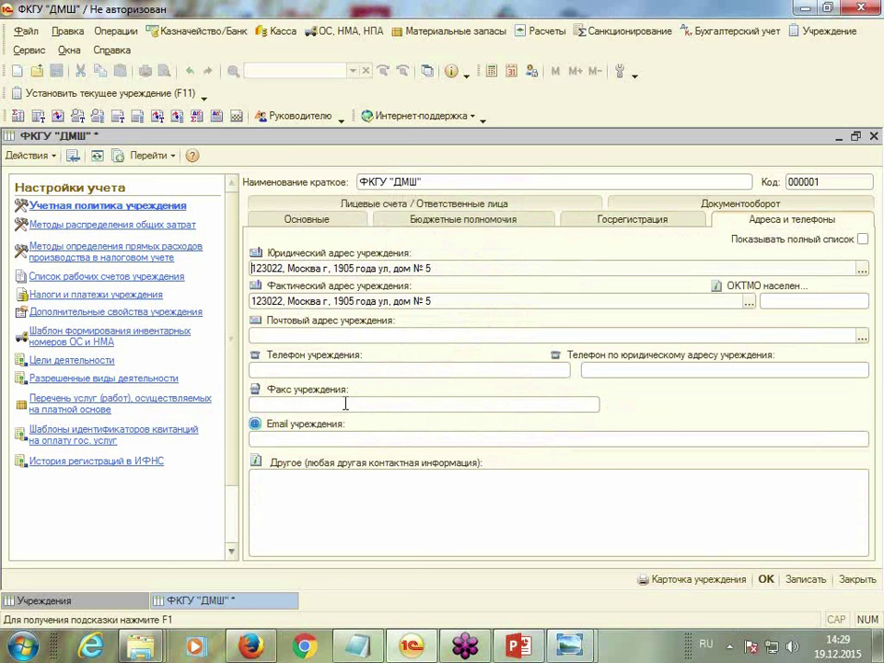
{"action": "left_click", "coordinate": [304, 409]}
{"action": "left_click", "coordinate": [408, 200]}
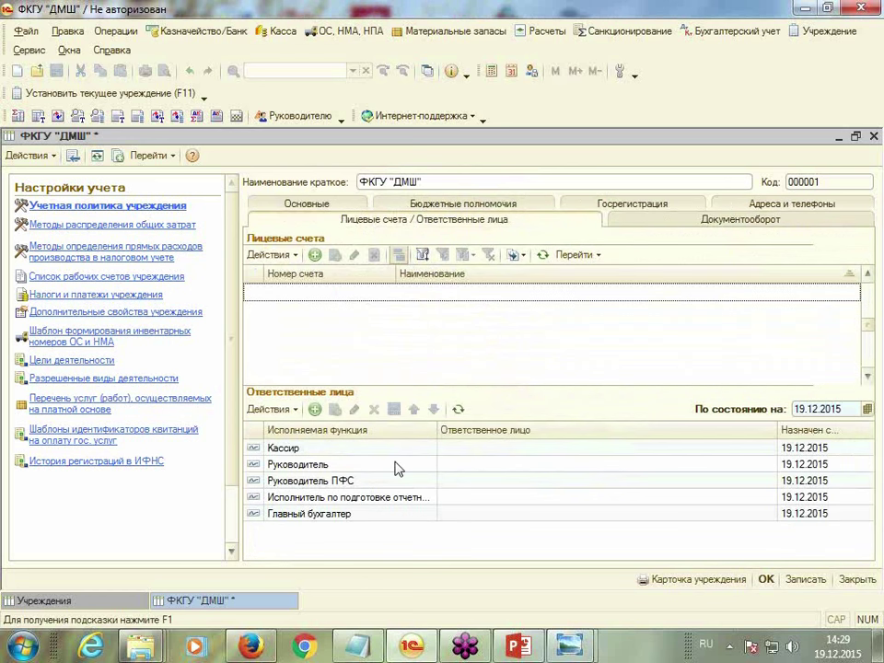
Create a new treasury personal account and enter its account number
{"action": "left_click", "coordinate": [313, 257]}
{"action": "left_click_drag", "start_coordinate": [403, 184], "coordinate": [441, 155]}
{"action": "left_click", "coordinate": [545, 221]}
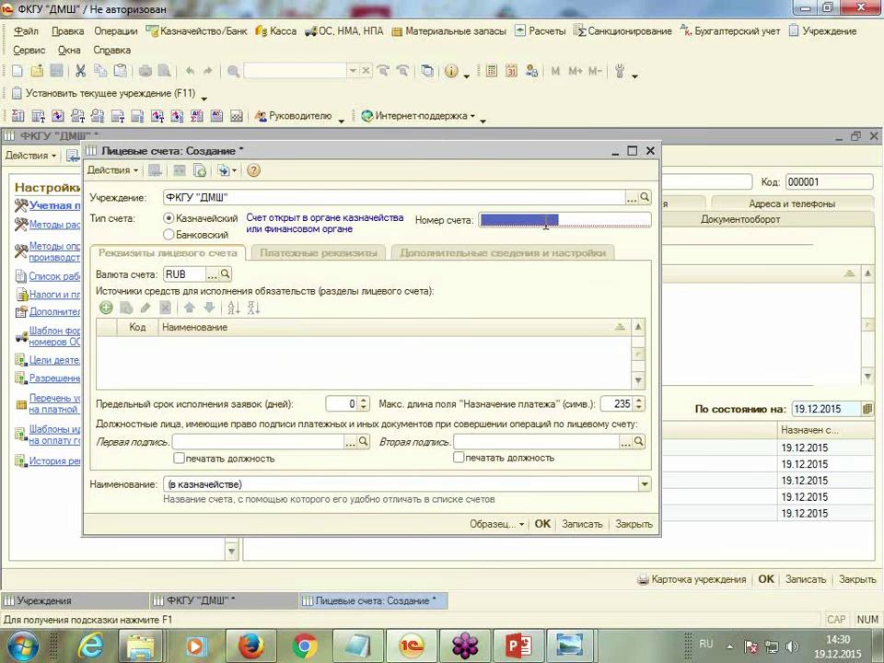
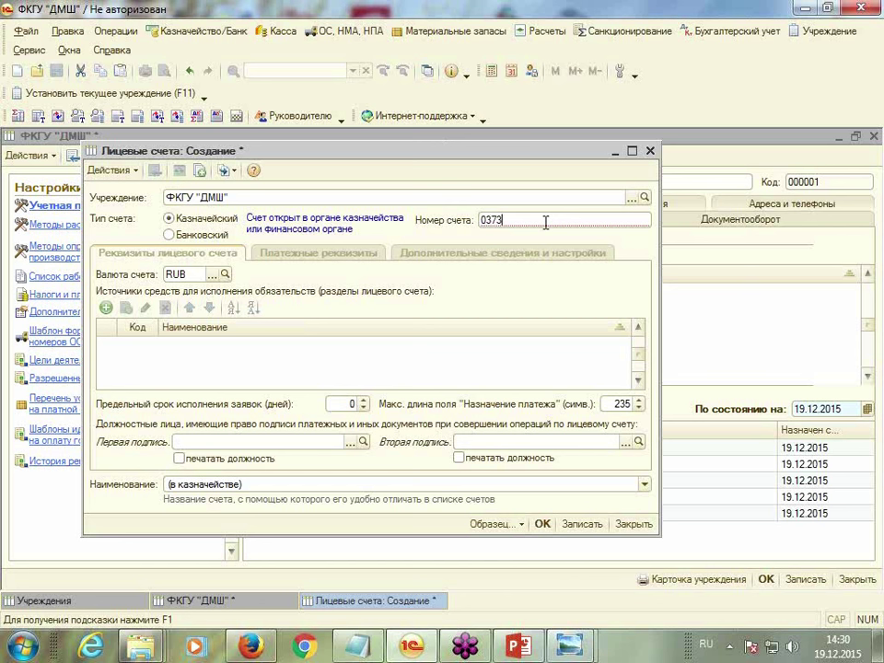
{"action": "key", "text": "Return"}
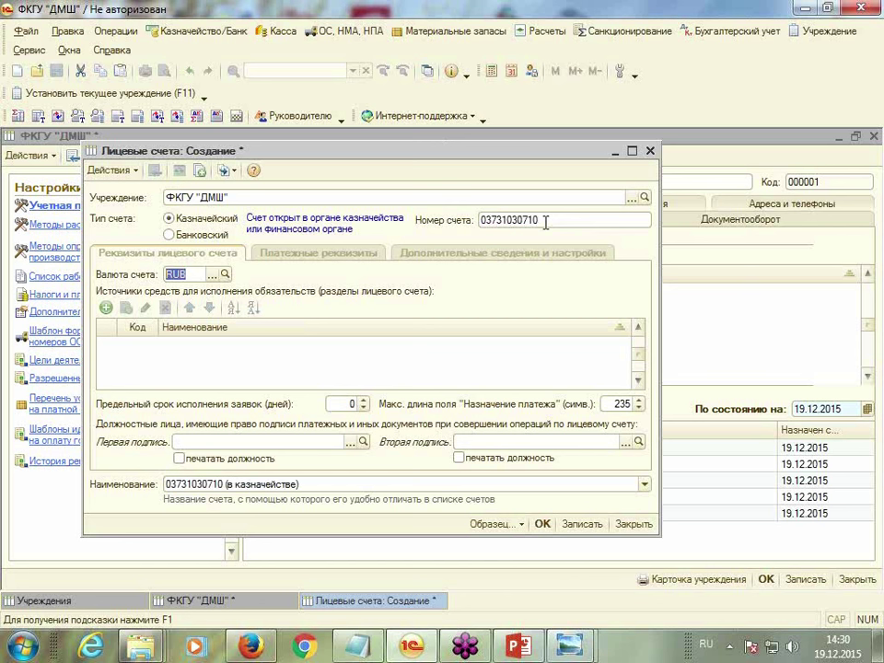
Save the account and add funding section Средства бюджета with permitted КФО 1
{"action": "left_click", "coordinate": [108, 310]}
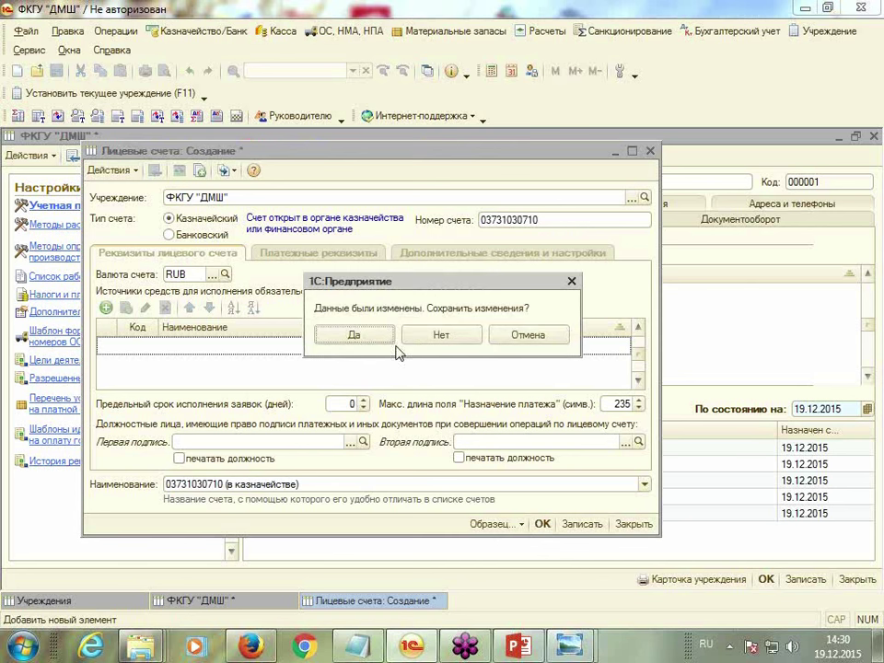
{"action": "left_click", "coordinate": [352, 338]}
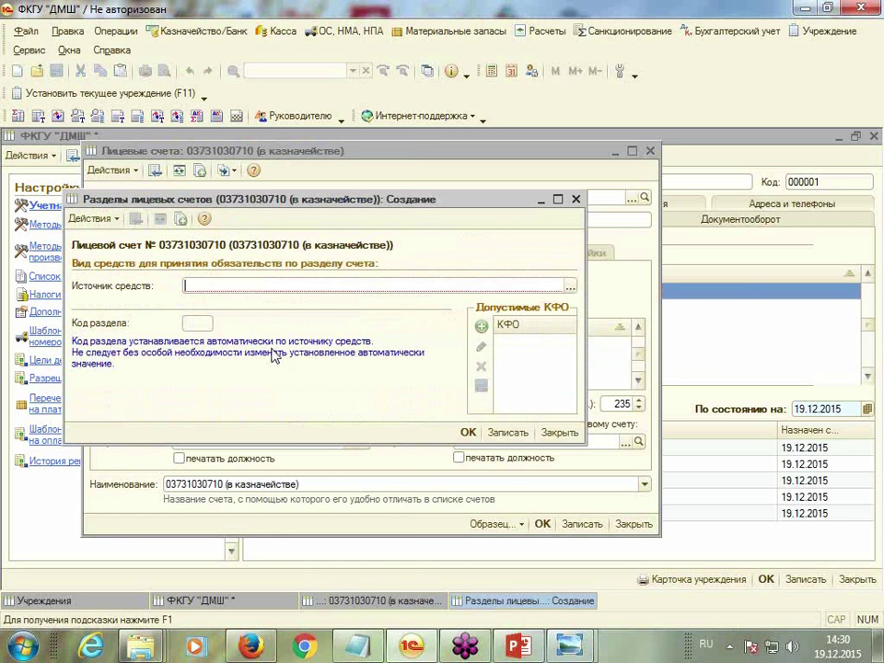
{"action": "left_click", "coordinate": [570, 286]}
{"action": "double_click", "coordinate": [238, 285]}
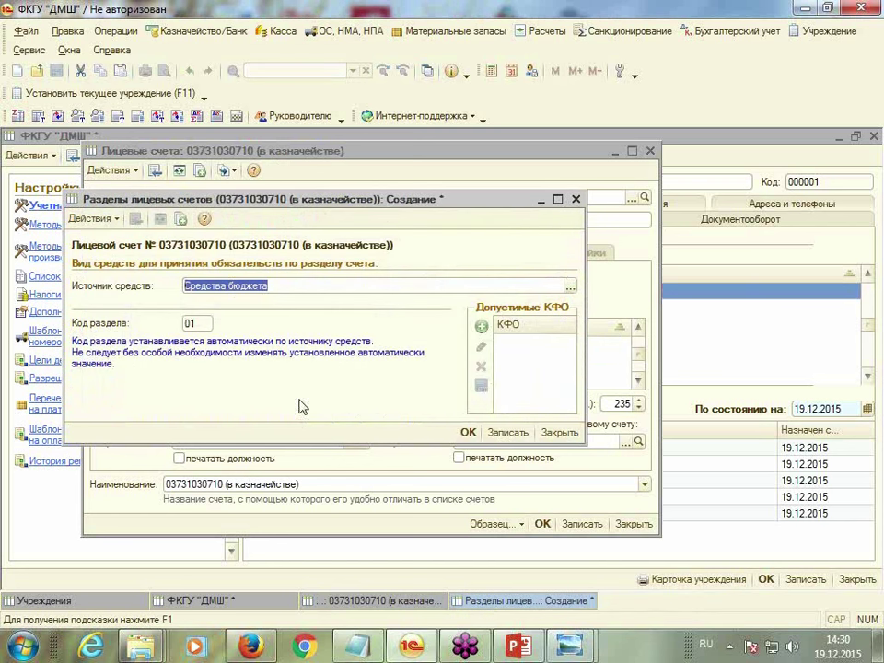
{"action": "left_click", "coordinate": [482, 327]}
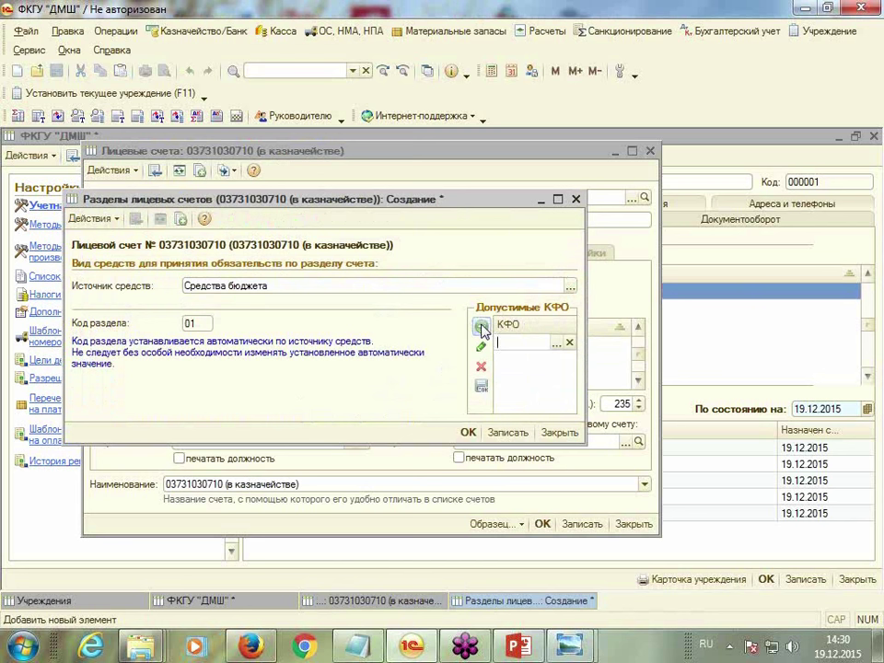
{"action": "left_click", "coordinate": [556, 341]}
{"action": "left_click", "coordinate": [502, 364]}
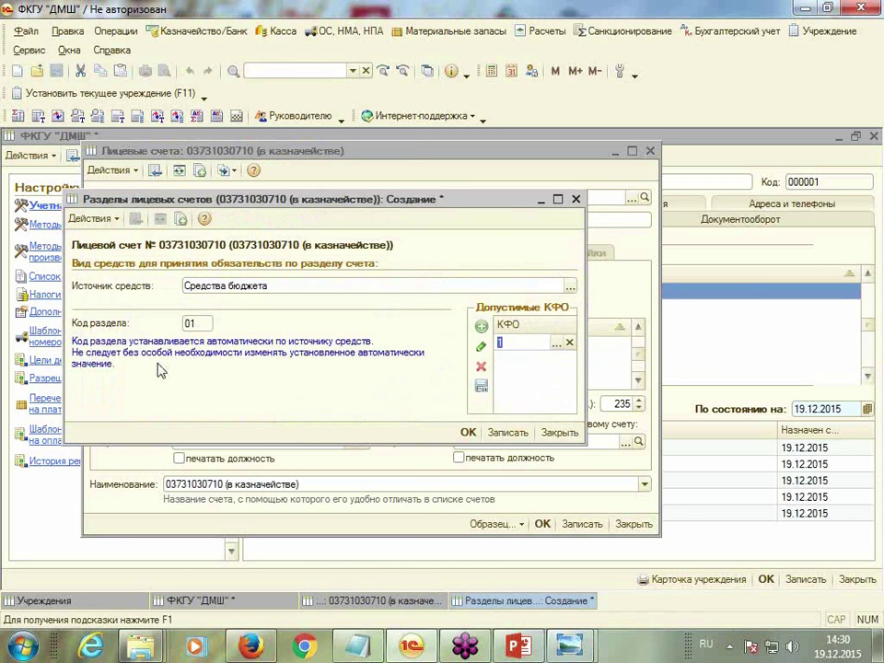
{"action": "left_click", "coordinate": [469, 433]}
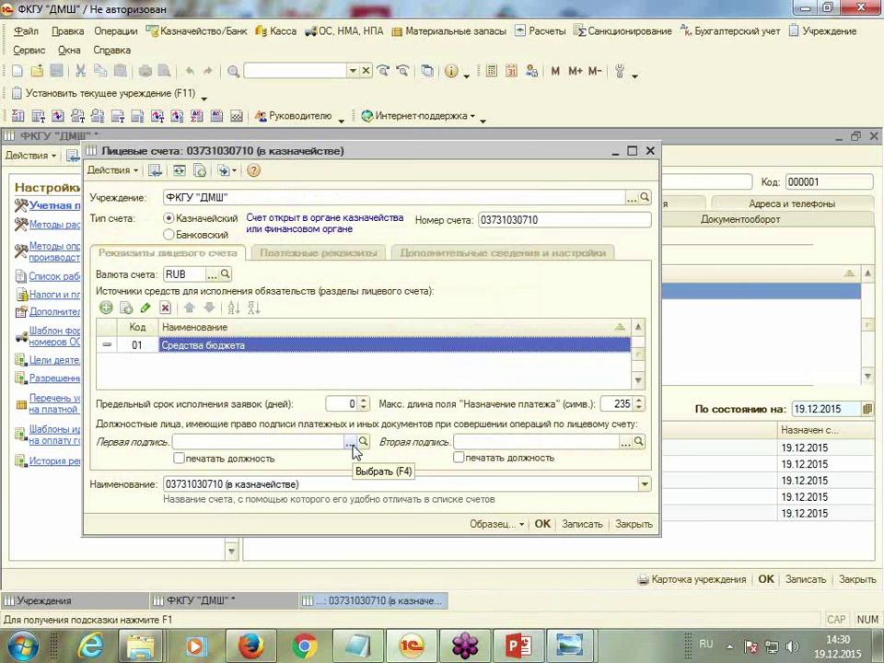
Add a new employee for Первая подпись and create a new counterparty for them
{"action": "left_click", "coordinate": [351, 443]}
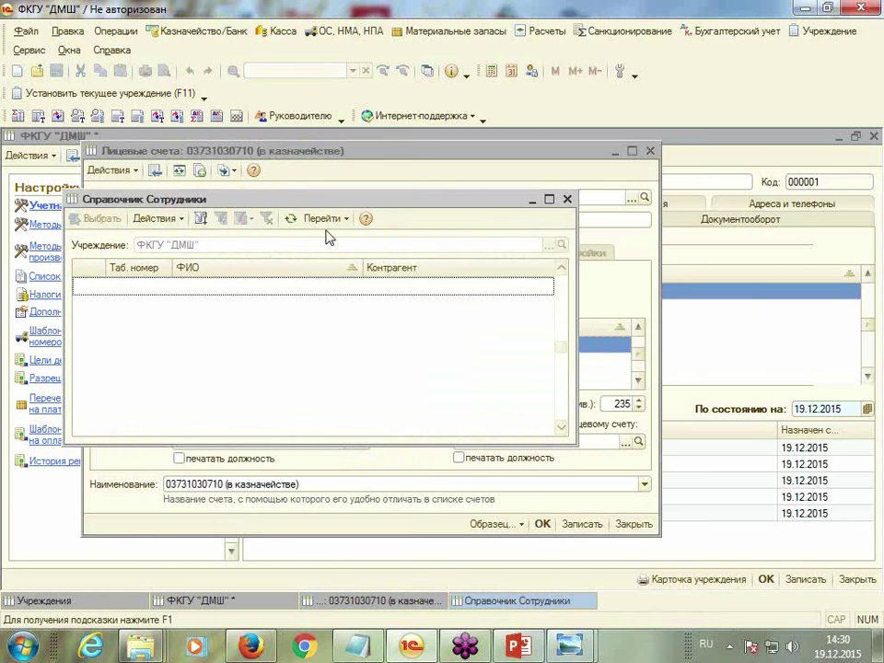
{"action": "left_click_drag", "start_coordinate": [332, 203], "coordinate": [344, 166]}
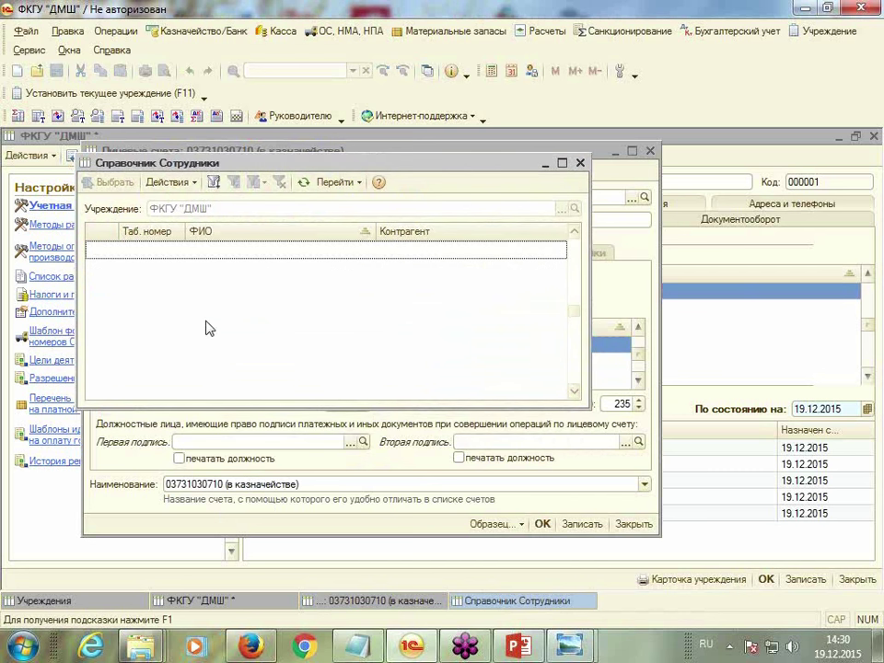
{"action": "right_click", "coordinate": [167, 267]}
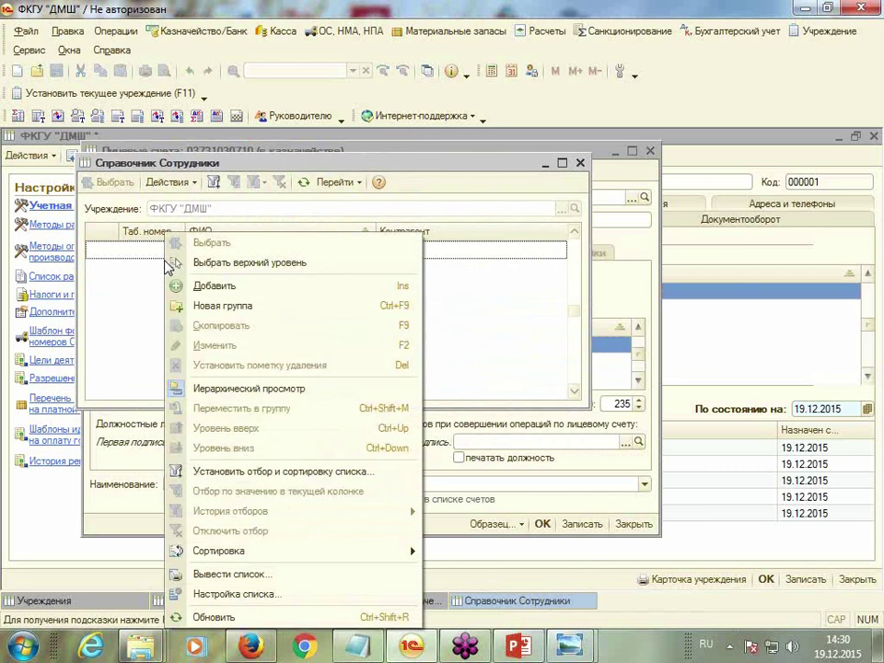
{"action": "left_click", "coordinate": [177, 286]}
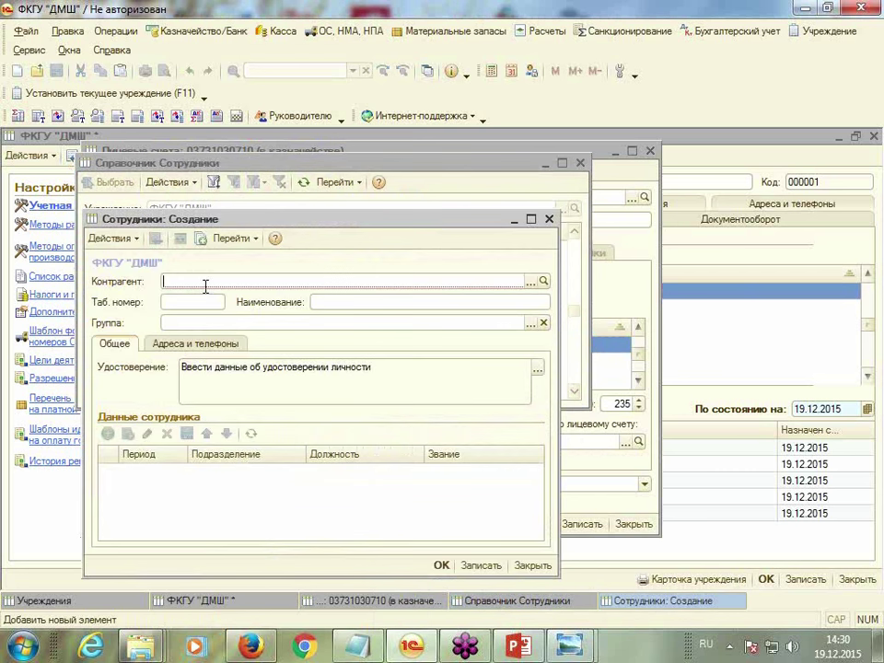
{"action": "left_click_drag", "start_coordinate": [353, 221], "coordinate": [340, 148]}
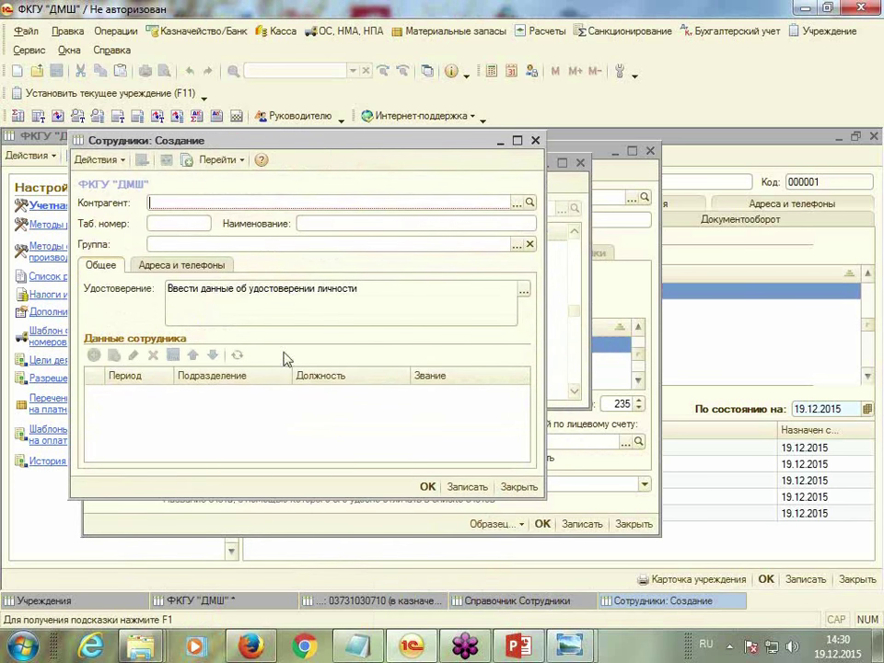
{"action": "left_click", "coordinate": [519, 206]}
{"action": "left_click_drag", "start_coordinate": [520, 245], "coordinate": [516, 152]}
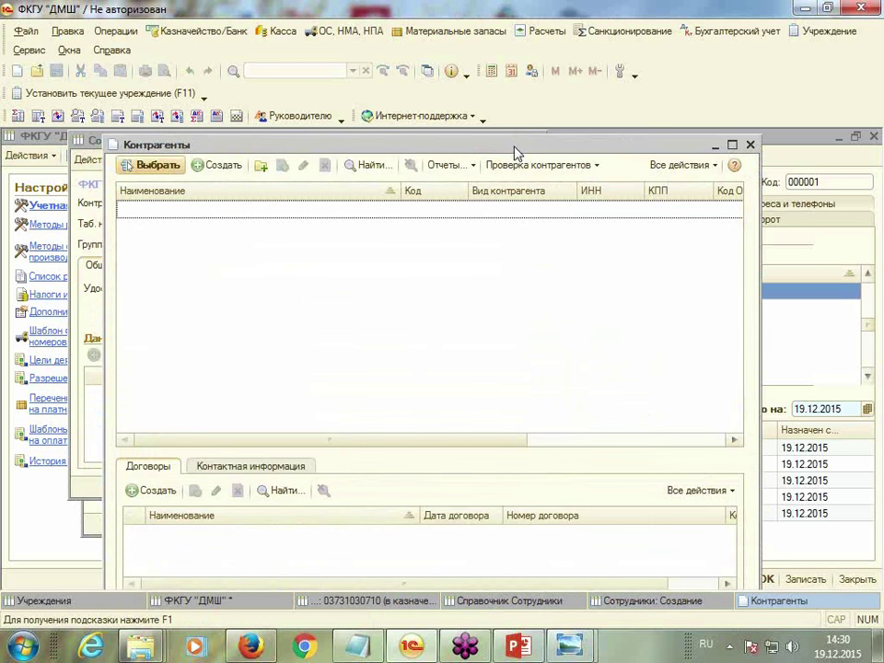
{"action": "left_click", "coordinate": [199, 170]}
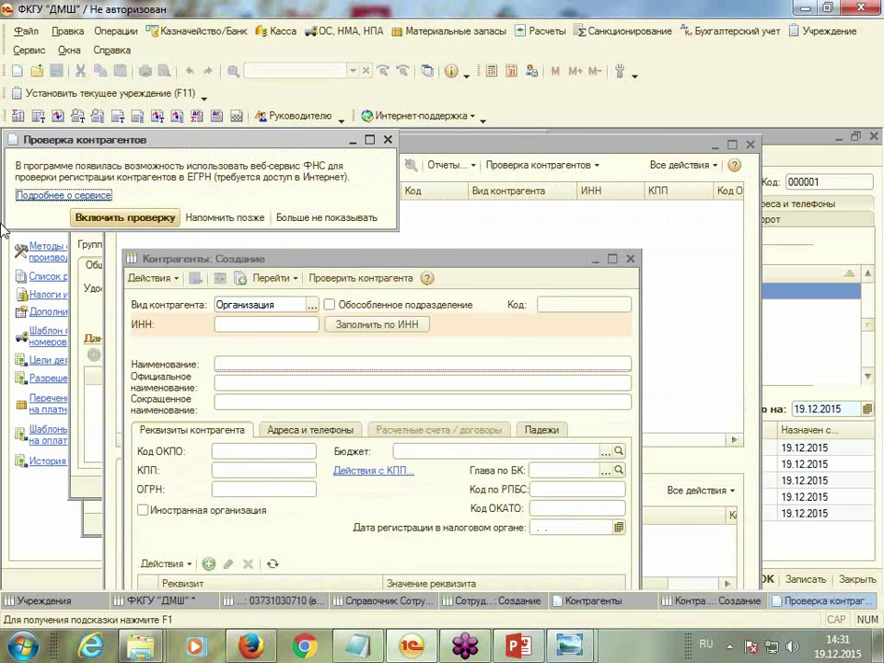
Turn on the registration check and set the counterparty kind to Физическое лицо
{"action": "left_click", "coordinate": [138, 221]}
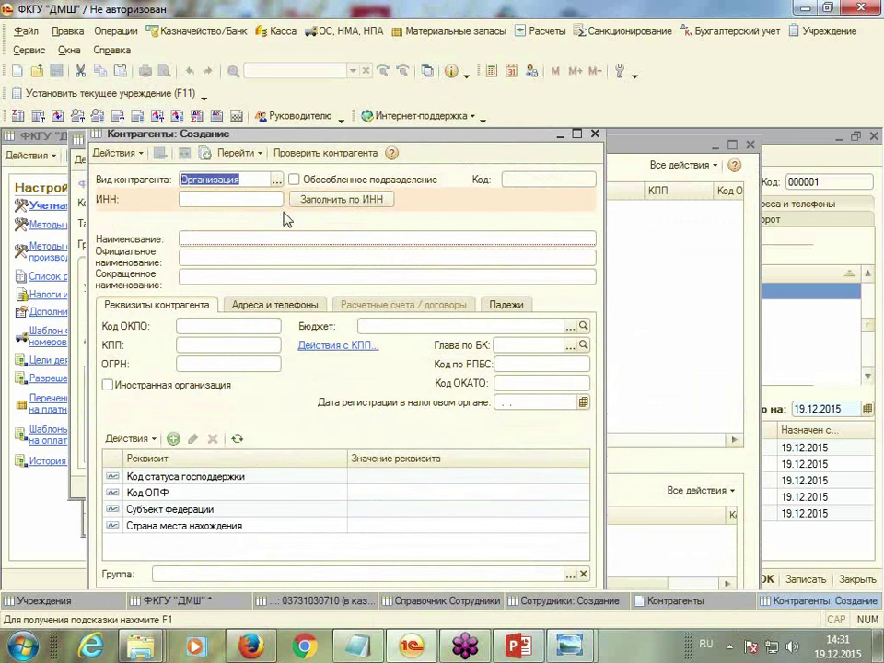
{"action": "left_click", "coordinate": [276, 182]}
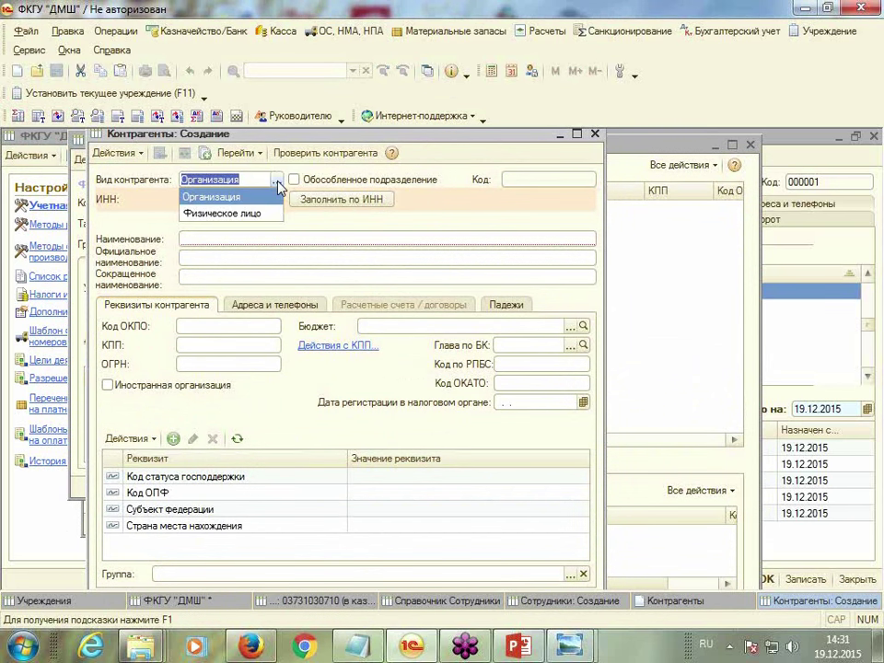
{"action": "left_click", "coordinate": [253, 213]}
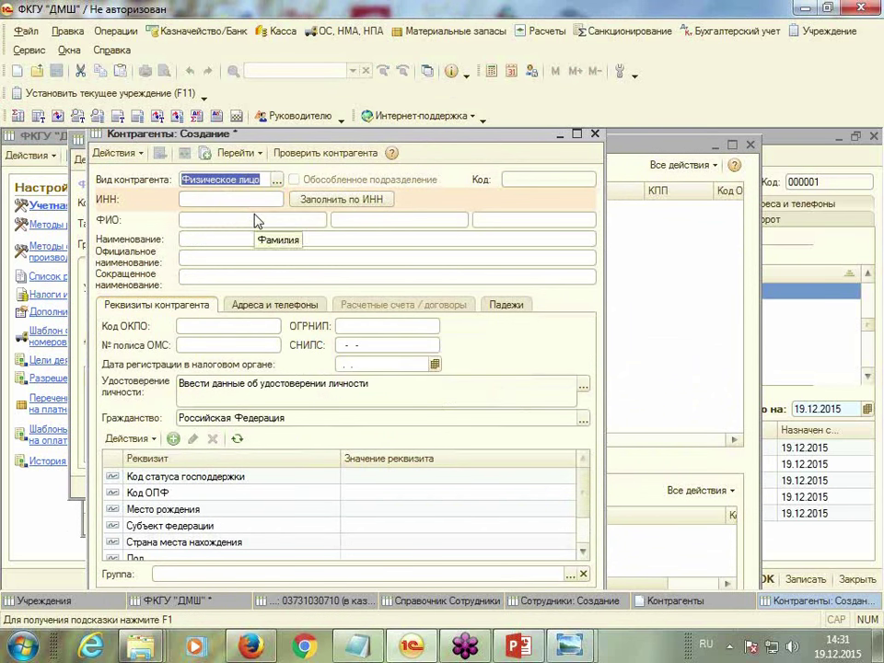
Enter the employee's surname, first name and patronymic
{"action": "left_click", "coordinate": [199, 221]}
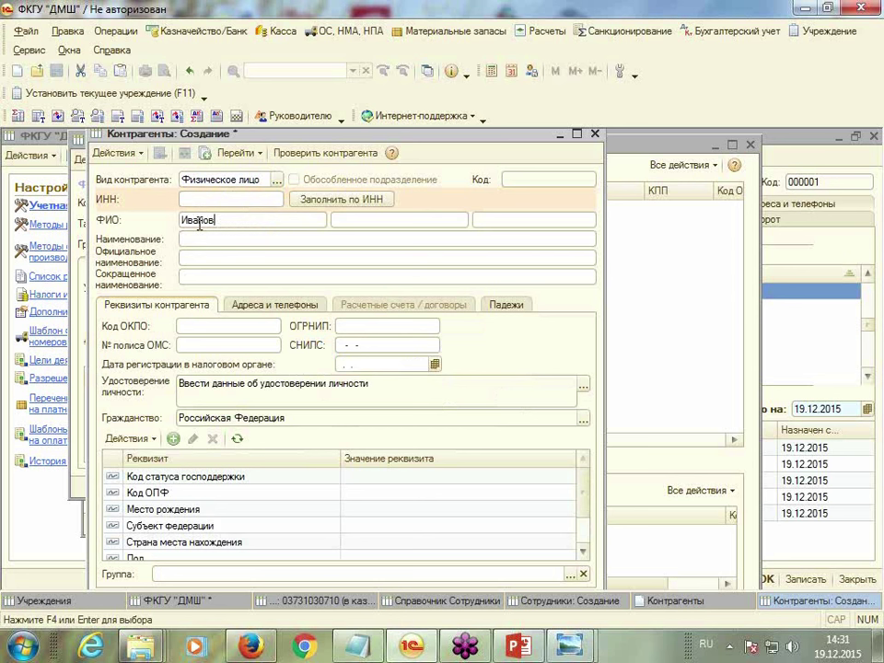
{"action": "key", "text": "Tab"}
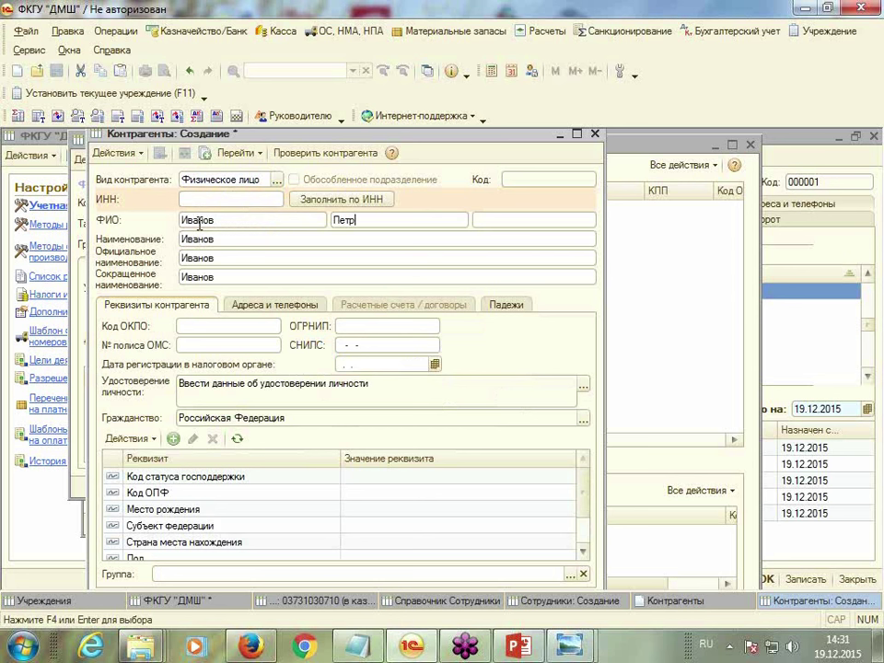
{"action": "key", "text": "Tab"}
{"action": "key", "text": "Tab"}
{"action": "left_click", "coordinate": [241, 344]}
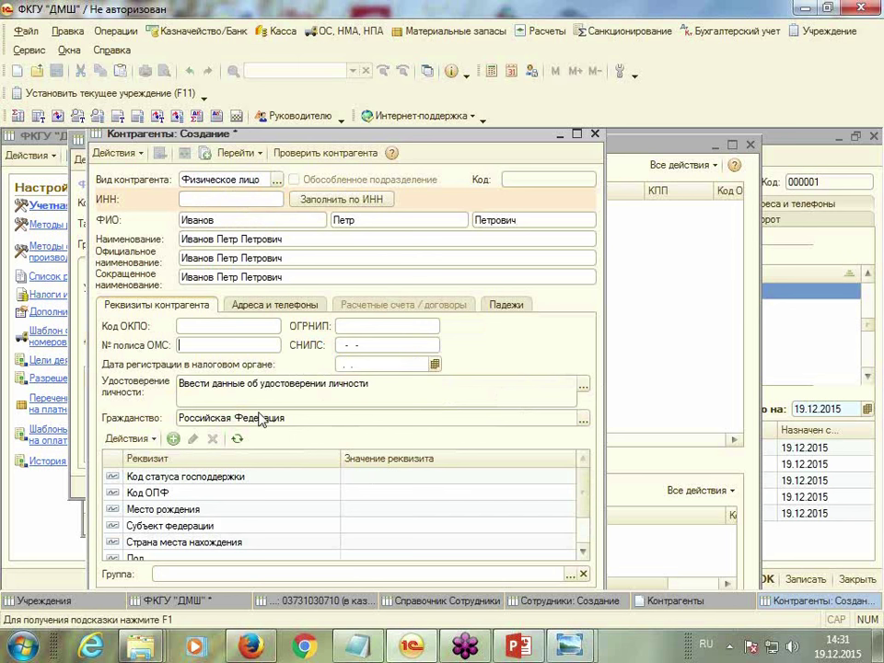
Add a new identity document type Гражданин РФ with code 21 and select it for the passport
{"action": "left_click", "coordinate": [583, 386]}
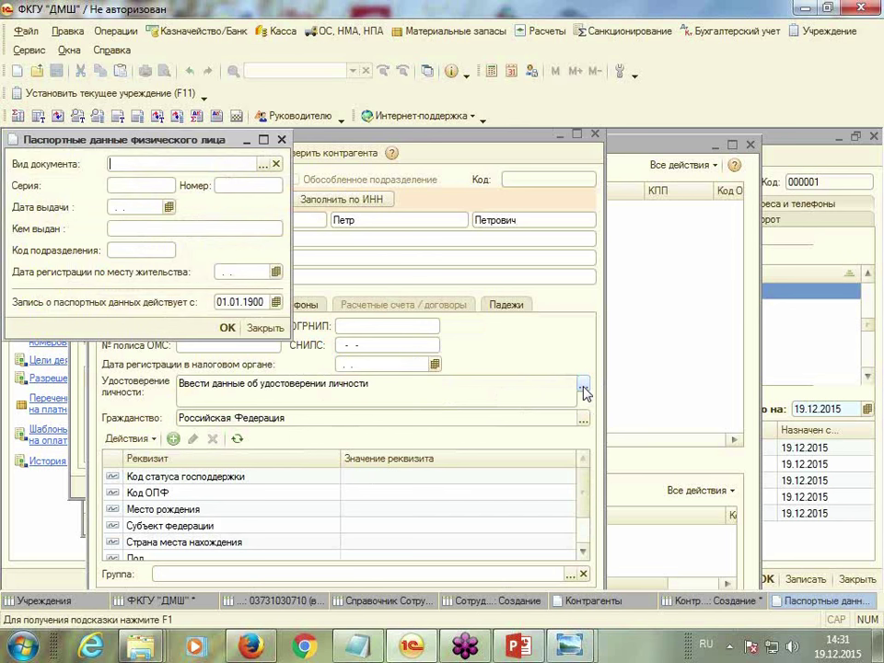
{"action": "left_click", "coordinate": [262, 165]}
{"action": "left_click", "coordinate": [96, 180]}
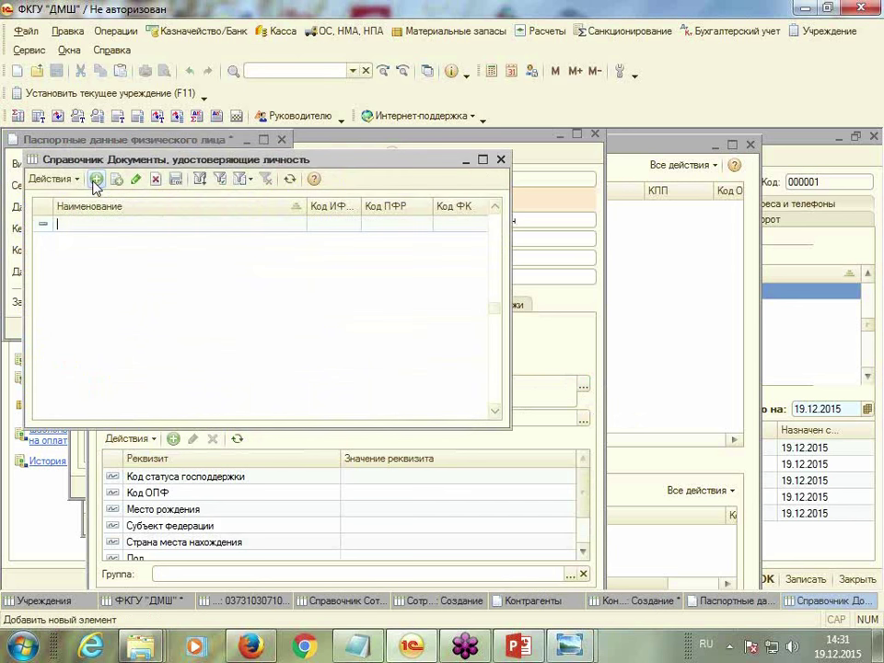
{"action": "type", "text": "Гражданин РФ"}
{"action": "key", "text": "Tab"}
{"action": "key", "text": "Tab"}
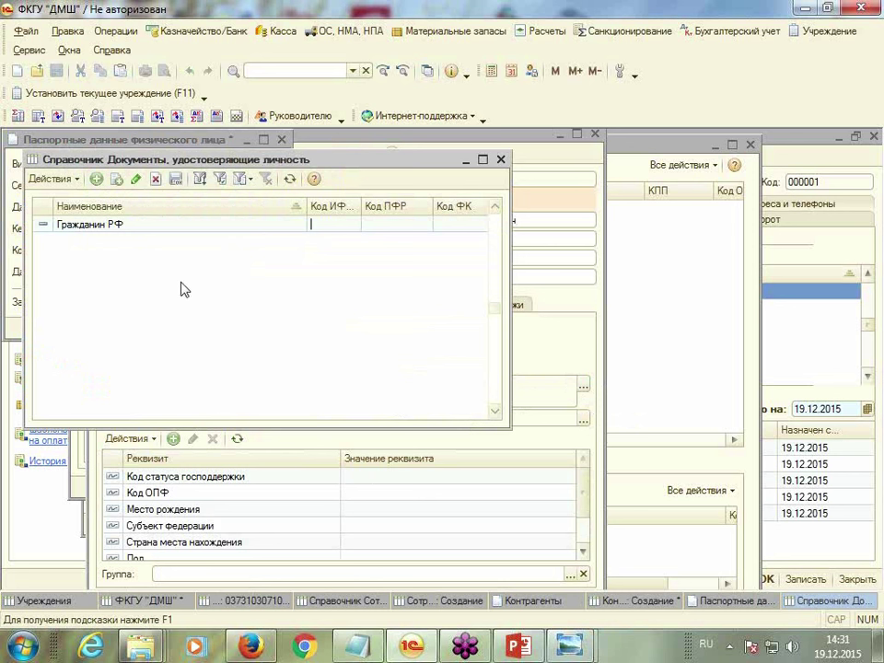
{"action": "type", "text": "21"}
{"action": "key", "text": "Tab"}
{"action": "double_click", "coordinate": [130, 224]}
{"action": "key", "text": "Tab"}
{"action": "key", "text": "Tab"}
{"action": "key", "text": "Return"}
{"action": "double_click", "coordinate": [227, 228]}
Enter the passport series and number, issue date 20.02.2002 and registration date, then confirm
{"action": "left_click", "coordinate": [135, 185]}
{"action": "type", "text": "45 45"}
{"action": "left_click", "coordinate": [223, 185]}
{"action": "type", "text": "111"}
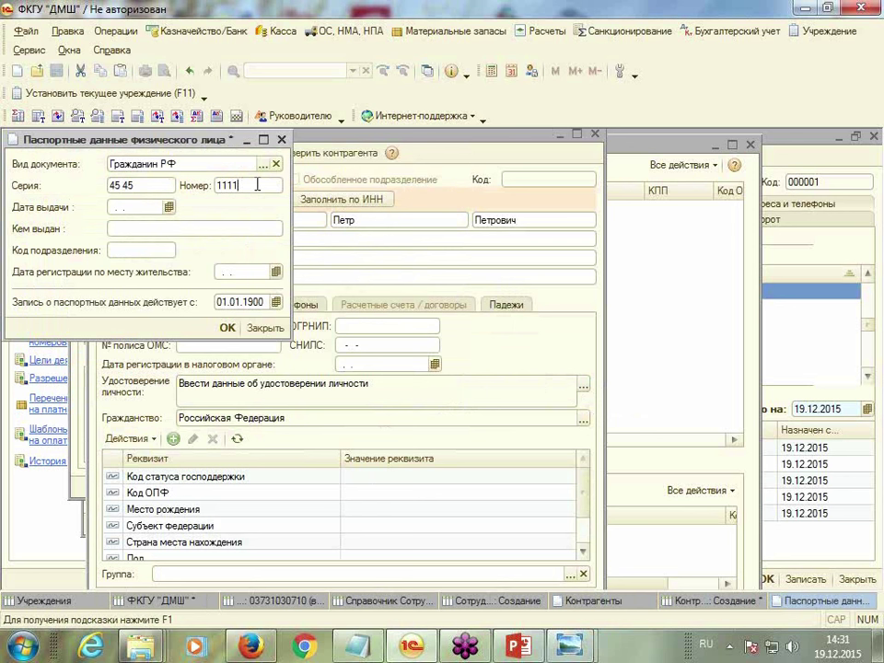
{"action": "type", "text": "111"}
{"action": "left_click", "coordinate": [127, 206]}
{"action": "type", "text": "20.02.2002"}
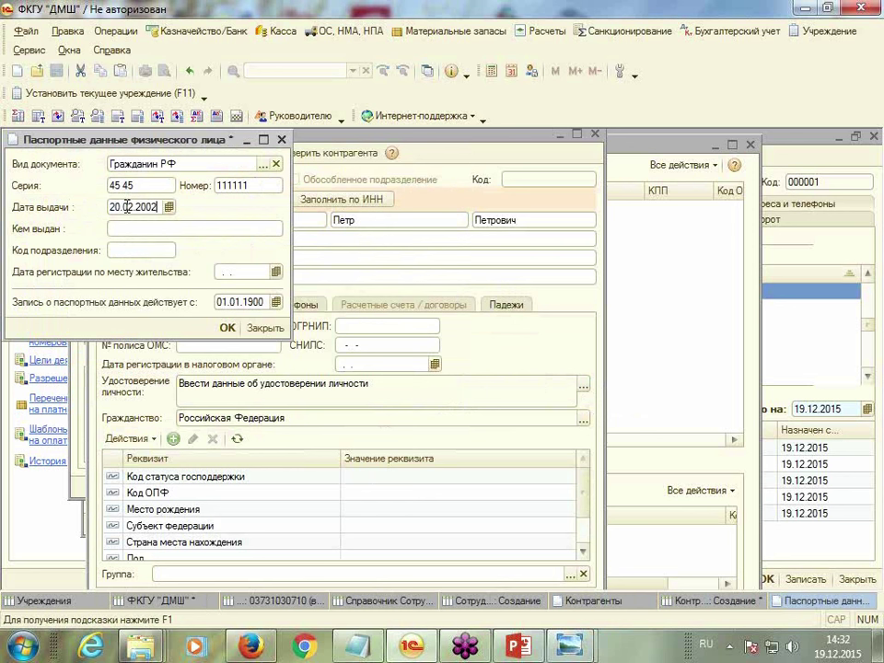
{"action": "key", "text": "Return"}
{"action": "left_click", "coordinate": [239, 273]}
{"action": "type", "text": "20.02.2002"}
{"action": "key", "text": "Return"}
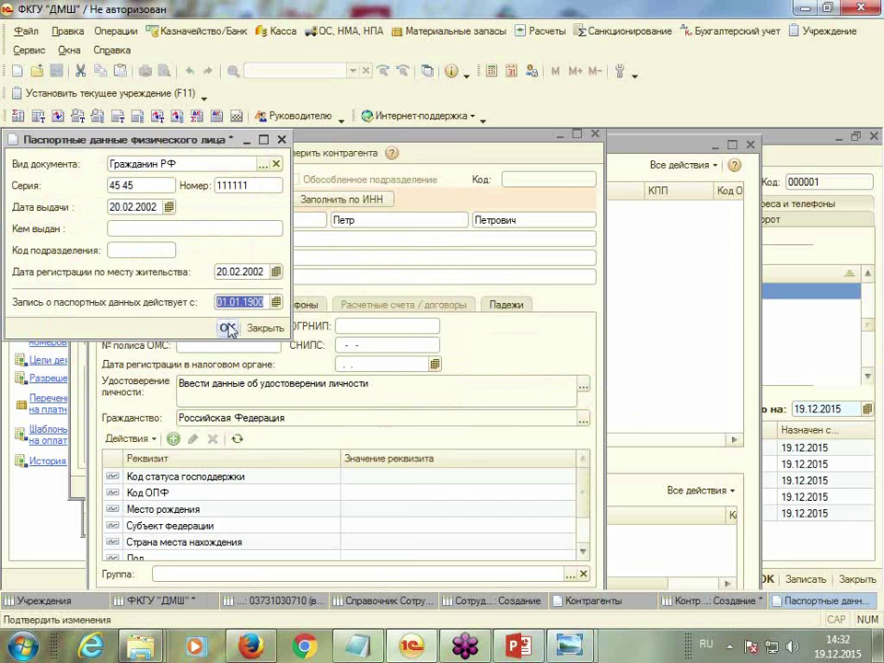
{"action": "left_click", "coordinate": [227, 328]}
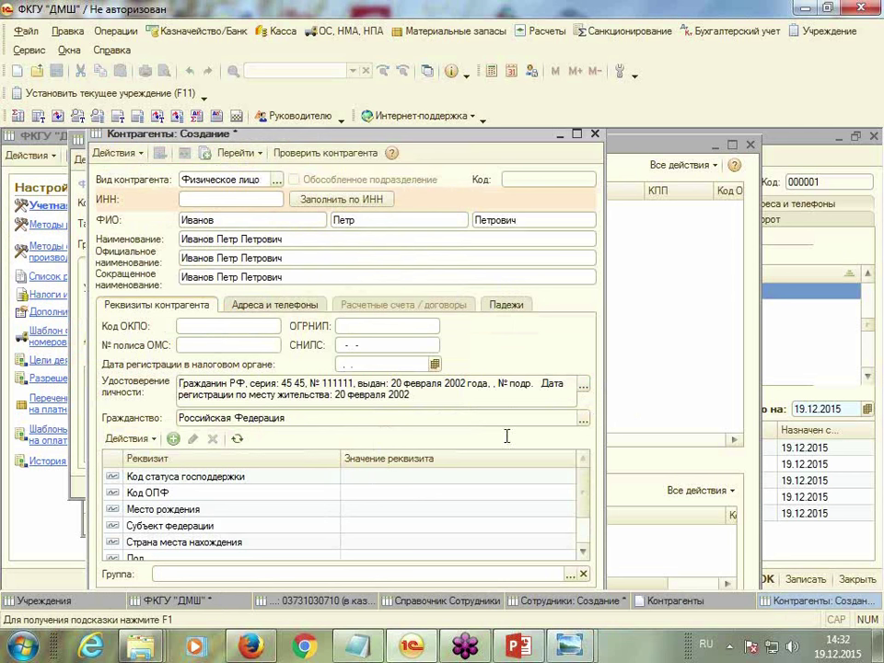
{"action": "scroll", "coordinate": [582, 534], "scroll_direction": "down", "scroll_amount": 1}
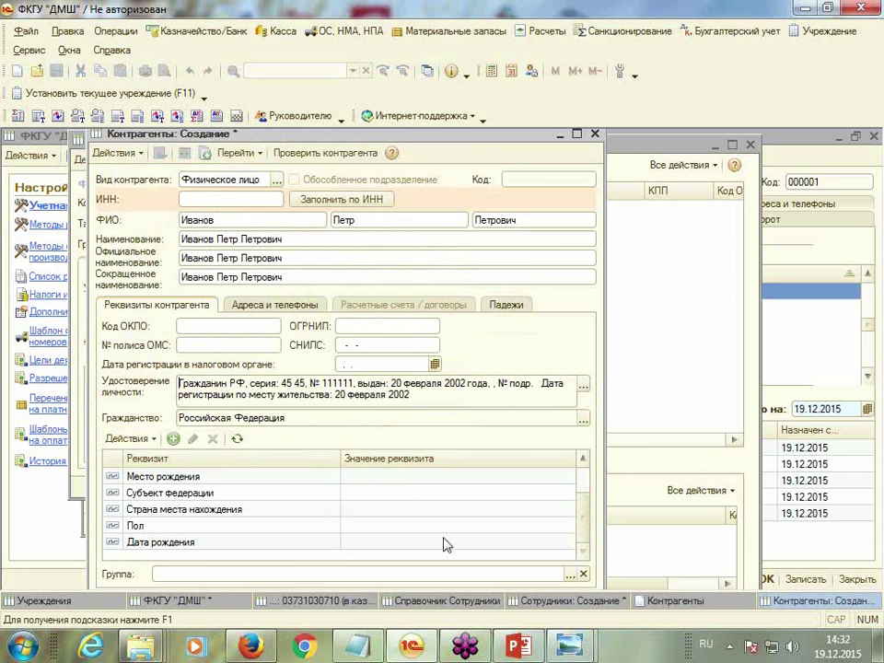
{"action": "double_click", "coordinate": [480, 527]}
{"action": "left_click", "coordinate": [555, 526]}
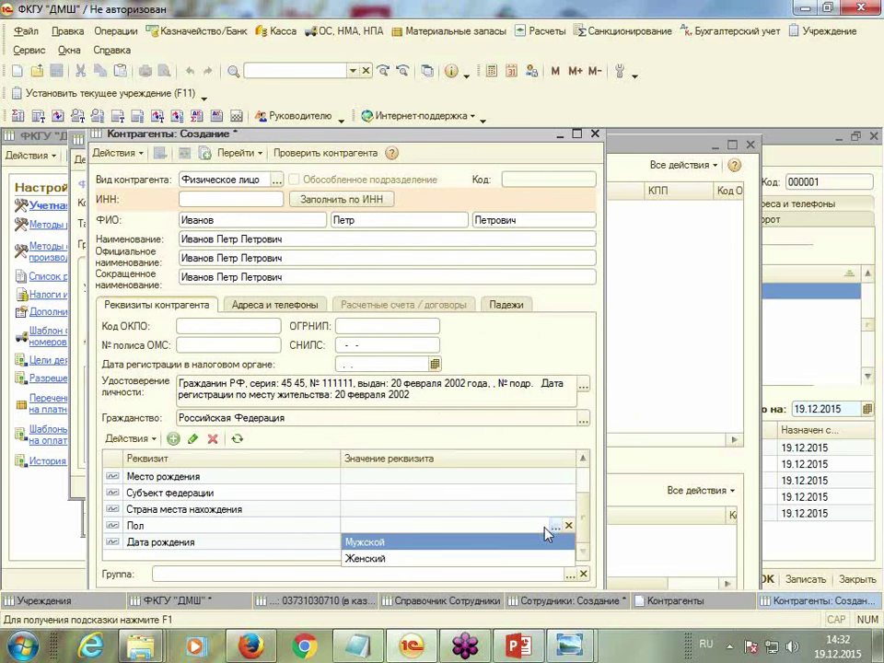
{"action": "left_click", "coordinate": [361, 544]}
{"action": "left_click", "coordinate": [361, 546]}
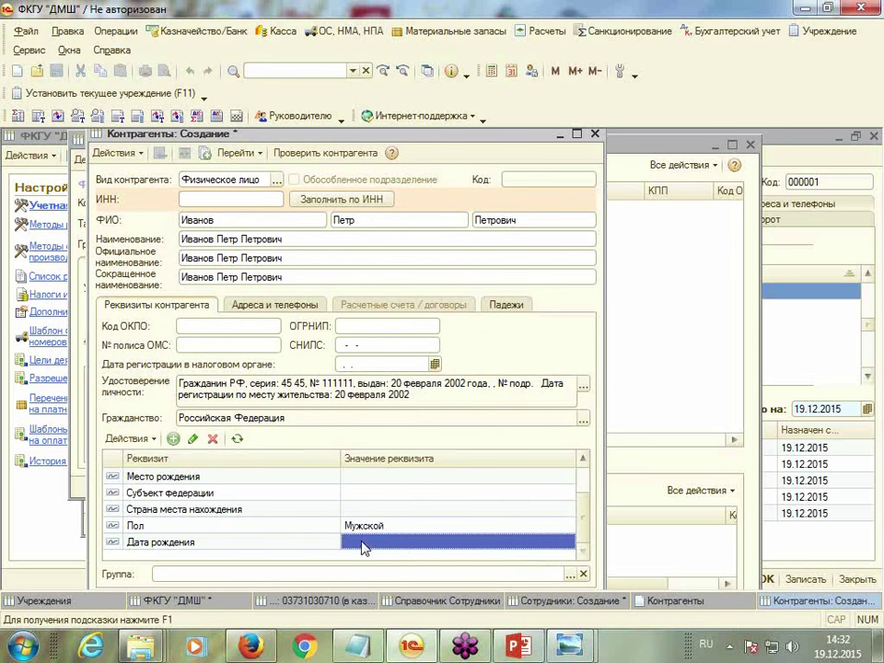
{"action": "left_click", "coordinate": [403, 545]}
{"action": "type", "text": "03.03.1963"}
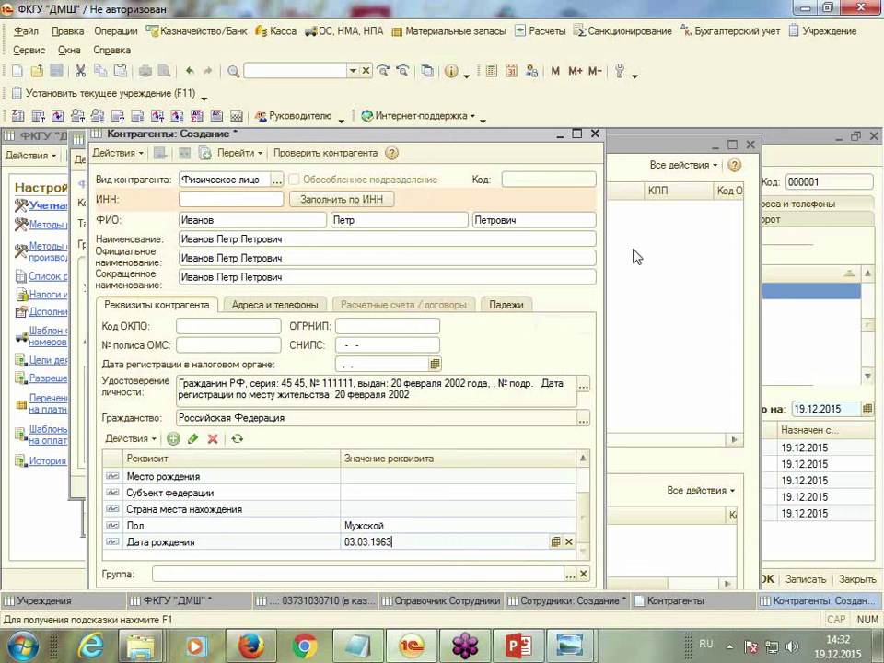
{"action": "left_click", "coordinate": [577, 134]}
{"action": "left_click", "coordinate": [765, 578]}
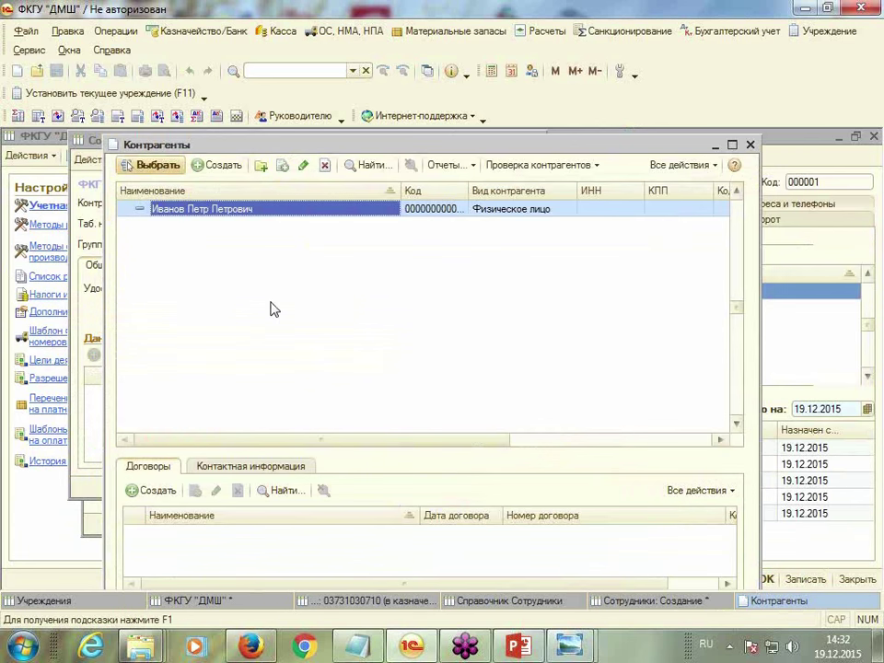
{"action": "left_click_drag", "start_coordinate": [576, 147], "coordinate": [579, 134]}
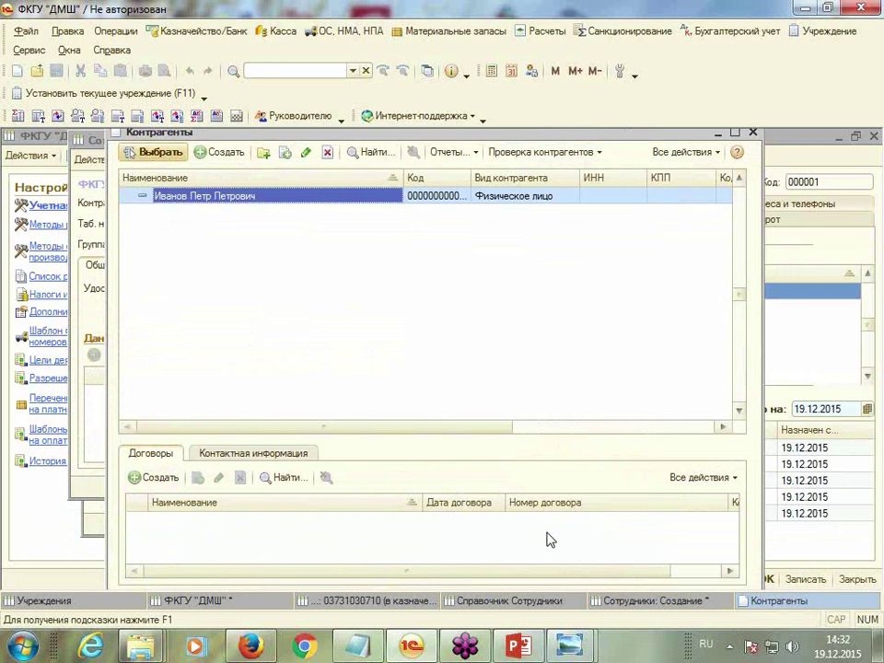
{"action": "left_click", "coordinate": [155, 153]}
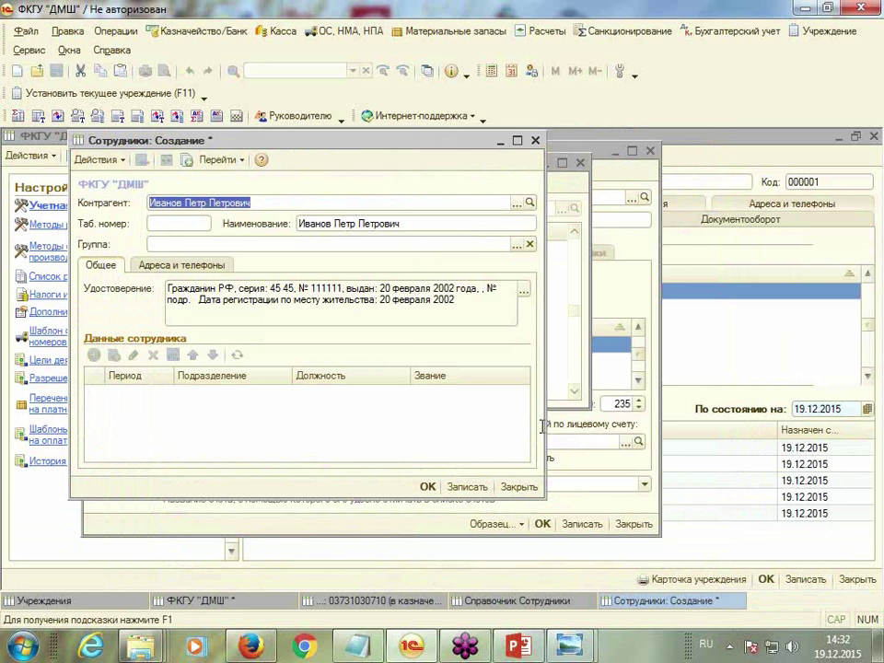
{"action": "left_click", "coordinate": [467, 488]}
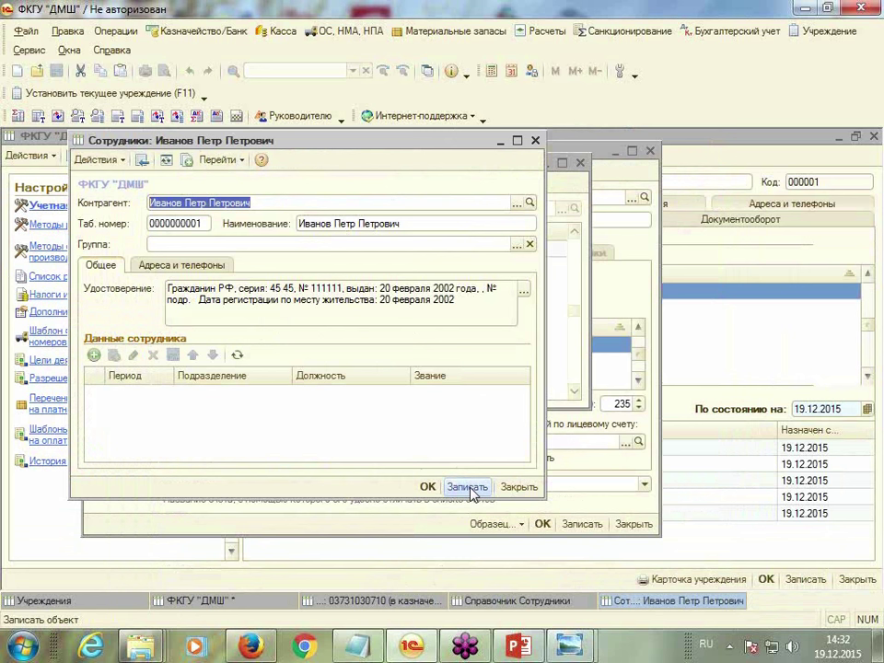
Add an employee data row dated 01.01.2015 in a newly created subdivision Администрация
{"action": "left_click", "coordinate": [94, 355]}
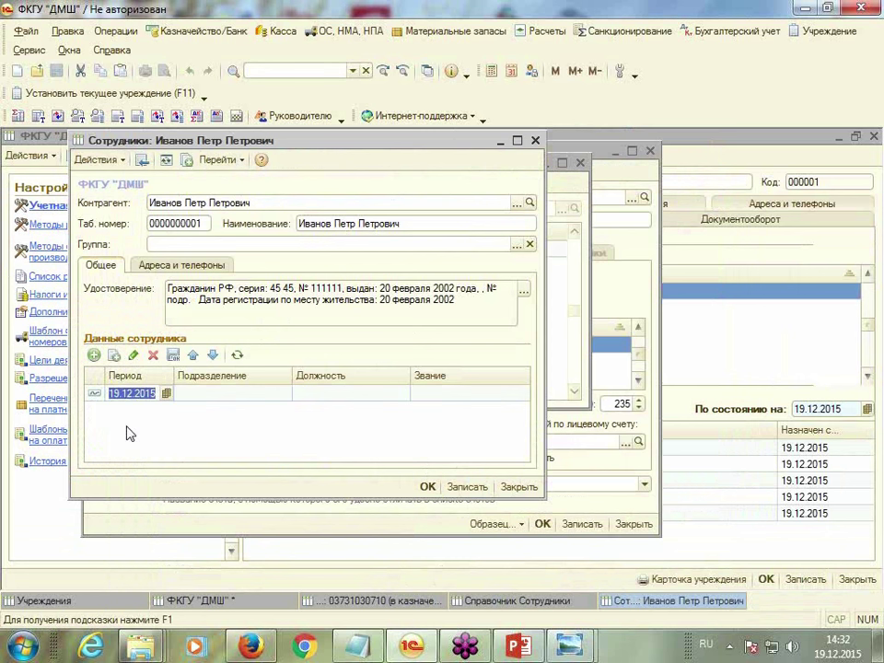
{"action": "type", "text": "0"}
{"action": "type", "text": "1012015"}
{"action": "key", "text": "Tab"}
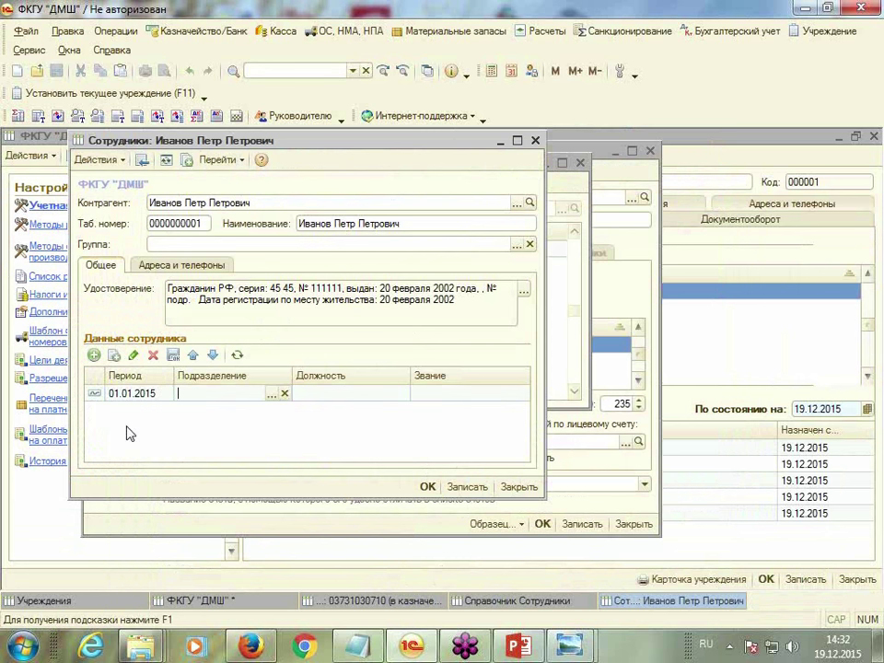
{"action": "left_click", "coordinate": [275, 394]}
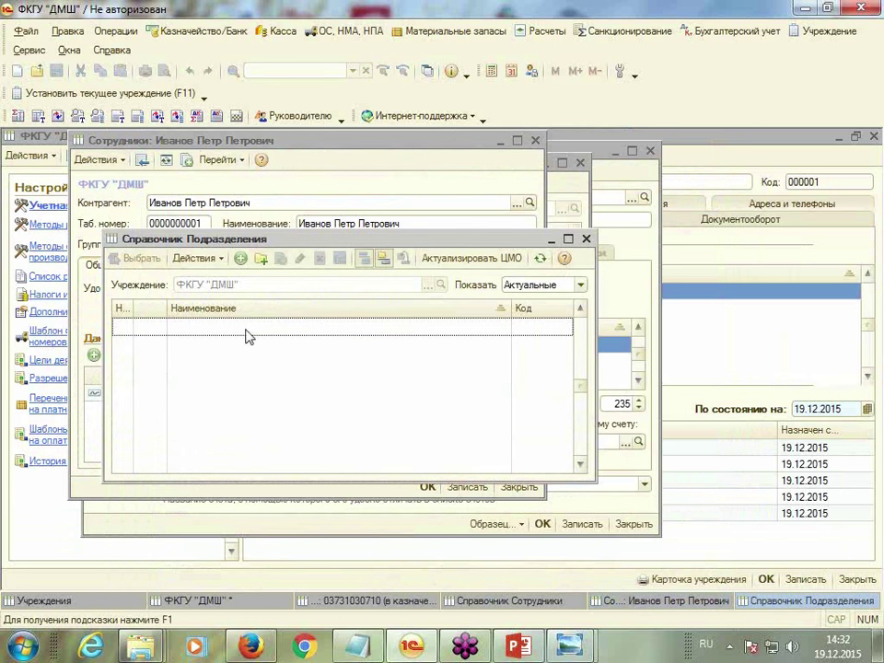
{"action": "left_click", "coordinate": [239, 260]}
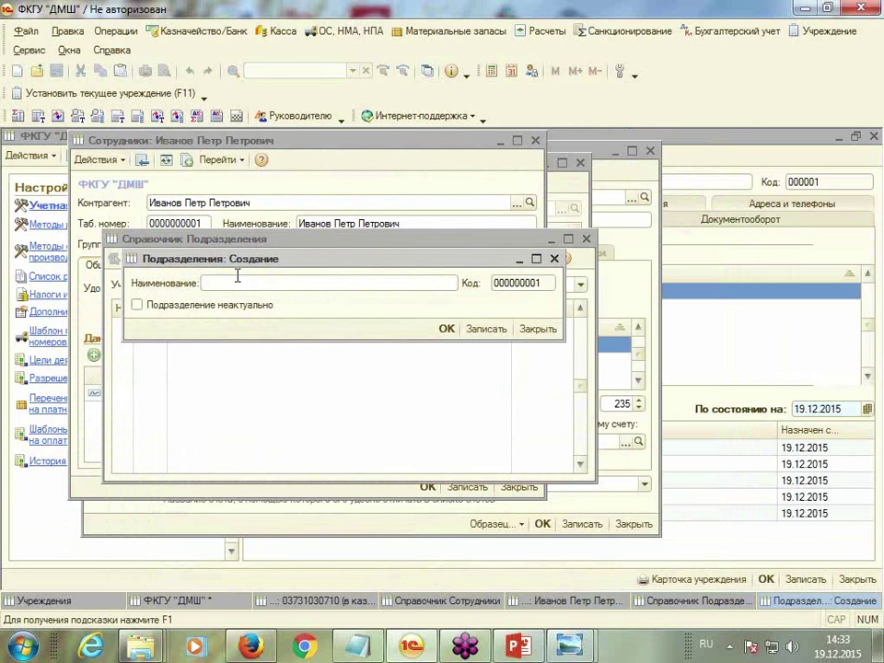
{"action": "type", "text": "Администрация"}
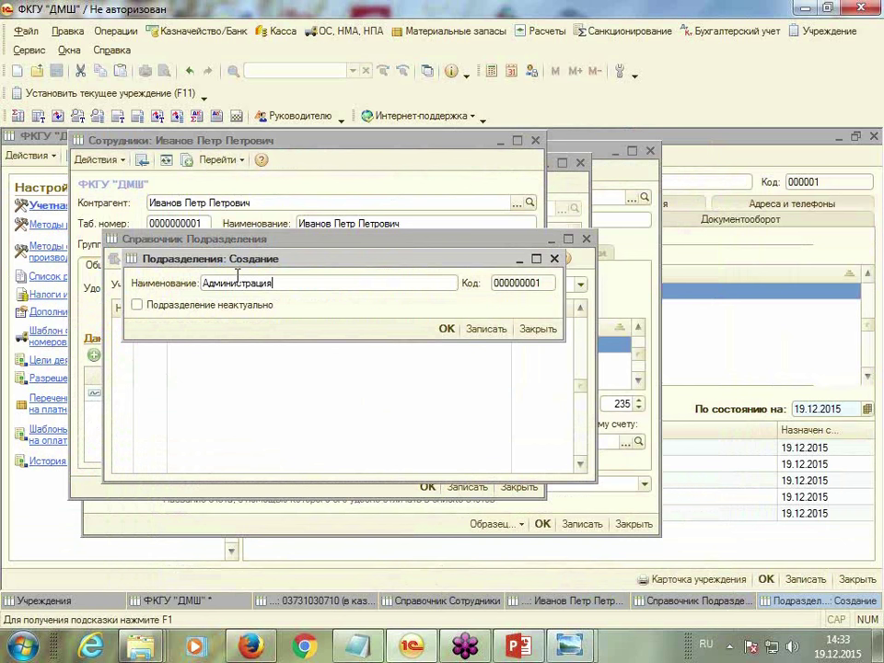
{"action": "left_click", "coordinate": [446, 329]}
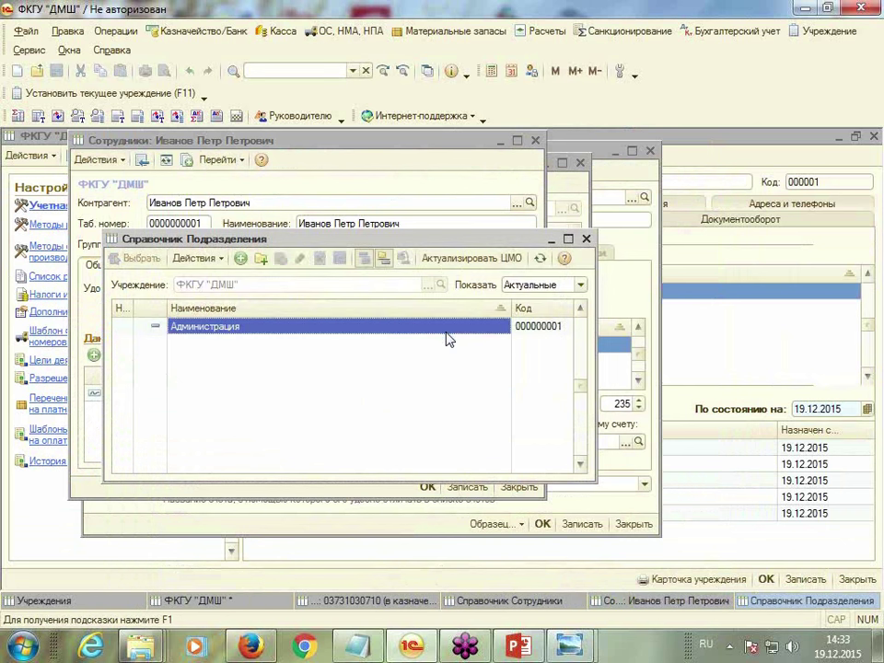
{"action": "double_click", "coordinate": [283, 330]}
Create the position Директор and assign it to the employee's row
{"action": "left_click", "coordinate": [339, 398]}
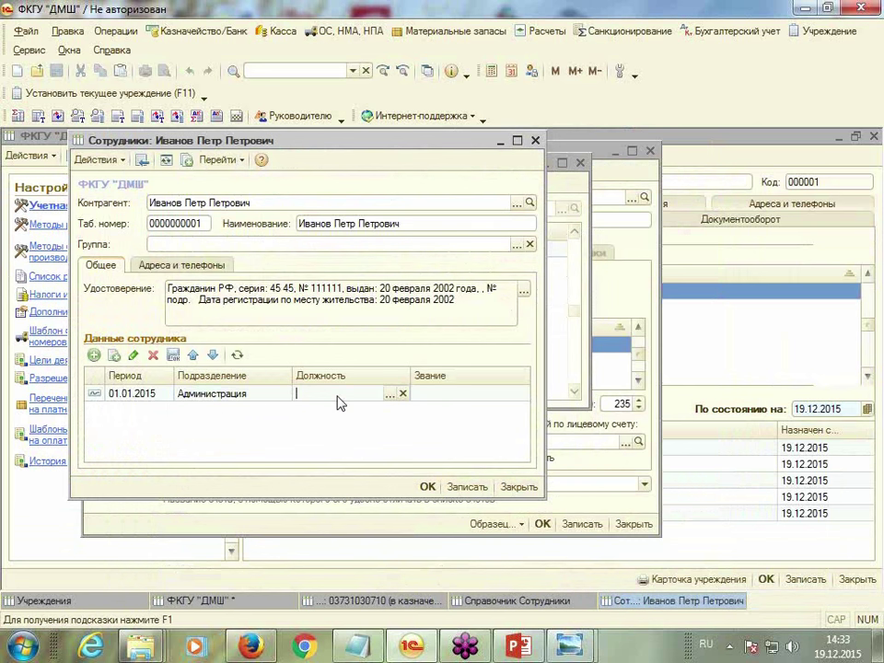
{"action": "left_click", "coordinate": [388, 395]}
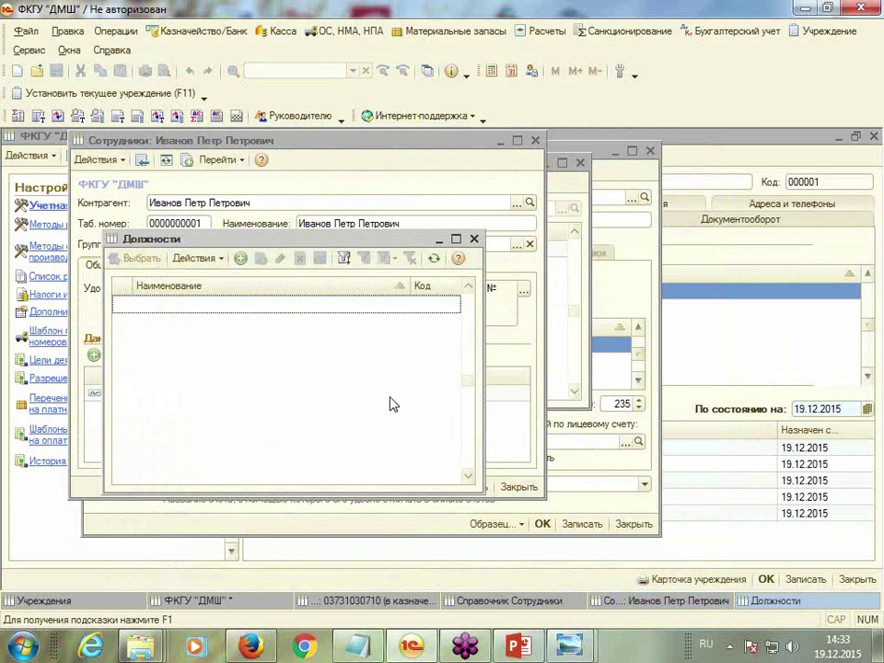
{"action": "left_click", "coordinate": [240, 259]}
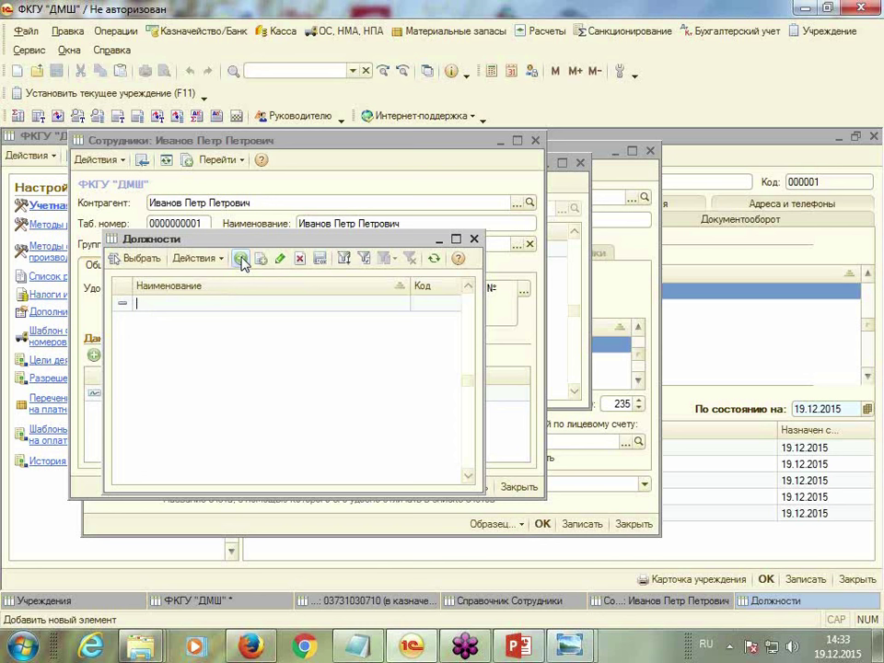
{"action": "type", "text": "Д"}
{"action": "key", "text": "Tab"}
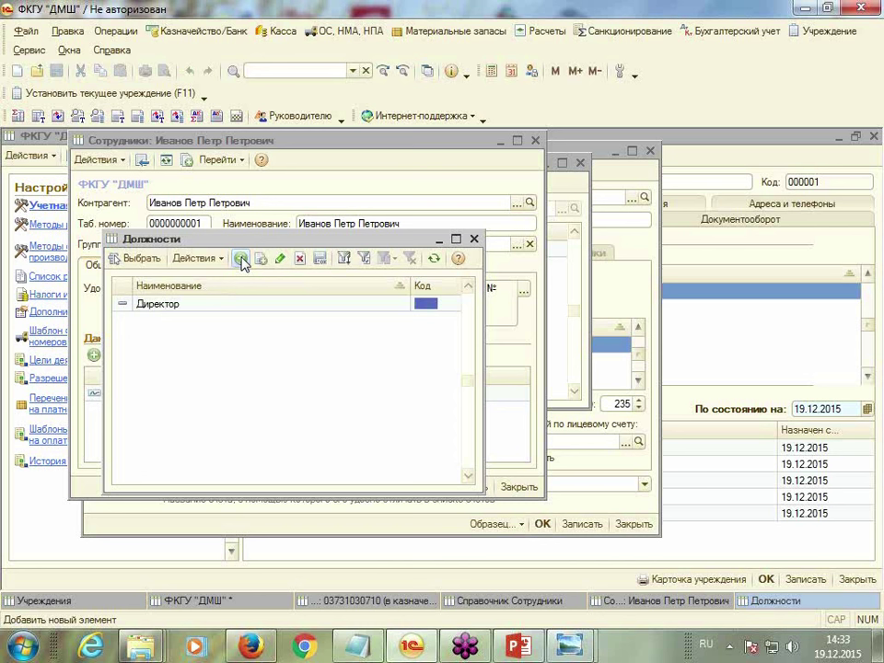
{"action": "key", "text": "Return"}
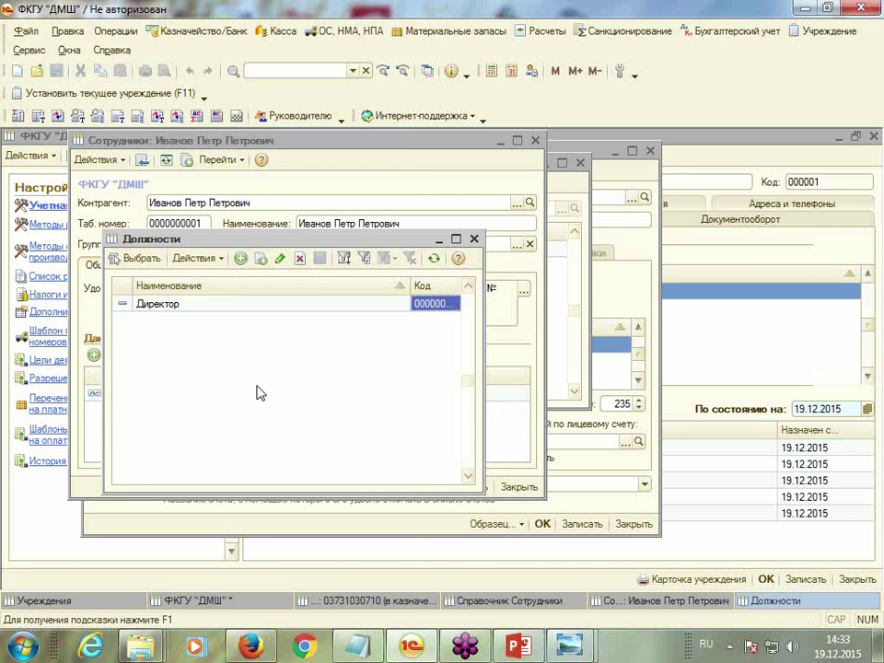
{"action": "left_click", "coordinate": [141, 259]}
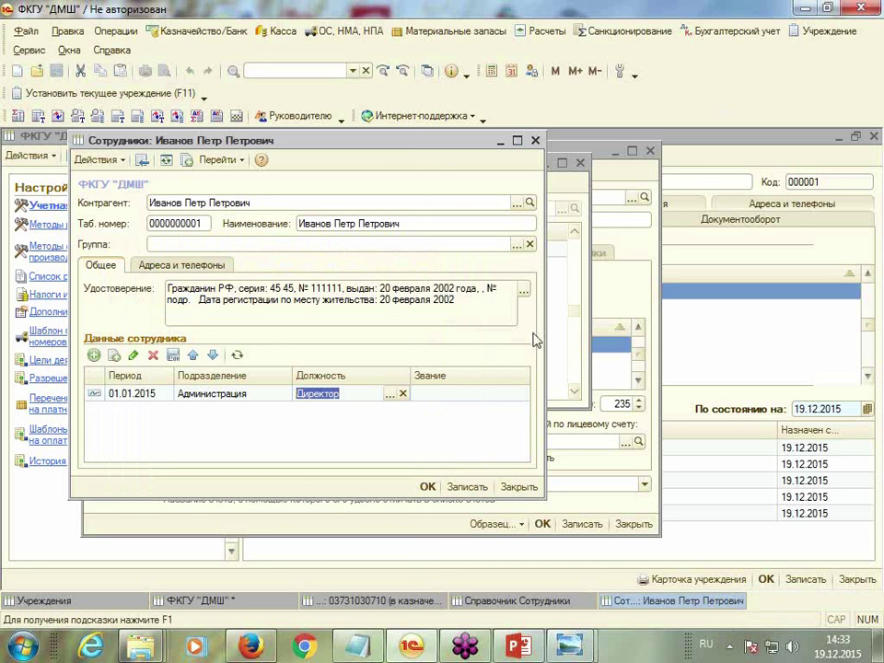
{"action": "left_click", "coordinate": [426, 486]}
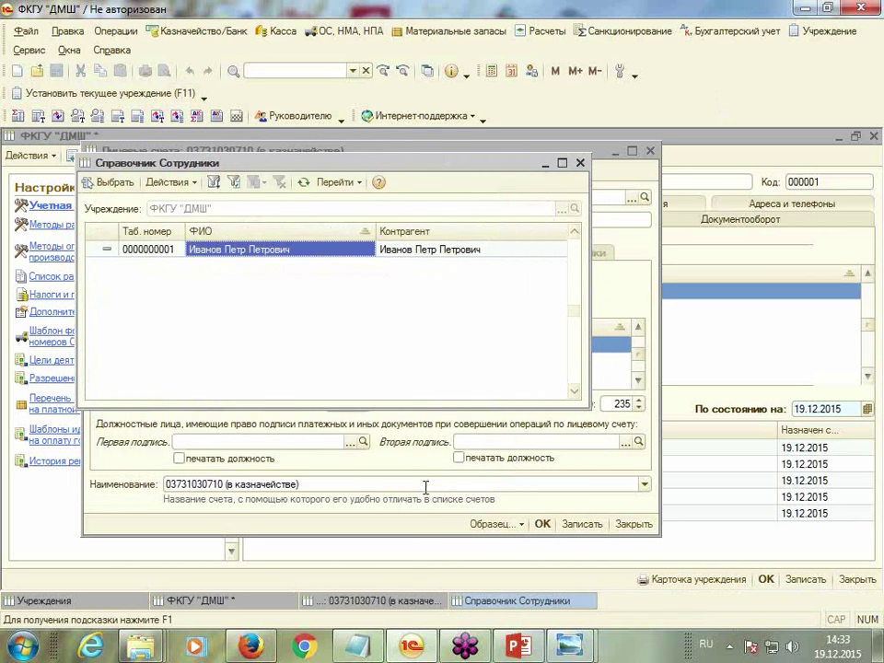
{"action": "double_click", "coordinate": [235, 255]}
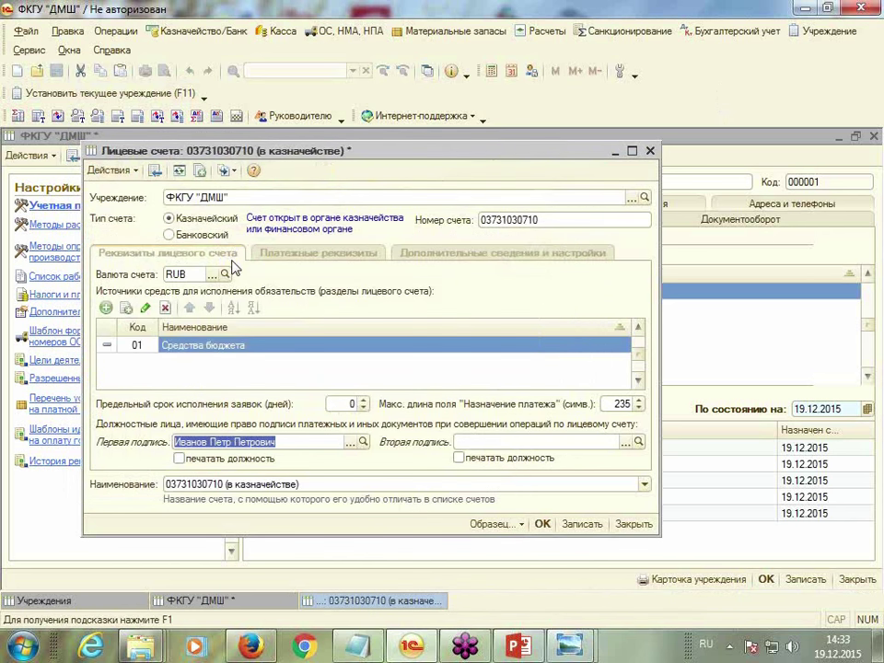
{"action": "left_click", "coordinate": [180, 458]}
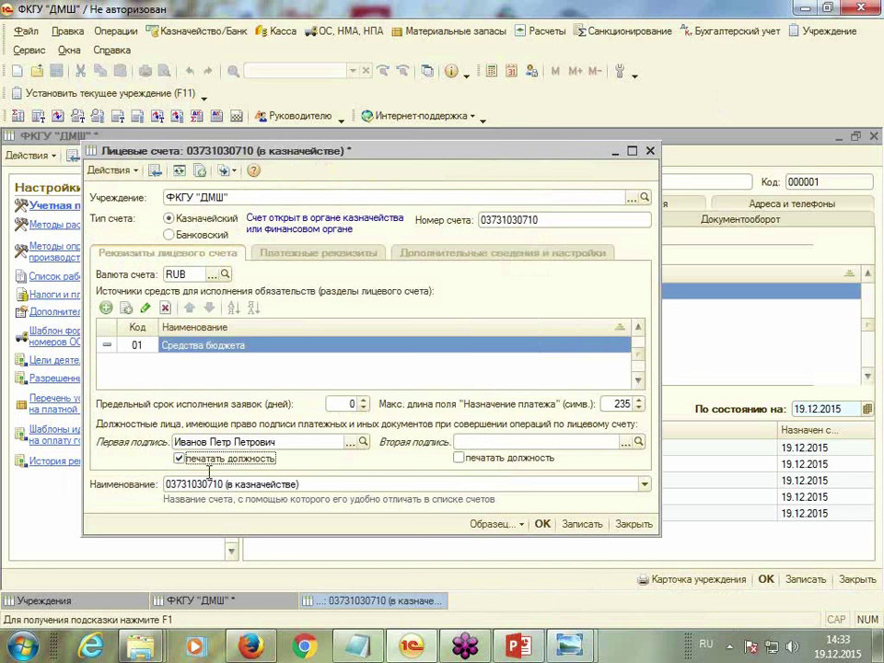
{"action": "left_click", "coordinate": [542, 525]}
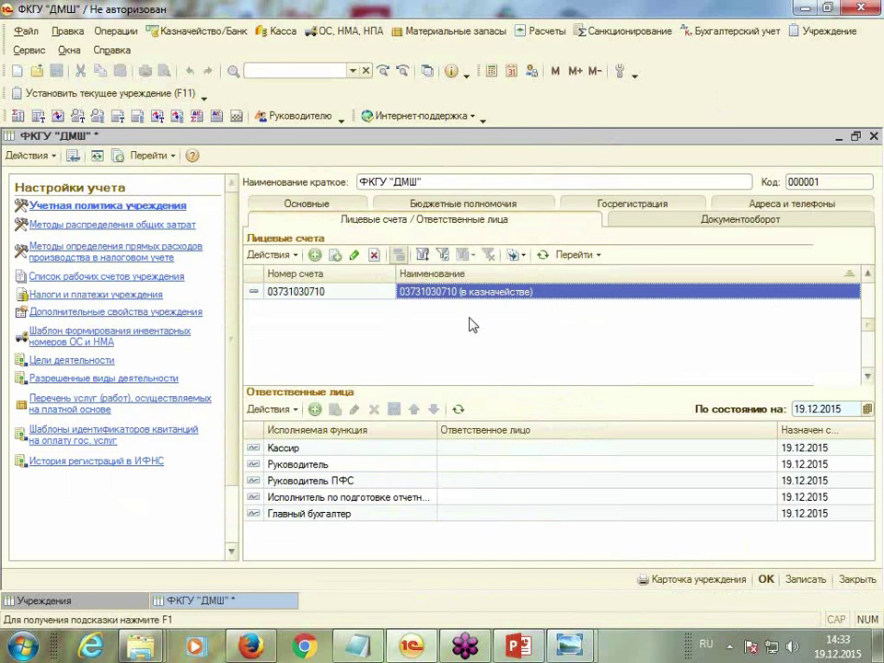
Reopen the treasury account and start a new employee from the second-signatory employee list
{"action": "left_click", "coordinate": [354, 256]}
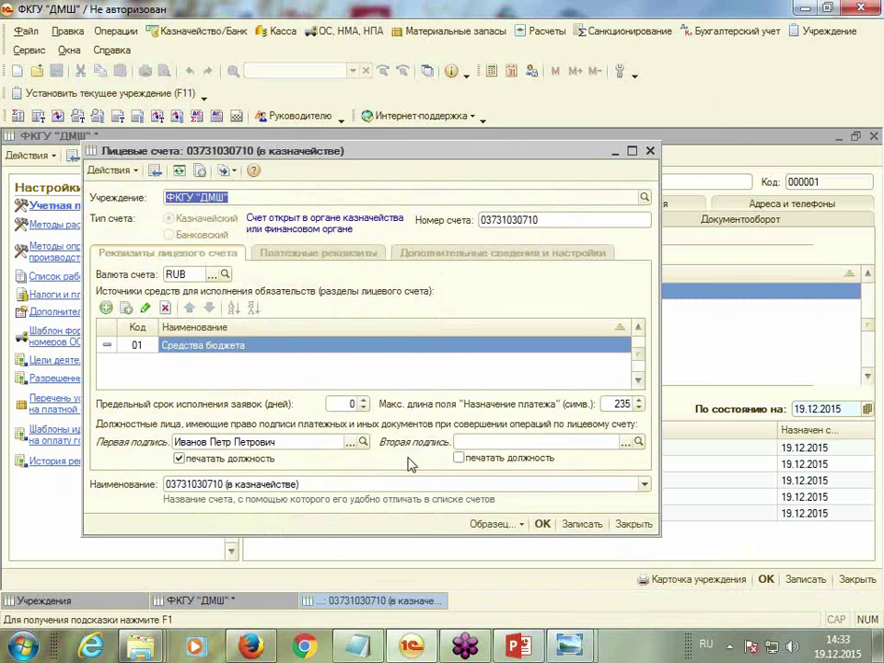
{"action": "left_click", "coordinate": [626, 443]}
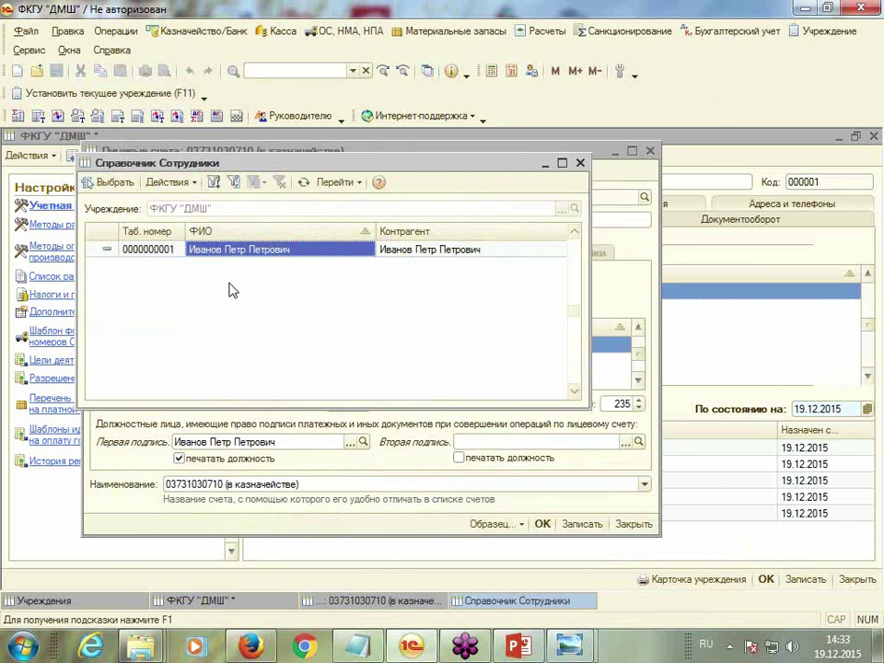
{"action": "right_click", "coordinate": [231, 290]}
{"action": "left_click", "coordinate": [279, 287]}
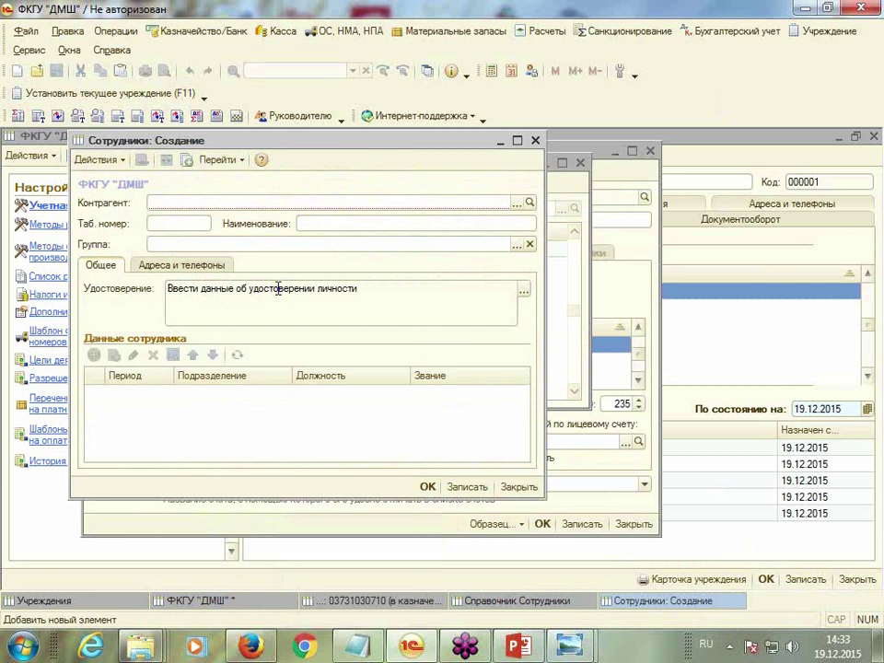
Create a Физическое лицо counterparty with the person's surname, first name and patronymic, and save it
{"action": "left_click", "coordinate": [516, 203]}
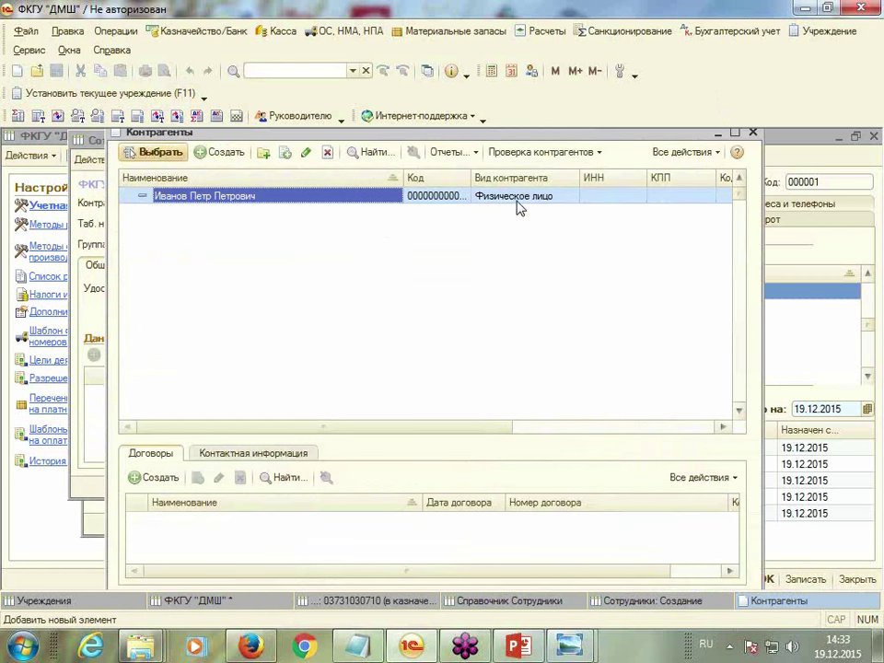
{"action": "left_click", "coordinate": [210, 153]}
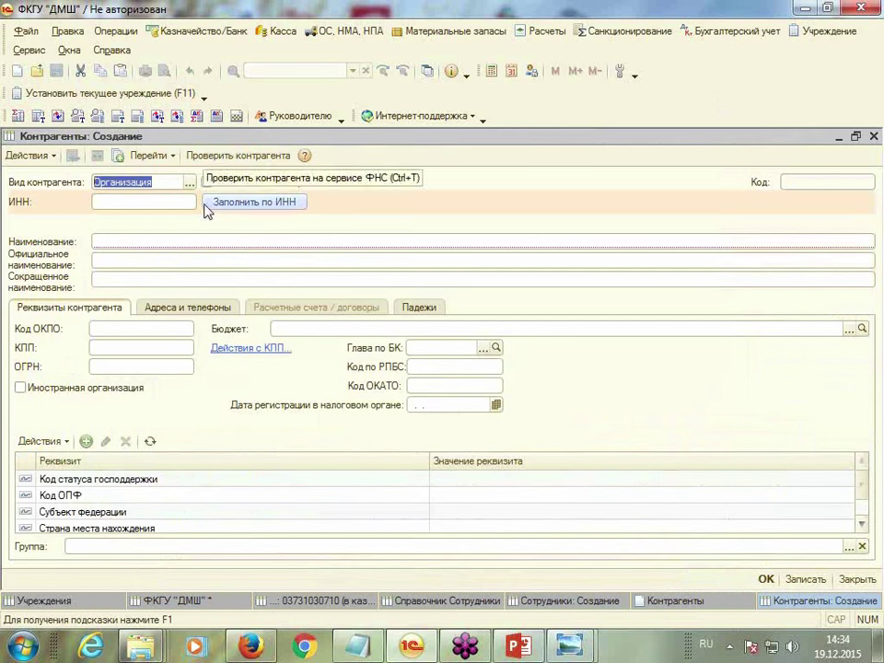
{"action": "left_click", "coordinate": [189, 182]}
{"action": "left_click", "coordinate": [138, 197]}
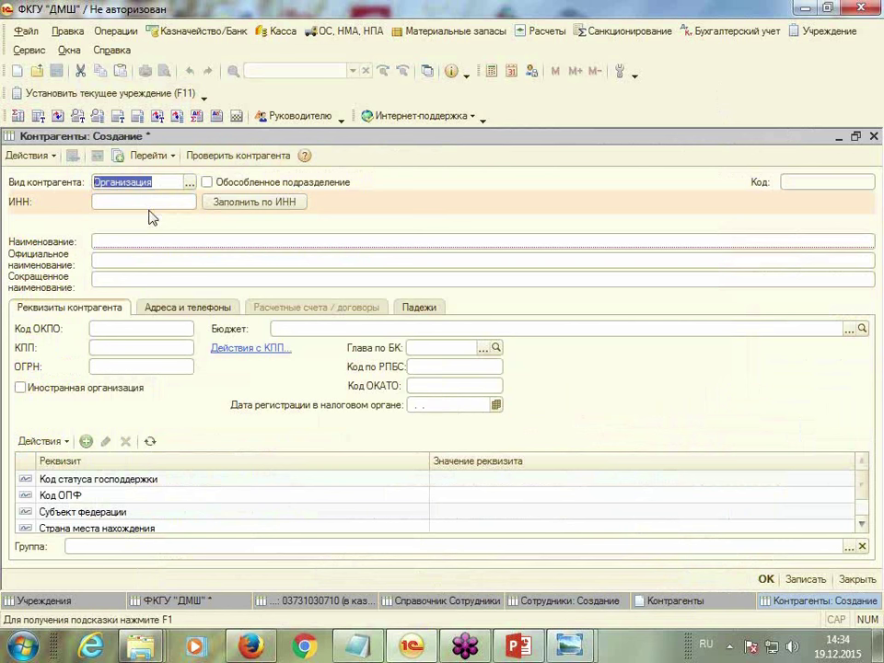
{"action": "left_click", "coordinate": [103, 222]}
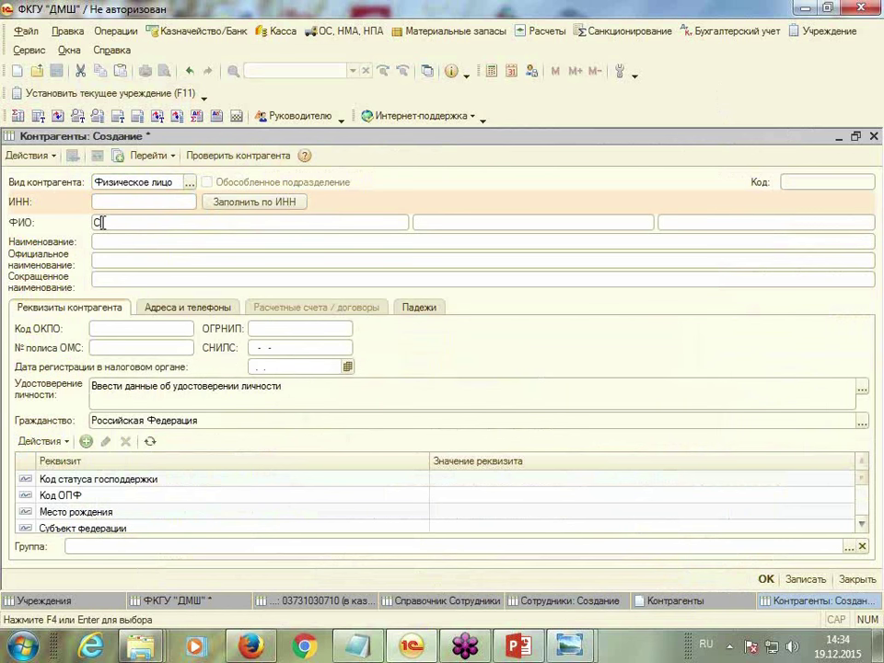
{"action": "key", "text": "Tab"}
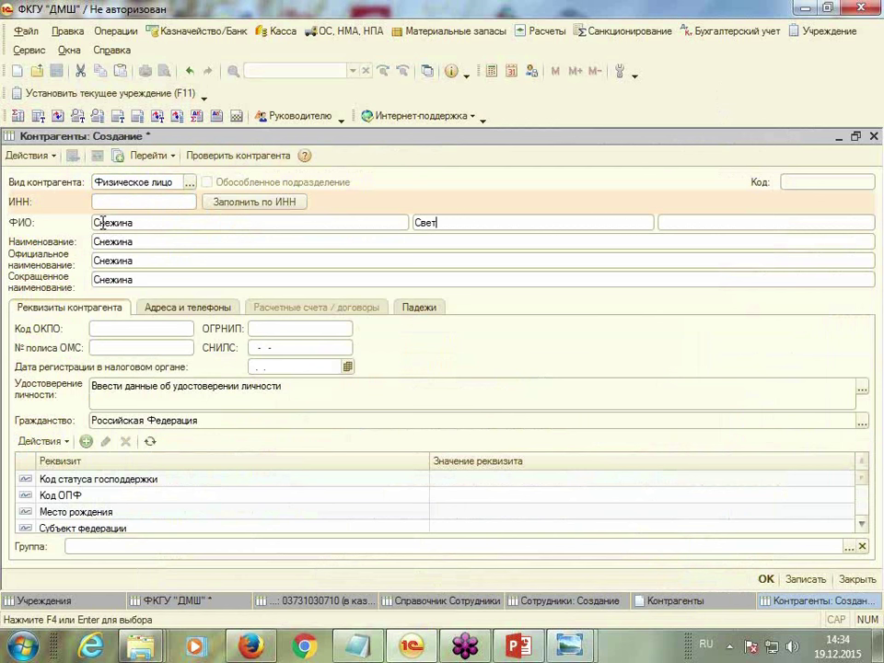
{"action": "key", "text": "Tab"}
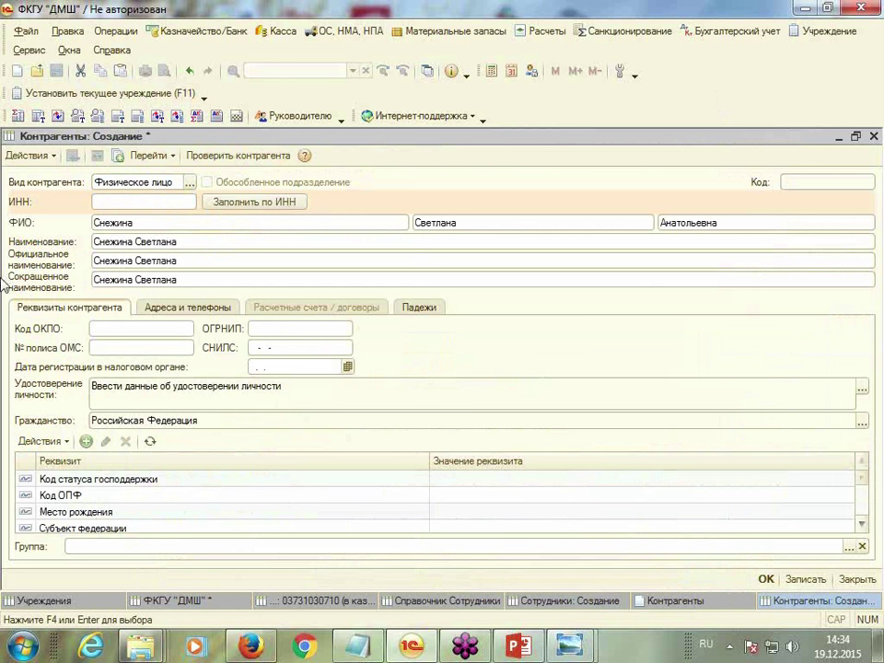
{"action": "key", "text": "Tab"}
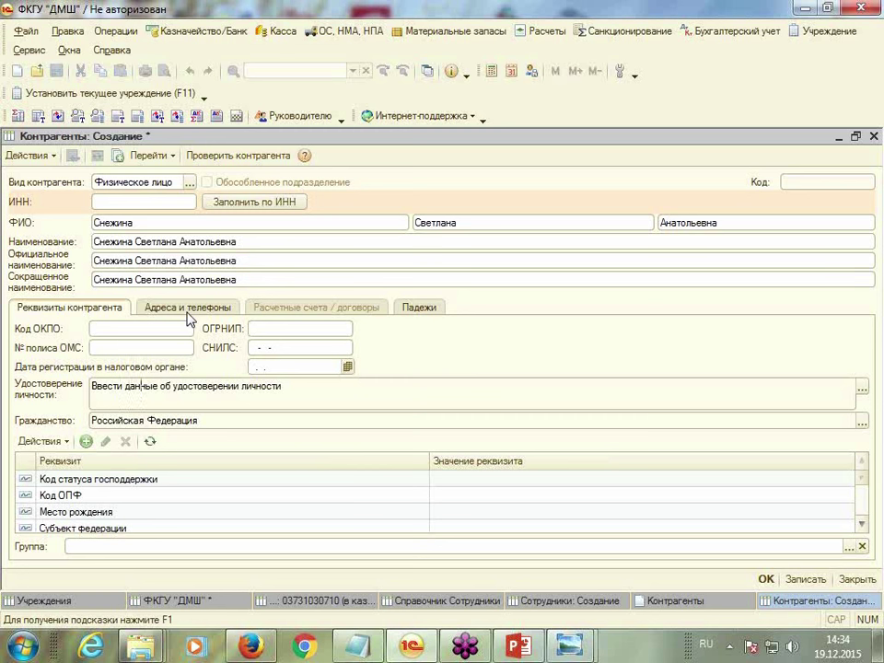
{"action": "left_click", "coordinate": [765, 579]}
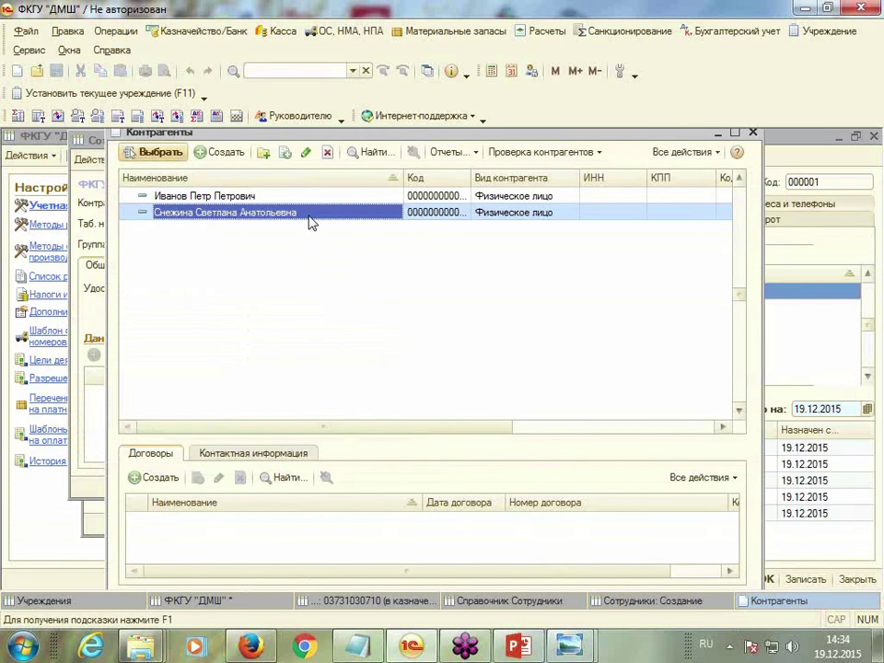
Link the new counterparty, save the employee, and add a 01.01.2015 data row in Администрация
{"action": "double_click", "coordinate": [276, 212]}
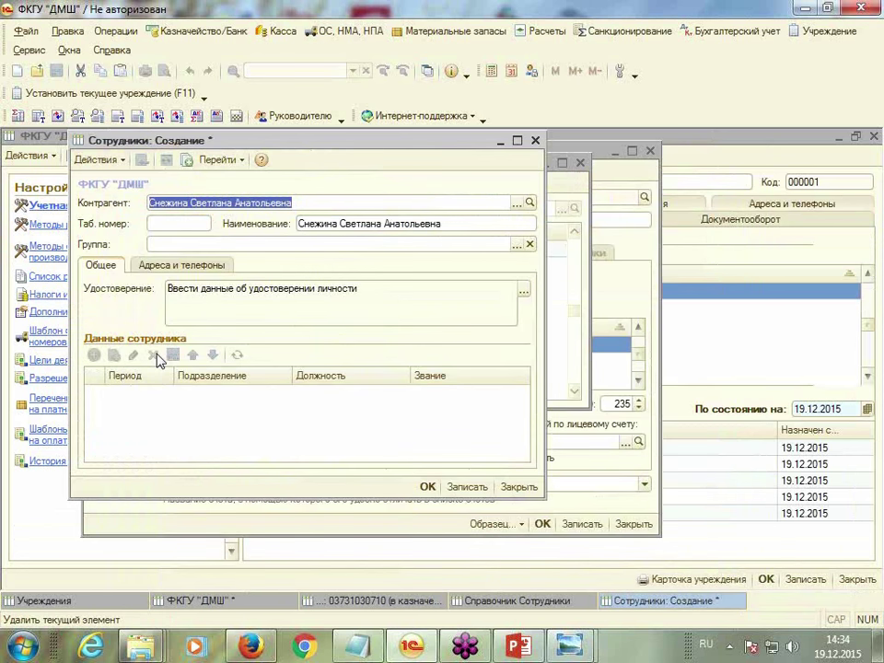
{"action": "left_click", "coordinate": [466, 489]}
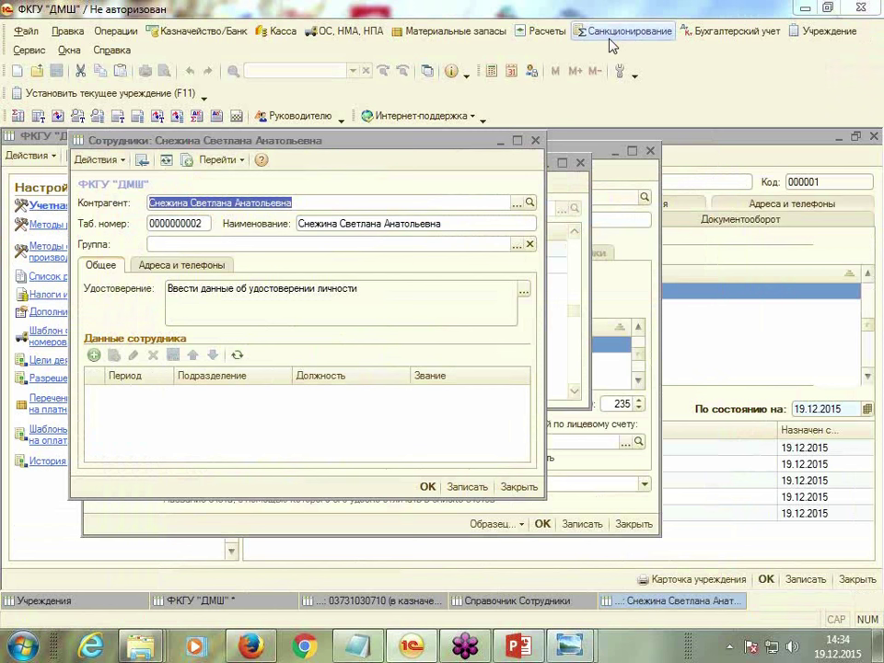
{"action": "left_click", "coordinate": [93, 356]}
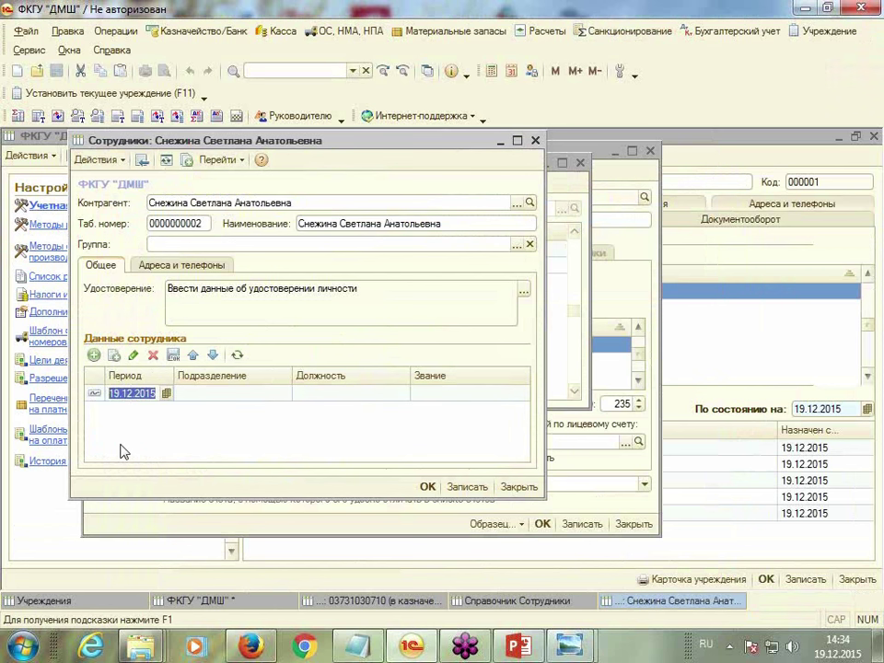
{"action": "type", "text": "01.01.2015"}
{"action": "key", "text": "Tab"}
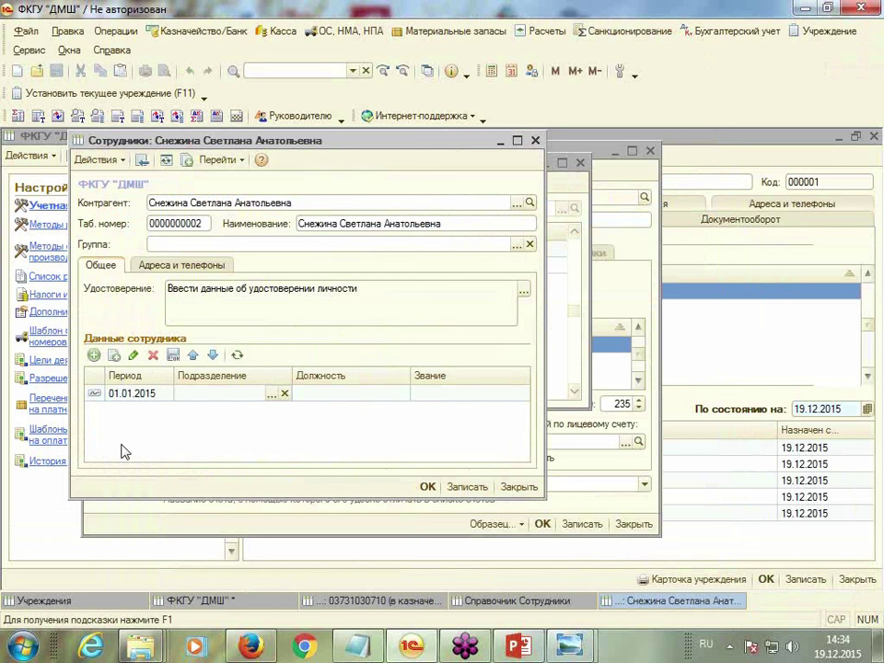
{"action": "left_click", "coordinate": [270, 393]}
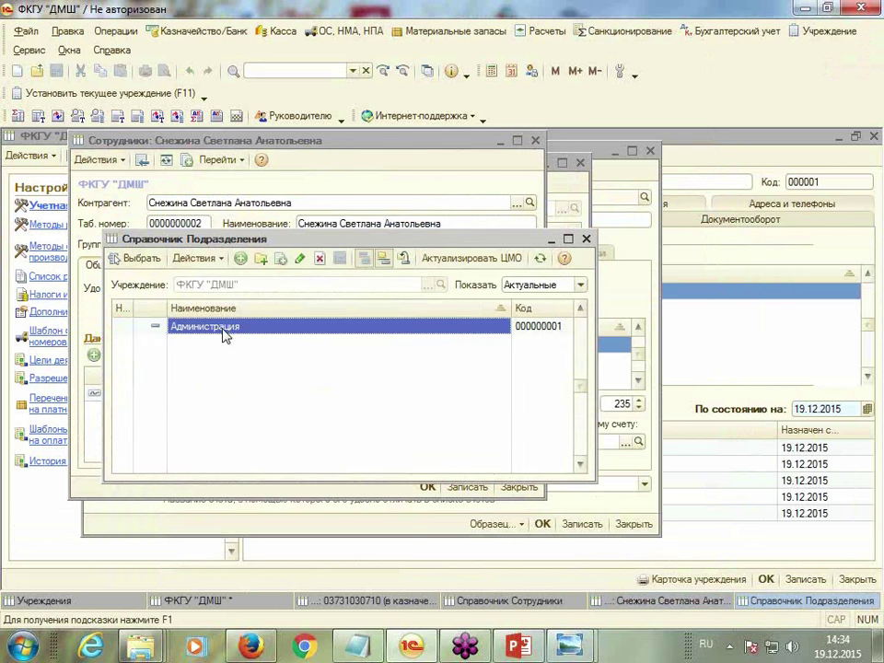
{"action": "double_click", "coordinate": [224, 334]}
Create the position Главный бухгалтер and assign it to the employee's row
{"action": "left_click", "coordinate": [336, 395]}
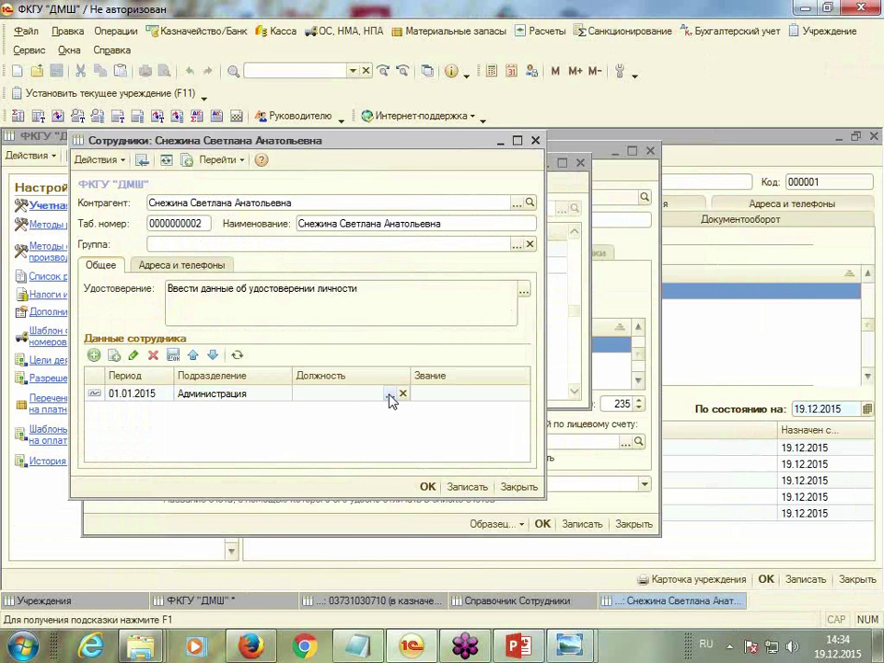
{"action": "left_click", "coordinate": [387, 396]}
{"action": "left_click", "coordinate": [241, 258]}
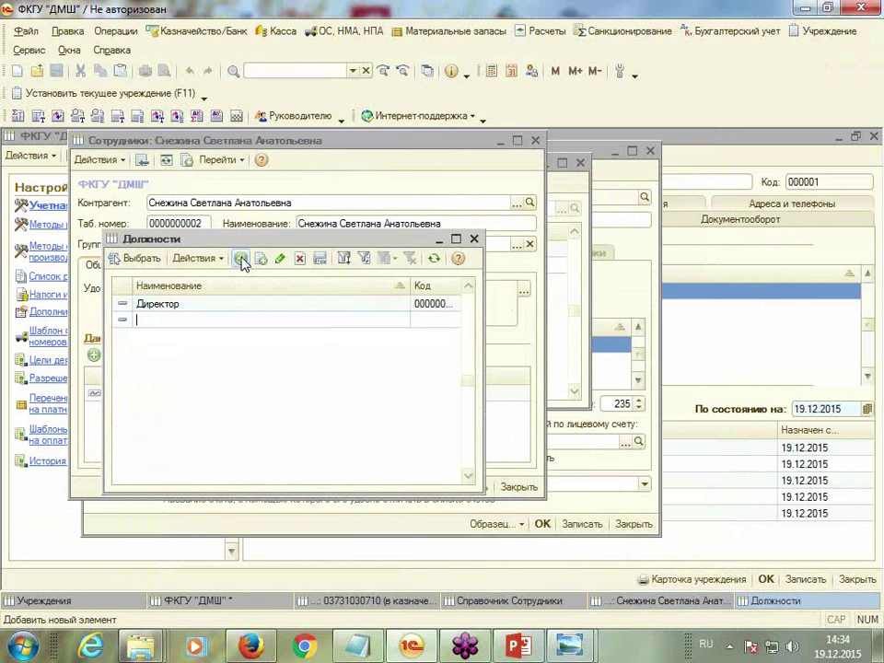
{"action": "type", "text": "Главный бухгалтер"}
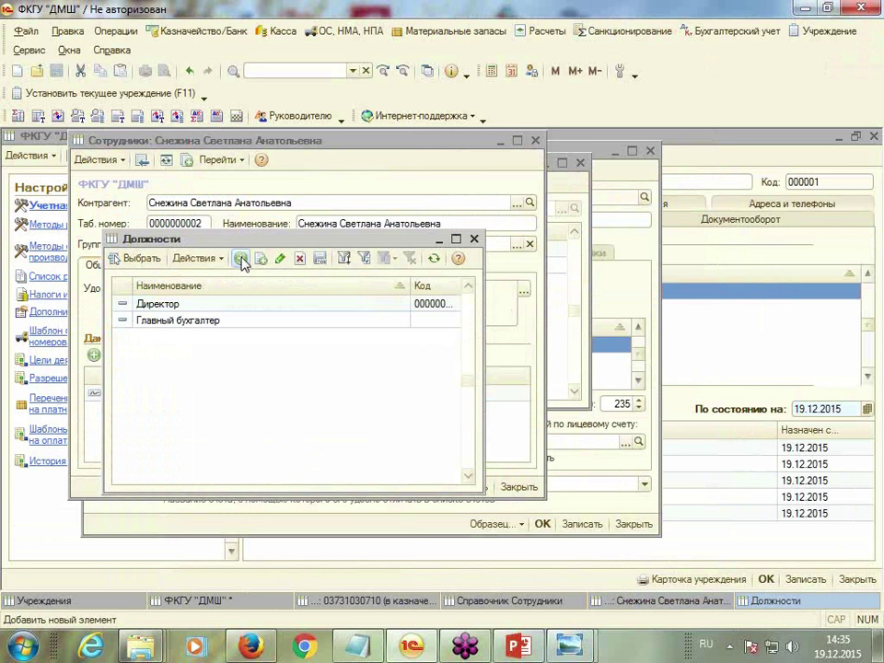
{"action": "key", "text": "Return"}
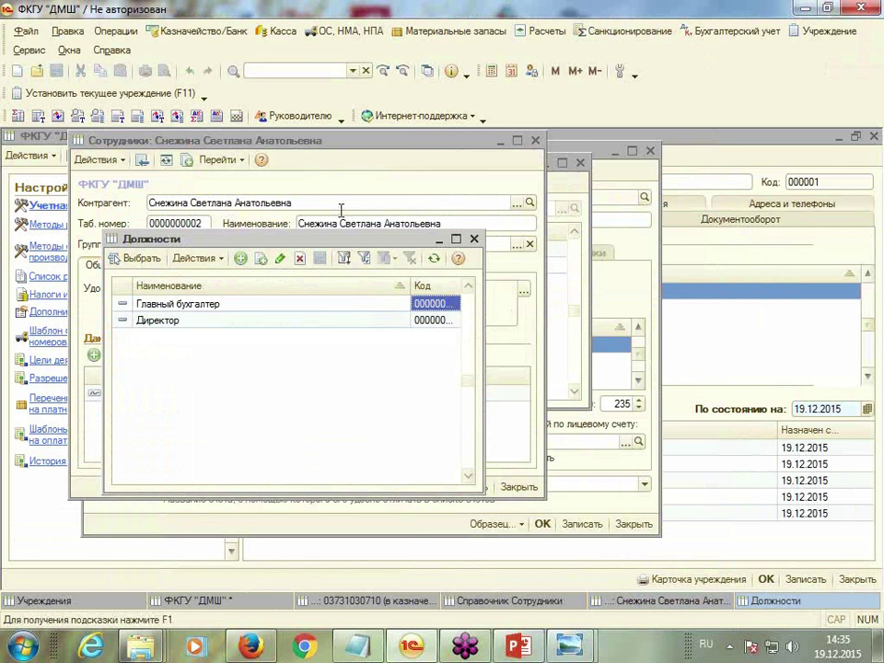
{"action": "left_click", "coordinate": [155, 263]}
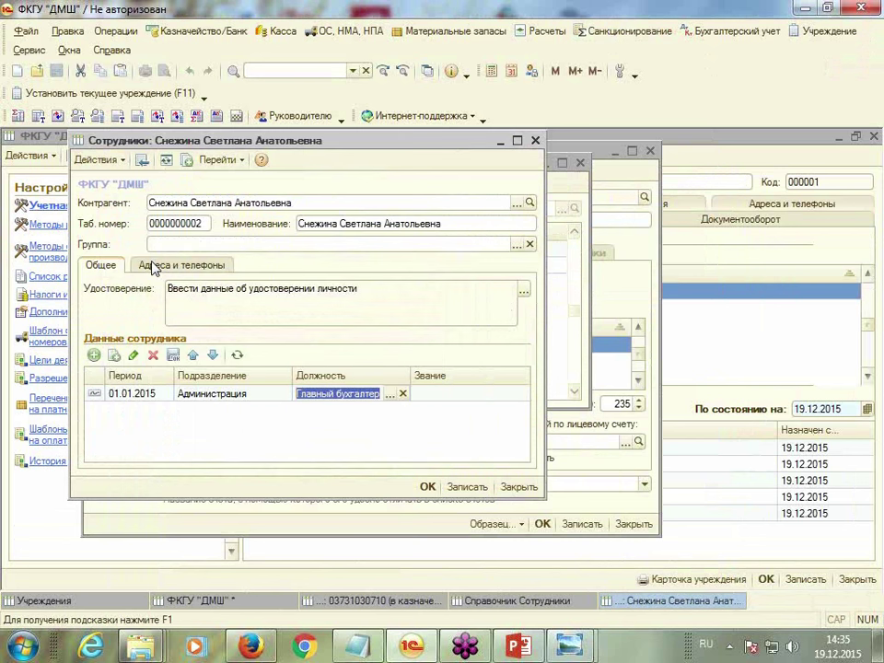
Set the employee as second signatory with position printed, close the account, and start re-entering the as-of date
{"action": "left_click", "coordinate": [426, 488]}
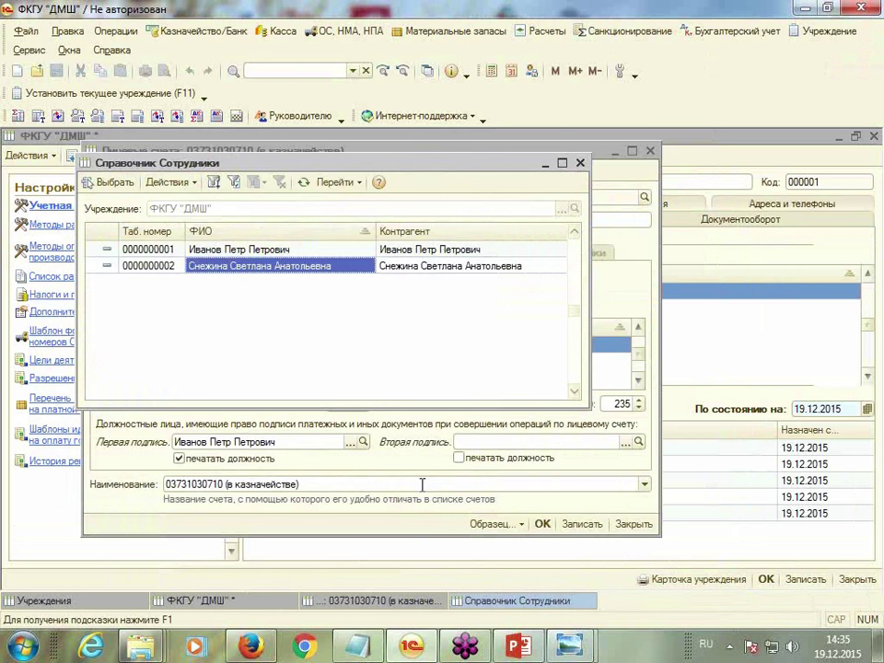
{"action": "double_click", "coordinate": [313, 278]}
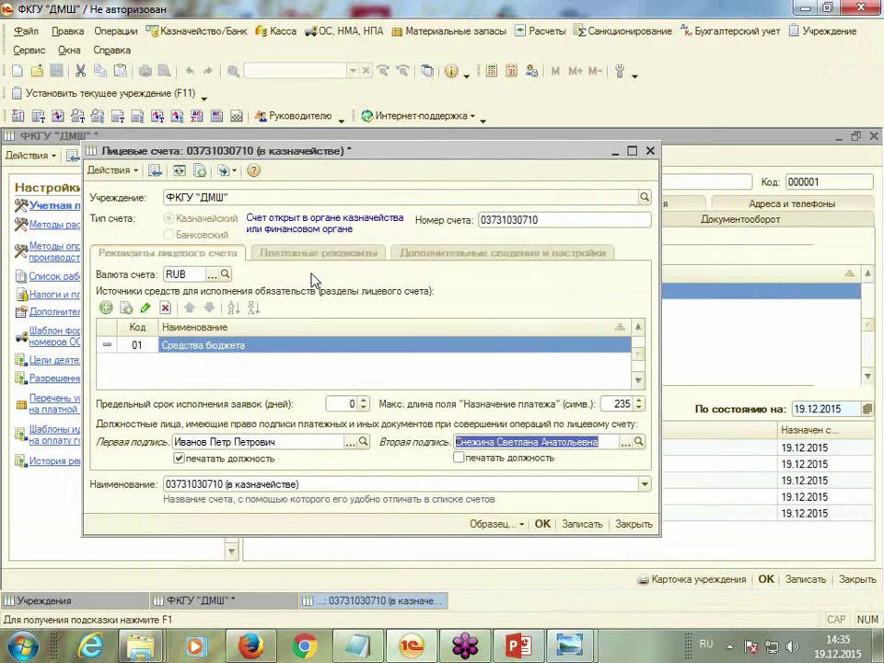
{"action": "left_click", "coordinate": [459, 458]}
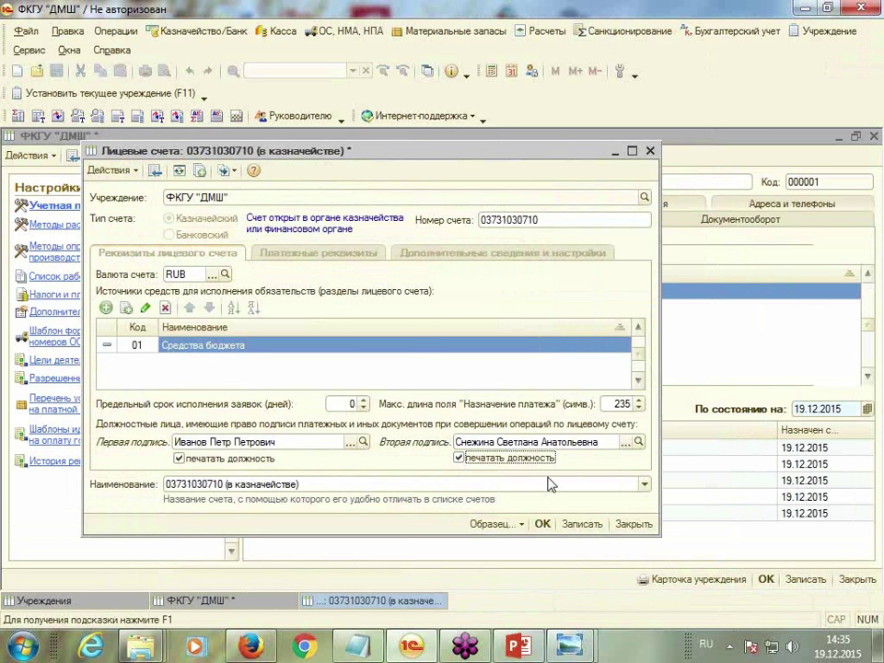
{"action": "key", "text": "ctrl+Return"}
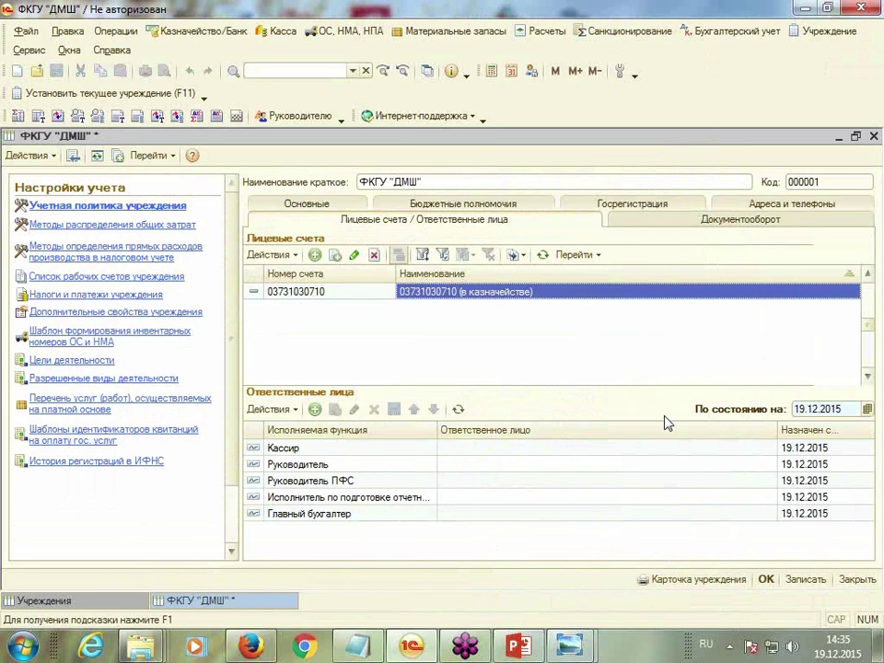
{"action": "left_click", "coordinate": [813, 411]}
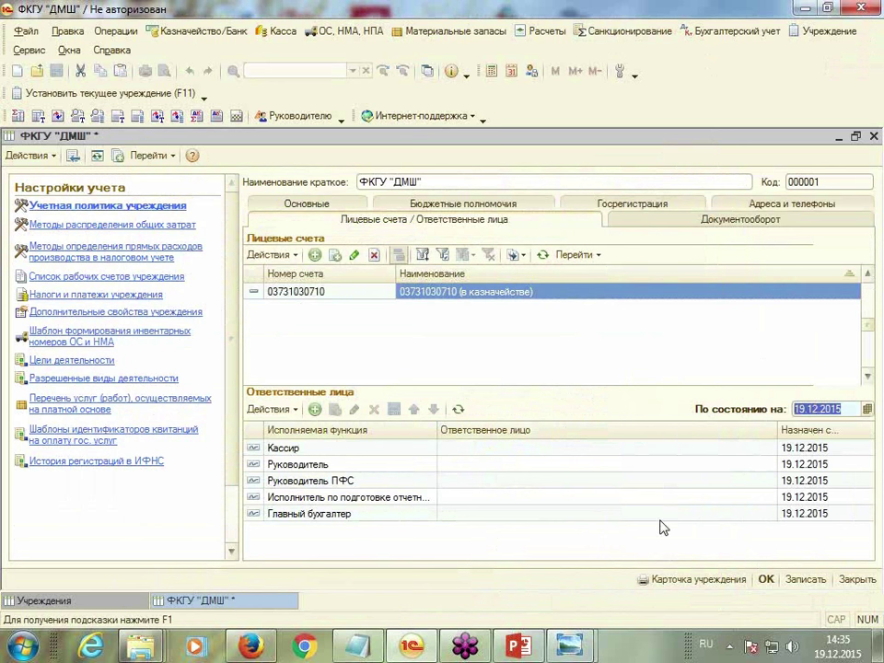
{"action": "type", "text": "0"}
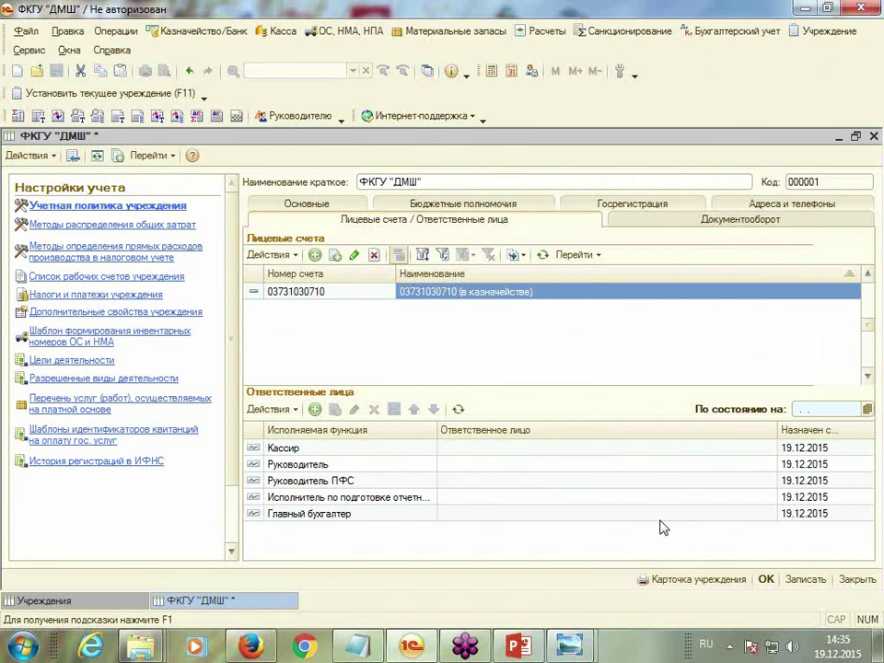
As of 01.01.2015, assign the second employee as Кассир and the first as Руководитель
{"action": "type", "text": "1.01.2015"}
{"action": "key", "text": "Return"}
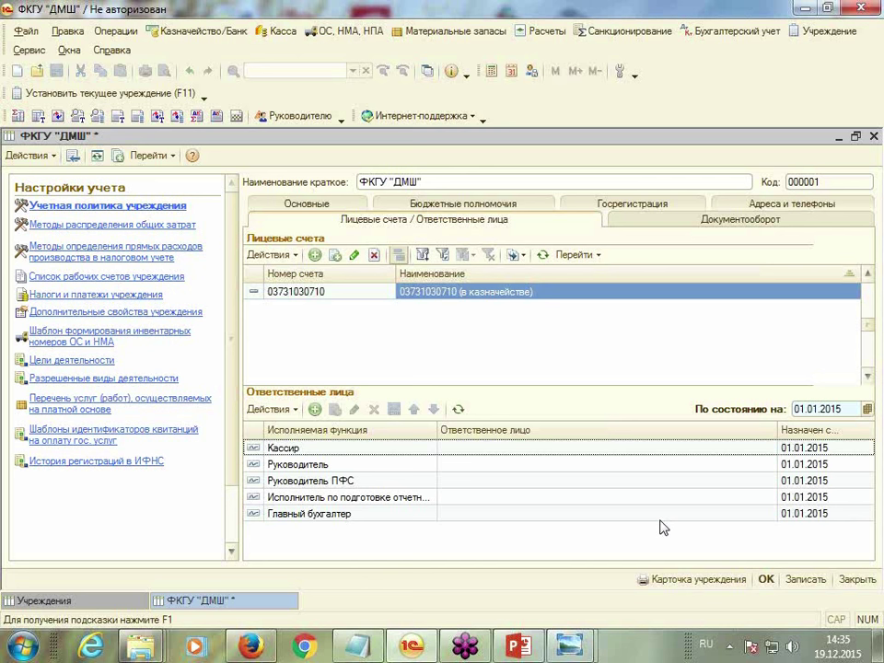
{"action": "left_click", "coordinate": [529, 453]}
{"action": "left_click", "coordinate": [757, 448]}
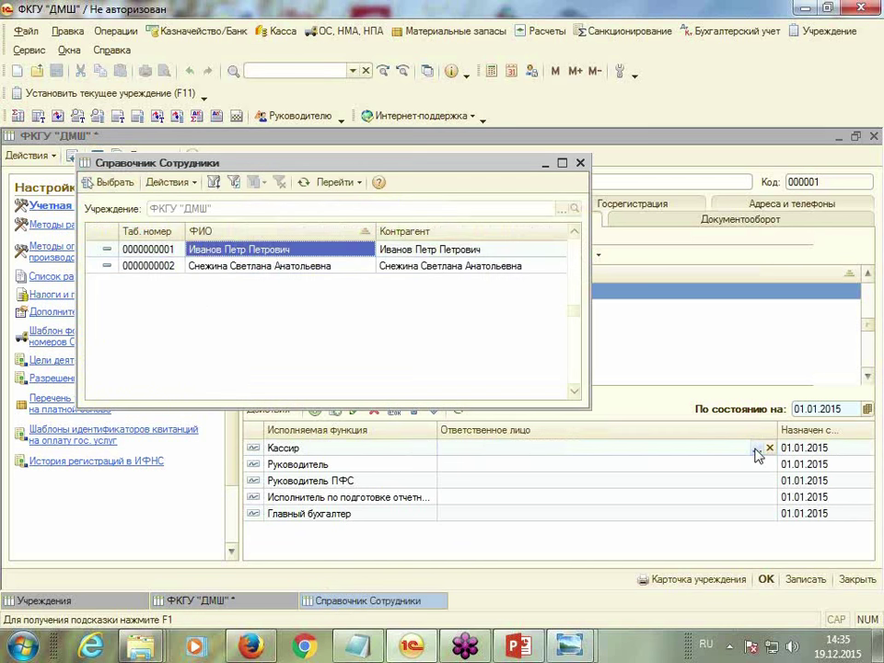
{"action": "double_click", "coordinate": [297, 267]}
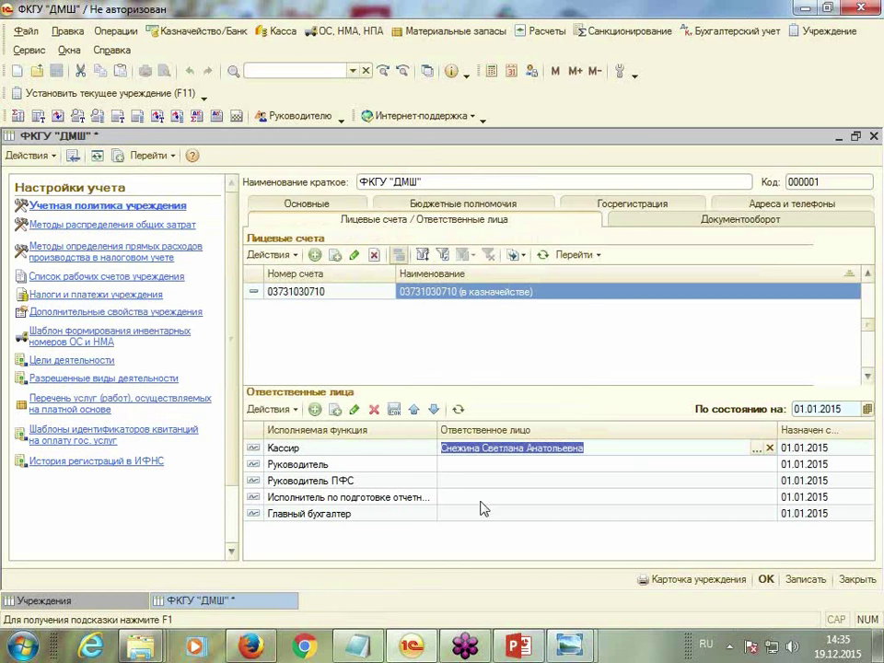
{"action": "left_click", "coordinate": [460, 466]}
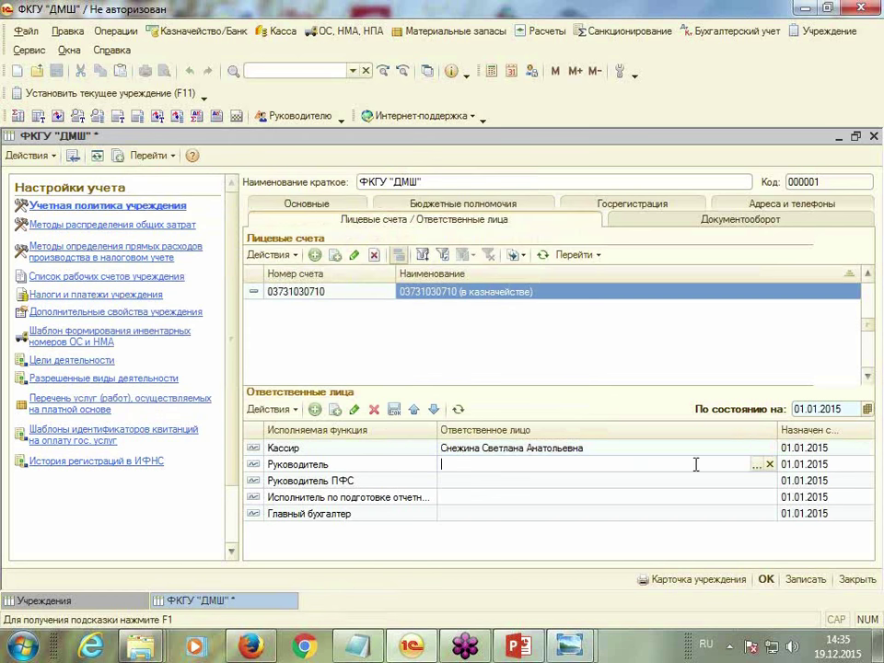
{"action": "left_click", "coordinate": [756, 465]}
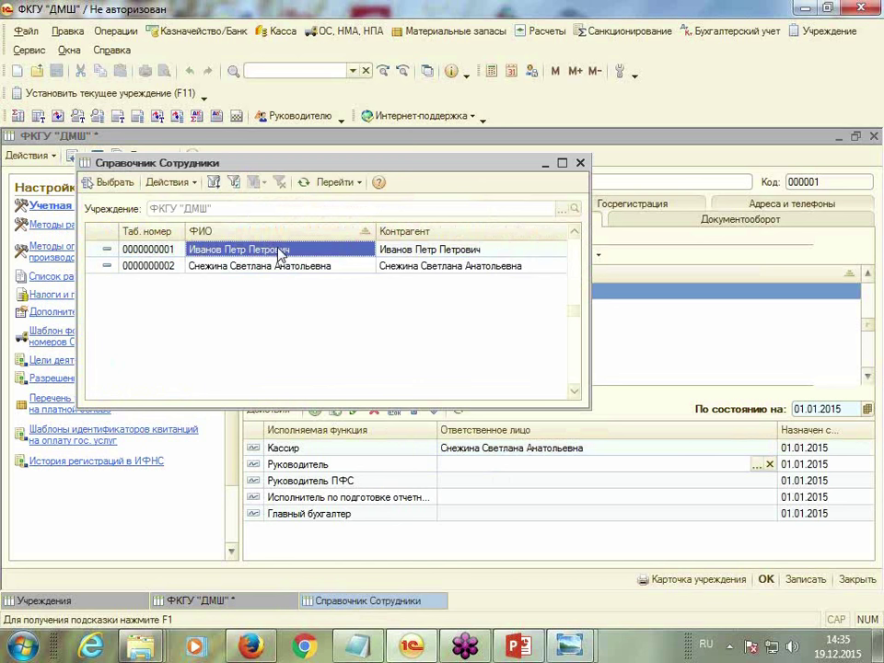
{"action": "double_click", "coordinate": [281, 250]}
Assign the second employee as Главный бухгалтер and save the ФКГУ "ДМШ" card
{"action": "left_click", "coordinate": [475, 515]}
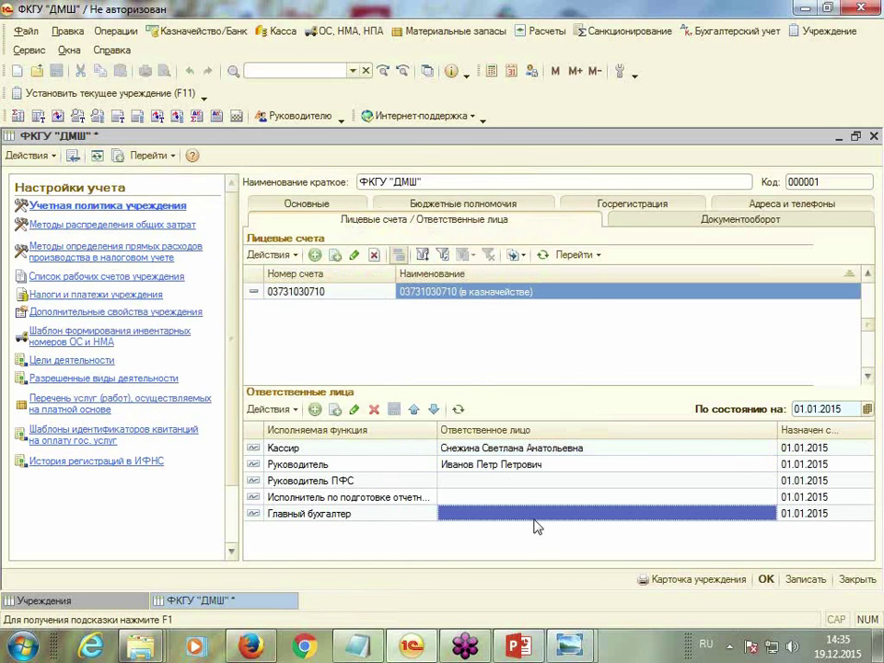
{"action": "left_click", "coordinate": [742, 518]}
{"action": "left_click", "coordinate": [756, 514]}
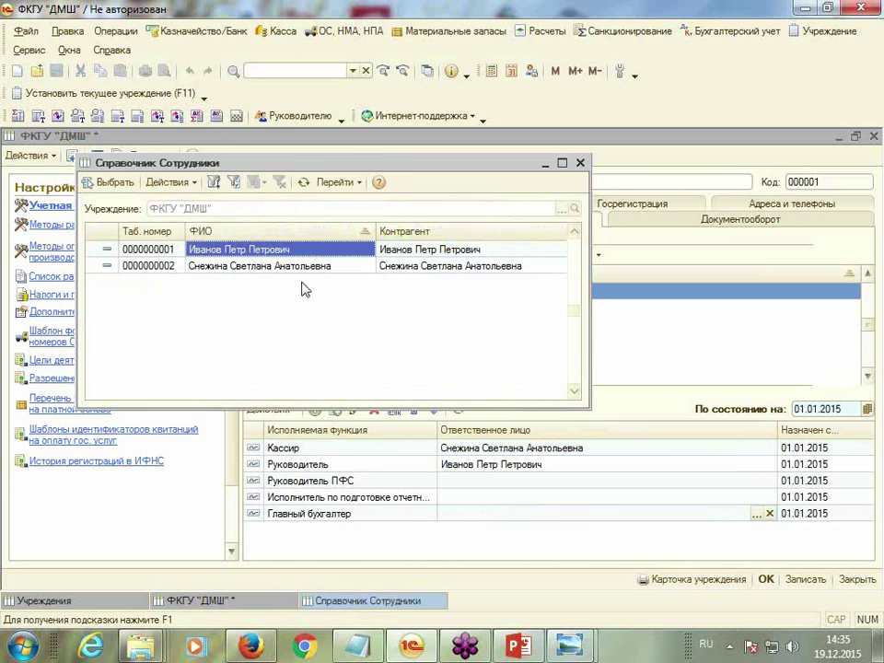
{"action": "double_click", "coordinate": [253, 267]}
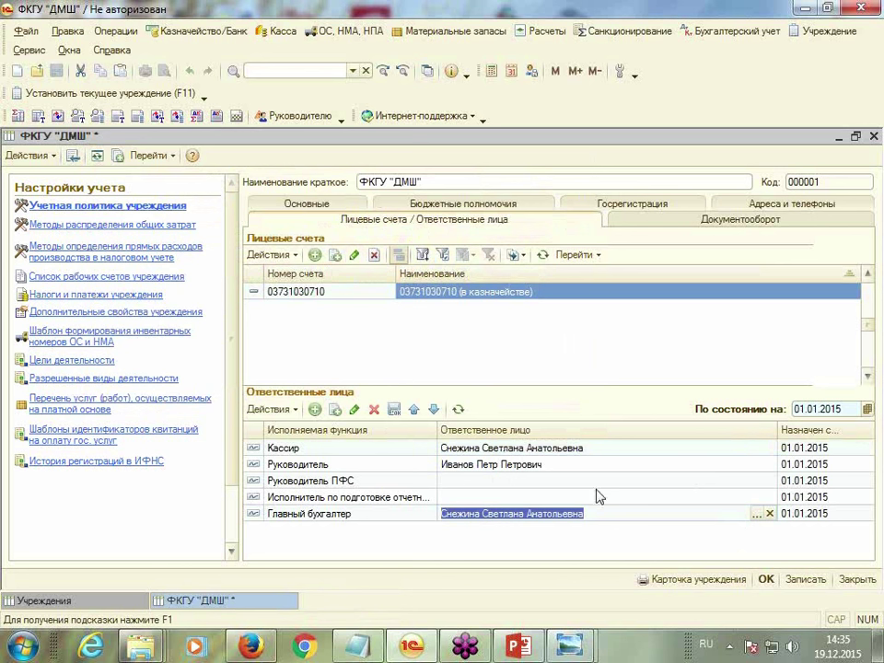
{"action": "left_click", "coordinate": [810, 586]}
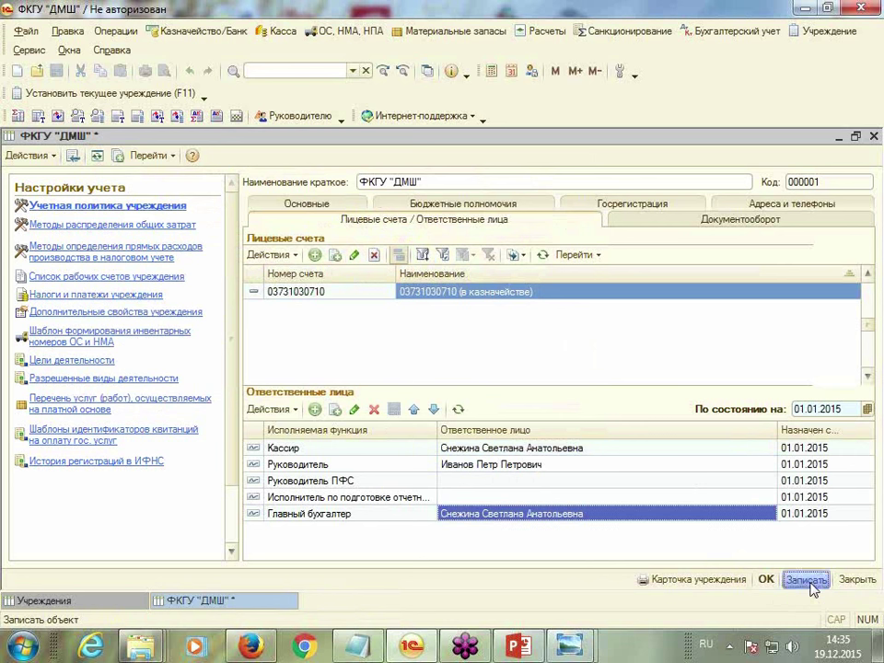
{"action": "left_click", "coordinate": [702, 583]}
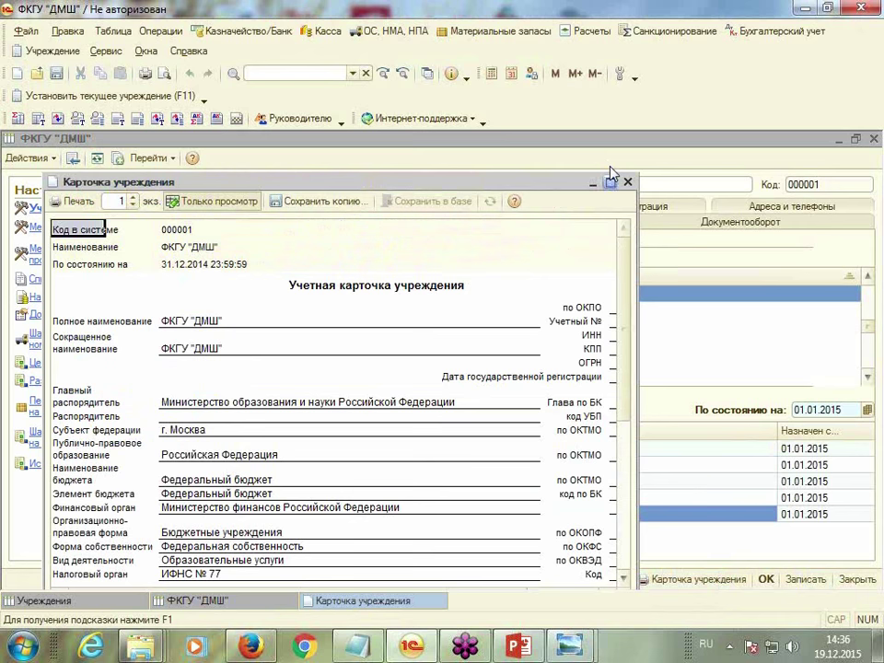
{"action": "left_click", "coordinate": [608, 182]}
{"action": "scroll", "coordinate": [755, 375], "scroll_direction": "down", "scroll_amount": 7}
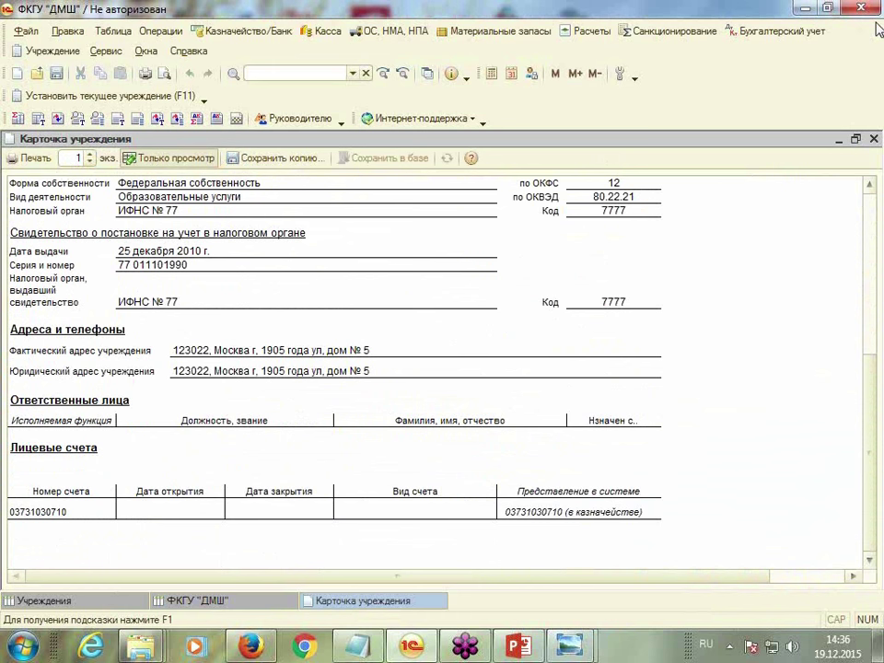
{"action": "left_click", "coordinate": [874, 139]}
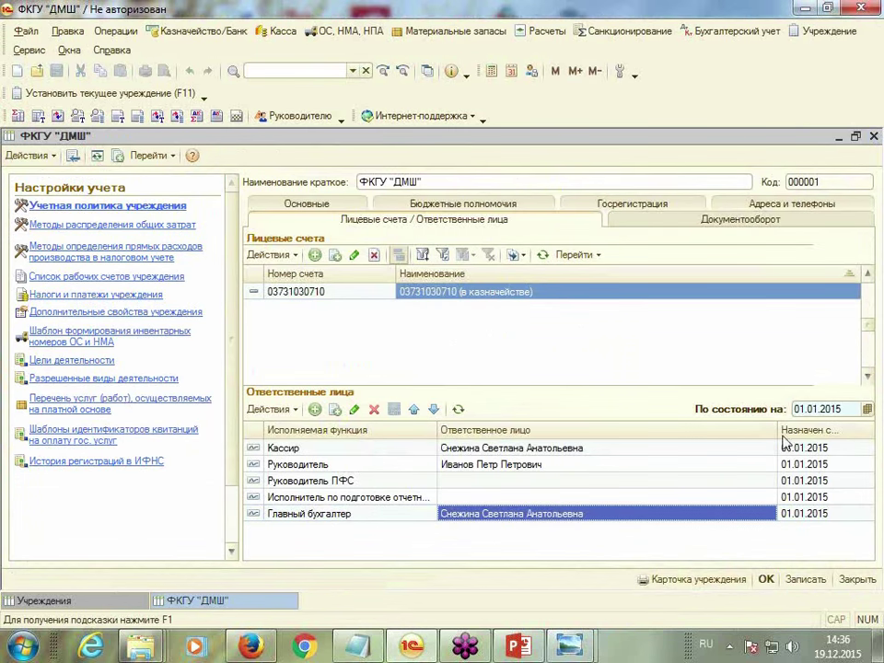
Switch the as-of date to 31.12.2014, review the Карточка учреждения, and begin choosing the Кассир
{"action": "left_click", "coordinate": [814, 402]}
{"action": "type", "text": "31.1"}
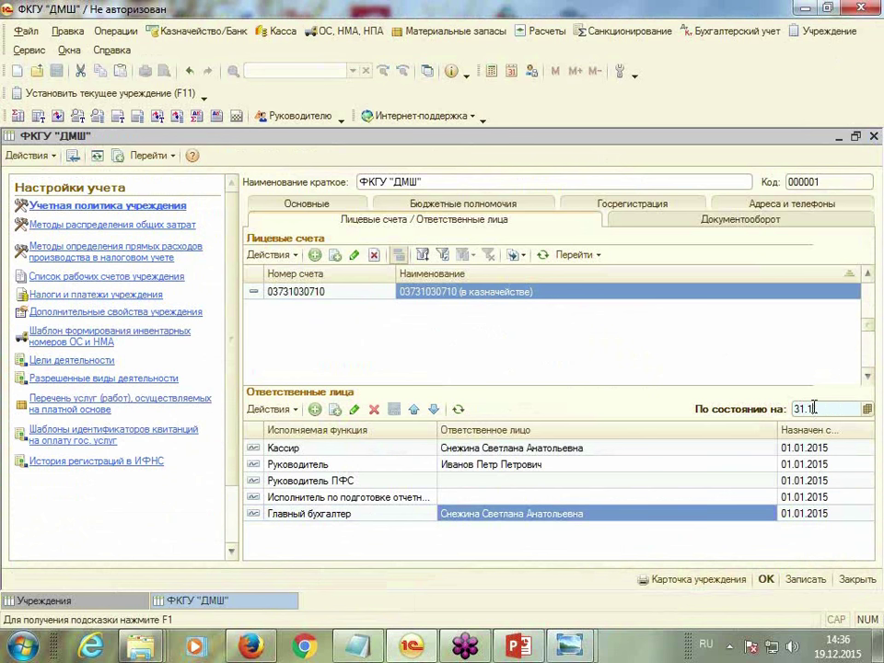
{"action": "type", "text": "2.2014"}
{"action": "key", "text": "Return"}
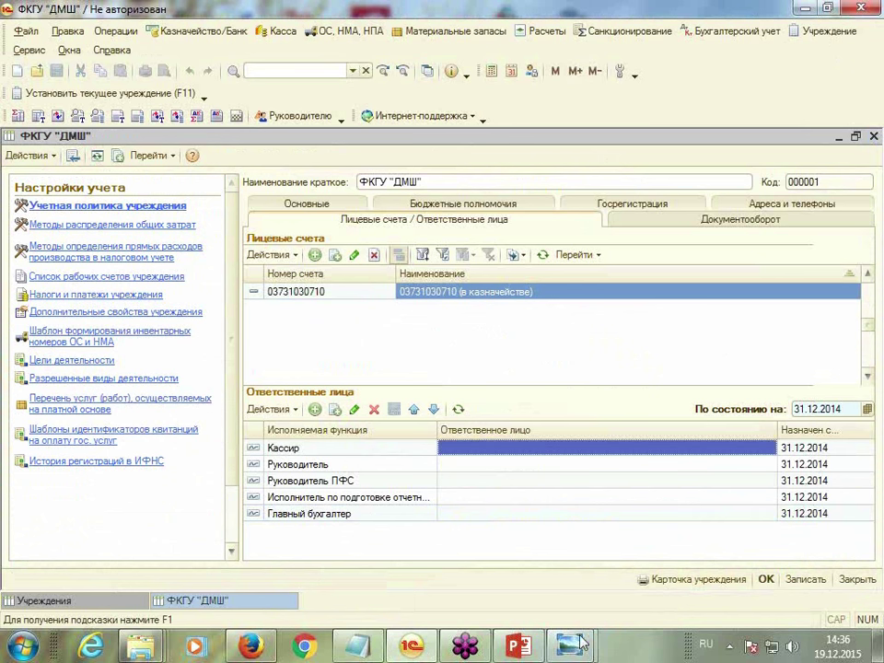
{"action": "left_click", "coordinate": [726, 583]}
{"action": "scroll", "coordinate": [704, 469], "scroll_direction": "down", "scroll_amount": 10}
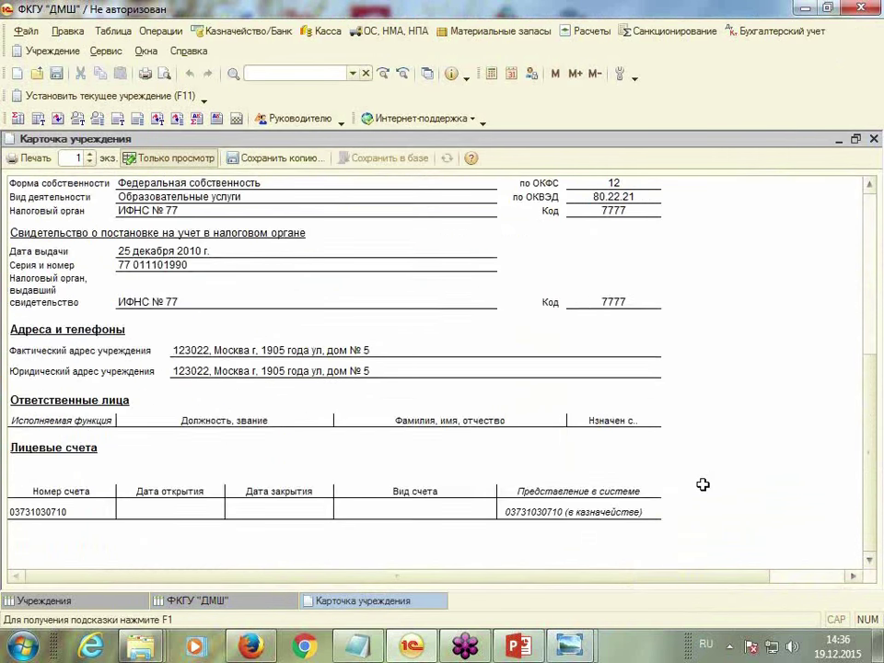
{"action": "scroll", "coordinate": [703, 484], "scroll_direction": "up", "scroll_amount": 2}
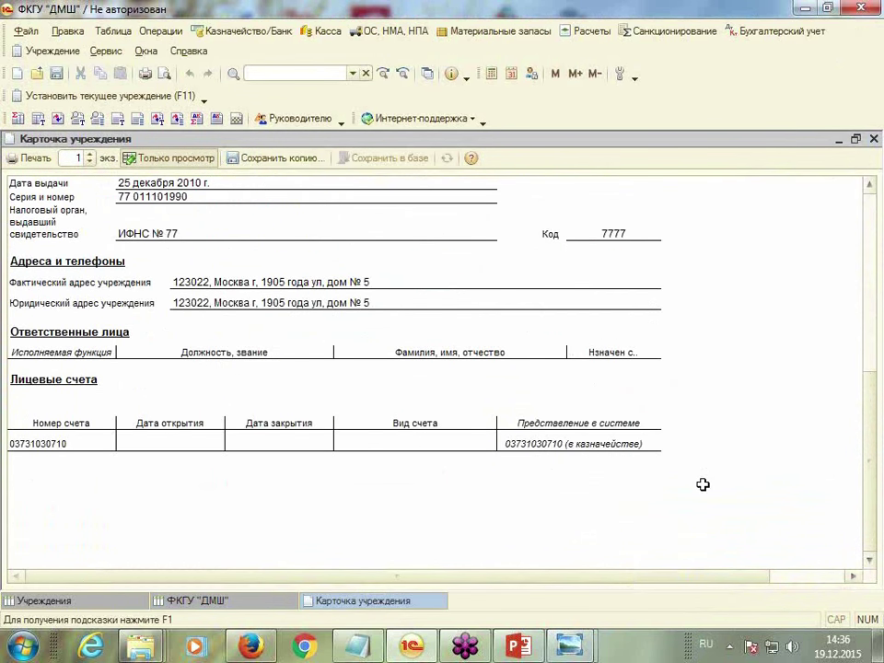
{"action": "left_click", "coordinate": [87, 365]}
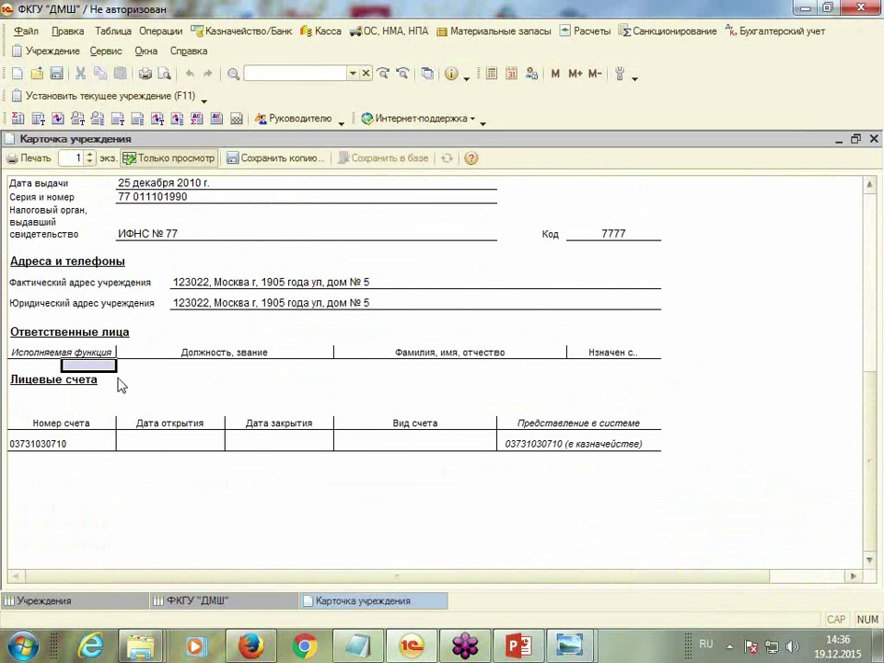
{"action": "left_click", "coordinate": [873, 138]}
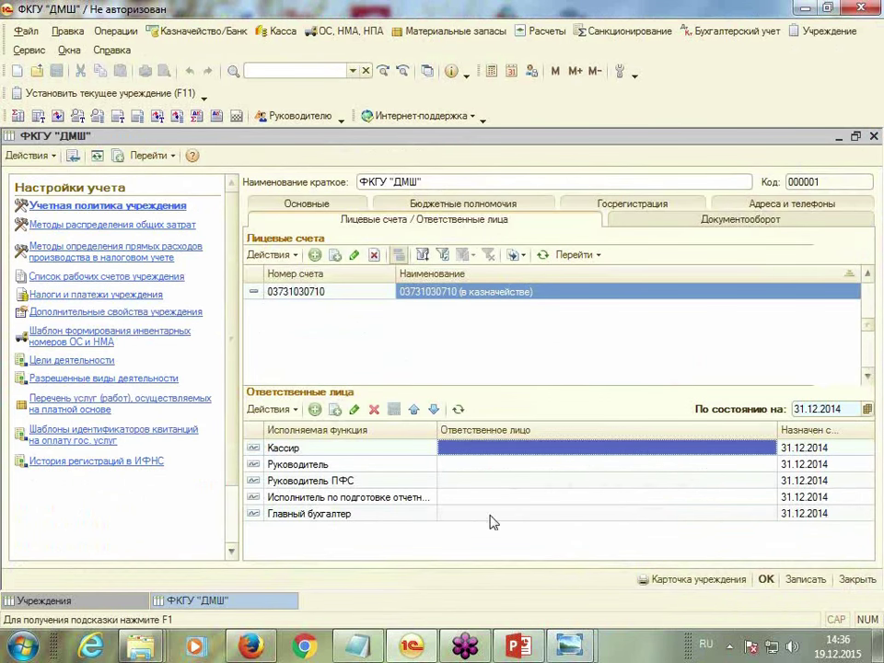
{"action": "left_click", "coordinate": [493, 455]}
Assign the second employee as Кассир and the first employee as Руководитель as of 31.12.2014
{"action": "left_click", "coordinate": [757, 448]}
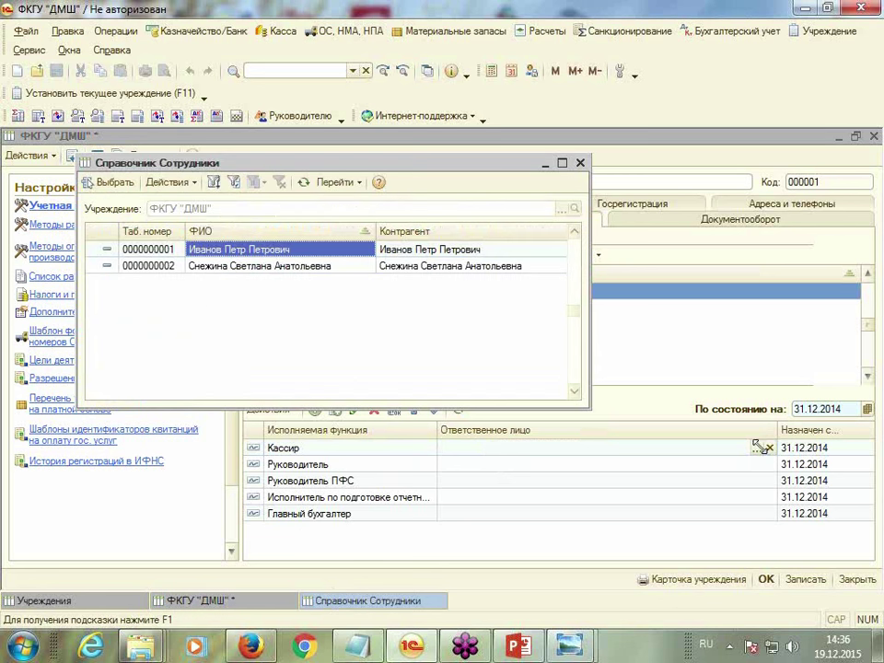
{"action": "double_click", "coordinate": [244, 276]}
{"action": "left_click", "coordinate": [488, 466]}
{"action": "left_click", "coordinate": [488, 466]}
{"action": "left_click", "coordinate": [755, 465]}
{"action": "left_click", "coordinate": [269, 267]}
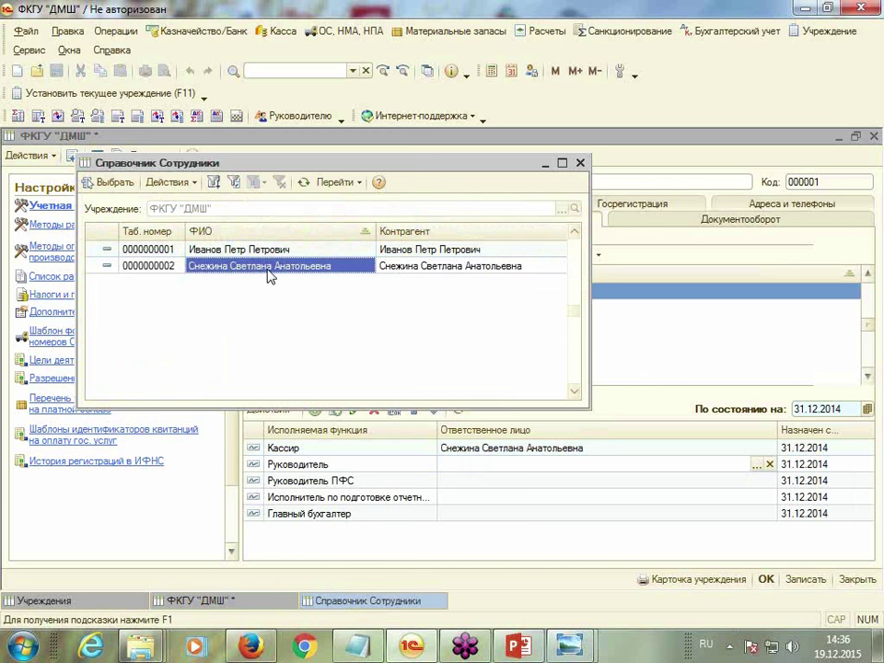
{"action": "double_click", "coordinate": [264, 250]}
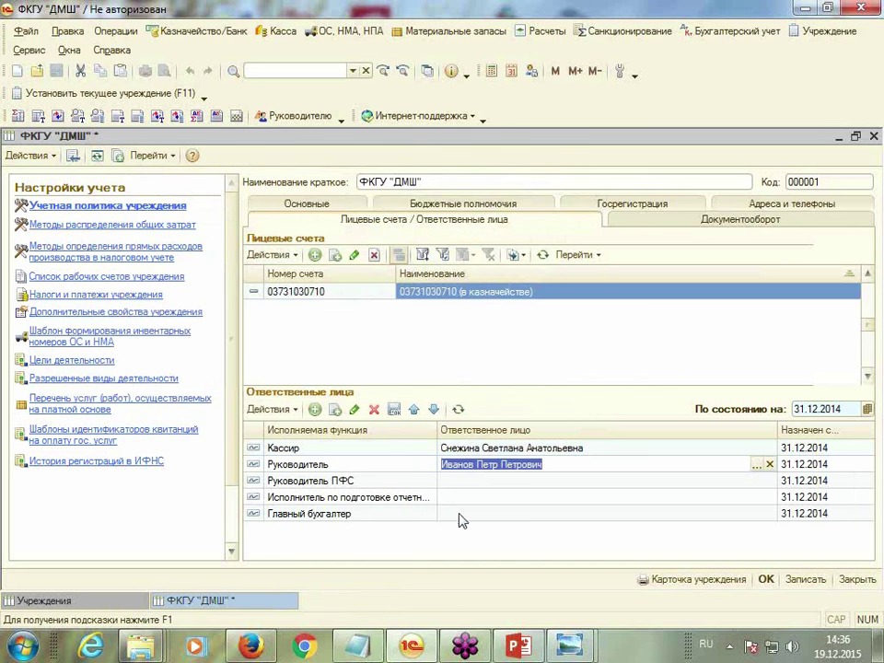
Assign the second employee as Главный бухгалтер and save the institution
{"action": "double_click", "coordinate": [459, 513]}
{"action": "left_click", "coordinate": [756, 513]}
{"action": "left_click", "coordinate": [258, 267]}
{"action": "double_click", "coordinate": [258, 267]}
{"action": "left_click", "coordinate": [806, 580]}
Review the printable Карточка учреждения, then close it
{"action": "left_click", "coordinate": [689, 580]}
{"action": "scroll", "coordinate": [681, 580], "scroll_direction": "down", "scroll_amount": 10}
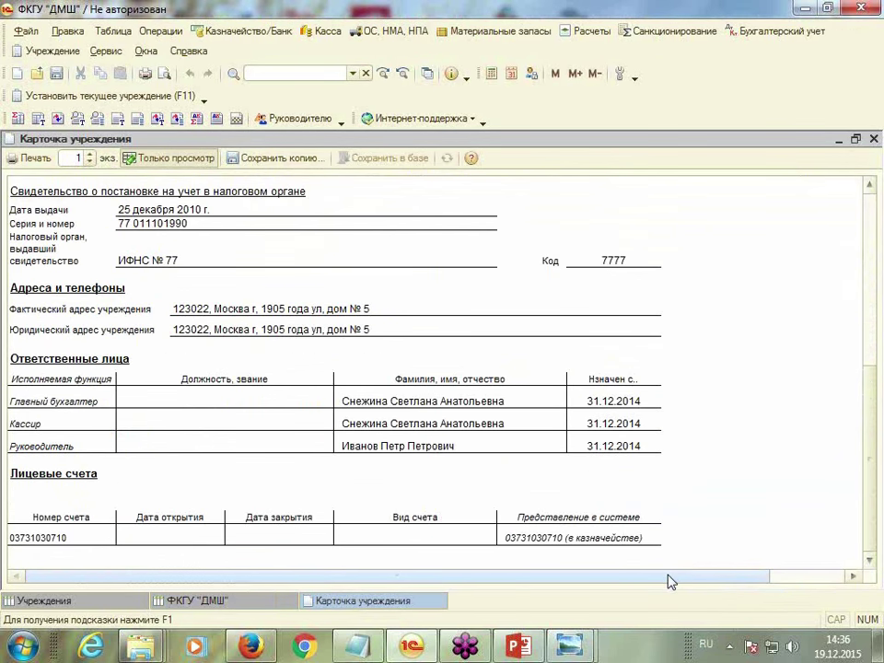
{"action": "scroll", "coordinate": [670, 582], "scroll_direction": "down", "scroll_amount": 2}
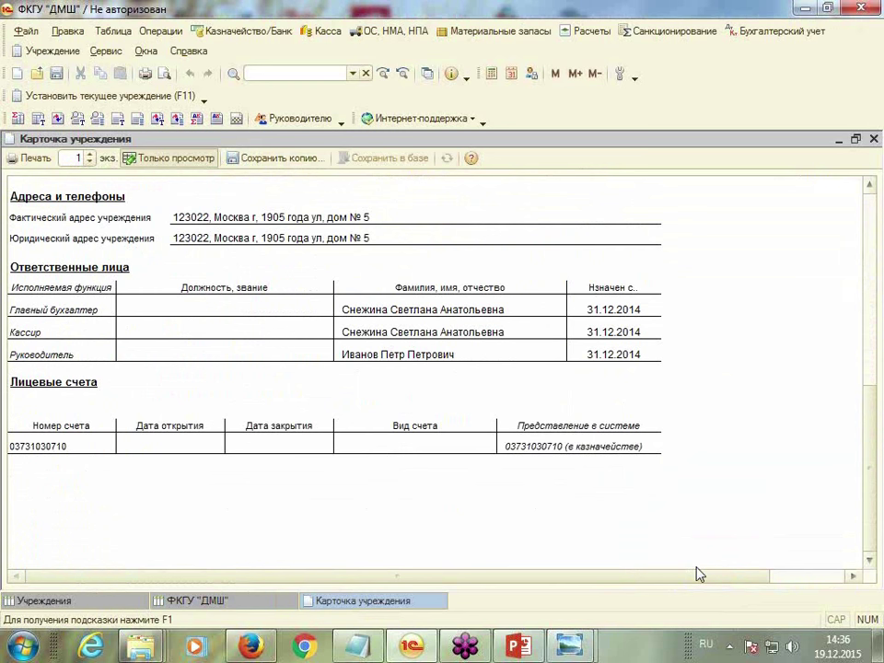
{"action": "left_click", "coordinate": [874, 140]}
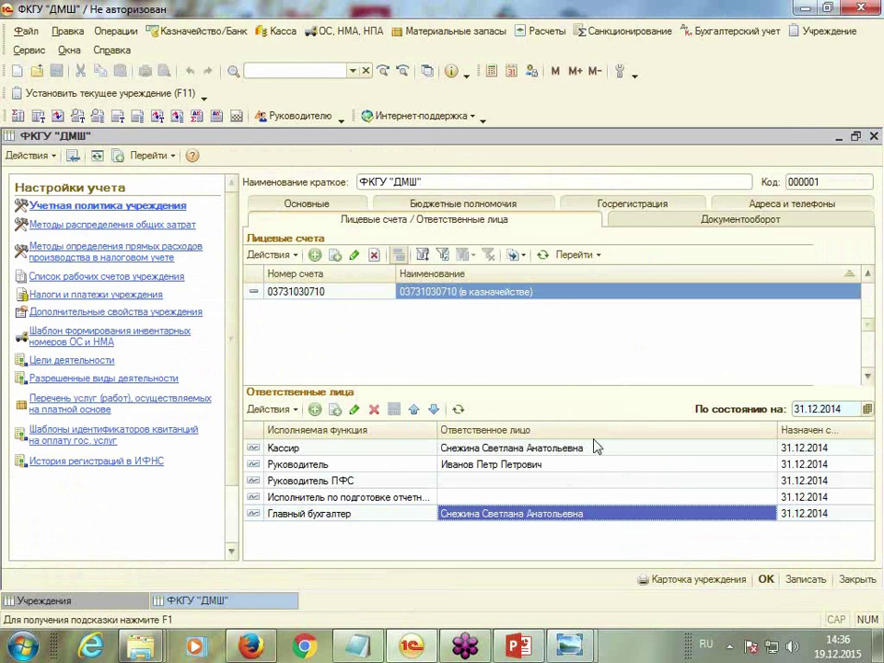
Open the accounting policy and review its property, production cost, advance and profit tax settings
{"action": "left_click", "coordinate": [92, 205]}
{"action": "left_click_drag", "start_coordinate": [454, 183], "coordinate": [420, 144]}
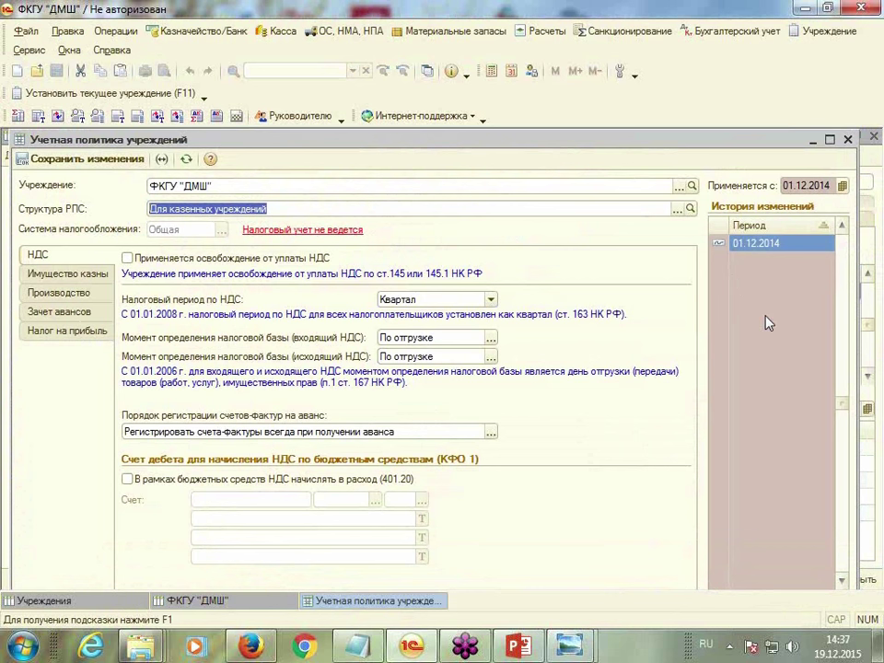
{"action": "left_click", "coordinate": [42, 273]}
{"action": "left_click", "coordinate": [39, 295]}
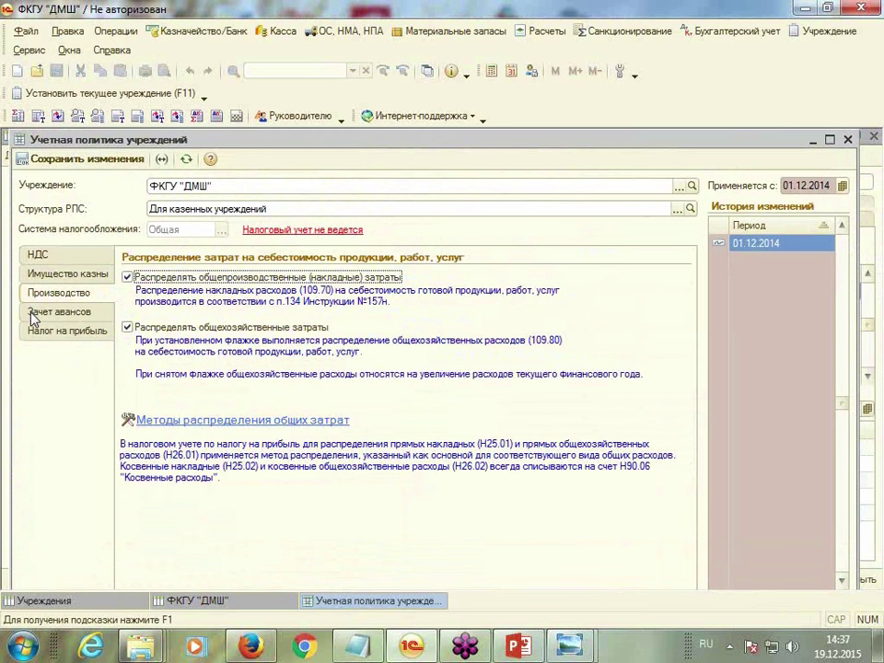
{"action": "left_click", "coordinate": [33, 313]}
{"action": "left_click", "coordinate": [55, 293]}
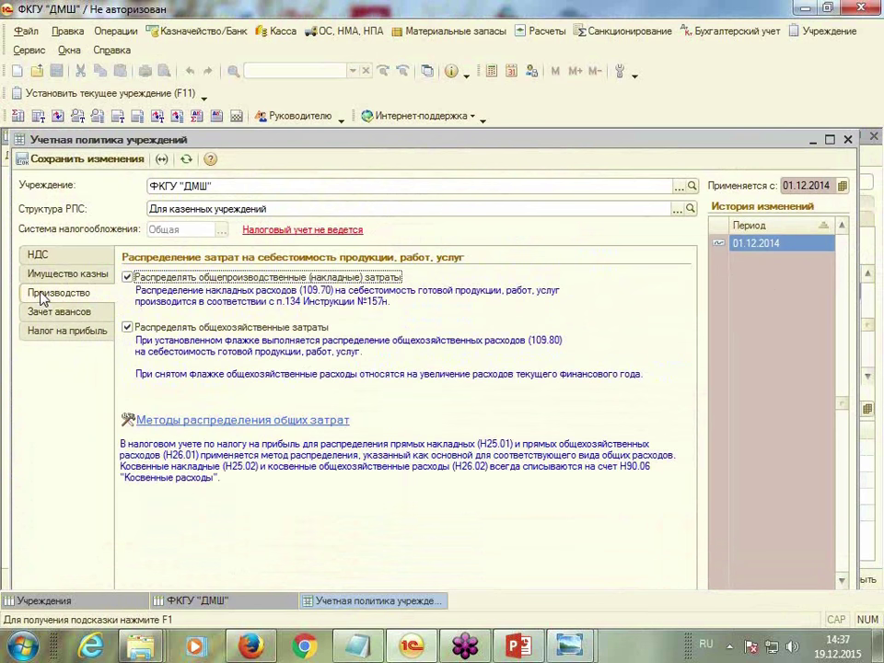
{"action": "left_click", "coordinate": [152, 422]}
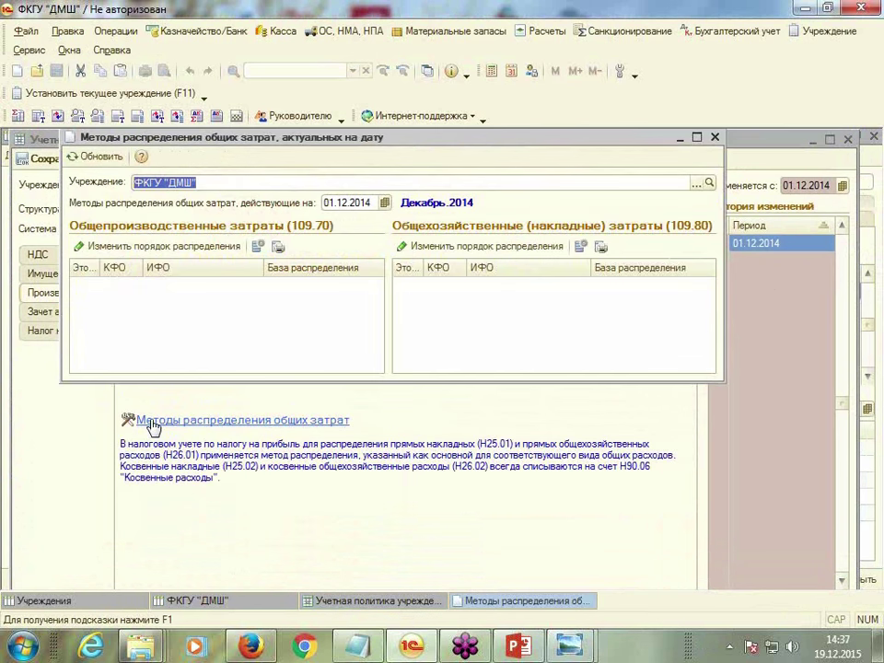
{"action": "left_click", "coordinate": [715, 138]}
{"action": "left_click", "coordinate": [64, 332]}
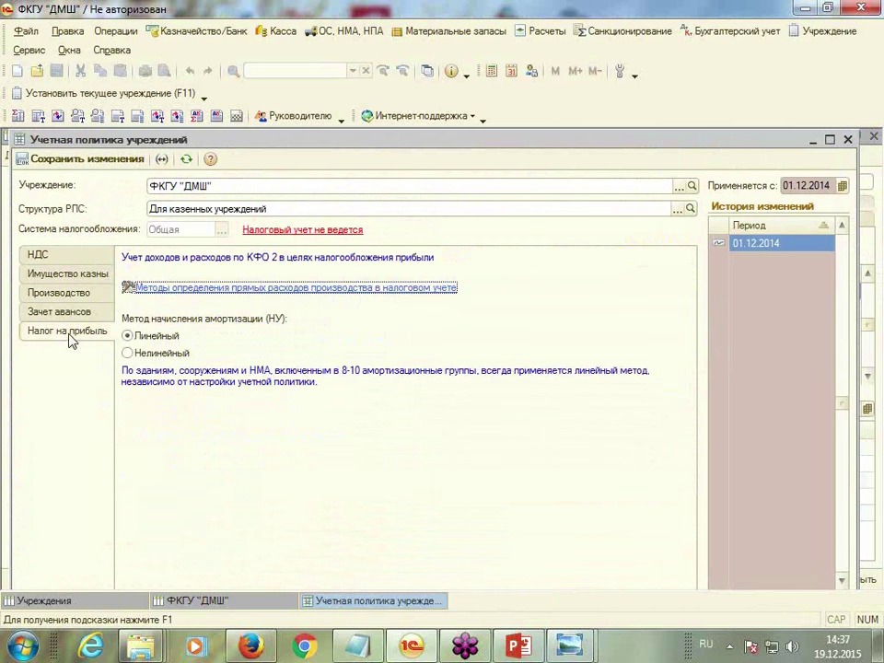
Start tax accounting from 01.12.2014 and save the accounting policy
{"action": "left_click", "coordinate": [311, 238]}
{"action": "left_click", "coordinate": [414, 341]}
{"action": "type", "text": "01.12.2015"}
{"action": "key", "text": "Tab"}
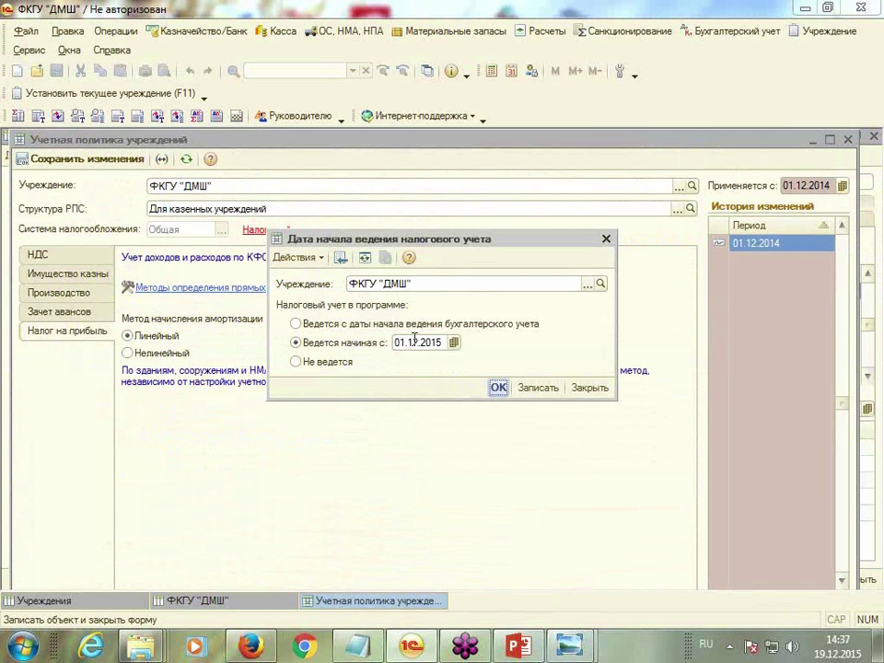
{"action": "left_click", "coordinate": [414, 341]}
{"action": "type", "text": "01.12.2014"}
{"action": "key", "text": "Tab"}
{"action": "left_click", "coordinate": [497, 388]}
{"action": "left_click", "coordinate": [442, 347]}
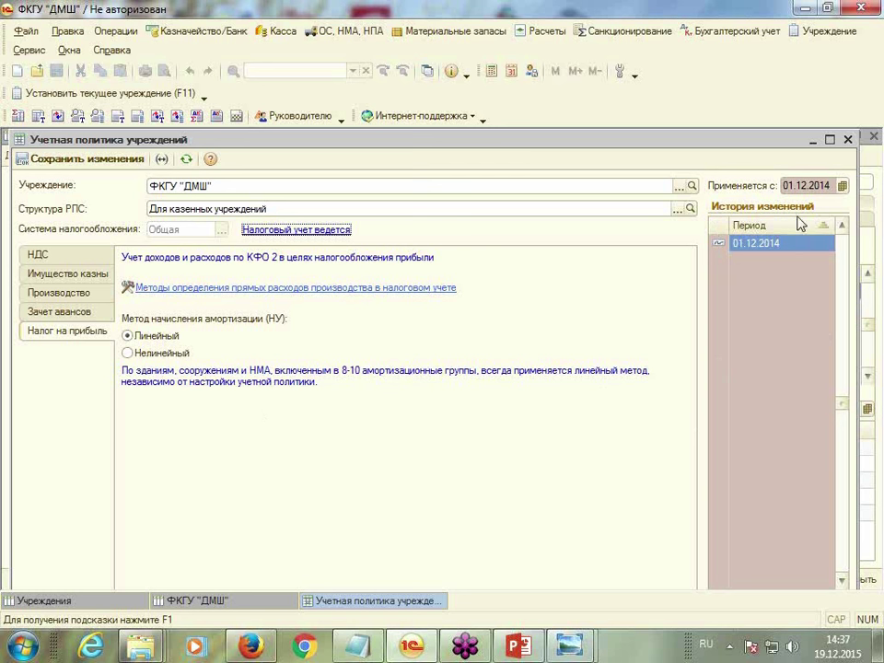
{"action": "left_click", "coordinate": [89, 162]}
Set the policy's effective date to 01.01.2015 and review its VAT, property, cost and tax settings
{"action": "left_click", "coordinate": [795, 186]}
{"action": "type", "text": "01.01.2015"}
{"action": "key", "text": "Tab"}
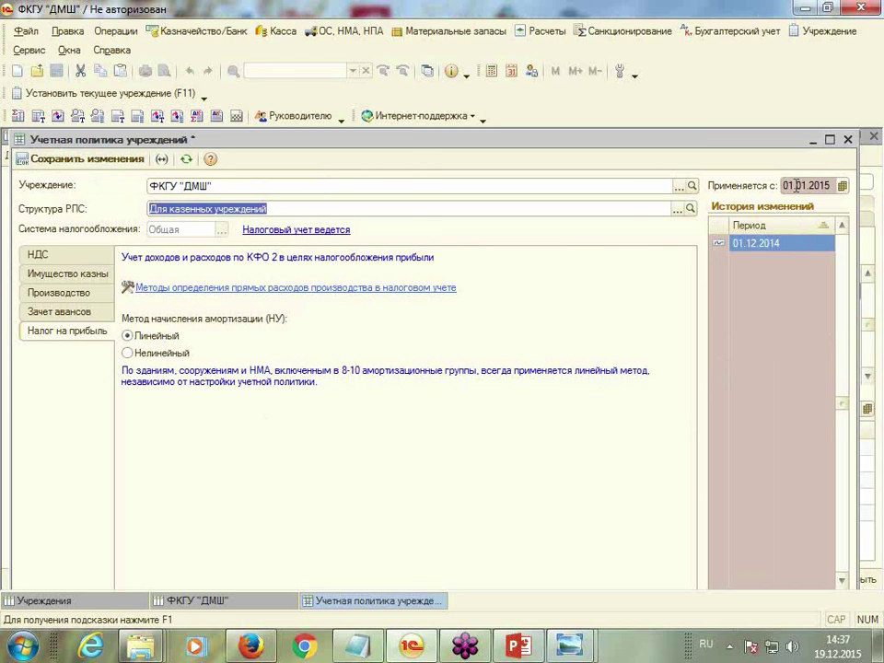
{"action": "left_click", "coordinate": [41, 255]}
{"action": "left_click", "coordinate": [43, 275]}
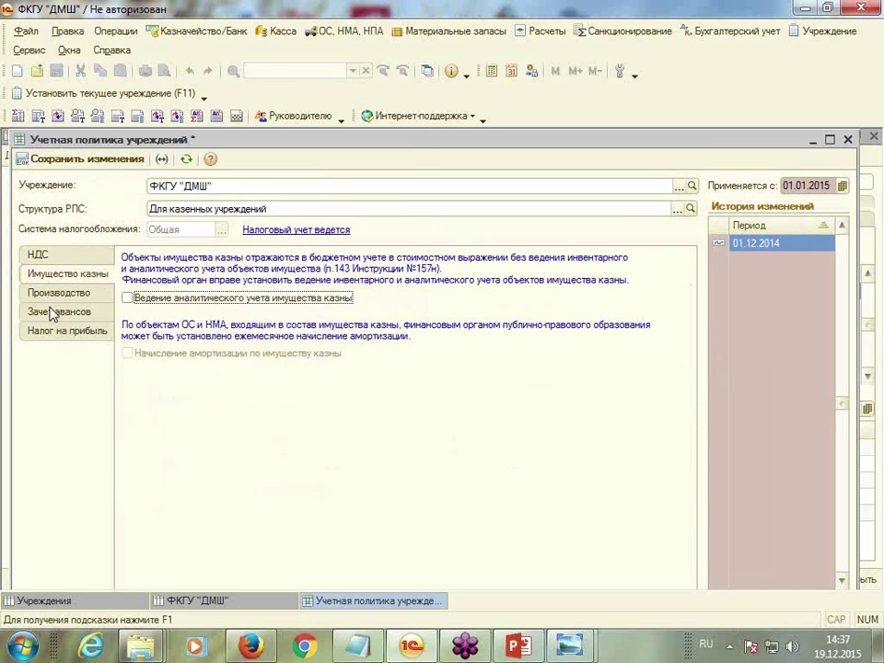
{"action": "left_click", "coordinate": [52, 293]}
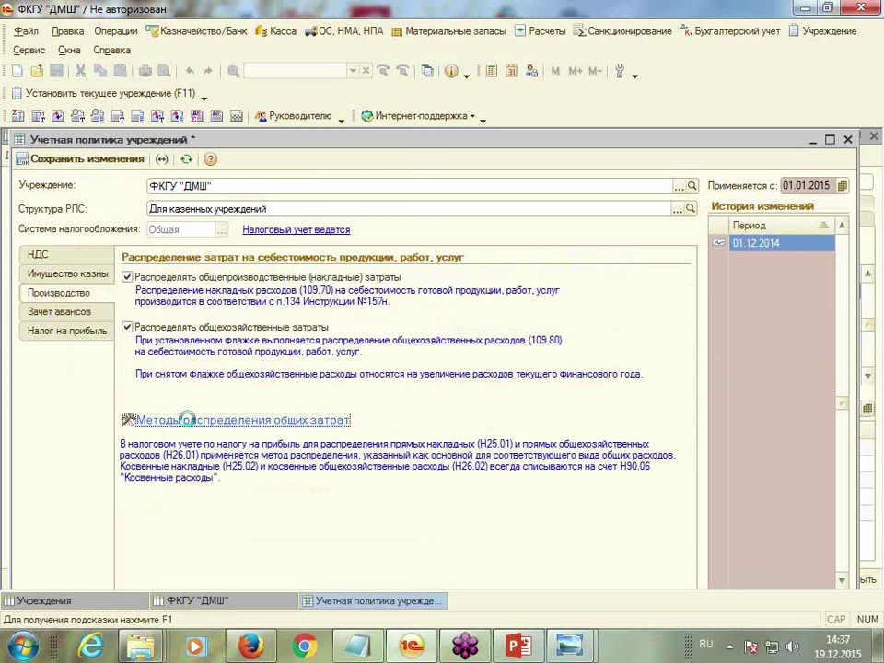
{"action": "left_click", "coordinate": [164, 416]}
{"action": "left_click", "coordinate": [714, 136]}
{"action": "left_click", "coordinate": [42, 332]}
{"action": "left_click", "coordinate": [55, 312]}
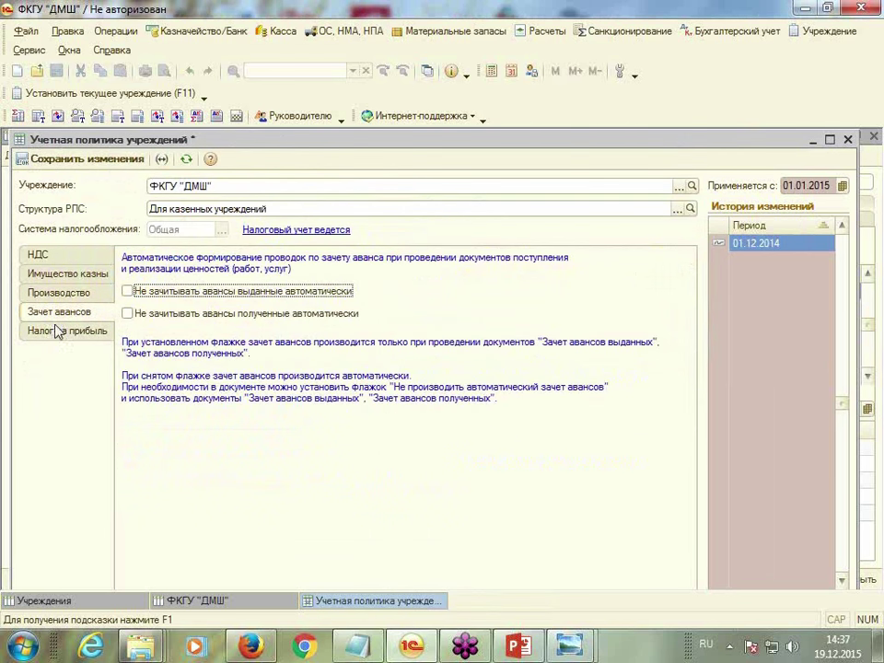
Save the policy, check the 01.01.2015 version in История изменений, save again and close
{"action": "left_click", "coordinate": [86, 159]}
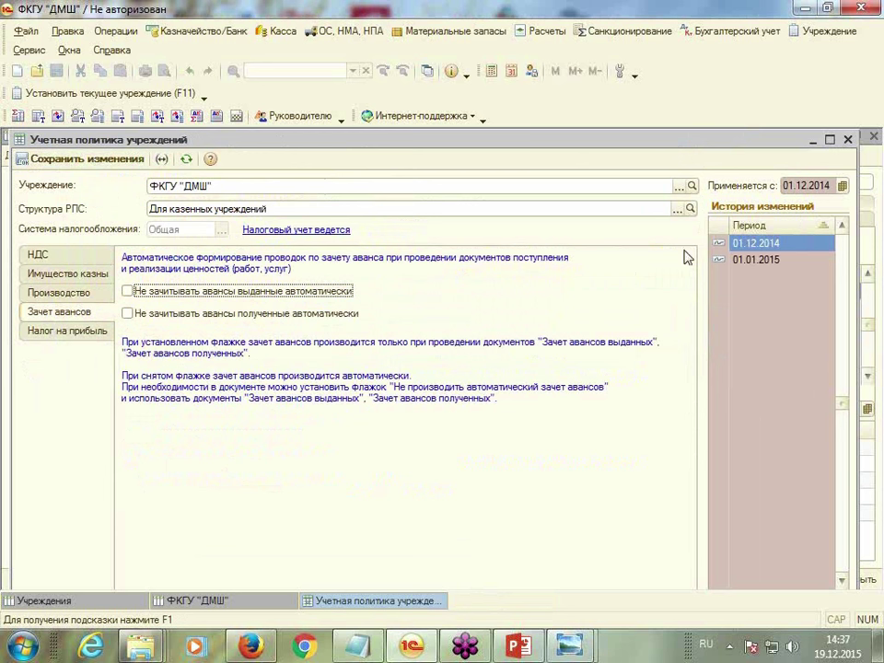
{"action": "left_click", "coordinate": [758, 261]}
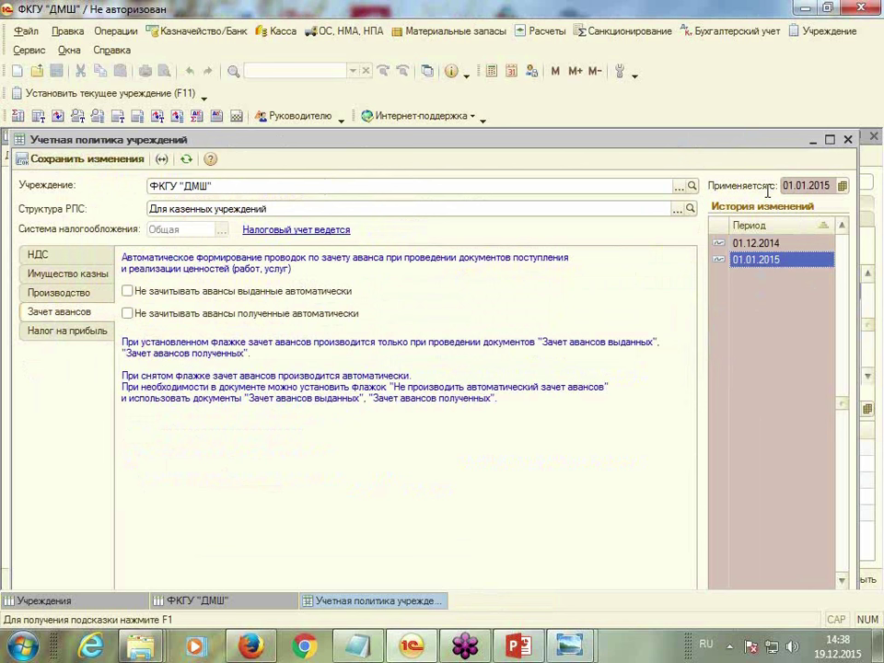
{"action": "left_click", "coordinate": [798, 185]}
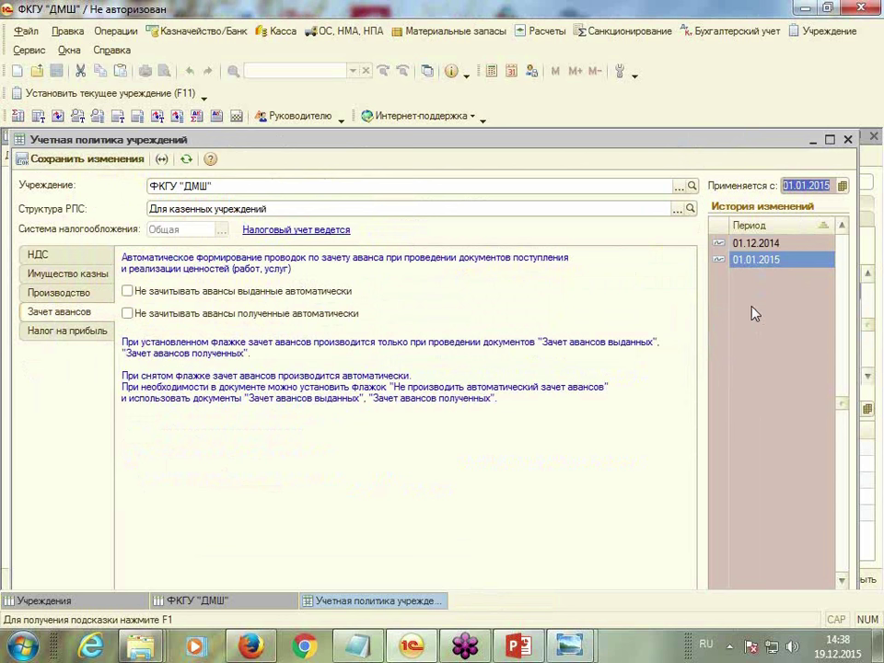
{"action": "left_click", "coordinate": [68, 162]}
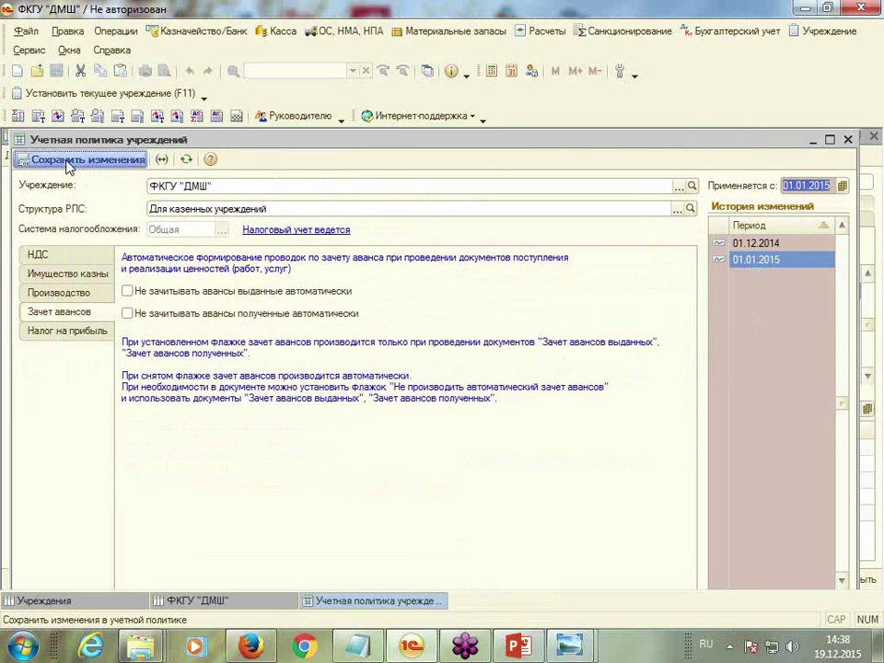
{"action": "left_click", "coordinate": [872, 138]}
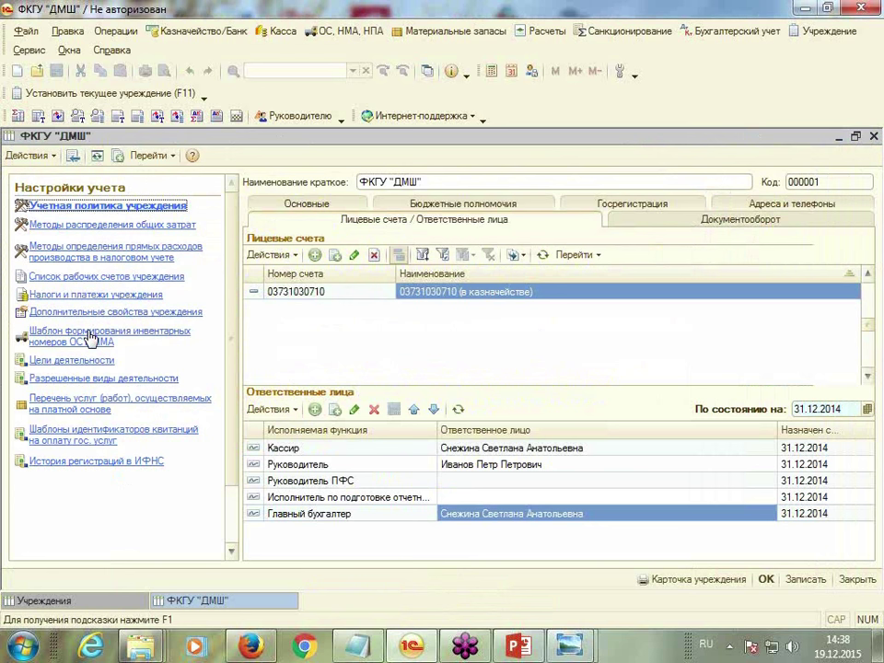
Create a new inventory number template named Основной
{"action": "left_click", "coordinate": [90, 339]}
{"action": "left_click_drag", "start_coordinate": [403, 181], "coordinate": [484, 148]}
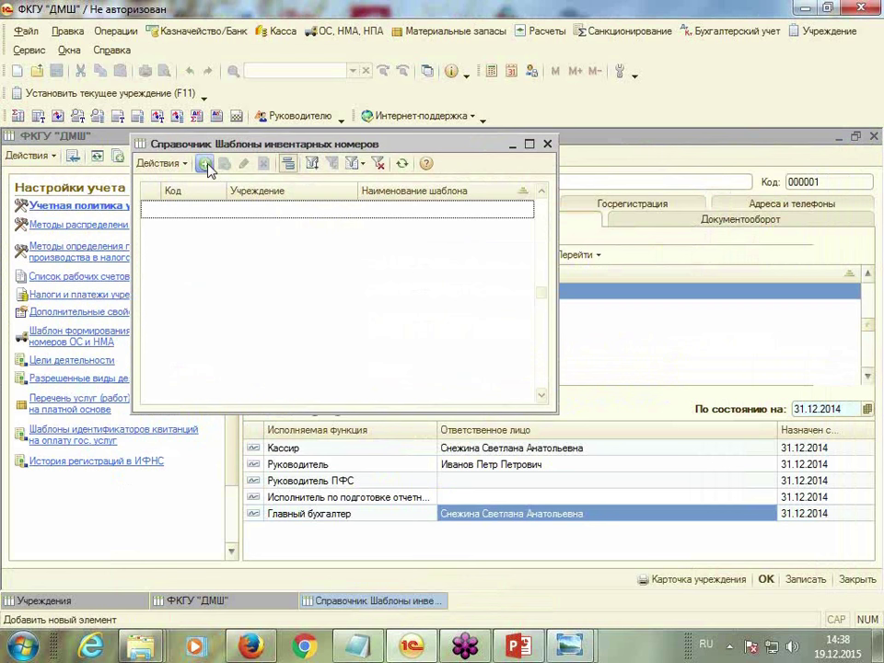
{"action": "left_click", "coordinate": [205, 165]}
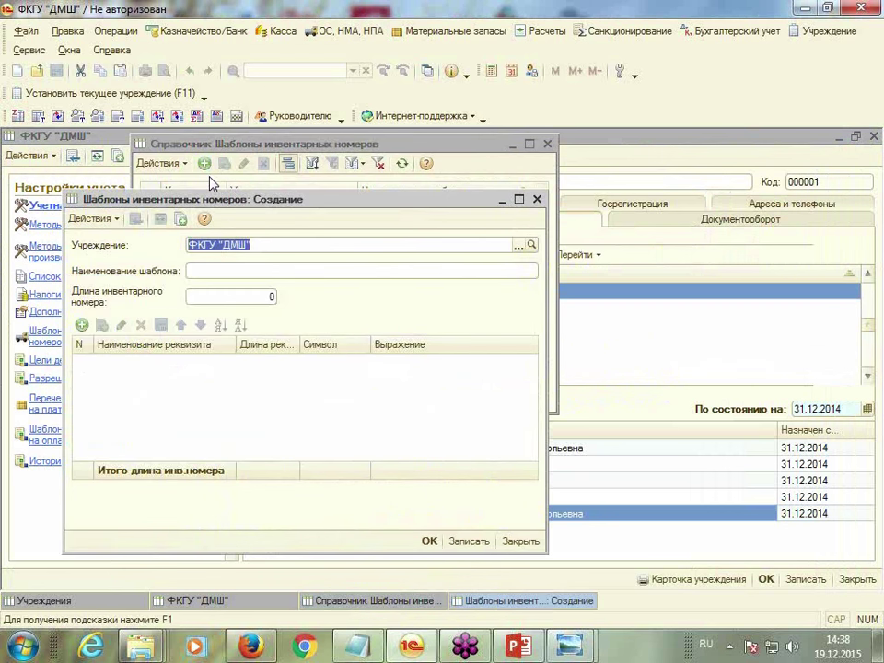
{"action": "left_click", "coordinate": [198, 300]}
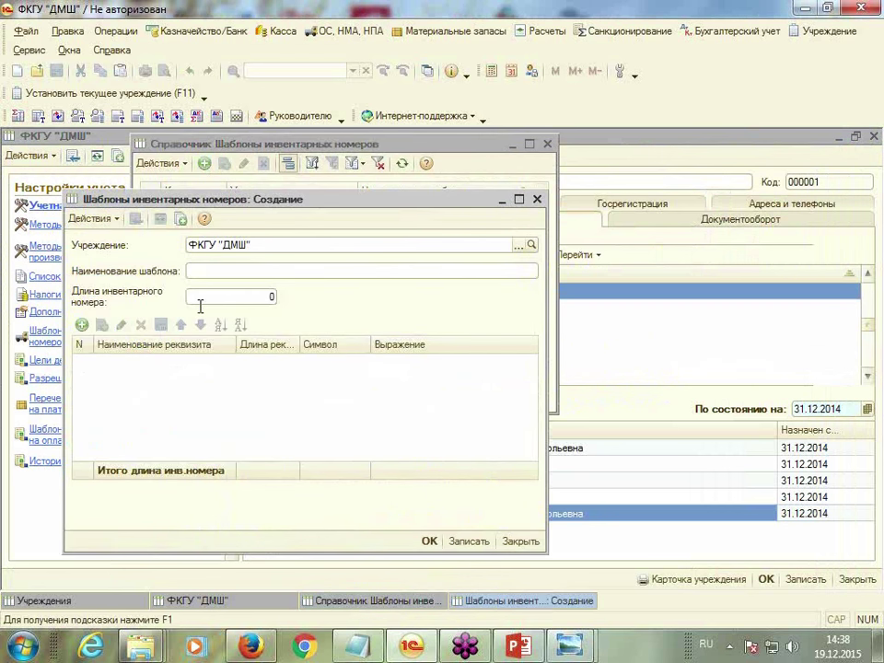
{"action": "type", "text": "Основной"}
{"action": "key", "text": "Tab"}
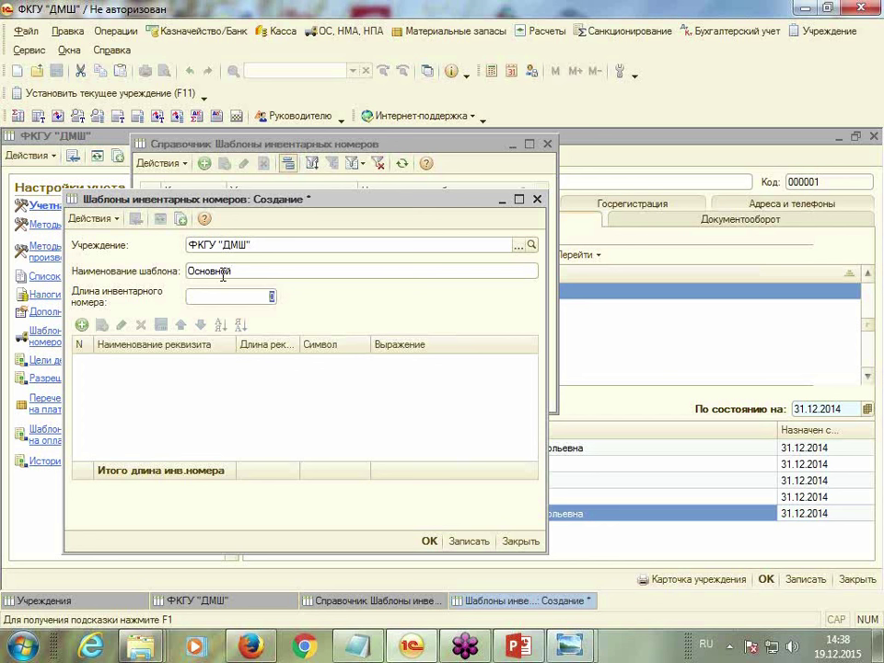
Add requisite rows for financing source code, synthetic account code and analytical account code
{"action": "double_click", "coordinate": [153, 380]}
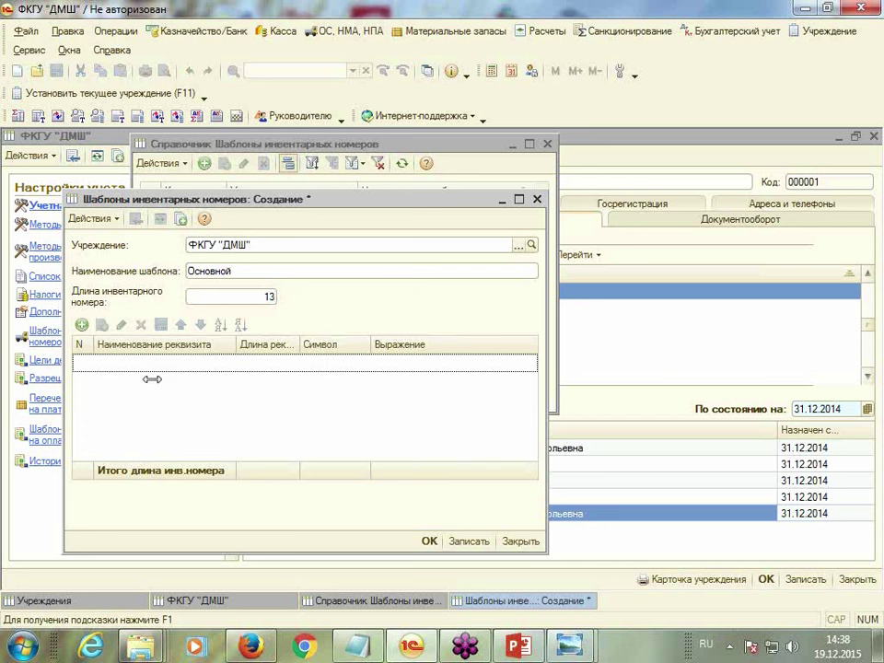
{"action": "left_click", "coordinate": [81, 324]}
{"action": "left_click", "coordinate": [229, 364]}
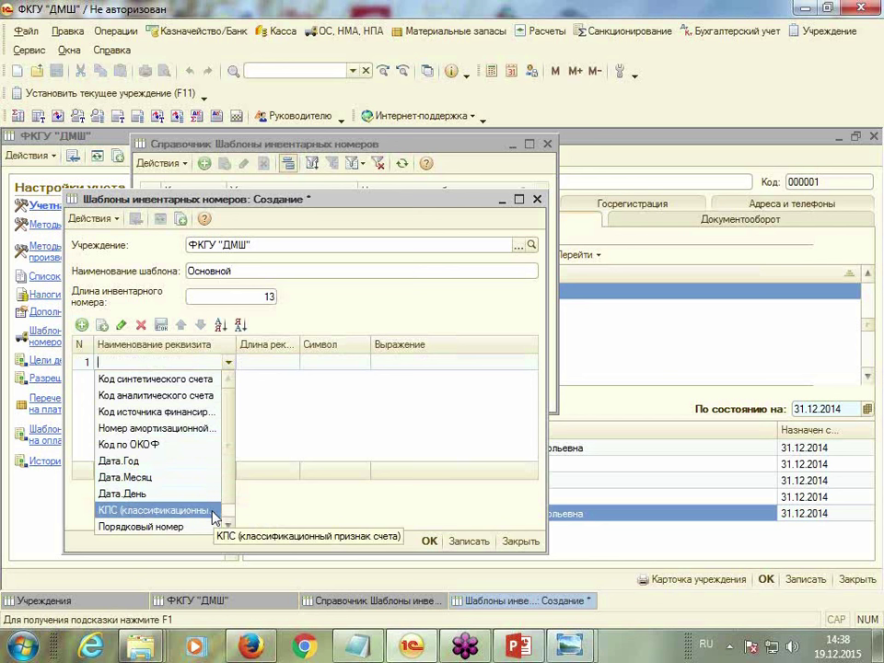
{"action": "left_click", "coordinate": [229, 523]}
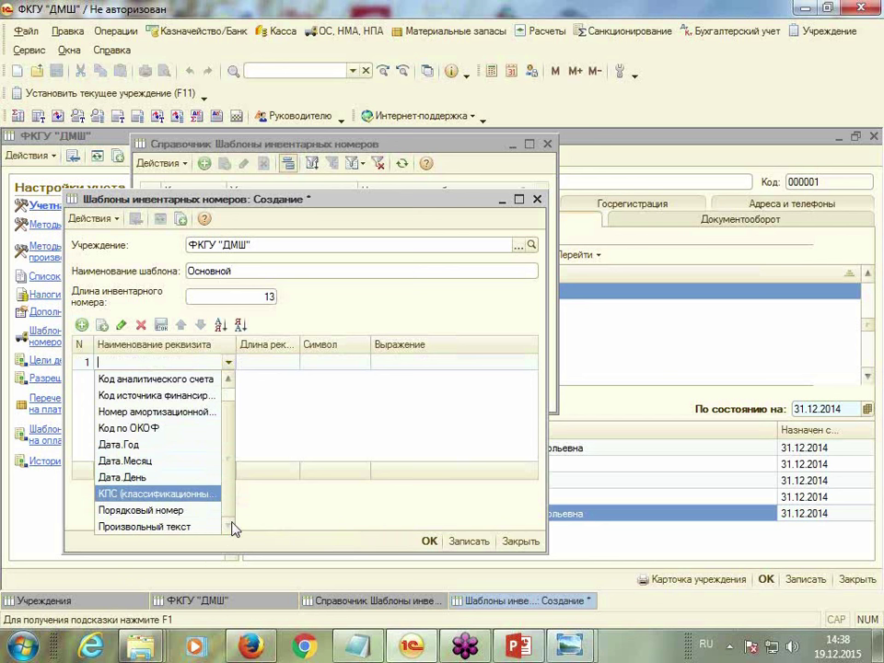
{"action": "scroll", "coordinate": [233, 488], "scroll_direction": "up", "scroll_amount": 1}
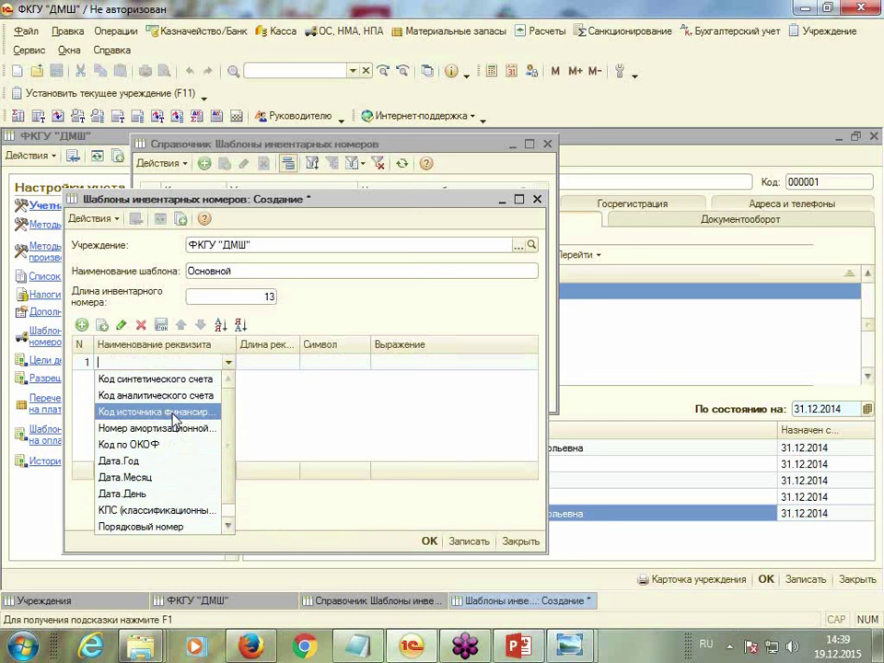
{"action": "left_click", "coordinate": [214, 412]}
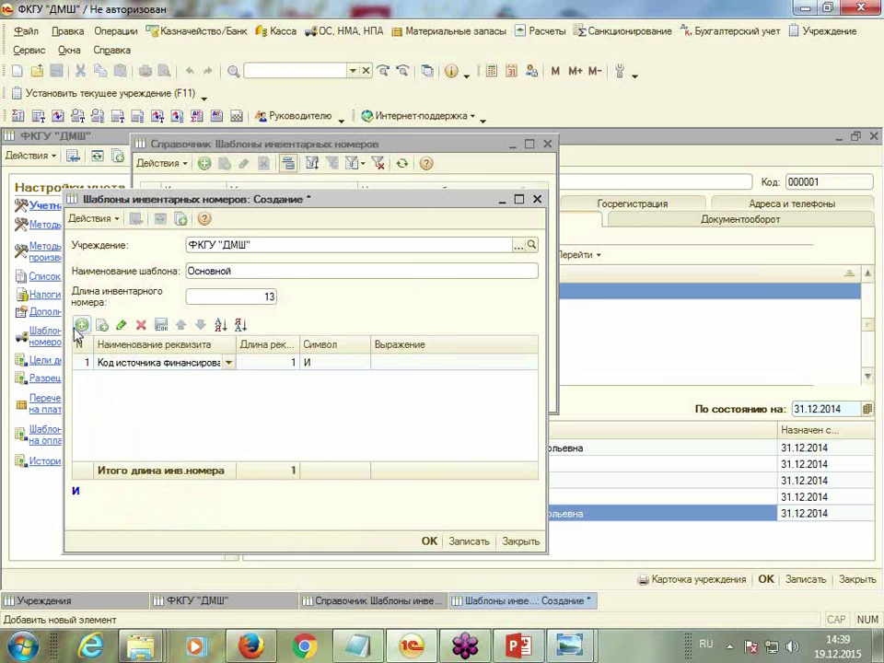
{"action": "left_click", "coordinate": [82, 325]}
{"action": "left_click", "coordinate": [230, 379]}
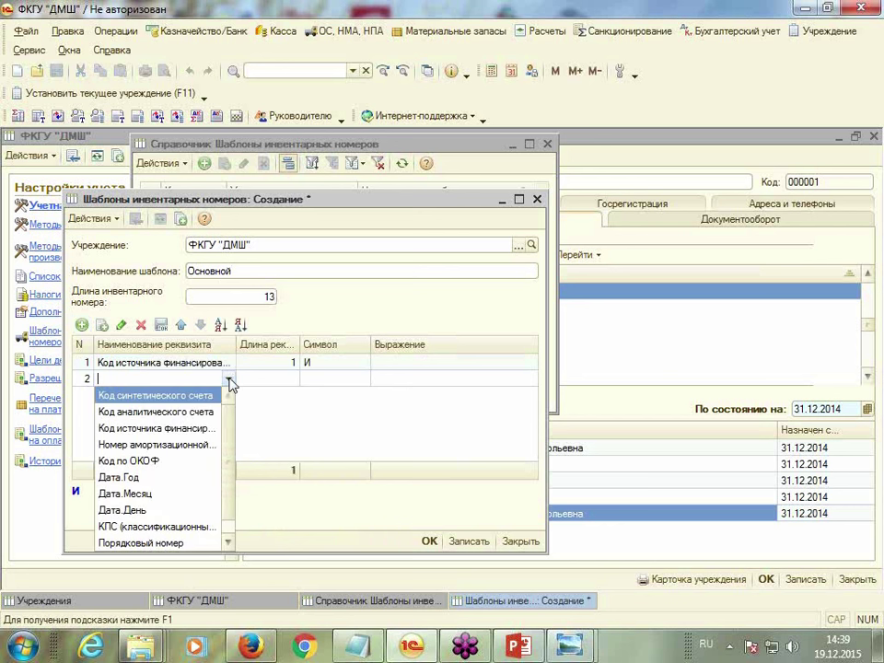
{"action": "left_click", "coordinate": [219, 395]}
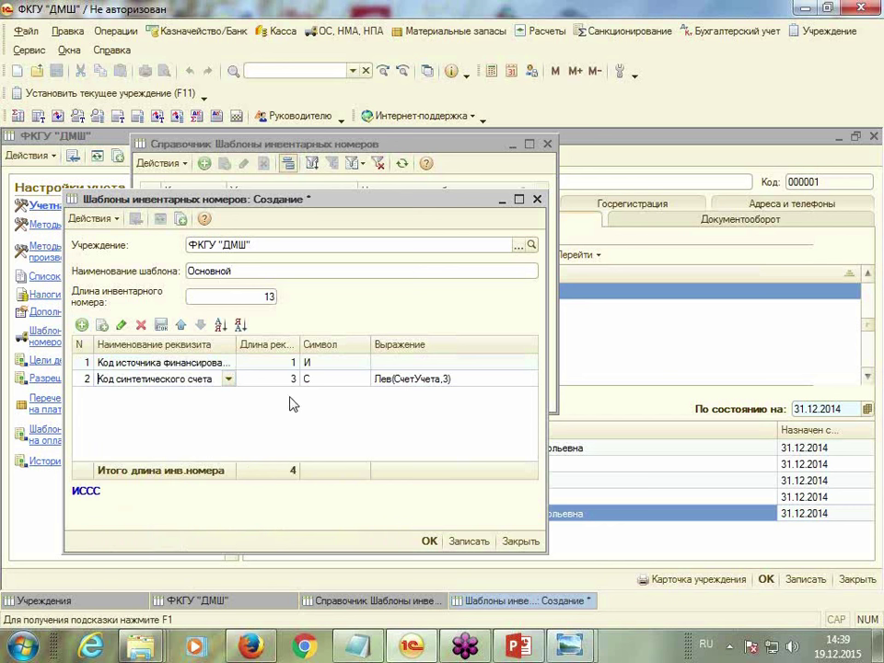
{"action": "left_click", "coordinate": [81, 327]}
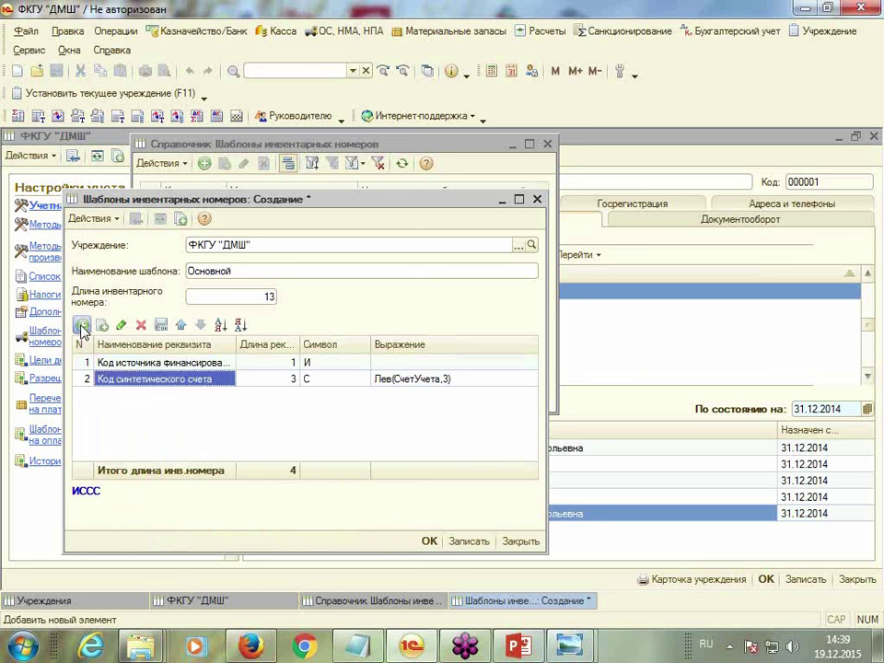
{"action": "left_click", "coordinate": [229, 395]}
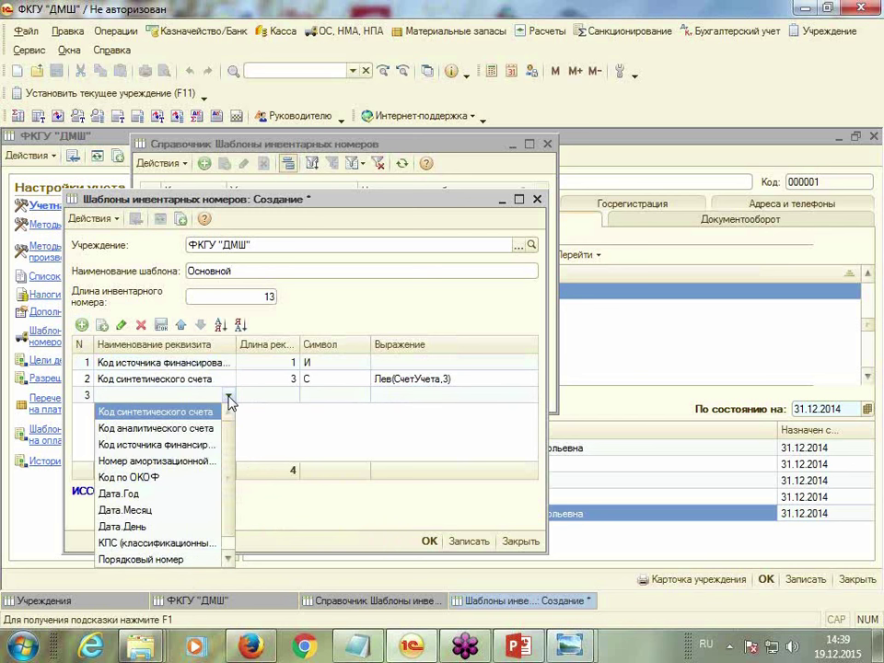
{"action": "left_click", "coordinate": [182, 428]}
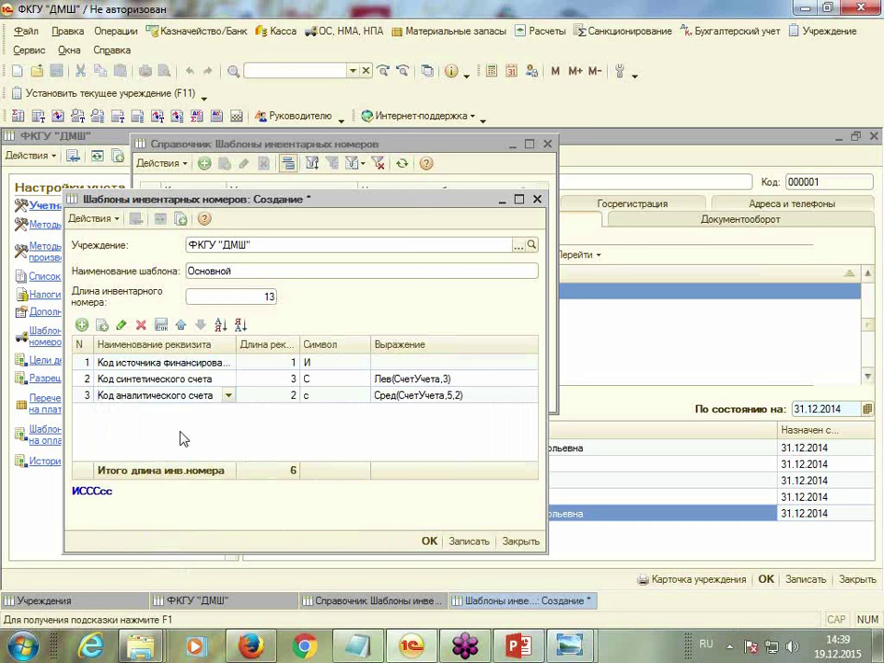
Add requisite rows for depreciation group number and serial number
{"action": "left_click", "coordinate": [81, 326]}
{"action": "left_click", "coordinate": [228, 413]}
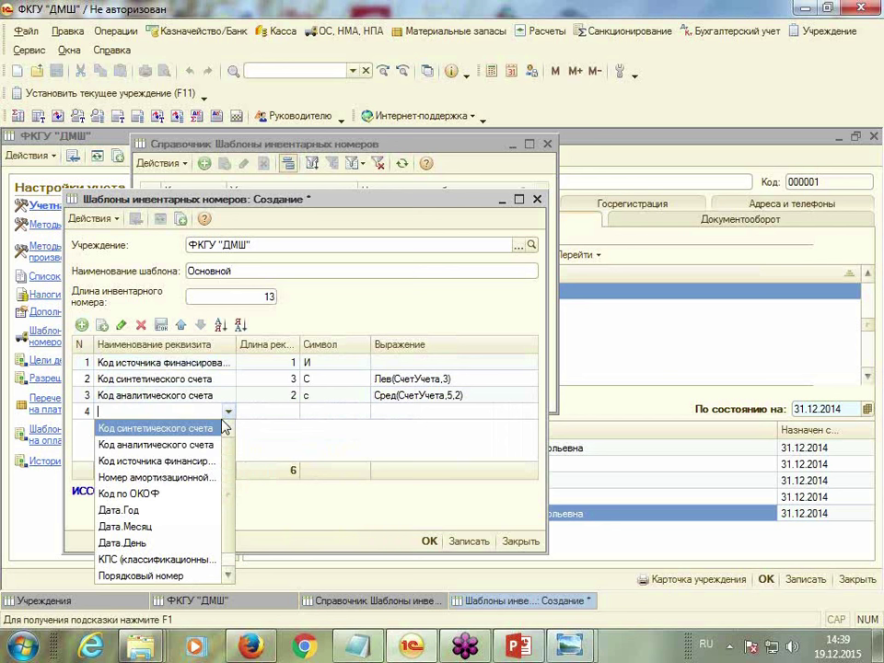
{"action": "left_click", "coordinate": [193, 478]}
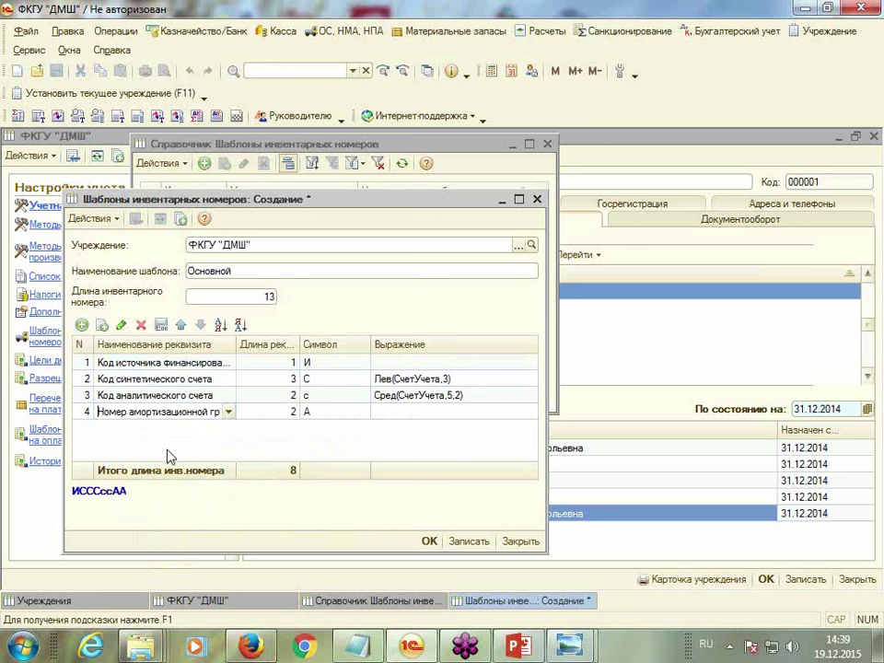
{"action": "left_click", "coordinate": [81, 325]}
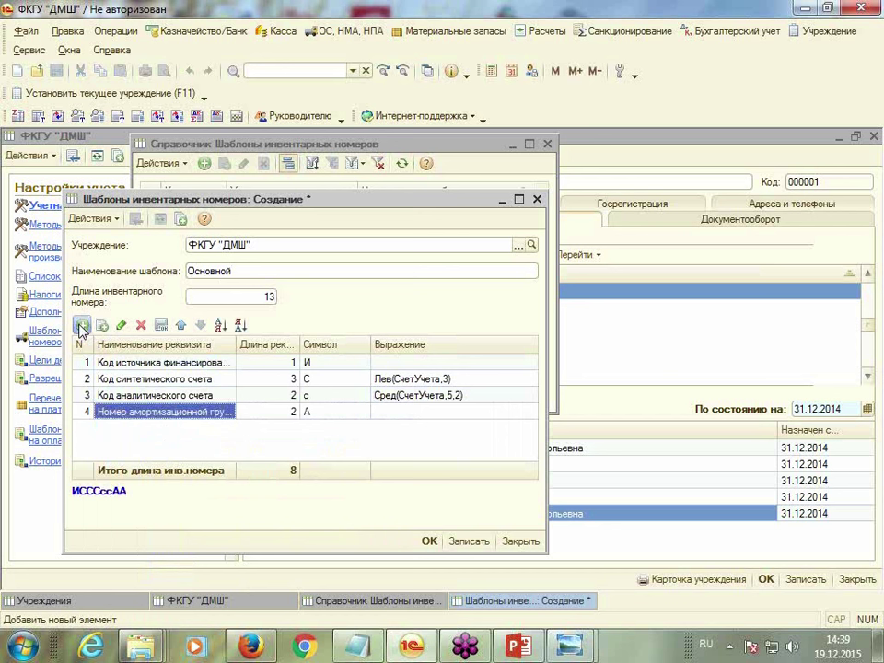
{"action": "left_click", "coordinate": [228, 427]}
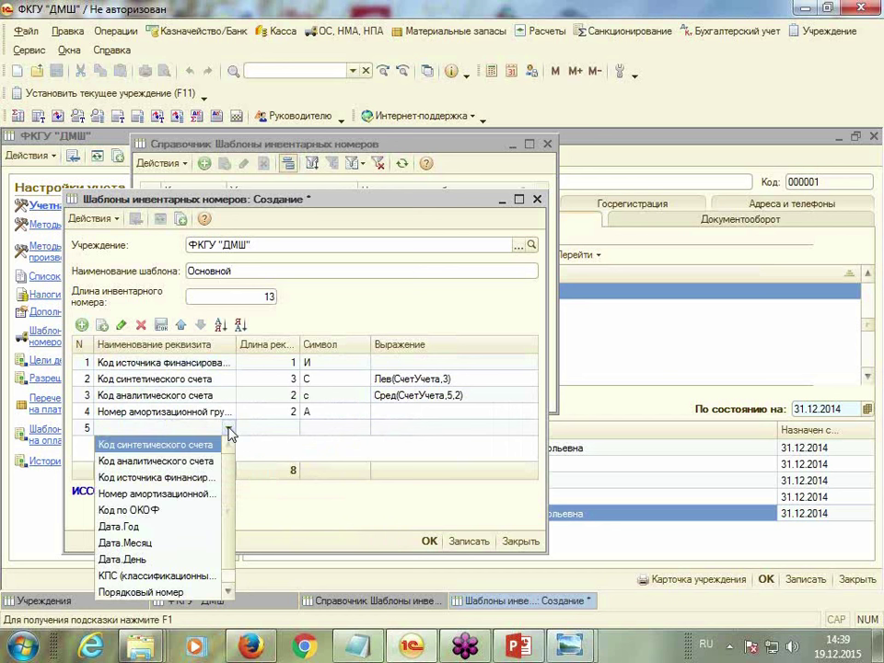
{"action": "left_click", "coordinate": [140, 591]}
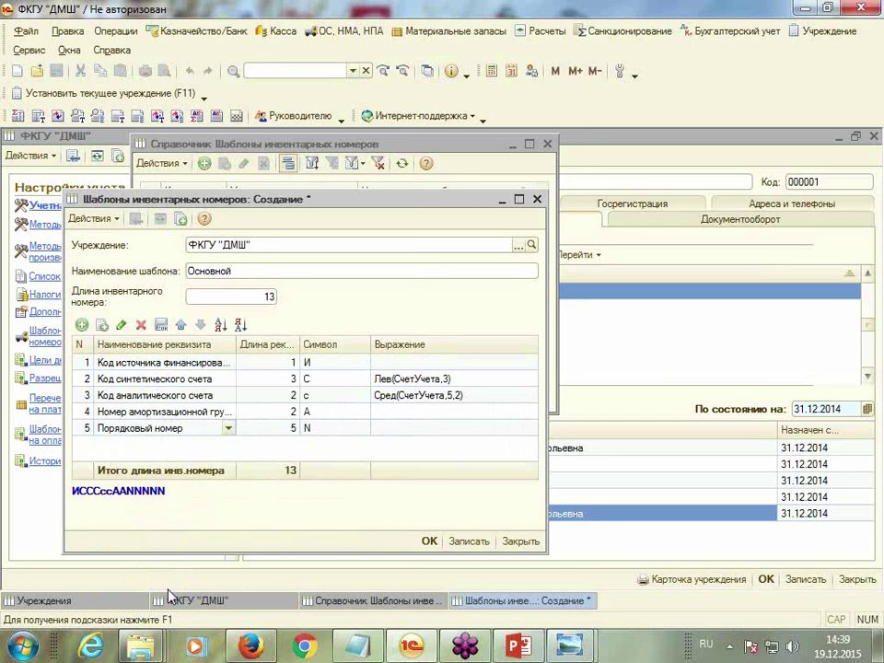
Confirm the 13-character number length and save the template
{"action": "double_click", "coordinate": [259, 295]}
{"action": "left_click", "coordinate": [273, 476]}
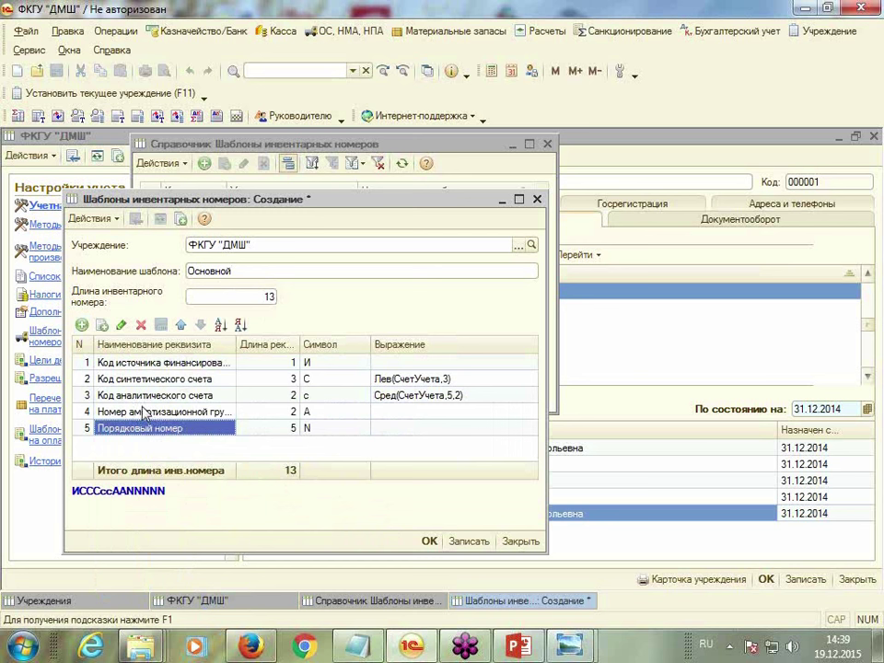
{"action": "left_click", "coordinate": [429, 542]}
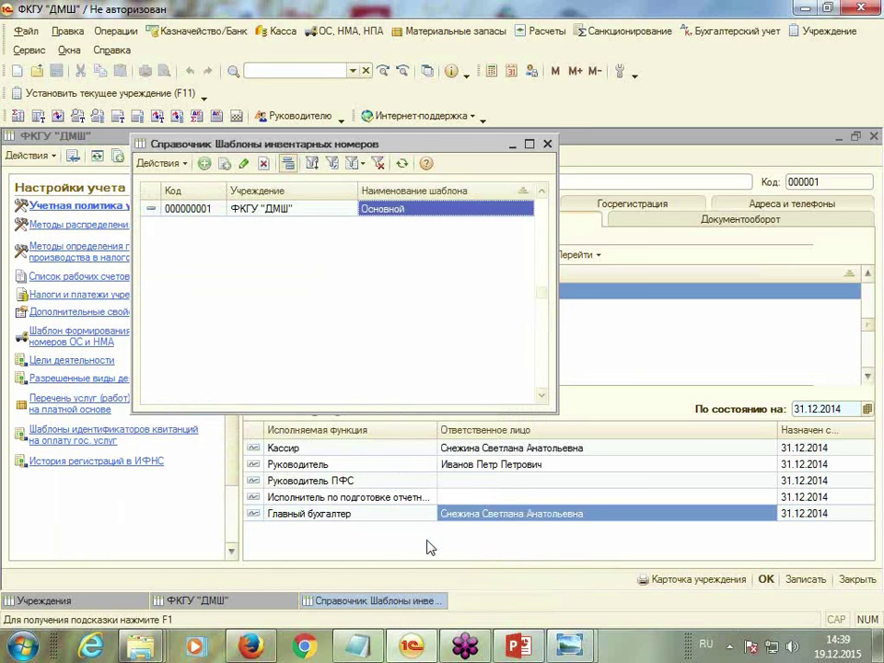
Close the templates list, save and close the institution card, and close the institutions list
{"action": "left_click", "coordinate": [547, 144]}
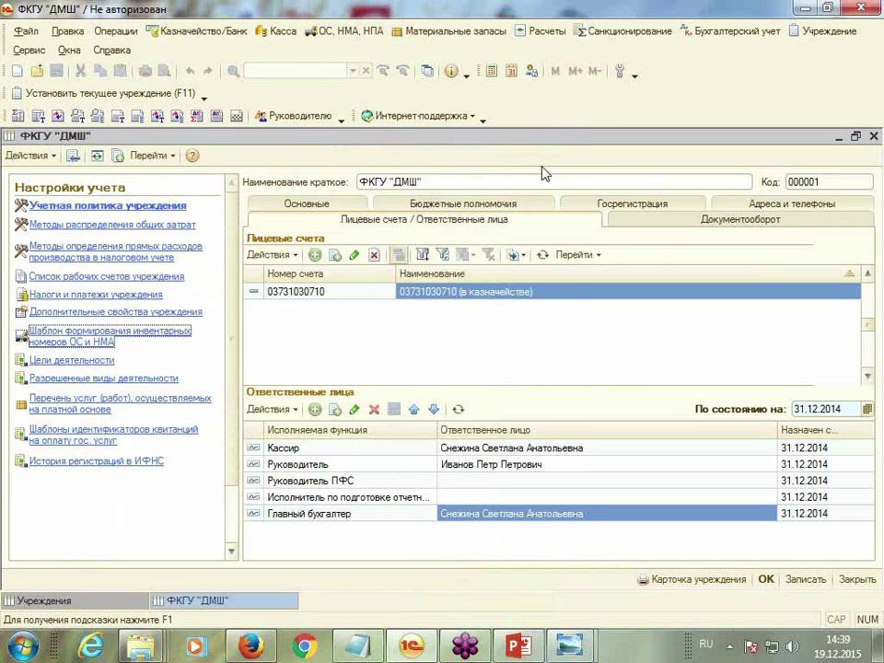
{"action": "left_click", "coordinate": [766, 580]}
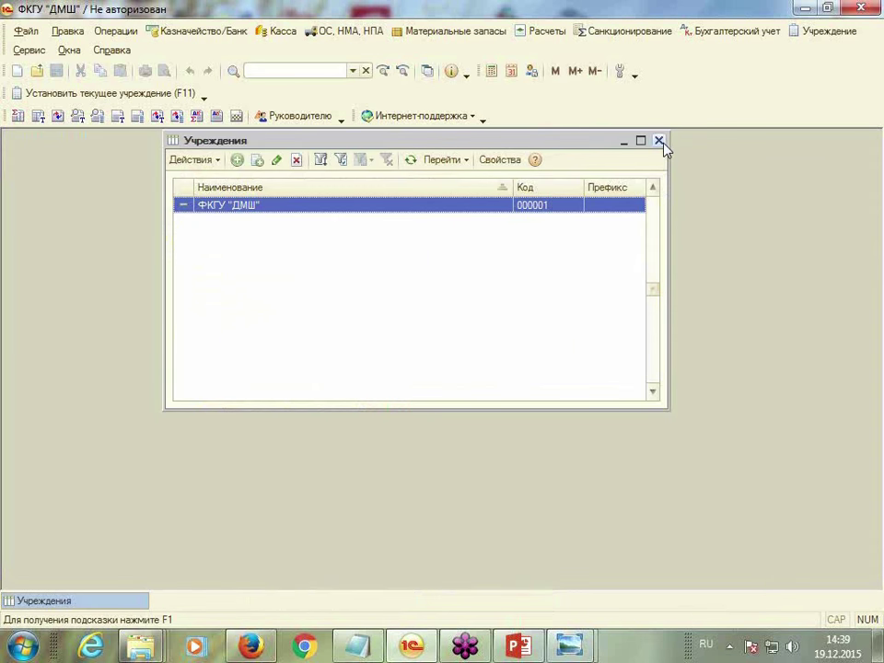
{"action": "left_click", "coordinate": [659, 141]}
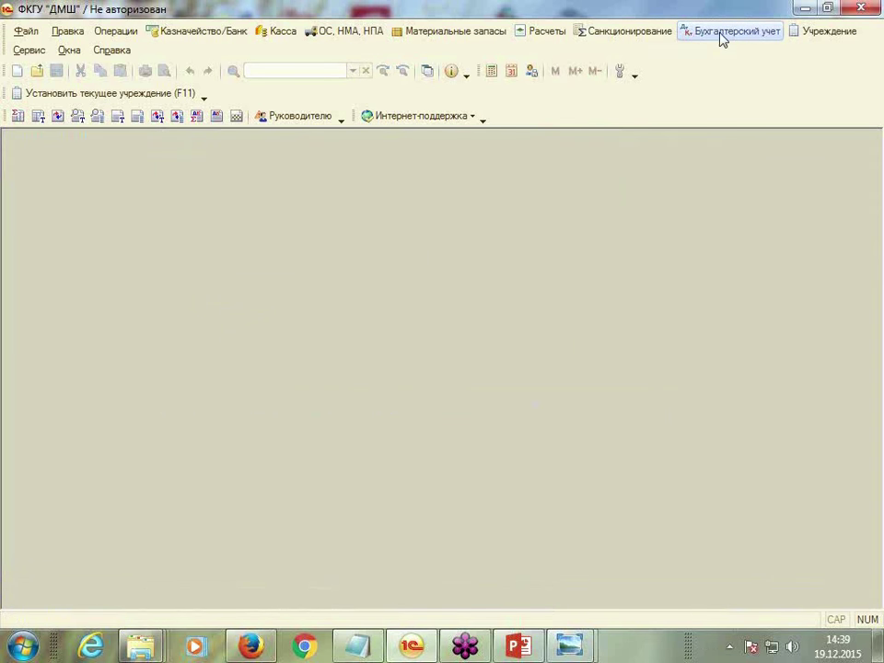
Open Справочник Сотрудники from the Учреждение menu
{"action": "left_click", "coordinate": [715, 34]}
{"action": "left_click", "coordinate": [831, 33]}
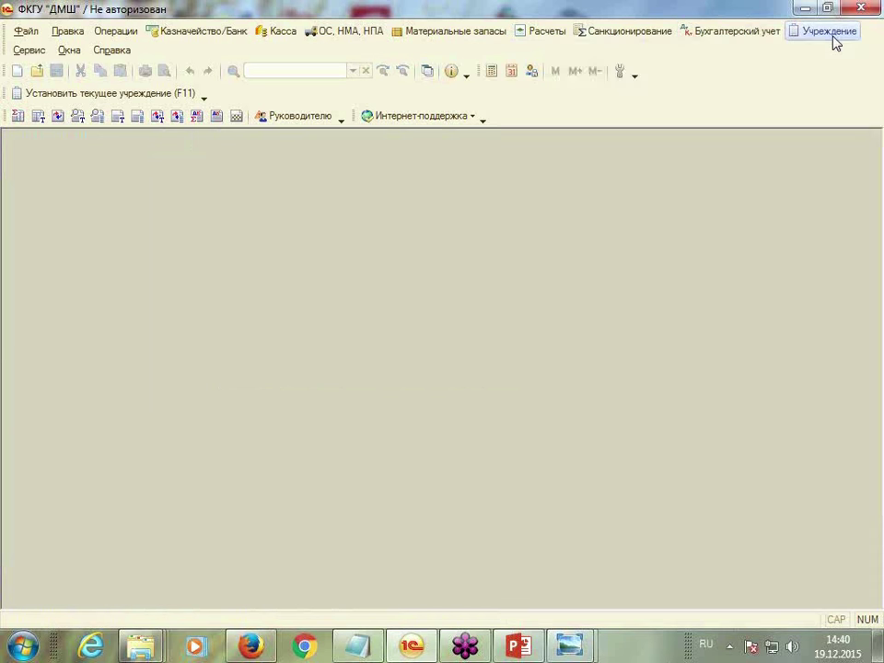
{"action": "left_click", "coordinate": [831, 33]}
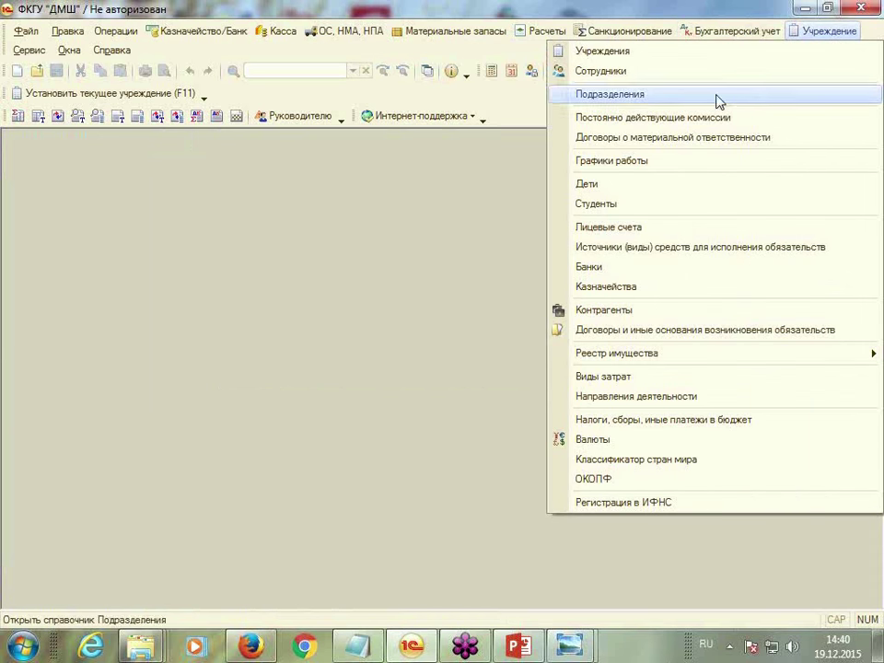
{"action": "left_click", "coordinate": [645, 73]}
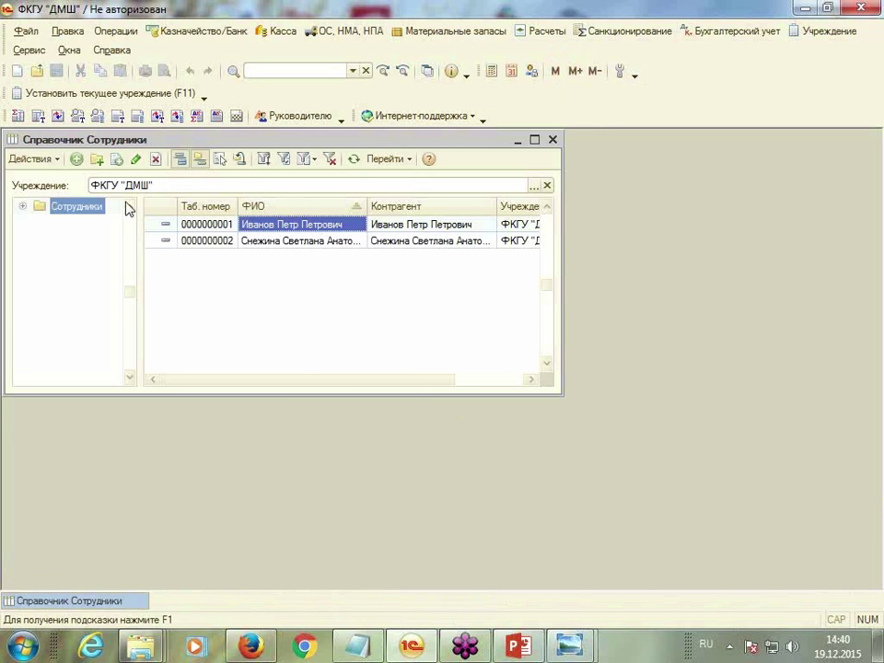
Create the employee group Физические лица
{"action": "left_click", "coordinate": [96, 160]}
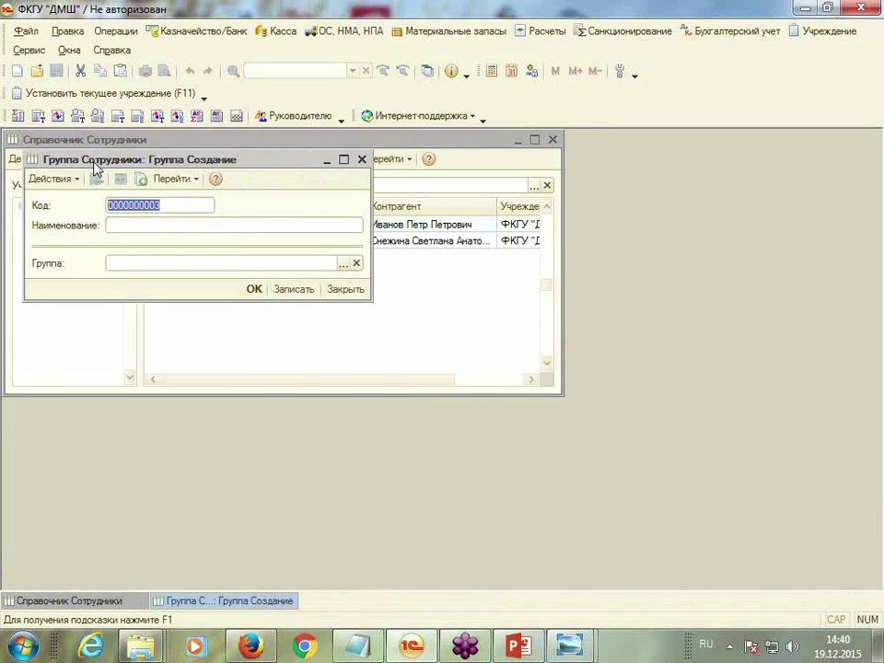
{"action": "left_click", "coordinate": [129, 227]}
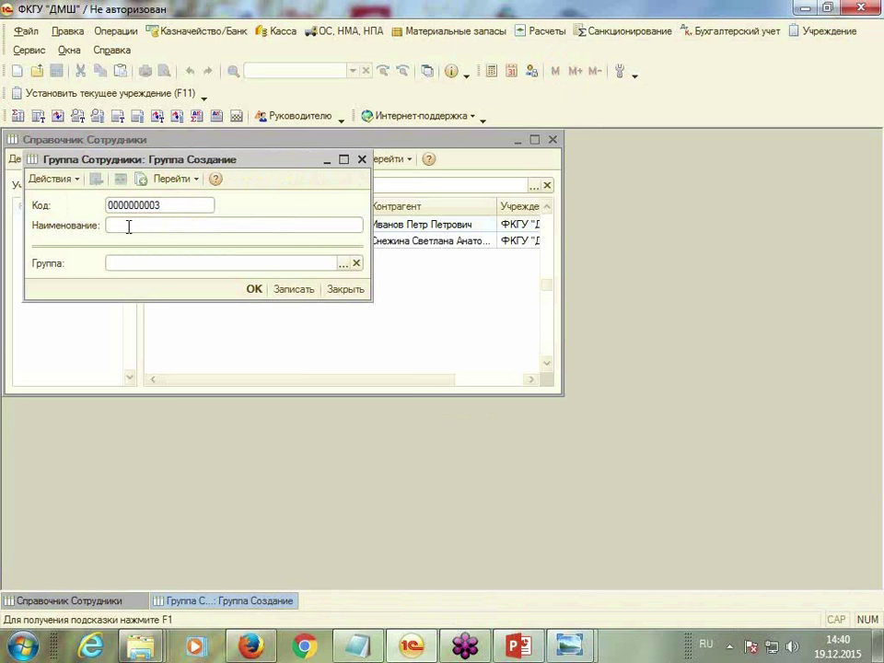
{"action": "type", "text": "Физические лица"}
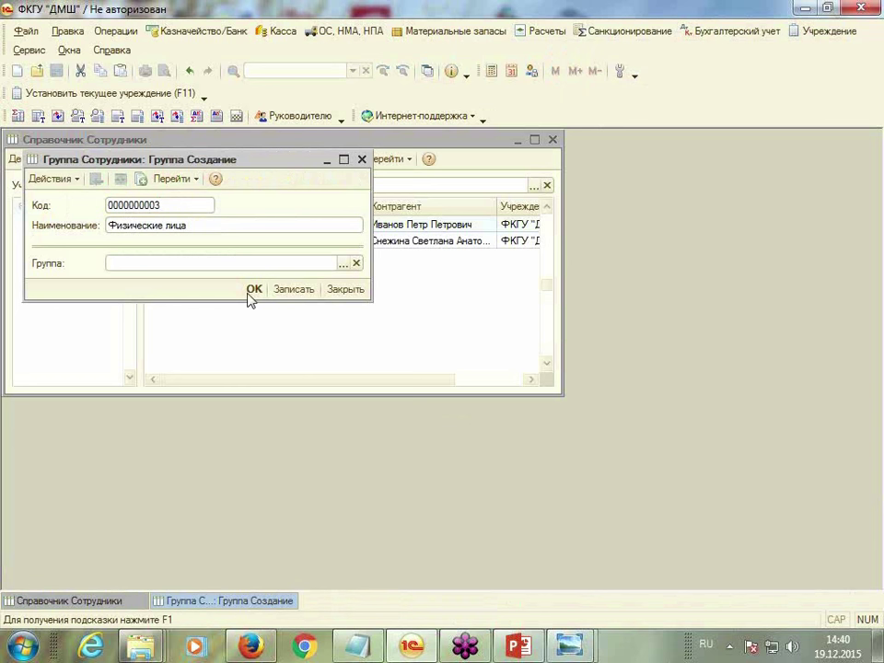
{"action": "left_click", "coordinate": [252, 290]}
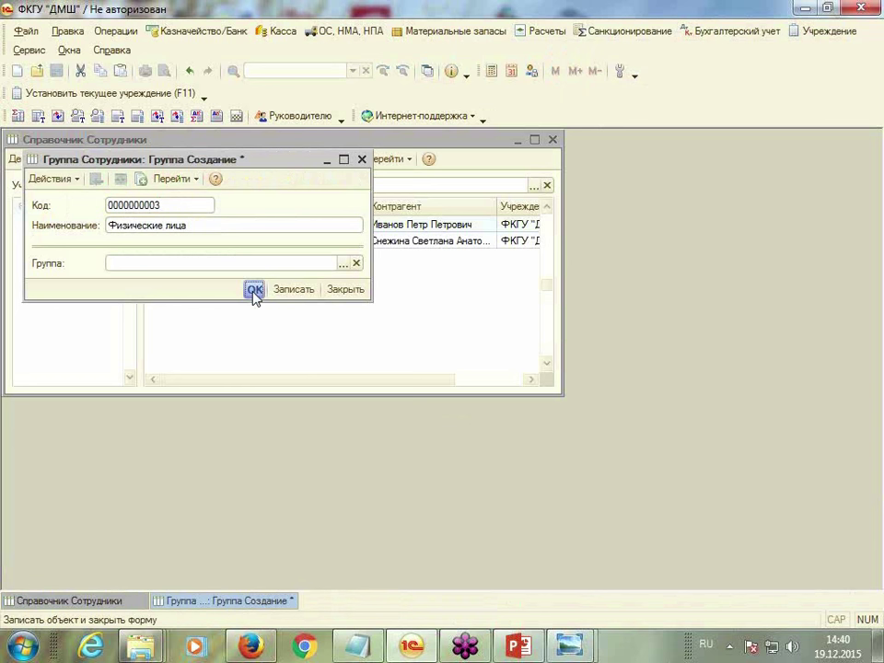
Move both employees into the Физические лица group
{"action": "left_click", "coordinate": [262, 242]}
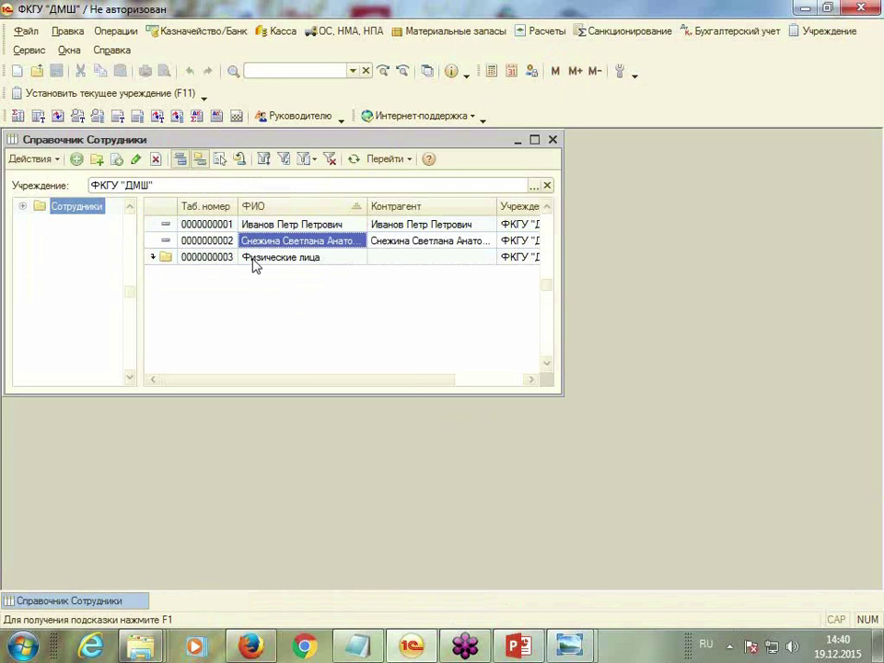
{"action": "left_click", "coordinate": [275, 224]}
{"action": "left_click", "coordinate": [277, 257]}
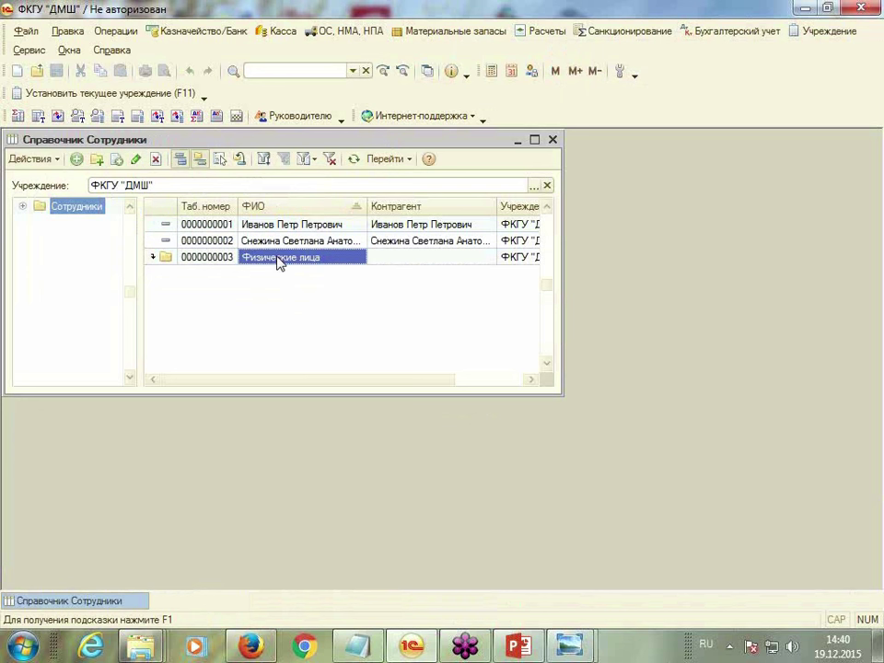
{"action": "left_click", "coordinate": [269, 225]}
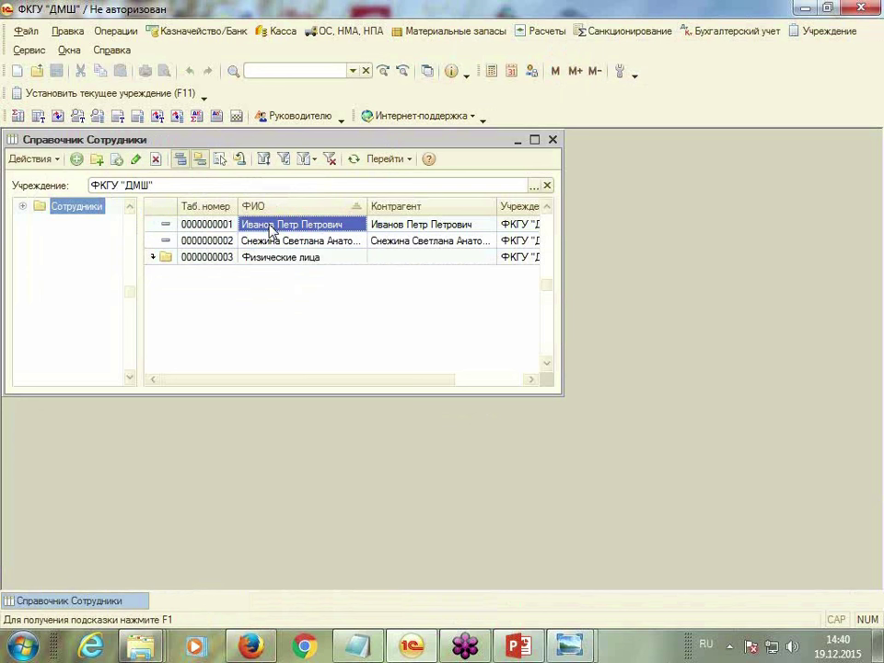
{"action": "left_click", "coordinate": [240, 161]}
{"action": "left_click", "coordinate": [366, 248]}
{"action": "double_click", "coordinate": [366, 249]}
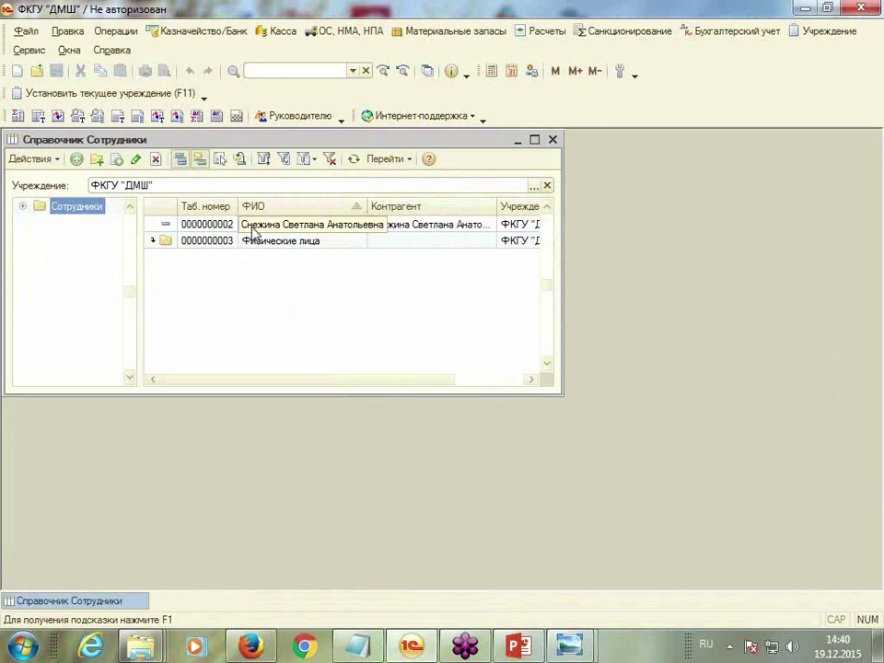
{"action": "left_click", "coordinate": [243, 163]}
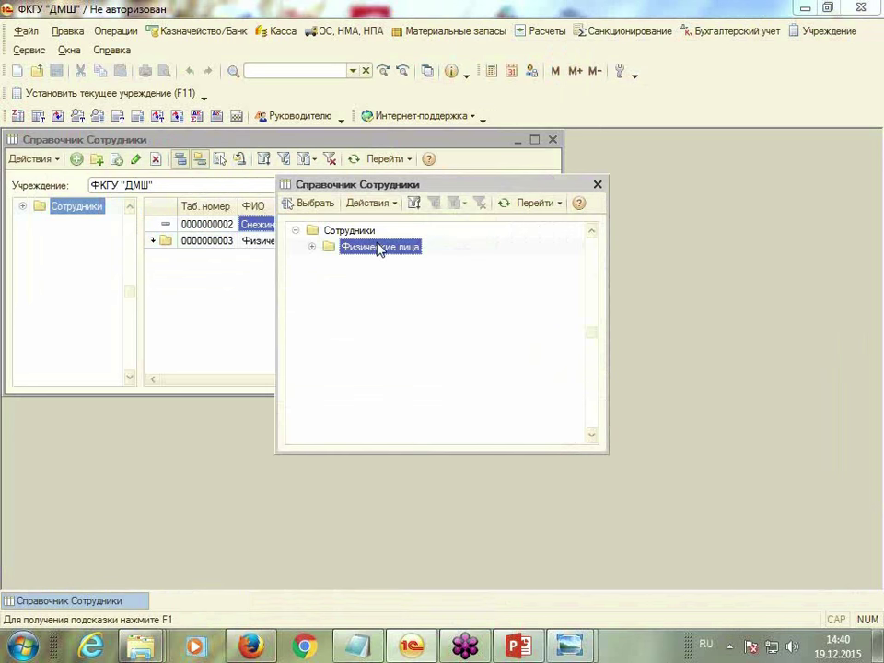
{"action": "double_click", "coordinate": [379, 252]}
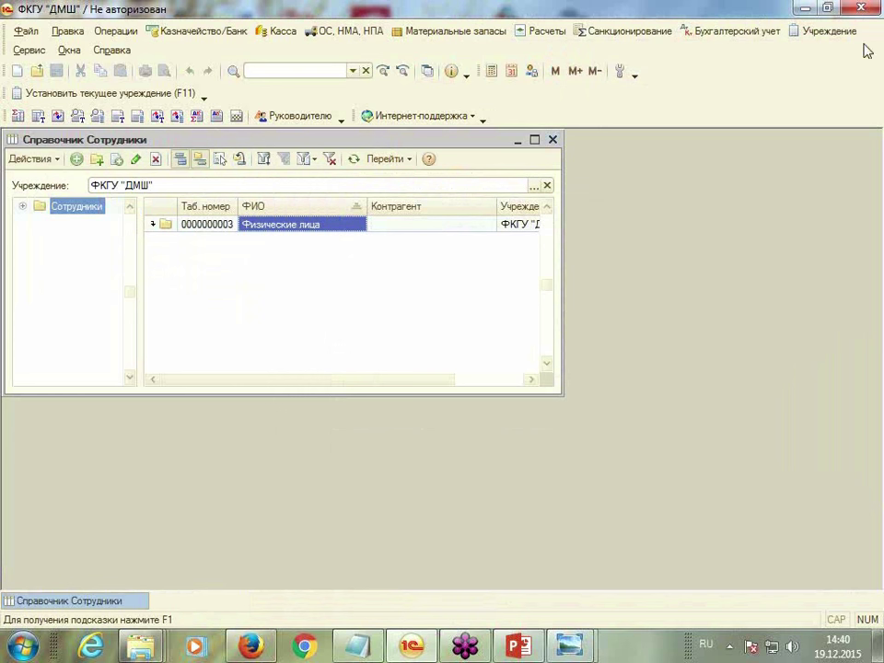
Add subdivision Хозяйственный отдел (code 000000002) beside Администрация, then close Подразделения
{"action": "left_click", "coordinate": [829, 33]}
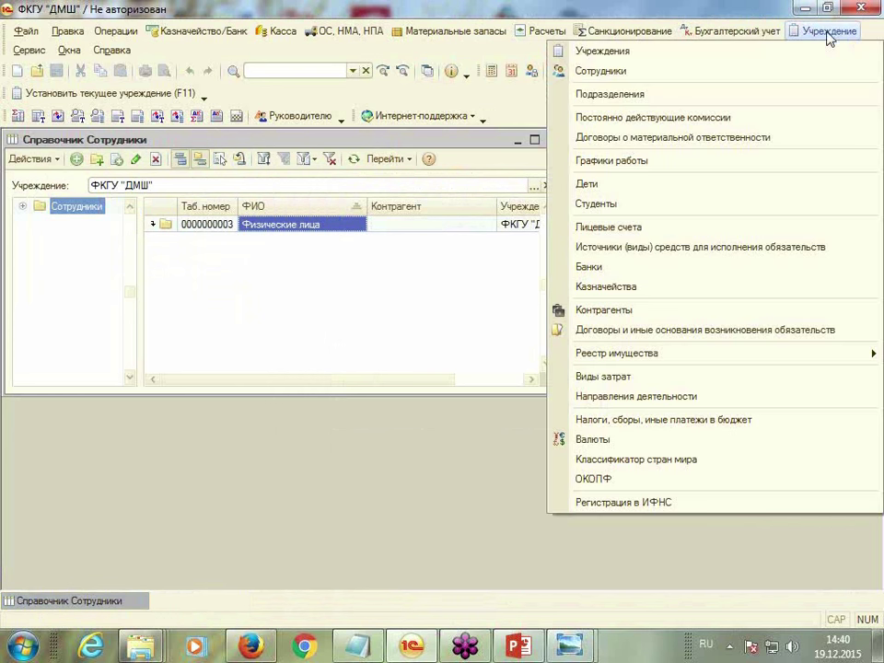
{"action": "left_click", "coordinate": [702, 95]}
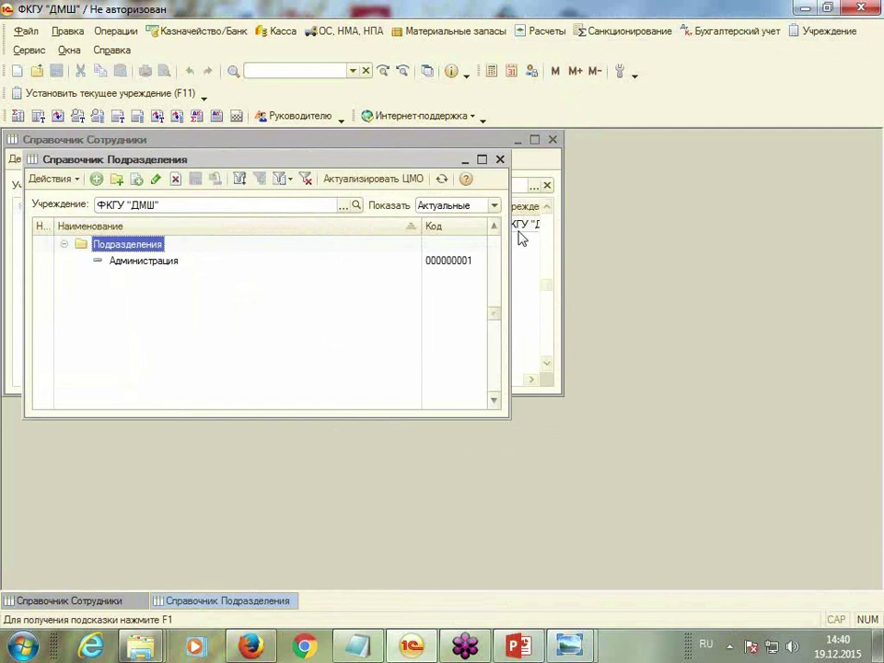
{"action": "left_click", "coordinate": [144, 263]}
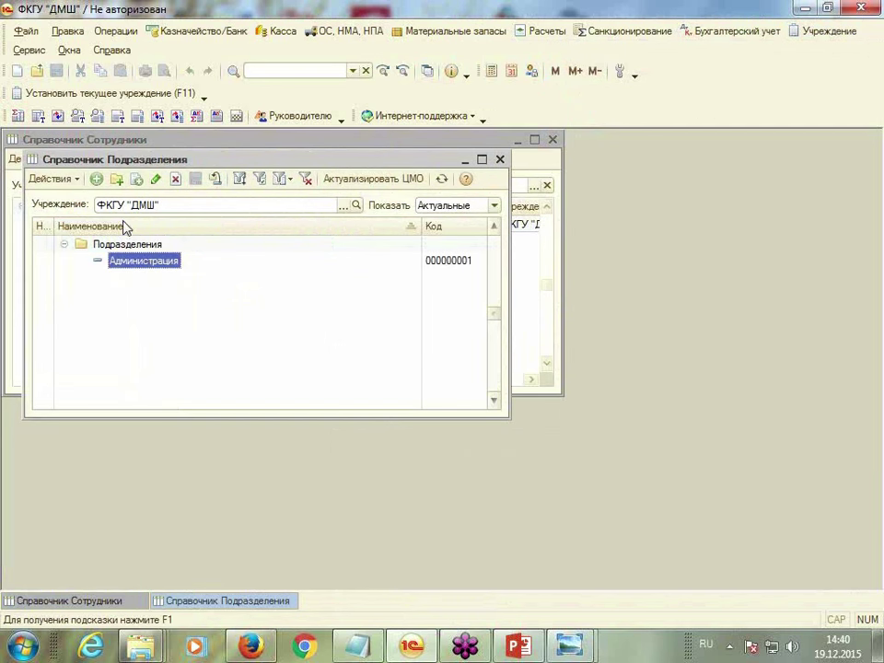
{"action": "left_click", "coordinate": [96, 179]}
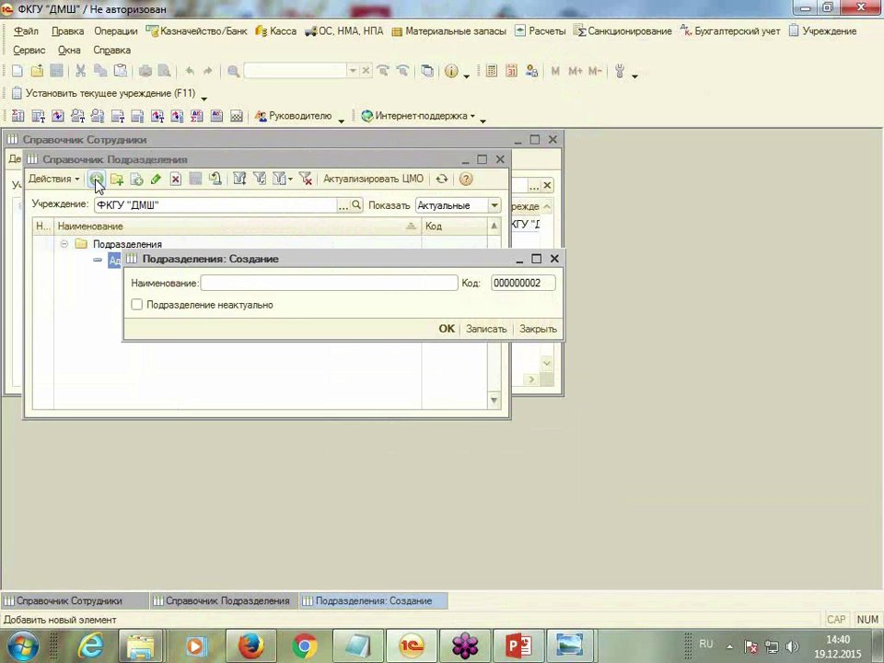
{"action": "type", "text": "Хозяйственный отдел"}
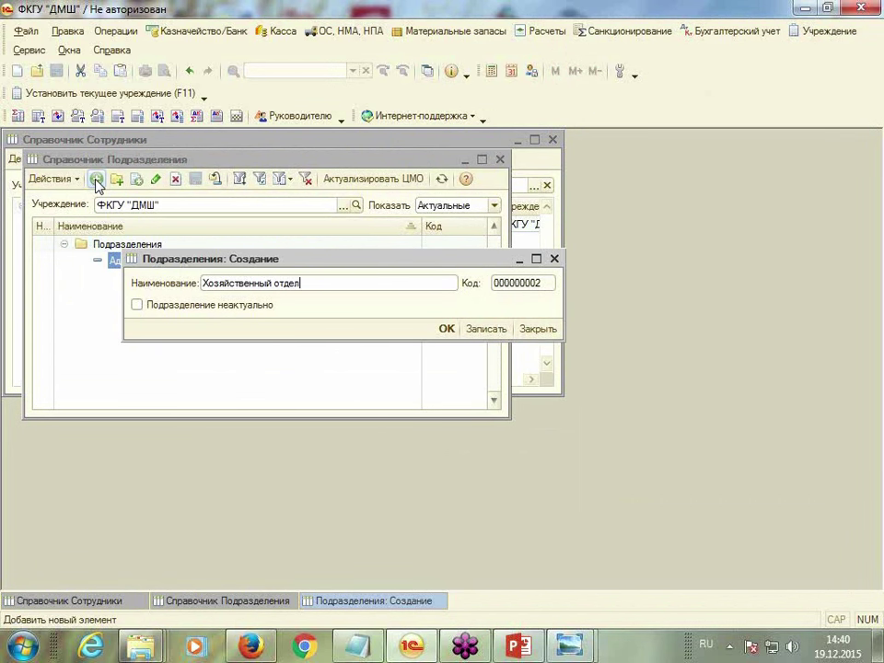
{"action": "left_click", "coordinate": [447, 330]}
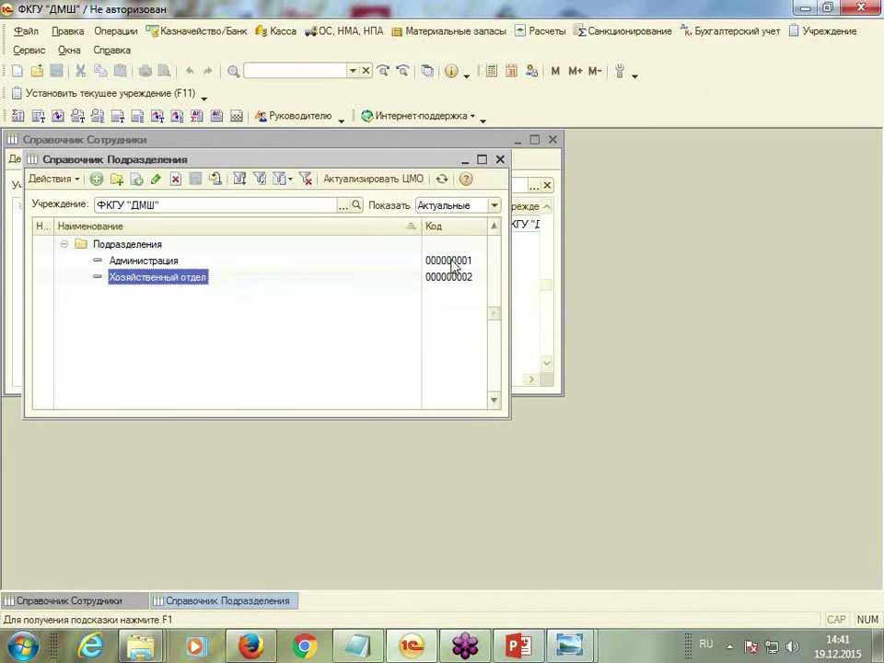
{"action": "left_click", "coordinate": [500, 160]}
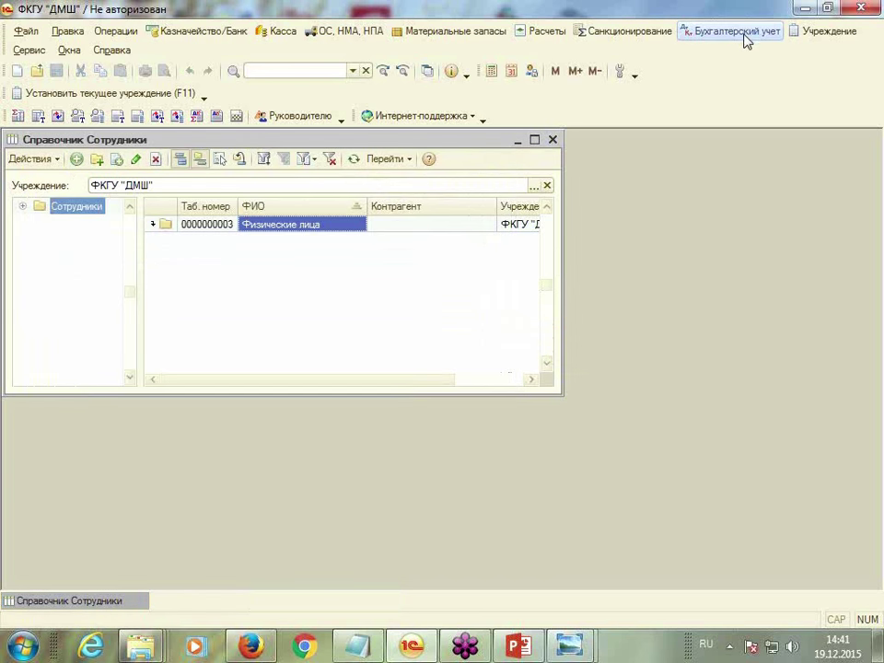
Check the Контрагенты list, view both employees in Физические лица, and close Справочник Сотрудники
{"action": "left_click", "coordinate": [827, 33]}
{"action": "left_click", "coordinate": [825, 33]}
{"action": "left_click", "coordinate": [825, 35]}
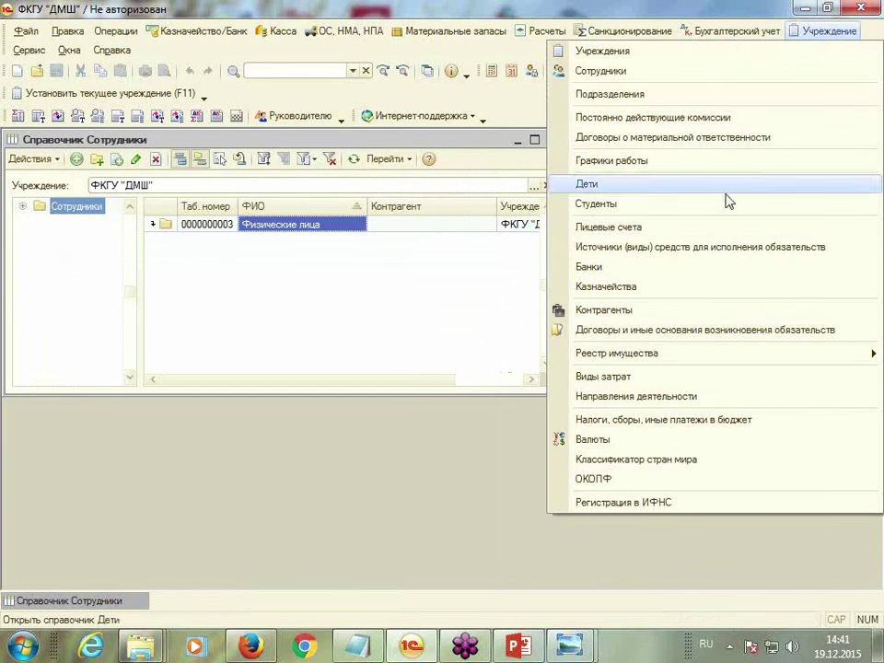
{"action": "left_click", "coordinate": [658, 313]}
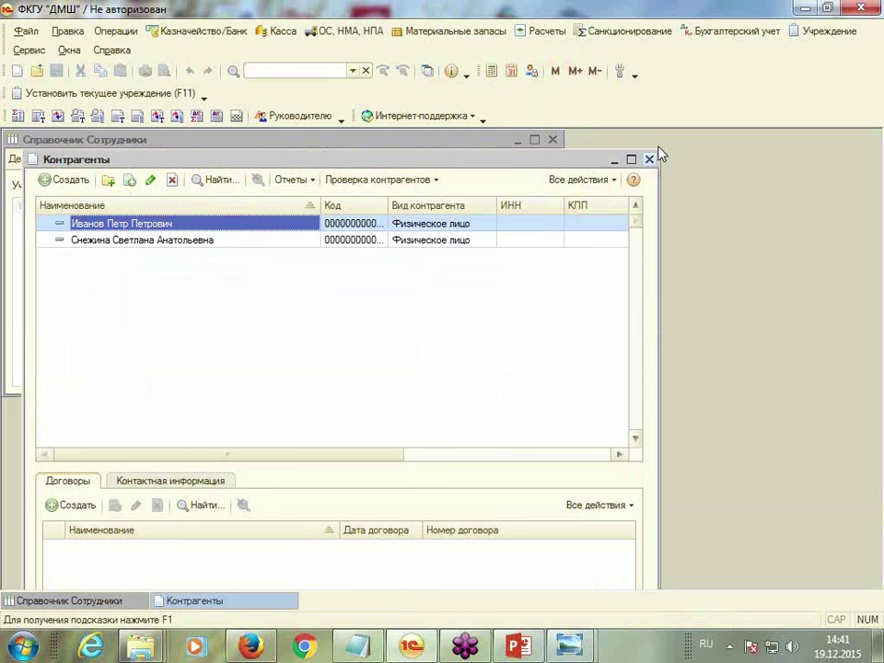
{"action": "left_click", "coordinate": [650, 158]}
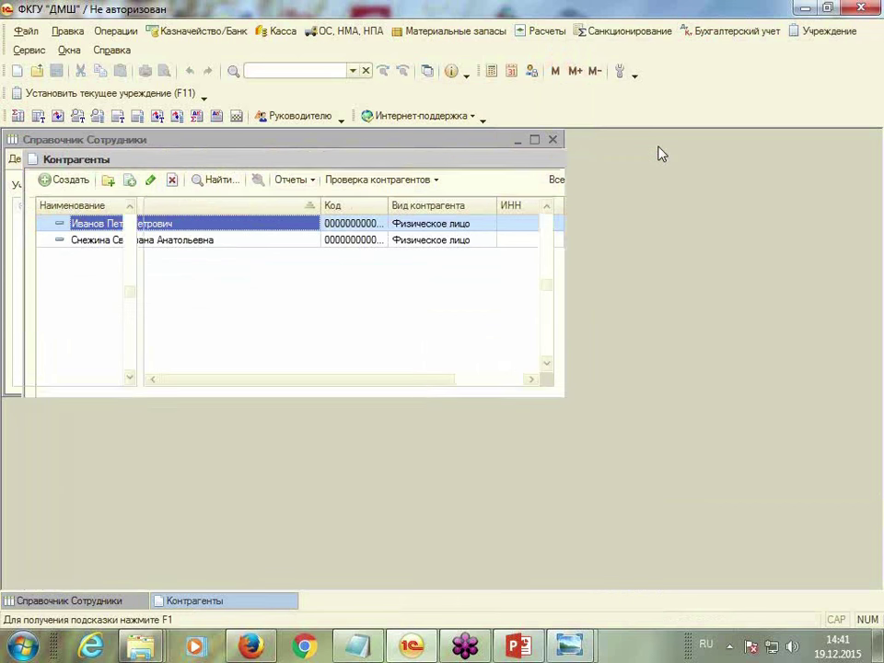
{"action": "double_click", "coordinate": [262, 226]}
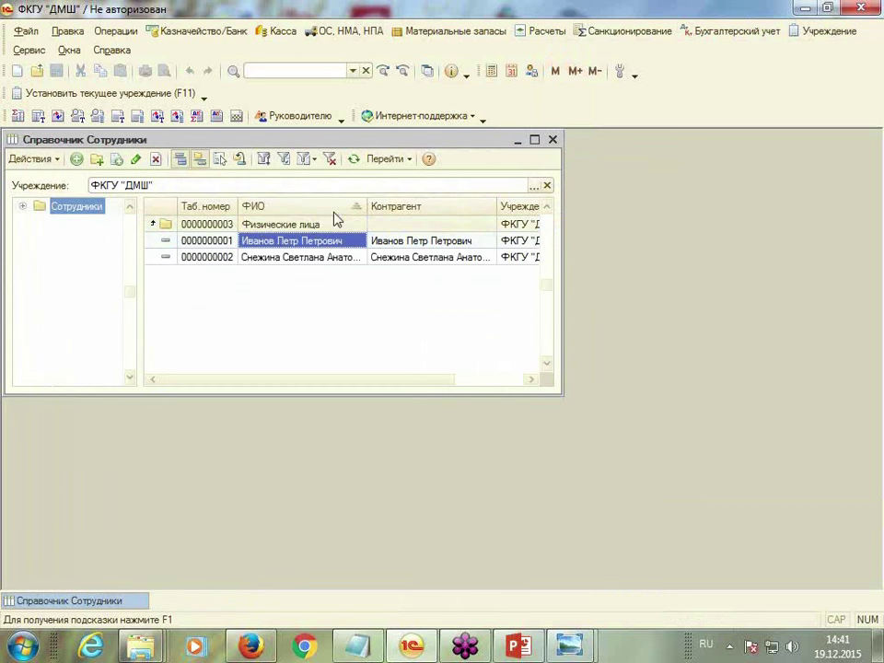
{"action": "left_click", "coordinate": [553, 140]}
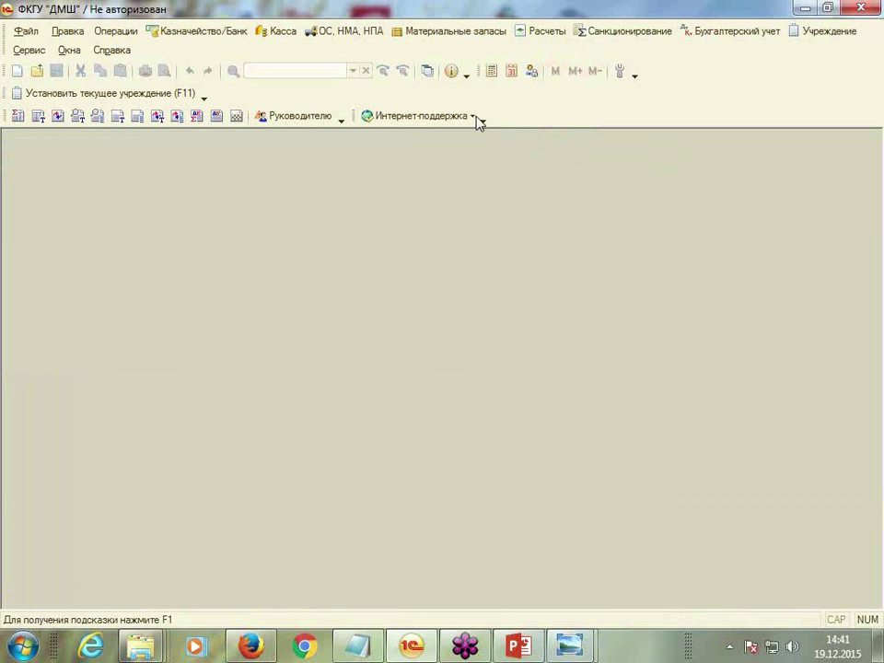
Open the units of measurement classifier and add Метр from the OKEI list
{"action": "left_click", "coordinate": [426, 32]}
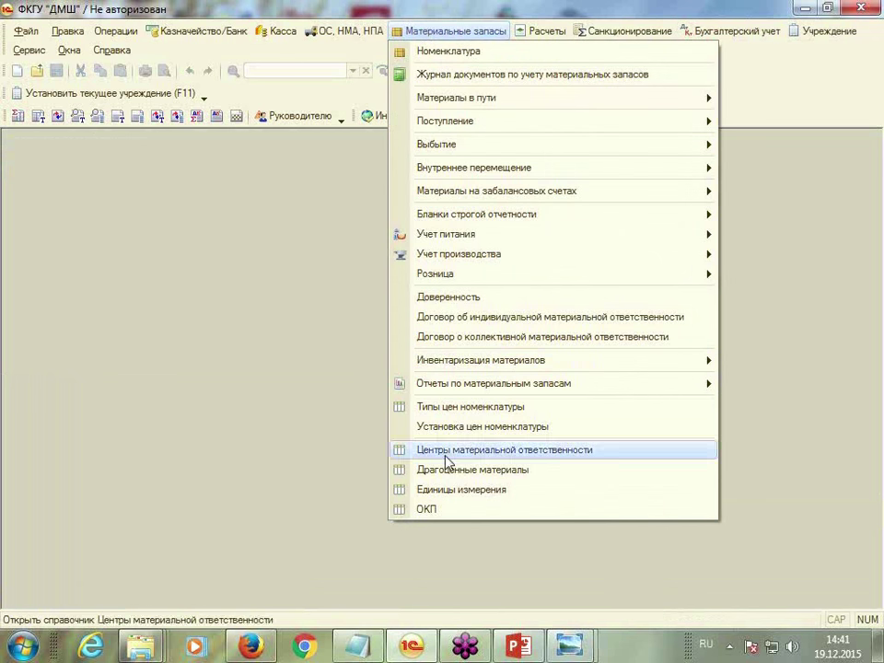
{"action": "left_click", "coordinate": [451, 490]}
{"action": "left_click_drag", "start_coordinate": [549, 145], "coordinate": [587, 142]}
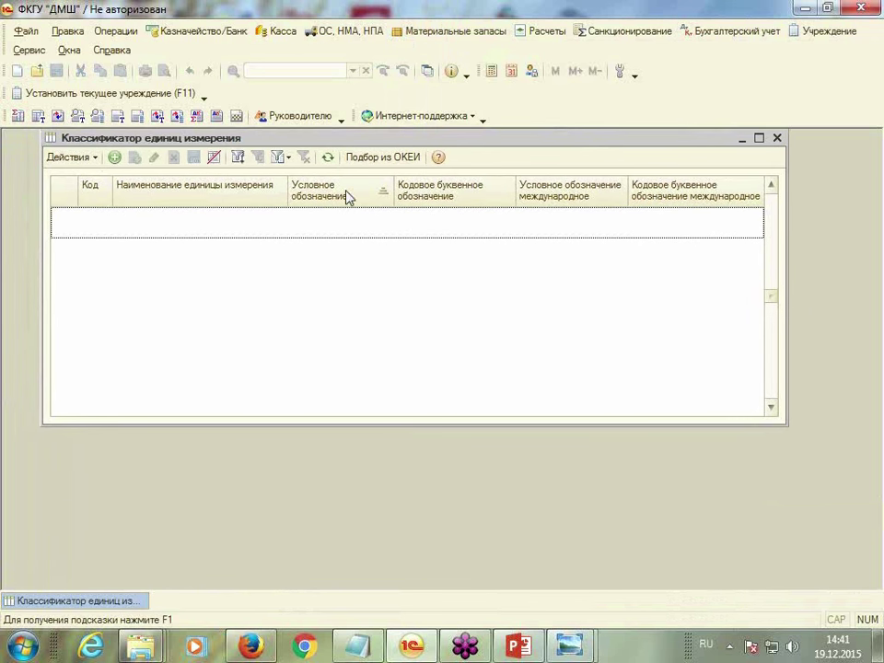
{"action": "left_click", "coordinate": [412, 161]}
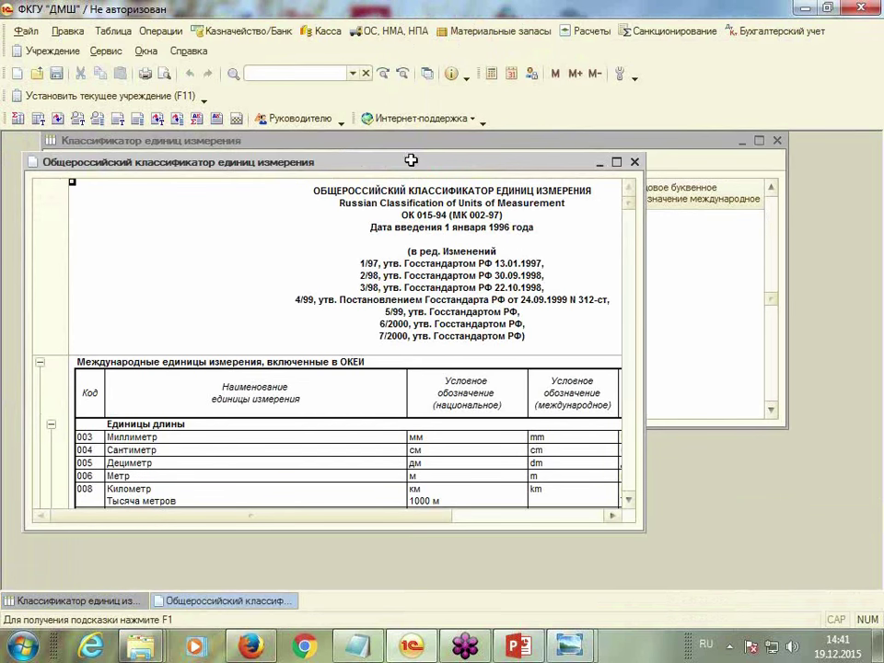
{"action": "double_click", "coordinate": [147, 477]}
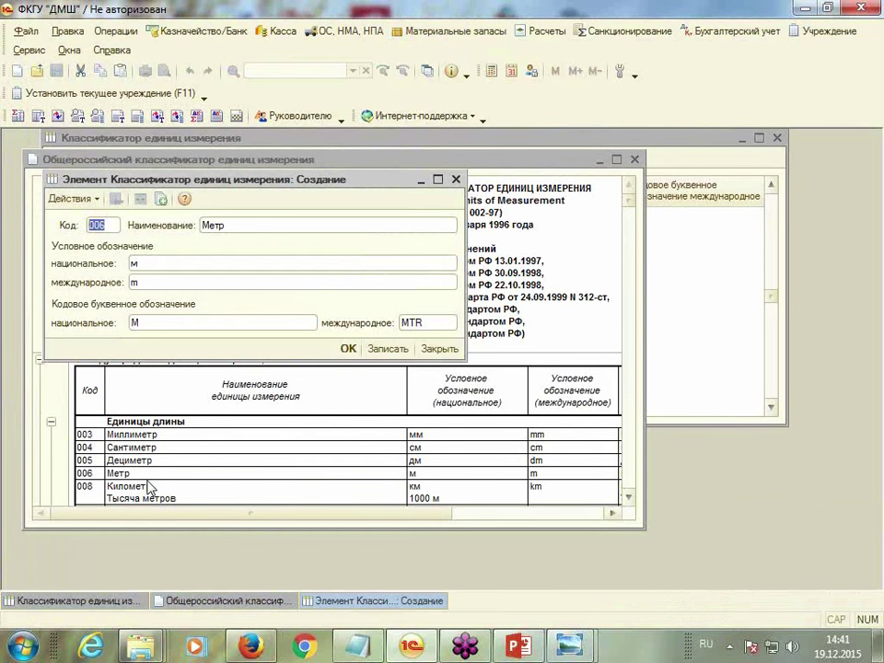
{"action": "left_click", "coordinate": [354, 350]}
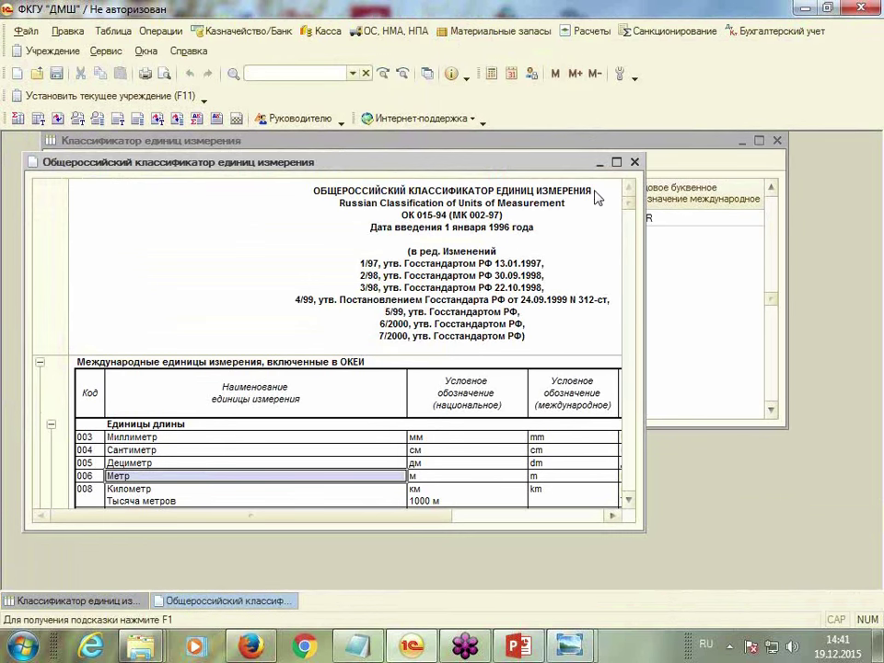
Add Килограмм (166) and Штука (796) from OKEI, then close both windows
{"action": "double_click", "coordinate": [450, 152]}
{"action": "scroll", "coordinate": [489, 367], "scroll_direction": "down", "scroll_amount": 15}
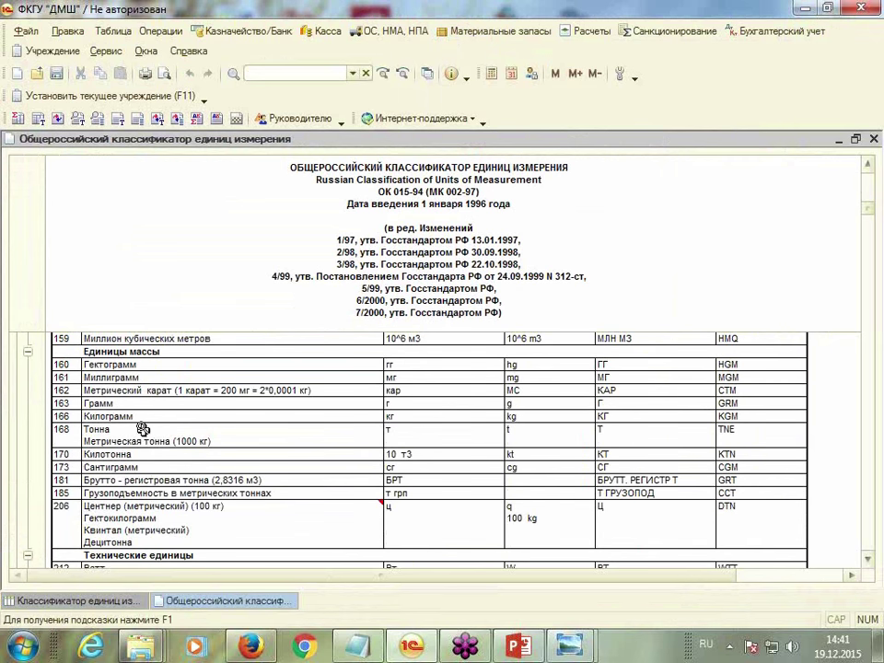
{"action": "left_click", "coordinate": [131, 417]}
{"action": "double_click", "coordinate": [131, 417]}
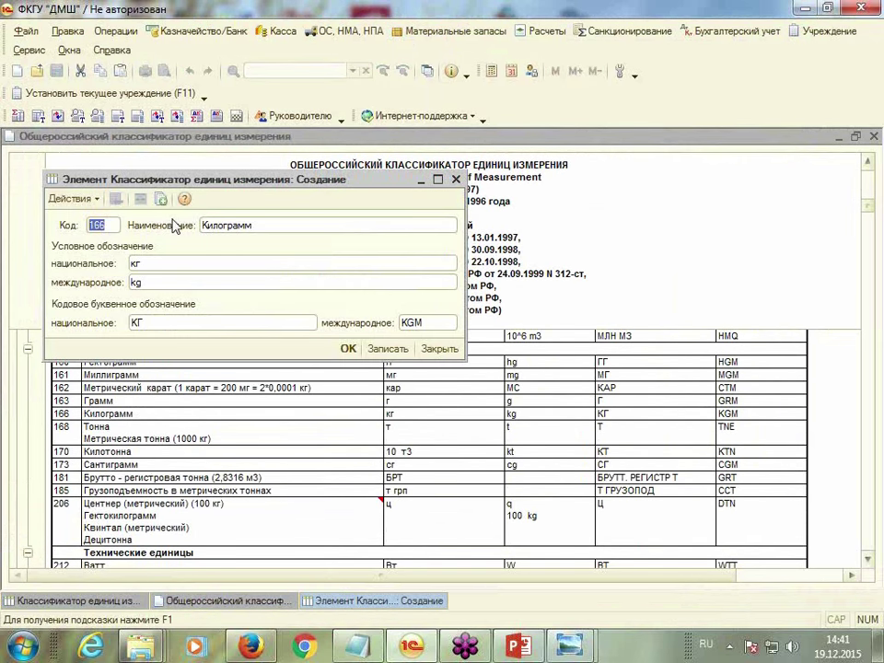
{"action": "left_click", "coordinate": [347, 347]}
{"action": "scroll", "coordinate": [307, 490], "scroll_direction": "up", "scroll_amount": 1}
{"action": "scroll", "coordinate": [308, 490], "scroll_direction": "down", "scroll_amount": 20}
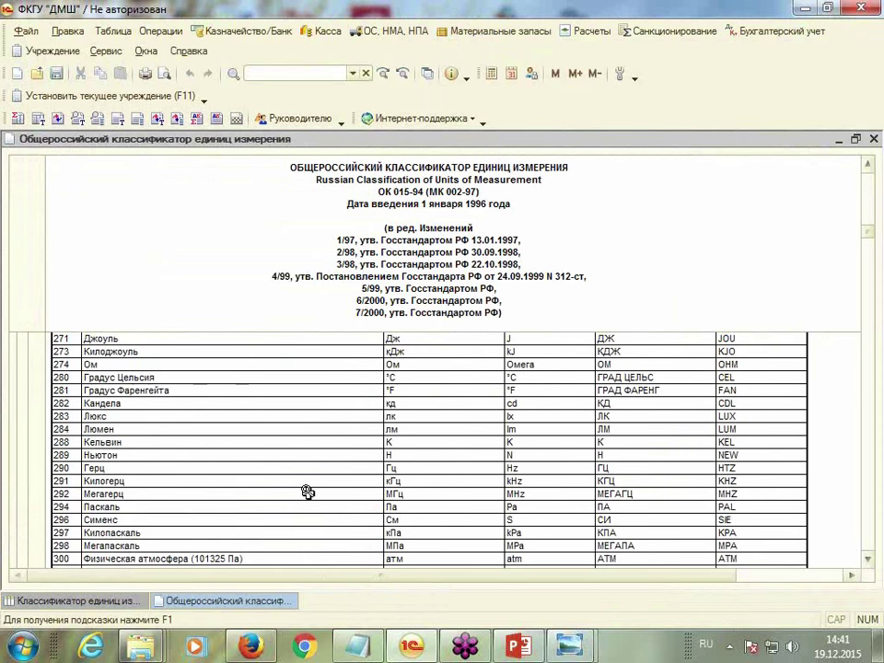
{"action": "scroll", "coordinate": [307, 493], "scroll_direction": "down", "scroll_amount": 5}
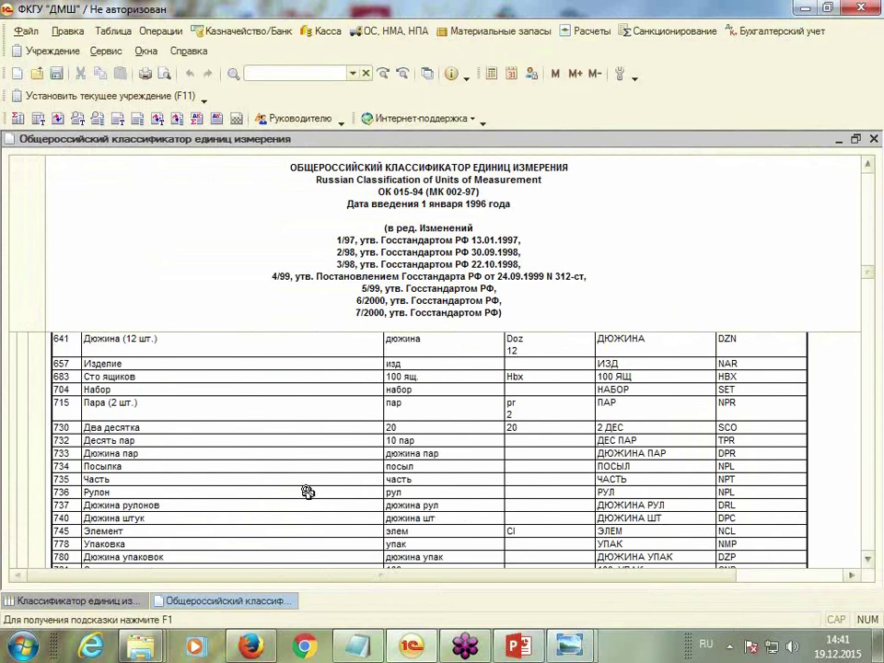
{"action": "scroll", "coordinate": [308, 493], "scroll_direction": "down", "scroll_amount": 3}
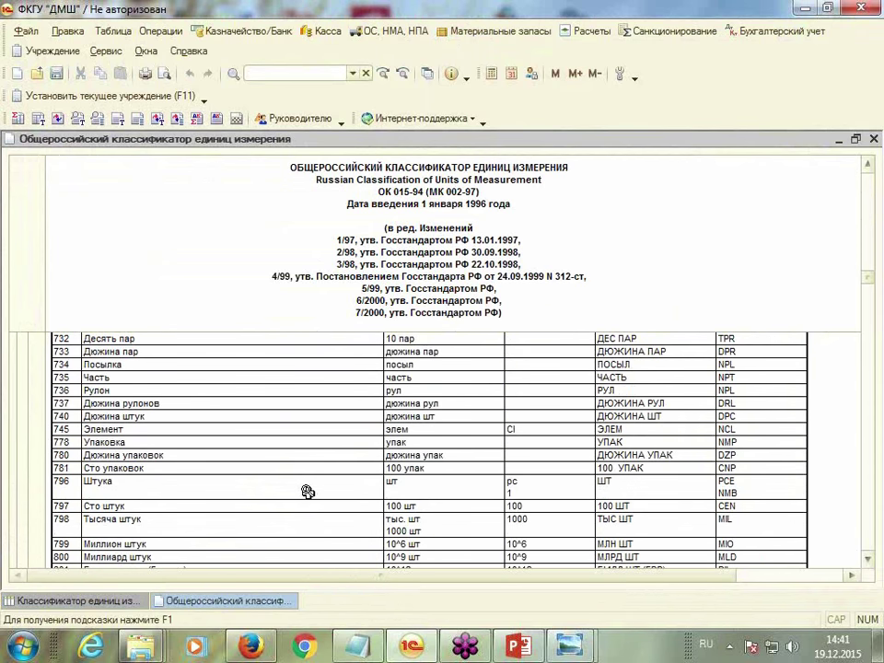
{"action": "left_click", "coordinate": [179, 483]}
{"action": "left_click", "coordinate": [874, 139]}
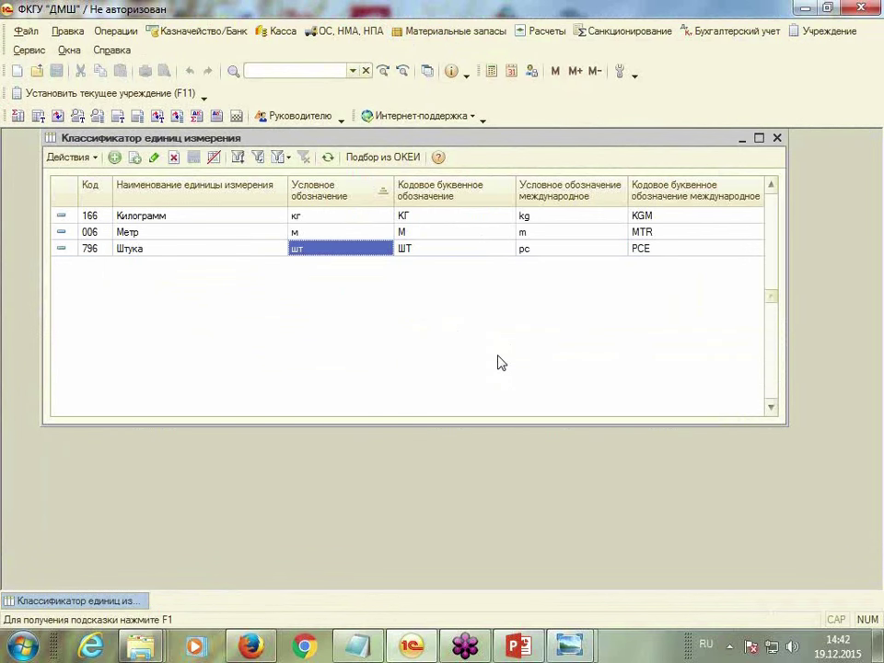
{"action": "left_click", "coordinate": [777, 138]}
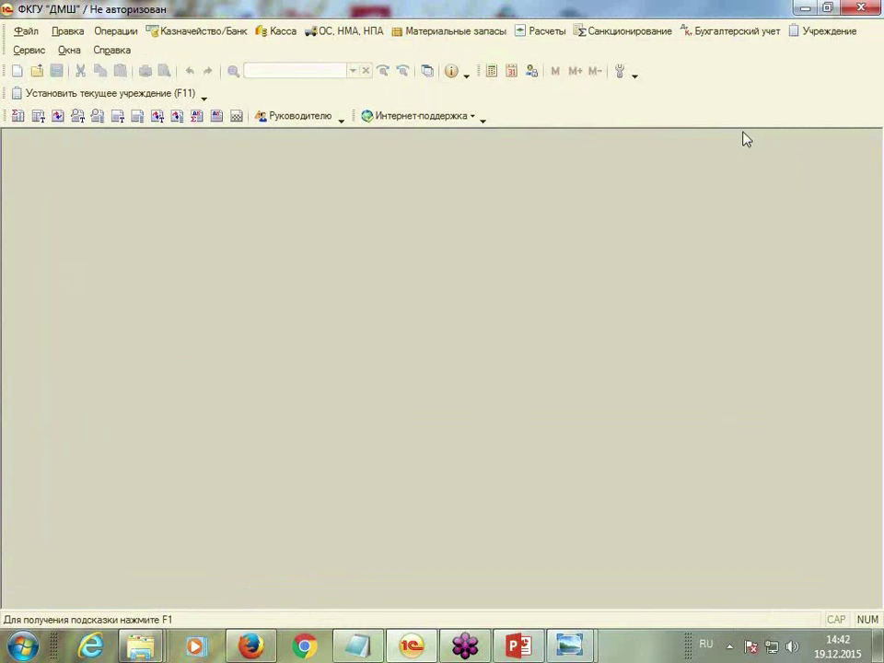
In Номенклатура, create the group Продукты питания with type Продукты питания
{"action": "left_click", "coordinate": [457, 33]}
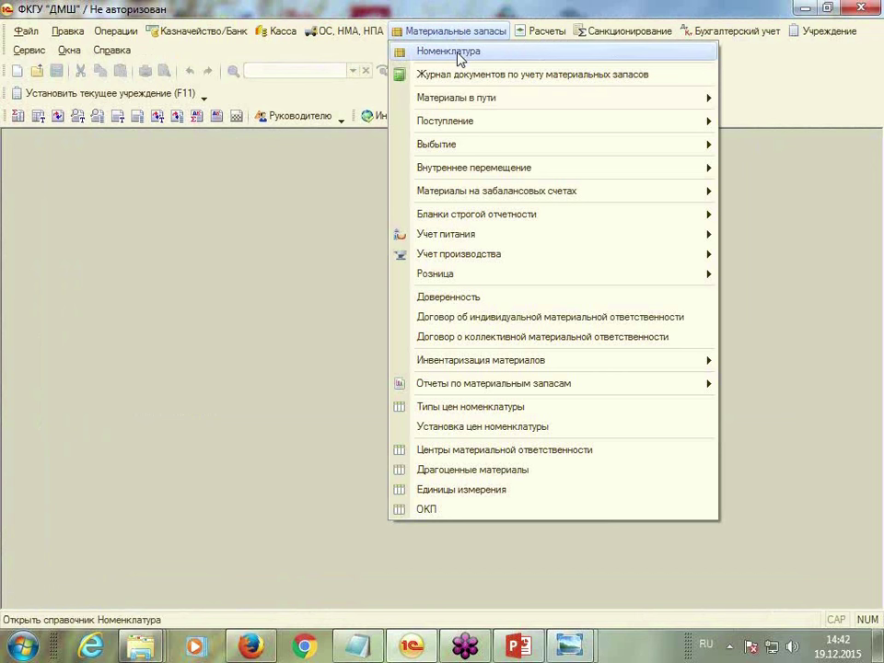
{"action": "left_click", "coordinate": [458, 53]}
{"action": "left_click_drag", "start_coordinate": [381, 140], "coordinate": [462, 141]}
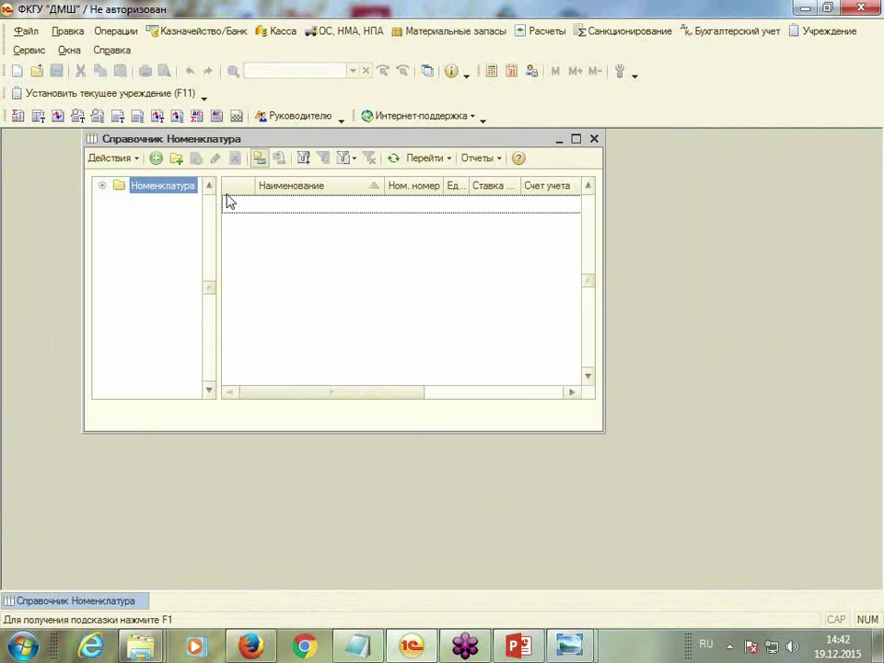
{"action": "left_click", "coordinate": [176, 159]}
{"action": "type", "text": "Продукты питания"}
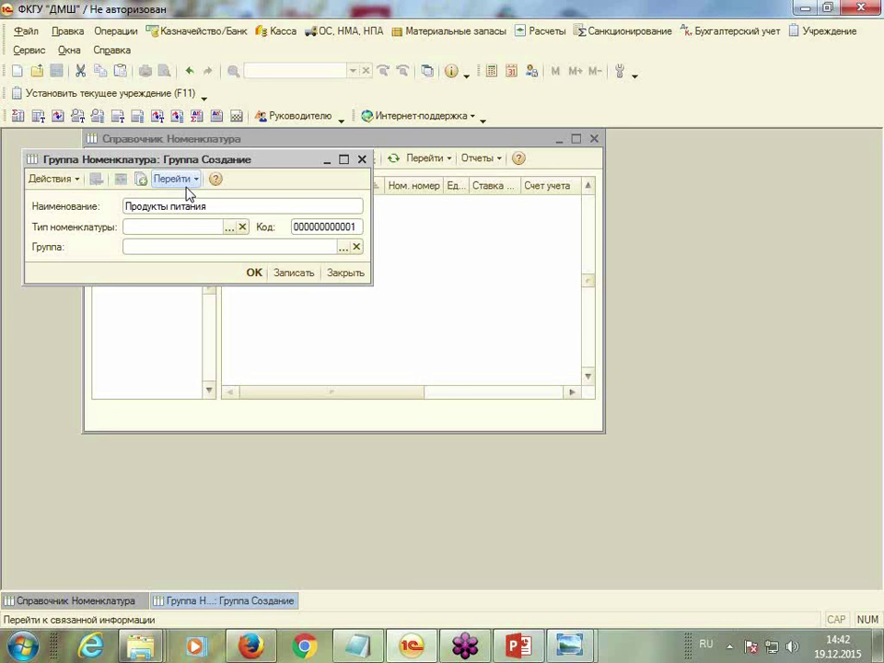
{"action": "left_click", "coordinate": [230, 227]}
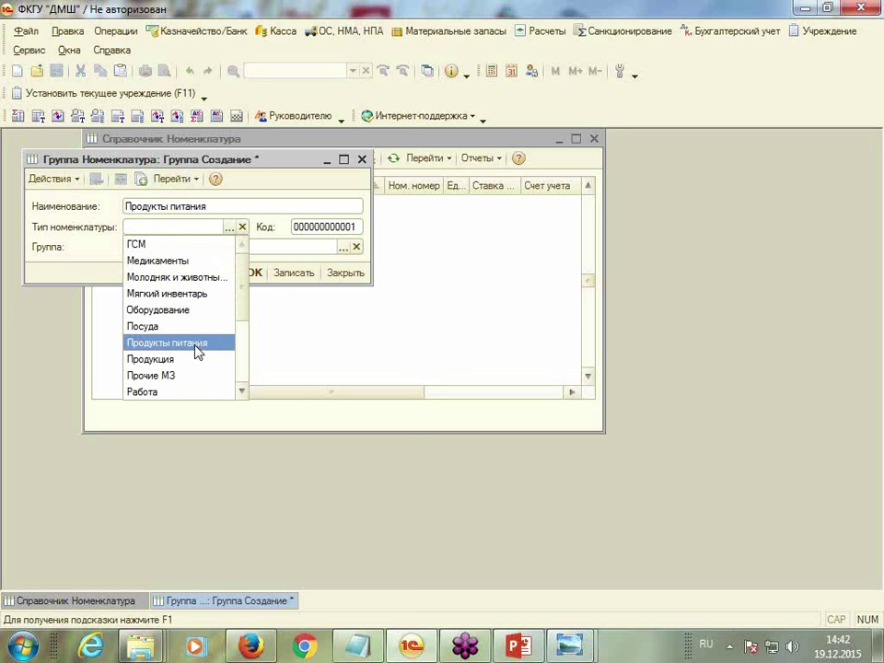
{"action": "left_click", "coordinate": [196, 346]}
{"action": "left_click", "coordinate": [254, 272]}
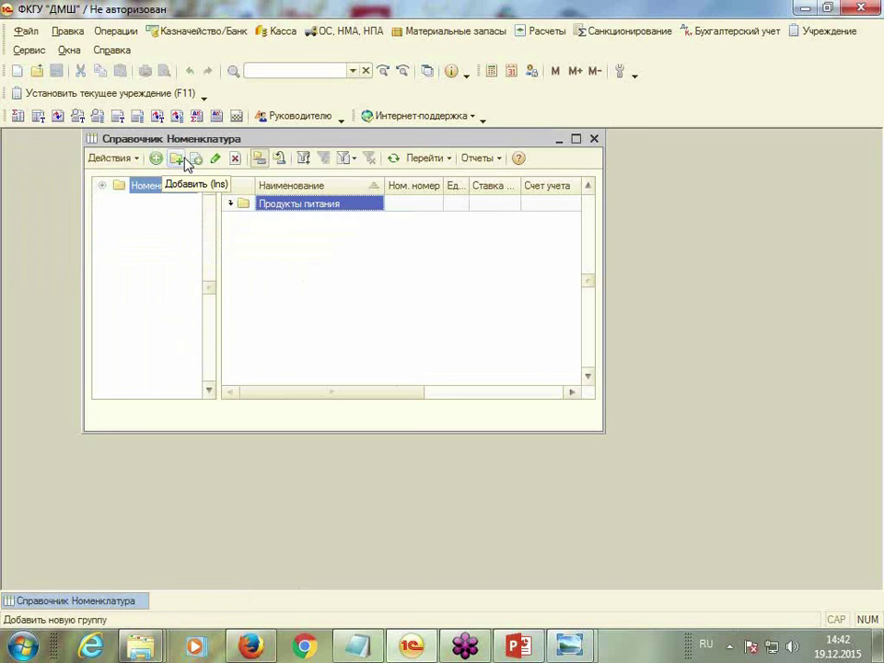
Create the group Прочие материалы with nomenclature type Прочие МЗ
{"action": "left_click", "coordinate": [176, 159]}
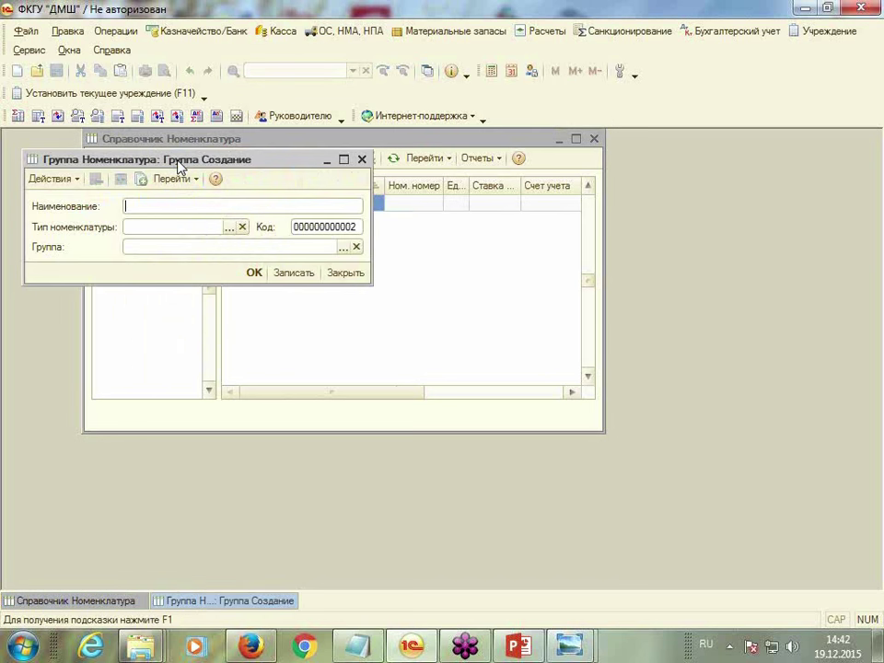
{"action": "type", "text": "Прочие материалы"}
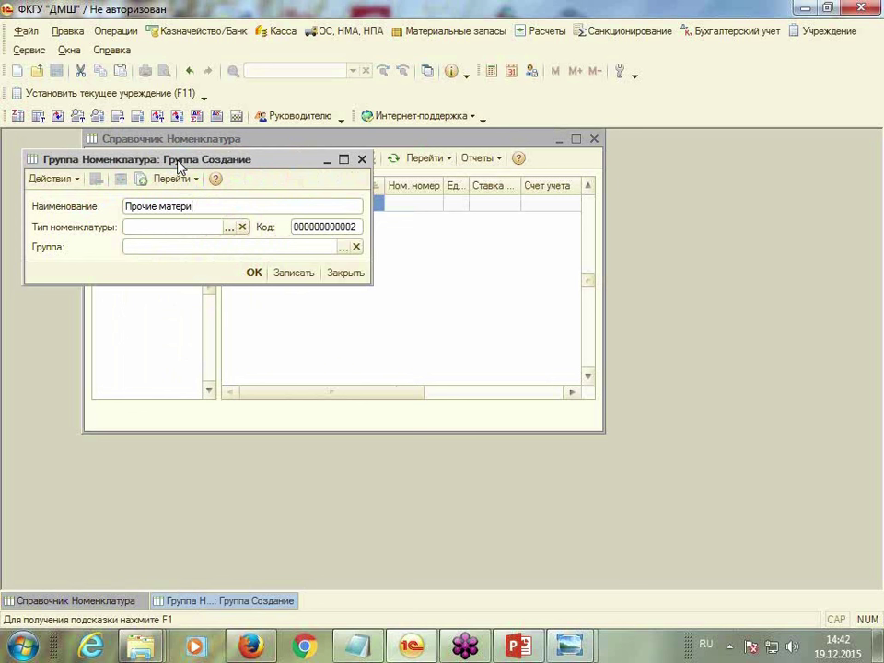
{"action": "left_click", "coordinate": [229, 227]}
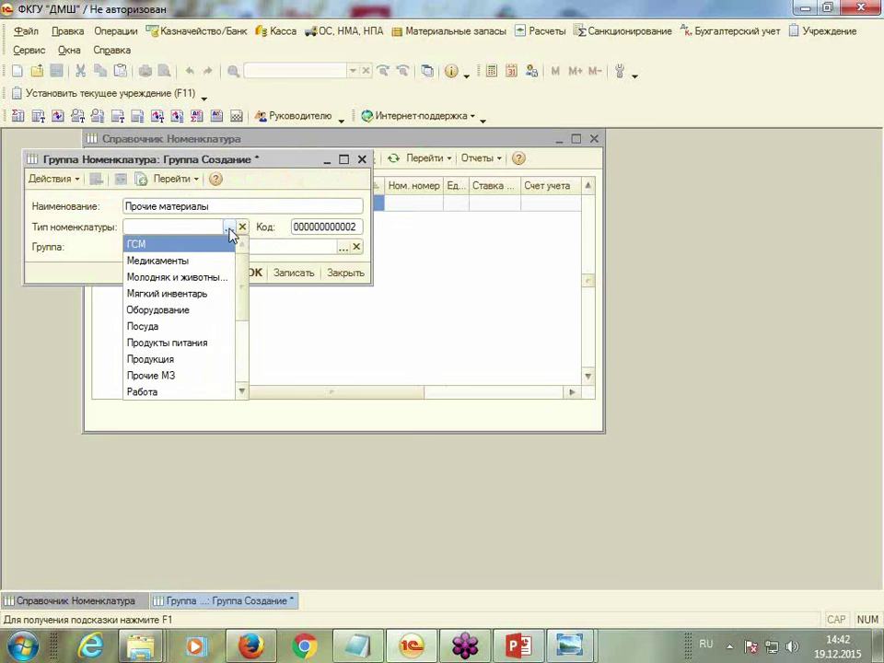
{"action": "left_click", "coordinate": [191, 376]}
{"action": "left_click", "coordinate": [254, 272]}
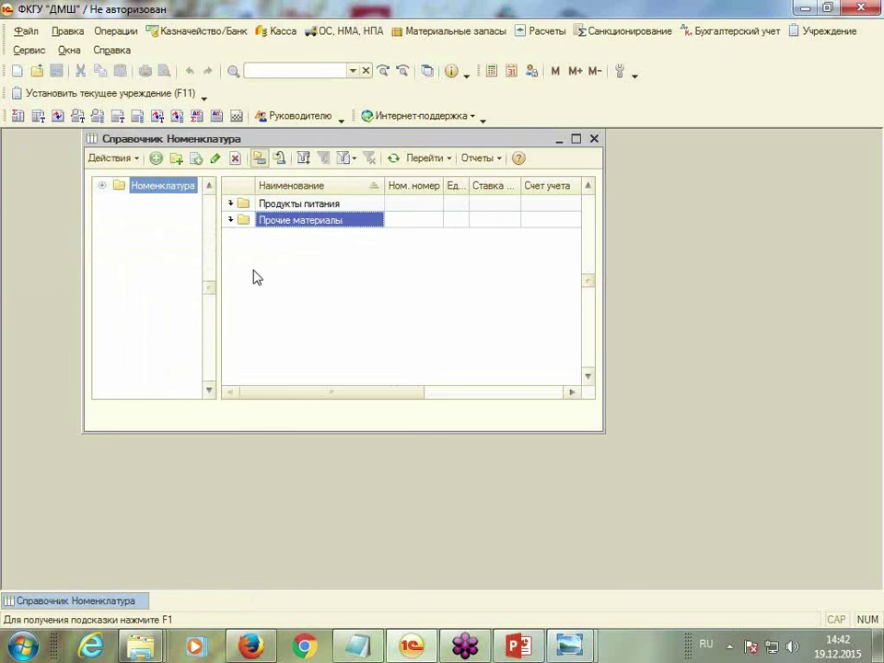
Create the group Канцтовары with nomenclature type Прочие МЗ
{"action": "left_click", "coordinate": [175, 159]}
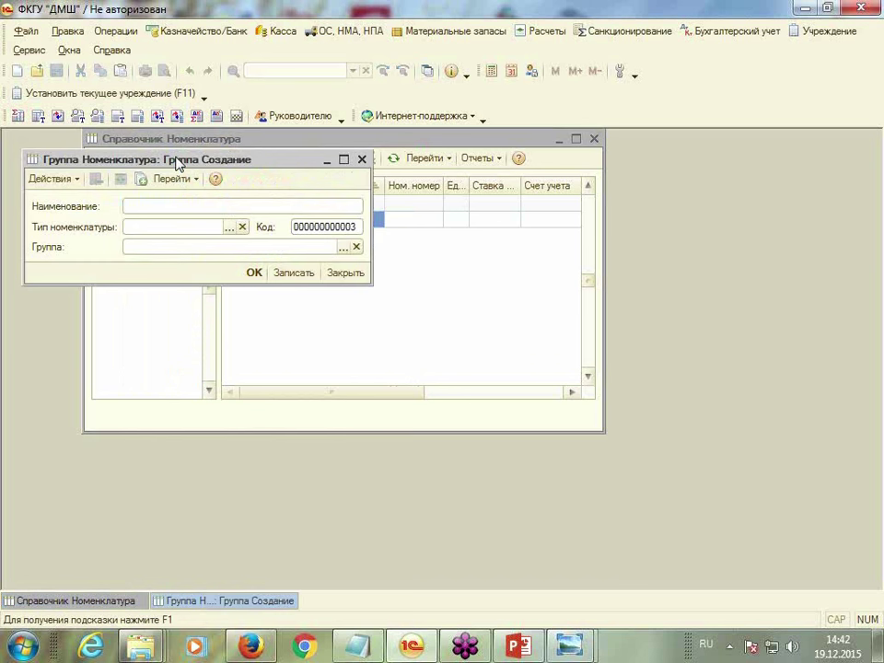
{"action": "type", "text": "Канцтовары"}
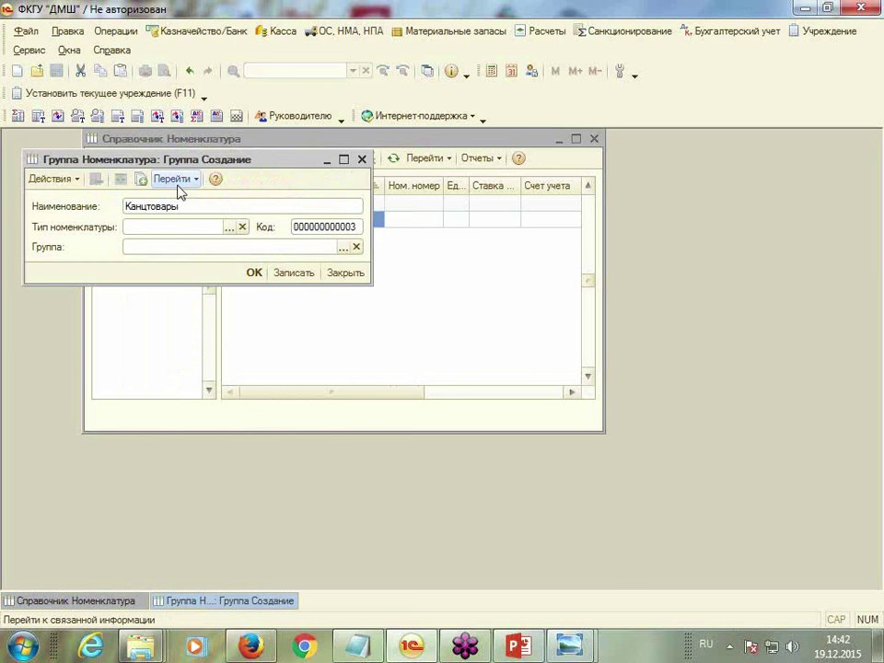
{"action": "left_click", "coordinate": [230, 227]}
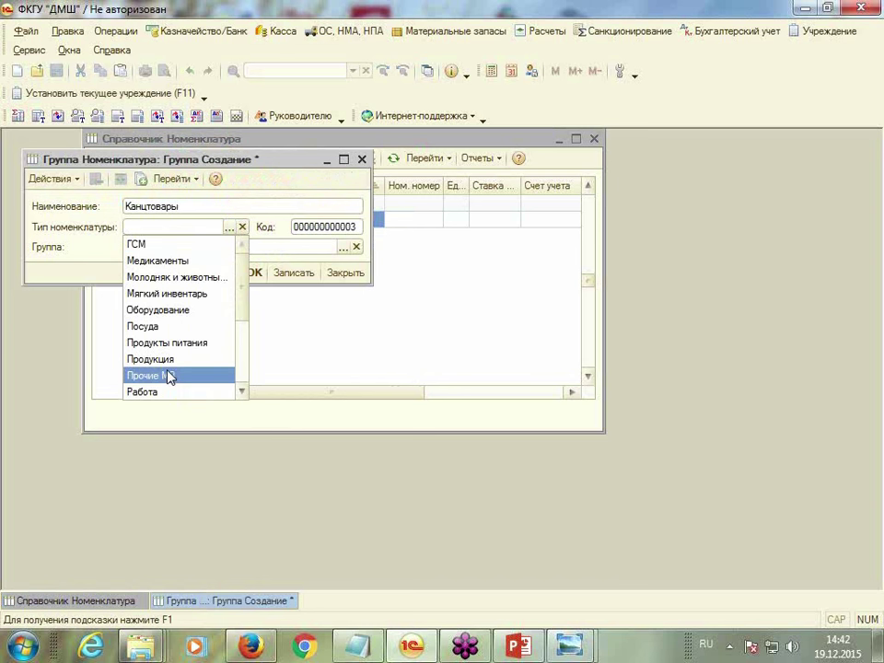
{"action": "left_click", "coordinate": [170, 374]}
{"action": "left_click", "coordinate": [253, 274]}
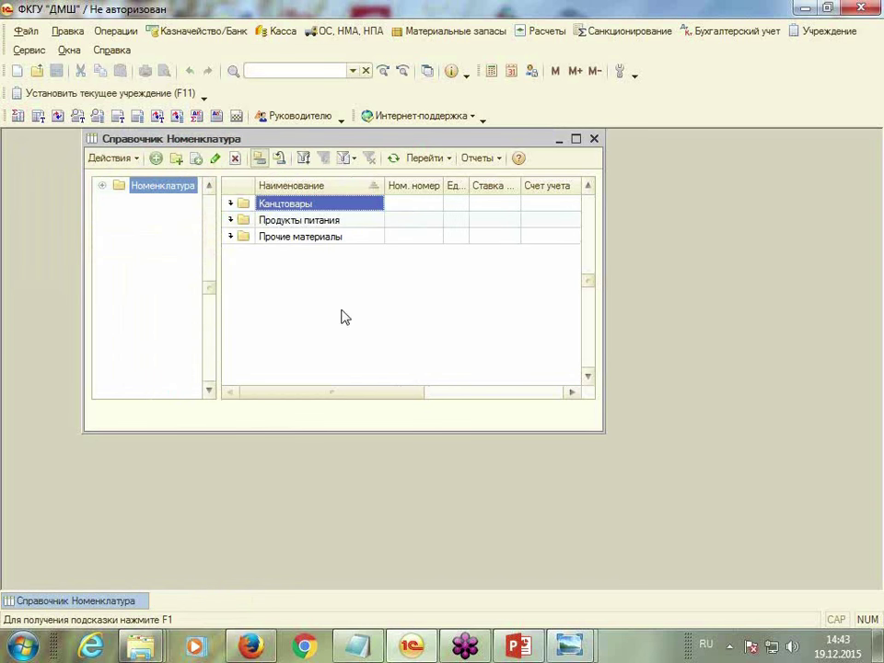
Start a new item in the Канцтовары group named Бумага А -4
{"action": "double_click", "coordinate": [280, 209]}
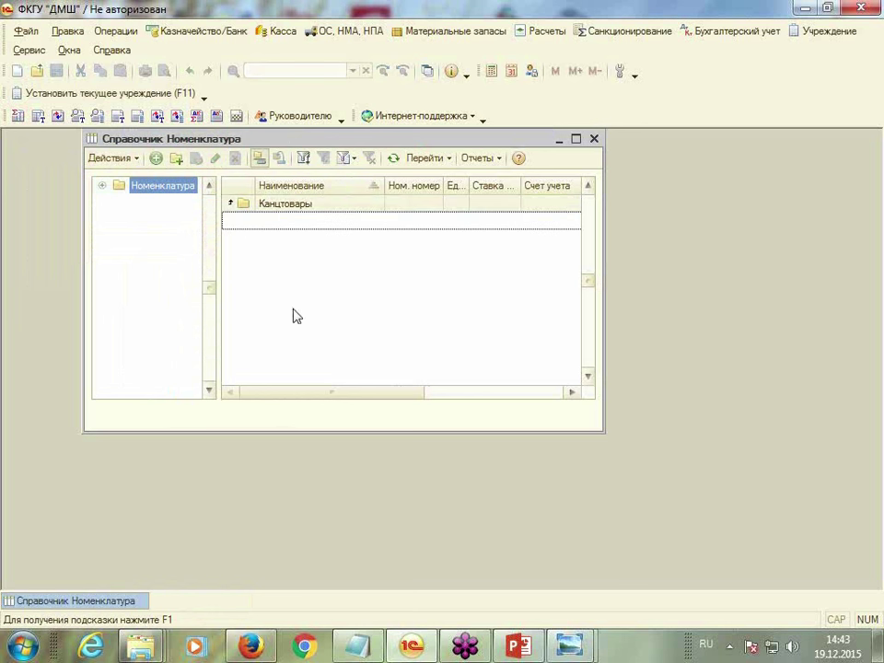
{"action": "left_click", "coordinate": [157, 160]}
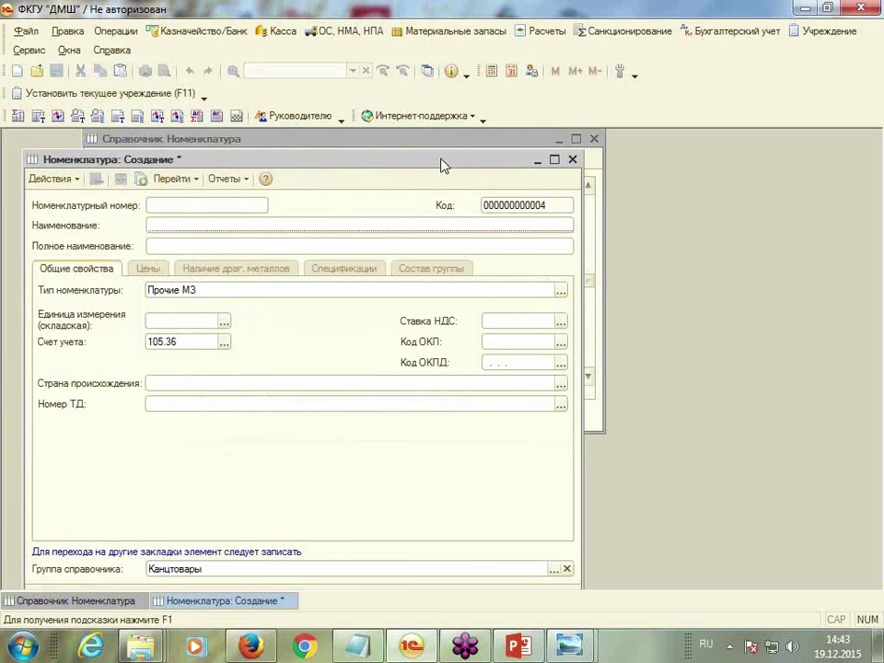
{"action": "left_click_drag", "start_coordinate": [438, 160], "coordinate": [470, 138]}
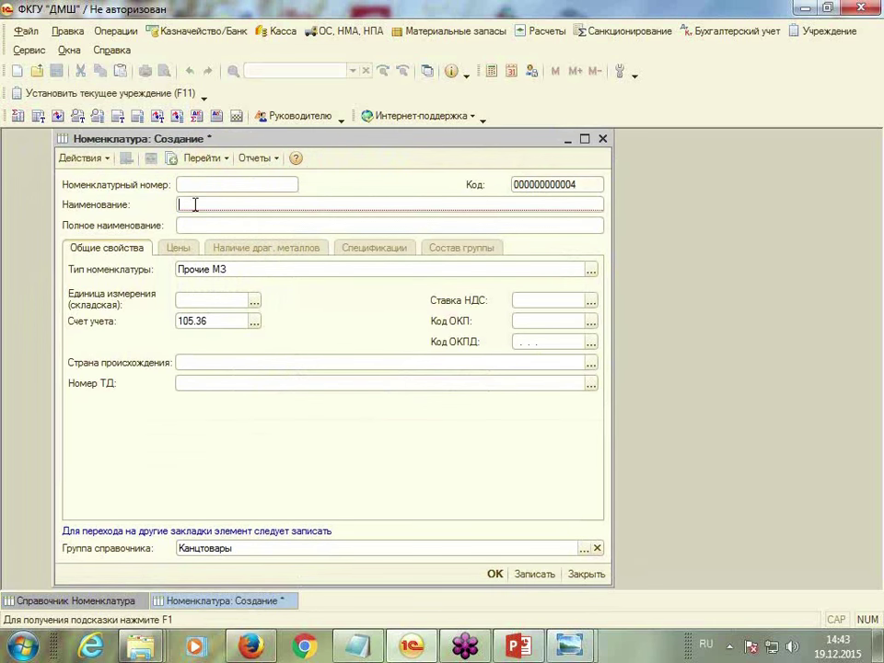
{"action": "type", "text": "Бумага А -4"}
{"action": "left_click", "coordinate": [233, 301]}
Add the Упаковка unit (778) from OKEI and set упак as the item's unit
{"action": "left_click", "coordinate": [254, 300]}
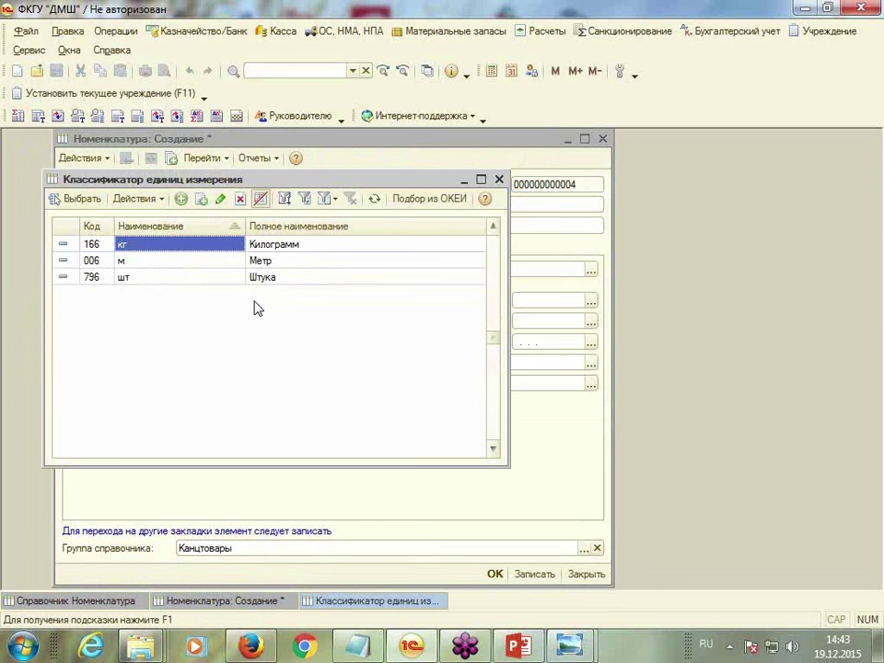
{"action": "left_click", "coordinate": [432, 199]}
{"action": "scroll", "coordinate": [422, 359], "scroll_direction": "down", "scroll_amount": 20}
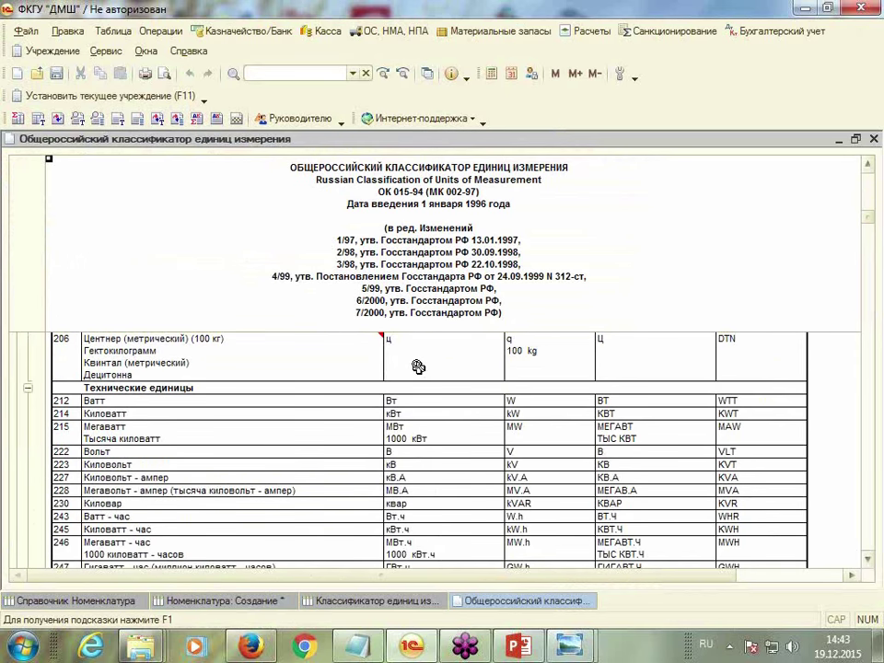
{"action": "scroll", "coordinate": [418, 366], "scroll_direction": "down", "scroll_amount": 20}
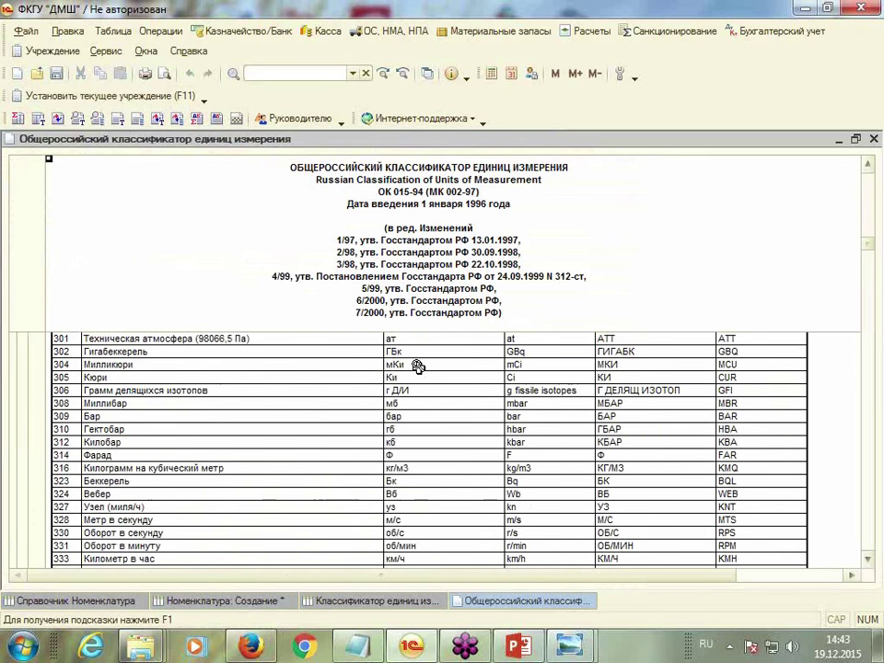
{"action": "scroll", "coordinate": [418, 366], "scroll_direction": "down", "scroll_amount": 10}
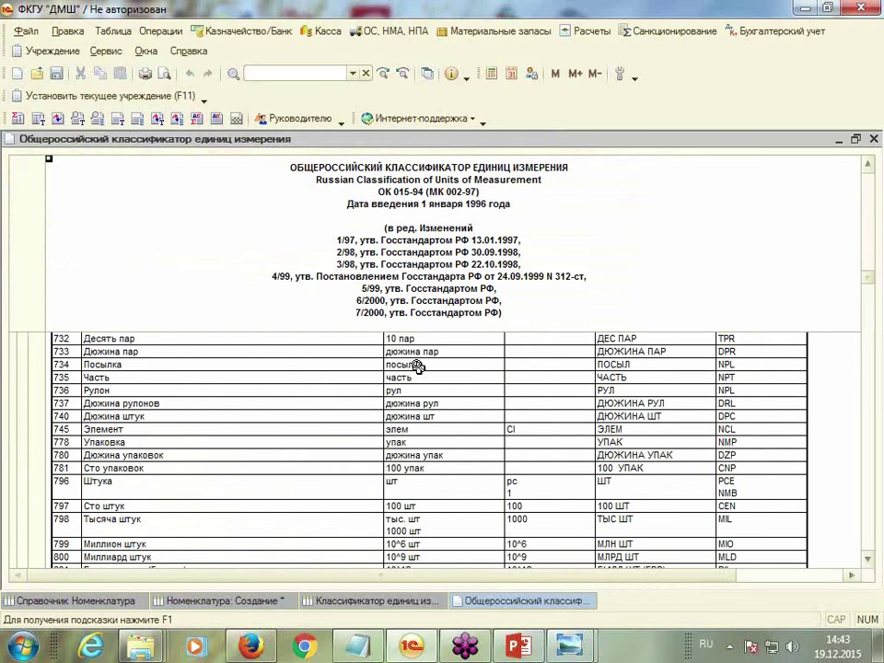
{"action": "left_click", "coordinate": [97, 443]}
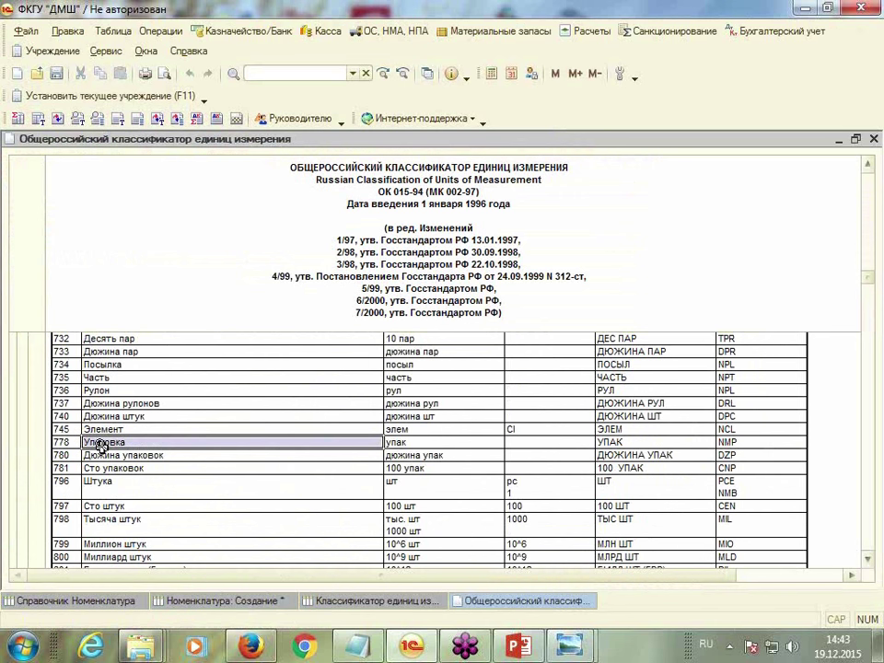
{"action": "double_click", "coordinate": [101, 443]}
{"action": "left_click", "coordinate": [346, 347]}
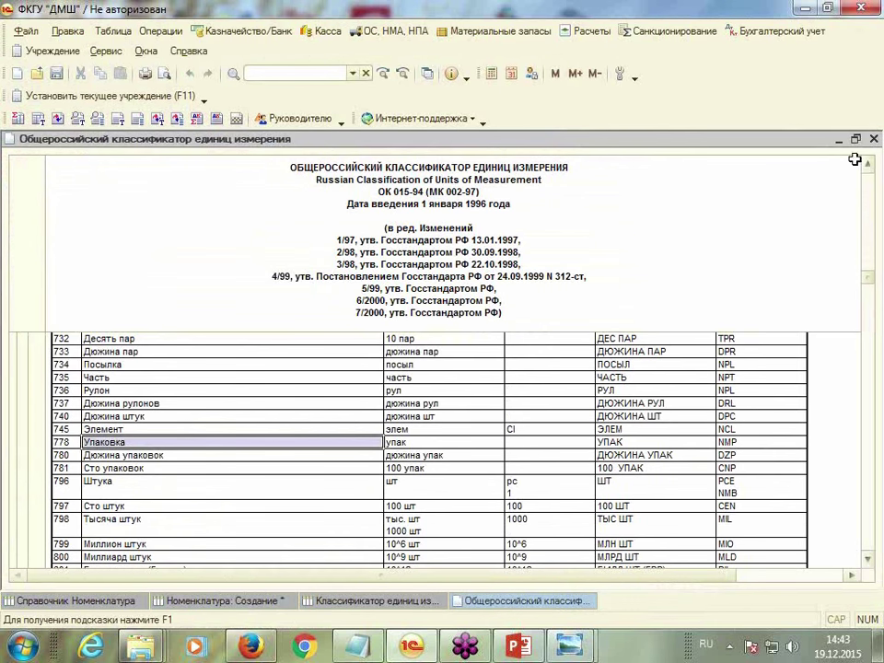
{"action": "left_click", "coordinate": [871, 139]}
{"action": "double_click", "coordinate": [134, 279]}
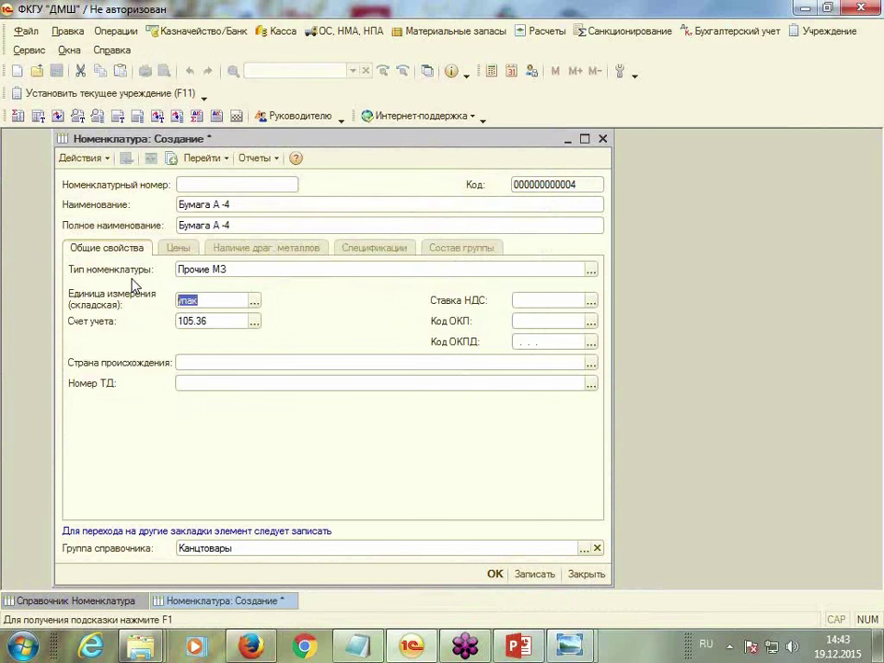
Set account 105.36 and 18% VAT, then save the paper item
{"action": "left_click", "coordinate": [182, 326]}
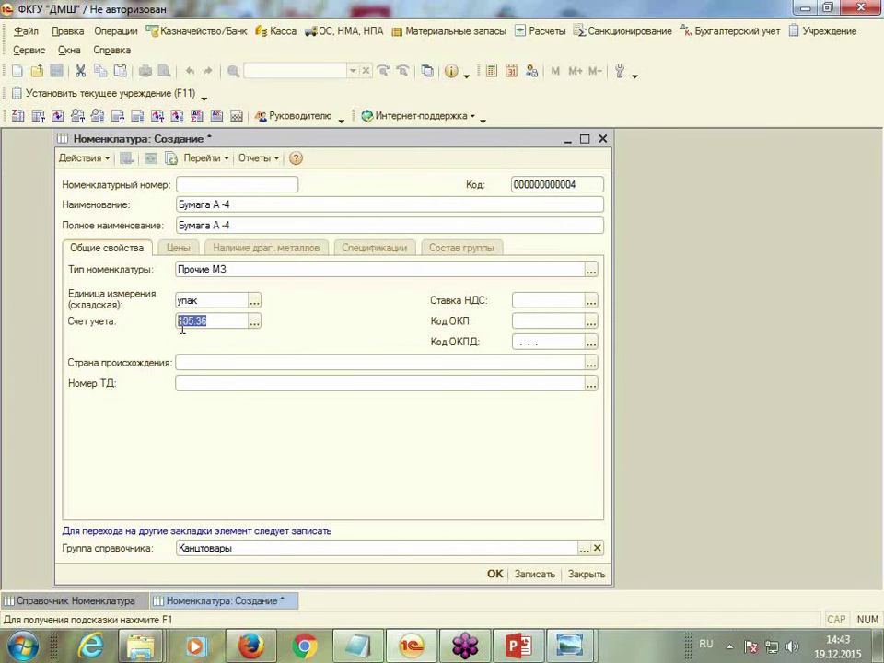
{"action": "left_click", "coordinate": [224, 323]}
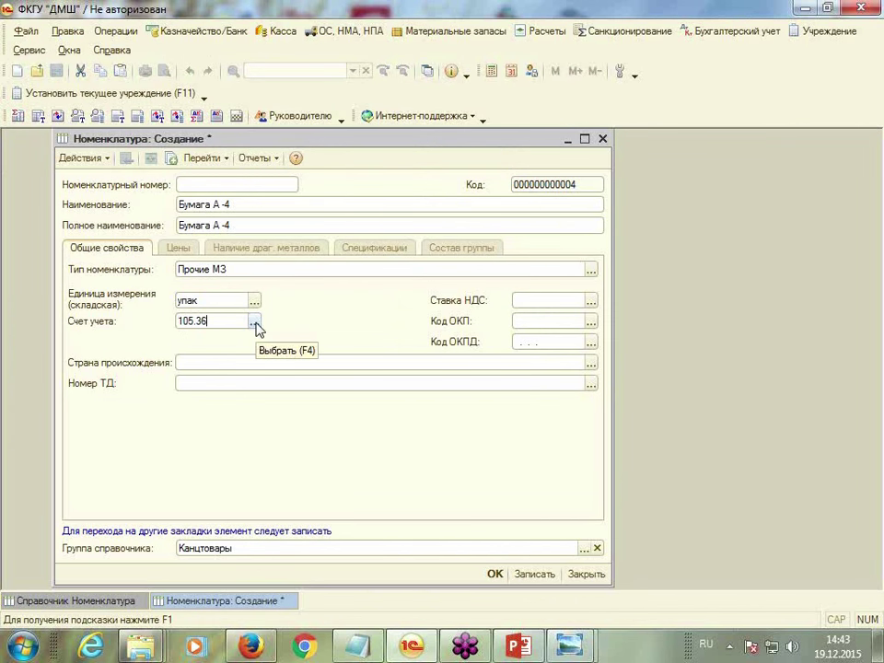
{"action": "left_click", "coordinate": [255, 324]}
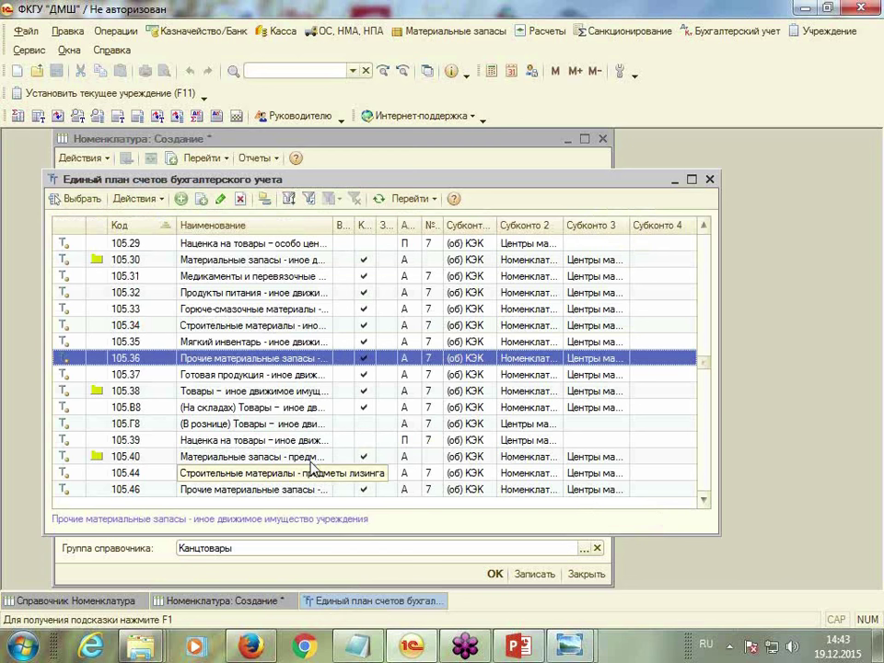
{"action": "double_click", "coordinate": [250, 359]}
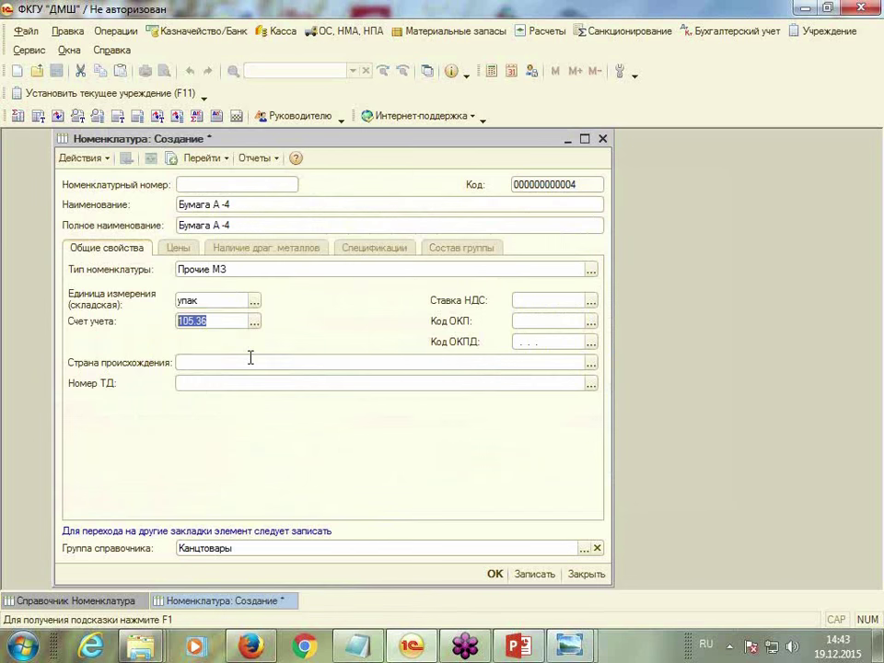
{"action": "left_click", "coordinate": [536, 295]}
{"action": "left_click", "coordinate": [590, 301]}
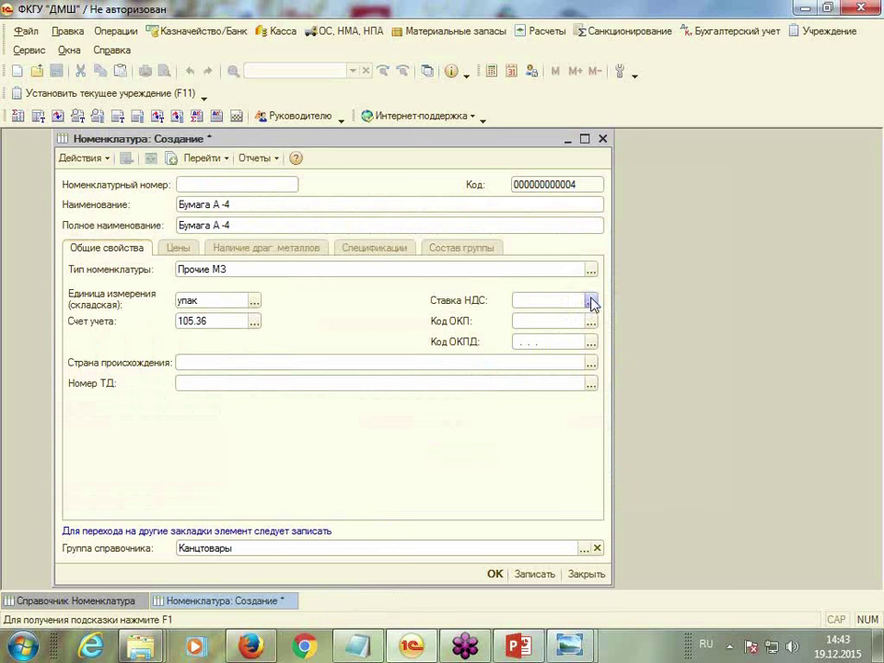
{"action": "left_click", "coordinate": [530, 319]}
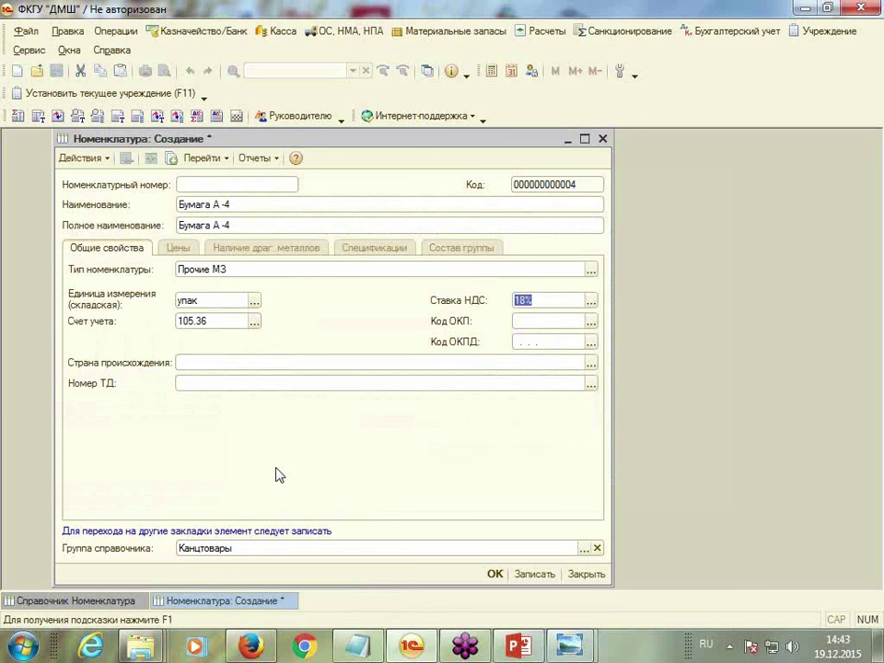
{"action": "left_click", "coordinate": [495, 573]}
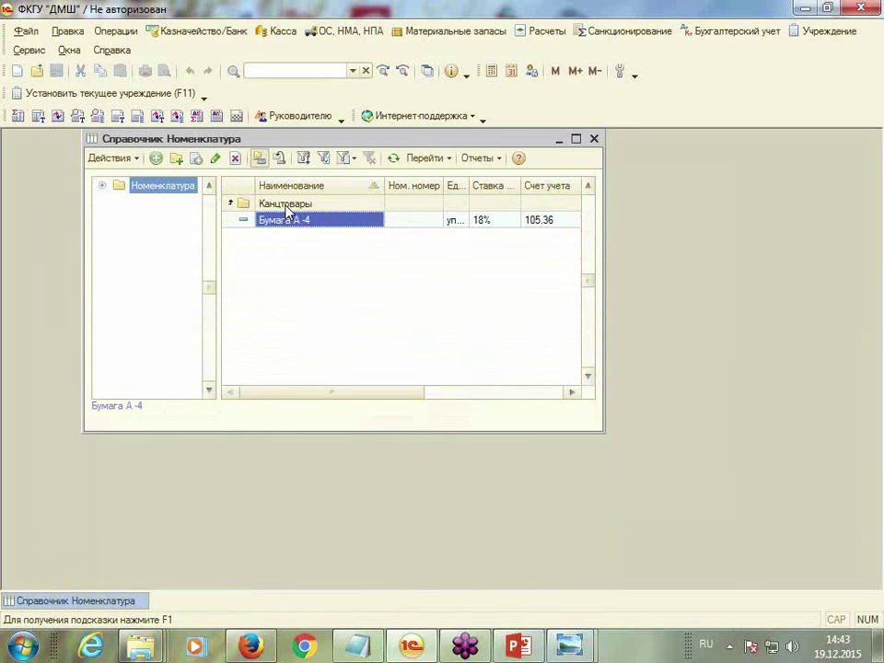
Start a new item named Кофе in the Продукты питания group
{"action": "double_click", "coordinate": [287, 204]}
{"action": "left_click", "coordinate": [281, 221]}
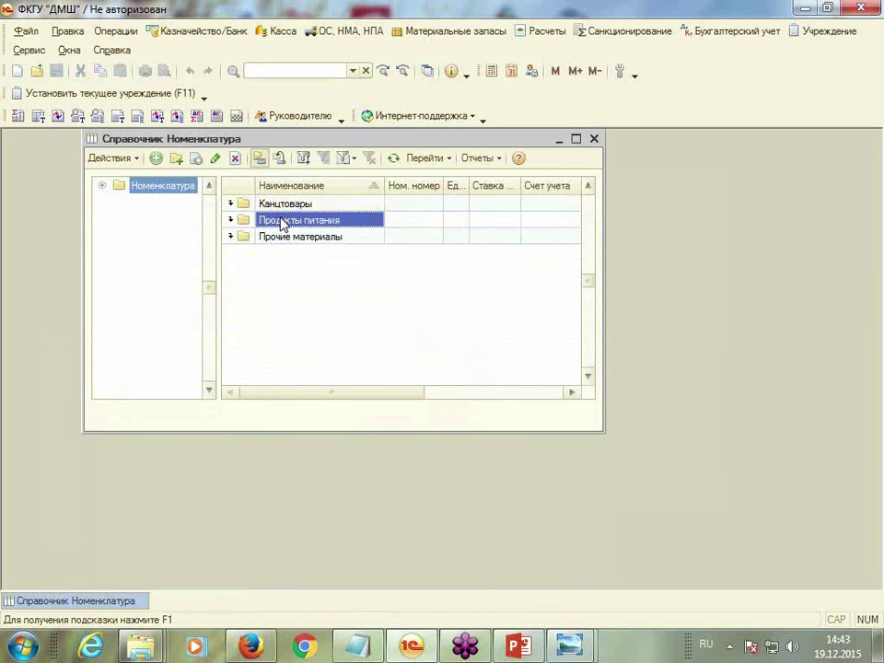
{"action": "double_click", "coordinate": [280, 221]}
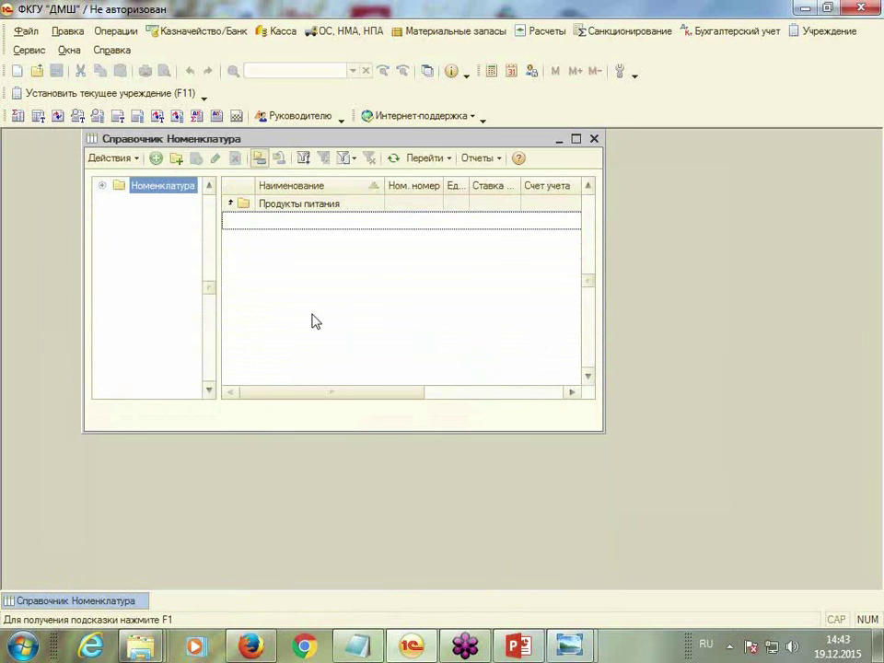
{"action": "left_click", "coordinate": [157, 160]}
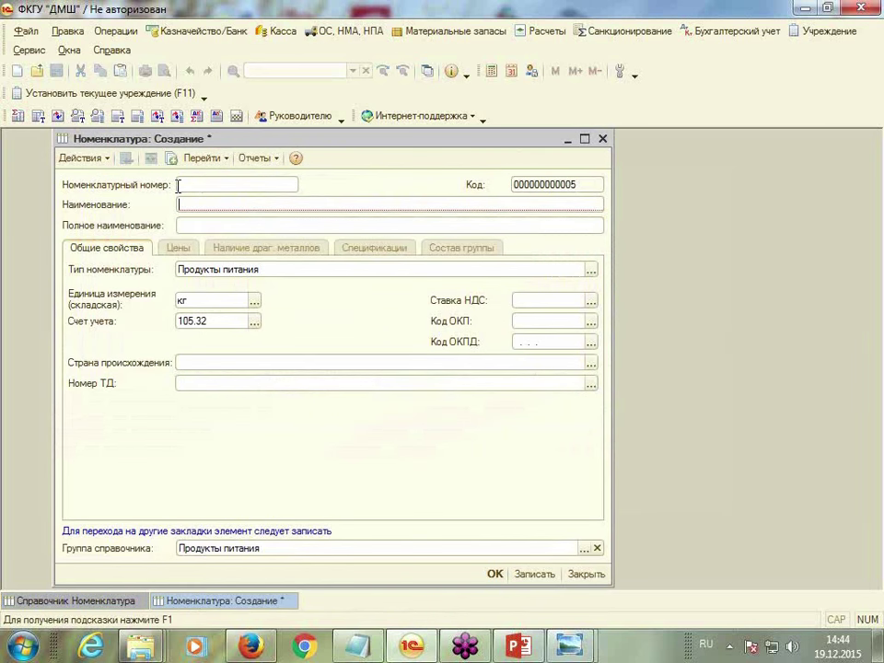
{"action": "type", "text": "Кофе"}
{"action": "left_click", "coordinate": [237, 226]}
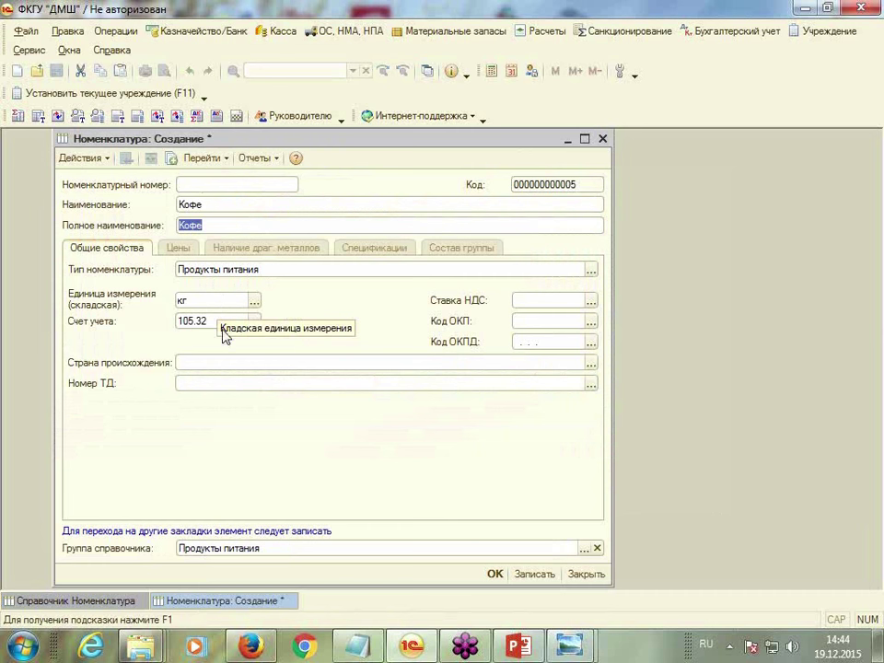
Give Кофе account 105.32, 18% VAT and unit шт, save it, and close the catalogue
{"action": "left_click", "coordinate": [256, 321]}
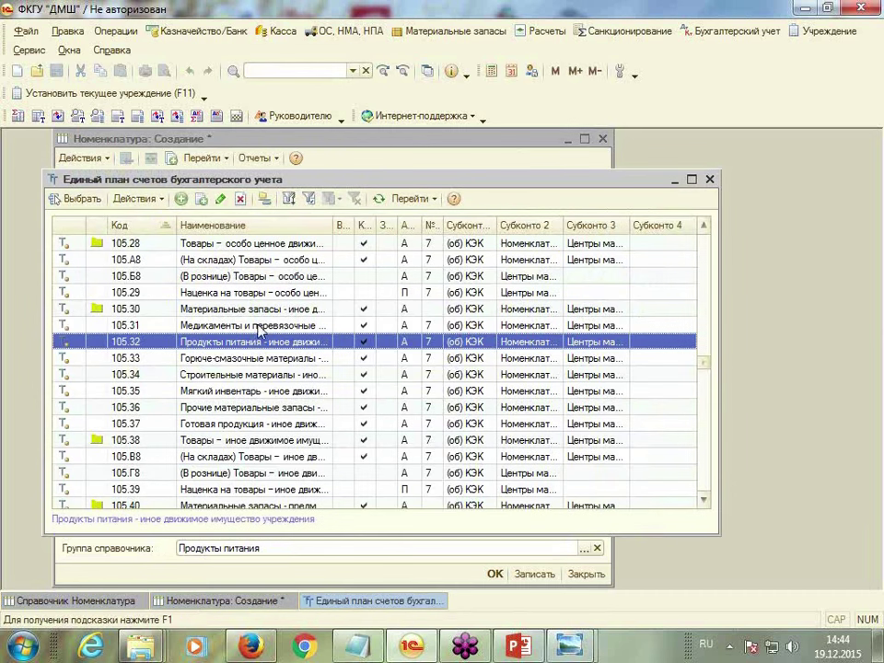
{"action": "double_click", "coordinate": [234, 346]}
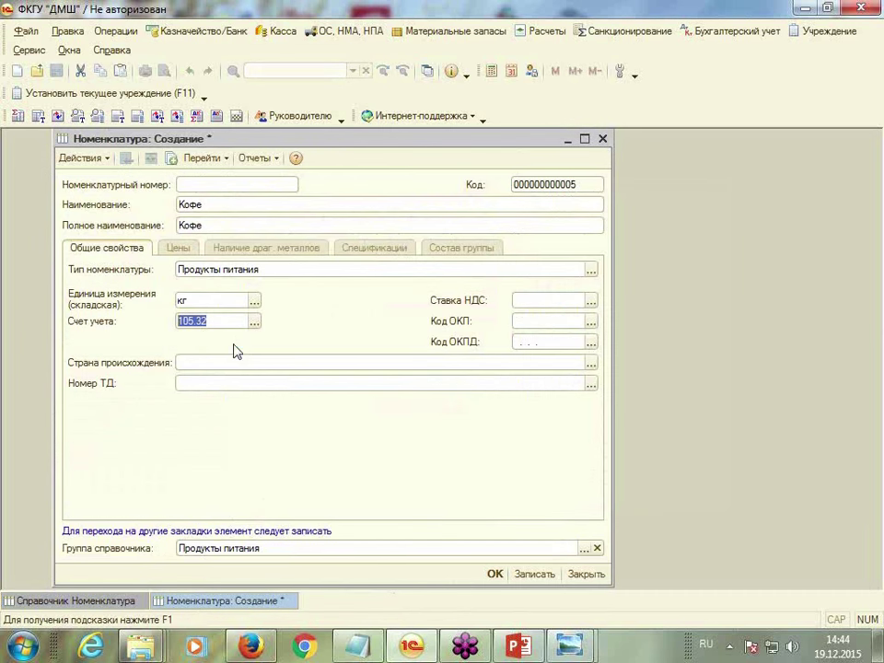
{"action": "left_click", "coordinate": [539, 302]}
{"action": "left_click", "coordinate": [590, 301]}
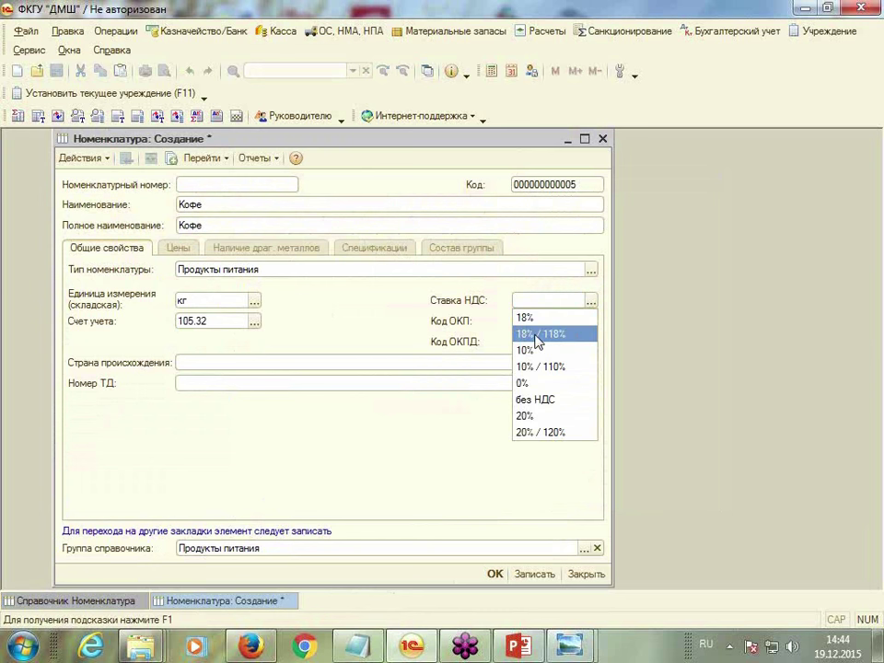
{"action": "left_click", "coordinate": [530, 320]}
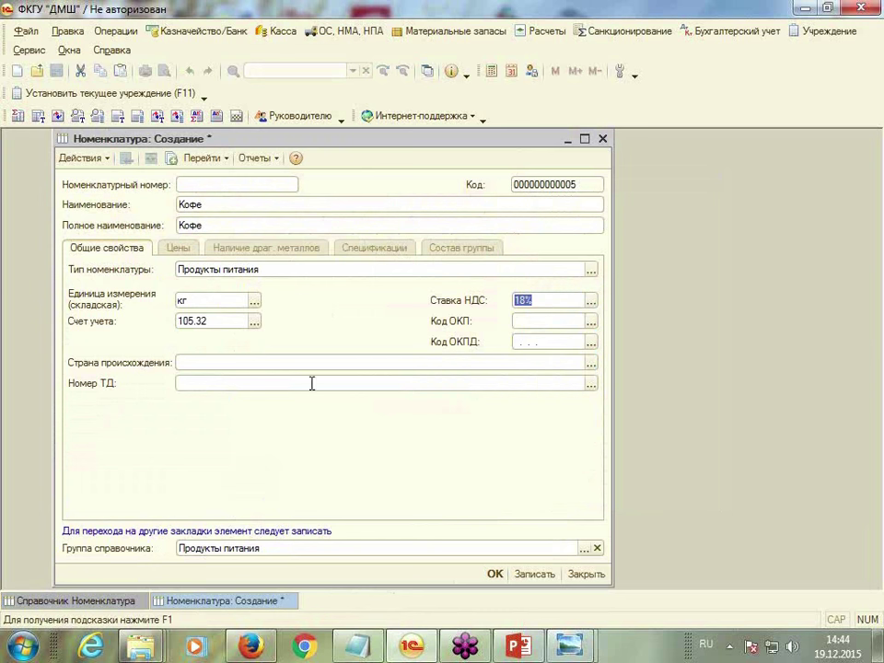
{"action": "left_click", "coordinate": [254, 302]}
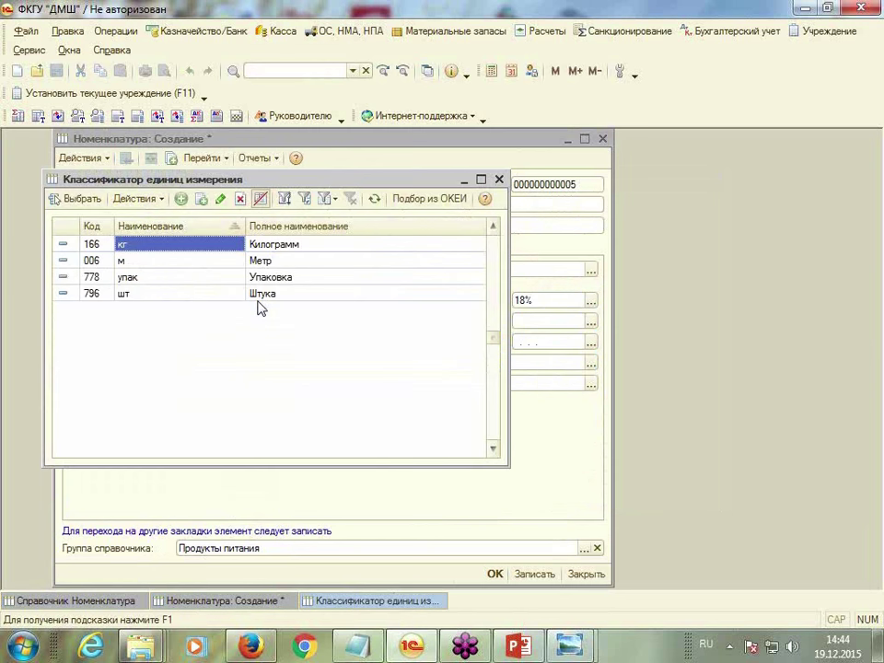
{"action": "double_click", "coordinate": [132, 294]}
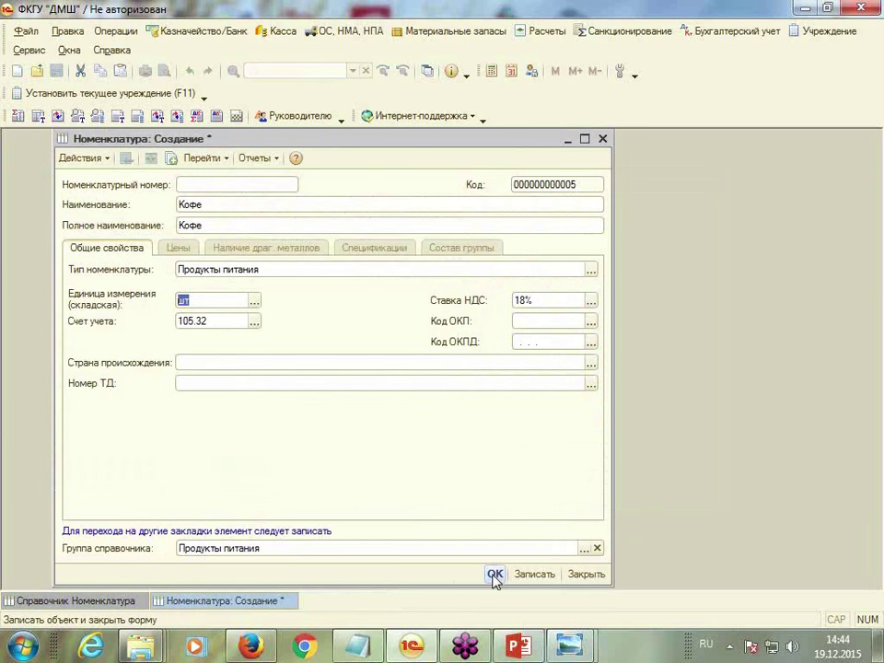
{"action": "left_click", "coordinate": [496, 573]}
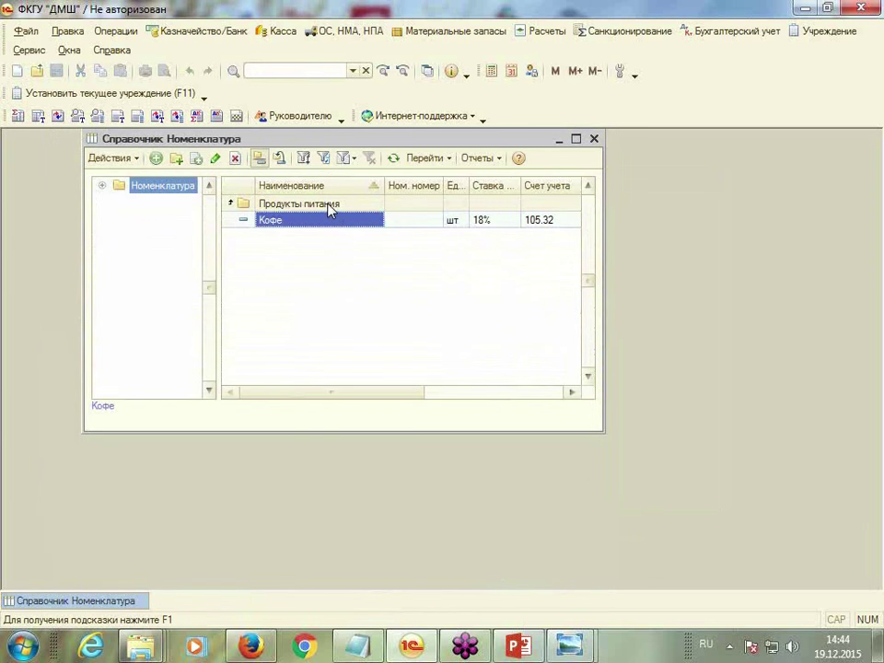
{"action": "double_click", "coordinate": [328, 204]}
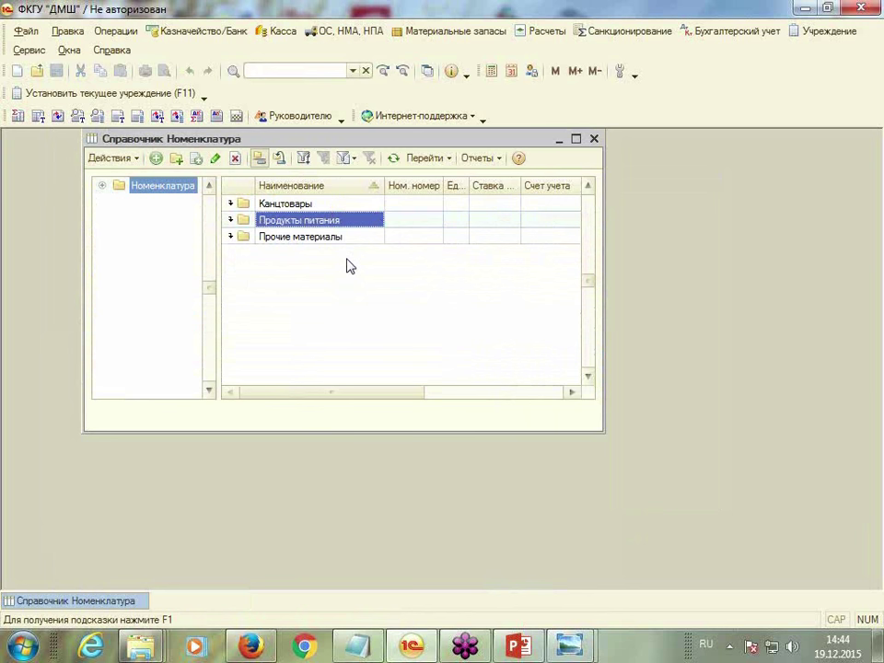
{"action": "left_click", "coordinate": [593, 139]}
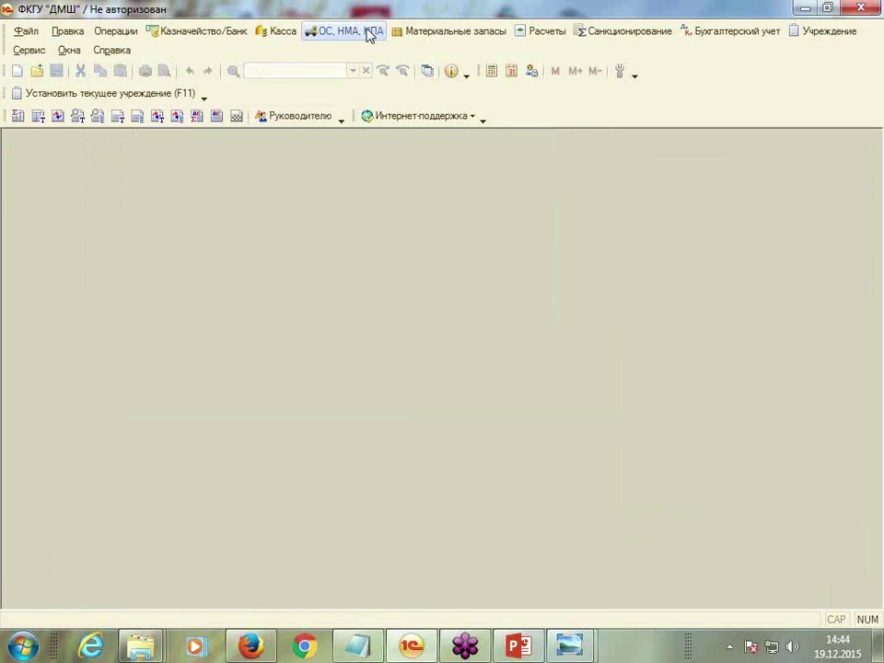
Create a new fixed-asset card named Здание школы
{"action": "left_click", "coordinate": [368, 32]}
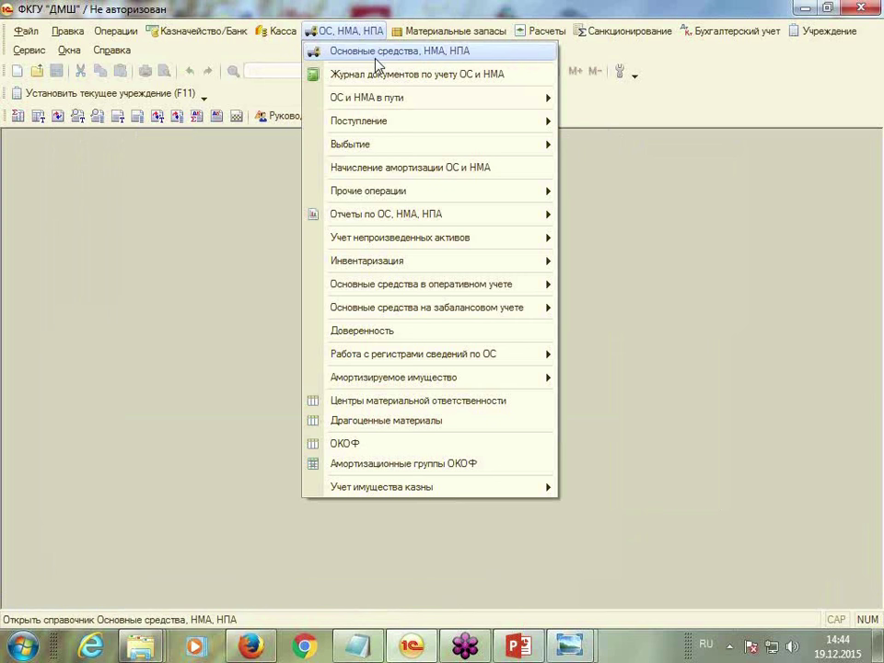
{"action": "left_click", "coordinate": [377, 57]}
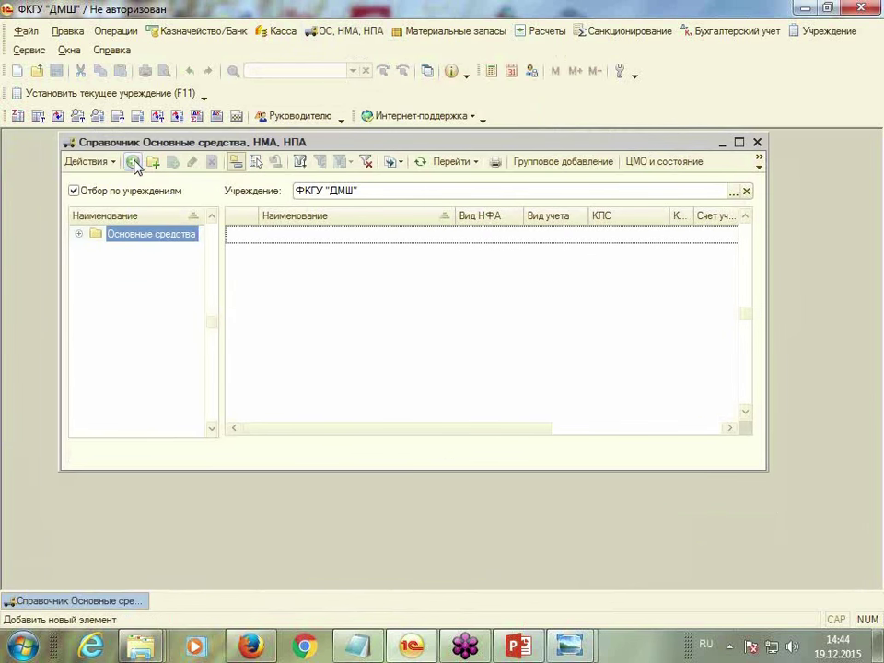
{"action": "left_click", "coordinate": [133, 162]}
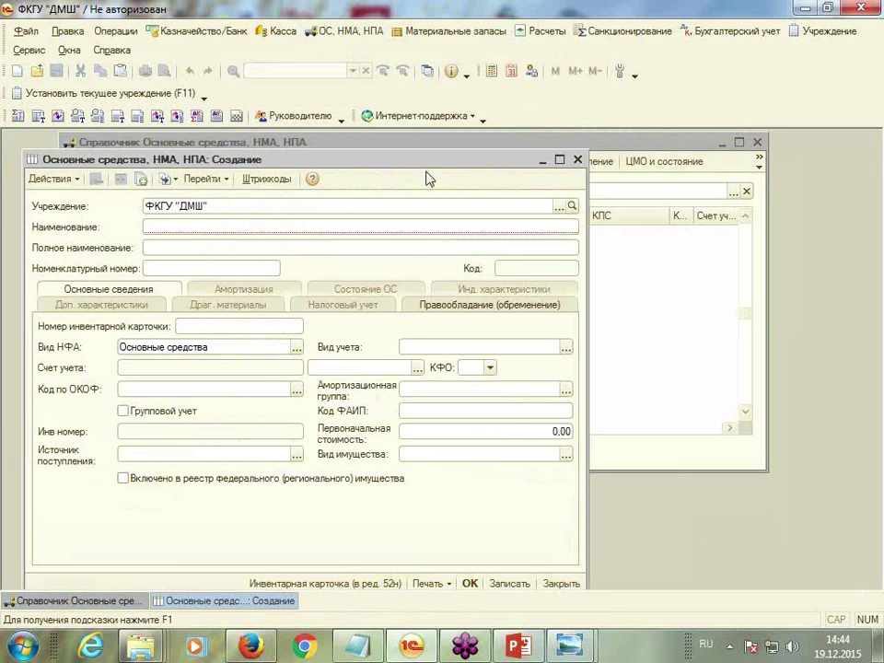
{"action": "left_click_drag", "start_coordinate": [466, 163], "coordinate": [494, 142]}
{"action": "type", "text": "Здание школы"}
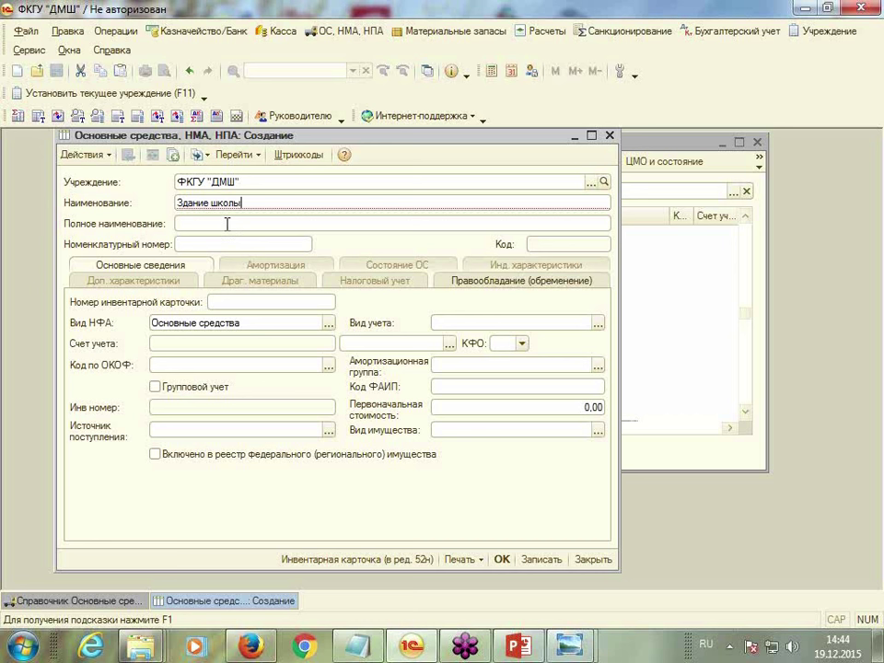
{"action": "key", "text": "Return"}
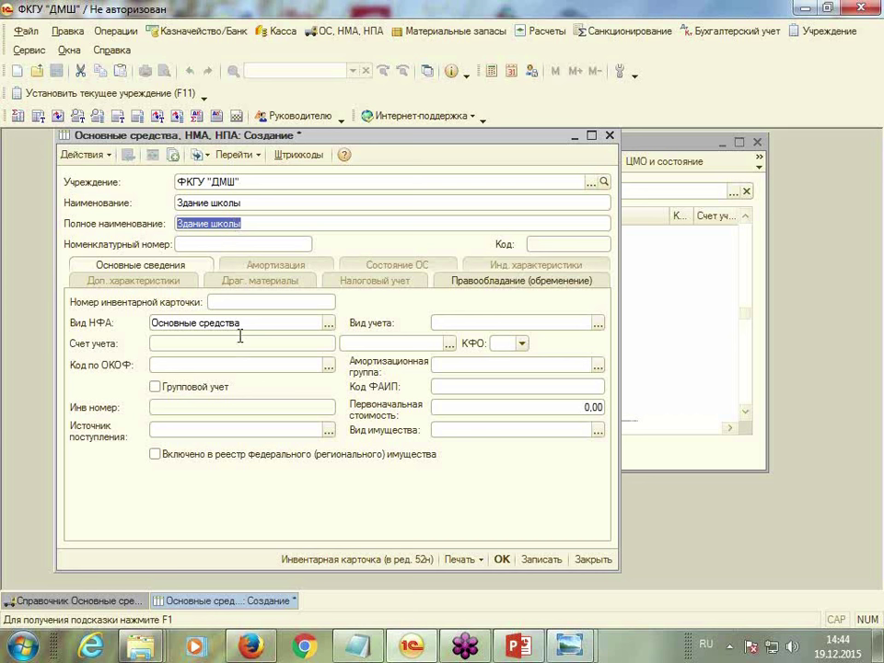
Set accounting type Собственные и в оперативном управлении and open the chart of accounts
{"action": "left_click", "coordinate": [467, 327]}
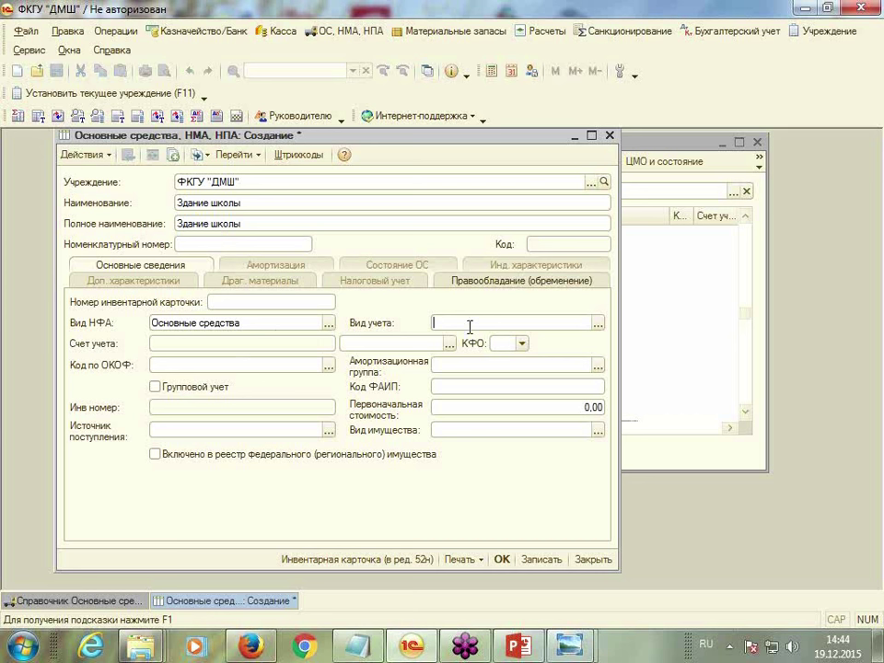
{"action": "left_click", "coordinate": [598, 325]}
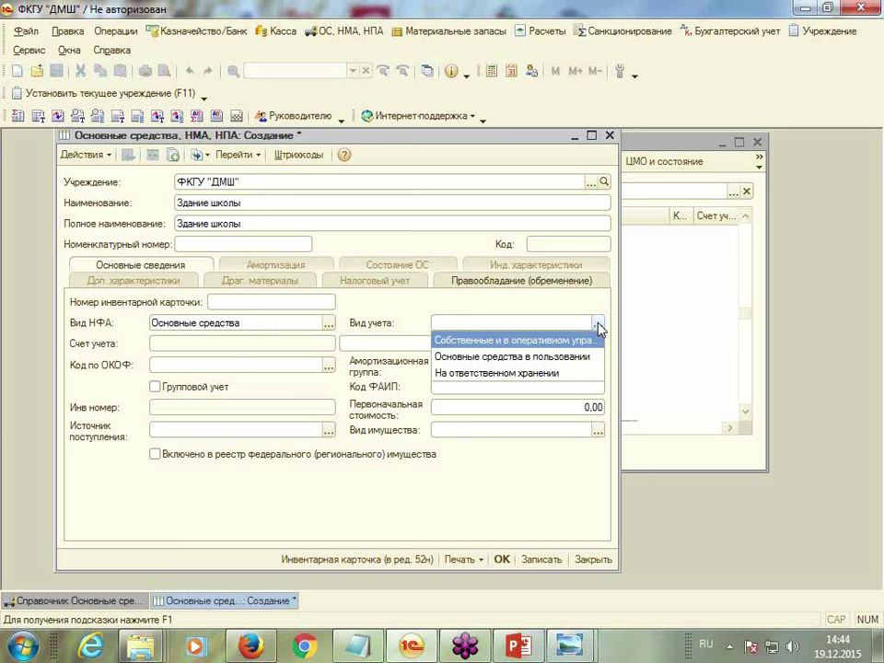
{"action": "left_click", "coordinate": [516, 340]}
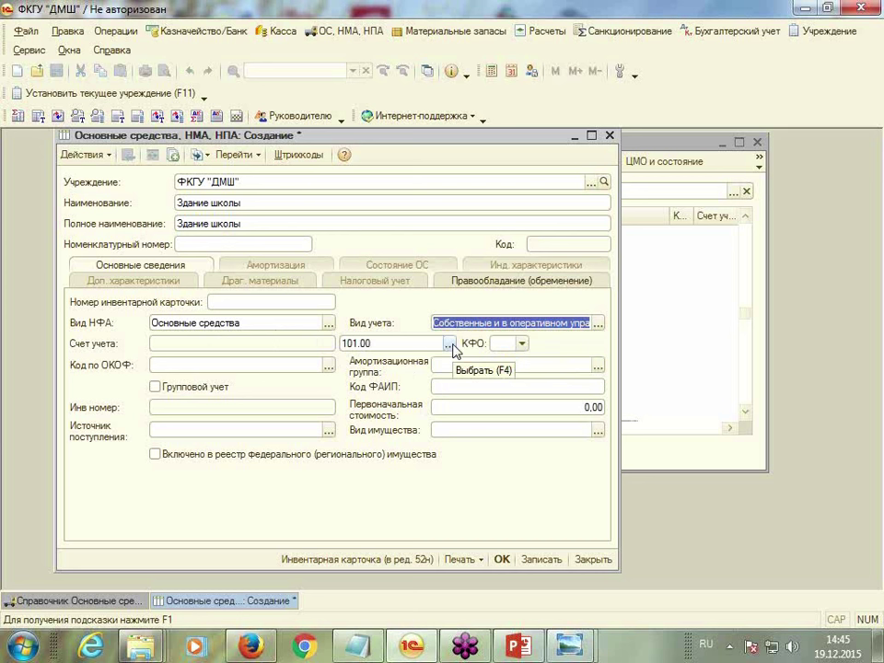
{"action": "left_click", "coordinate": [449, 344]}
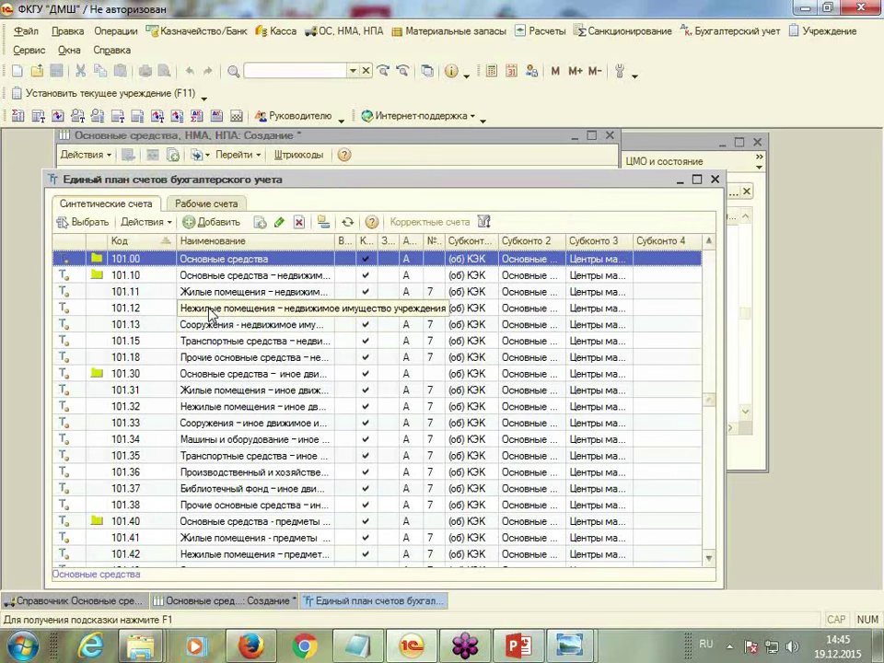
{"action": "double_click", "coordinate": [210, 315]}
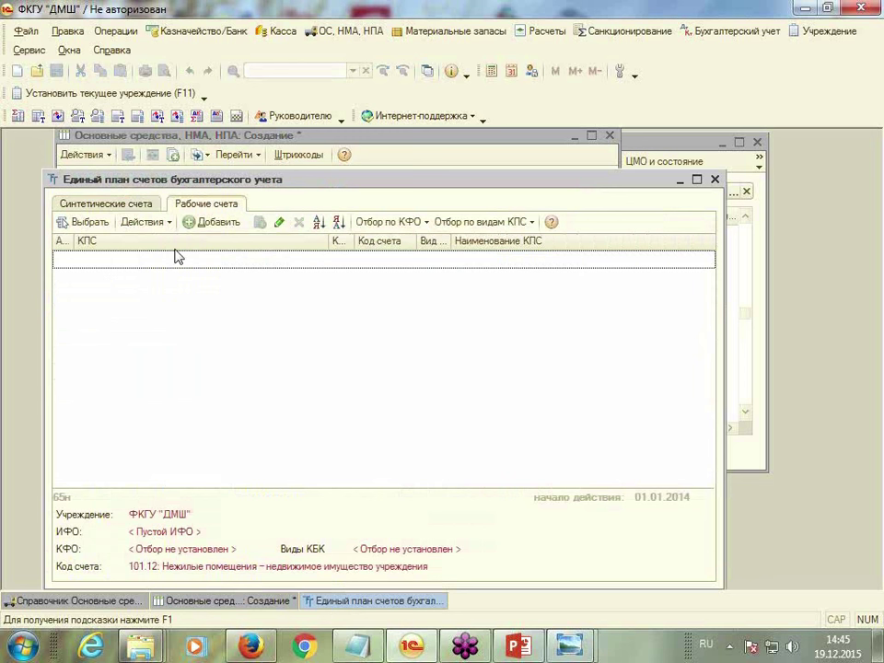
{"action": "left_click", "coordinate": [192, 224]}
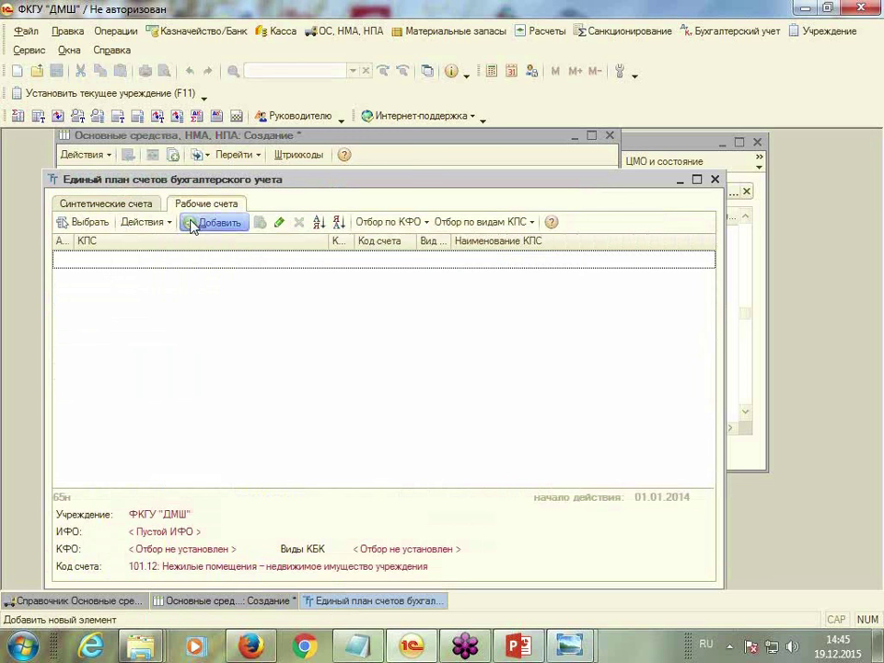
{"action": "left_click", "coordinate": [554, 287]}
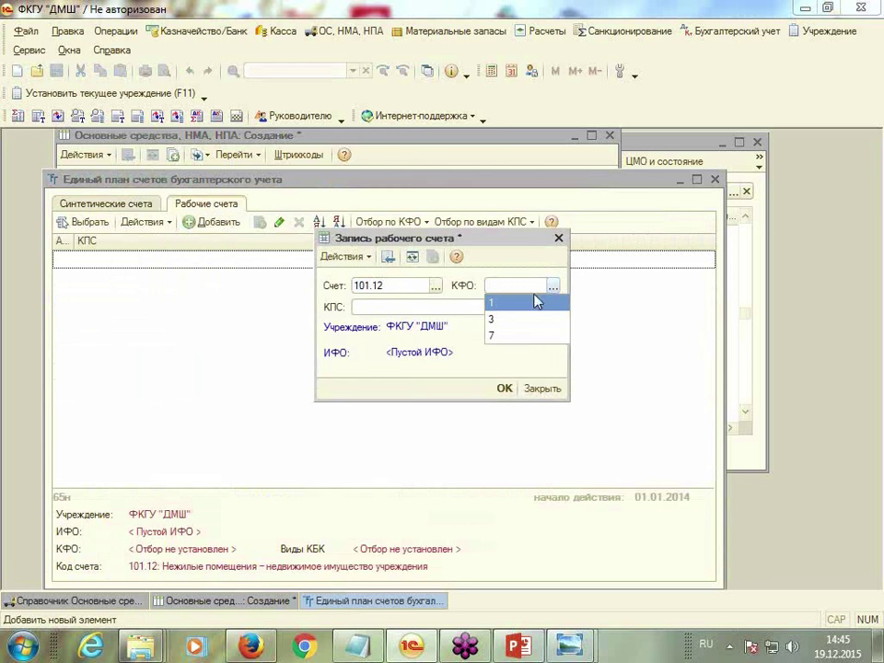
{"action": "left_click", "coordinate": [511, 307]}
{"action": "left_click", "coordinate": [554, 308]}
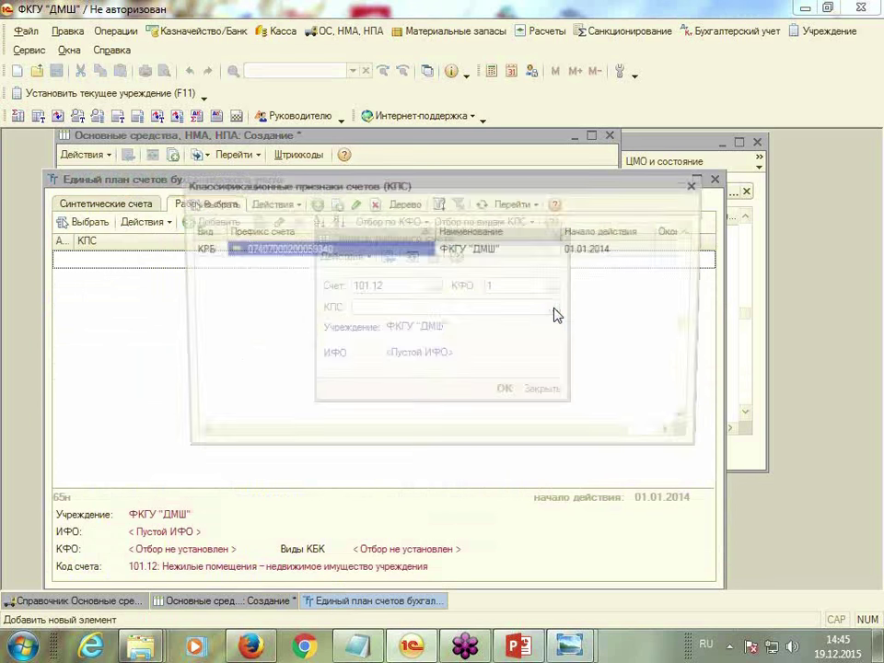
{"action": "double_click", "coordinate": [304, 255]}
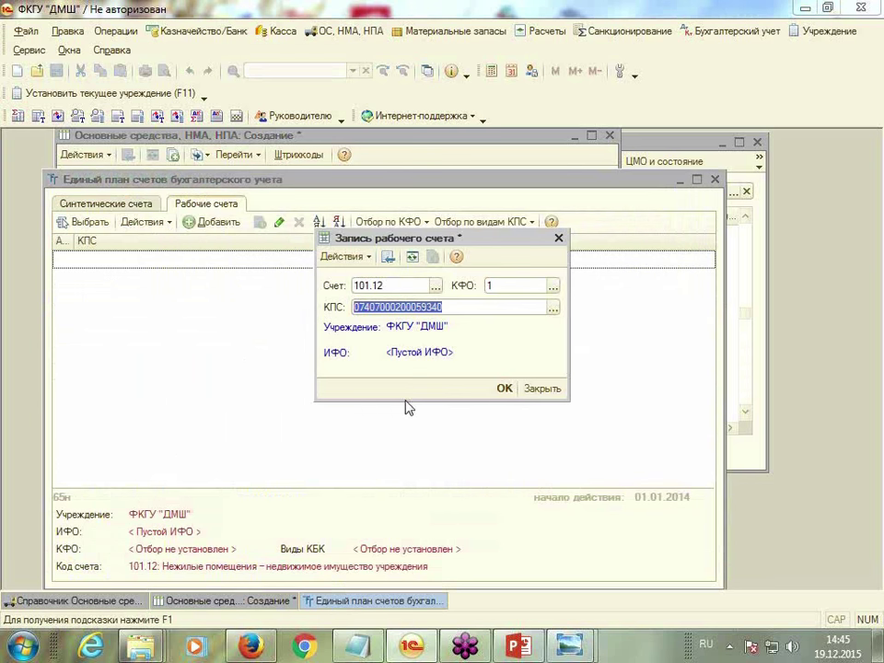
{"action": "left_click", "coordinate": [505, 388]}
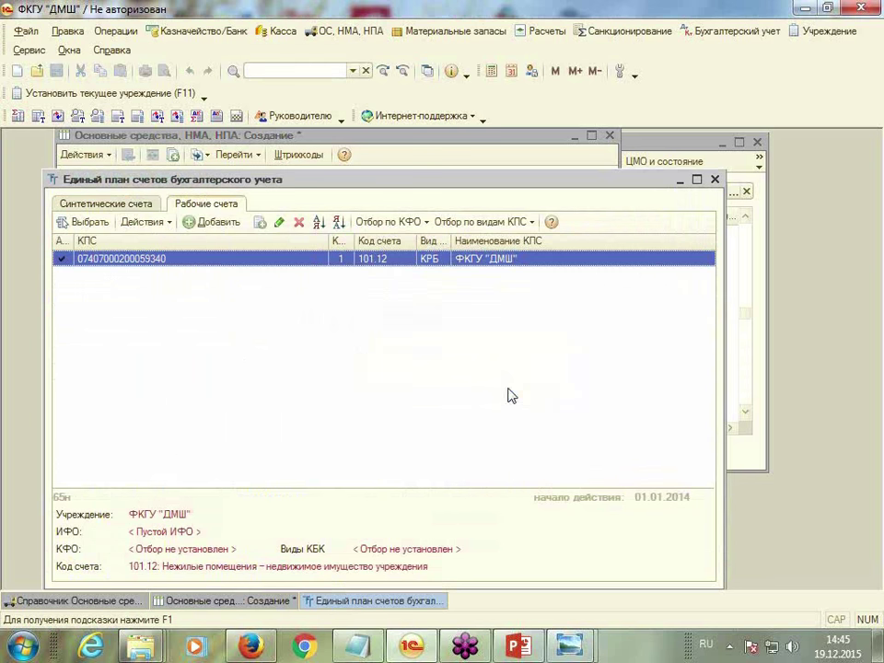
{"action": "double_click", "coordinate": [316, 262]}
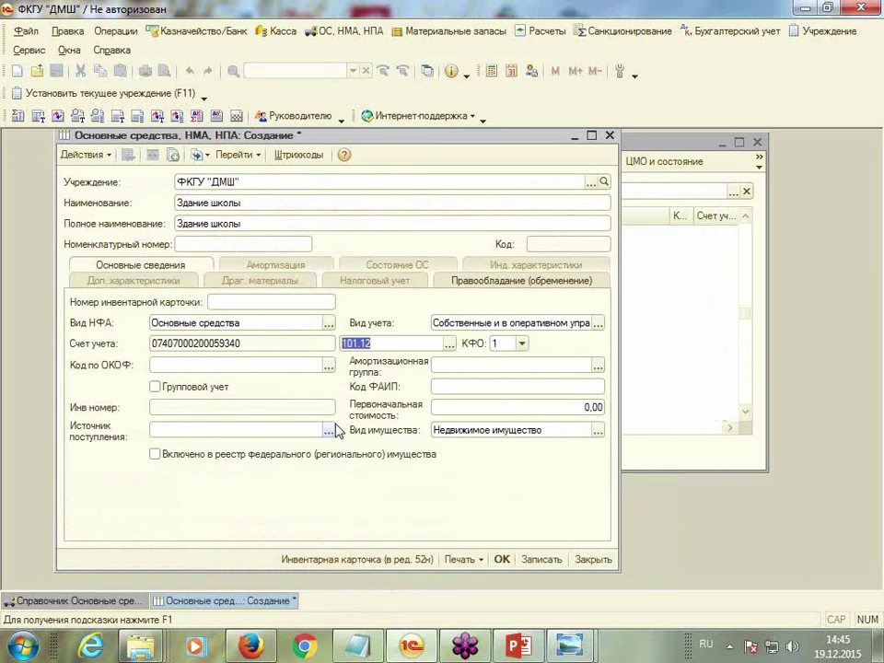
Open the ОКОФ code selector and dismiss the classifier update wizard
{"action": "left_click", "coordinate": [328, 367]}
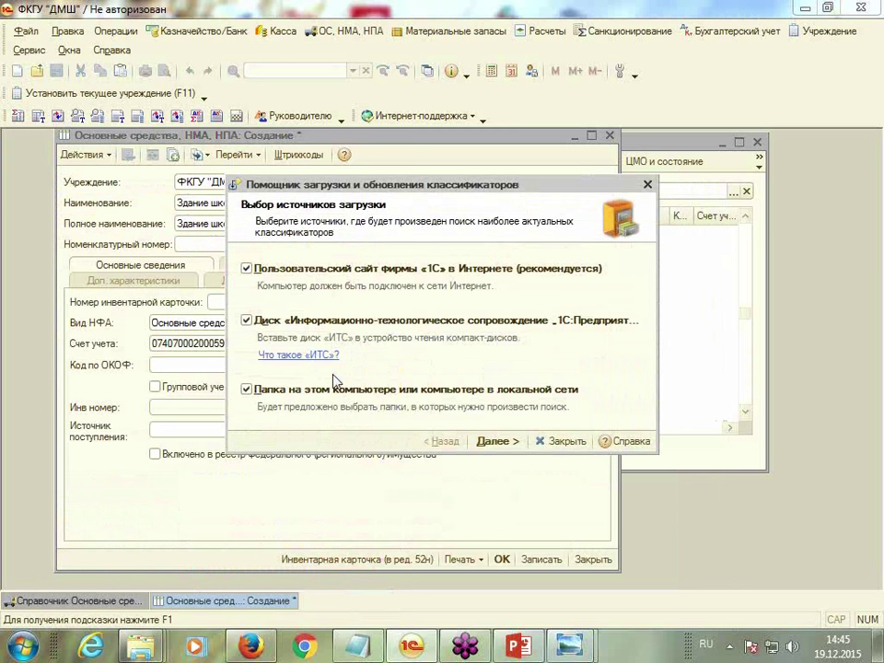
{"action": "left_click", "coordinate": [500, 443]}
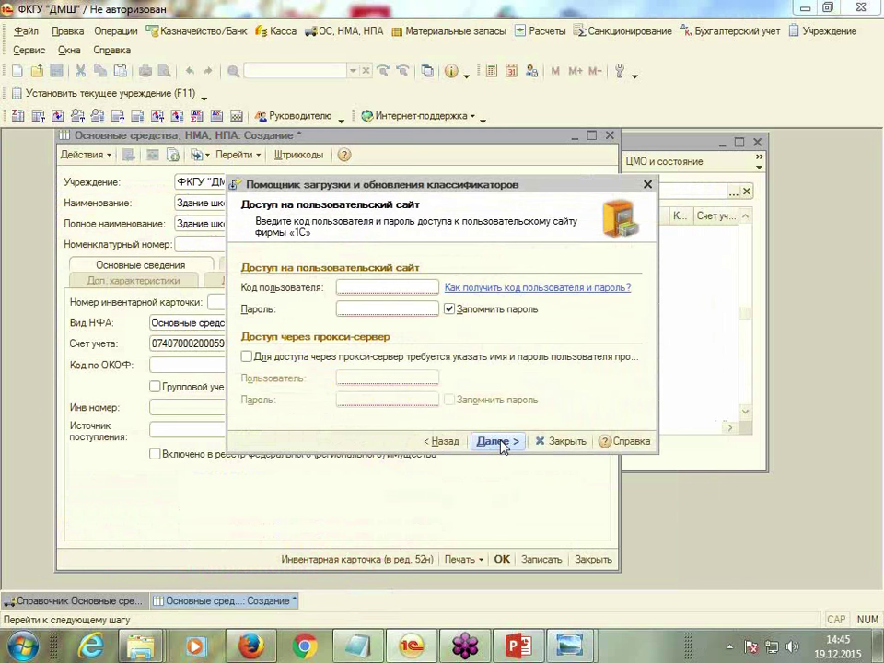
{"action": "left_click", "coordinate": [504, 447]}
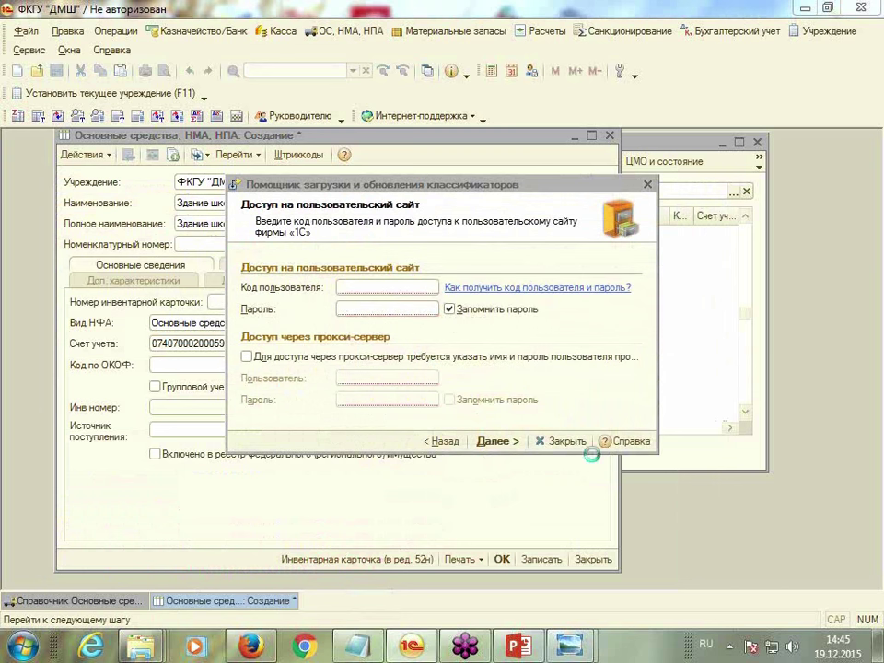
{"action": "left_click", "coordinate": [648, 184]}
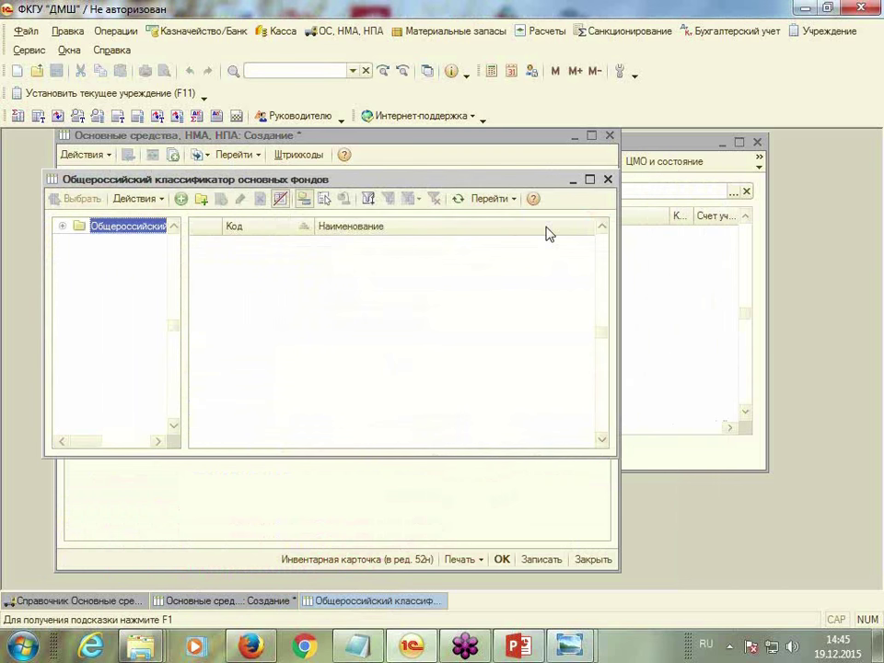
{"action": "left_click", "coordinate": [590, 180]}
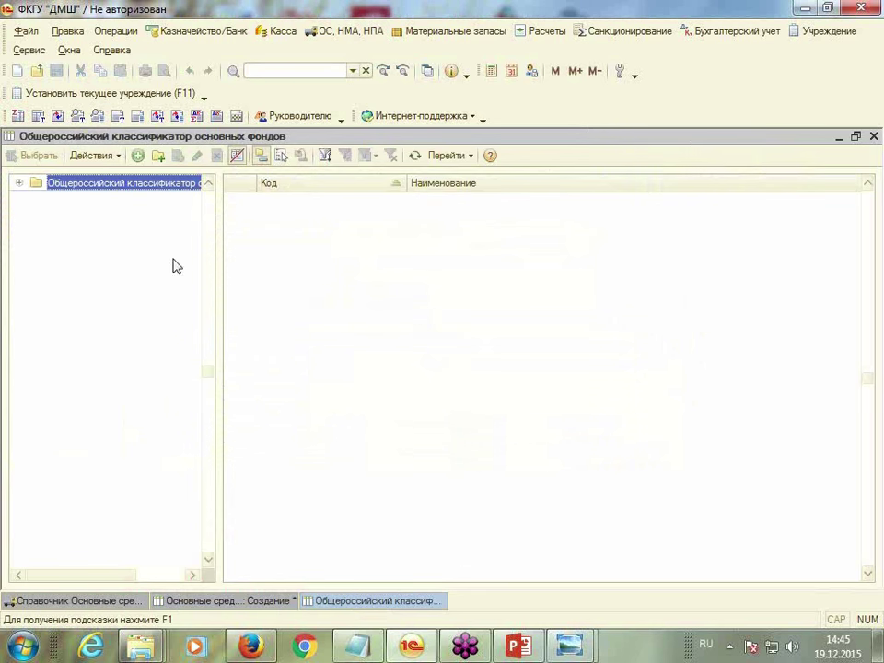
Create ОКОФ entry 000001 Здание and select it as the building's code
{"action": "left_click", "coordinate": [137, 156]}
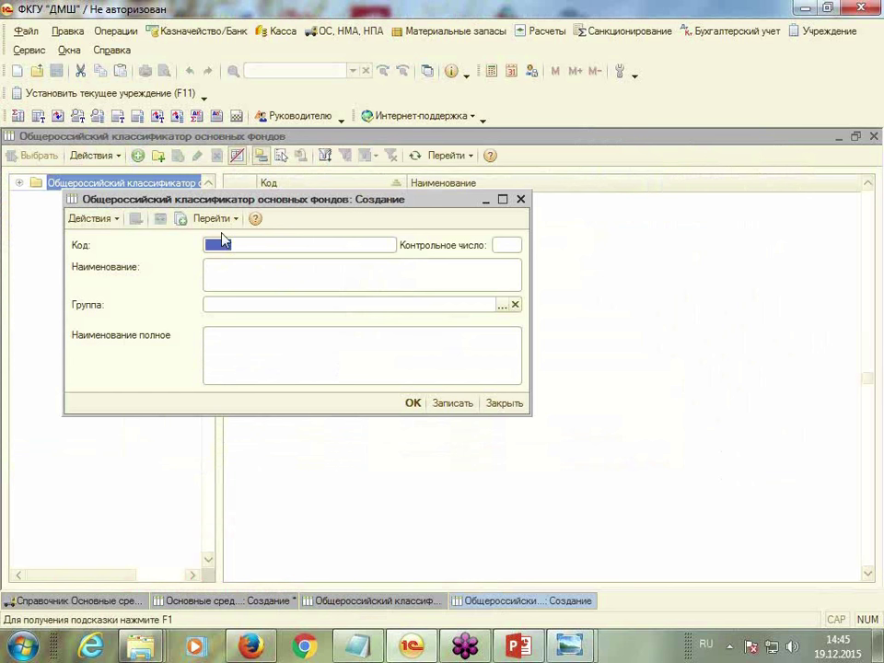
{"action": "type", "text": "000001"}
{"action": "key", "text": "Return"}
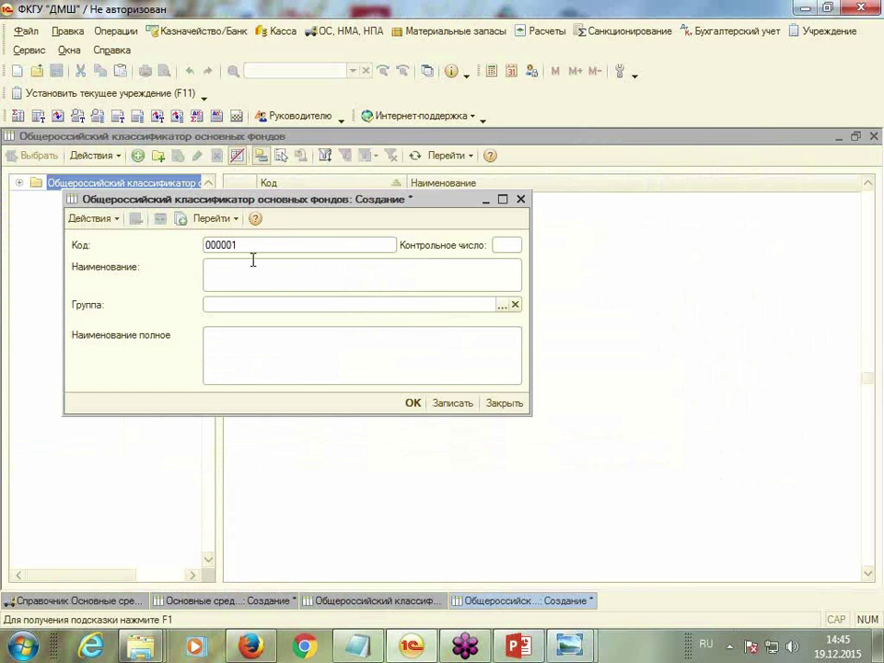
{"action": "type", "text": "Здание"}
{"action": "left_click", "coordinate": [502, 304]}
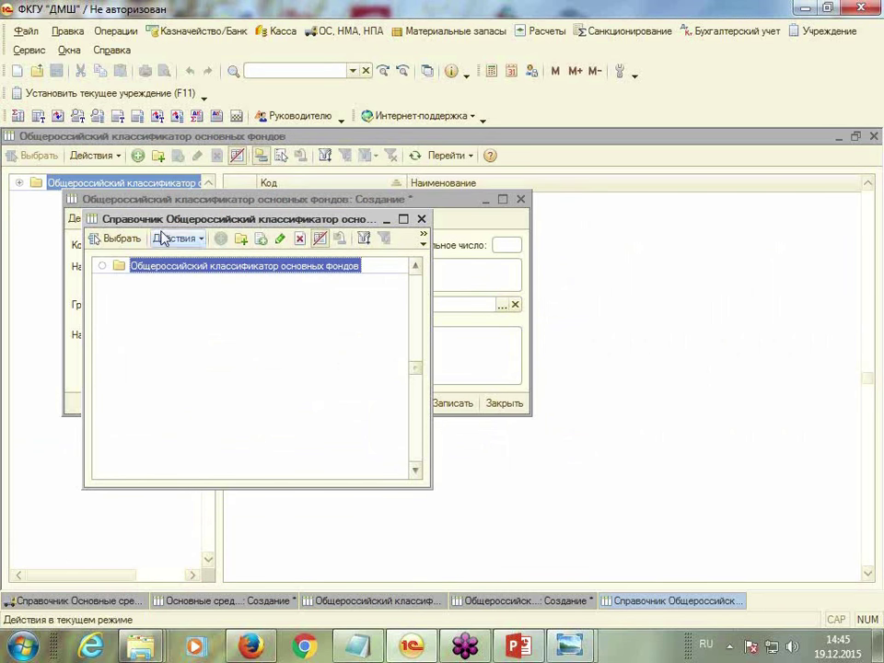
{"action": "left_click", "coordinate": [242, 239]}
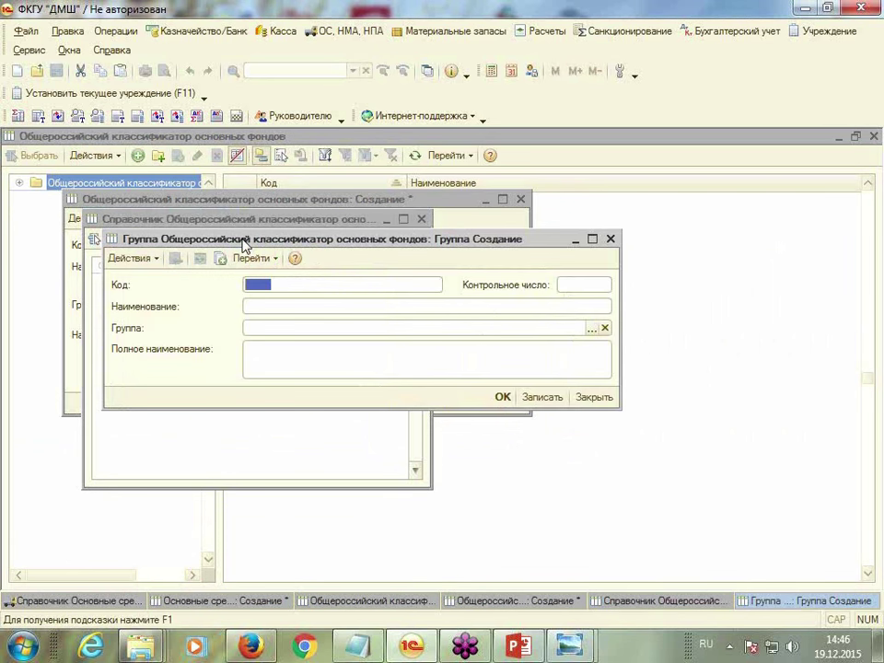
{"action": "left_click", "coordinate": [610, 238]}
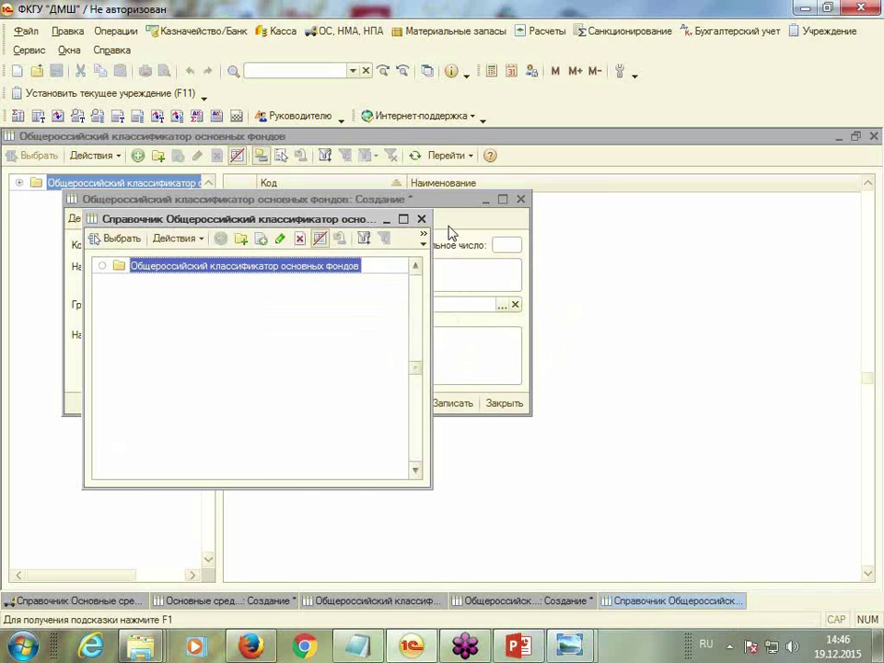
{"action": "left_click", "coordinate": [422, 221]}
{"action": "left_click", "coordinate": [244, 348]}
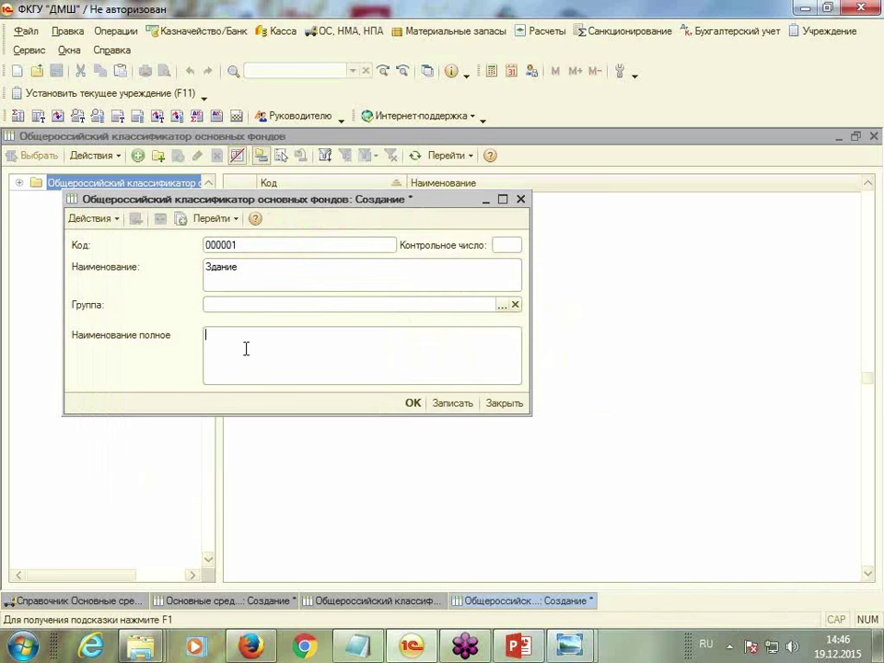
{"action": "type", "text": "Здание"}
{"action": "left_click", "coordinate": [412, 403]}
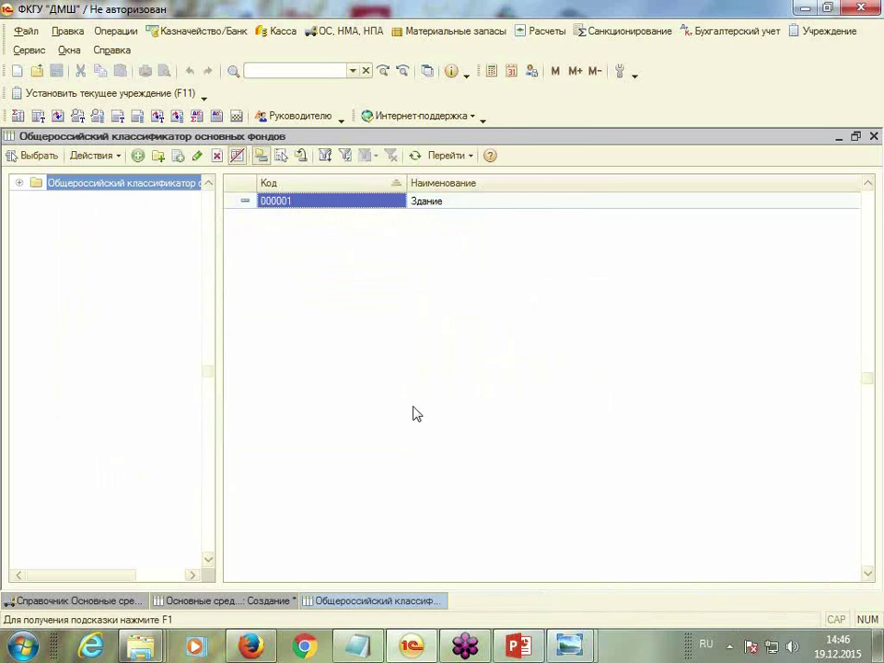
{"action": "double_click", "coordinate": [312, 203]}
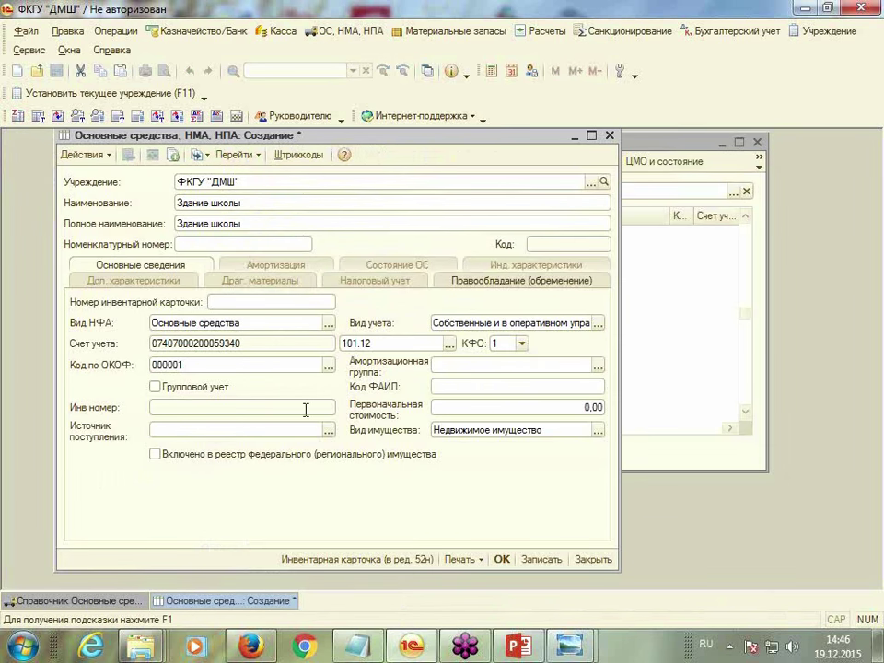
Set seventh depreciation group, cost 1 000 000,00, source Переданное в оперативное управление, and save
{"action": "left_click", "coordinate": [596, 366]}
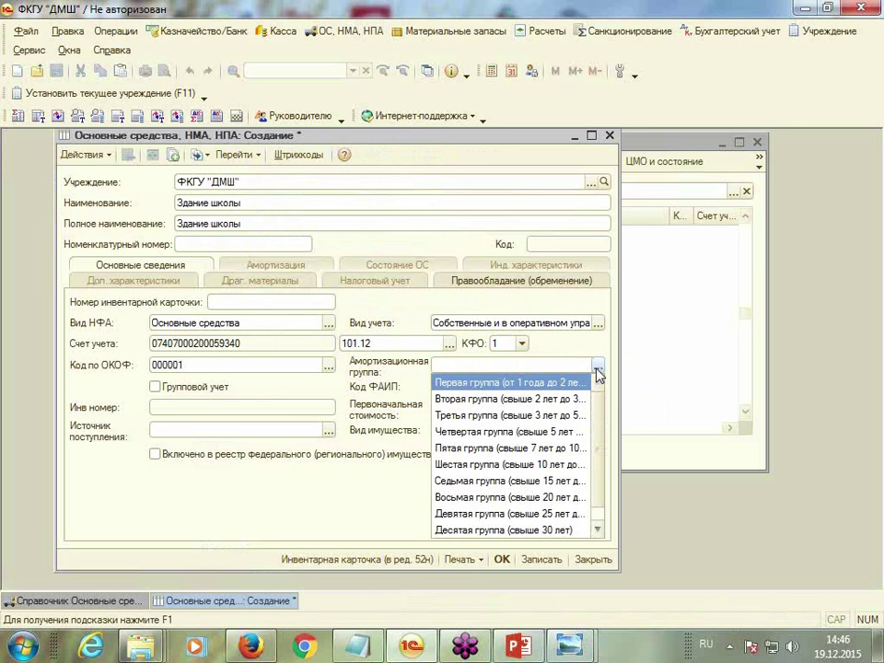
{"action": "left_click", "coordinate": [472, 481]}
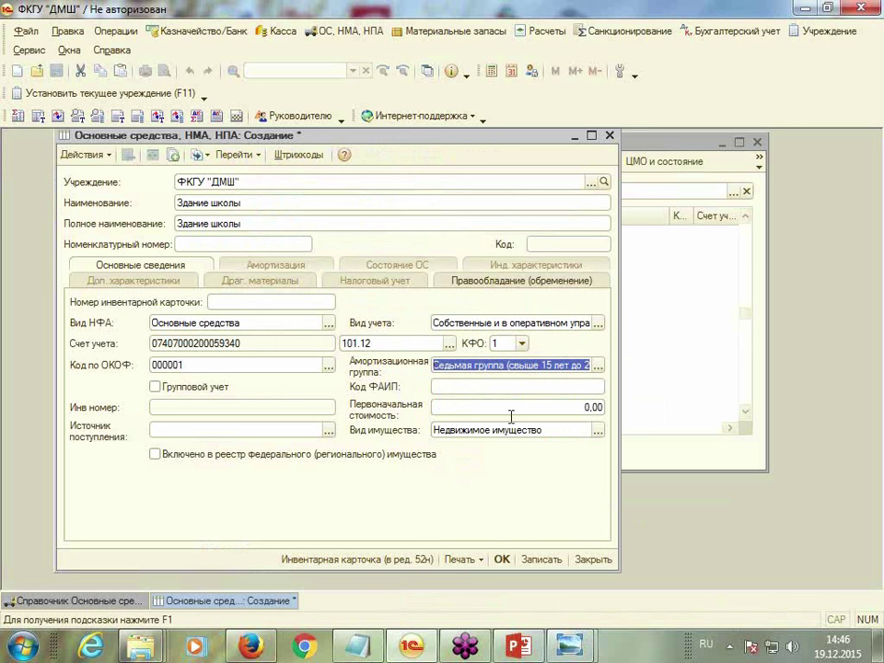
{"action": "left_click", "coordinate": [553, 407]}
{"action": "type", "text": "10 000 000"}
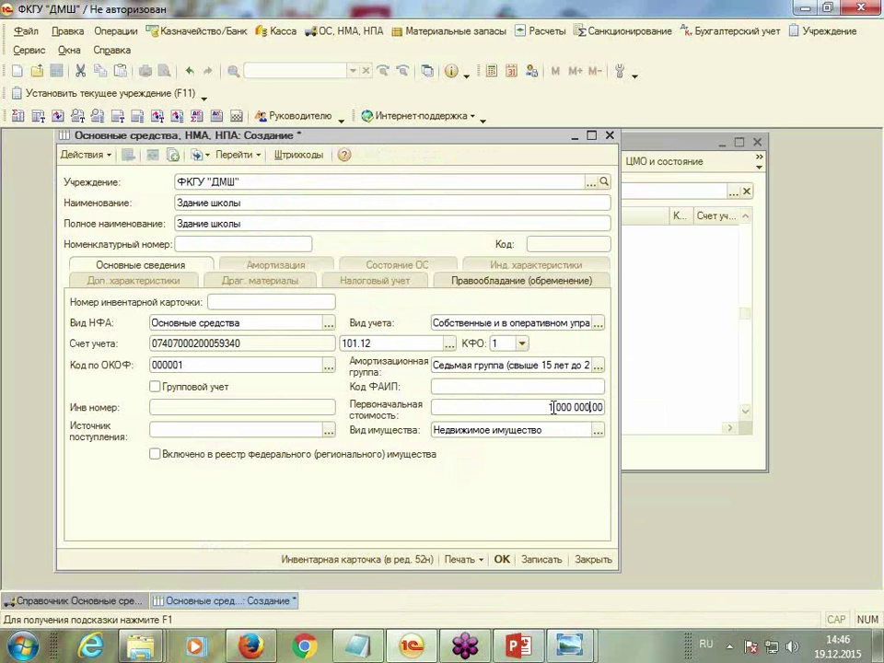
{"action": "left_click", "coordinate": [295, 433]}
{"action": "left_click", "coordinate": [328, 430]}
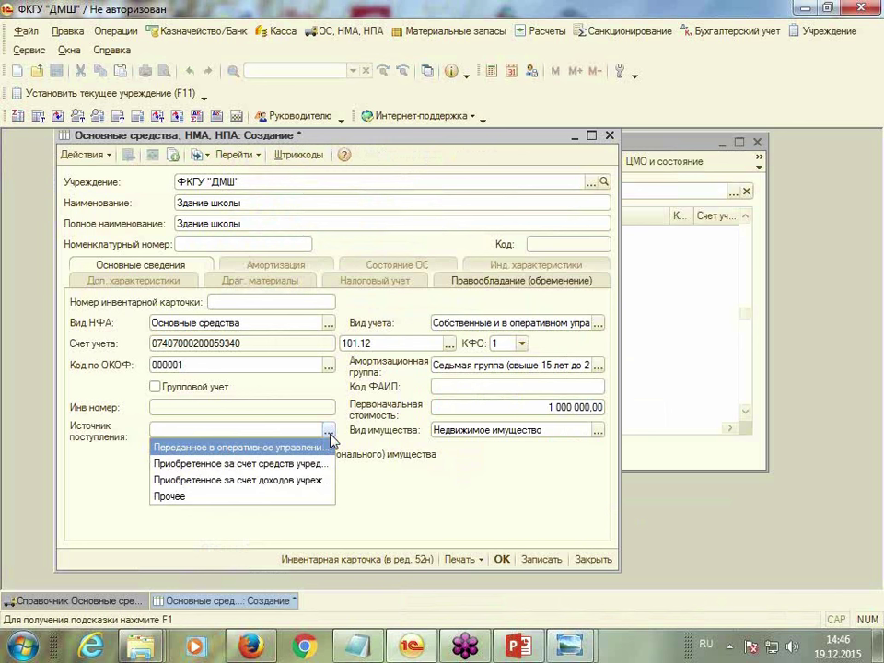
{"action": "left_click", "coordinate": [291, 449]}
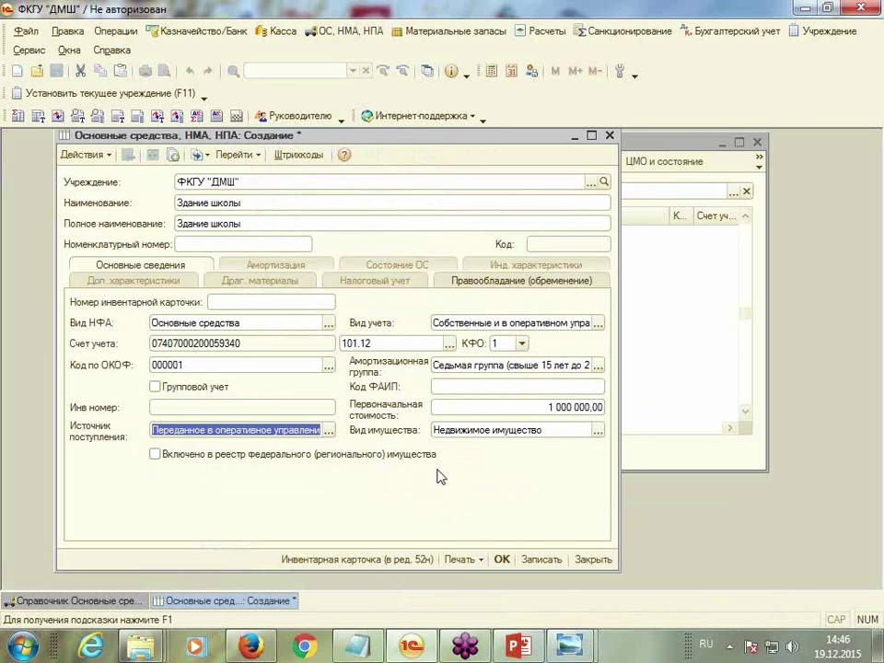
{"action": "left_click", "coordinate": [503, 560]}
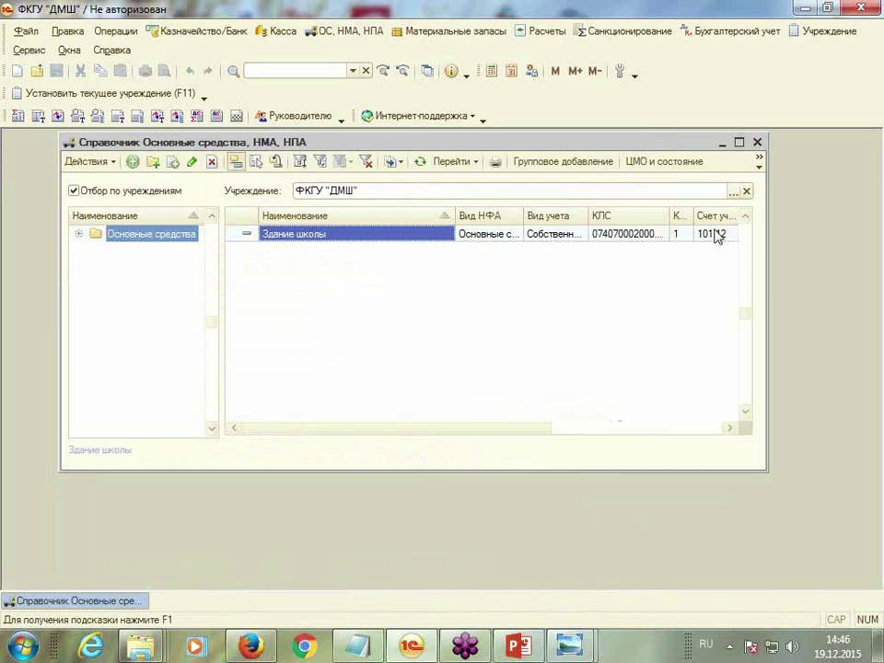
Close the fixed-assets directory and show Бухгалтерский учет's opening-balance entry options
{"action": "left_click", "coordinate": [757, 142]}
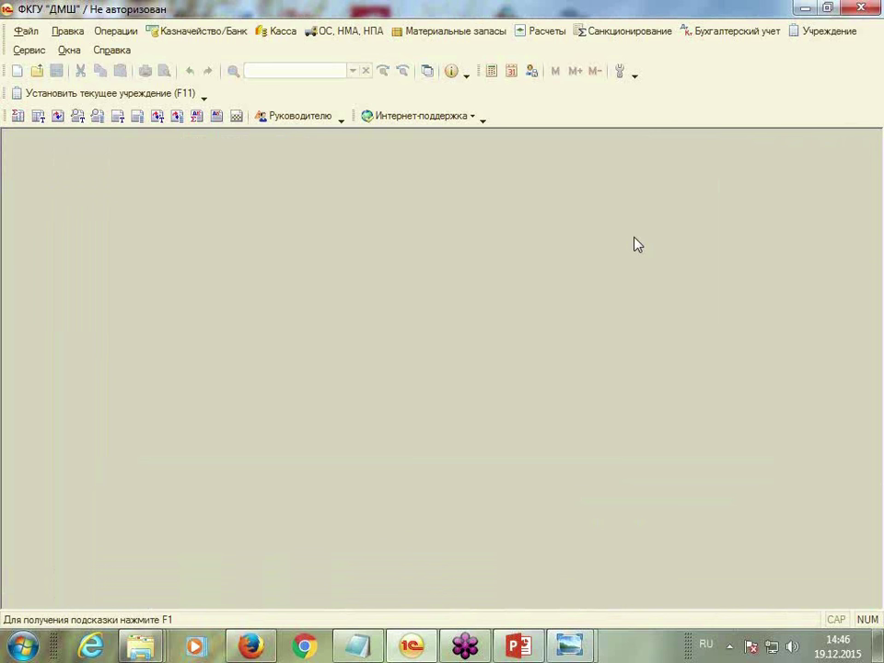
{"action": "left_click", "coordinate": [727, 33]}
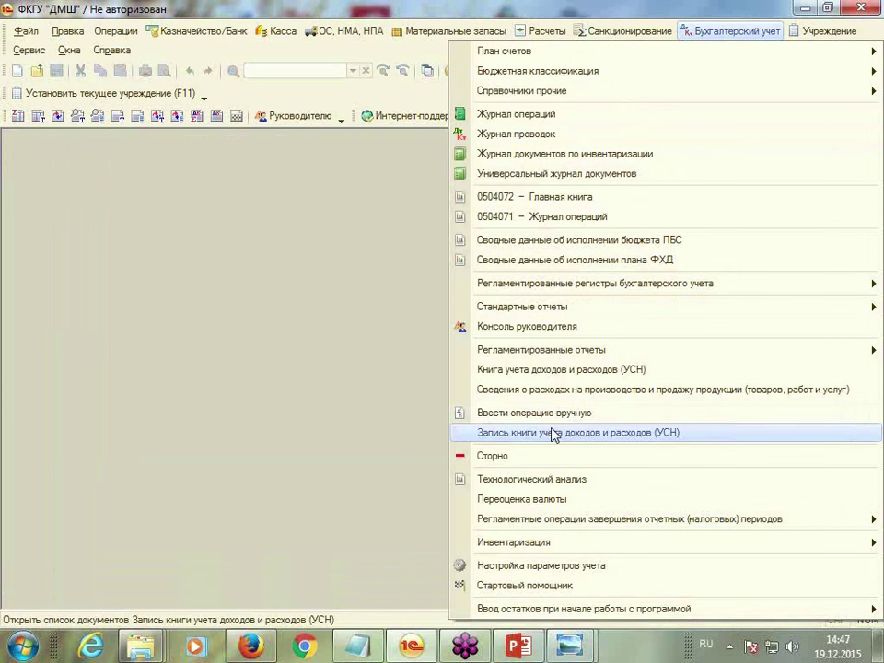
{"action": "mouse_move", "coordinate": [571, 615]}
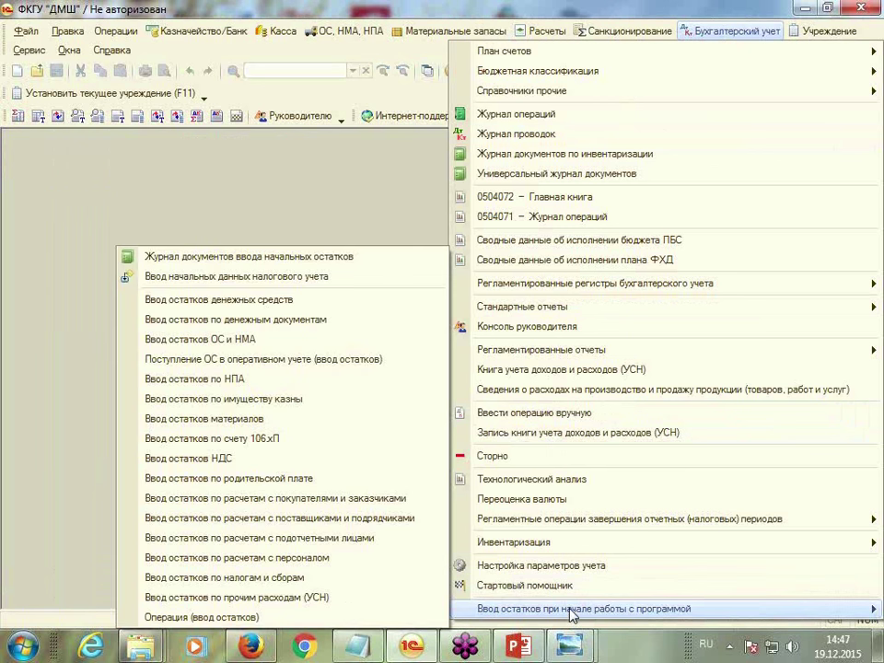
Create a new Ввод остатков ОС и НМА opening-balance document
{"action": "left_click", "coordinate": [194, 348]}
{"action": "left_click_drag", "start_coordinate": [485, 146], "coordinate": [563, 151]}
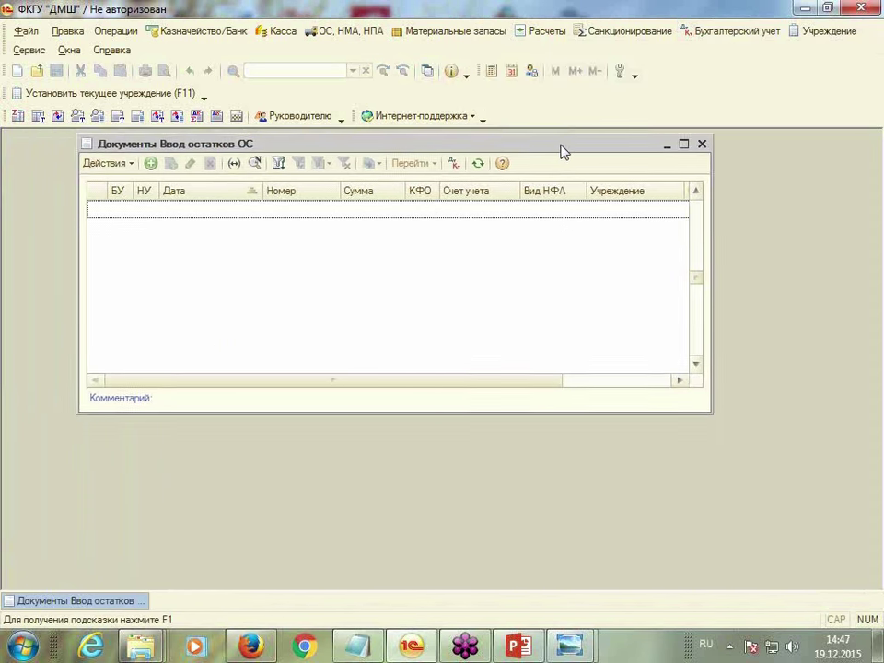
{"action": "left_click", "coordinate": [151, 163]}
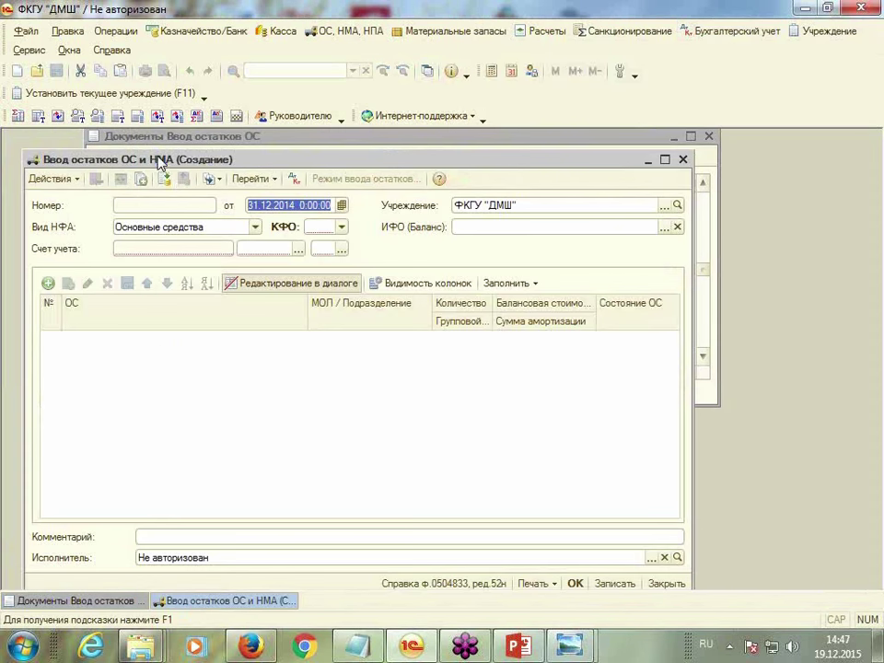
{"action": "left_click_drag", "start_coordinate": [445, 160], "coordinate": [475, 137]}
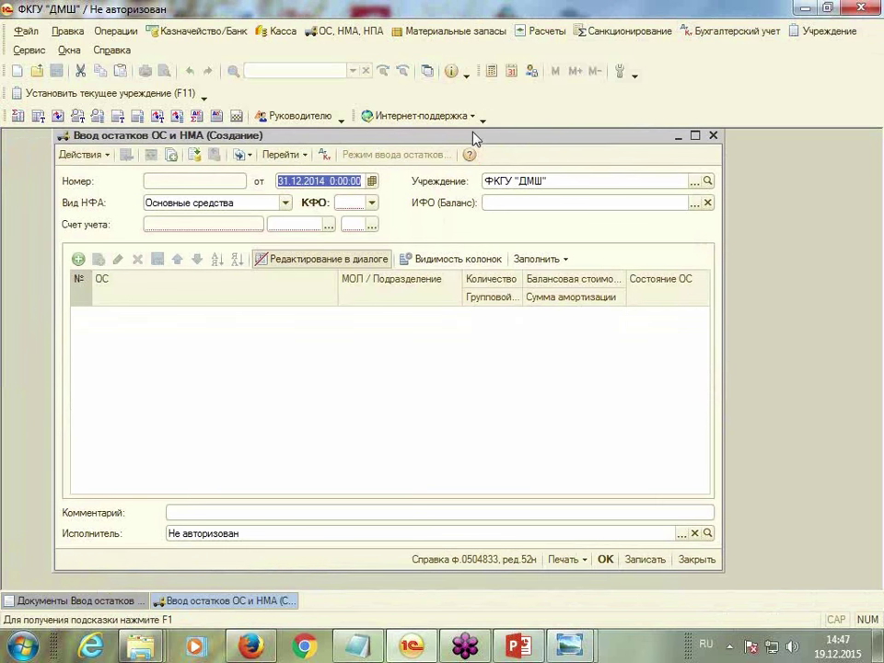
Set КФО to 1 and ИФО to Публичные обязательства (стипендии)
{"action": "left_click", "coordinate": [371, 203]}
{"action": "left_click", "coordinate": [359, 228]}
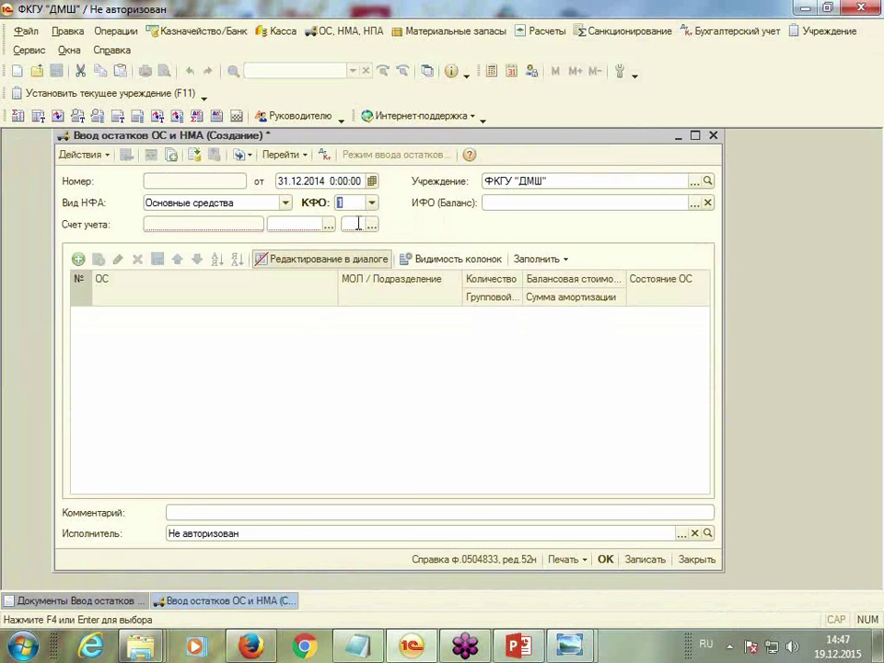
{"action": "left_click", "coordinate": [536, 202]}
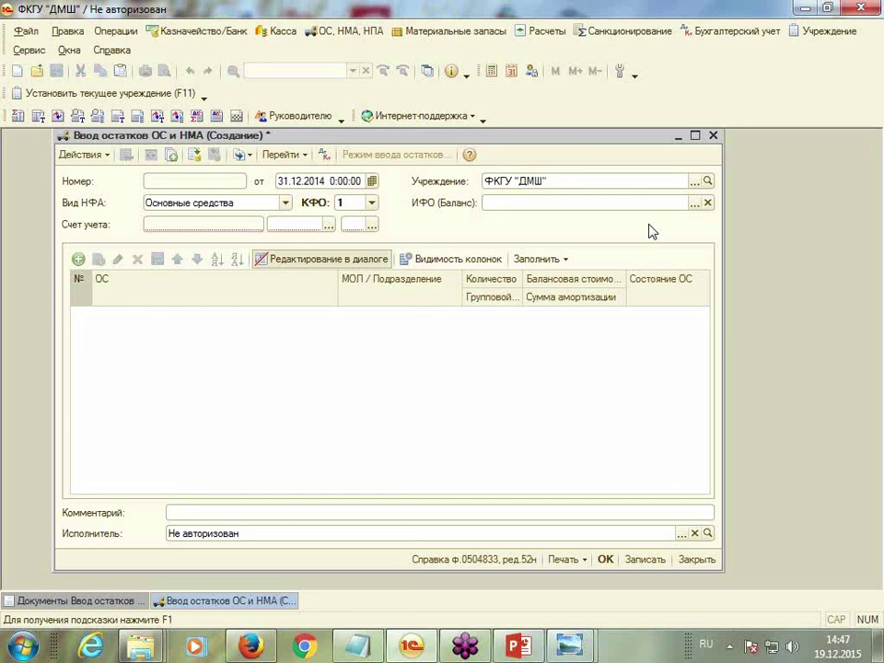
{"action": "left_click", "coordinate": [699, 201]}
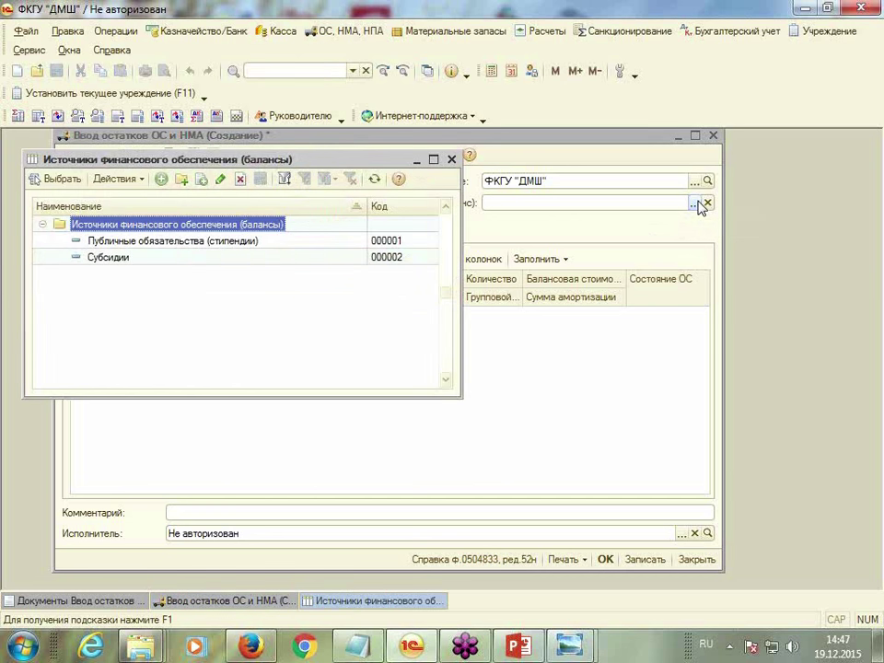
{"action": "double_click", "coordinate": [119, 241]}
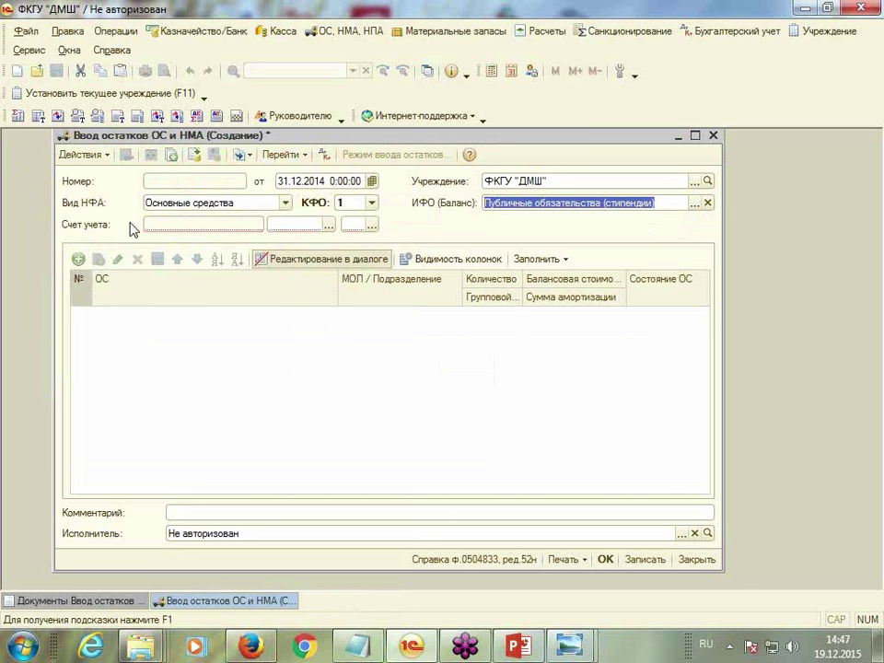
{"action": "left_click", "coordinate": [169, 228]}
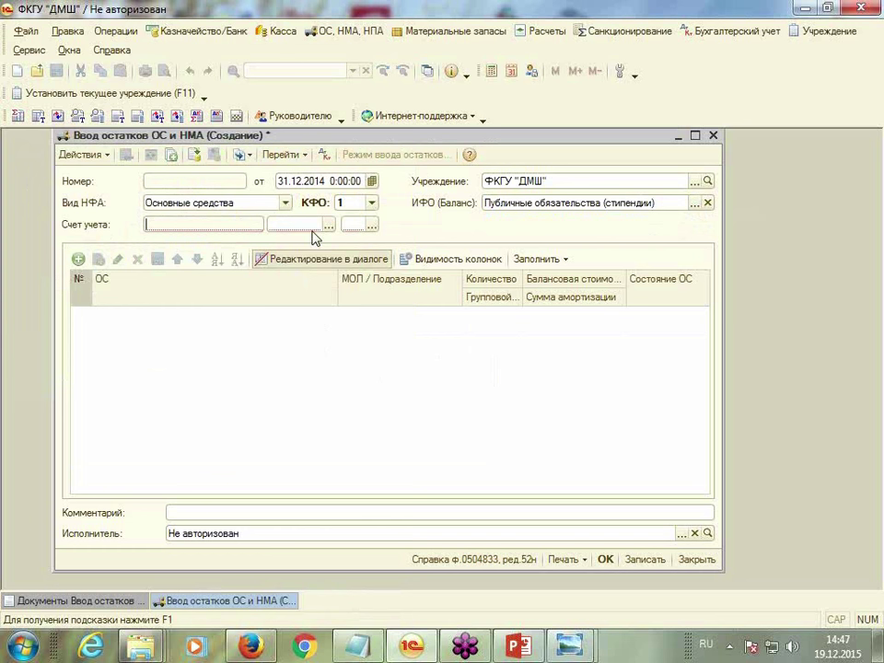
{"action": "left_click", "coordinate": [329, 227]}
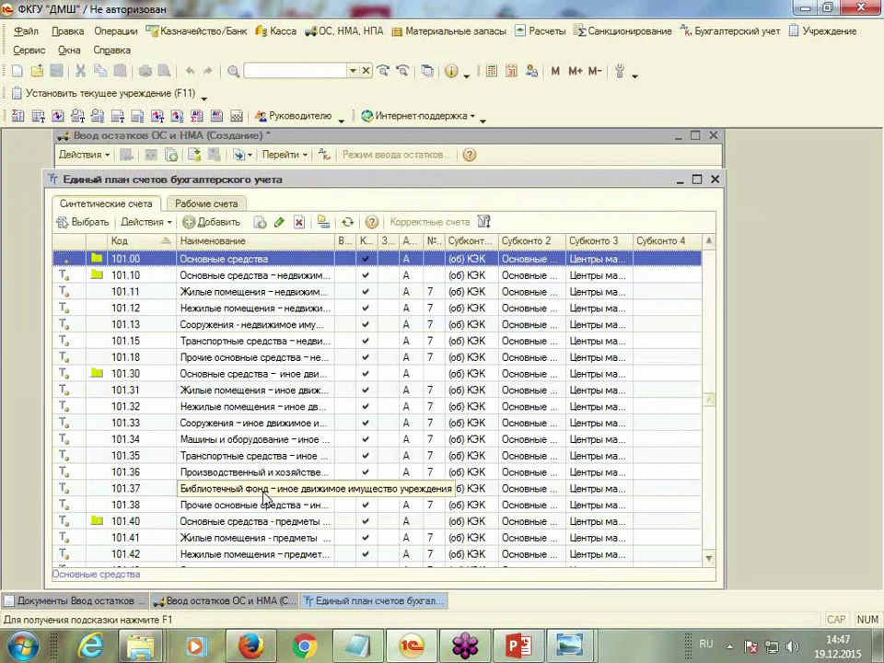
{"action": "left_click", "coordinate": [210, 314]}
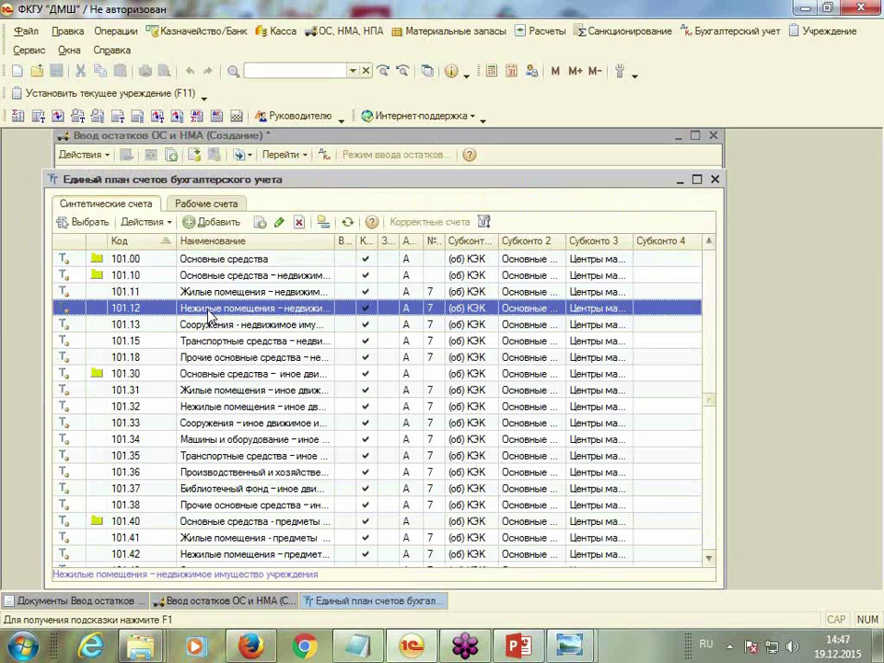
{"action": "double_click", "coordinate": [210, 314]}
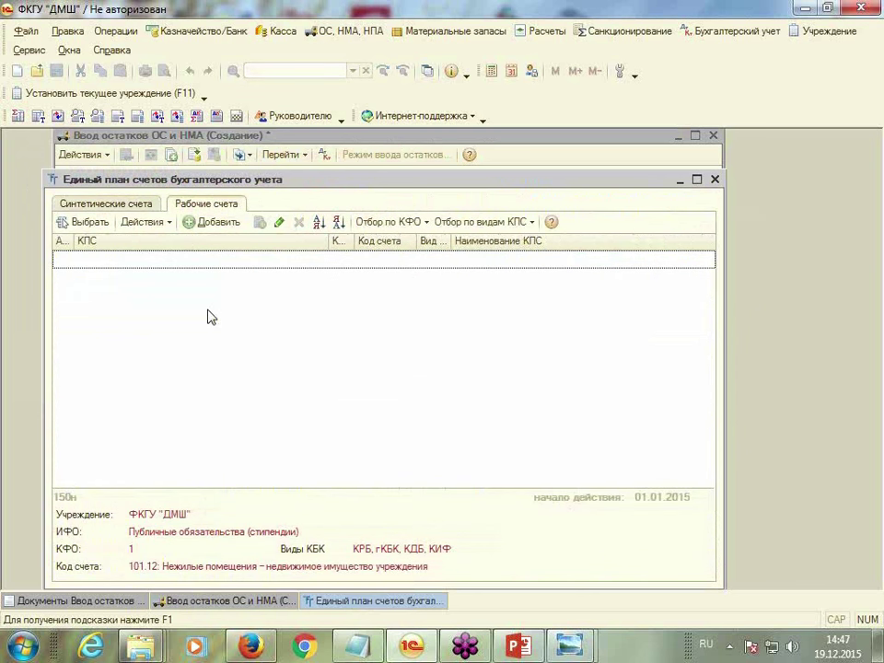
{"action": "left_click", "coordinate": [193, 224]}
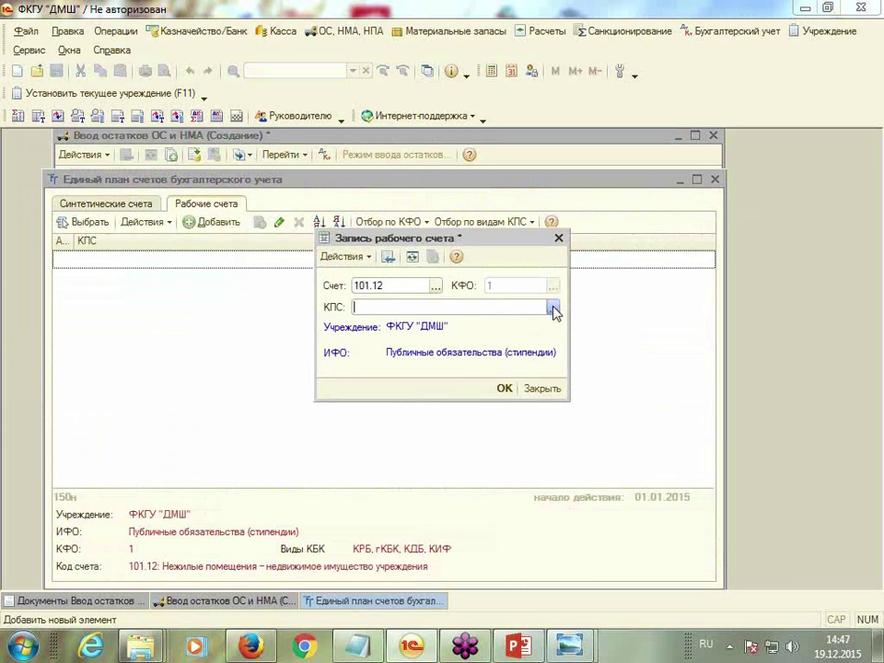
{"action": "left_click", "coordinate": [555, 313]}
{"action": "double_click", "coordinate": [315, 250]}
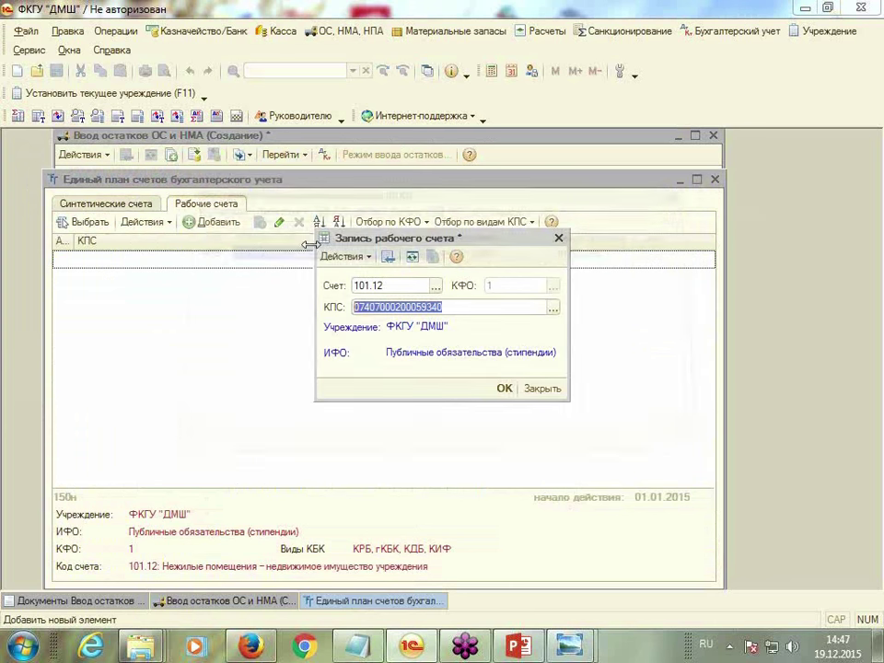
{"action": "left_click", "coordinate": [505, 391]}
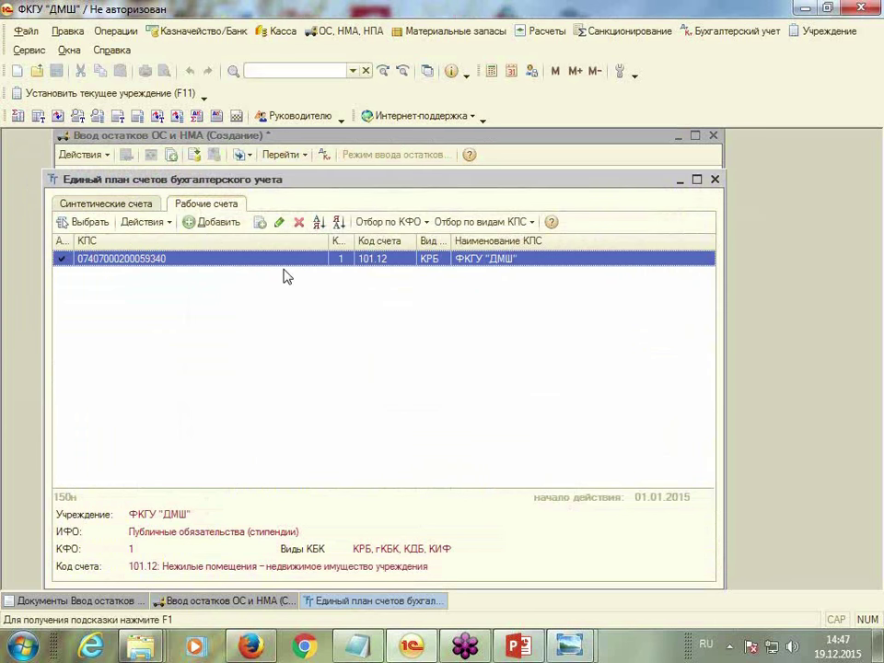
Put the new 101.12 working account and КЭК 310 on the document
{"action": "double_click", "coordinate": [278, 260]}
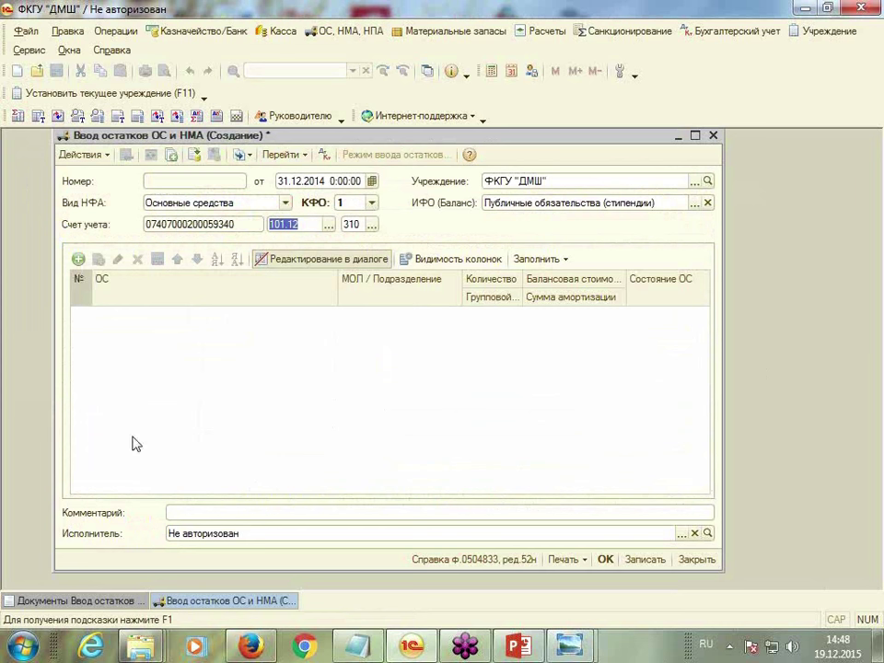
{"action": "left_click", "coordinate": [371, 225]}
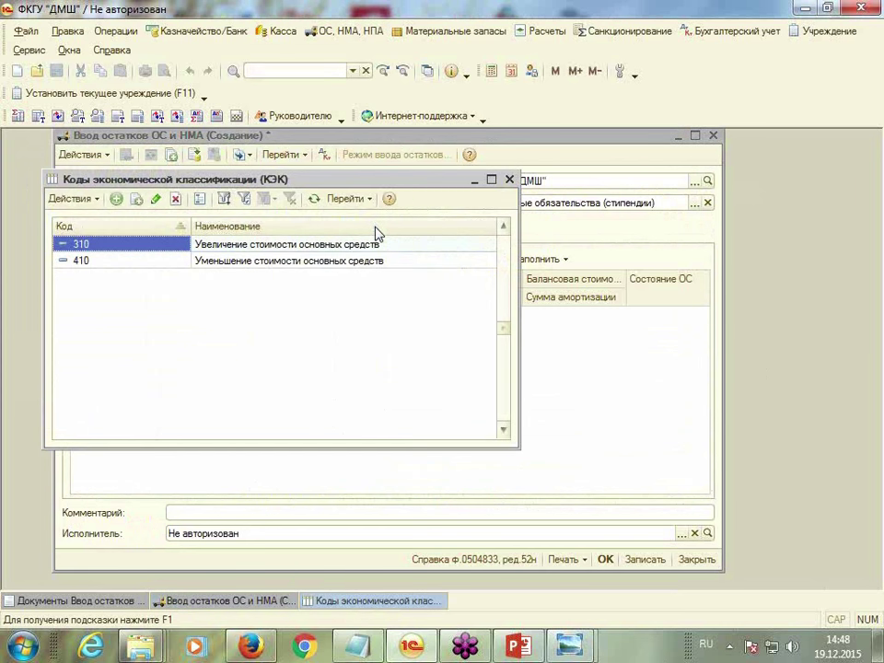
{"action": "double_click", "coordinate": [119, 245]}
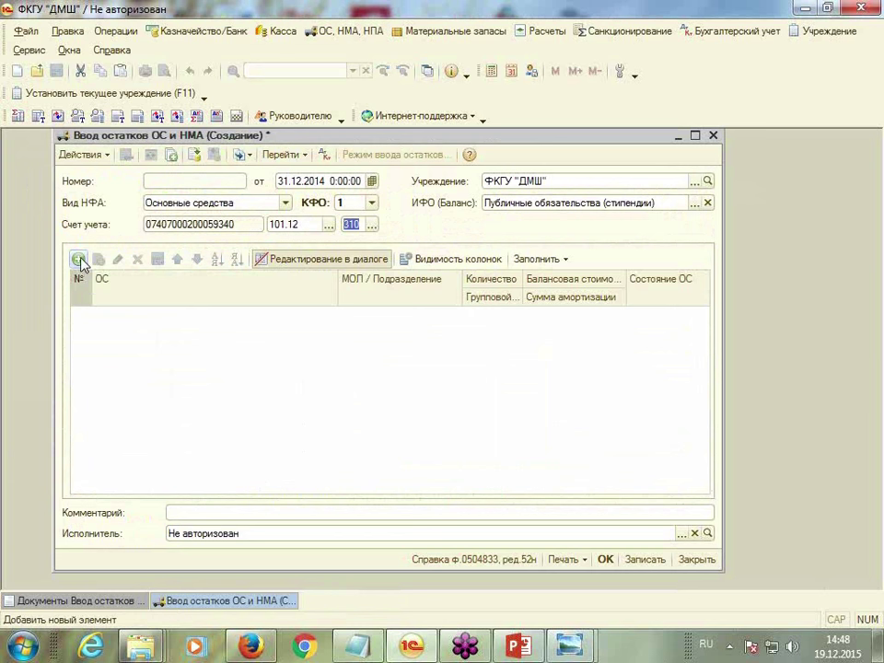
Add a new asset row with Здание школы as the fixed asset
{"action": "left_click", "coordinate": [80, 262]}
{"action": "left_click_drag", "start_coordinate": [450, 184], "coordinate": [458, 144]}
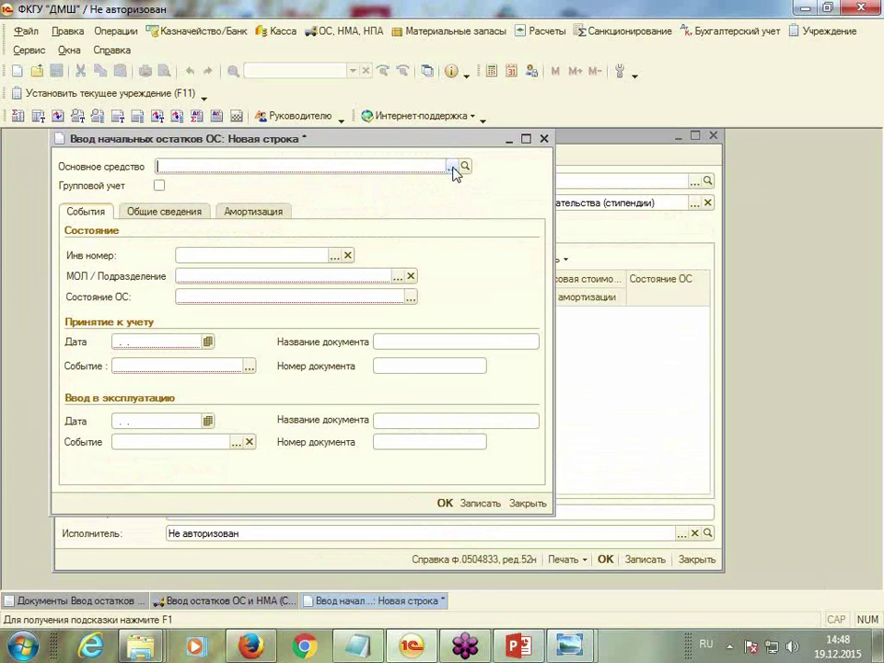
{"action": "left_click", "coordinate": [453, 167]}
{"action": "double_click", "coordinate": [203, 291]}
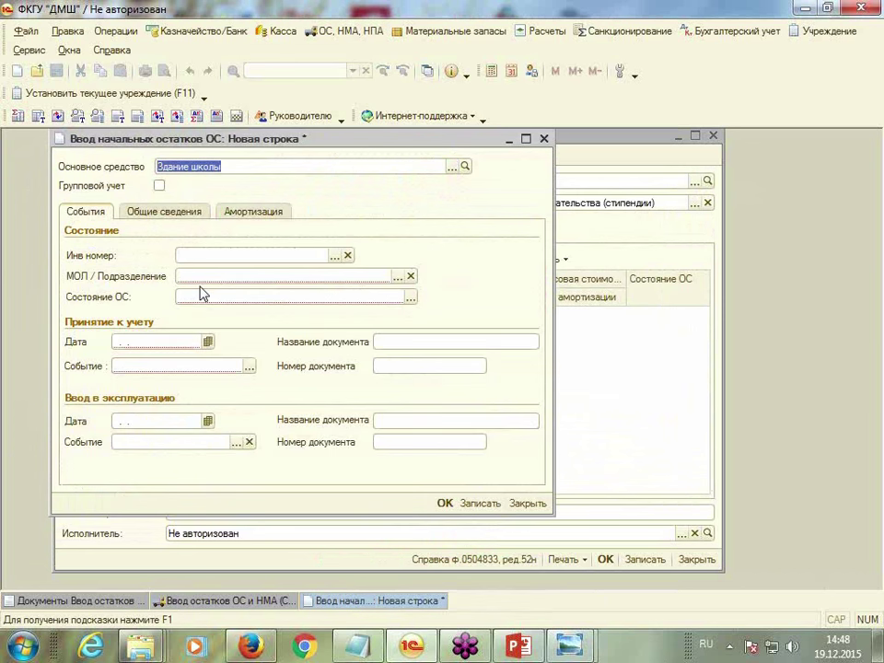
Create an inventory number for Здание школы and use it in the row
{"action": "left_click", "coordinate": [336, 255]}
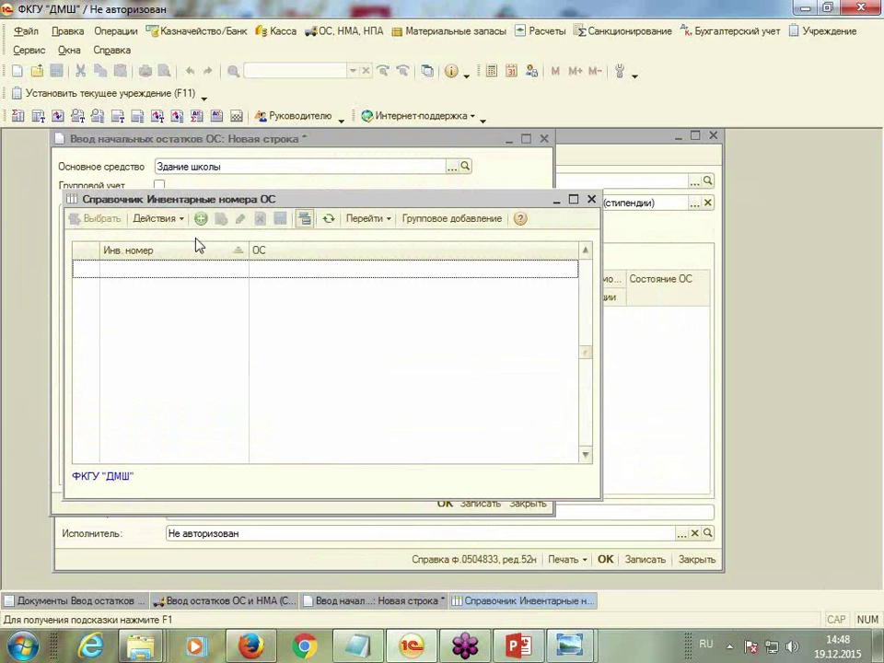
{"action": "left_click", "coordinate": [201, 219]}
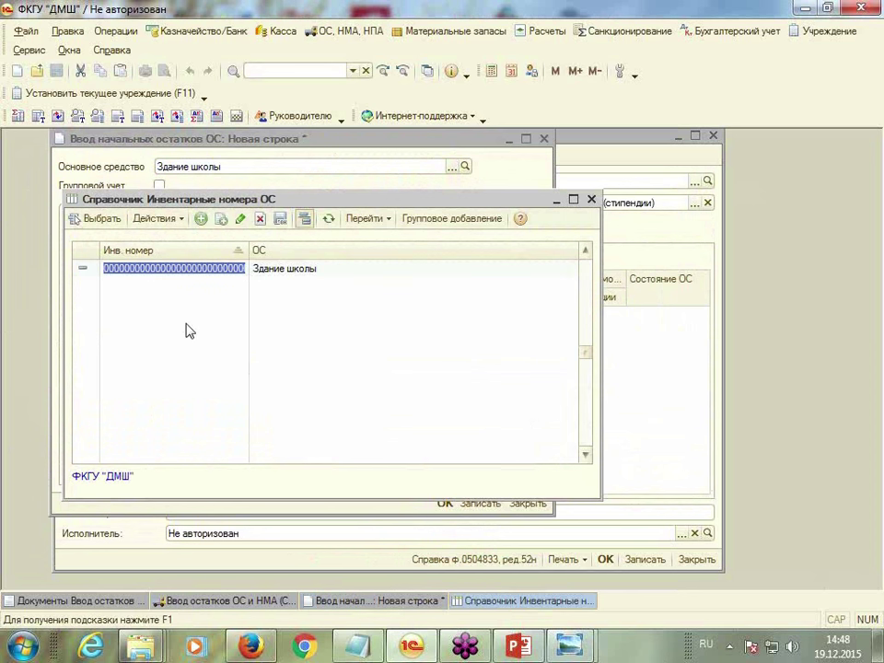
{"action": "key", "text": "Return"}
{"action": "left_click", "coordinate": [227, 269]}
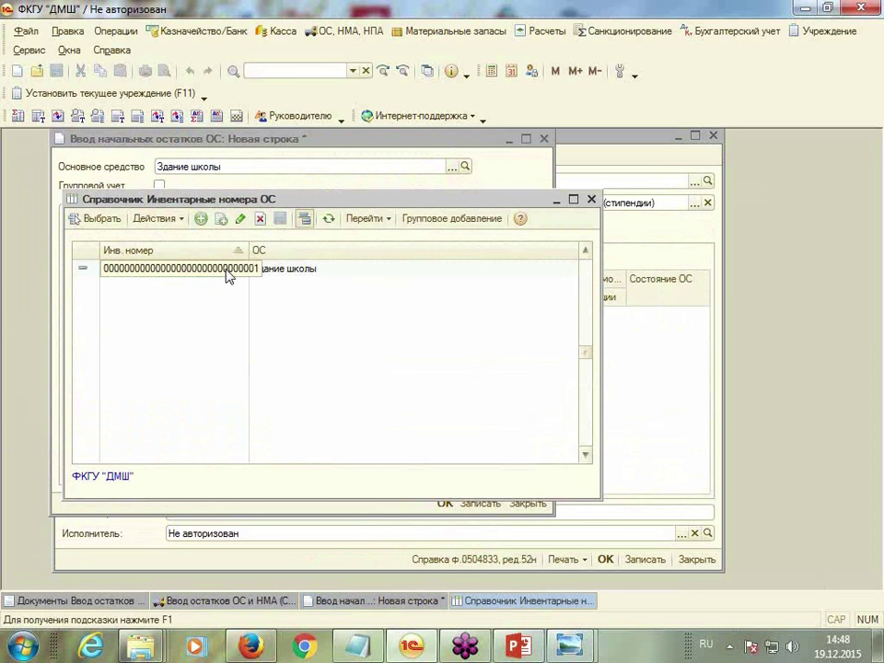
{"action": "key", "text": "Return"}
{"action": "left_click", "coordinate": [237, 271]}
{"action": "left_click", "coordinate": [104, 220]}
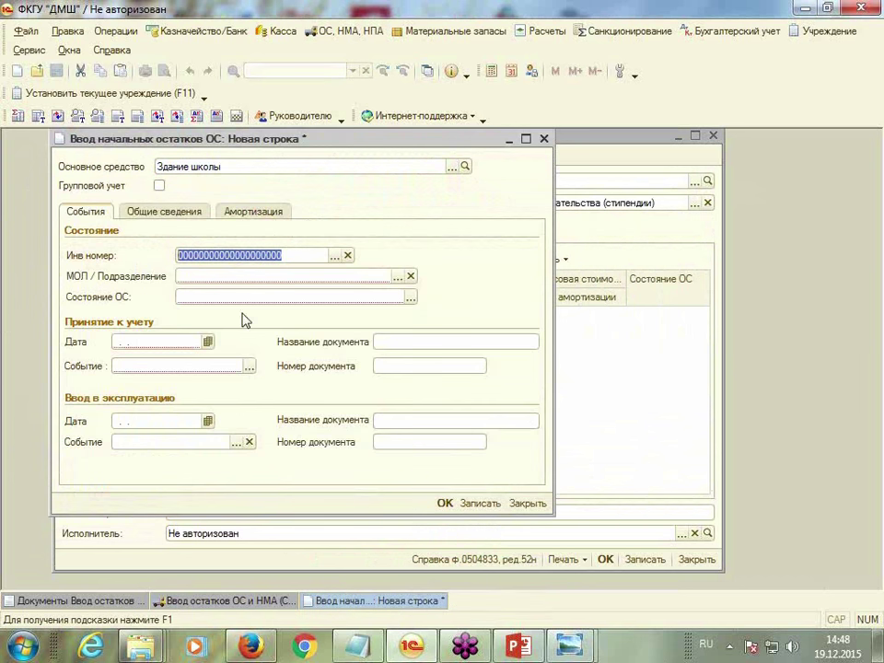
Shorten the inventory number by removing zeros so it ends in 1, and apply it
{"action": "left_click", "coordinate": [334, 255]}
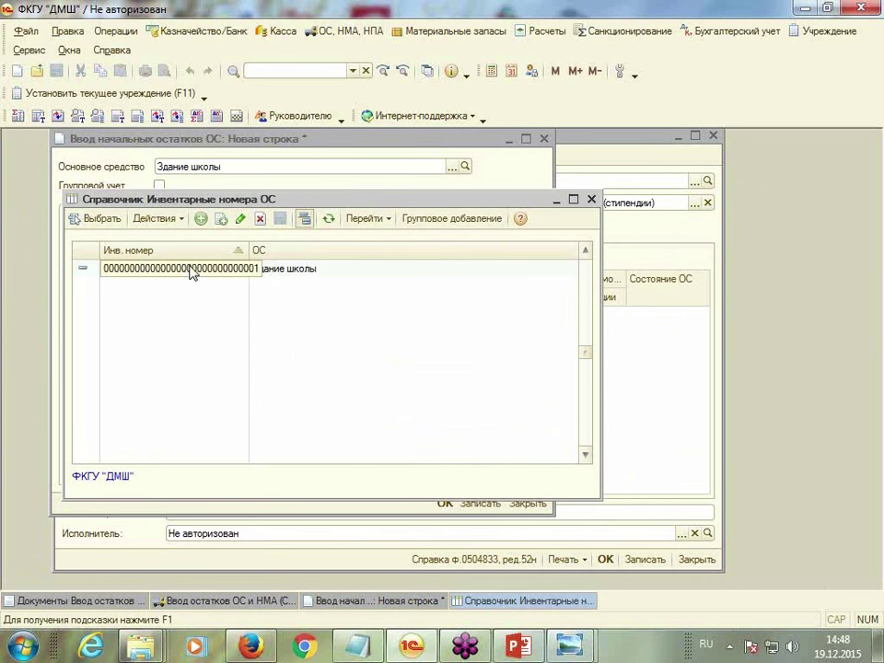
{"action": "left_click", "coordinate": [182, 269]}
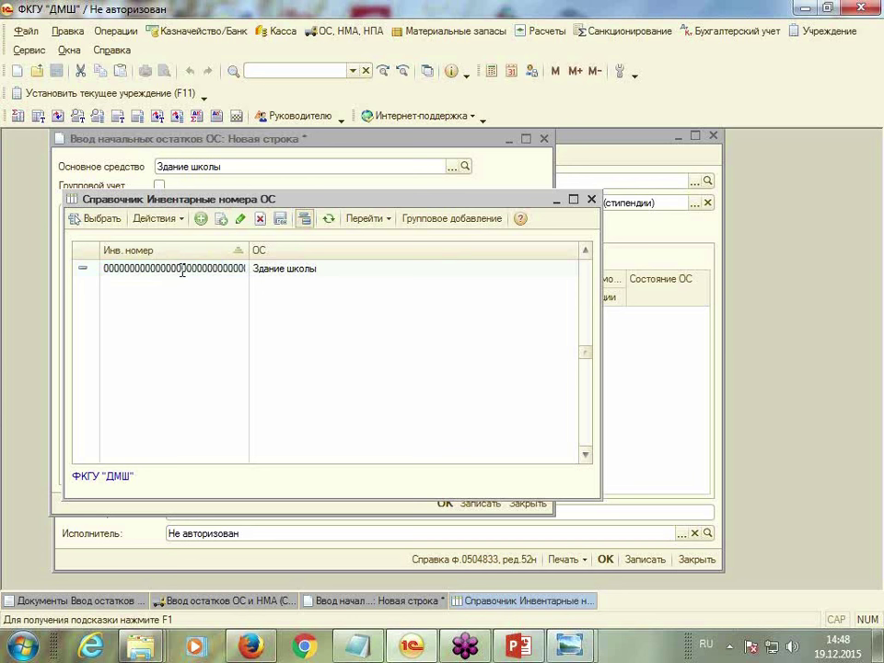
{"action": "key", "text": "BackSpace"}
{"action": "key", "text": "BackSpace"}
{"action": "key", "text": "BackSpace"}
{"action": "key", "text": "BackSpace"}
{"action": "key", "text": "BackSpace"}
{"action": "key", "text": "BackSpace"}
{"action": "key", "text": "Return"}
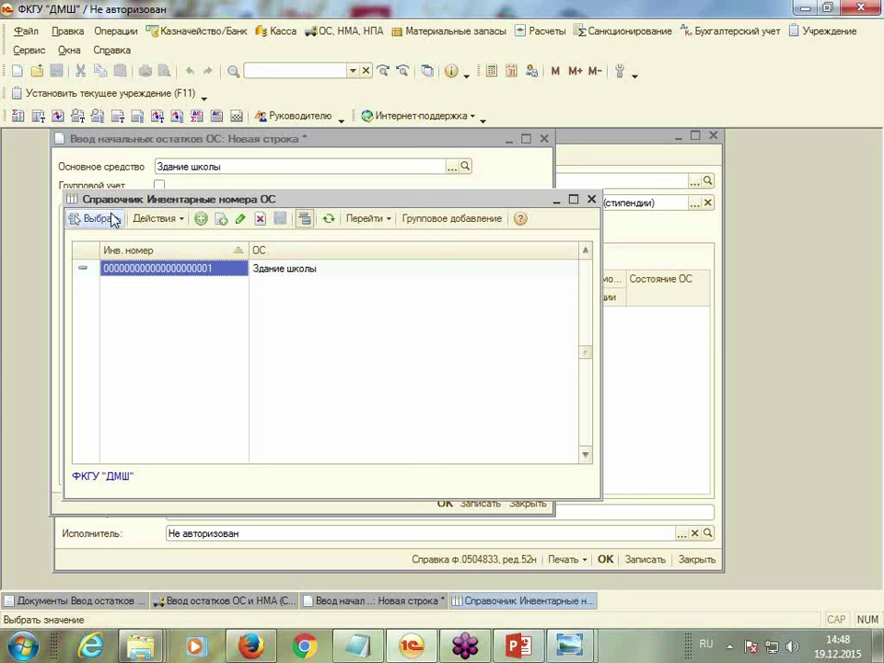
{"action": "left_click", "coordinate": [87, 219]}
{"action": "left_click", "coordinate": [288, 256]}
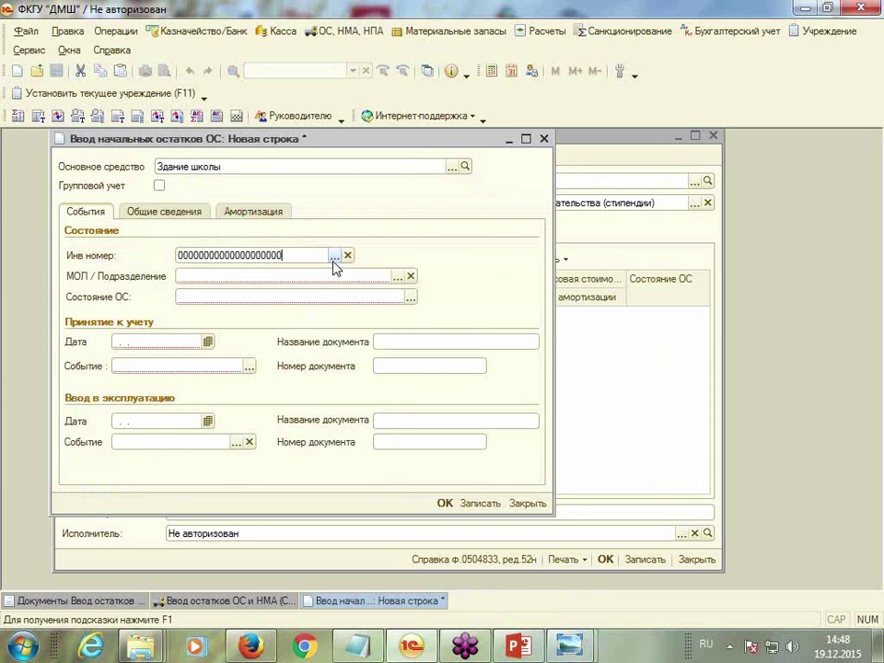
{"action": "left_click", "coordinate": [333, 257]}
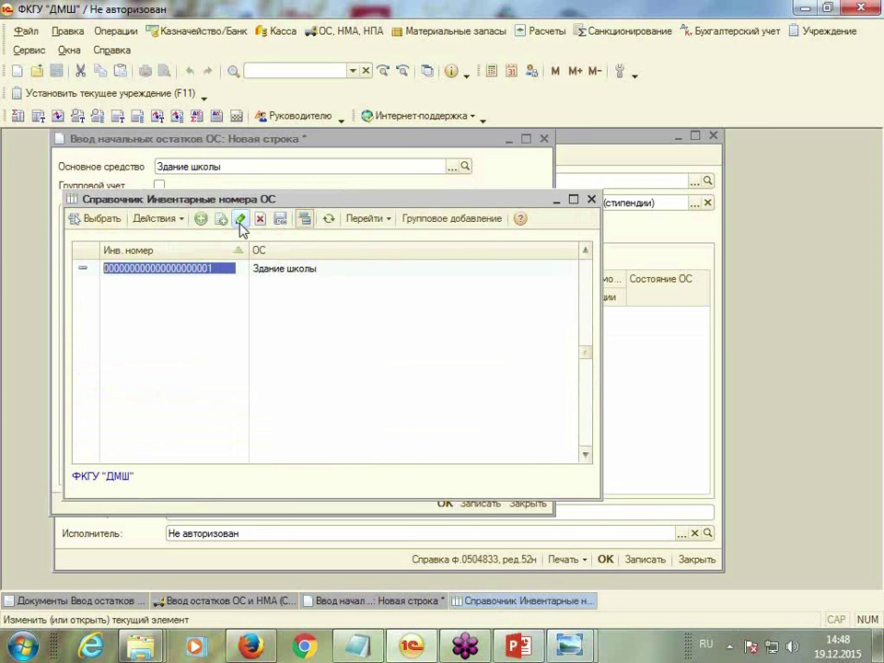
{"action": "left_click", "coordinate": [187, 268]}
{"action": "key", "text": "BackSpace"}
{"action": "key", "text": "BackSpace"}
{"action": "key", "text": "BackSpace"}
{"action": "key", "text": "BackSpace"}
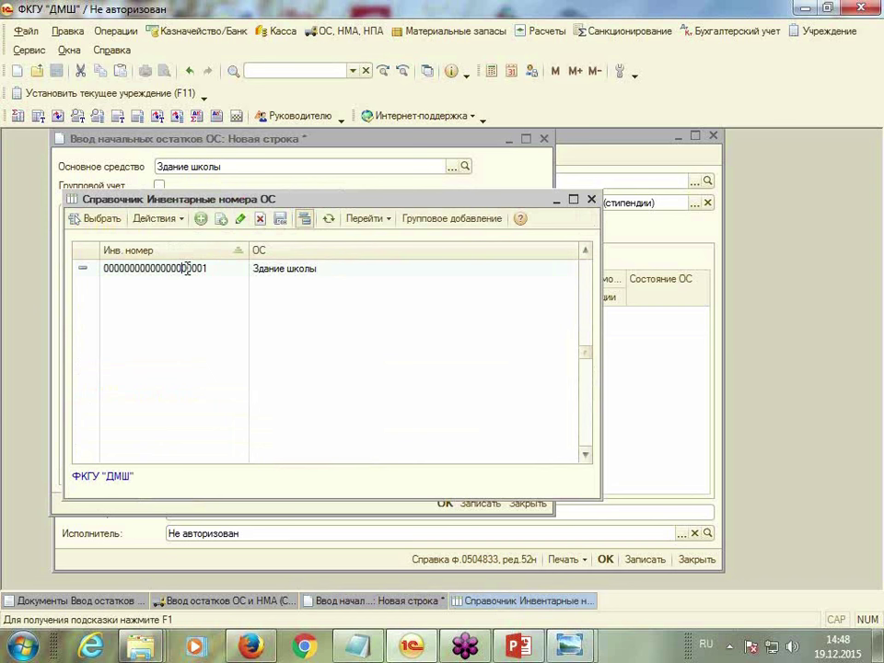
{"action": "type", "text": "1"}
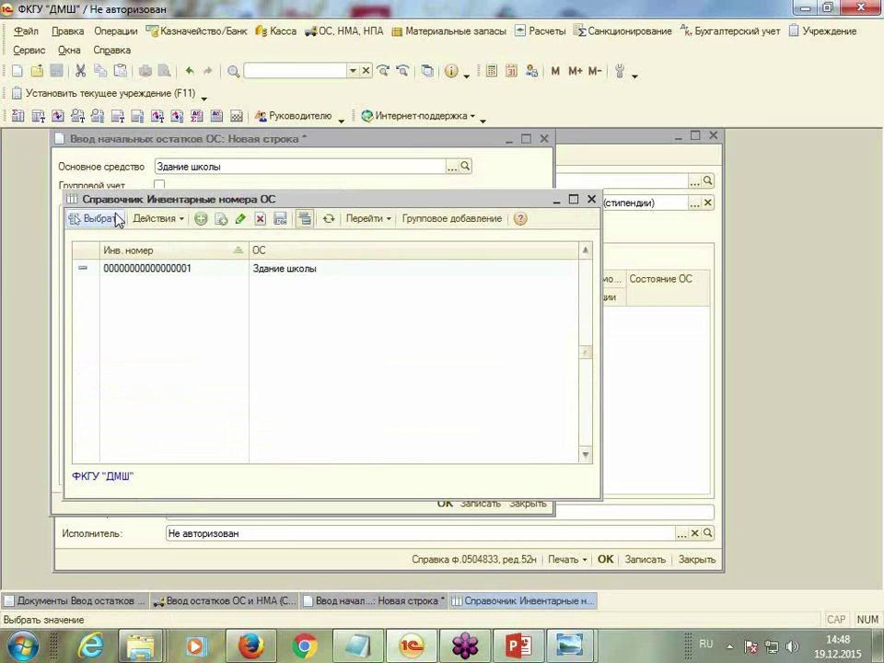
{"action": "left_click", "coordinate": [114, 219]}
{"action": "left_click", "coordinate": [285, 264]}
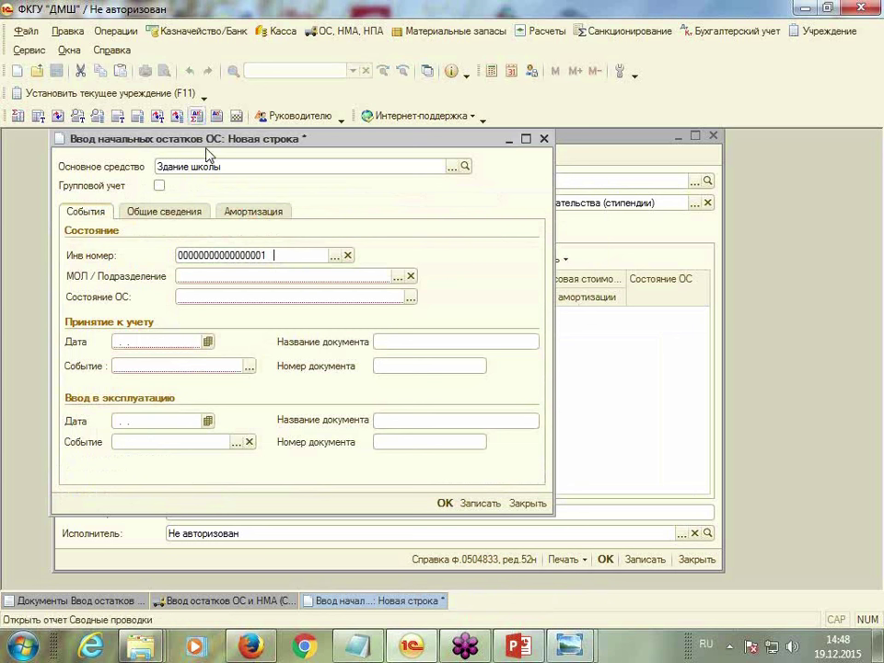
Create a responsibility centre for the first Физические лица employee and set it as МОЛ / Подразделение
{"action": "left_click", "coordinate": [193, 275]}
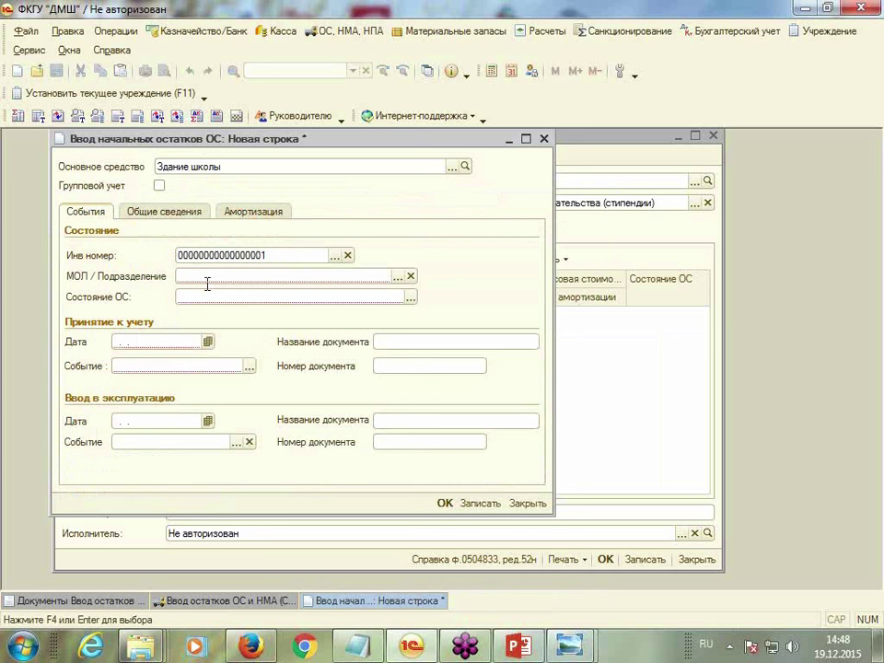
{"action": "left_click", "coordinate": [398, 278]}
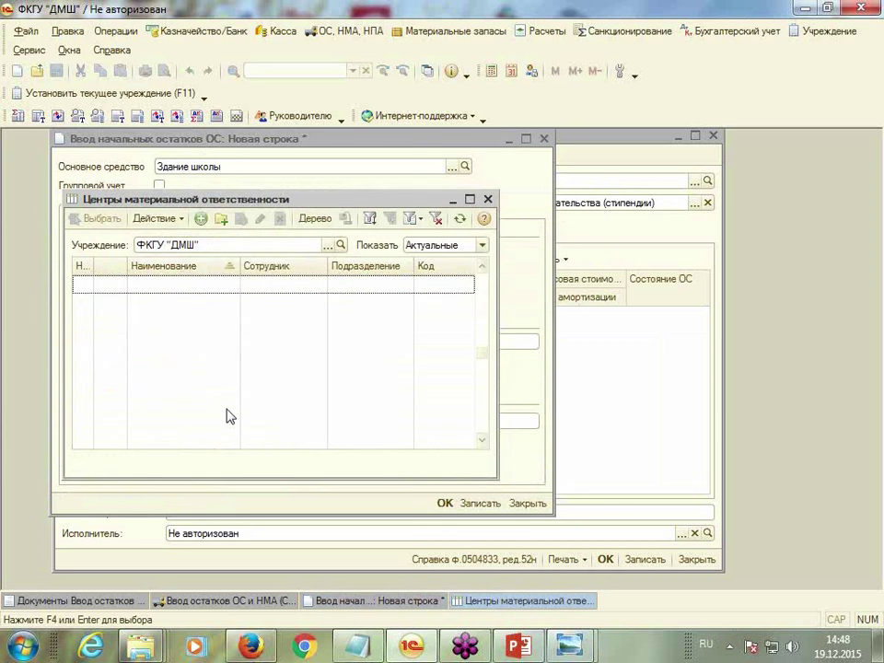
{"action": "left_click", "coordinate": [200, 222]}
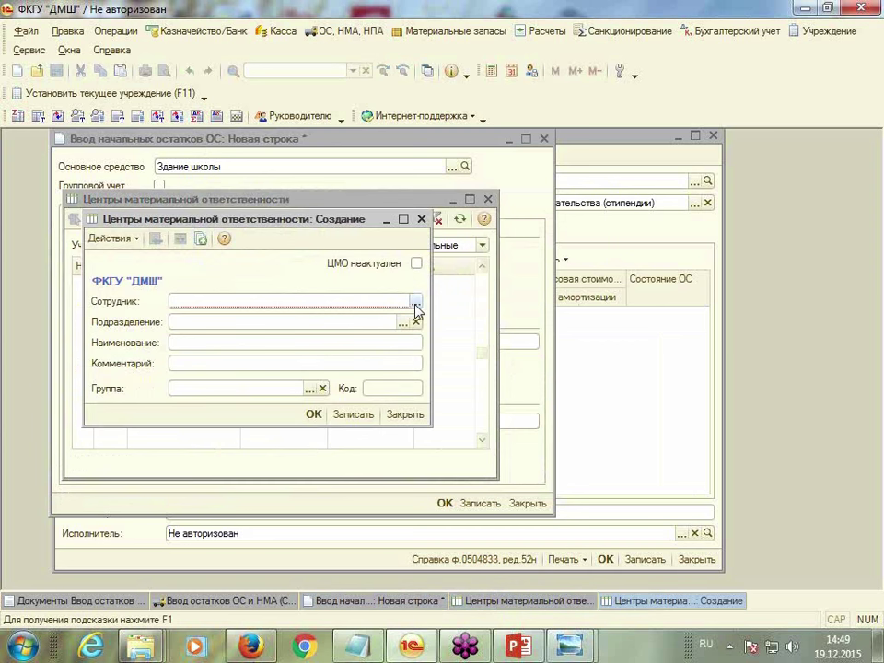
{"action": "left_click", "coordinate": [414, 303]}
{"action": "double_click", "coordinate": [231, 255]}
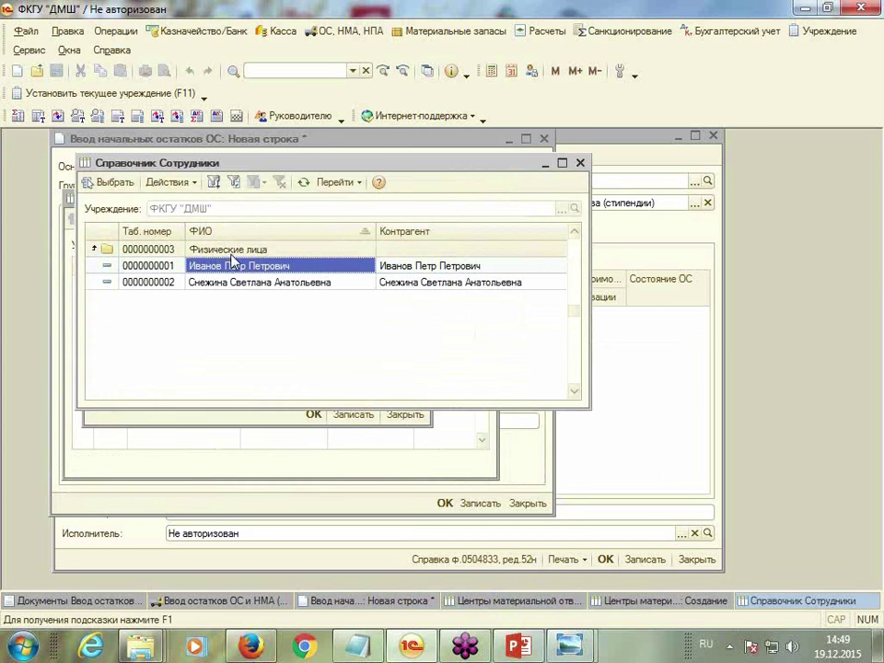
{"action": "double_click", "coordinate": [221, 266]}
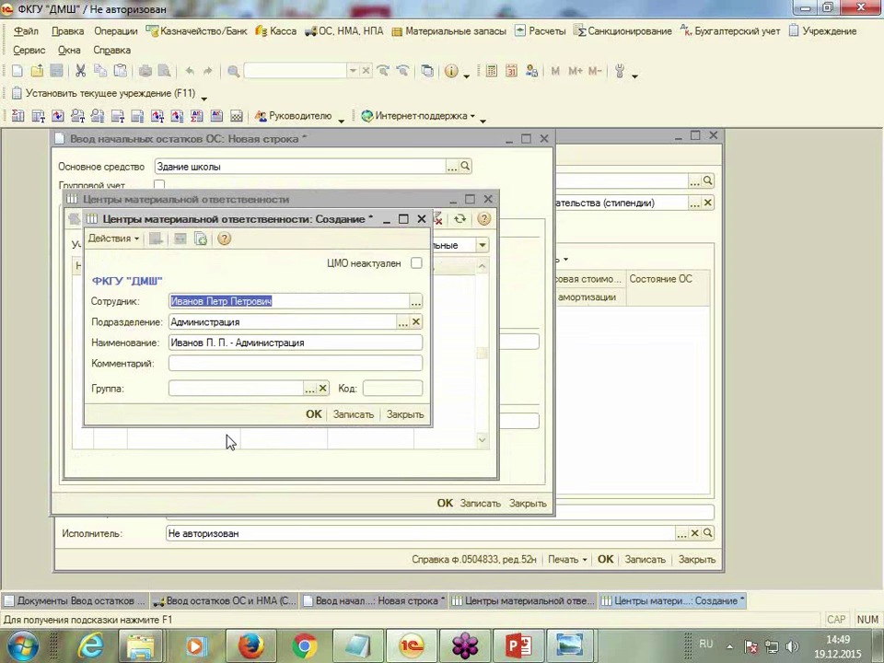
{"action": "left_click", "coordinate": [312, 415]}
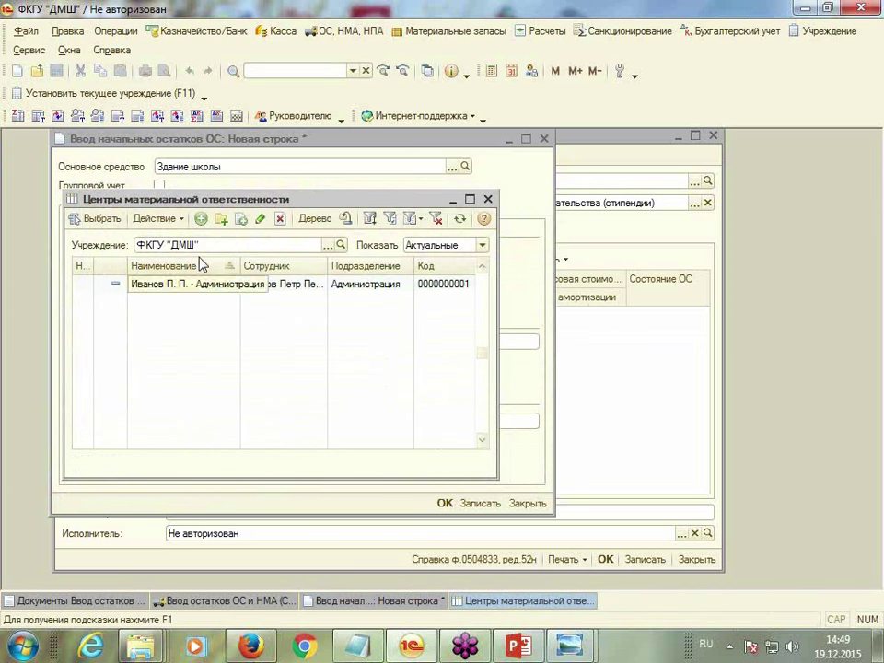
{"action": "double_click", "coordinate": [209, 285]}
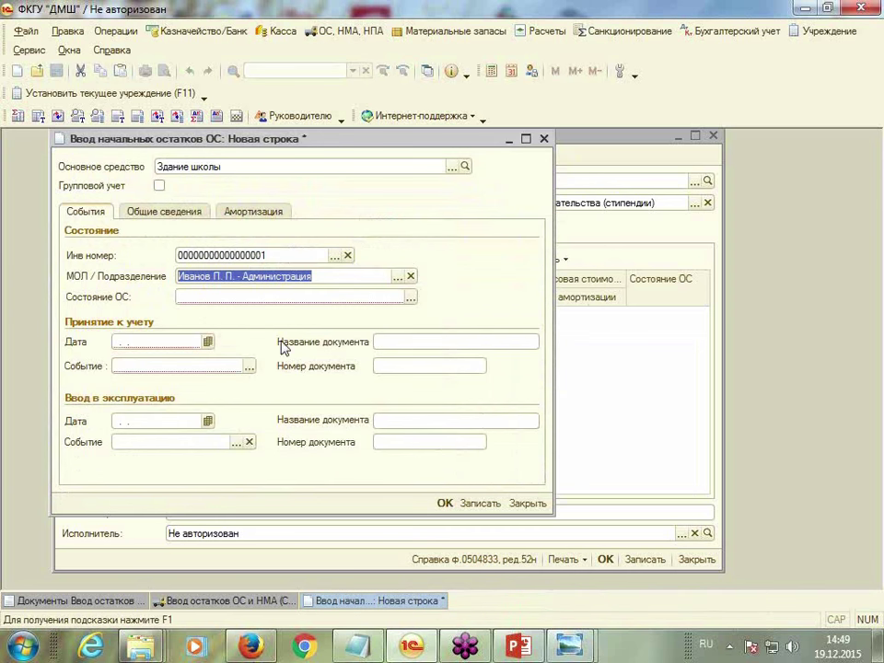
{"action": "left_click", "coordinate": [411, 297]}
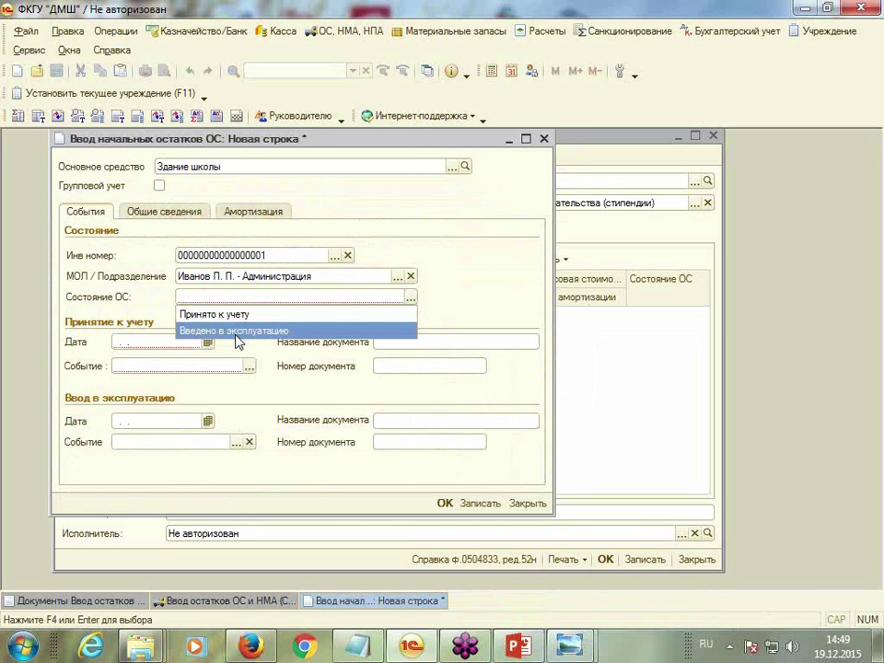
Set the state to Введено в эксплуатацию with acceptance date 31.12.2014
{"action": "left_click", "coordinate": [236, 330]}
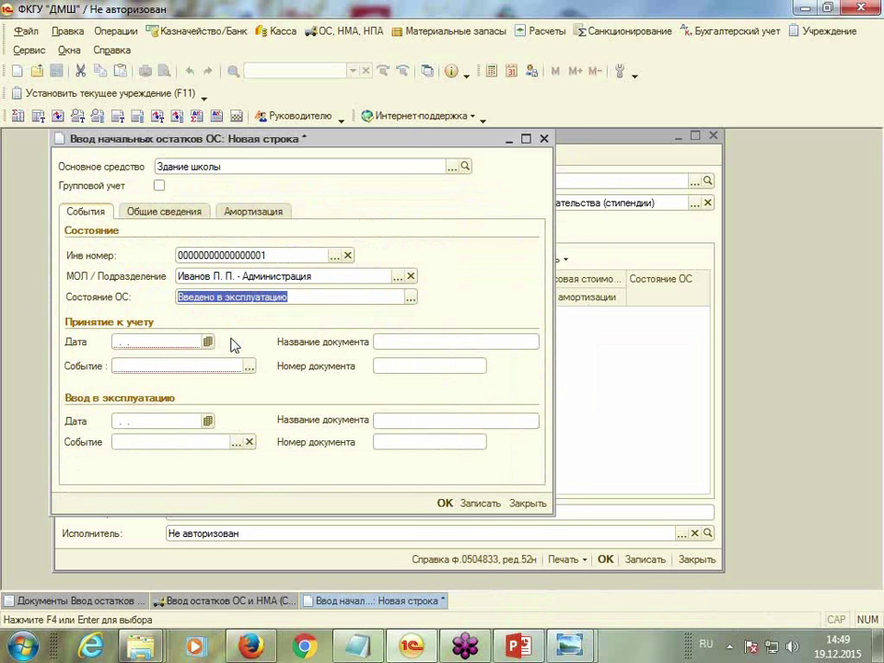
{"action": "left_click", "coordinate": [160, 342]}
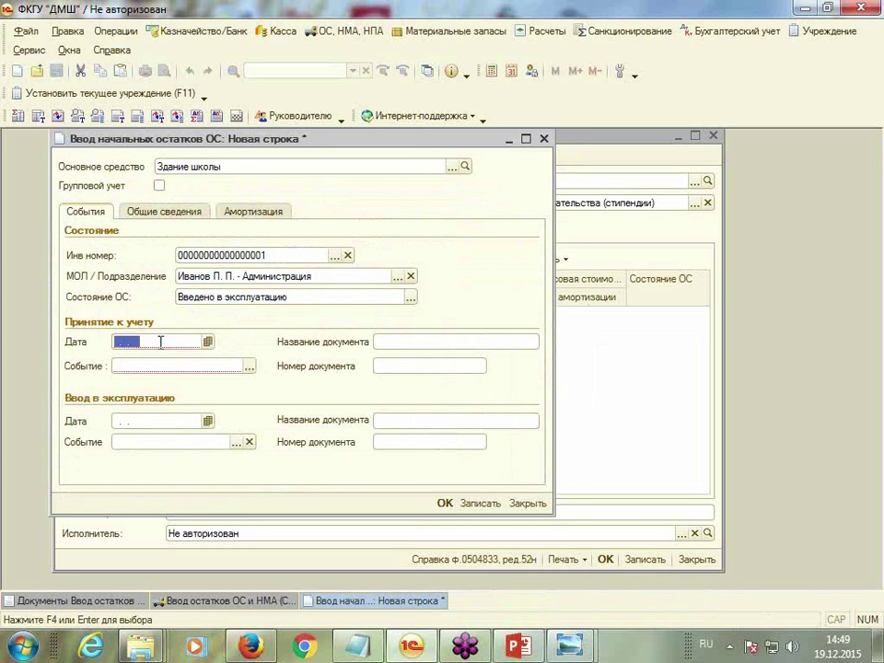
{"action": "type", "text": "31.12.14"}
{"action": "key", "text": "Tab"}
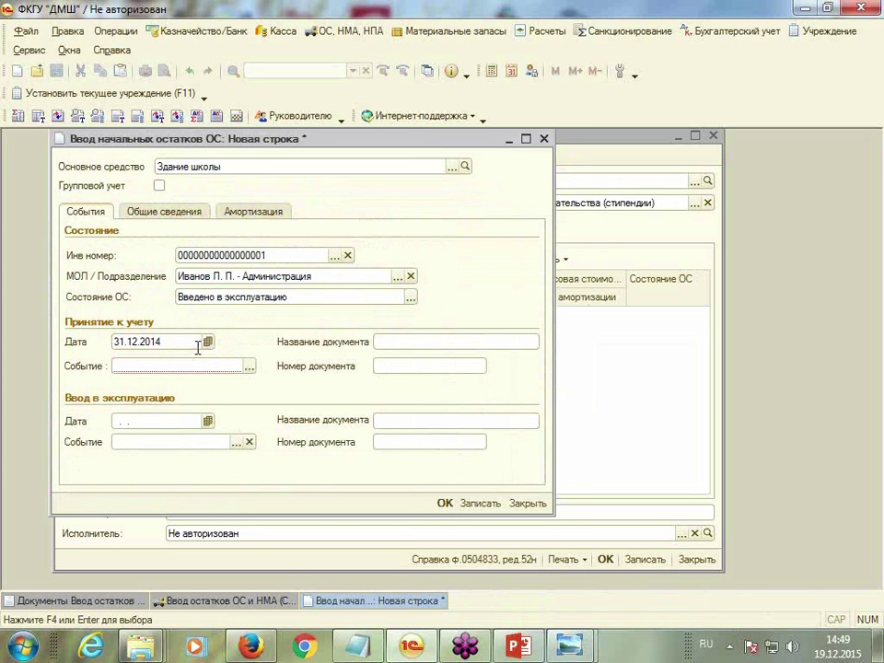
Enter acceptance document Акт приемки-передачи (ОС-1) with number 1
{"action": "left_click", "coordinate": [405, 339]}
{"action": "type", "text": "Акт приемки-передачи (О"}
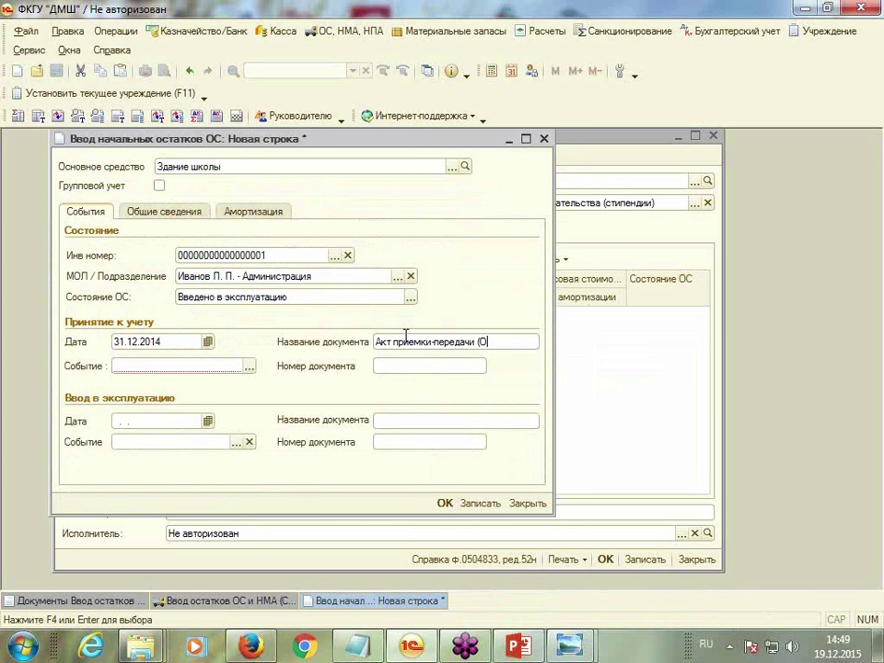
{"action": "type", "text": "С-1"}
{"action": "left_click_drag", "start_coordinate": [376, 341], "coordinate": [511, 341]}
{"action": "right_click", "coordinate": [444, 343]}
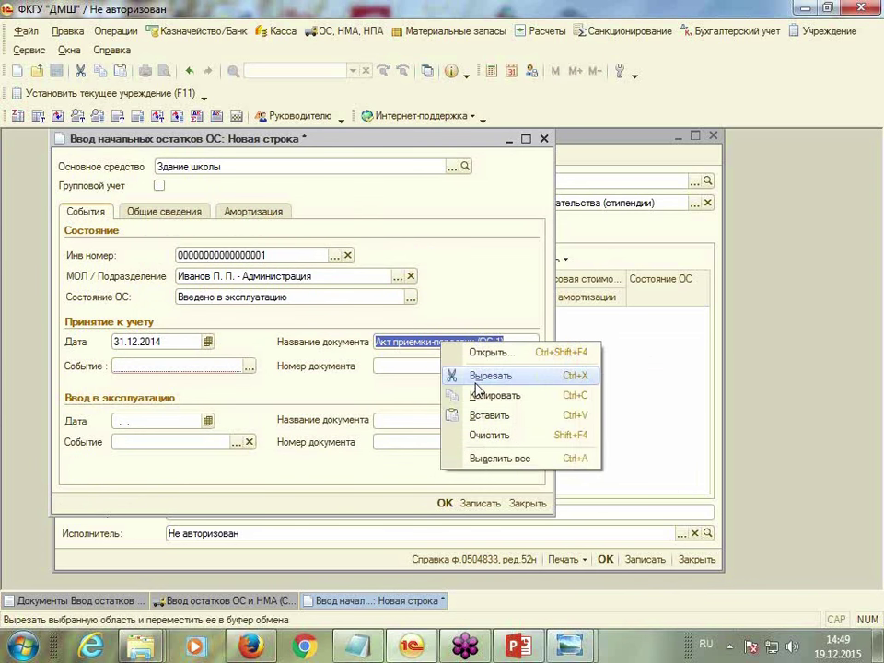
{"action": "left_click", "coordinate": [485, 394]}
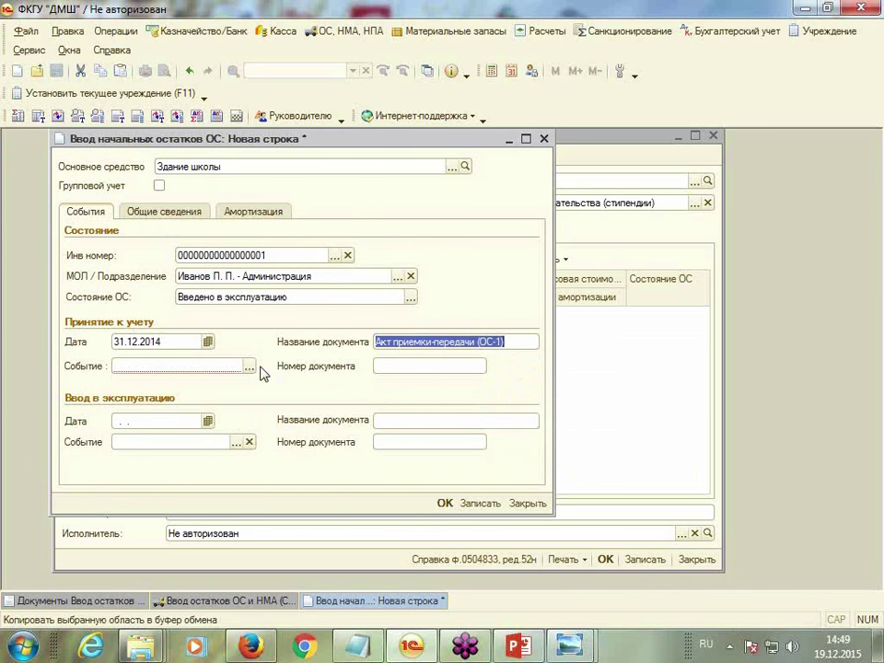
{"action": "left_click", "coordinate": [384, 365]}
{"action": "type", "text": "1"}
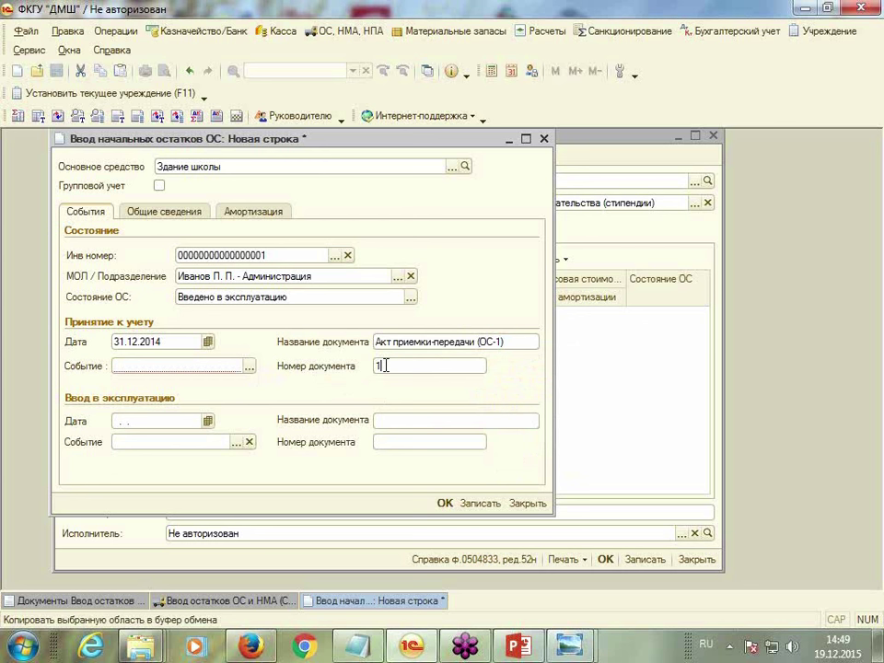
Choose acceptance together with commissioning as the acceptance event
{"action": "left_click", "coordinate": [249, 367]}
{"action": "left_click", "coordinate": [249, 367]}
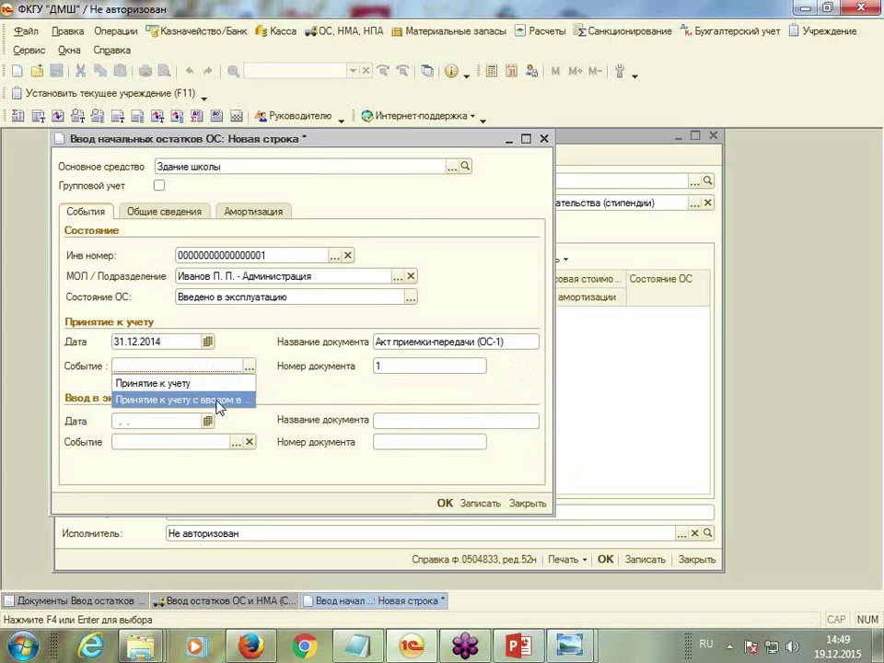
{"action": "left_click", "coordinate": [210, 401]}
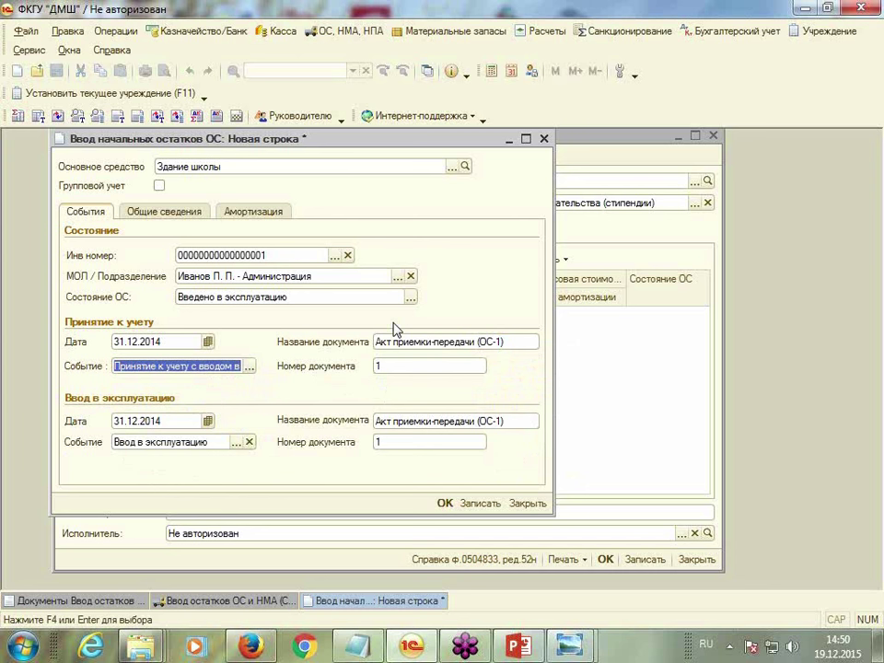
{"action": "left_click", "coordinate": [175, 216]}
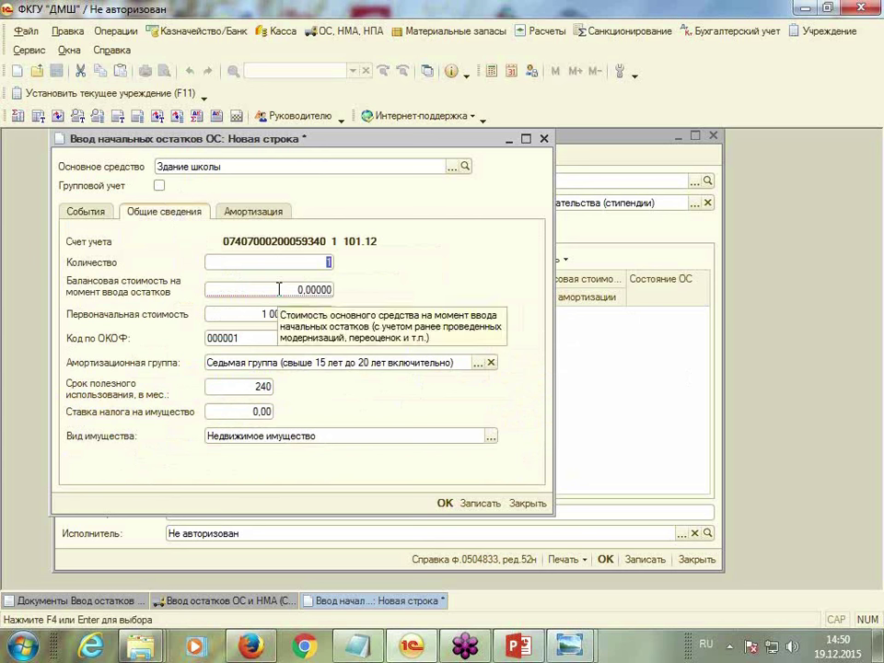
Enter balance value 1 000 000 and property tax rate 2,20
{"action": "key", "text": "Return"}
{"action": "type", "text": "10"}
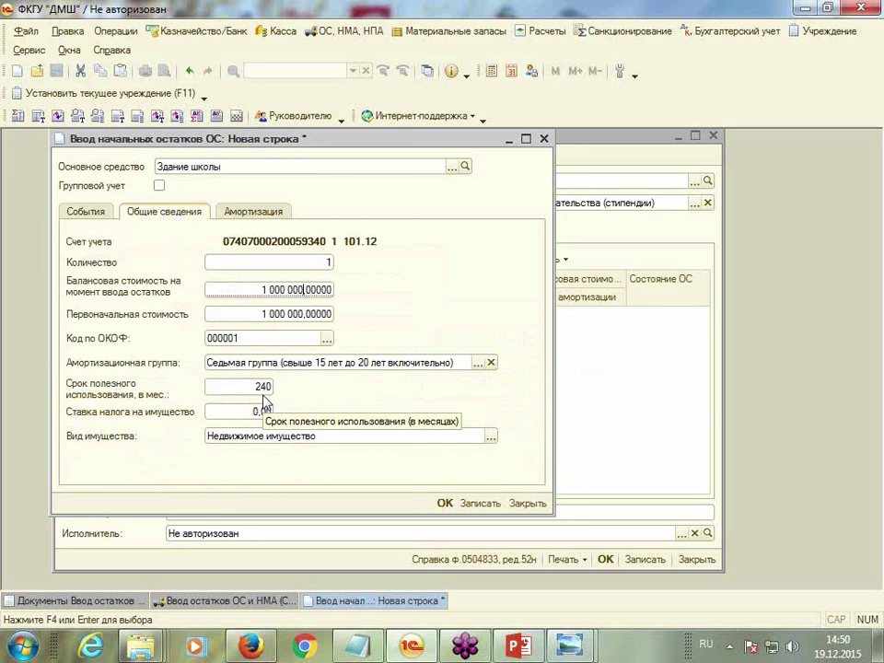
{"action": "left_click", "coordinate": [234, 412]}
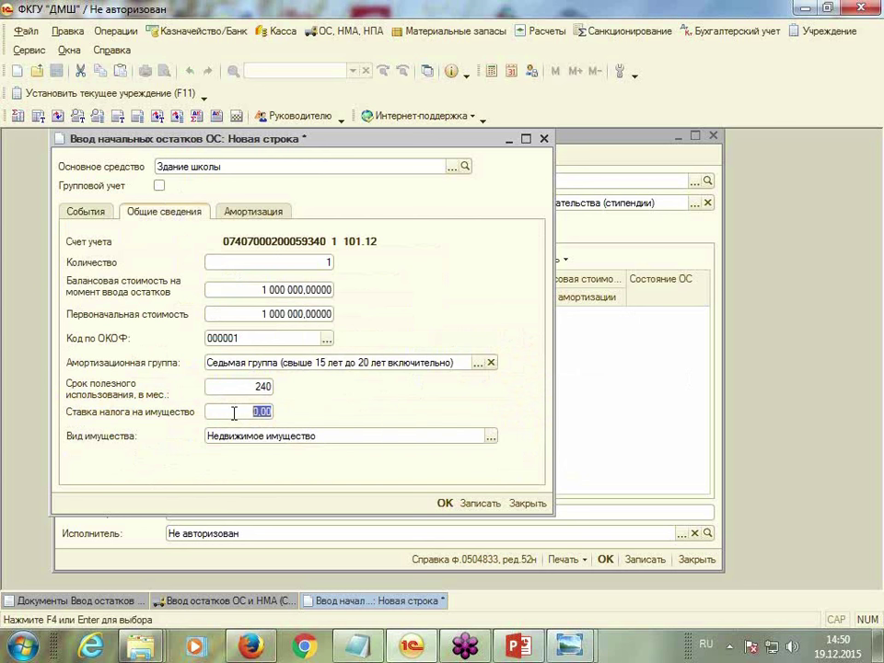
{"action": "type", "text": "2,2"}
{"action": "left_click", "coordinate": [283, 211]}
{"action": "left_click", "coordinate": [159, 211]}
{"action": "left_click", "coordinate": [254, 212]}
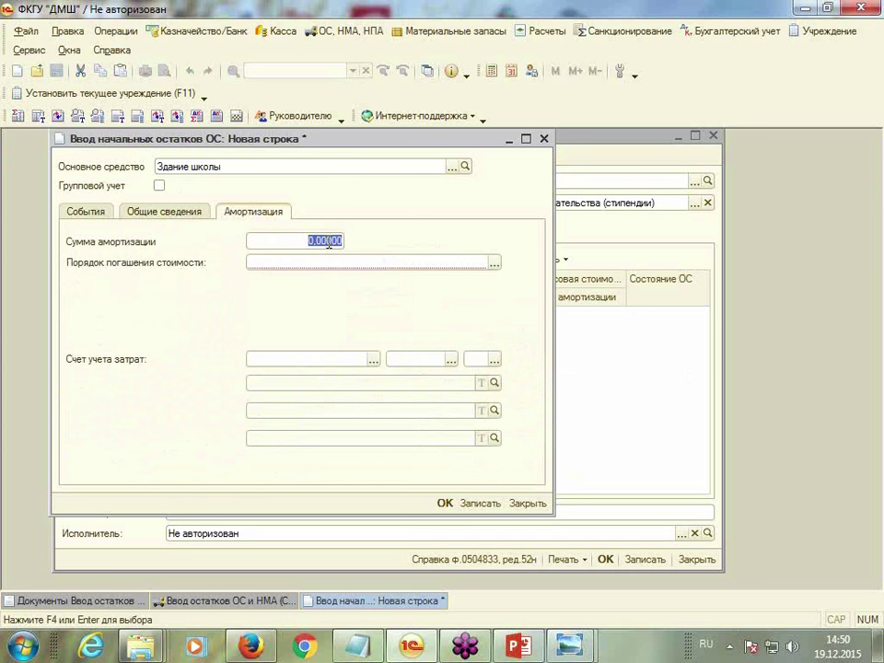
{"action": "left_click", "coordinate": [158, 215]}
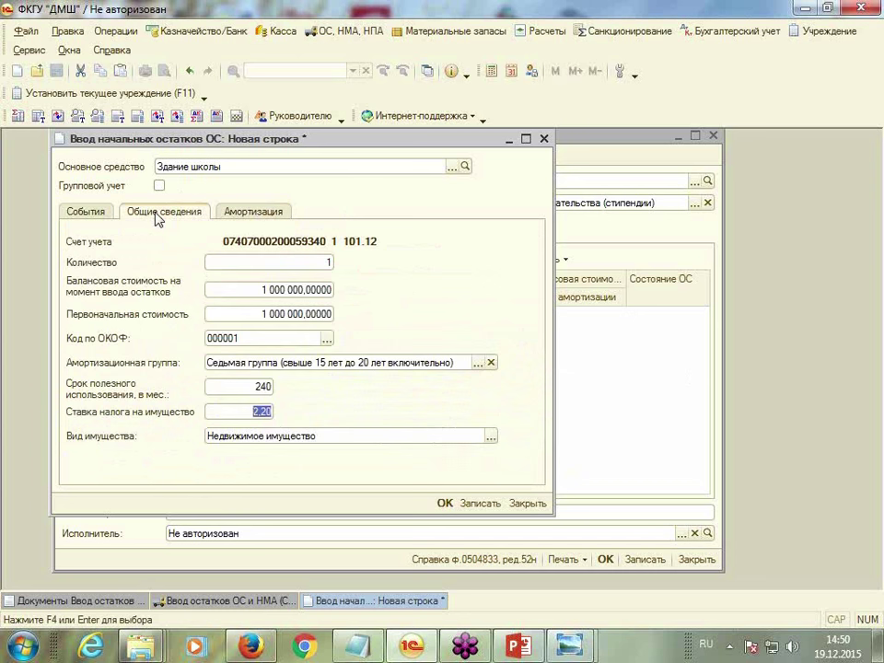
Calculate the monthly depreciation, 1 000 000 divided by 240, in the calculator
{"action": "left_click", "coordinate": [492, 72]}
{"action": "type", "text": "100000"}
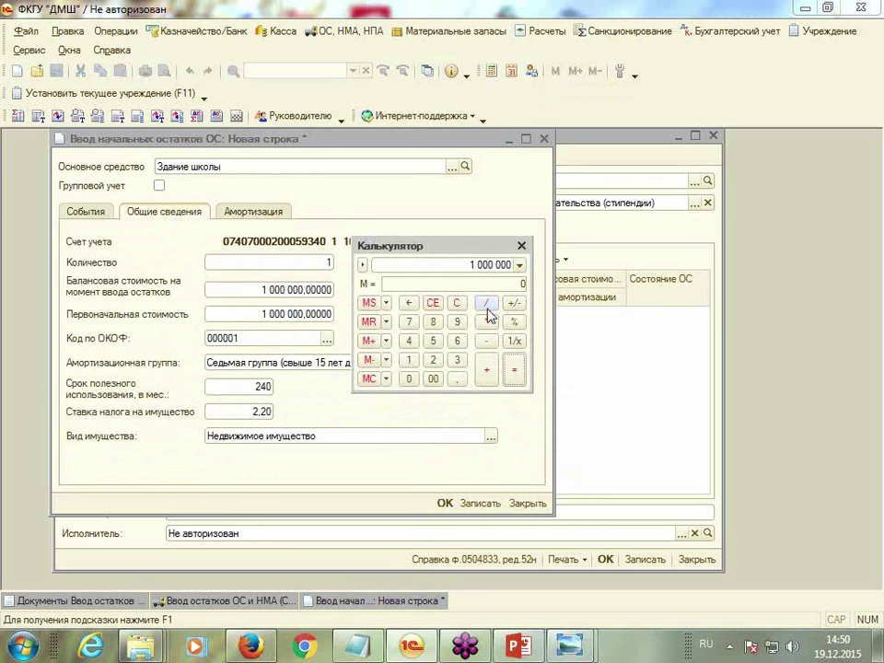
{"action": "left_click", "coordinate": [433, 361]}
{"action": "left_click", "coordinate": [408, 341]}
{"action": "left_click", "coordinate": [408, 378]}
{"action": "left_click", "coordinate": [514, 370]}
{"action": "left_click_drag", "start_coordinate": [505, 247], "coordinate": [783, 117]}
{"action": "left_click", "coordinate": [255, 212]}
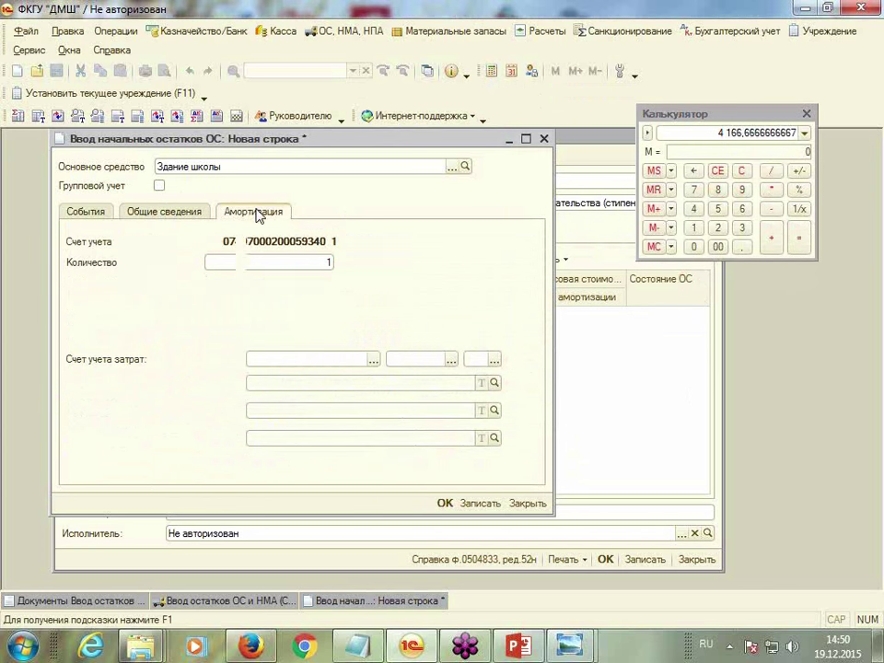
Enter depreciation 4166 and choose Начисление амортизации as the repayment method
{"action": "type", "text": "4166"}
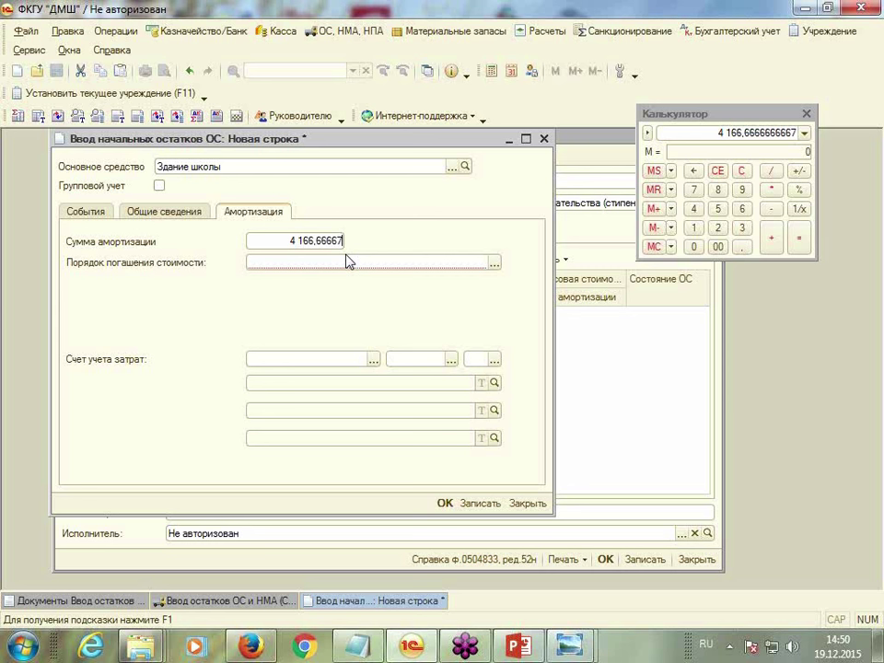
{"action": "left_click", "coordinate": [348, 262]}
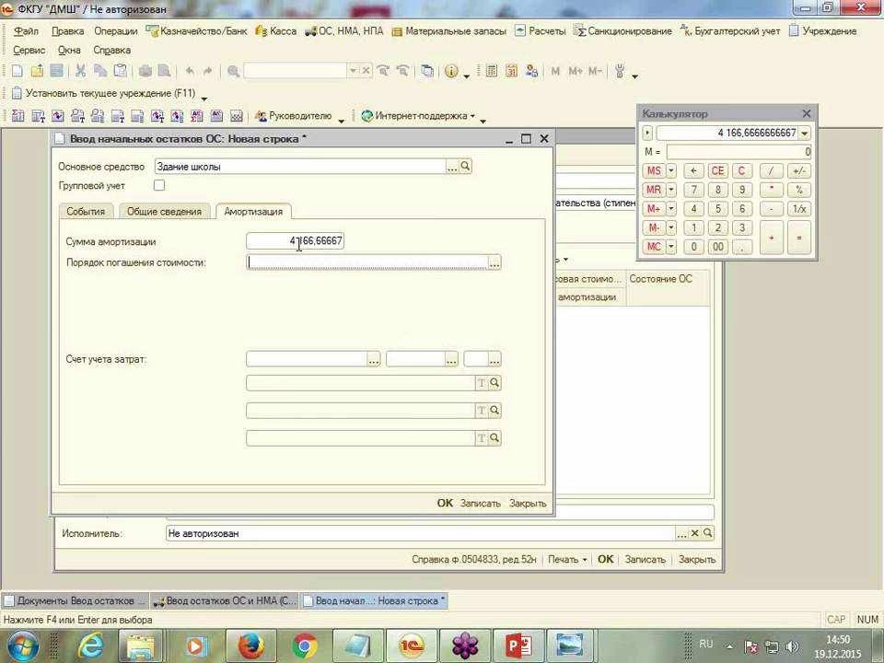
{"action": "left_click", "coordinate": [494, 263]}
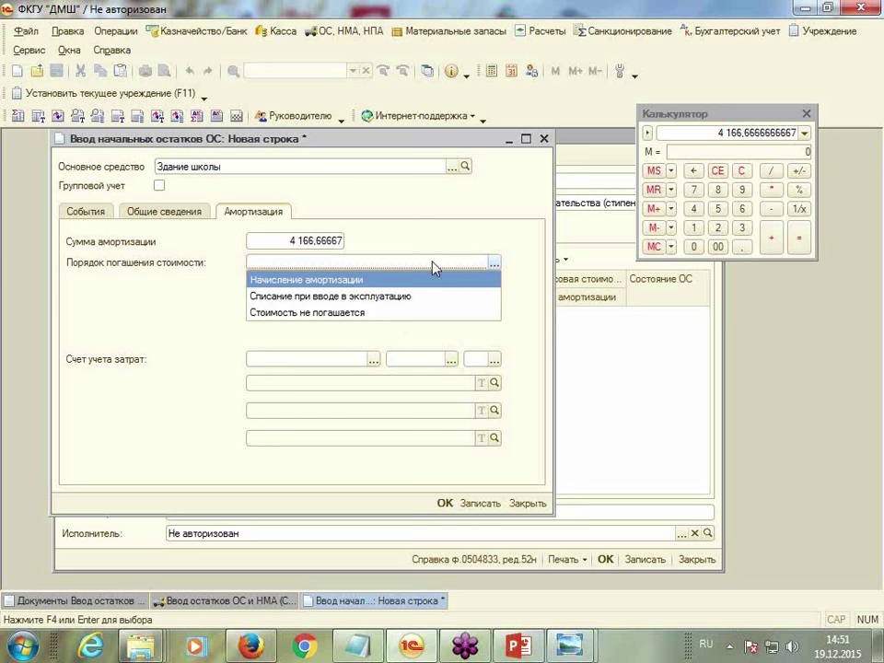
{"action": "left_click", "coordinate": [350, 284]}
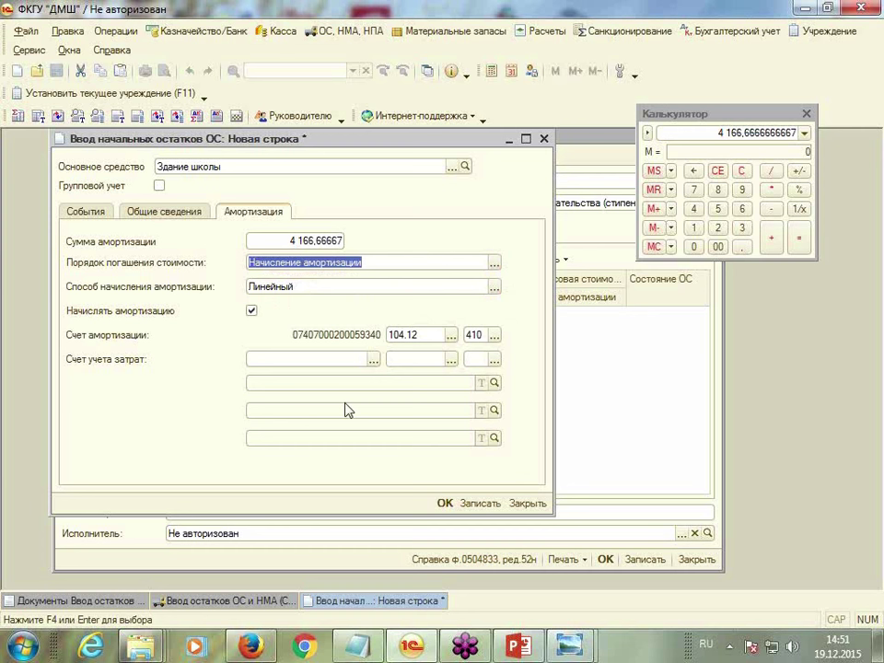
Set the depreciation account to 104.12 with КЭК 410
{"action": "left_click", "coordinate": [451, 336]}
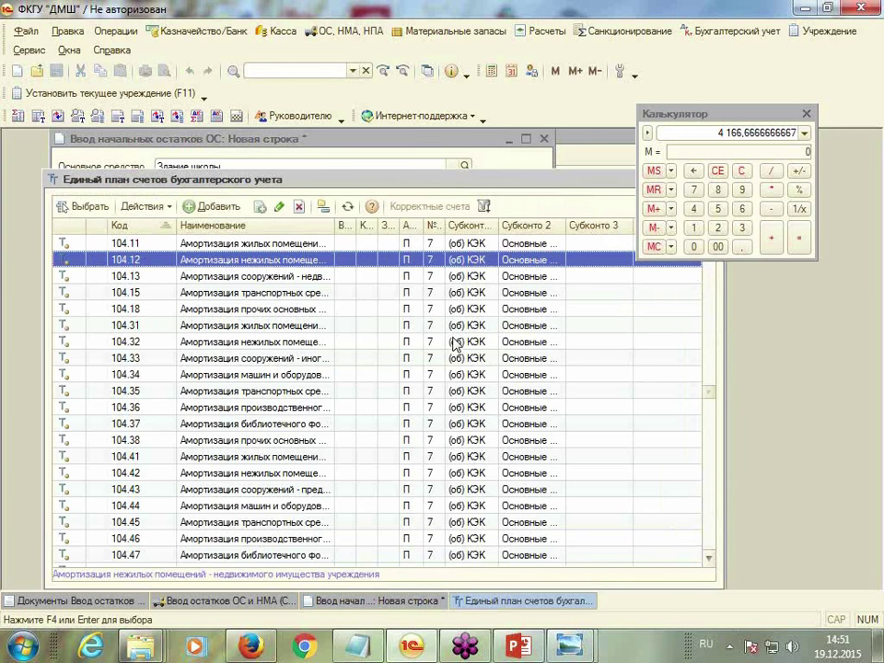
{"action": "double_click", "coordinate": [189, 258]}
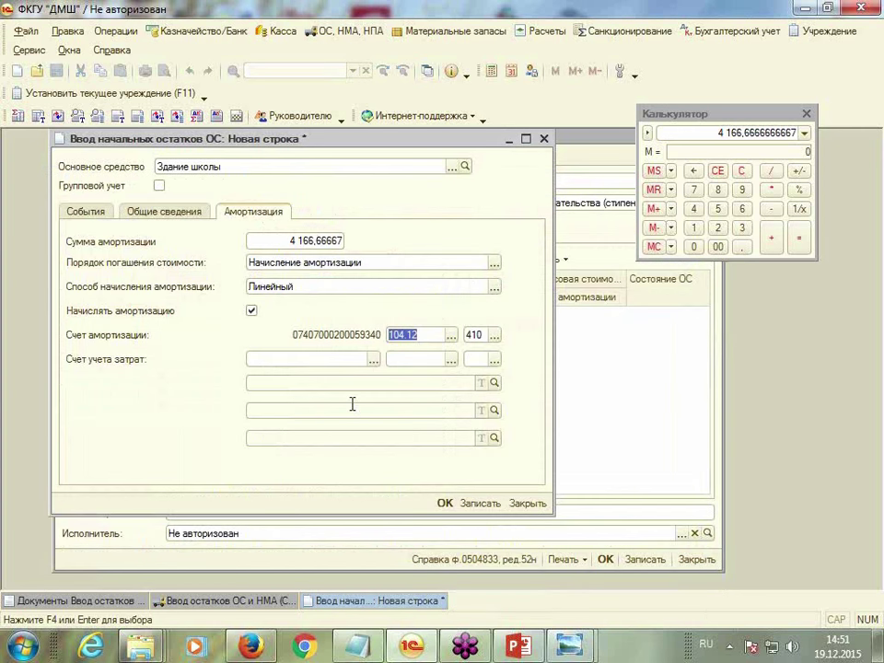
{"action": "left_click", "coordinate": [495, 340]}
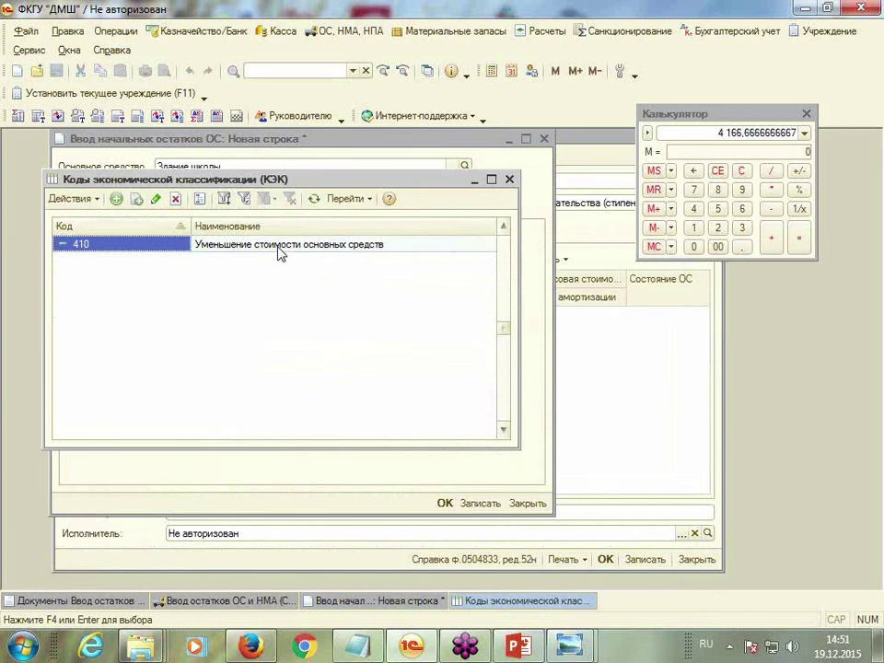
{"action": "double_click", "coordinate": [278, 245]}
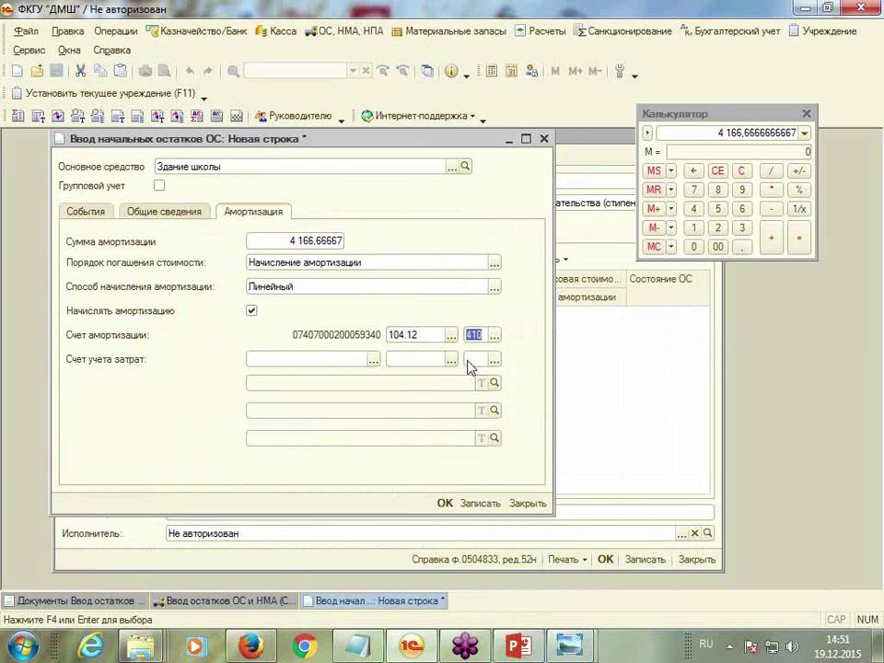
{"action": "left_click", "coordinate": [486, 334]}
{"action": "left_click", "coordinate": [806, 113]}
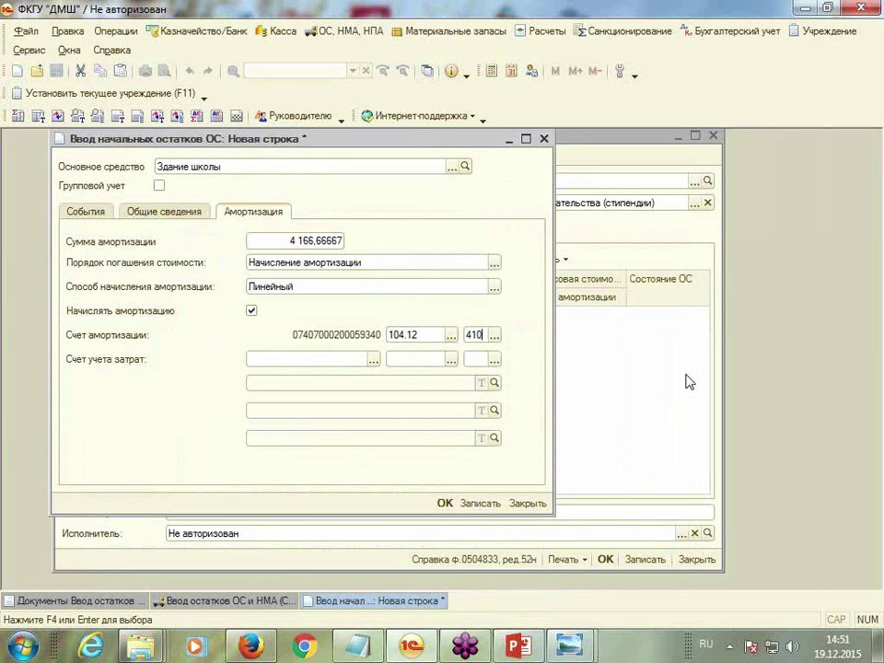
{"action": "left_click", "coordinate": [450, 359]}
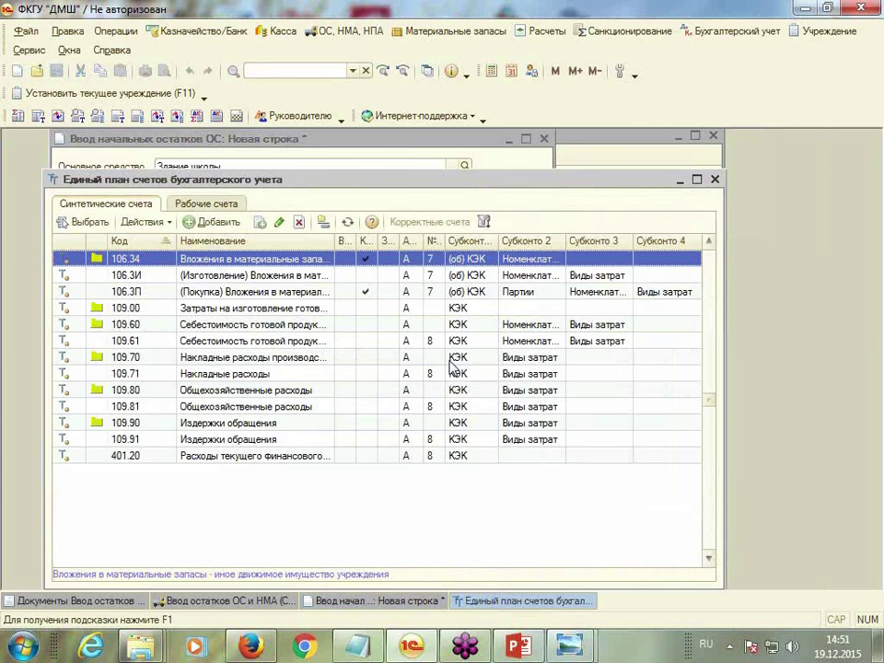
{"action": "double_click", "coordinate": [126, 456]}
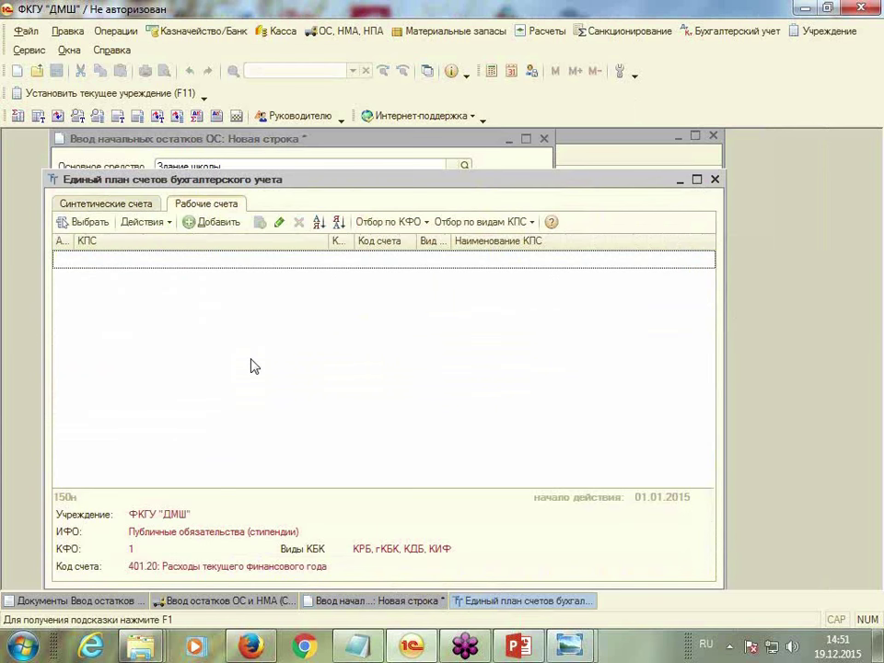
{"action": "left_click", "coordinate": [190, 223]}
{"action": "left_click", "coordinate": [551, 308]}
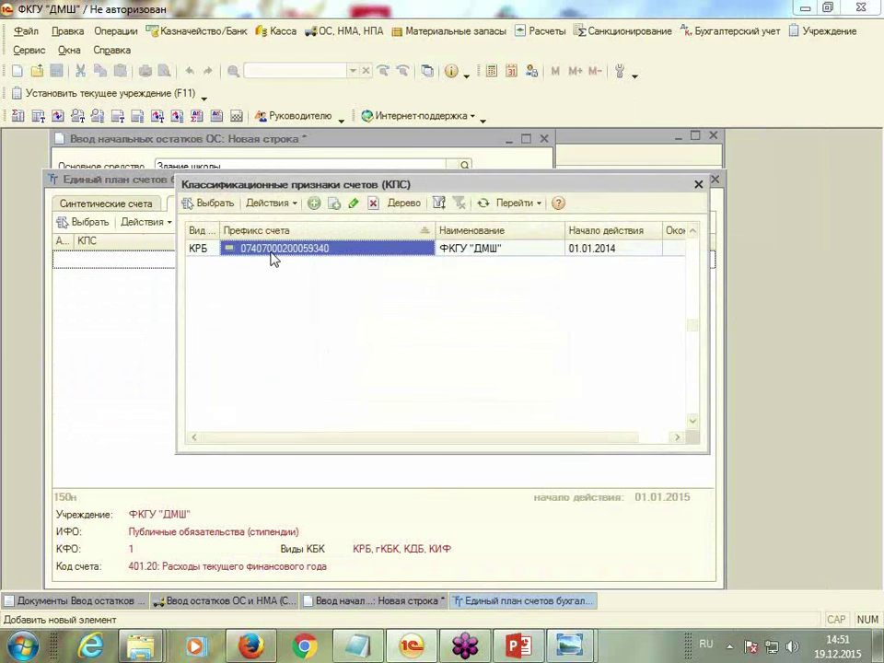
{"action": "double_click", "coordinate": [273, 250]}
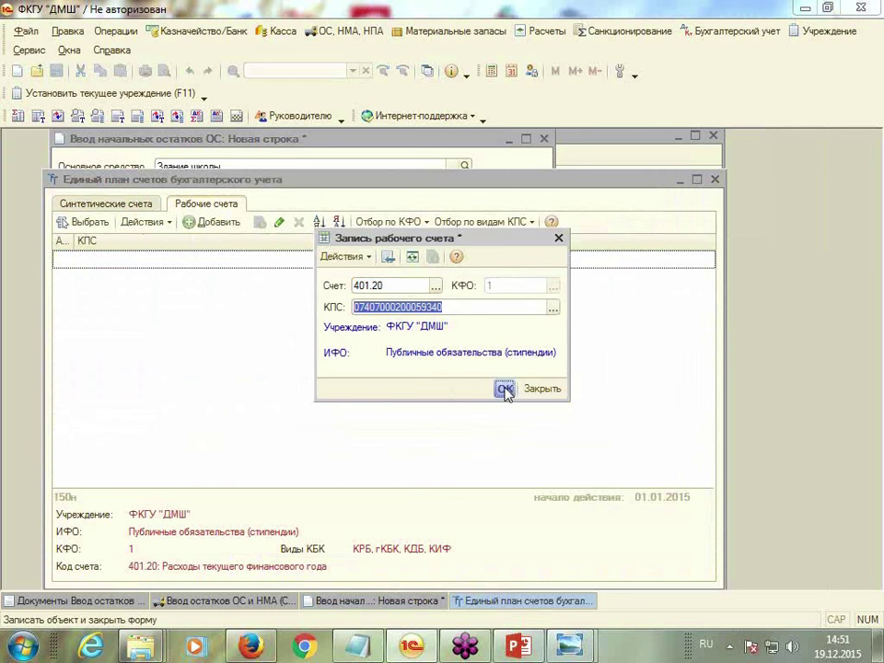
{"action": "left_click", "coordinate": [505, 391]}
{"action": "double_click", "coordinate": [191, 261]}
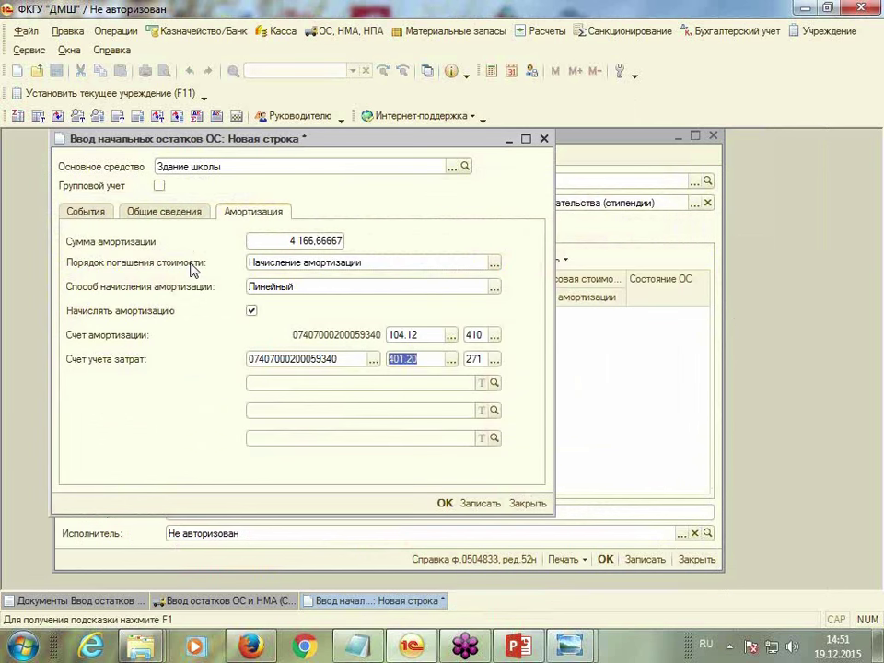
{"action": "left_click", "coordinate": [369, 383]}
{"action": "left_click", "coordinate": [443, 504]}
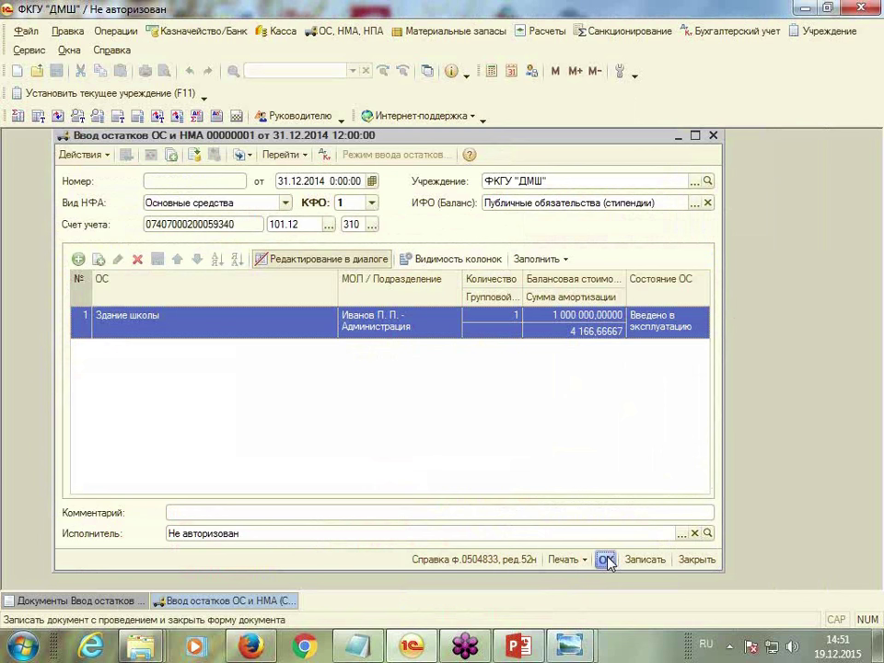
Post document 00000001, review its posting results, then close them and the document list
{"action": "left_click", "coordinate": [606, 560]}
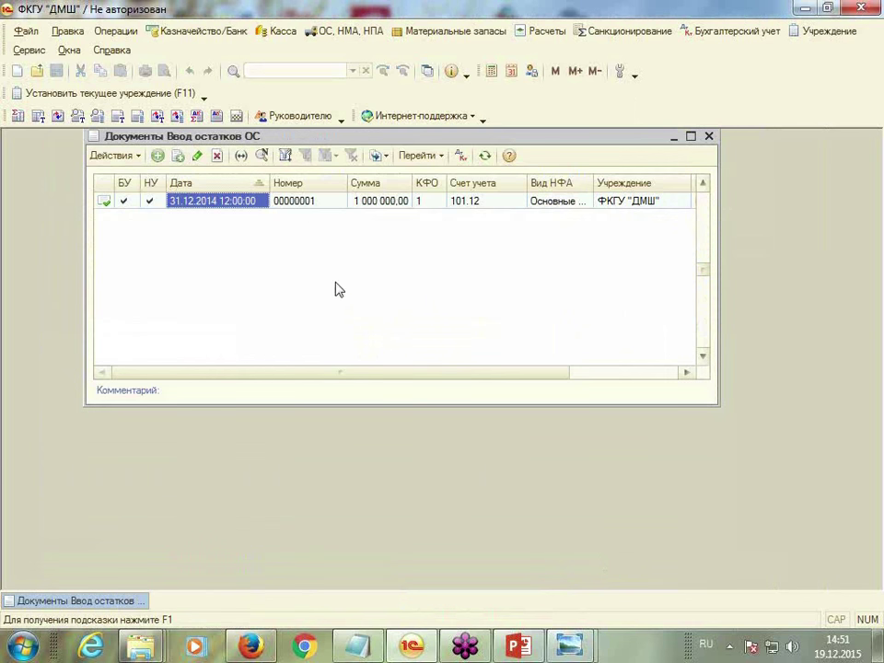
{"action": "left_click", "coordinate": [462, 159]}
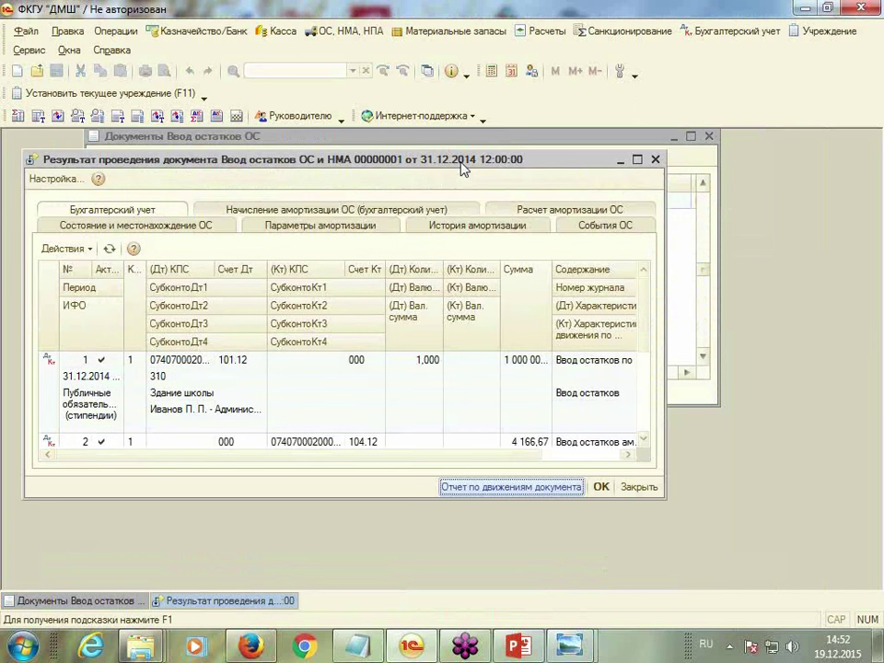
{"action": "left_click", "coordinate": [637, 158]}
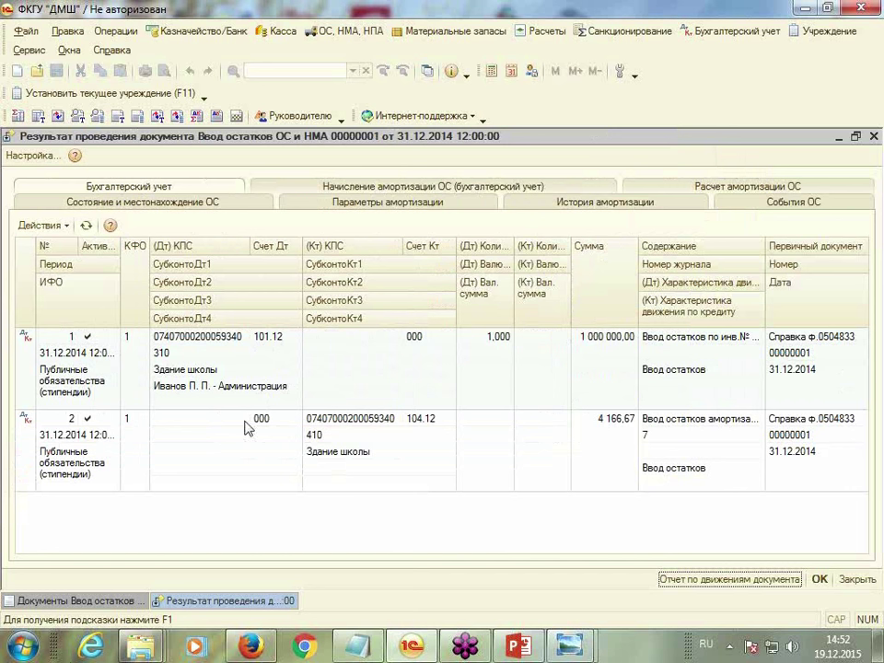
{"action": "left_click", "coordinate": [874, 136]}
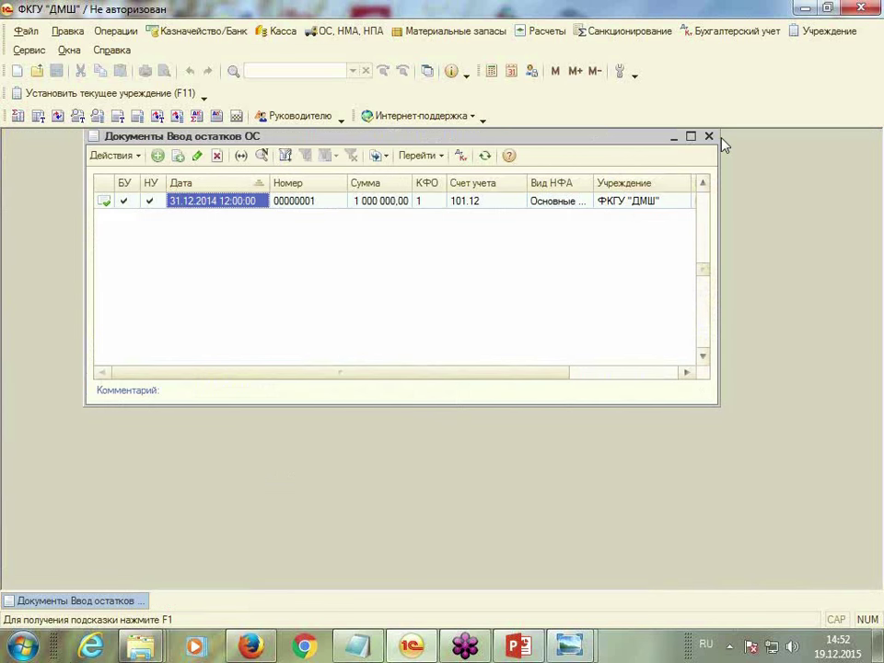
{"action": "left_click", "coordinate": [709, 136]}
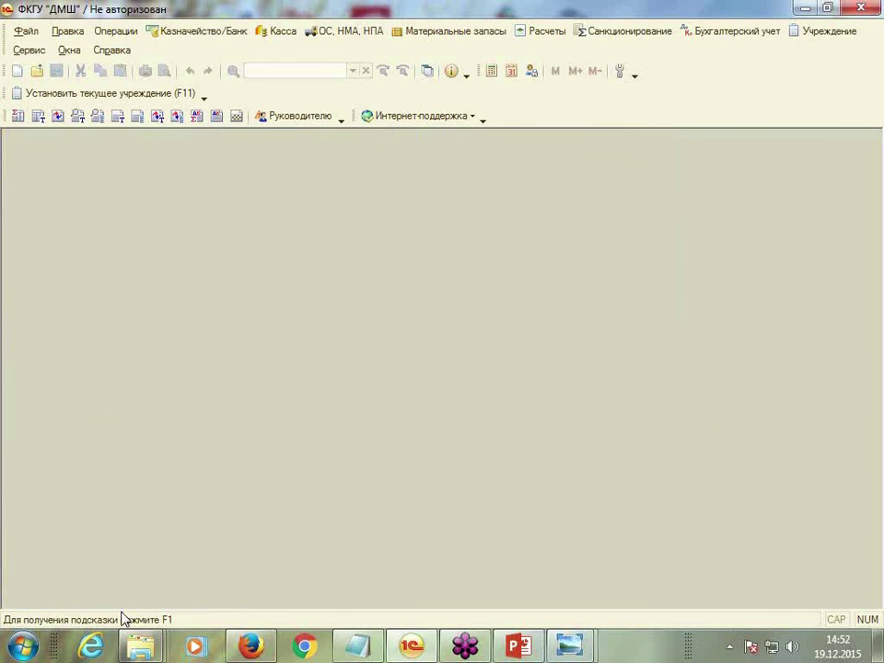
Open the Оборотно-сальдовая ведомость report from the bookkeeping functions
{"action": "left_click", "coordinate": [736, 31]}
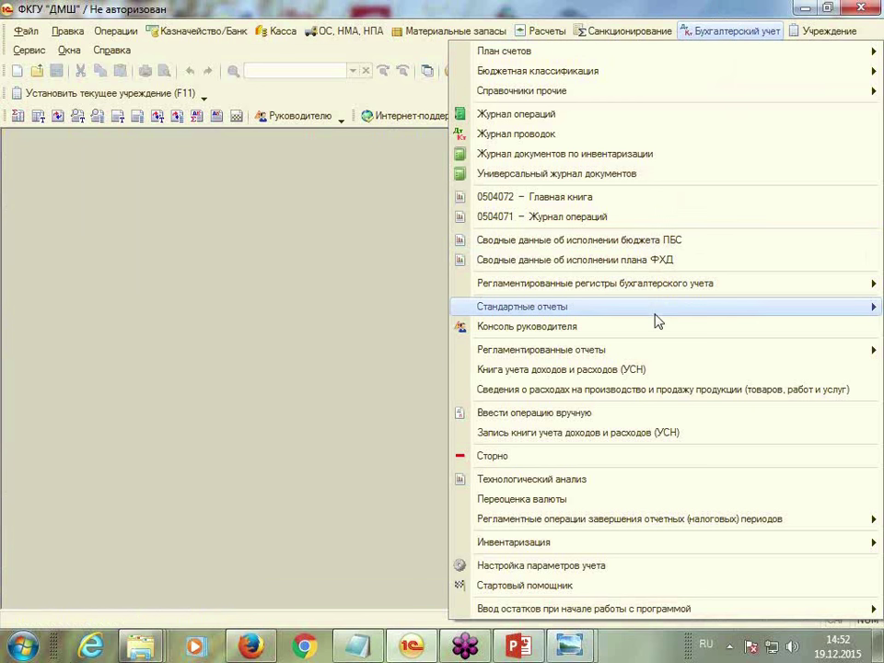
{"action": "mouse_move", "coordinate": [656, 316]}
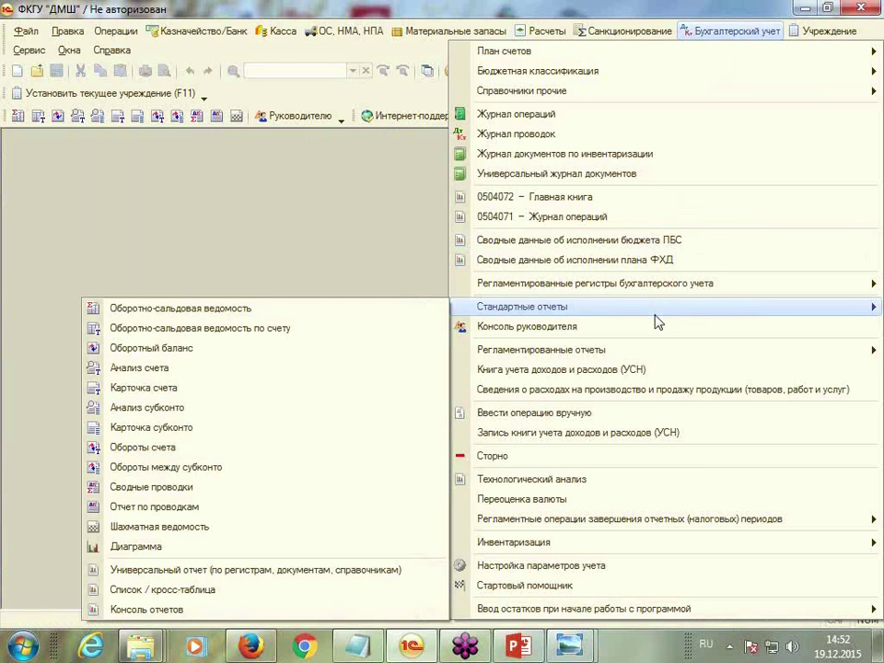
{"action": "left_click", "coordinate": [150, 313]}
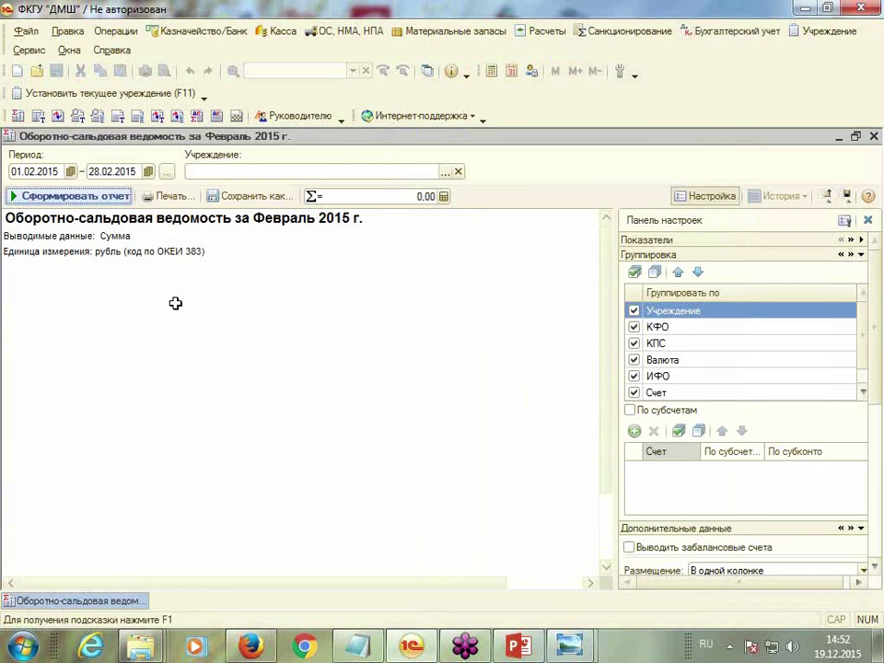
Generate the report for 30.12.2014–31.12.2014 and institution ФКГУ "ДМШ"
{"action": "left_click", "coordinate": [35, 172]}
{"action": "type", "text": "30.12"}
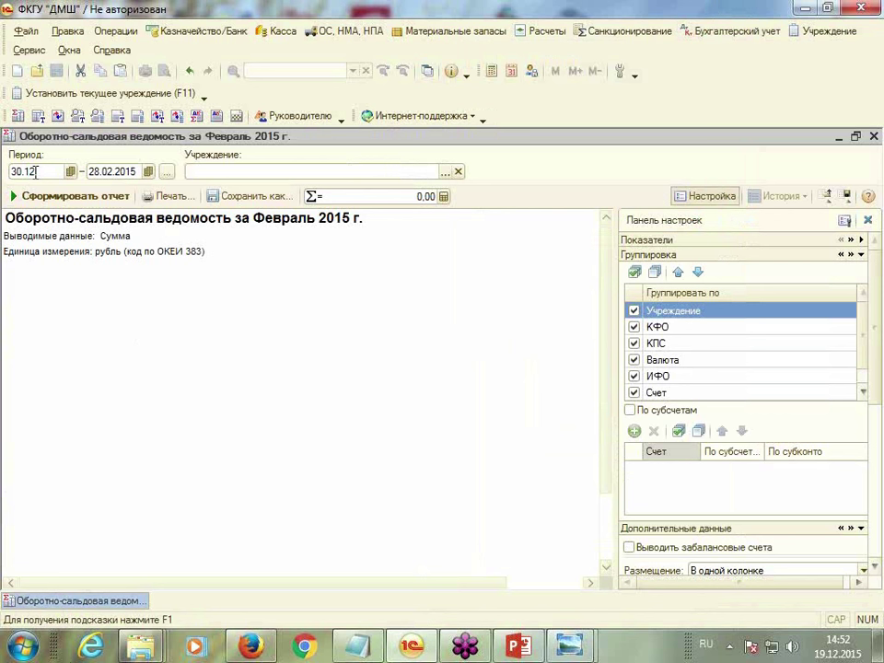
{"action": "type", "text": ".2014"}
{"action": "key", "text": "Tab"}
{"action": "type", "text": "3"}
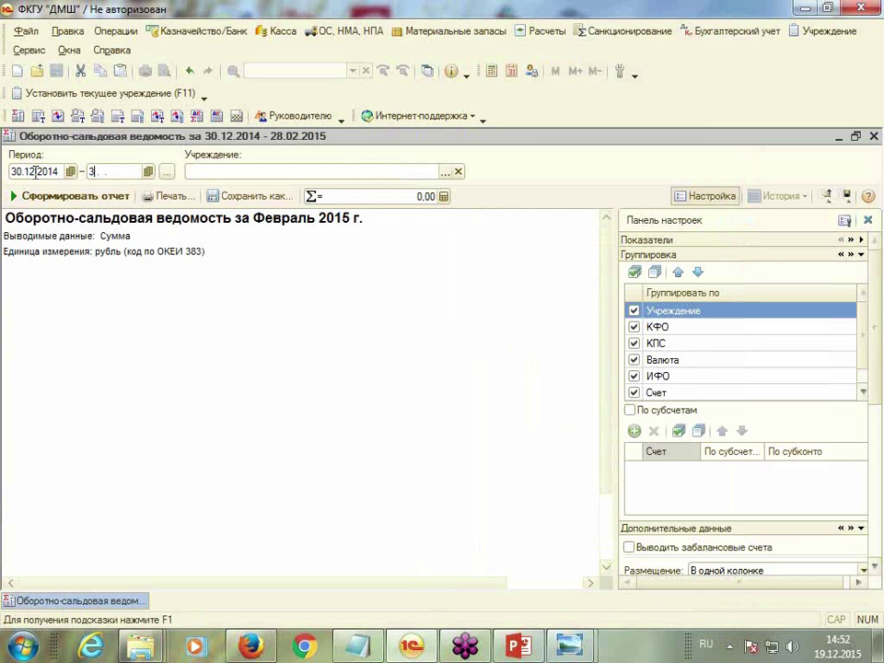
{"action": "type", "text": "1.12.2014"}
{"action": "key", "text": "Tab"}
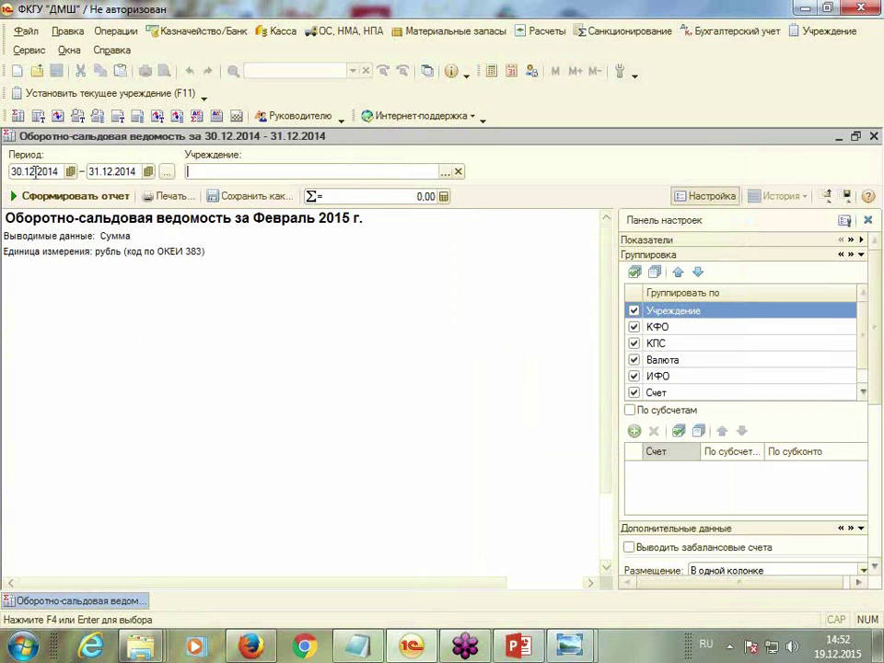
{"action": "left_click", "coordinate": [445, 171]}
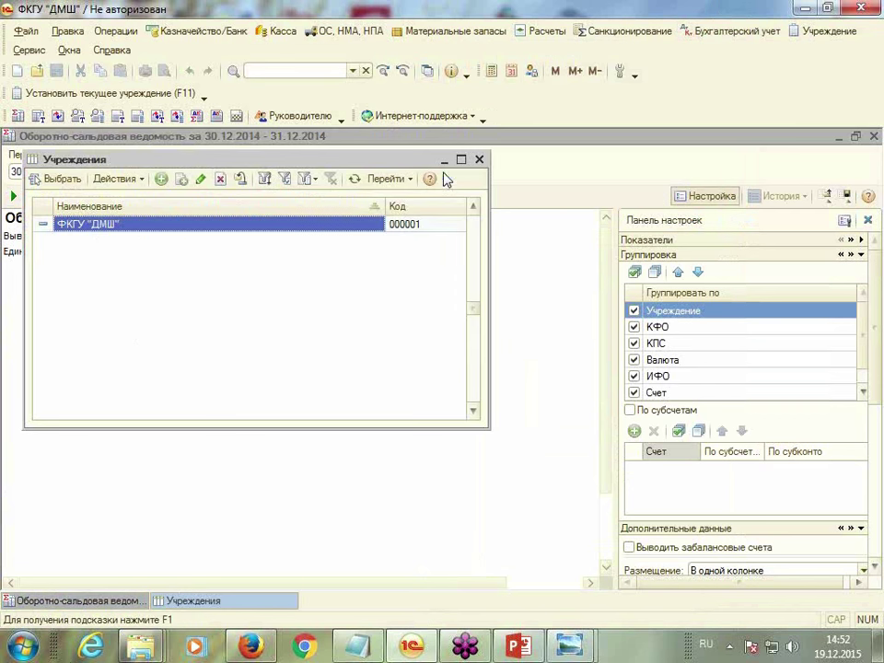
{"action": "double_click", "coordinate": [116, 224]}
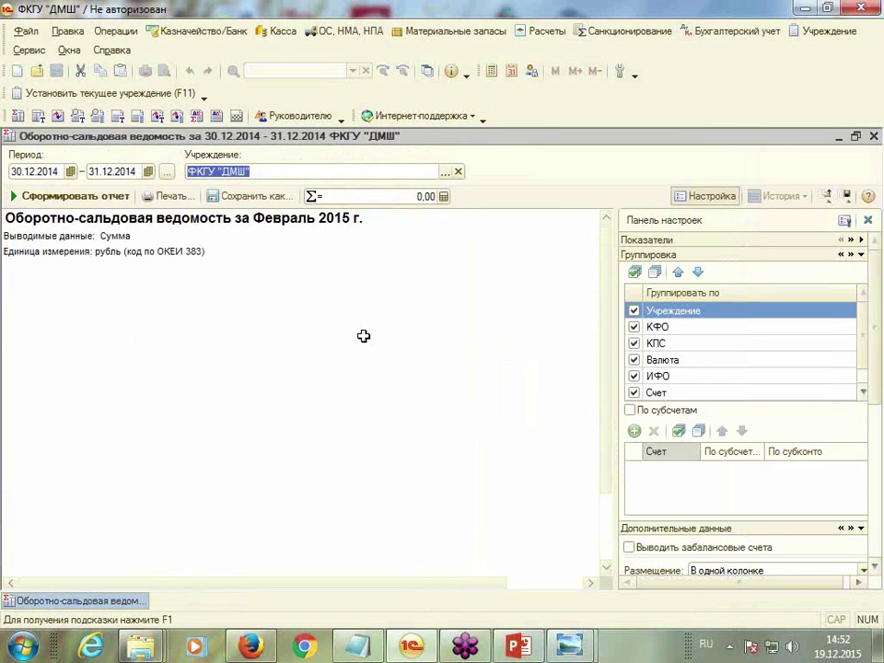
{"action": "left_click", "coordinate": [61, 197]}
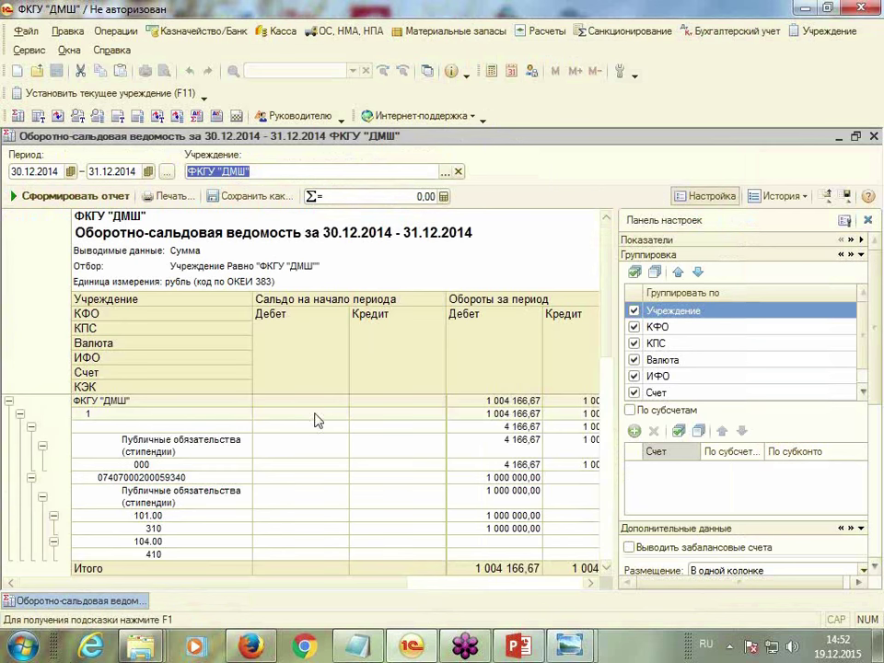
Check the total debit turnover and turn on the breakdown by subaccounts
{"action": "left_click", "coordinate": [716, 196]}
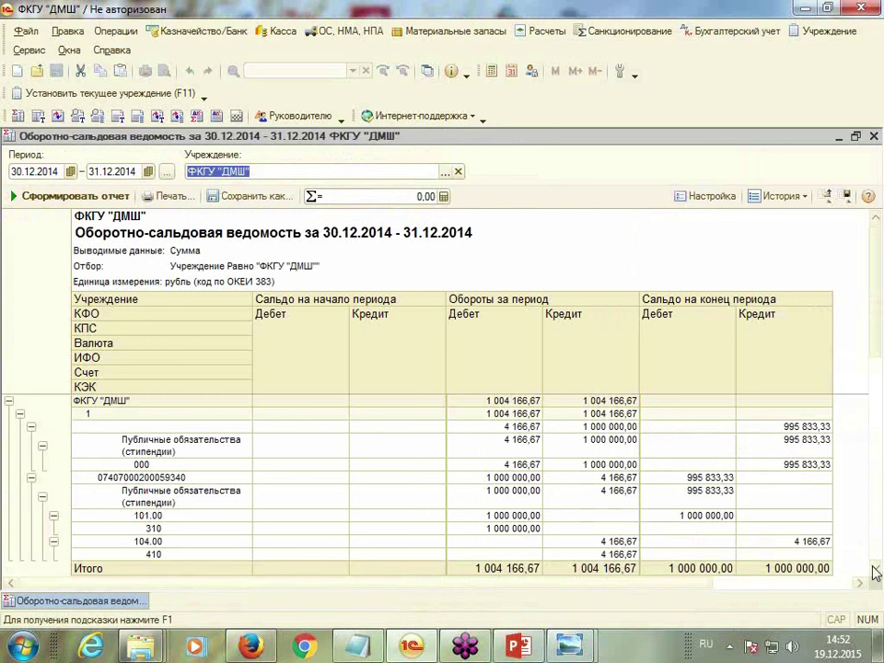
{"action": "left_click", "coordinate": [509, 569]}
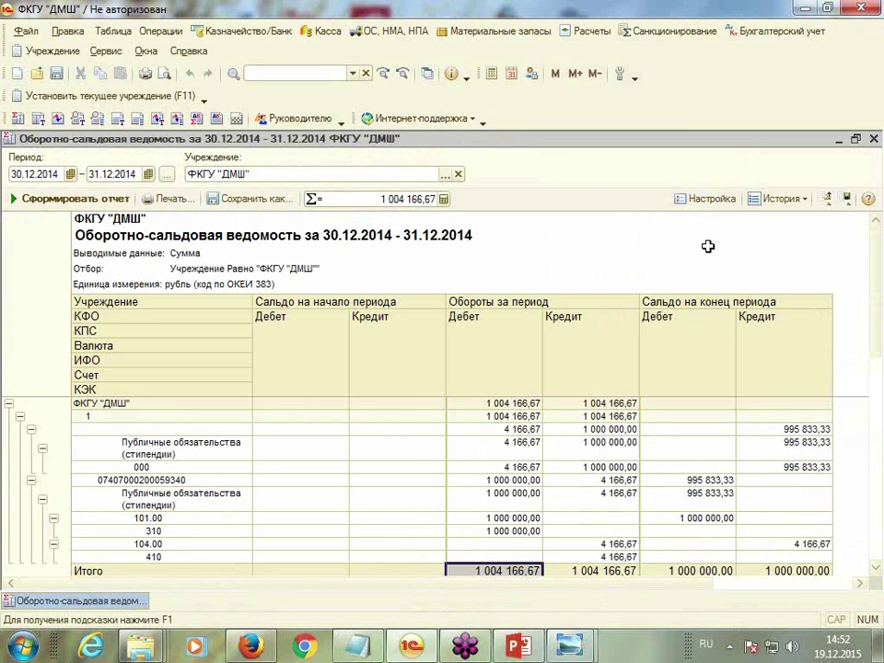
{"action": "left_click", "coordinate": [718, 204]}
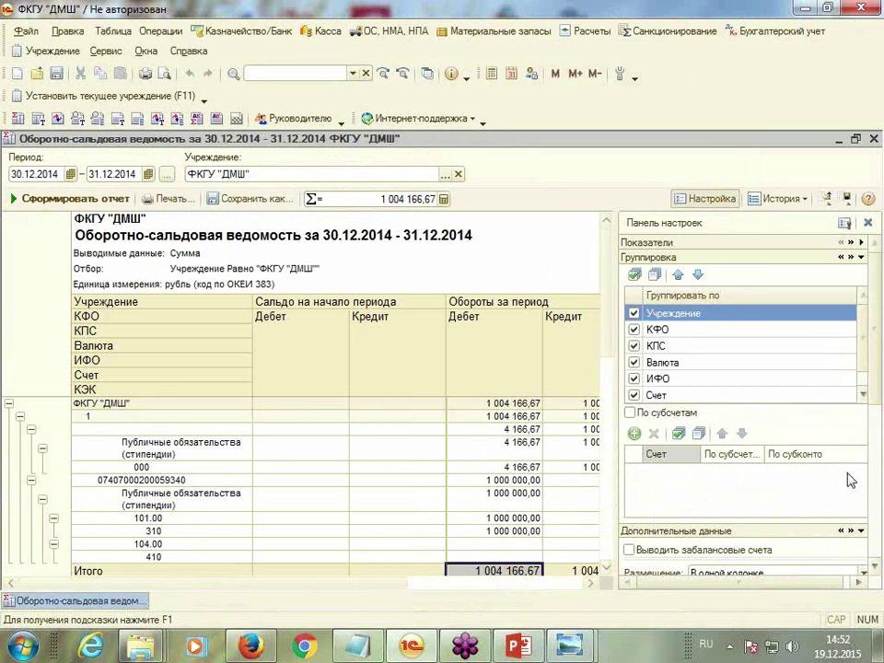
{"action": "left_click", "coordinate": [631, 414]}
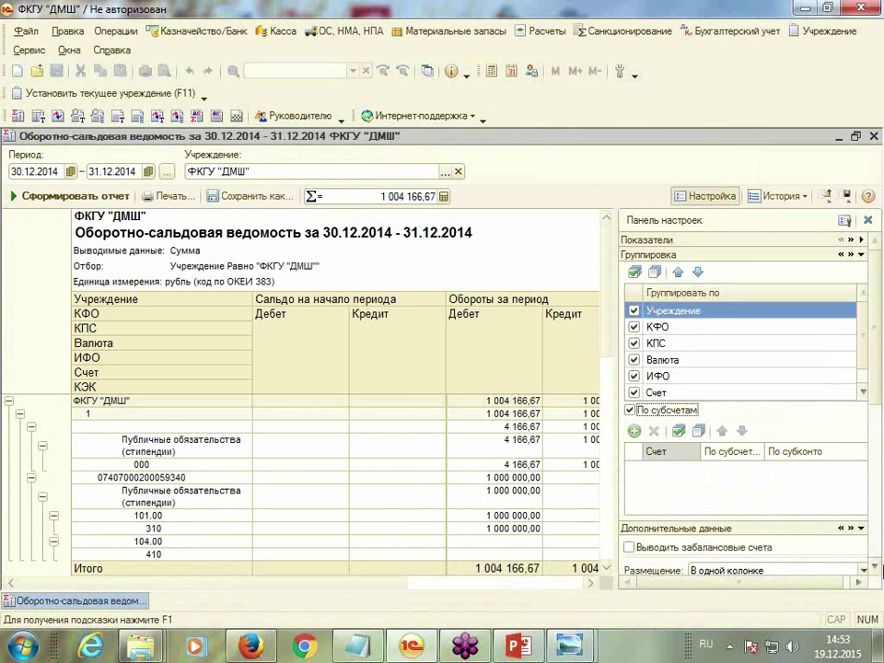
{"action": "left_click", "coordinate": [877, 568]}
{"action": "left_click", "coordinate": [877, 569]}
{"action": "left_click", "coordinate": [877, 568]}
{"action": "left_click", "coordinate": [877, 568]}
{"action": "left_click", "coordinate": [878, 569]}
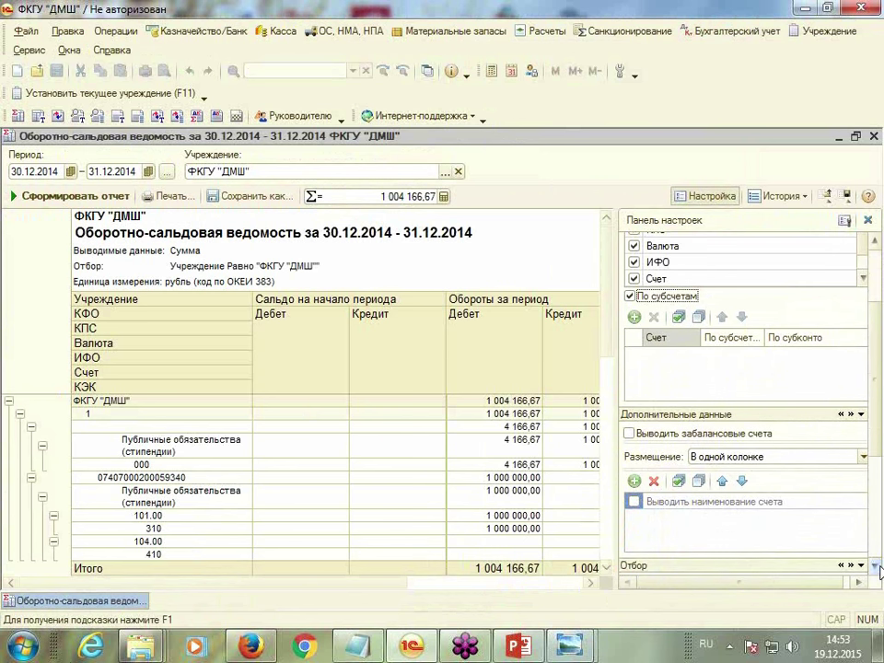
Regenerate the report with account names and select the 104.12 depreciation row
{"action": "left_click", "coordinate": [633, 503]}
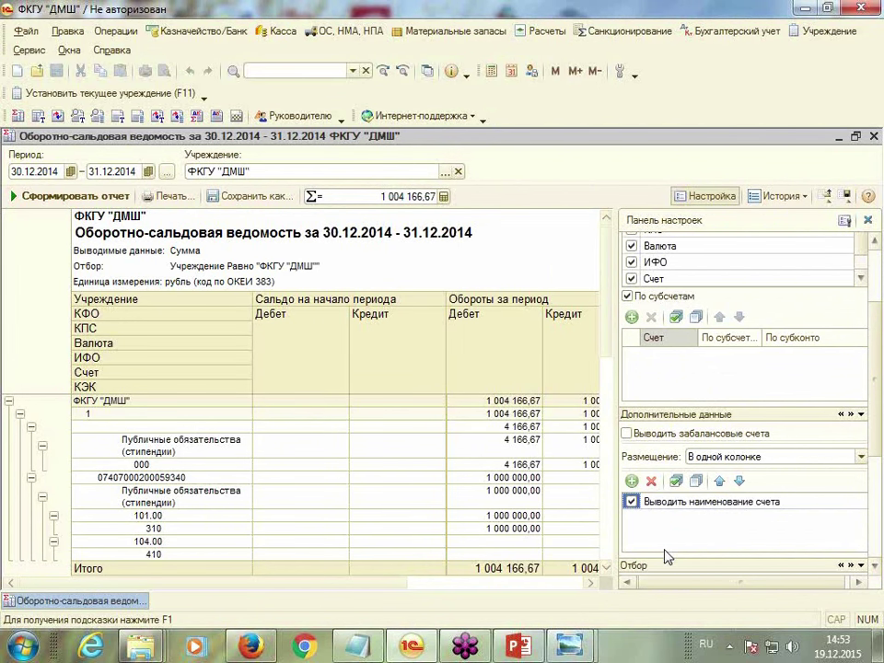
{"action": "left_click", "coordinate": [83, 195]}
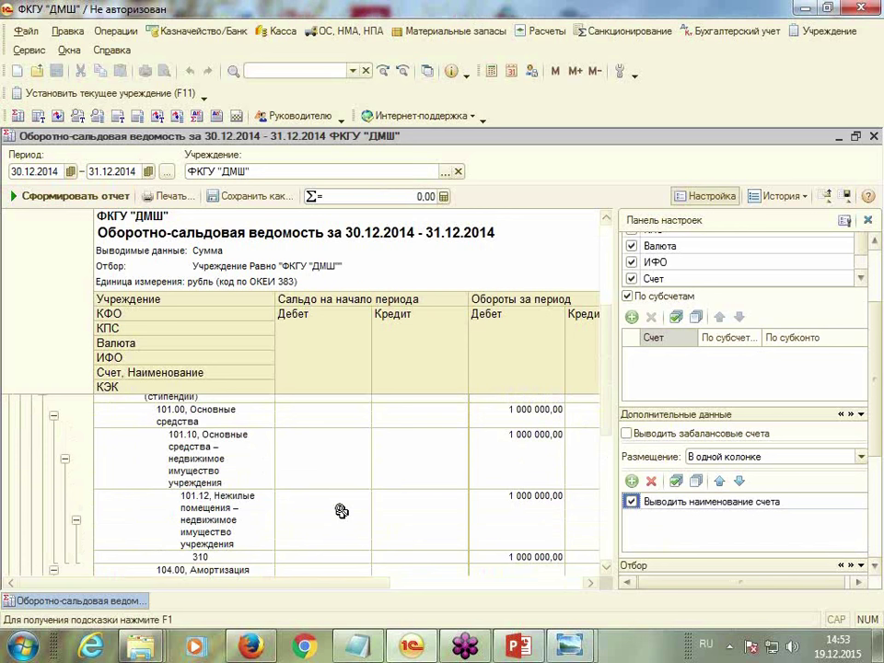
{"action": "left_click", "coordinate": [707, 197]}
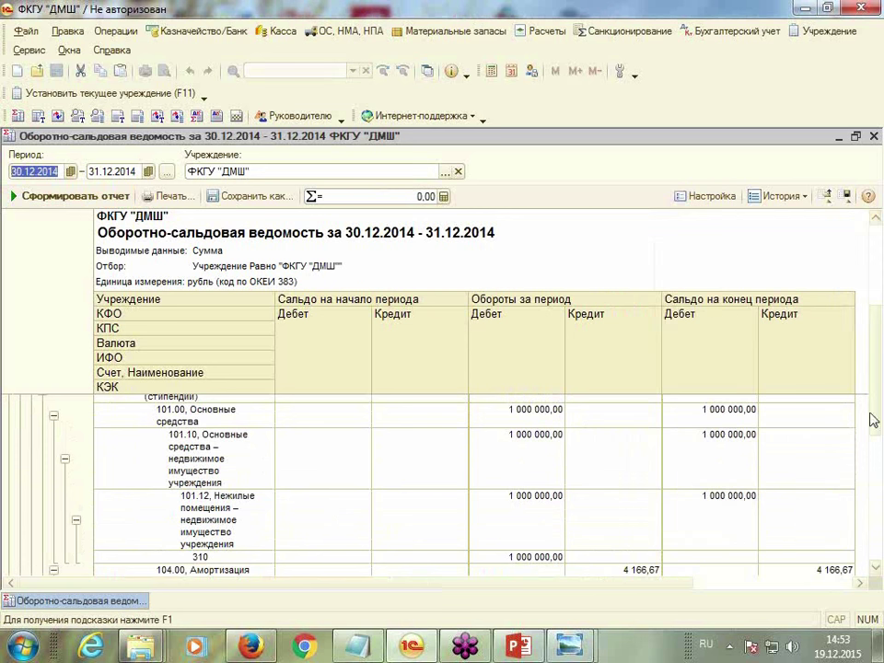
{"action": "left_click", "coordinate": [876, 569]}
{"action": "left_click", "coordinate": [874, 571]}
{"action": "left_click", "coordinate": [875, 571]}
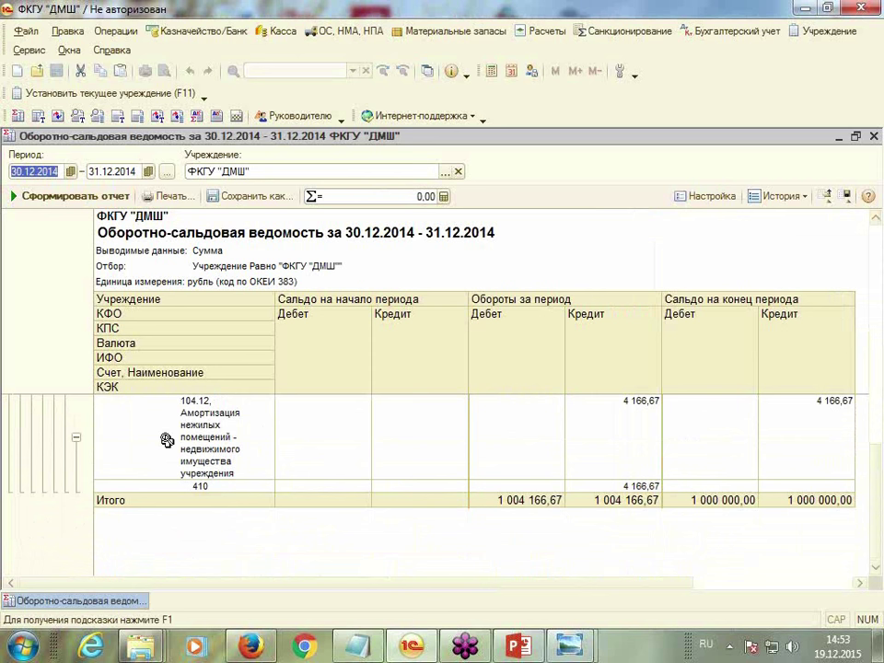
{"action": "left_click", "coordinate": [250, 485]}
{"action": "scroll", "coordinate": [251, 485], "scroll_direction": "up", "scroll_amount": 10}
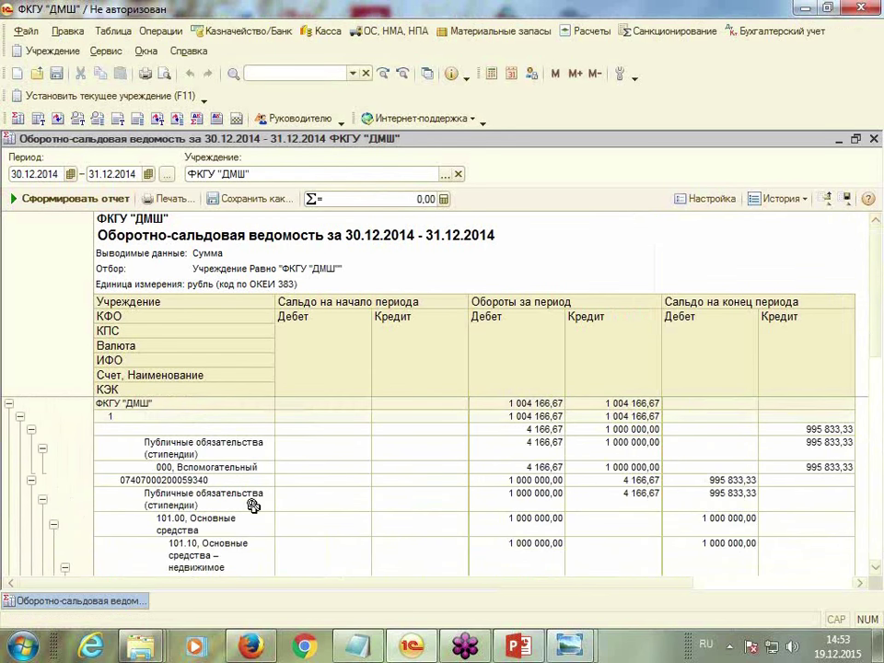
Regenerate the report with account codes only and select the 101.12 line
{"action": "left_click", "coordinate": [717, 199]}
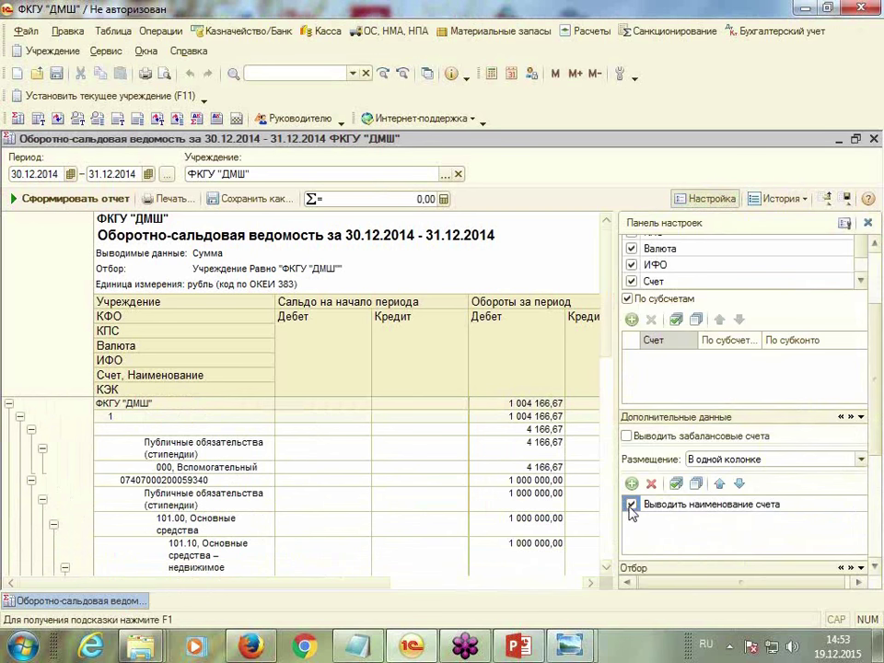
{"action": "left_click", "coordinate": [632, 504]}
{"action": "left_click", "coordinate": [54, 197]}
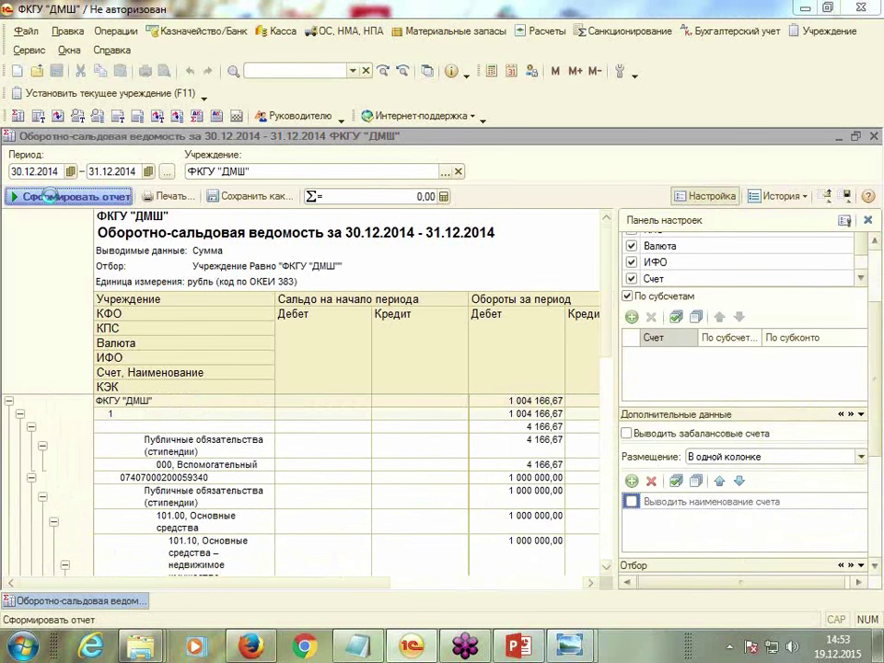
{"action": "left_click", "coordinate": [727, 196]}
{"action": "scroll", "coordinate": [879, 578], "scroll_direction": "down", "scroll_amount": 3}
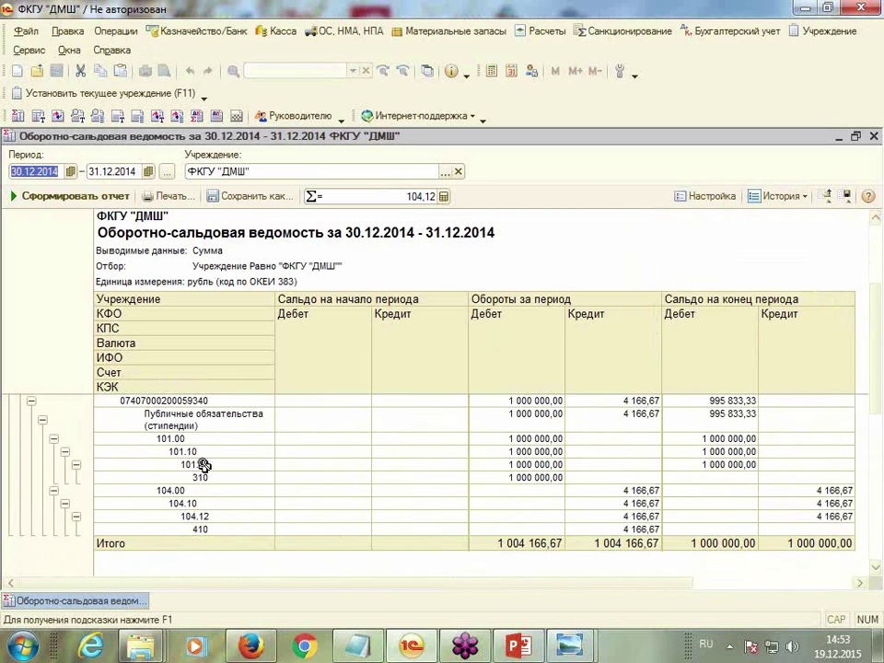
{"action": "left_click", "coordinate": [210, 464]}
{"action": "double_click", "coordinate": [217, 470]}
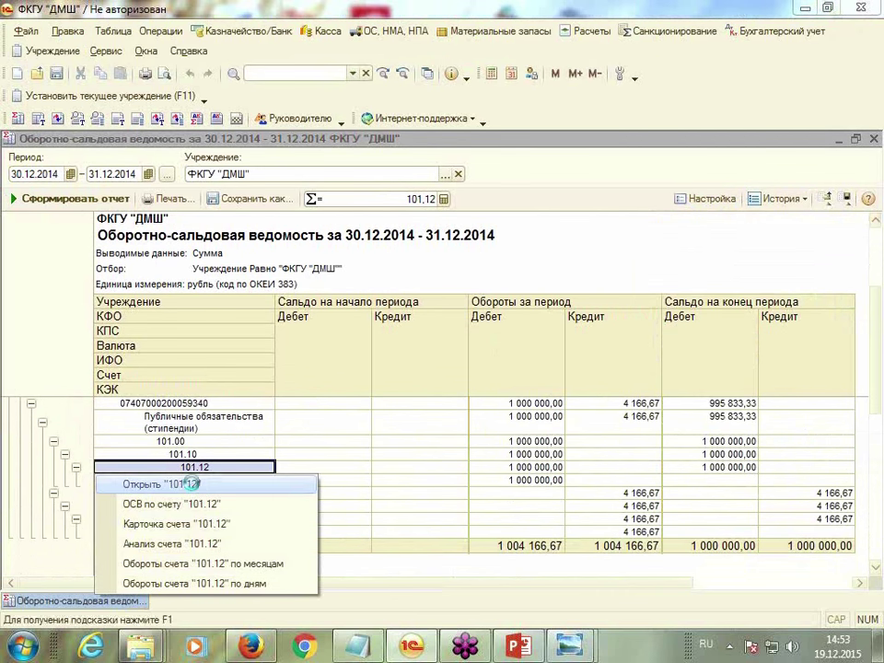
{"action": "left_click", "coordinate": [221, 485]}
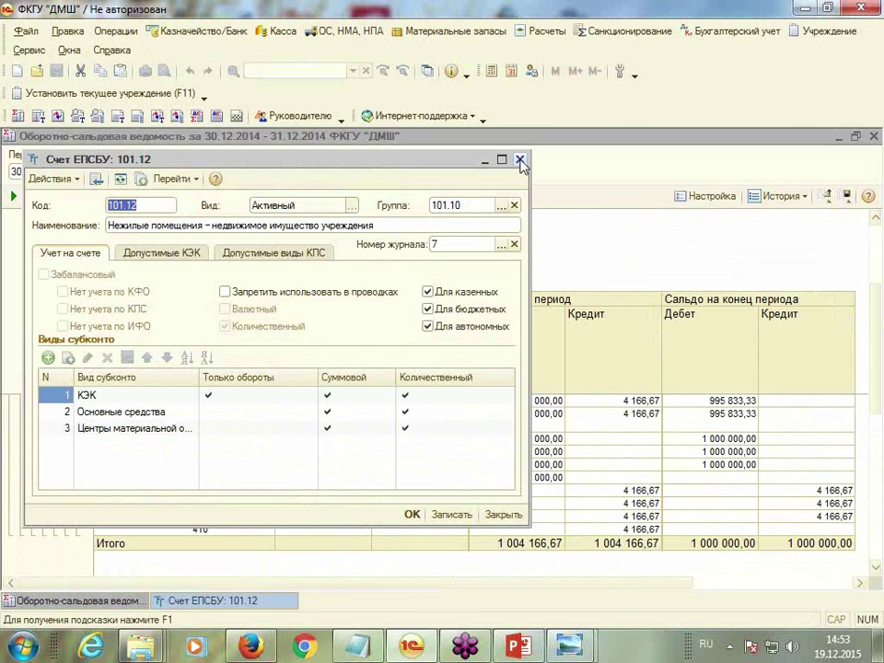
{"action": "left_click", "coordinate": [155, 253]}
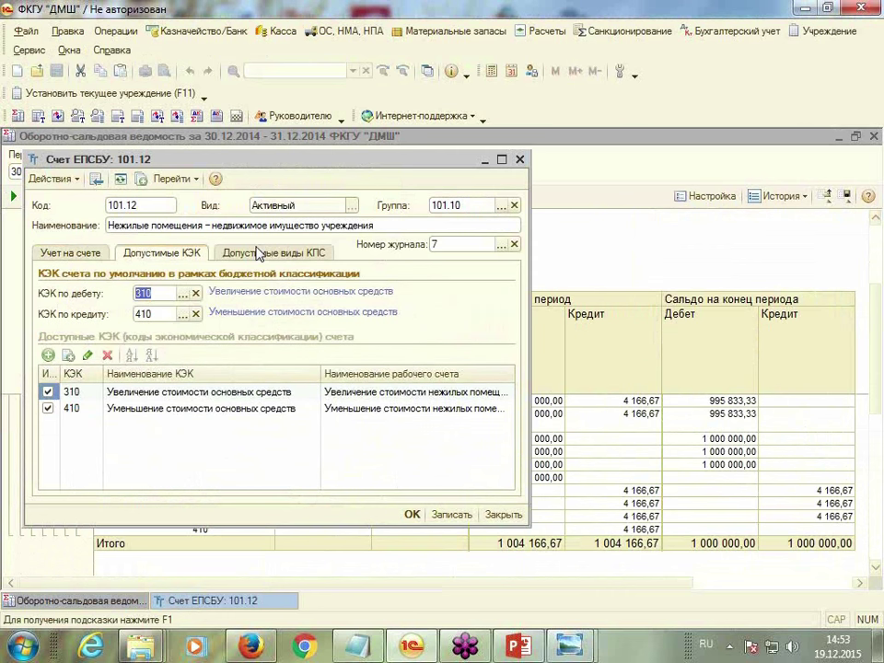
{"action": "left_click", "coordinate": [257, 254]}
{"action": "left_click", "coordinate": [519, 160]}
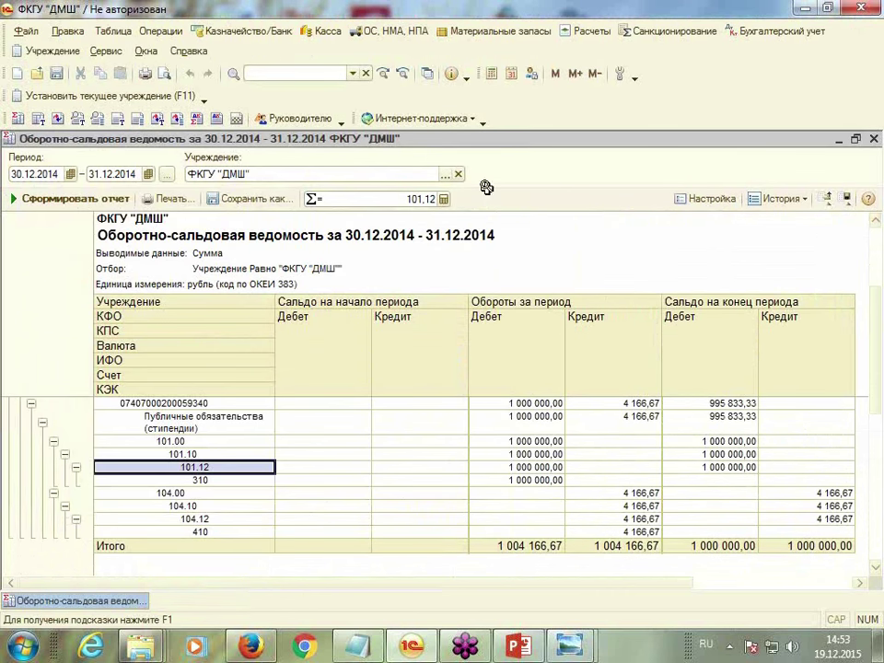
{"action": "right_click", "coordinate": [199, 469]}
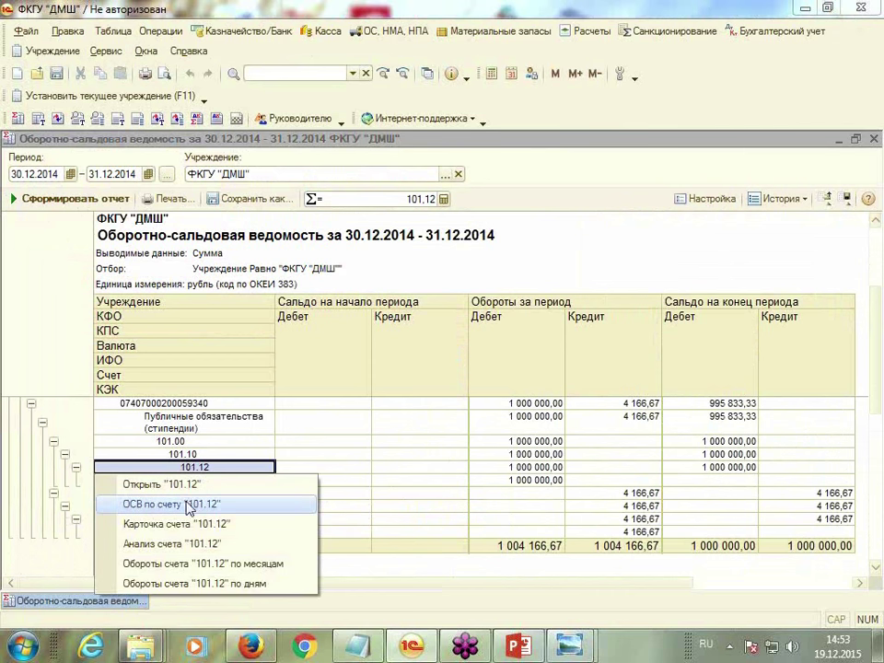
{"action": "left_click", "coordinate": [196, 521]}
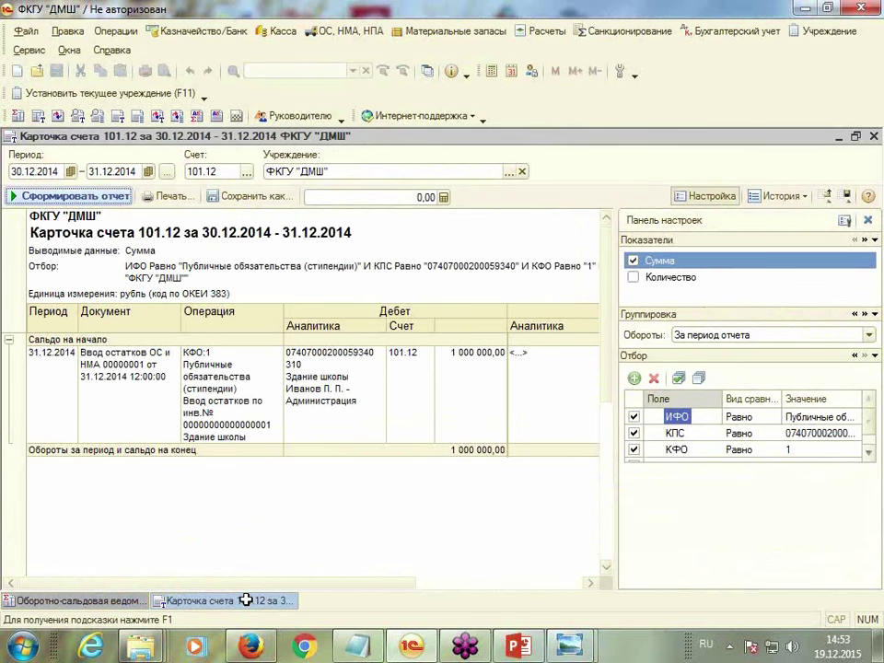
{"action": "left_click_drag", "start_coordinate": [253, 586], "coordinate": [420, 586]}
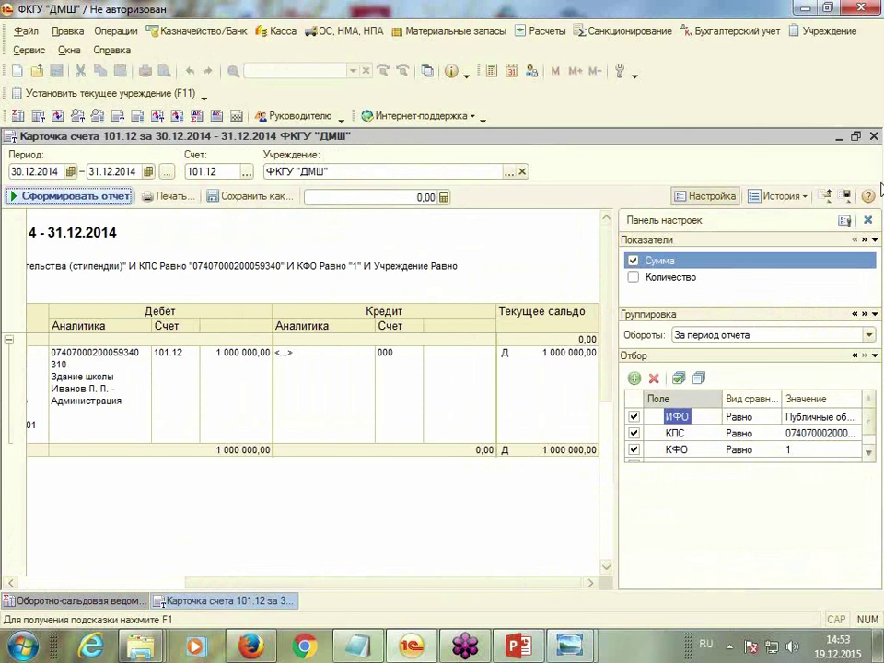
{"action": "left_click", "coordinate": [873, 138]}
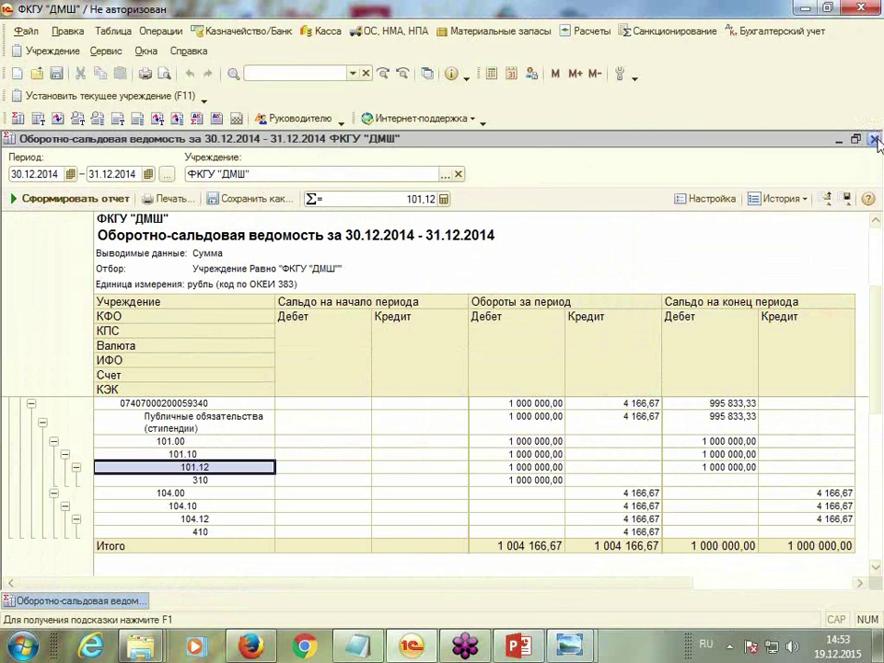
Close the balance sheet, reopen and regenerate it, then close it again
{"action": "left_click", "coordinate": [875, 139]}
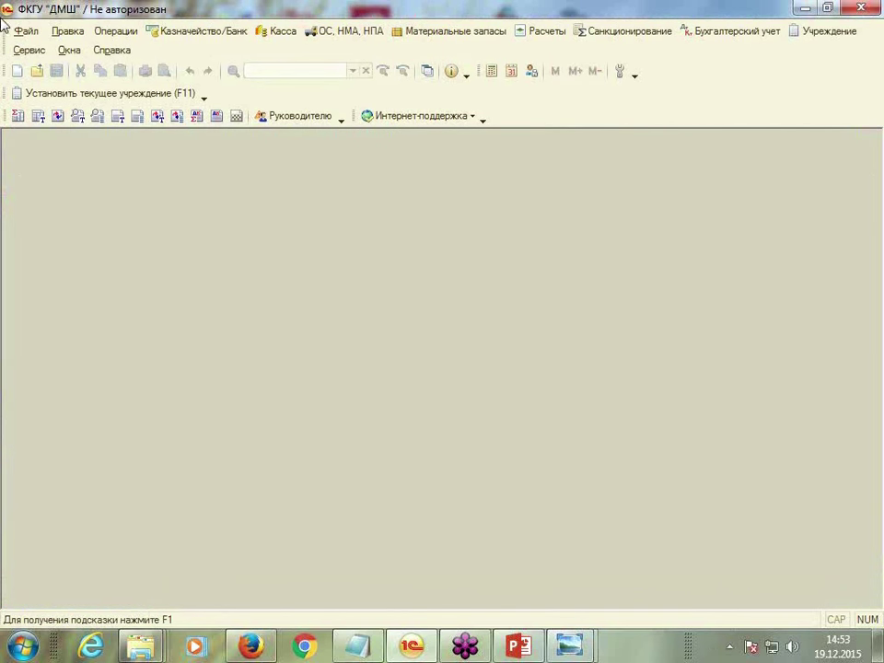
{"action": "left_click", "coordinate": [17, 116]}
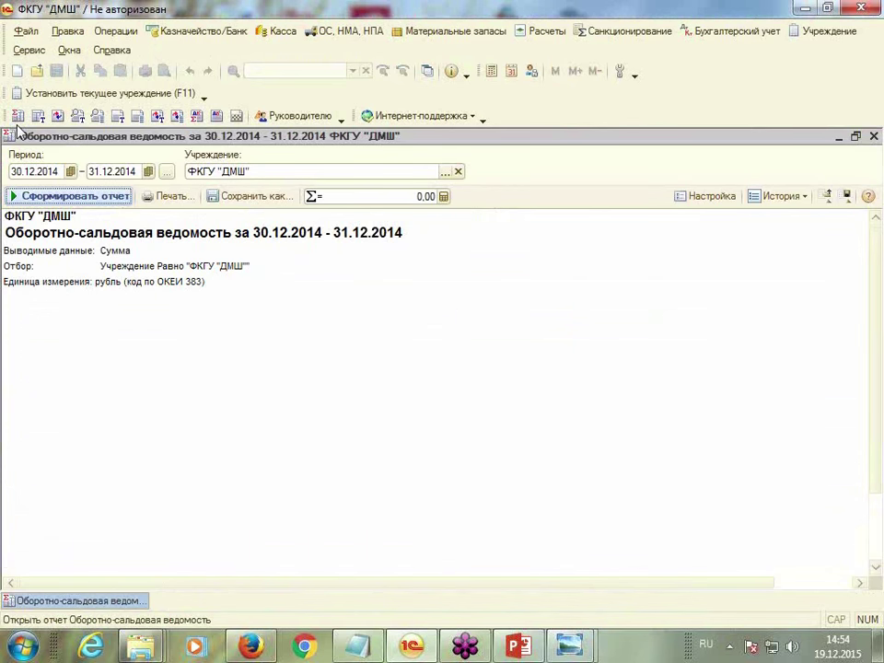
{"action": "left_click", "coordinate": [65, 196]}
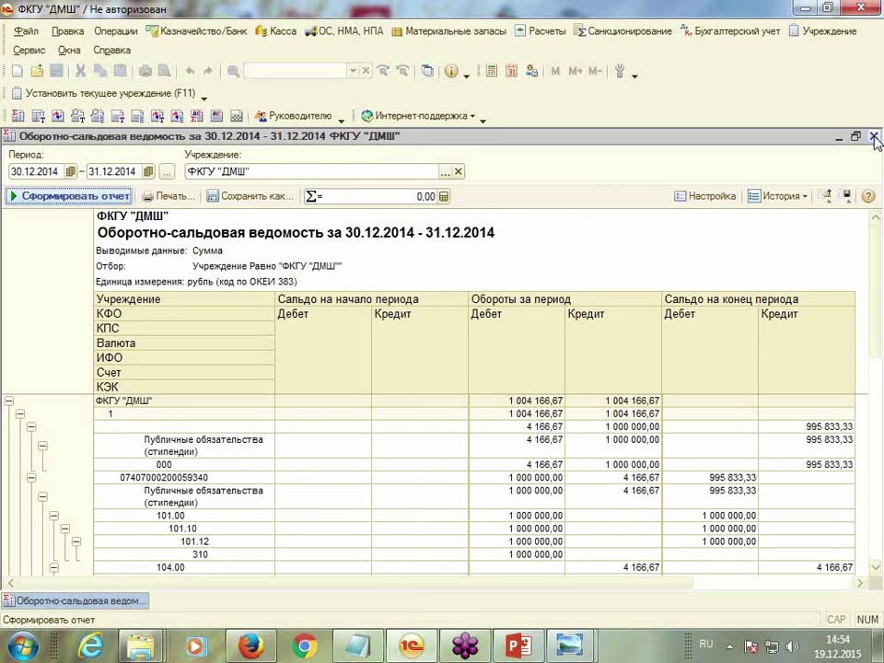
{"action": "left_click", "coordinate": [874, 137]}
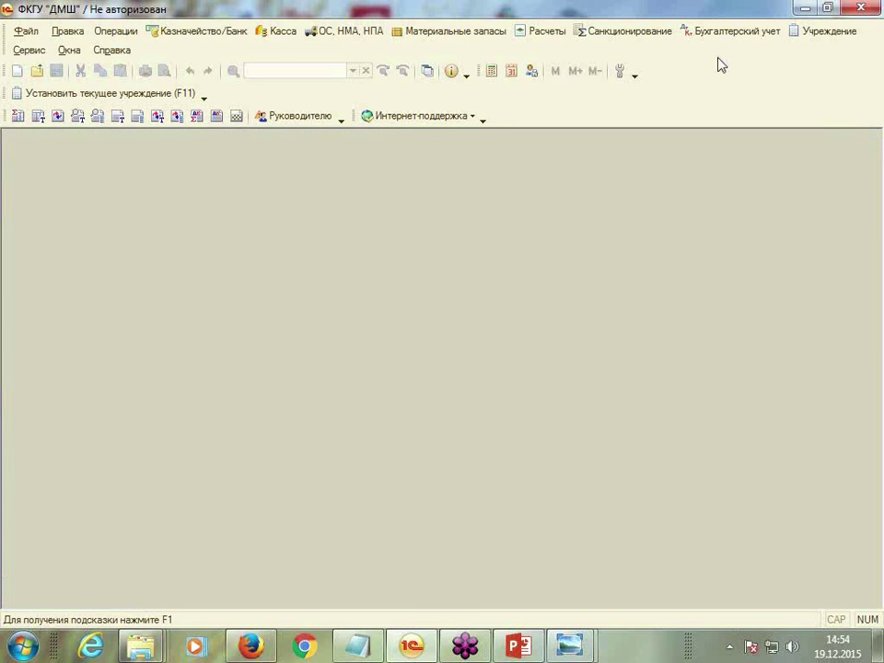
Open Бухгалтерский учет > Ввести операцию вручную, after briefly opening and closing the Сторно list
{"action": "left_click", "coordinate": [697, 34]}
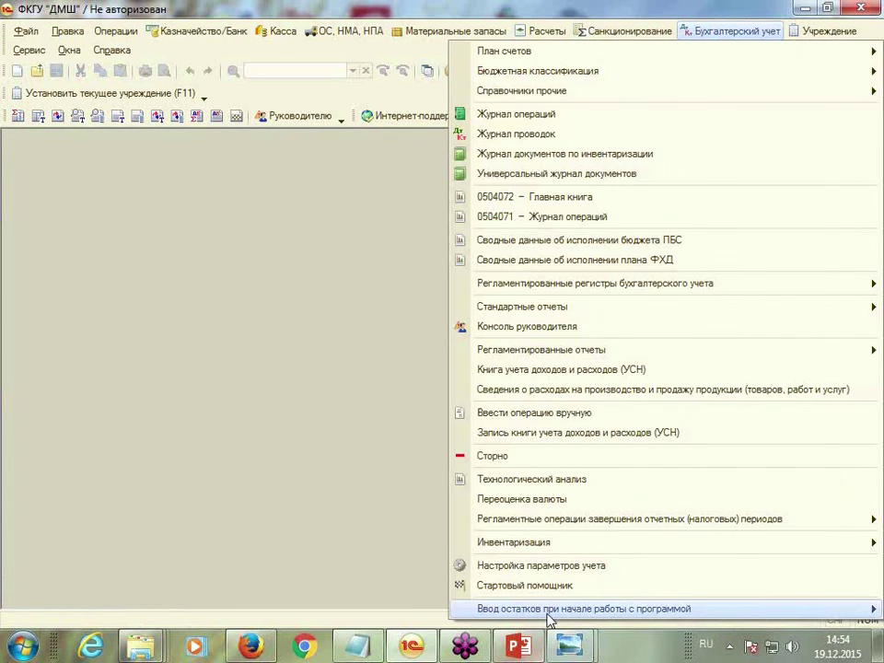
{"action": "mouse_move", "coordinate": [546, 613]}
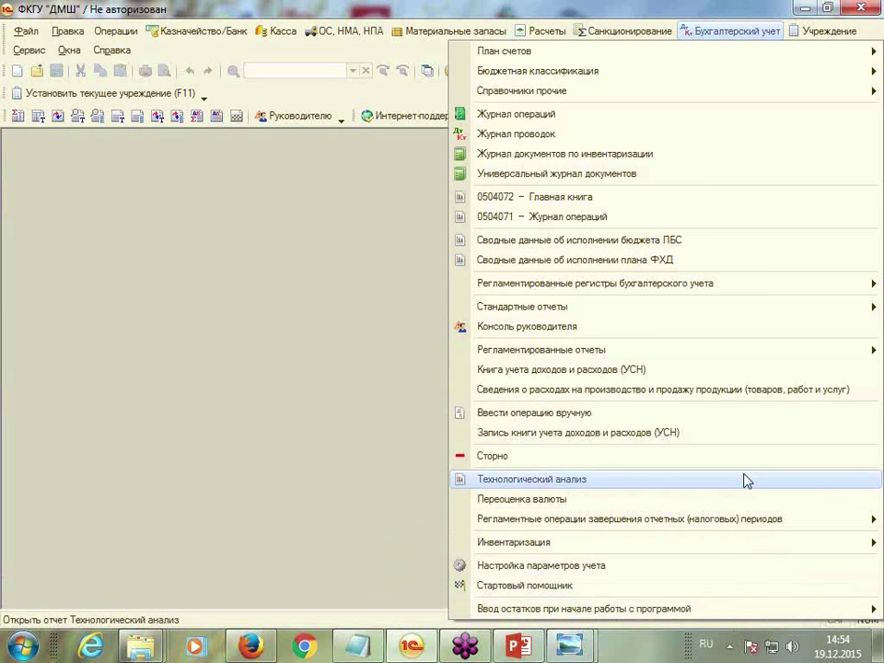
{"action": "left_click", "coordinate": [773, 457]}
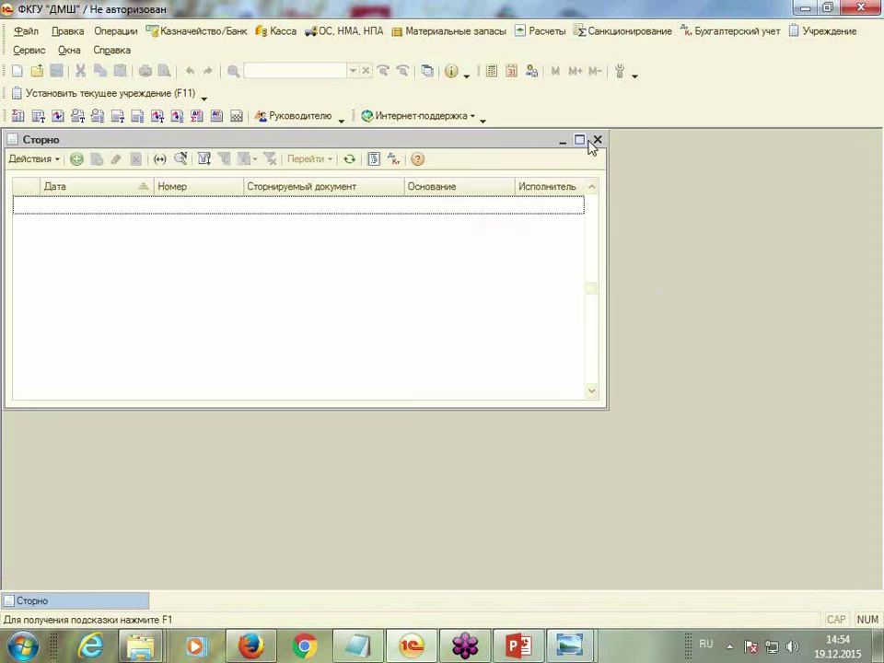
{"action": "left_click", "coordinate": [596, 140]}
{"action": "left_click", "coordinate": [734, 31]}
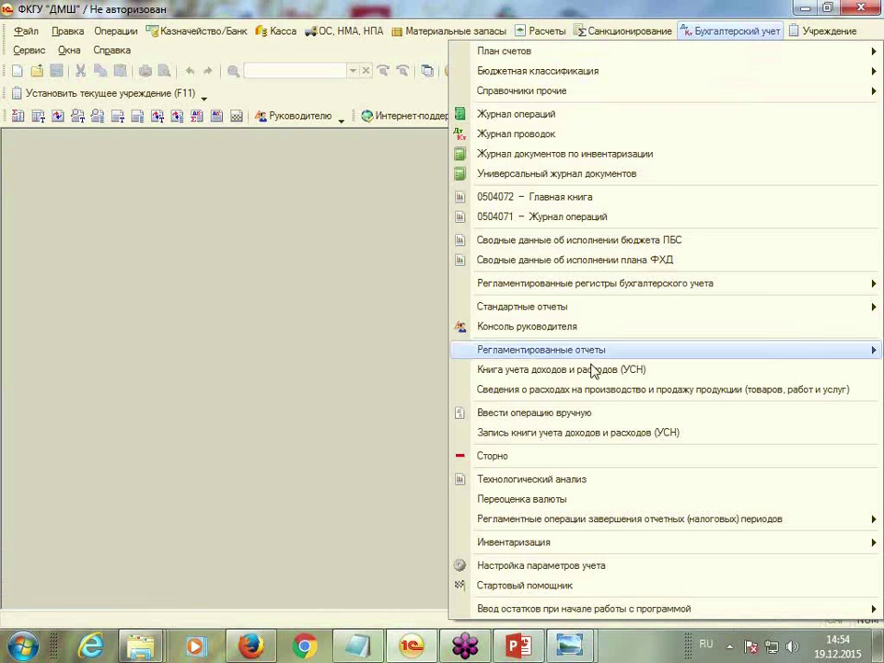
{"action": "left_click", "coordinate": [566, 421]}
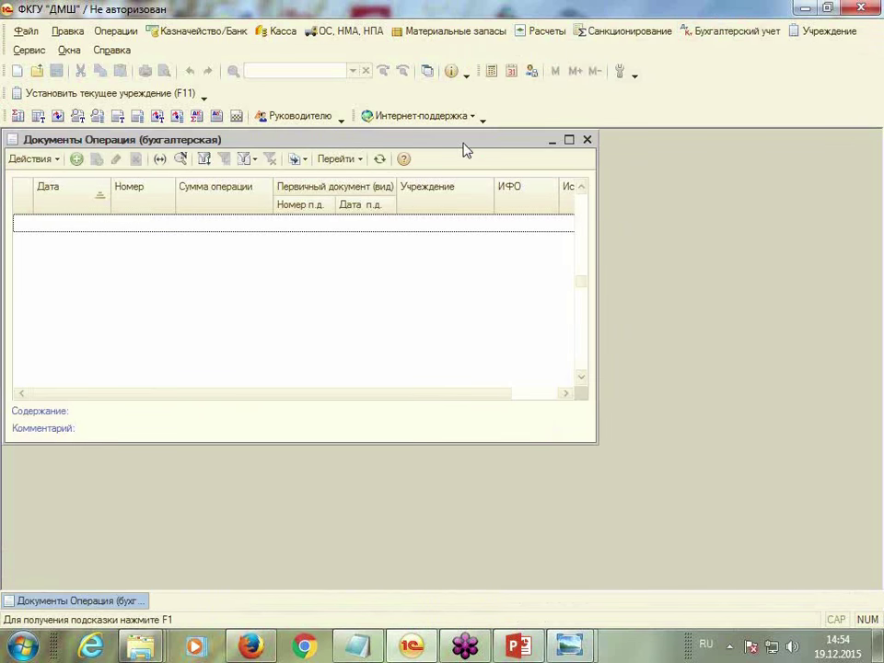
{"action": "left_click_drag", "start_coordinate": [285, 138], "coordinate": [371, 138]}
Create a new operation with ИФО Публичные обязательства (стипендии) and sum 1 500,00
{"action": "left_click", "coordinate": [161, 155]}
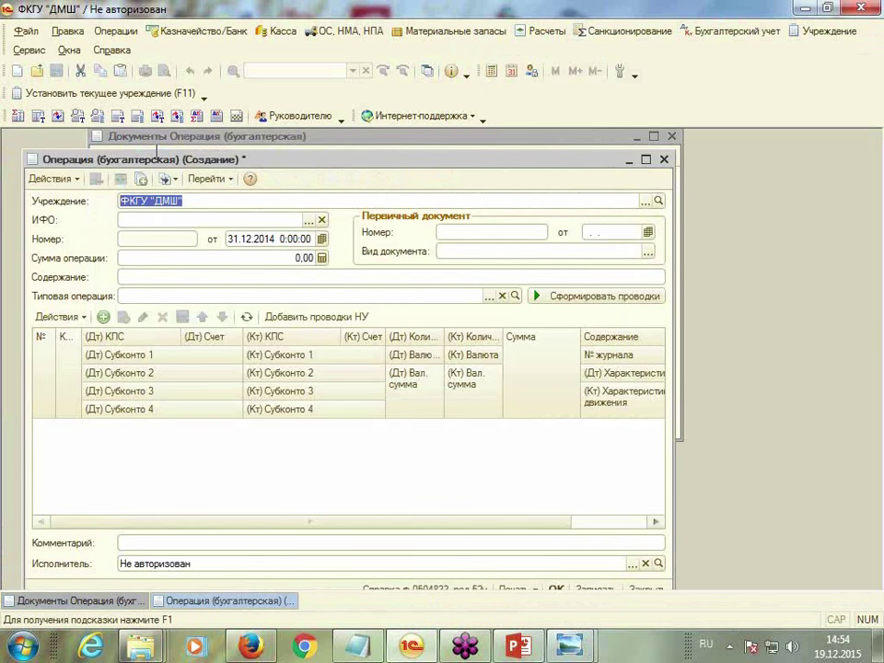
{"action": "left_click_drag", "start_coordinate": [493, 161], "coordinate": [546, 137]}
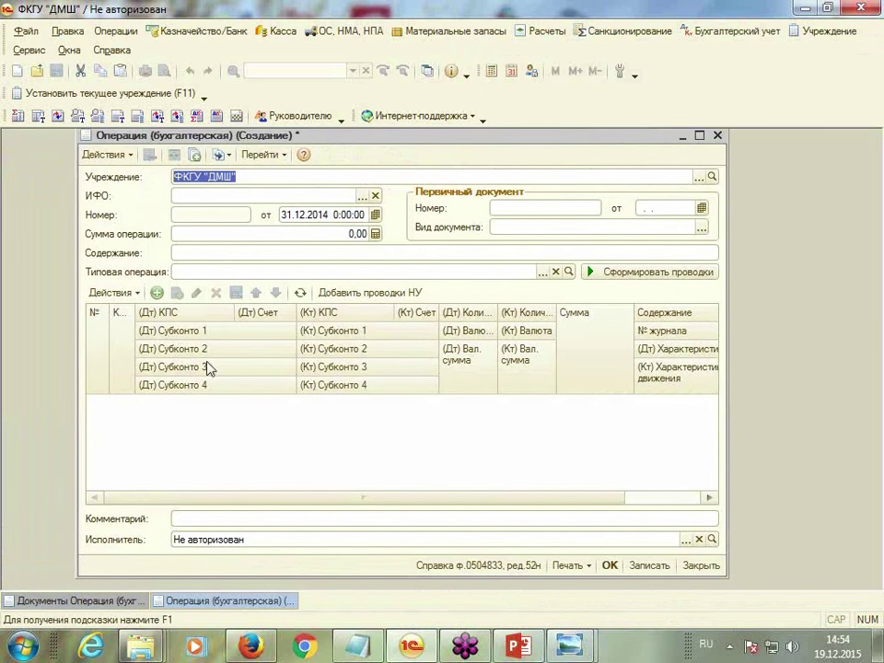
{"action": "left_click", "coordinate": [363, 195]}
{"action": "double_click", "coordinate": [138, 241]}
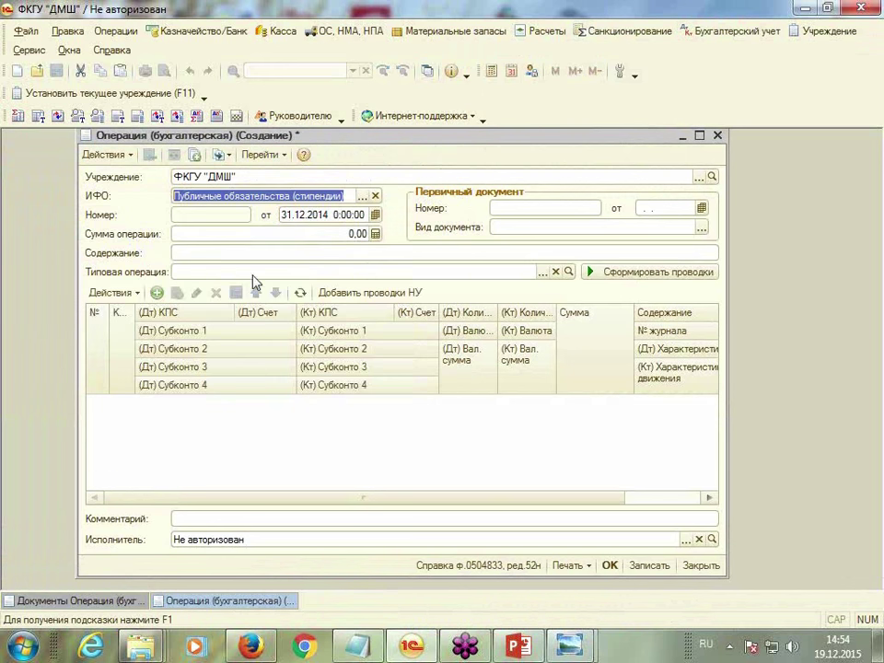
{"action": "left_click", "coordinate": [295, 232]}
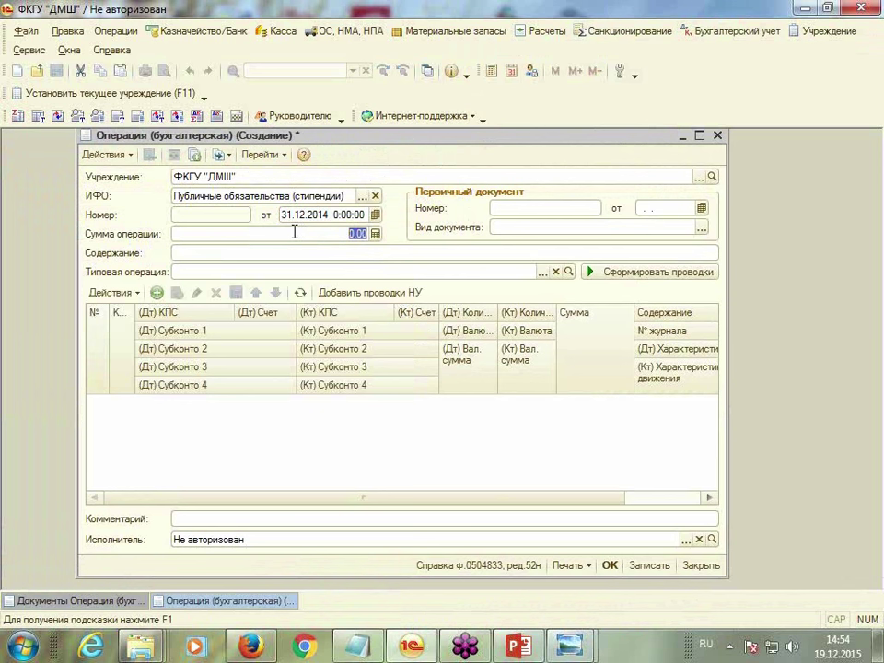
{"action": "type", "text": "1 500,"}
Record the operation's primary document as Бухгалтерская справка no. 1 dated 31.12.2014
{"action": "left_click", "coordinate": [524, 205]}
{"action": "type", "text": "1"}
{"action": "key", "text": "Tab"}
{"action": "type", "text": "31.12.2014"}
{"action": "key", "text": "Tab"}
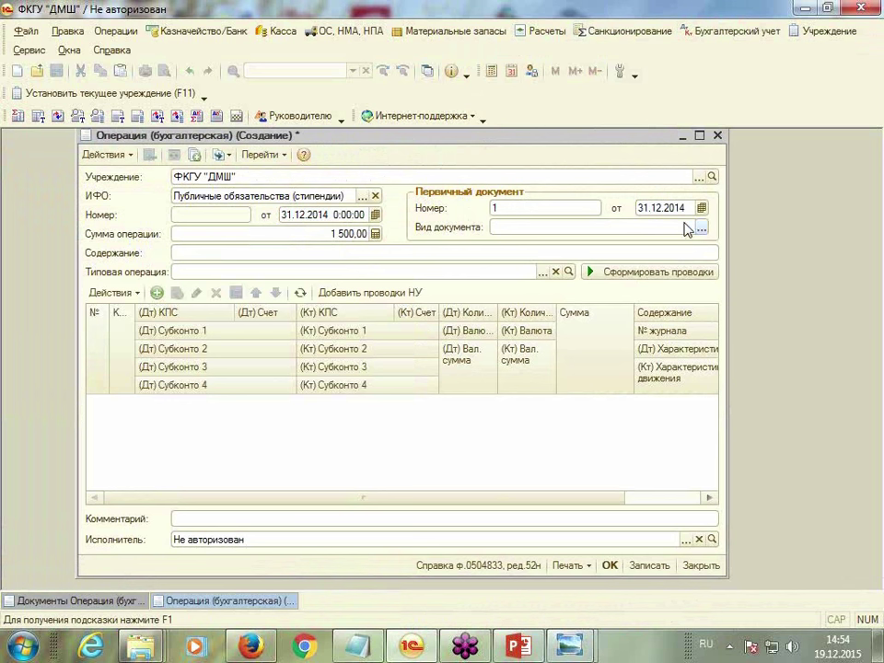
{"action": "left_click", "coordinate": [702, 228]}
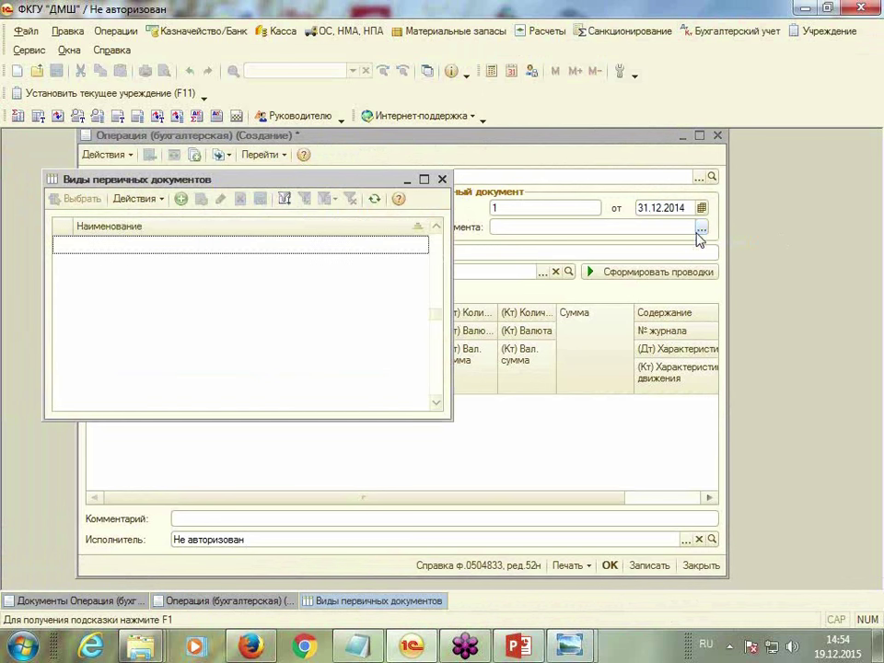
{"action": "left_click_drag", "start_coordinate": [336, 179], "coordinate": [380, 135]}
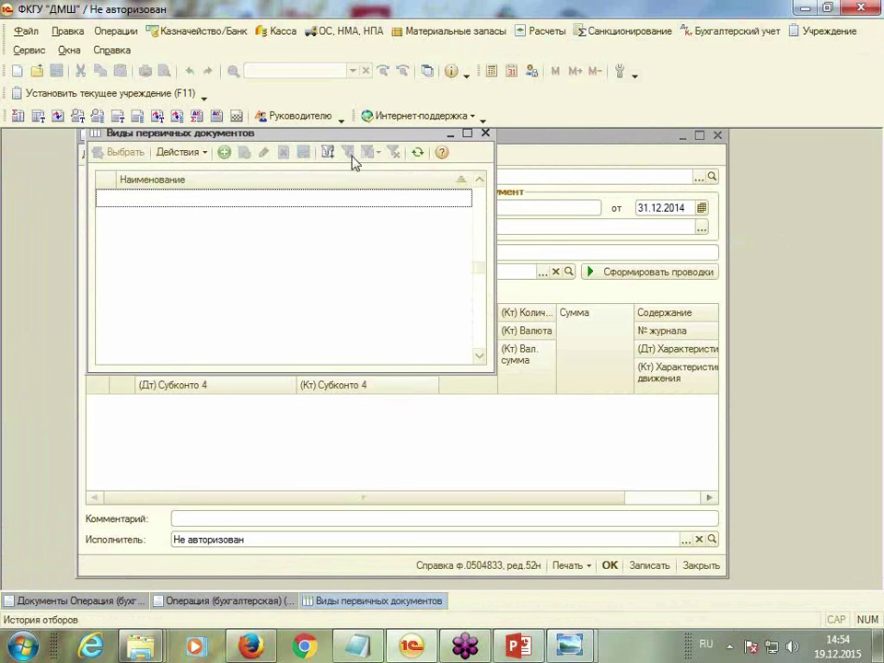
{"action": "left_click", "coordinate": [223, 154]}
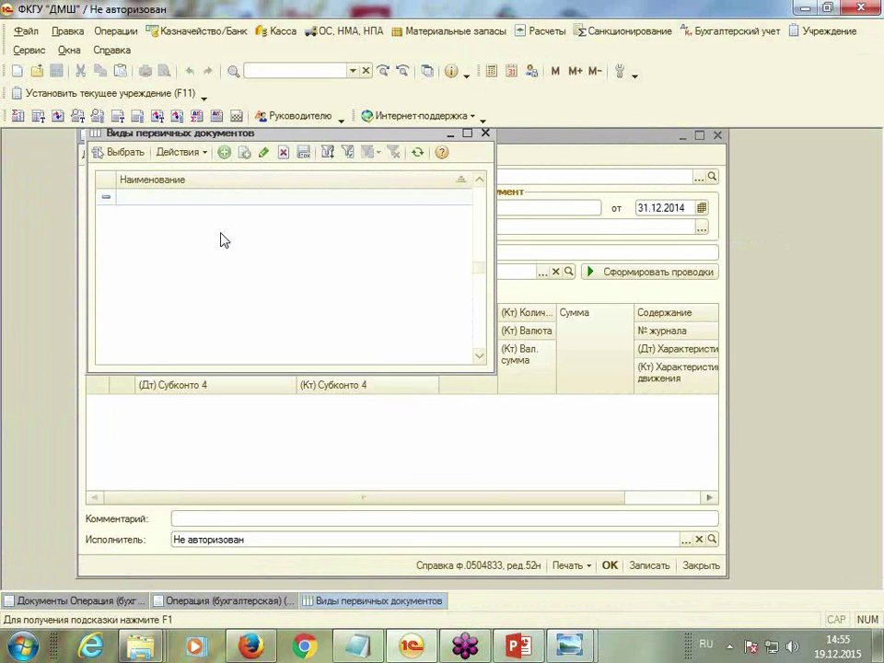
{"action": "type", "text": "Бухгалтерская справка"}
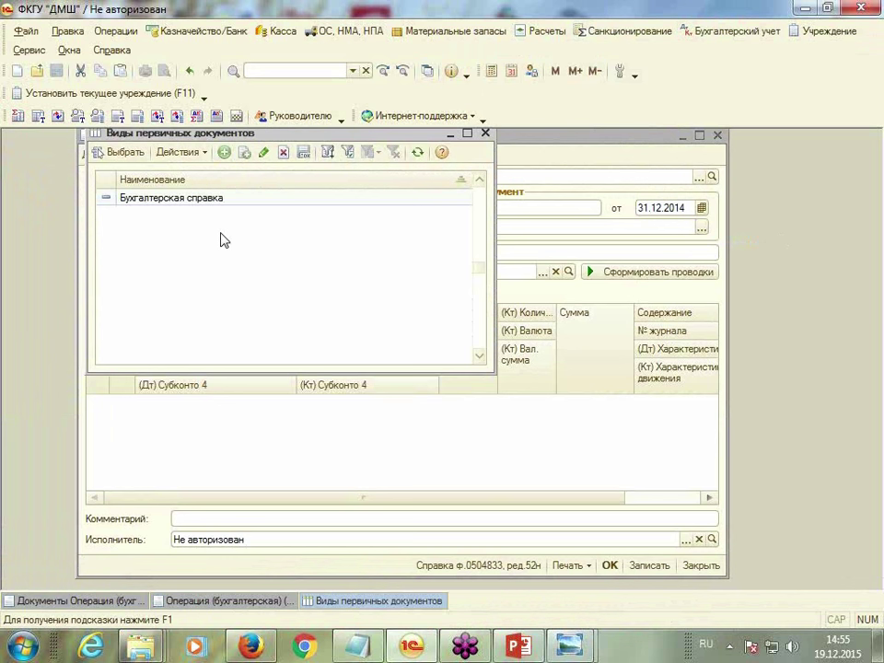
{"action": "key", "text": "Return"}
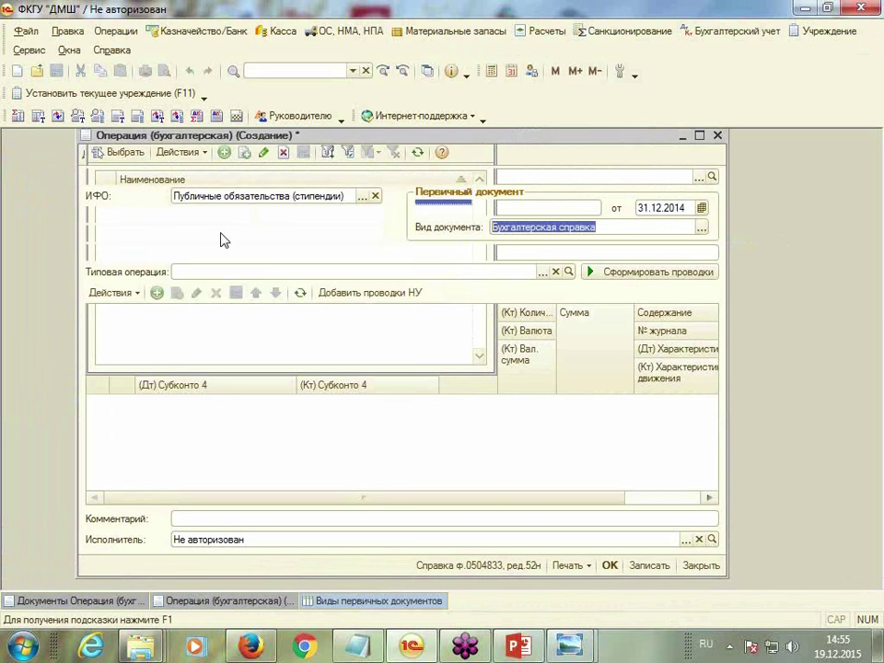
Enter content «Ввод начальных остатков по заб. счету» and add one blank entry row
{"action": "left_click", "coordinate": [211, 254]}
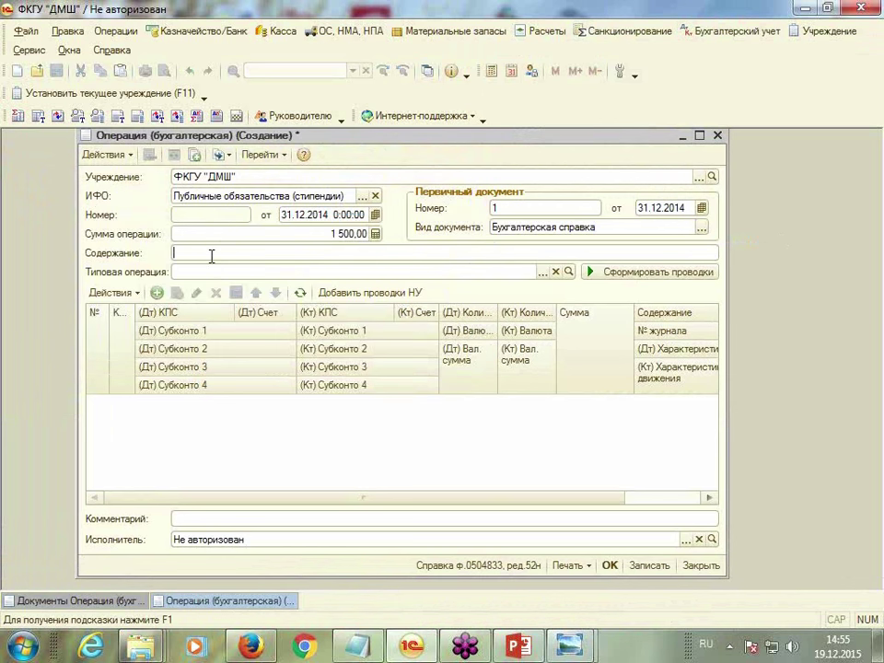
{"action": "type", "text": "Ввод начальных остатков по заб. счету"}
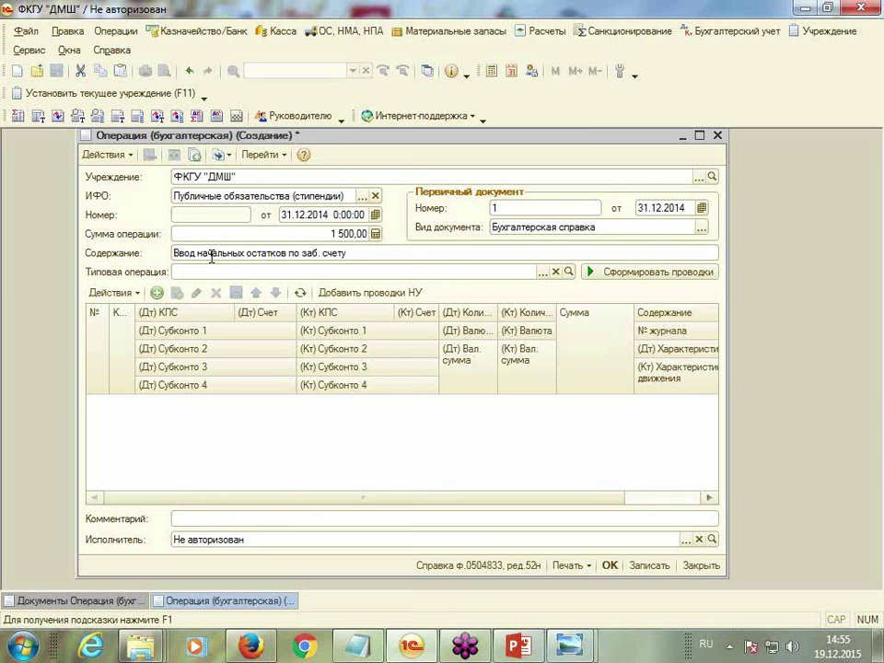
{"action": "left_click", "coordinate": [698, 136]}
{"action": "left_click", "coordinate": [80, 293]}
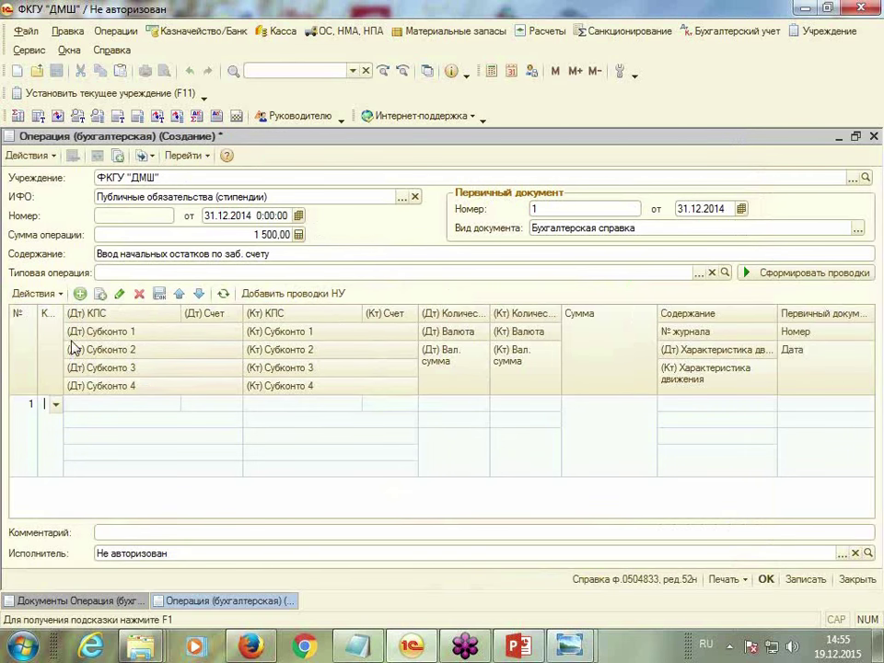
Set entry 1's К code to 1 and its debit account to off-balance 21.36
{"action": "left_click", "coordinate": [55, 404]}
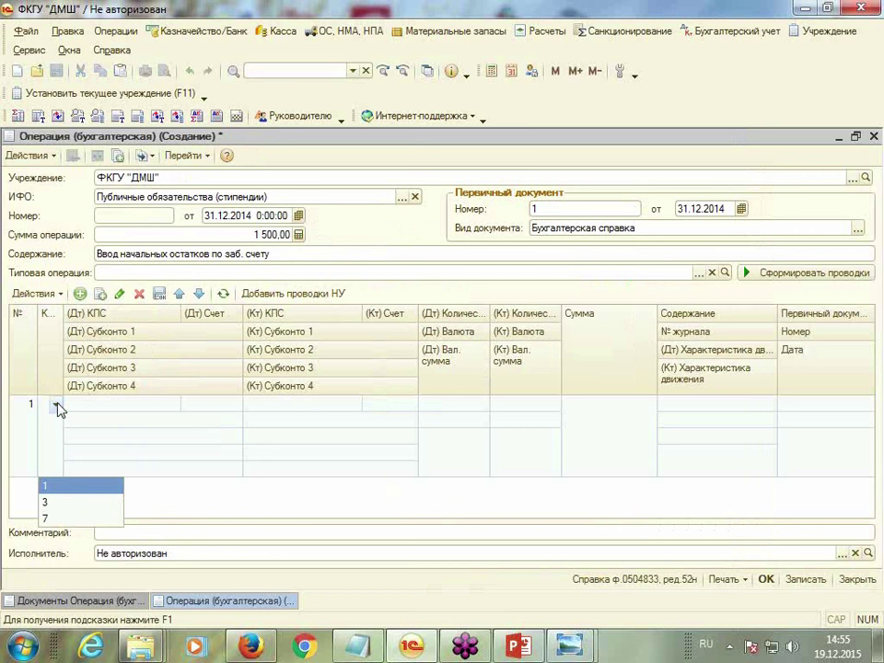
{"action": "left_click", "coordinate": [45, 486]}
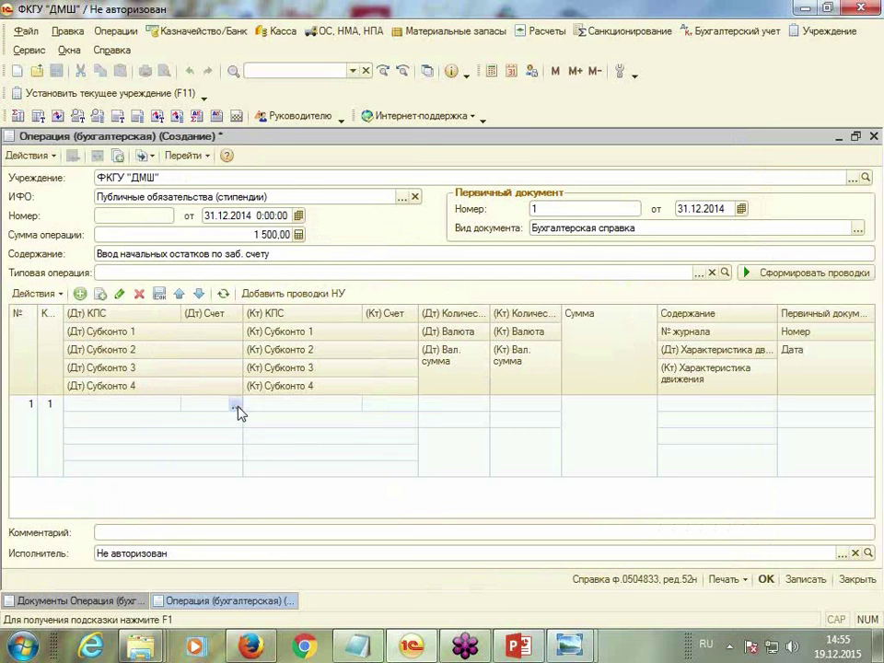
{"action": "left_click", "coordinate": [236, 406]}
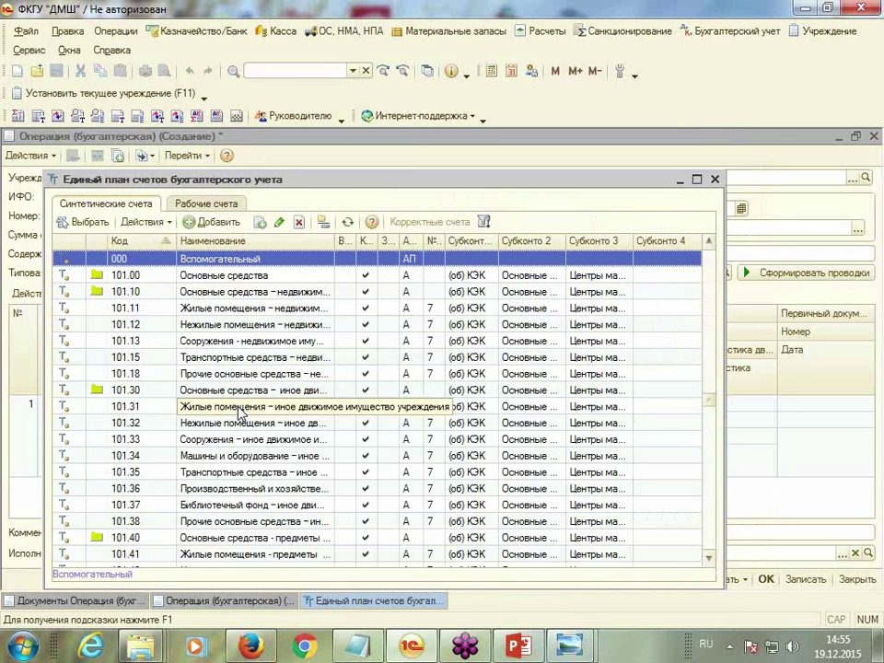
{"action": "type", "text": "01"}
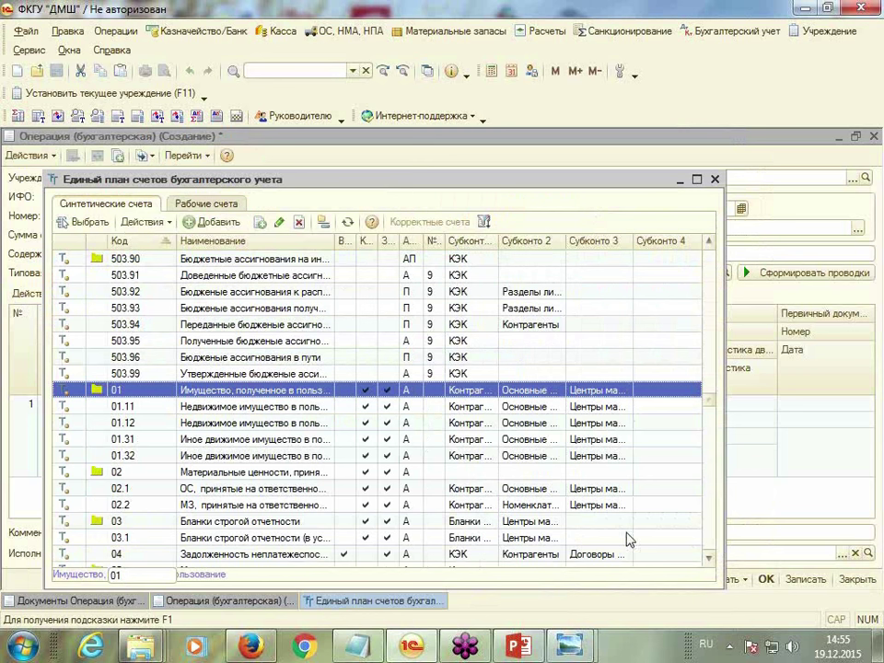
{"action": "left_click", "coordinate": [708, 559]}
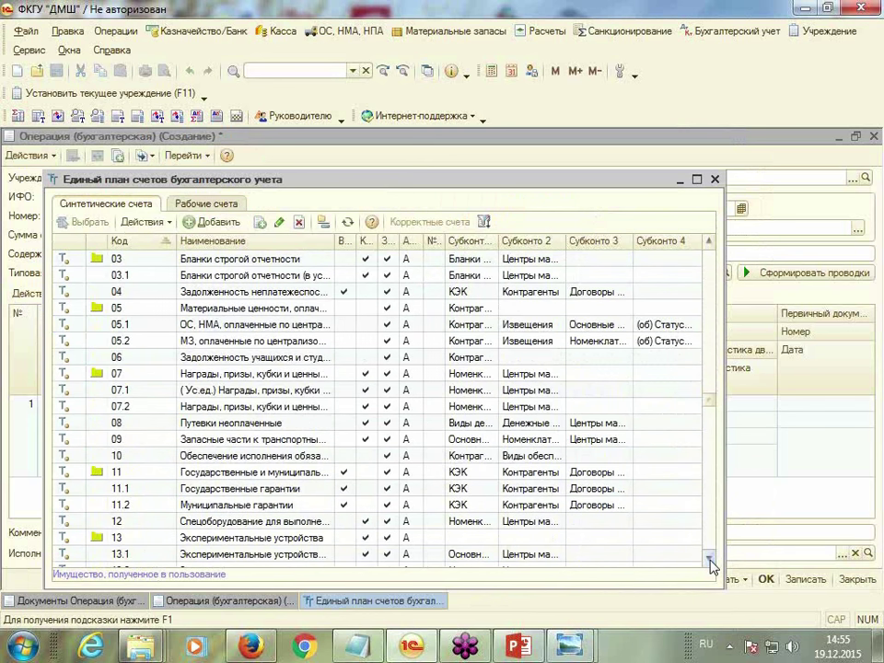
{"action": "type", "text": "21"}
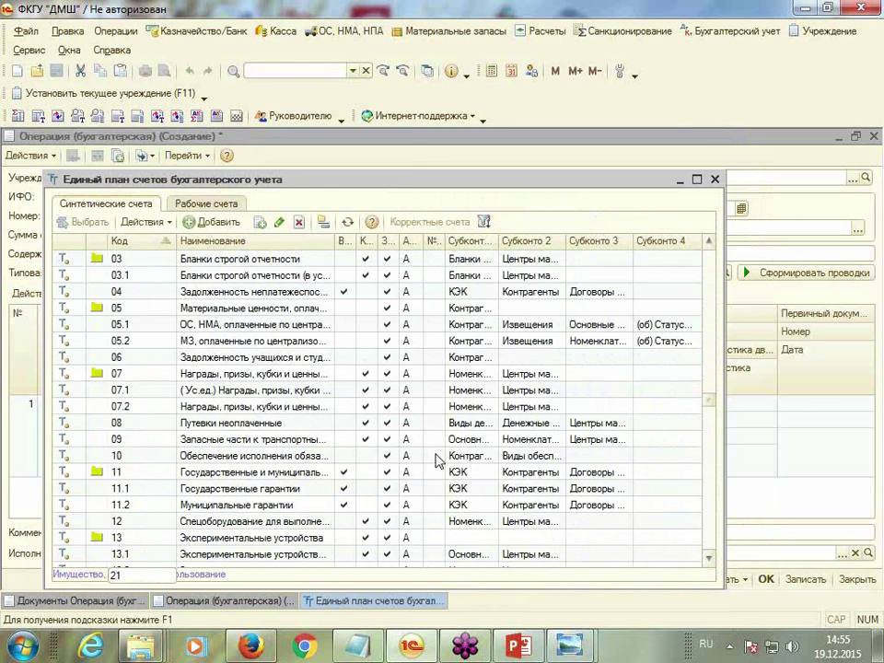
{"action": "key", "text": "BackSpace"}
{"action": "key", "text": "BackSpace"}
{"action": "type", "text": "01"}
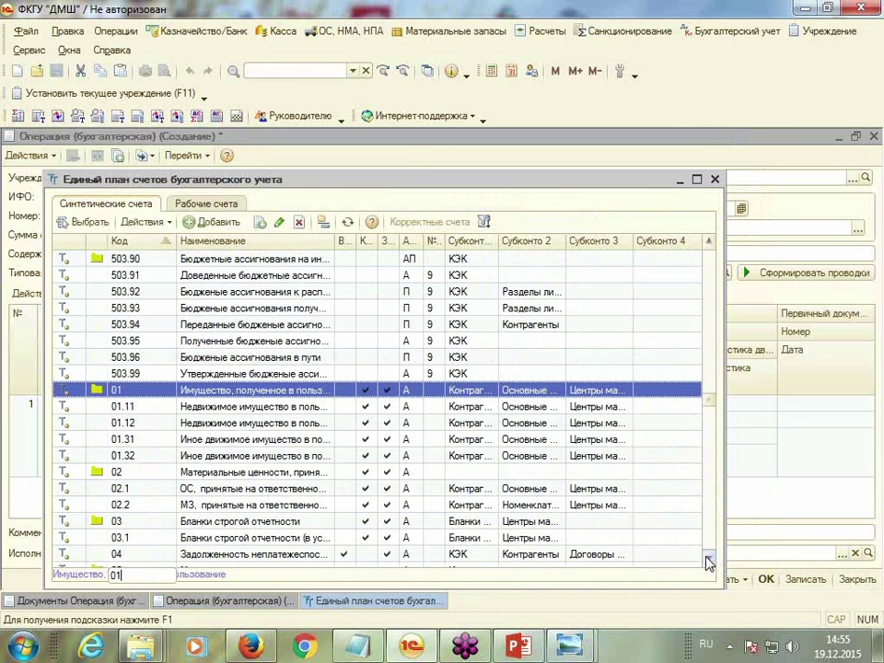
{"action": "left_click", "coordinate": [709, 558]}
{"action": "left_click", "coordinate": [709, 558]}
{"action": "left_click", "coordinate": [709, 558]}
{"action": "left_click_drag", "start_coordinate": [709, 560], "coordinate": [709, 559]}
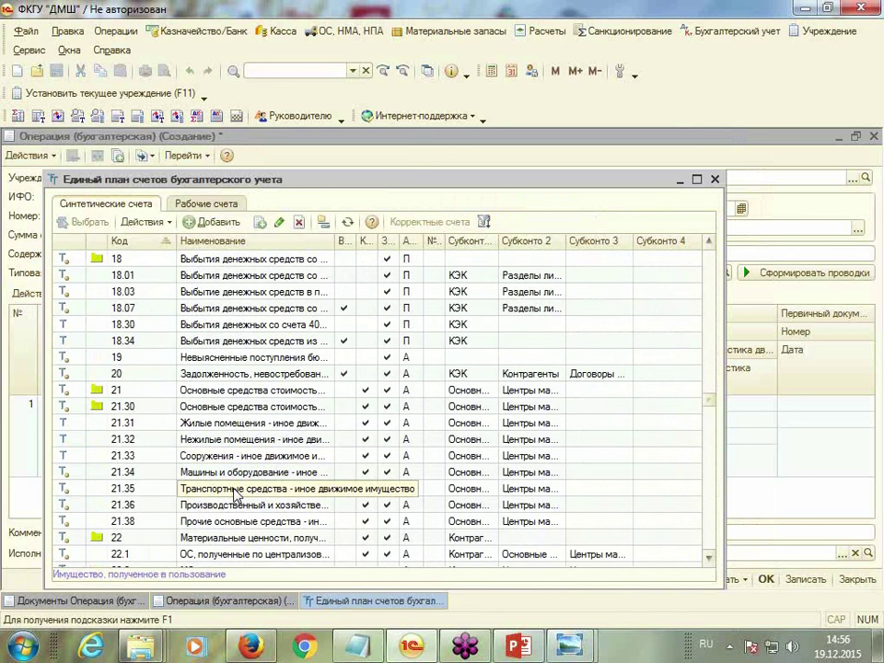
{"action": "double_click", "coordinate": [229, 513]}
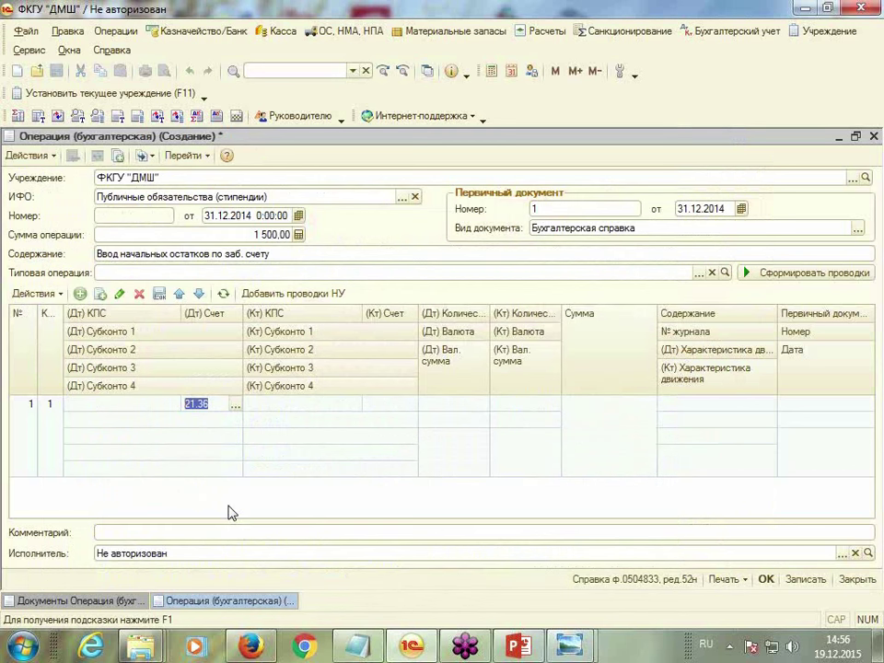
Create fixed asset Стол in the first debit analytic as owned, operationally managed property
{"action": "left_click", "coordinate": [214, 419]}
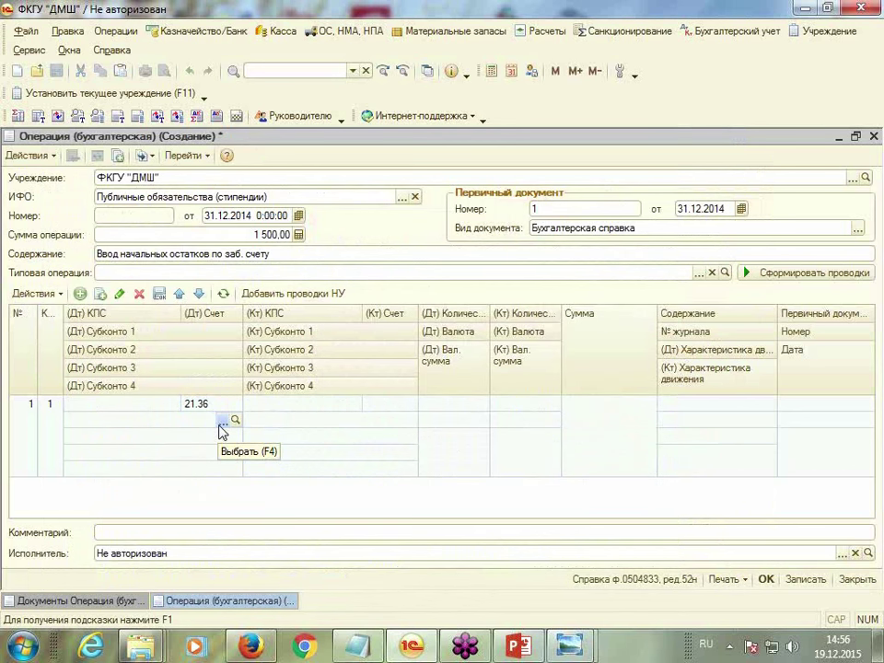
{"action": "left_click", "coordinate": [223, 421]}
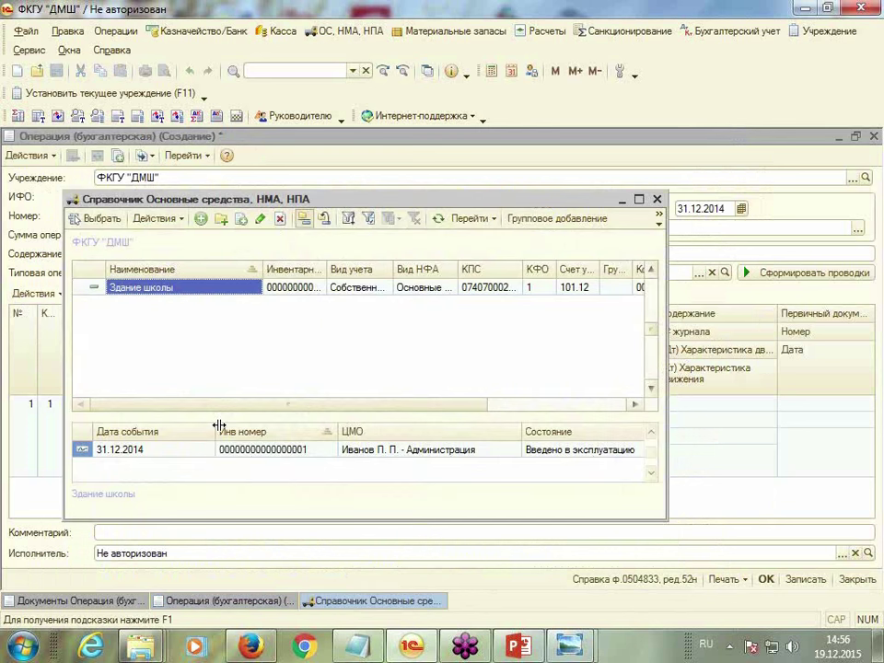
{"action": "left_click", "coordinate": [200, 219]}
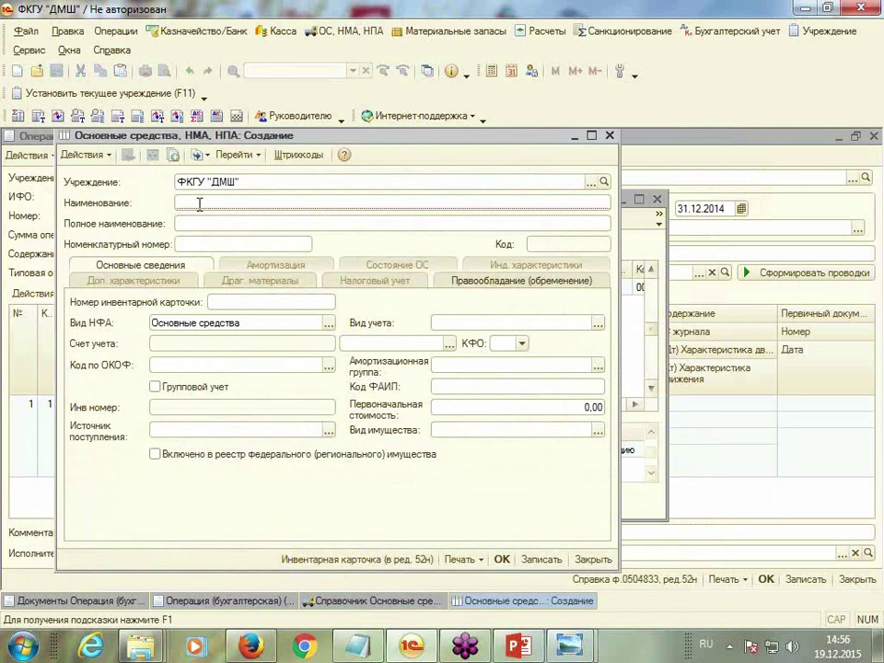
{"action": "type", "text": "Стол"}
{"action": "left_click", "coordinate": [211, 223]}
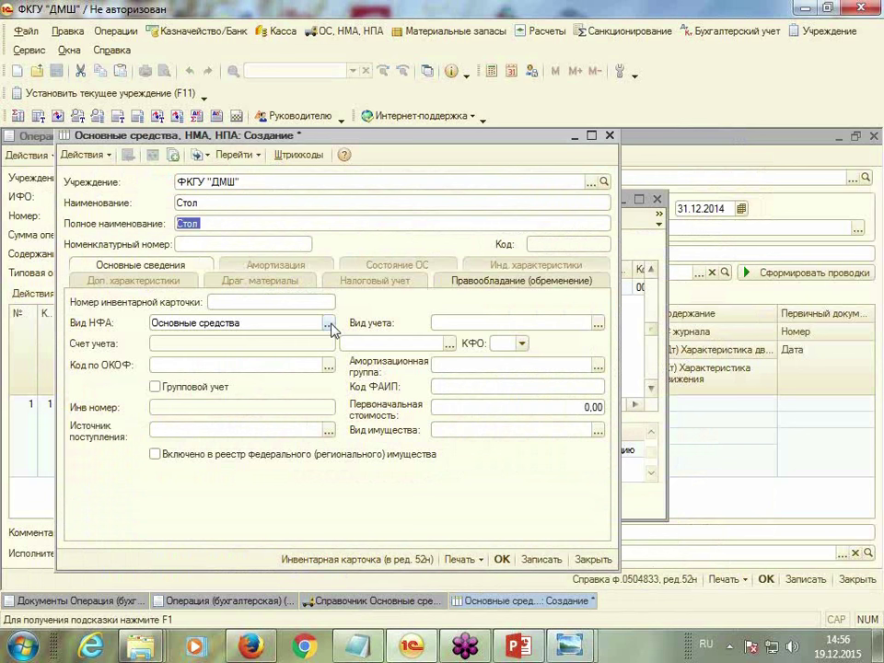
{"action": "left_click", "coordinate": [598, 323]}
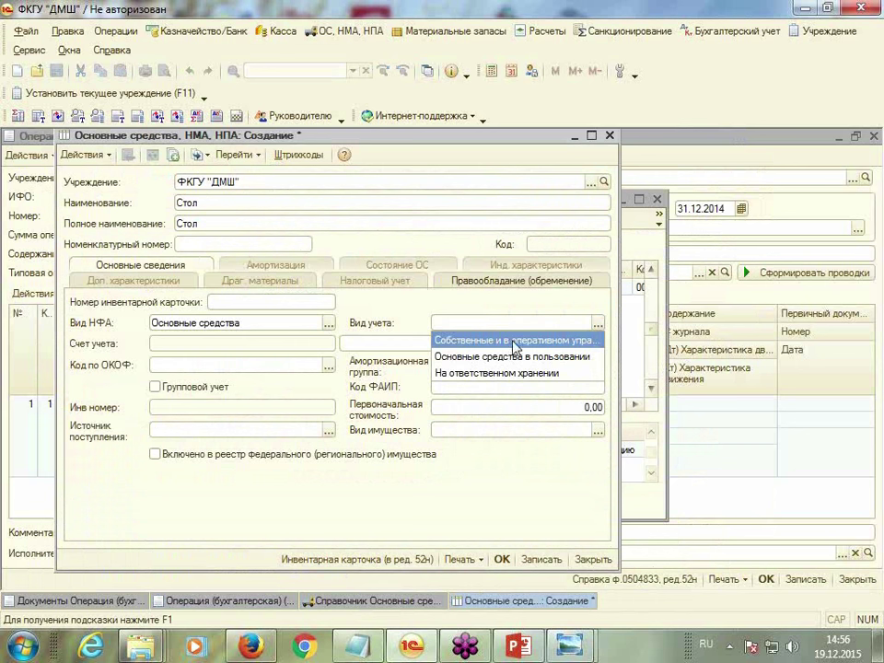
{"action": "left_click", "coordinate": [507, 343]}
{"action": "left_click", "coordinate": [448, 343]}
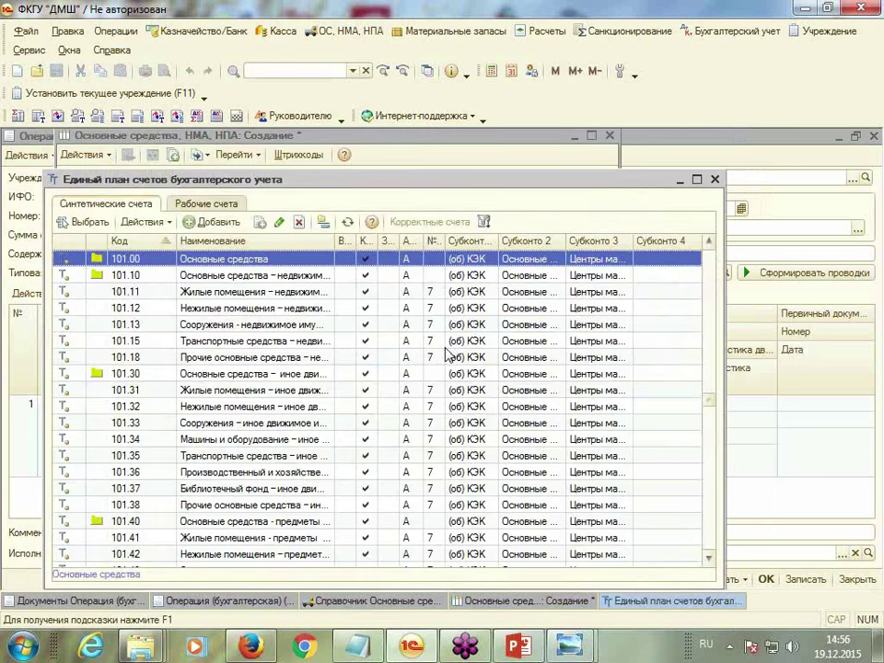
{"action": "double_click", "coordinate": [208, 472]}
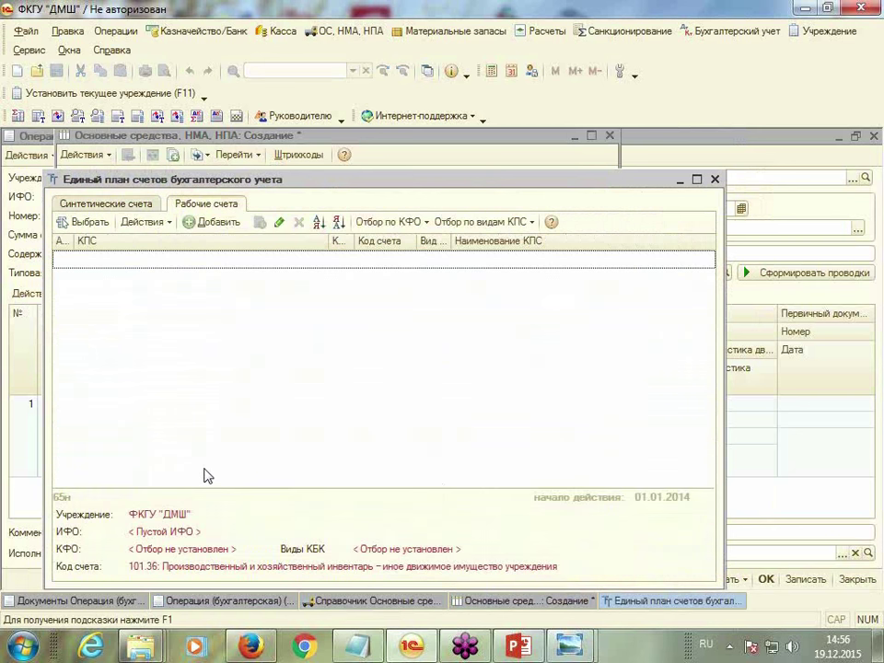
{"action": "left_click", "coordinate": [204, 222]}
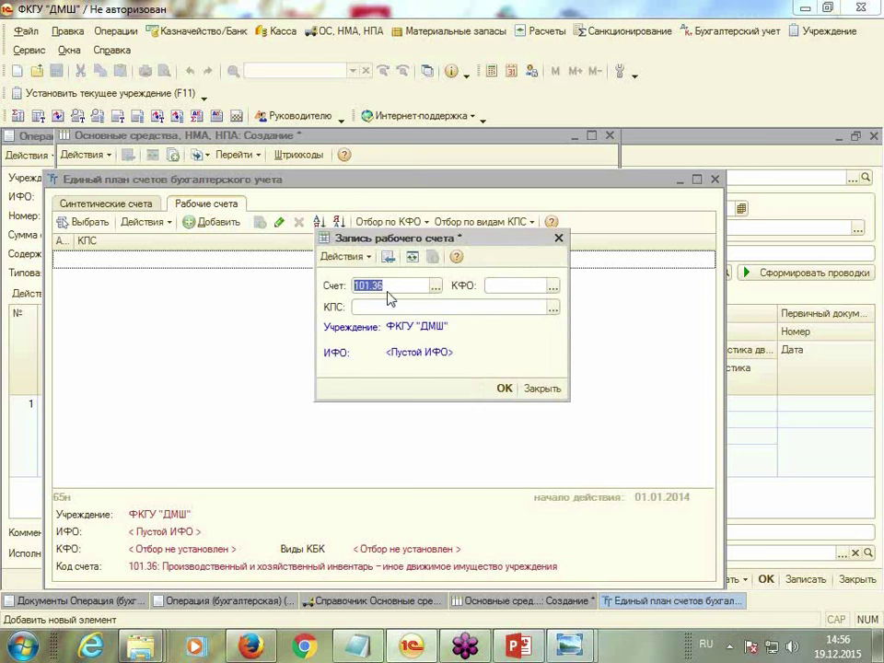
{"action": "left_click", "coordinate": [551, 288]}
{"action": "left_click", "coordinate": [497, 303]}
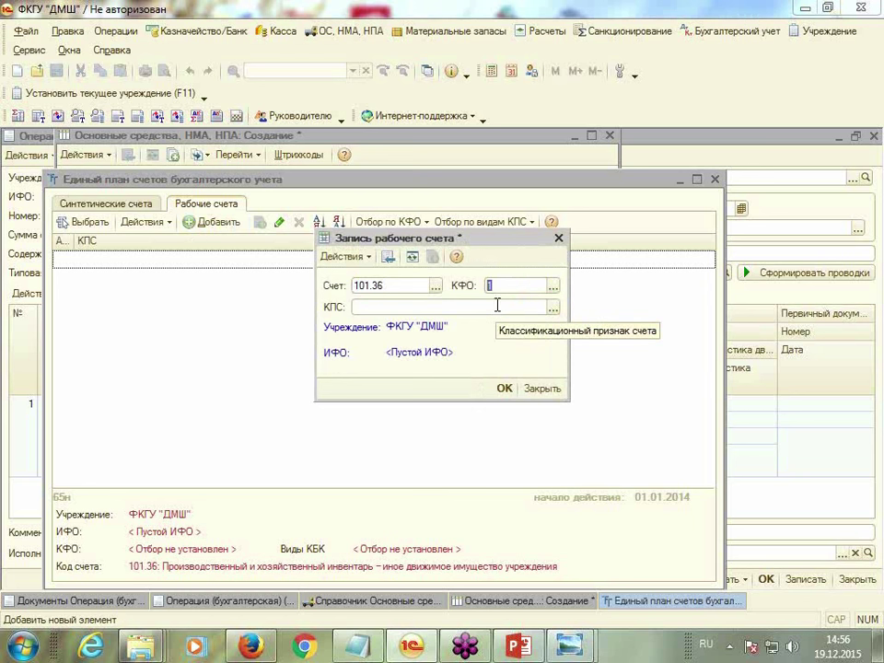
{"action": "left_click", "coordinate": [555, 308]}
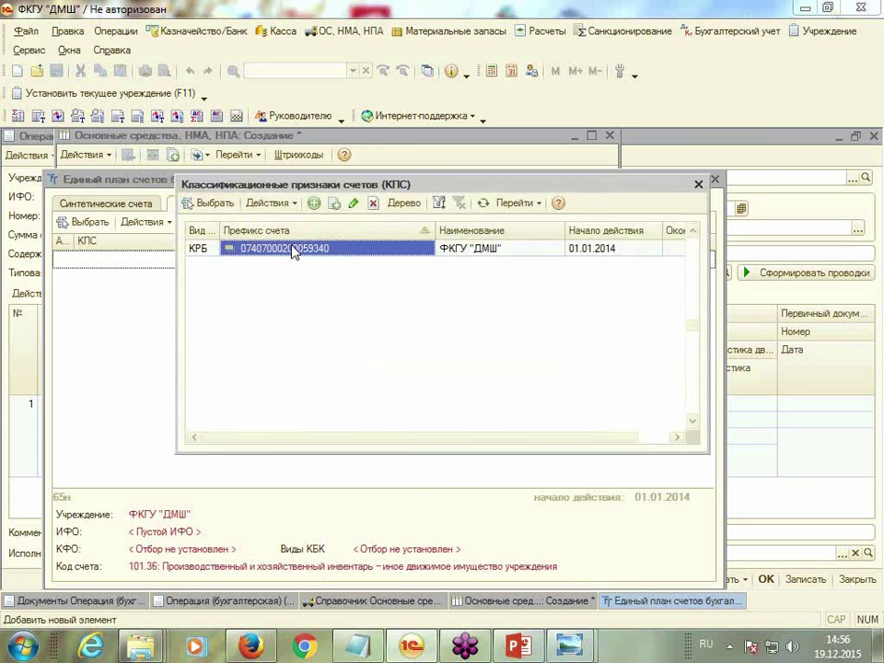
{"action": "double_click", "coordinate": [291, 250]}
{"action": "left_click", "coordinate": [504, 390]}
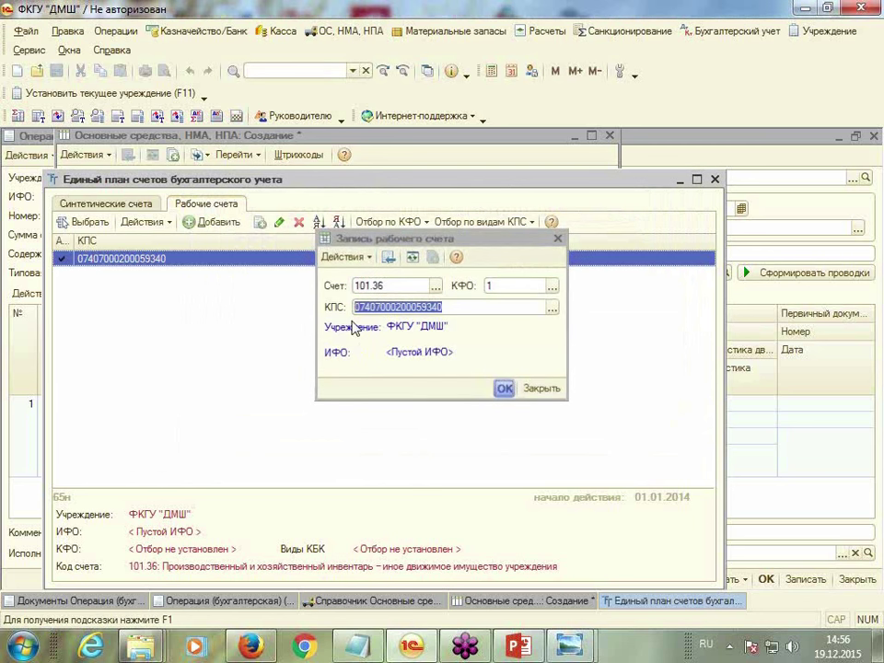
{"action": "double_click", "coordinate": [166, 261]}
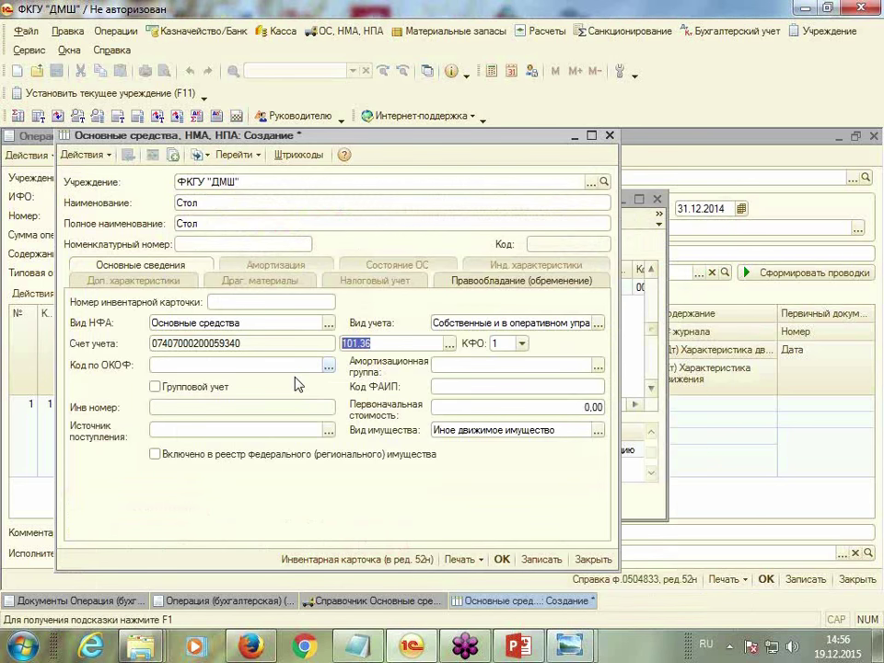
{"action": "left_click", "coordinate": [328, 365]}
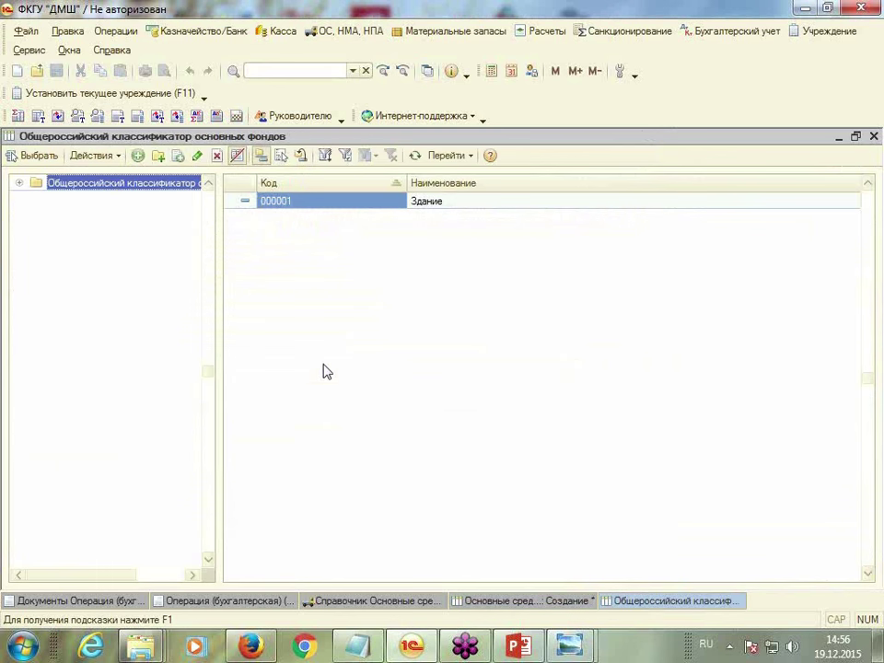
Add ОКОФ classifier entry 0002 Стол and assign it to the asset
{"action": "left_click", "coordinate": [138, 156]}
{"action": "type", "text": "0002"}
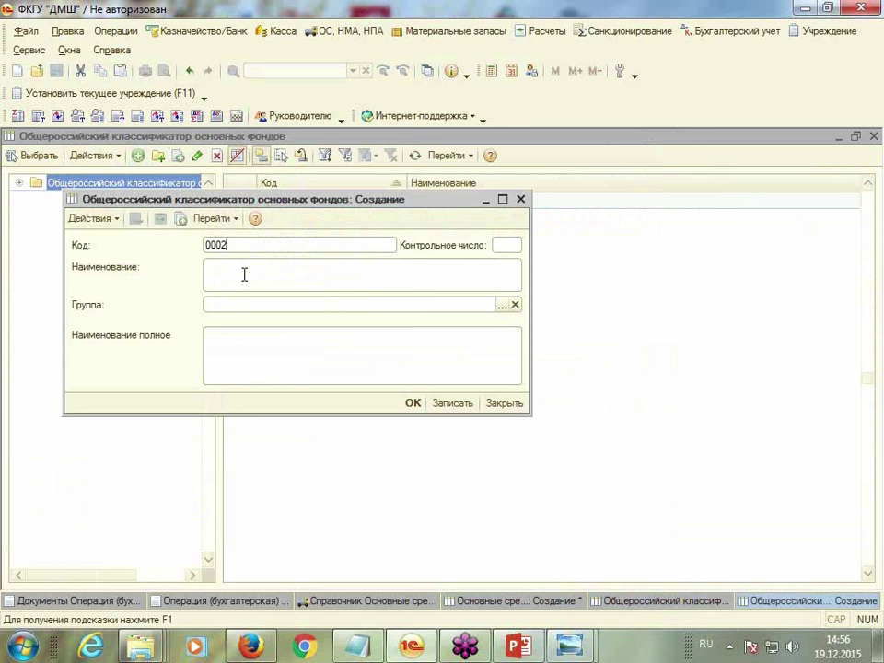
{"action": "key", "text": "Tab"}
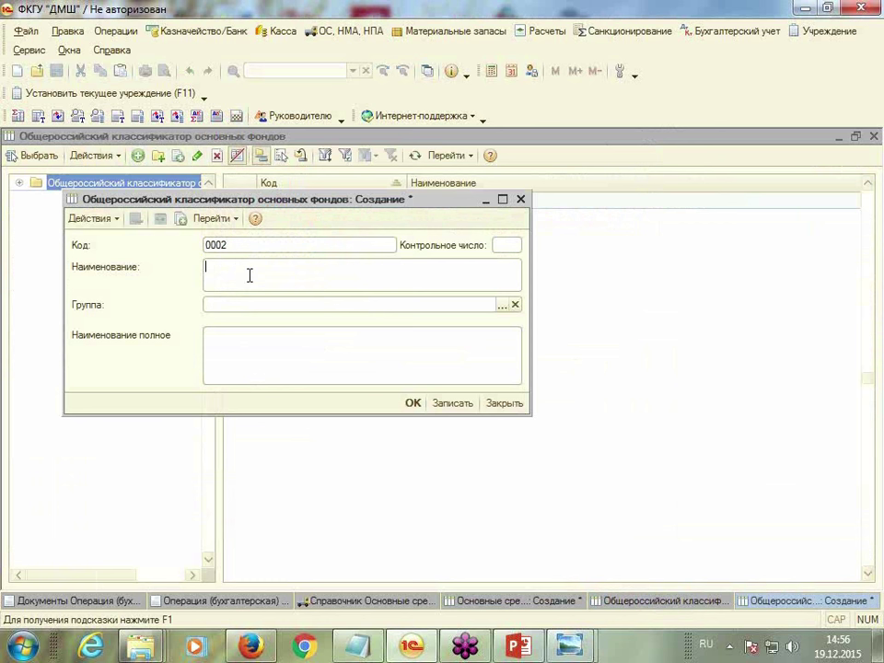
{"action": "left_click", "coordinate": [250, 275]}
{"action": "type", "text": "Стол"}
{"action": "left_click", "coordinate": [412, 403]}
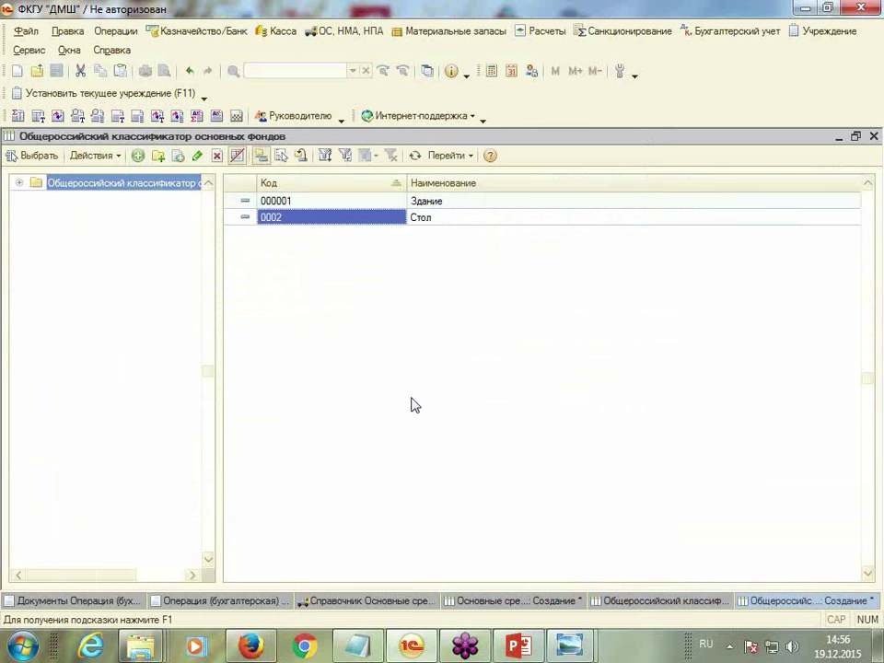
{"action": "double_click", "coordinate": [292, 219]}
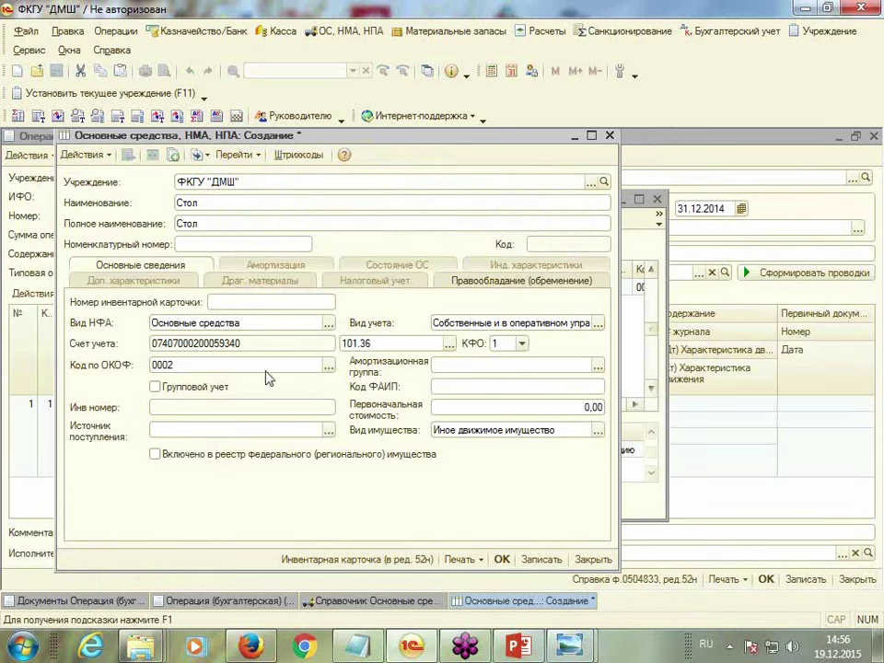
Set first depreciation group, initial cost 5 000,00, operational-management receipt source, and save the card
{"action": "left_click", "coordinate": [482, 366]}
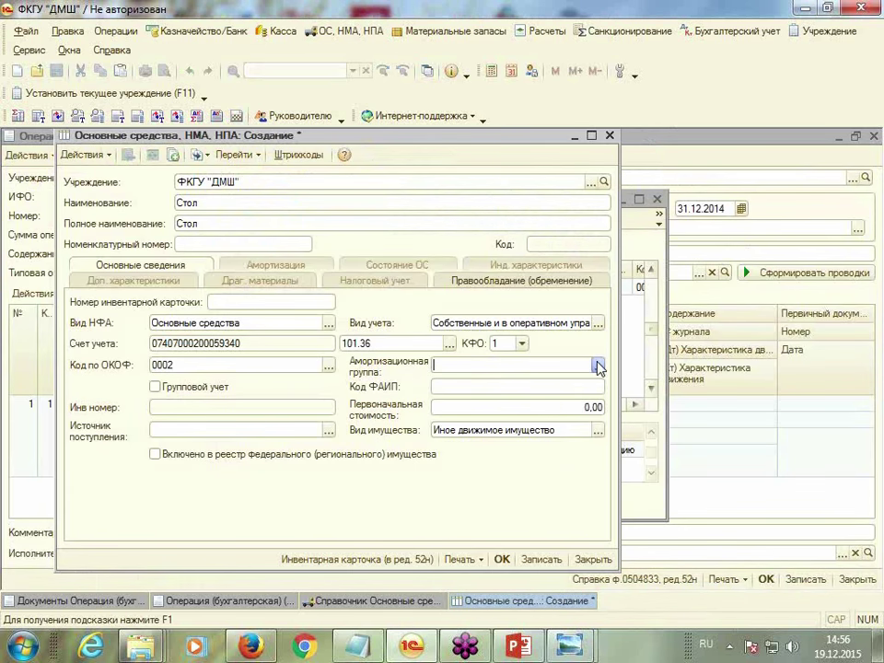
{"action": "left_click", "coordinate": [599, 366]}
{"action": "left_click", "coordinate": [516, 383]}
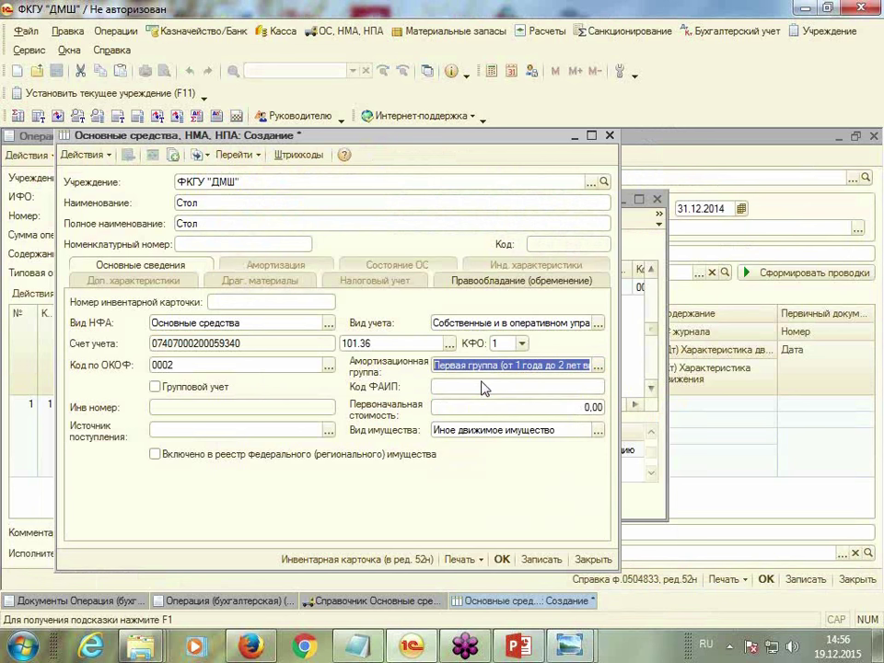
{"action": "left_click", "coordinate": [529, 407]}
{"action": "type", "text": "5 00"}
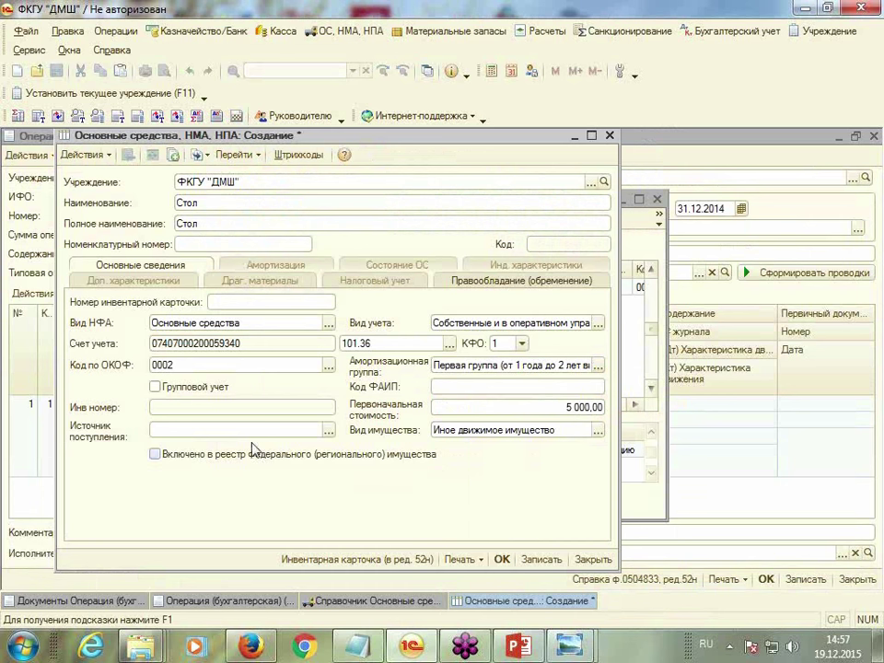
{"action": "left_click", "coordinate": [313, 431]}
{"action": "left_click", "coordinate": [329, 430]}
{"action": "left_click", "coordinate": [255, 447]}
{"action": "left_click", "coordinate": [502, 559]}
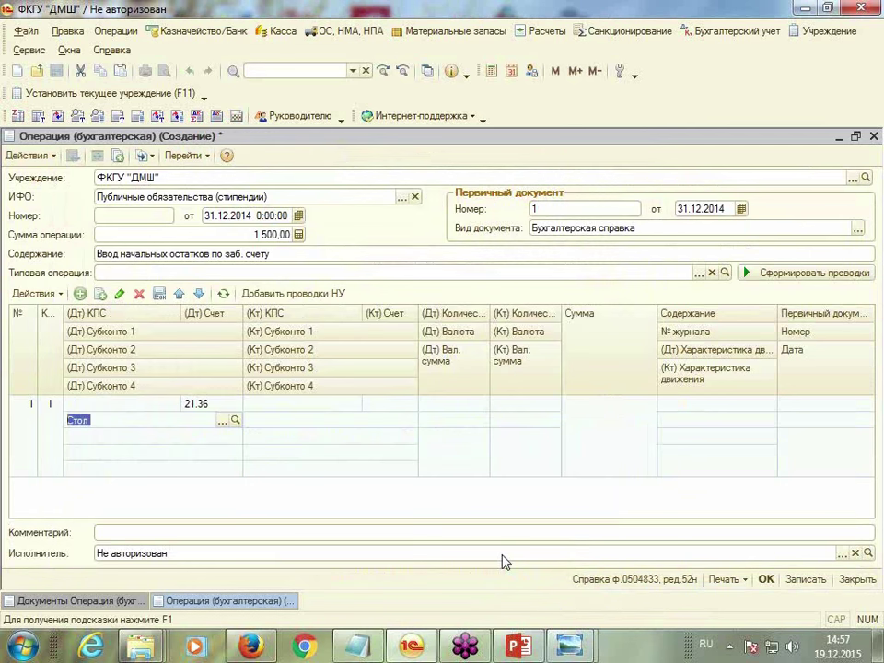
Set the entry's second debit analytic to the administration responsibility centre, leaving credit empty
{"action": "left_click", "coordinate": [151, 437]}
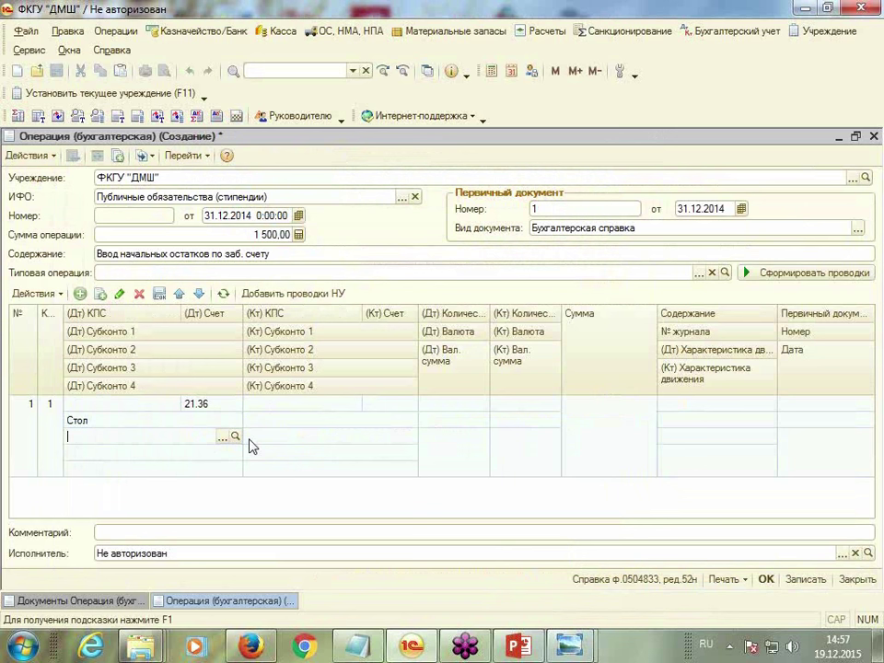
{"action": "left_click", "coordinate": [225, 437]}
{"action": "double_click", "coordinate": [180, 283]}
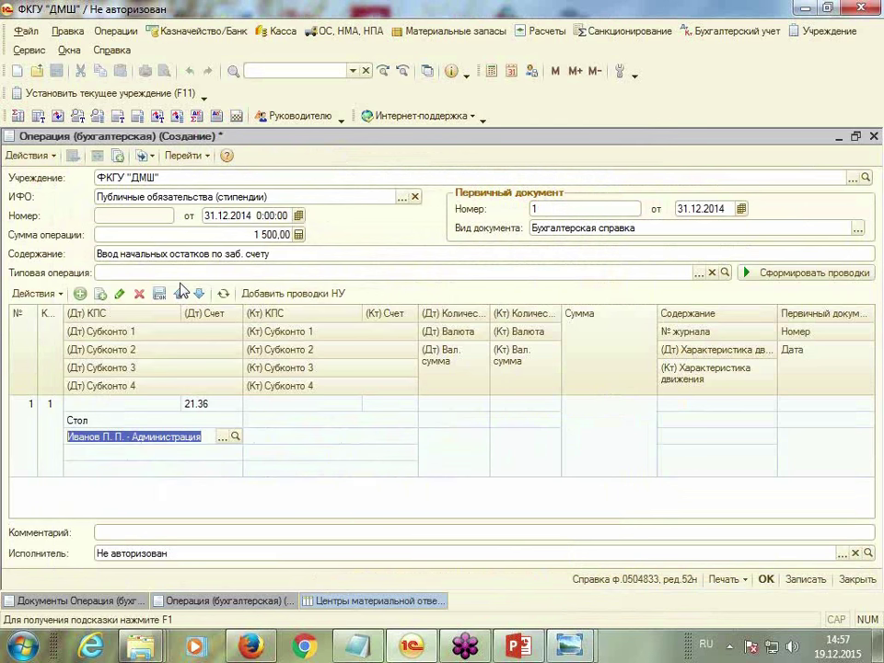
{"action": "left_click", "coordinate": [189, 455]}
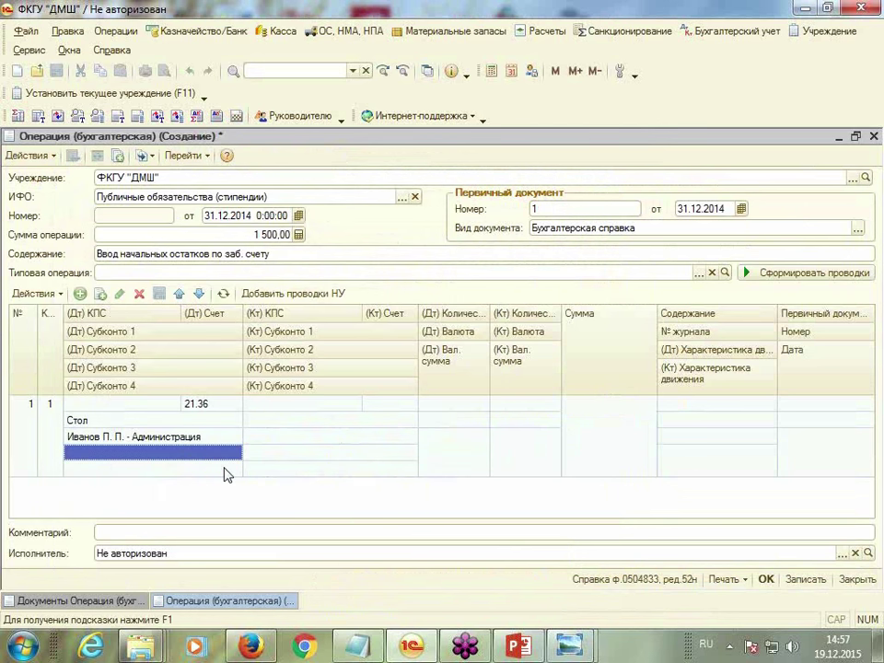
{"action": "left_click", "coordinate": [226, 467]}
{"action": "left_click", "coordinate": [383, 405]}
{"action": "left_click", "coordinate": [383, 405]}
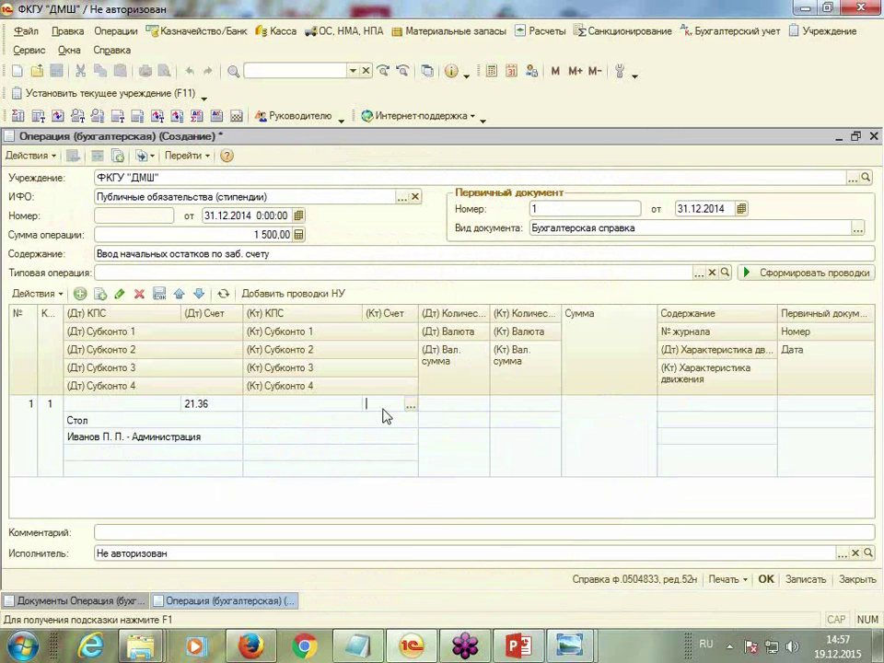
{"action": "left_click", "coordinate": [411, 406]}
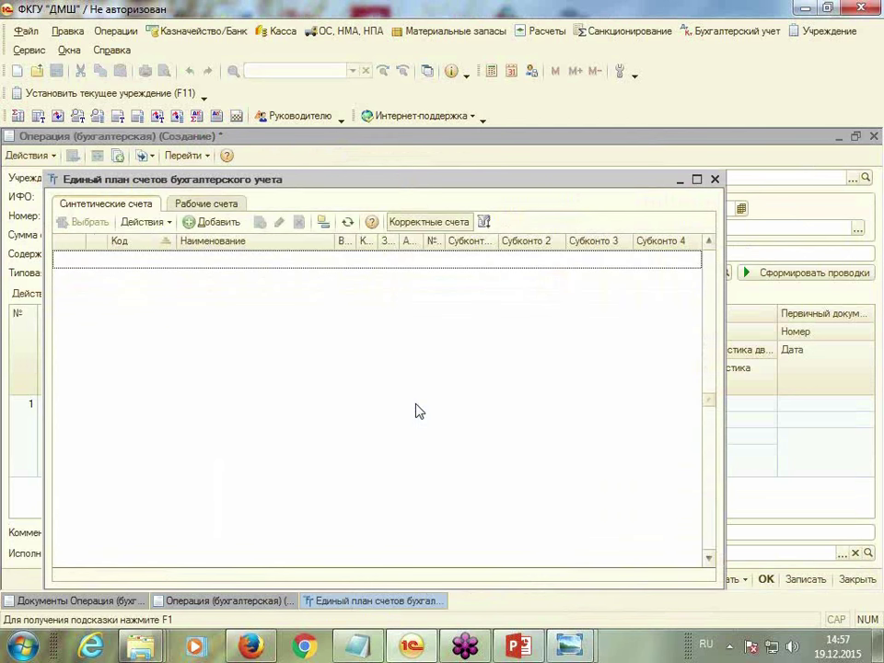
{"action": "left_click", "coordinate": [714, 178]}
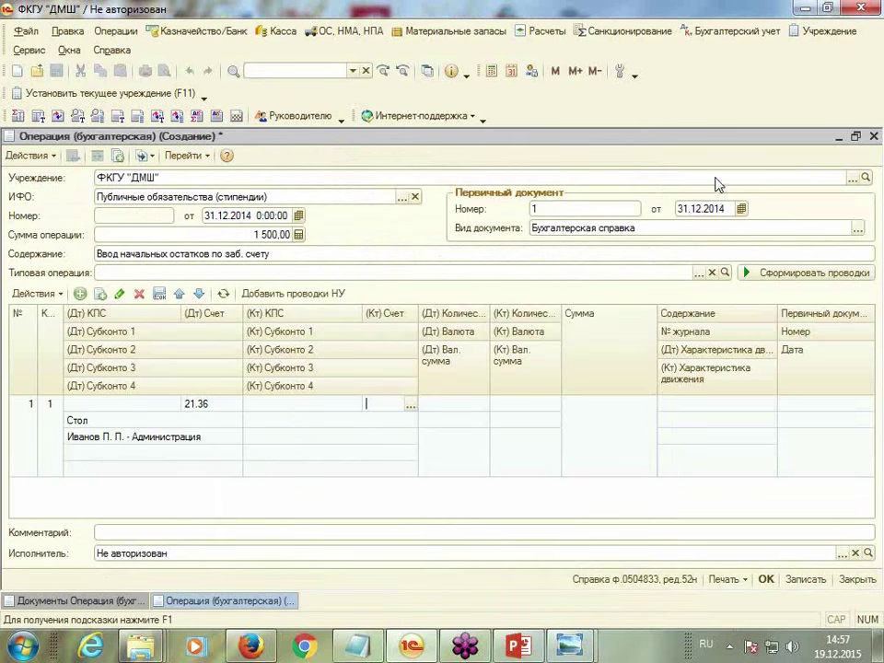
Enter debit quantity 1,000 and amount 1 500,00 for the entry
{"action": "left_click", "coordinate": [449, 460]}
{"action": "left_click", "coordinate": [364, 427]}
{"action": "left_click", "coordinate": [362, 449]}
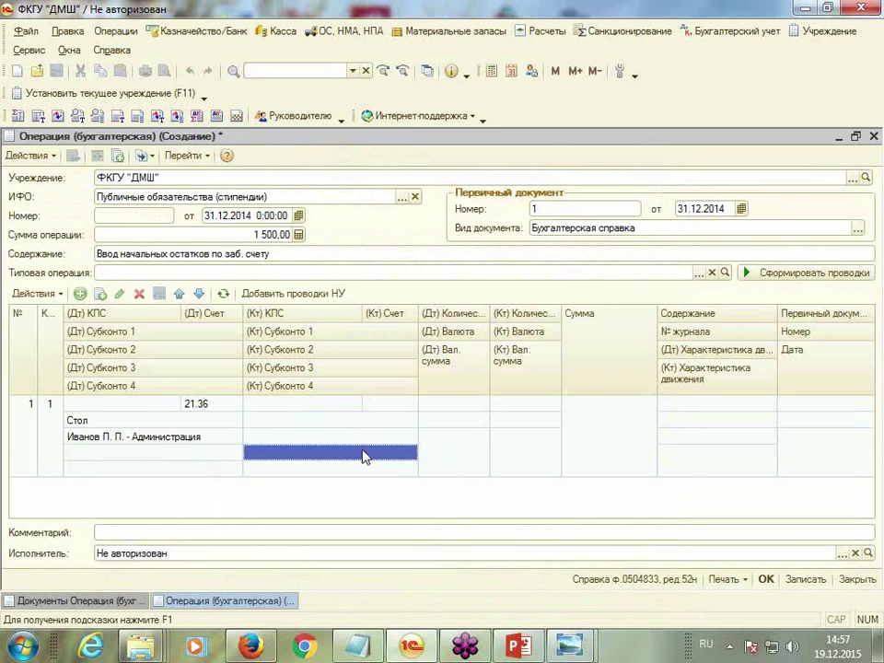
{"action": "left_click", "coordinate": [388, 464]}
{"action": "left_click", "coordinate": [460, 406]}
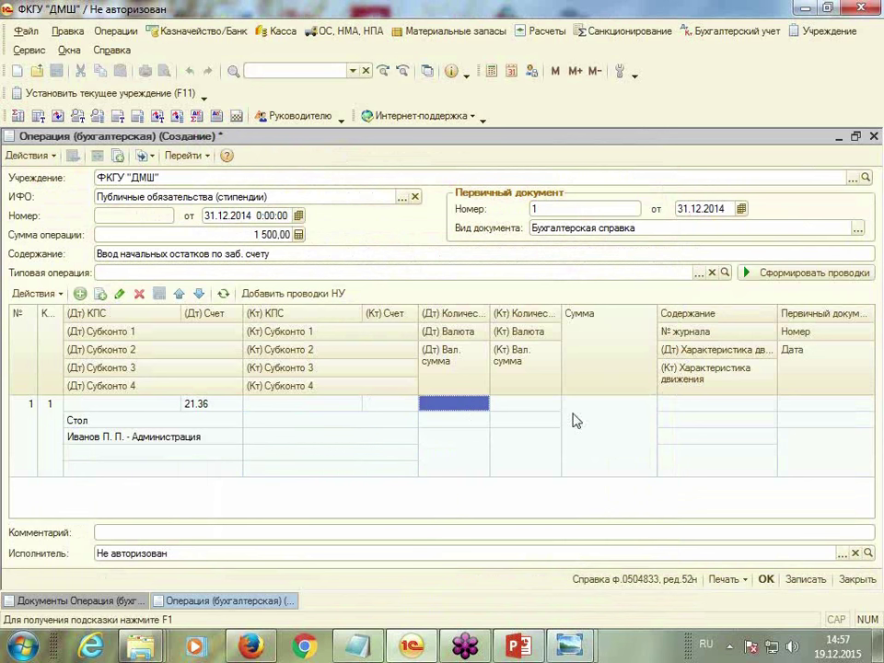
{"action": "left_click", "coordinate": [479, 408]}
{"action": "type", "text": "1"}
{"action": "key", "text": "Return"}
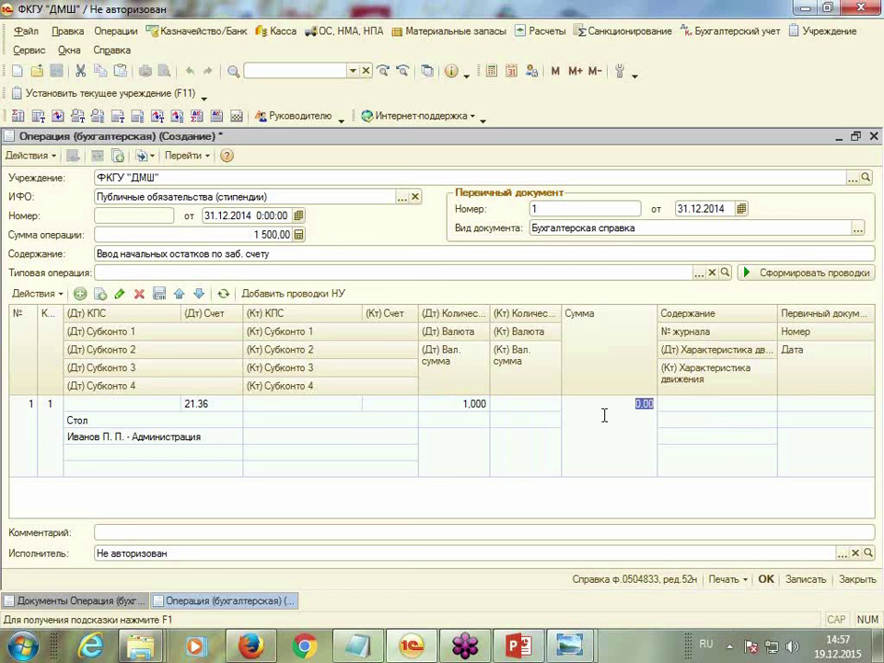
{"action": "type", "text": "15"}
{"action": "left_click", "coordinate": [697, 413]}
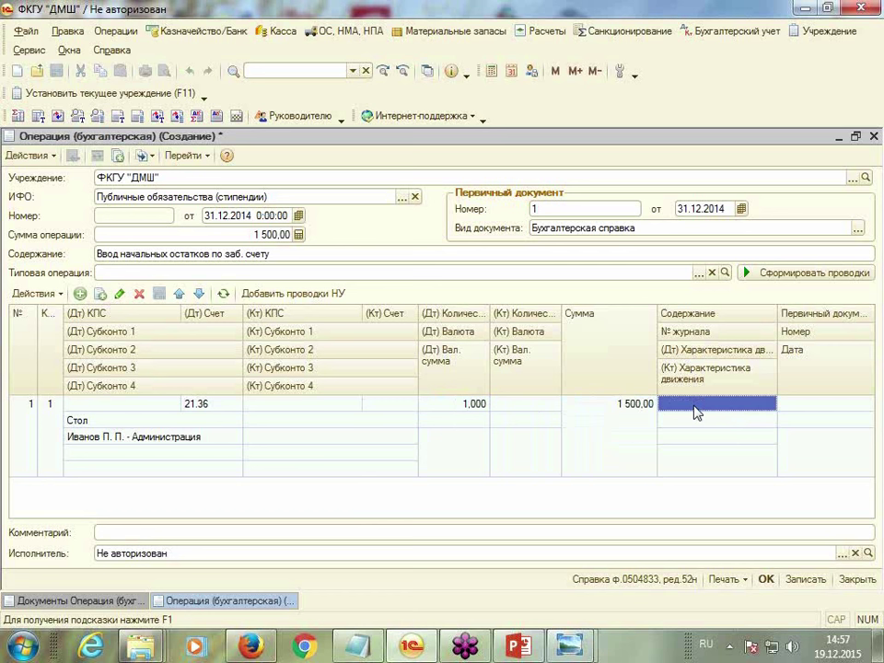
Copy the operation content «Ввод начальных остатков по заб. счету» into the entry's description
{"action": "triple_click", "coordinate": [288, 255]}
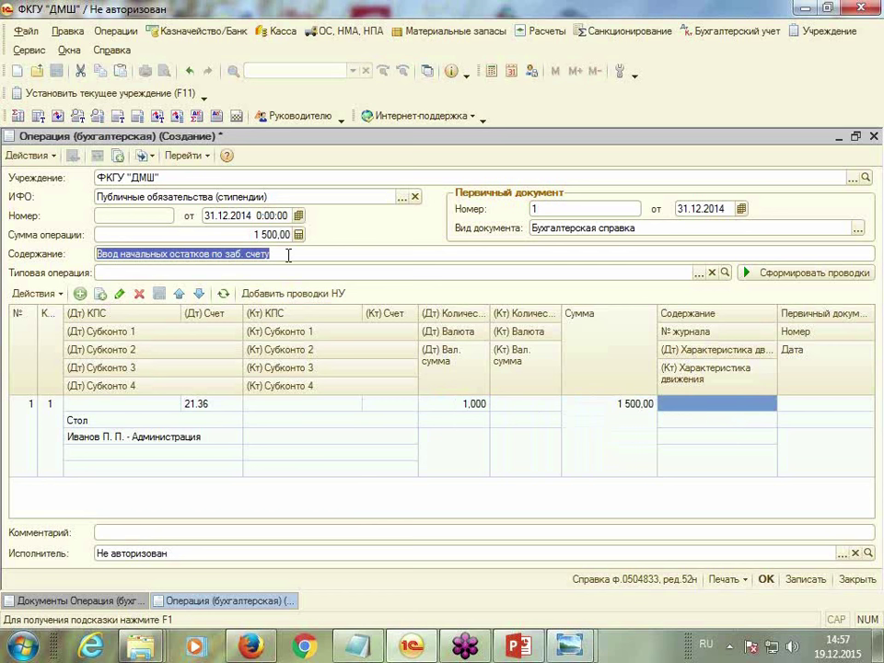
{"action": "right_click", "coordinate": [287, 258]}
{"action": "left_click", "coordinate": [339, 309]}
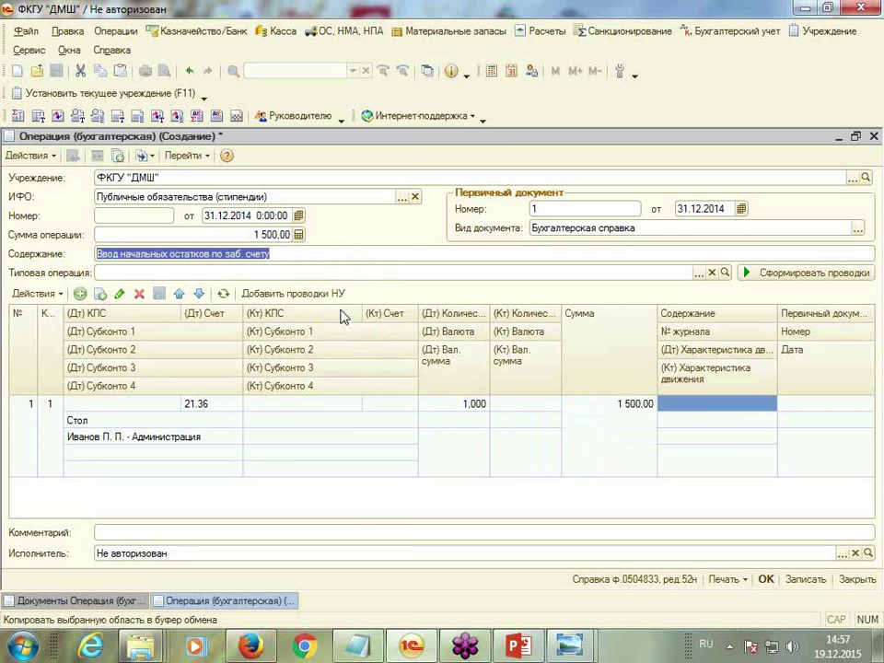
{"action": "left_click", "coordinate": [669, 414]}
{"action": "right_click", "coordinate": [669, 407]}
{"action": "left_click", "coordinate": [706, 478]}
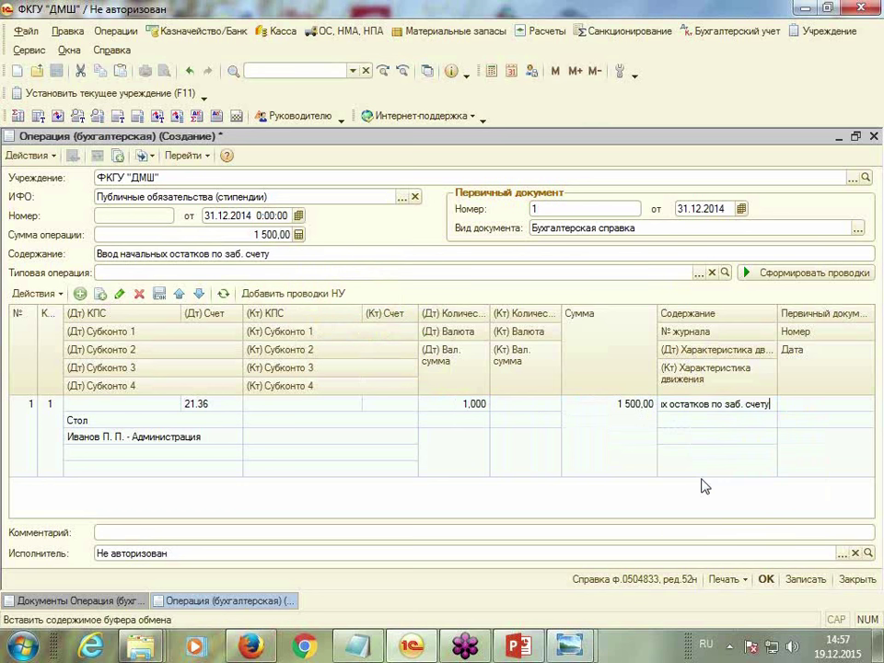
{"action": "left_click", "coordinate": [679, 425]}
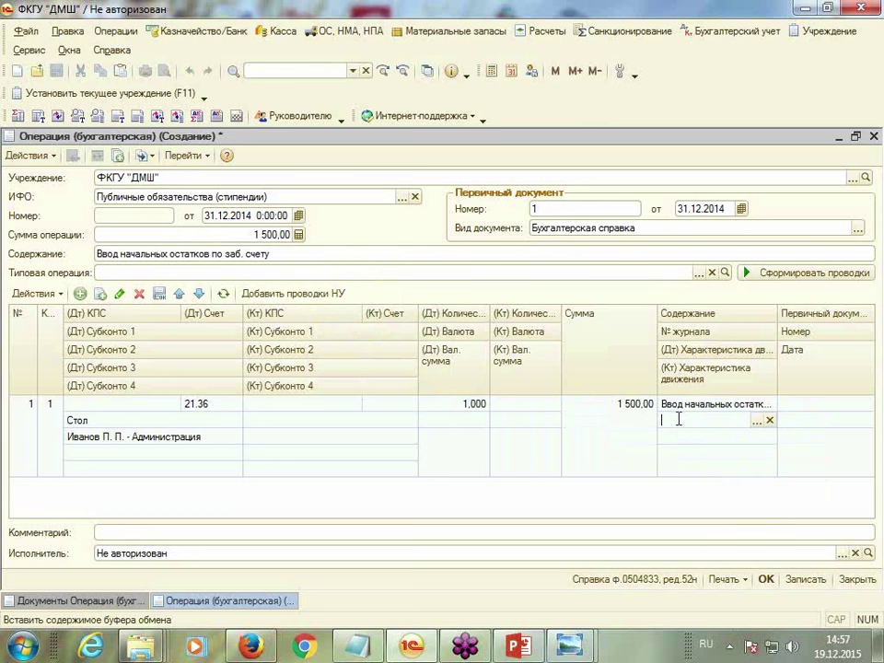
{"action": "left_click", "coordinate": [757, 421]}
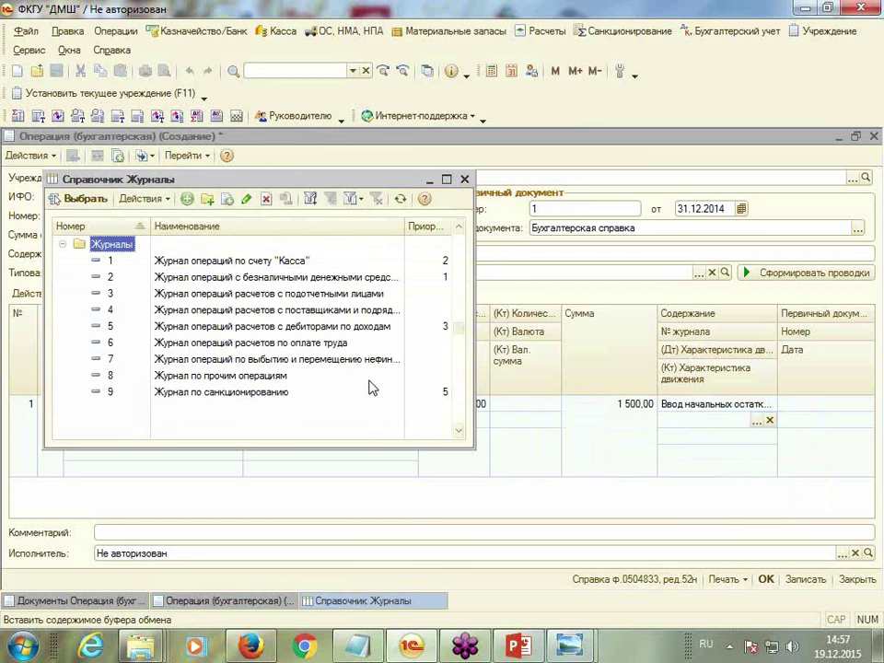
Assign journal 8, Журнал по прочим операциям, to the entry
{"action": "double_click", "coordinate": [262, 375]}
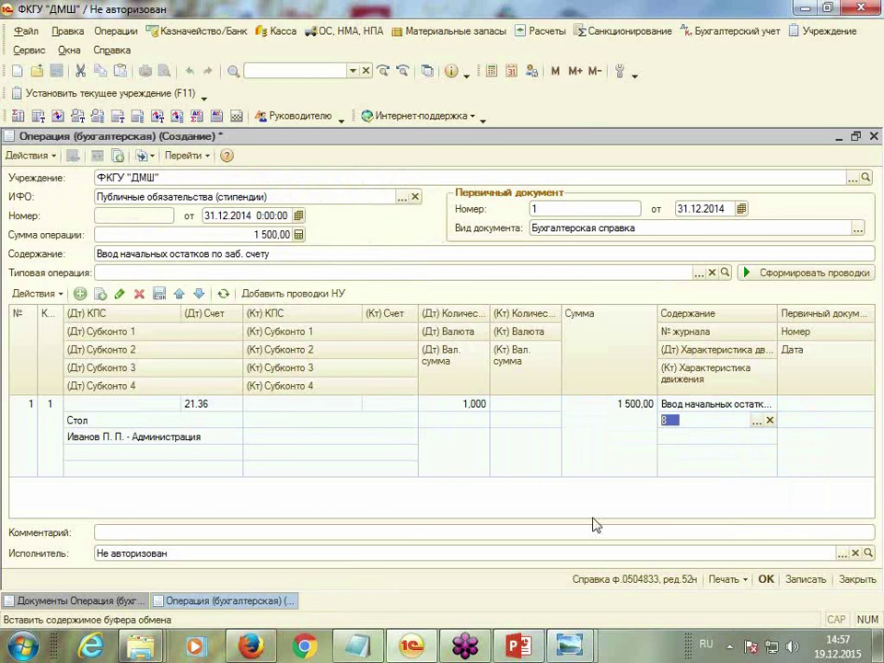
{"action": "key", "text": "Return"}
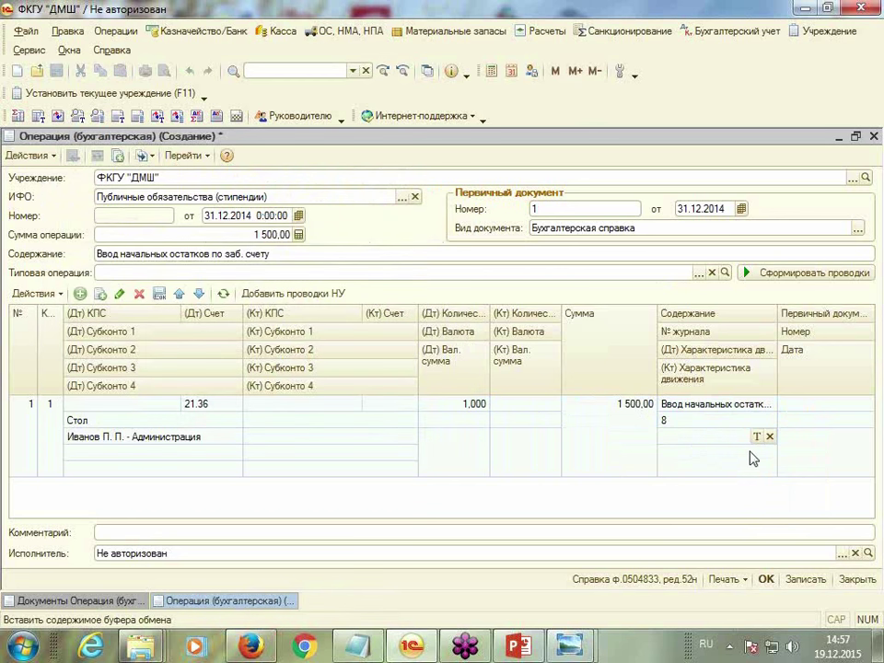
{"action": "key", "text": "Return"}
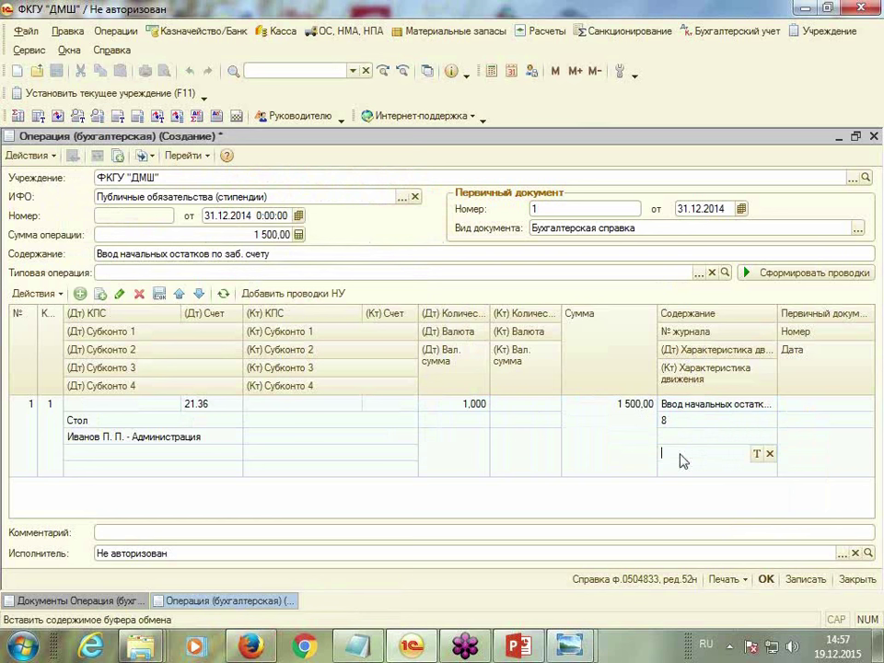
Set the entry's primary document to Бухгалтерская справка no. 1 dated 31.12.2014
{"action": "left_click", "coordinate": [811, 406]}
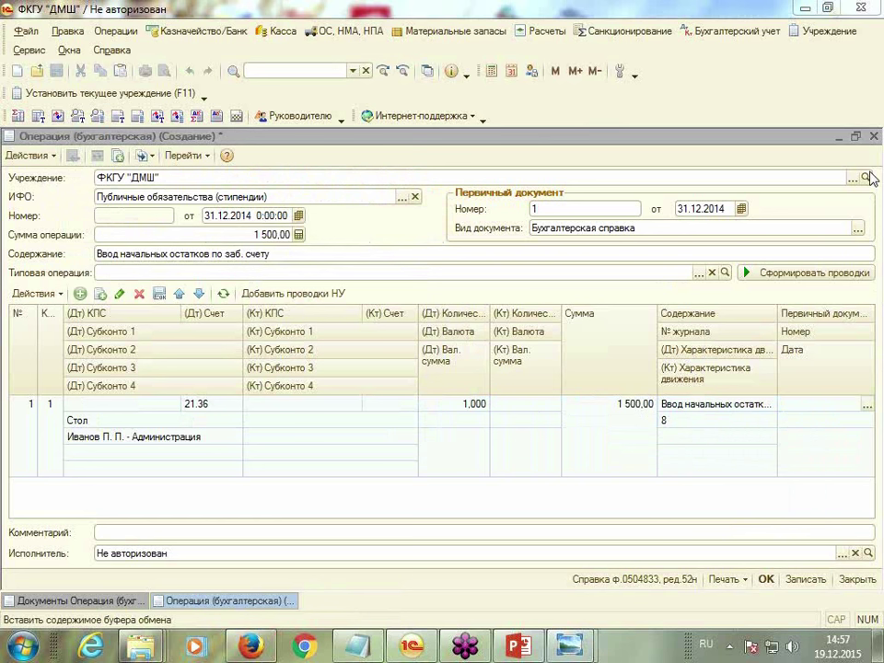
{"action": "left_click", "coordinate": [867, 407]}
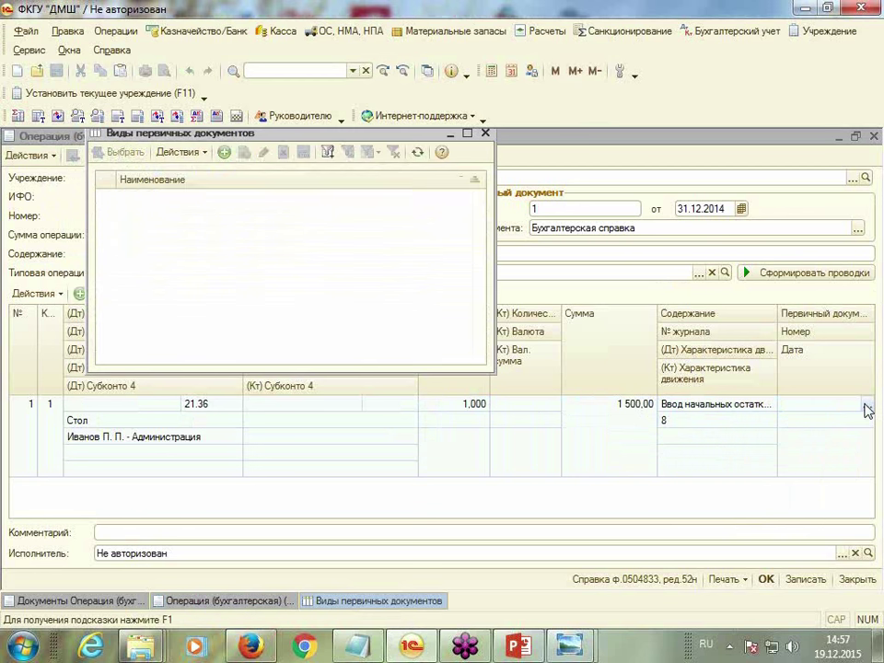
{"action": "double_click", "coordinate": [173, 198]}
{"action": "left_click", "coordinate": [801, 425]}
{"action": "type", "text": "1"}
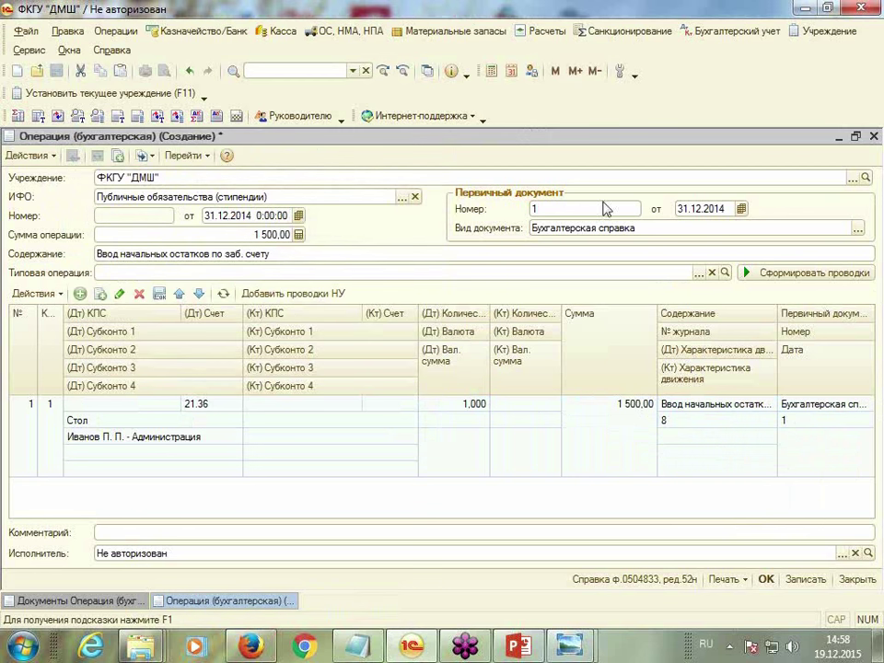
{"action": "key", "text": "Return"}
{"action": "type", "text": "31.12.2014"}
{"action": "key", "text": "Return"}
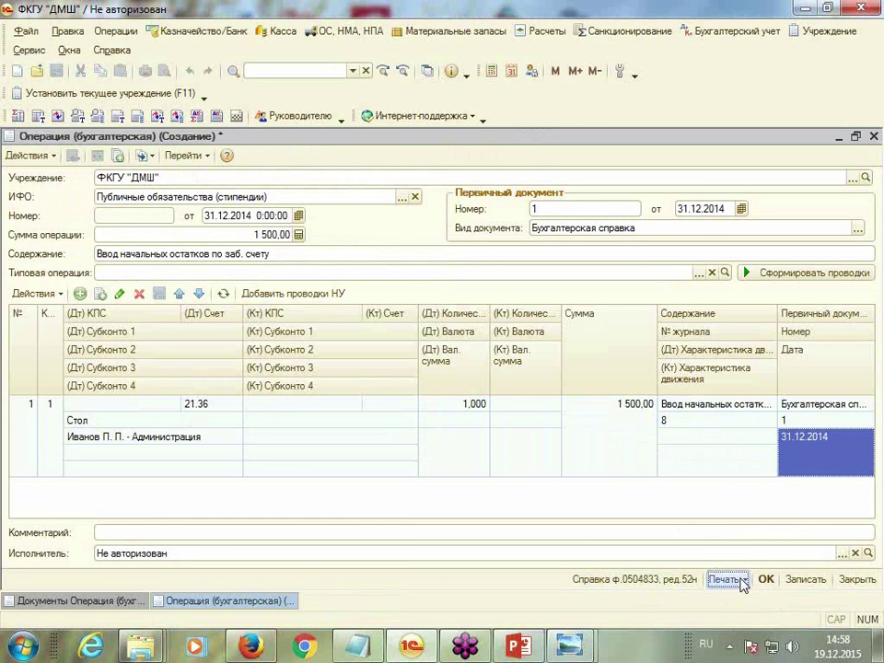
Save the operation as №00000001 and print its Справка ф.0504833 certificate
{"action": "left_click", "coordinate": [727, 579]}
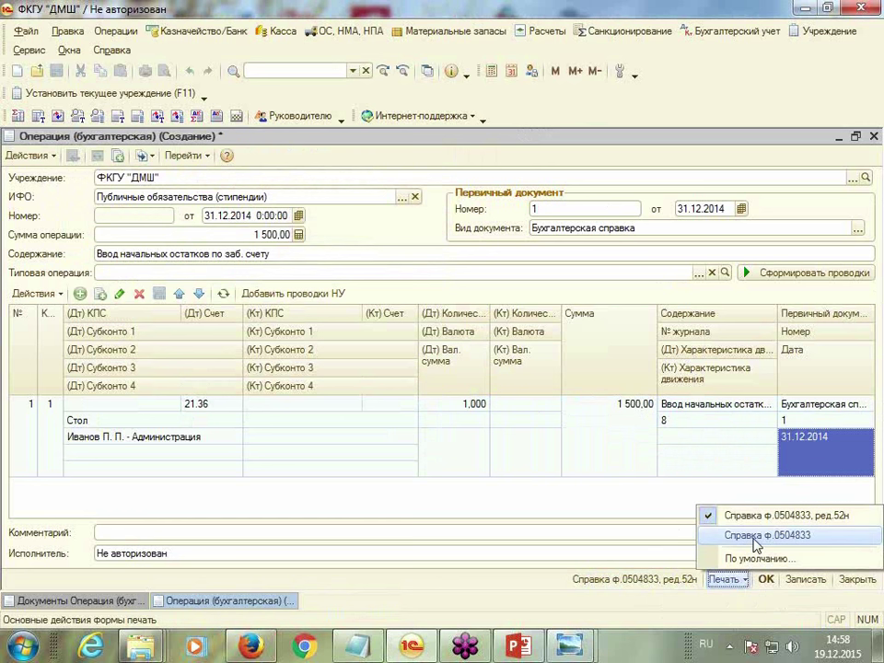
{"action": "left_click", "coordinate": [755, 542]}
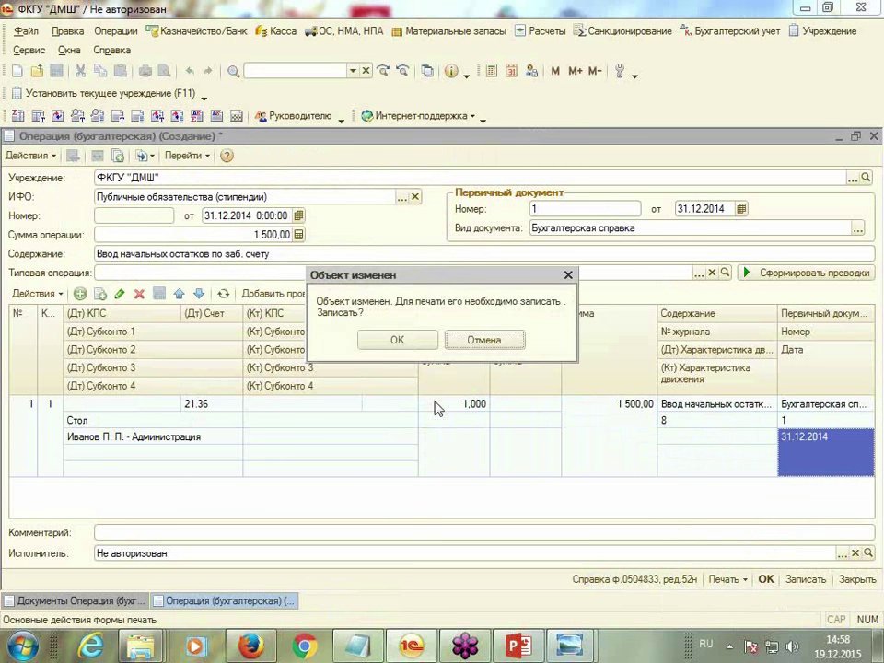
{"action": "left_click", "coordinate": [414, 341]}
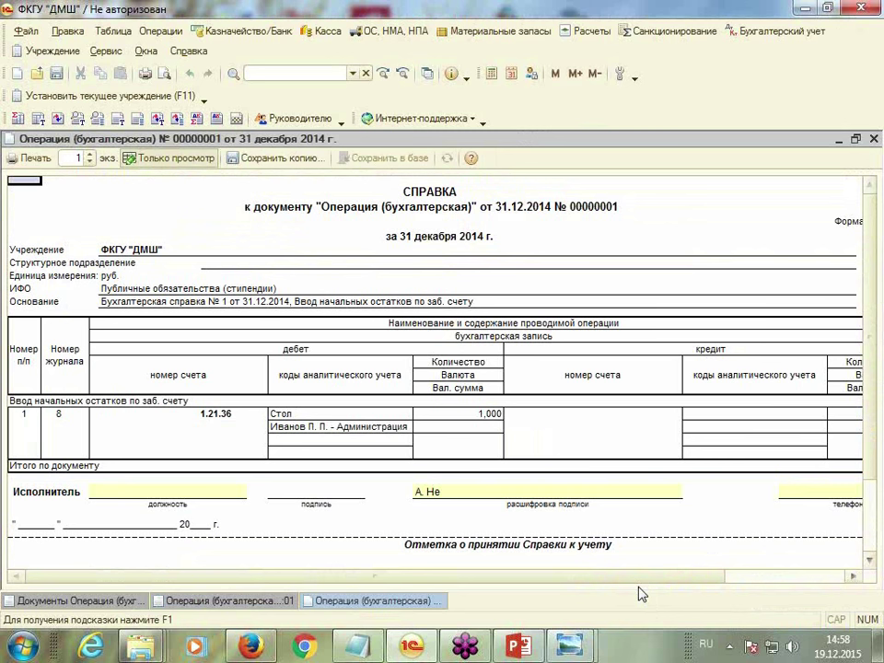
{"action": "left_click", "coordinate": [419, 491]}
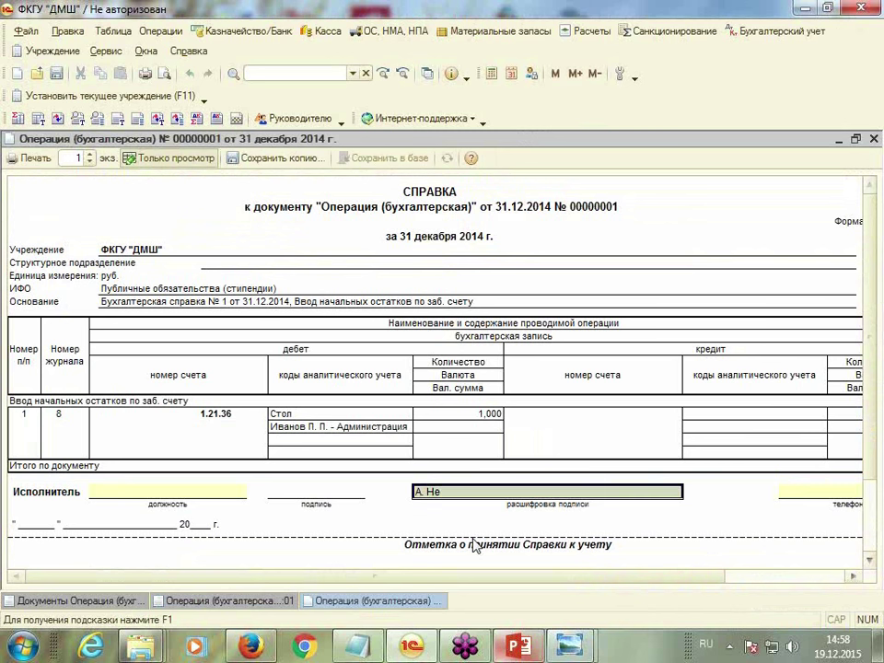
{"action": "mouse_move", "coordinate": [519, 645]}
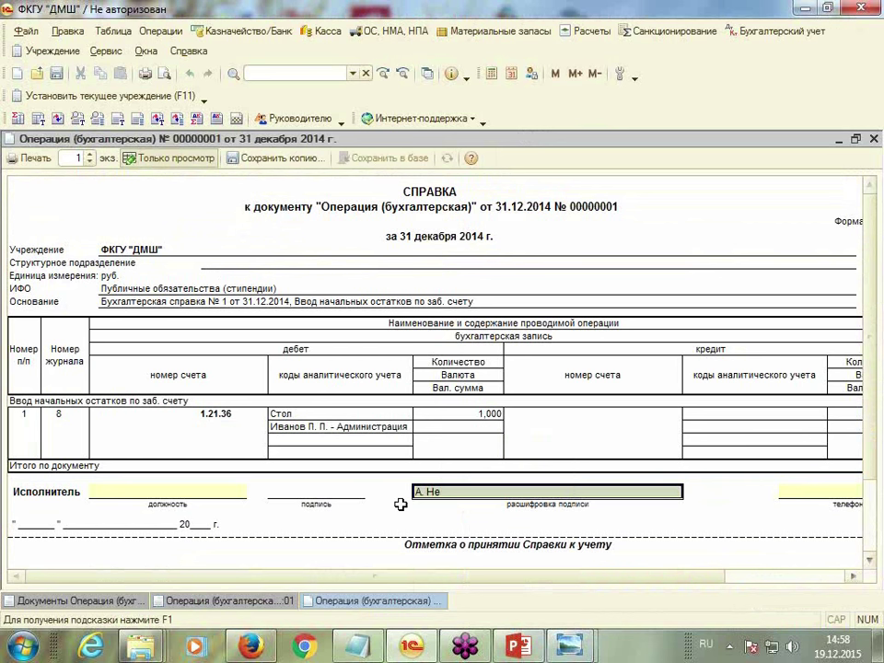
Make the certificate editable and enter 'Гл. бухгалтер' as position and the accountant's name as signature decoding
{"action": "left_click", "coordinate": [179, 159]}
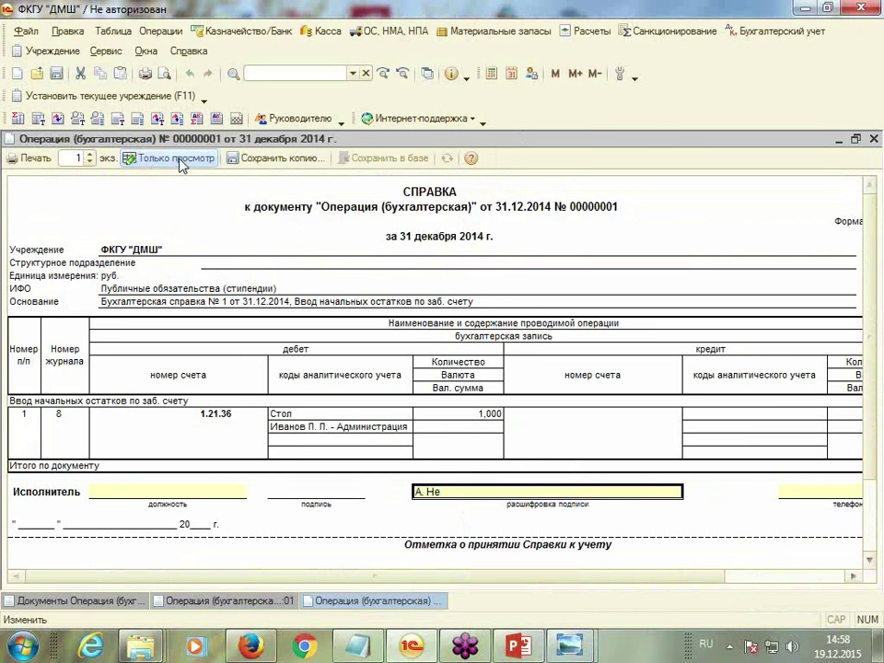
{"action": "left_click", "coordinate": [169, 492]}
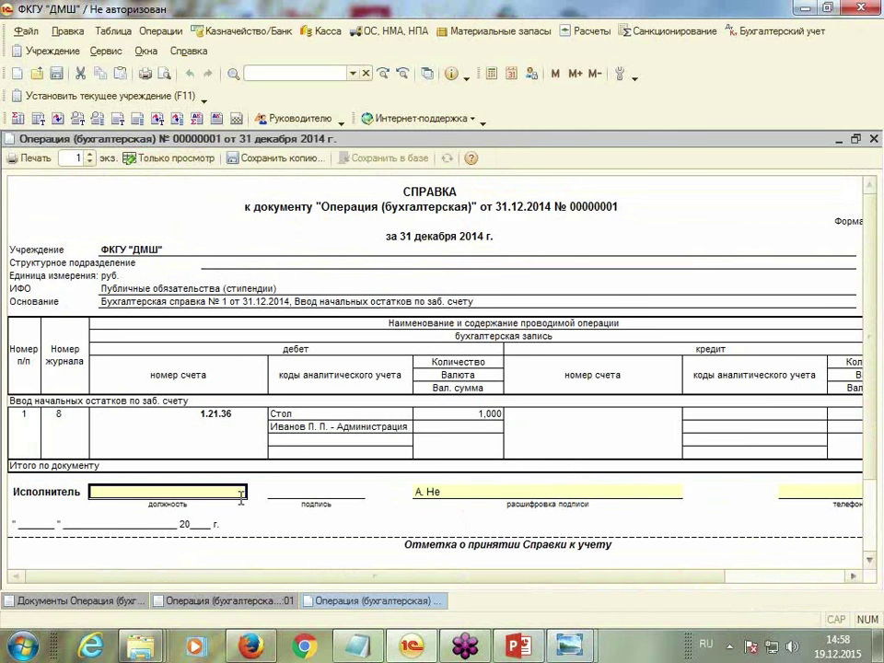
{"action": "type", "text": "Гл. бухгалтер"}
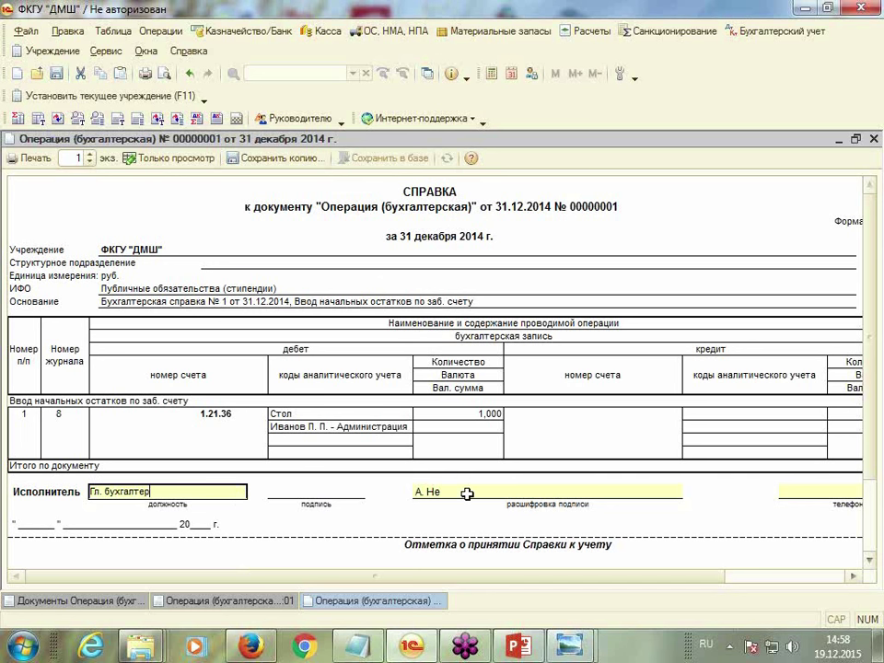
{"action": "left_click", "coordinate": [467, 493]}
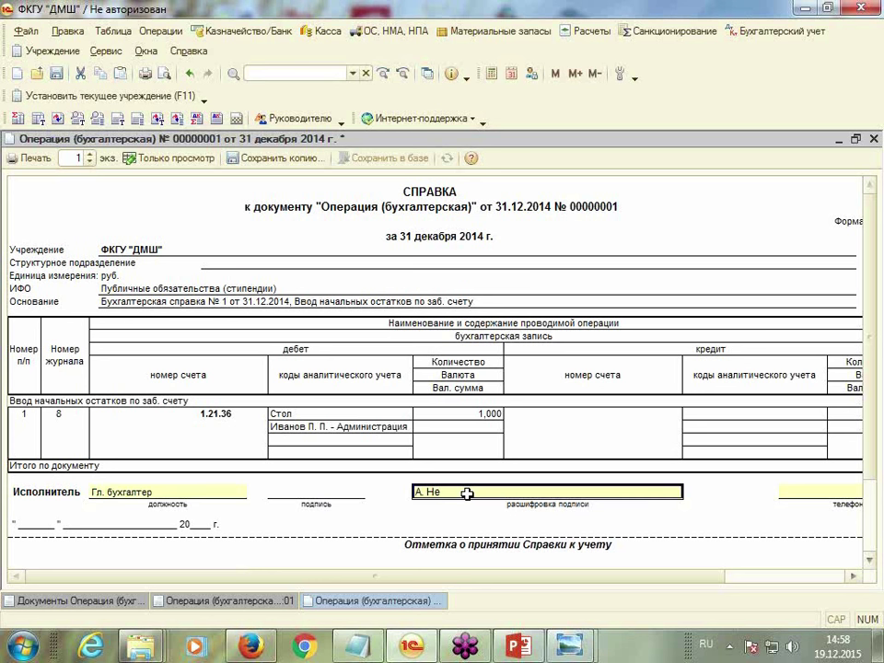
{"action": "type", "text": "Св"}
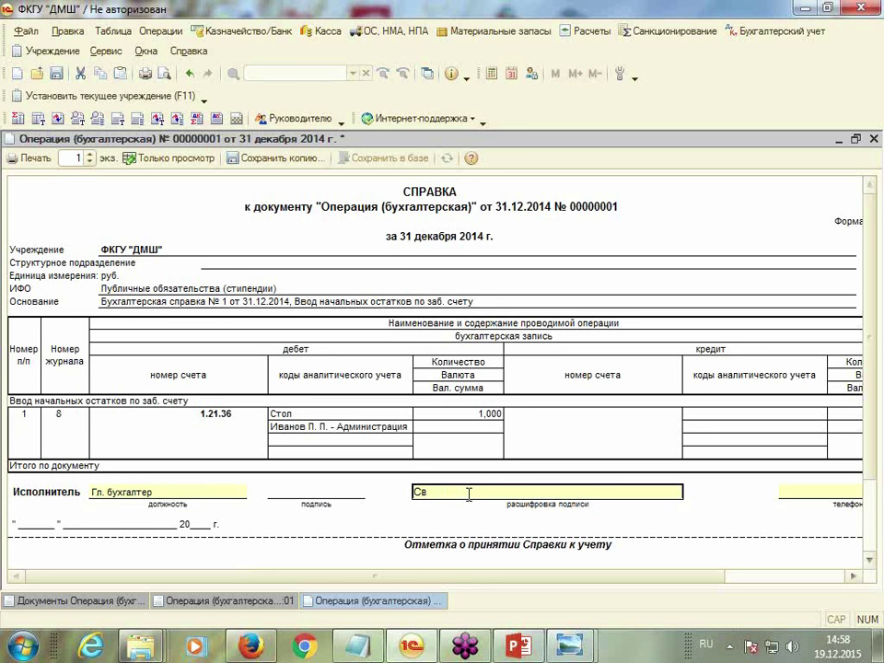
{"action": "key", "text": "BackSpace"}
{"action": "type", "text": "С.А."}
Attempt to close the edited certificate, then cancel saving a copy of it
{"action": "left_click", "coordinate": [873, 138]}
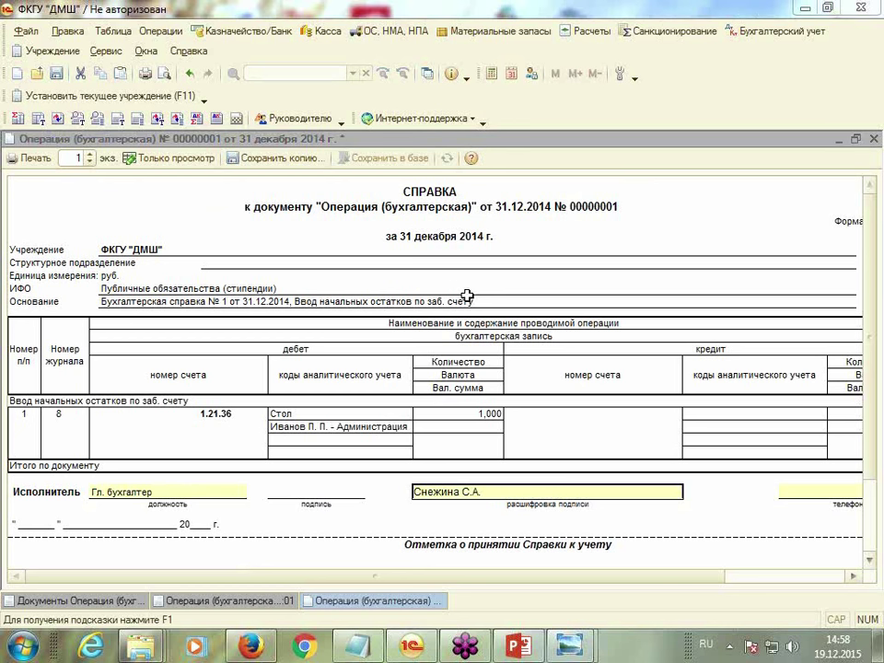
{"action": "left_click", "coordinate": [311, 161]}
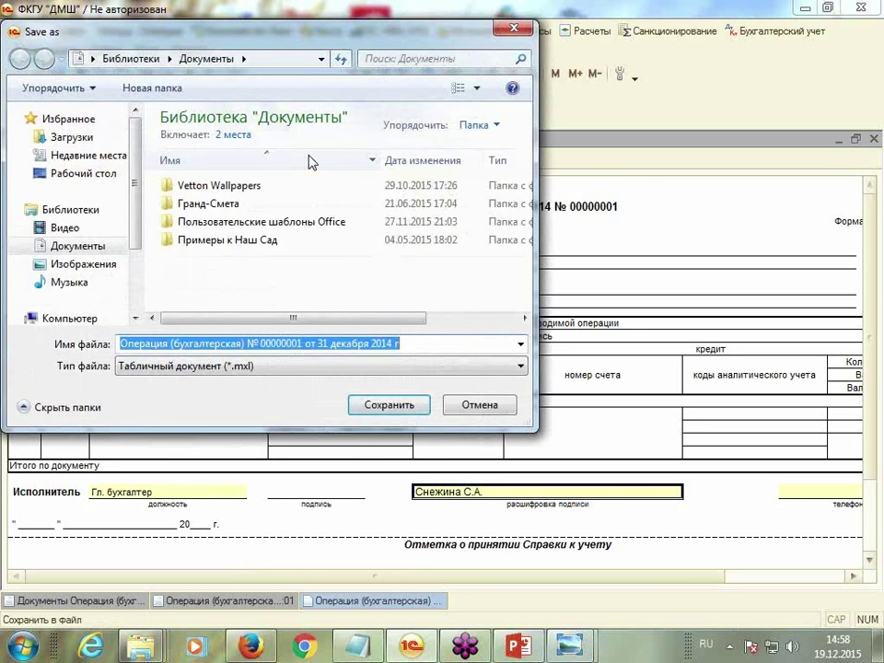
{"action": "left_click", "coordinate": [518, 28]}
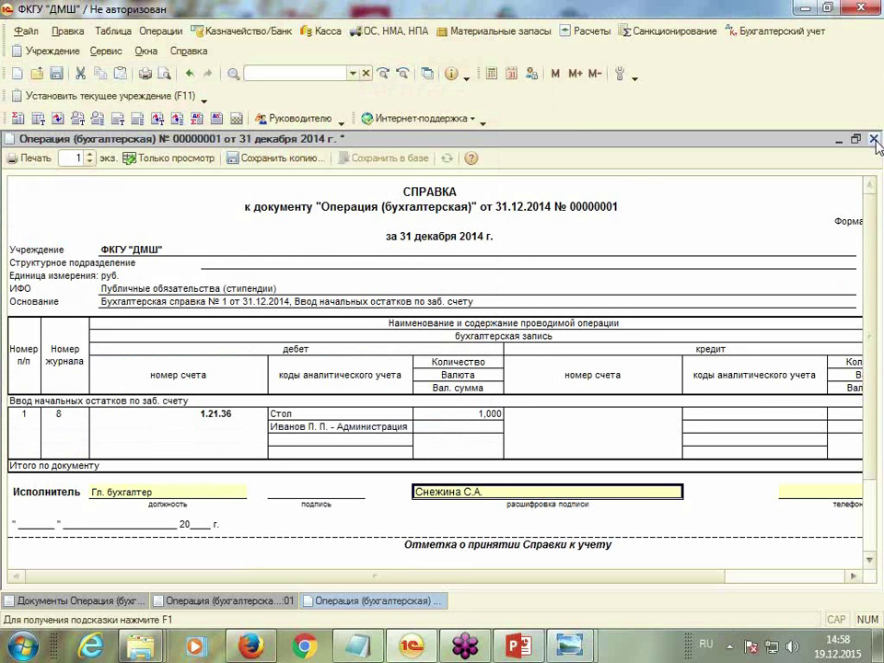
{"action": "scroll", "coordinate": [881, 559], "scroll_direction": "down", "scroll_amount": 3}
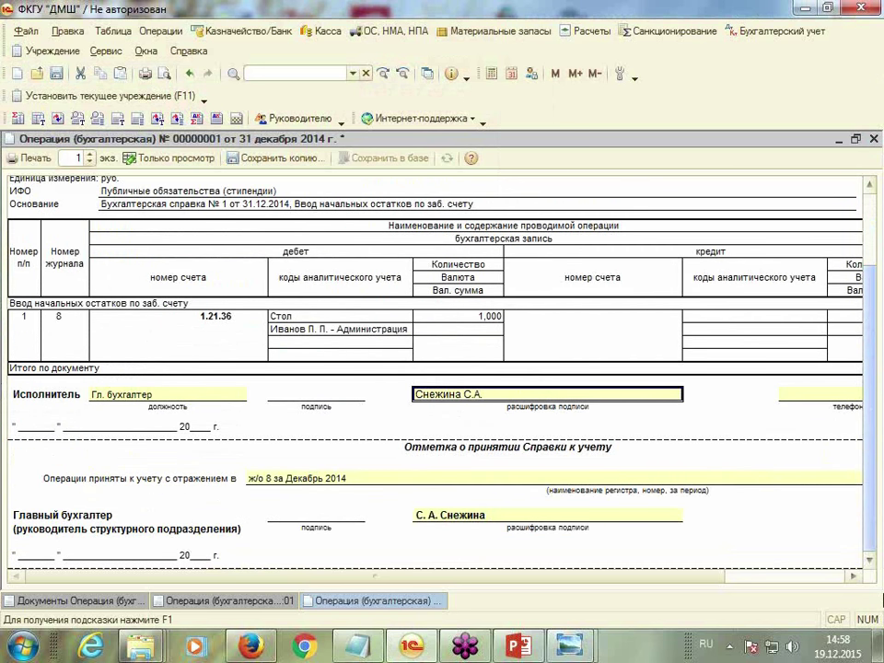
{"action": "scroll", "coordinate": [866, 417], "scroll_direction": "up", "scroll_amount": 3}
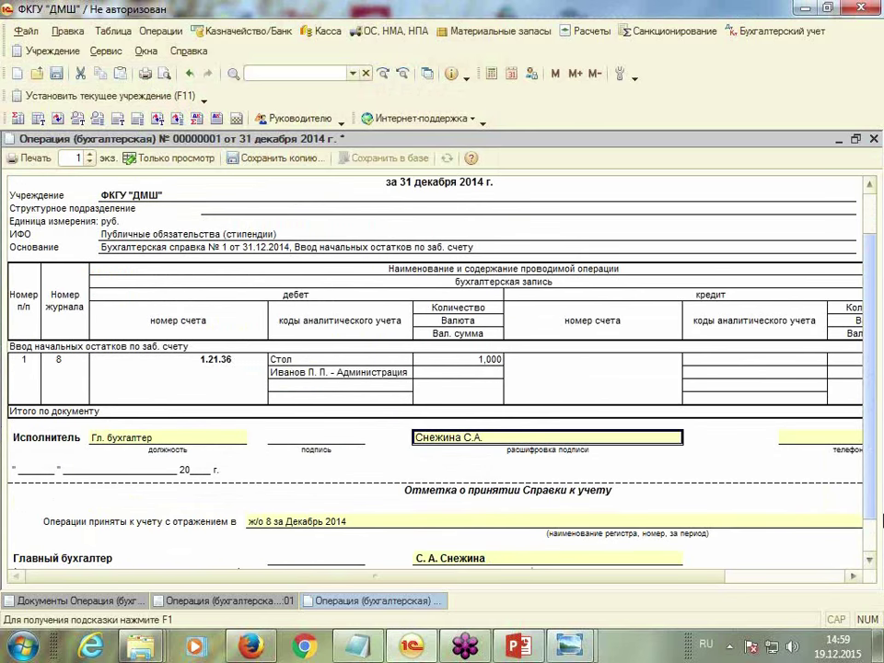
Close the certificate, save the operation, and generate the turnover balance sheet, checking the 101.10 debit
{"action": "left_click", "coordinate": [872, 138]}
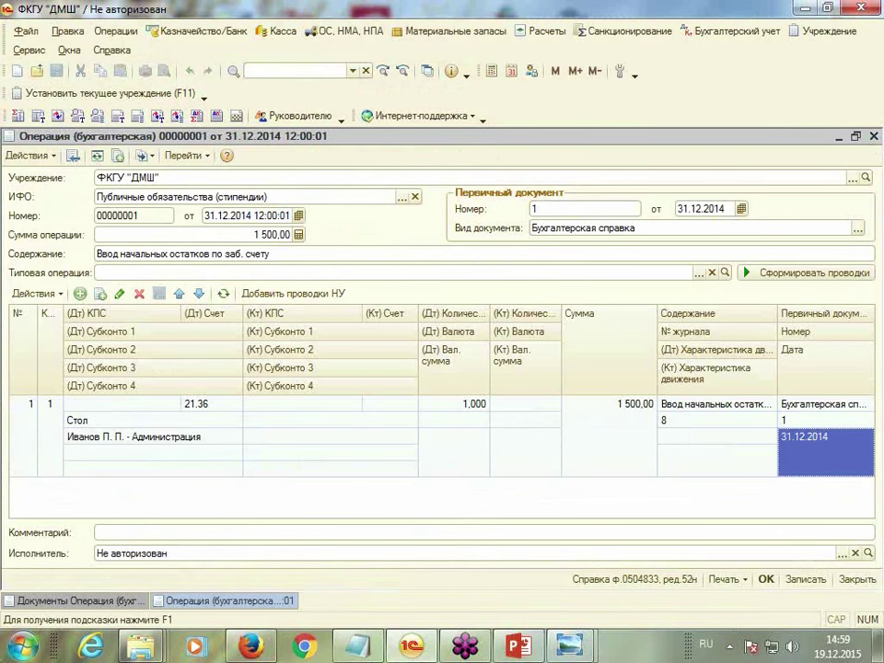
{"action": "left_click", "coordinate": [767, 580]}
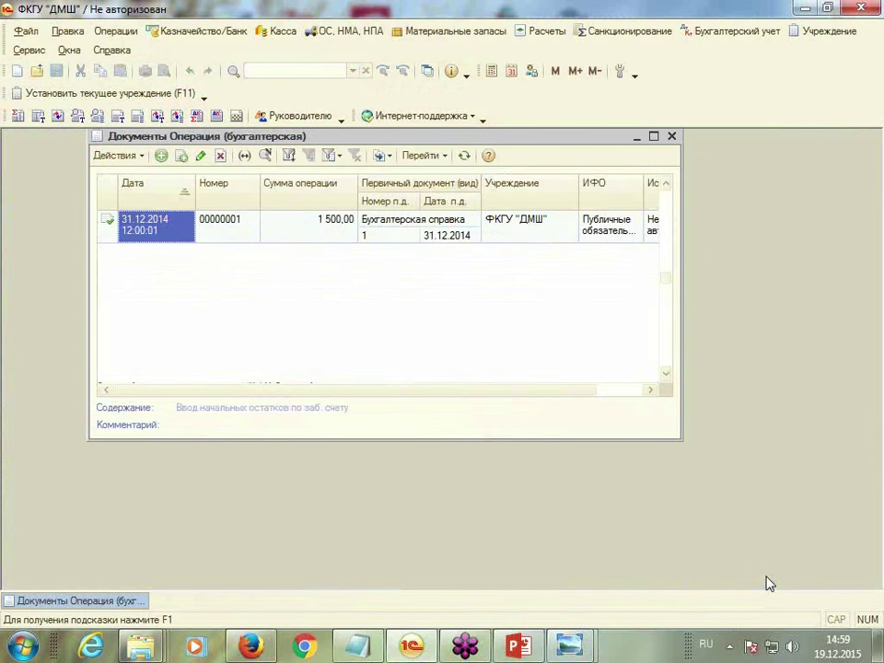
{"action": "left_click", "coordinate": [18, 117]}
{"action": "left_click", "coordinate": [100, 197]}
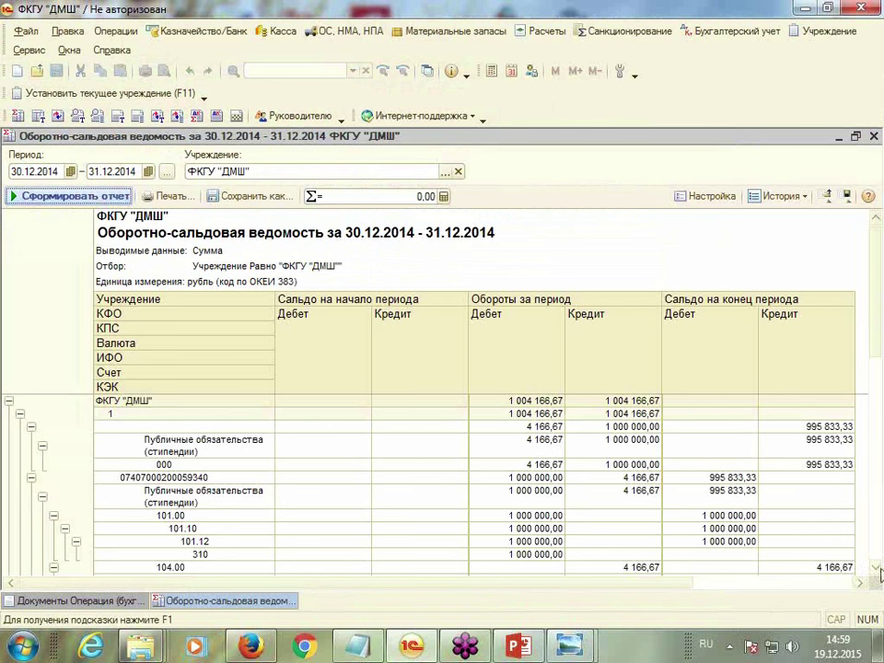
{"action": "left_click", "coordinate": [875, 568]}
{"action": "left_click", "coordinate": [875, 569]}
{"action": "left_click", "coordinate": [875, 569]}
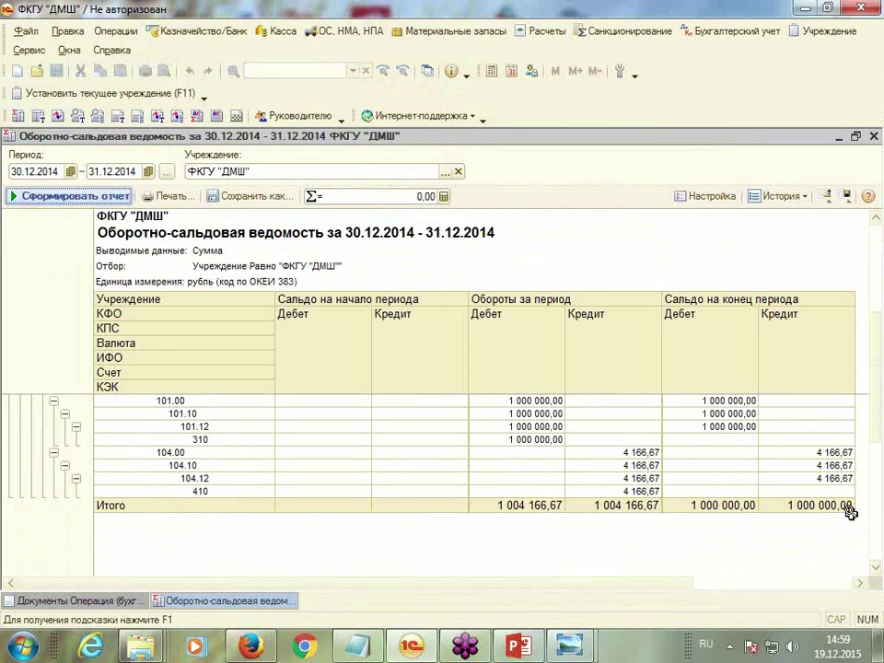
{"action": "left_click", "coordinate": [557, 414]}
{"action": "scroll", "coordinate": [552, 419], "scroll_direction": "up", "scroll_amount": 4}
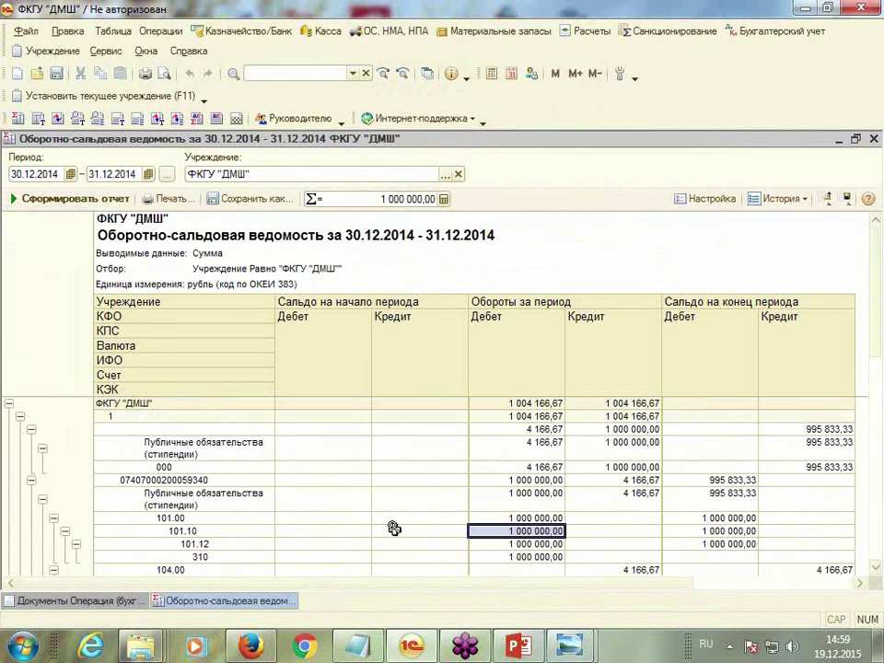
{"action": "scroll", "coordinate": [396, 525], "scroll_direction": "down", "scroll_amount": 4}
Regenerate the report with off-balance accounts and check the 21.30 debit of 1 500,00
{"action": "left_click", "coordinate": [714, 198]}
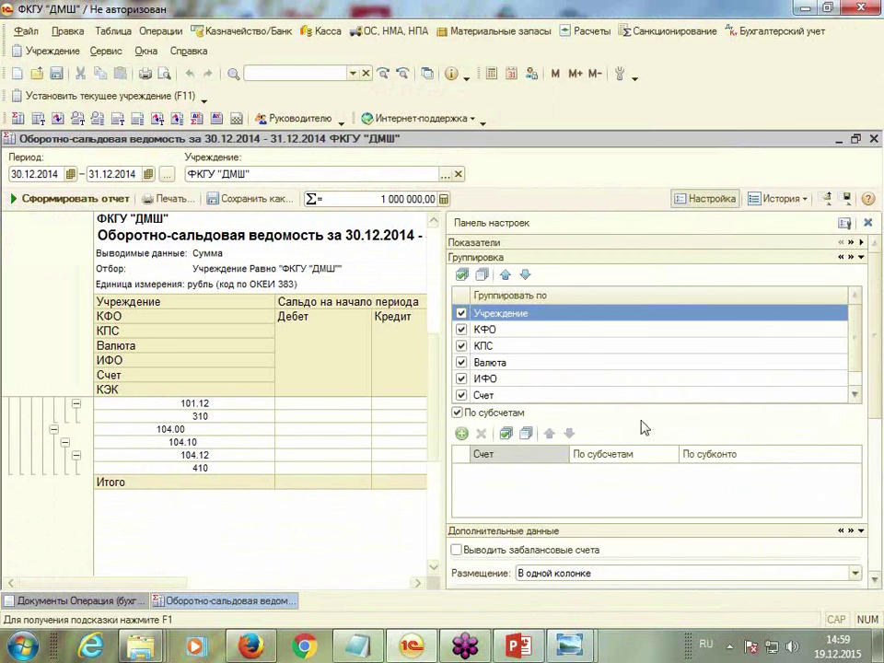
{"action": "left_click", "coordinate": [456, 550]}
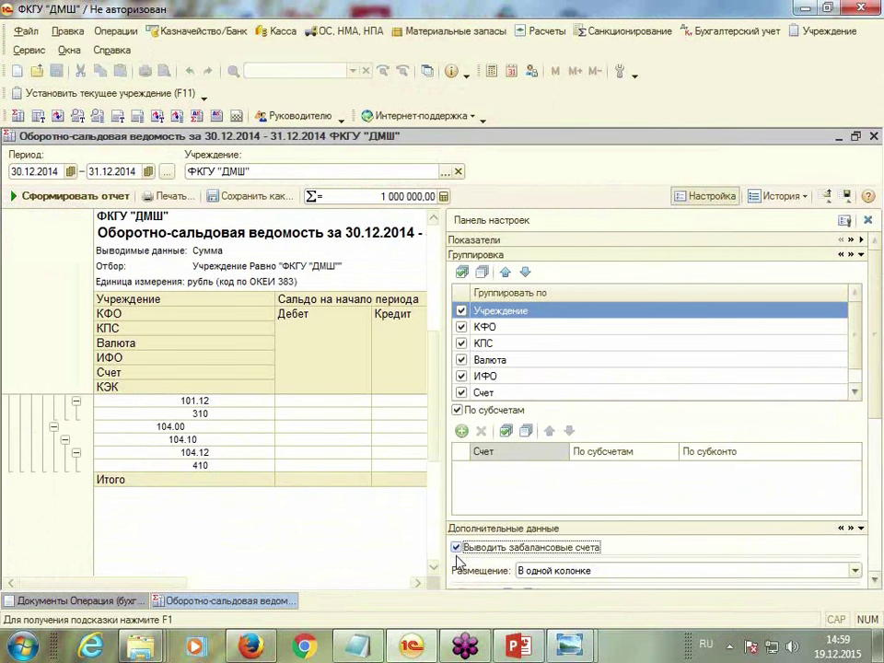
{"action": "left_click", "coordinate": [57, 197]}
{"action": "left_click", "coordinate": [727, 202]}
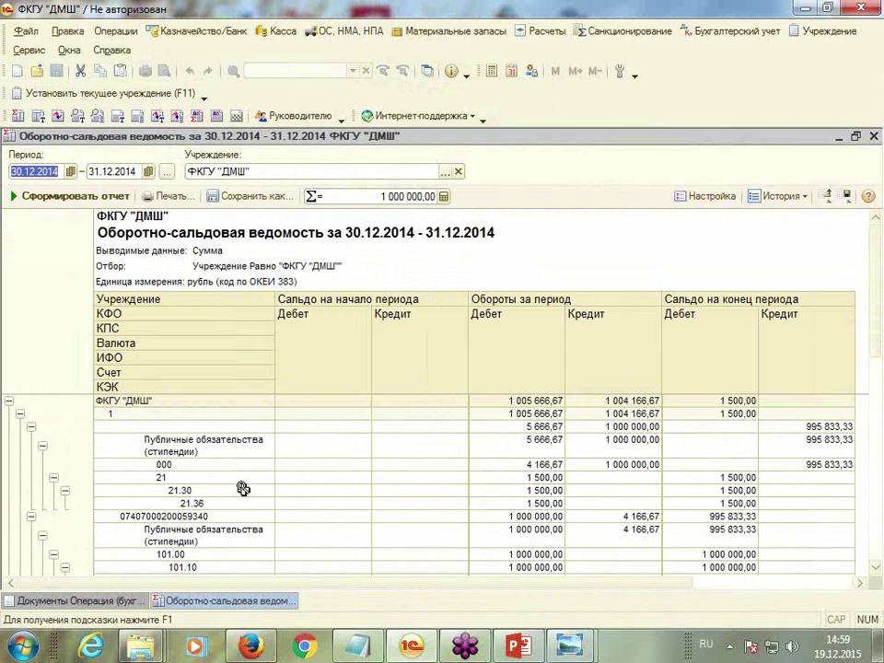
{"action": "left_click", "coordinate": [198, 490]}
{"action": "left_click", "coordinate": [532, 479]}
{"action": "left_click", "coordinate": [534, 491]}
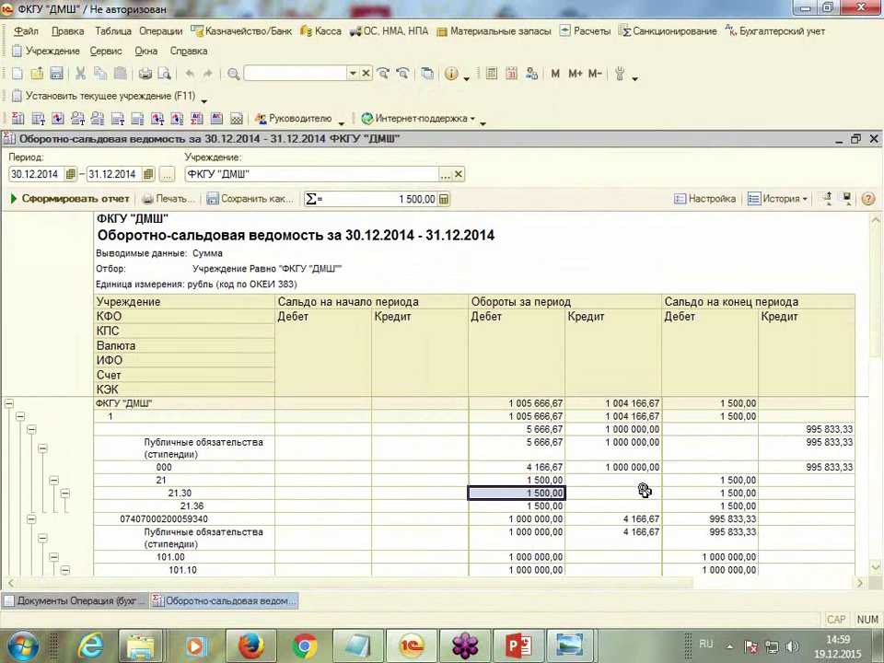
{"action": "left_click", "coordinate": [647, 494]}
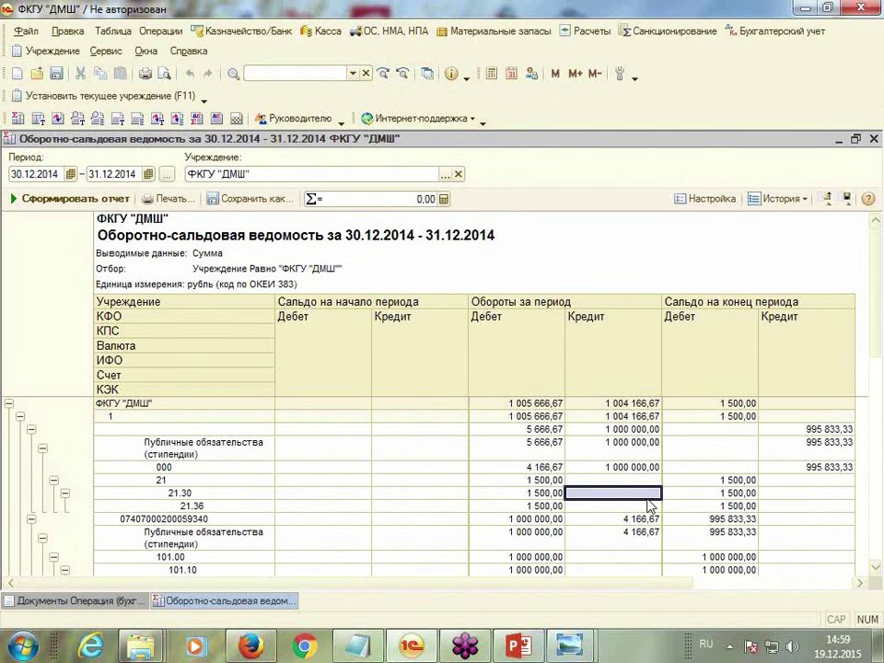
Build the account turnover sheet for 21.36, 30.12.2014–31.12.2014, institution ФКГУ "ДМШ"
{"action": "left_click", "coordinate": [39, 119]}
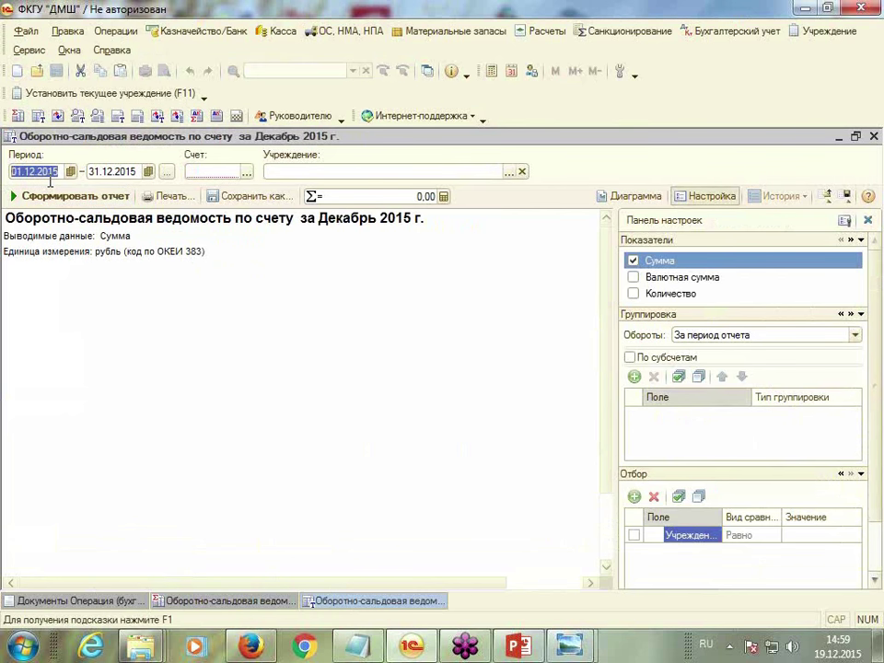
{"action": "type", "text": "30.12"}
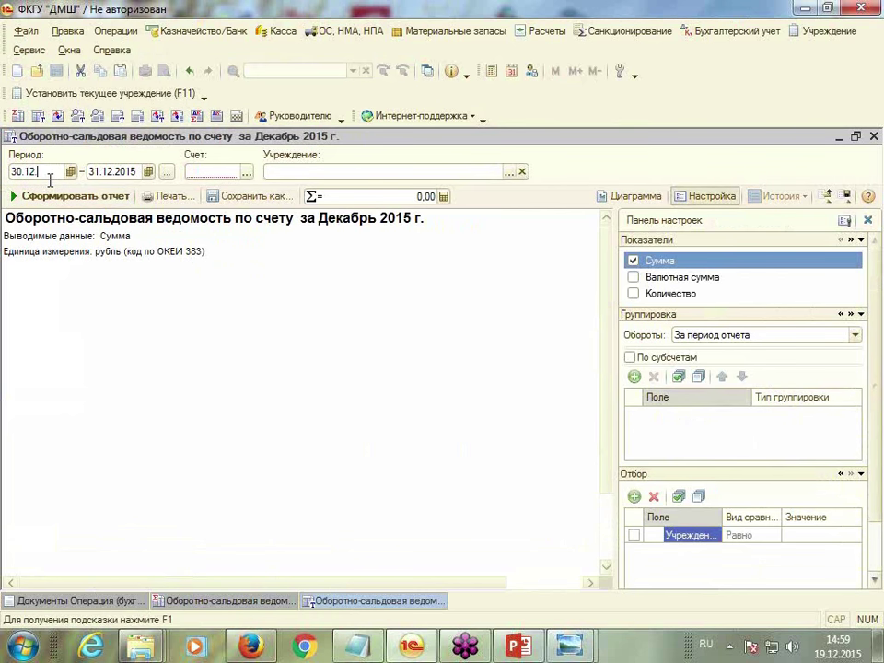
{"action": "type", "text": ".2014"}
{"action": "key", "text": "Tab"}
{"action": "type", "text": "3"}
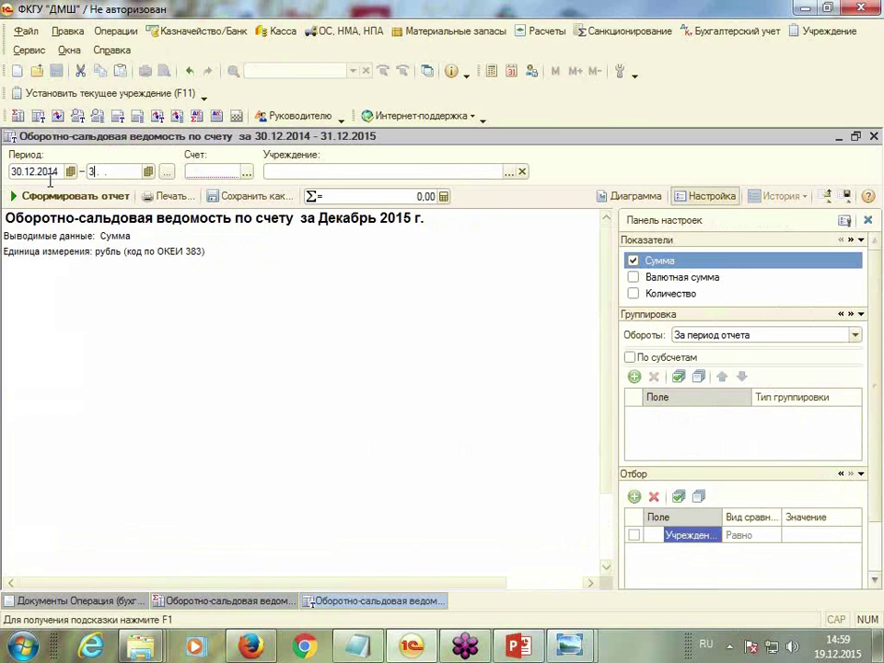
{"action": "key", "text": "Tab"}
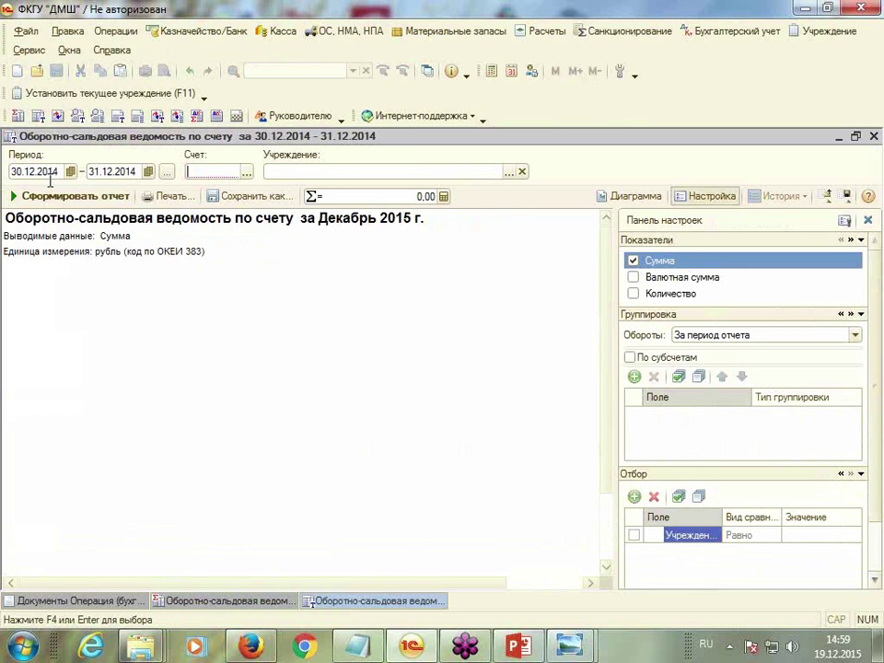
{"action": "type", "text": "21.36"}
{"action": "key", "text": "Tab"}
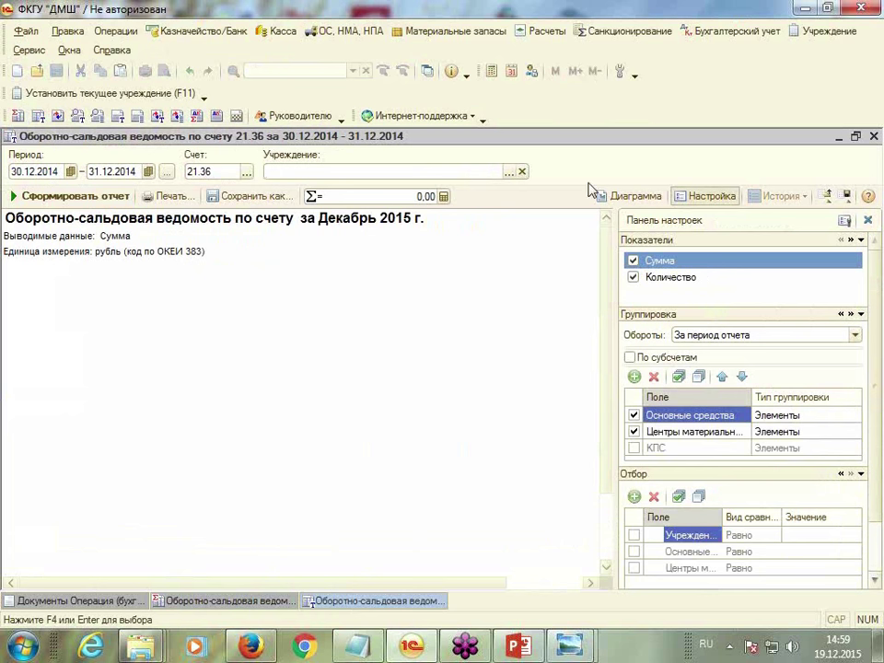
{"action": "left_click", "coordinate": [508, 171]}
{"action": "double_click", "coordinate": [173, 225]}
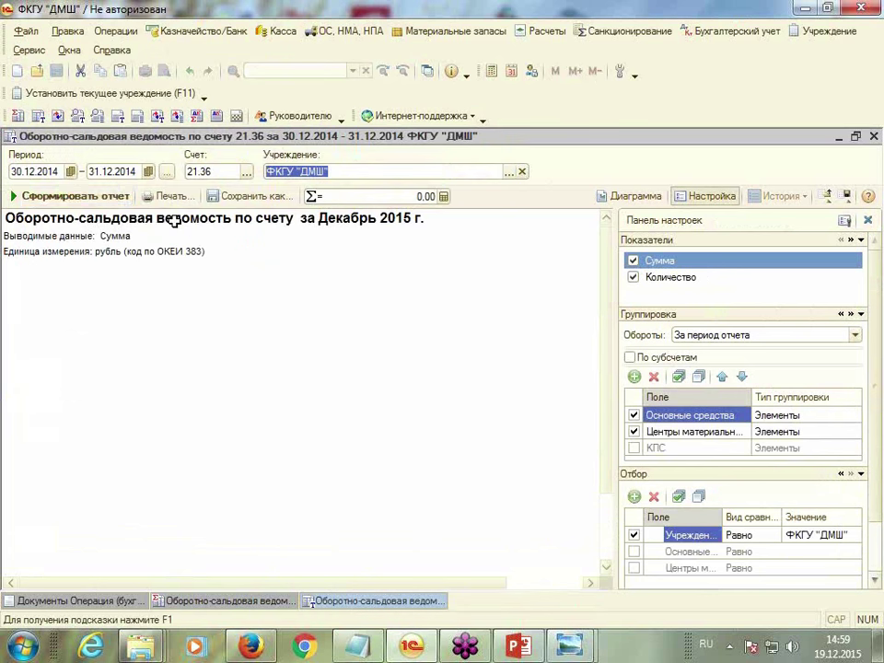
{"action": "left_click", "coordinate": [60, 197]}
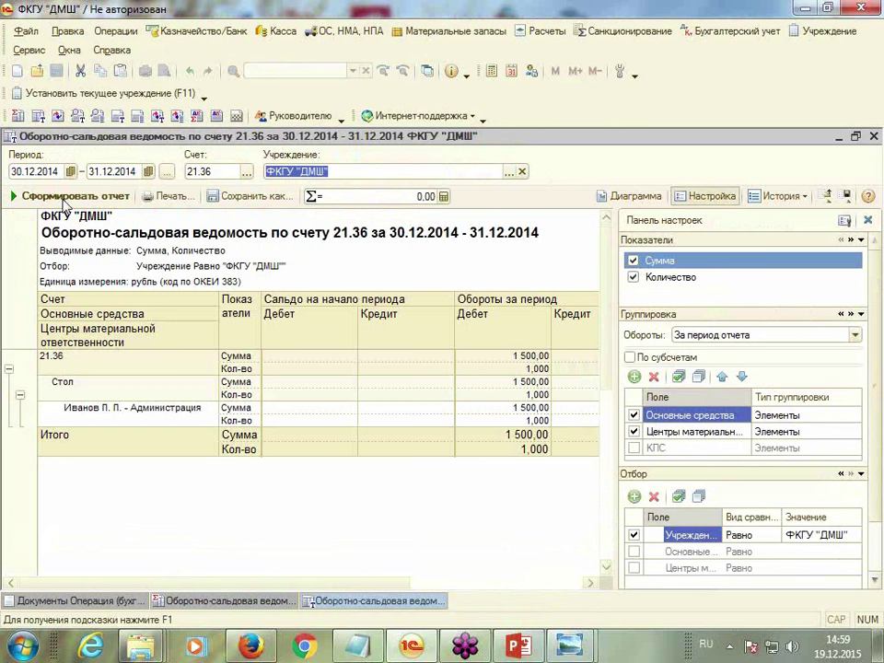
{"action": "left_click", "coordinate": [715, 197]}
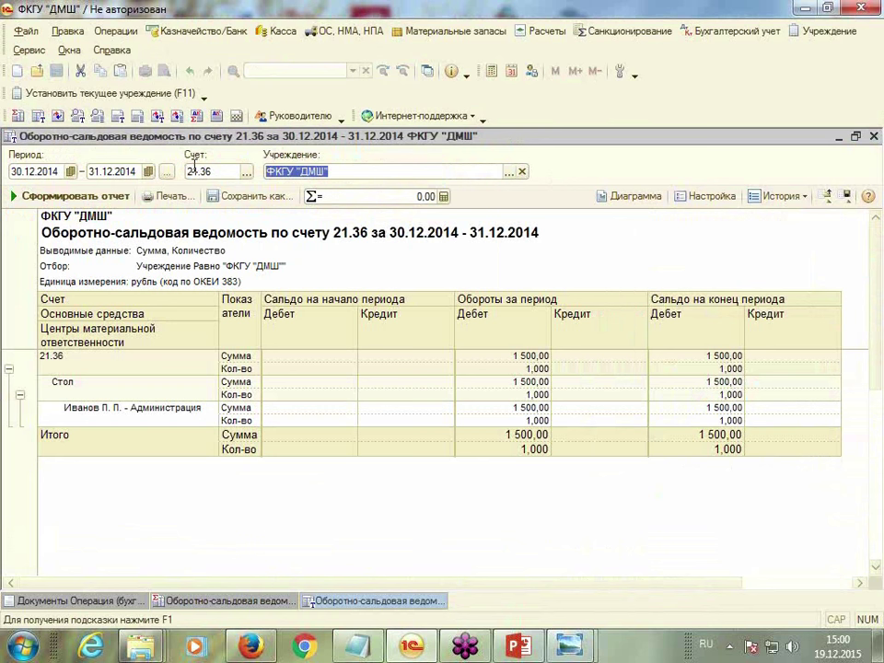
Rebuild it for account 000 and verify debit 4 166,67, credit 1 000 000,00, closing credit 995 833,33
{"action": "double_click", "coordinate": [213, 171]}
{"action": "type", "text": "000"}
{"action": "left_click", "coordinate": [92, 196]}
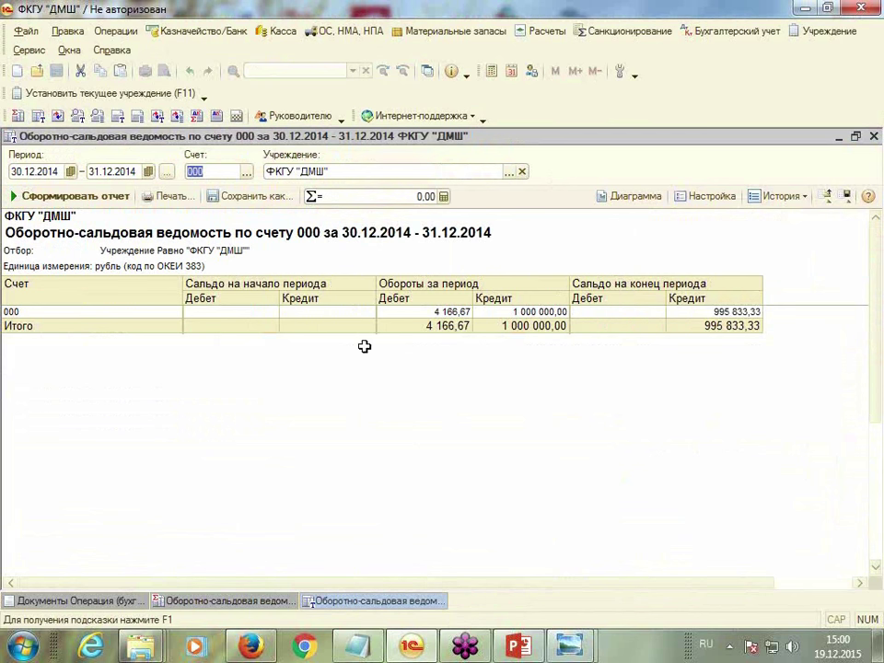
{"action": "left_click", "coordinate": [428, 311]}
{"action": "left_click", "coordinate": [558, 312]}
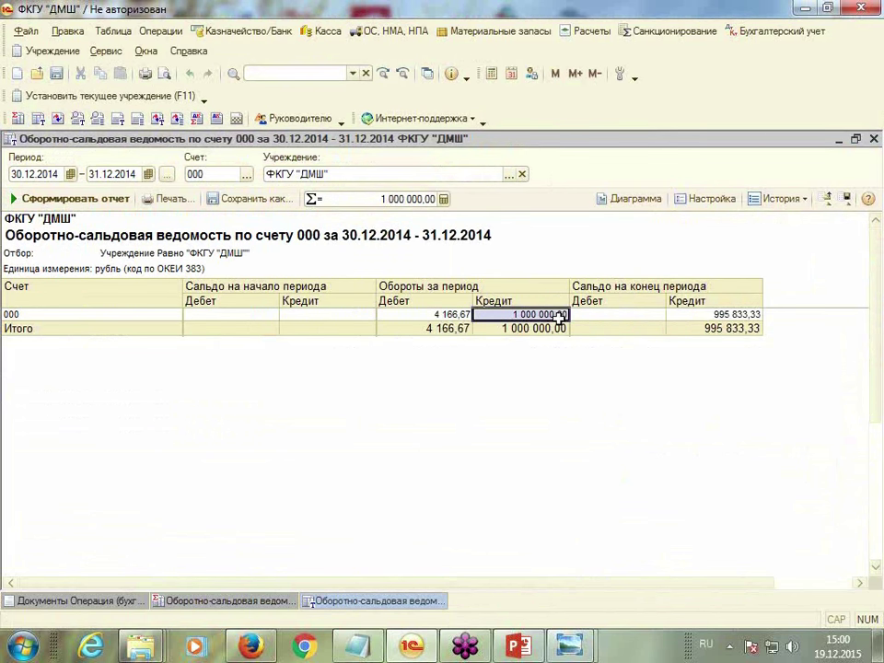
{"action": "left_click", "coordinate": [426, 312]}
{"action": "left_click", "coordinate": [525, 314]}
{"action": "left_click", "coordinate": [636, 313]}
{"action": "left_click", "coordinate": [709, 315]}
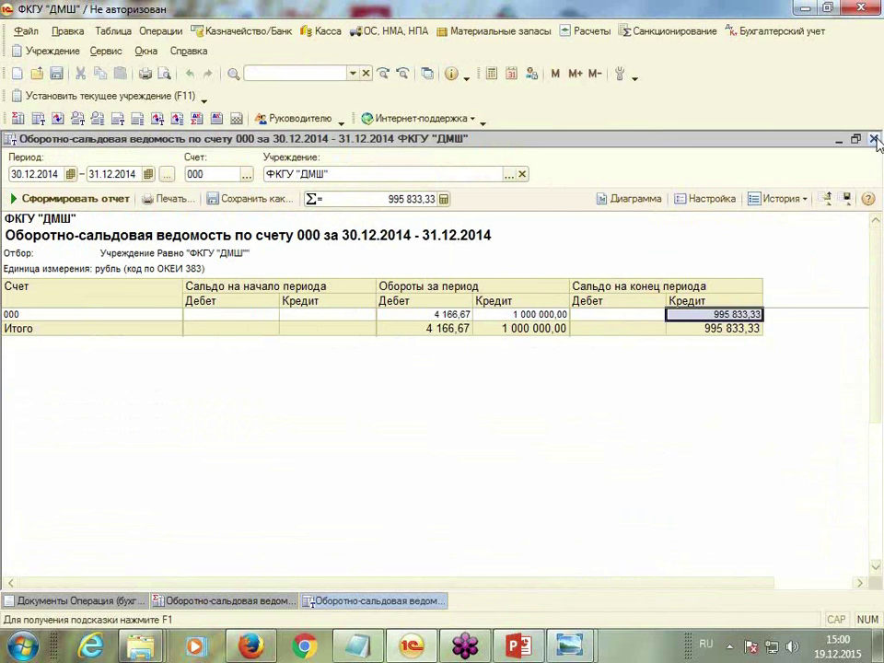
Close both turnover sheets and the Документы Операция list, then open Бухгалтерский учет > Журнал операций
{"action": "left_click", "coordinate": [874, 139]}
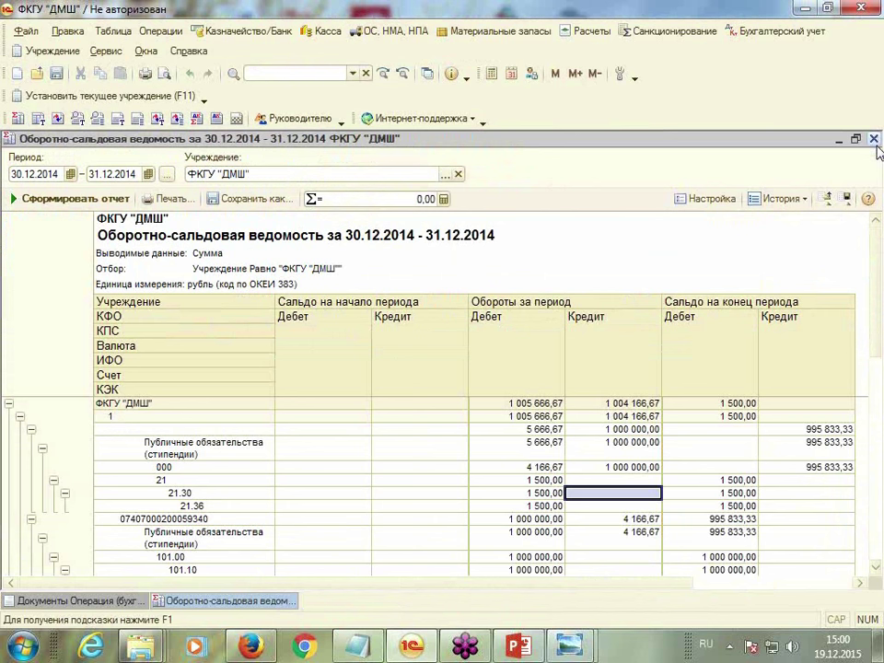
{"action": "left_click", "coordinate": [875, 138]}
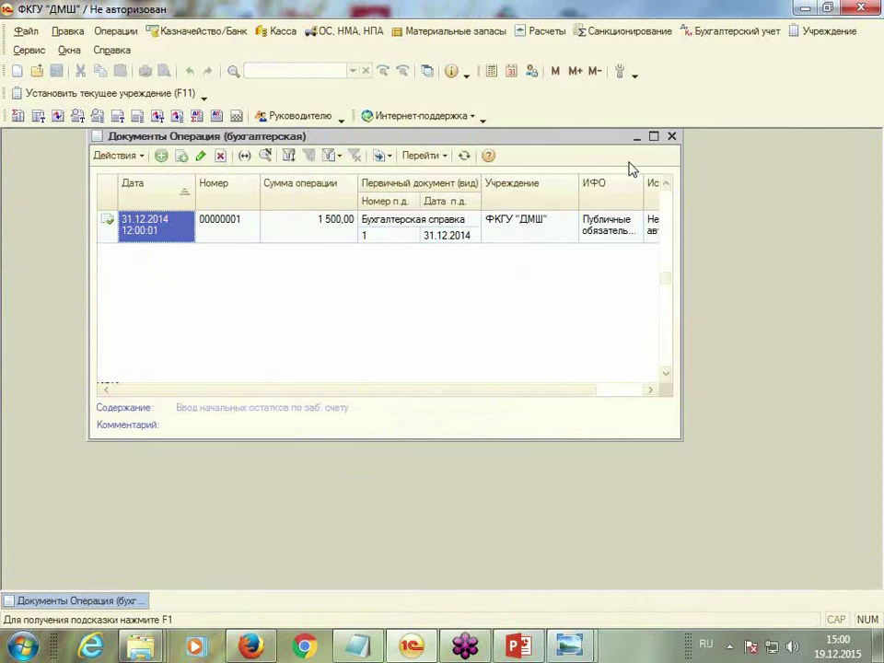
{"action": "left_click", "coordinate": [673, 136]}
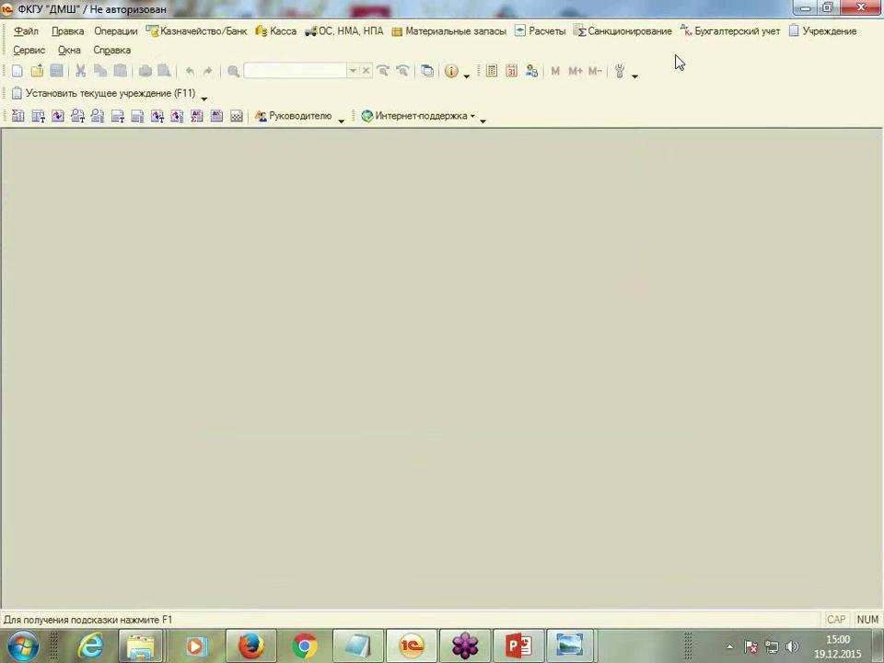
{"action": "left_click", "coordinate": [705, 41]}
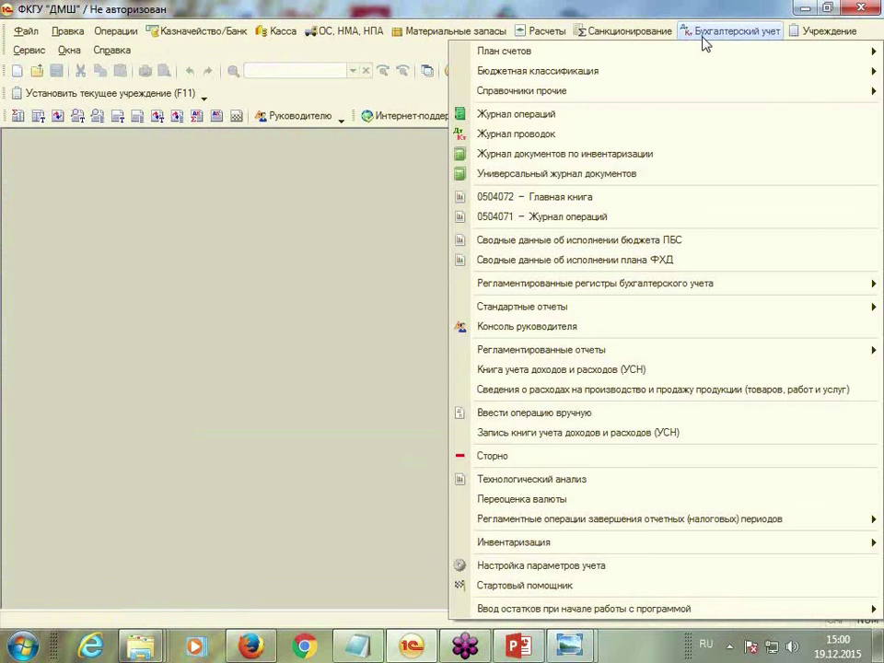
{"action": "left_click", "coordinate": [617, 117]}
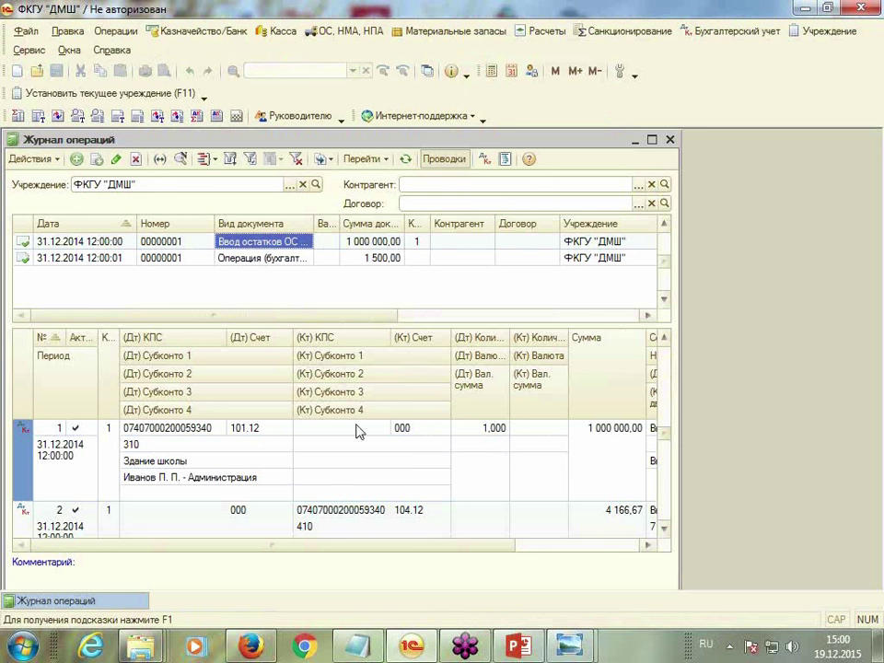
Inspect the opening-balance document's posting results and maximized register movements report, then close both
{"action": "left_click", "coordinate": [485, 160]}
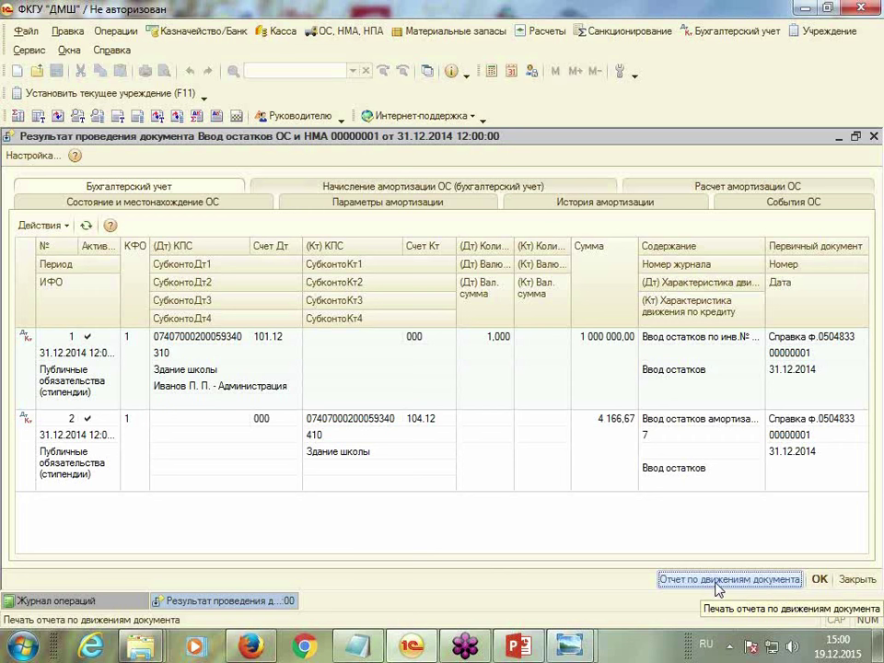
{"action": "left_click", "coordinate": [718, 583]}
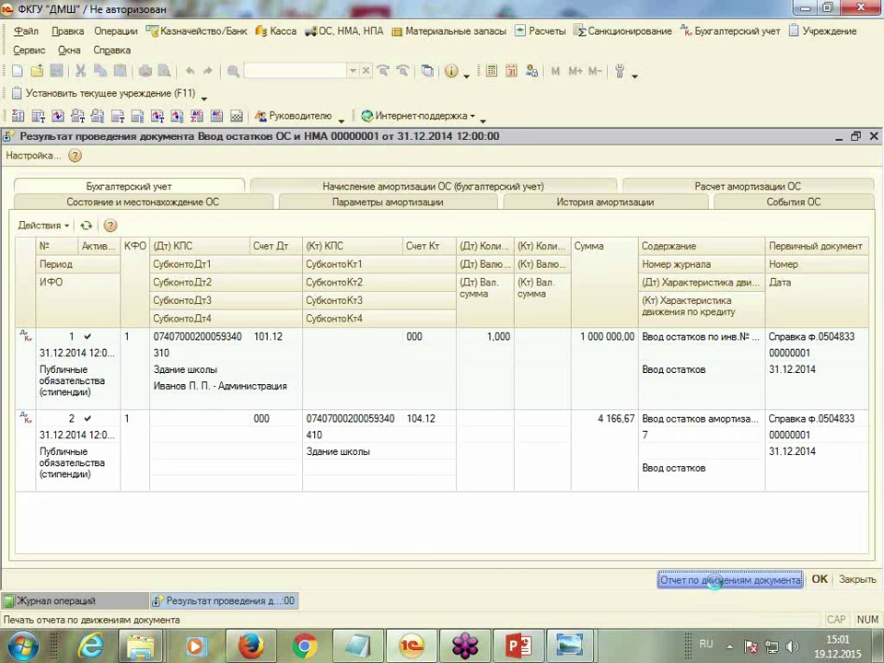
{"action": "left_click", "coordinate": [634, 179]}
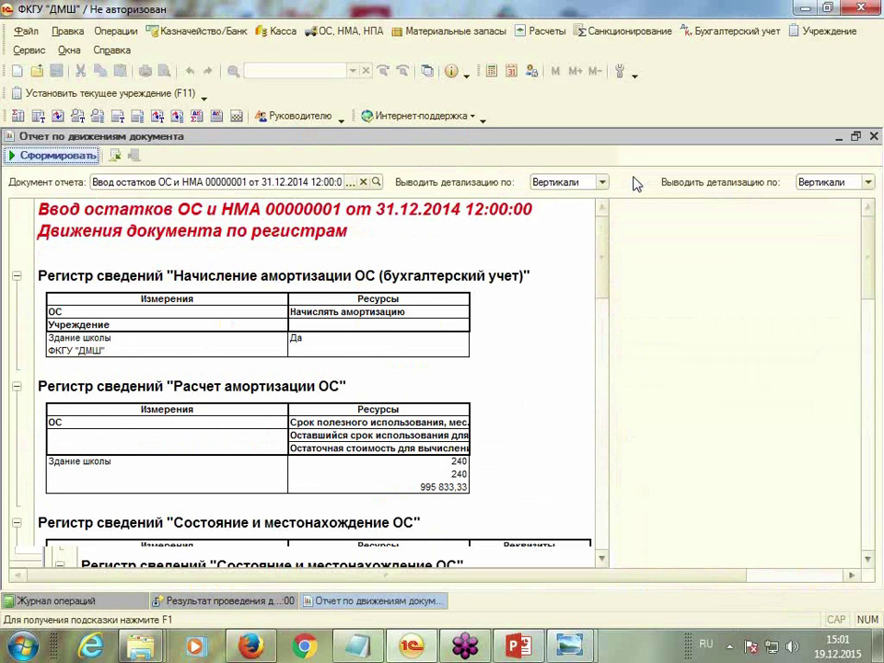
{"action": "left_click_drag", "start_coordinate": [870, 227], "coordinate": [880, 111]}
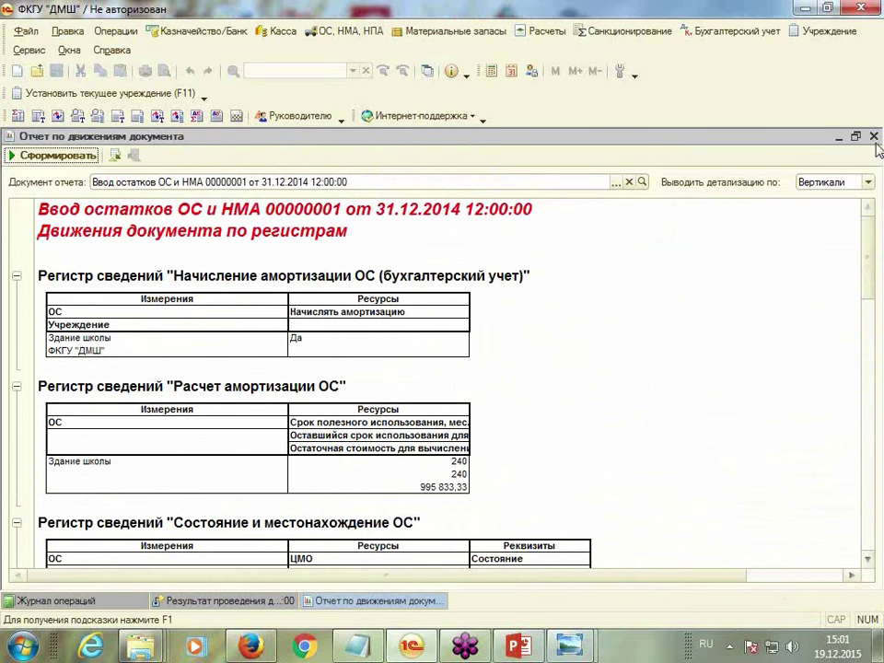
{"action": "left_click", "coordinate": [874, 137]}
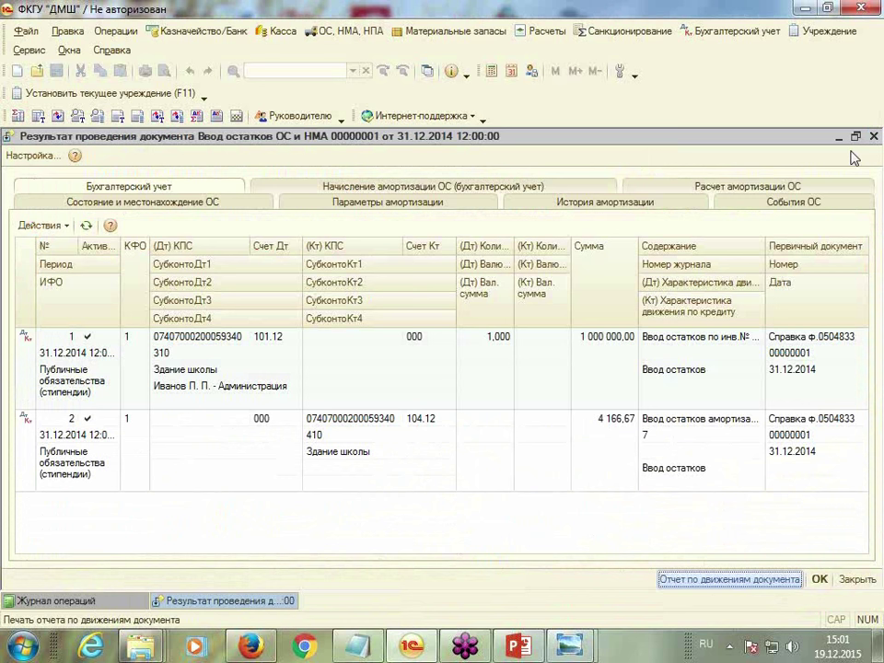
{"action": "left_click", "coordinate": [875, 138]}
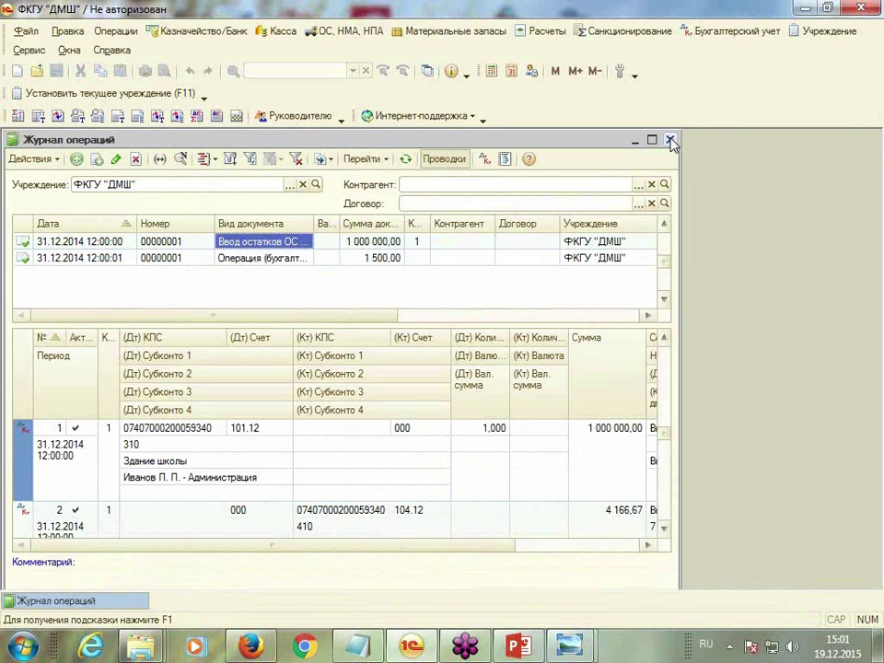
Close the journal and add a new document in Санкционирование > Бюджетные данные ПБС/АИФ
{"action": "left_click", "coordinate": [671, 139]}
{"action": "left_click", "coordinate": [619, 33]}
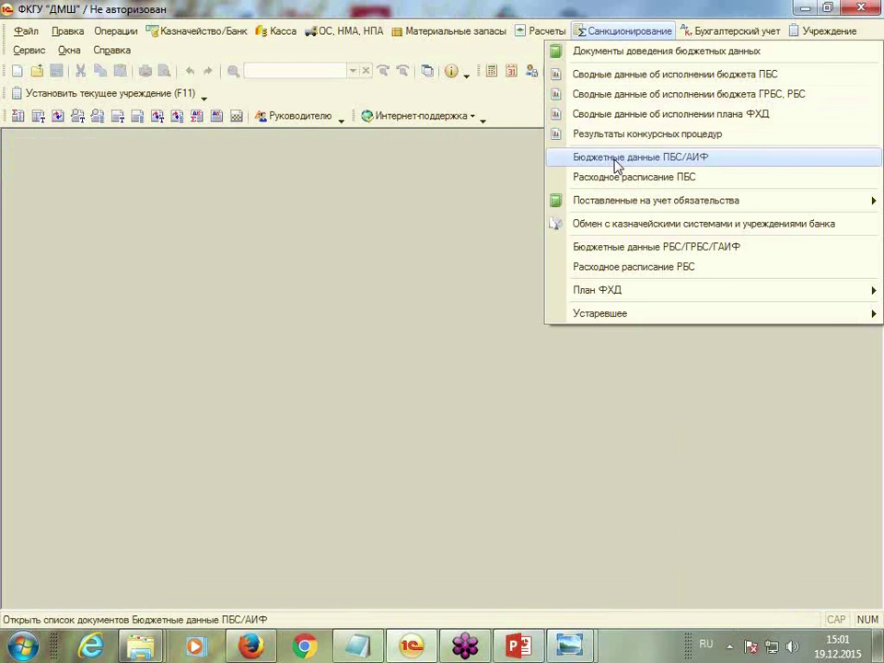
{"action": "left_click", "coordinate": [617, 164]}
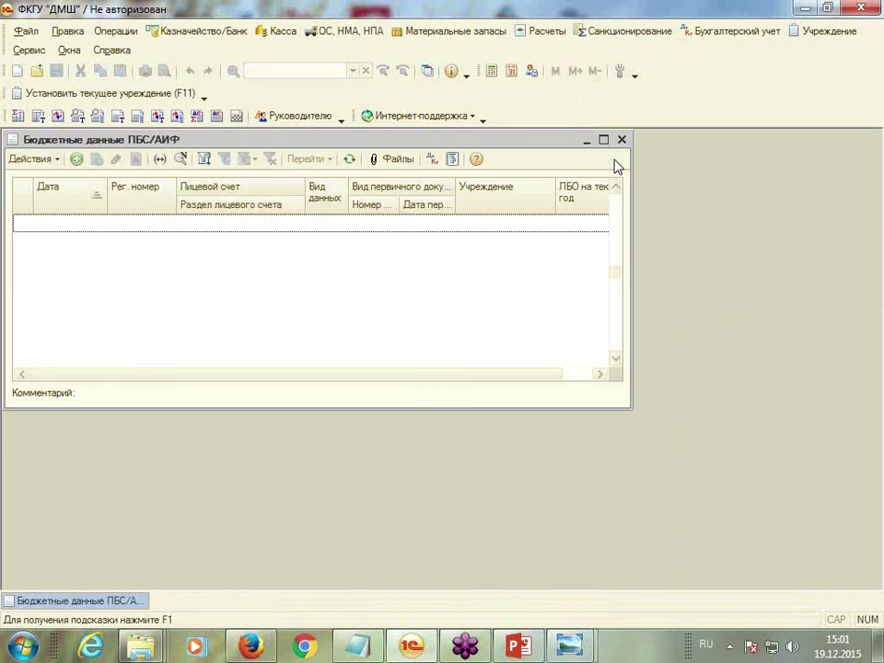
{"action": "left_click_drag", "start_coordinate": [552, 145], "coordinate": [644, 139]}
{"action": "left_click", "coordinate": [164, 155]}
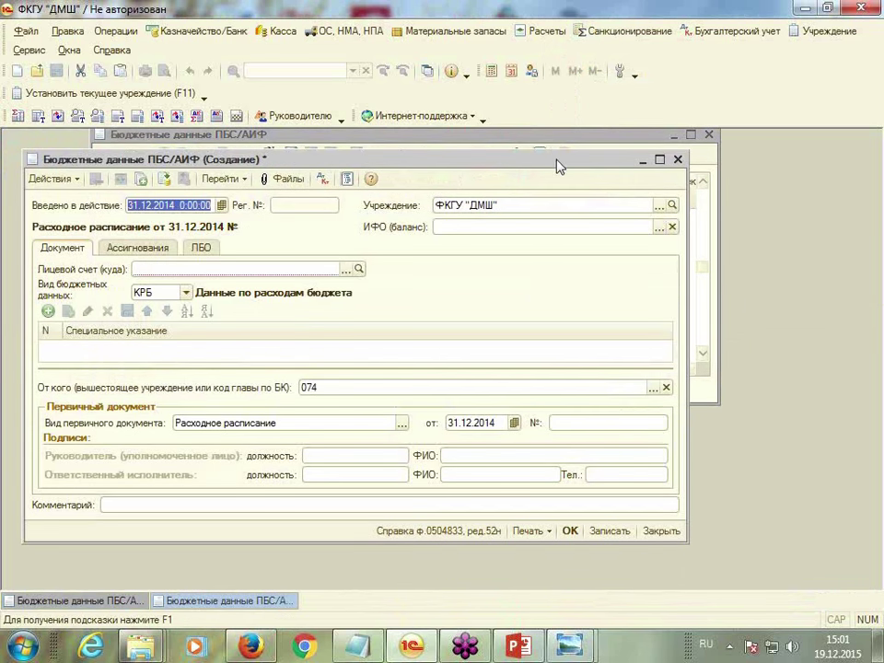
Set effective date 10.01.2015, ИФО Публичные обязательства (стипендии), the treasury personal account and type КРБ
{"action": "left_click_drag", "start_coordinate": [564, 163], "coordinate": [587, 149]}
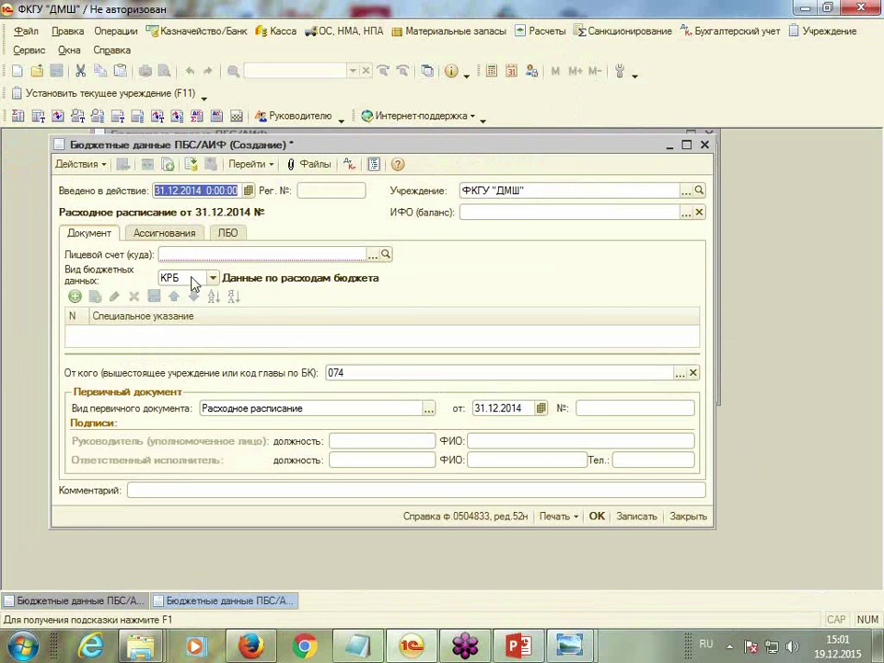
{"action": "type", "text": "10."}
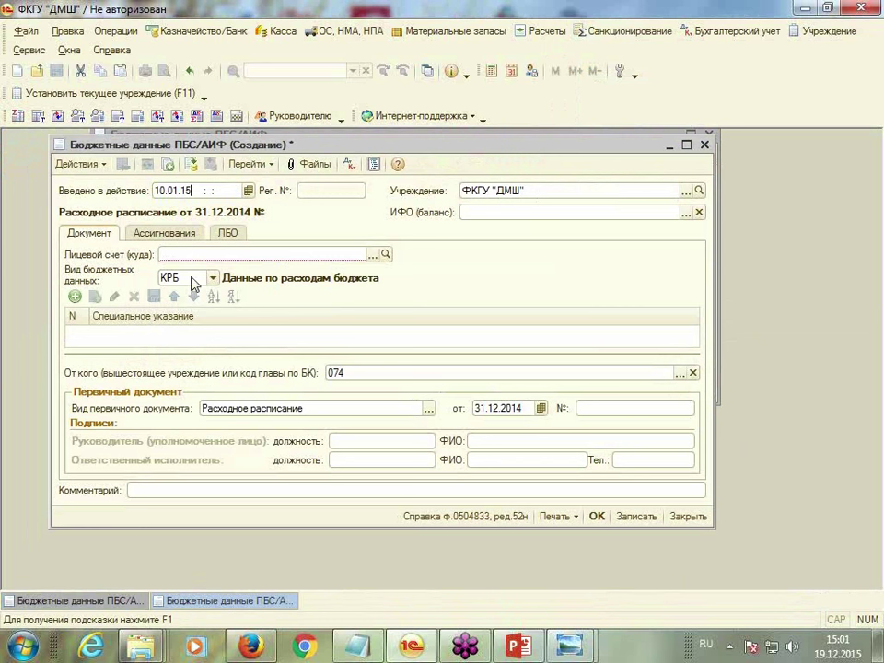
{"action": "type", "text": "01.2015"}
{"action": "key", "text": "Return"}
{"action": "left_click", "coordinate": [489, 215]}
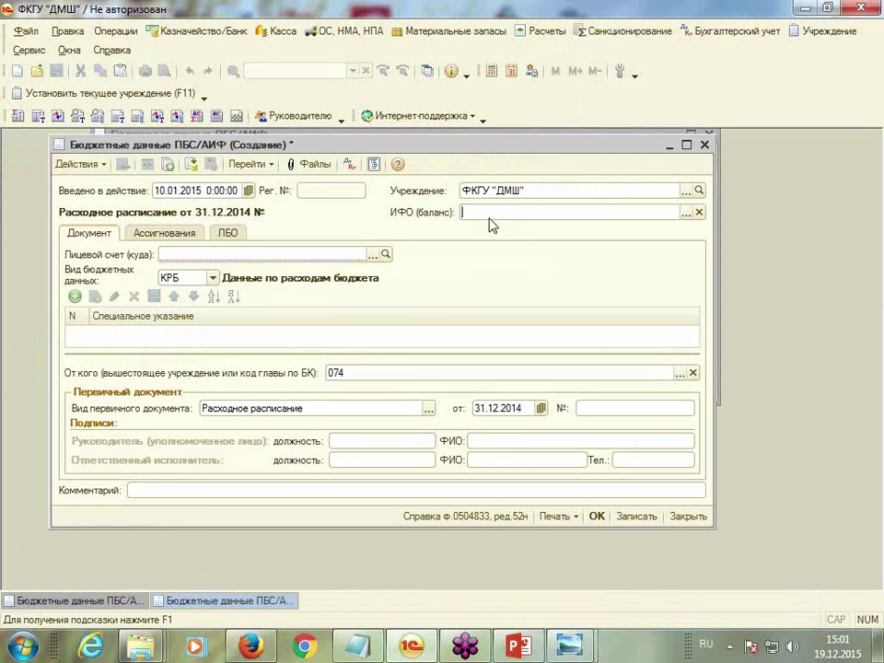
{"action": "left_click", "coordinate": [687, 214]}
{"action": "double_click", "coordinate": [138, 241]}
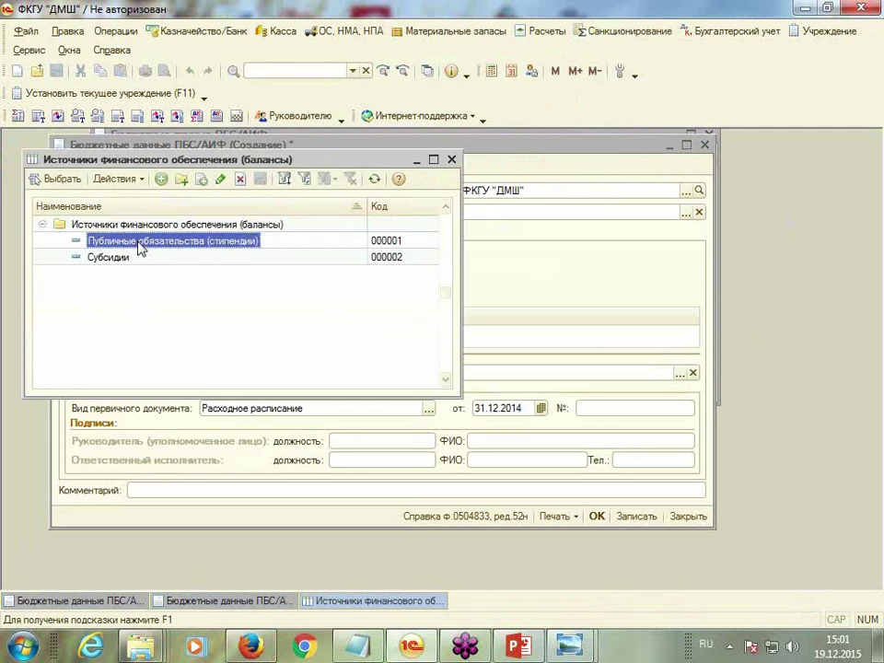
{"action": "left_click", "coordinate": [373, 254]}
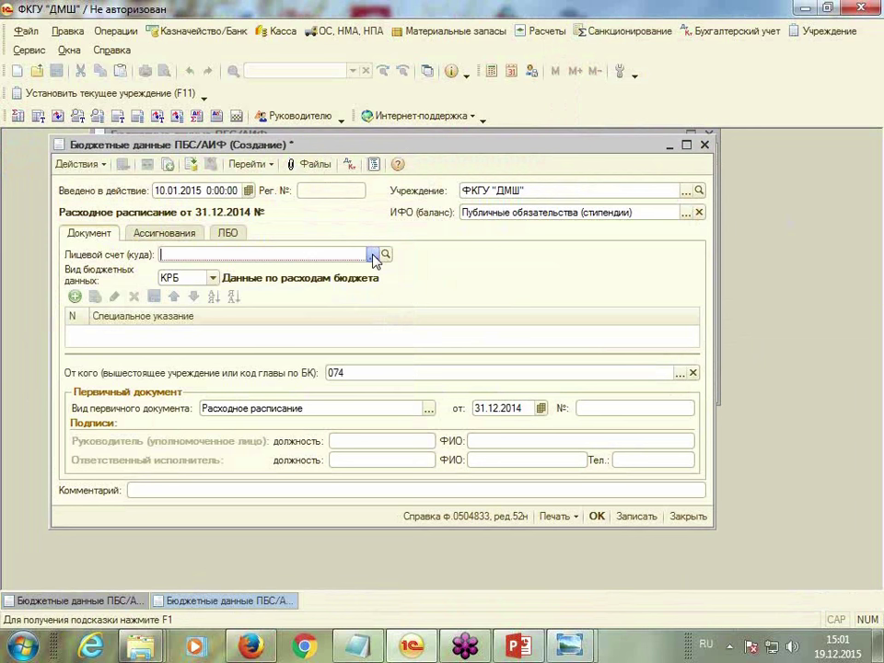
{"action": "left_click", "coordinate": [108, 246]}
{"action": "double_click", "coordinate": [108, 246]}
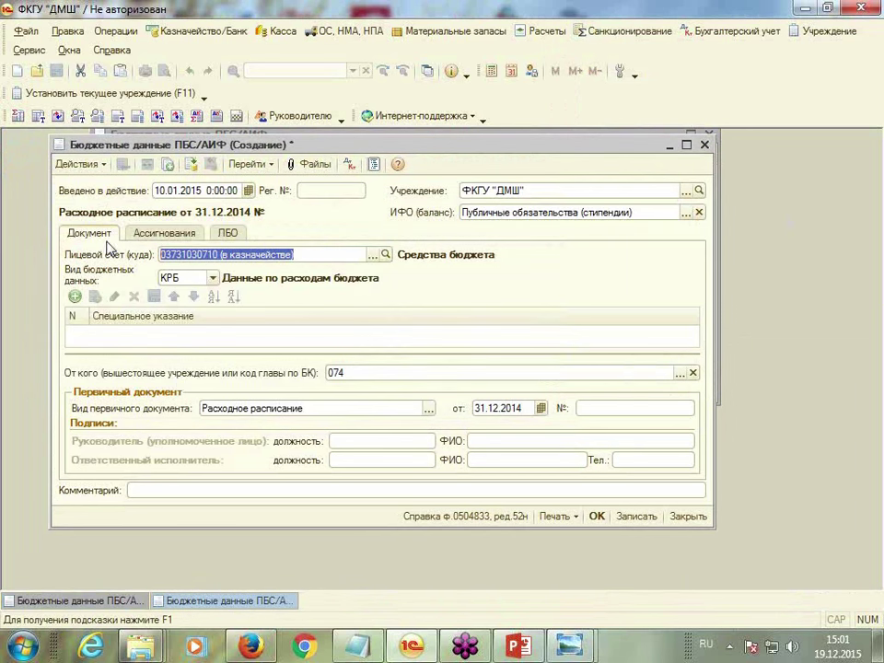
{"action": "left_click", "coordinate": [213, 278]}
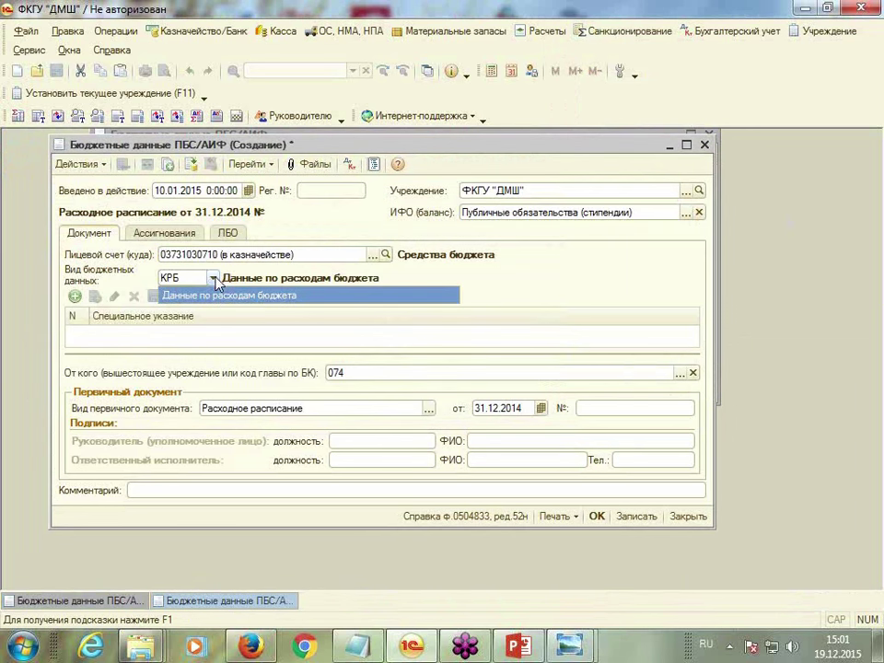
{"action": "left_click", "coordinate": [214, 277]}
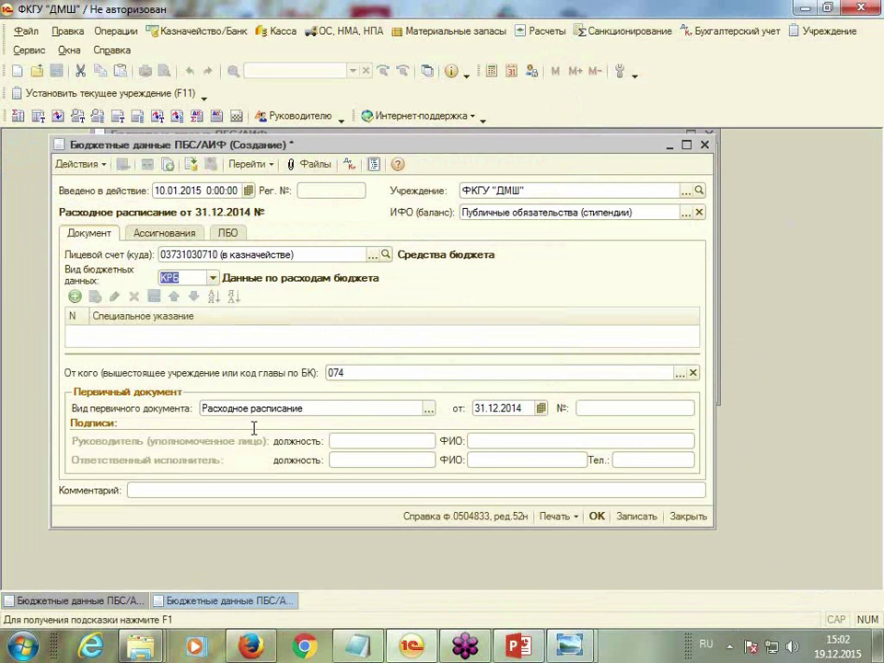
Enter the director's and chief accountant's (Гл. бухгалтер) positions and full names in the signature block
{"action": "left_click", "coordinate": [357, 441]}
{"action": "type", "text": "Директор"}
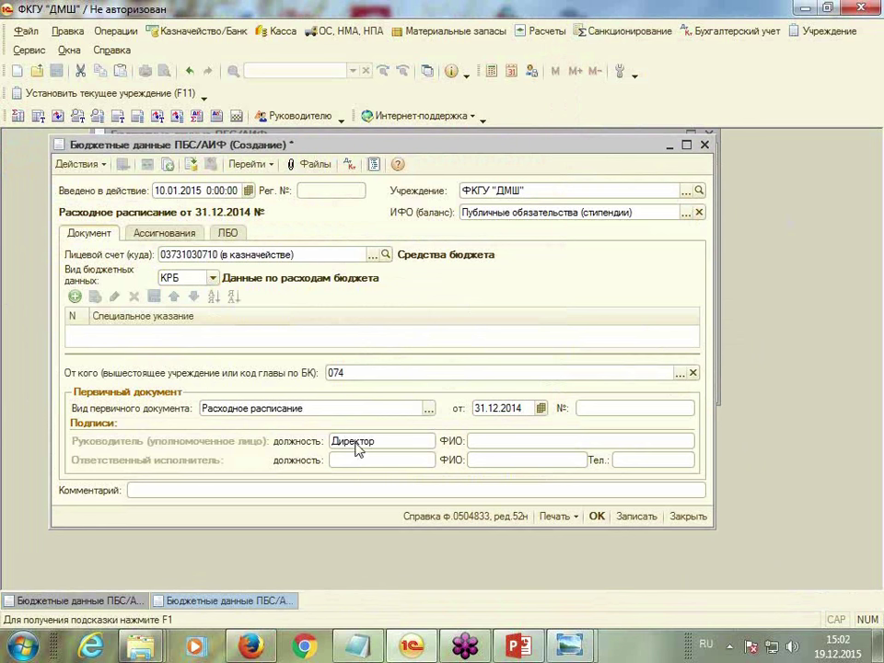
{"action": "left_click", "coordinate": [512, 440]}
{"action": "type", "text": "Иванов П.П."}
{"action": "left_click", "coordinate": [351, 459]}
{"action": "type", "text": "Гл.бухгалтер"}
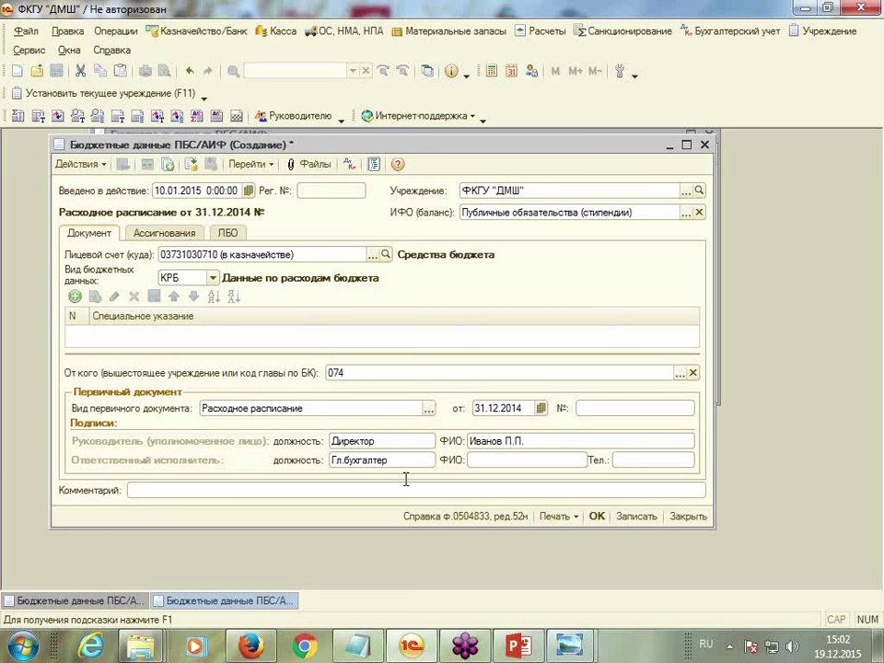
{"action": "left_click", "coordinate": [482, 457]}
{"action": "type", "text": "Снежина С.А."}
{"action": "left_click", "coordinate": [228, 233]}
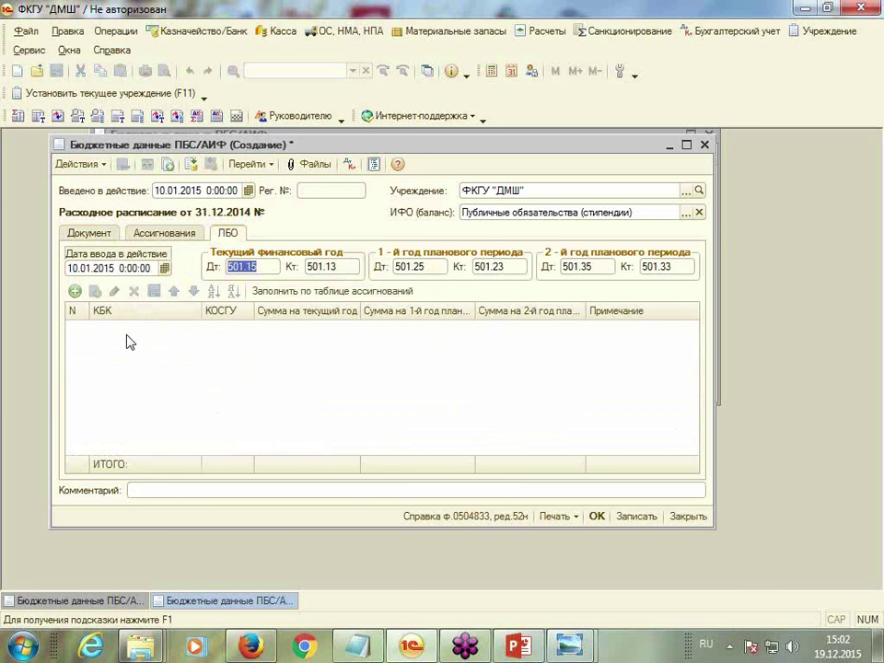
{"action": "left_click", "coordinate": [74, 291]}
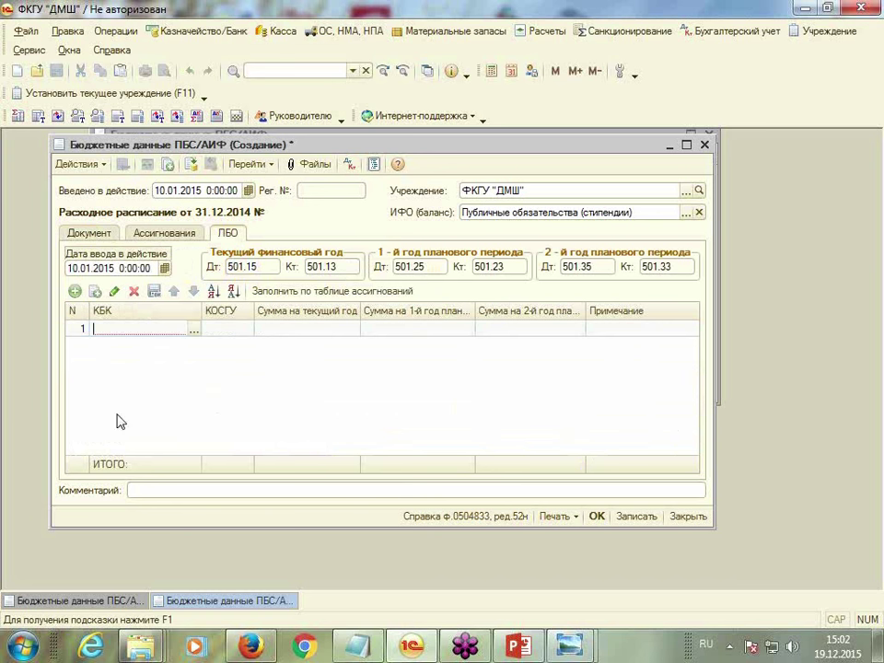
{"action": "left_click", "coordinate": [194, 331]}
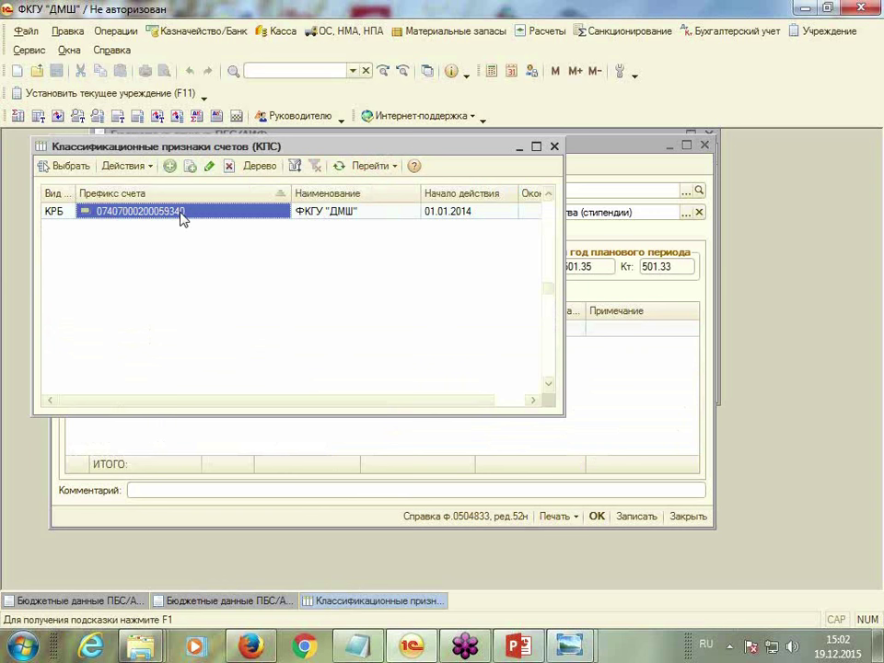
{"action": "double_click", "coordinate": [182, 212]}
{"action": "left_click", "coordinate": [224, 332]}
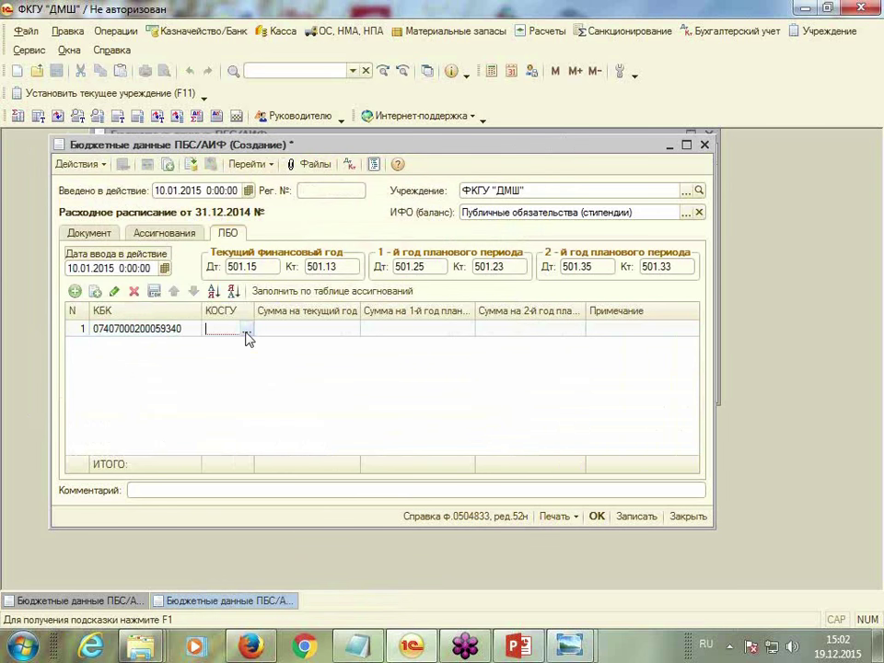
{"action": "left_click", "coordinate": [246, 330]}
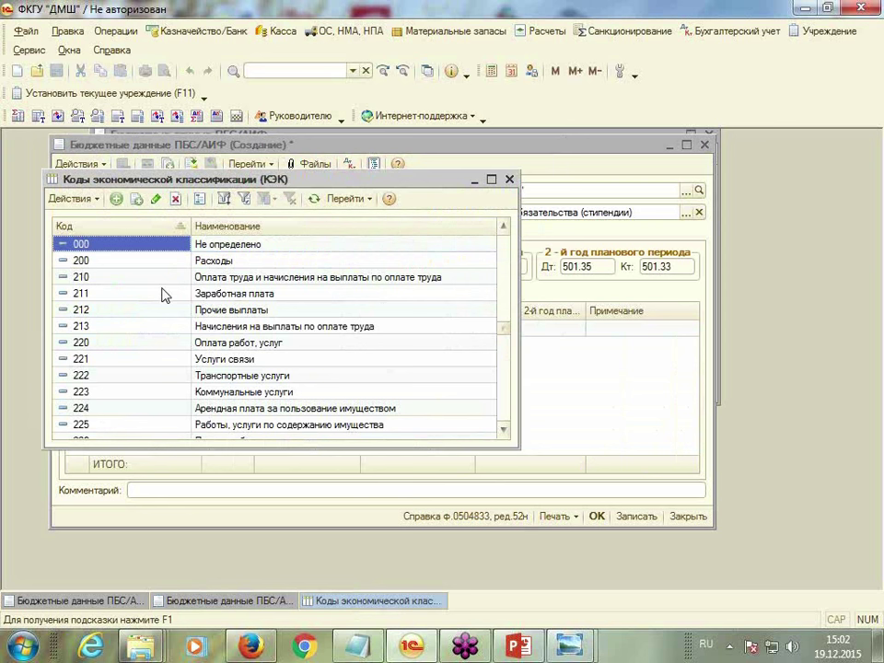
{"action": "double_click", "coordinate": [193, 292]}
{"action": "left_click", "coordinate": [276, 330]}
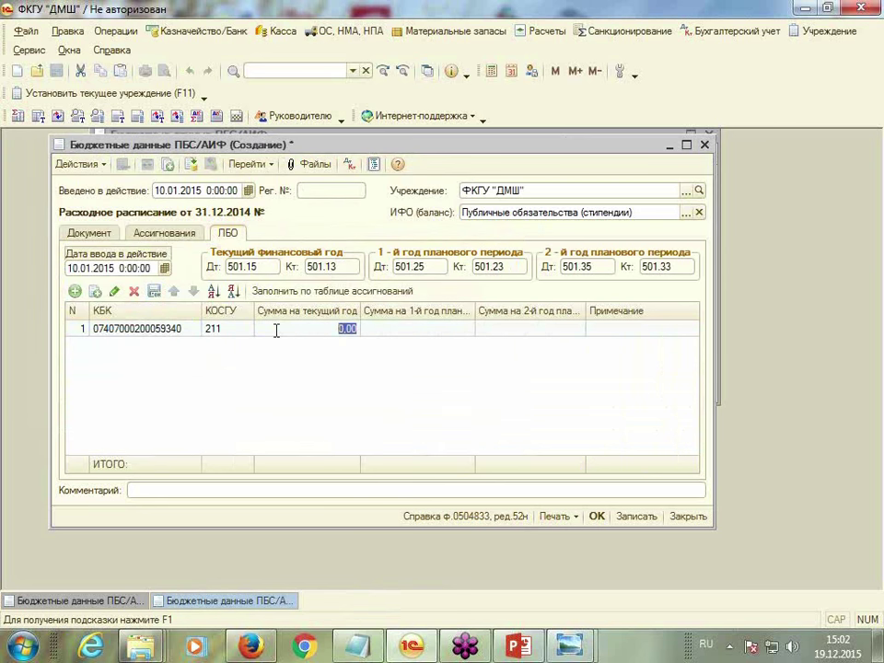
{"action": "type", "text": "100"}
{"action": "key", "text": "Return"}
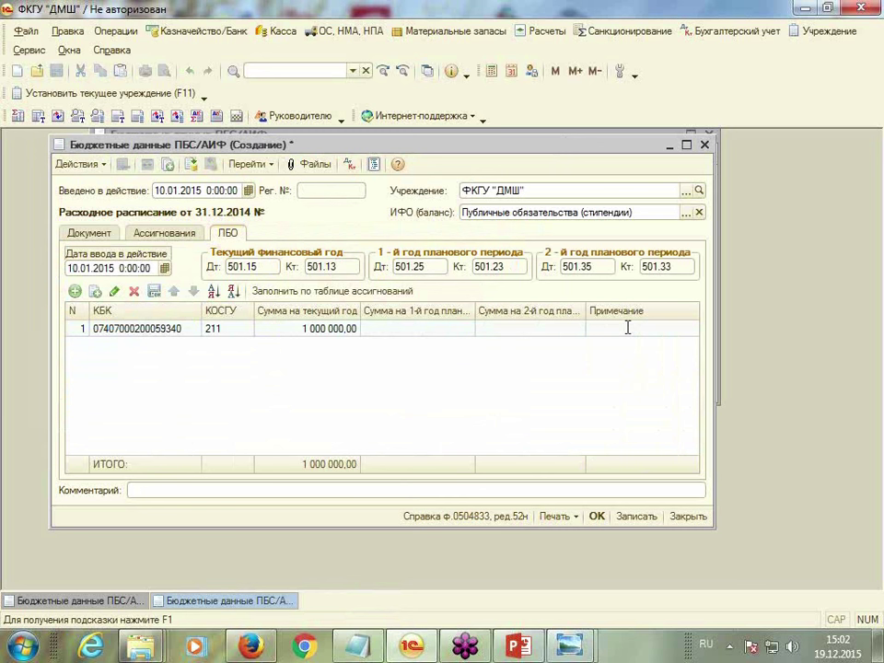
{"action": "type", "text": "3/п"}
{"action": "left_click", "coordinate": [74, 291]}
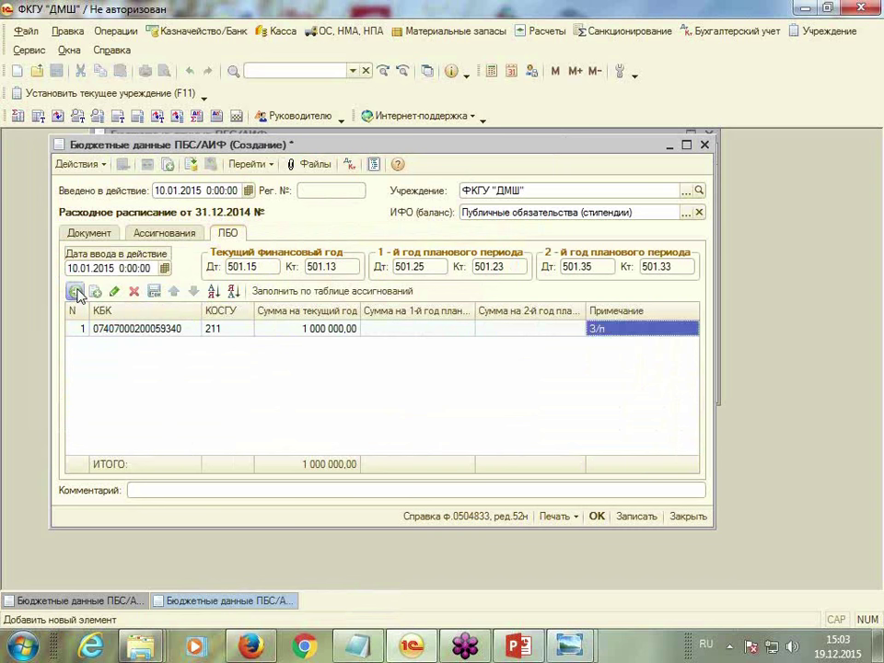
{"action": "left_click", "coordinate": [194, 346]}
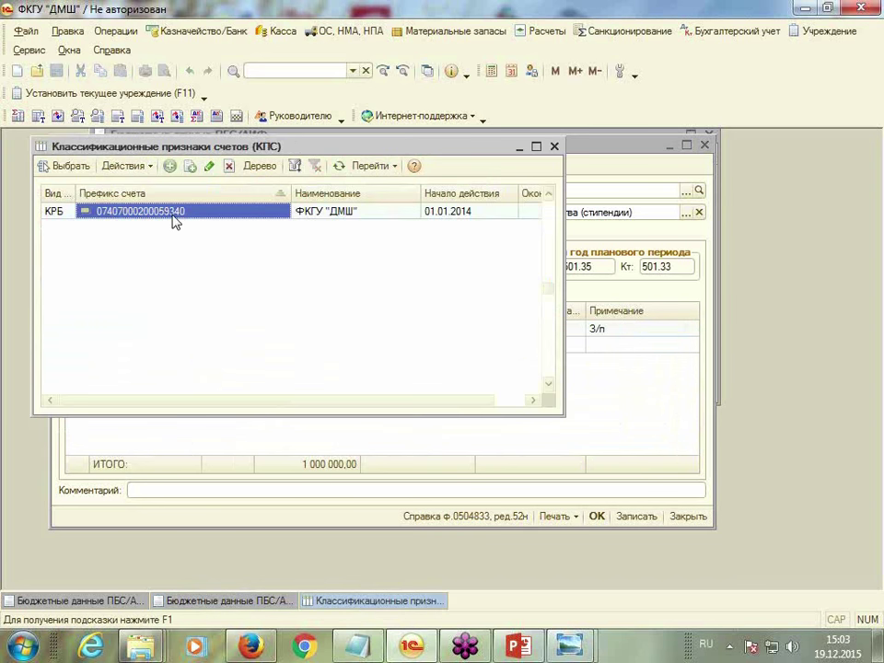
{"action": "double_click", "coordinate": [177, 219]}
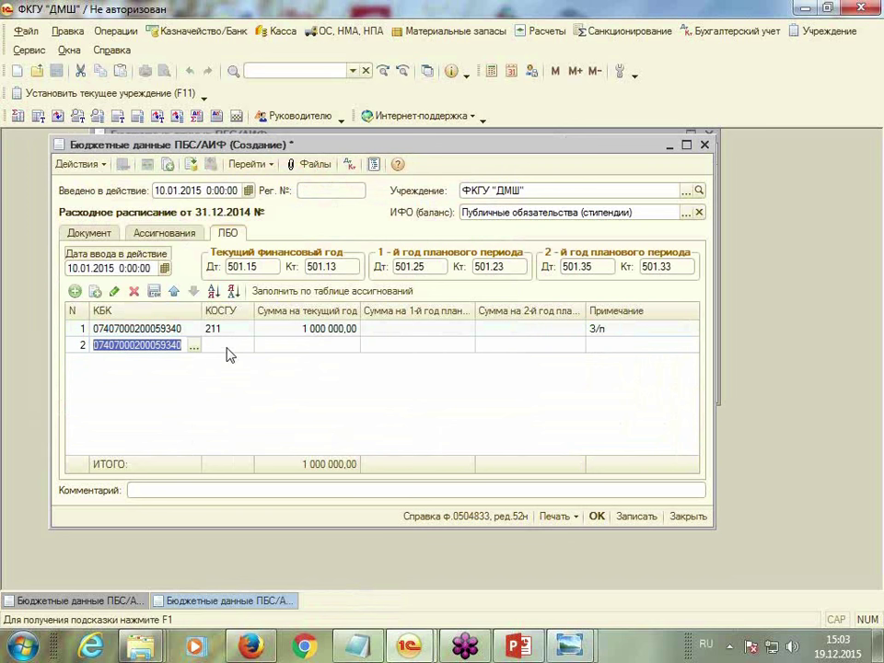
{"action": "left_click", "coordinate": [232, 347]}
{"action": "left_click", "coordinate": [246, 347]}
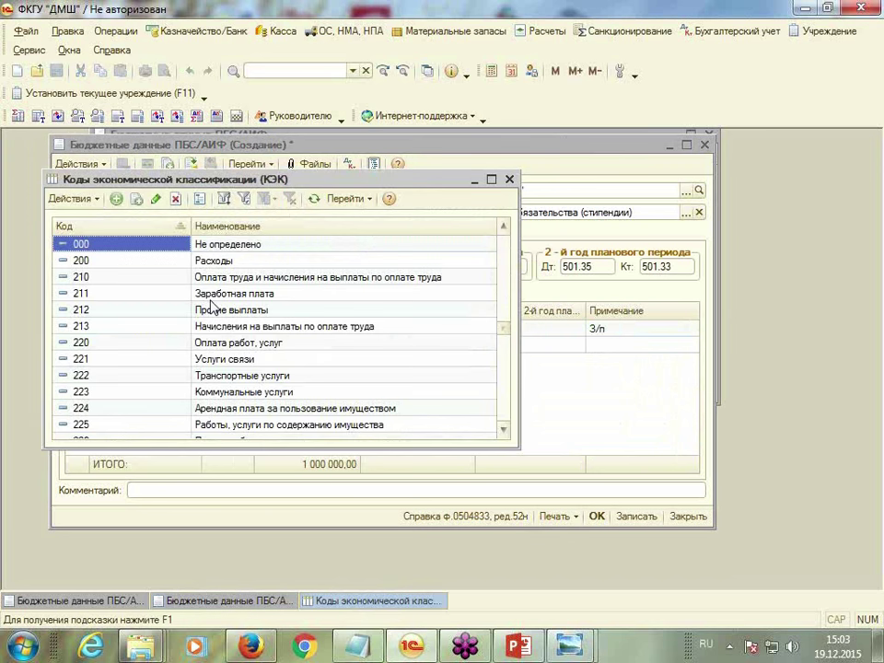
{"action": "left_click", "coordinate": [98, 326]}
{"action": "double_click", "coordinate": [97, 326]}
{"action": "left_click", "coordinate": [332, 347]}
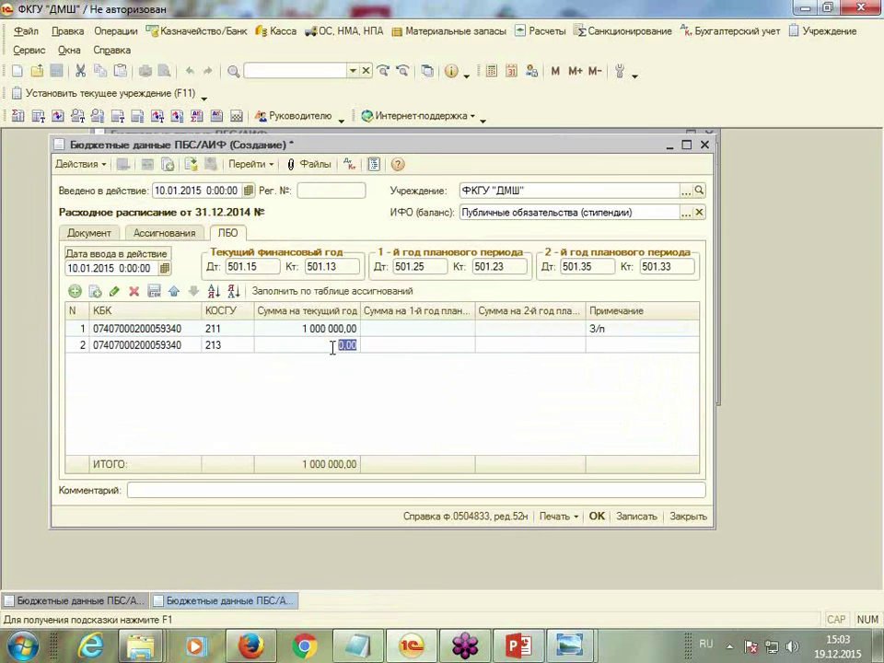
{"action": "type", "text": "300 000"}
{"action": "left_click", "coordinate": [624, 346]}
{"action": "type", "text": "Страховые взносы"}
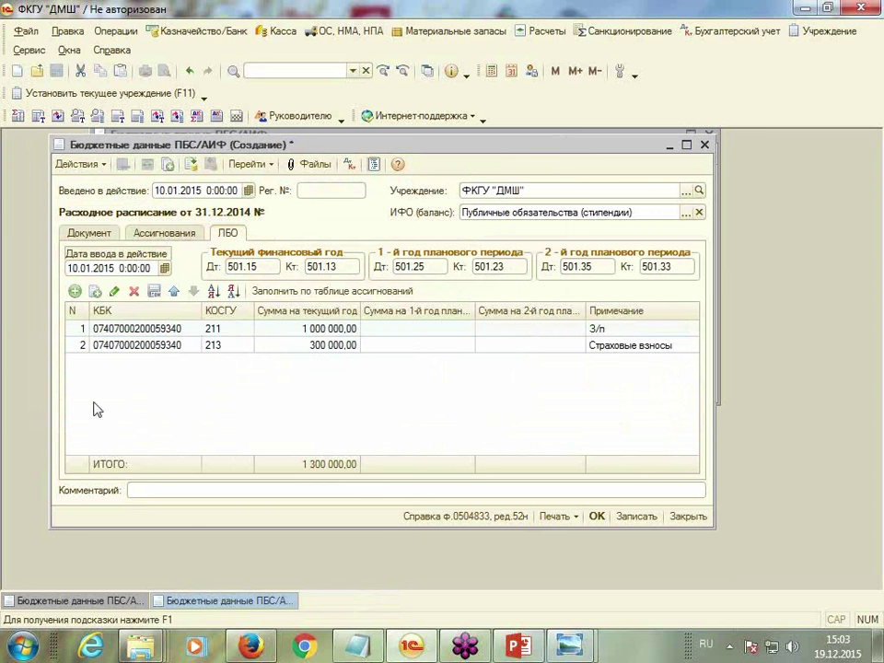
{"action": "left_click", "coordinate": [74, 293]}
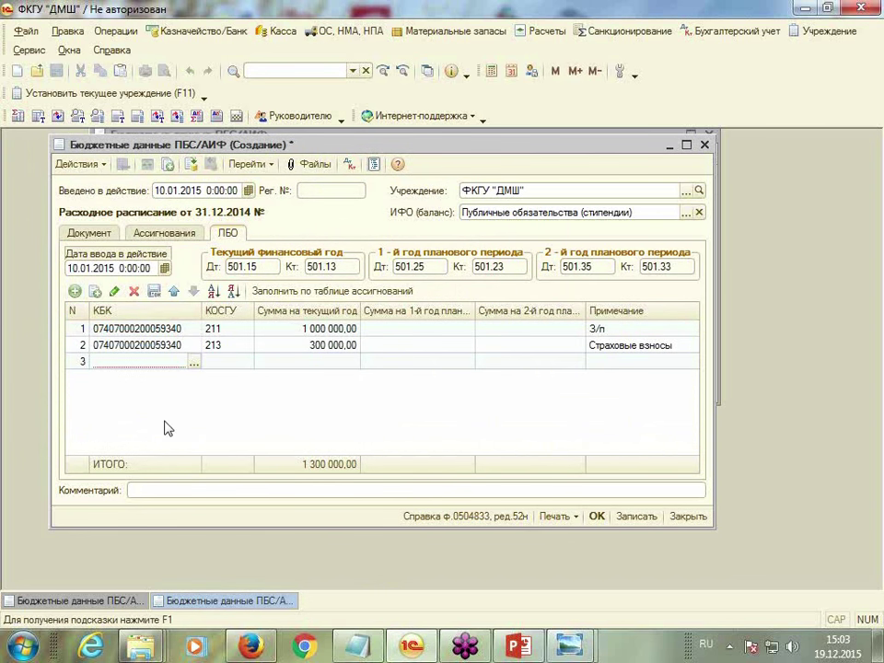
{"action": "left_click", "coordinate": [195, 362]}
{"action": "double_click", "coordinate": [150, 212]}
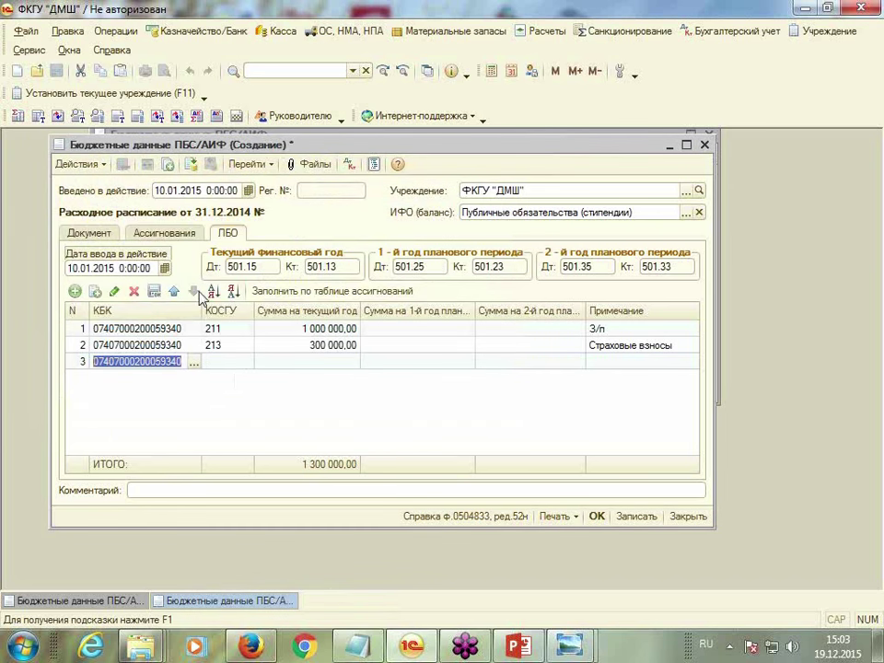
{"action": "left_click", "coordinate": [247, 362]}
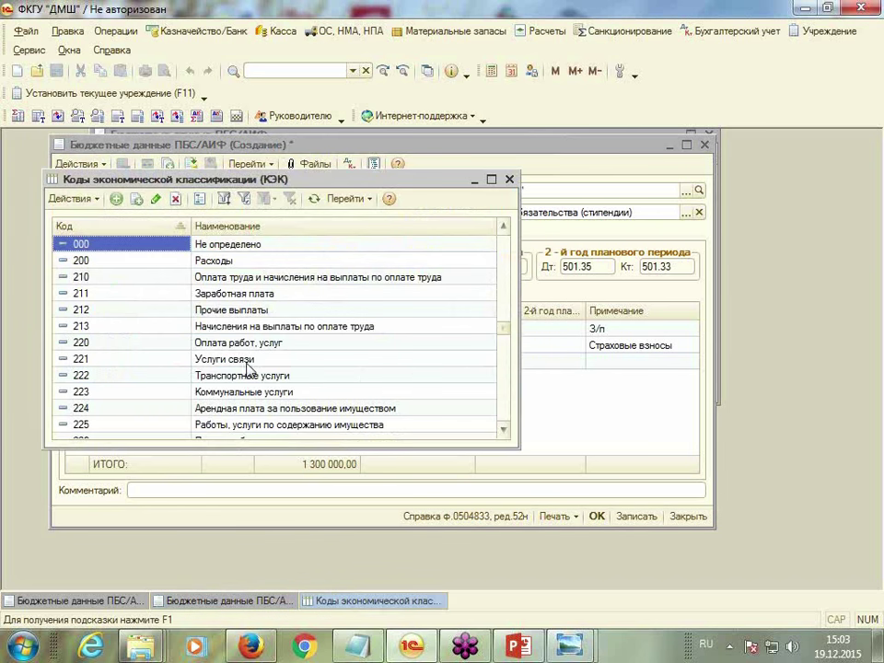
{"action": "double_click", "coordinate": [111, 345]}
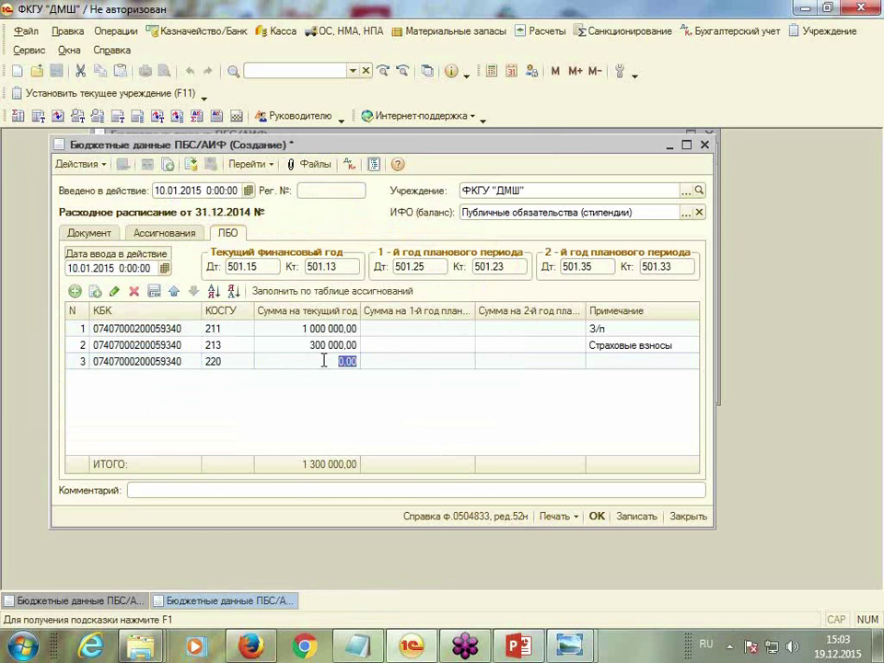
{"action": "type", "text": "5"}
{"action": "key", "text": "Return"}
{"action": "key", "text": "Return"}
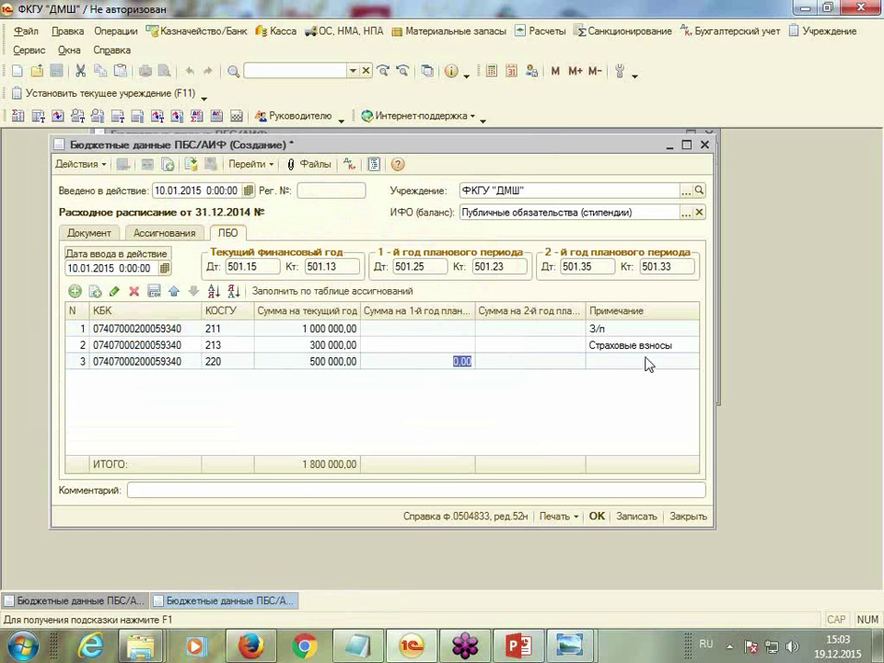
{"action": "left_click", "coordinate": [646, 360]}
{"action": "type", "text": "Услуги"}
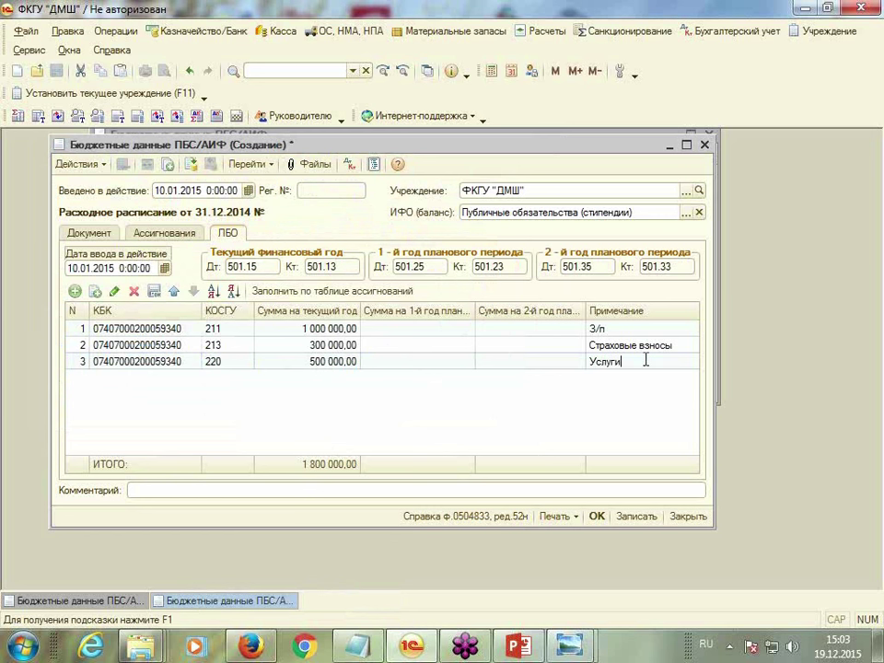
{"action": "key", "text": "Return"}
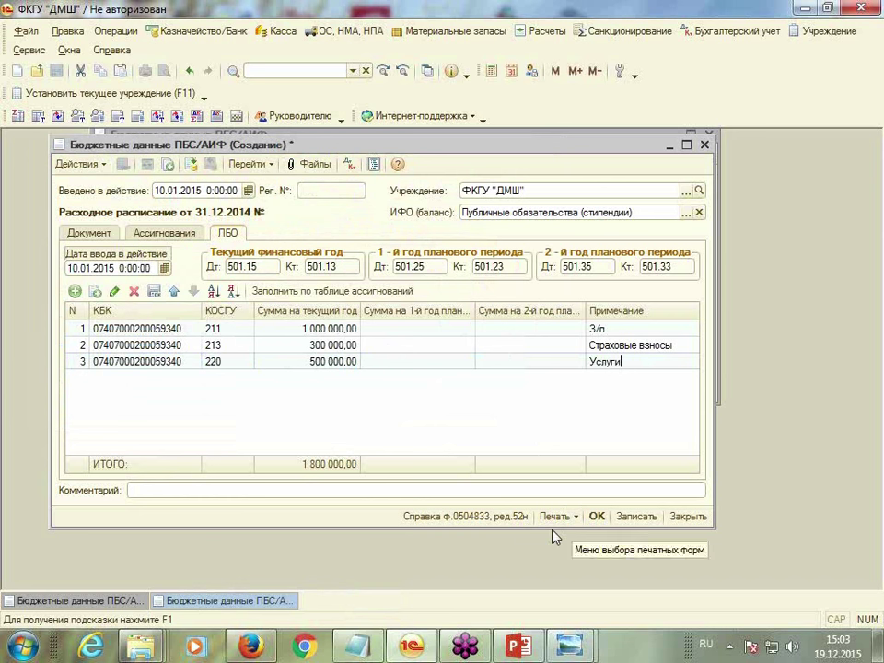
{"action": "left_click", "coordinate": [596, 516]}
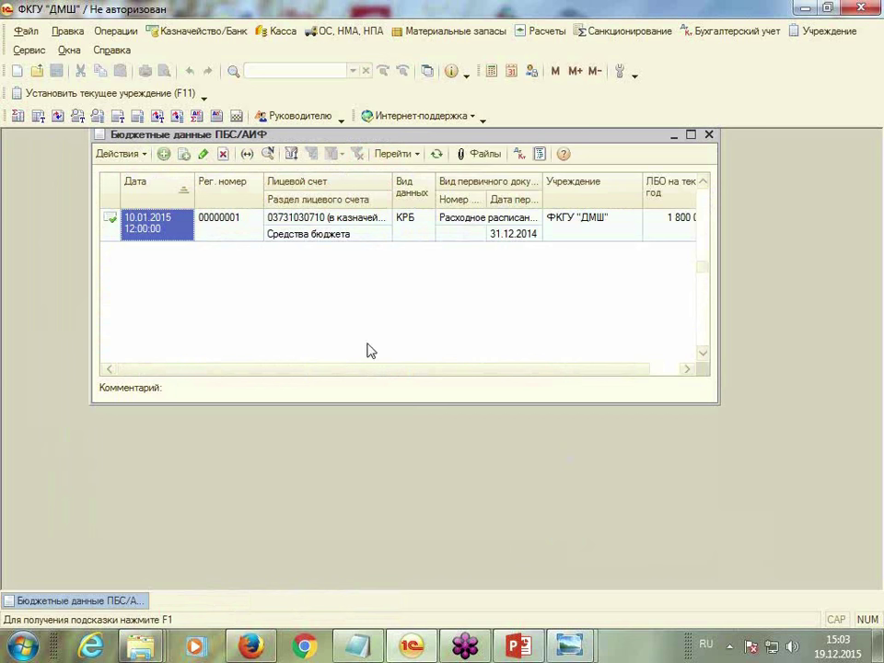
{"action": "left_click", "coordinate": [622, 34]}
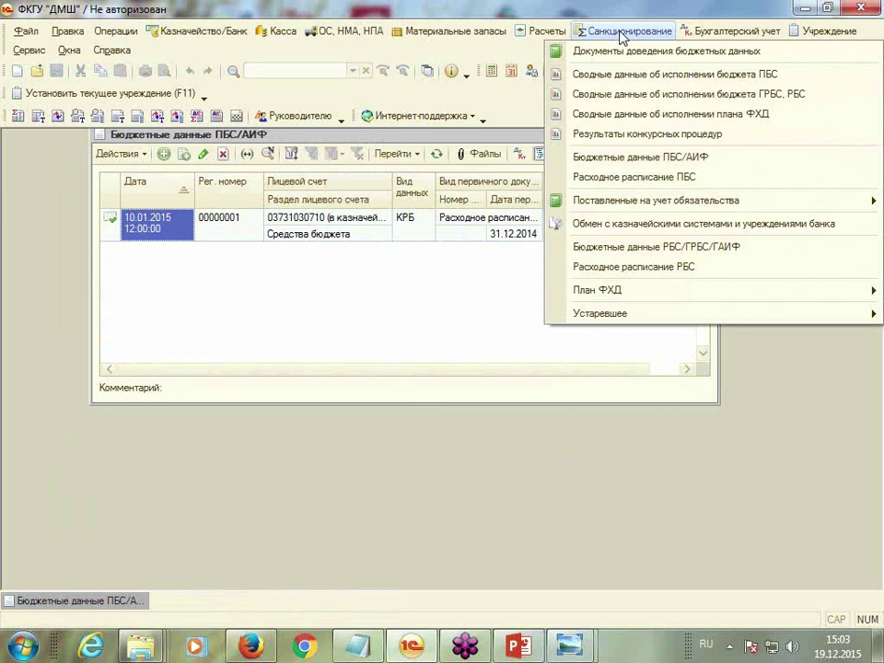
Create a new Расходное расписание ПБС with operation Детализация ЛБО, document and effective dates 10.01.2015
{"action": "left_click", "coordinate": [623, 183]}
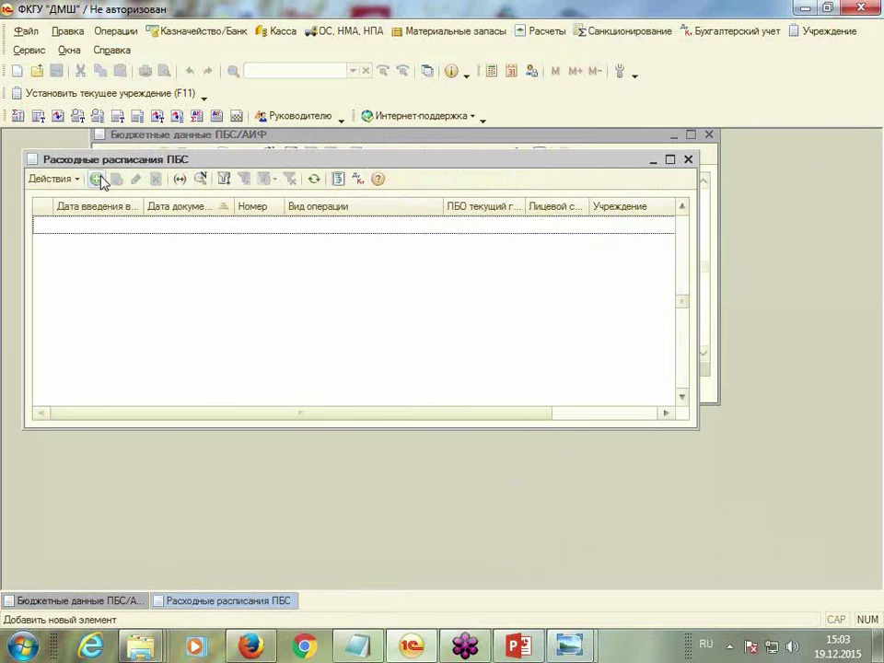
{"action": "left_click", "coordinate": [98, 180]}
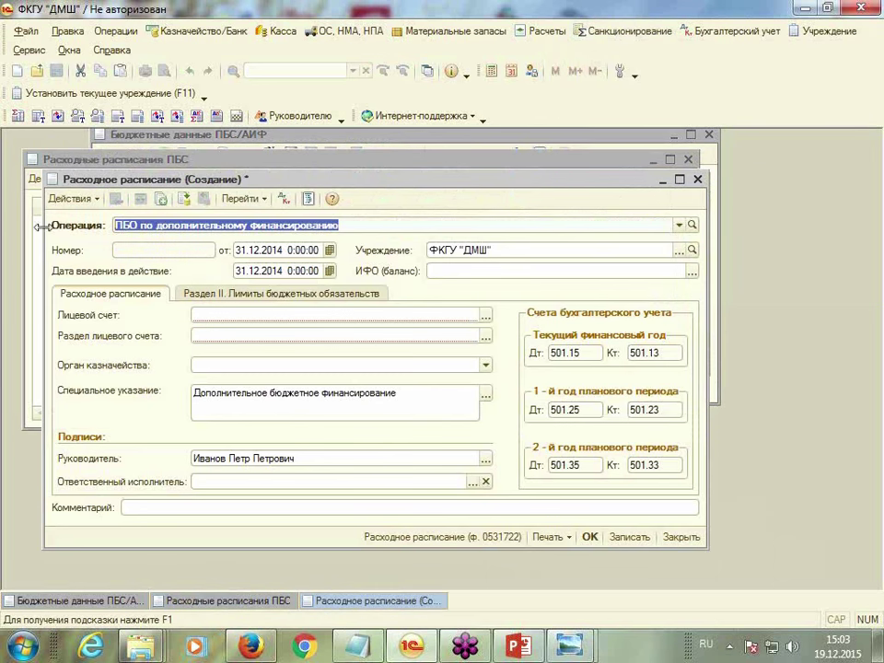
{"action": "left_click", "coordinate": [678, 226]}
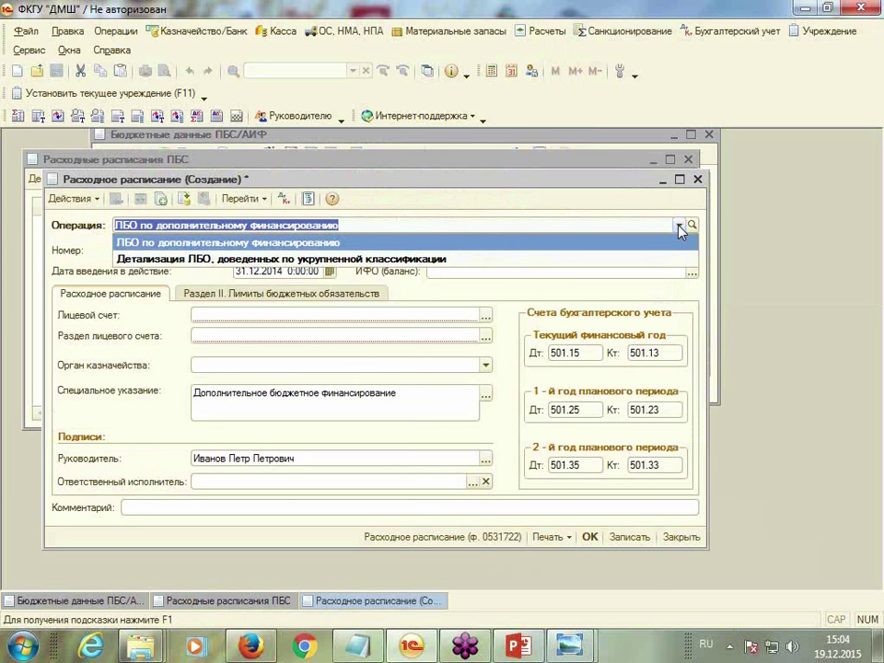
{"action": "left_click", "coordinate": [247, 261]}
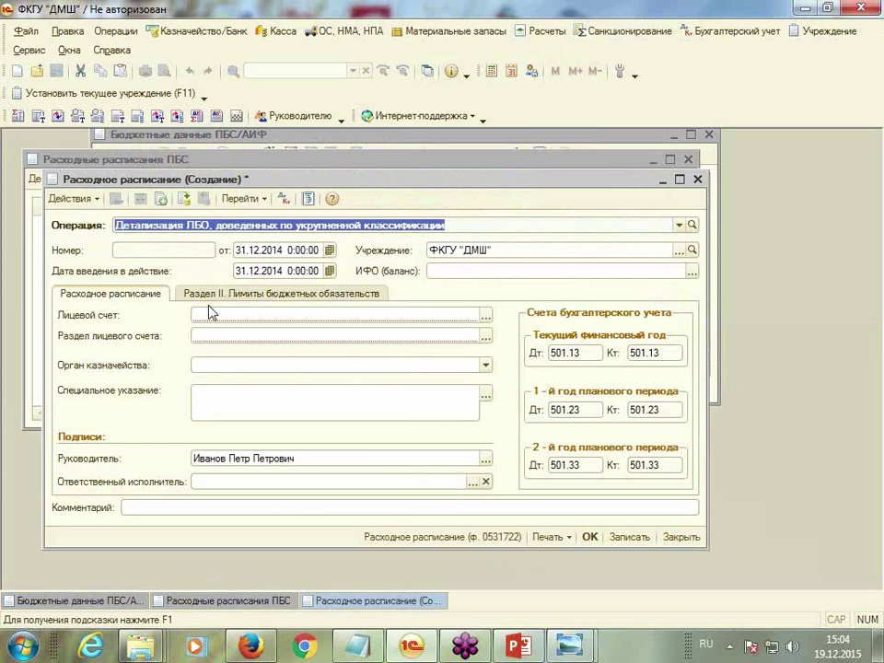
{"action": "left_click", "coordinate": [256, 251]}
{"action": "type", "text": "10."}
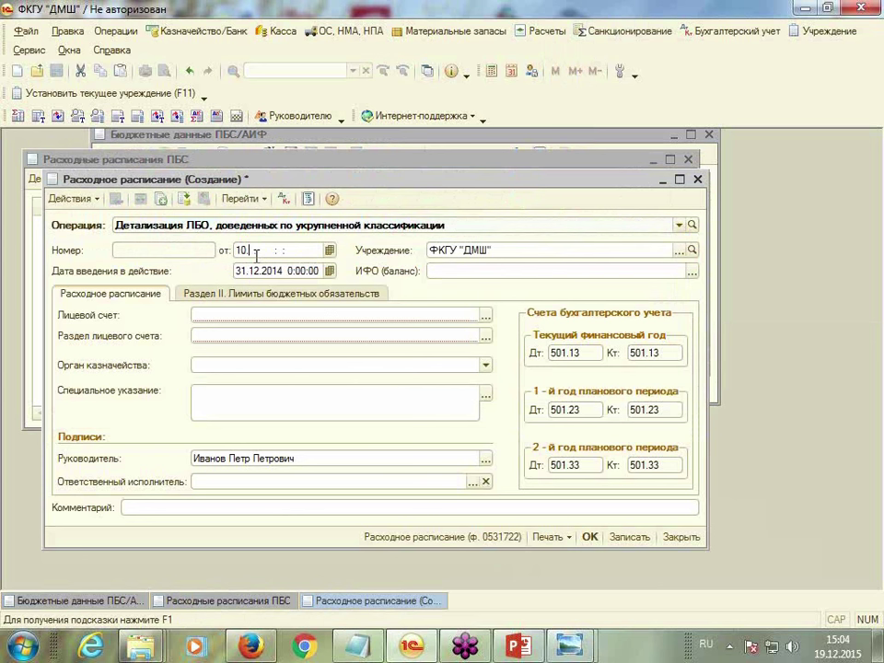
{"action": "type", "text": "01"}
{"action": "key", "text": "Return"}
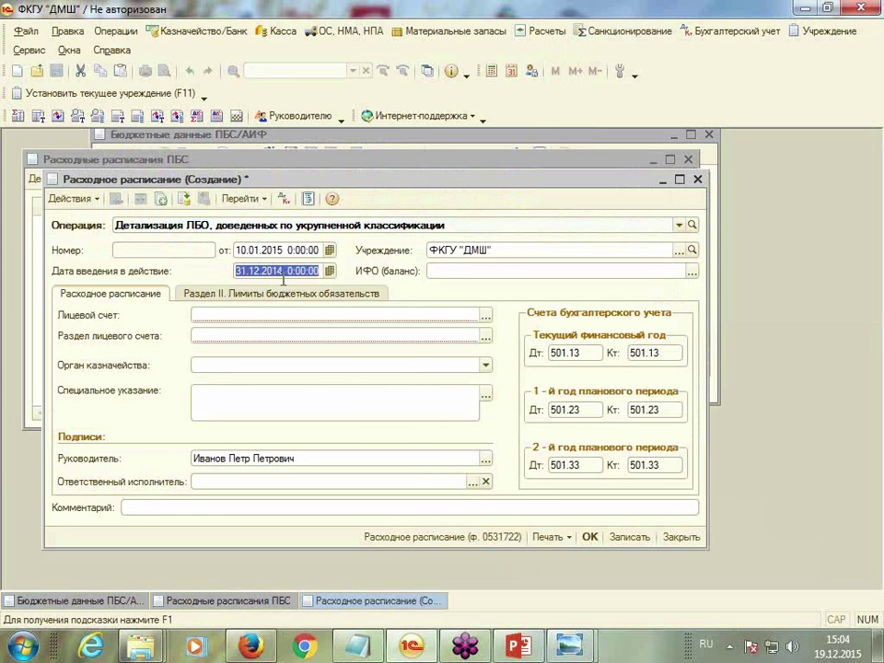
{"action": "type", "text": "10.01."}
{"action": "key", "text": "Return"}
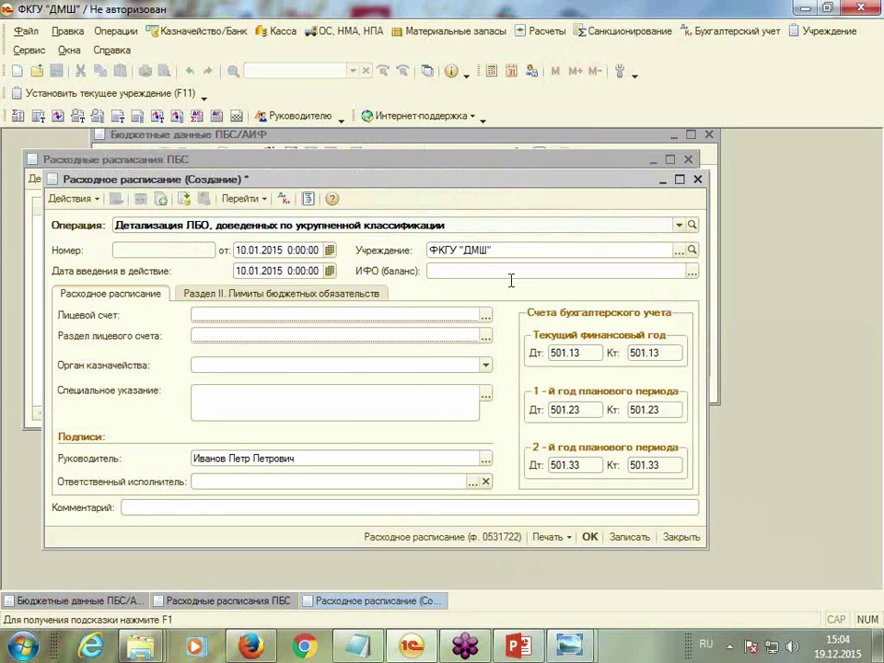
Set ИФО Публичные обязательства (стипендии), the treasury personal account and the responsible executor, leaving treasury body empty
{"action": "left_click", "coordinate": [692, 271]}
{"action": "double_click", "coordinate": [169, 241]}
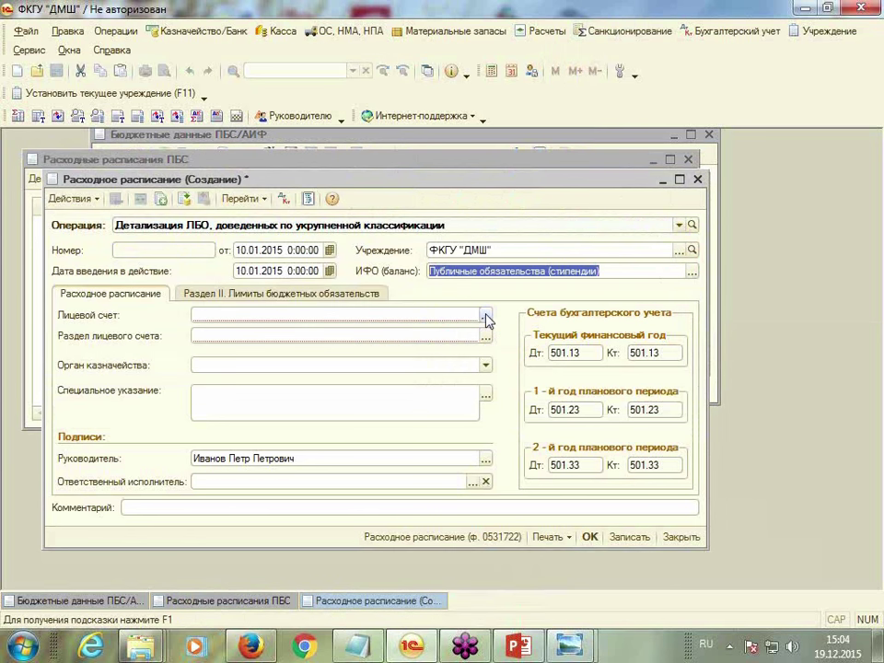
{"action": "left_click", "coordinate": [486, 315]}
{"action": "double_click", "coordinate": [239, 264]}
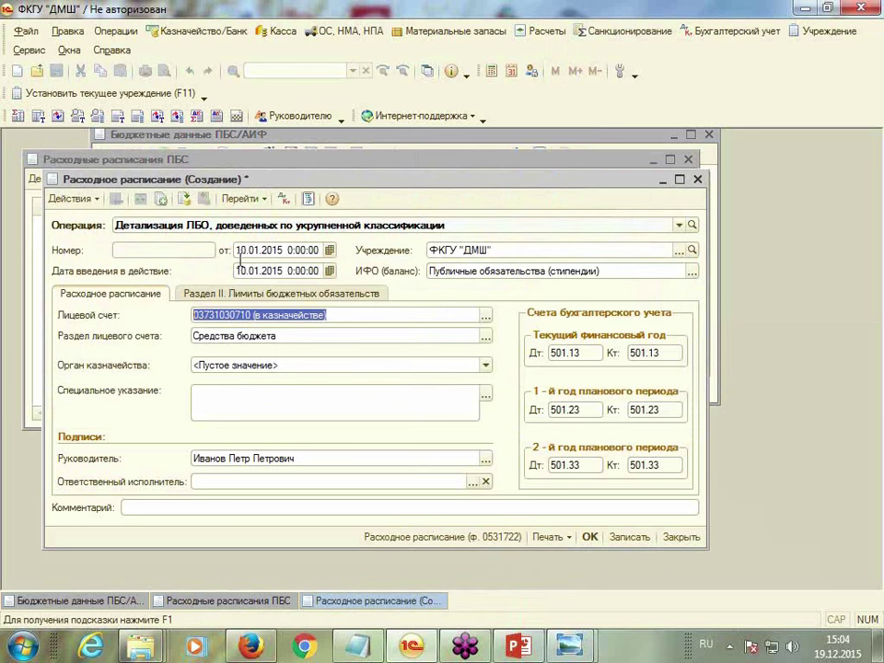
{"action": "left_click", "coordinate": [486, 365]}
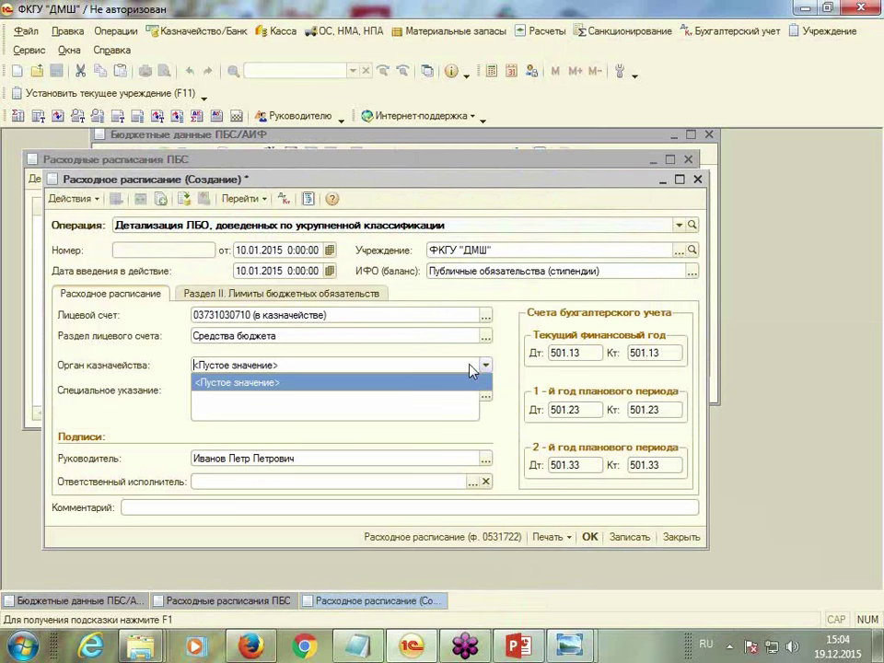
{"action": "left_click", "coordinate": [296, 384]}
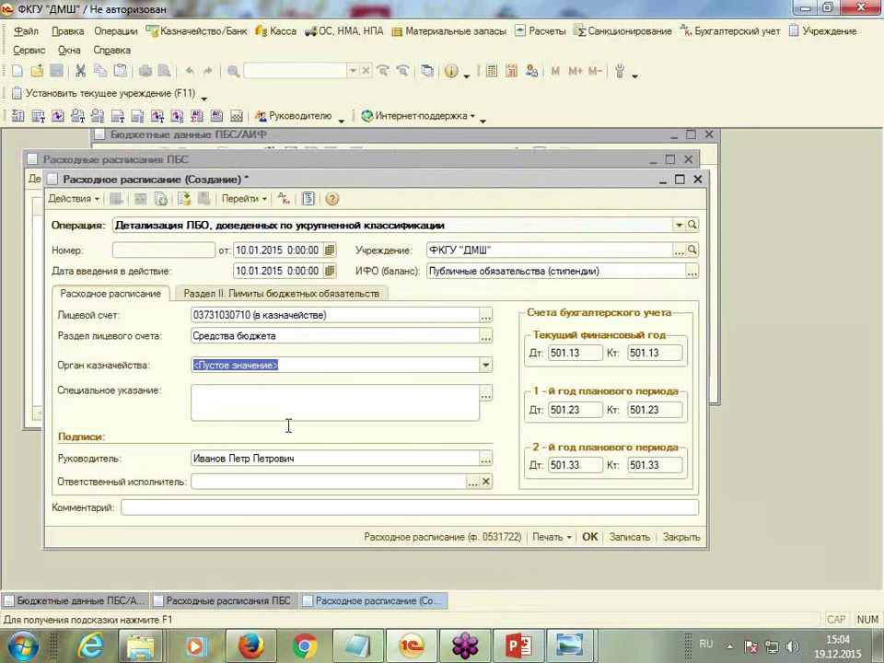
{"action": "left_click", "coordinate": [289, 423]}
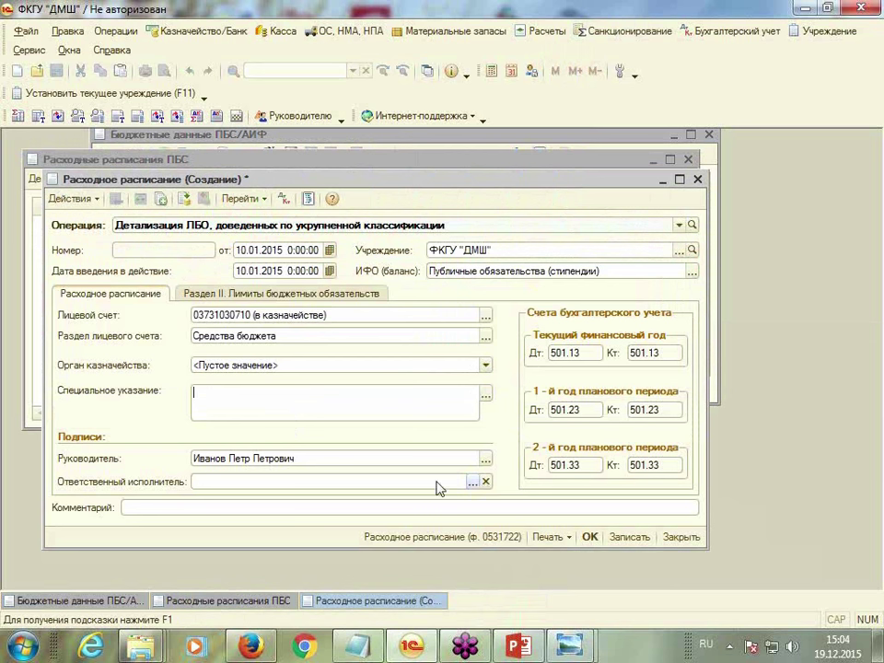
{"action": "left_click", "coordinate": [473, 482]}
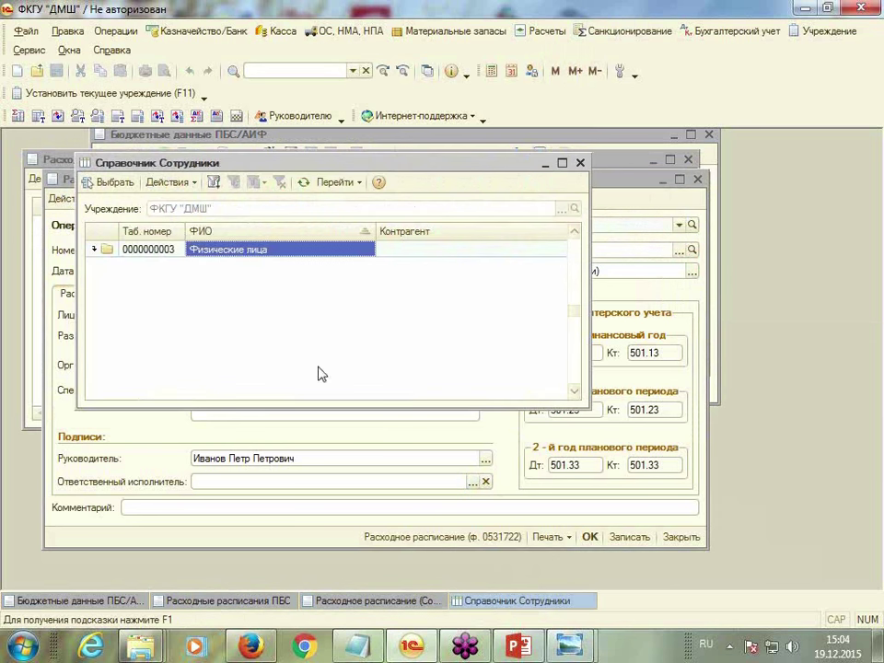
{"action": "double_click", "coordinate": [238, 251]}
{"action": "double_click", "coordinate": [239, 281]}
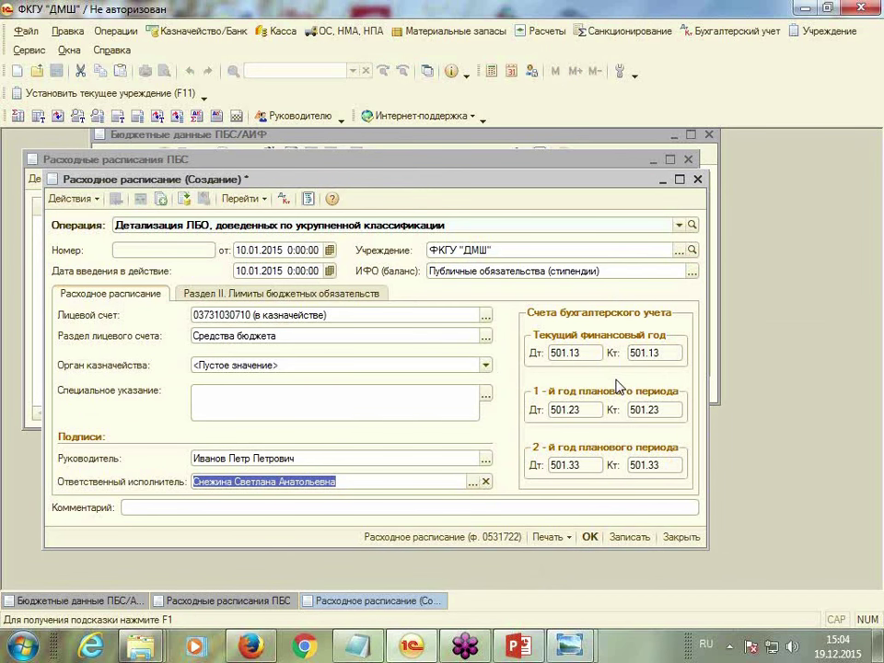
{"action": "left_click", "coordinate": [233, 297]}
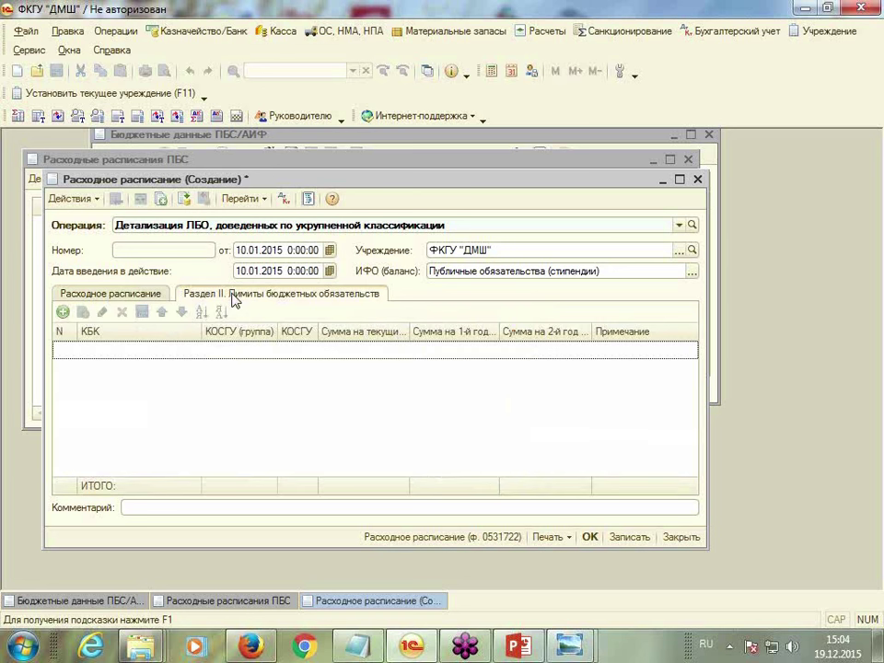
{"action": "left_click", "coordinate": [62, 312]}
{"action": "left_click", "coordinate": [194, 350]}
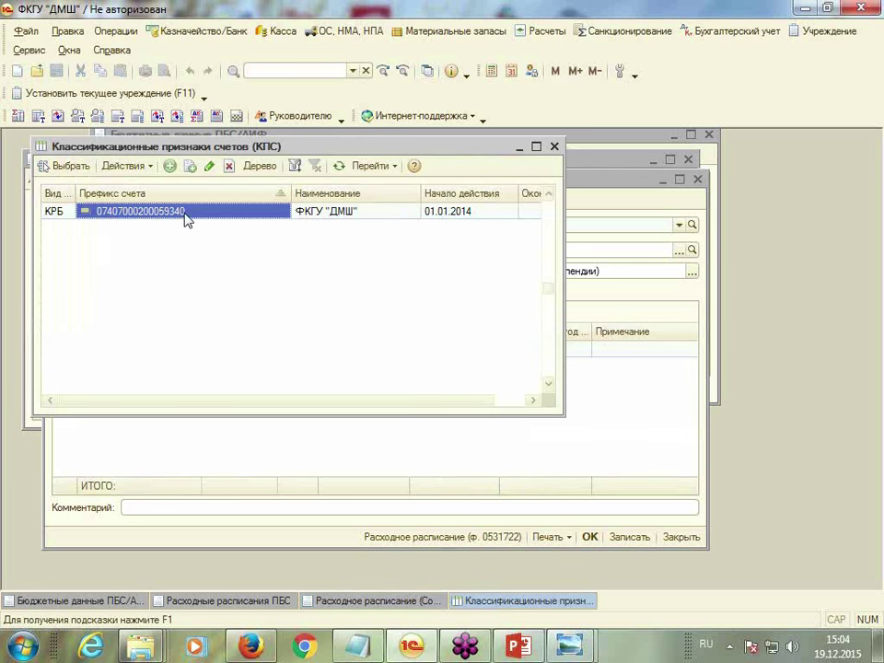
{"action": "double_click", "coordinate": [240, 223]}
{"action": "left_click", "coordinate": [220, 354]}
{"action": "left_click", "coordinate": [268, 351]}
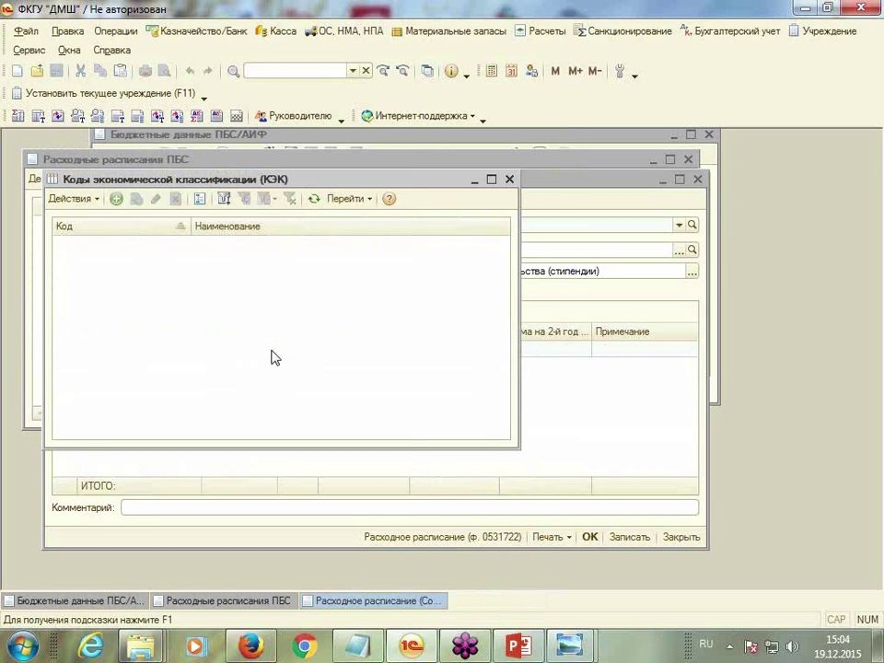
{"action": "double_click", "coordinate": [95, 294]}
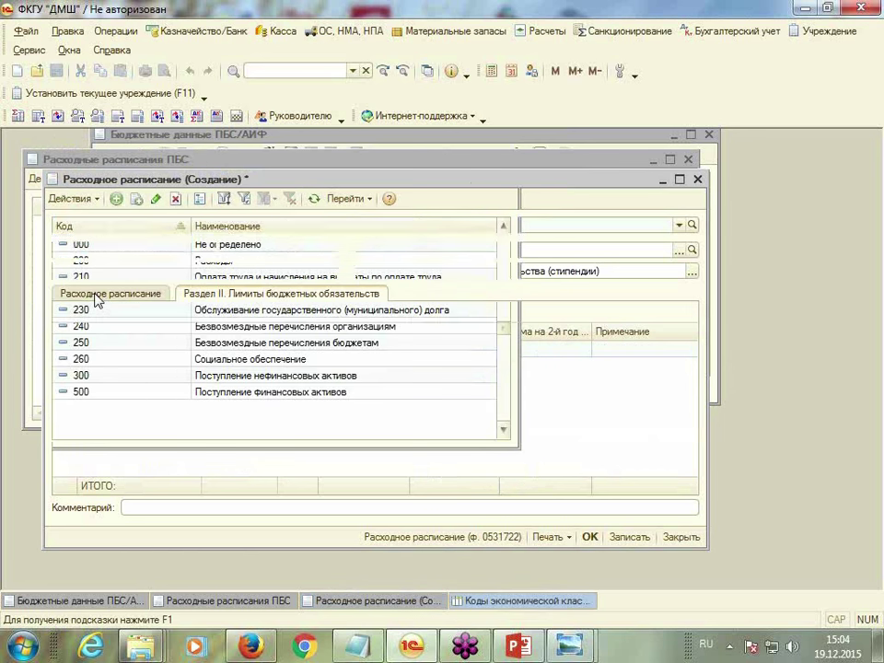
{"action": "left_click", "coordinate": [306, 354]}
{"action": "left_click", "coordinate": [311, 354]}
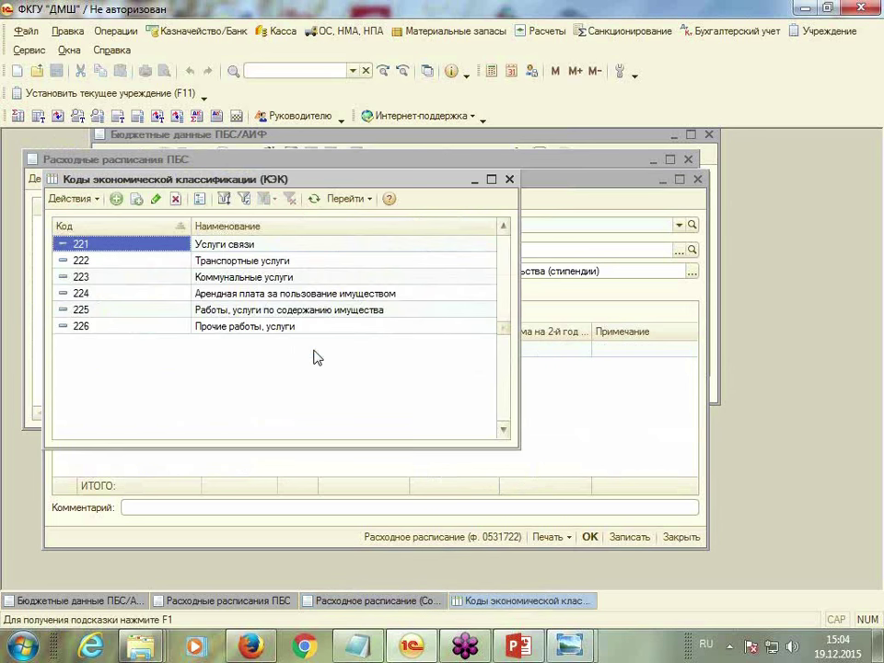
{"action": "double_click", "coordinate": [98, 244]}
{"action": "left_click", "coordinate": [378, 350]}
{"action": "type", "text": "5"}
{"action": "key", "text": "Return"}
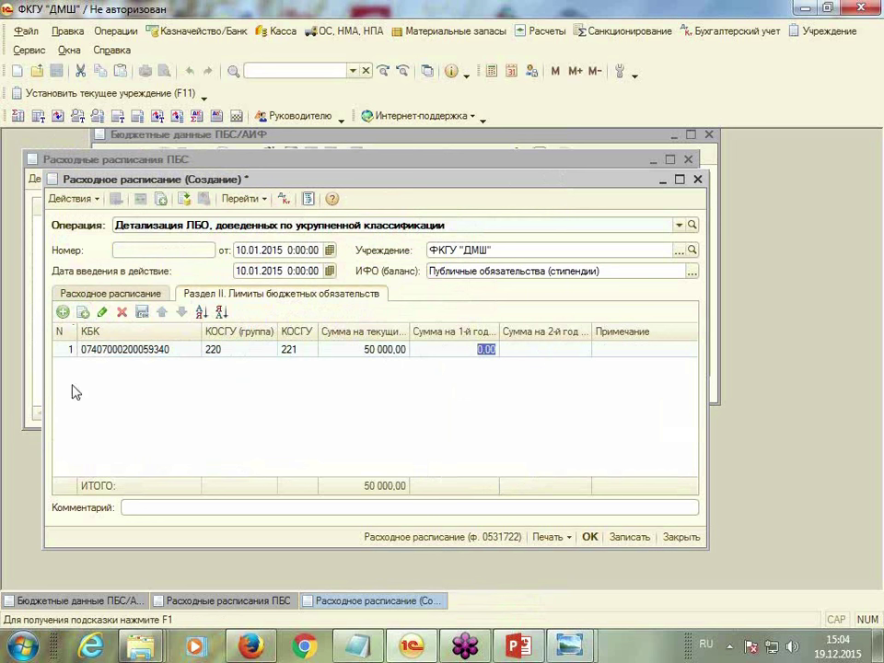
Copy the row and change it to КОСГУ 222 with 150 000,00
{"action": "left_click", "coordinate": [82, 313]}
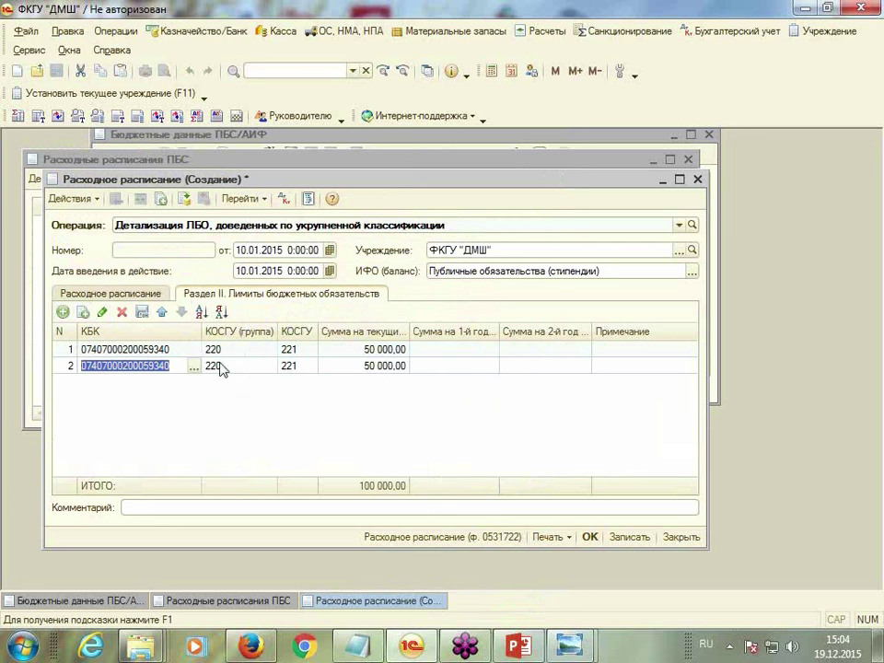
{"action": "left_click", "coordinate": [304, 366]}
{"action": "left_click", "coordinate": [310, 367]}
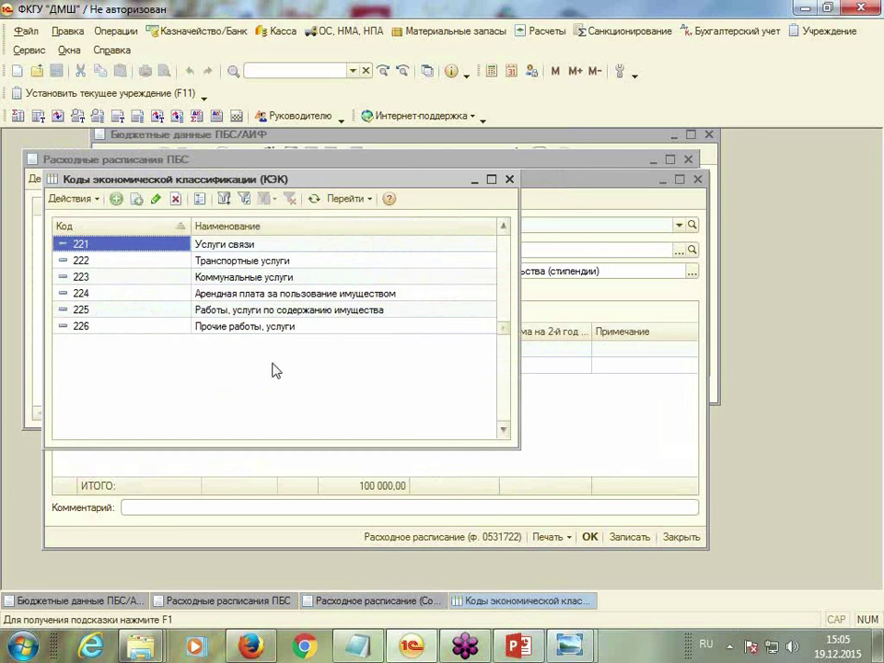
{"action": "left_click", "coordinate": [99, 270]}
{"action": "double_click", "coordinate": [99, 269]}
{"action": "left_click", "coordinate": [394, 365]}
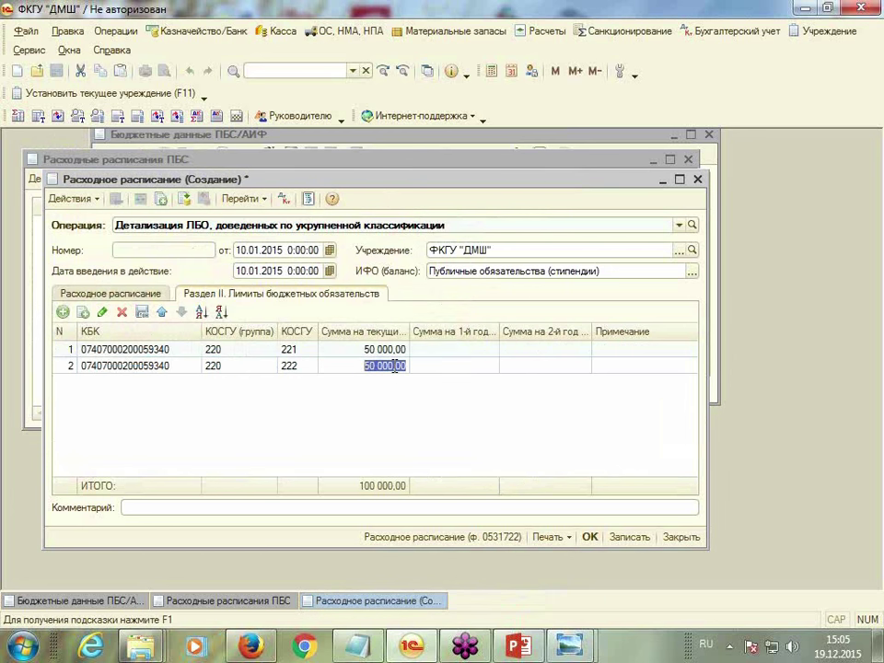
{"action": "type", "text": "150 000"}
{"action": "key", "text": "Tab"}
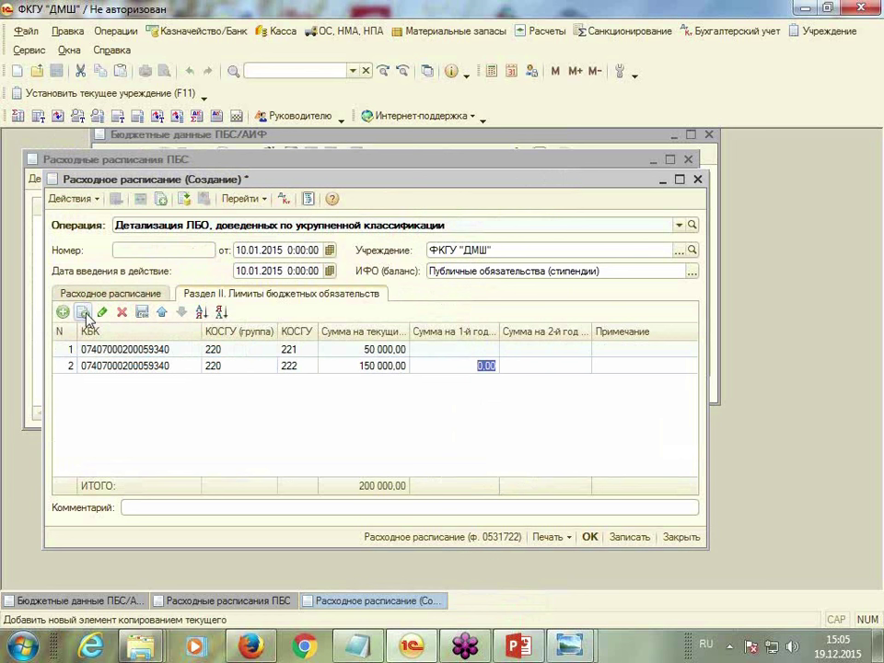
Copy again as a КОСГУ 223 row of 300 000,00 and save the schedule
{"action": "left_click", "coordinate": [83, 313]}
{"action": "left_click", "coordinate": [296, 390]}
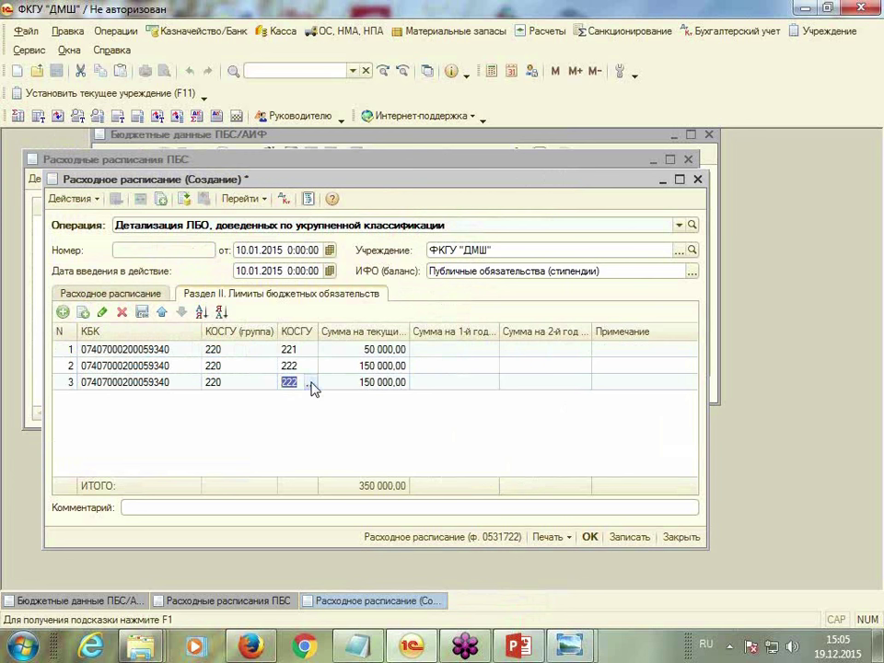
{"action": "left_click", "coordinate": [312, 383]}
{"action": "left_click", "coordinate": [85, 277]}
{"action": "double_click", "coordinate": [85, 277]}
{"action": "left_click", "coordinate": [377, 383]}
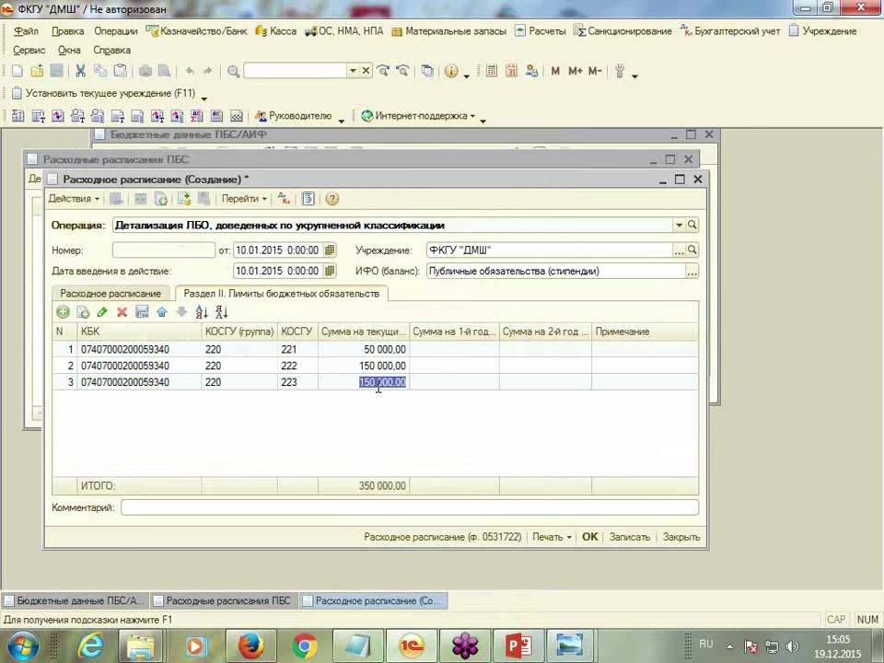
{"action": "type", "text": "30"}
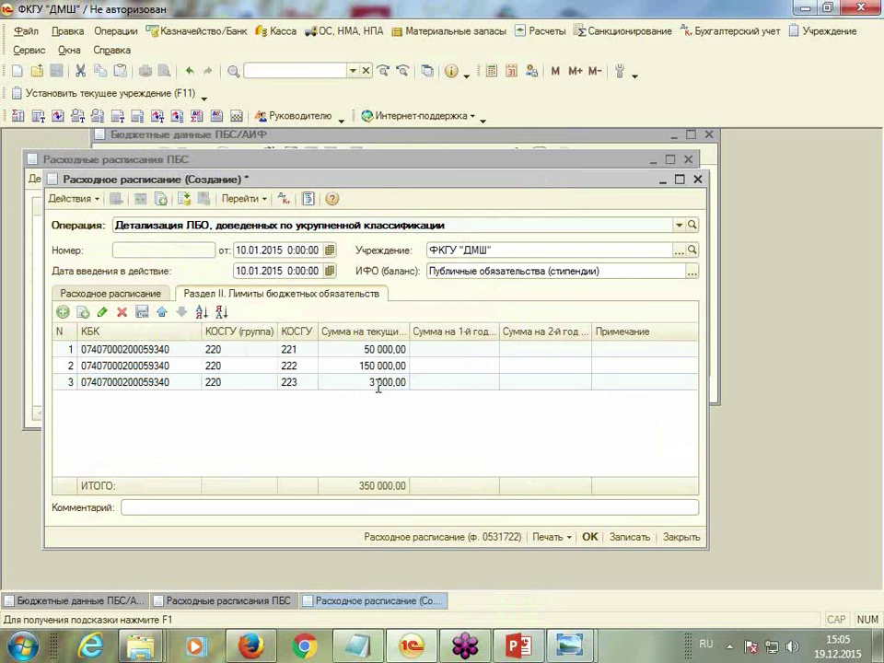
{"action": "key", "text": "Return"}
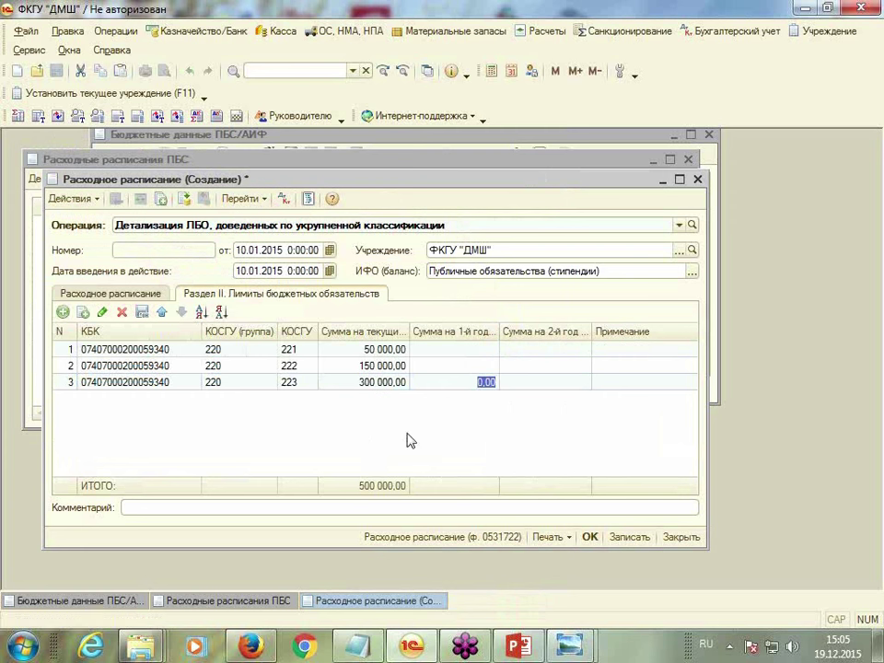
{"action": "left_click", "coordinate": [589, 537]}
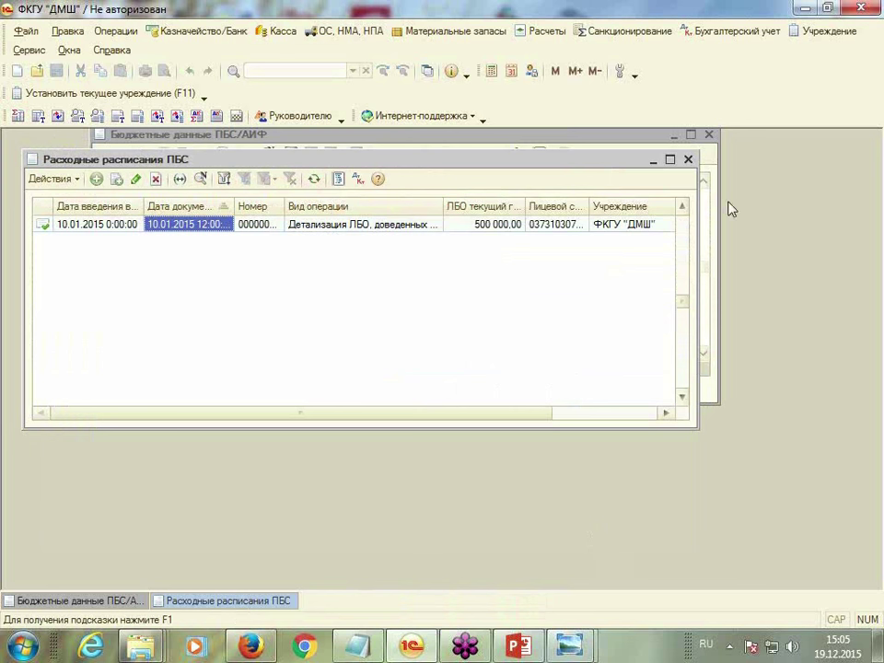
Add a new Принятое бюджетное обязательство in Поставленные на учет обязательства
{"action": "left_click", "coordinate": [647, 32]}
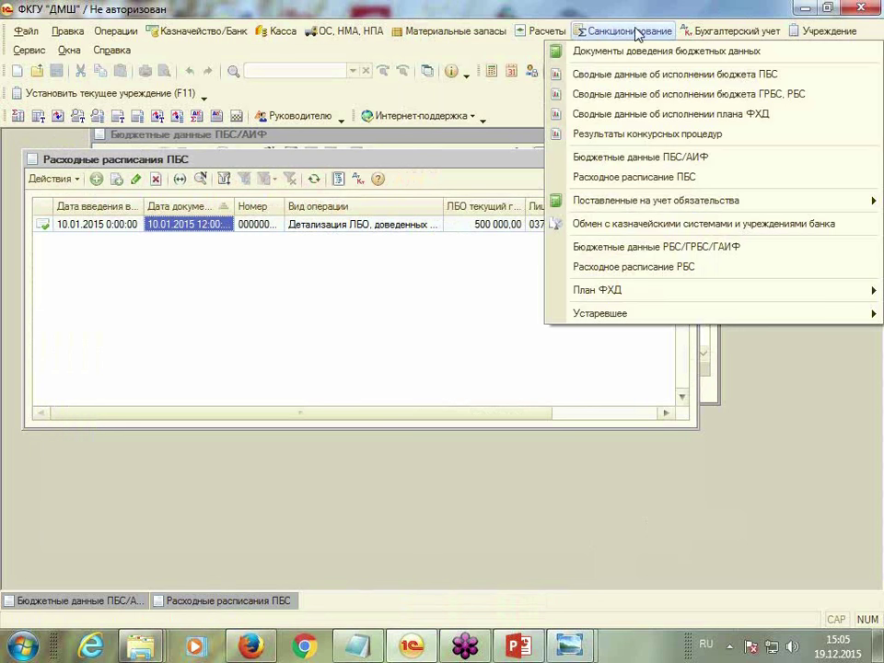
{"action": "mouse_move", "coordinate": [640, 208]}
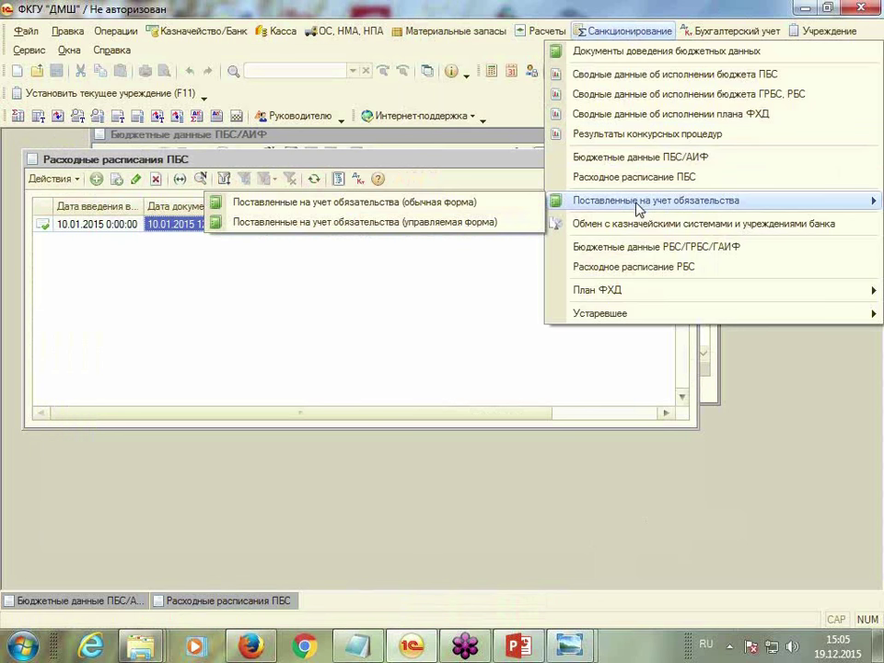
{"action": "left_click", "coordinate": [356, 204]}
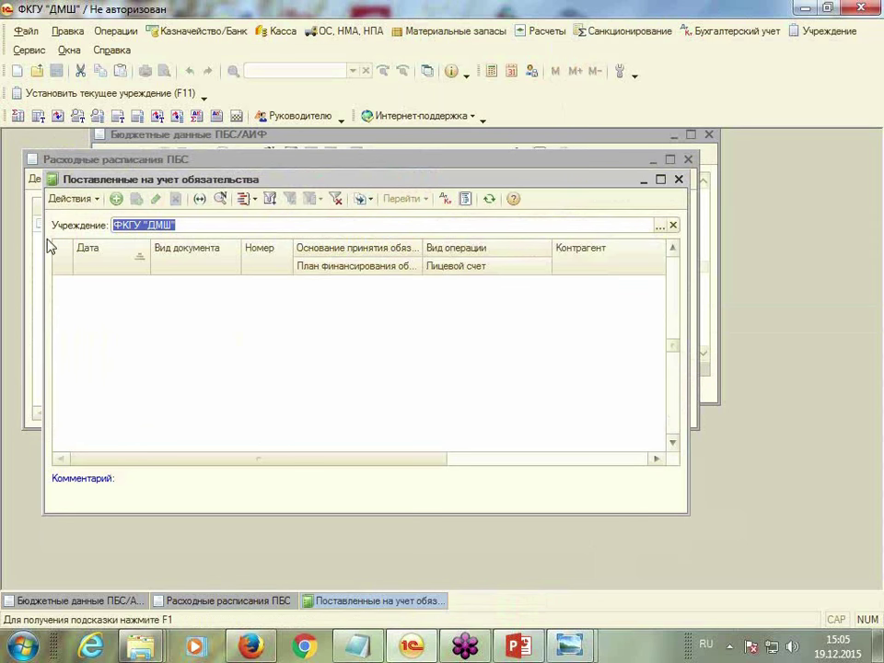
{"action": "left_click", "coordinate": [115, 199]}
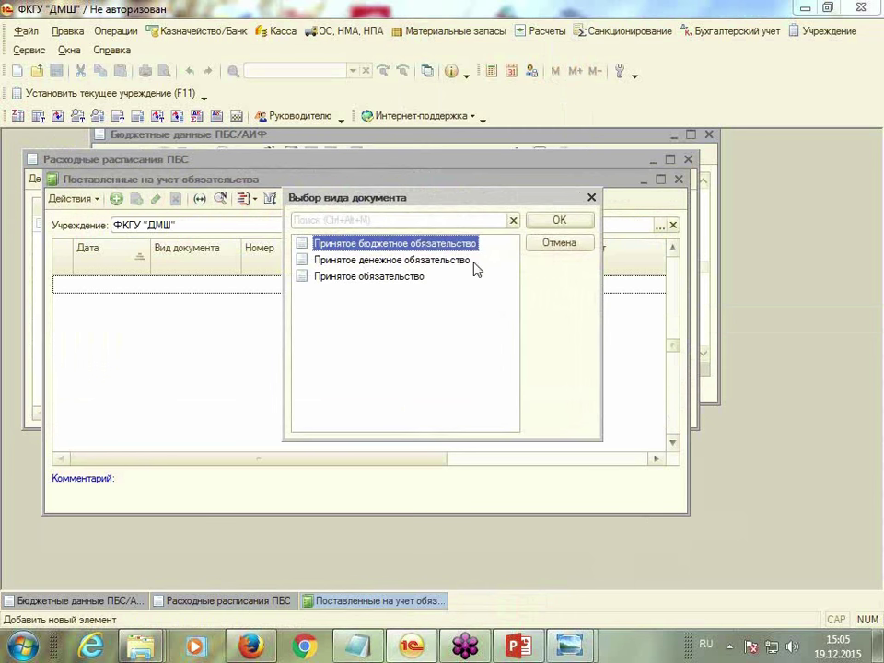
{"action": "left_click", "coordinate": [570, 226]}
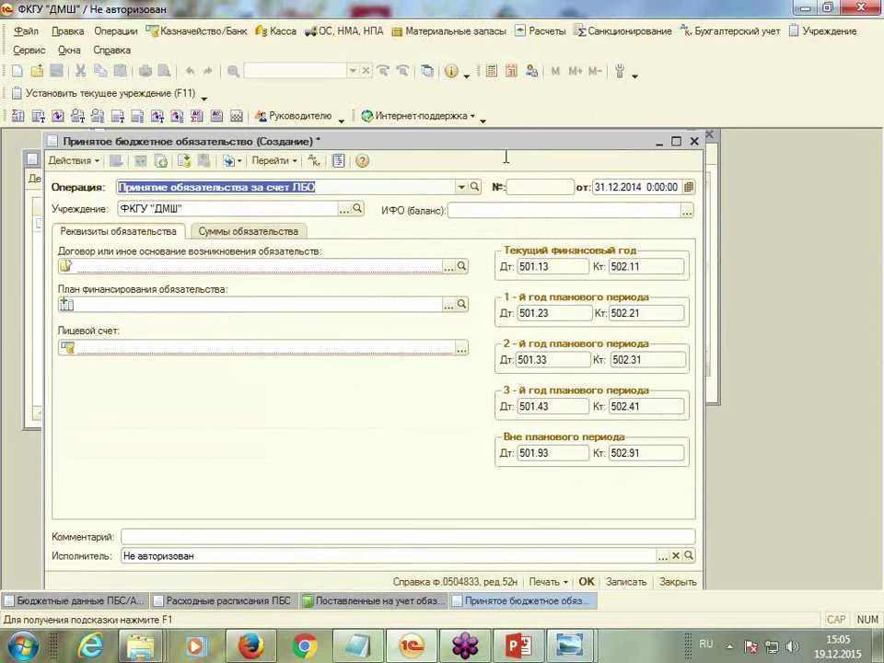
Date the obligation 10.01.2015, fund it from Публичные обязательства (стипендии), and list the contracts
{"action": "left_click", "coordinate": [626, 186]}
{"action": "type", "text": "10.01.2015"}
{"action": "key", "text": "Return"}
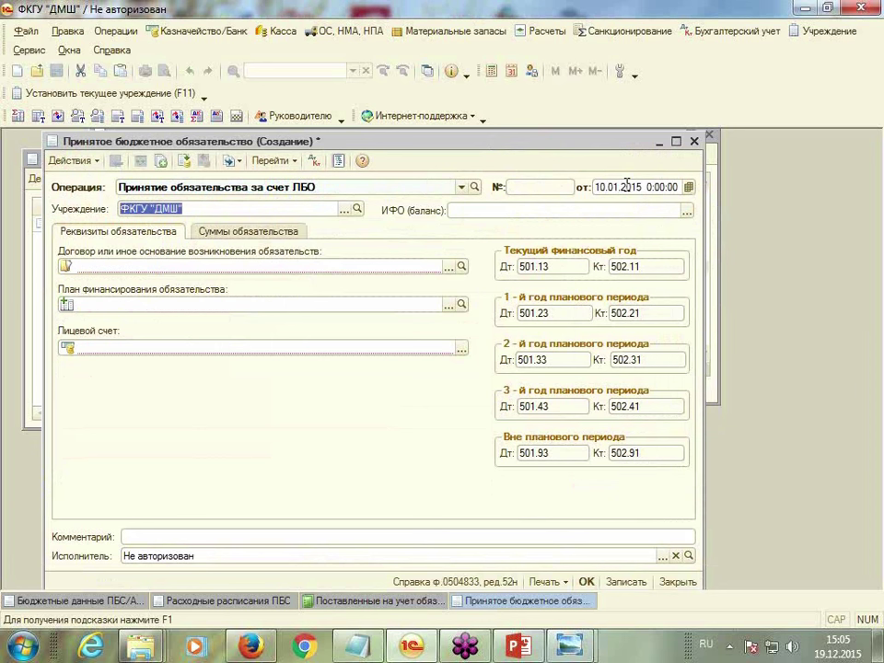
{"action": "left_click", "coordinate": [688, 212]}
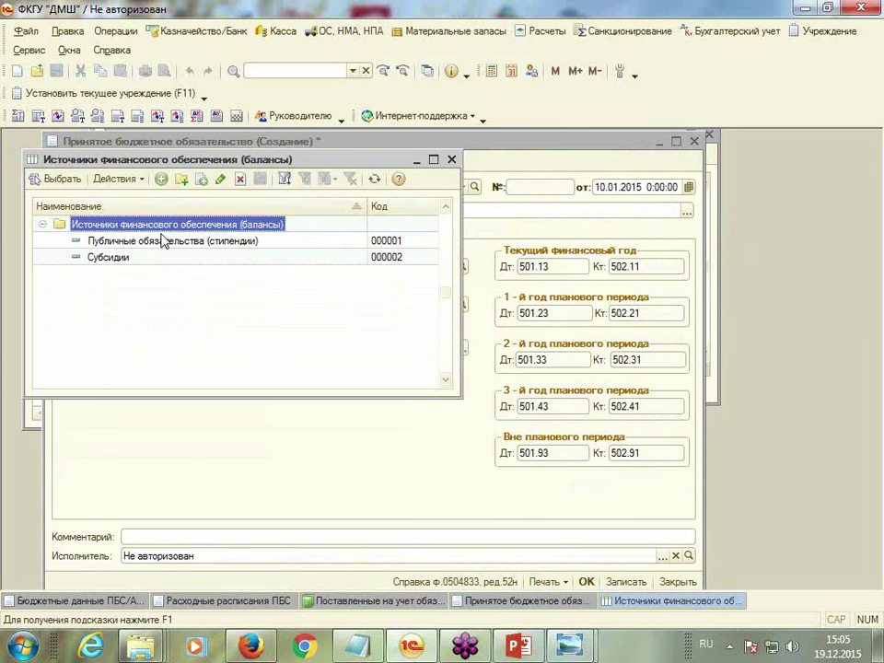
{"action": "double_click", "coordinate": [108, 242]}
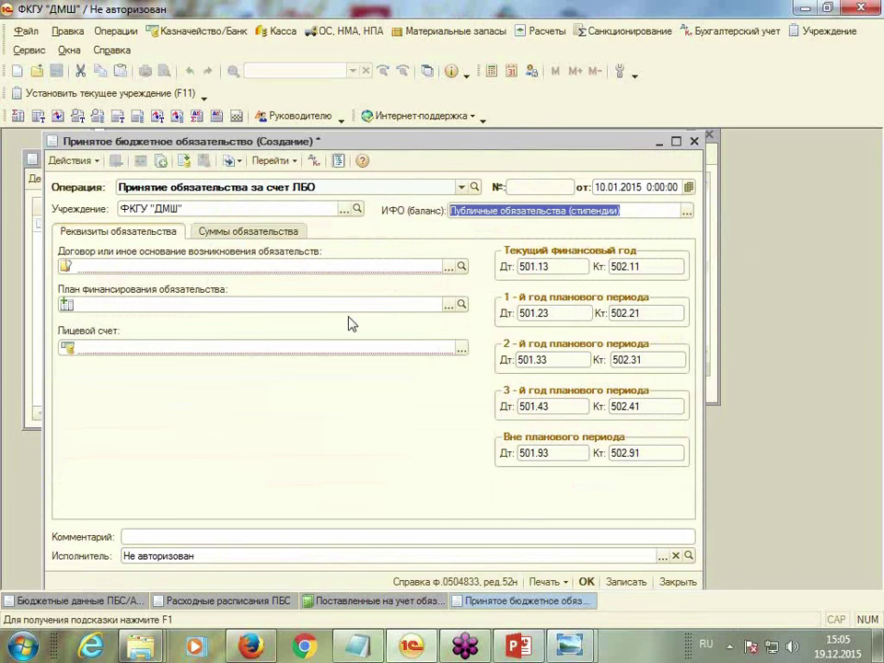
{"action": "left_click", "coordinate": [449, 267]}
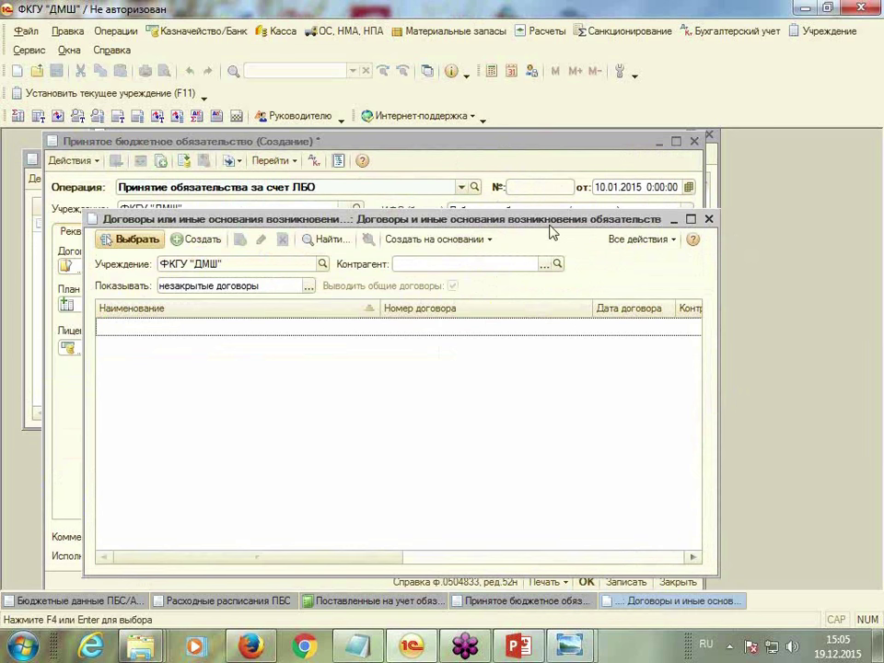
Create a new contract and bring up its counterparty list
{"action": "left_click_drag", "start_coordinate": [543, 228], "coordinate": [495, 137]}
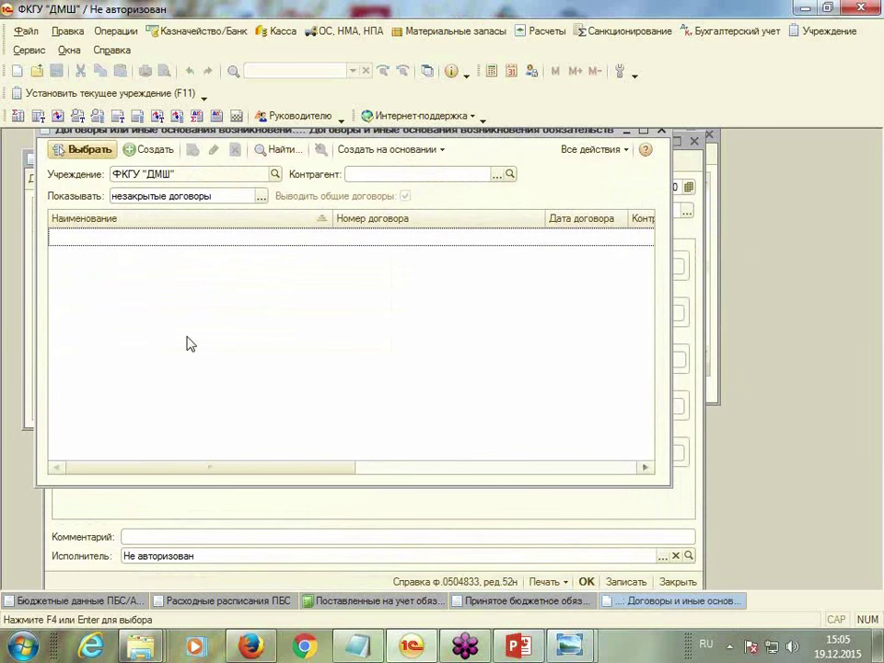
{"action": "left_click", "coordinate": [130, 153]}
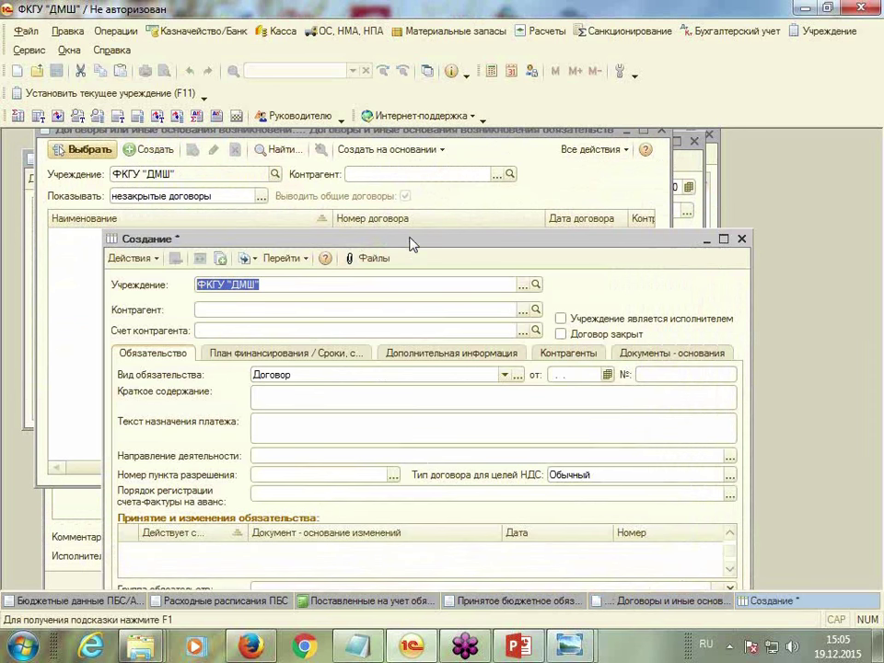
{"action": "left_click_drag", "start_coordinate": [412, 243], "coordinate": [355, 144]}
{"action": "left_click", "coordinate": [196, 207]}
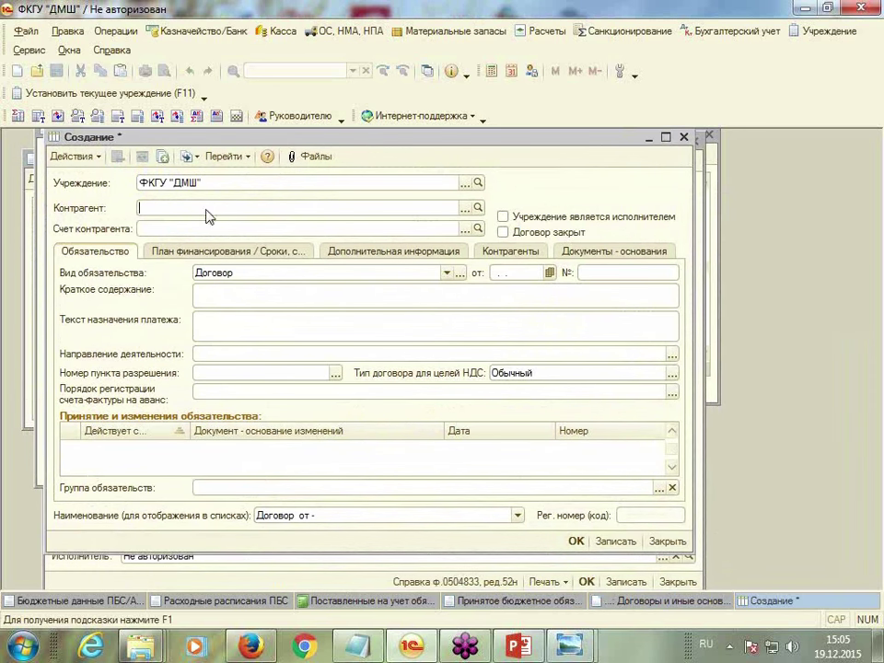
{"action": "left_click", "coordinate": [465, 207]}
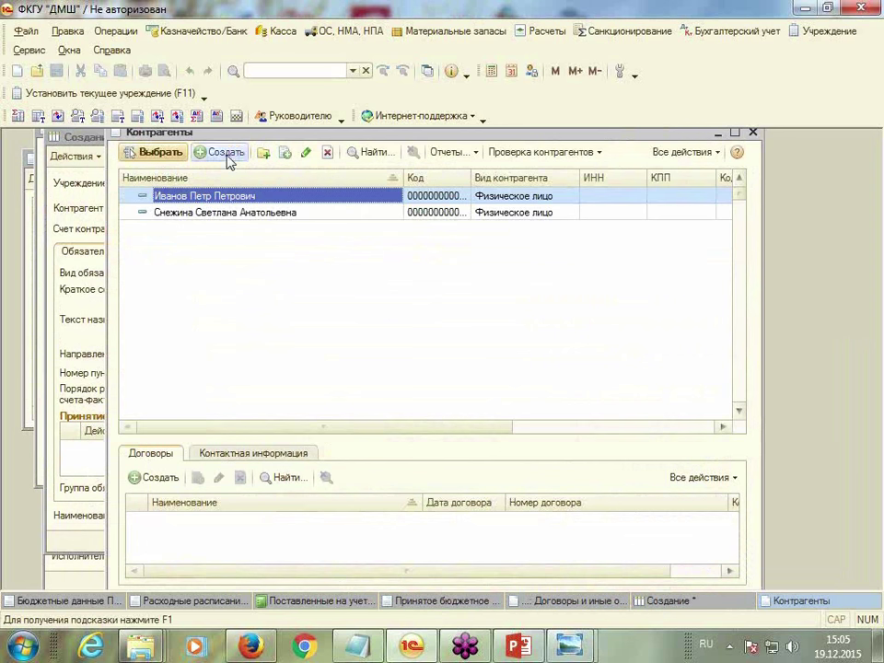
Add a Поставщики counterparty group and start a new counterparty inside it
{"action": "left_click", "coordinate": [263, 154]}
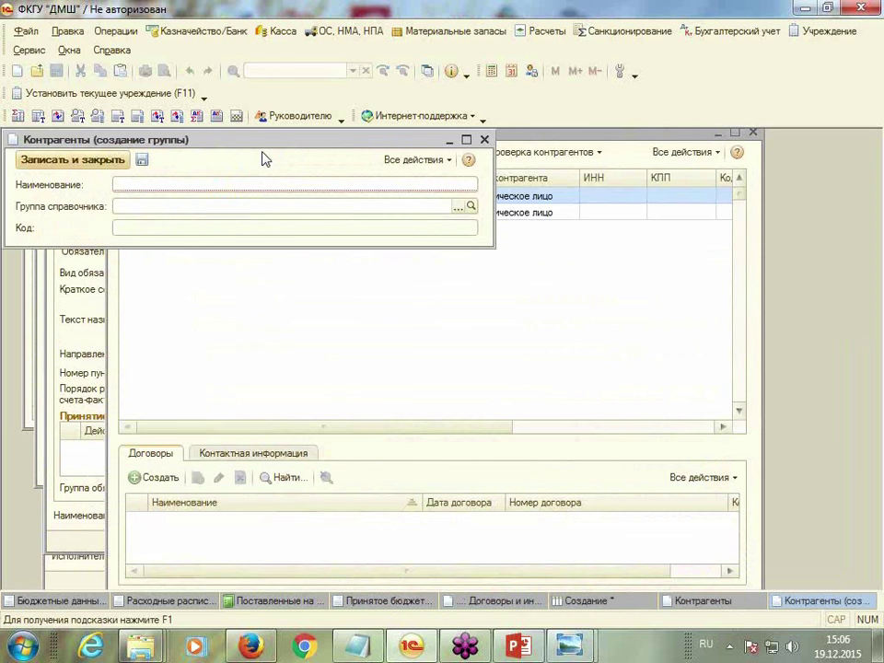
{"action": "type", "text": "Поста"}
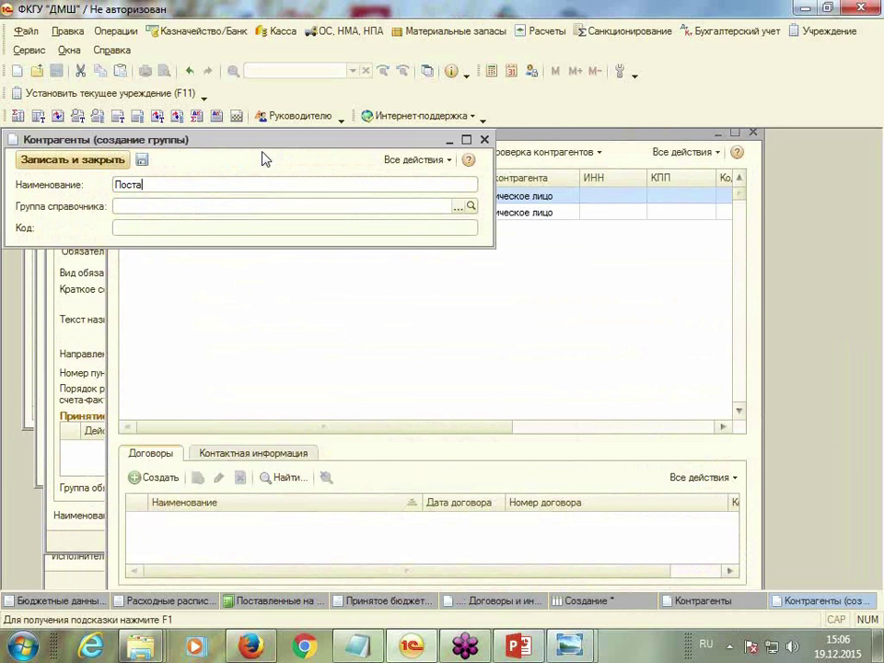
{"action": "type", "text": "вщики"}
{"action": "left_click", "coordinate": [72, 159]}
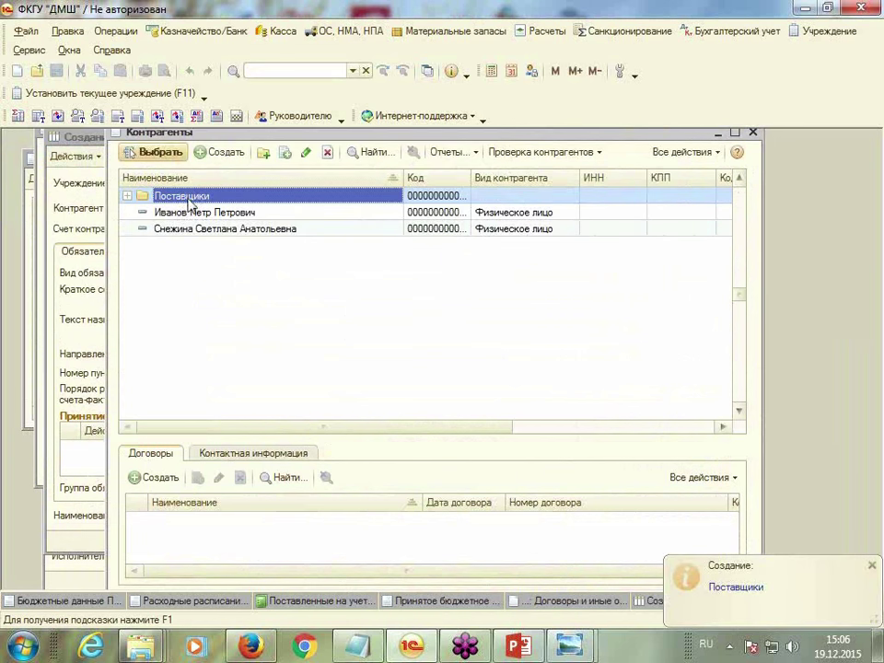
{"action": "double_click", "coordinate": [187, 197]}
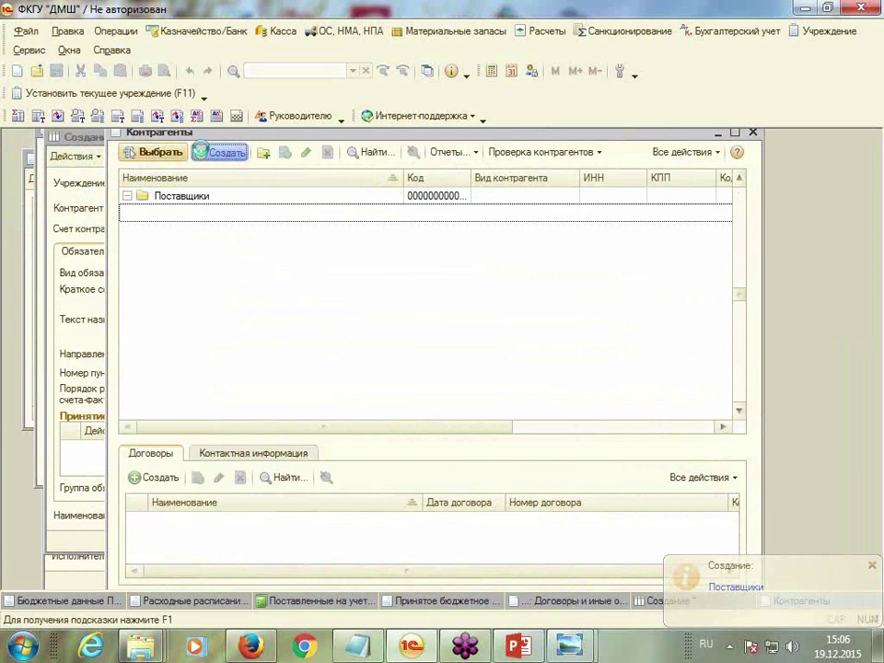
{"action": "left_click", "coordinate": [224, 155]}
{"action": "left_click", "coordinate": [166, 201]}
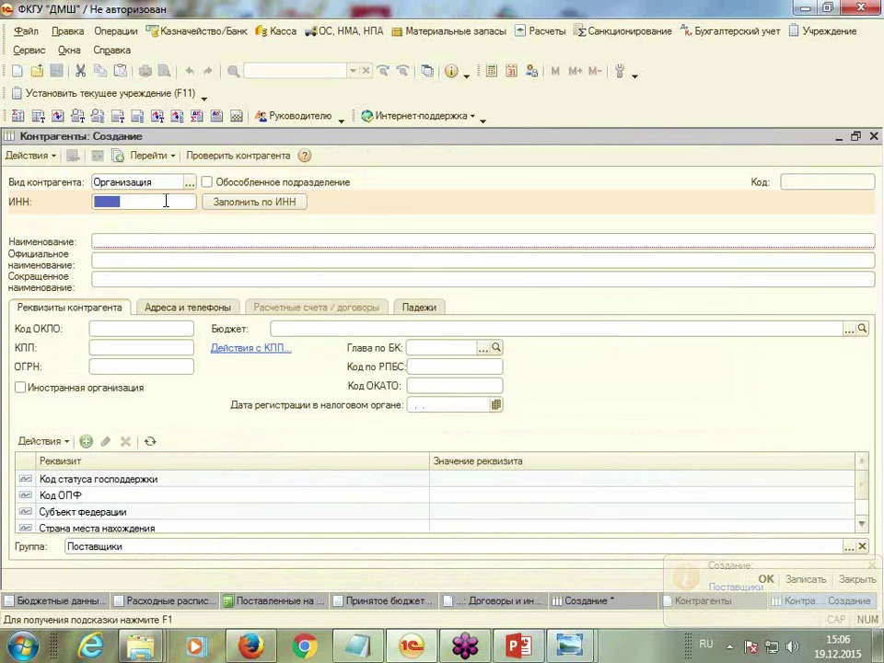
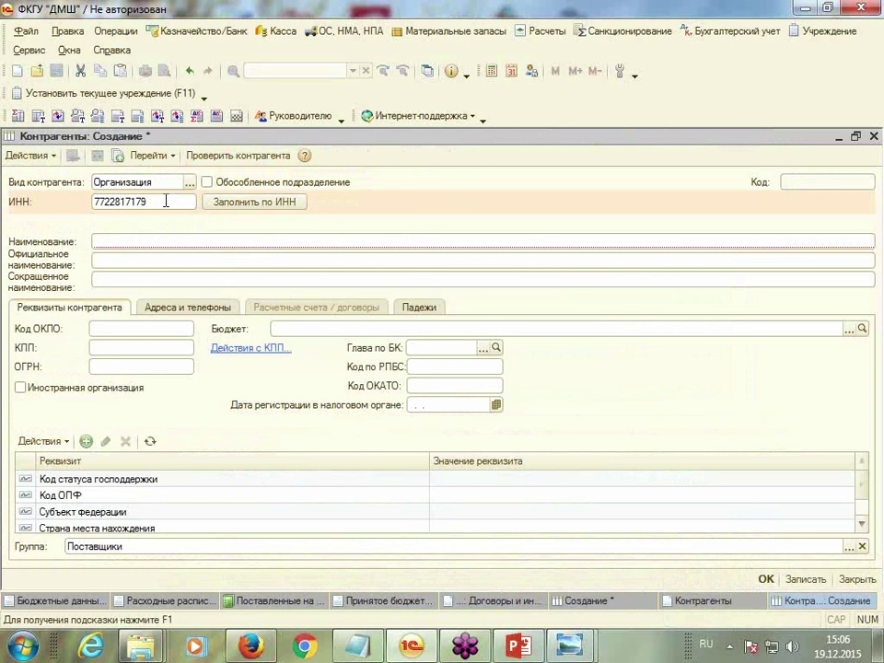
Fill in the counterparty's ИНН, the name Альфа ПАО and its КПП
{"action": "key", "text": "Tab"}
{"action": "type", "text": "А"}
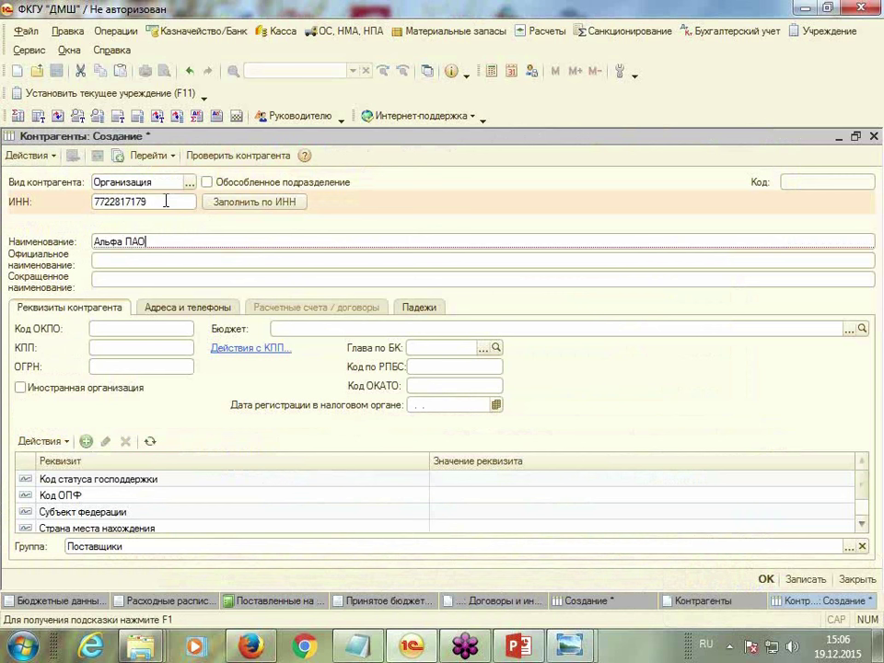
{"action": "type", "text": "льфа ПАО"}
{"action": "key", "text": "Tab"}
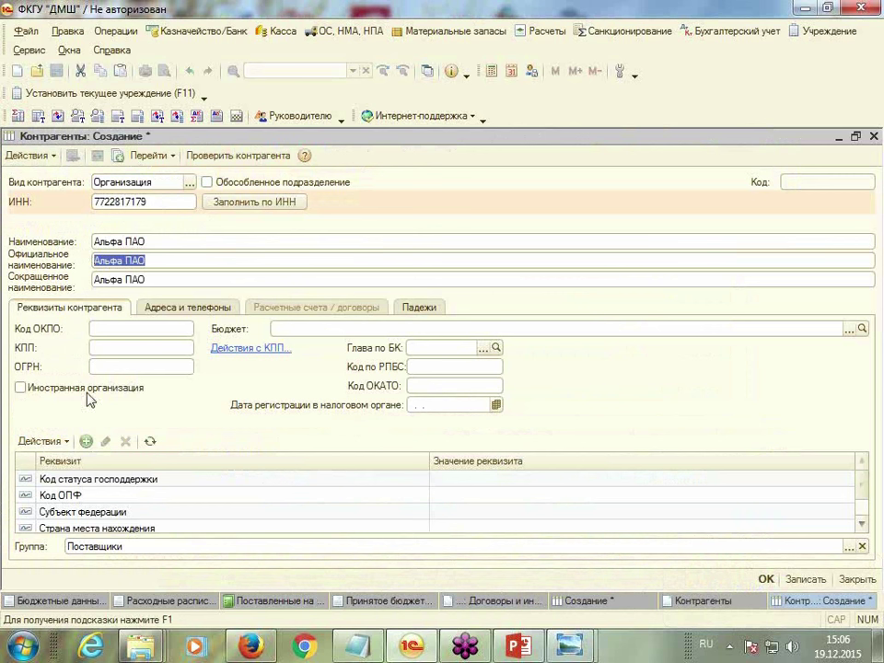
{"action": "left_click", "coordinate": [111, 353]}
{"action": "type", "text": "772201001"}
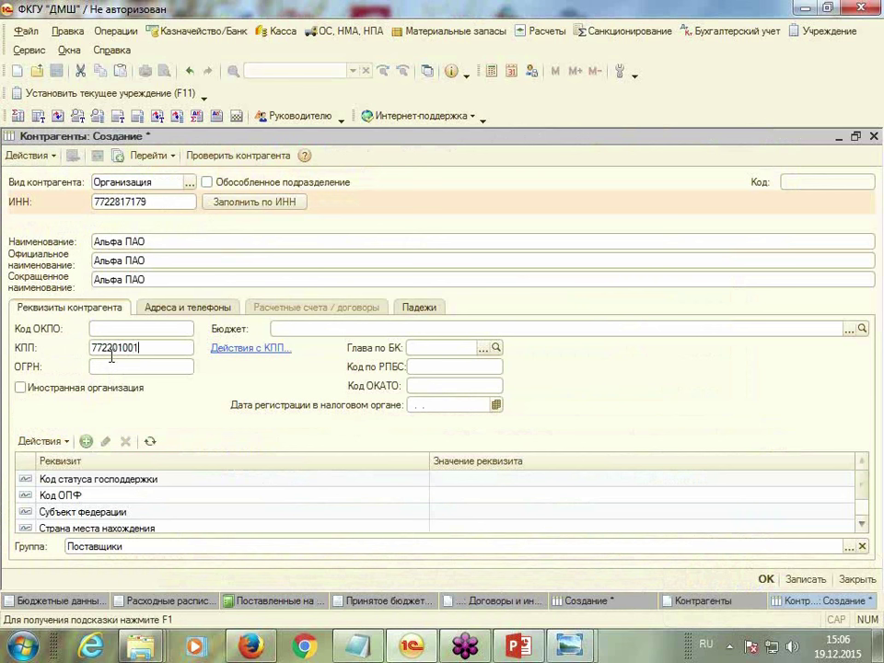
{"action": "key", "text": "Tab"}
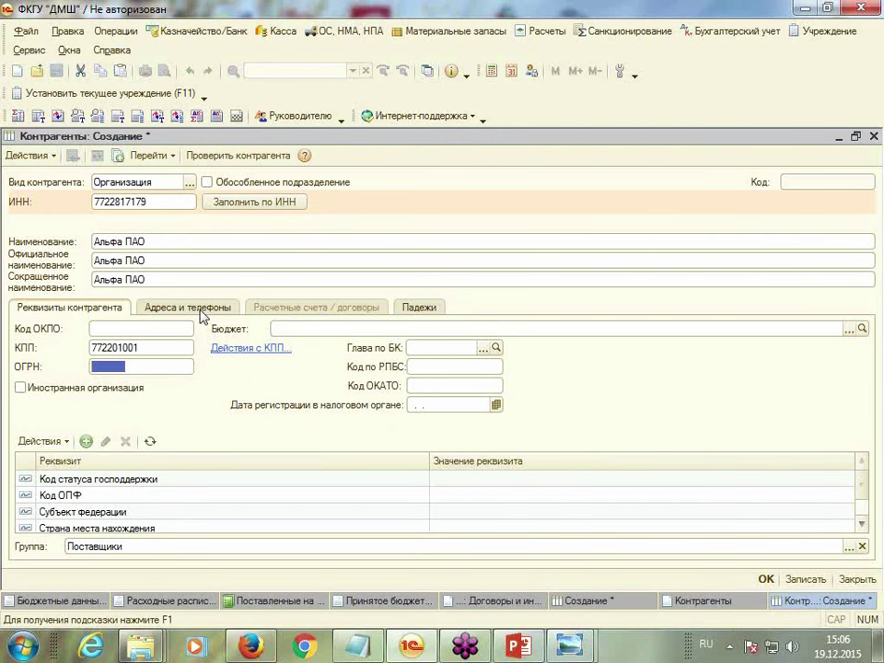
Save Альфа ПАО and add a bank account on its Расчетные счета / договоры tab
{"action": "left_click", "coordinate": [807, 580]}
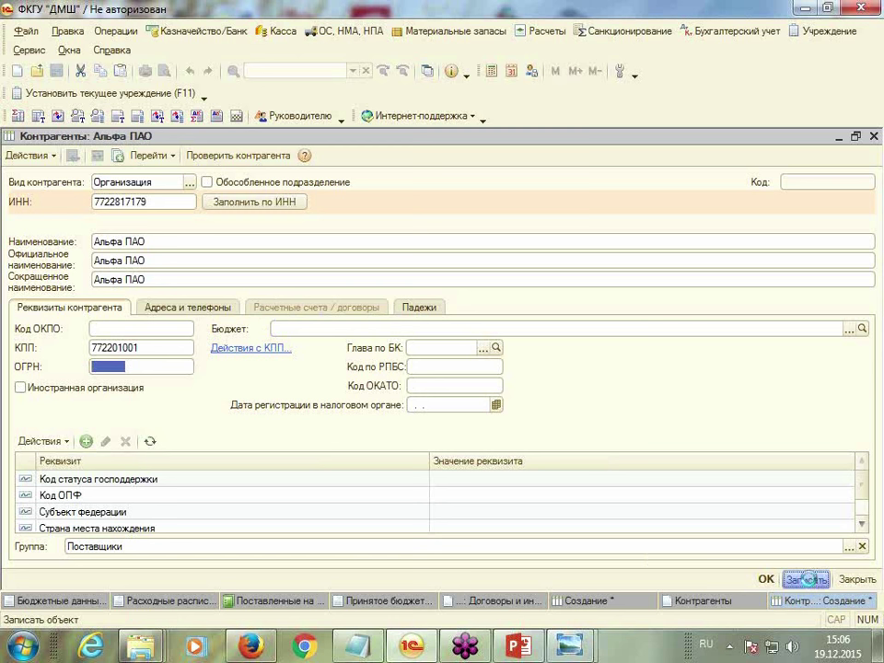
{"action": "left_click", "coordinate": [350, 312]}
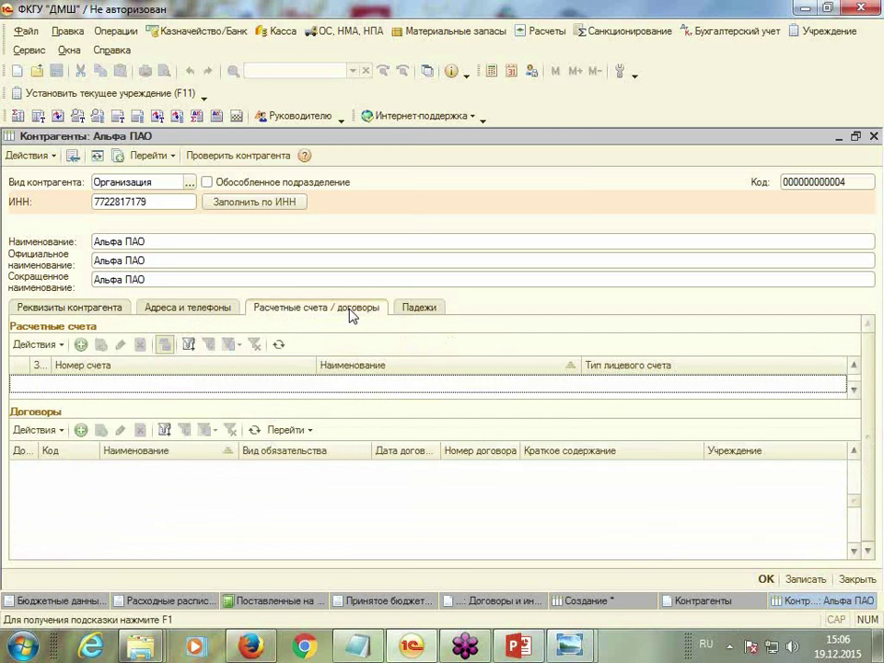
{"action": "left_click", "coordinate": [81, 344]}
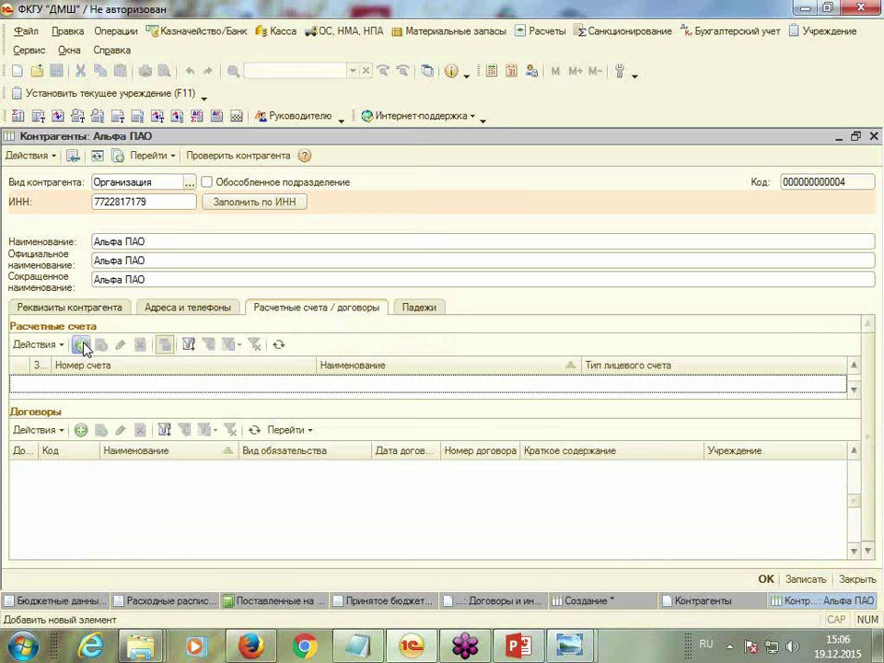
Enter the settlement account number for Альфа ПАО
{"action": "type", "text": "11111111111111111111"}
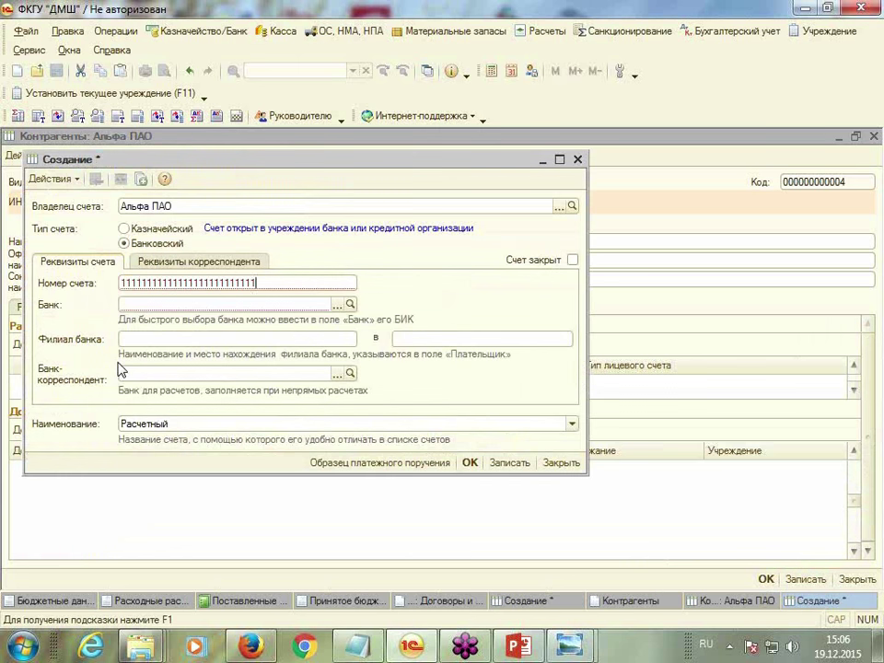
{"action": "key", "text": "Tab"}
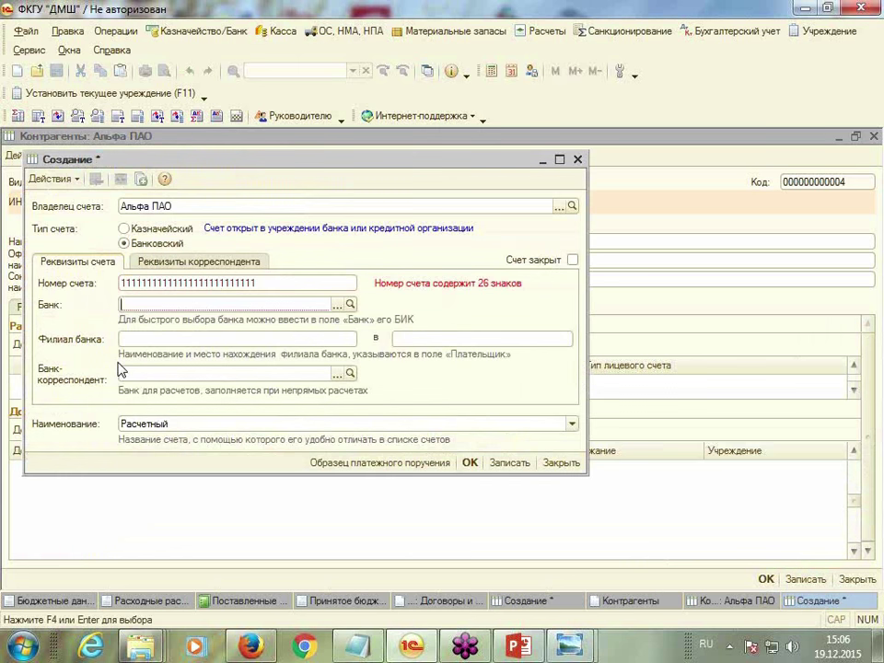
{"action": "left_click", "coordinate": [257, 283]}
{"action": "left_click", "coordinate": [256, 283]}
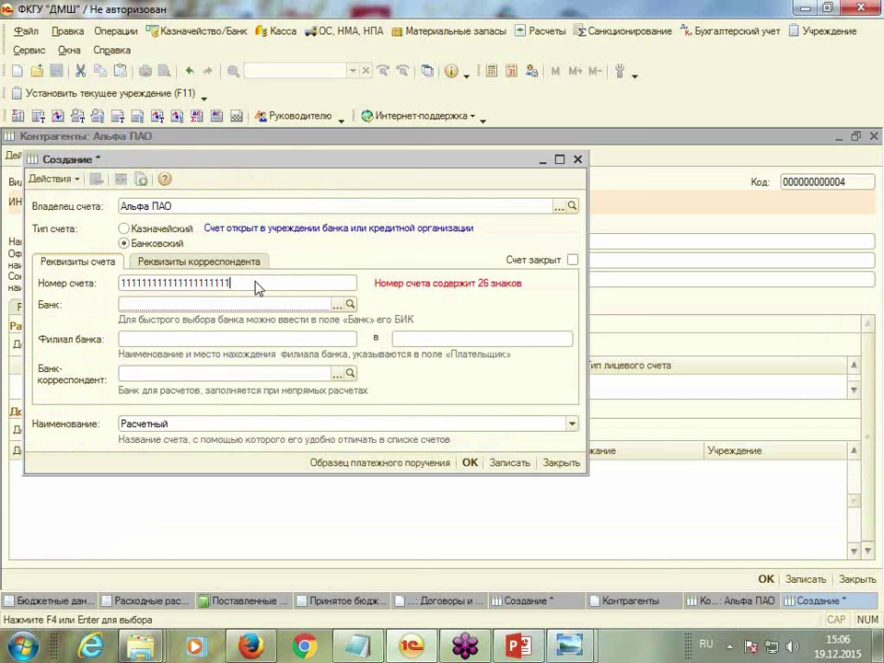
{"action": "key", "text": "Tab"}
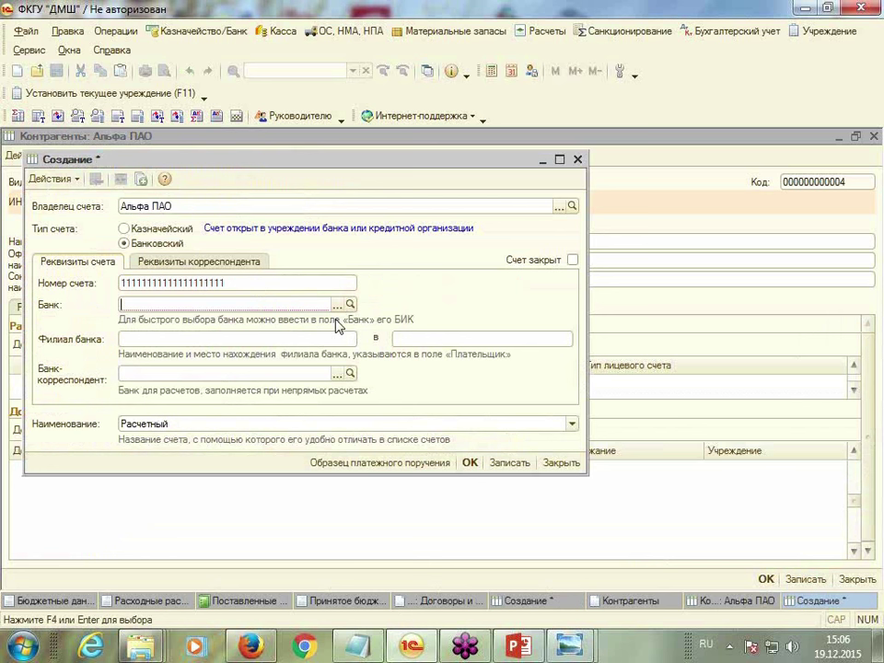
Load the Г МОСКВА banks from the РосБизнесКонсалтинг classifier
{"action": "left_click", "coordinate": [338, 307]}
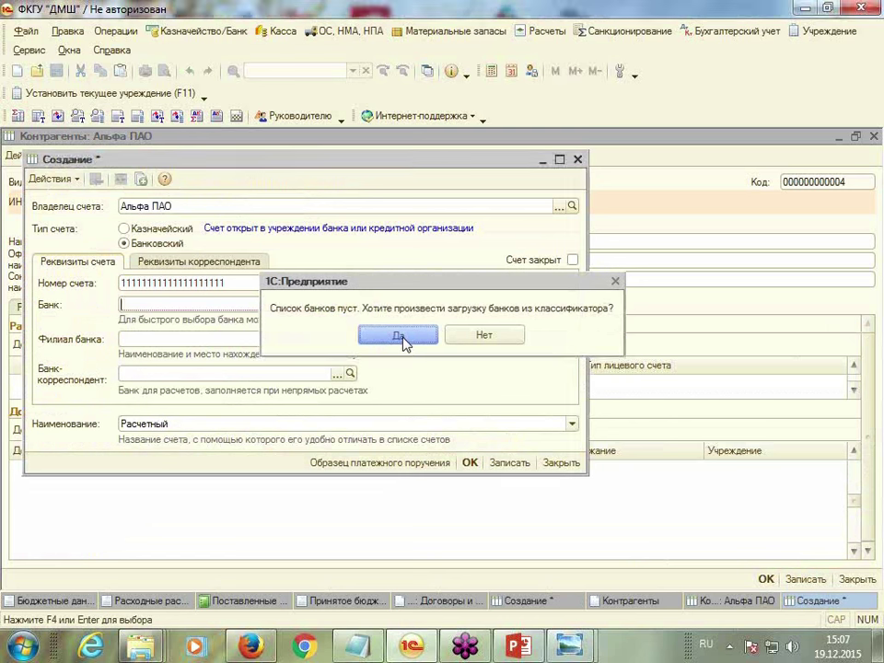
{"action": "left_click", "coordinate": [397, 335]}
{"action": "left_click", "coordinate": [254, 216]}
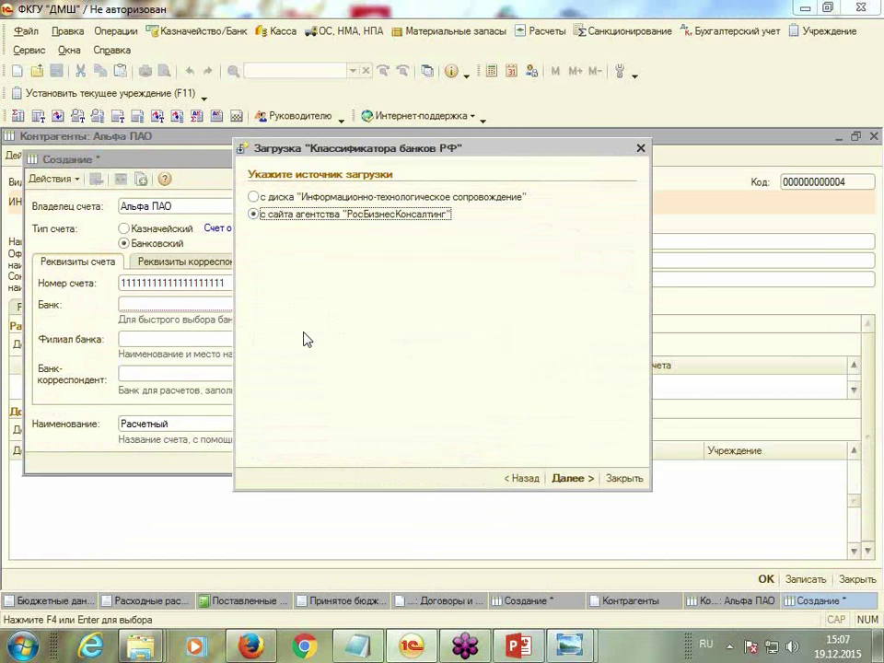
{"action": "left_click", "coordinate": [570, 481]}
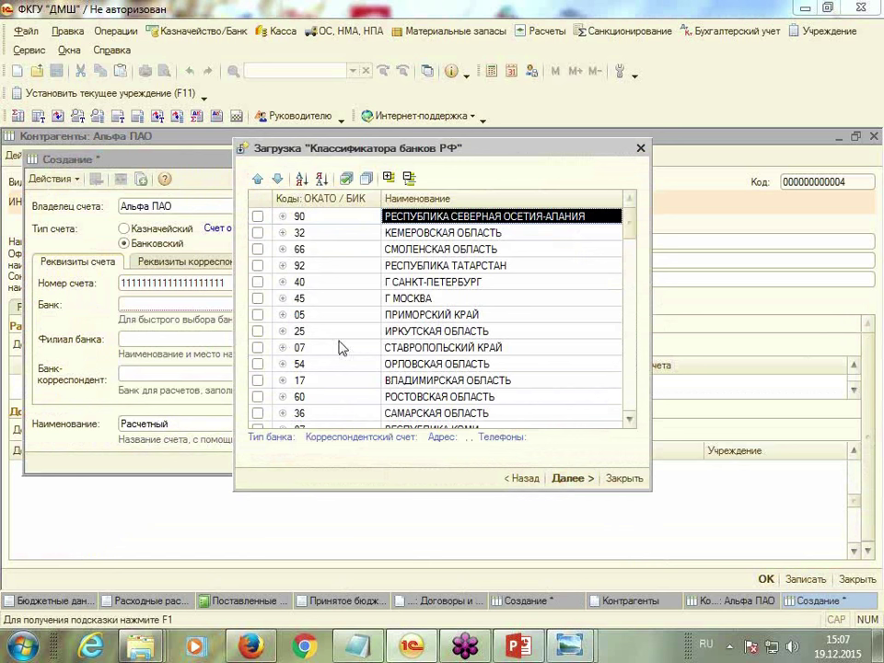
{"action": "left_click", "coordinate": [259, 298]}
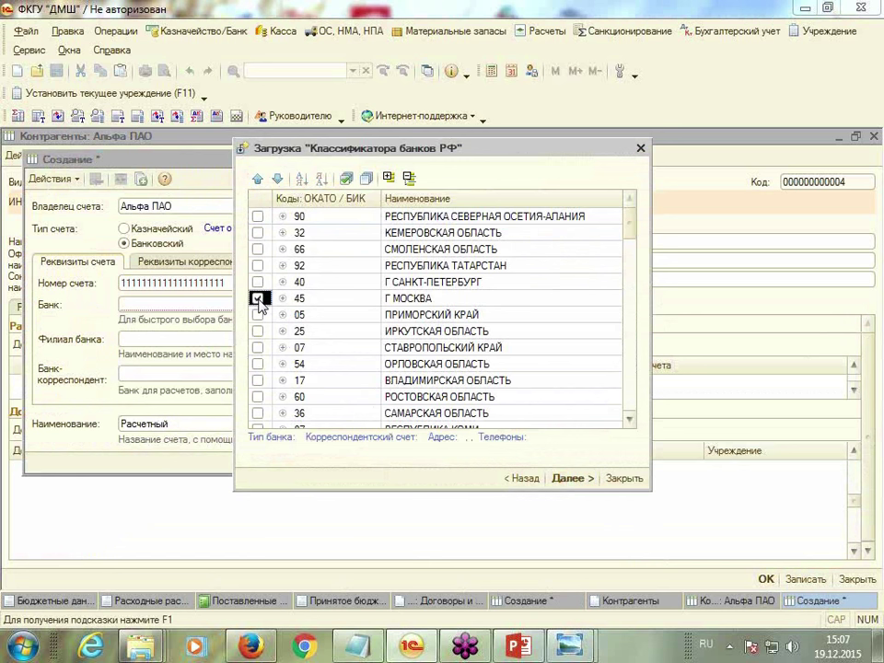
{"action": "left_click", "coordinate": [574, 478]}
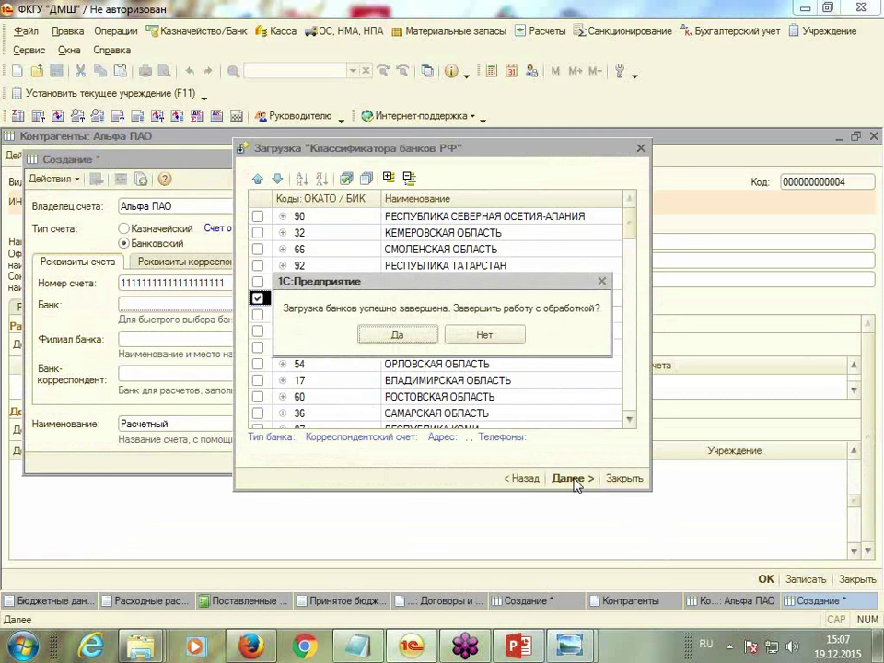
{"action": "left_click", "coordinate": [398, 337]}
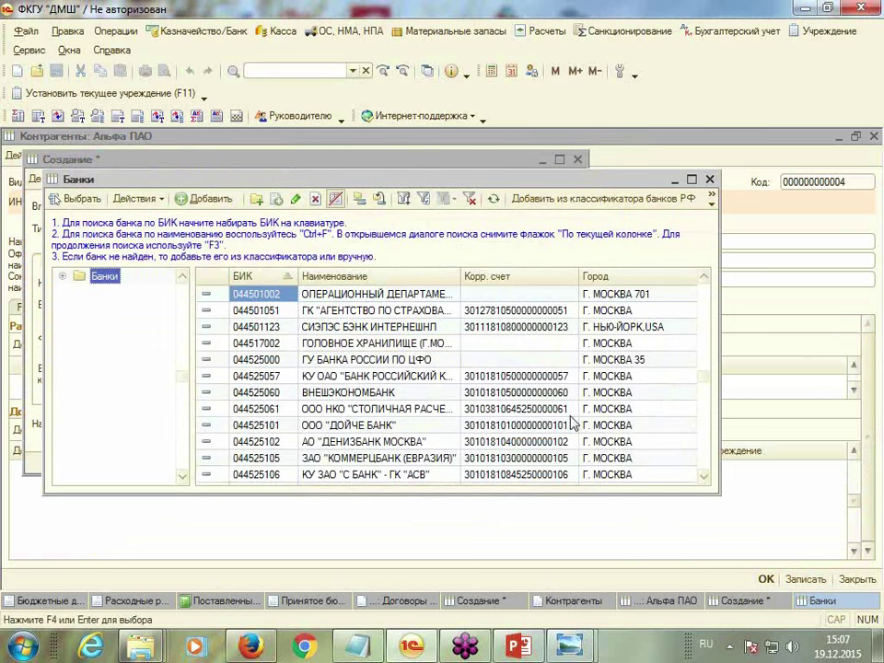
Set ВНЕШЭКОНОМБАНК as the account's bank and save the account and counterparty
{"action": "double_click", "coordinate": [253, 393]}
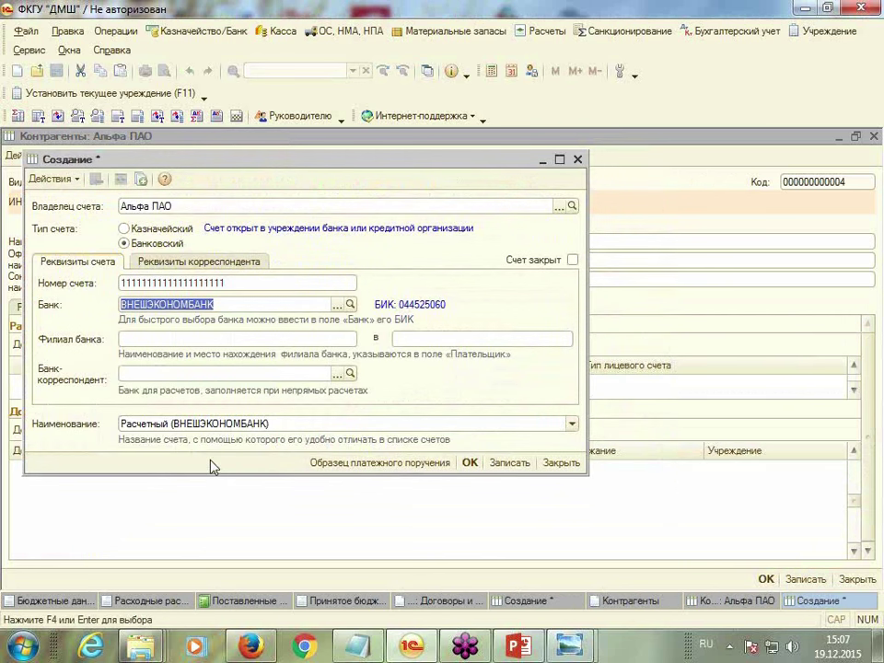
{"action": "left_click", "coordinate": [469, 465]}
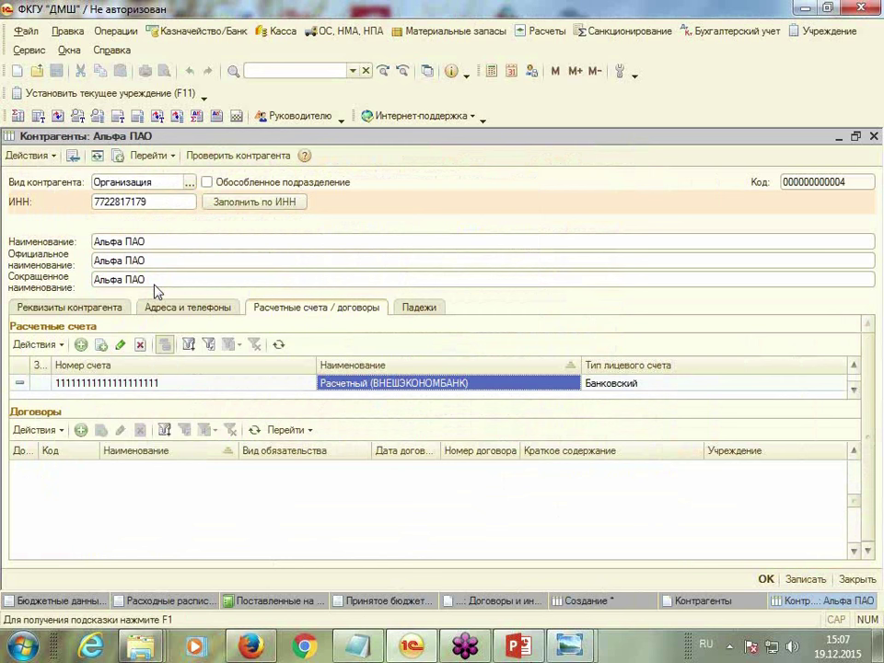
{"action": "left_click", "coordinate": [766, 578]}
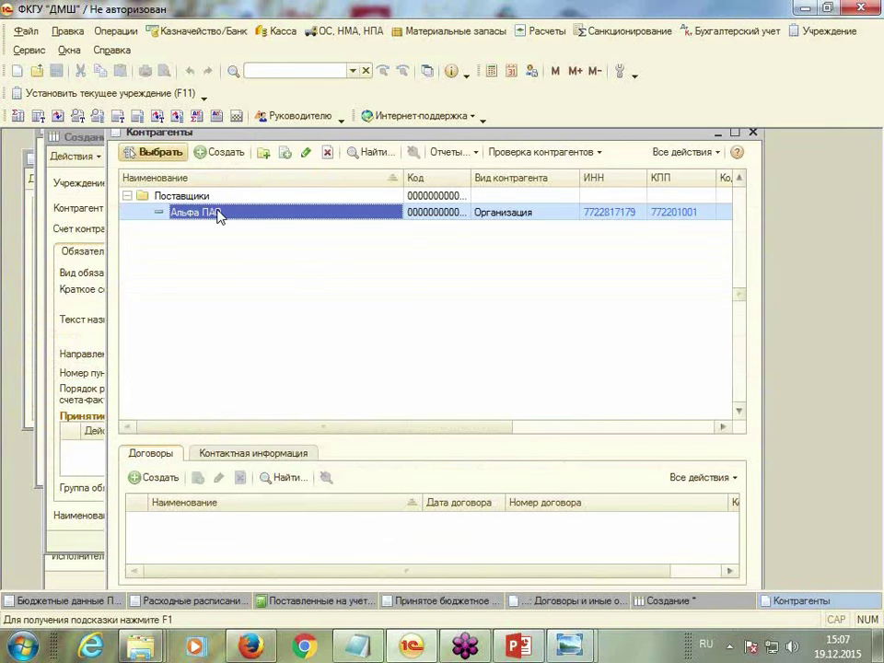
Assign Альфа ПАО to contract number 123 dated 10.01.2015, then show its financing plan
{"action": "double_click", "coordinate": [220, 212]}
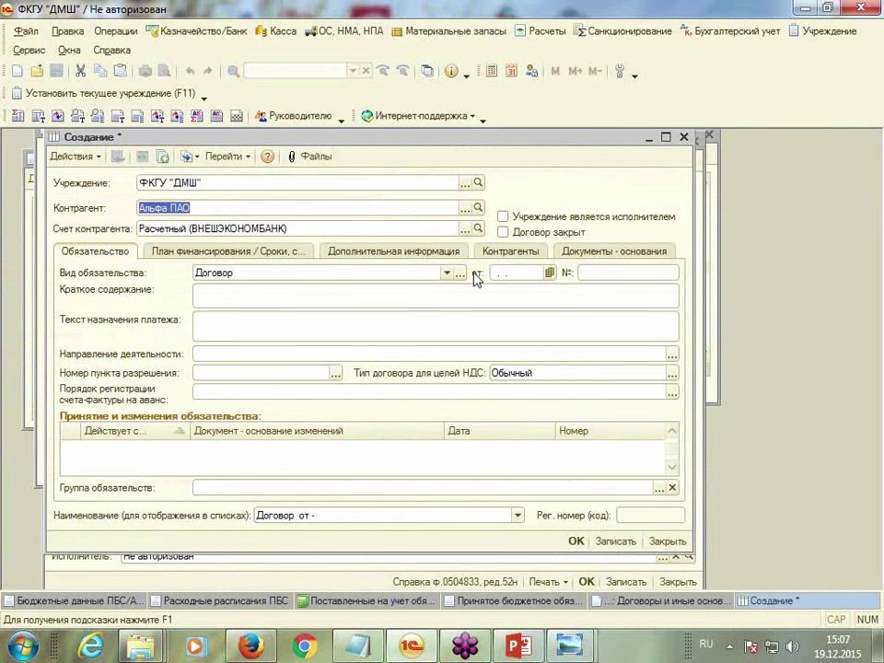
{"action": "left_click", "coordinate": [519, 274]}
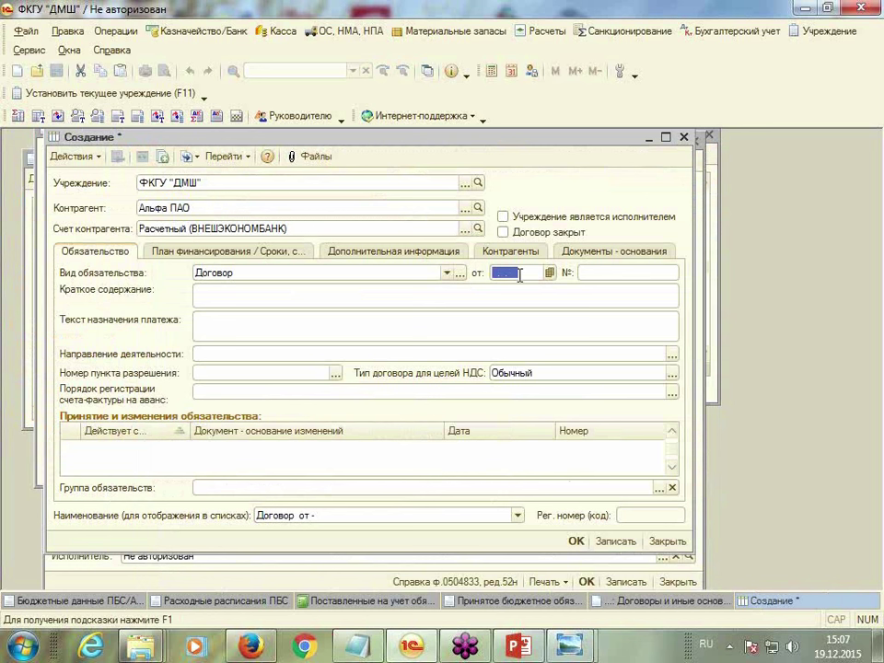
{"action": "type", "text": "10.01.2015"}
{"action": "key", "text": "Return"}
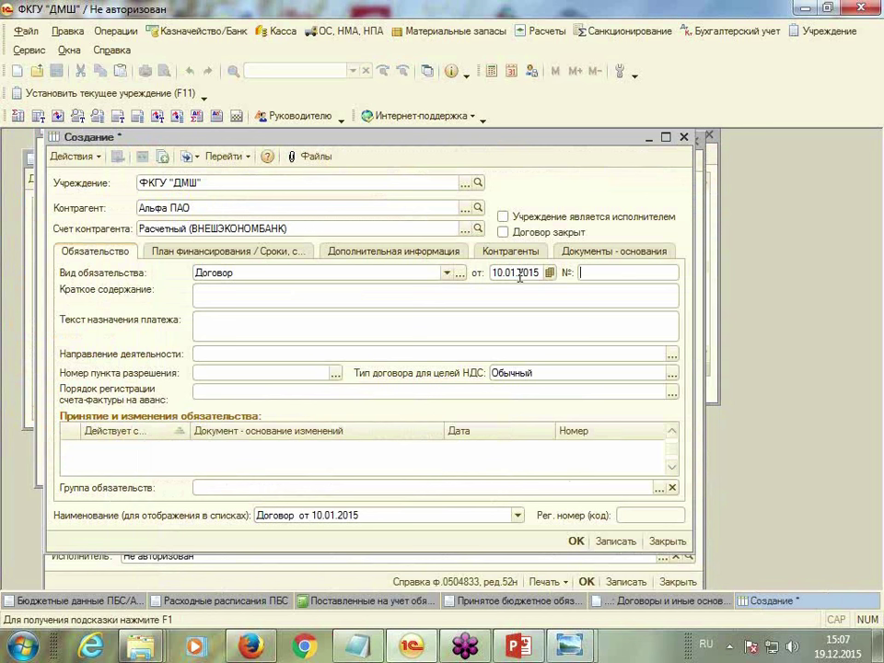
{"action": "type", "text": "123"}
{"action": "key", "text": "Return"}
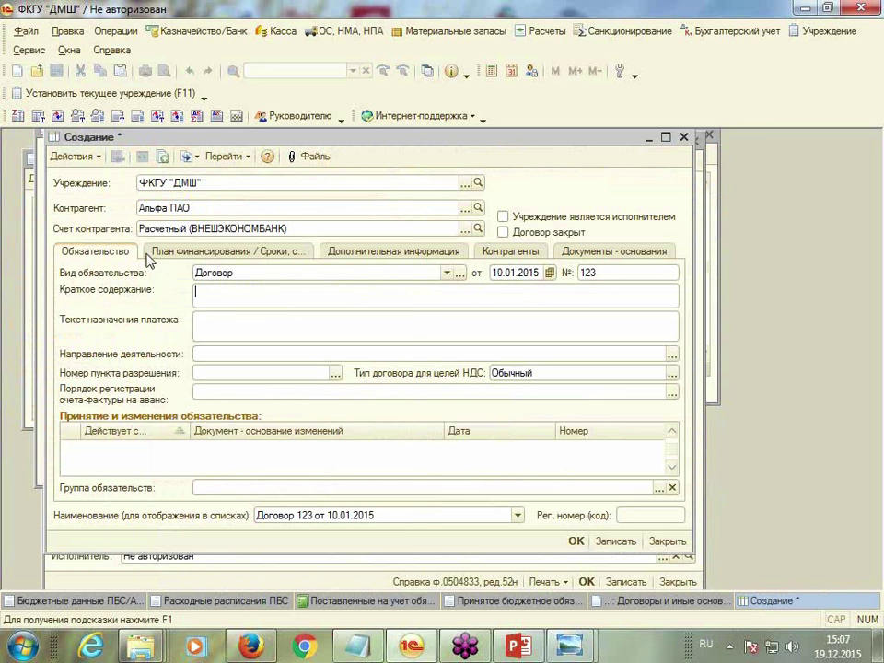
{"action": "left_click", "coordinate": [255, 257]}
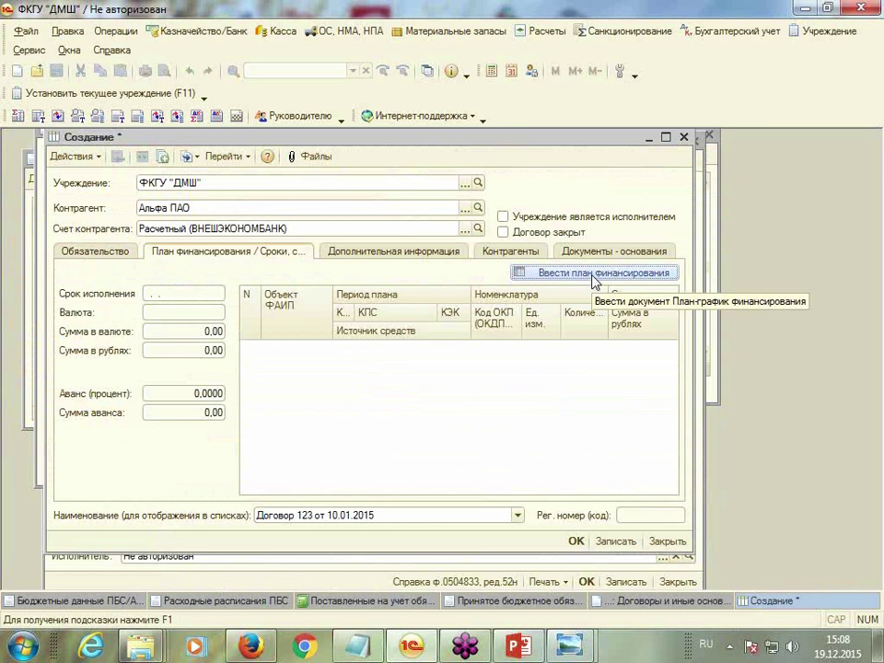
Save the contract and start its plan-graph with 300 000,00 due 31.03.2015
{"action": "left_click", "coordinate": [593, 274]}
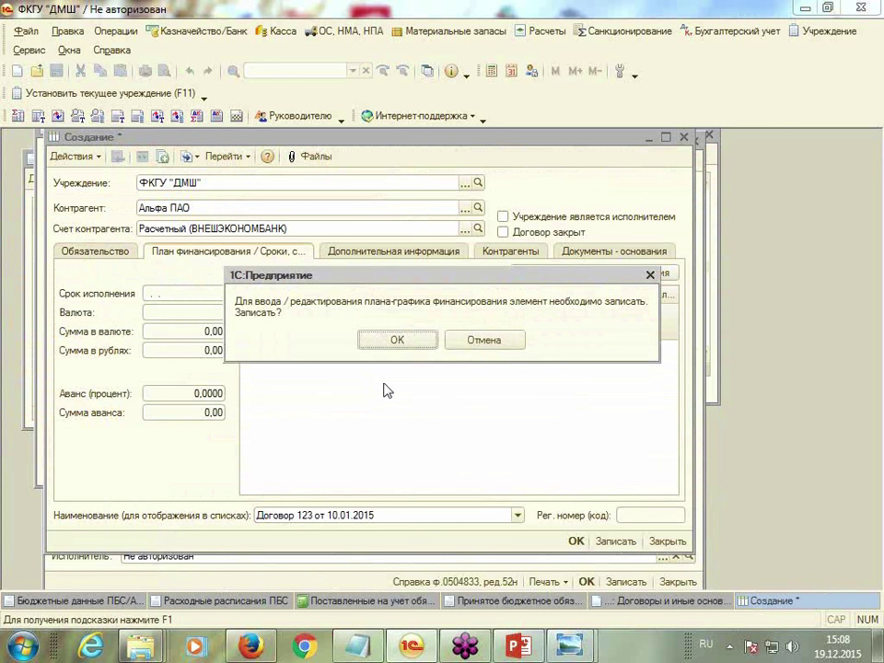
{"action": "left_click", "coordinate": [400, 342]}
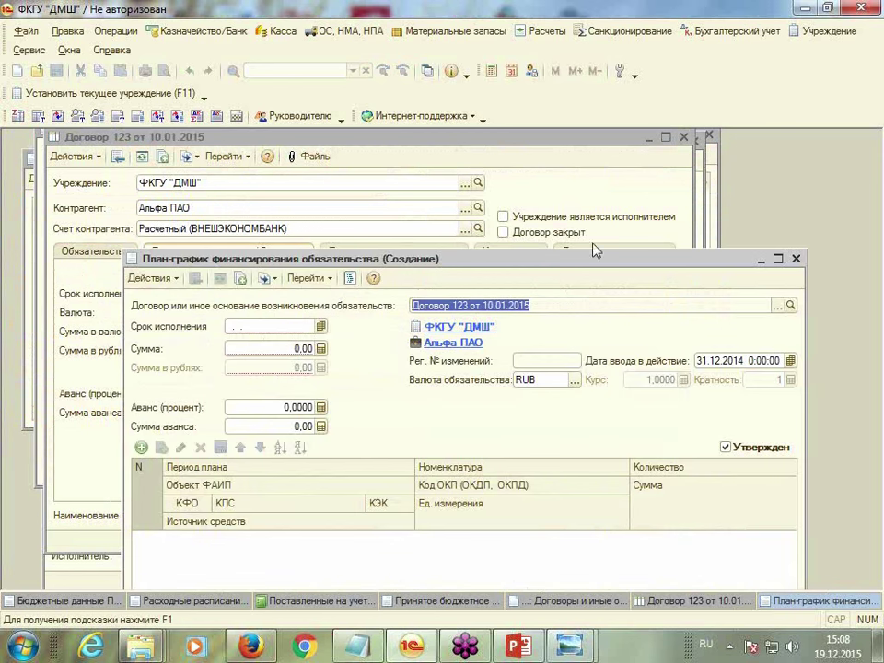
{"action": "left_click_drag", "start_coordinate": [583, 261], "coordinate": [488, 146]}
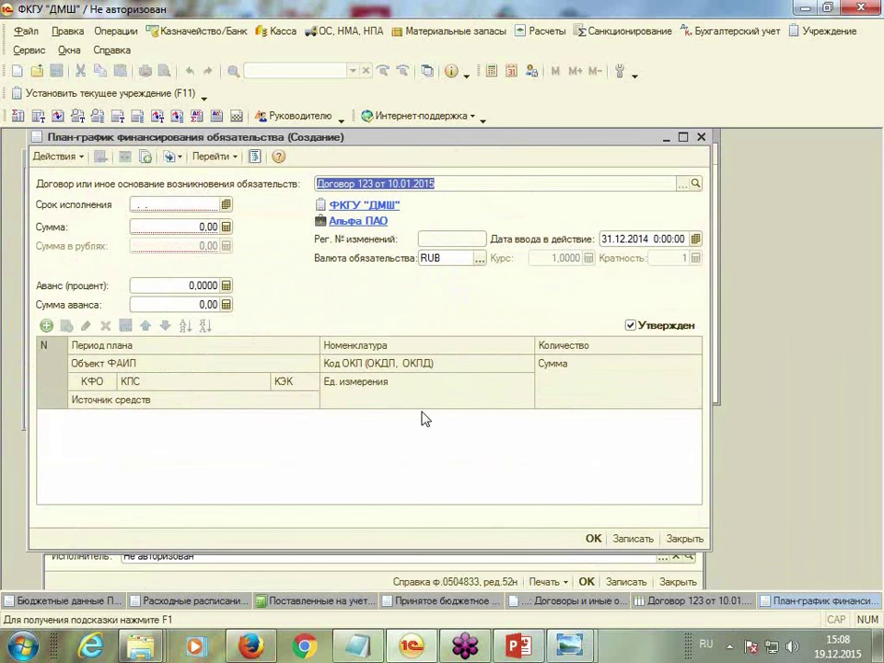
{"action": "left_click", "coordinate": [138, 203]}
{"action": "type", "text": "31.03.2015"}
{"action": "key", "text": "Tab"}
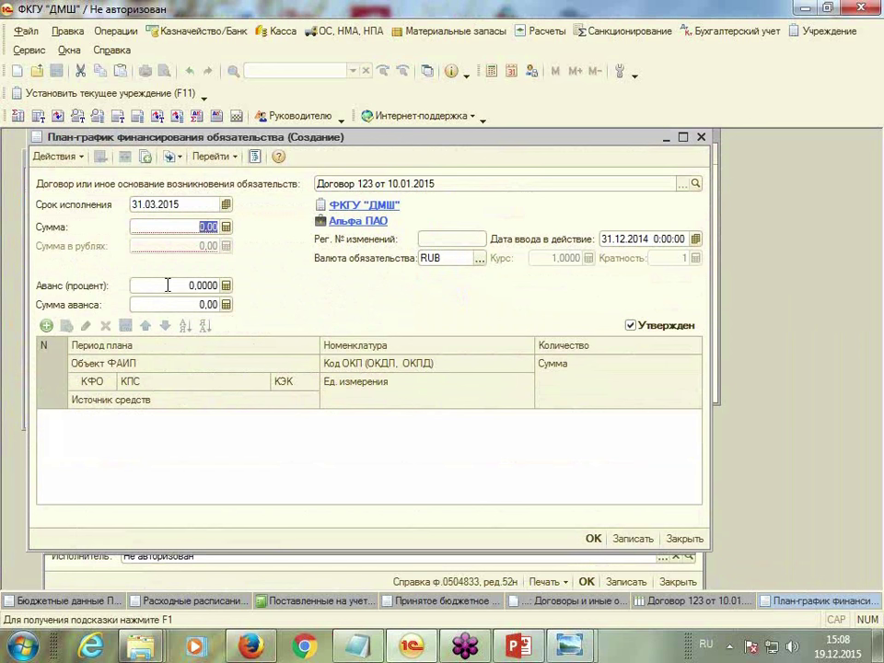
{"action": "type", "text": "300 00"}
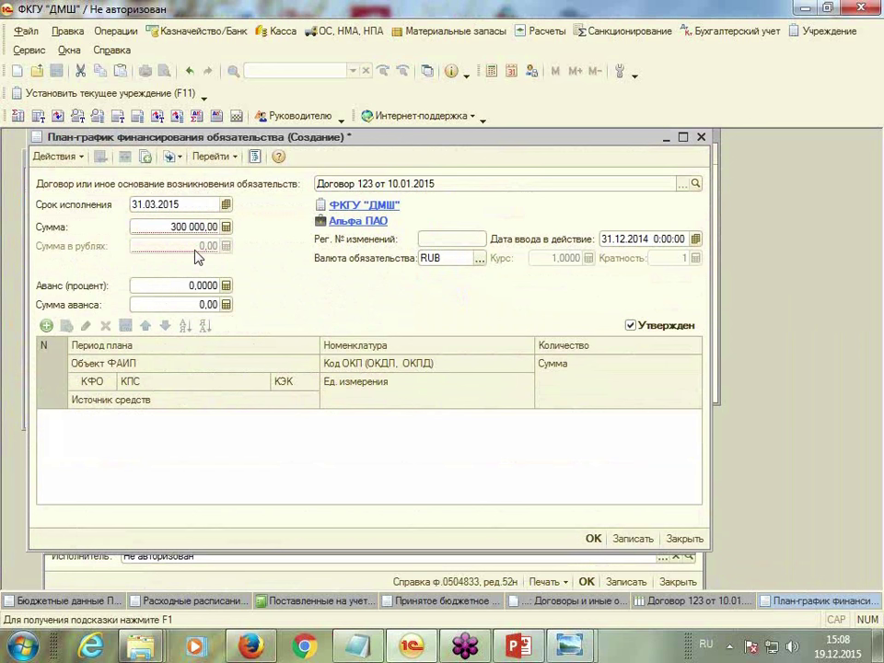
{"action": "key", "text": "Tab"}
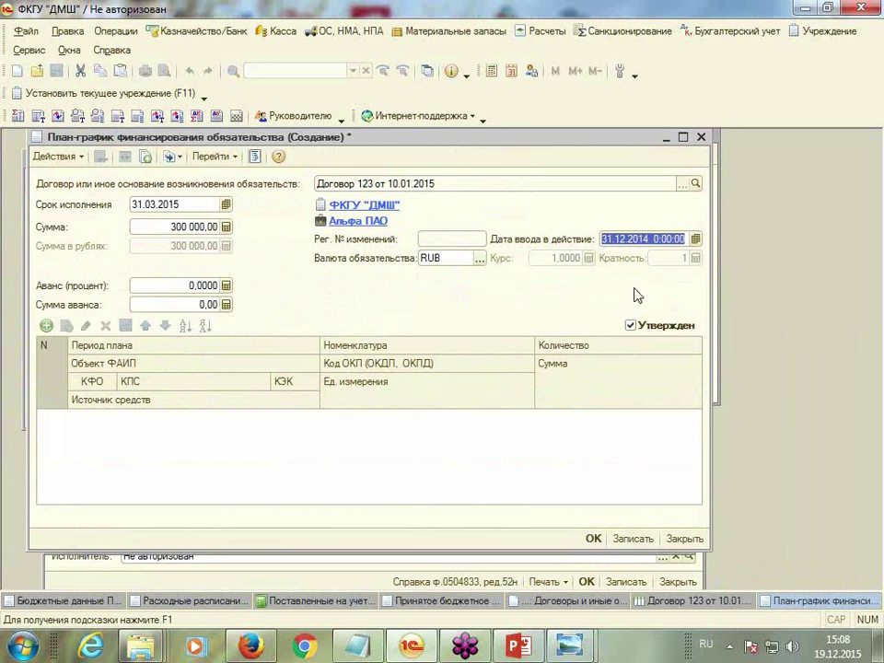
Correct the plan-graph's effective date to 10.01.2015 and add a first schedule row
{"action": "type", "text": "31.03."}
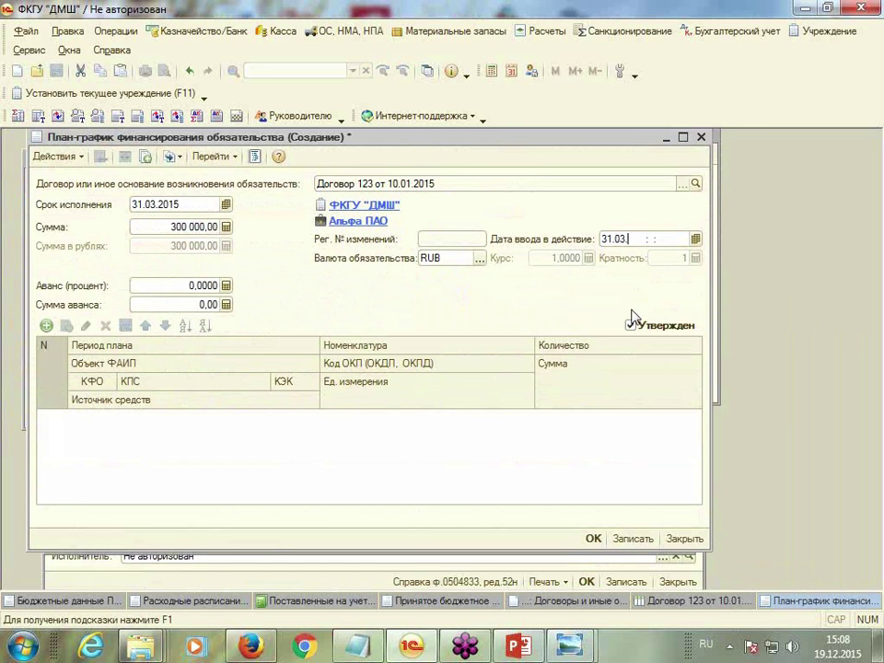
{"action": "type", "text": "2015"}
{"action": "key", "text": "Tab"}
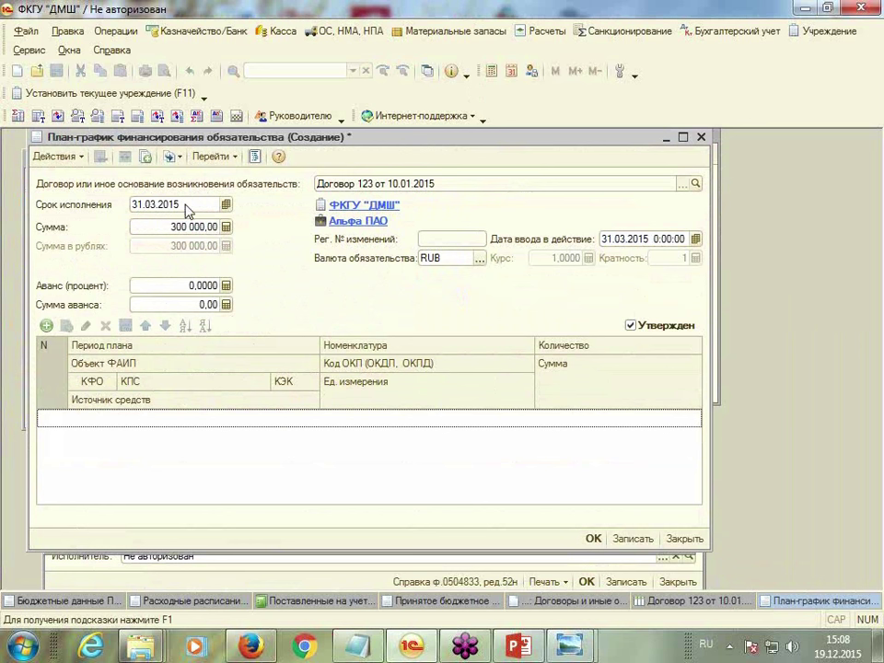
{"action": "left_click", "coordinate": [638, 240]}
{"action": "type", "text": "10."}
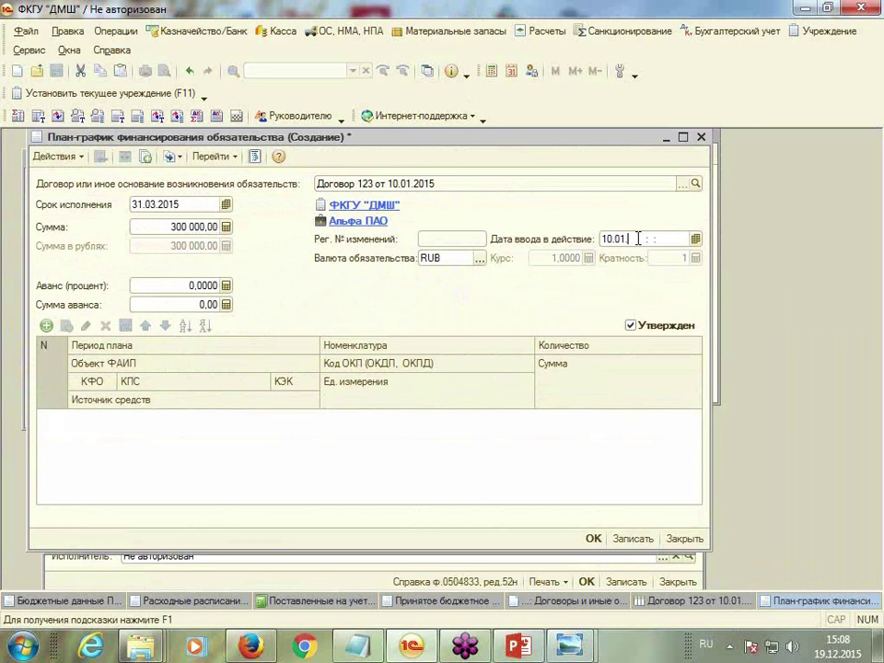
{"action": "type", "text": "01"}
{"action": "key", "text": "Return"}
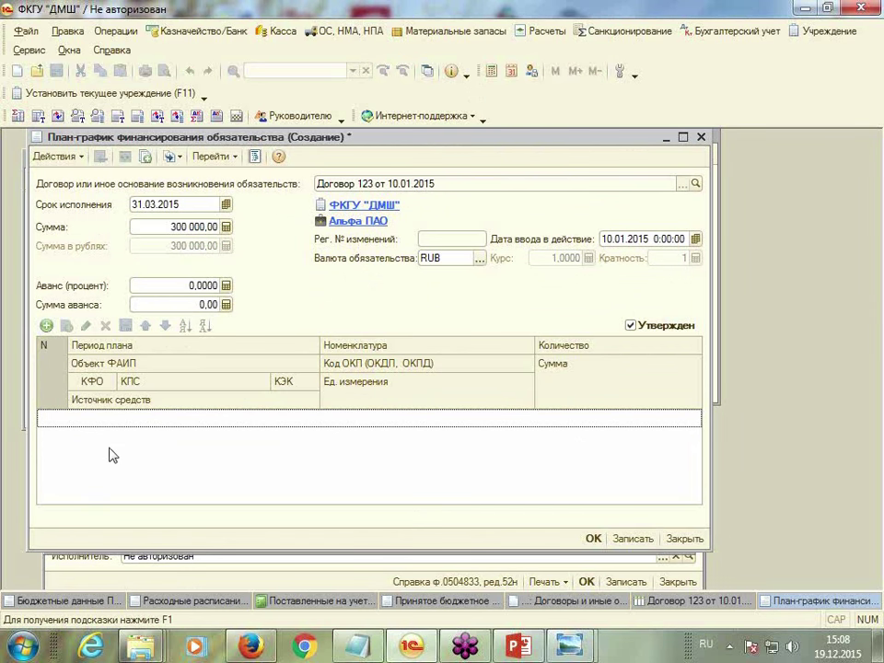
{"action": "left_click", "coordinate": [44, 328]}
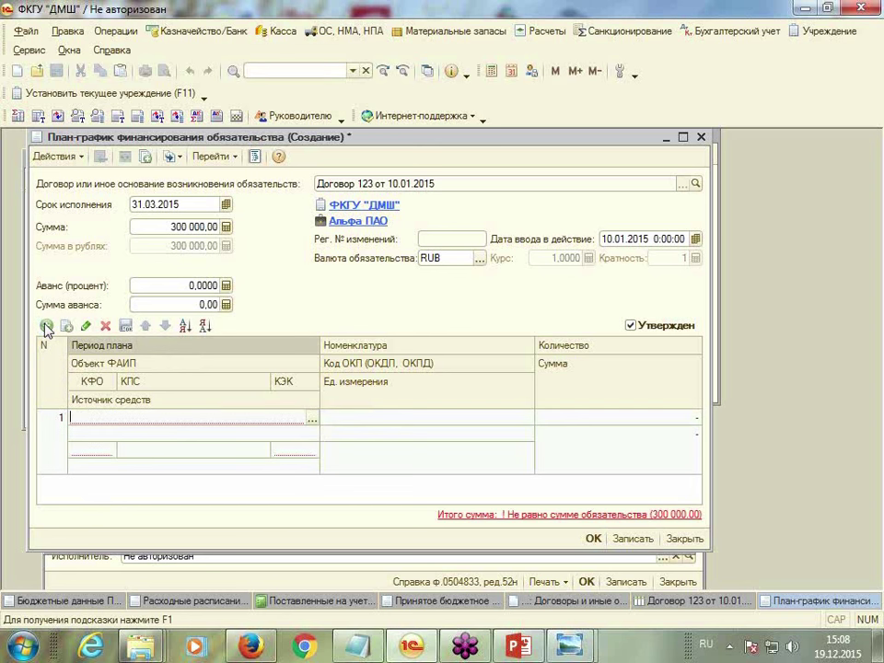
{"action": "left_click", "coordinate": [312, 420]}
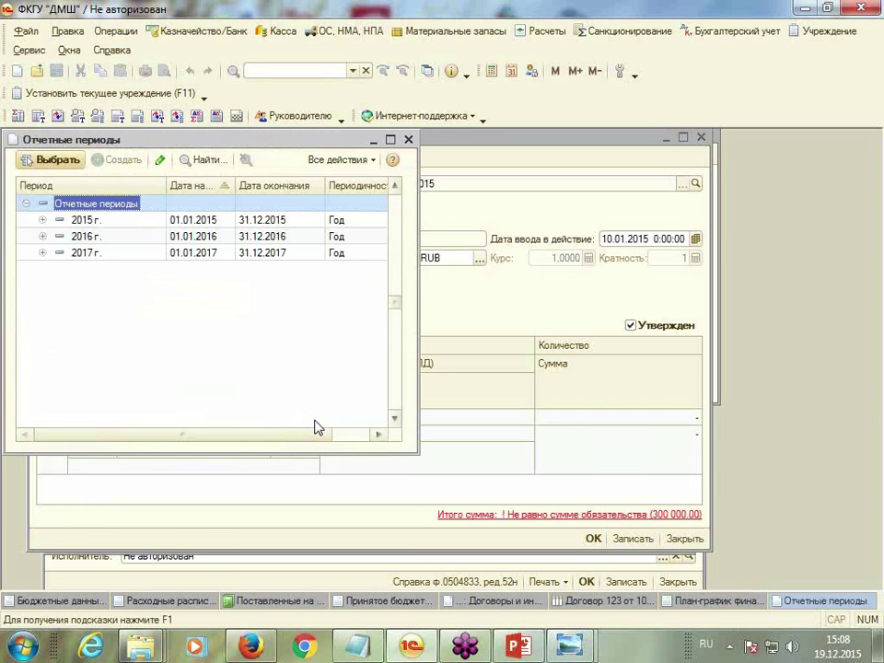
{"action": "left_click", "coordinate": [101, 223]}
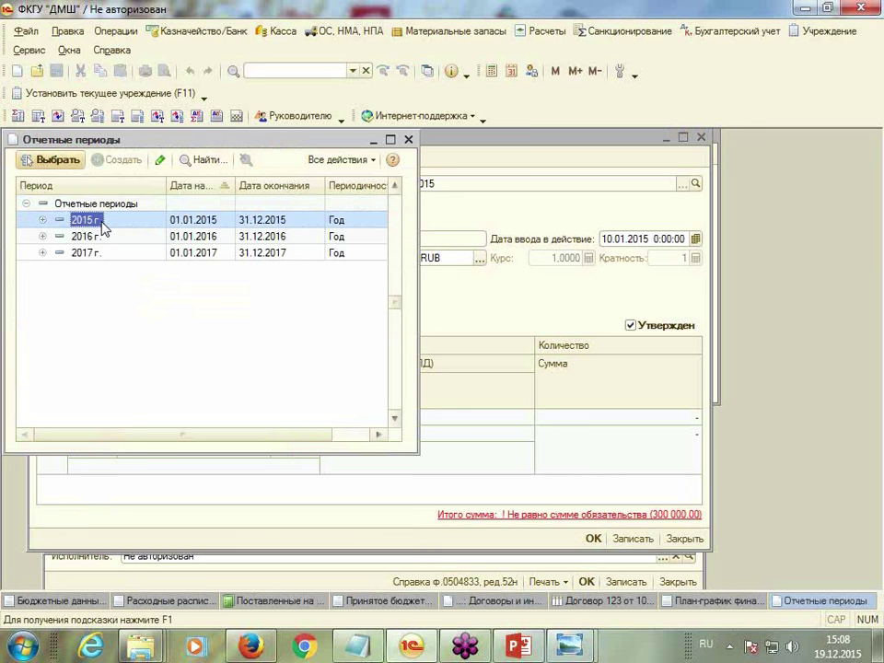
{"action": "double_click", "coordinate": [102, 223]}
{"action": "left_click", "coordinate": [109, 452]}
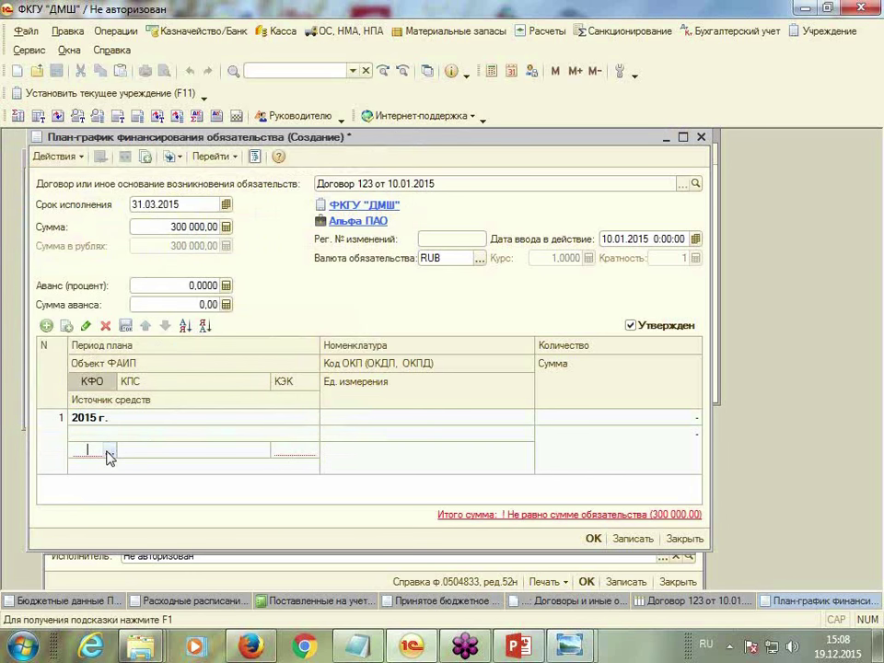
{"action": "left_click", "coordinate": [110, 452]}
{"action": "left_click", "coordinate": [81, 482]}
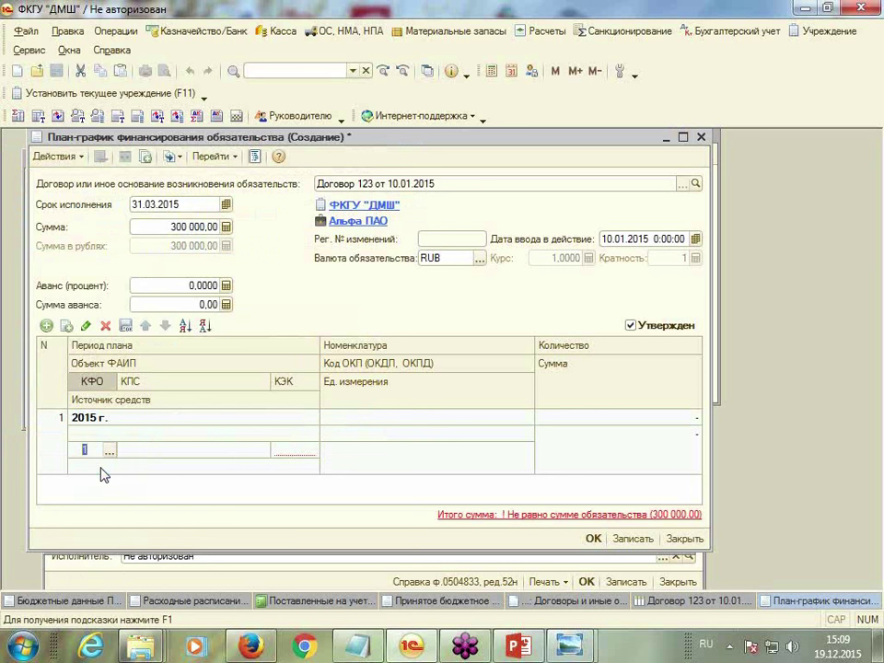
{"action": "left_click", "coordinate": [197, 451]}
{"action": "left_click", "coordinate": [249, 450]}
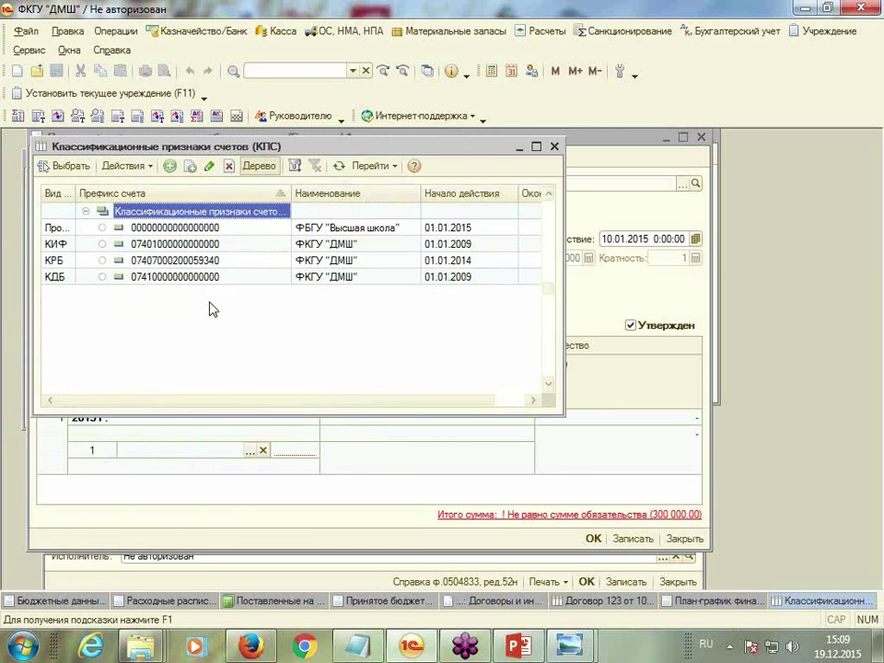
{"action": "double_click", "coordinate": [174, 261]}
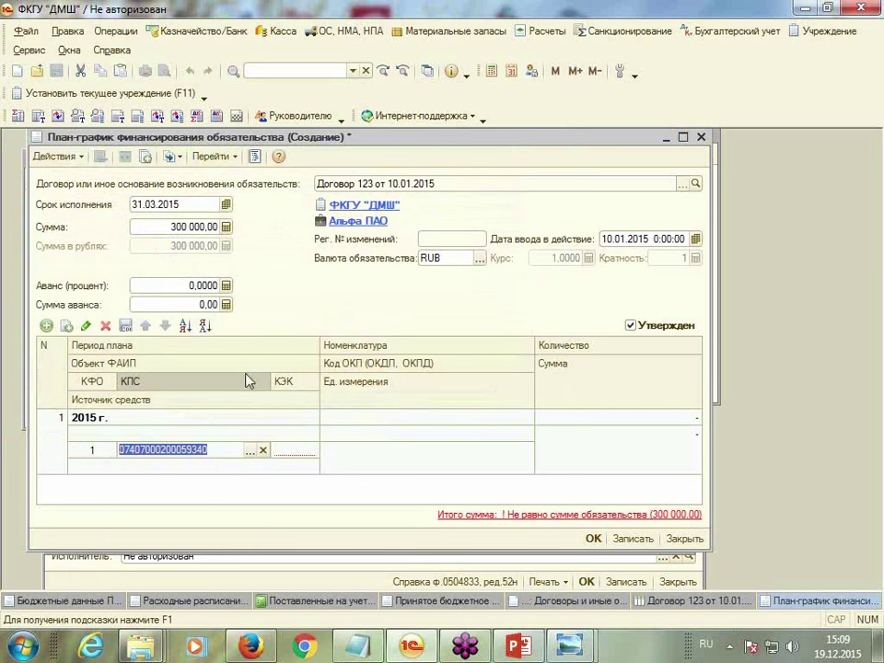
{"action": "left_click", "coordinate": [250, 450]}
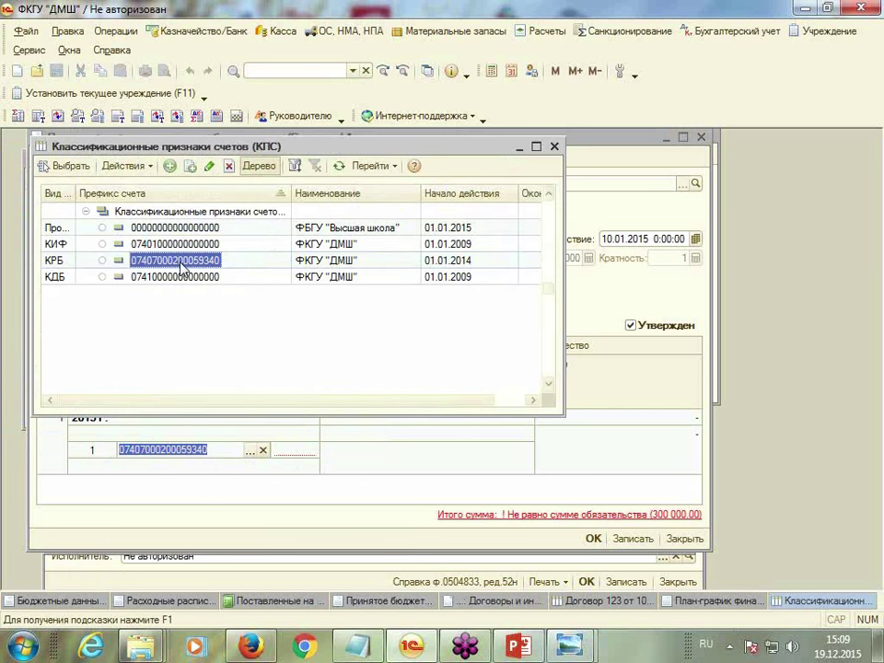
{"action": "double_click", "coordinate": [181, 264]}
Set the row's КЭК to 223 and its funding source to Средства бюджета
{"action": "left_click", "coordinate": [299, 454]}
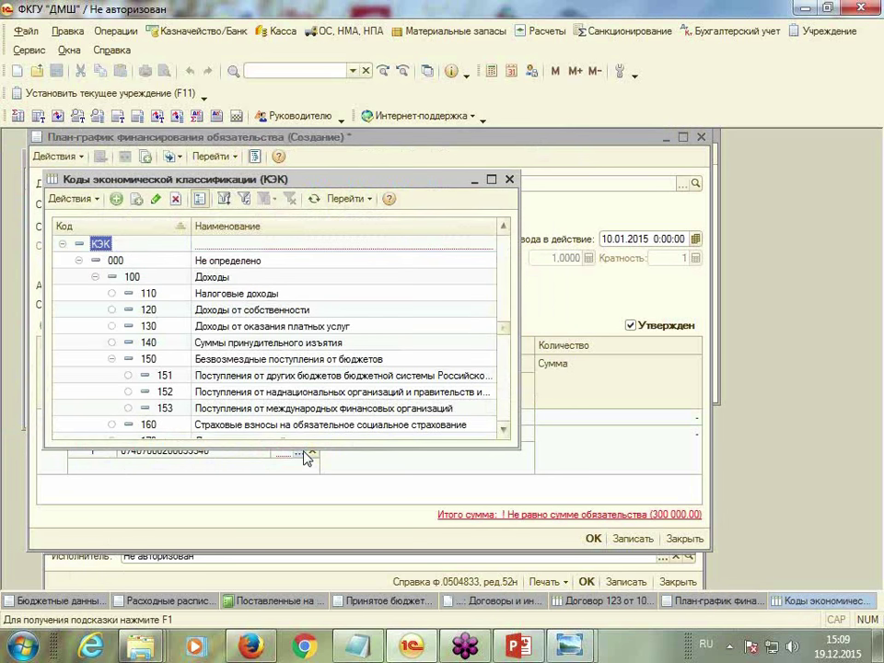
{"action": "type", "text": "223"}
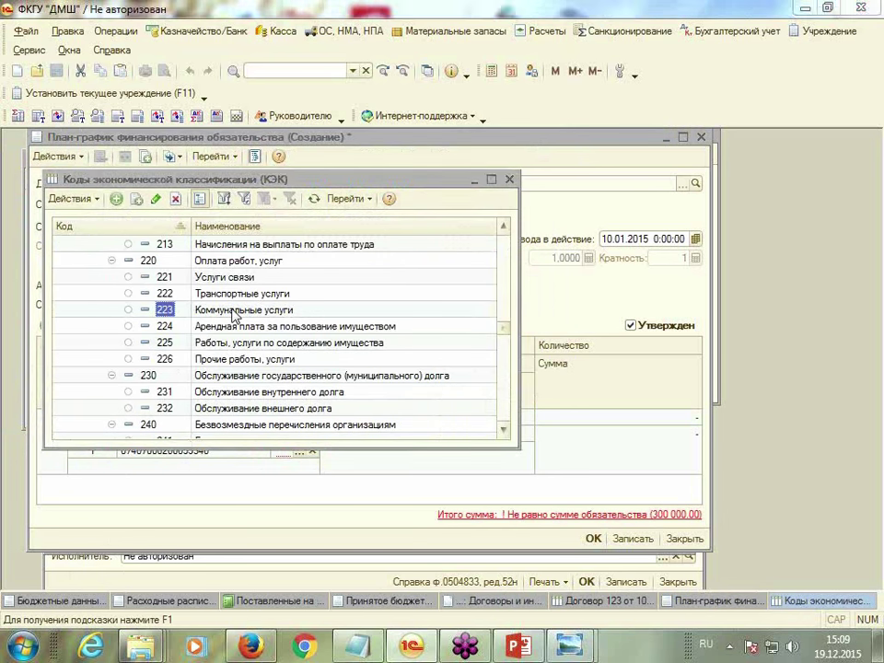
{"action": "key", "text": "Return"}
{"action": "left_click", "coordinate": [174, 468]}
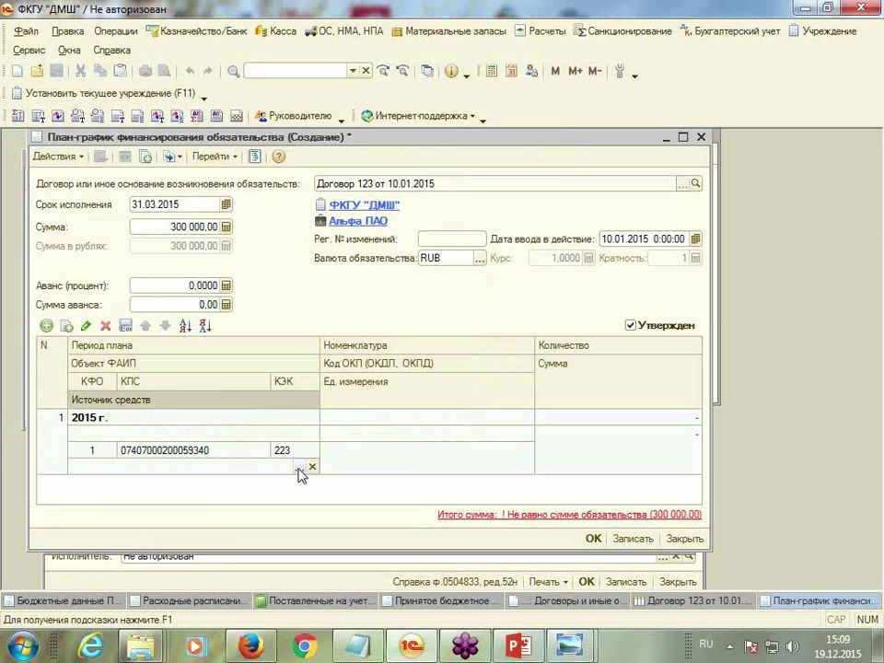
{"action": "left_click", "coordinate": [299, 467]}
{"action": "double_click", "coordinate": [211, 287]}
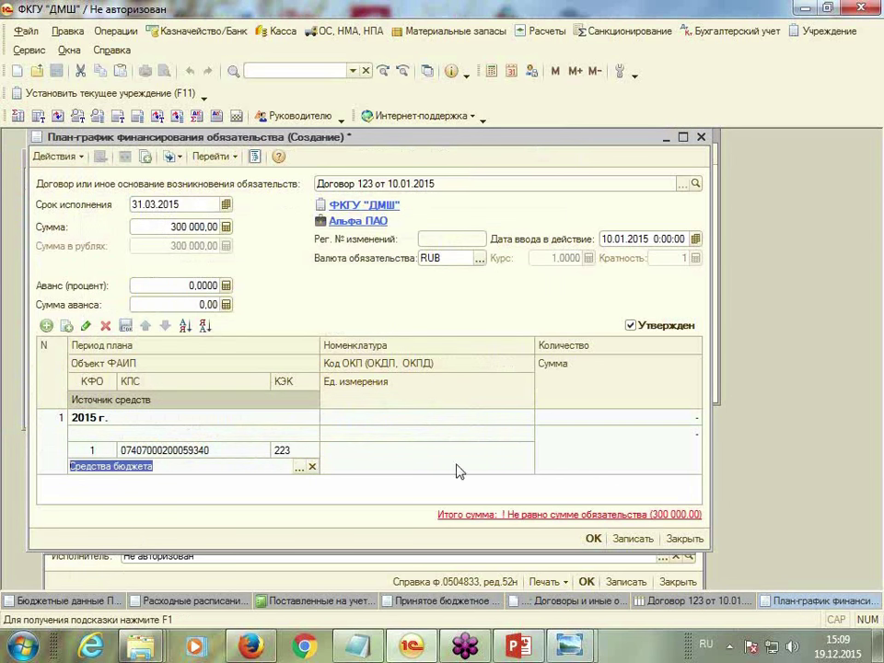
{"action": "left_click", "coordinate": [423, 418]}
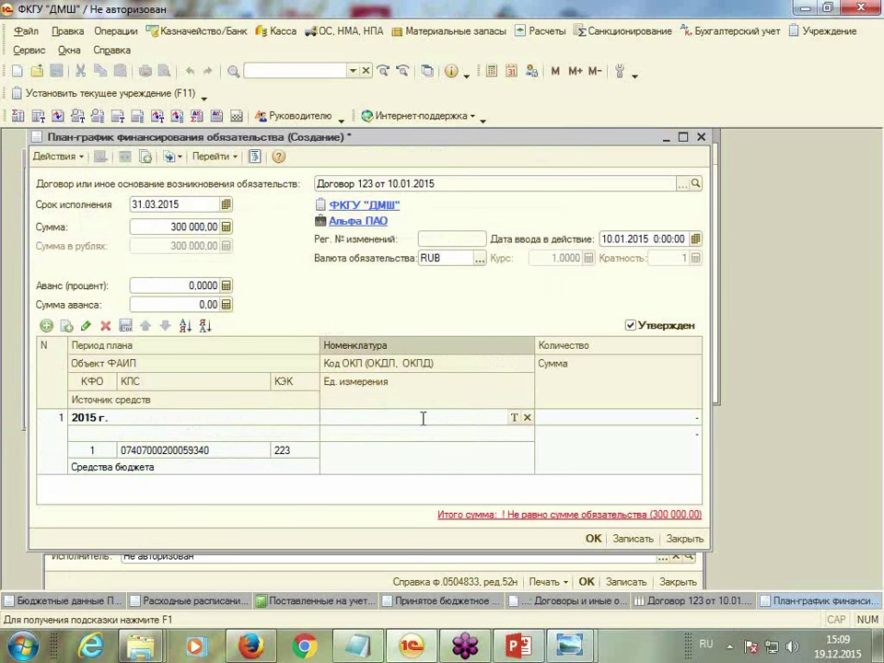
Set the nomenclature type to Номенклатура and create a Услуги group of type Услуга
{"action": "left_click", "coordinate": [514, 418]}
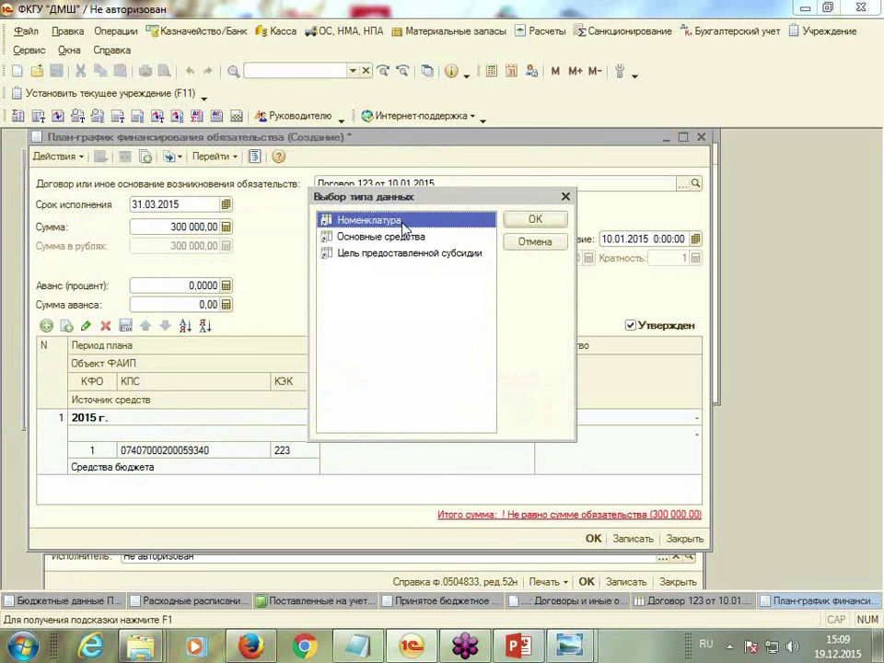
{"action": "double_click", "coordinate": [398, 224]}
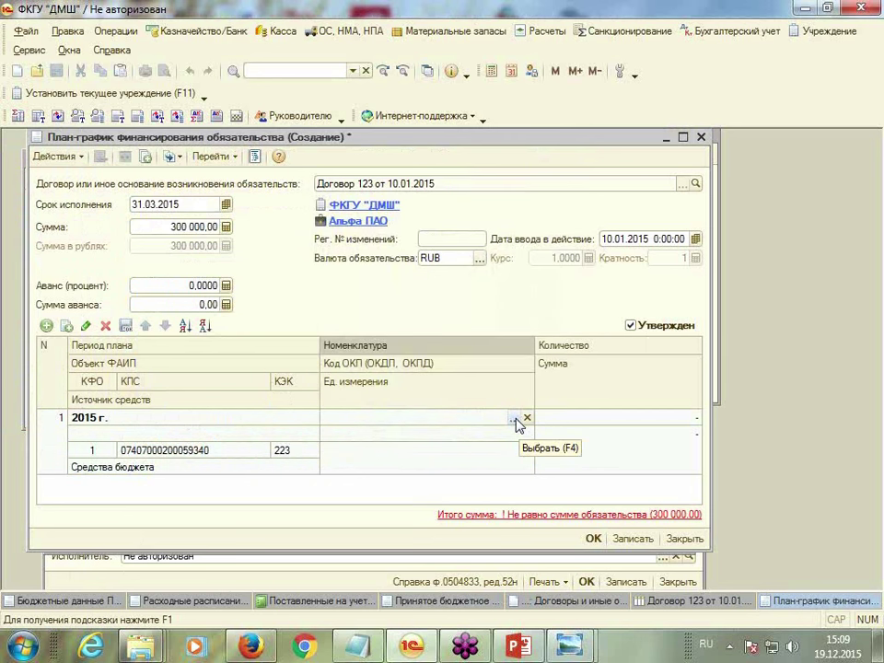
{"action": "left_click", "coordinate": [515, 419]}
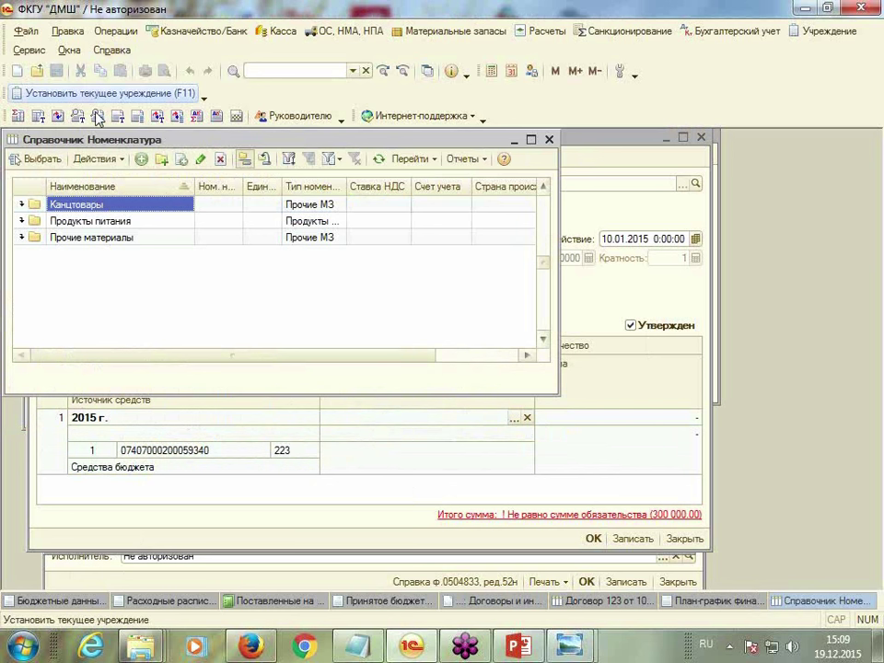
{"action": "left_click", "coordinate": [162, 159]}
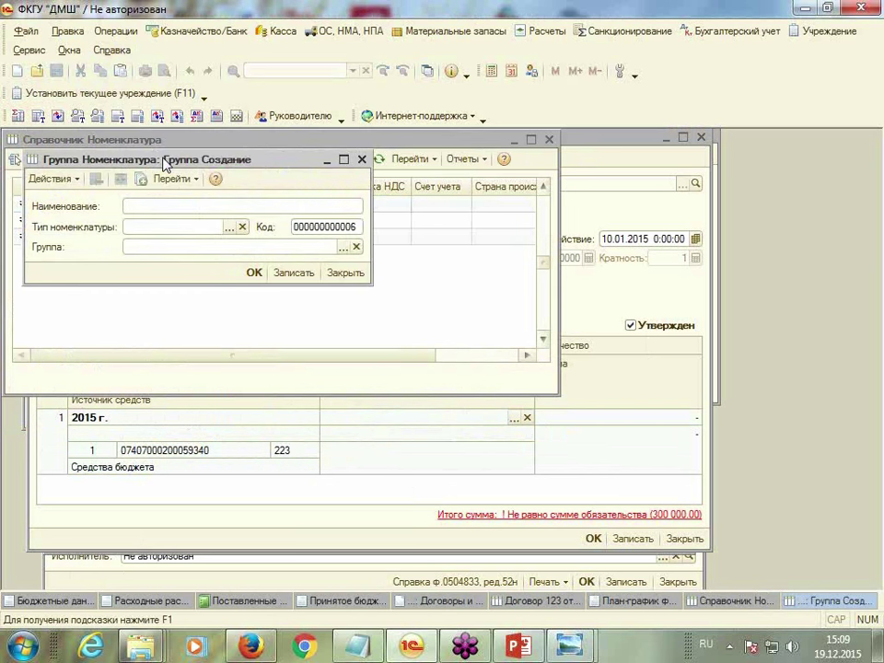
{"action": "type", "text": "Услуги"}
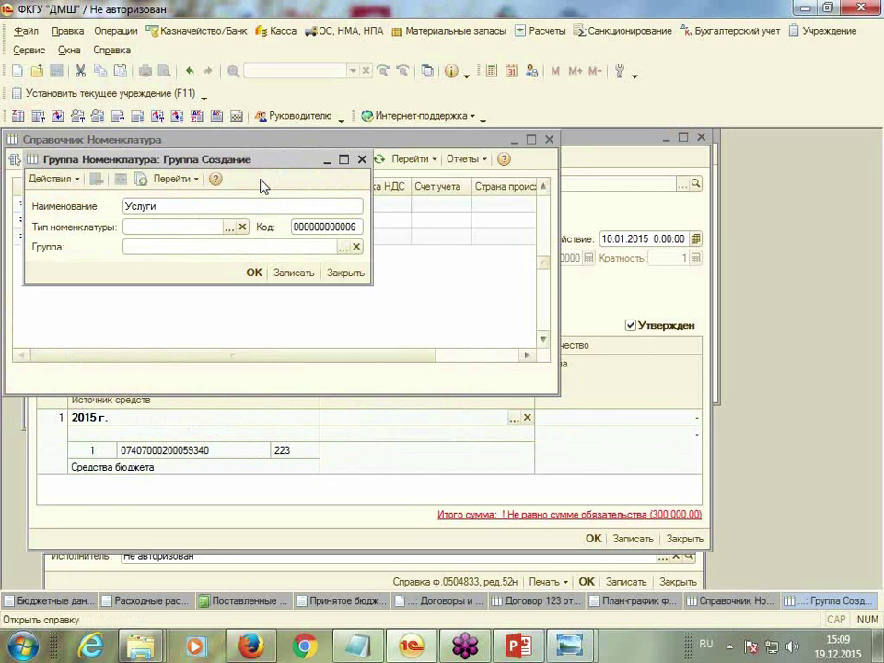
{"action": "left_click", "coordinate": [228, 226]}
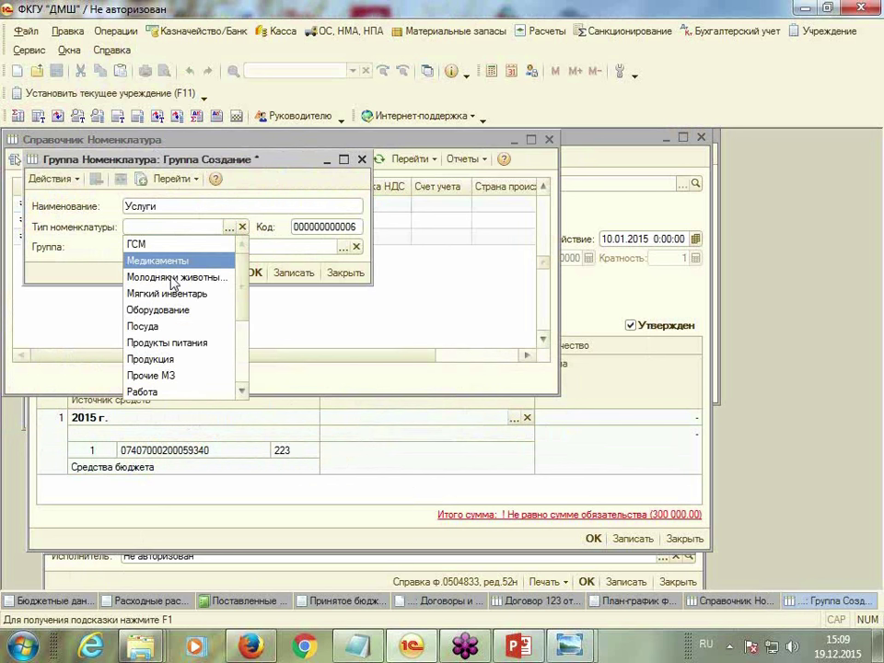
{"action": "scroll", "coordinate": [165, 380], "scroll_direction": "down", "scroll_amount": 3}
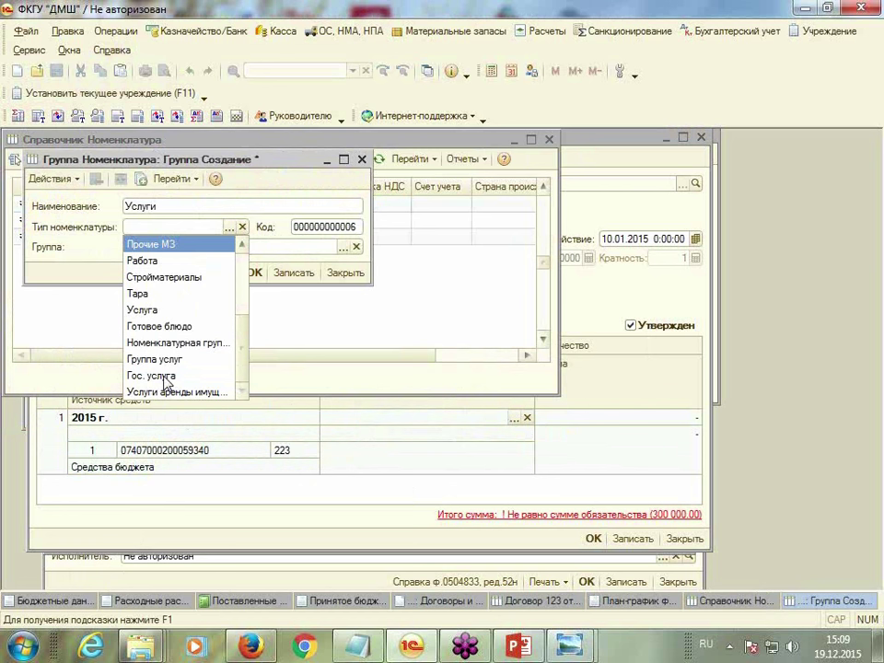
{"action": "left_click", "coordinate": [144, 311]}
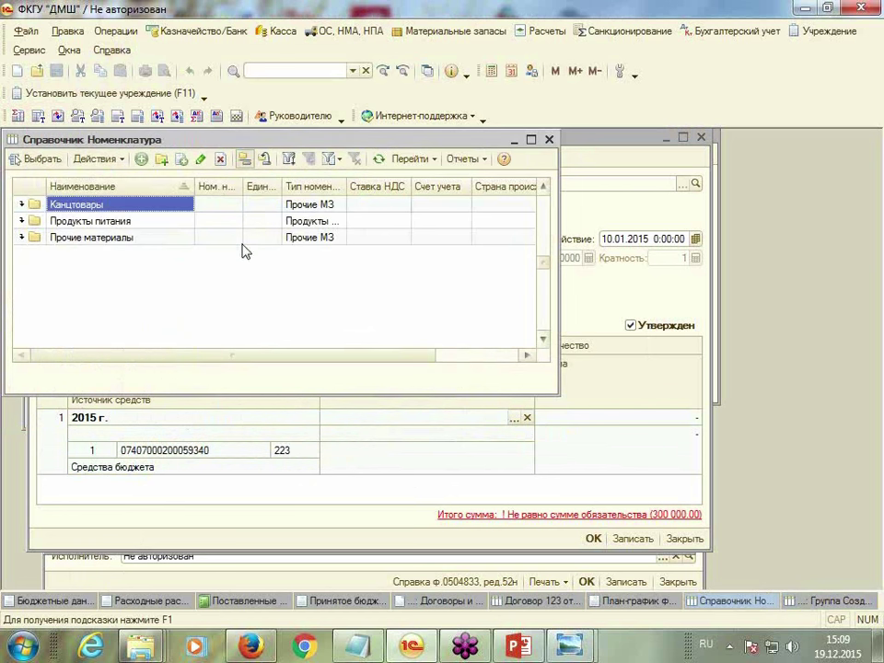
{"action": "left_click", "coordinate": [252, 272]}
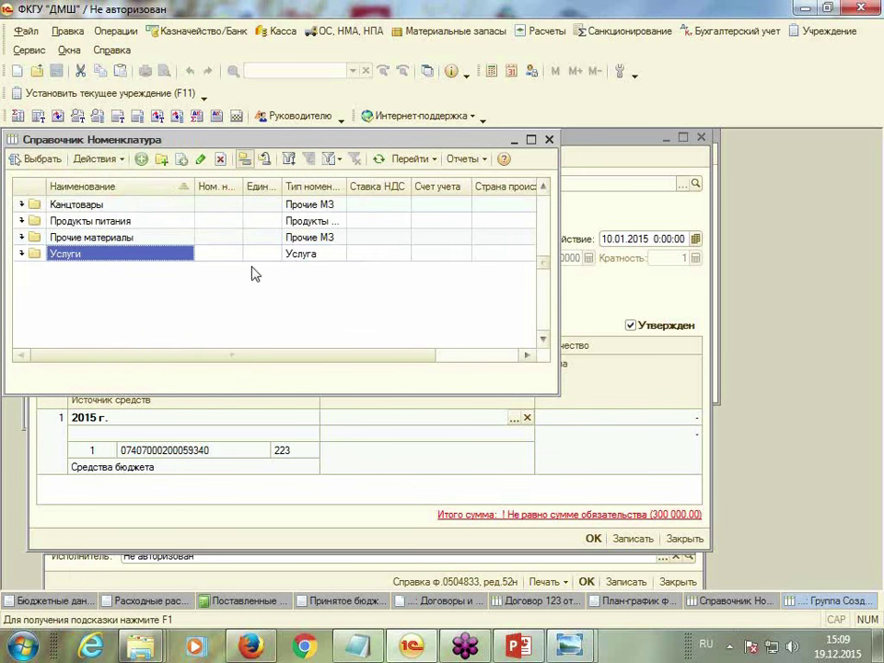
Create Коммунальные услуги with 18% VAT in Услуги and select it as the row's nomenclature
{"action": "double_click", "coordinate": [89, 255]}
{"action": "left_click", "coordinate": [141, 158]}
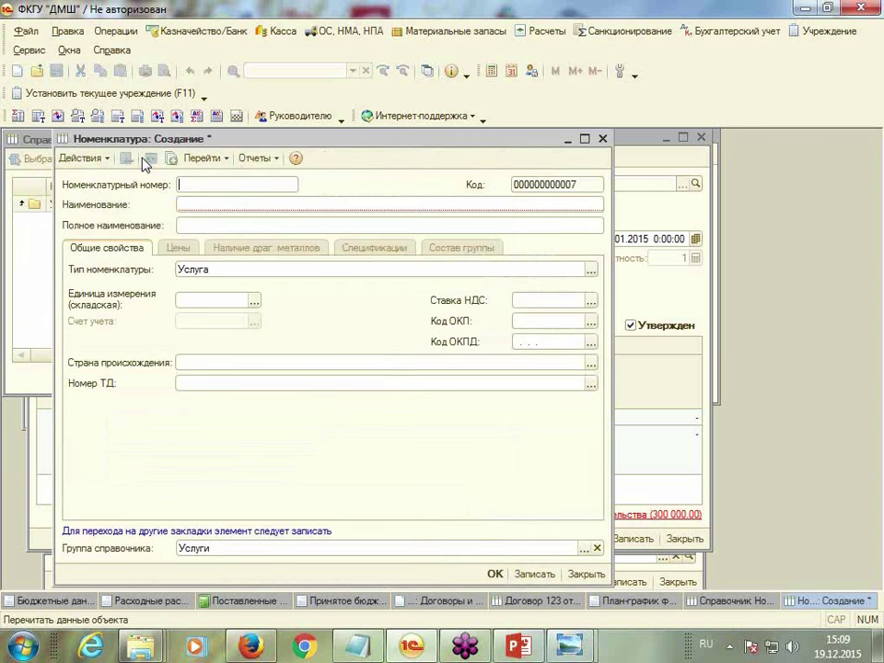
{"action": "left_click", "coordinate": [199, 206]}
{"action": "type", "text": "К"}
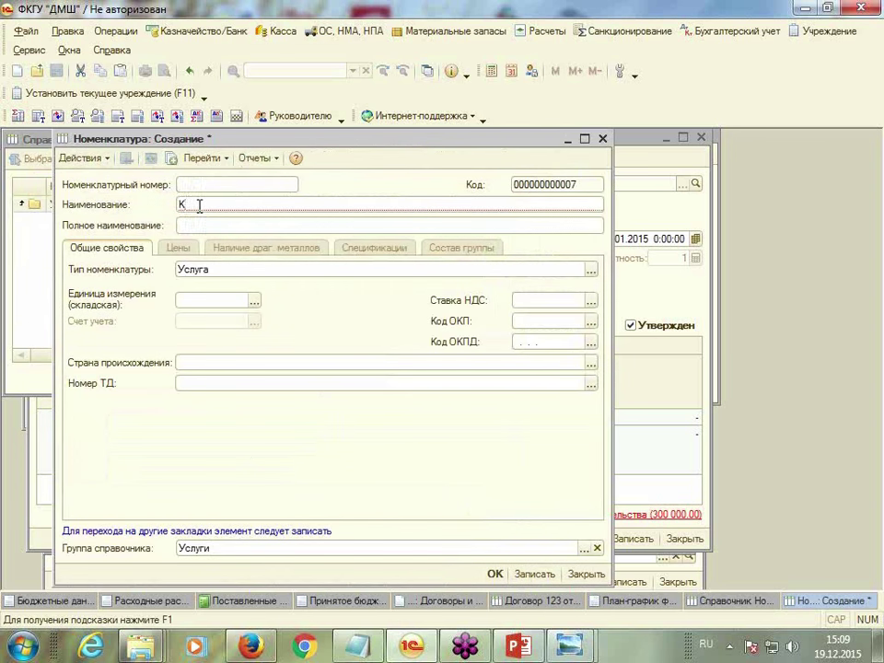
{"action": "type", "text": "оммунальные услуги"}
{"action": "key", "text": "Tab"}
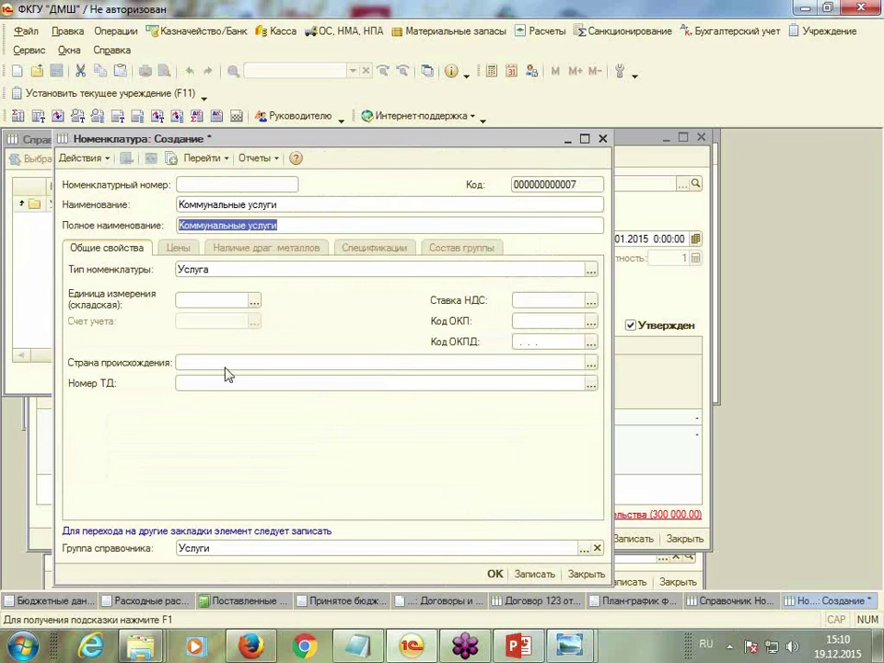
{"action": "left_click", "coordinate": [589, 299]}
{"action": "left_click", "coordinate": [533, 323]}
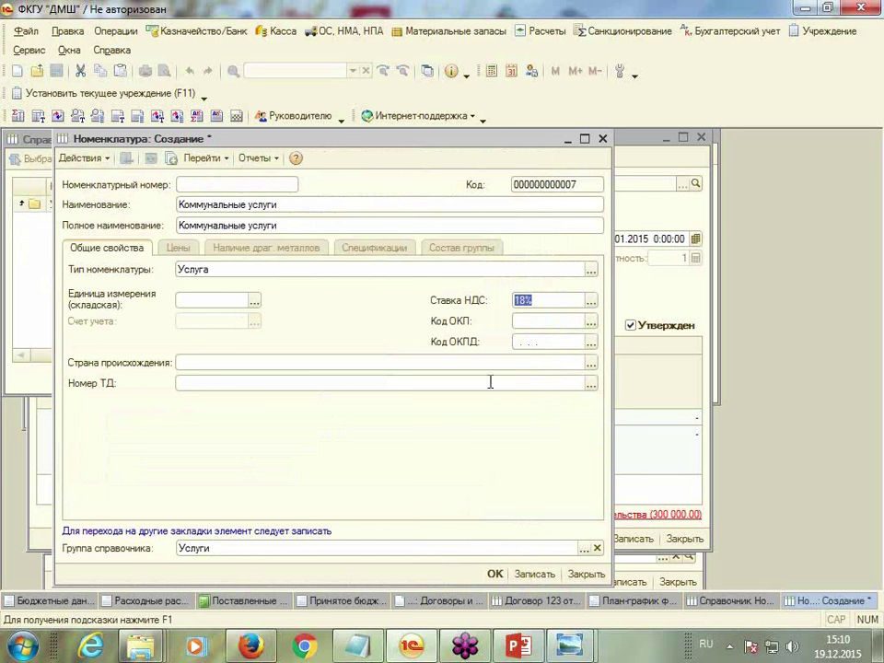
{"action": "left_click", "coordinate": [495, 574]}
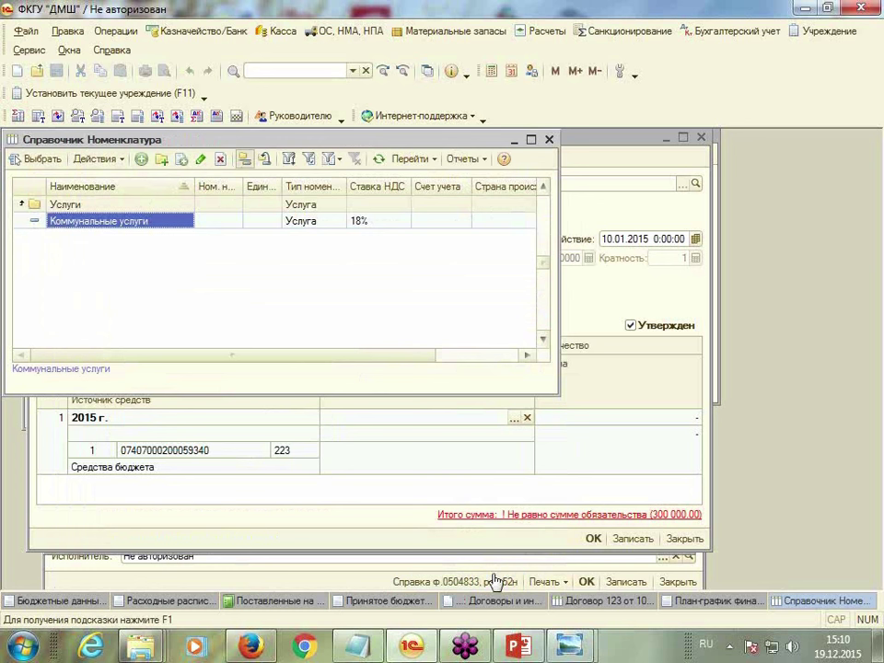
{"action": "double_click", "coordinate": [189, 223]}
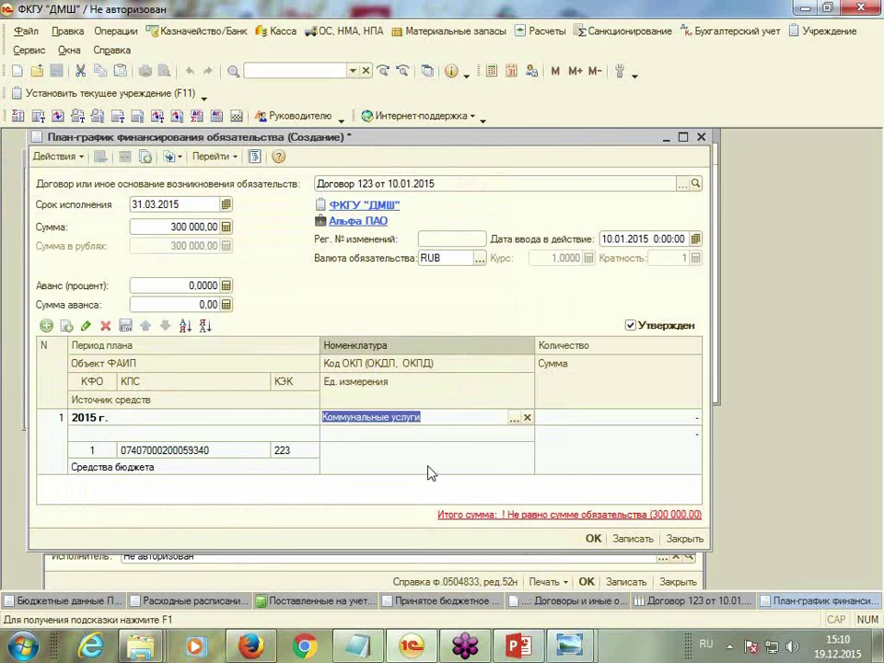
Enter the 300 000,00 row amount and save the financing plan-graph
{"action": "key", "text": "Return"}
{"action": "left_click", "coordinate": [616, 420]}
{"action": "left_click", "coordinate": [653, 450]}
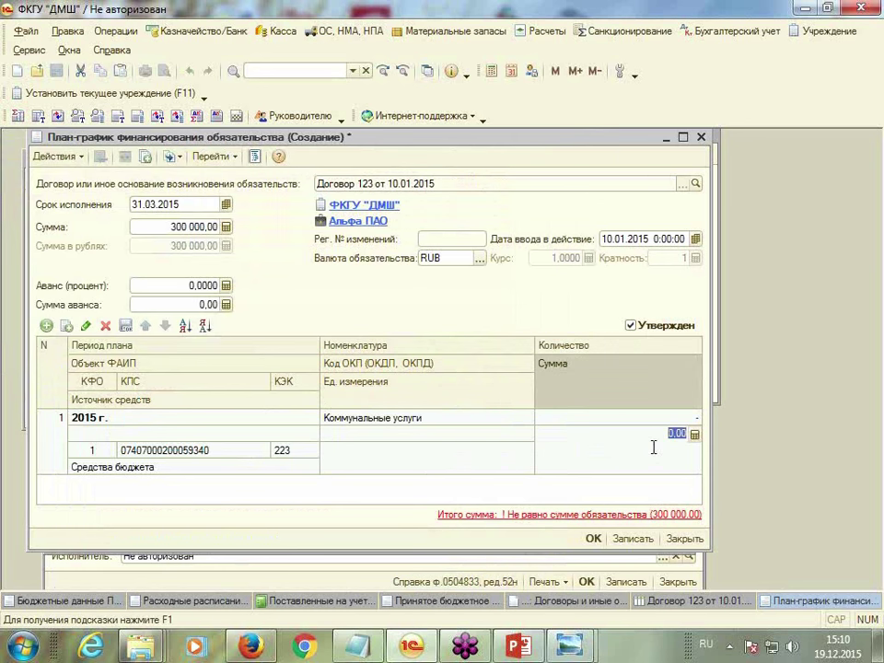
{"action": "type", "text": "300 00"}
{"action": "key", "text": "Return"}
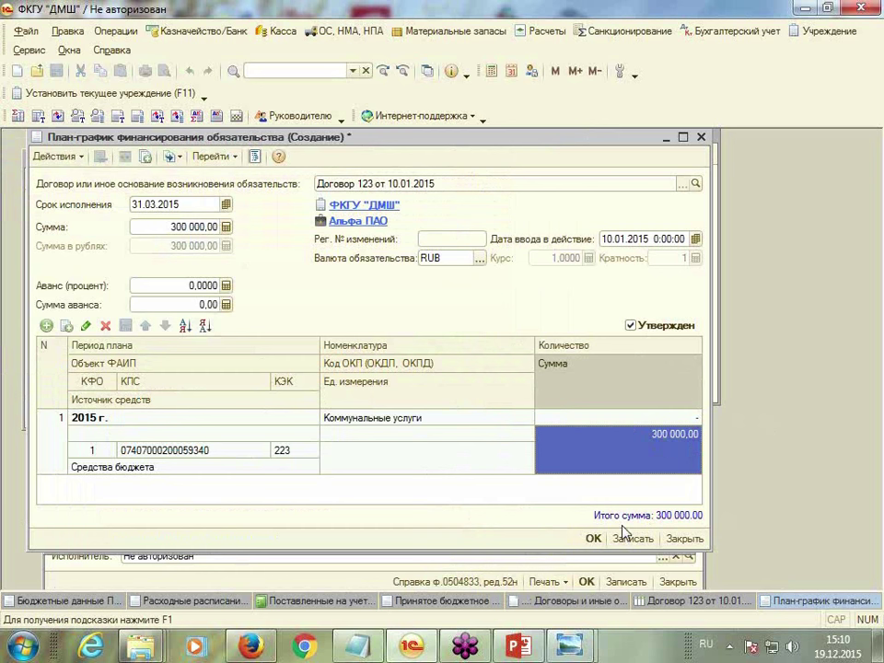
{"action": "left_click", "coordinate": [593, 539]}
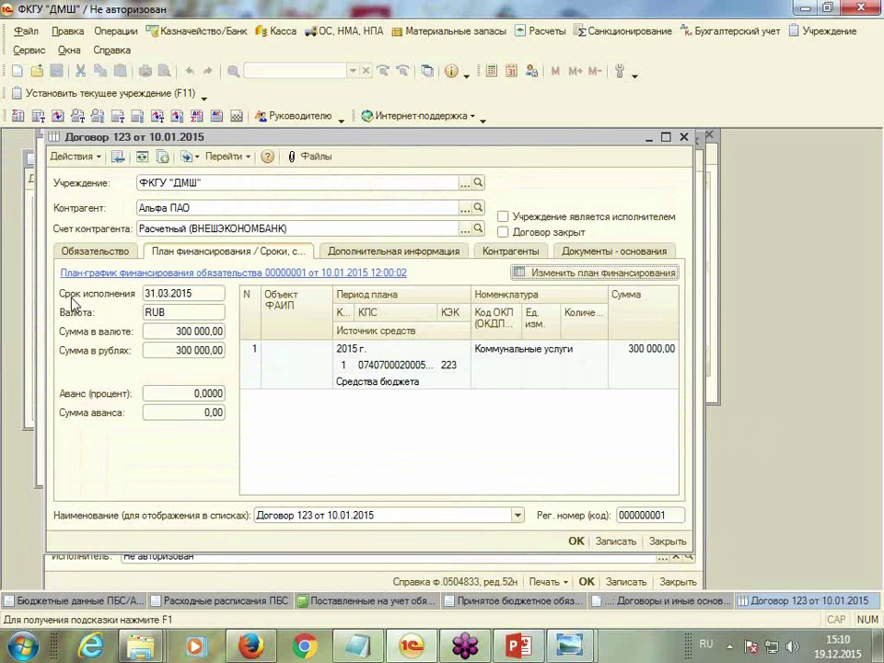
Check the saved plan-graph from the contract, then save and close Договор 123
{"action": "left_click", "coordinate": [158, 273]}
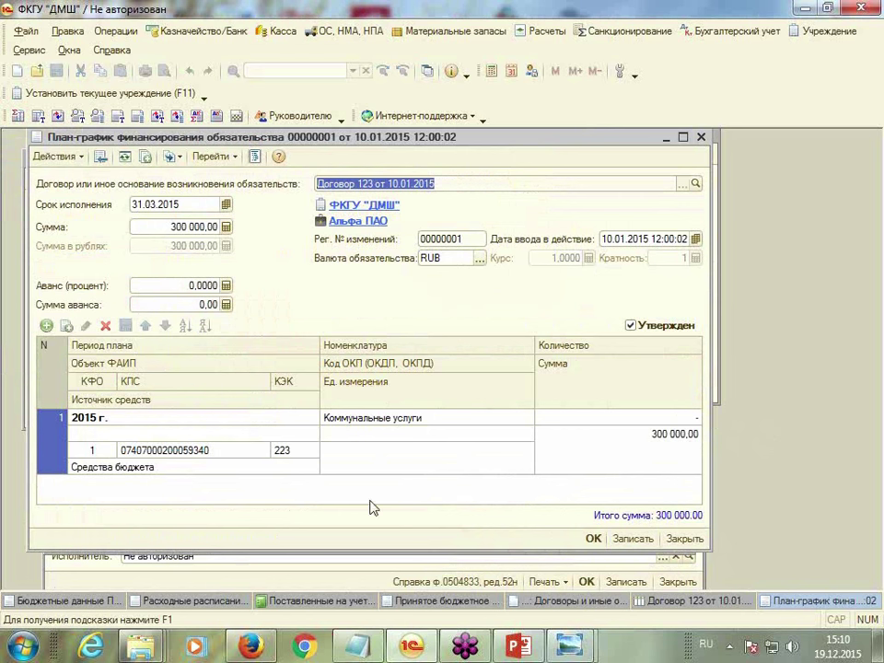
{"action": "left_click", "coordinate": [593, 538]}
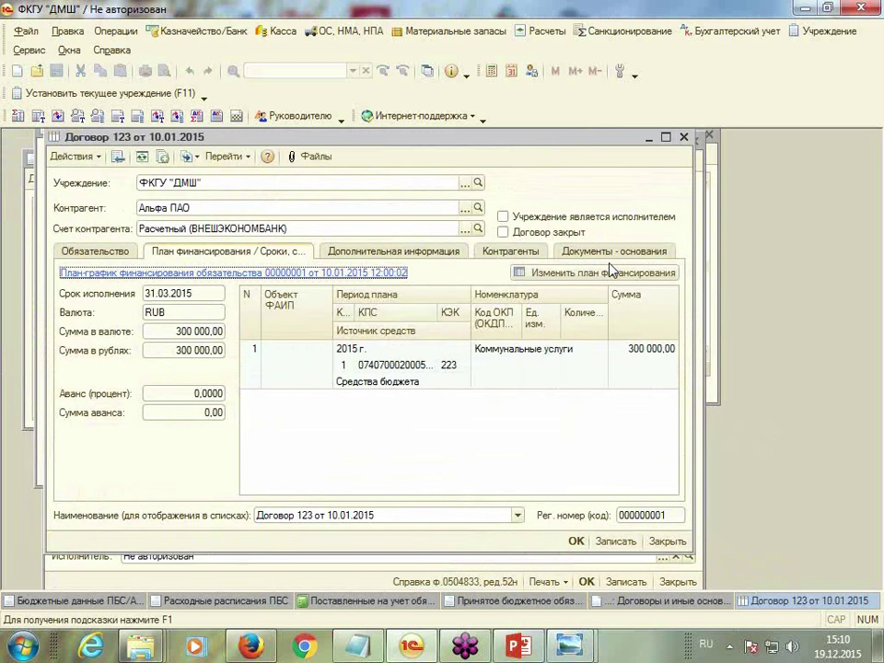
{"action": "left_click", "coordinate": [576, 542]}
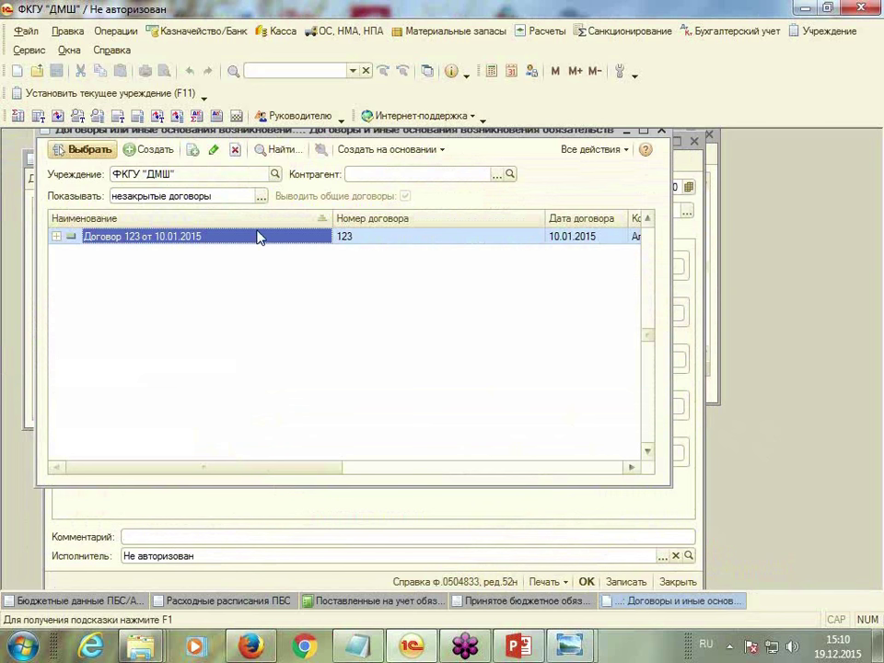
Post the accepted obligation for Договор 123 with the institution's personal account
{"action": "double_click", "coordinate": [259, 234]}
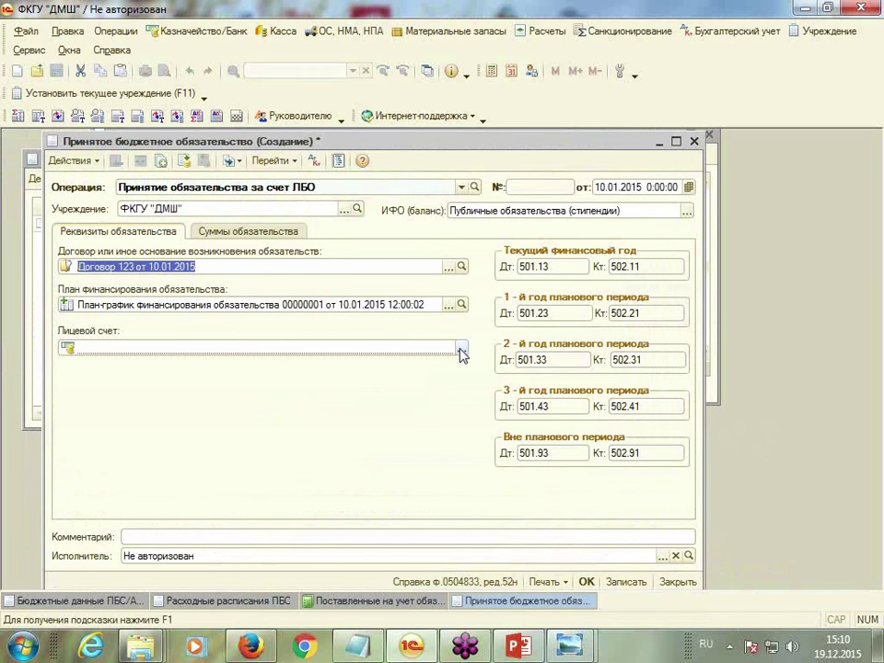
{"action": "left_click", "coordinate": [461, 348]}
{"action": "double_click", "coordinate": [300, 284]}
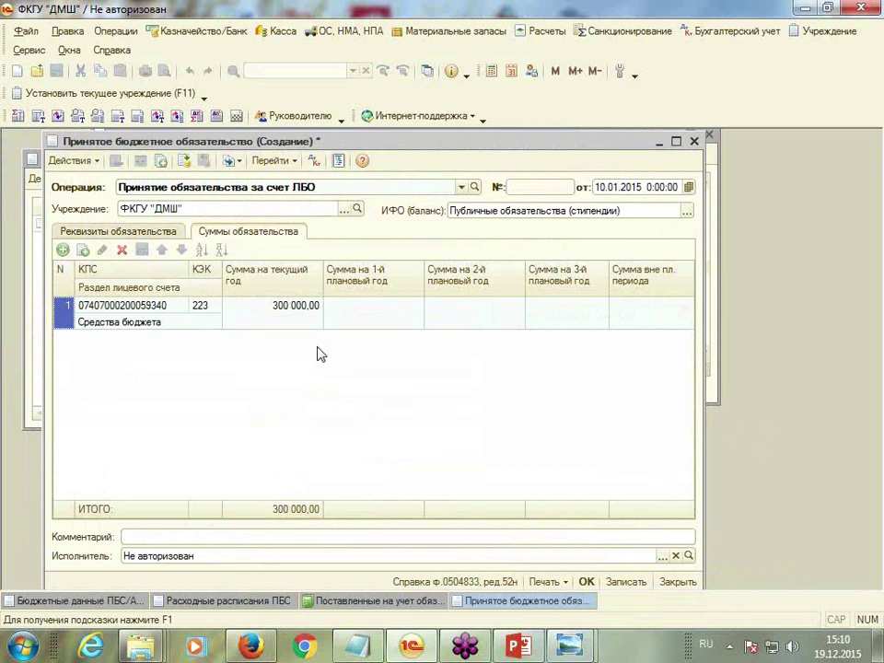
{"action": "left_click", "coordinate": [586, 581]}
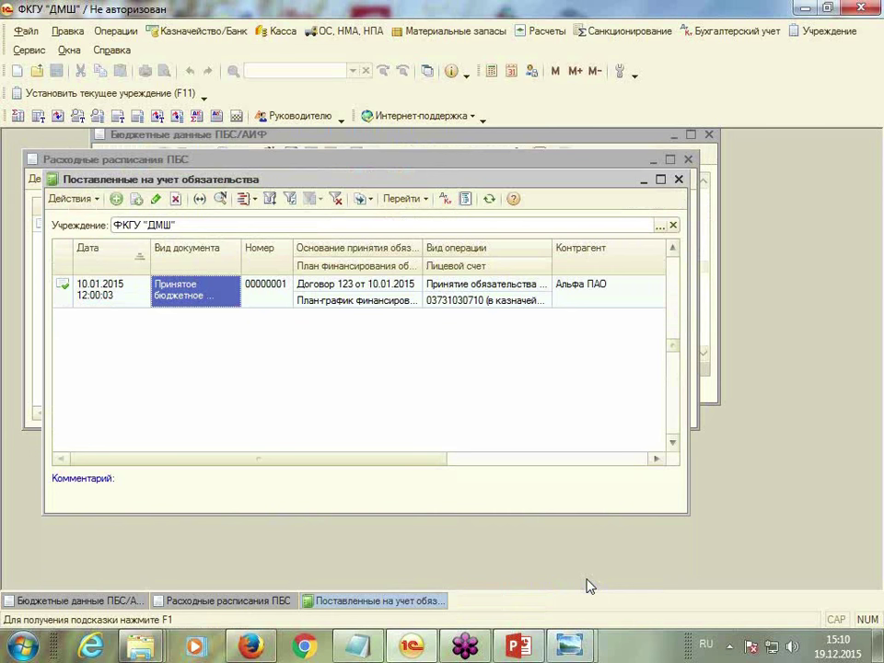
Close the registered obligations and ПБС expense schedules lists
{"action": "left_click", "coordinate": [679, 178]}
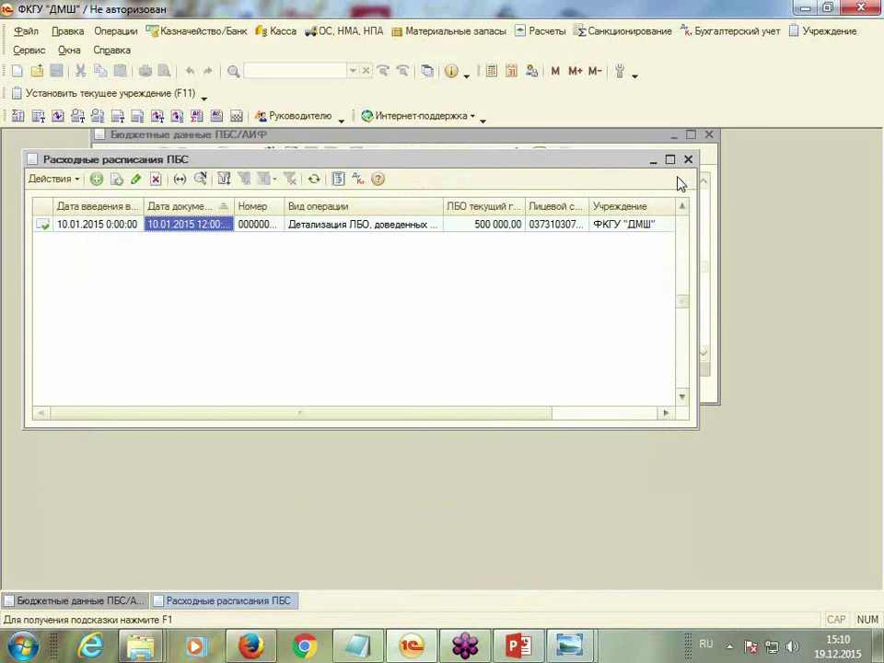
{"action": "left_click", "coordinate": [688, 161]}
{"action": "left_click", "coordinate": [650, 35]}
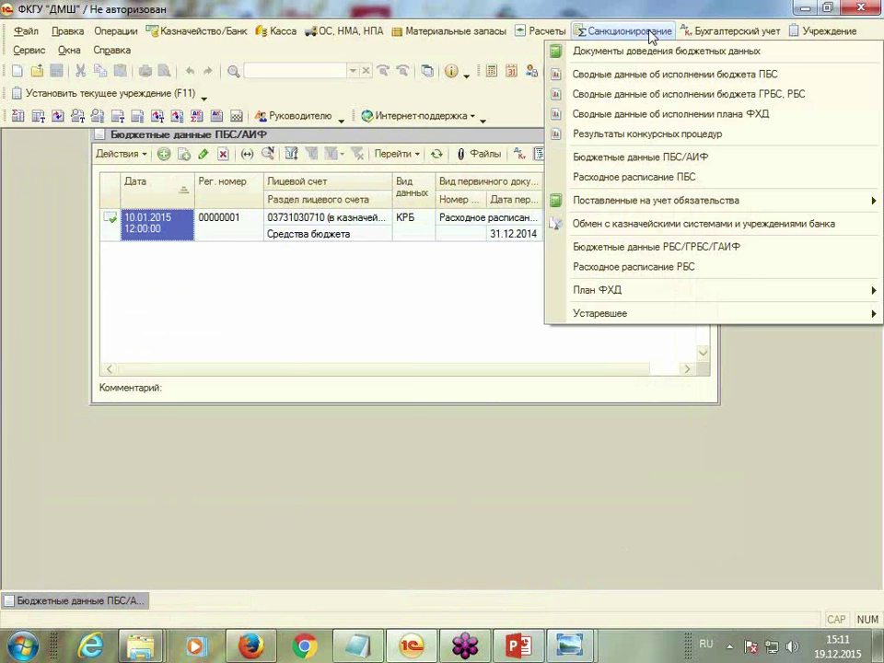
Generate the ПБС budget execution summary for 01.01.2015–31.03.2015 for ФКГУ "ДМШ"
{"action": "left_click", "coordinate": [634, 79]}
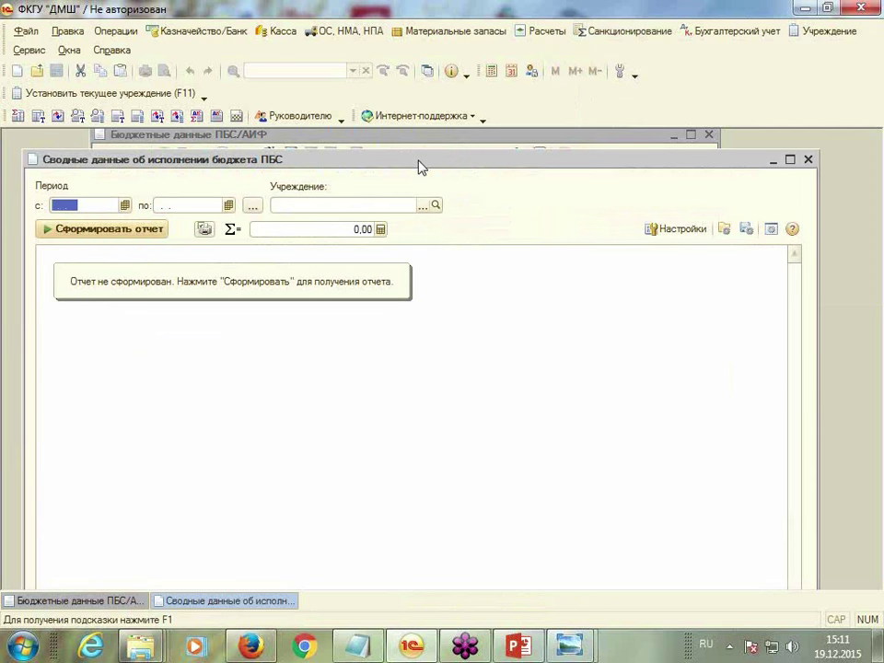
{"action": "left_click_drag", "start_coordinate": [420, 167], "coordinate": [416, 146]}
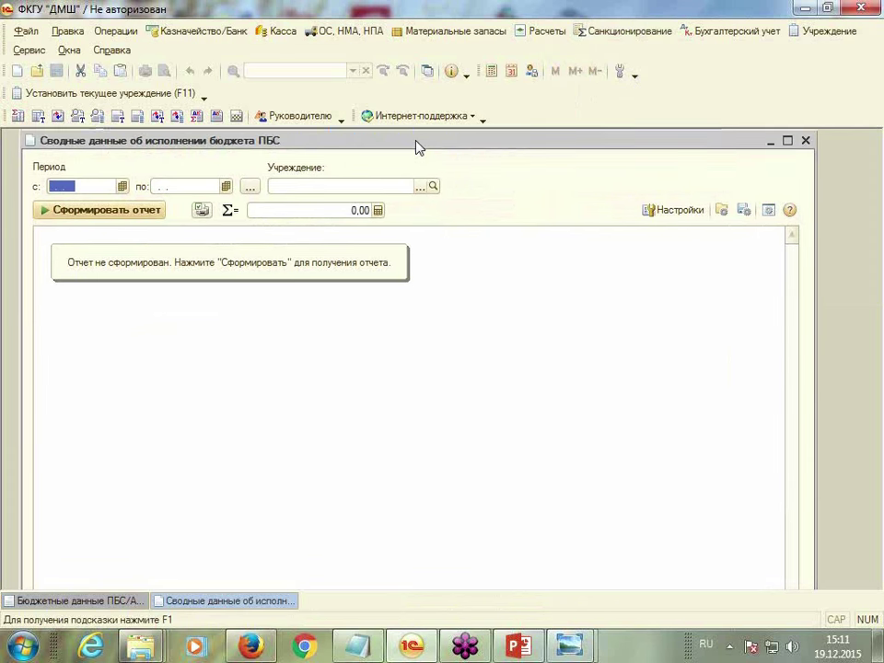
{"action": "type", "text": "01.01.2015"}
{"action": "key", "text": "Tab"}
{"action": "type", "text": "31.03.2015"}
{"action": "key", "text": "Tab"}
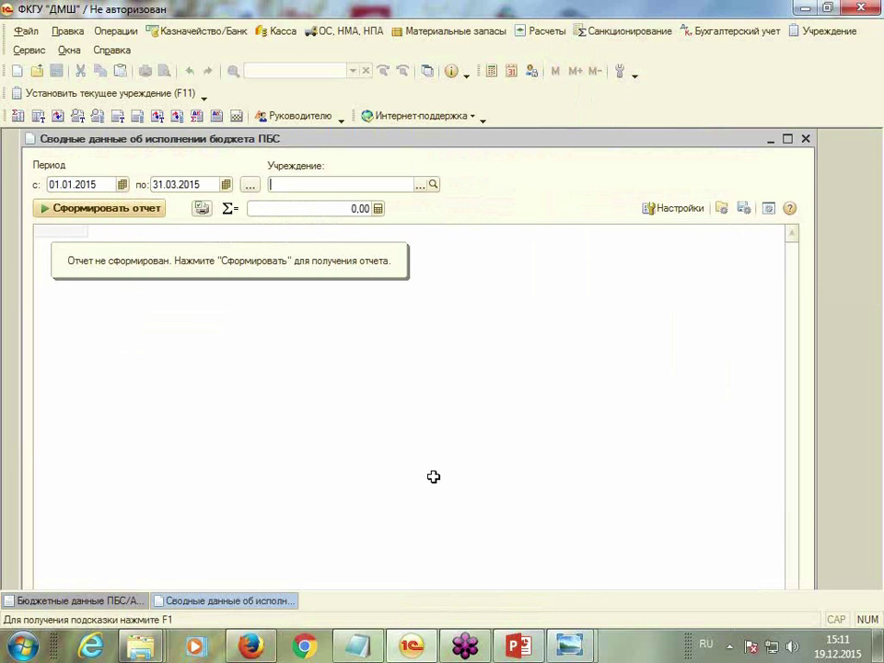
{"action": "left_click", "coordinate": [420, 184]}
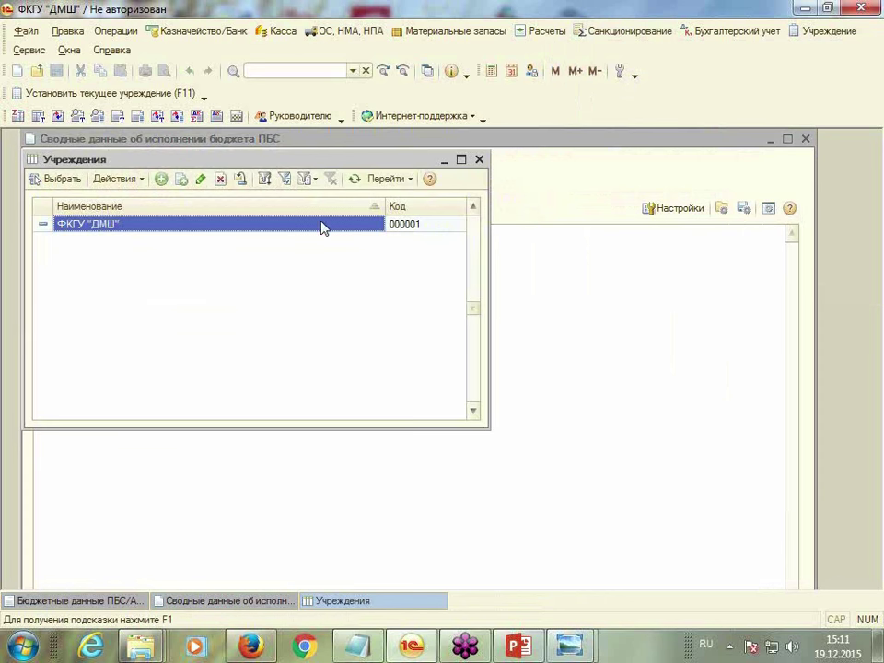
{"action": "double_click", "coordinate": [213, 233]}
{"action": "left_click", "coordinate": [93, 208]}
Review the enlarged report, then close it and the ПБС/АИФ data list
{"action": "left_click", "coordinate": [787, 138]}
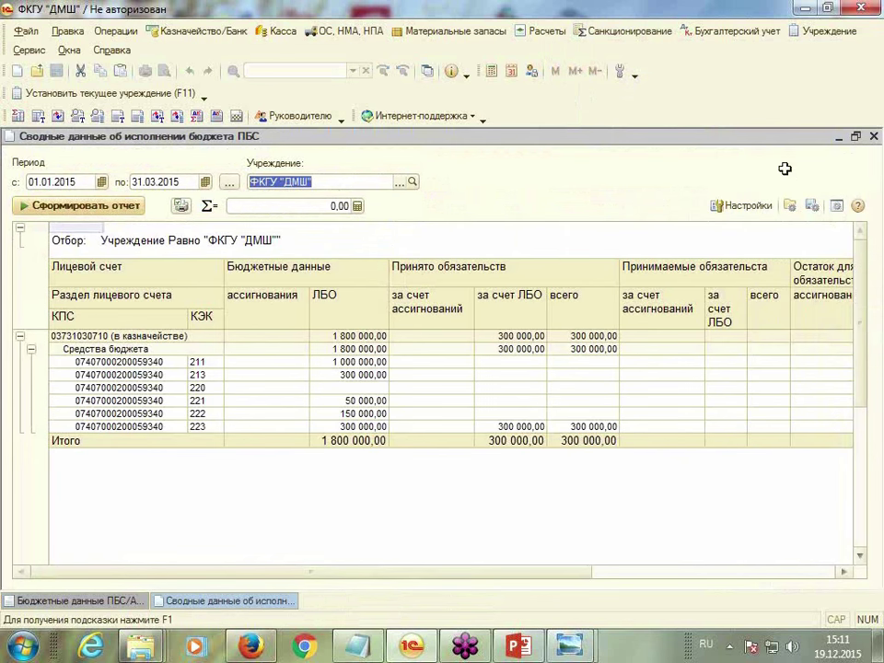
{"action": "left_click_drag", "start_coordinate": [334, 573], "coordinate": [203, 606]}
{"action": "left_click_drag", "start_coordinate": [442, 573], "coordinate": [737, 575]}
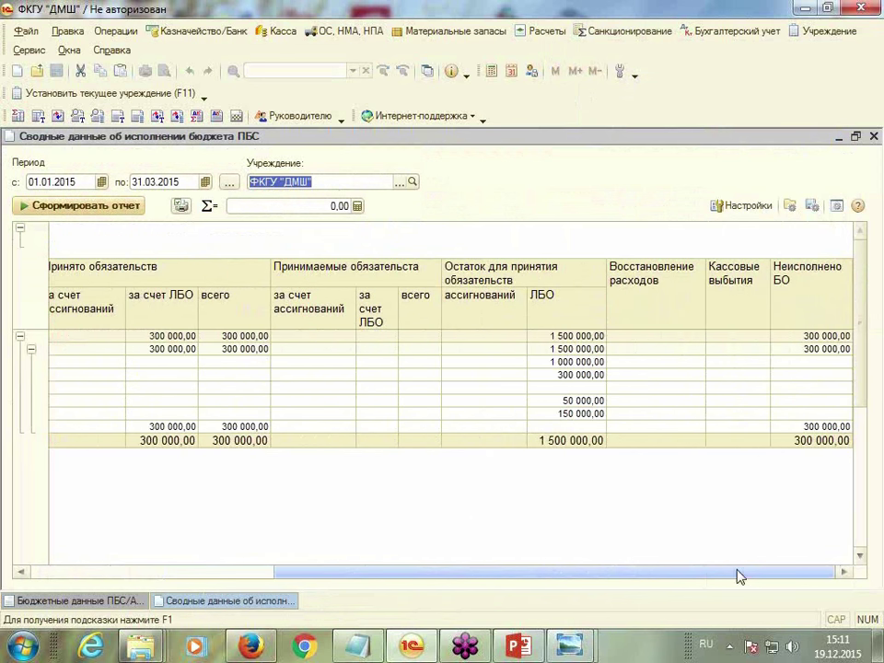
{"action": "left_click", "coordinate": [875, 137]}
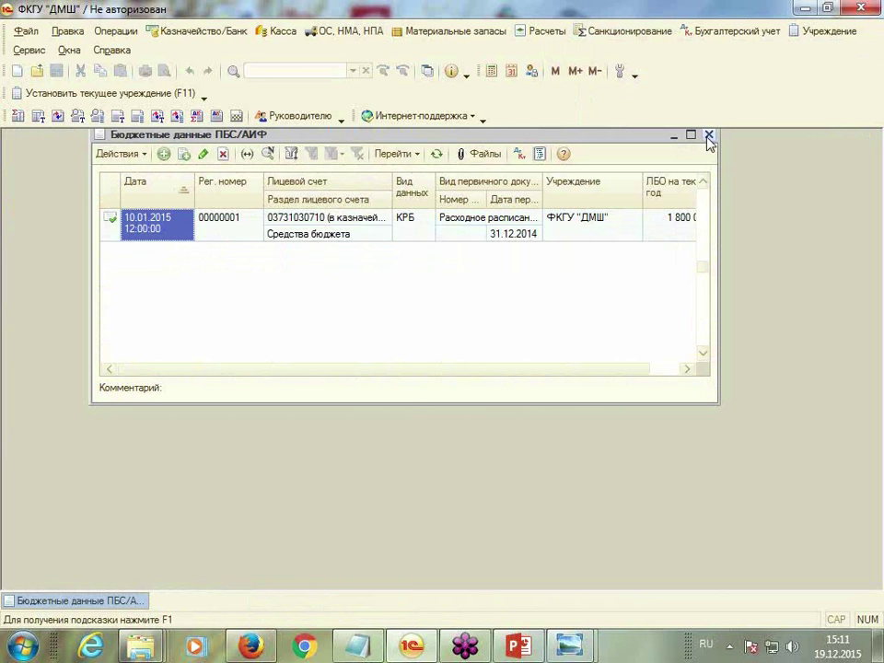
{"action": "left_click", "coordinate": [709, 136]}
{"action": "left_click", "coordinate": [637, 36]}
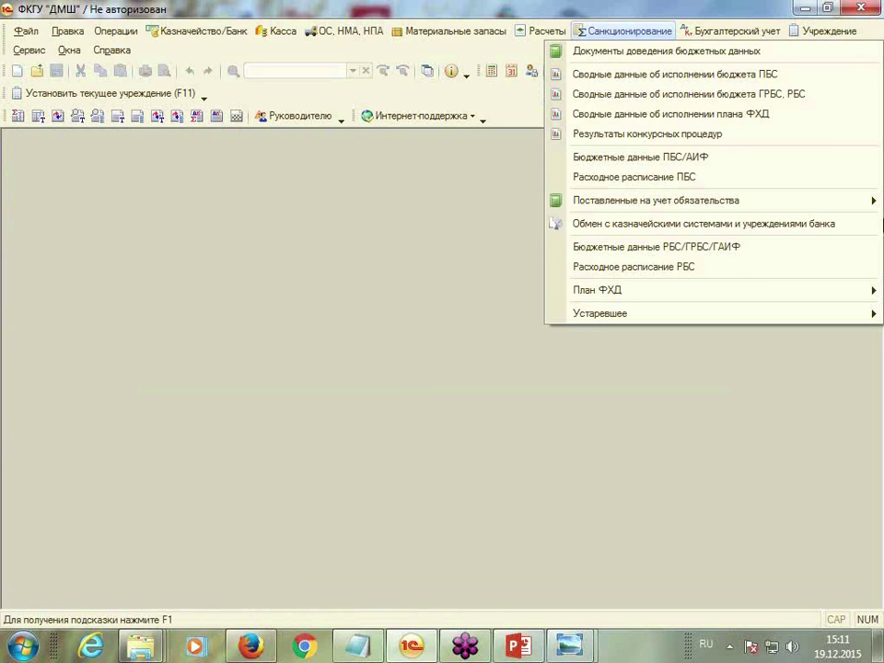
Create a new document in the Плановые назначения list
{"action": "mouse_move", "coordinate": [695, 291]}
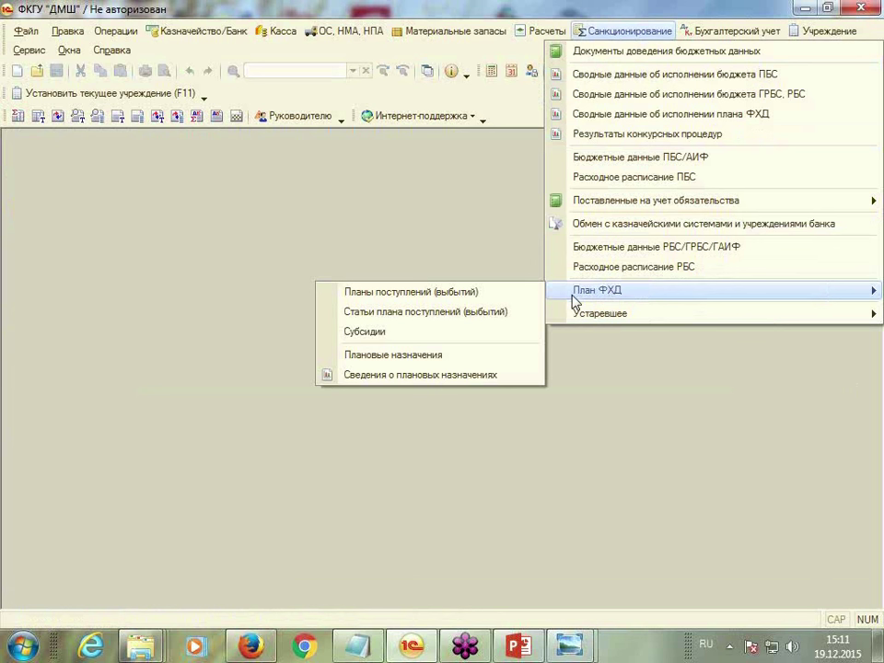
{"action": "left_click", "coordinate": [431, 359]}
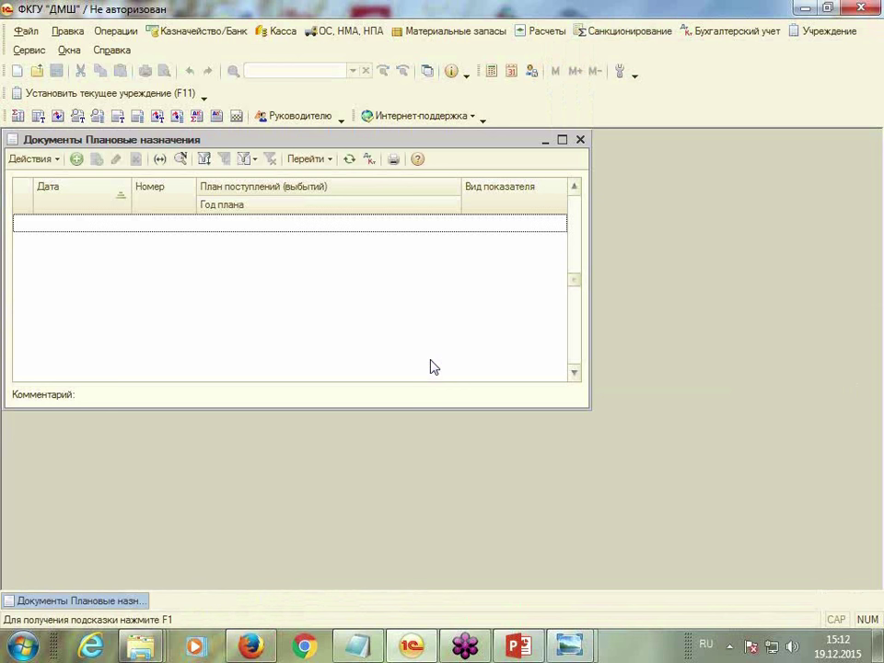
{"action": "left_click_drag", "start_coordinate": [502, 147], "coordinate": [559, 146]}
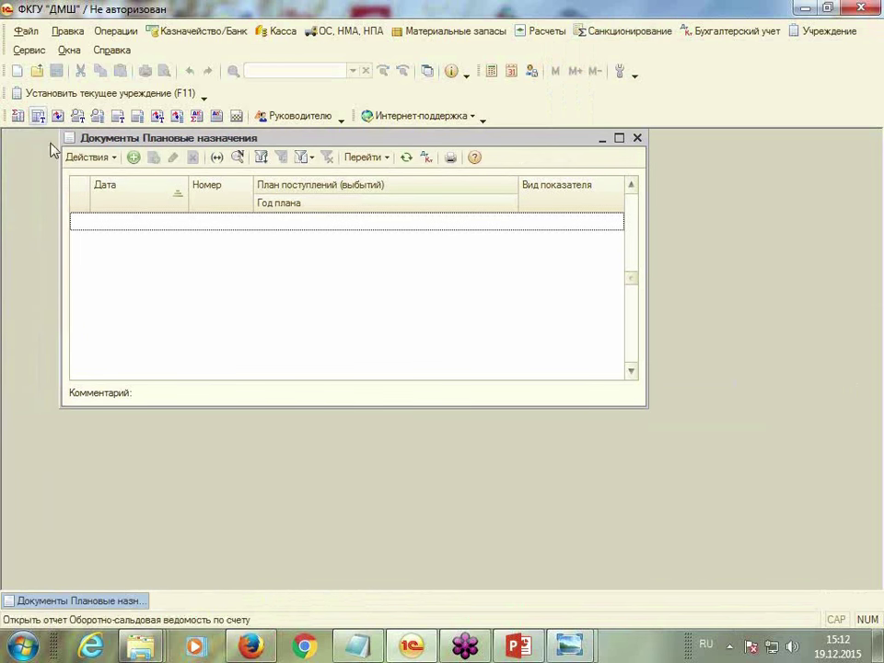
{"action": "left_click", "coordinate": [135, 159]}
{"action": "left_click_drag", "start_coordinate": [405, 162], "coordinate": [439, 136]}
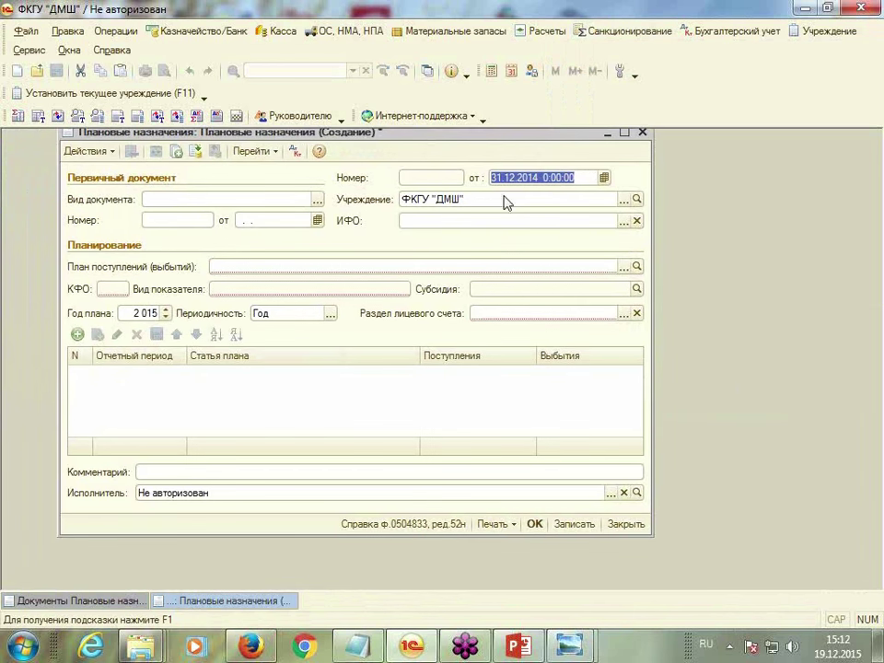
Date it 10.01.2015 and add a primary document type named 'План ФХД'
{"action": "type", "text": "10.01. : :"}
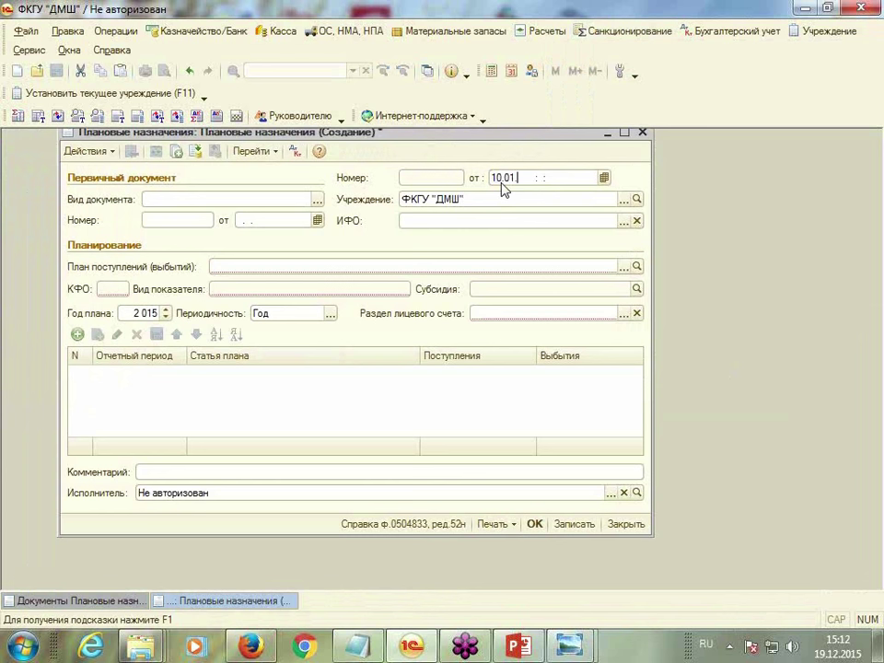
{"action": "key", "text": "Tab"}
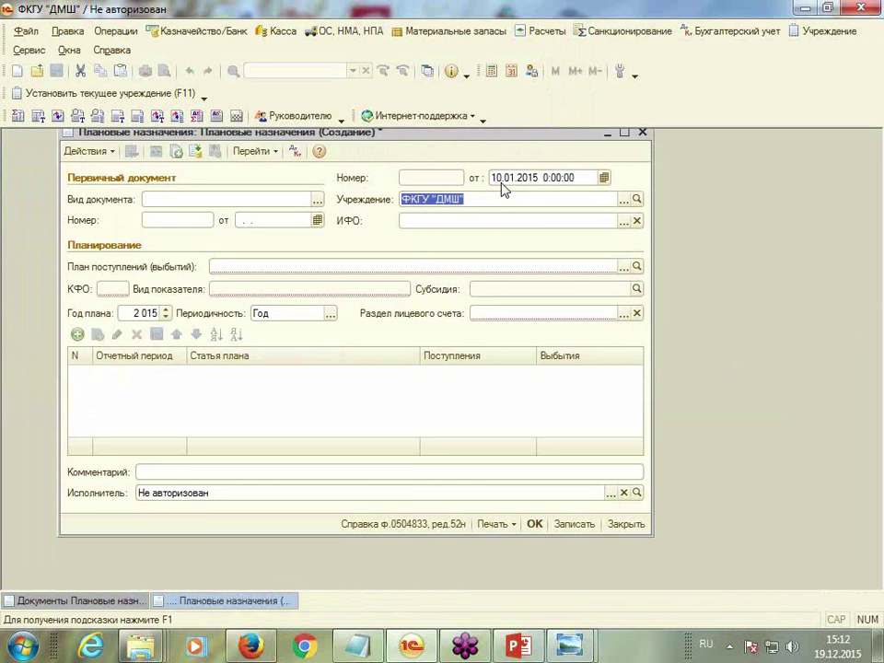
{"action": "left_click", "coordinate": [318, 199]}
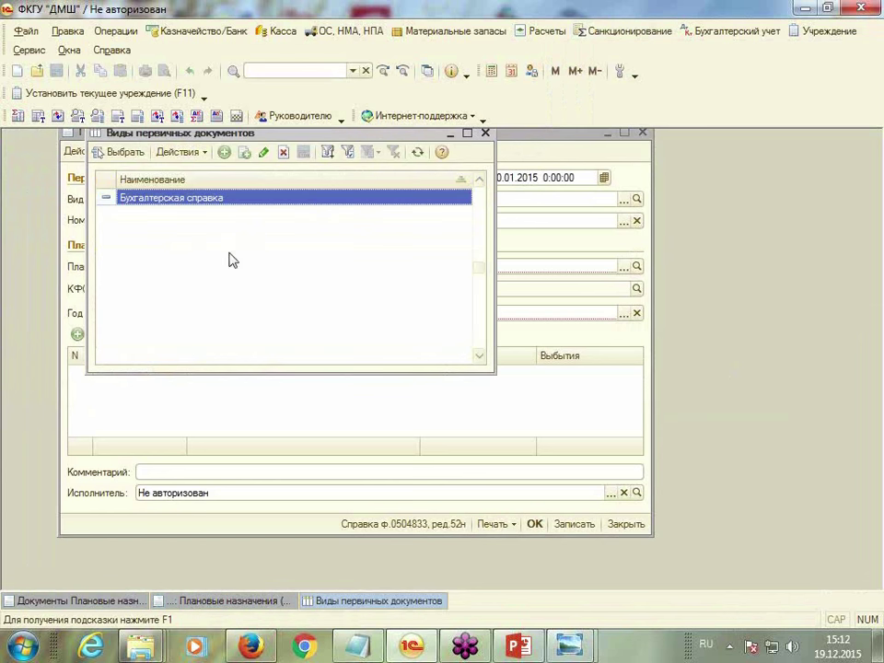
{"action": "left_click", "coordinate": [223, 152]}
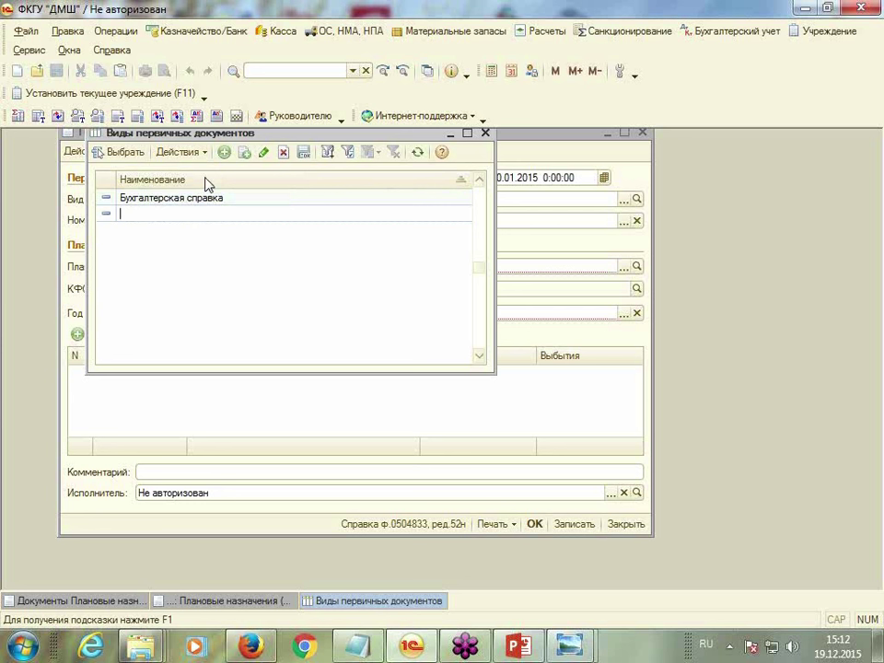
{"action": "type", "text": "План ФХД"}
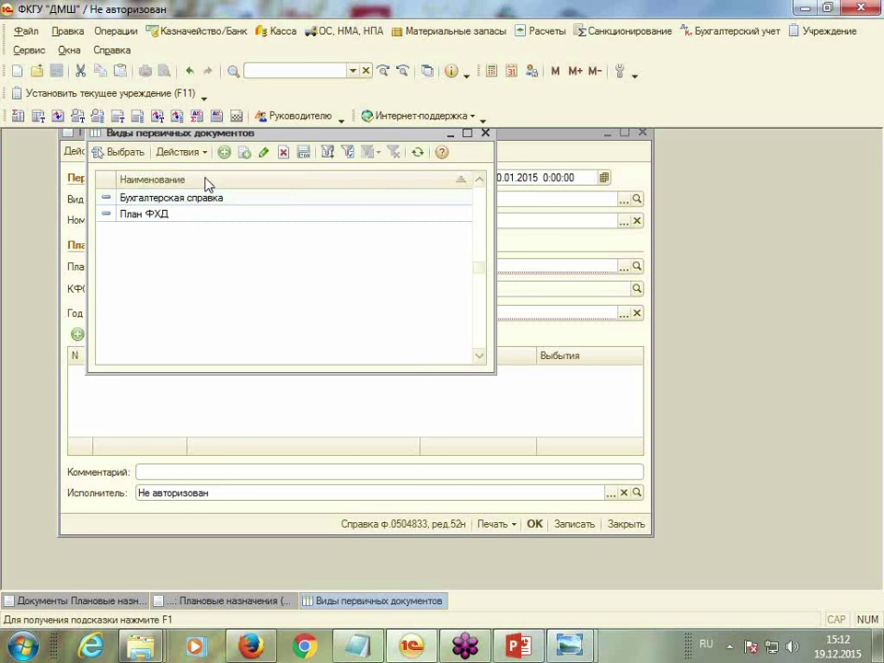
Make the document a План ФХД numbered 1 and dated 10.01.2015
{"action": "key", "text": "Return"}
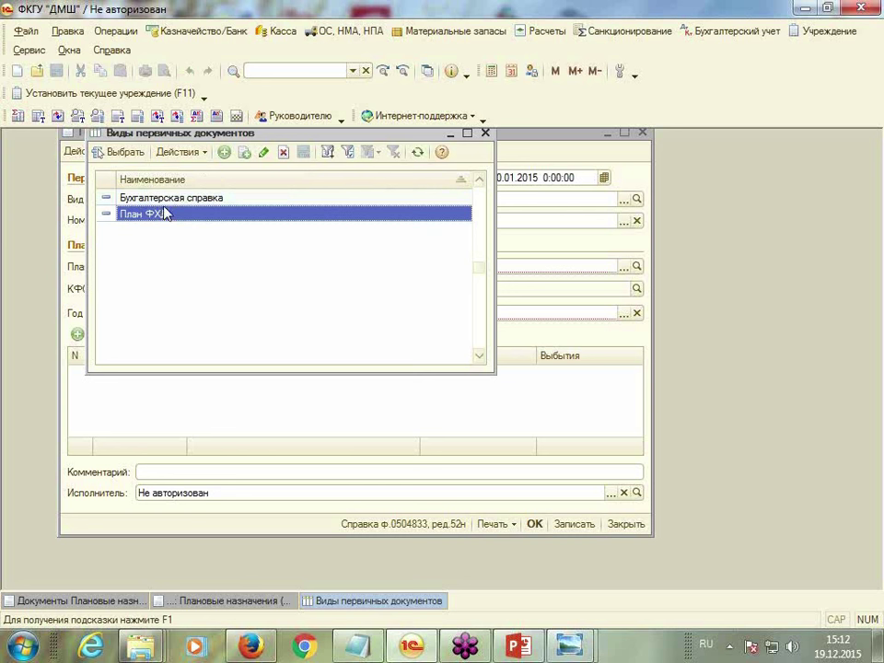
{"action": "double_click", "coordinate": [171, 213]}
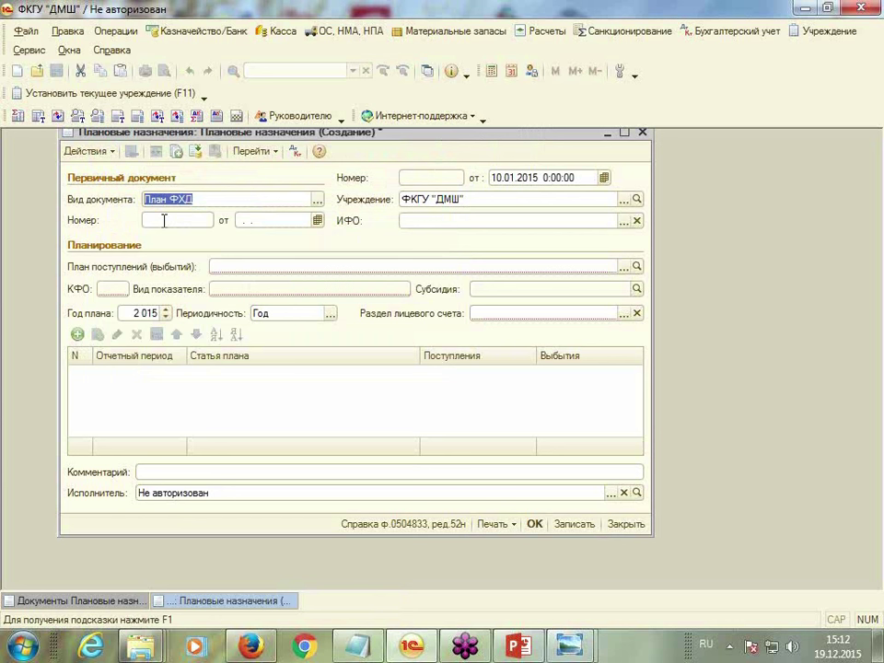
{"action": "left_click", "coordinate": [164, 220]}
{"action": "type", "text": "1"}
{"action": "key", "text": "Tab"}
{"action": "type", "text": "10.01.2015"}
{"action": "key", "text": "Tab"}
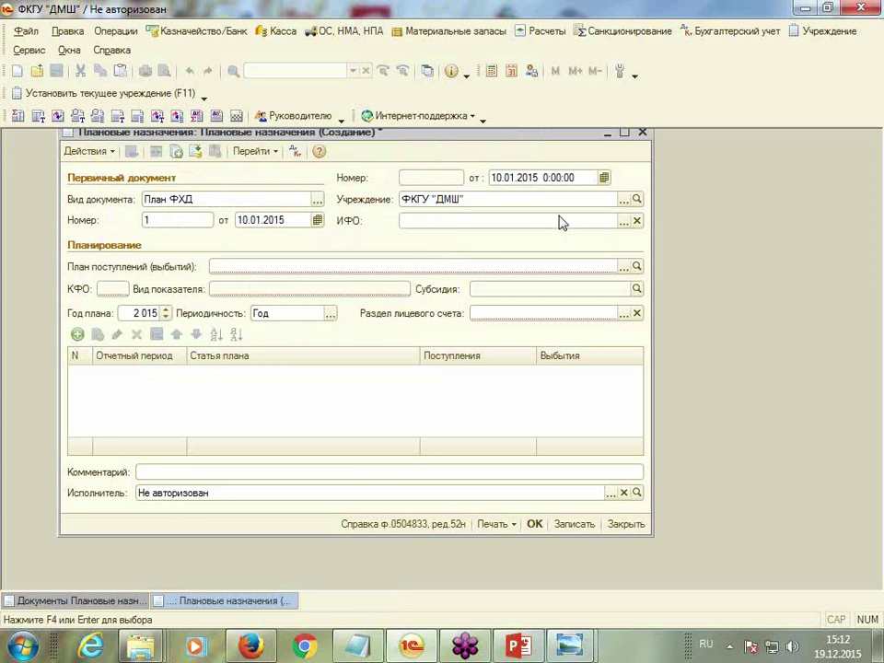
Set the financing source (ИФО) to Субсидии
{"action": "left_click", "coordinate": [623, 221]}
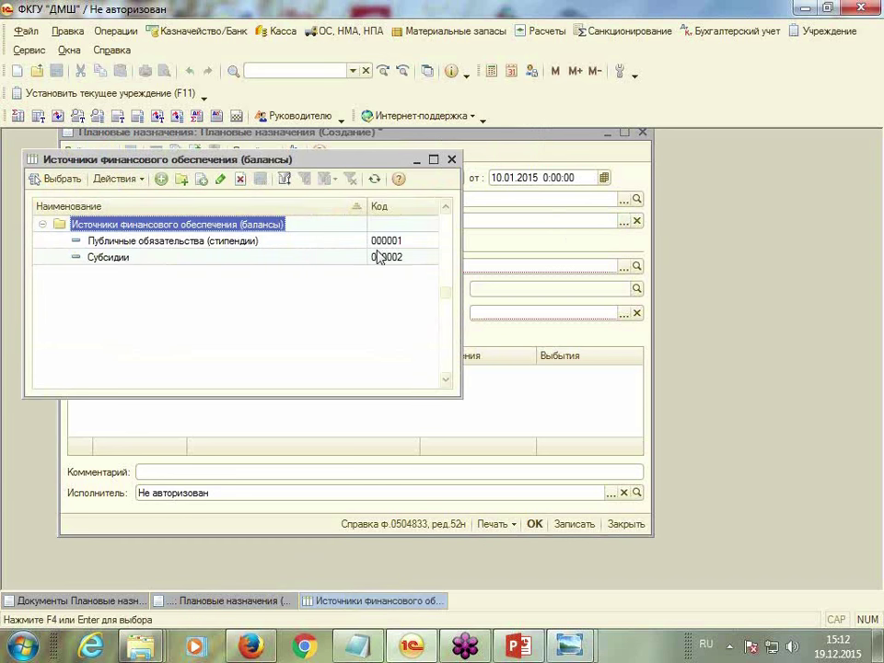
{"action": "left_click", "coordinate": [145, 242]}
{"action": "double_click", "coordinate": [125, 258]}
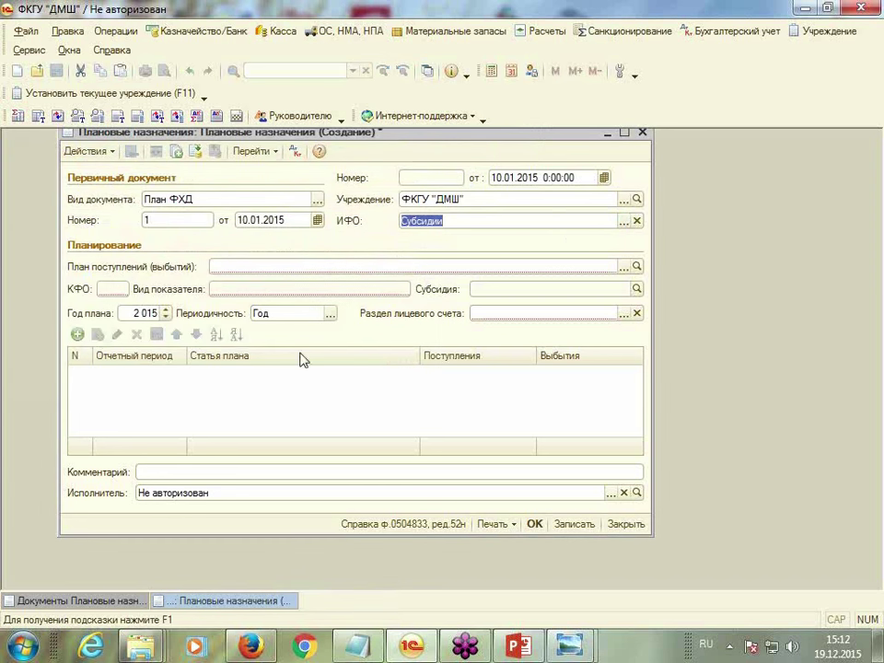
{"action": "left_click", "coordinate": [225, 266]}
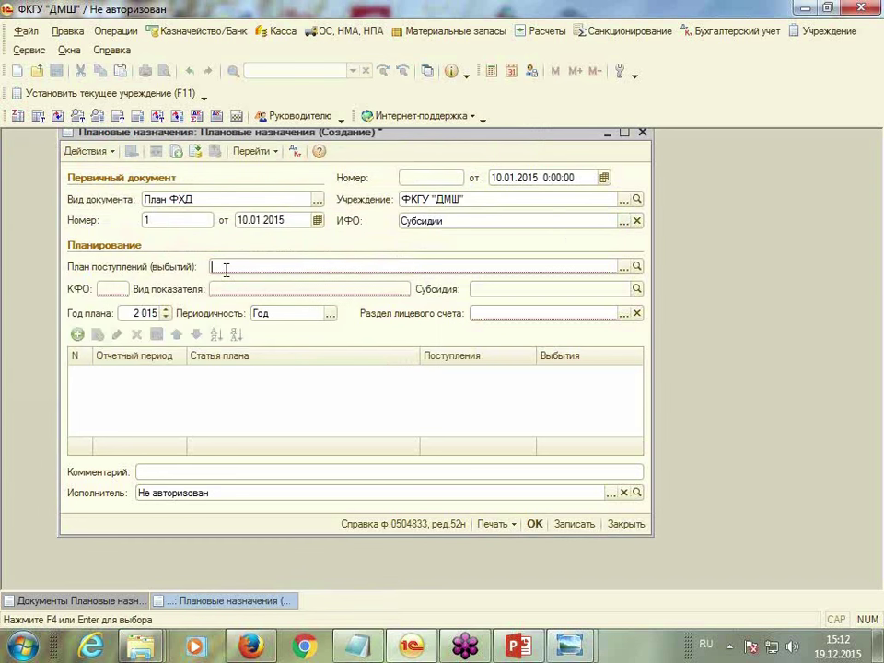
Start a new institution plan record with ИФО Публичные обязательства (стипендии)
{"action": "left_click", "coordinate": [623, 267]}
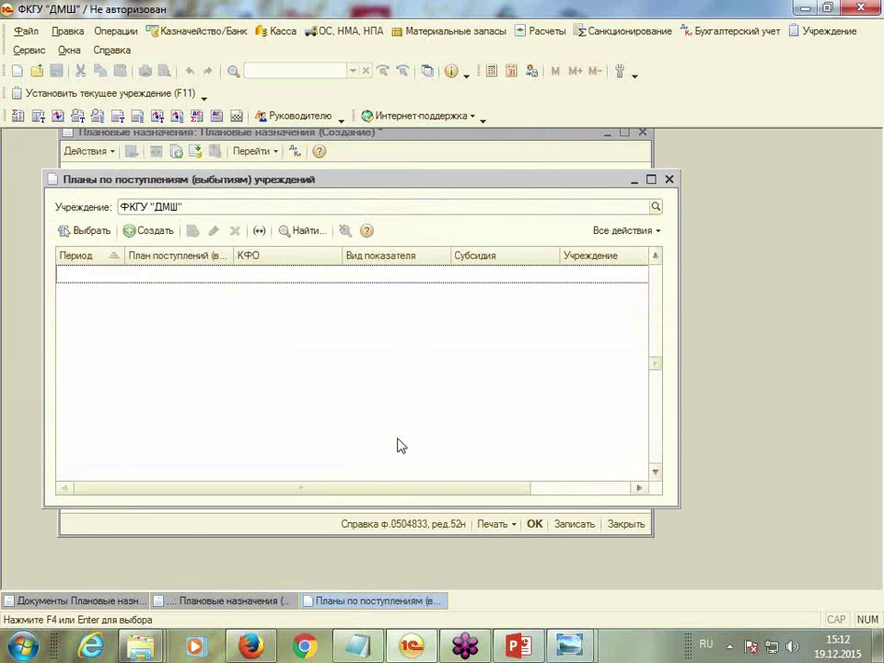
{"action": "left_click", "coordinate": [129, 231]}
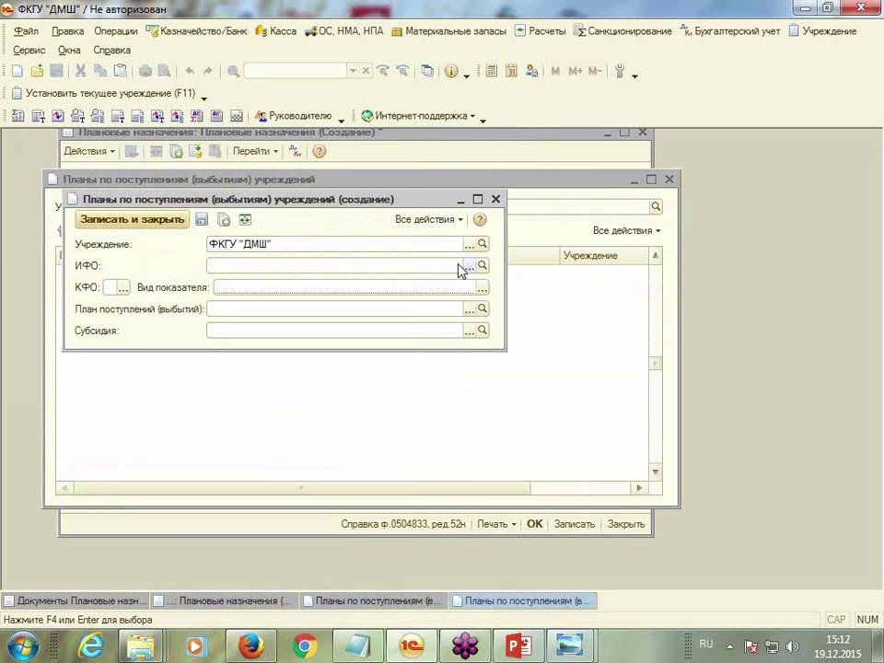
{"action": "left_click", "coordinate": [469, 266]}
{"action": "double_click", "coordinate": [117, 244]}
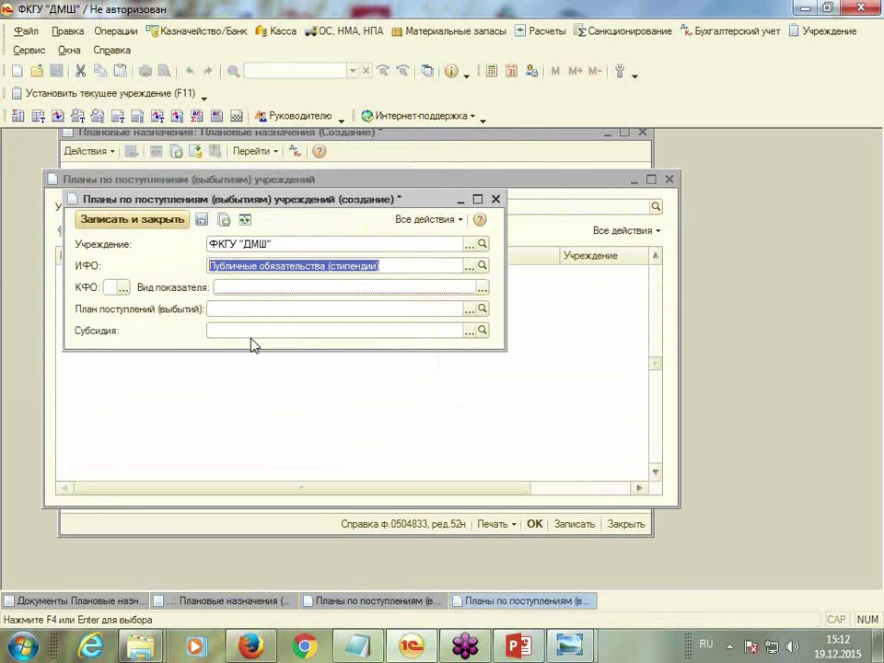
Give the record КФО 1 and indicator type Произвольный
{"action": "left_click", "coordinate": [123, 288]}
{"action": "left_click", "coordinate": [119, 308]}
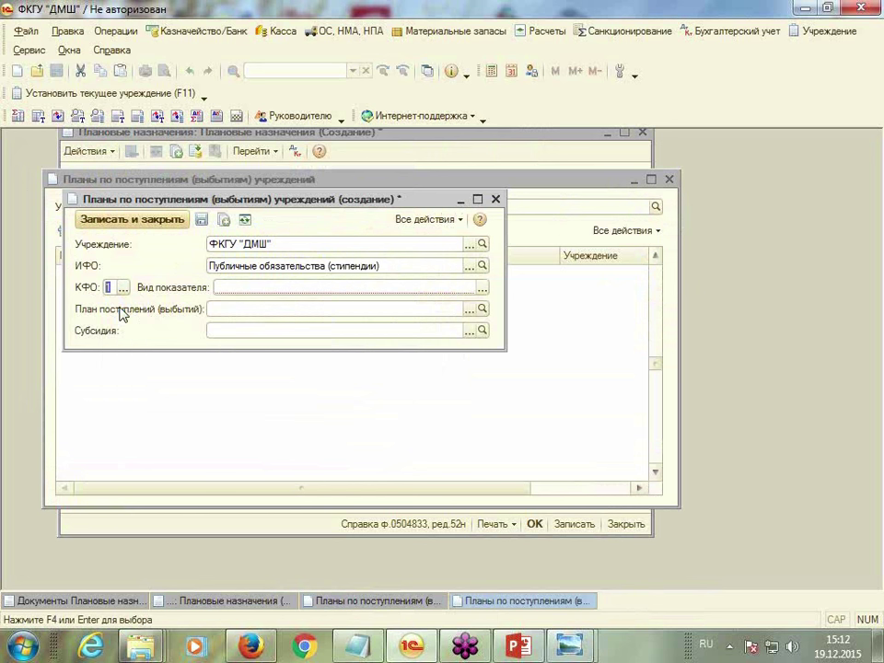
{"action": "left_click", "coordinate": [481, 288]}
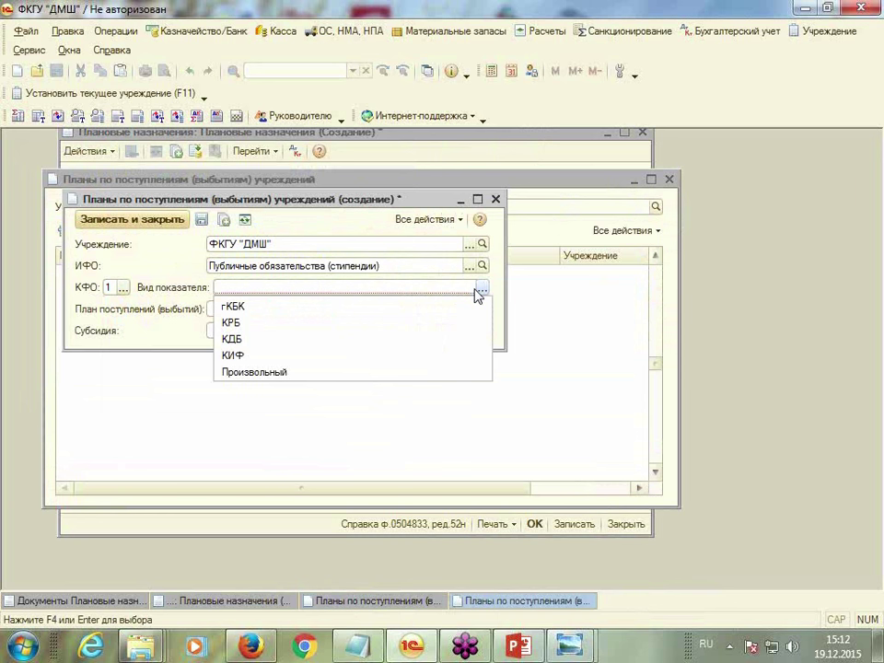
{"action": "left_click", "coordinate": [303, 377]}
{"action": "left_click", "coordinate": [223, 307]}
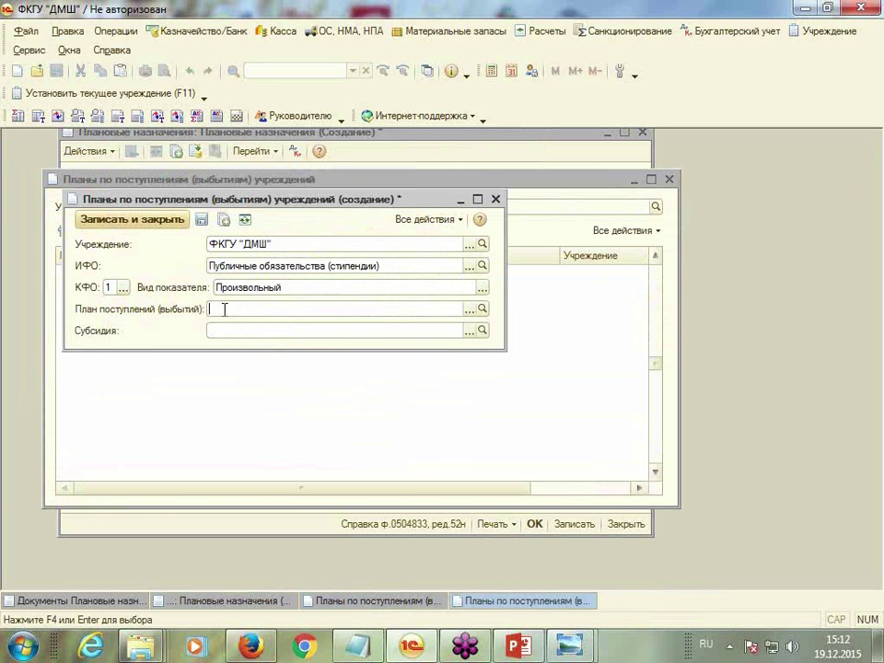
{"action": "left_click", "coordinate": [470, 310]}
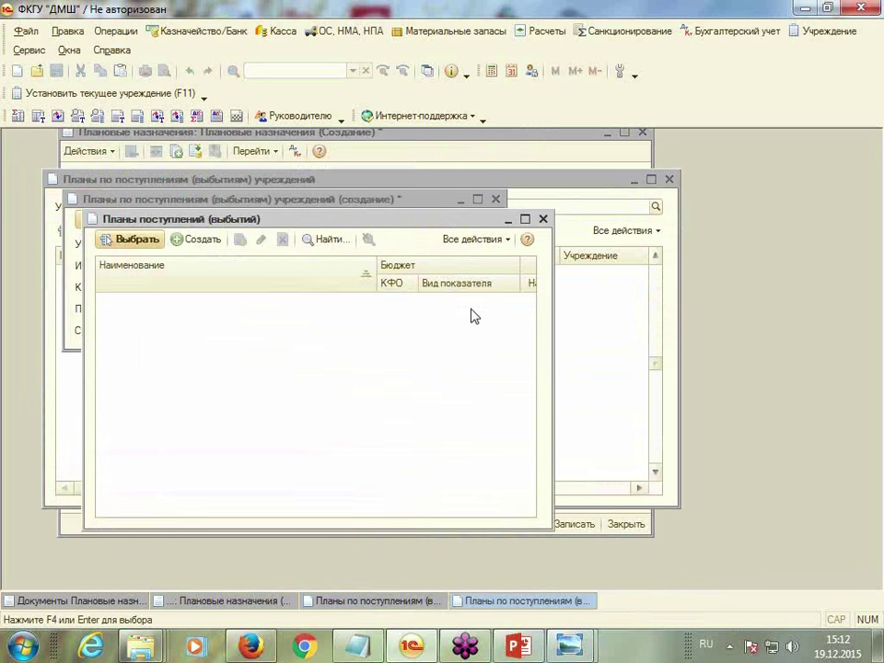
Create income plan 'Зар. плата' under Федеральный бюджет and select it for the record
{"action": "left_click", "coordinate": [181, 241]}
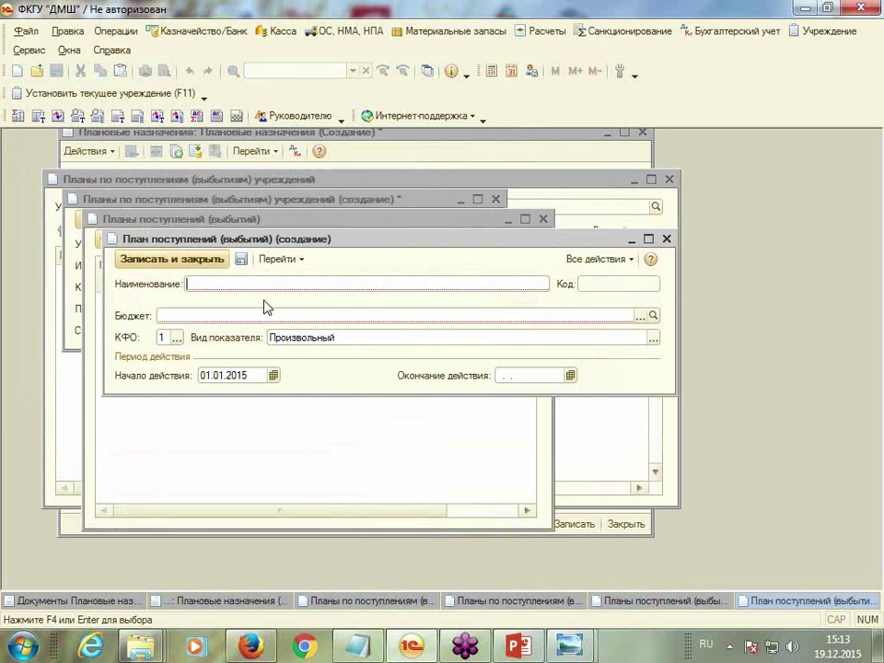
{"action": "type", "text": "Зар. плата"}
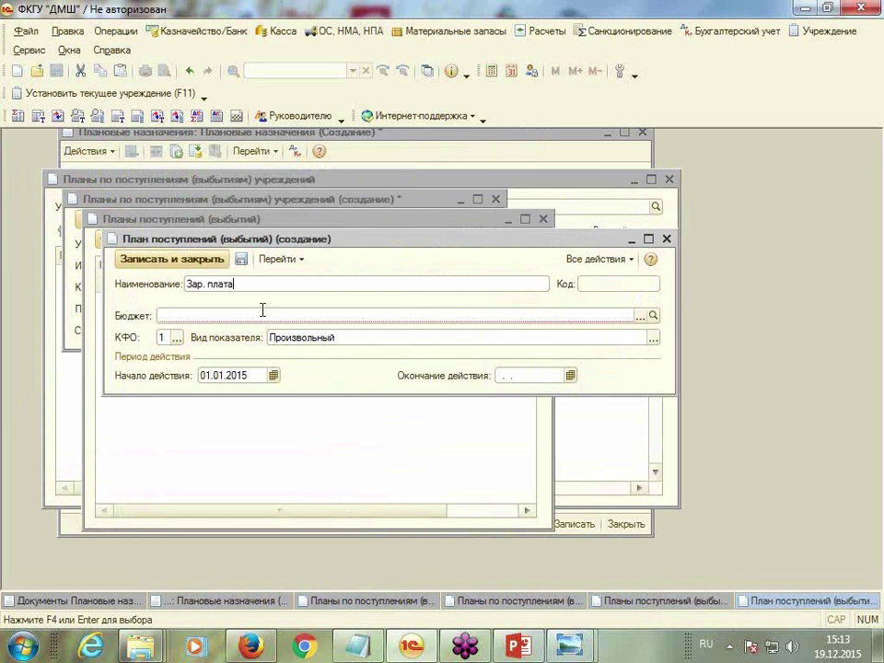
{"action": "left_click", "coordinate": [639, 315]}
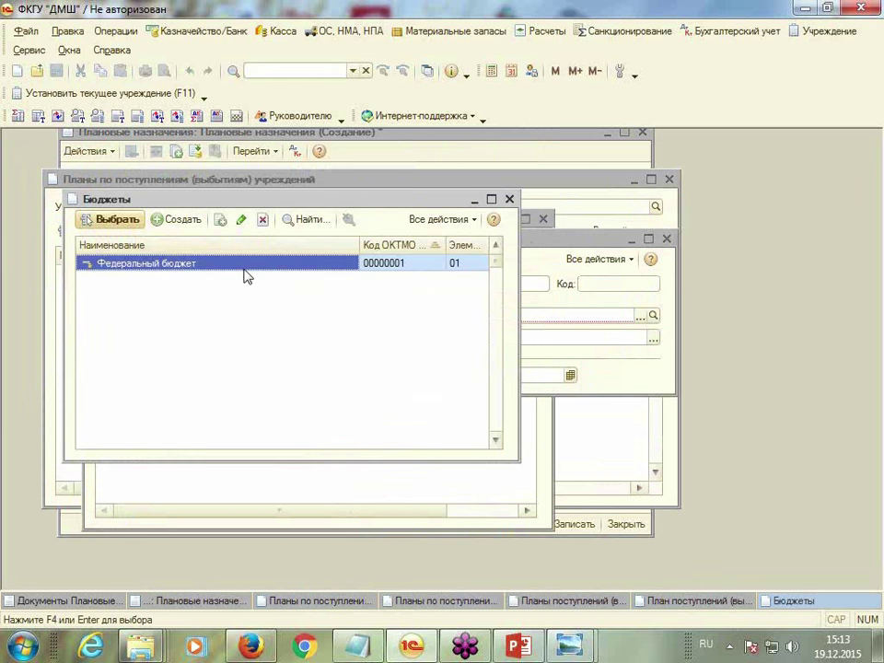
{"action": "double_click", "coordinate": [247, 265]}
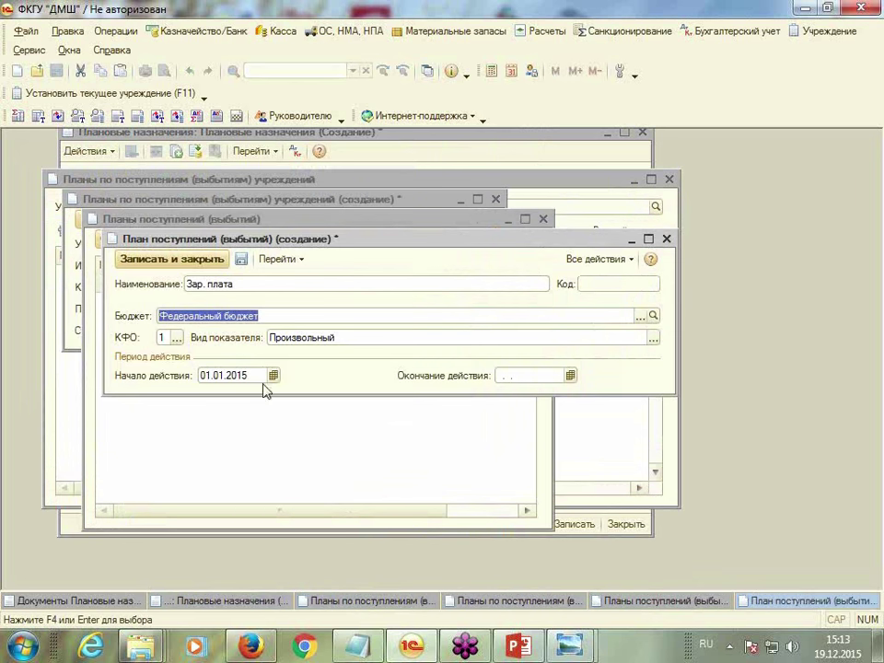
{"action": "left_click", "coordinate": [186, 261]}
{"action": "double_click", "coordinate": [214, 321]}
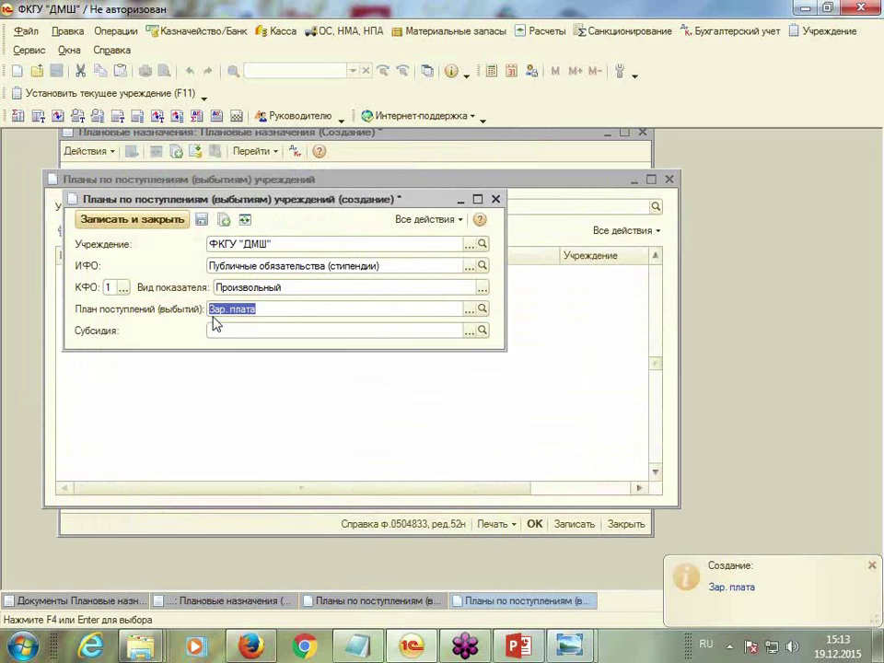
{"action": "left_click", "coordinate": [469, 332]}
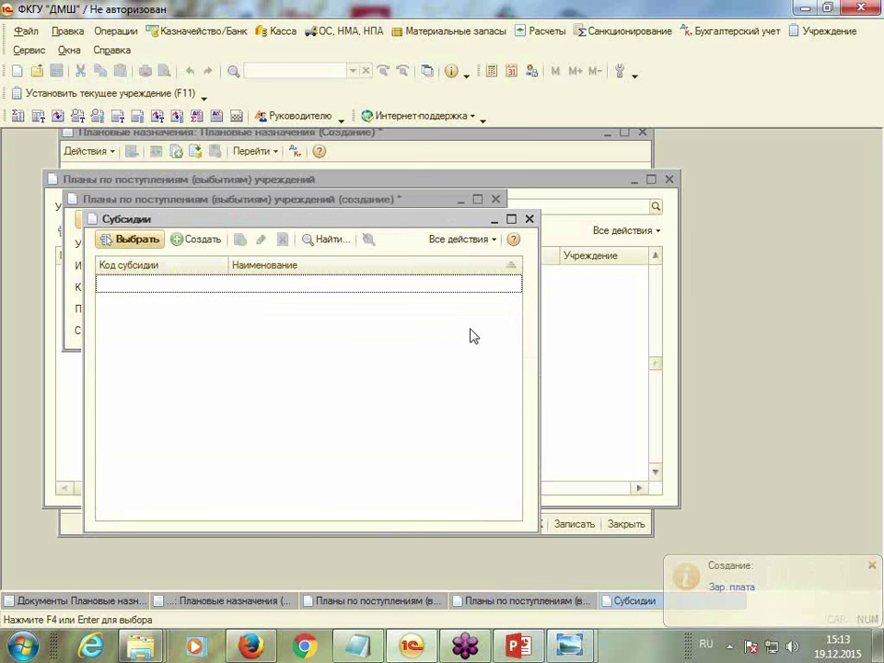
{"action": "left_click", "coordinate": [176, 242]}
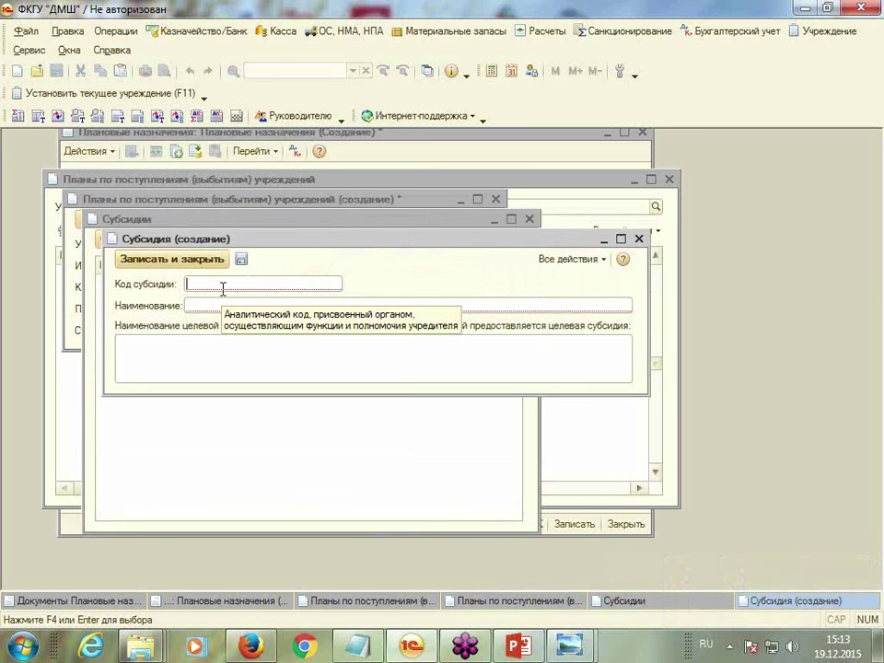
{"action": "type", "text": "1"}
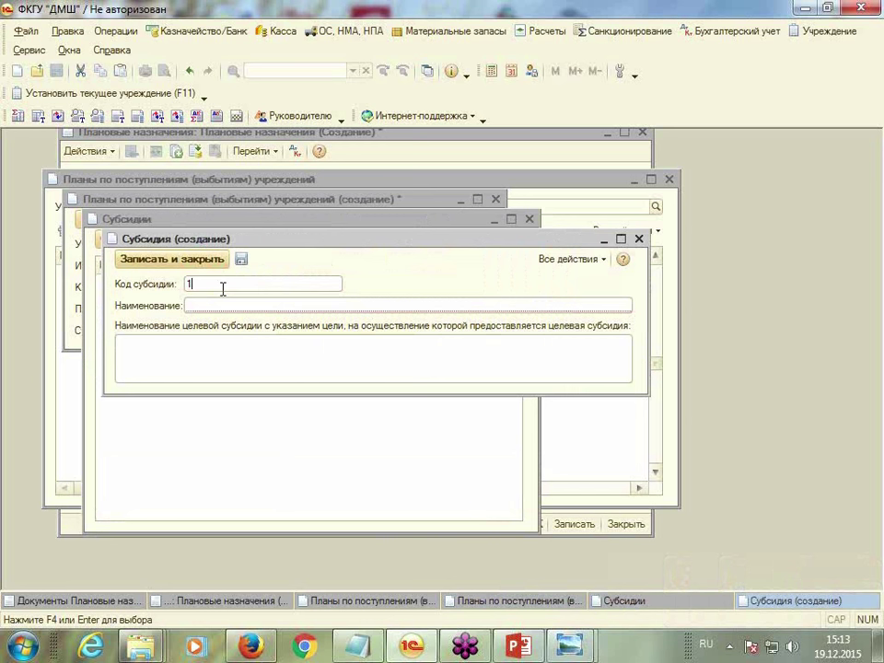
{"action": "type", "text": "1111111111111111111"}
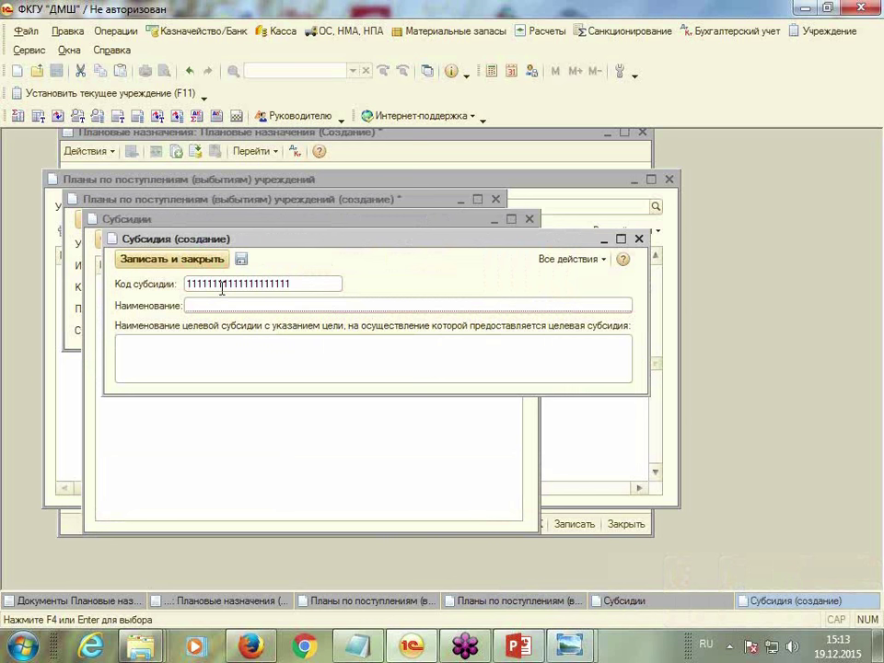
{"action": "left_click", "coordinate": [215, 302]}
{"action": "type", "text": "3"}
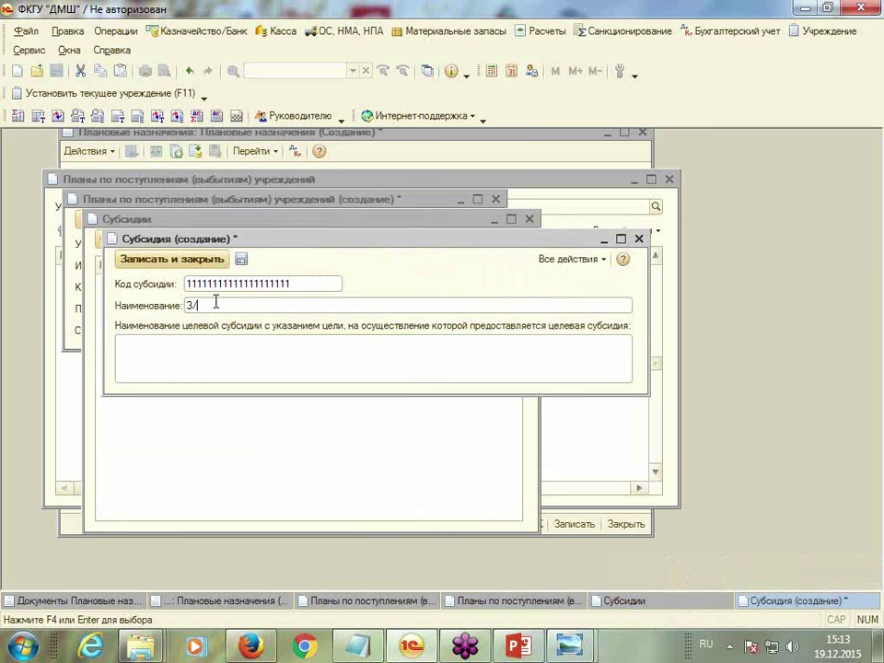
{"action": "type", "text": "/плата"}
{"action": "left_click", "coordinate": [201, 262]}
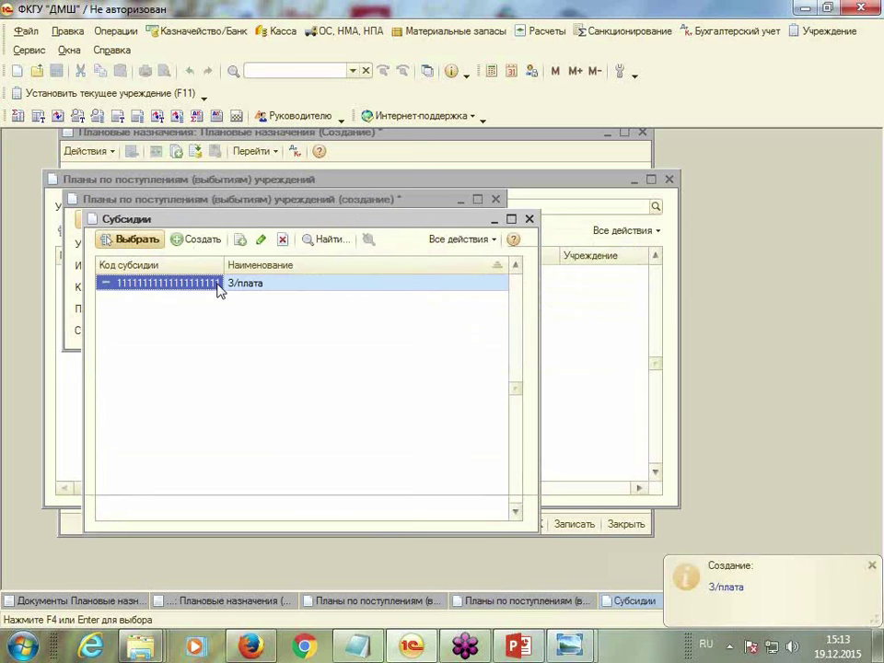
{"action": "double_click", "coordinate": [214, 286]}
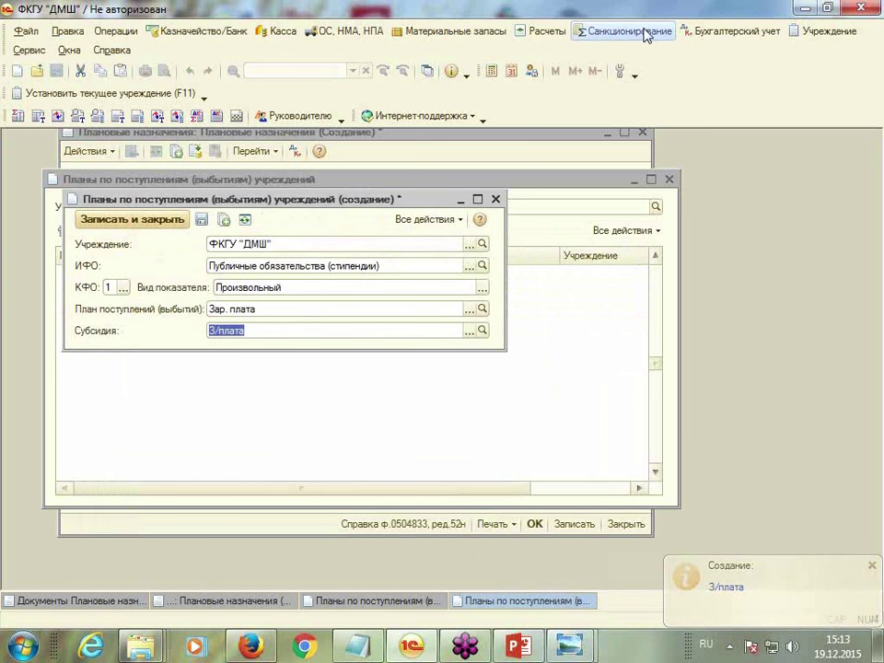
Look through the income plans and plan items lists under Санкционирование > План ФХД
{"action": "left_click", "coordinate": [645, 33]}
{"action": "mouse_move", "coordinate": [612, 290]}
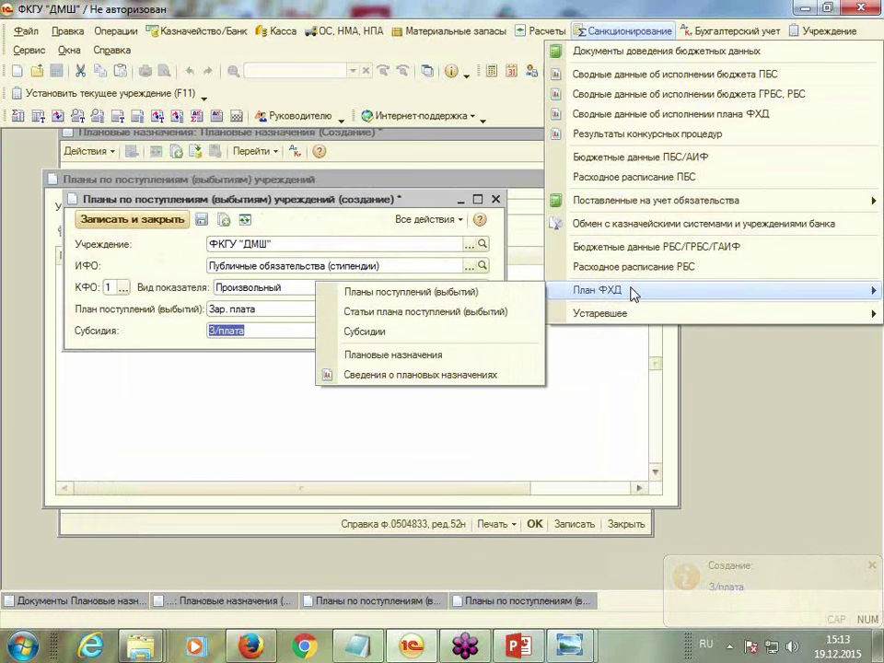
{"action": "left_click", "coordinate": [454, 299]}
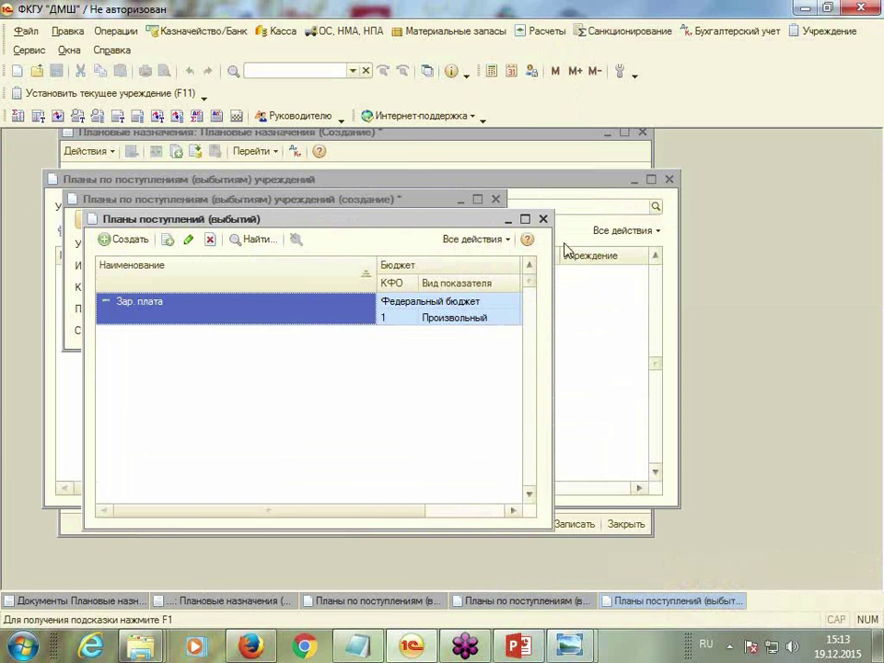
{"action": "left_click", "coordinate": [542, 221]}
{"action": "left_click", "coordinate": [615, 31]}
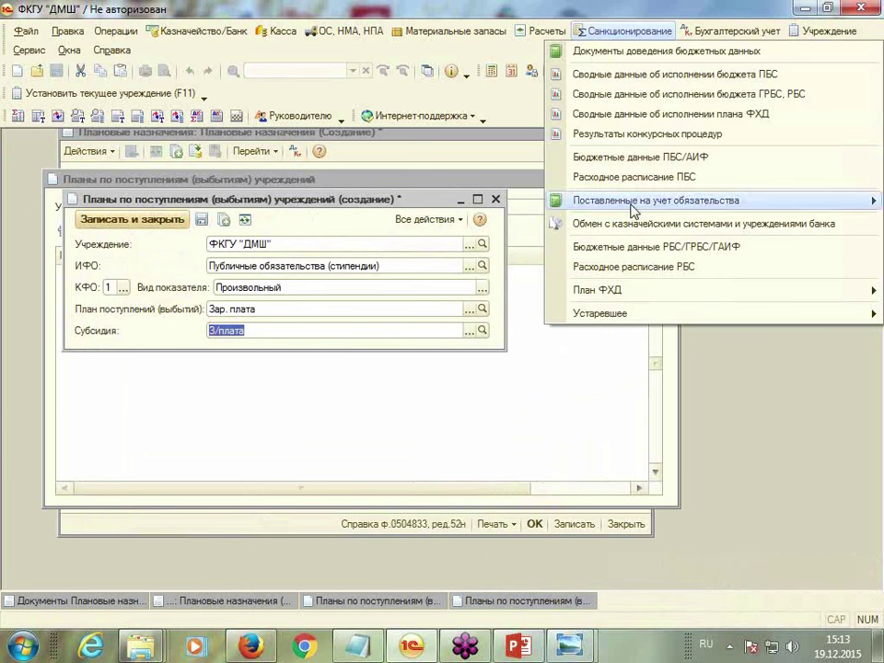
{"action": "mouse_move", "coordinate": [619, 293]}
{"action": "left_click", "coordinate": [432, 313]}
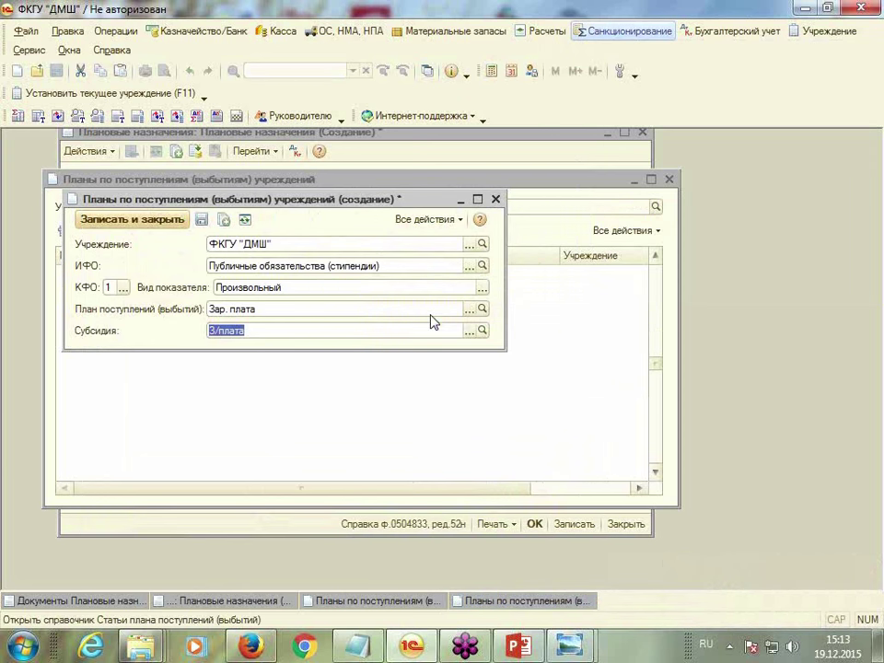
{"action": "left_click", "coordinate": [404, 219]}
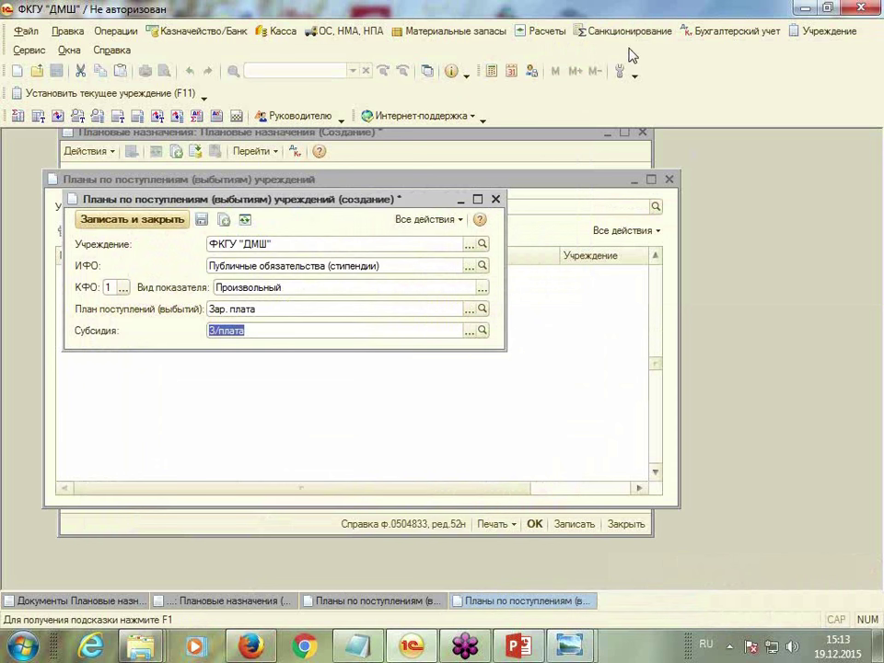
Check the Субсидии directory, then save and close the institution plan record
{"action": "left_click", "coordinate": [633, 33]}
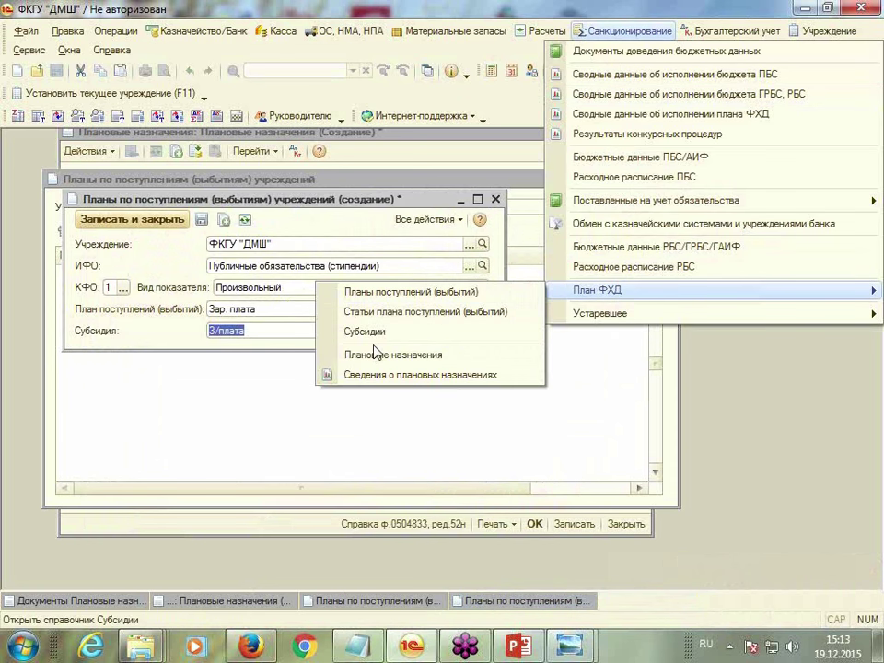
{"action": "left_click", "coordinate": [469, 329]}
{"action": "left_click", "coordinate": [447, 219]}
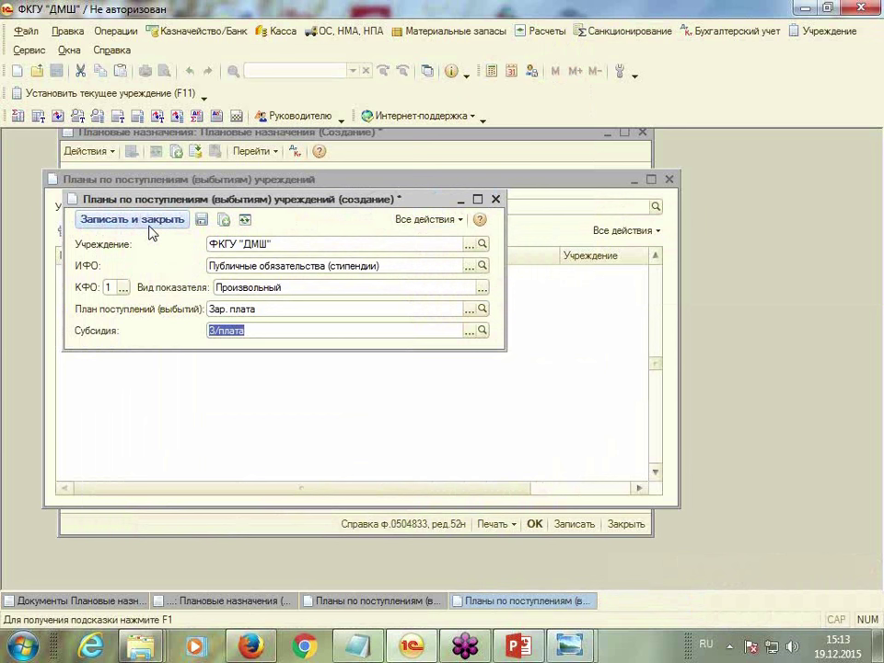
{"action": "left_click", "coordinate": [152, 223]}
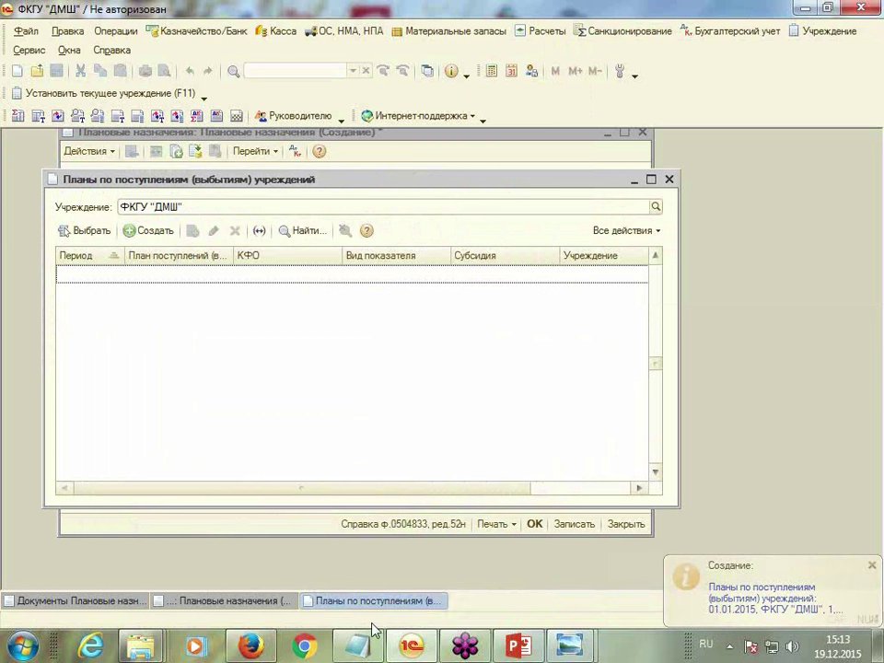
Start another institution plan record with ИФО Публичные обязательства (стипендии)
{"action": "left_click", "coordinate": [668, 179]}
{"action": "left_click", "coordinate": [625, 268]}
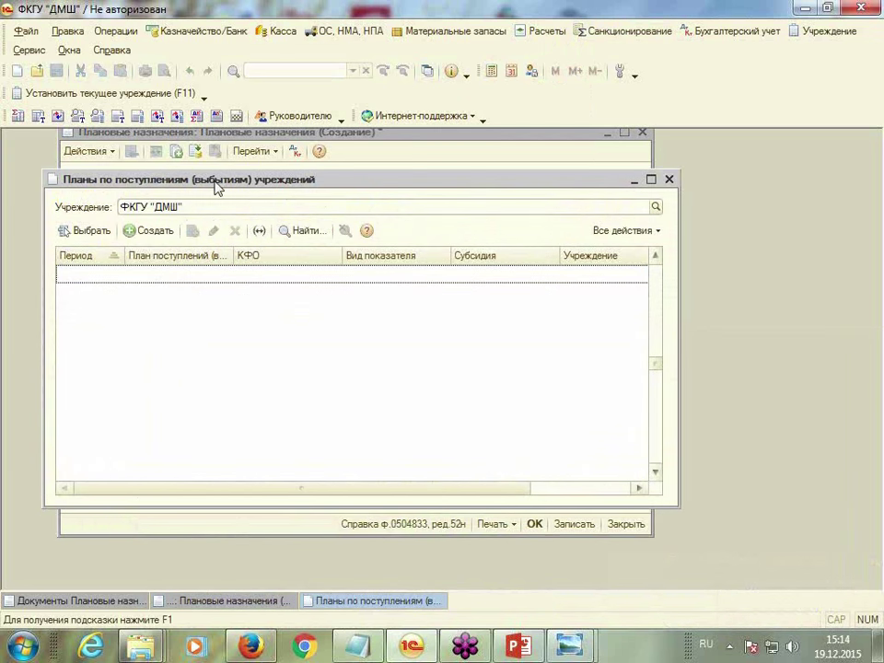
{"action": "left_click", "coordinate": [136, 231]}
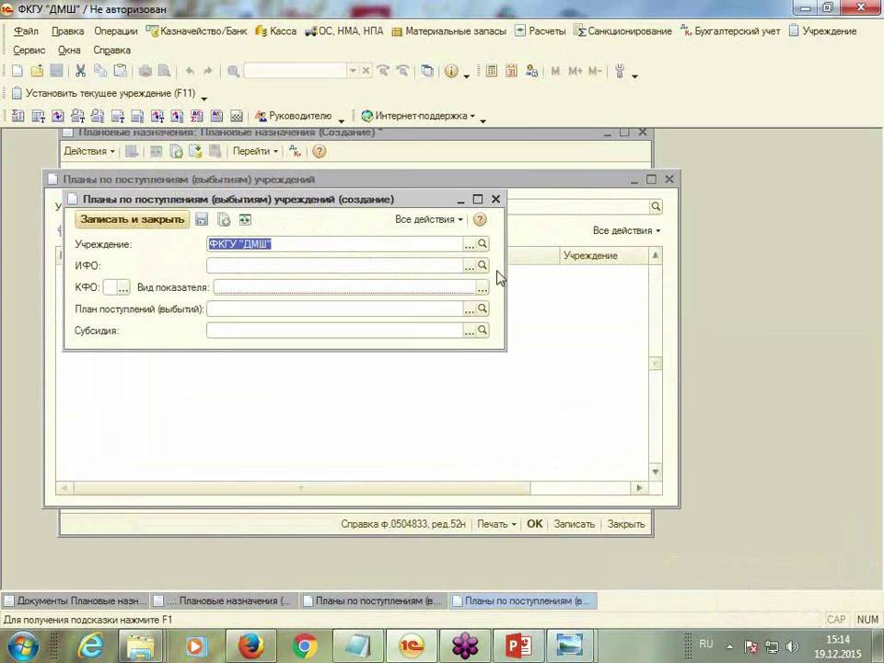
{"action": "left_click", "coordinate": [470, 266]}
{"action": "double_click", "coordinate": [145, 242]}
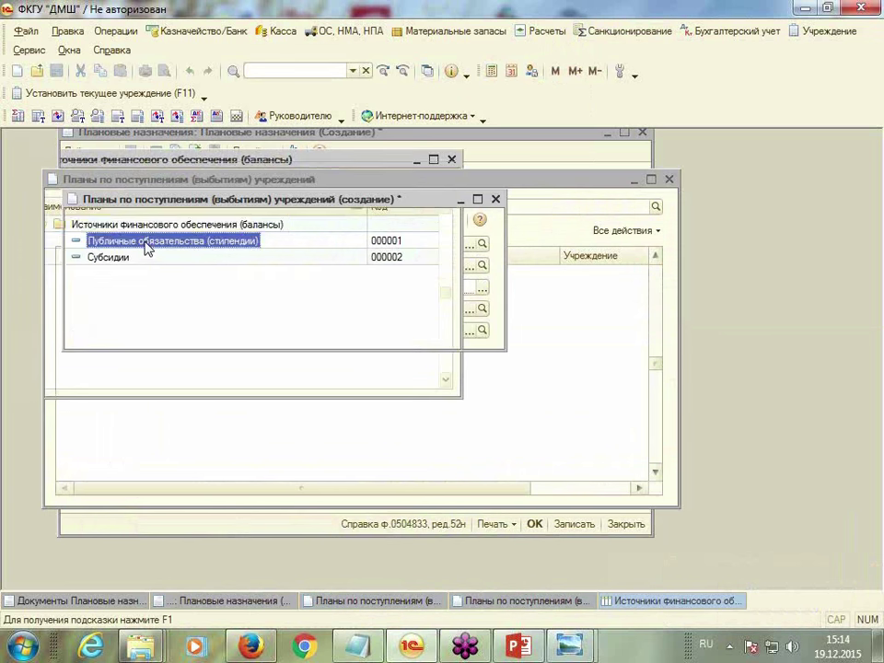
Give the new record КФО 1 and indicator type КИФ
{"action": "left_click", "coordinate": [122, 287]}
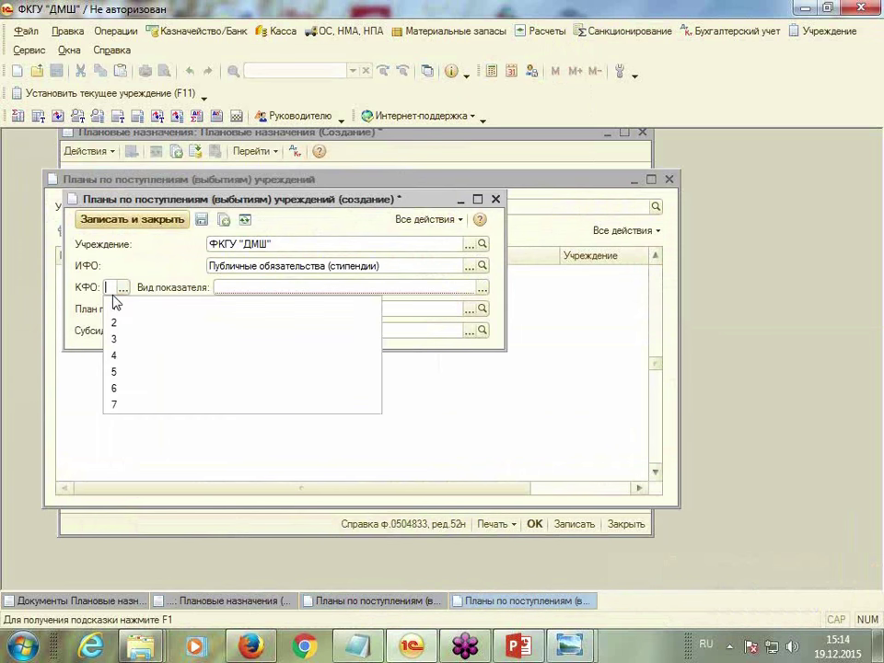
{"action": "left_click", "coordinate": [117, 307]}
{"action": "left_click", "coordinate": [481, 288]}
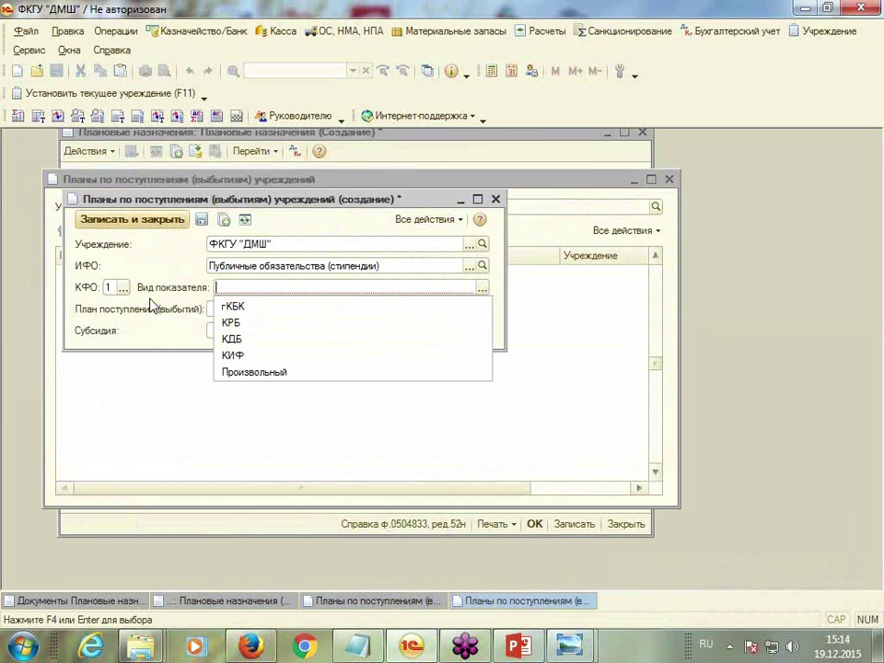
{"action": "left_click", "coordinate": [238, 355]}
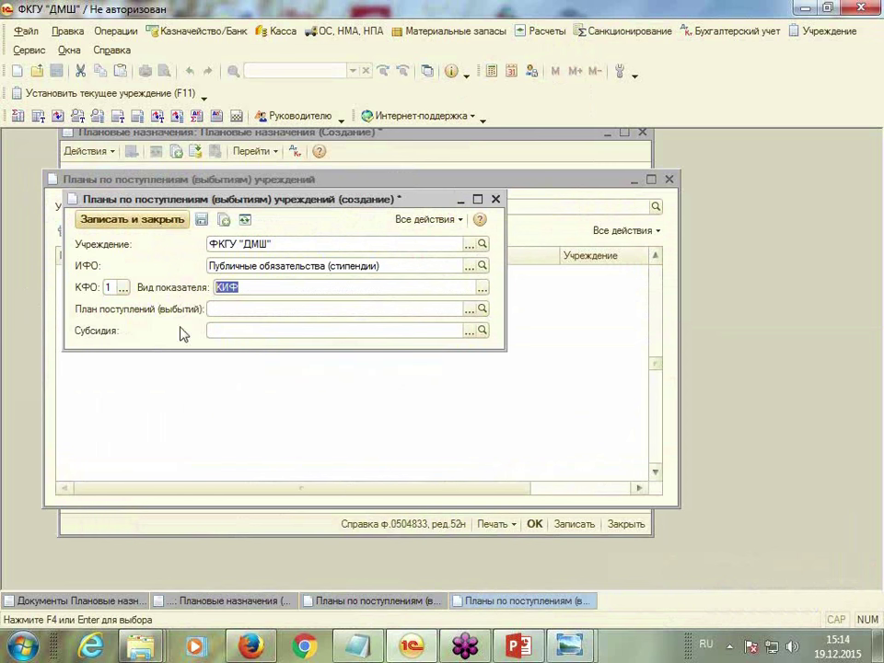
{"action": "left_click", "coordinate": [468, 309]}
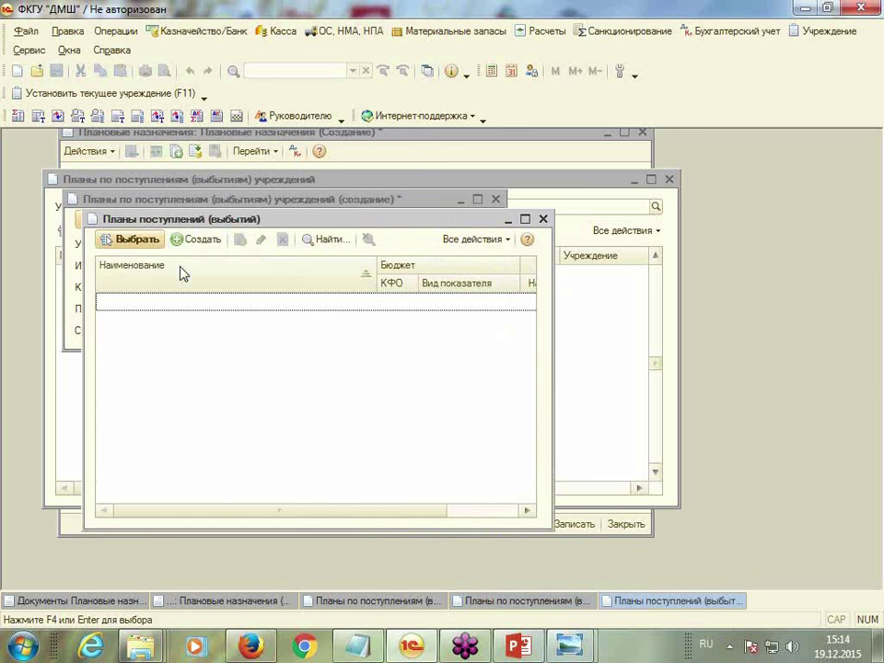
Create income plan 'зп' under Федеральный бюджет
{"action": "left_click", "coordinate": [184, 241]}
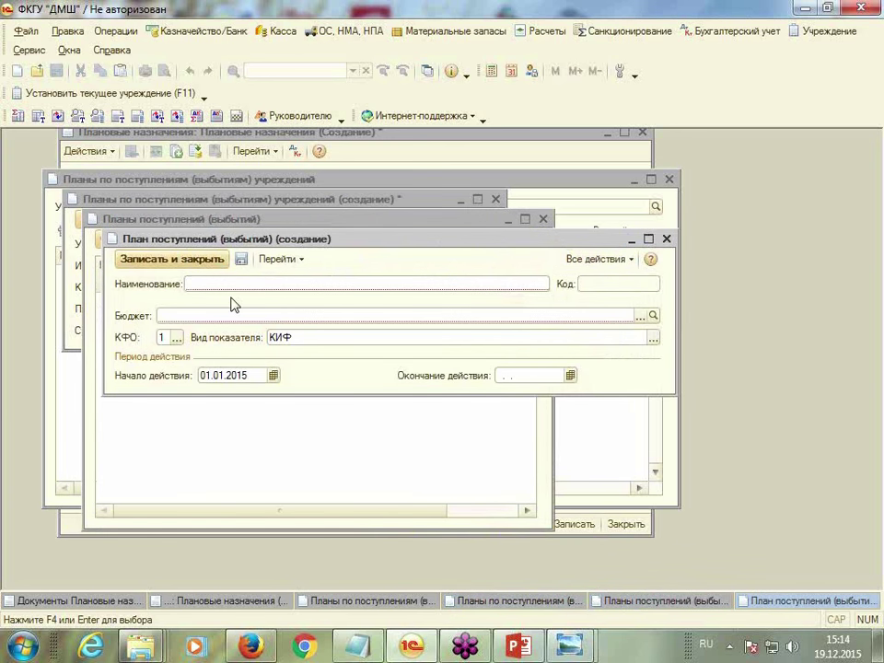
{"action": "type", "text": "зп"}
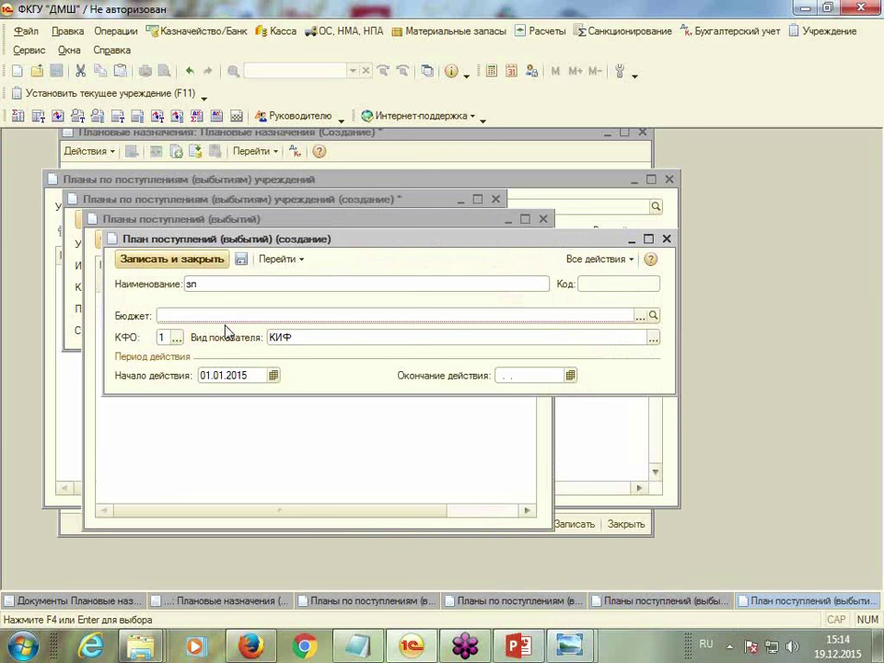
{"action": "left_click", "coordinate": [640, 316]}
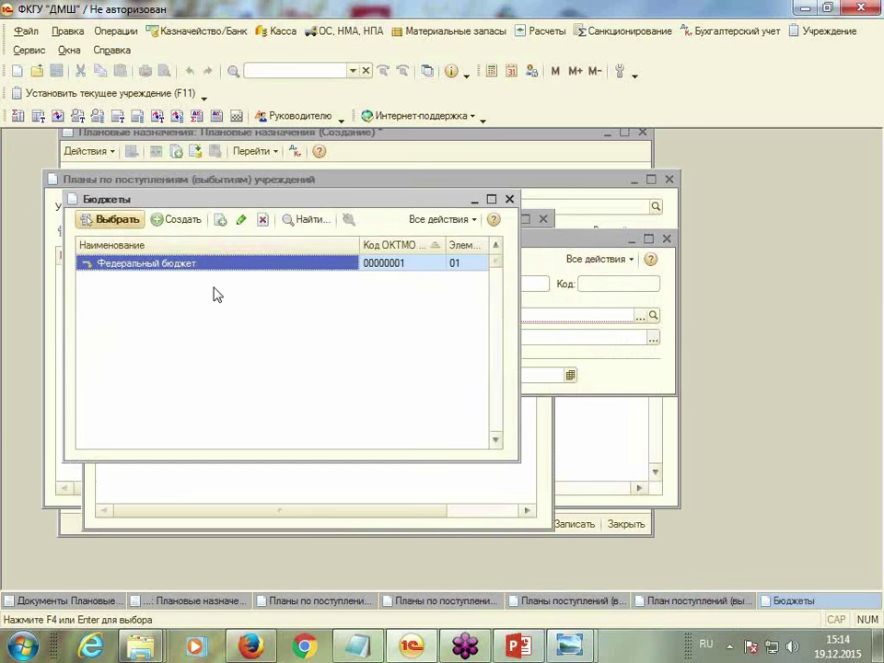
{"action": "double_click", "coordinate": [166, 264]}
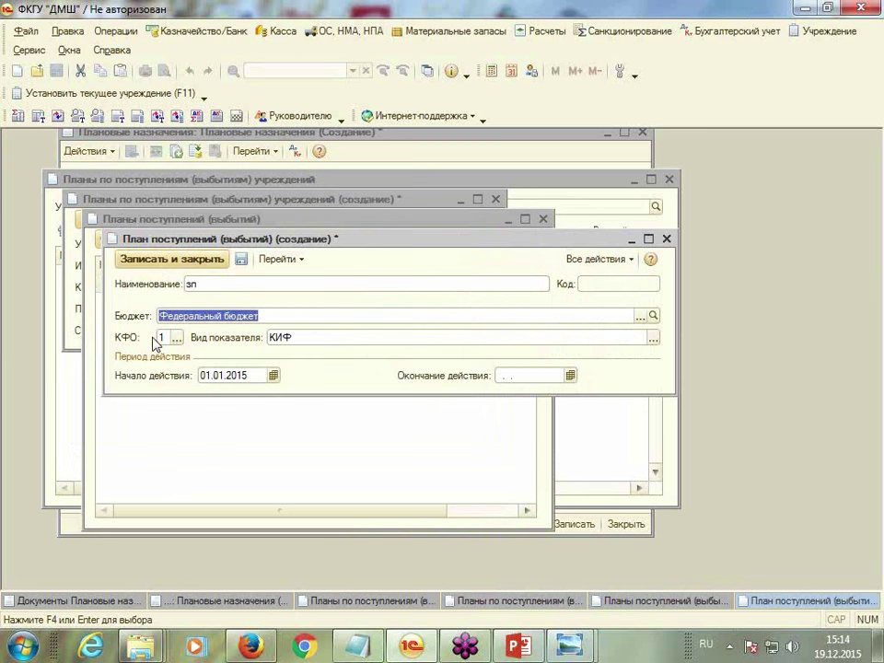
{"action": "left_click", "coordinate": [204, 260]}
Assign plan зп and subsidy З/плата to the record, save it, and close the plans list
{"action": "double_click", "coordinate": [207, 306]}
{"action": "left_click", "coordinate": [408, 331]}
{"action": "left_click", "coordinate": [469, 331]}
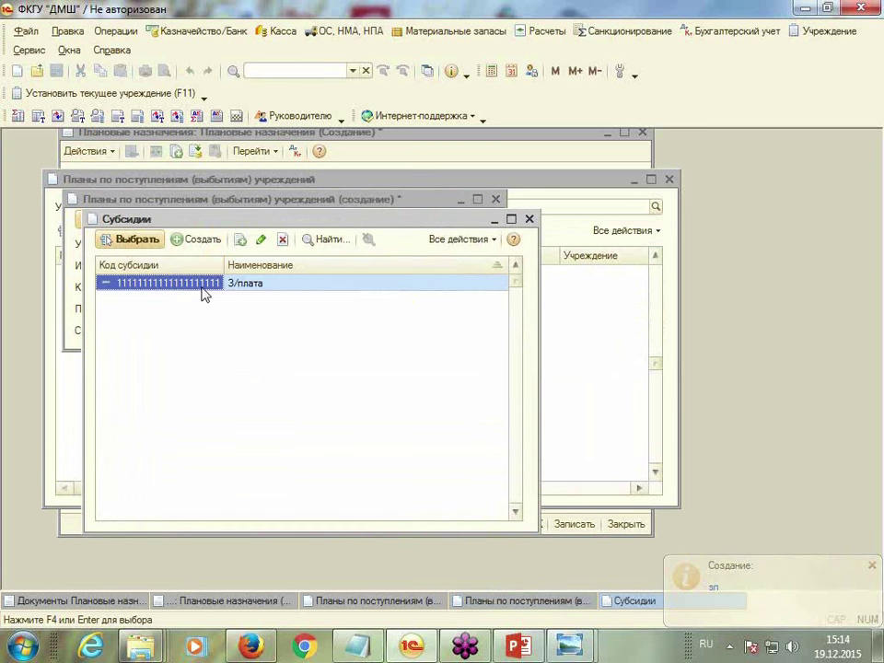
{"action": "double_click", "coordinate": [204, 284]}
{"action": "left_click", "coordinate": [118, 219]}
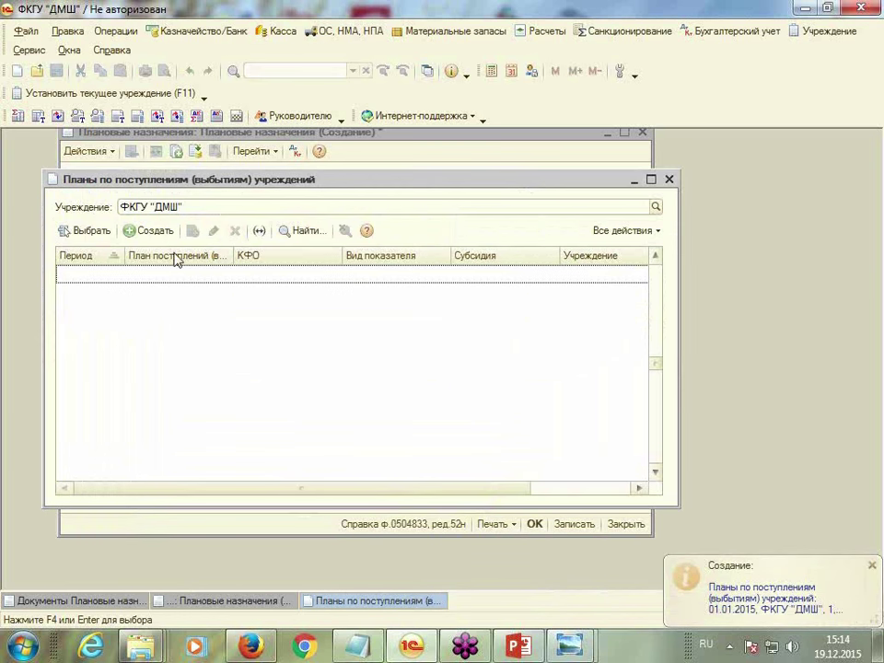
{"action": "left_click", "coordinate": [669, 178]}
Set ИФО Публичные обязательства (стипендии) and income plan Зар. плата on Плановые назначения
{"action": "key", "text": "Tab"}
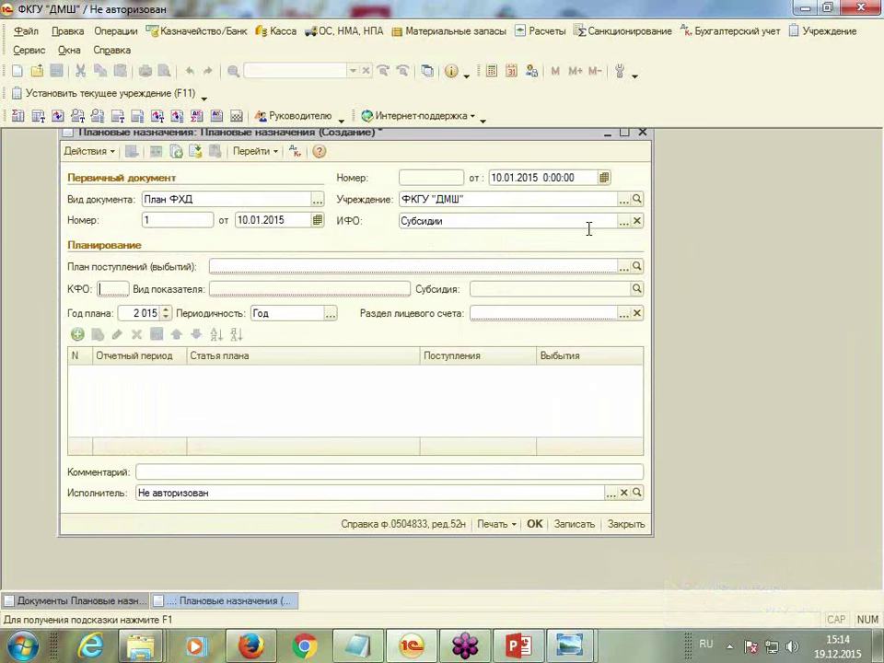
{"action": "left_click", "coordinate": [623, 221]}
{"action": "double_click", "coordinate": [155, 241]}
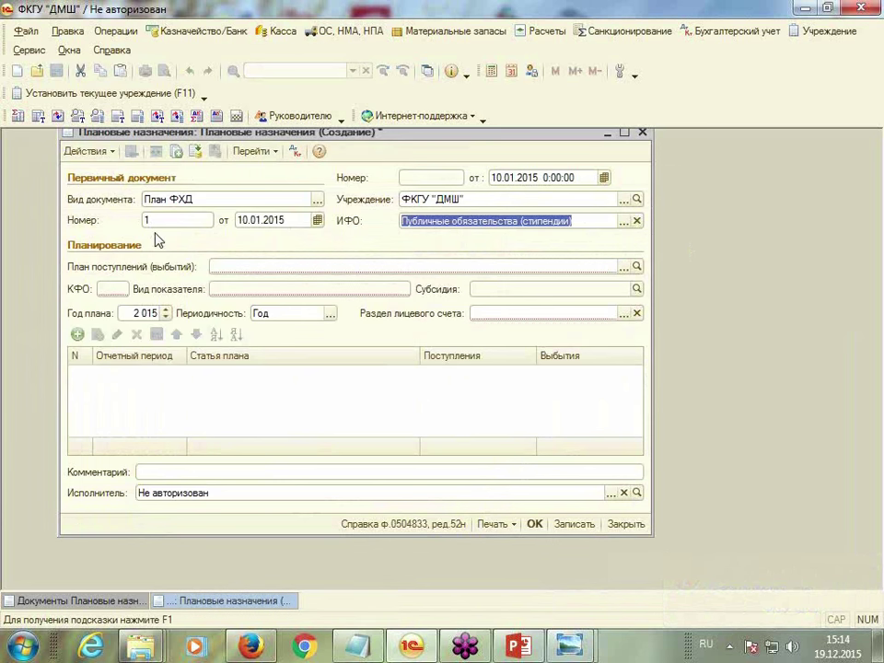
{"action": "key", "text": "Tab"}
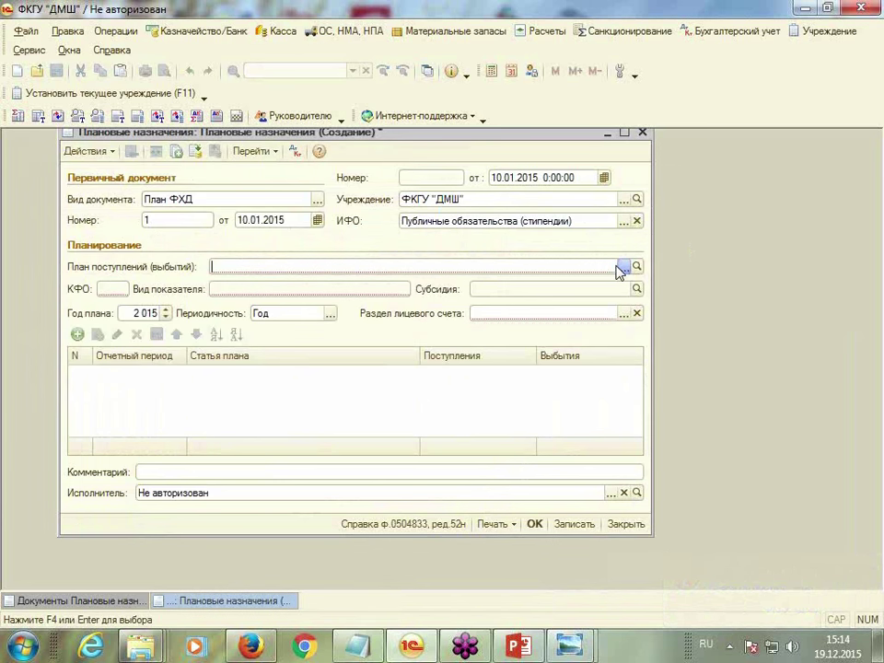
{"action": "left_click", "coordinate": [624, 266]}
{"action": "left_click", "coordinate": [170, 273]}
{"action": "double_click", "coordinate": [170, 273]}
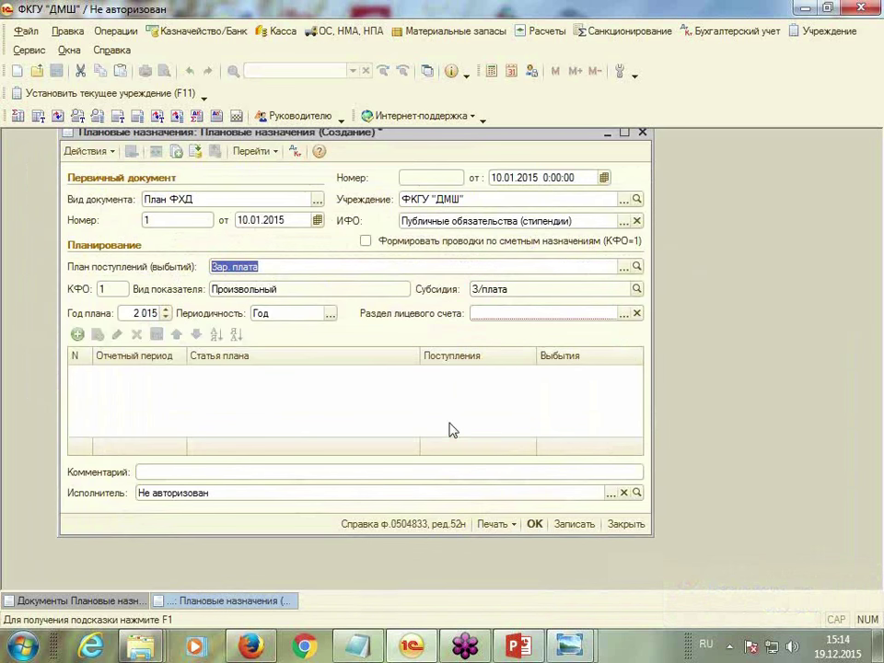
Choose account section Средства бюджета and add a first table row
{"action": "left_click", "coordinate": [487, 314]}
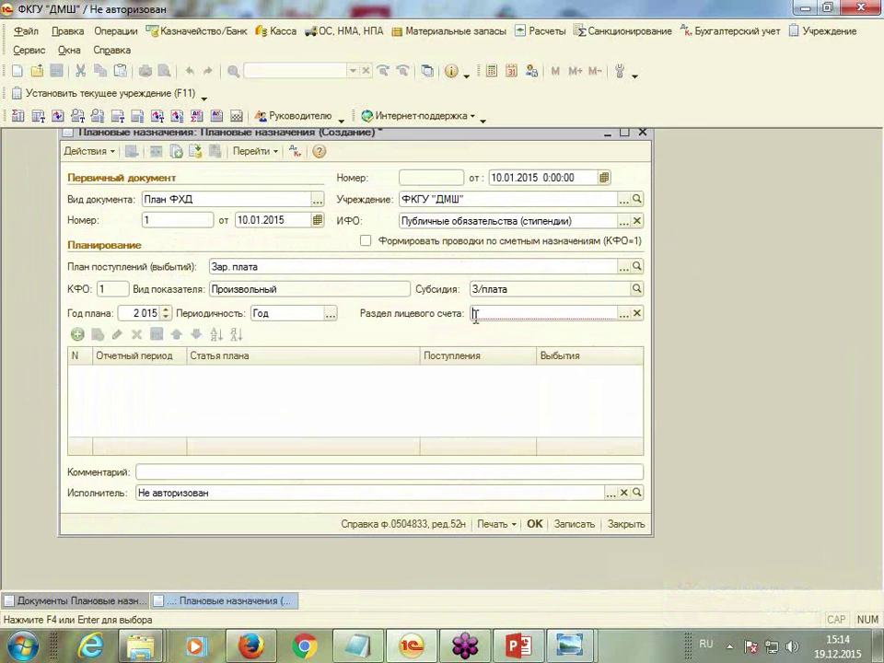
{"action": "left_click", "coordinate": [623, 314]}
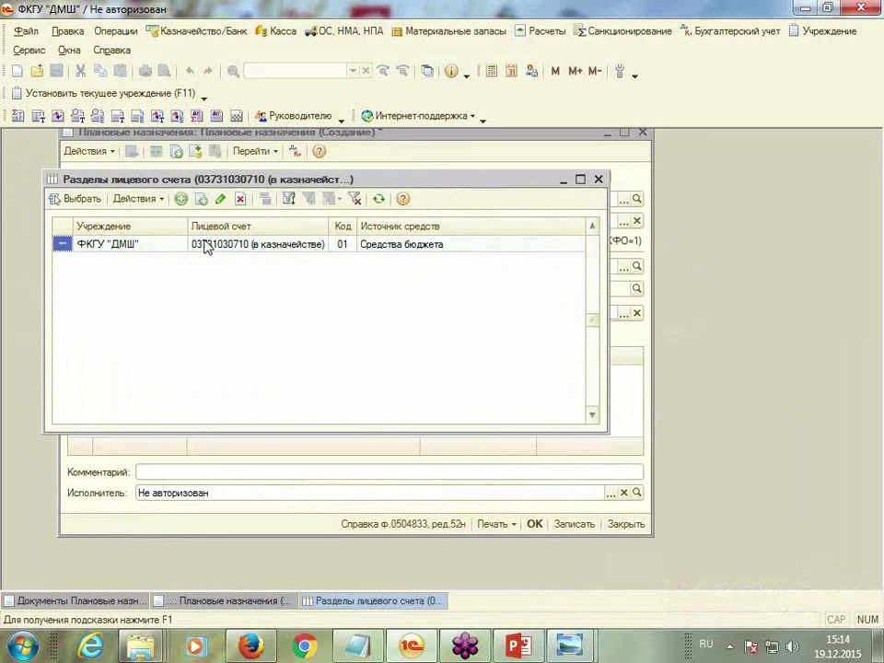
{"action": "double_click", "coordinate": [205, 245]}
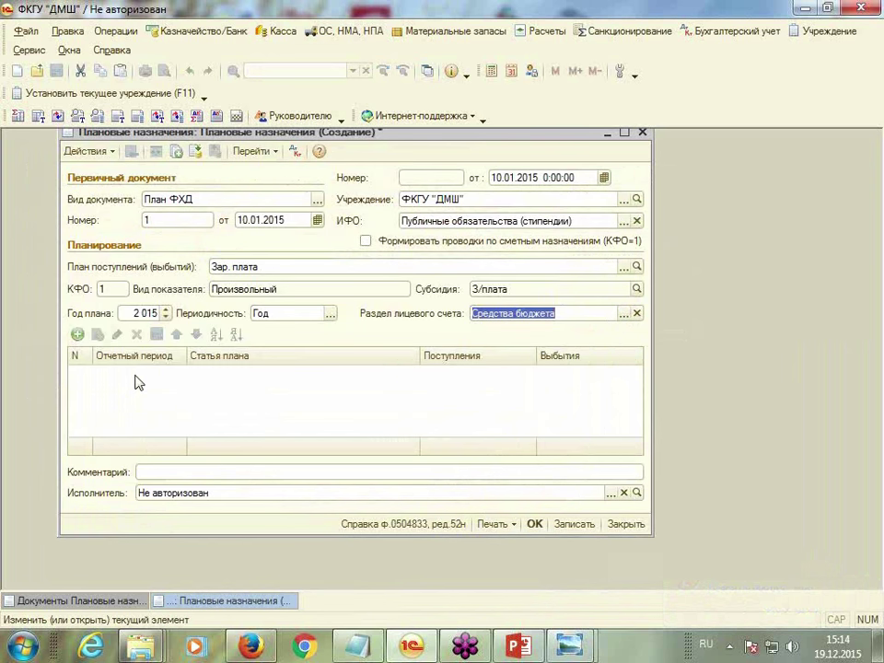
{"action": "left_click", "coordinate": [77, 336]}
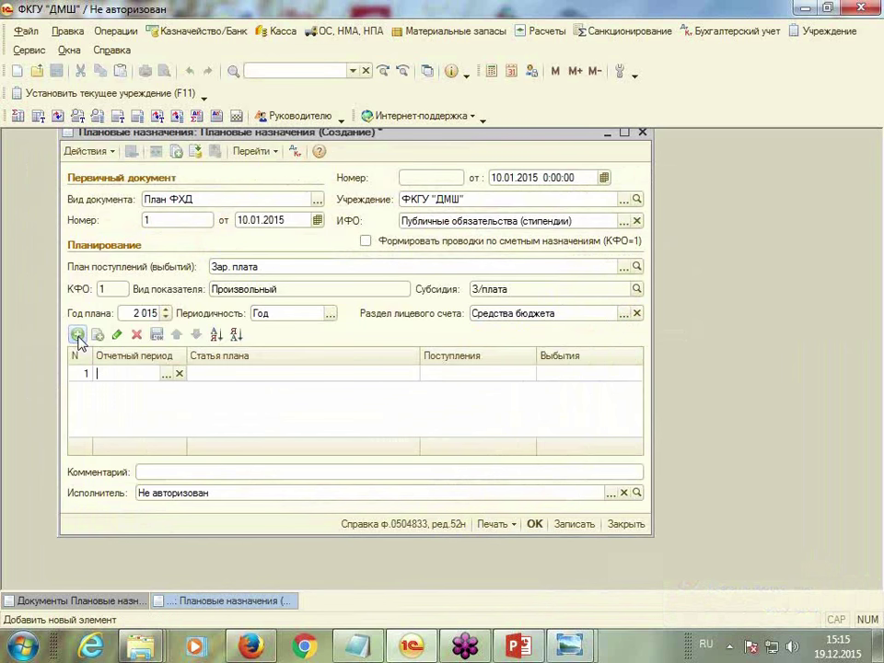
Set the row period to 2015 г. and create and select plan article 211 Заработная плата
{"action": "left_click", "coordinate": [167, 373]}
{"action": "double_click", "coordinate": [130, 202]}
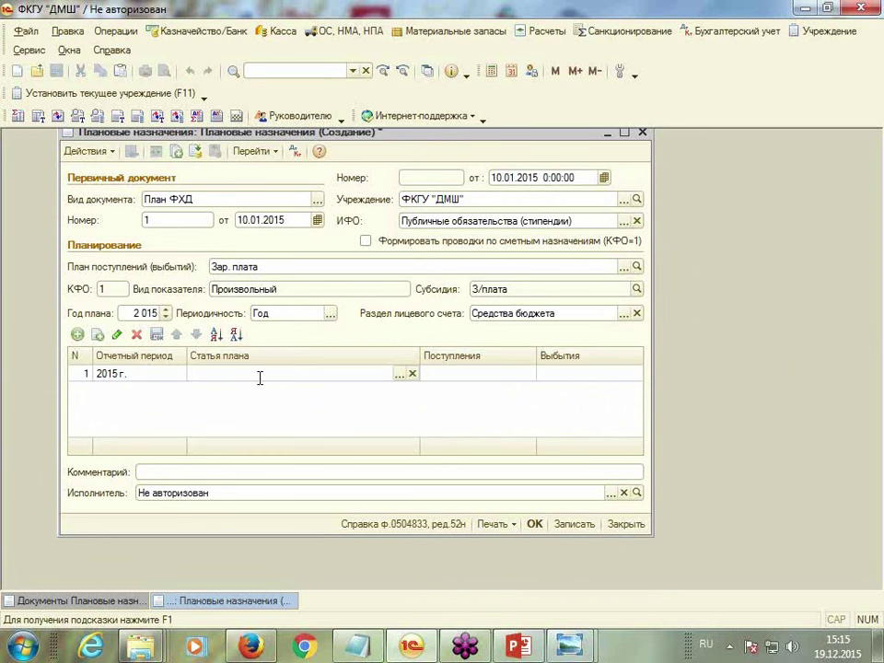
{"action": "left_click", "coordinate": [399, 374]}
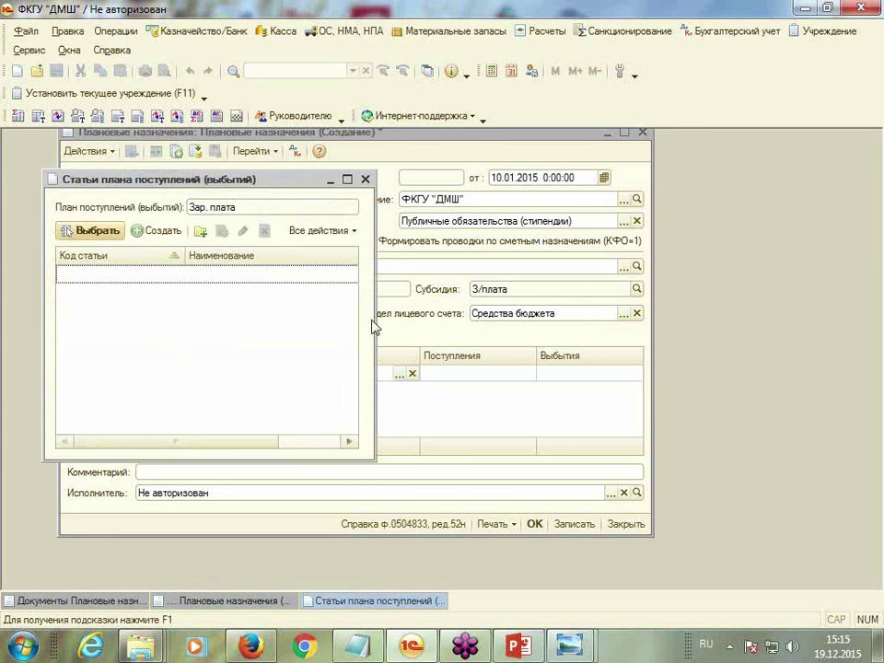
{"action": "left_click", "coordinate": [156, 231]}
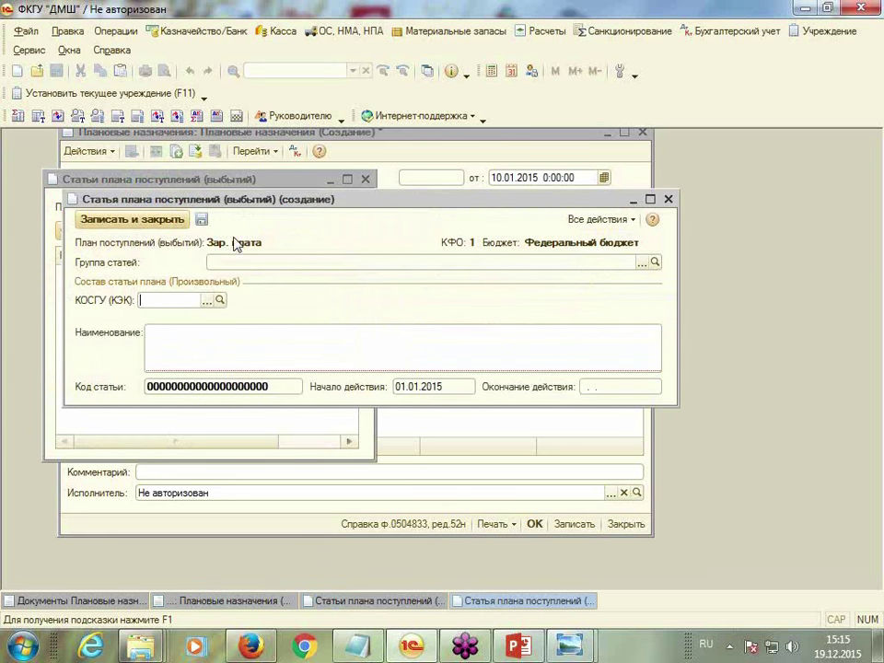
{"action": "left_click", "coordinate": [207, 302]}
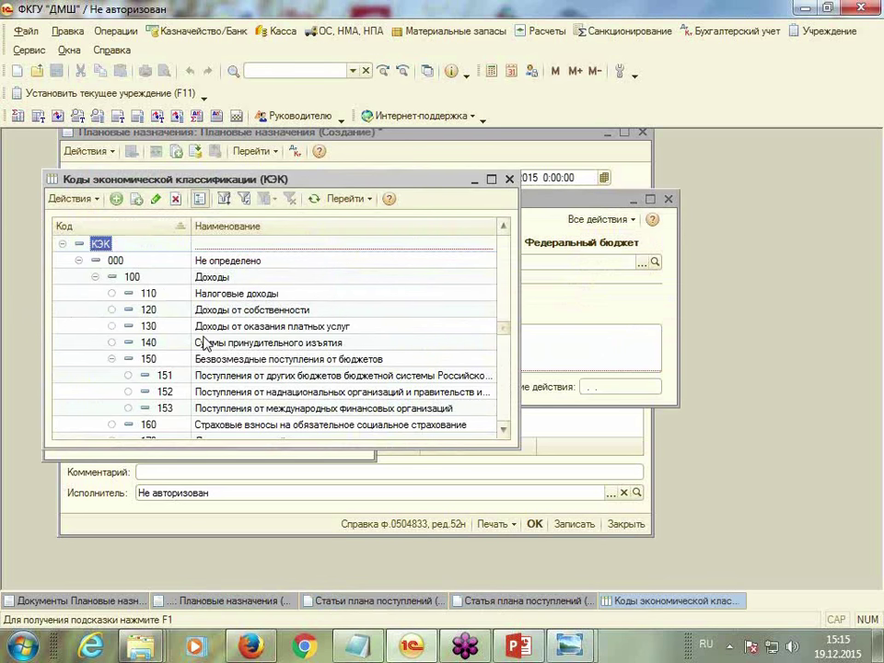
{"action": "type", "text": "211"}
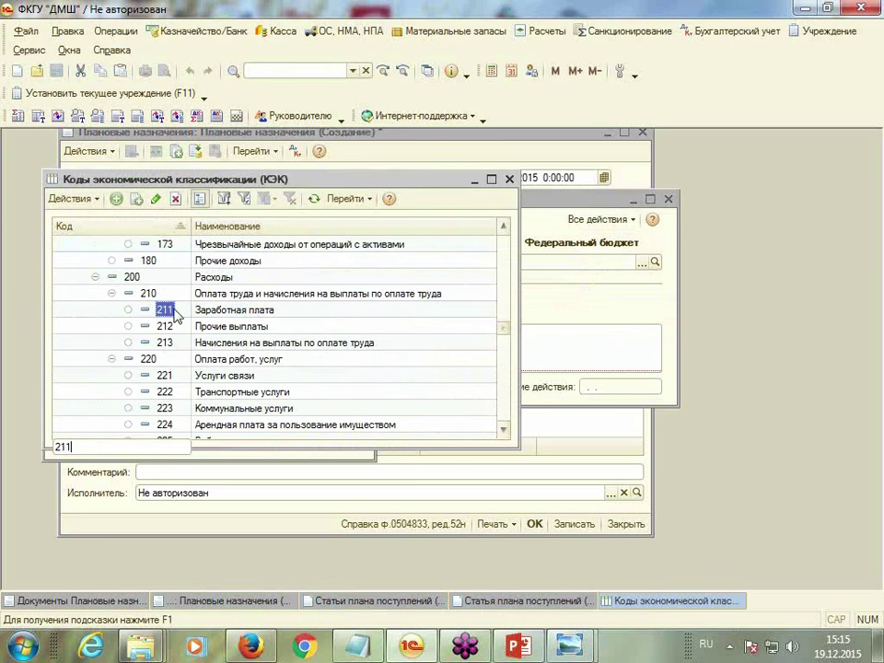
{"action": "key", "text": "Return"}
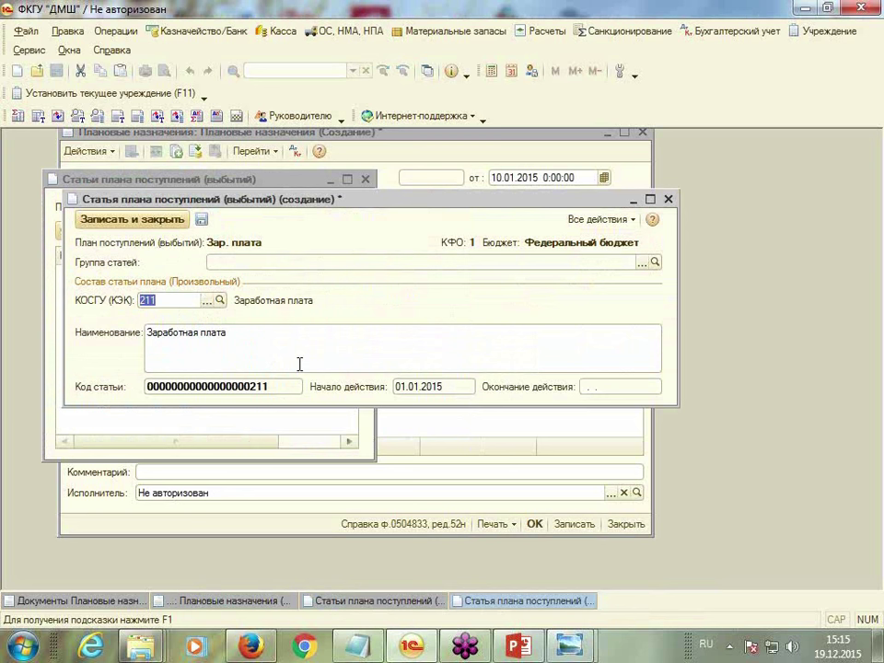
{"action": "left_click", "coordinate": [130, 221]}
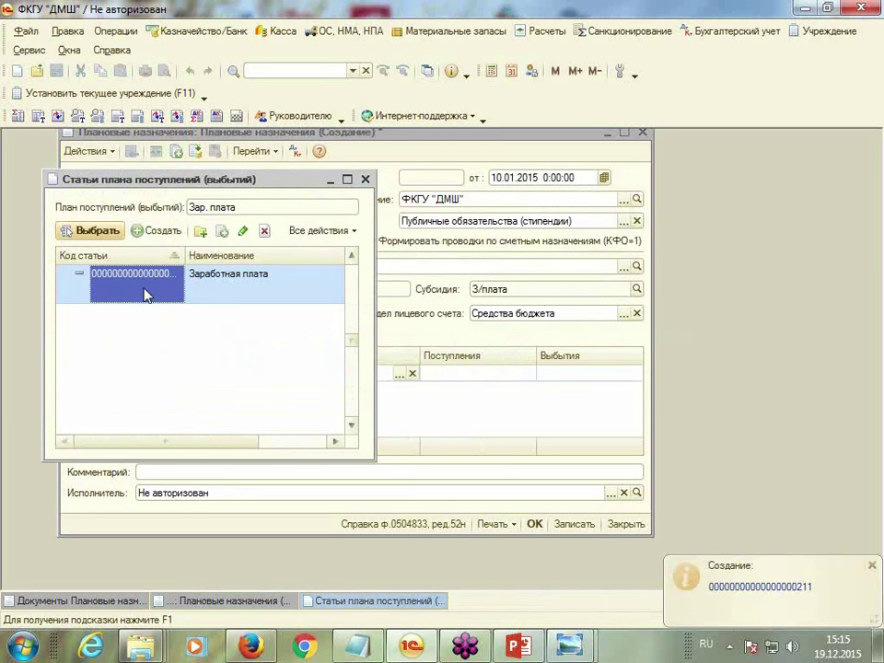
{"action": "double_click", "coordinate": [145, 295]}
Enter 100 000,00 in Поступления and save the planned assignments document
{"action": "left_click", "coordinate": [443, 374]}
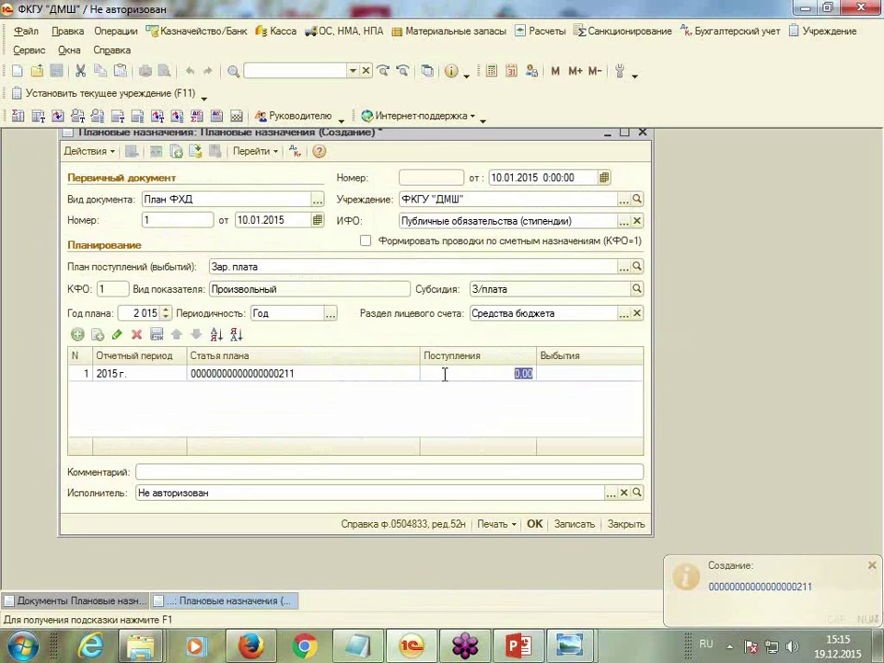
{"action": "type", "text": "100 00"}
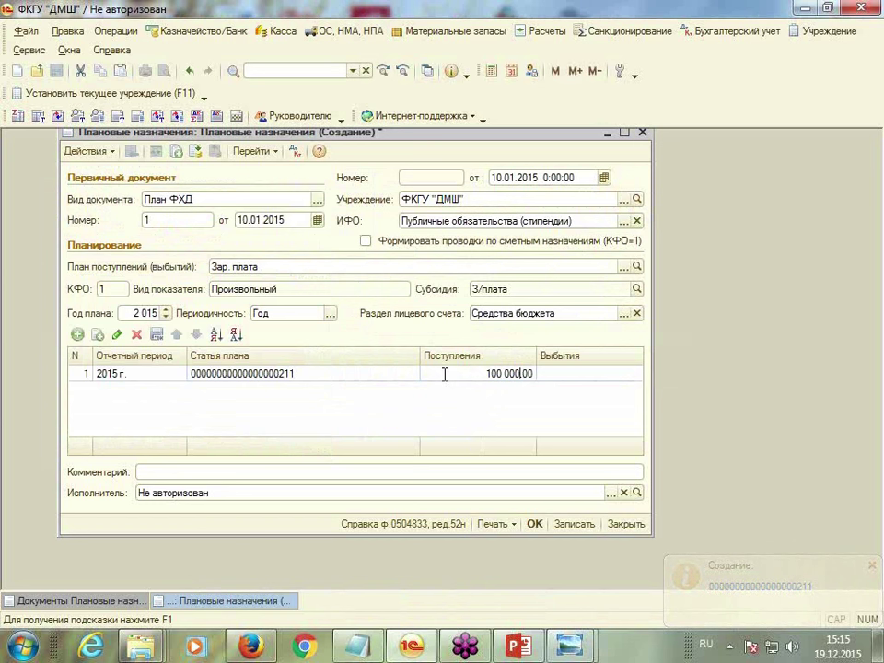
{"action": "key", "text": "Tab"}
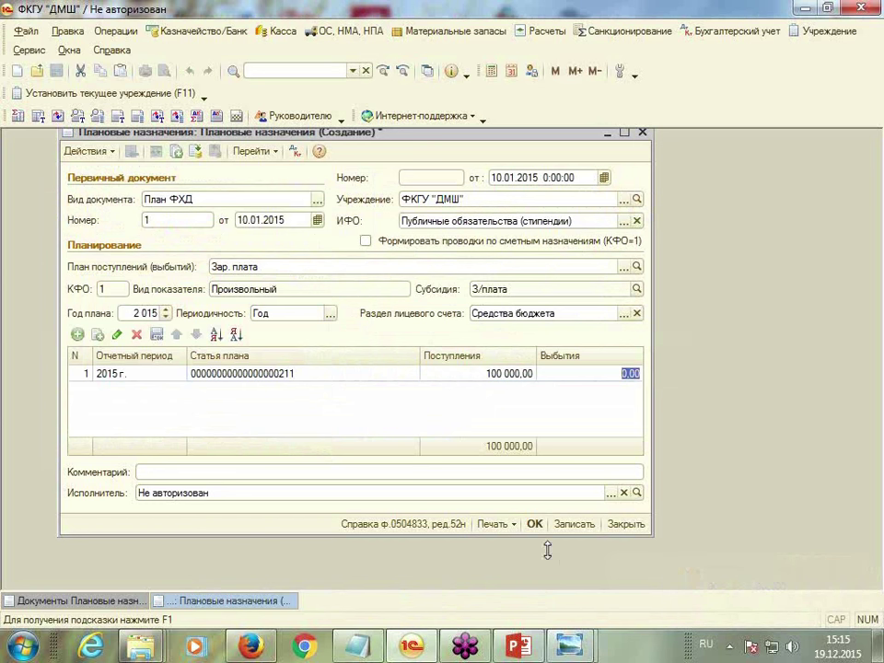
{"action": "left_click", "coordinate": [535, 525]}
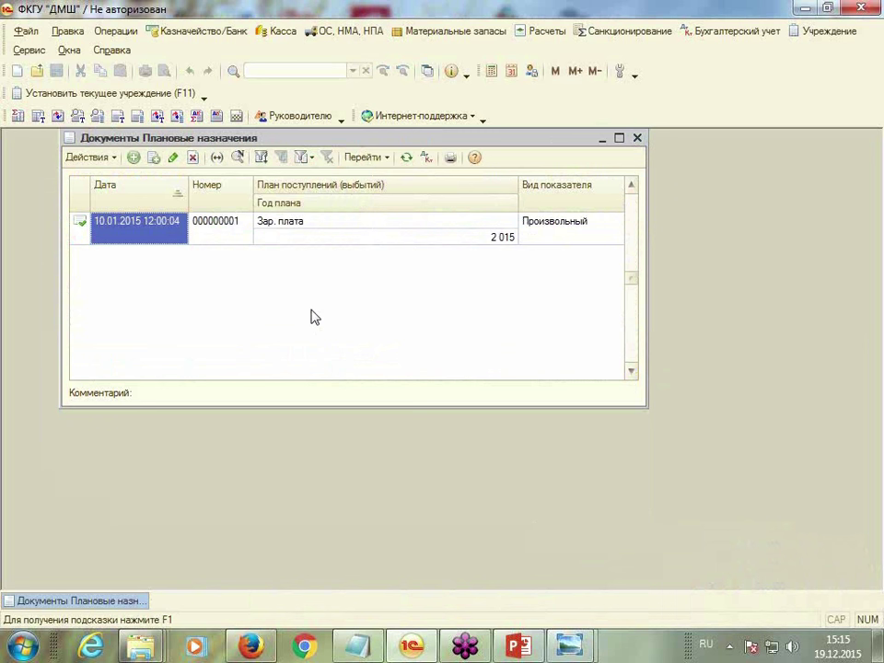
Open the Сведения о плановых назначениях report for 01.01.2015–31.03.2015
{"action": "left_click", "coordinate": [638, 139]}
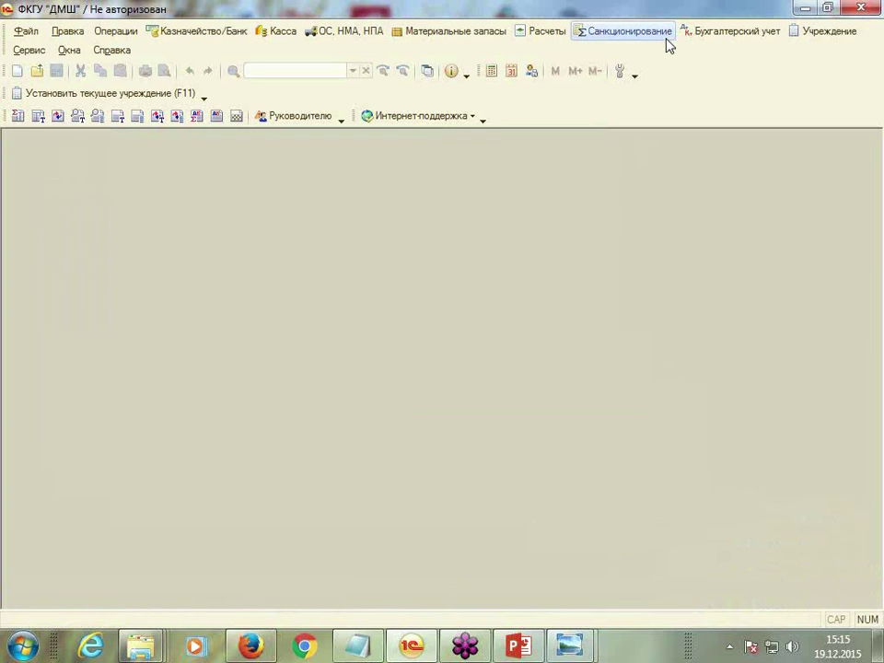
{"action": "left_click", "coordinate": [665, 32]}
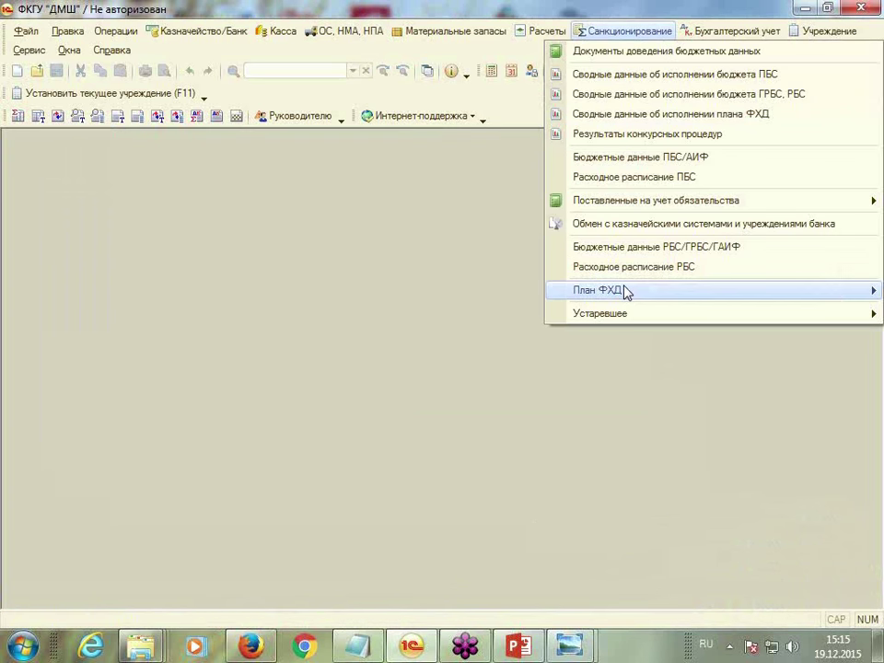
{"action": "mouse_move", "coordinate": [625, 292]}
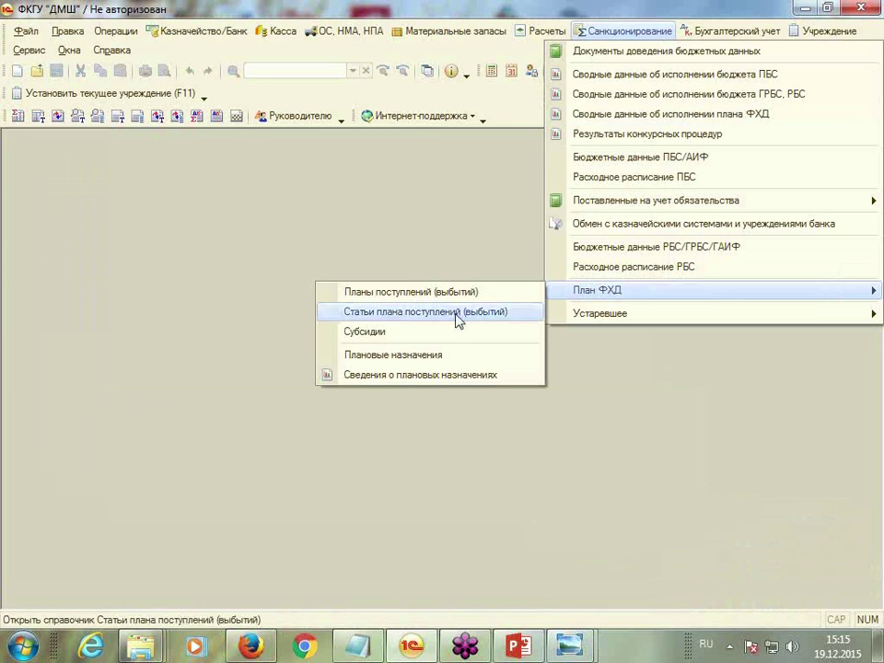
{"action": "left_click", "coordinate": [386, 378]}
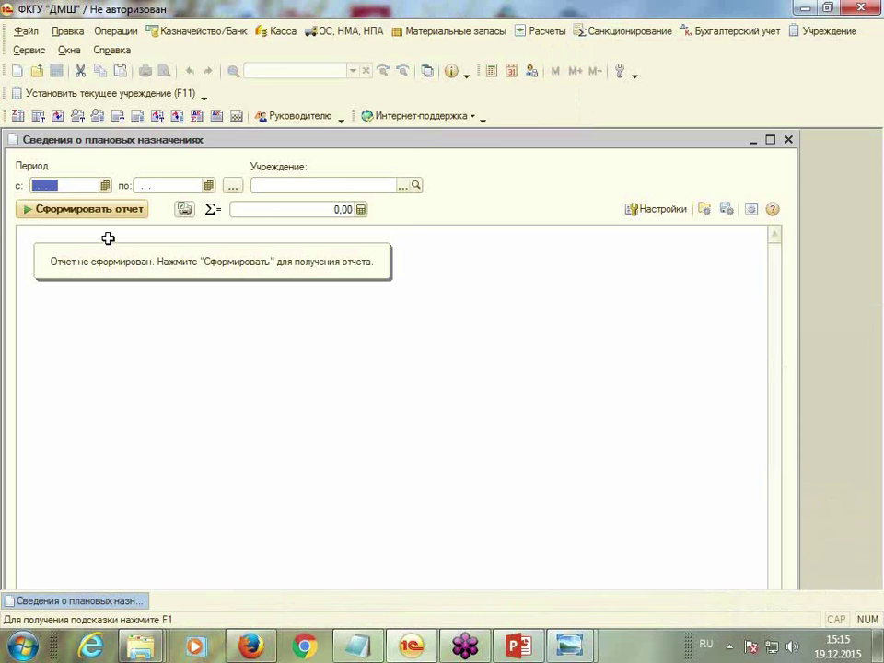
{"action": "type", "text": "01.01.2015"}
{"action": "key", "text": "Tab"}
{"action": "type", "text": "31.03.2015"}
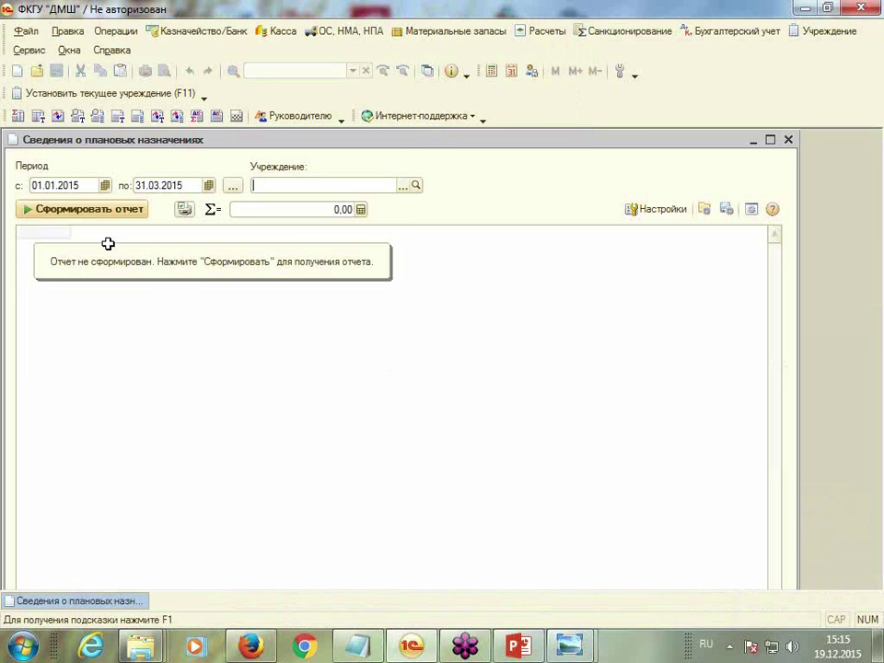
Generate the report for ФКГУ "ДМШ", showing 100 000,00 under 211, then close it
{"action": "left_click", "coordinate": [405, 185]}
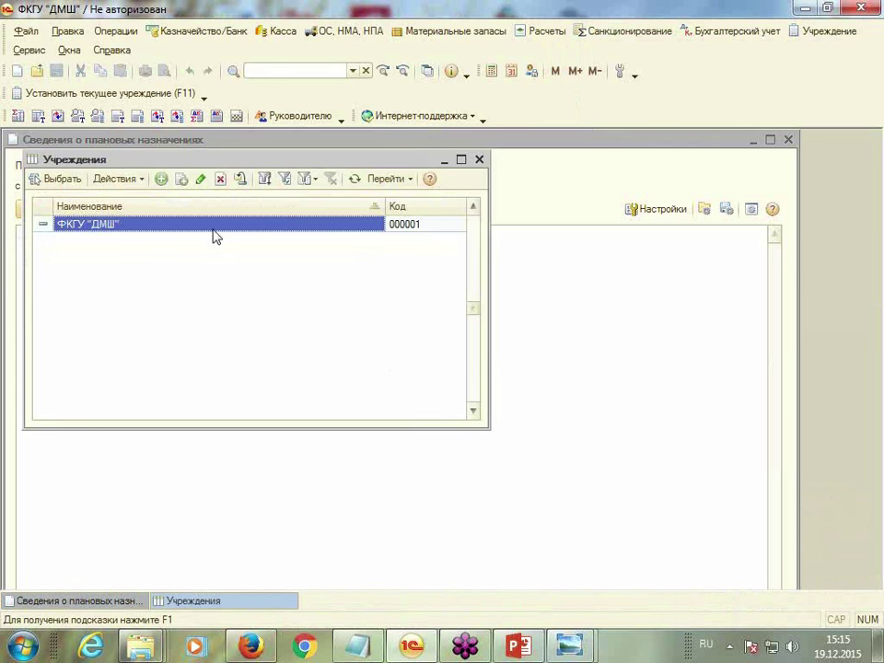
{"action": "double_click", "coordinate": [141, 234]}
{"action": "left_click", "coordinate": [92, 211]}
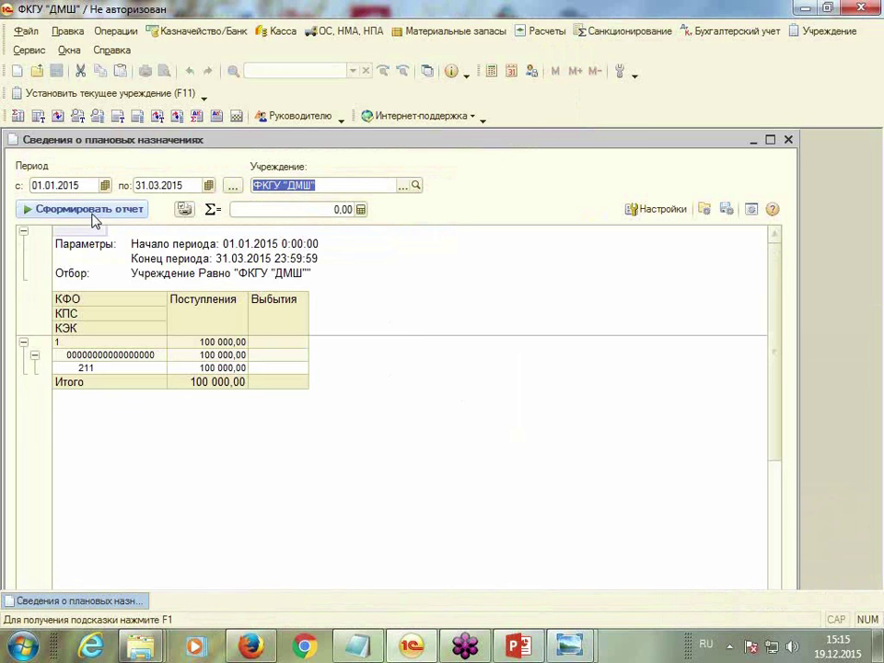
{"action": "left_click", "coordinate": [789, 140]}
{"action": "left_click", "coordinate": [655, 32]}
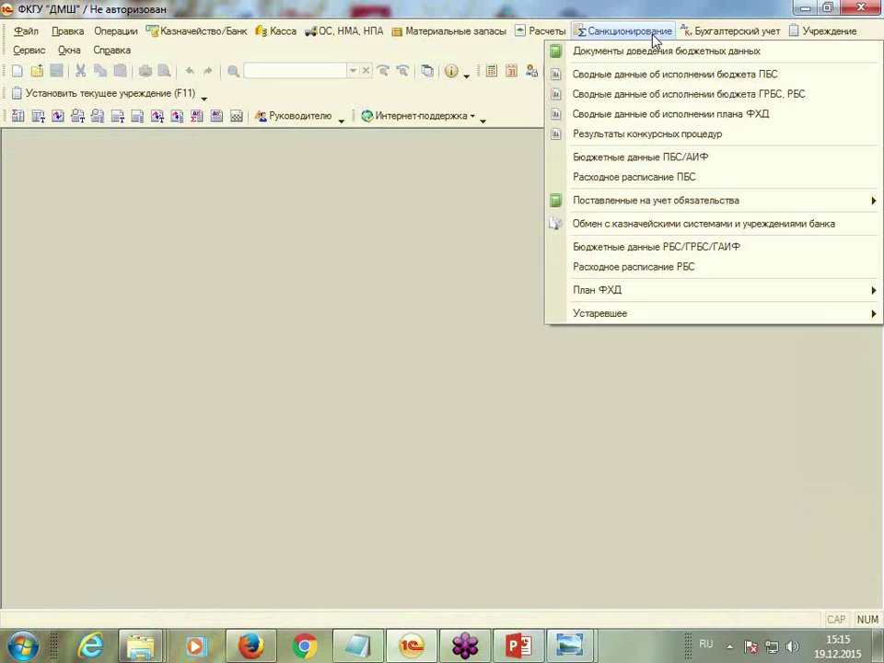
Generate the ФХД plan execution summary for 01.01.2015–31.03.2015 for ФКГУ "ДМШ"
{"action": "left_click", "coordinate": [642, 116]}
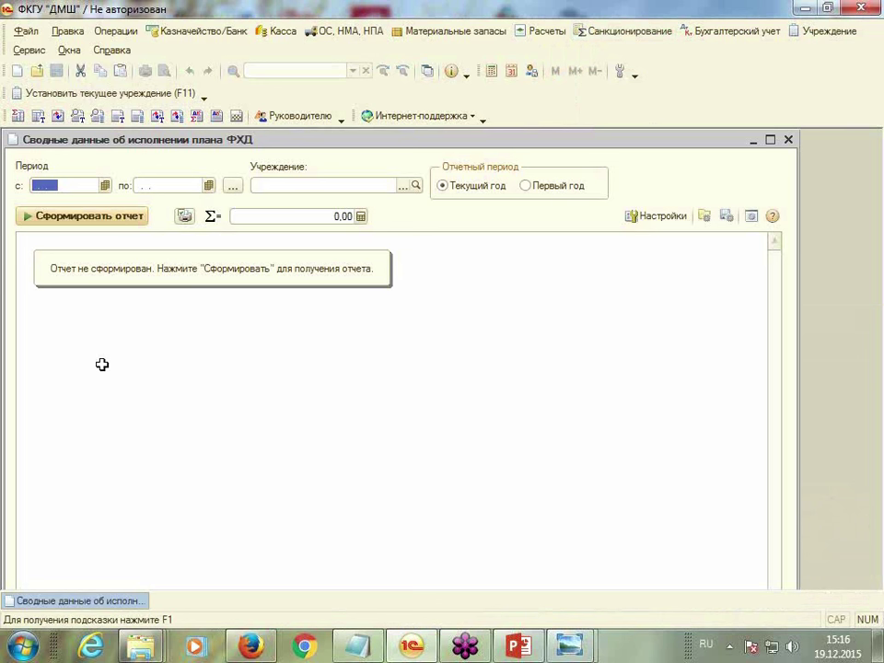
{"action": "type", "text": "01.01.2015"}
{"action": "key", "text": "Tab"}
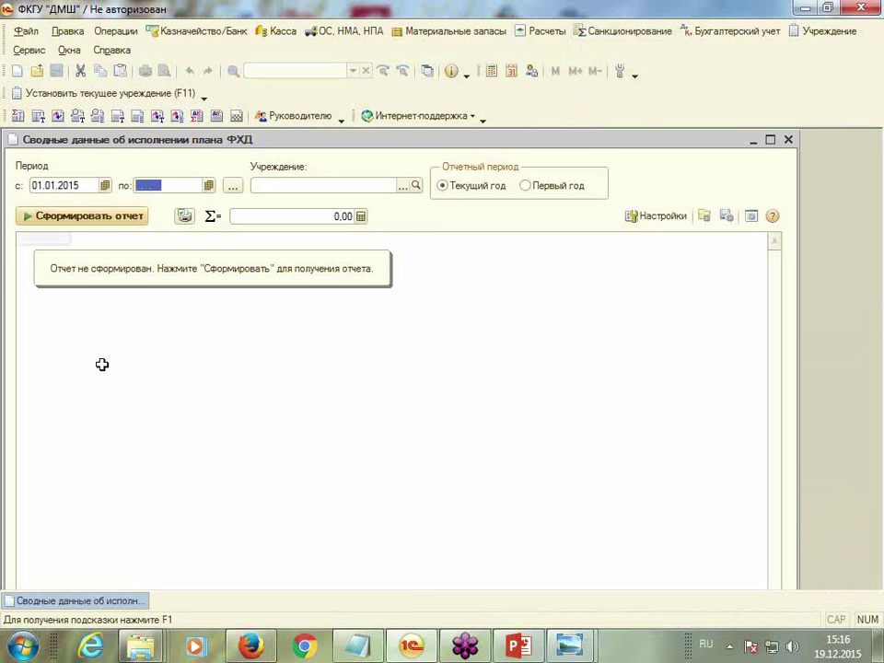
{"action": "type", "text": "31"}
{"action": "type", "text": "032015"}
{"action": "key", "text": "Tab"}
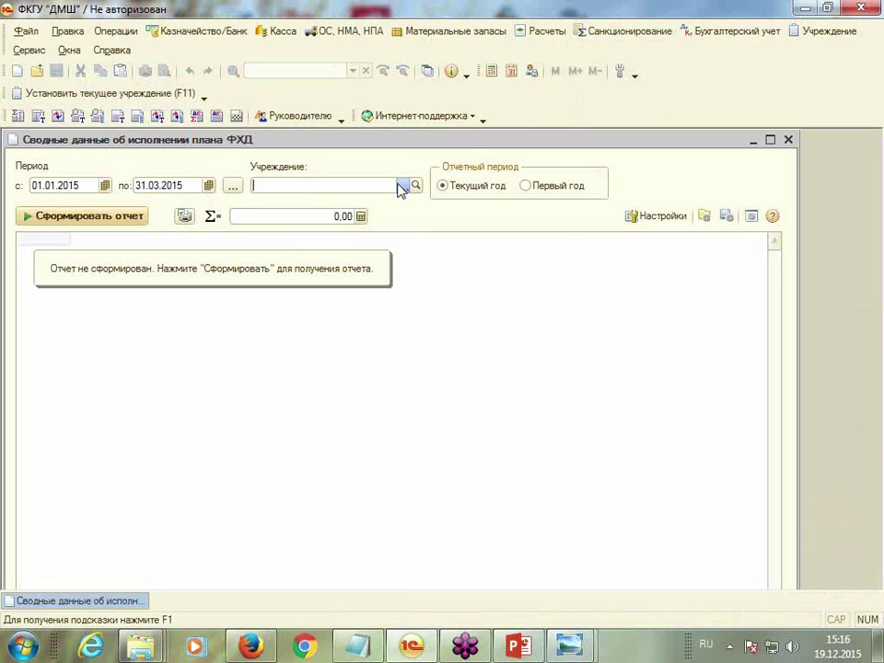
{"action": "left_click", "coordinate": [402, 185]}
{"action": "double_click", "coordinate": [172, 225]}
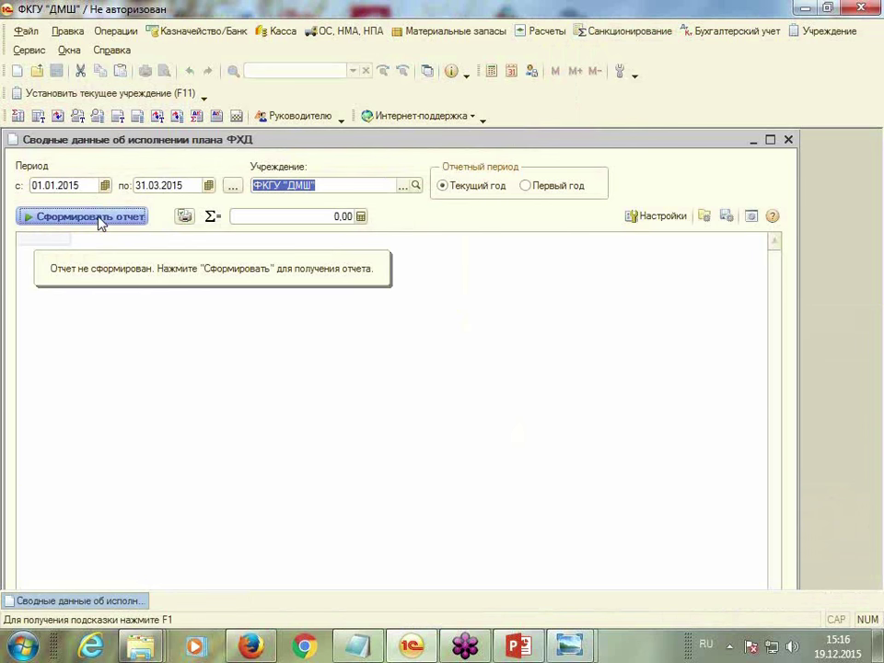
{"action": "left_click", "coordinate": [100, 220]}
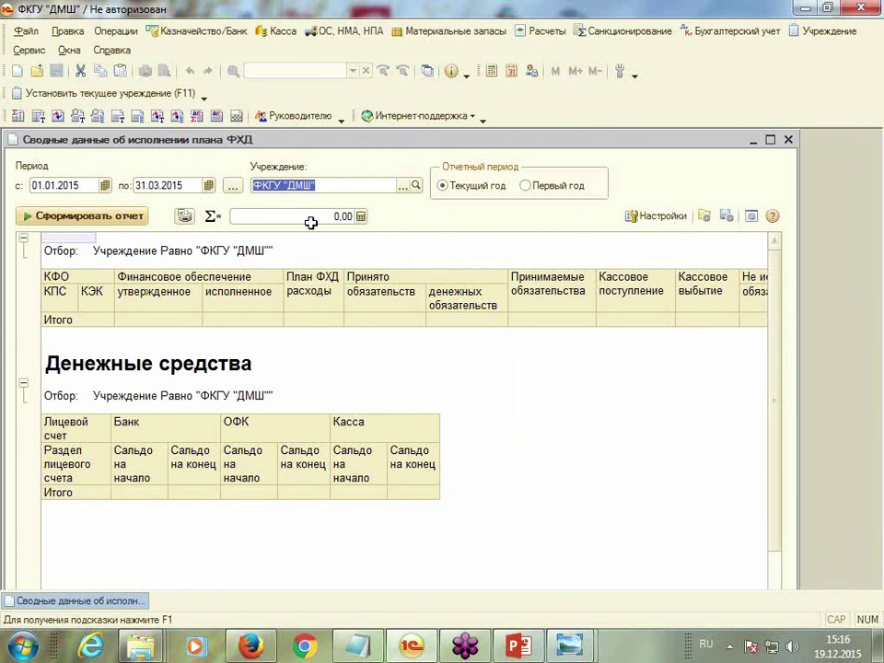
Maximize the generated report to review it, then close it
{"action": "left_click", "coordinate": [771, 140]}
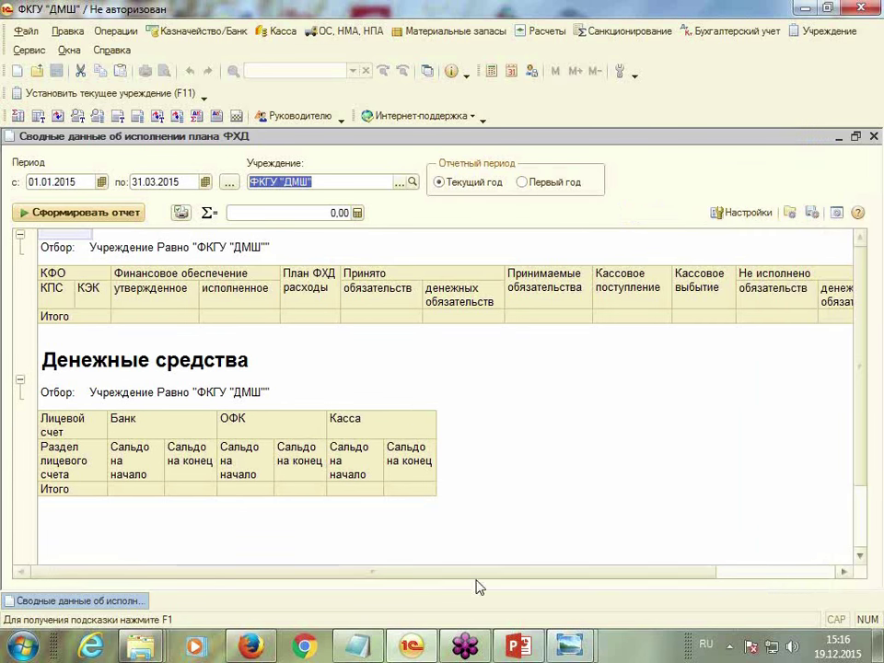
{"action": "left_click_drag", "start_coordinate": [479, 573], "coordinate": [565, 575]}
{"action": "left_click", "coordinate": [874, 136]}
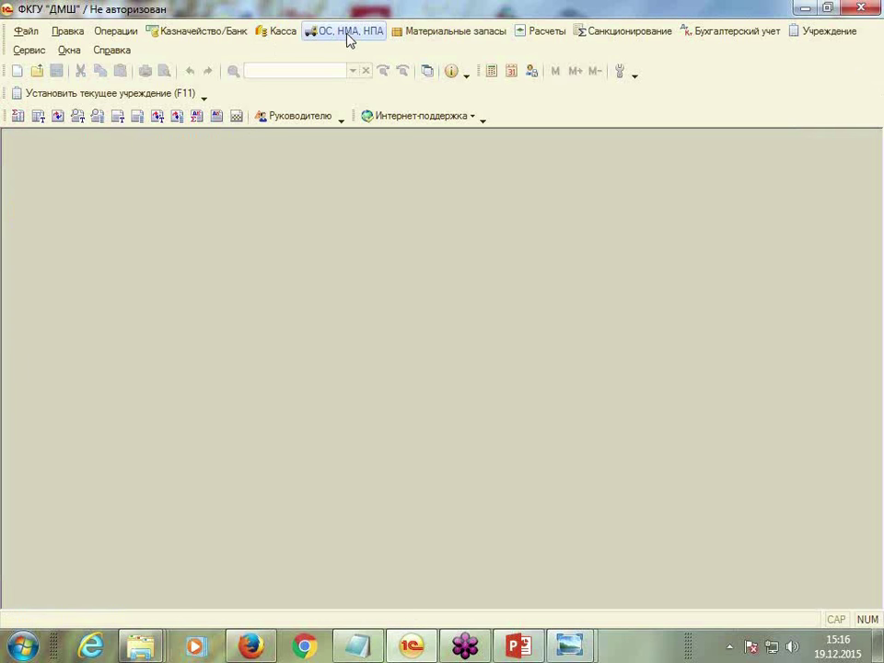
Create a new Покупка ОС, НМА document dated 25.01.2015
{"action": "left_click", "coordinate": [348, 33]}
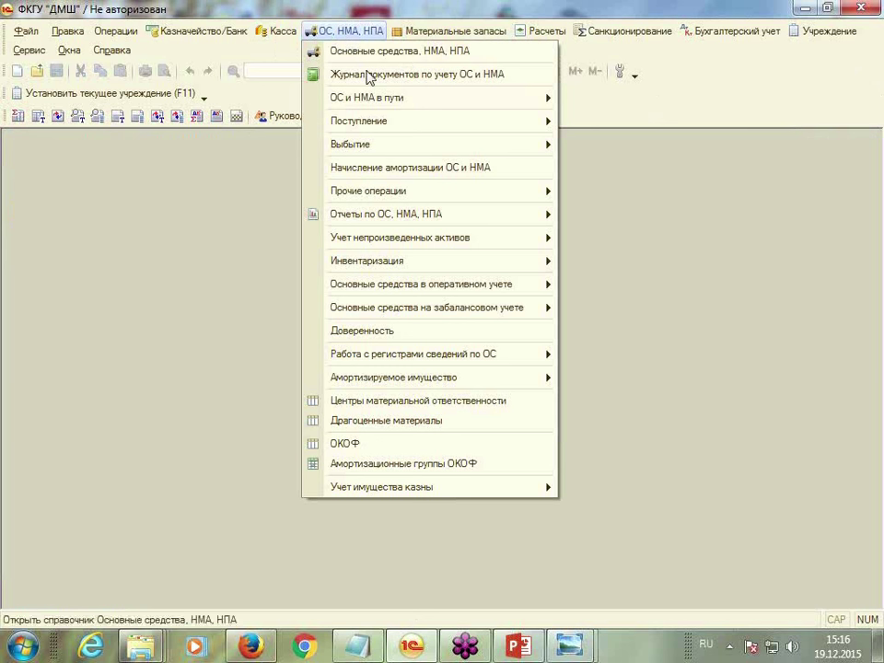
{"action": "mouse_move", "coordinate": [385, 126]}
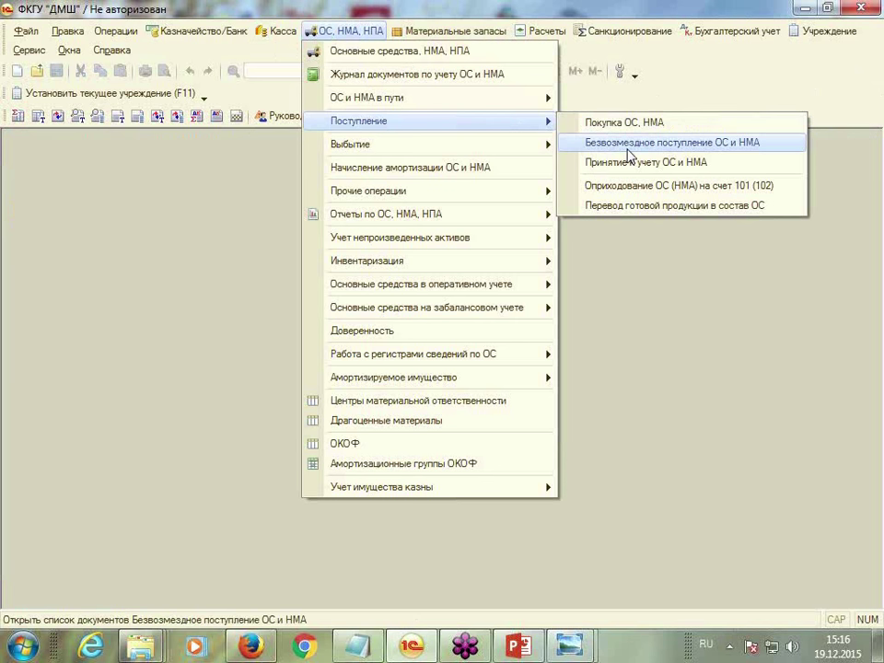
{"action": "left_click", "coordinate": [626, 129]}
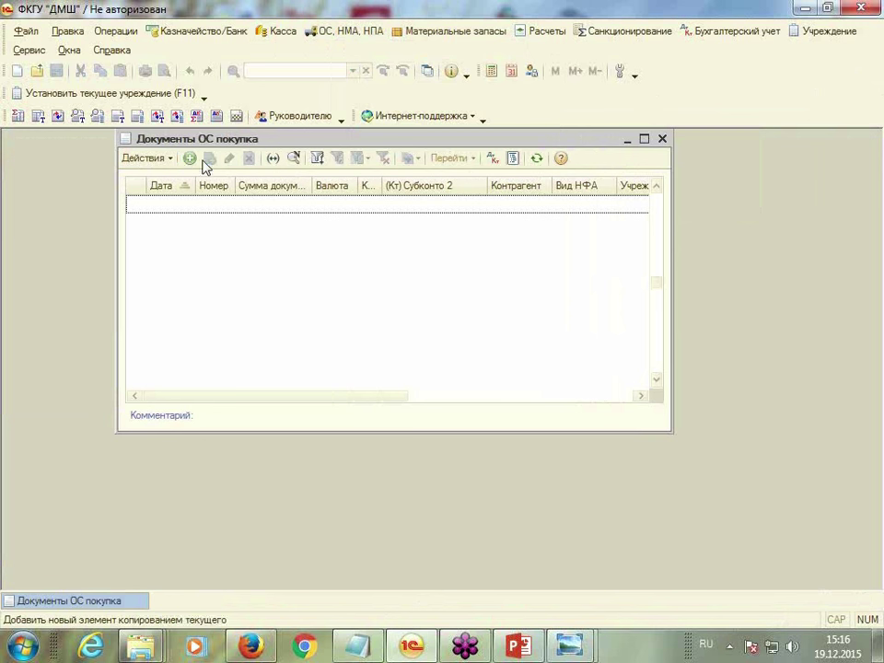
{"action": "left_click", "coordinate": [188, 159]}
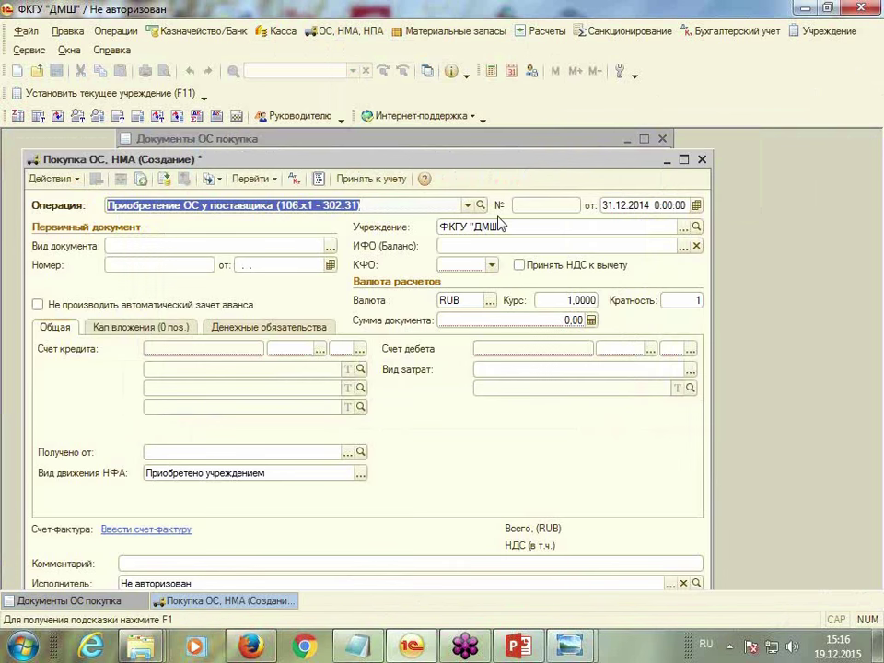
{"action": "left_click", "coordinate": [616, 202]}
{"action": "type", "text": "2"}
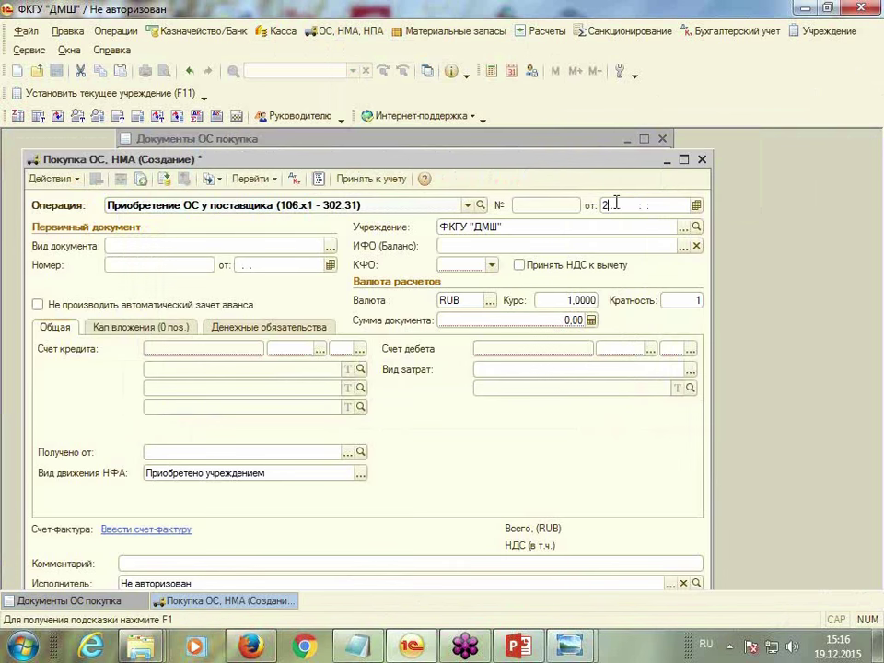
{"action": "type", "text": "5.11"}
{"action": "key", "text": "Return"}
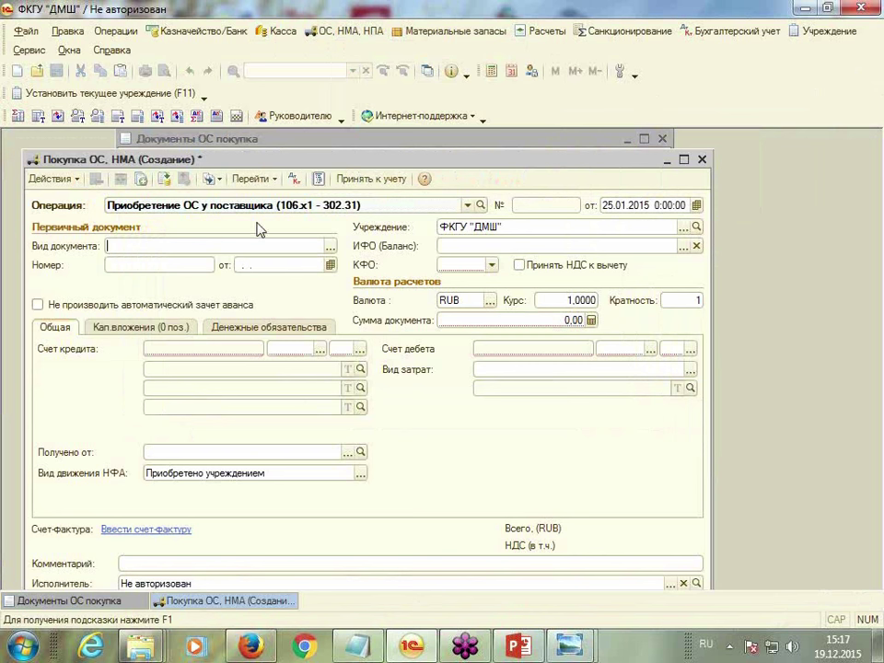
Set the primary document to Накладная number 15 dated 25.01.2015
{"action": "left_click", "coordinate": [330, 247]}
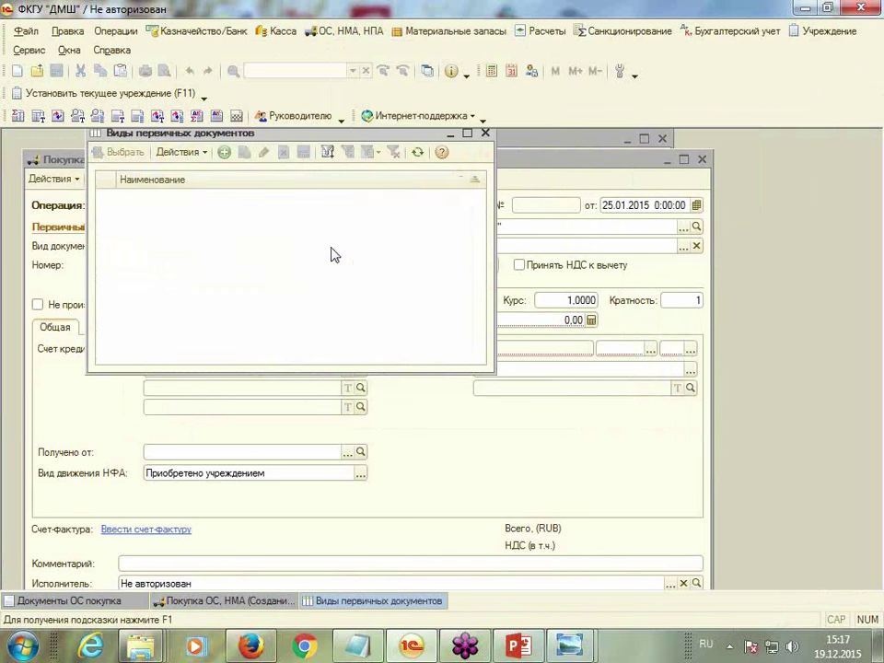
{"action": "left_click", "coordinate": [222, 152]}
{"action": "type", "text": "Накладная"}
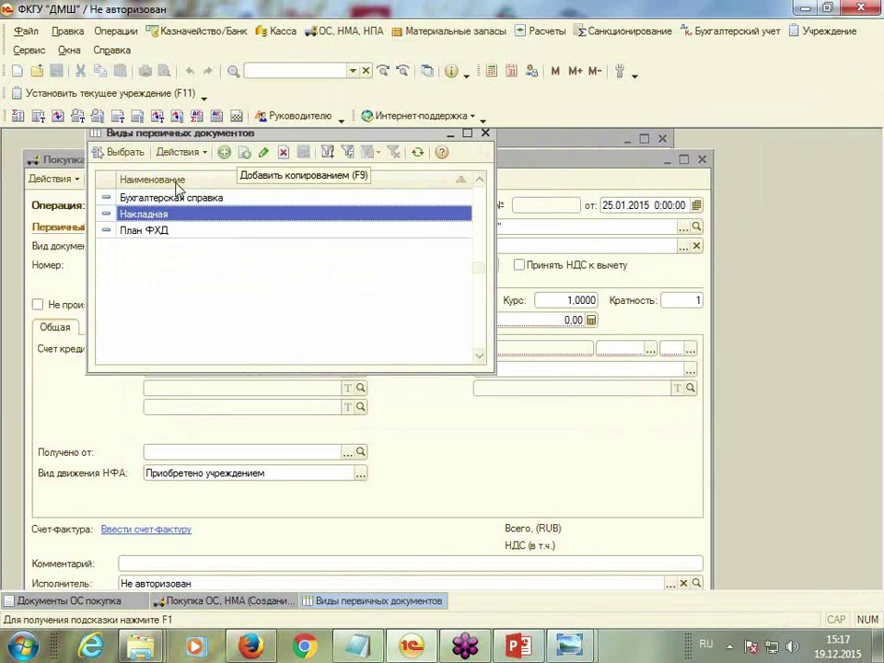
{"action": "double_click", "coordinate": [170, 218]}
{"action": "left_click", "coordinate": [168, 268]}
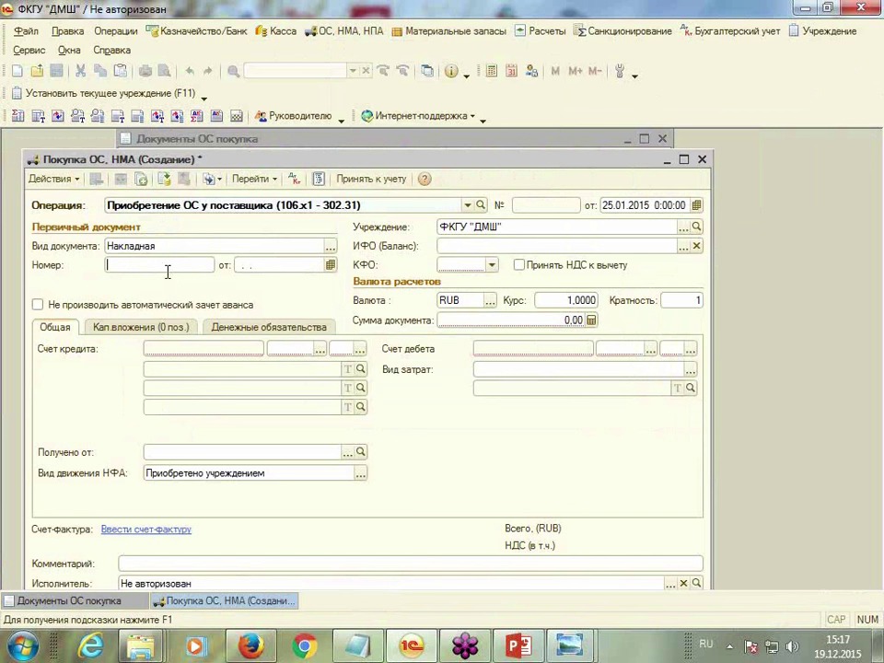
{"action": "type", "text": "15"}
{"action": "key", "text": "Tab"}
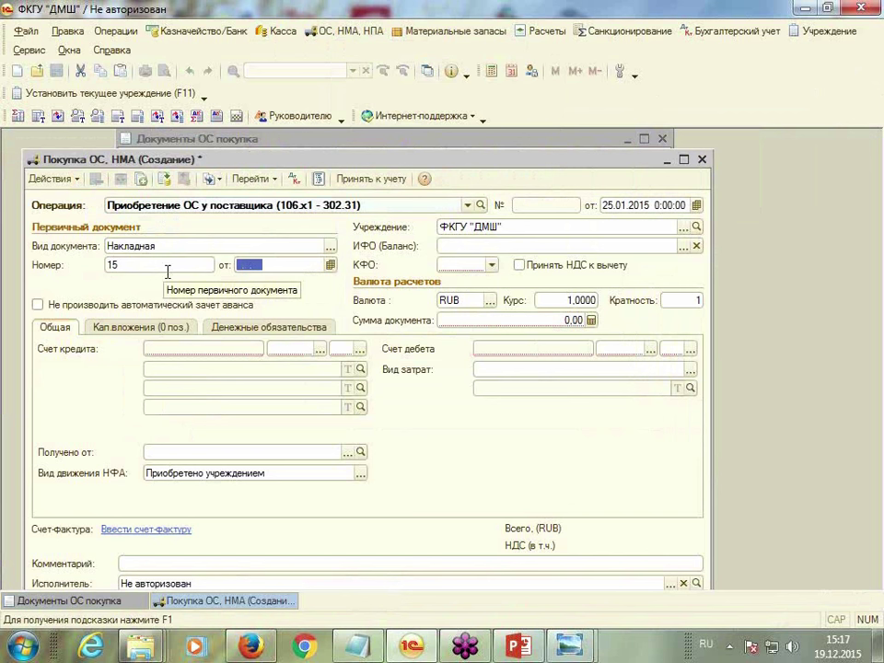
{"action": "type", "text": "25"}
{"action": "key", "text": "Tab"}
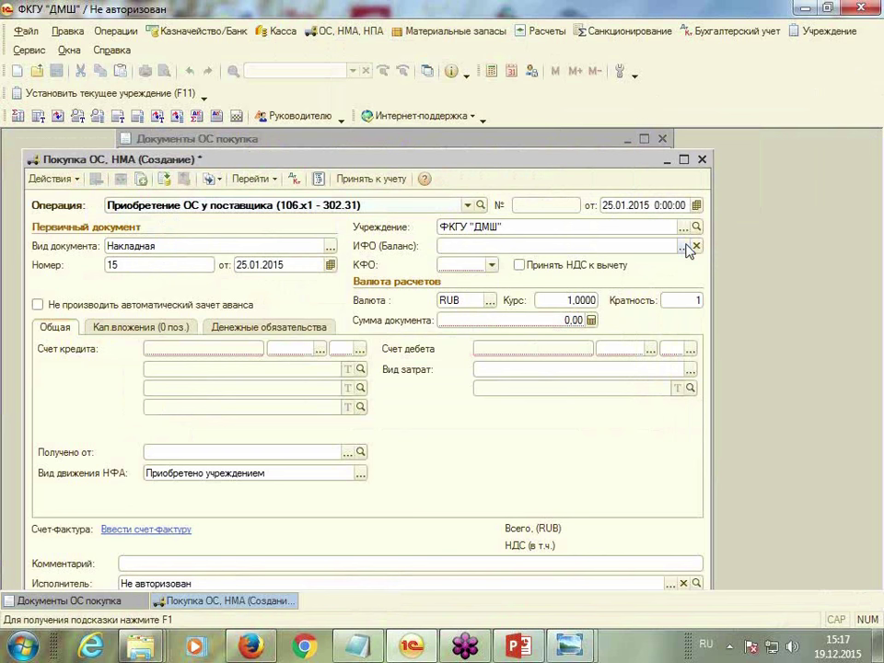
Fund the purchase from Публичные обязательства (стипендии) with КФО 1
{"action": "left_click", "coordinate": [683, 246]}
{"action": "double_click", "coordinate": [193, 241]}
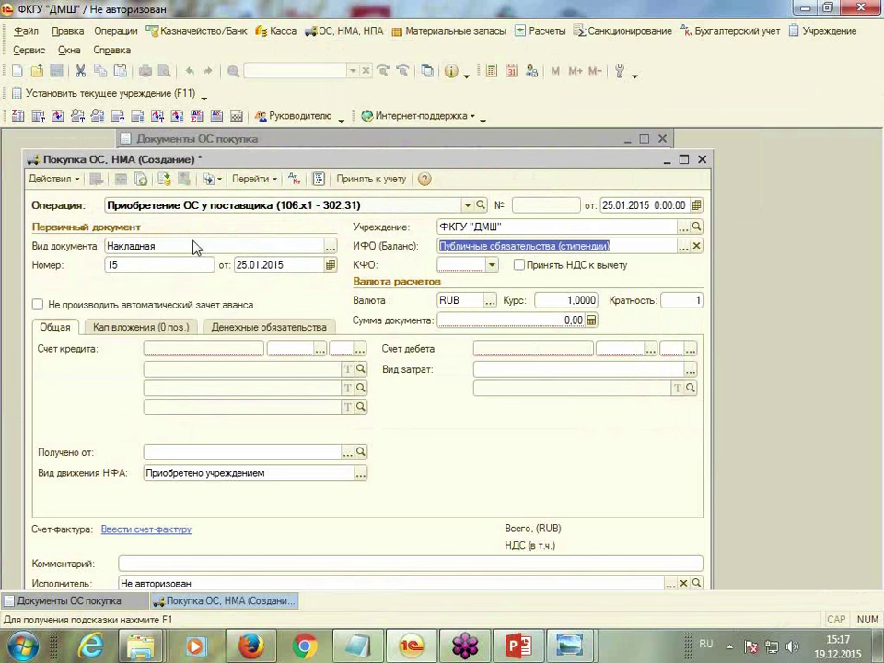
{"action": "left_click", "coordinate": [492, 264]}
{"action": "left_click", "coordinate": [466, 280]}
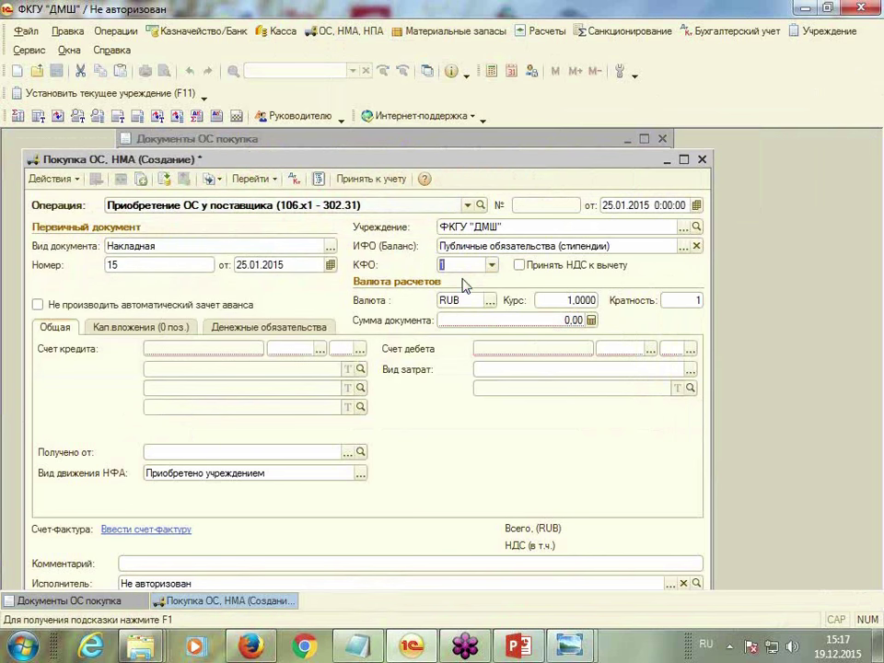
{"action": "key", "text": "Tab"}
{"action": "type", "text": "100"}
{"action": "left_click", "coordinate": [549, 348]}
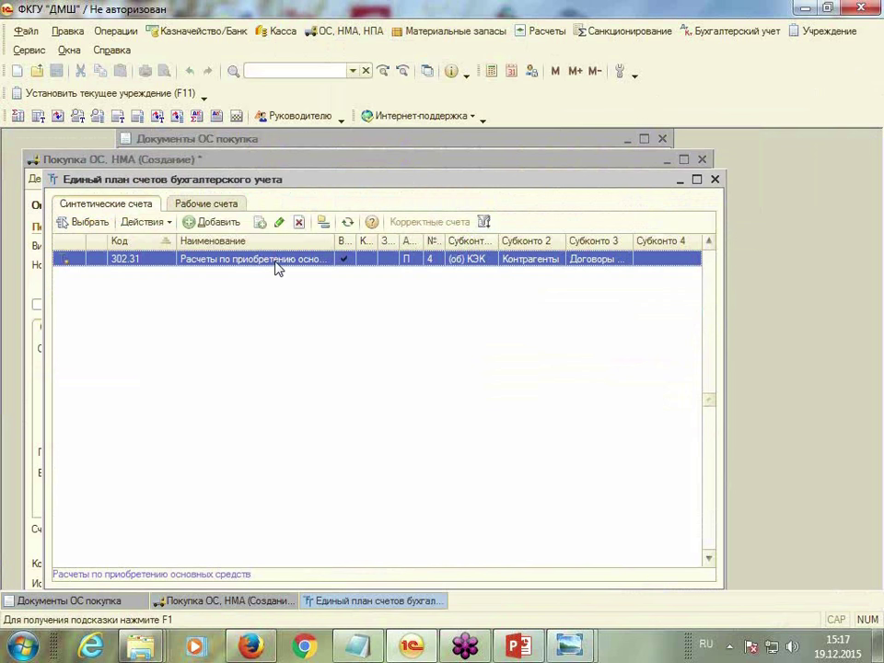
{"action": "key", "text": "ctrl+Page_Down"}
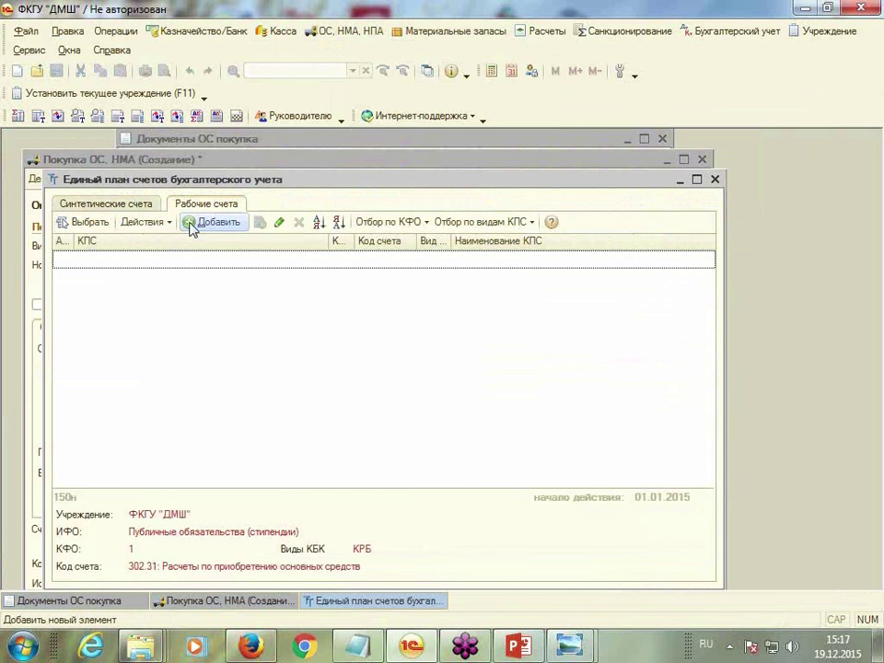
{"action": "left_click", "coordinate": [191, 224]}
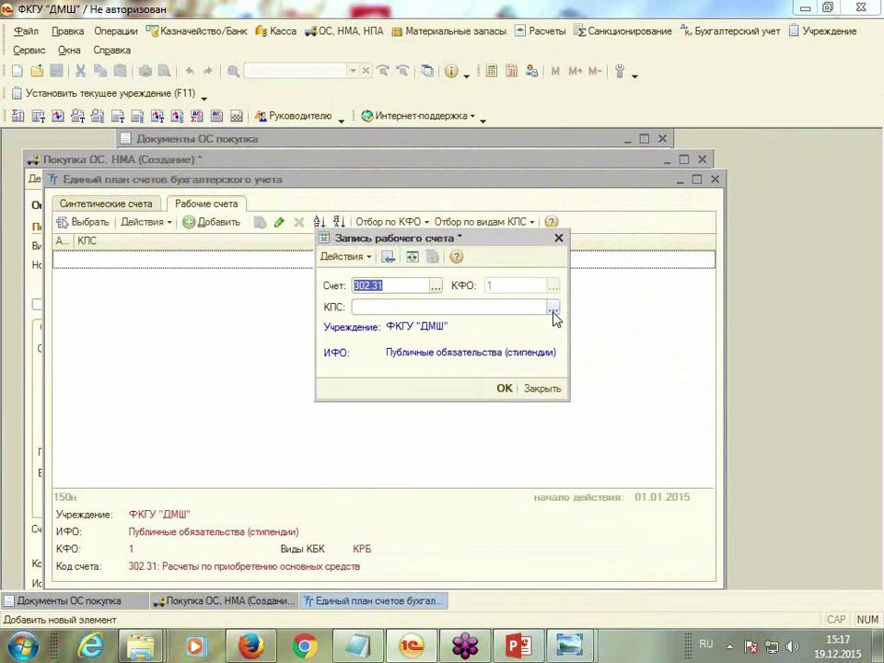
{"action": "left_click", "coordinate": [553, 310]}
{"action": "left_click", "coordinate": [261, 267]}
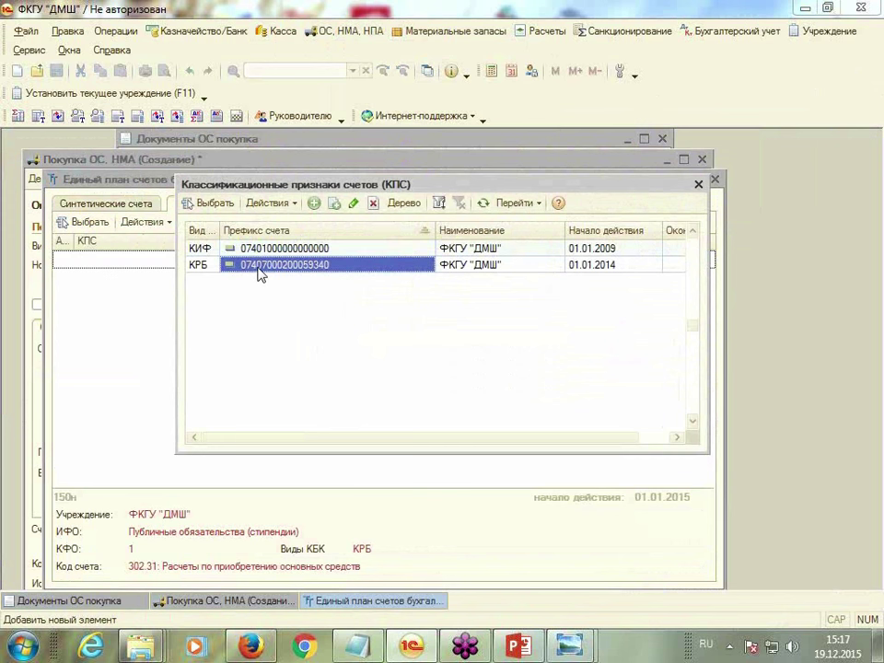
{"action": "double_click", "coordinate": [261, 267]}
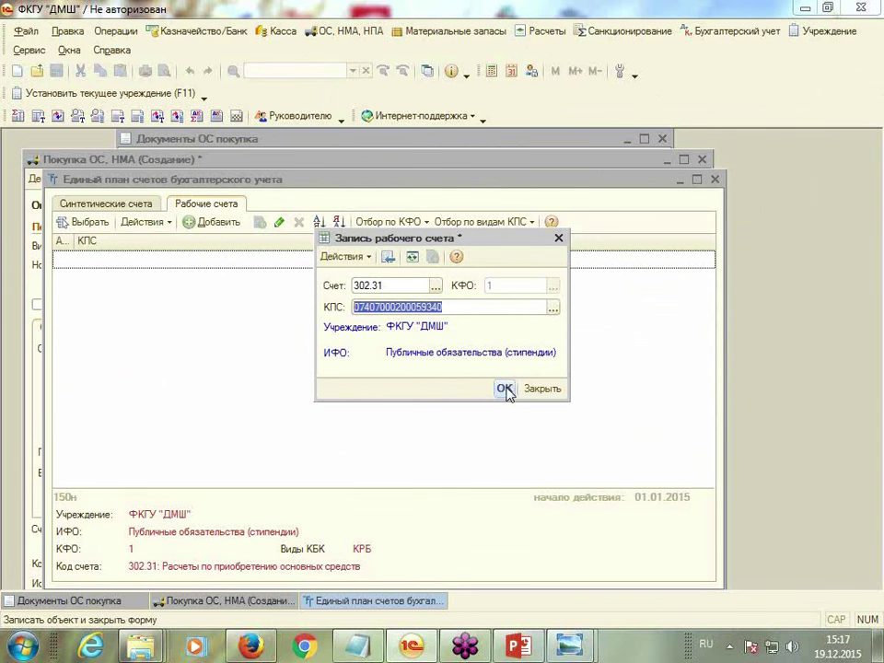
{"action": "left_click", "coordinate": [506, 388]}
{"action": "double_click", "coordinate": [159, 260]}
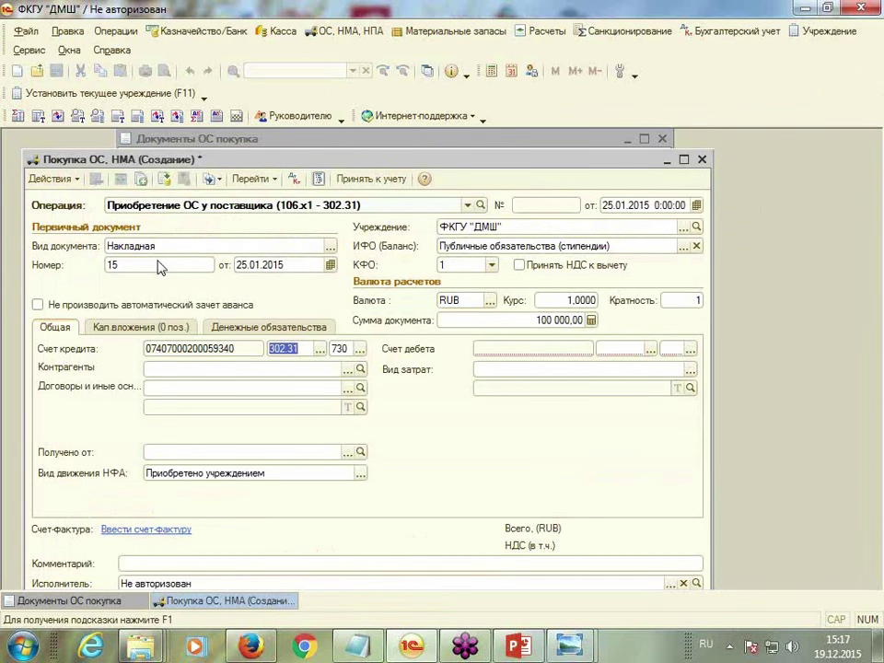
{"action": "left_click_drag", "start_coordinate": [528, 162], "coordinate": [542, 144]}
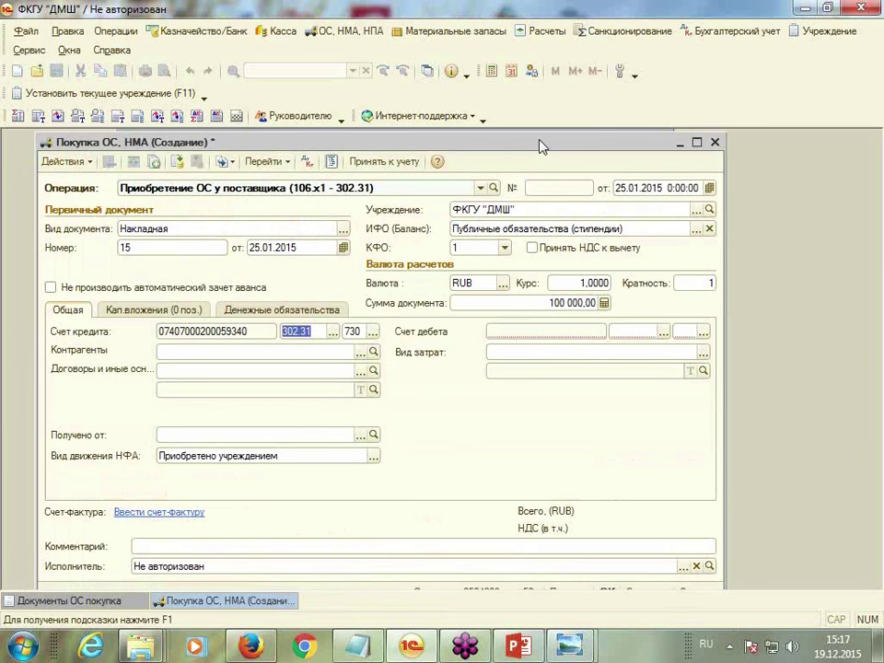
{"action": "left_click", "coordinate": [663, 331]}
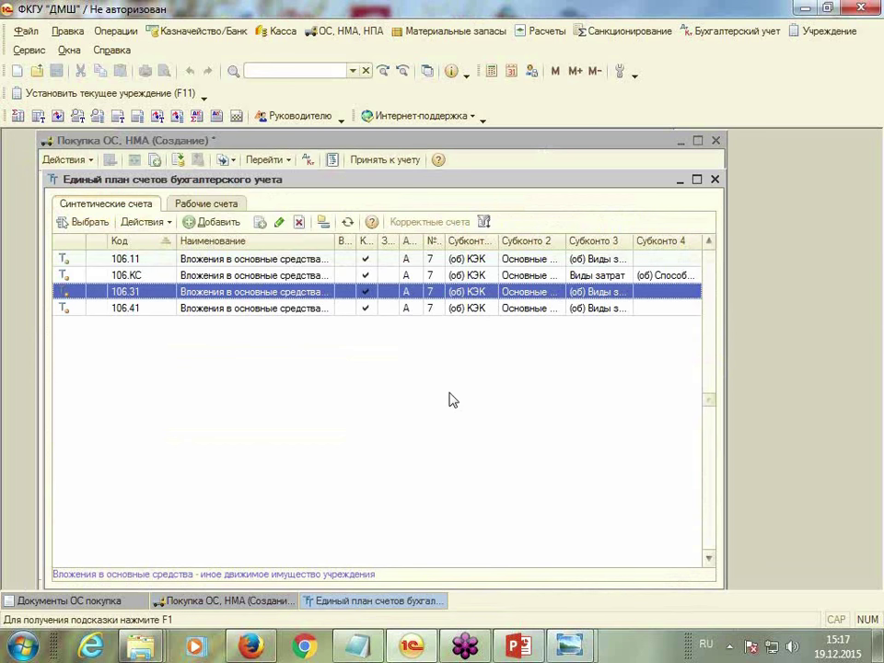
{"action": "double_click", "coordinate": [260, 295]}
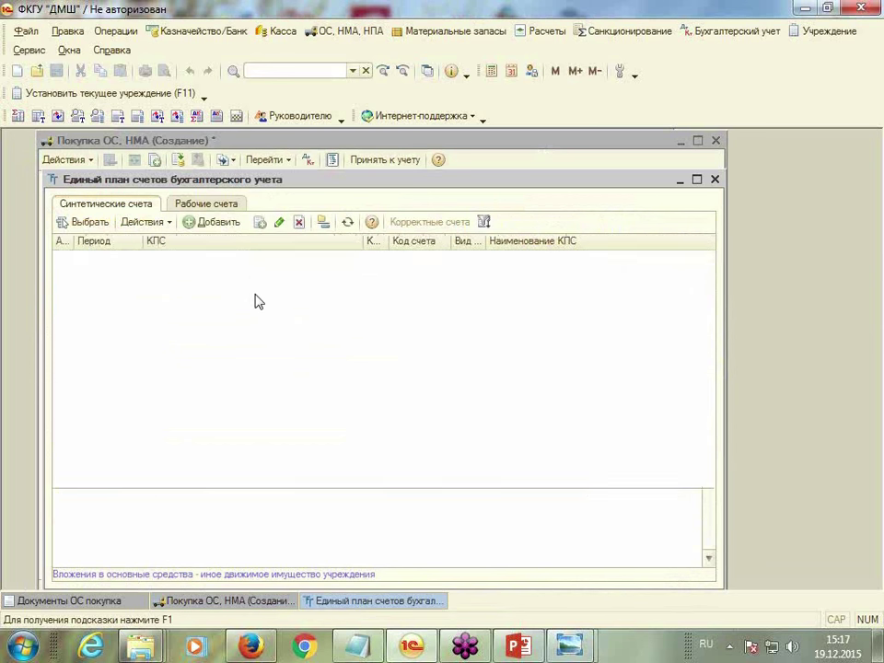
{"action": "left_click", "coordinate": [192, 228]}
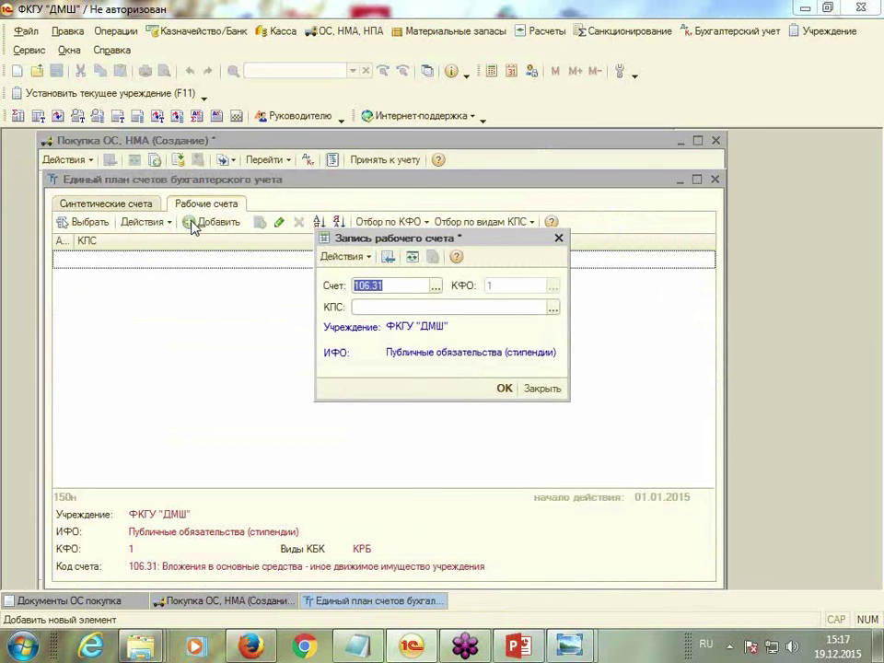
{"action": "left_click", "coordinate": [553, 307]}
{"action": "double_click", "coordinate": [277, 251]}
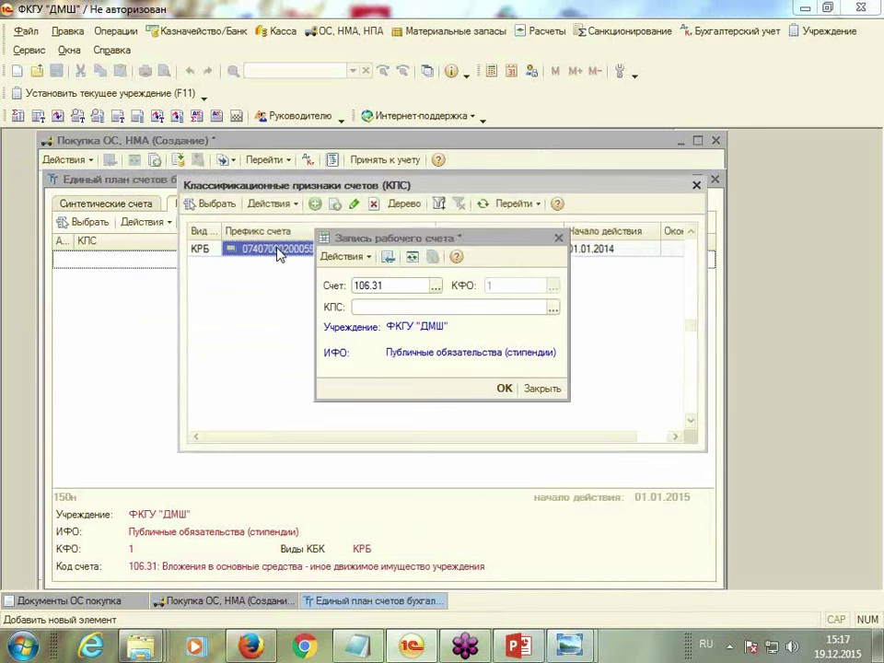
{"action": "left_click", "coordinate": [506, 390]}
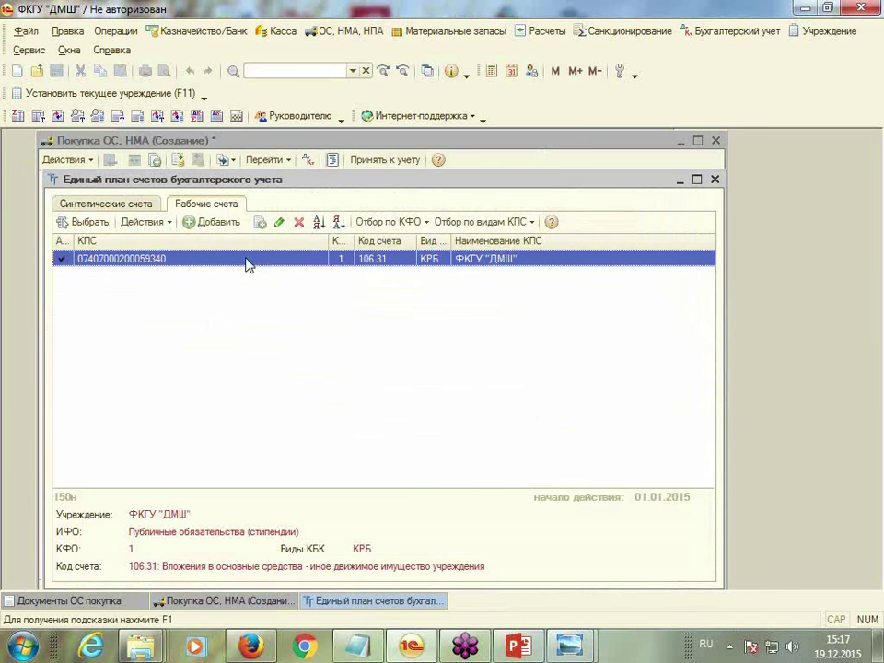
{"action": "double_click", "coordinate": [249, 262]}
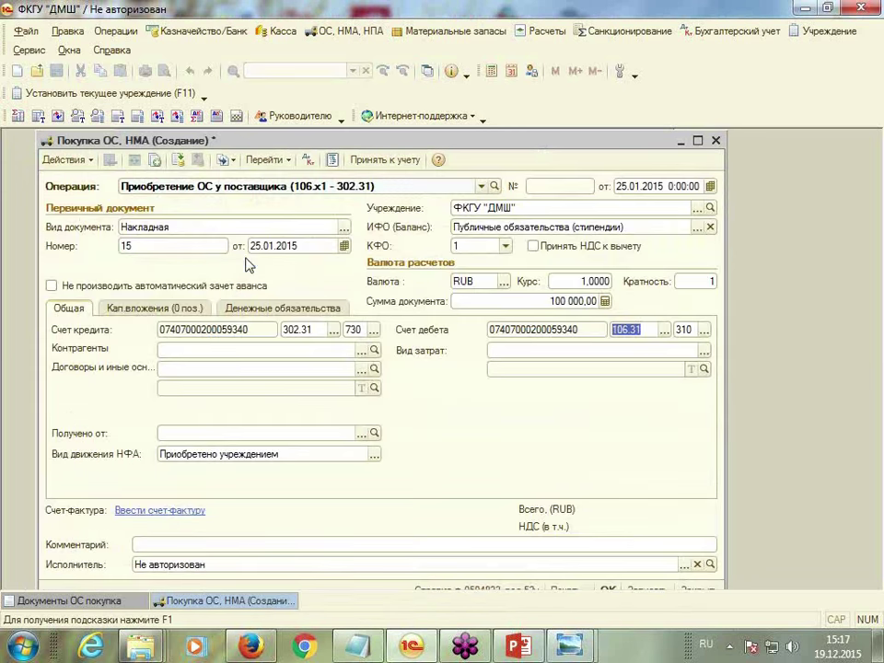
Choose supplier Альфа ПАО from the Поставщики group and contract Договор 123 от 10.01.2015
{"action": "left_click", "coordinate": [360, 353]}
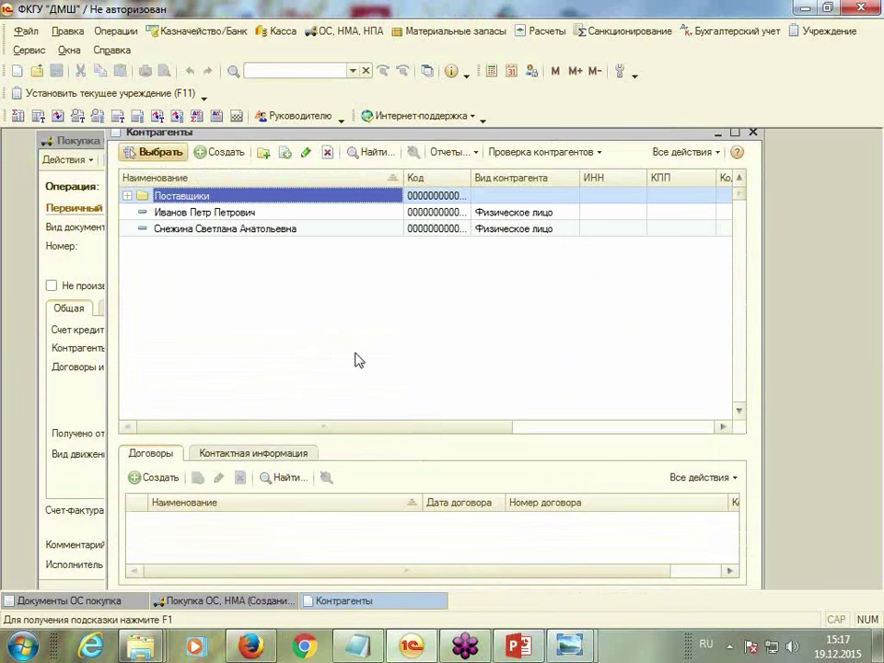
{"action": "type", "text": "а"}
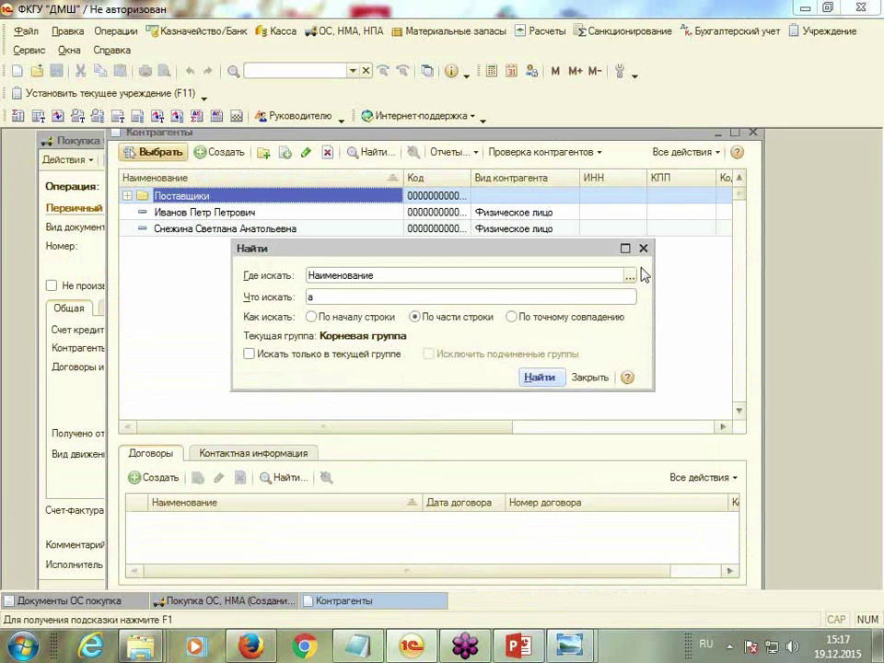
{"action": "left_click", "coordinate": [643, 248]}
{"action": "double_click", "coordinate": [306, 197]}
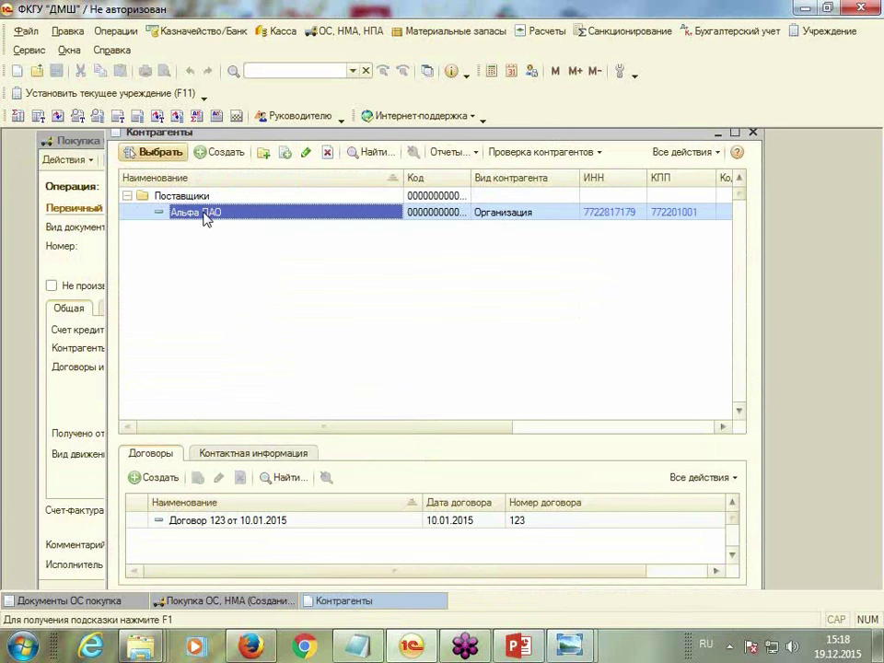
{"action": "double_click", "coordinate": [262, 215]}
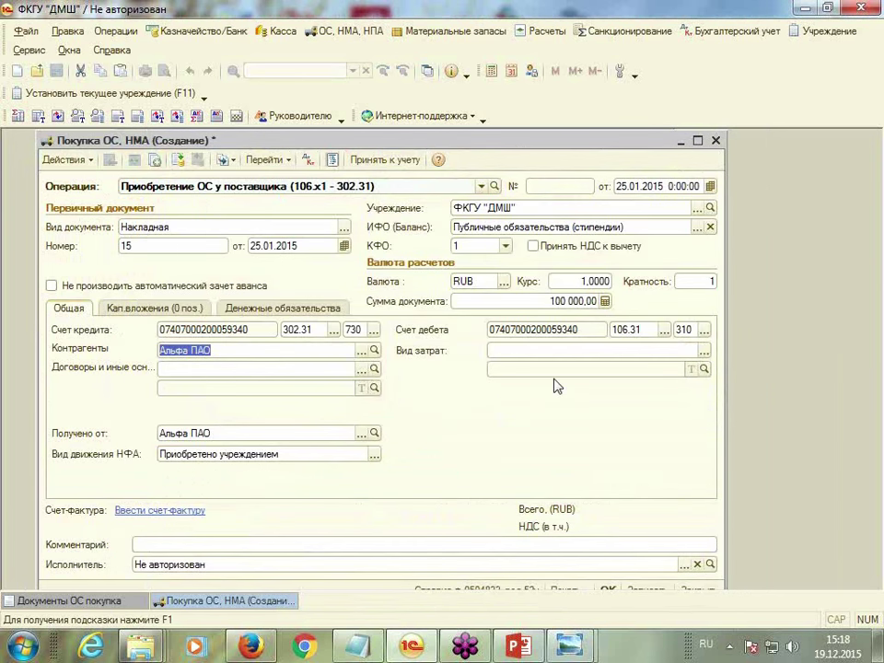
{"action": "left_click", "coordinate": [367, 370]}
{"action": "double_click", "coordinate": [158, 243]}
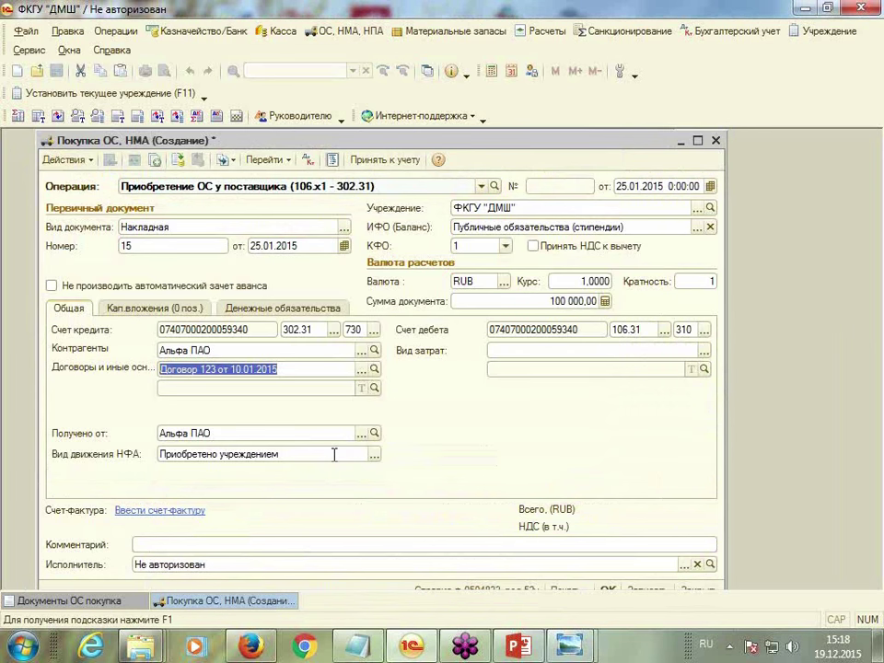
{"action": "left_click", "coordinate": [288, 367]}
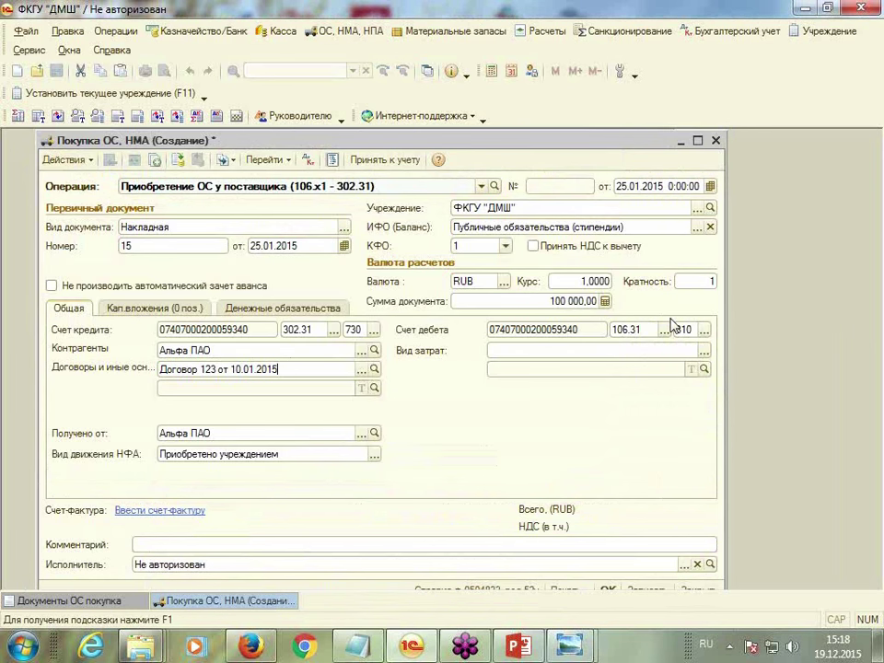
Add cost type 'Основные средства' with КЭК 310 and select it as the purchase's Вид затрат
{"action": "left_click", "coordinate": [703, 354]}
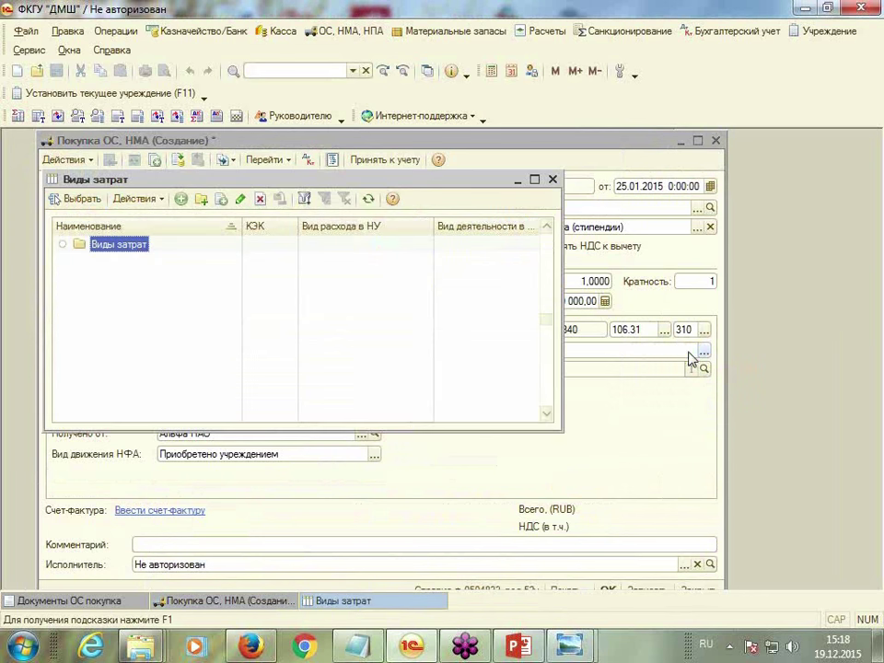
{"action": "left_click", "coordinate": [181, 200]}
{"action": "type", "text": "Основные средства"}
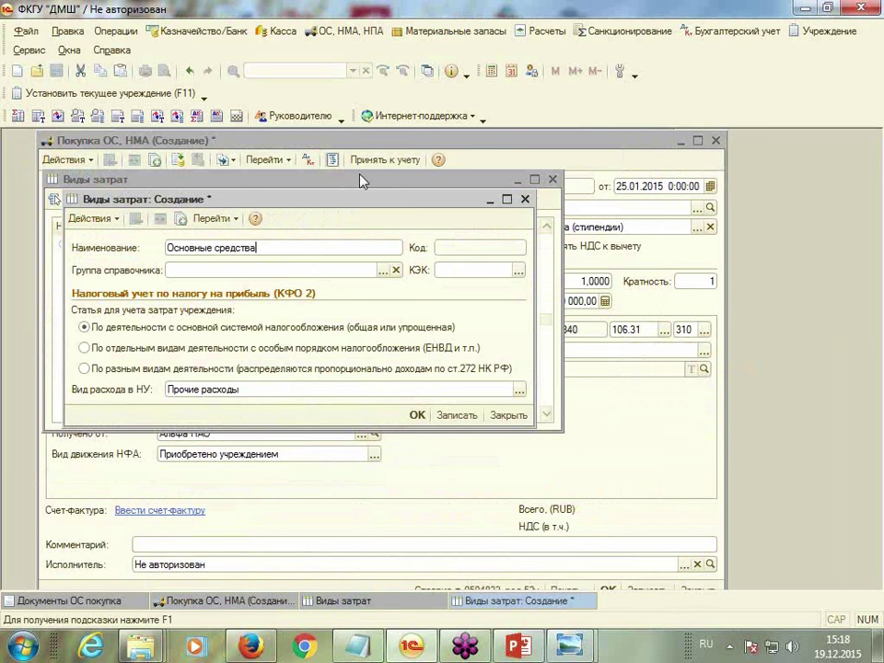
{"action": "key", "text": "Tab"}
{"action": "type", "text": "3"}
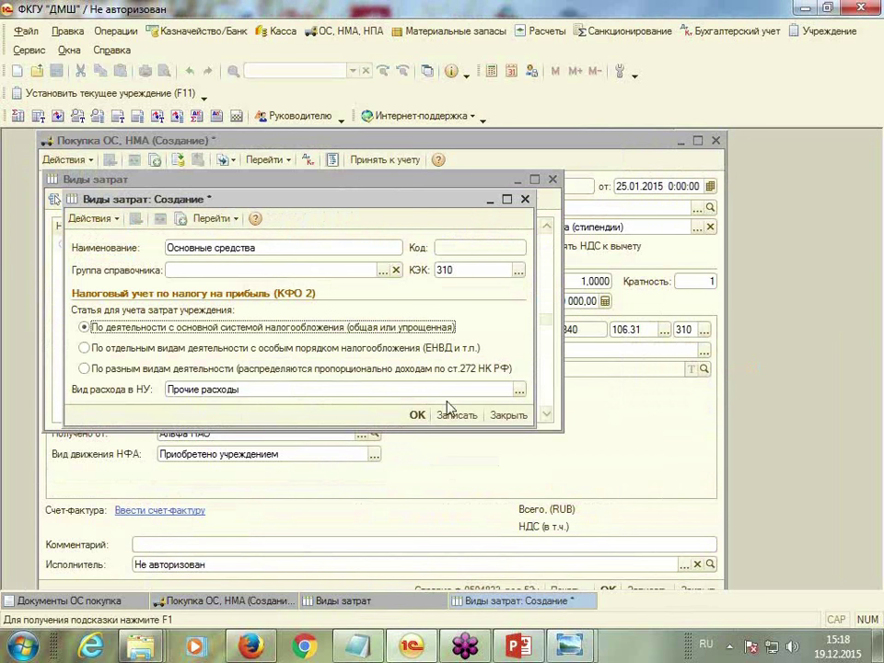
{"action": "left_click", "coordinate": [417, 417]}
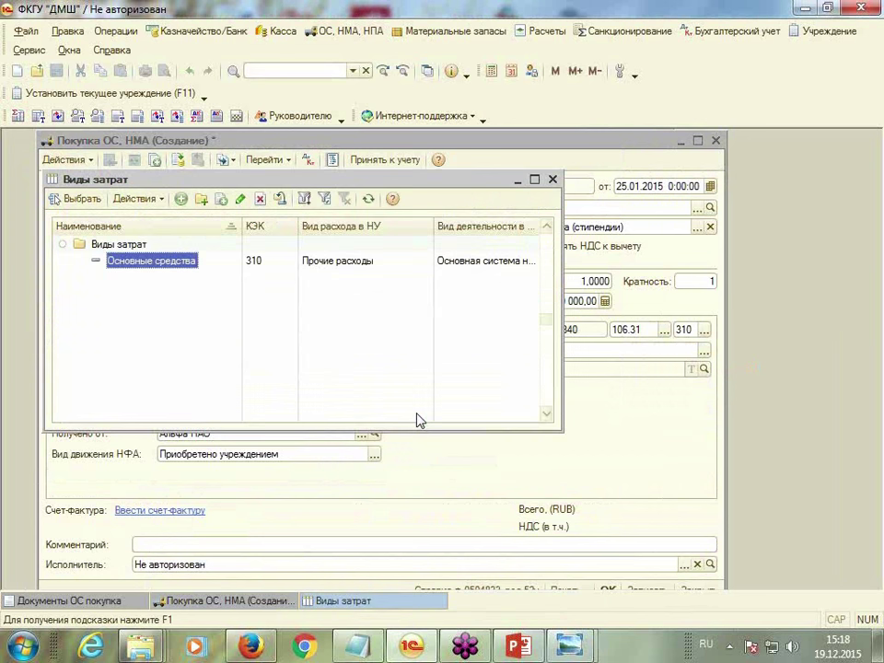
{"action": "double_click", "coordinate": [150, 144]}
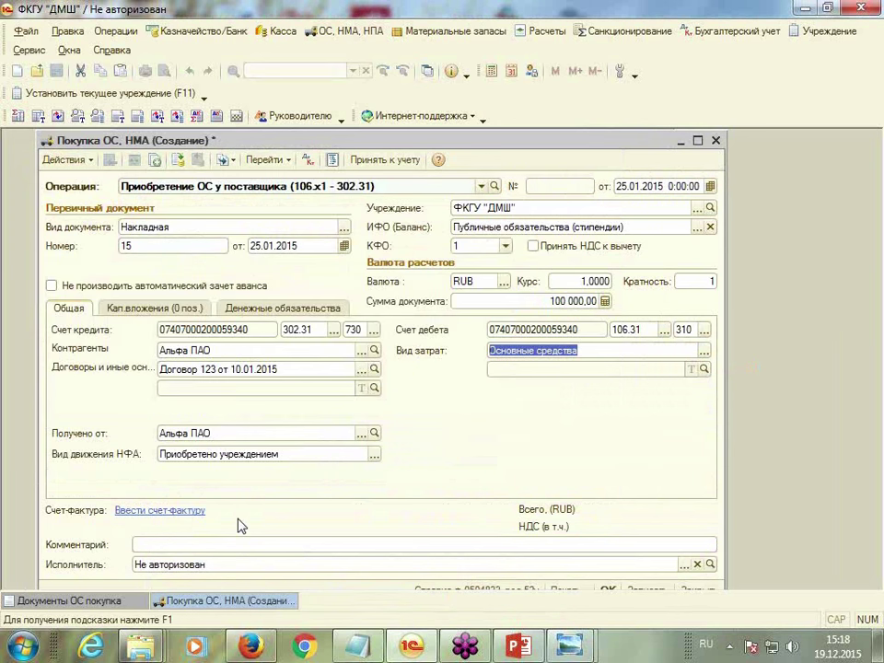
Save the purchase document and try filling asset lines from the contract, which finds nothing
{"action": "left_click", "coordinate": [165, 310]}
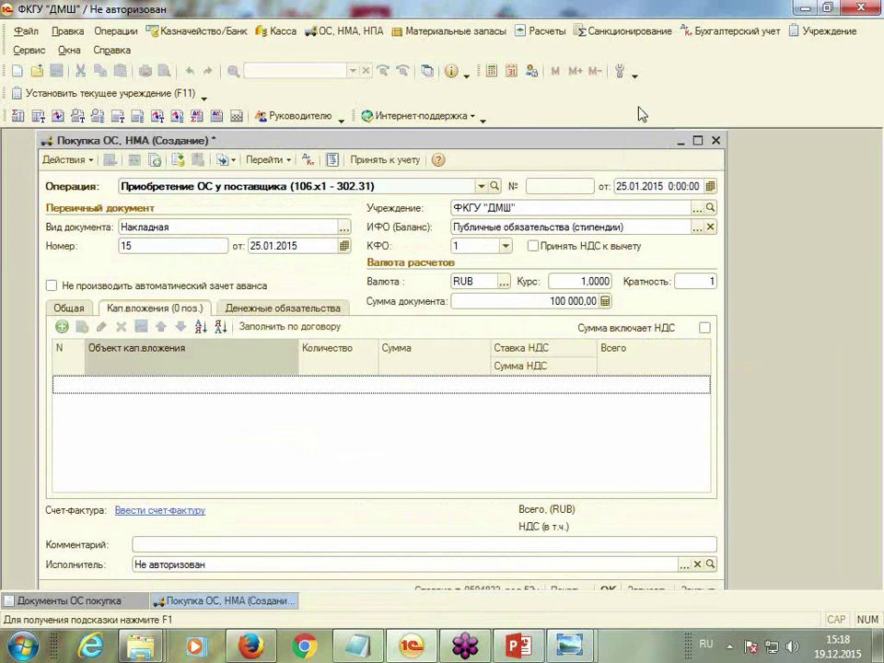
{"action": "left_click_drag", "start_coordinate": [623, 144], "coordinate": [628, 133]}
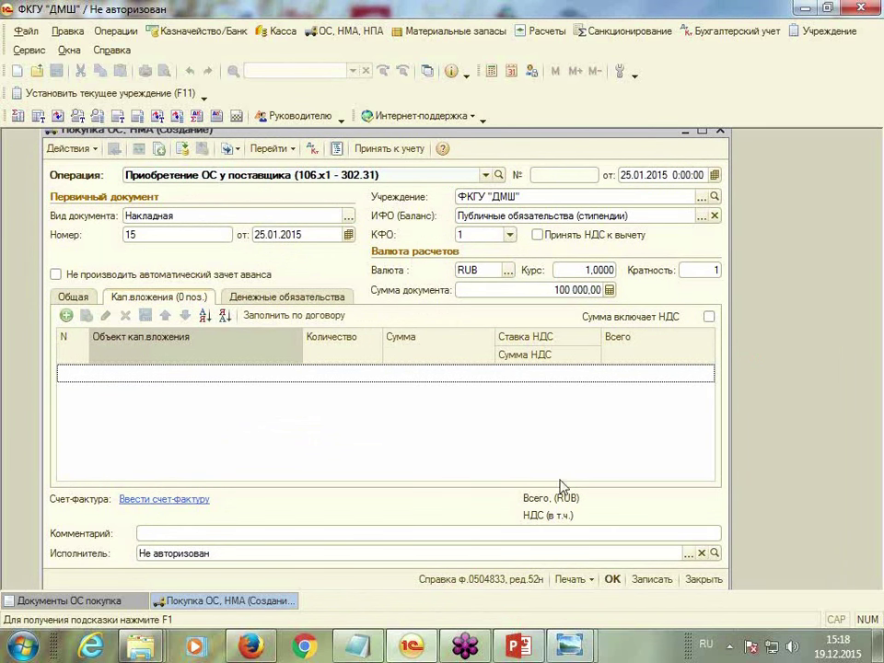
{"action": "left_click", "coordinate": [652, 580]}
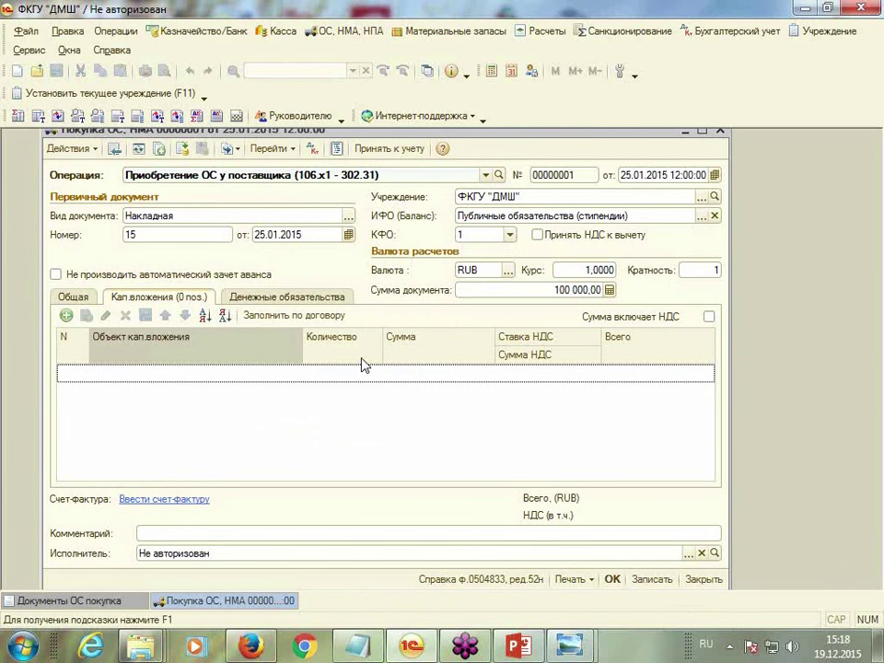
{"action": "left_click", "coordinate": [272, 315]}
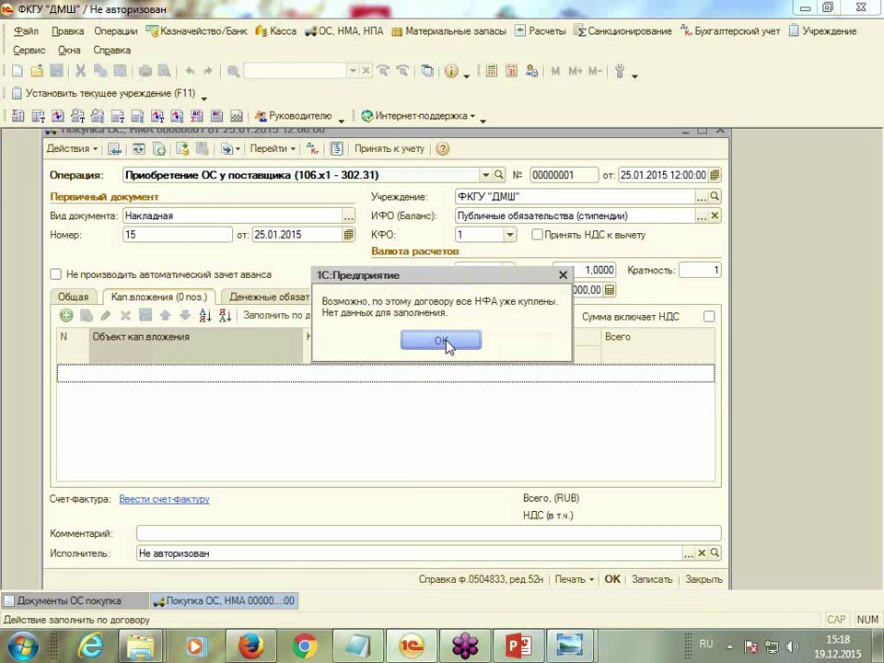
{"action": "left_click", "coordinate": [446, 343]}
Add an asset line for Стол with quantity 10
{"action": "left_click", "coordinate": [66, 315]}
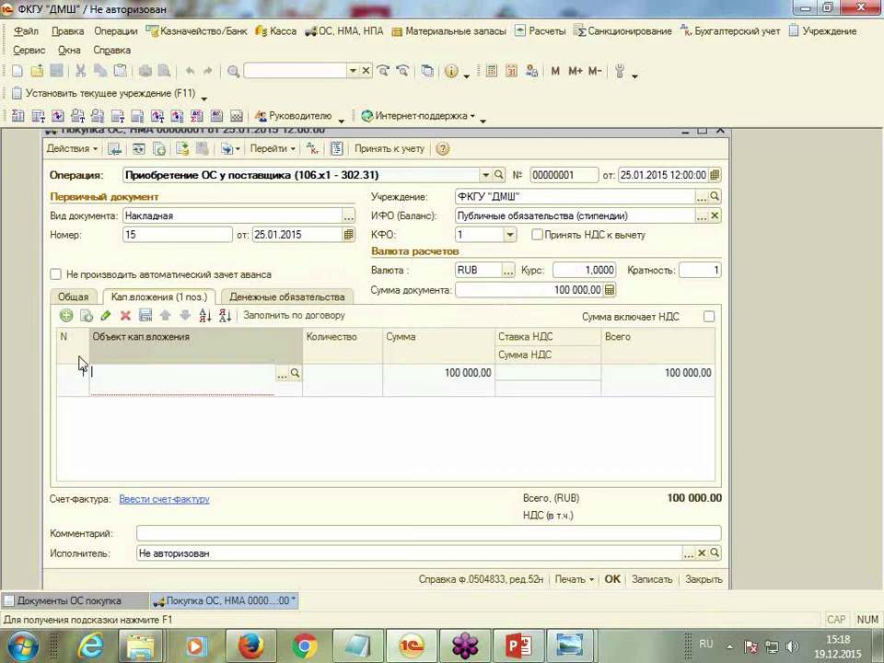
{"action": "left_click", "coordinate": [282, 374]}
{"action": "left_click", "coordinate": [140, 305]}
{"action": "double_click", "coordinate": [123, 287]}
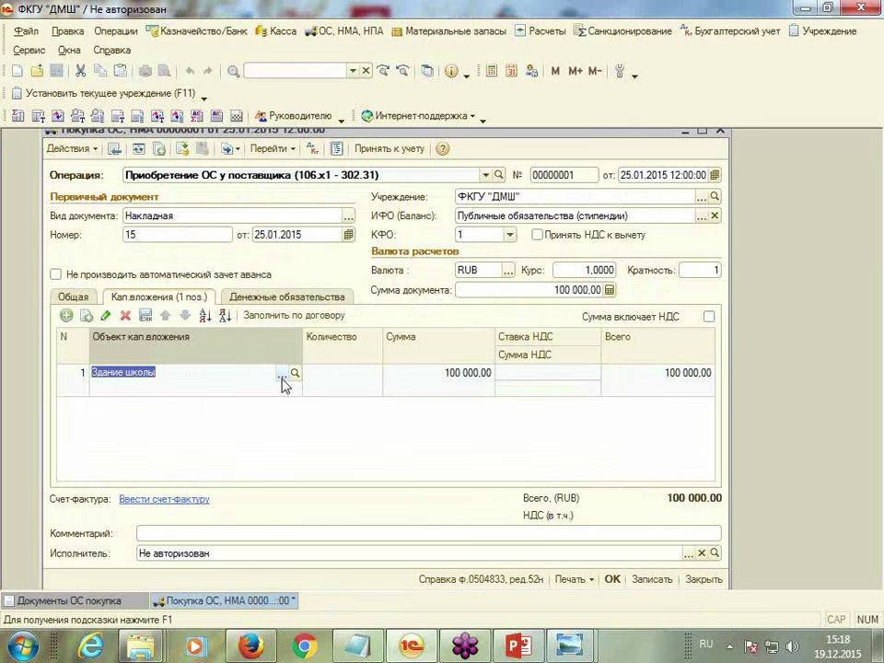
{"action": "left_click", "coordinate": [281, 374]}
{"action": "left_click", "coordinate": [129, 302]}
{"action": "double_click", "coordinate": [129, 302]}
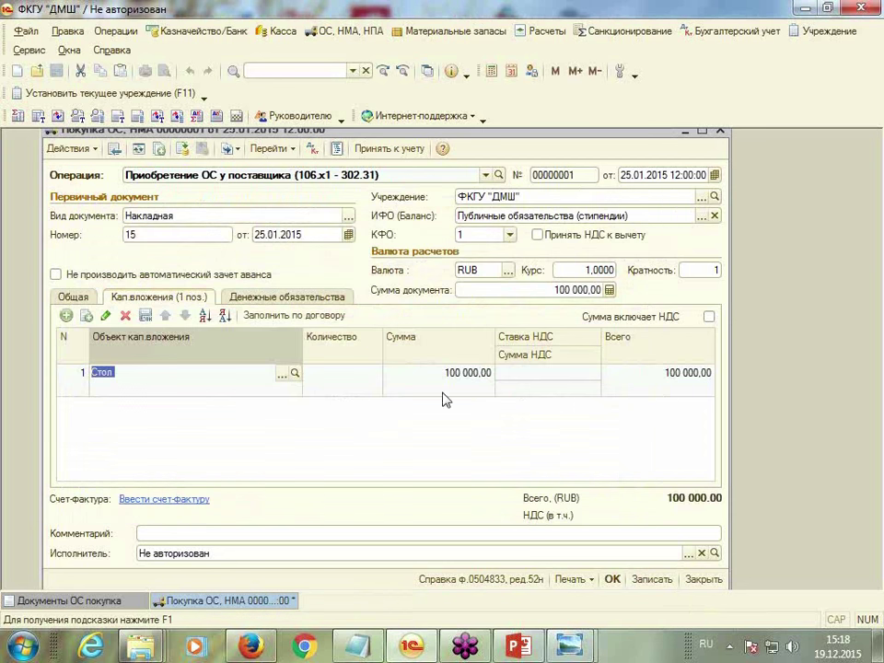
{"action": "left_click", "coordinate": [361, 390]}
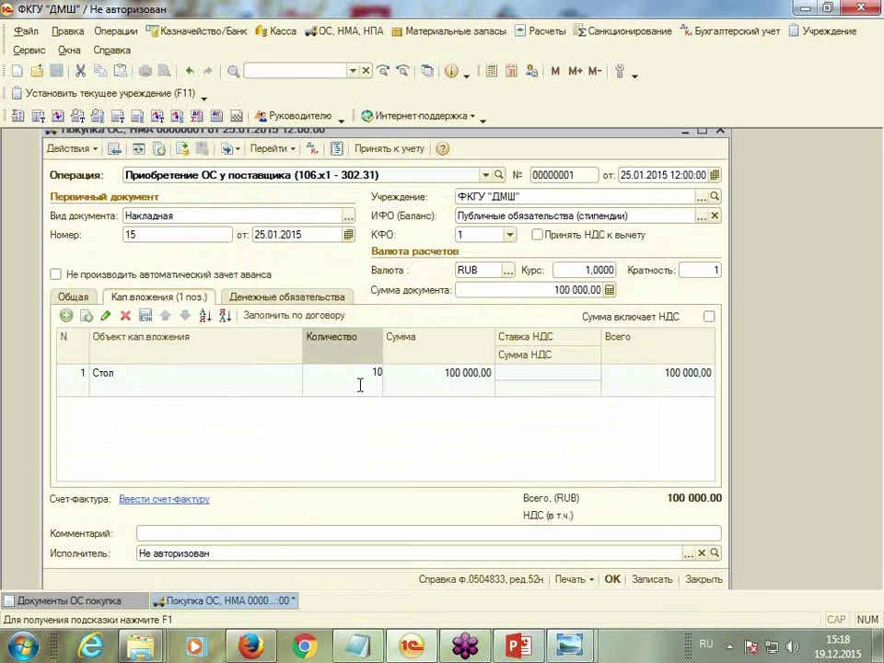
{"action": "type", "text": "10"}
{"action": "key", "text": "Return"}
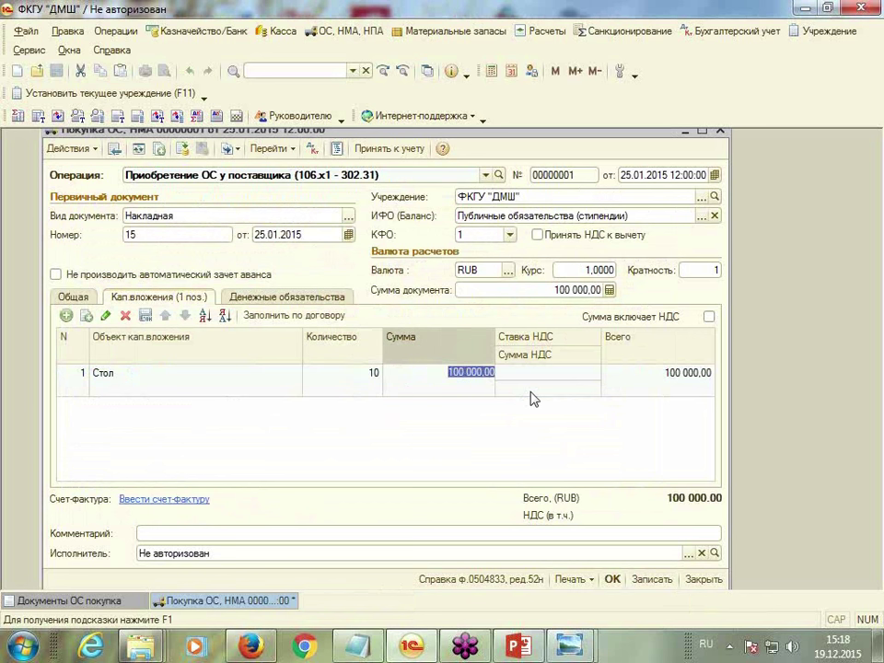
Set 18% VAT with the amount including VAT, then post and accept the money obligation
{"action": "left_click", "coordinate": [549, 377]}
{"action": "left_click", "coordinate": [581, 373]}
{"action": "left_click", "coordinate": [523, 392]}
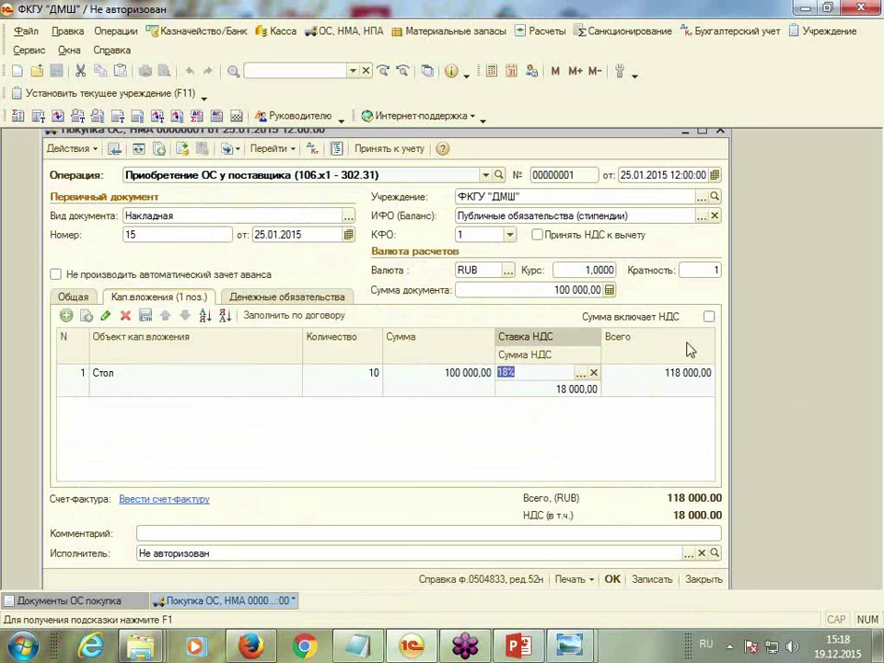
{"action": "left_click", "coordinate": [709, 317]}
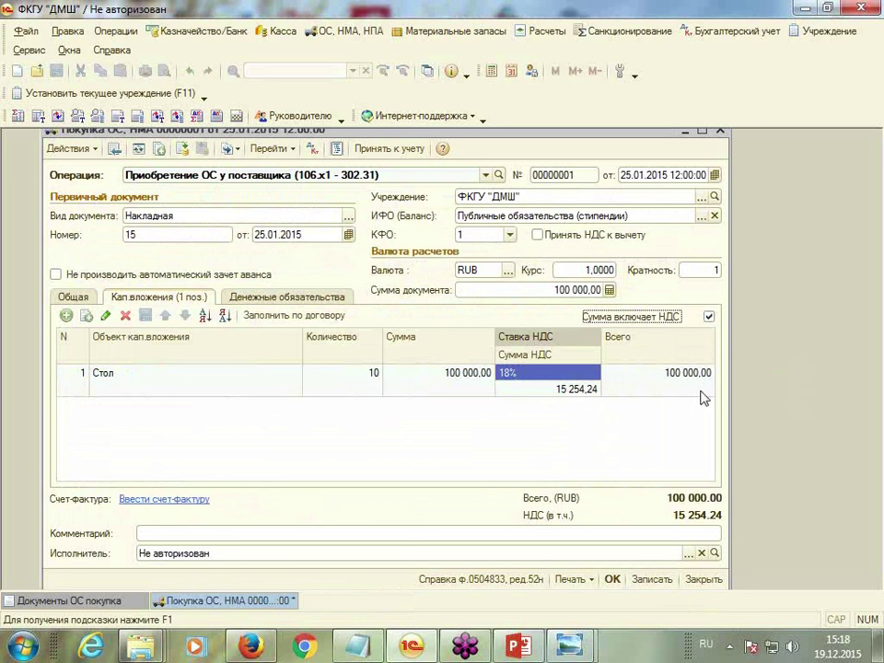
{"action": "left_click", "coordinate": [670, 383]}
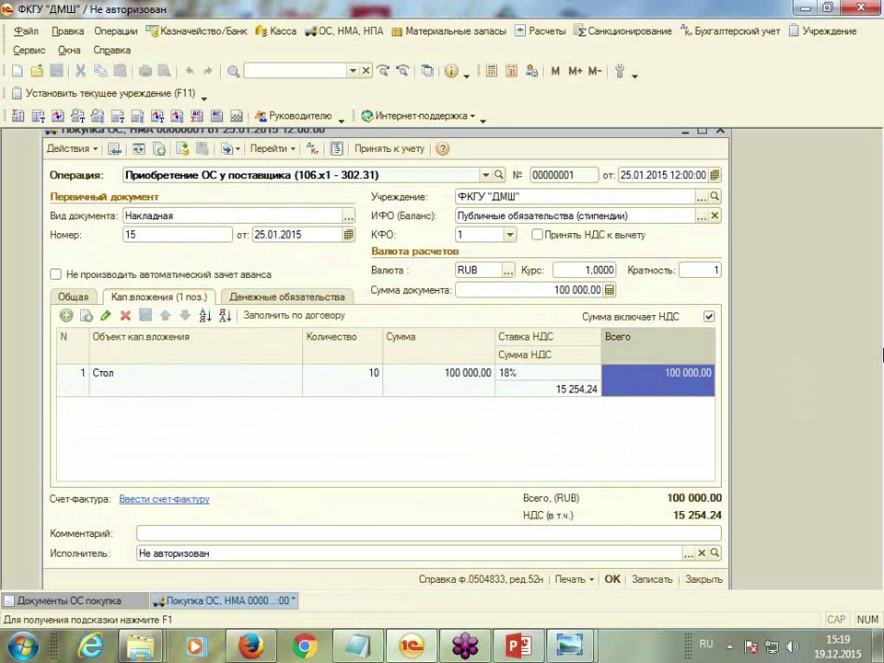
{"action": "left_click", "coordinate": [183, 149]}
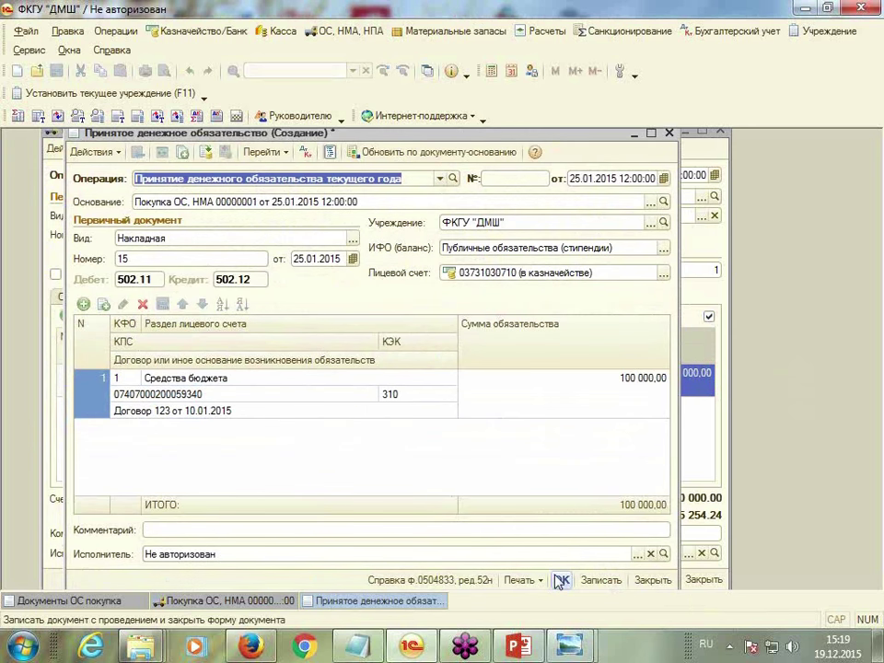
{"action": "left_click", "coordinate": [560, 581]}
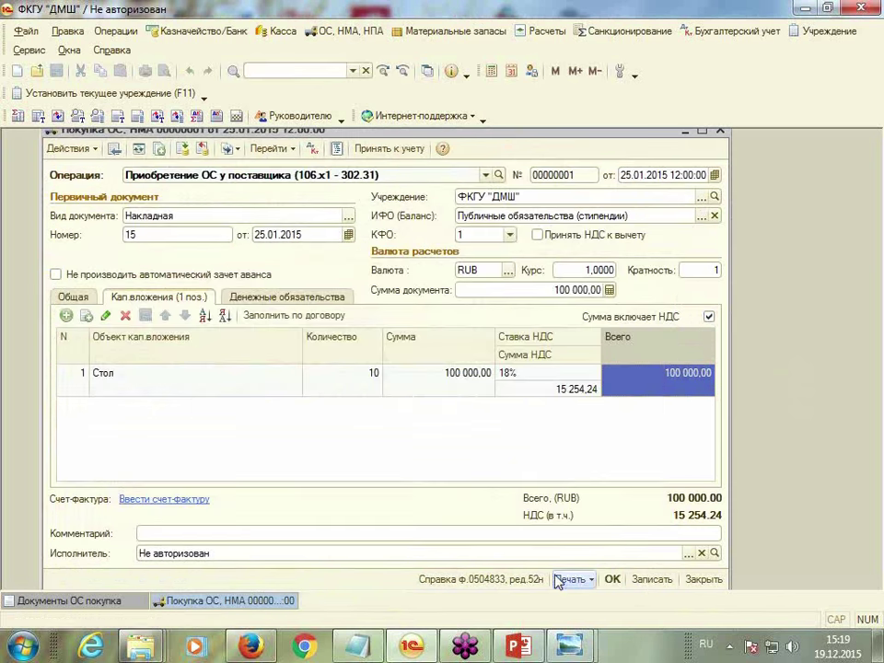
Start a received invoice and add Счет-фактура as its primary document kind
{"action": "left_click", "coordinate": [165, 502]}
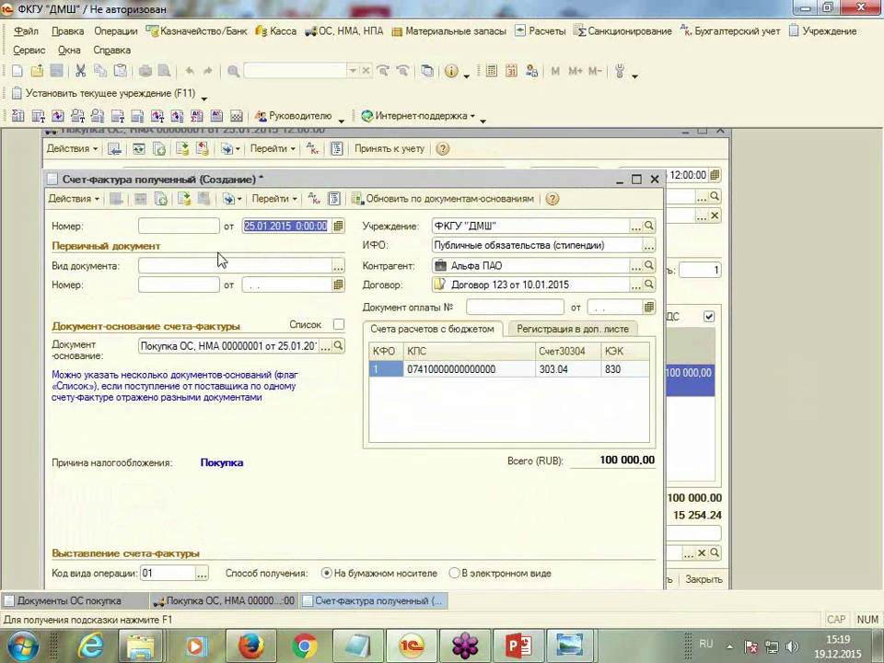
{"action": "left_click", "coordinate": [338, 266]}
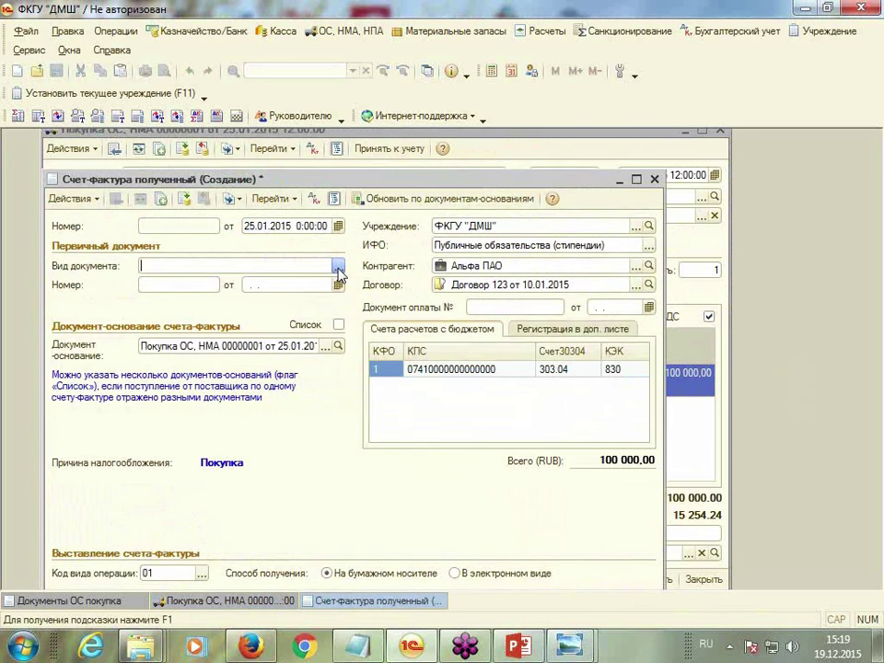
{"action": "left_click", "coordinate": [225, 154]}
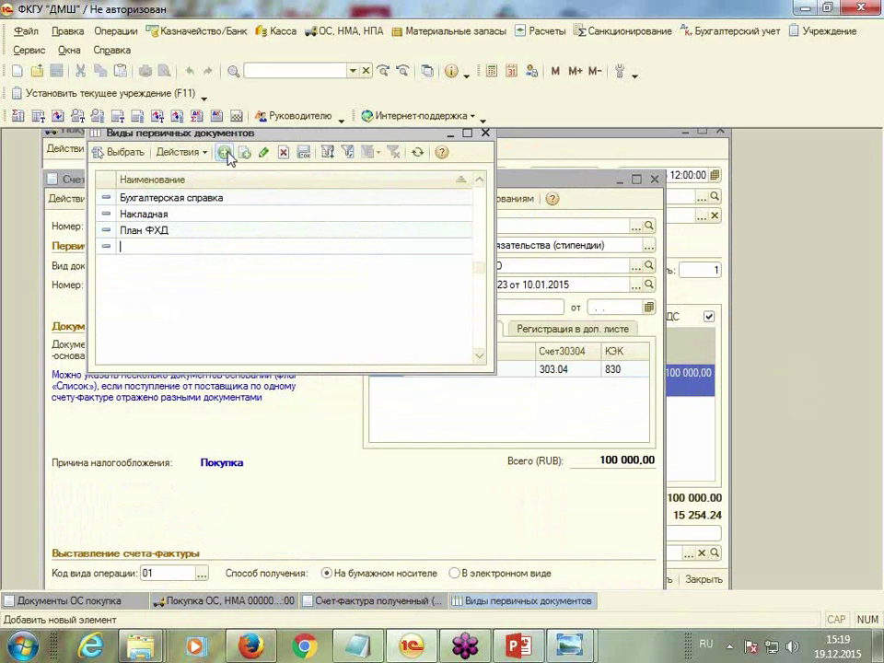
{"action": "type", "text": "Сч"}
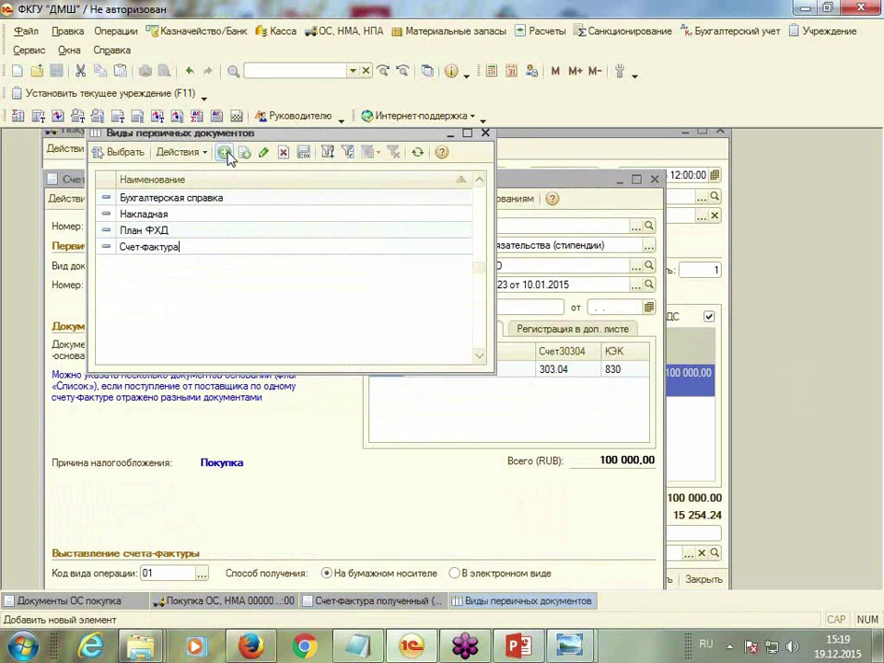
{"action": "type", "text": "ет-фактура"}
{"action": "key", "text": "Return"}
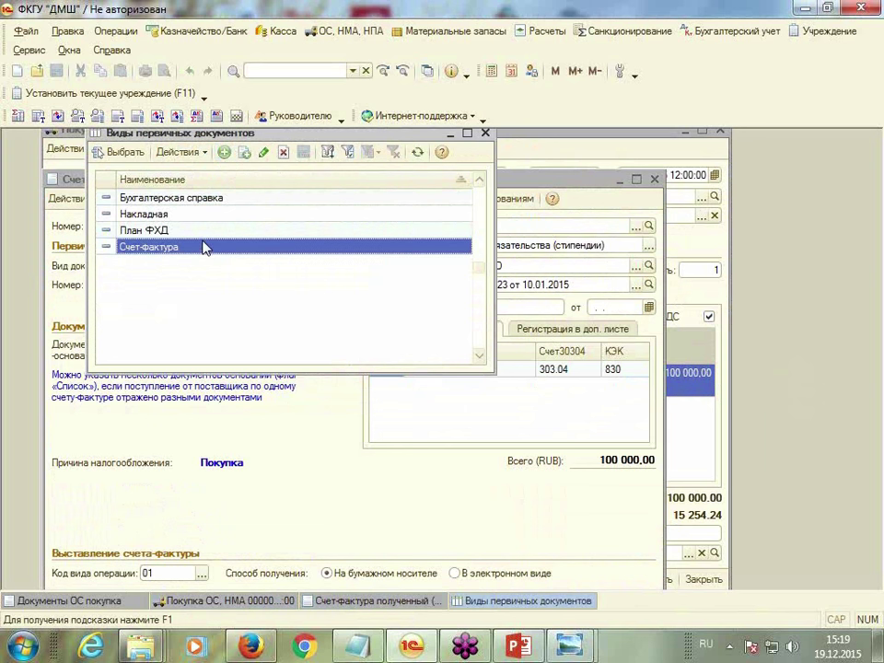
{"action": "double_click", "coordinate": [205, 247]}
Enter invoice number 25 dated 25.01.2015 and save the invoice
{"action": "left_click", "coordinate": [181, 276]}
{"action": "type", "text": "25"}
{"action": "key", "text": "Tab"}
{"action": "type", "text": "25"}
{"action": "key", "text": "Tab"}
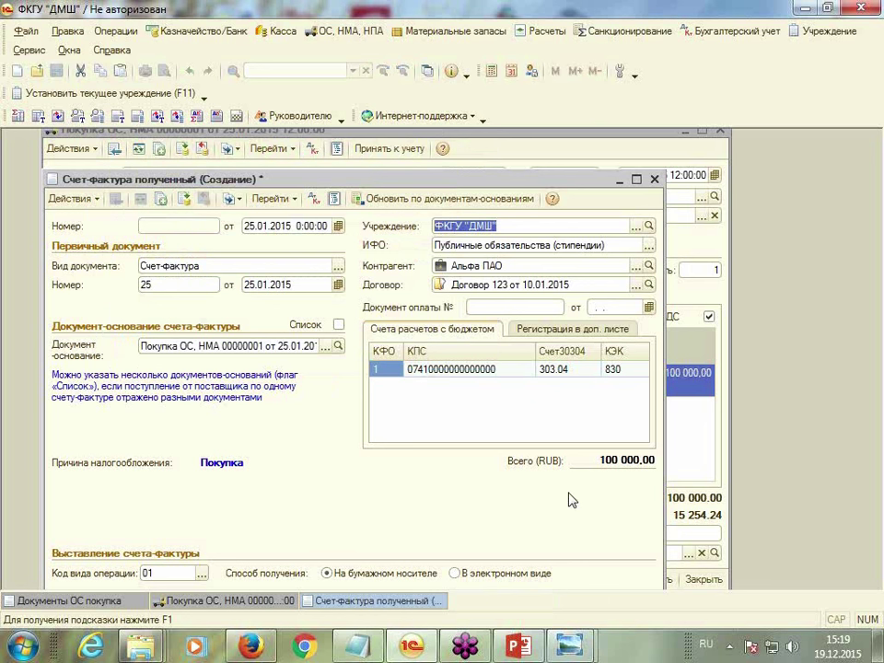
{"action": "left_click_drag", "start_coordinate": [484, 181], "coordinate": [490, 136]}
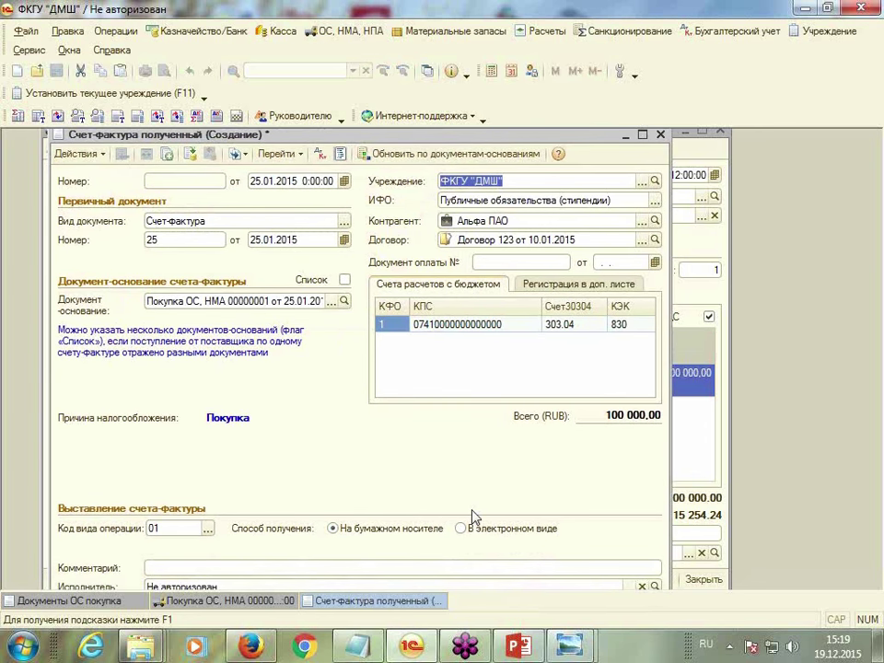
{"action": "left_click", "coordinate": [642, 135]}
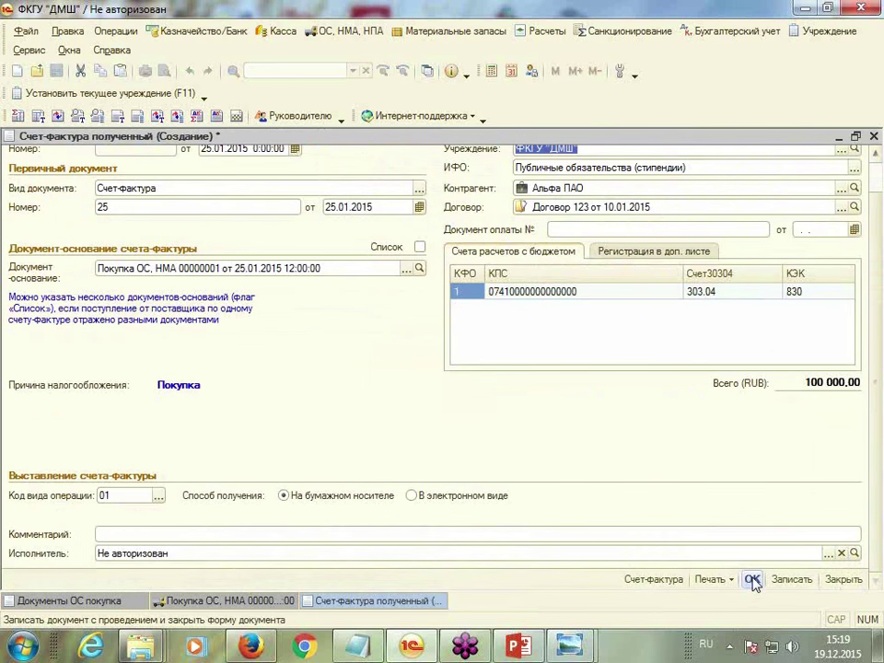
{"action": "left_click", "coordinate": [752, 579]}
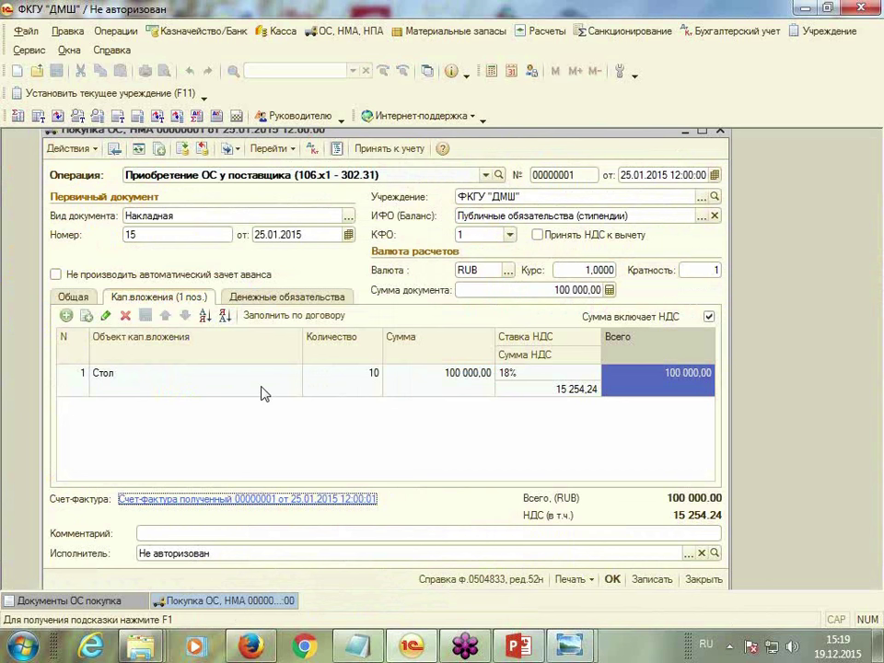
{"action": "left_click", "coordinate": [353, 33]}
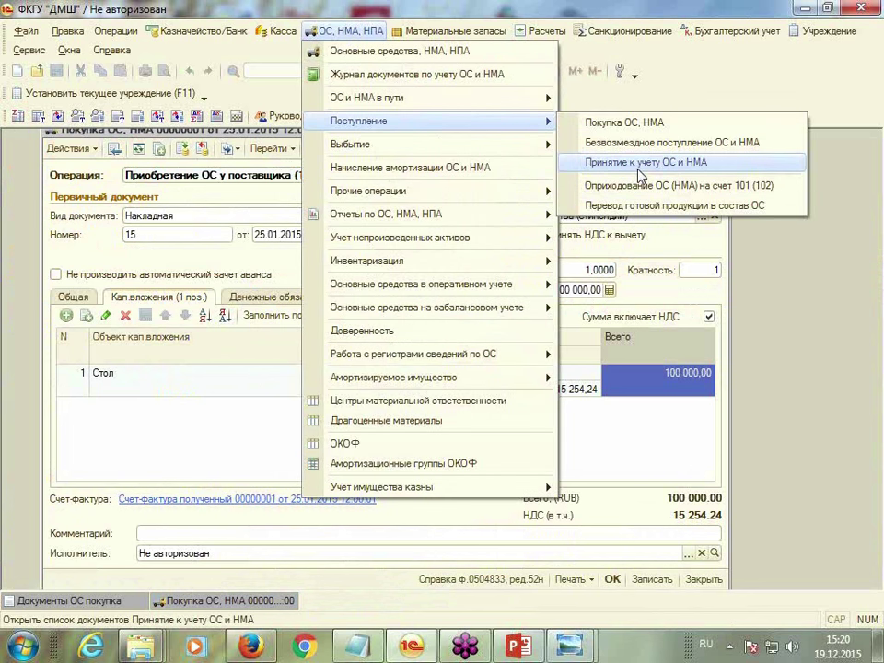
Run Принять к учету on the purchase to generate acceptance for 10 Стол at 100 000,00
{"action": "left_click", "coordinate": [197, 411]}
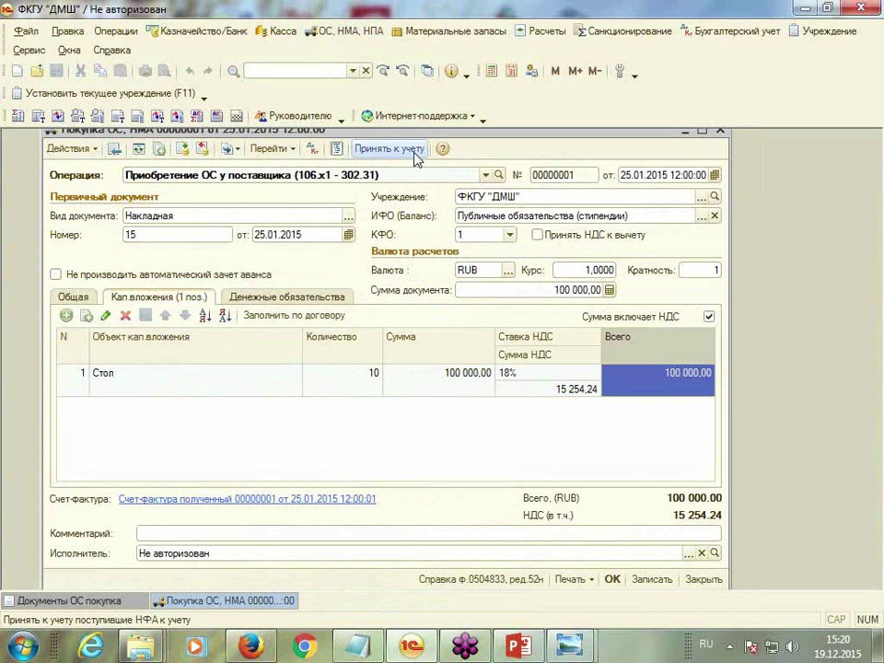
{"action": "left_click", "coordinate": [413, 155]}
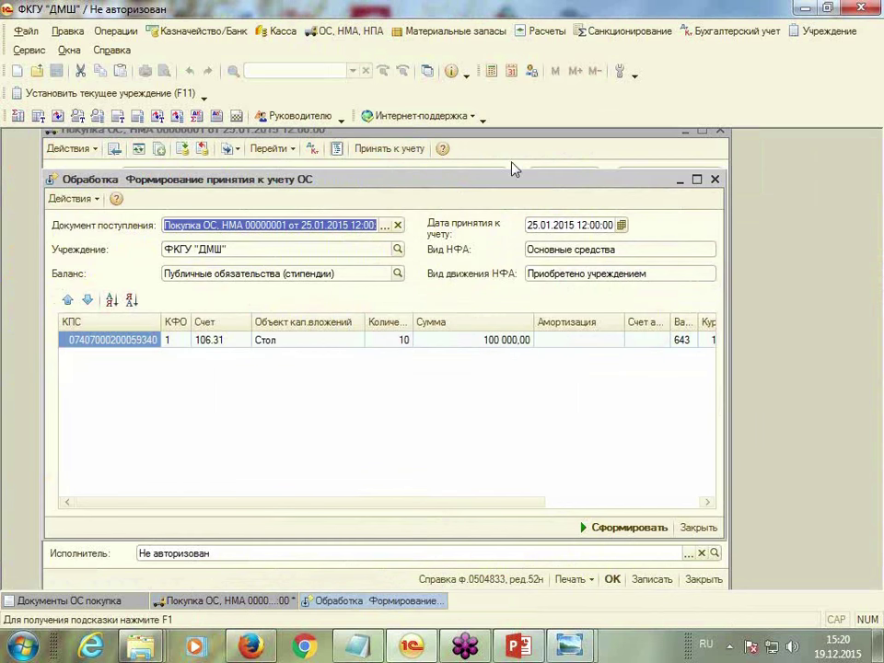
{"action": "left_click_drag", "start_coordinate": [501, 181], "coordinate": [504, 162]}
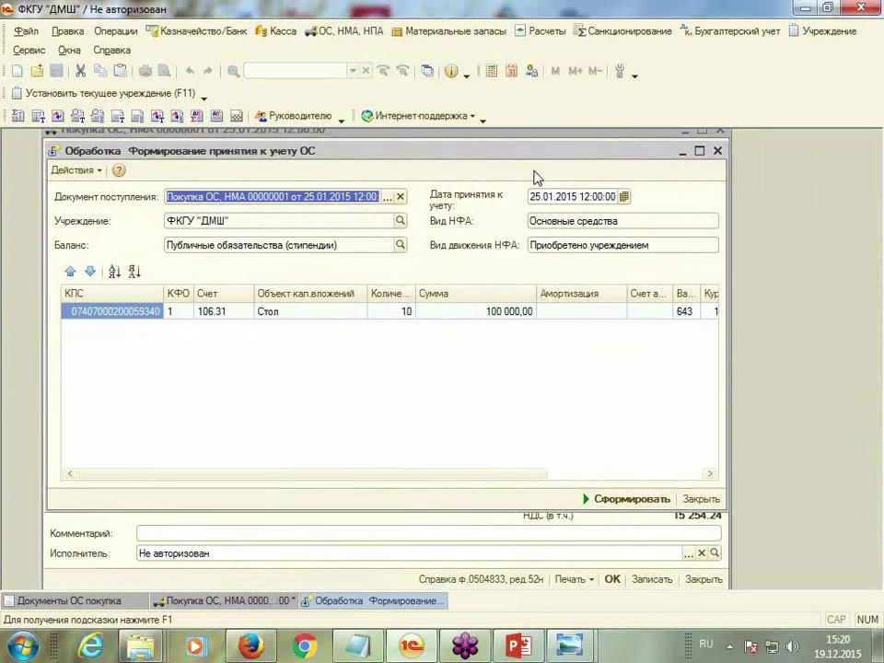
{"action": "left_click", "coordinate": [631, 499]}
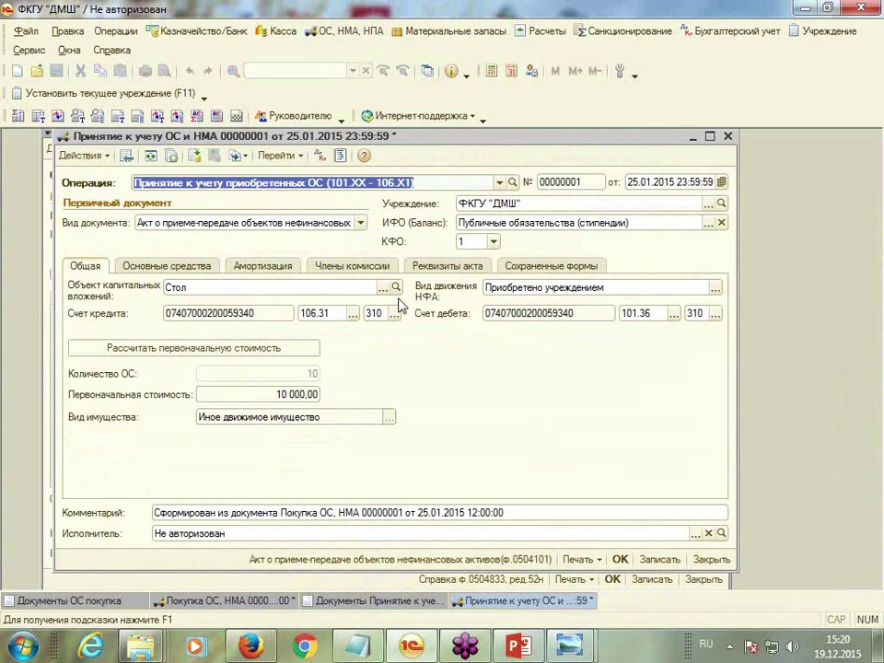
{"action": "left_click", "coordinate": [657, 184]}
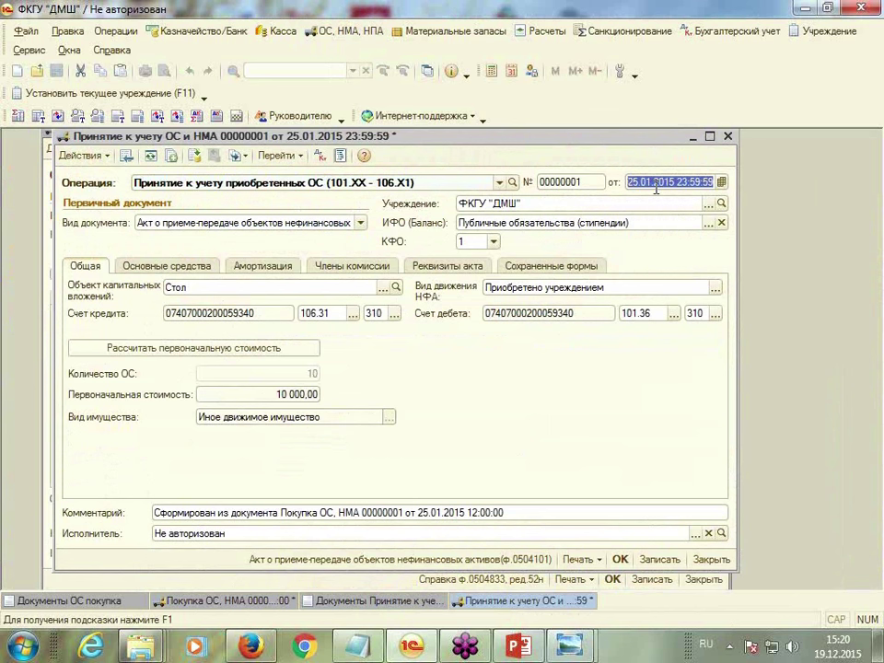
{"action": "type", "text": "2"}
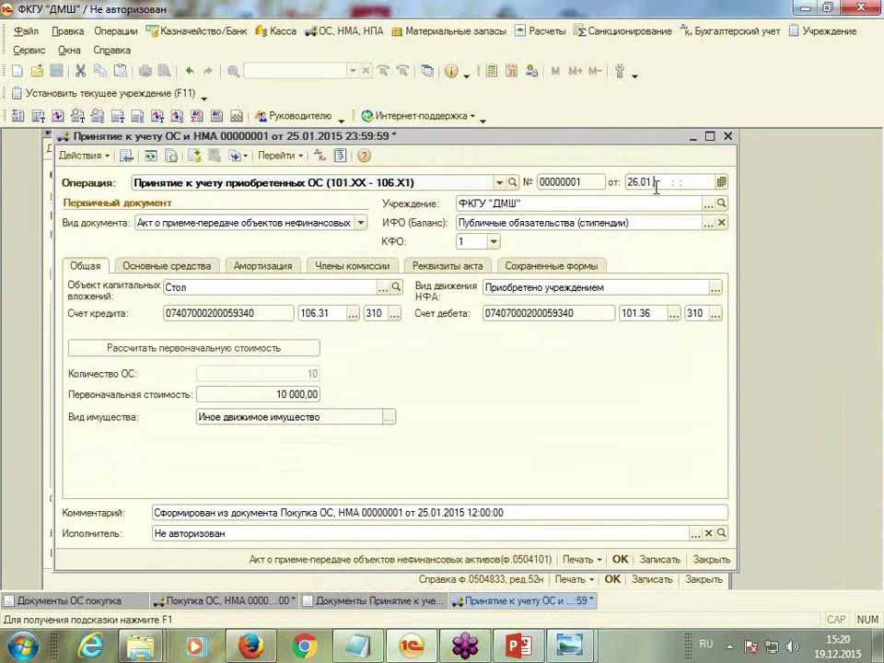
{"action": "type", "text": "6.01"}
{"action": "key", "text": "Return"}
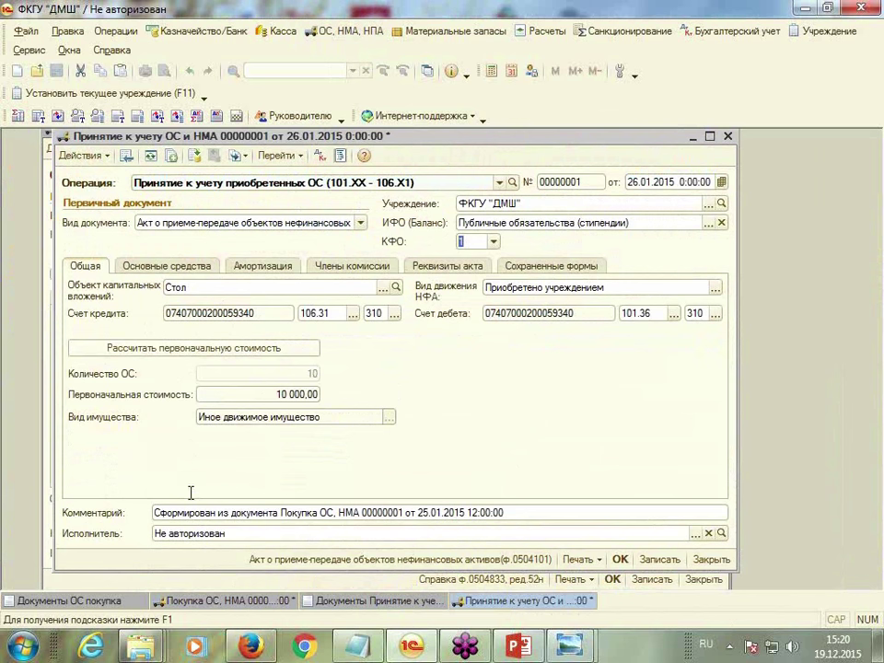
{"action": "left_click", "coordinate": [147, 273]}
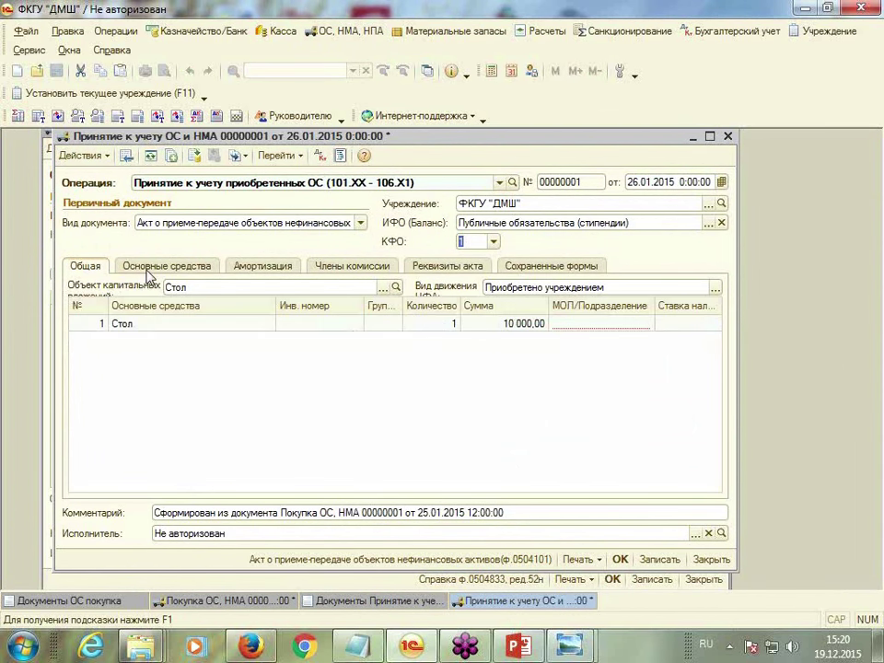
{"action": "left_click", "coordinate": [338, 329]}
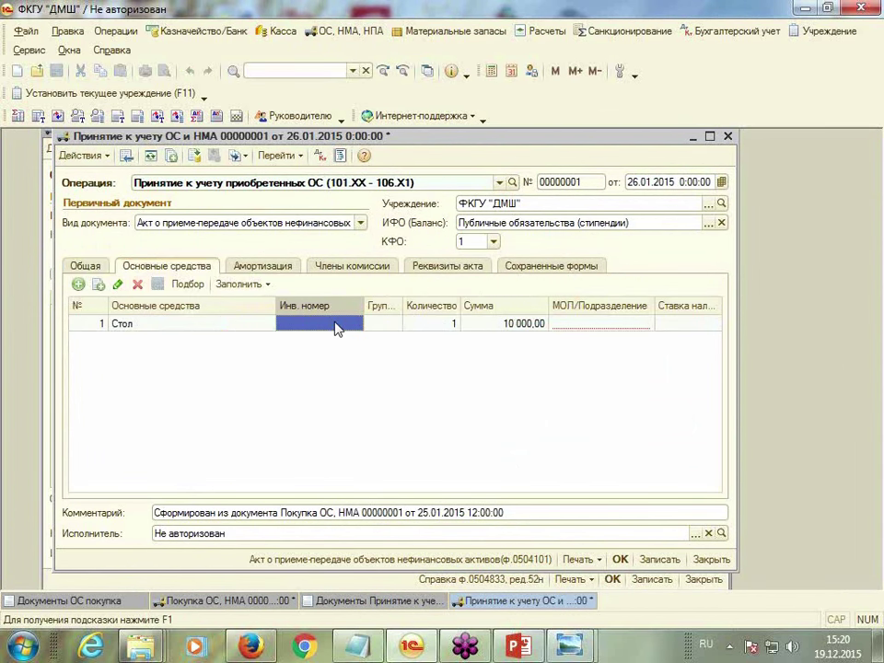
{"action": "left_click", "coordinate": [343, 329]}
{"action": "left_click", "coordinate": [343, 325]}
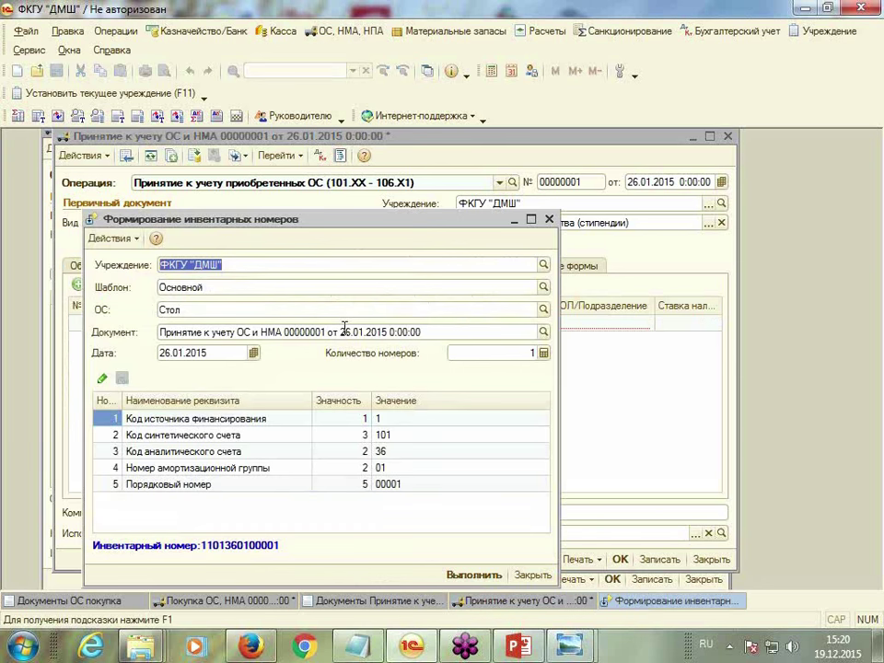
{"action": "left_click", "coordinate": [473, 575]}
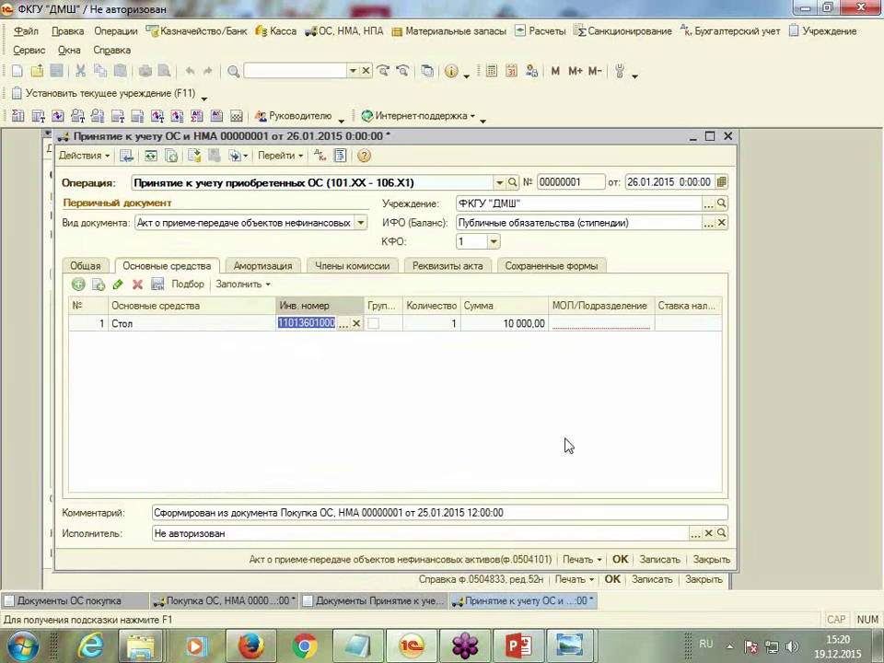
Assign the Администрация responsible person and a 2,20 tax rate to the Стол line
{"action": "double_click", "coordinate": [598, 324]}
{"action": "left_click", "coordinate": [273, 293]}
{"action": "double_click", "coordinate": [272, 293]}
{"action": "double_click", "coordinate": [682, 323]}
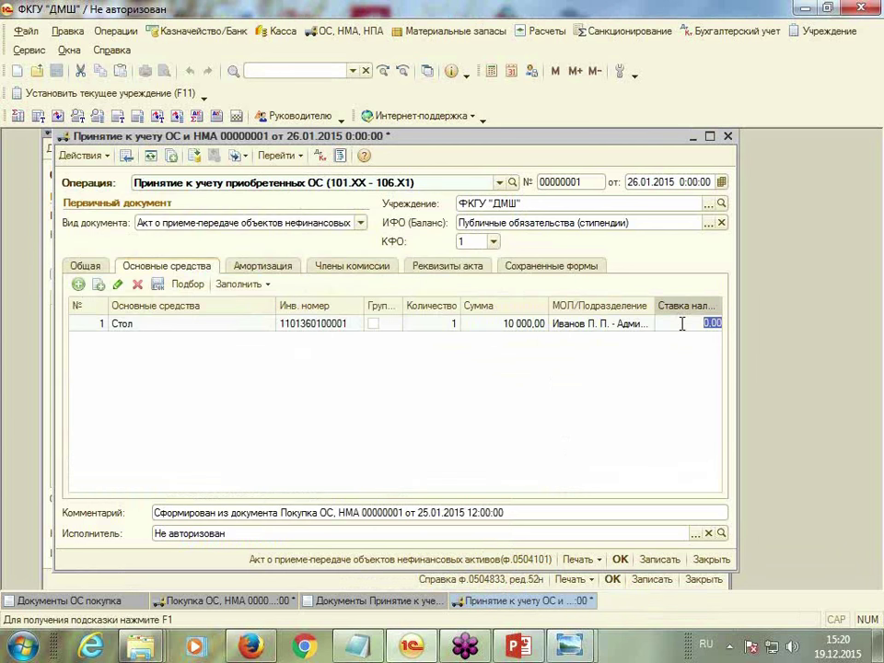
{"action": "type", "text": "2,2"}
{"action": "key", "text": "Return"}
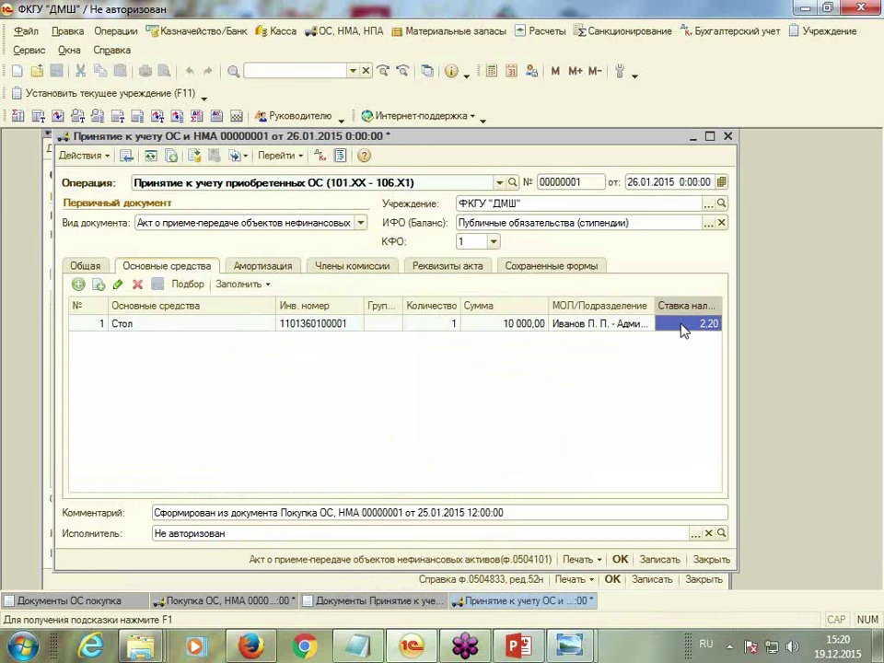
{"action": "left_click", "coordinate": [255, 270]}
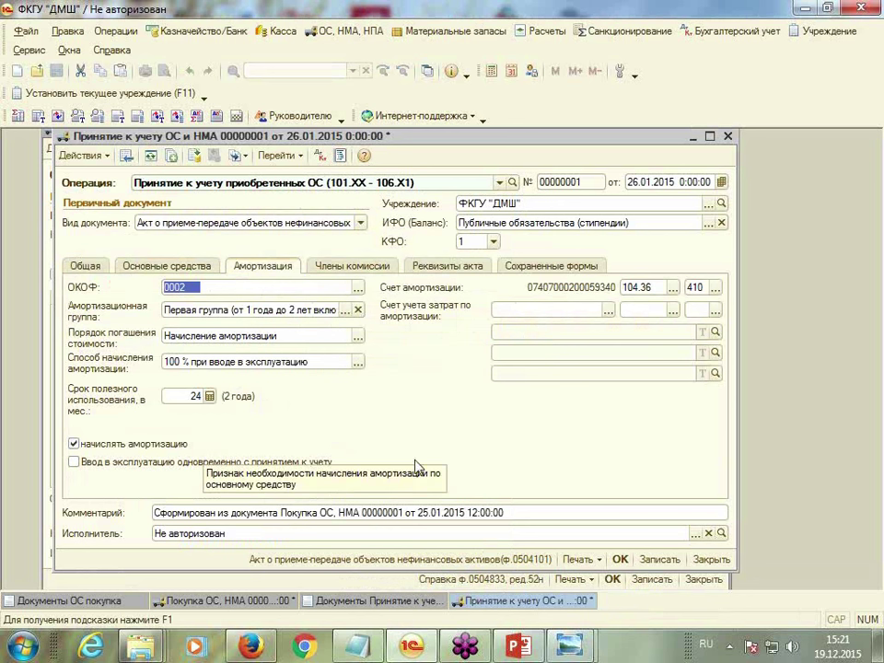
{"action": "left_click", "coordinate": [677, 314]}
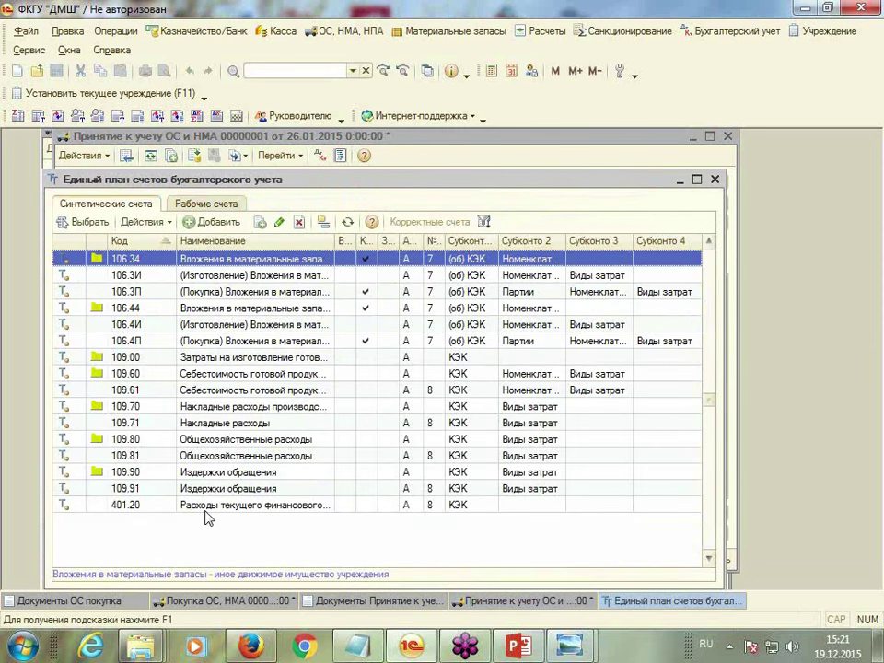
{"action": "left_click", "coordinate": [207, 459]}
{"action": "double_click", "coordinate": [367, 262]}
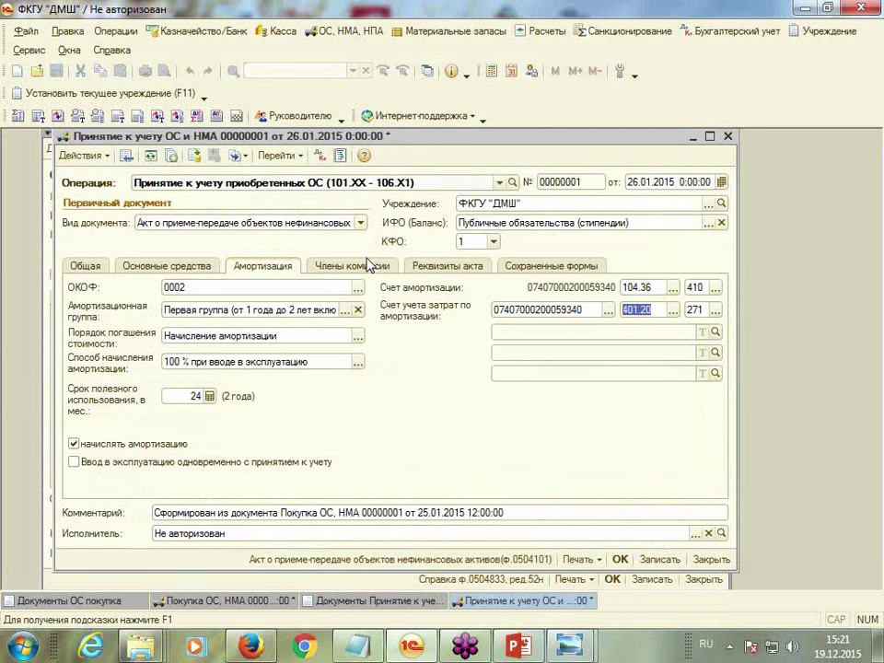
{"action": "left_click", "coordinate": [592, 330]}
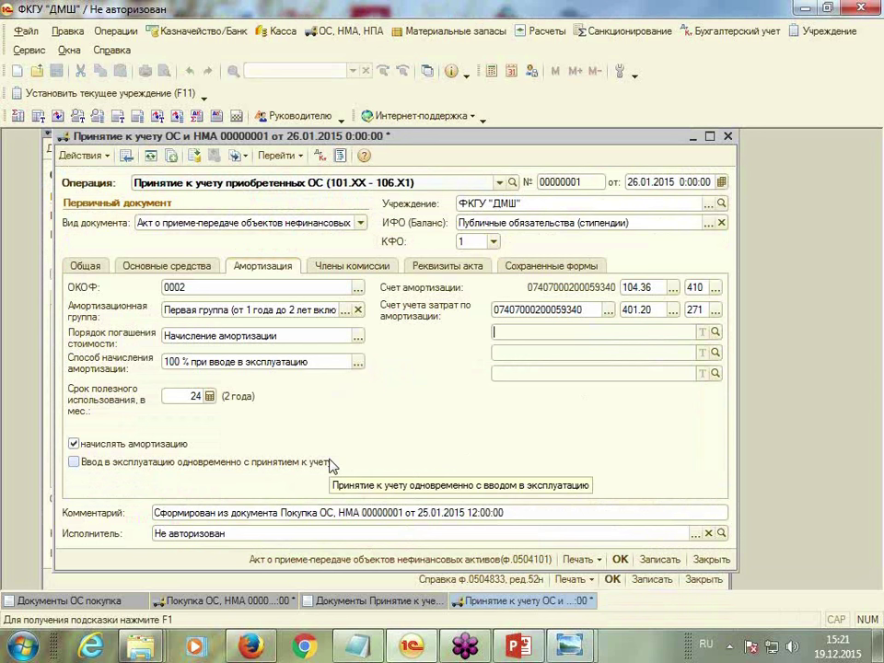
{"action": "left_click", "coordinate": [348, 269]}
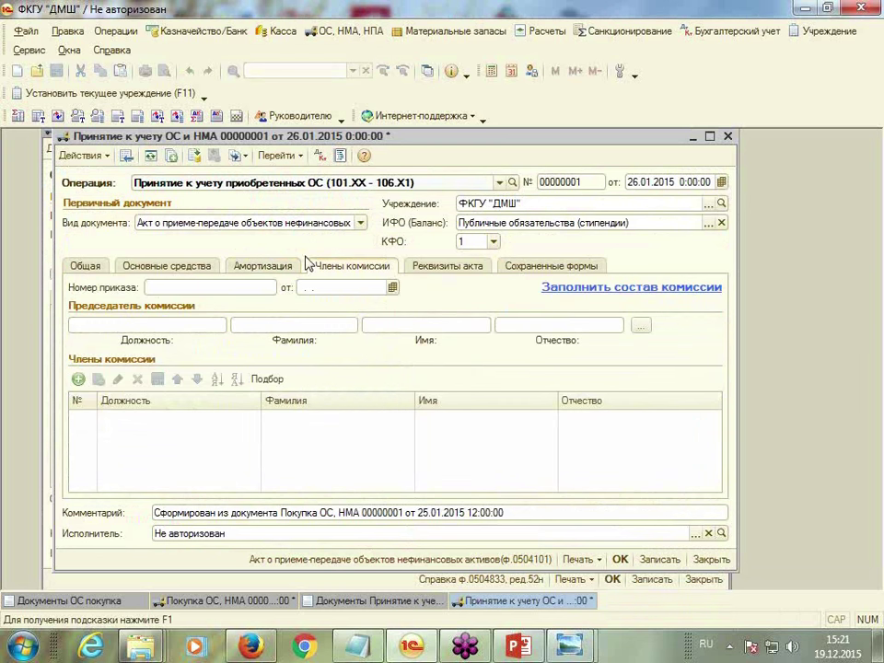
Create a new standing commission under order 28 dated 28.01.2015
{"action": "left_click", "coordinate": [650, 296]}
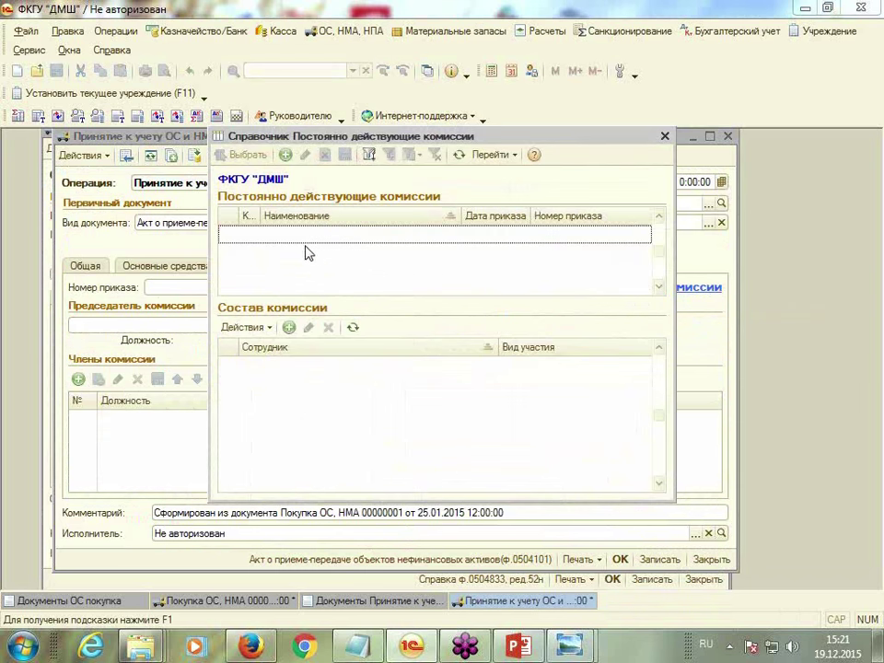
{"action": "left_click", "coordinate": [286, 153]}
{"action": "left_click", "coordinate": [378, 237]}
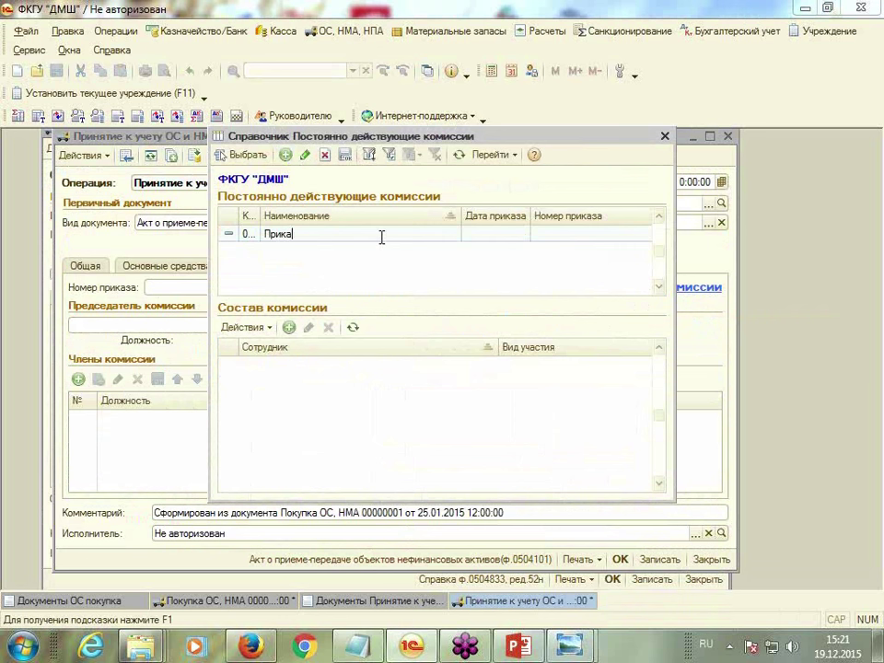
{"action": "left_click", "coordinate": [502, 234]}
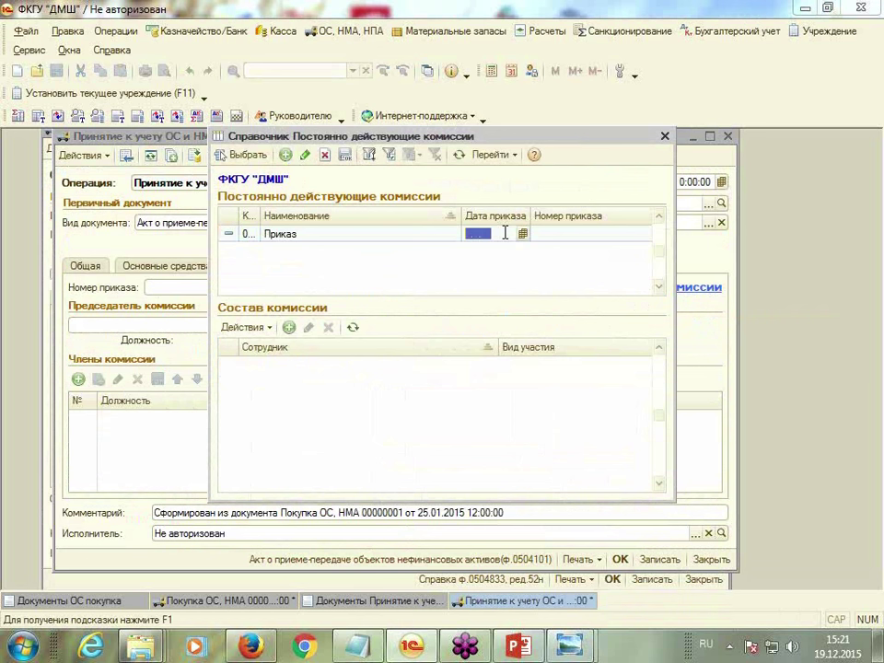
{"action": "type", "text": "28.01.2015"}
{"action": "key", "text": "Tab"}
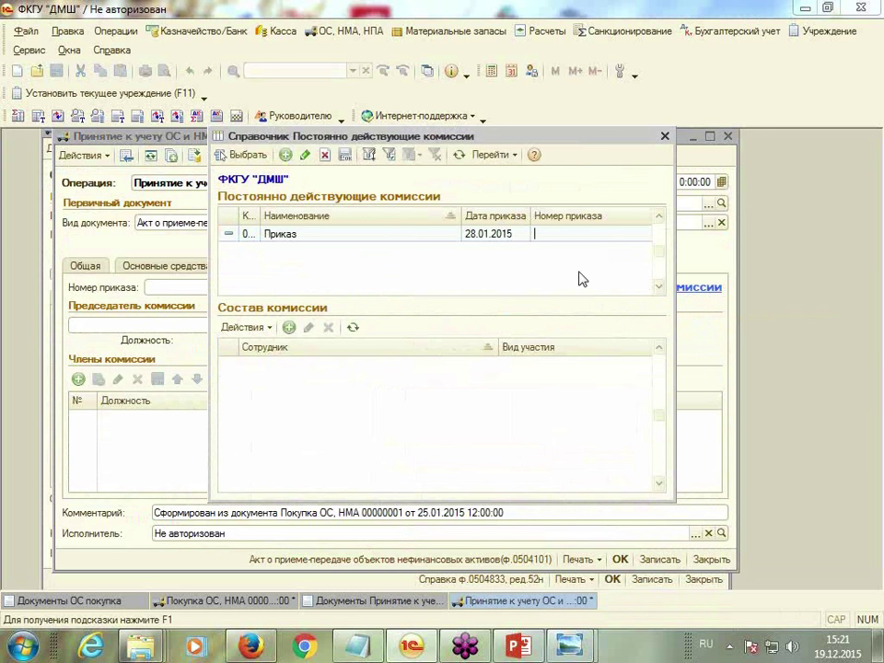
{"action": "left_click", "coordinate": [312, 415]}
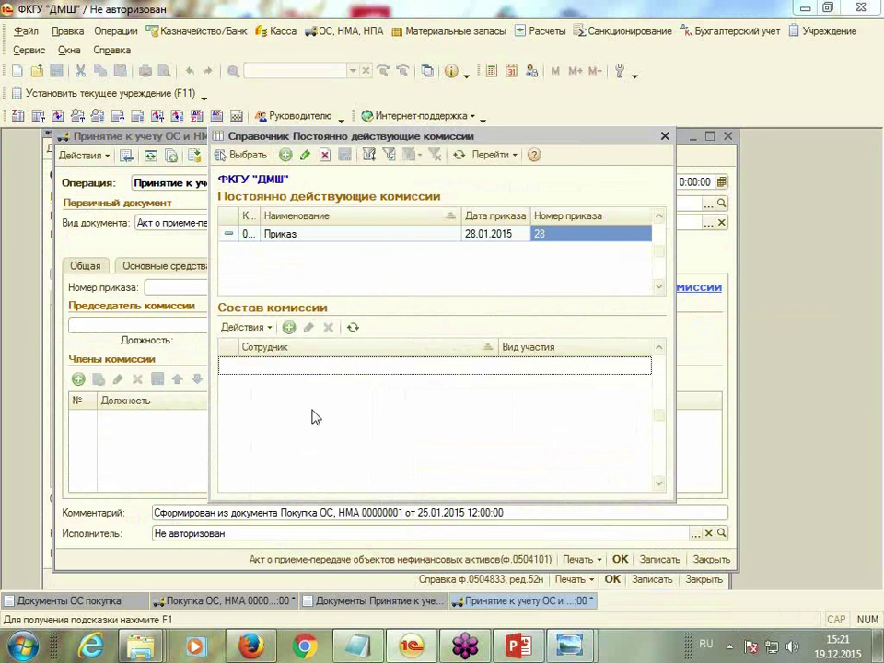
Add the Директор to the commission with the Председатель role
{"action": "left_click", "coordinate": [287, 328]}
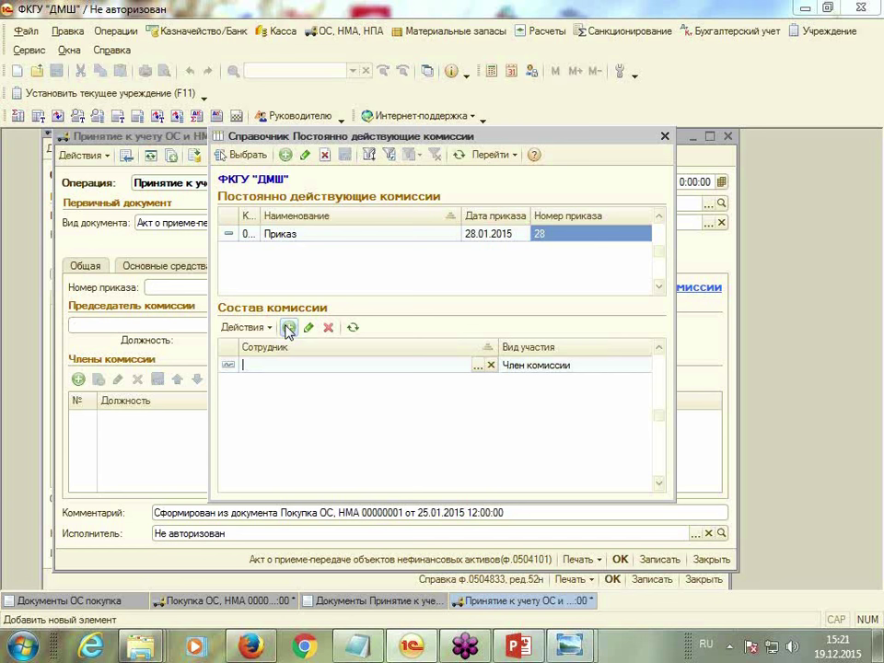
{"action": "left_click", "coordinate": [478, 366]}
{"action": "double_click", "coordinate": [334, 285]}
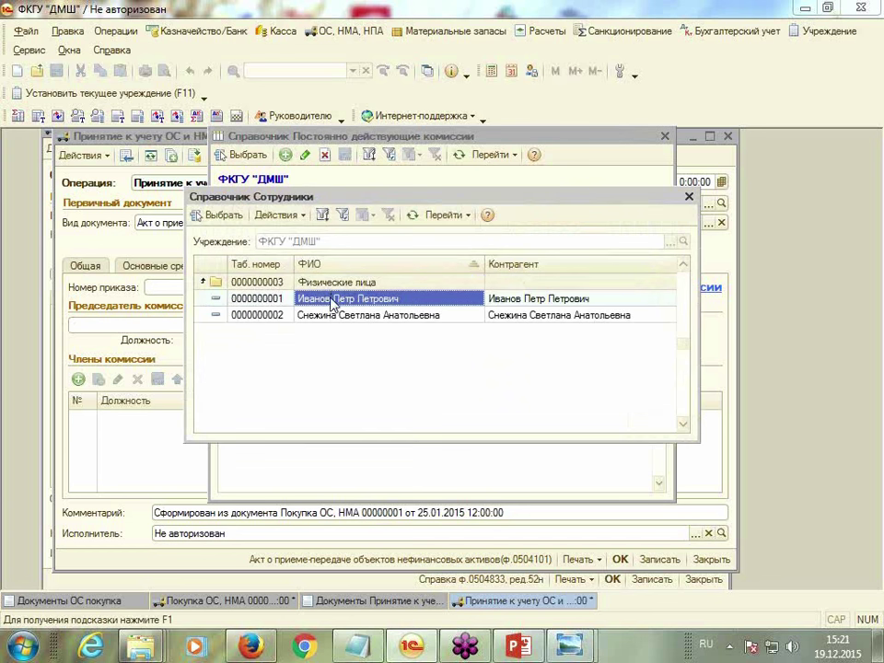
{"action": "double_click", "coordinate": [333, 299]}
{"action": "left_click", "coordinate": [589, 366]}
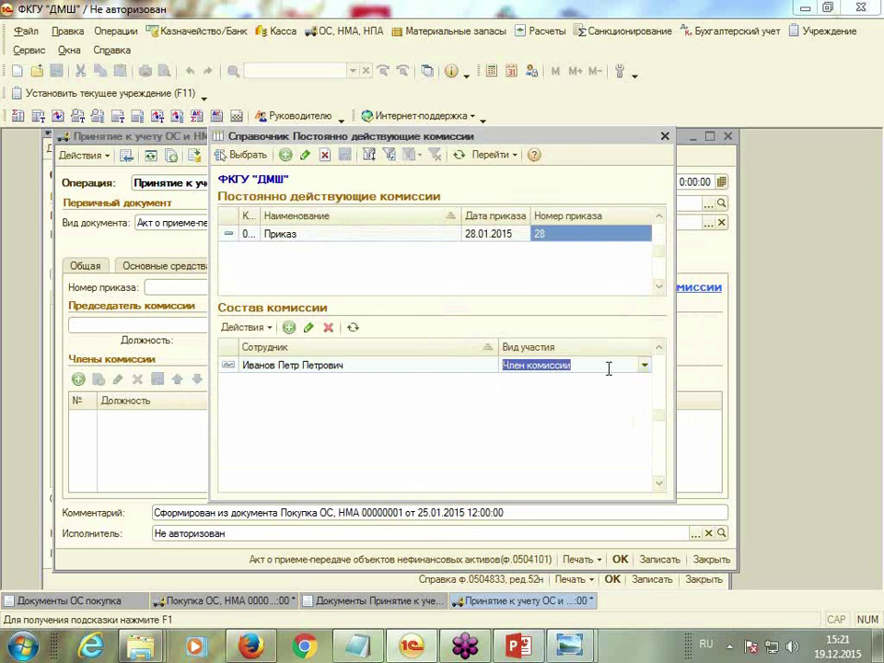
{"action": "left_click", "coordinate": [645, 366]}
{"action": "left_click", "coordinate": [598, 397]}
Add the Главный бухгалтер as a member and apply the commission to the document
{"action": "left_click", "coordinate": [289, 328]}
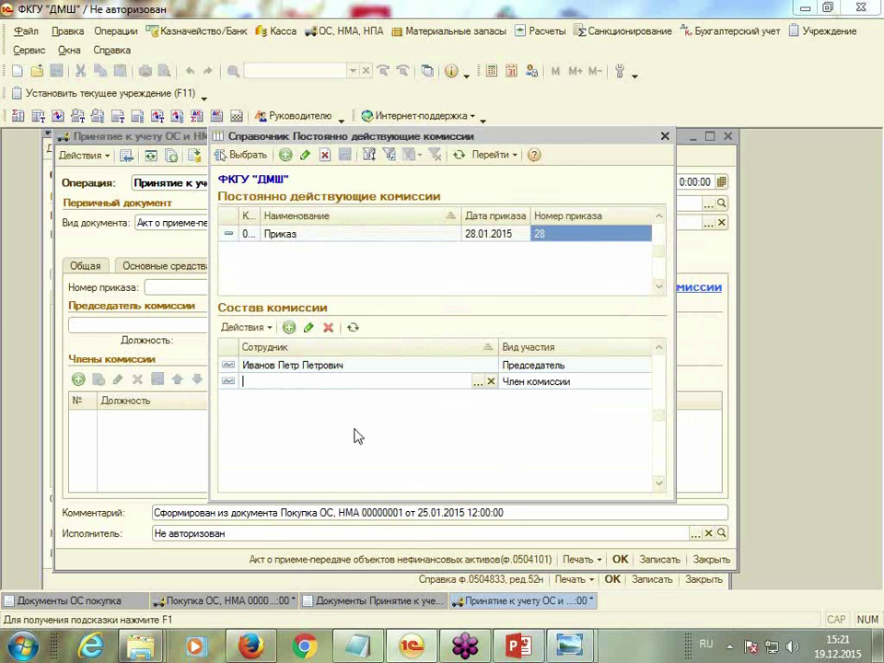
{"action": "left_click", "coordinate": [476, 381]}
{"action": "double_click", "coordinate": [309, 281]}
{"action": "left_click", "coordinate": [316, 313]}
{"action": "double_click", "coordinate": [316, 313]}
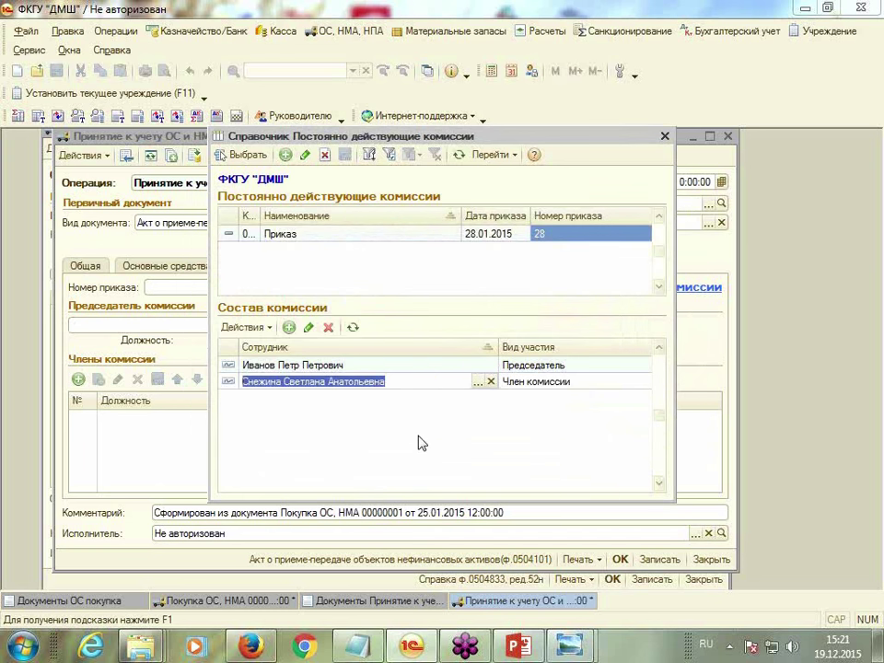
{"action": "left_click", "coordinate": [249, 155]}
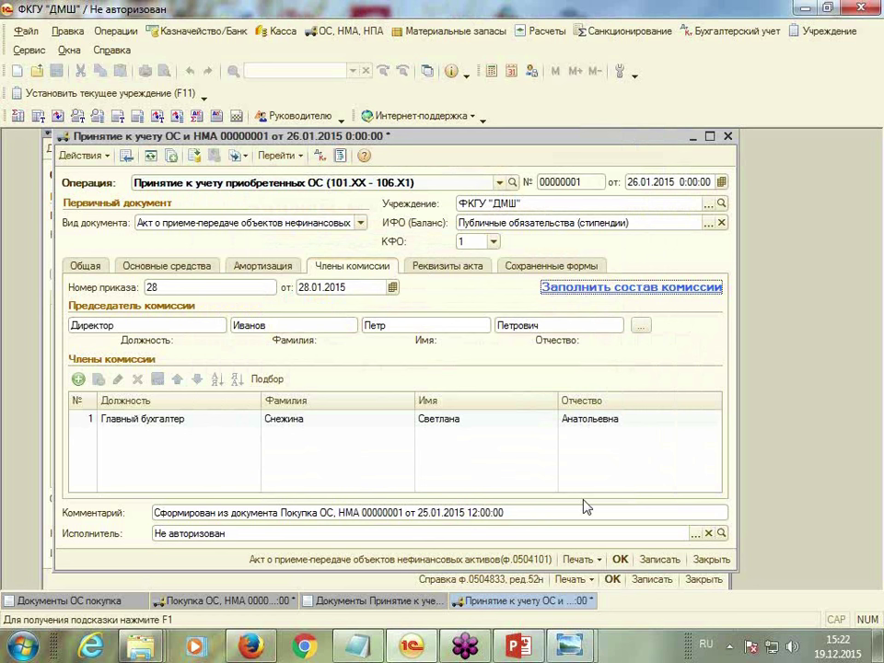
Post and close the acceptance and purchase documents, then close both document lists
{"action": "left_click", "coordinate": [620, 561]}
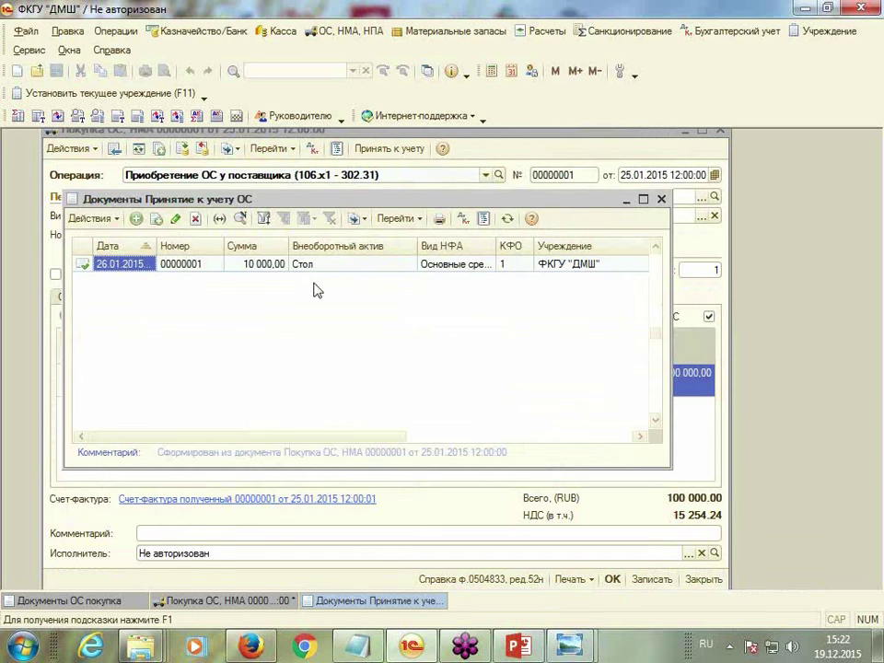
{"action": "left_click", "coordinate": [661, 200]}
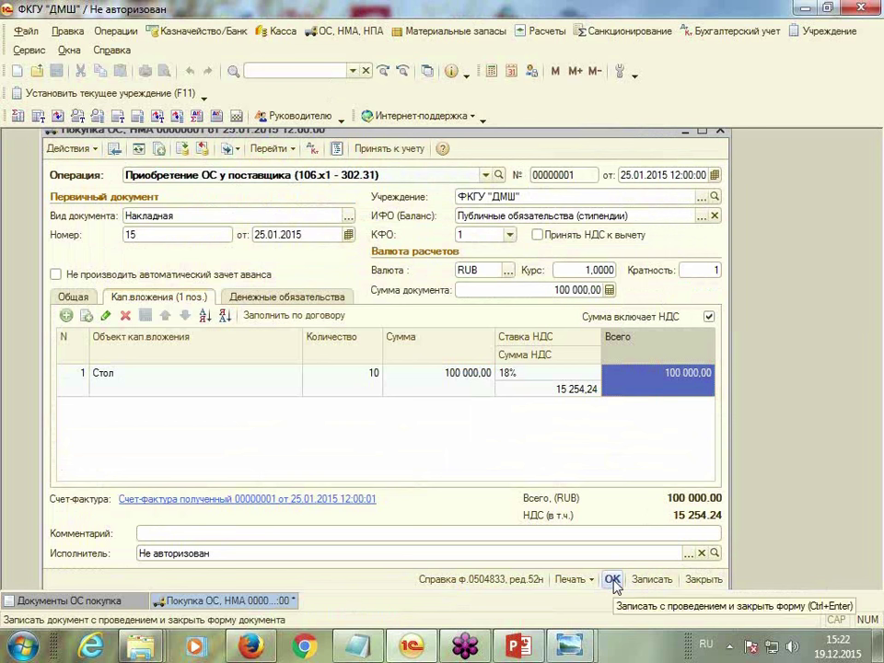
{"action": "left_click", "coordinate": [612, 580]}
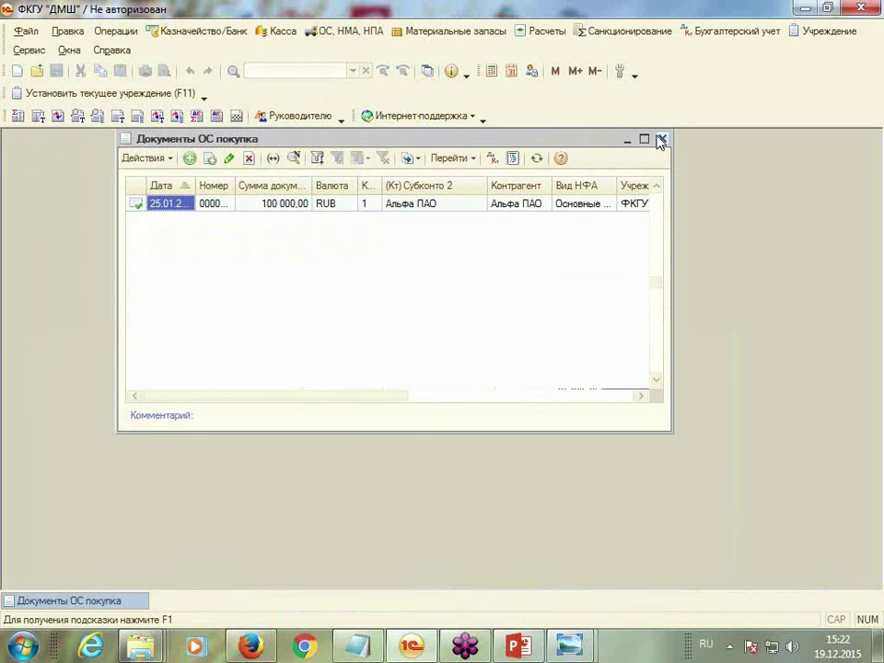
{"action": "left_click", "coordinate": [660, 139]}
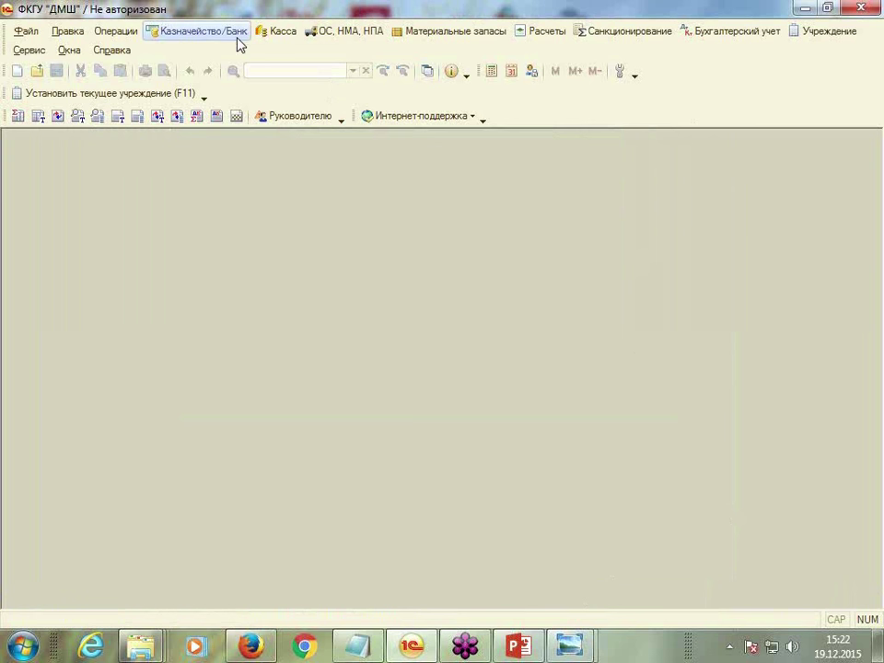
Create a new cash receipt order from the Касса cash receipt orders list
{"action": "left_click", "coordinate": [291, 33]}
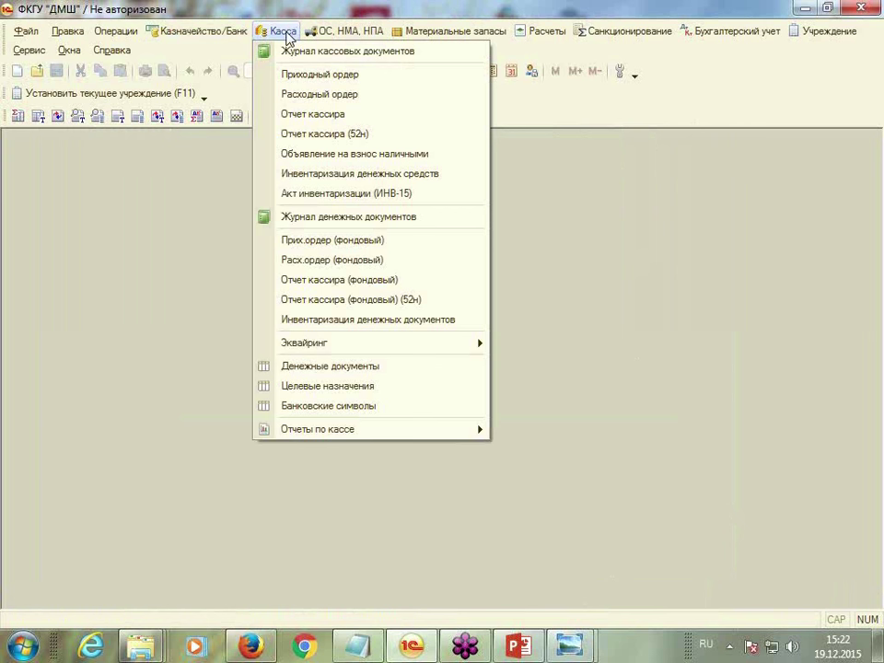
{"action": "left_click", "coordinate": [301, 81]}
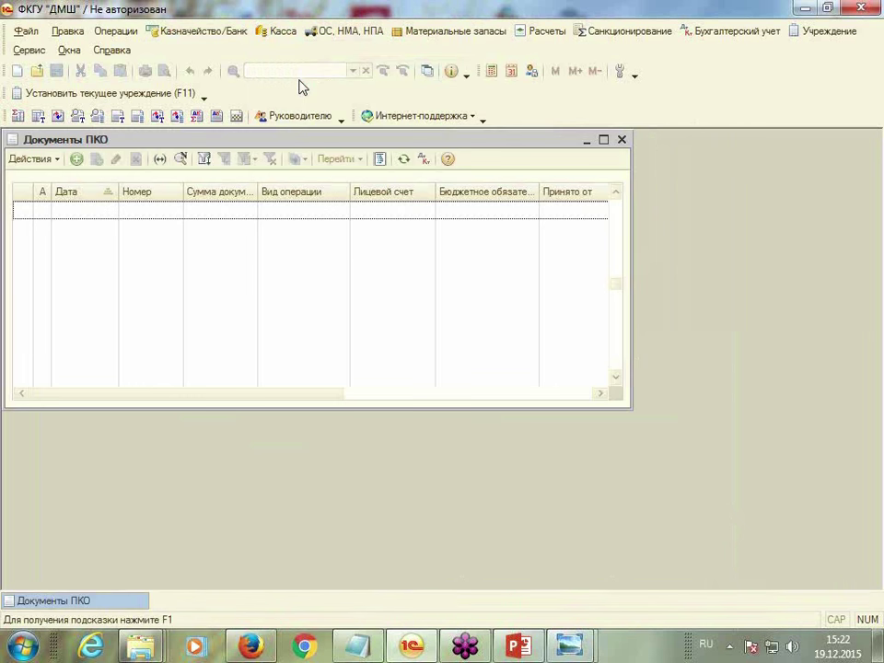
{"action": "left_click", "coordinate": [77, 160]}
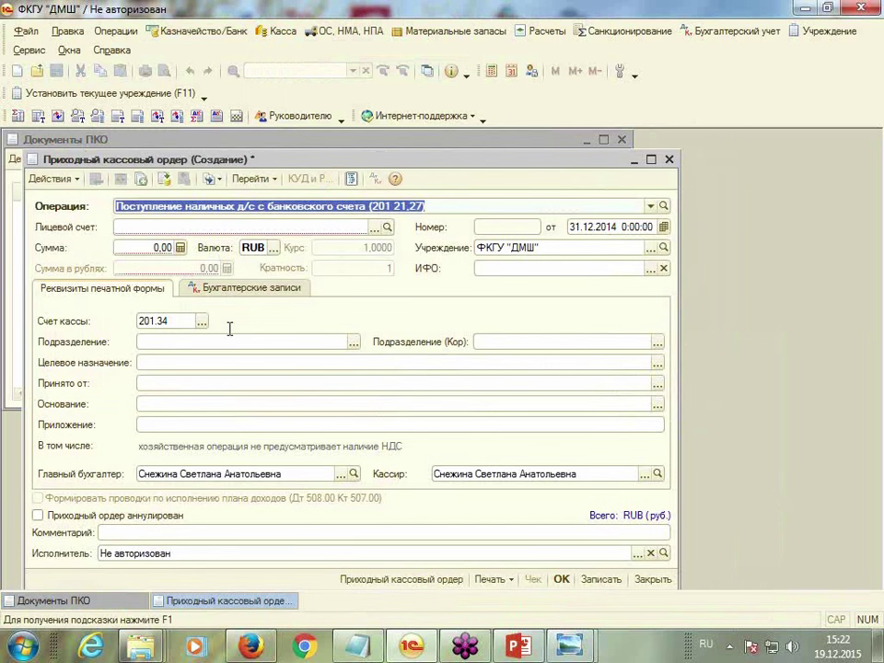
{"action": "left_click_drag", "start_coordinate": [537, 159], "coordinate": [545, 127]}
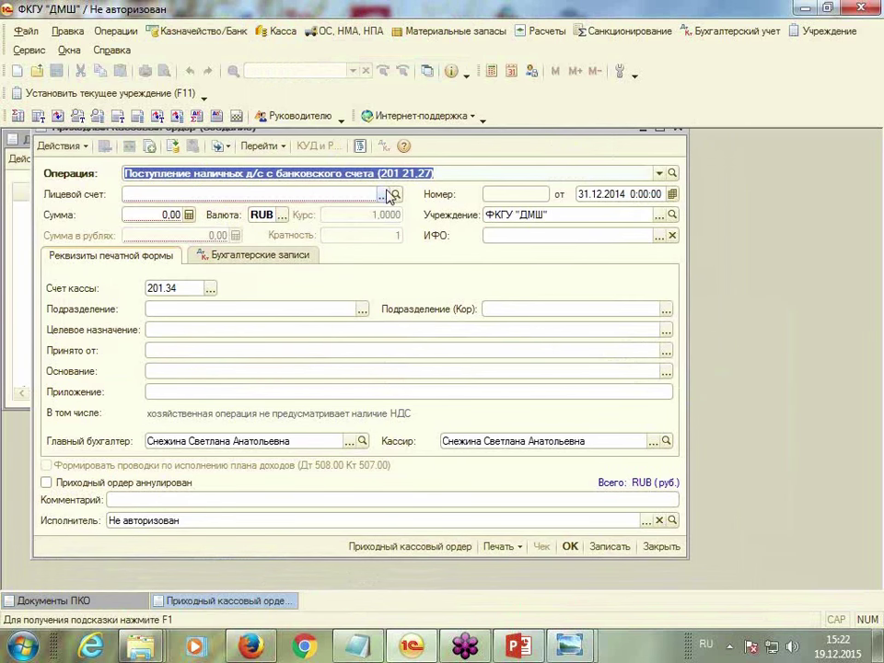
{"action": "left_click", "coordinate": [385, 195]}
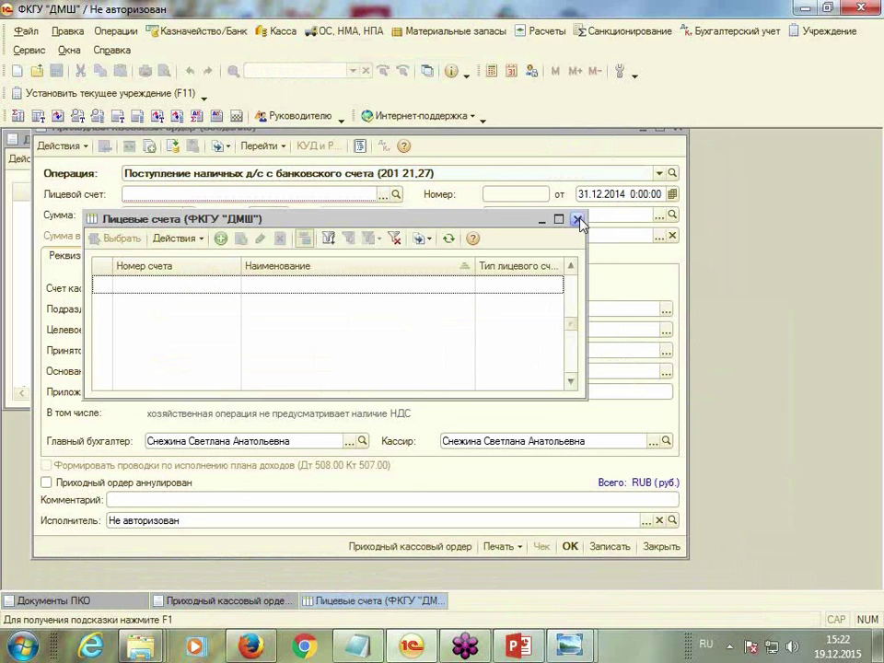
{"action": "left_click", "coordinate": [577, 219]}
{"action": "left_click", "coordinate": [659, 173]}
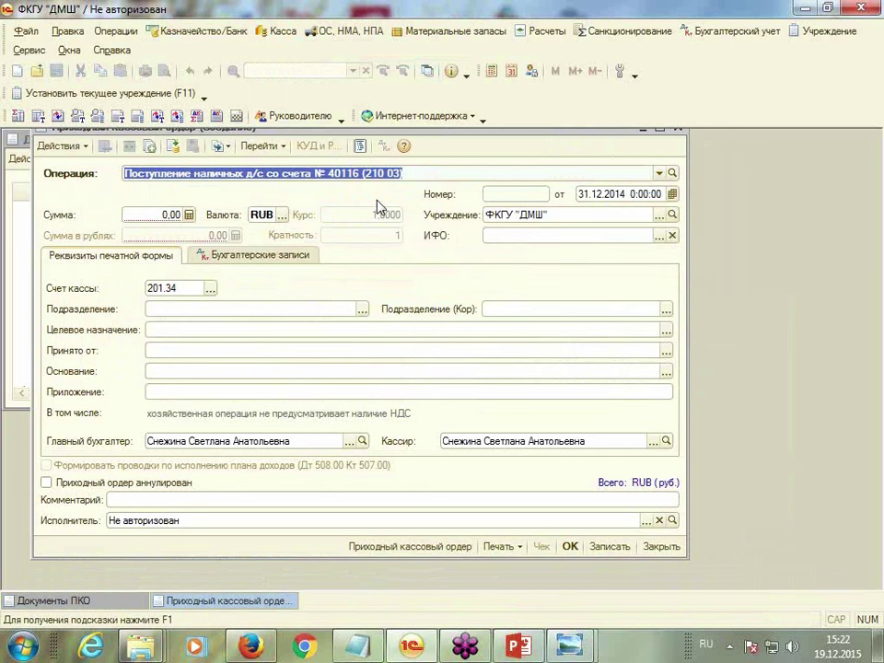
Set date 30.01.2015, amount 50 000,00 and funding source Публичные обязательства (стипендии)
{"action": "left_click", "coordinate": [616, 191]}
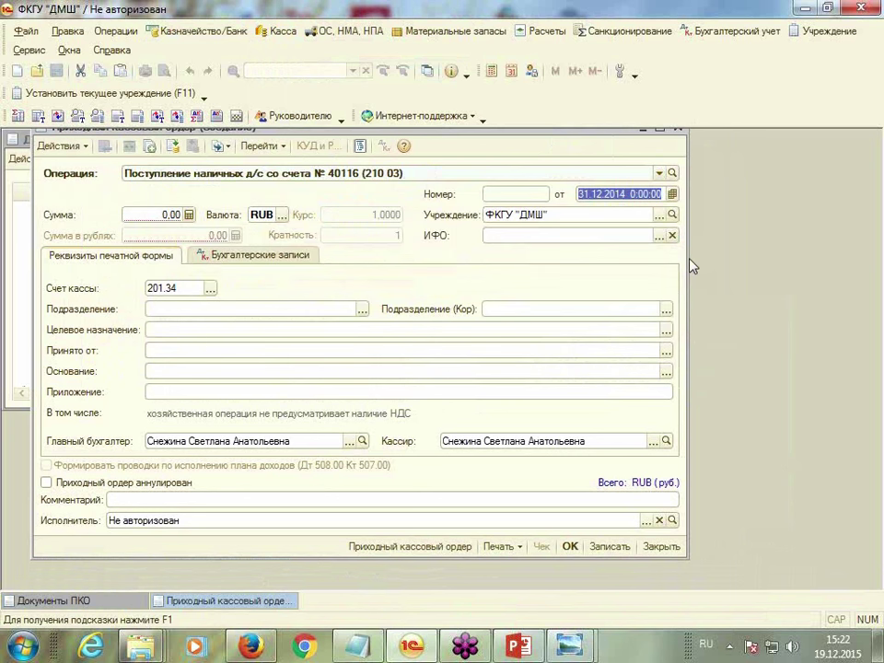
{"action": "type", "text": "3001"}
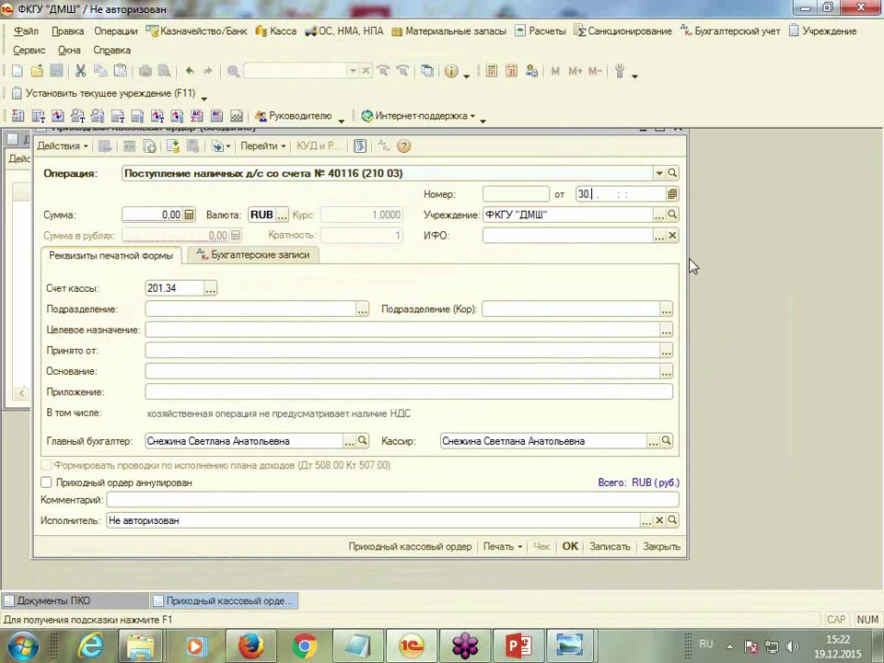
{"action": "key", "text": "Return"}
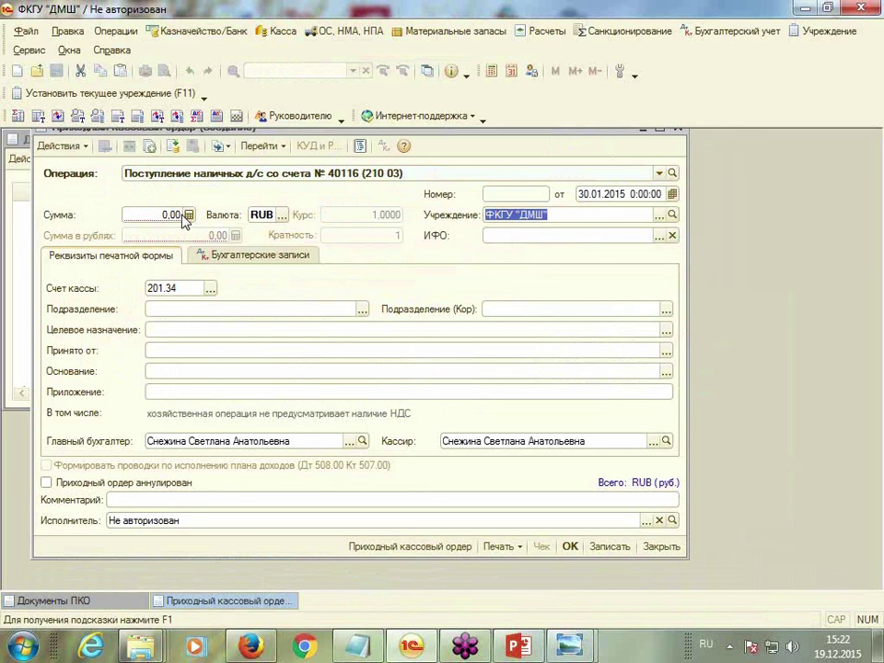
{"action": "left_click", "coordinate": [175, 215]}
{"action": "type", "text": "50"}
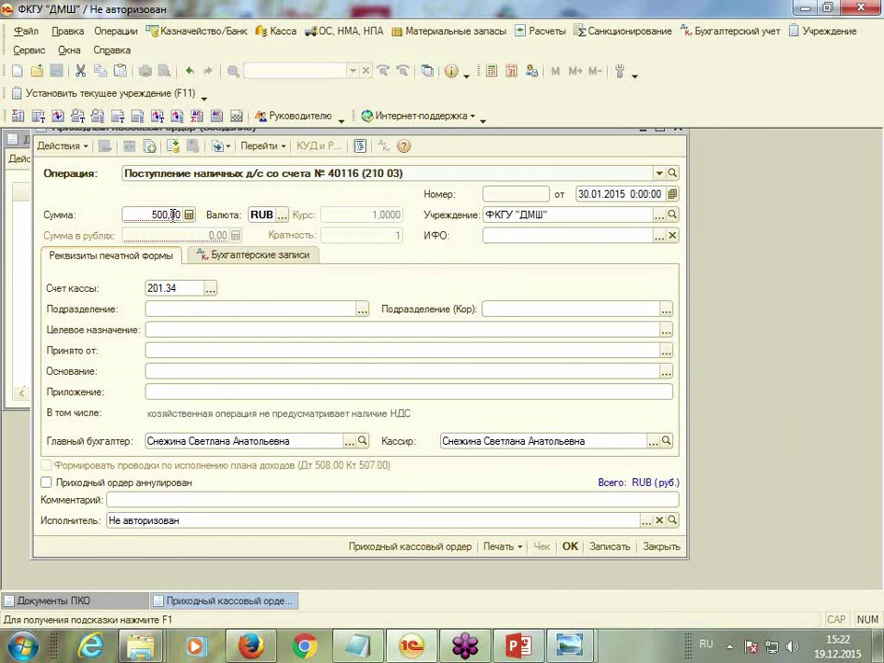
{"action": "key", "text": "Return"}
{"action": "left_click", "coordinate": [659, 236]}
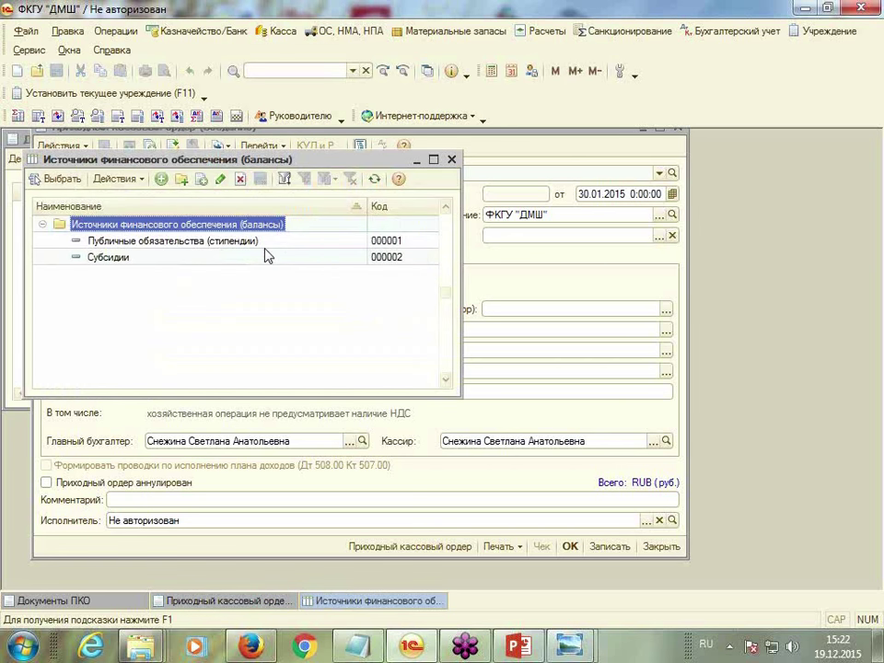
{"action": "double_click", "coordinate": [265, 247]}
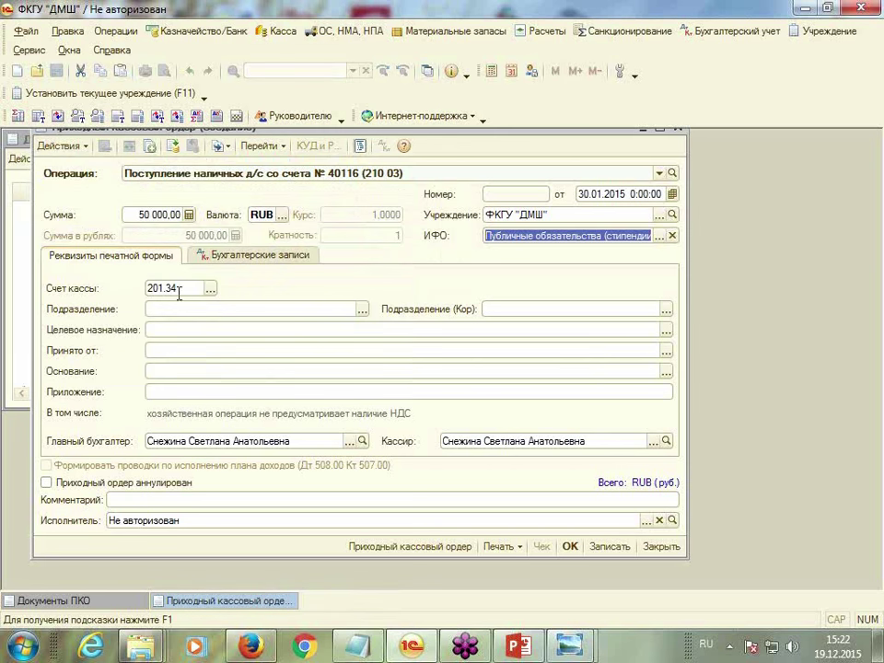
Set department Администрация and choose the person paying in the cash
{"action": "left_click", "coordinate": [362, 310]}
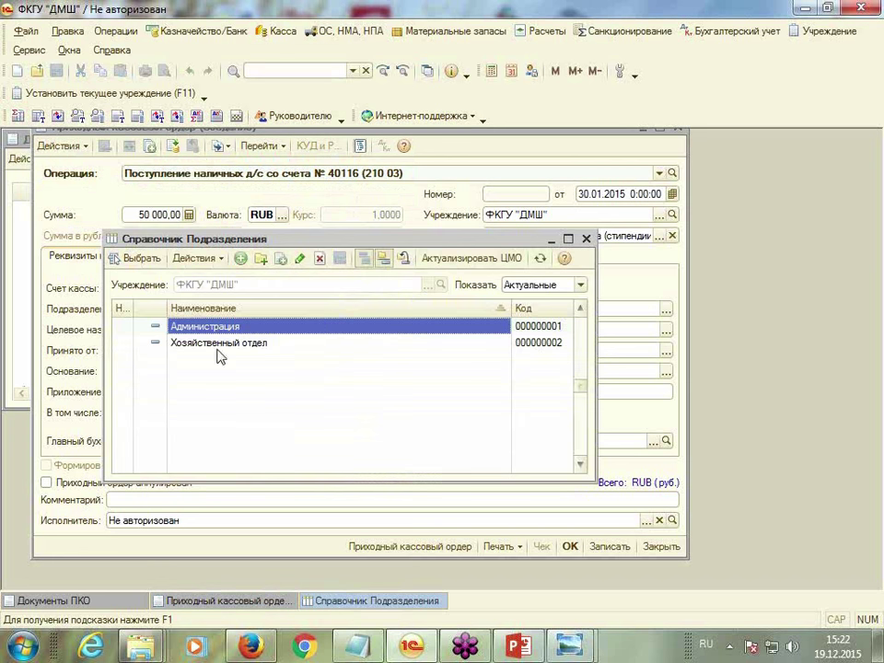
{"action": "double_click", "coordinate": [212, 329]}
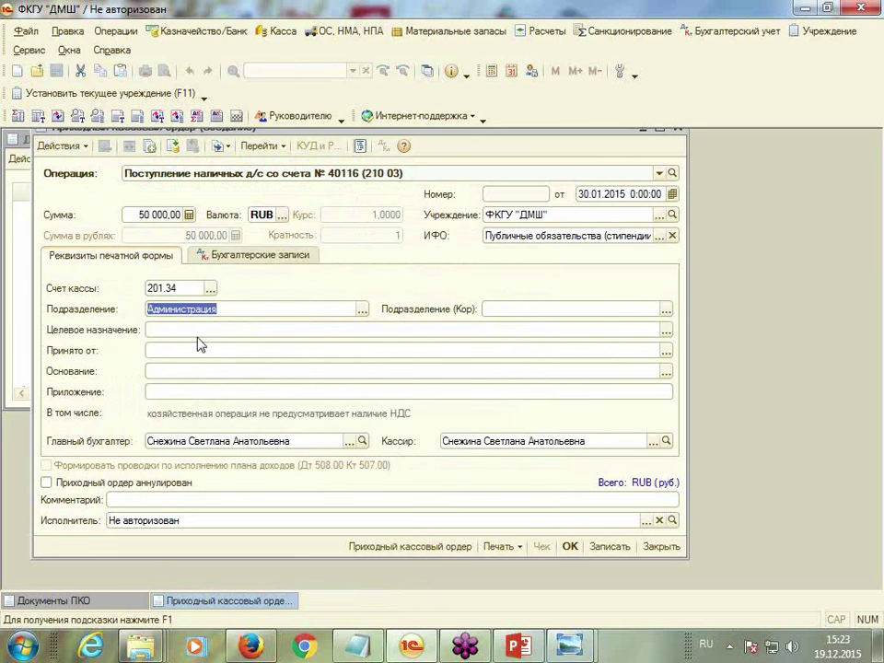
{"action": "left_click", "coordinate": [197, 329]}
{"action": "left_click", "coordinate": [666, 329]}
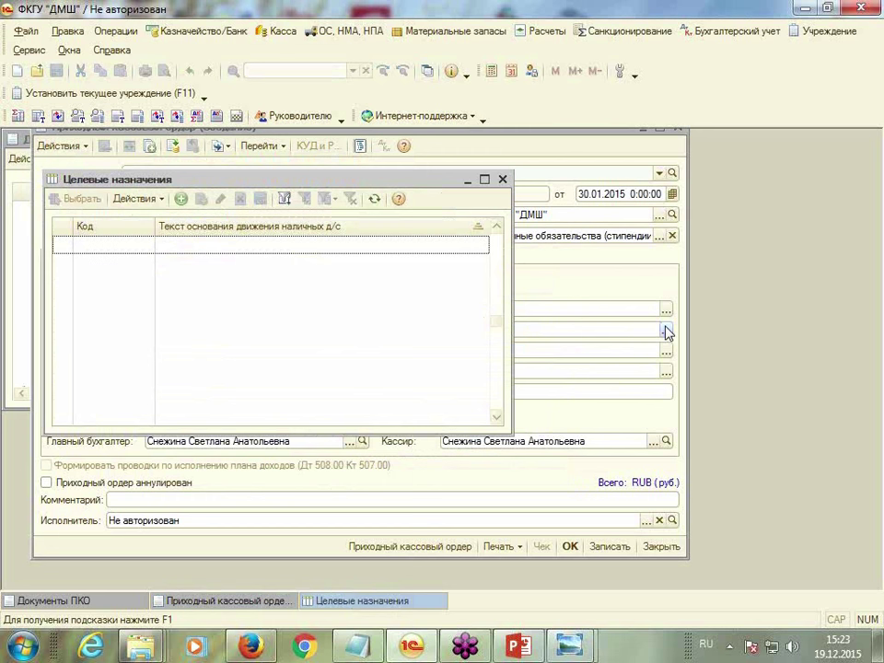
{"action": "left_click", "coordinate": [504, 180]}
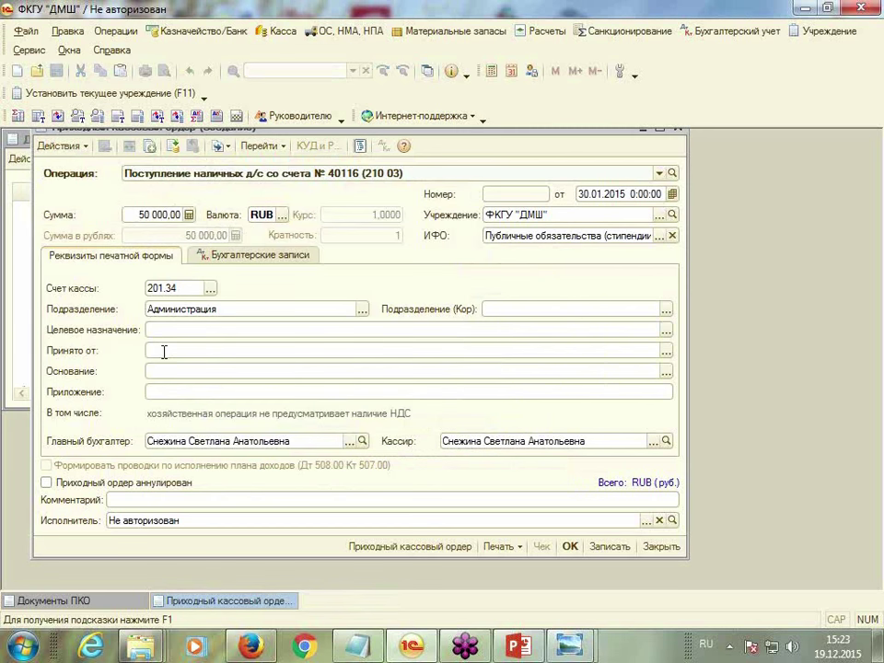
{"action": "left_click", "coordinate": [666, 350]}
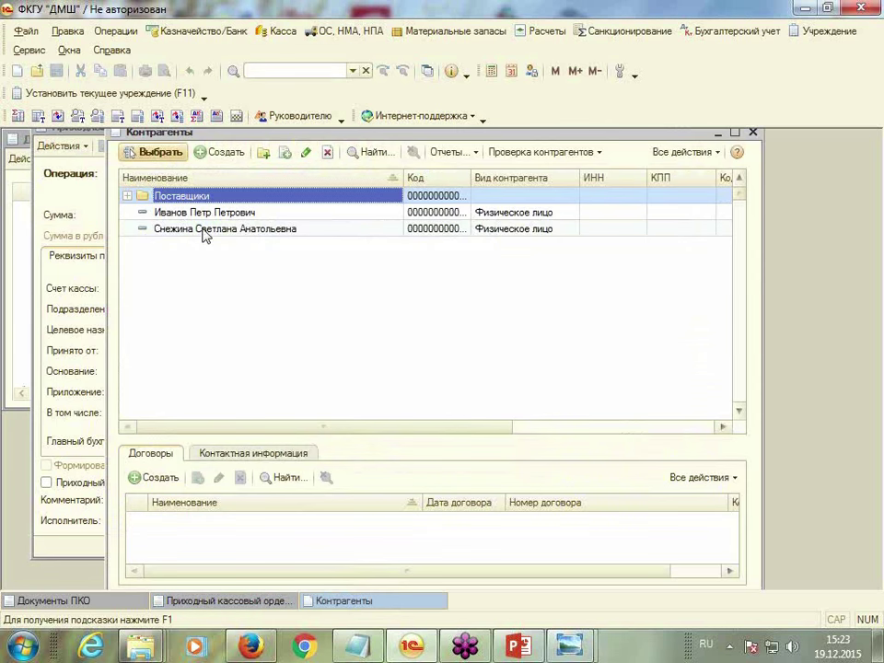
{"action": "double_click", "coordinate": [203, 230]}
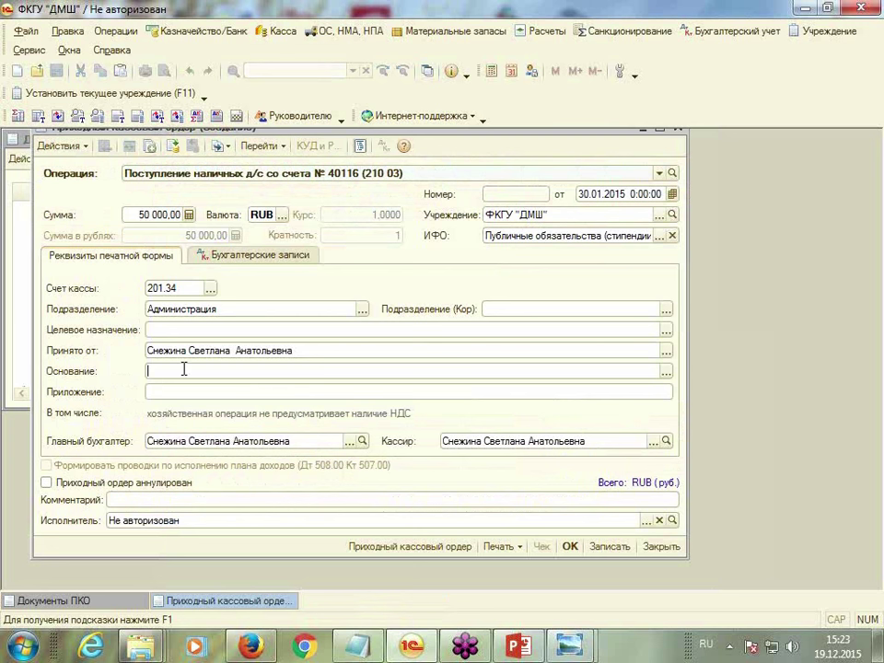
Create the cash basis 'Приобретение ТМЦ' and use it as the order's basis
{"action": "left_click", "coordinate": [664, 373]}
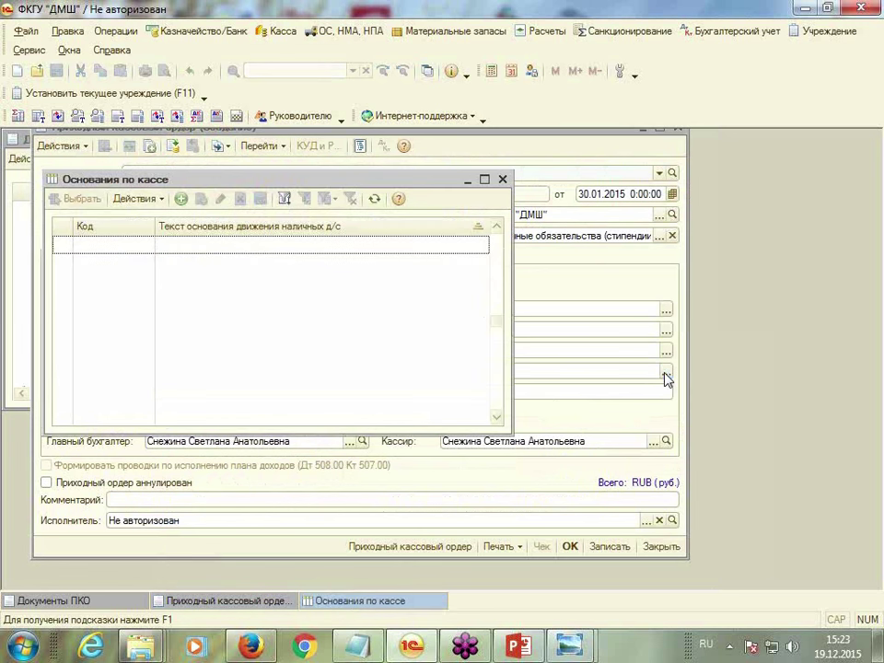
{"action": "left_click", "coordinate": [181, 199]}
{"action": "left_click", "coordinate": [184, 245]}
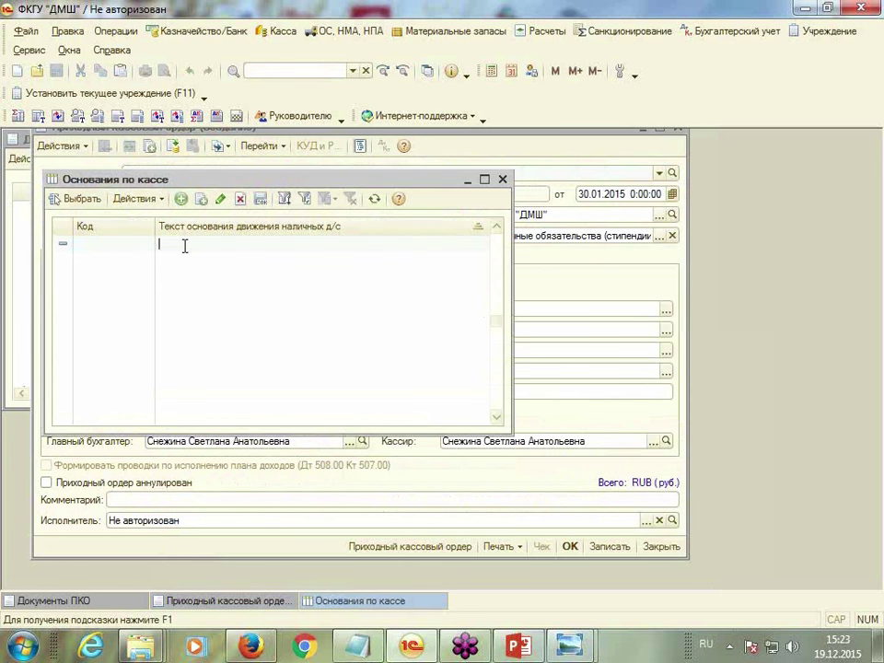
{"action": "type", "text": "П"}
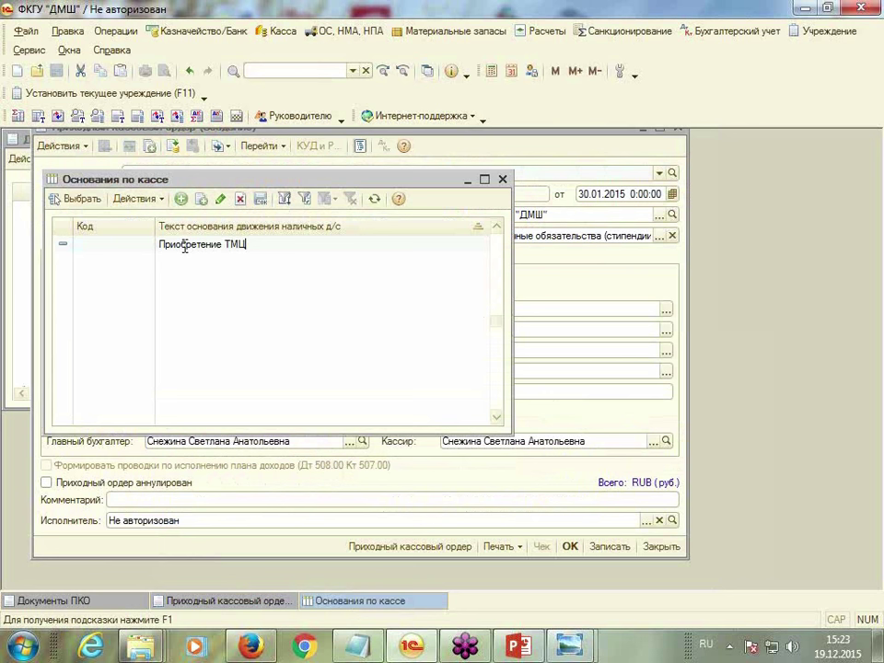
{"action": "type", "text": "риобретение ТМЦ"}
{"action": "key", "text": "Return"}
{"action": "double_click", "coordinate": [184, 247]}
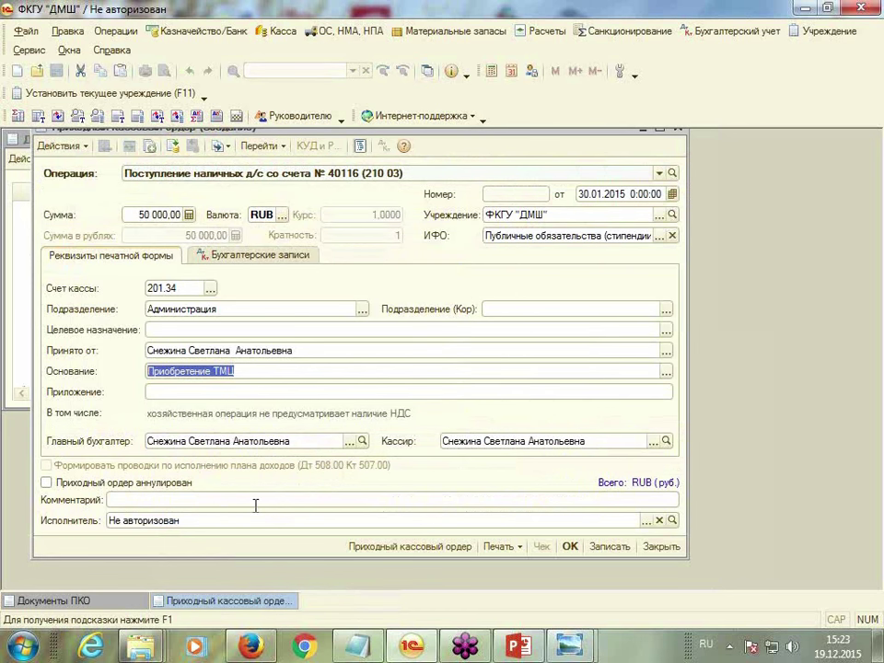
{"action": "left_click", "coordinate": [247, 255]}
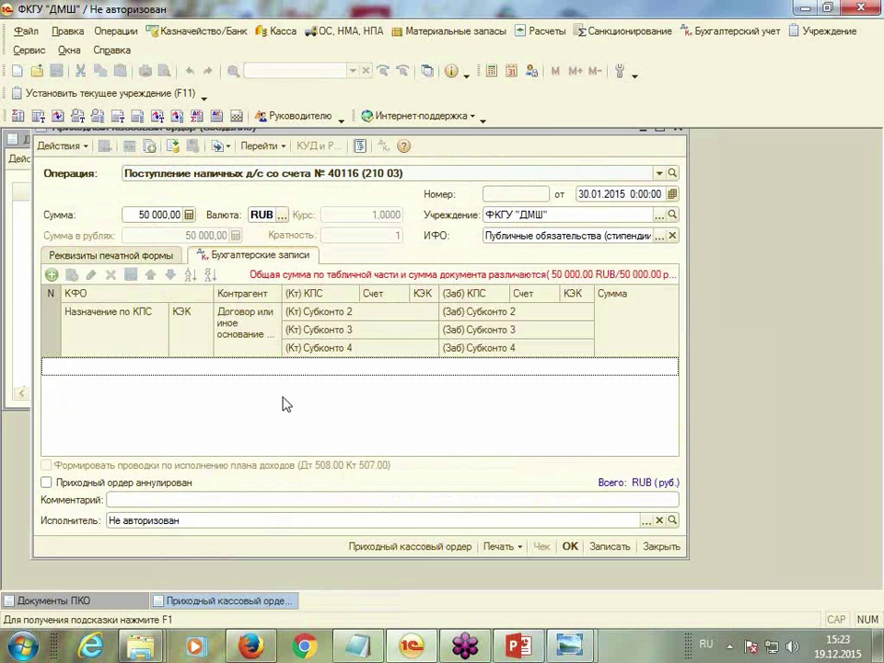
{"action": "left_click", "coordinate": [52, 274]}
{"action": "left_click", "coordinate": [206, 367]}
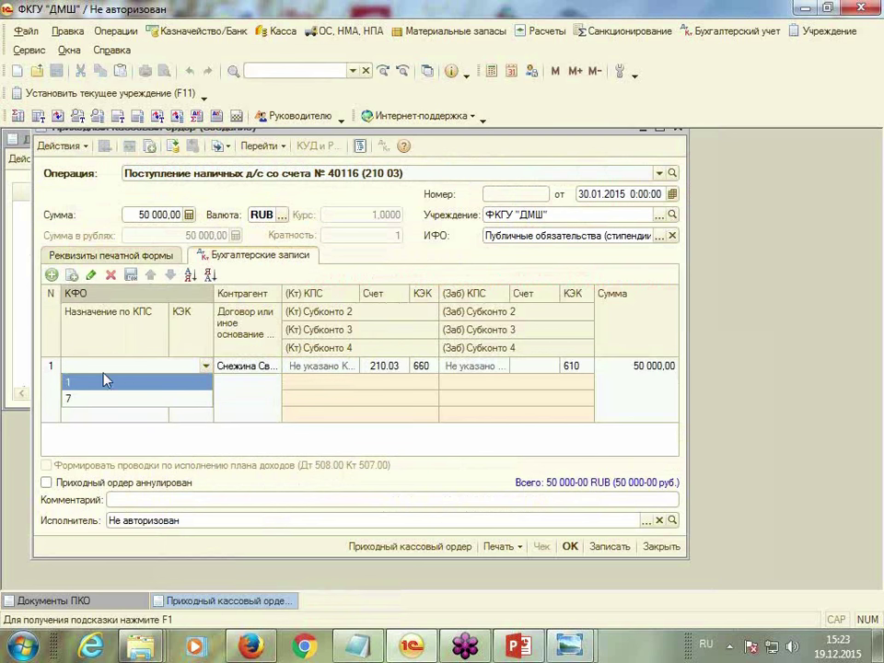
{"action": "left_click", "coordinate": [88, 382]}
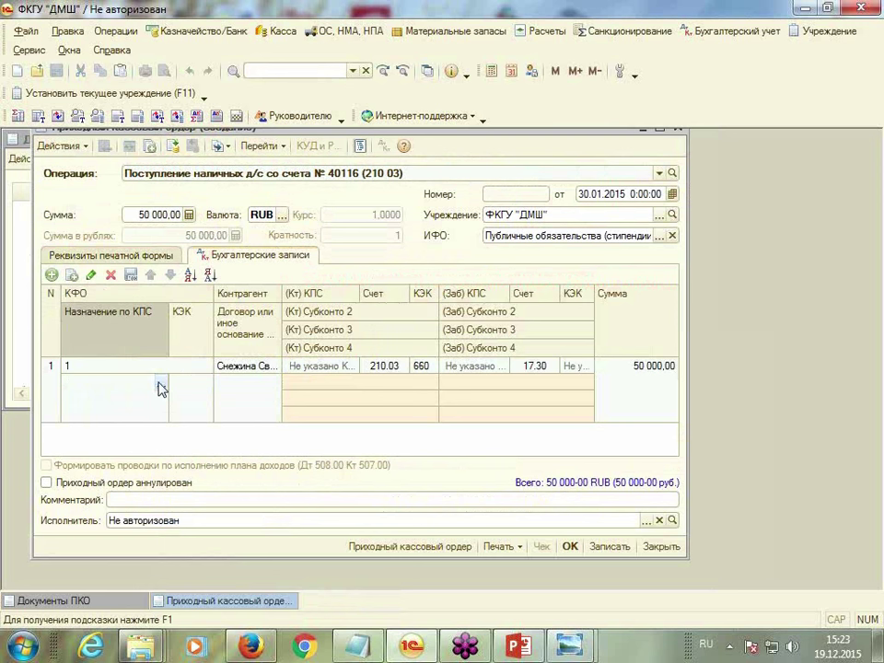
{"action": "double_click", "coordinate": [158, 388]}
{"action": "double_click", "coordinate": [154, 278]}
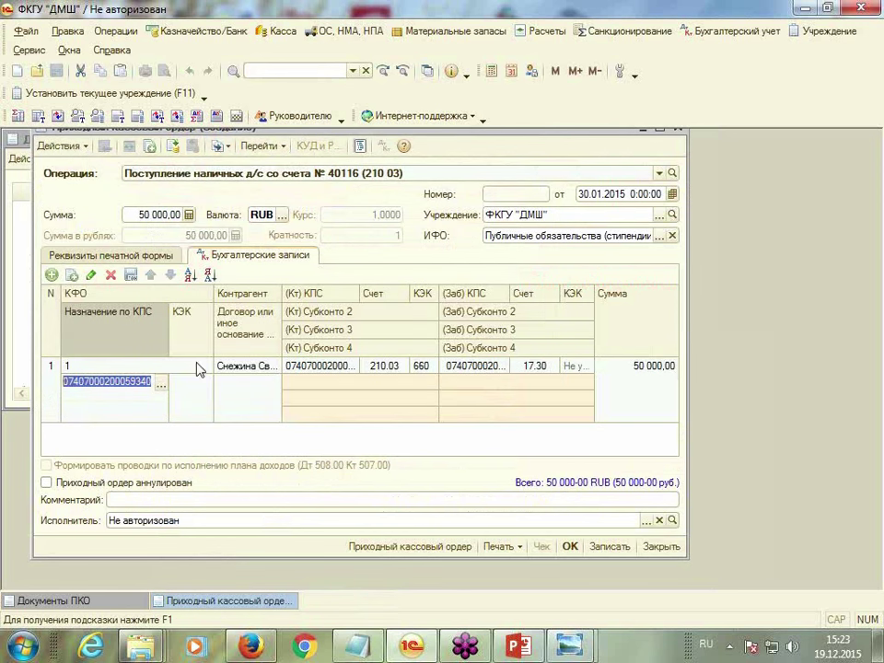
{"action": "left_click", "coordinate": [203, 388]}
{"action": "left_click", "coordinate": [205, 388]}
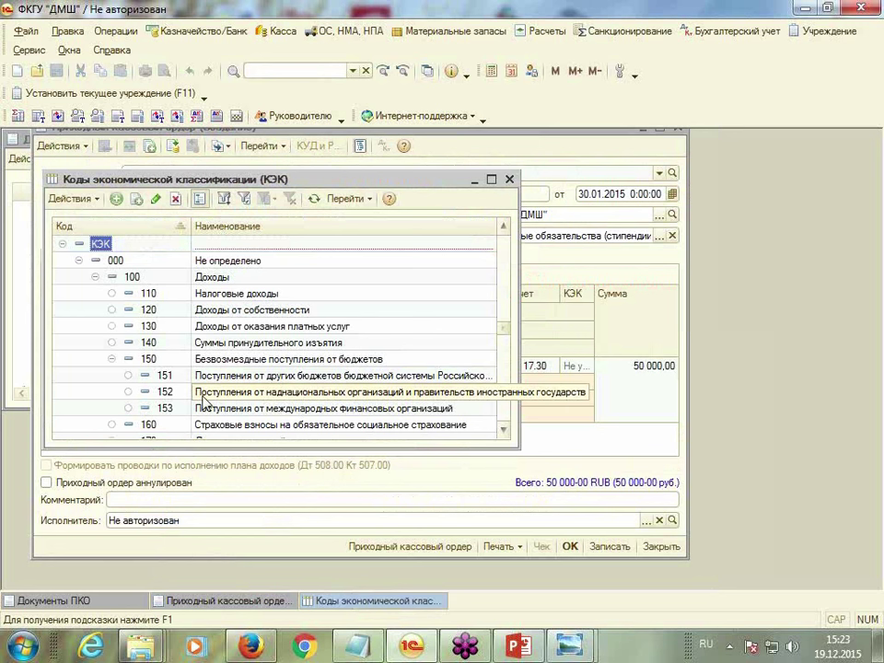
{"action": "type", "text": "340"}
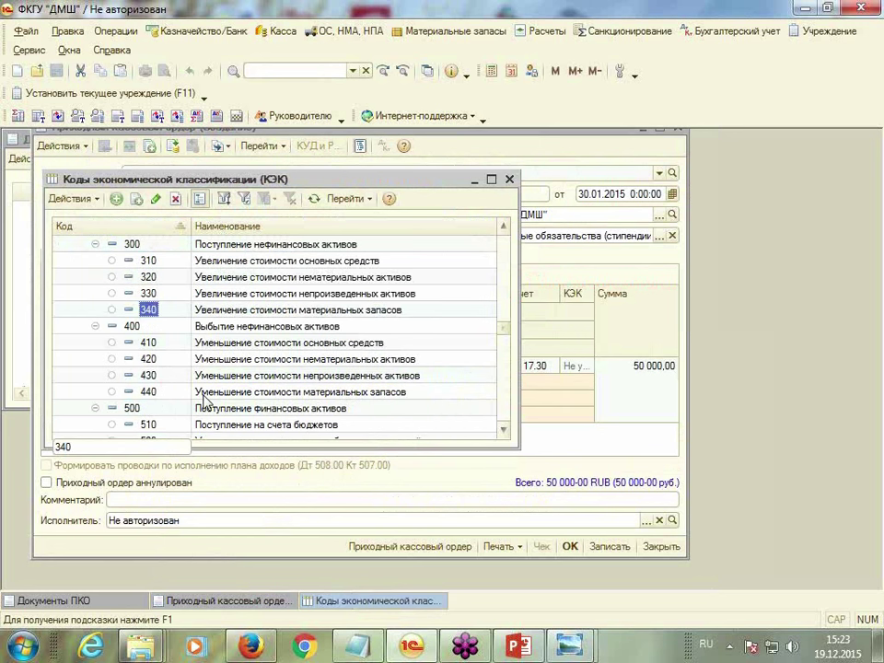
{"action": "double_click", "coordinate": [152, 310]}
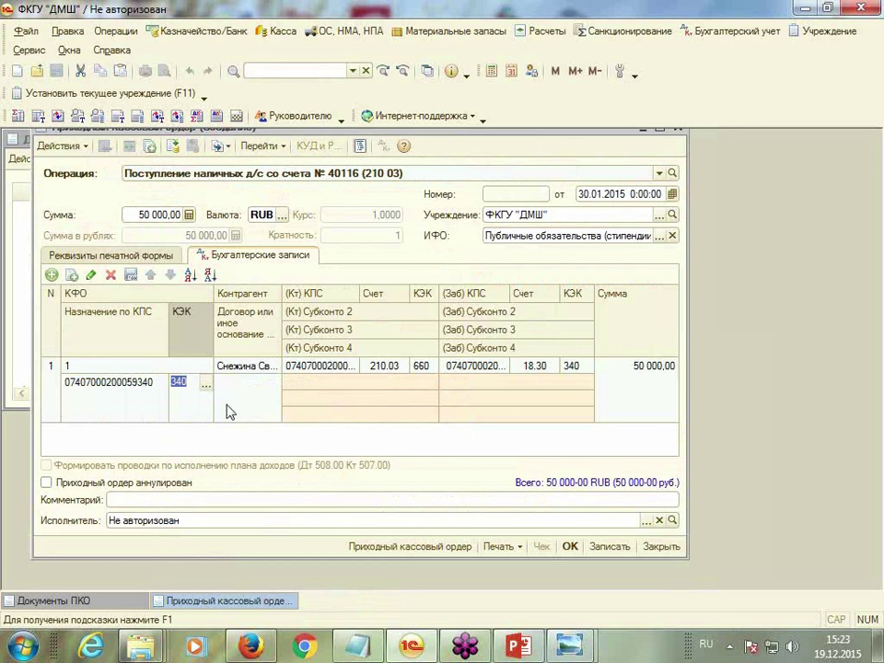
Review the entry's credit and off-balance analytics cells
{"action": "left_click", "coordinate": [337, 390]}
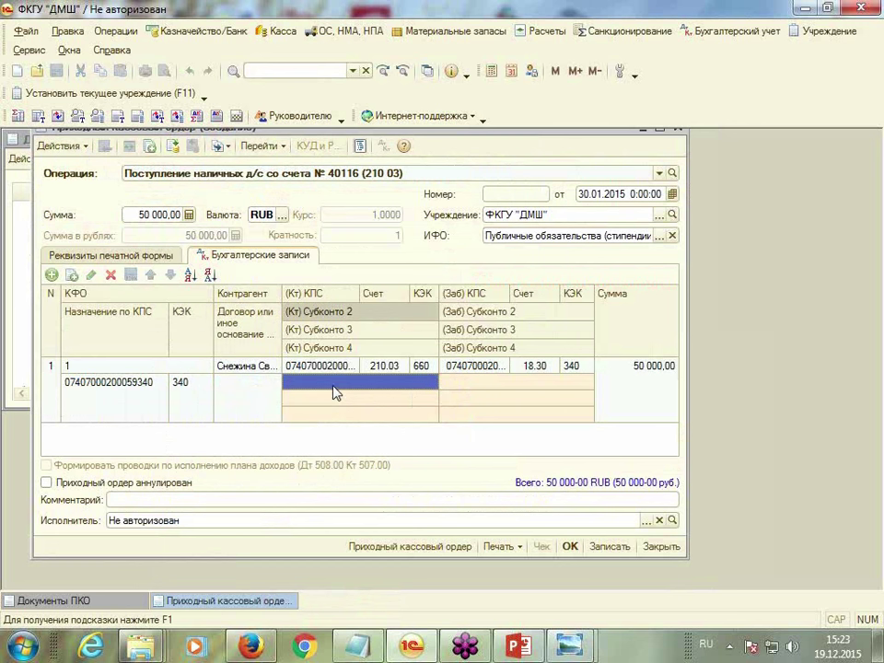
{"action": "left_click", "coordinate": [408, 398]}
{"action": "left_click", "coordinate": [404, 412]}
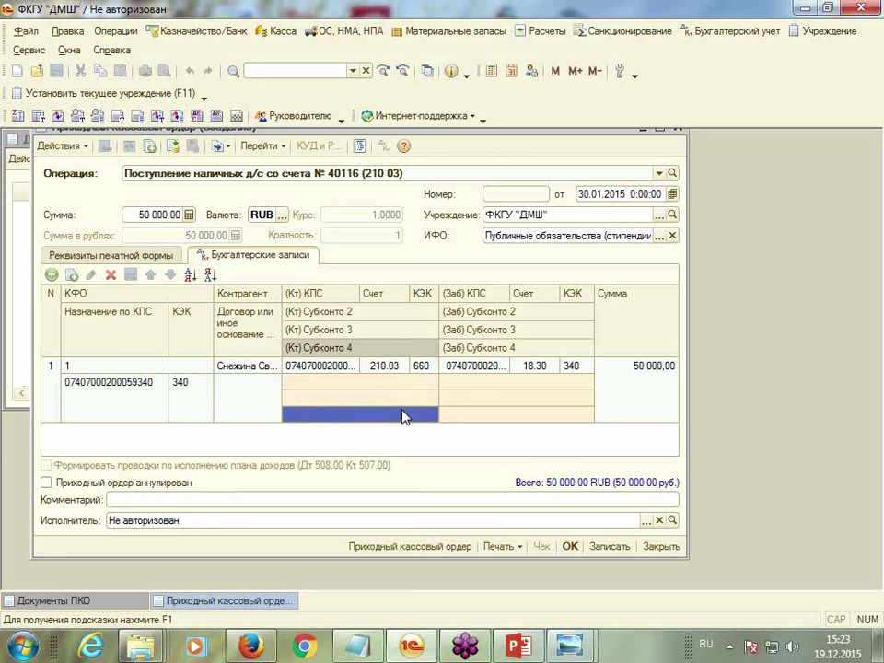
{"action": "left_click", "coordinate": [478, 385]}
{"action": "left_click", "coordinate": [485, 405]}
{"action": "left_click", "coordinate": [484, 416]}
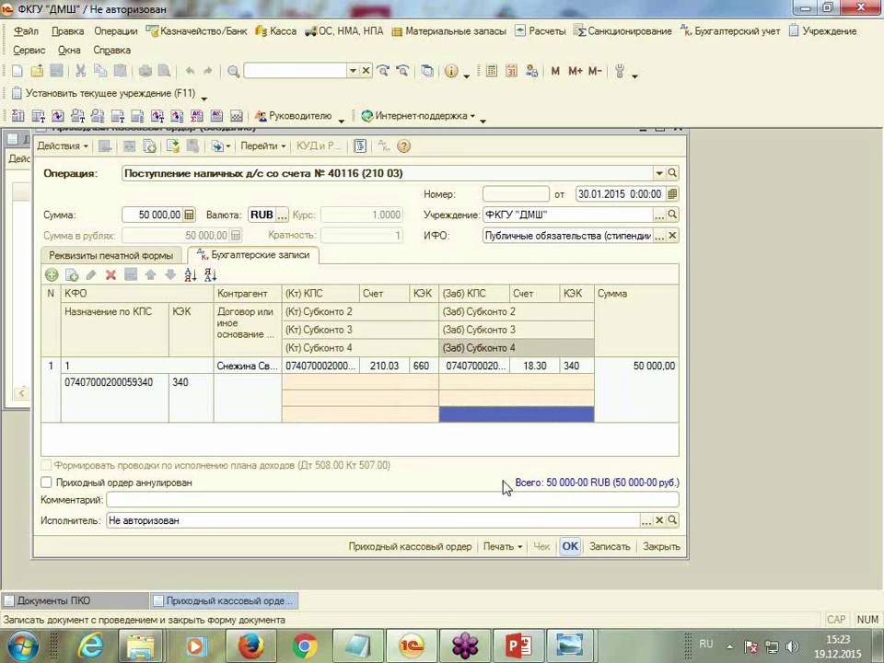
Save the order, preview its printed form, then post and close it
{"action": "left_click", "coordinate": [173, 146]}
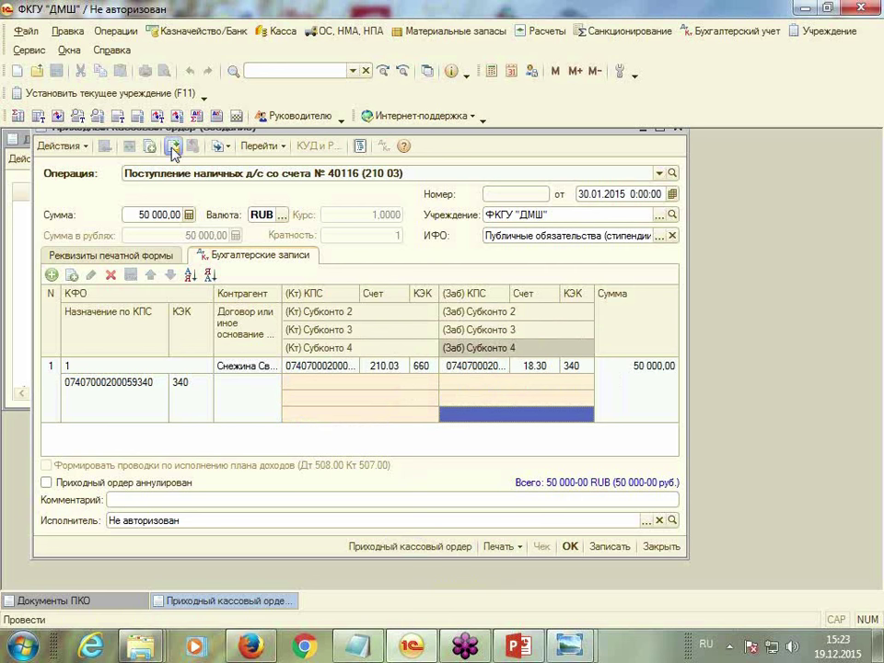
{"action": "left_click", "coordinate": [426, 547]}
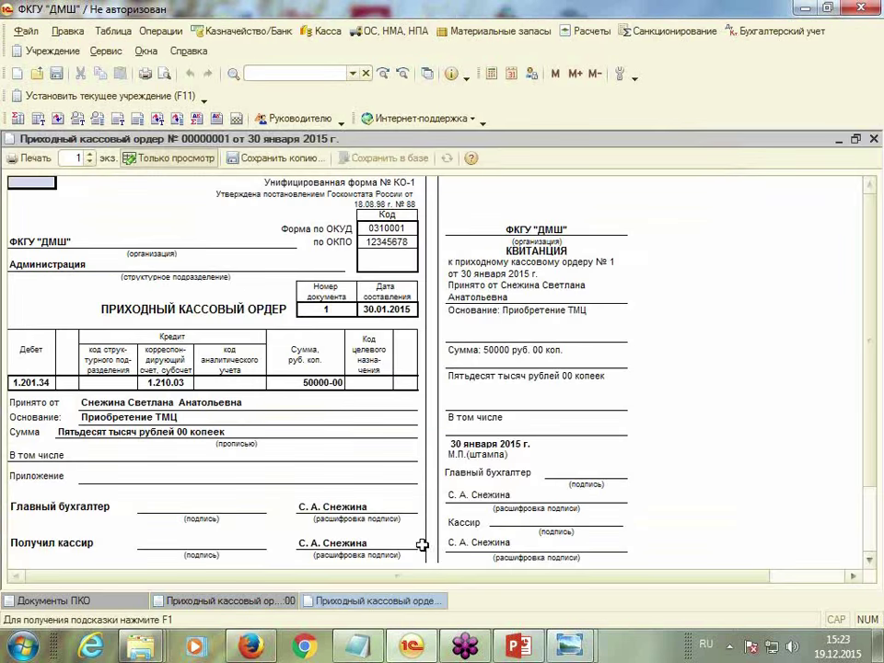
{"action": "scroll", "coordinate": [872, 492], "scroll_direction": "down", "scroll_amount": 3}
{"action": "scroll", "coordinate": [872, 498], "scroll_direction": "up", "scroll_amount": 3}
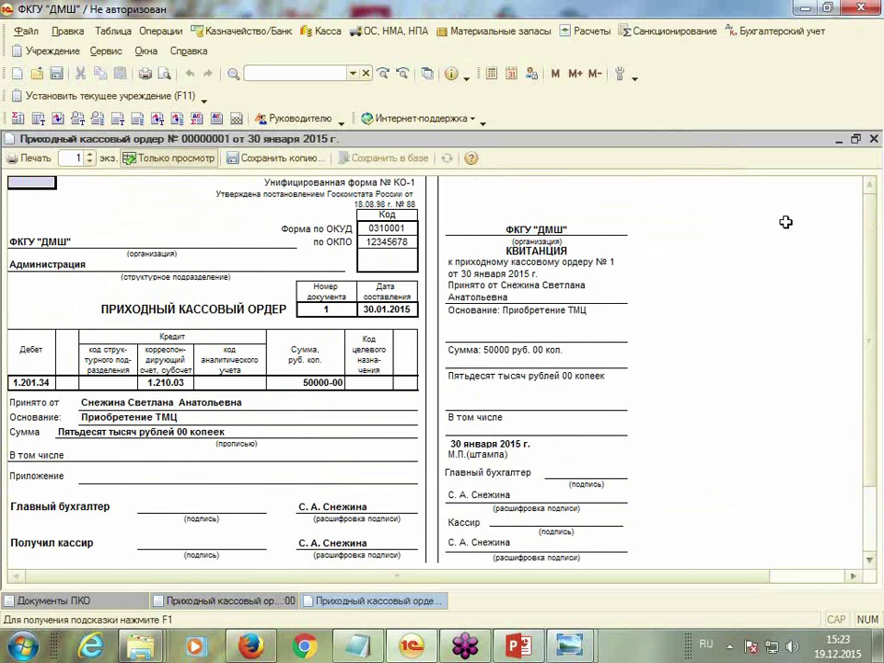
{"action": "left_click", "coordinate": [874, 139]}
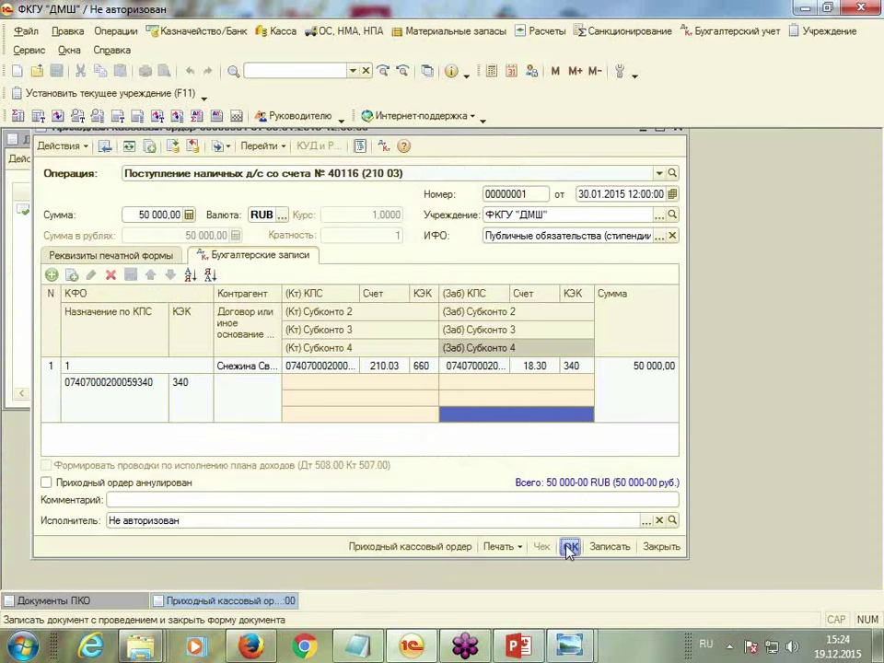
{"action": "left_click", "coordinate": [570, 546]}
{"action": "left_click", "coordinate": [621, 140]}
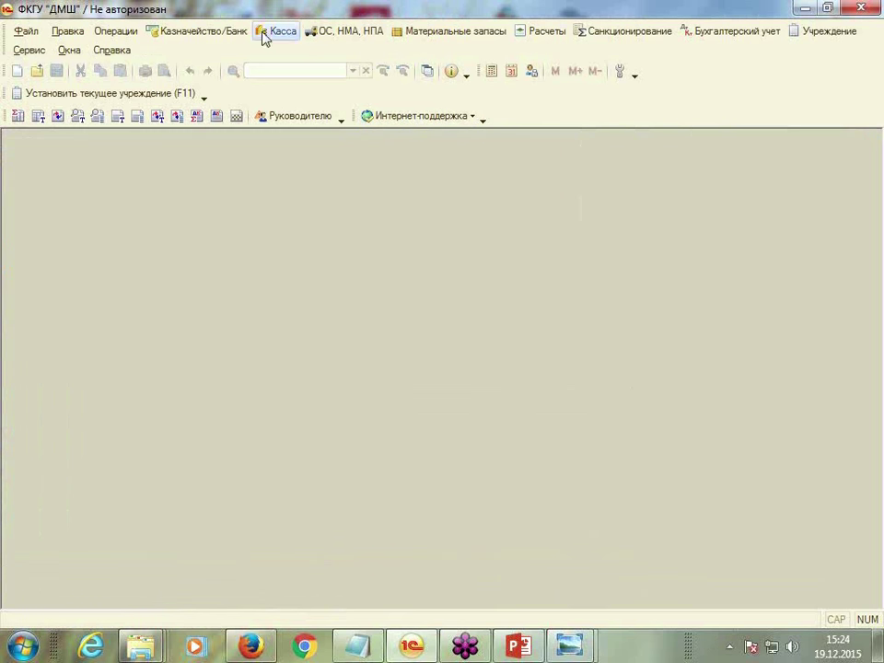
Start a new cashier report sheet, checking the cash receipt order dates
{"action": "left_click", "coordinate": [284, 33]}
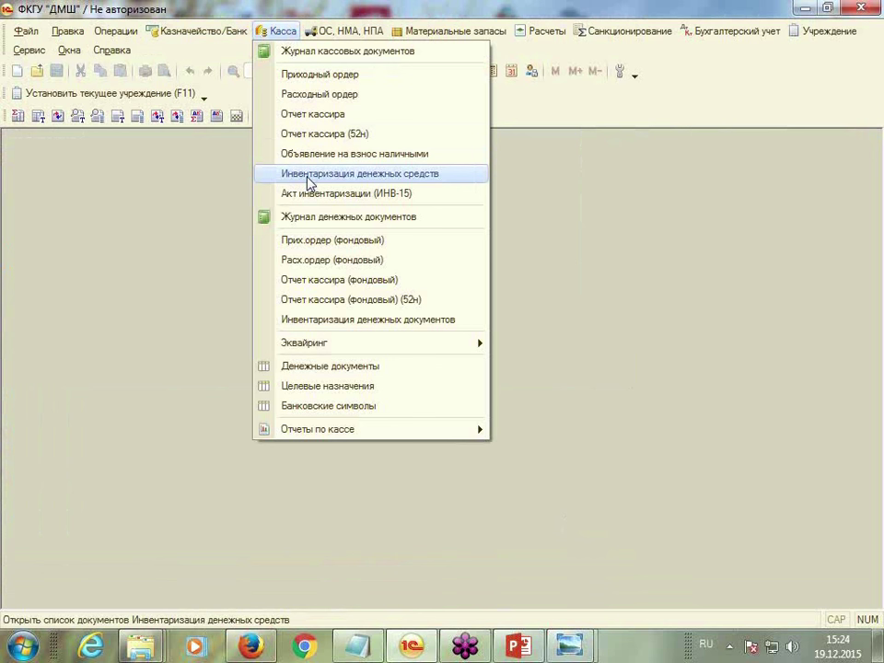
{"action": "mouse_move", "coordinate": [335, 437]}
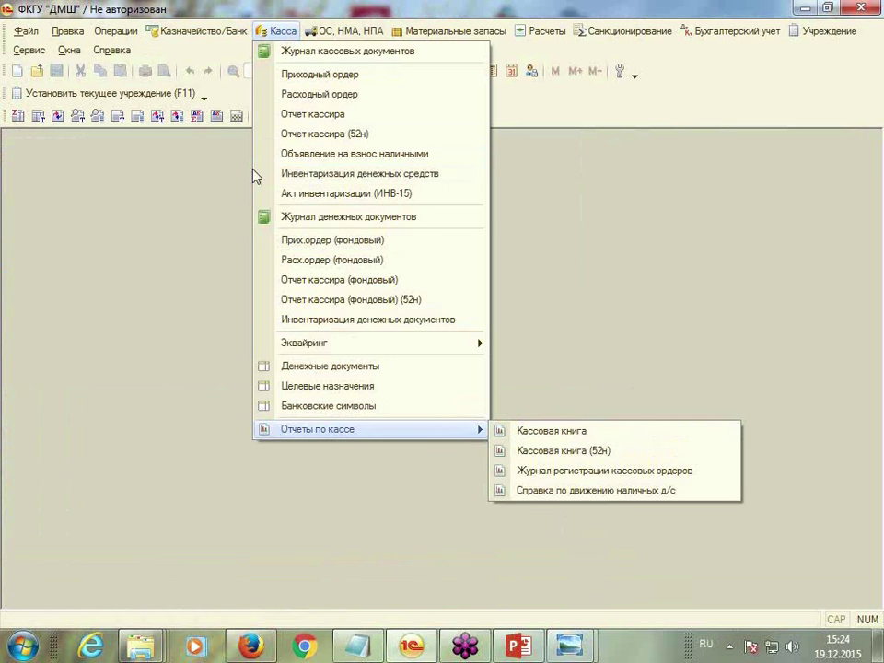
{"action": "left_click", "coordinate": [315, 114]}
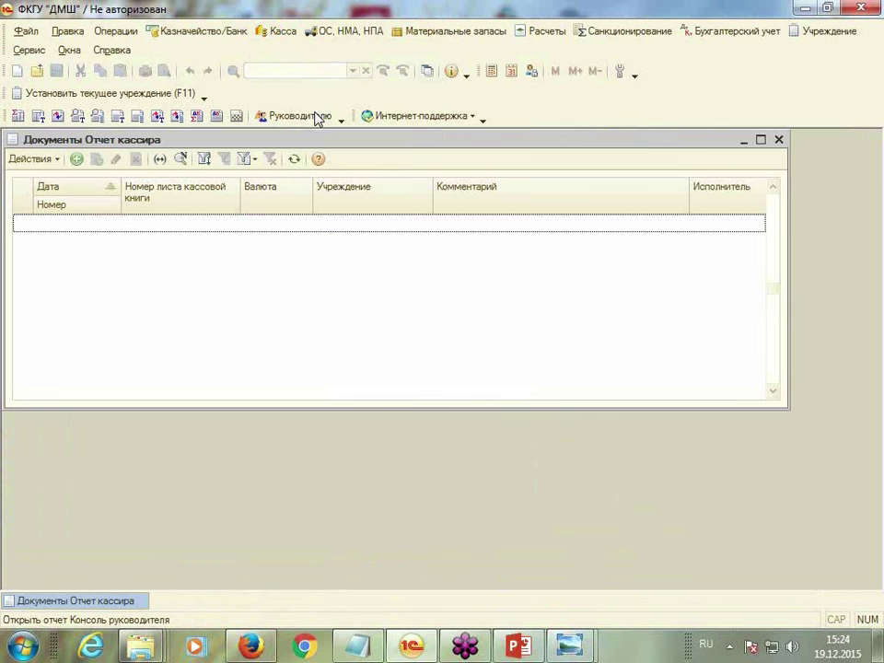
{"action": "left_click", "coordinate": [76, 160]}
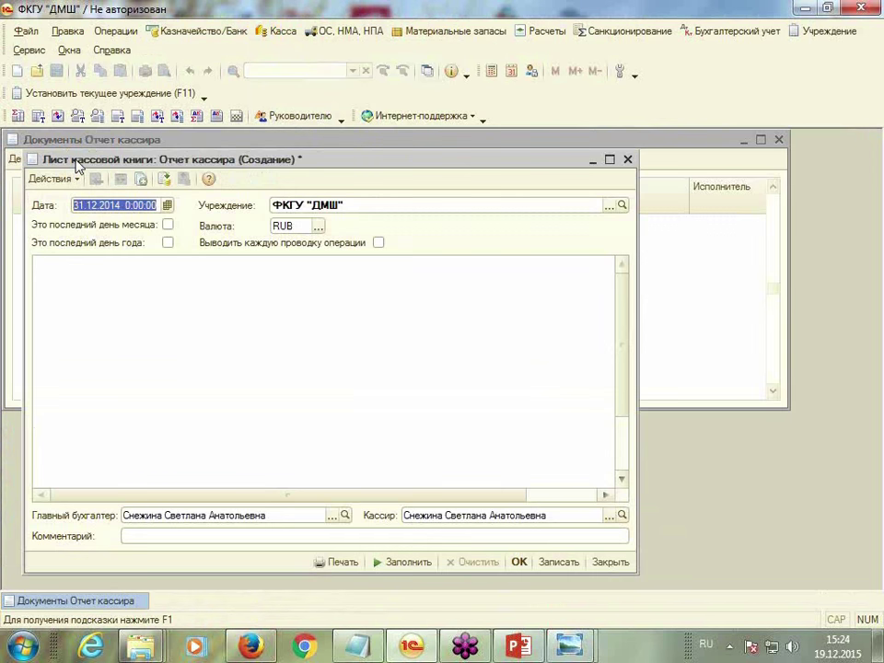
{"action": "left_click_drag", "start_coordinate": [404, 164], "coordinate": [404, 136]}
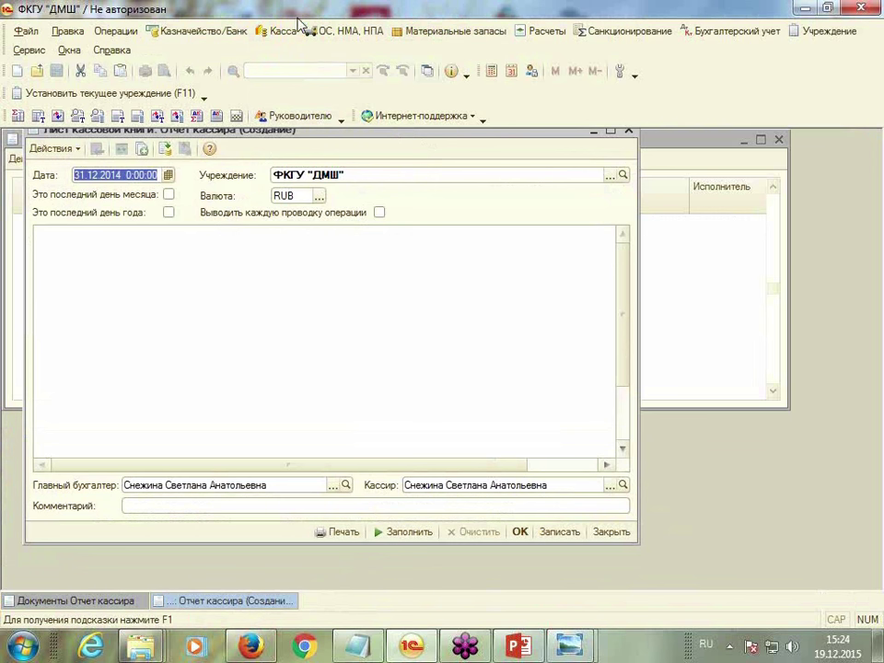
{"action": "left_click", "coordinate": [281, 31]}
{"action": "left_click", "coordinate": [308, 72]}
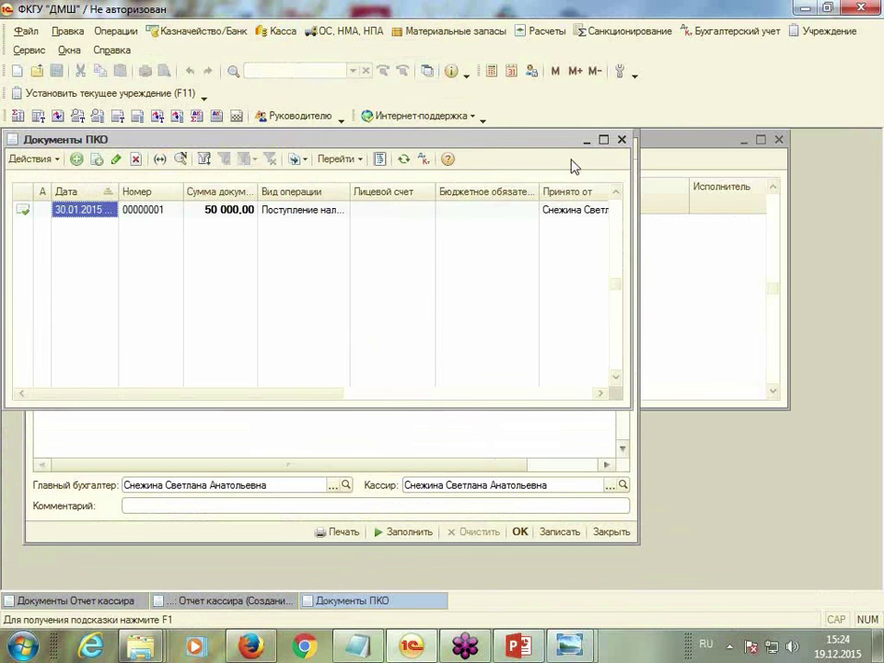
{"action": "left_click", "coordinate": [622, 140]}
Date the sheet 30.01.2015 as month's last day, fill it and save
{"action": "type", "text": "30.01.2015"}
{"action": "key", "text": "Tab"}
{"action": "key", "text": "space"}
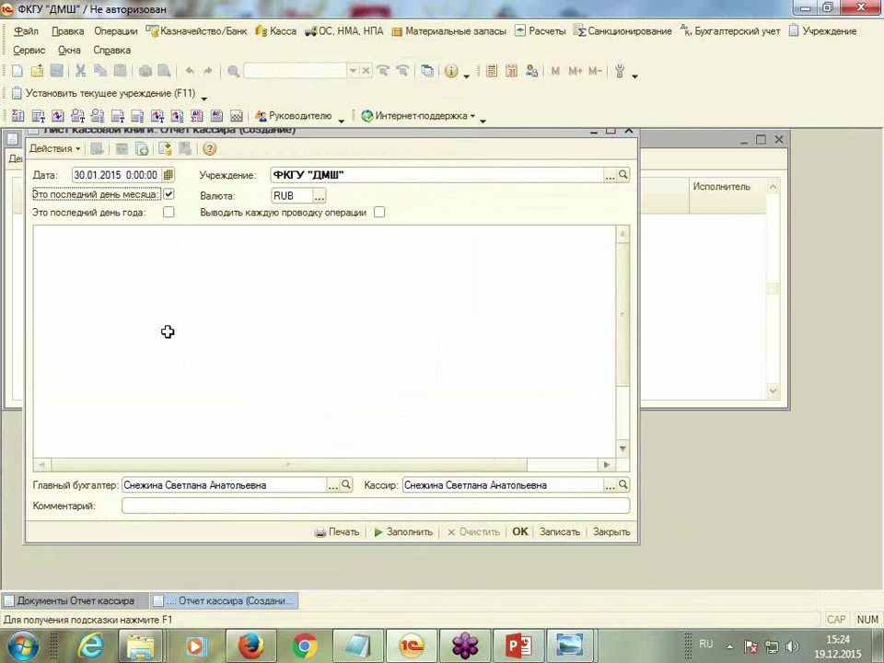
{"action": "left_click", "coordinate": [398, 533]}
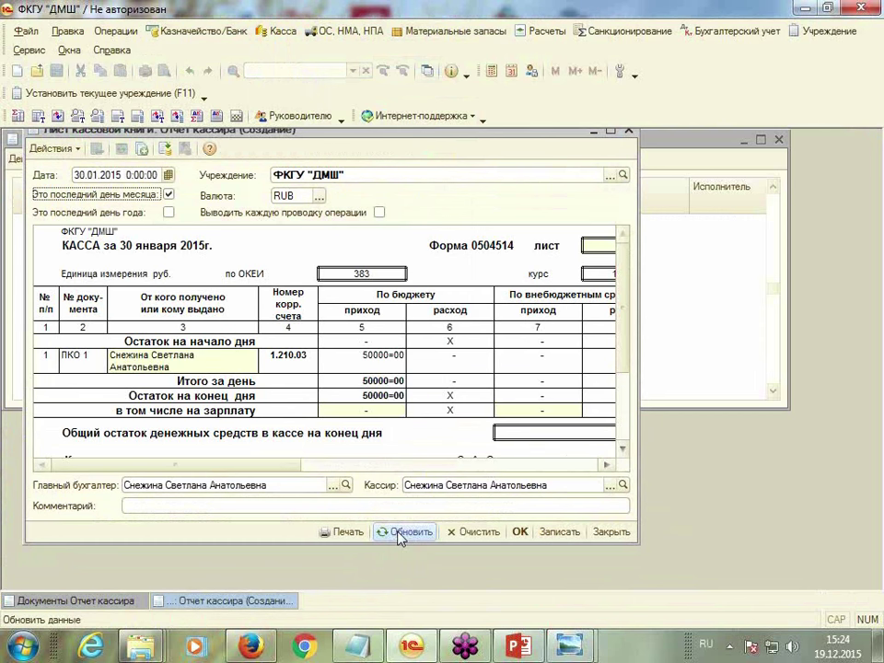
{"action": "left_click", "coordinate": [610, 131]}
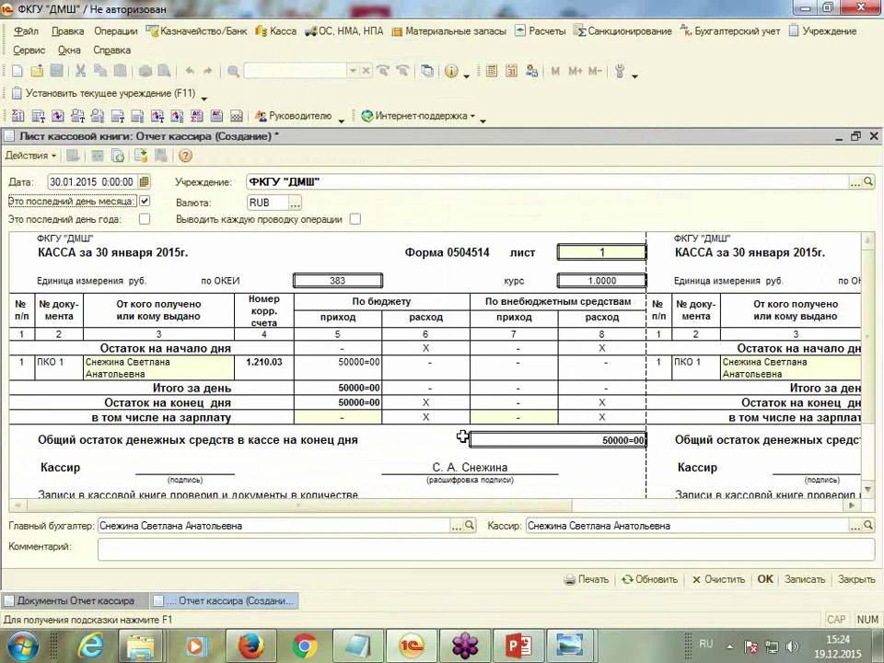
{"action": "left_click_drag", "start_coordinate": [359, 506], "coordinate": [454, 383]}
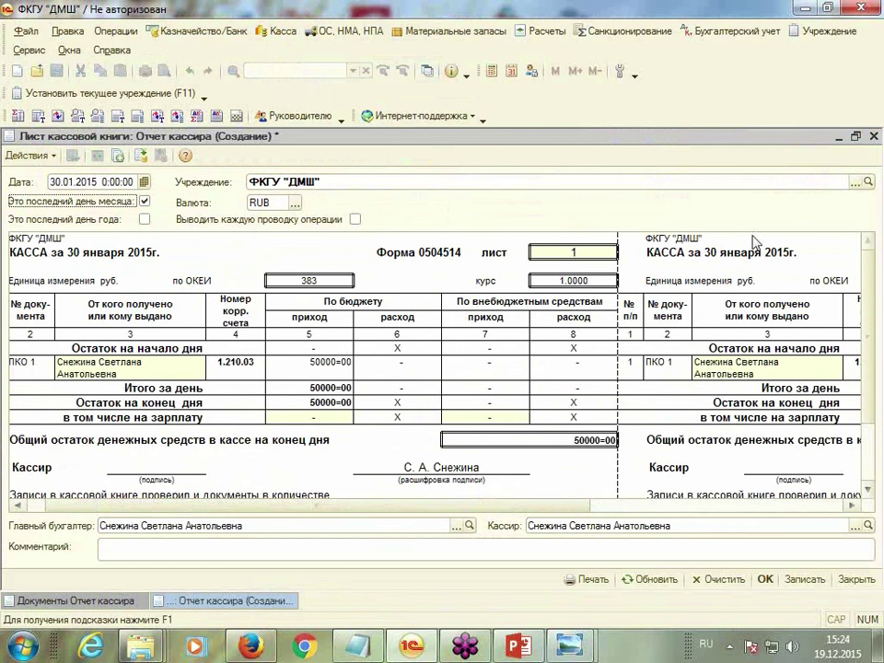
{"action": "left_click", "coordinate": [766, 579]}
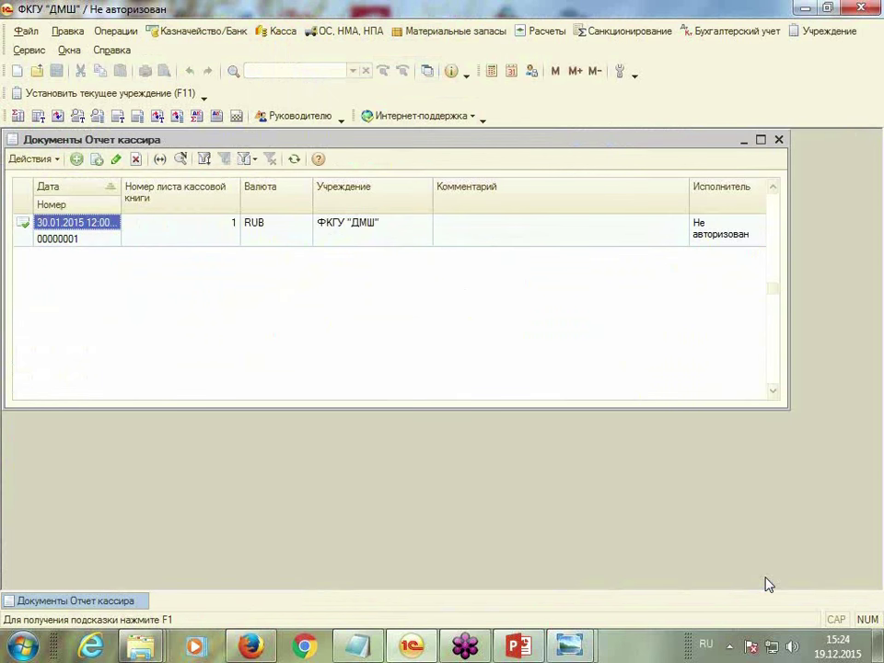
Set the Кассовая книга period to 01.01.2015–30.01.2015 with a title page
{"action": "left_click", "coordinate": [279, 32]}
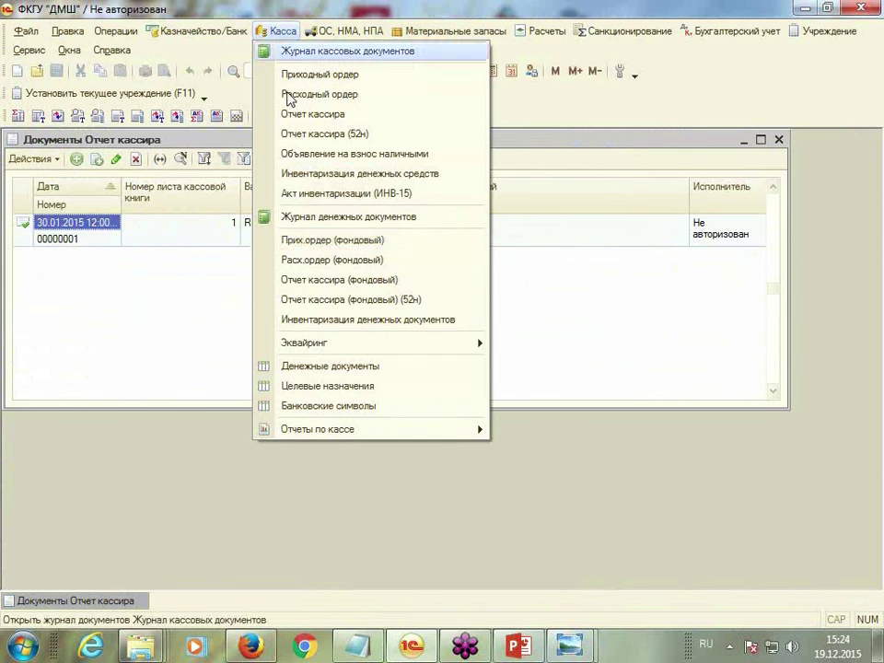
{"action": "mouse_move", "coordinate": [311, 438]}
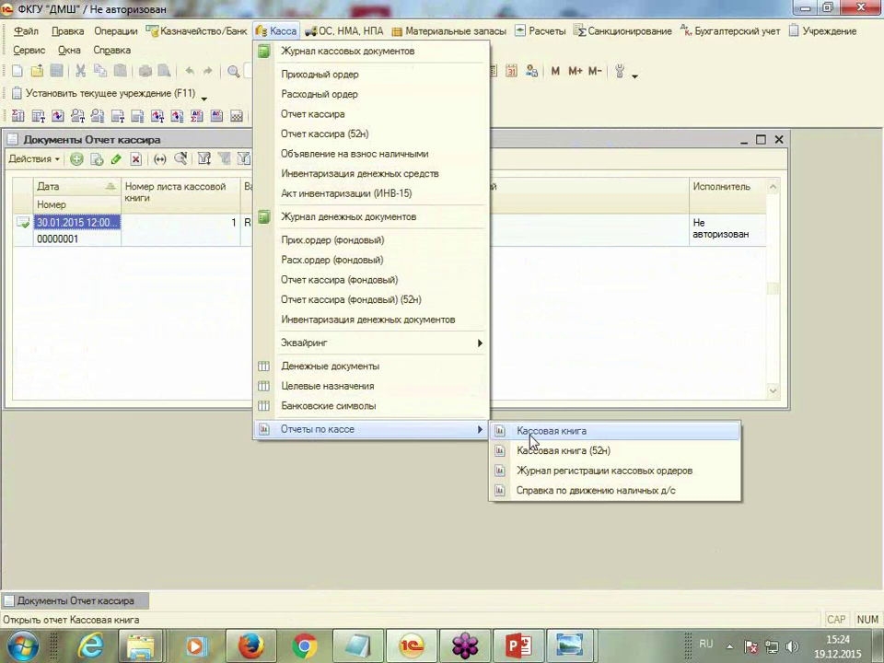
{"action": "left_click", "coordinate": [474, 429]}
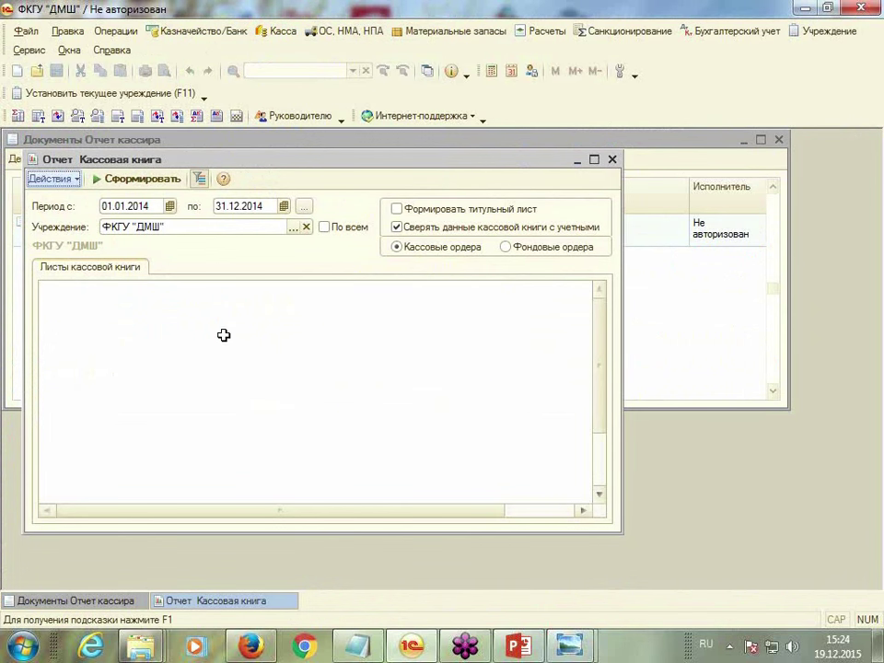
{"action": "double_click", "coordinate": [153, 206]}
{"action": "type", "text": "01.01.2015"}
{"action": "key", "text": "Tab"}
{"action": "type", "text": "30.01.2015"}
{"action": "key", "text": "Tab"}
{"action": "left_click", "coordinate": [397, 209]}
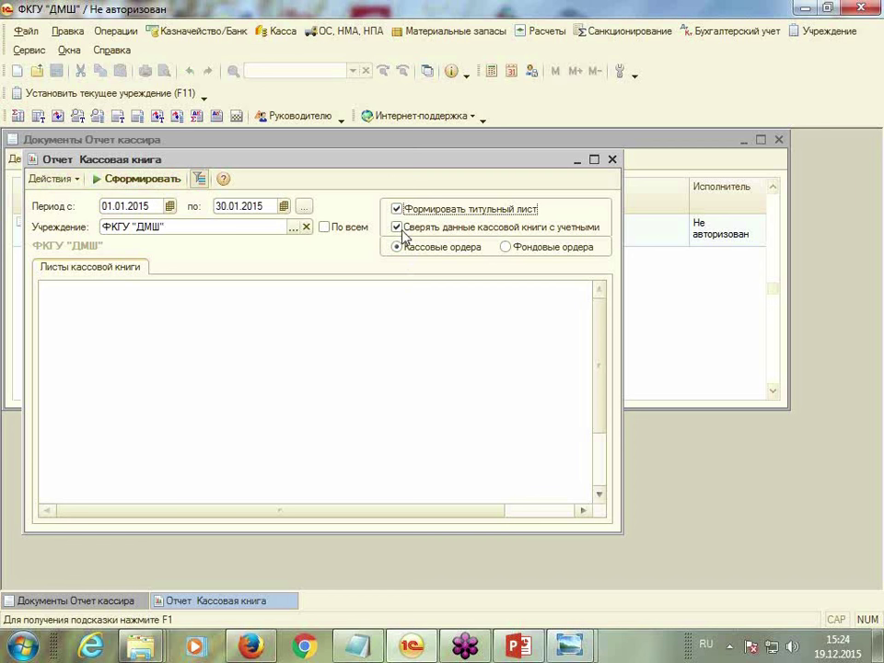
Generate the cash book, review its Титульный лист, then close it
{"action": "left_click", "coordinate": [143, 180]}
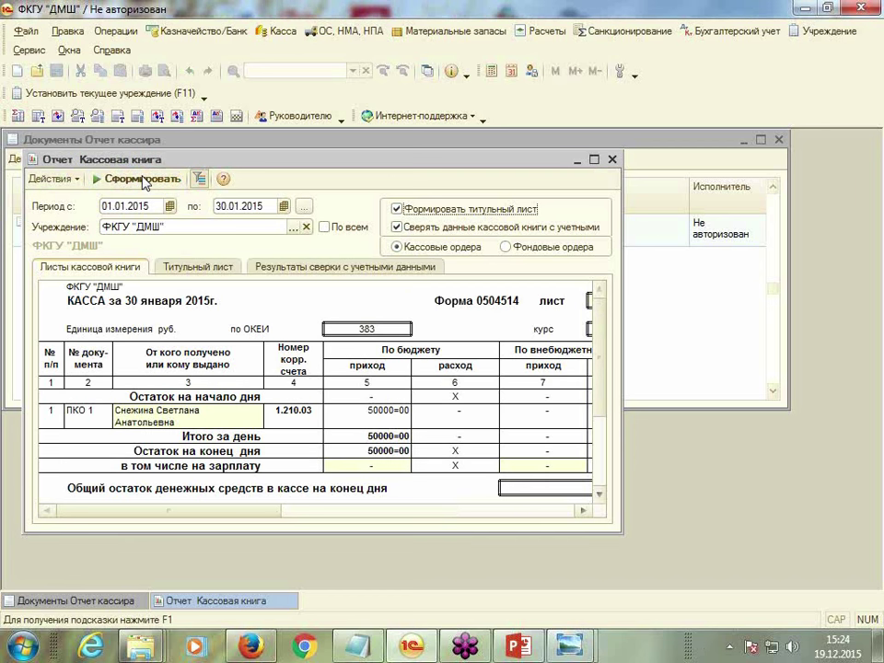
{"action": "left_click", "coordinate": [594, 159]}
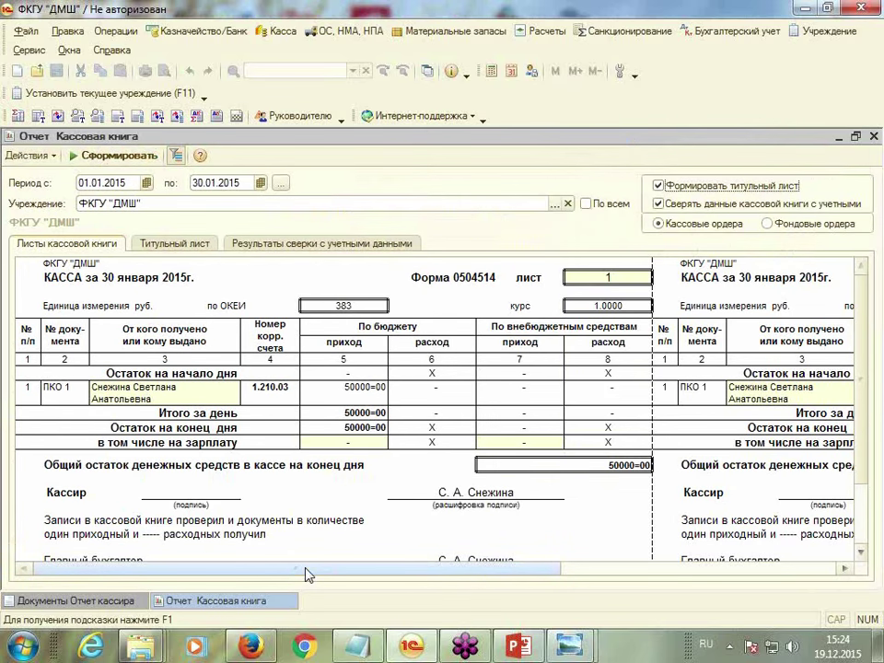
{"action": "left_click_drag", "start_coordinate": [307, 575], "coordinate": [405, 579]}
{"action": "left_click", "coordinate": [172, 244]}
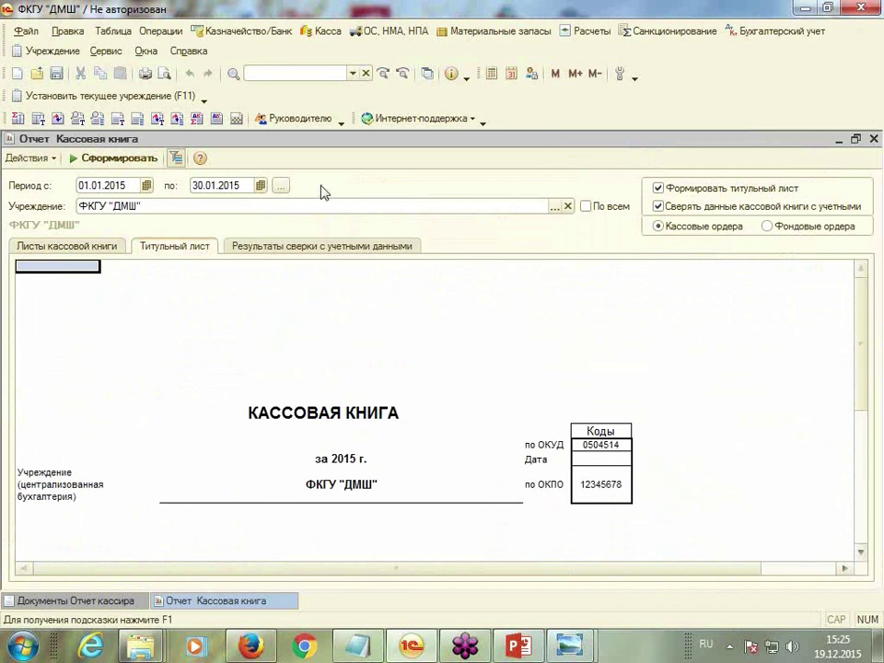
{"action": "left_click", "coordinate": [873, 138]}
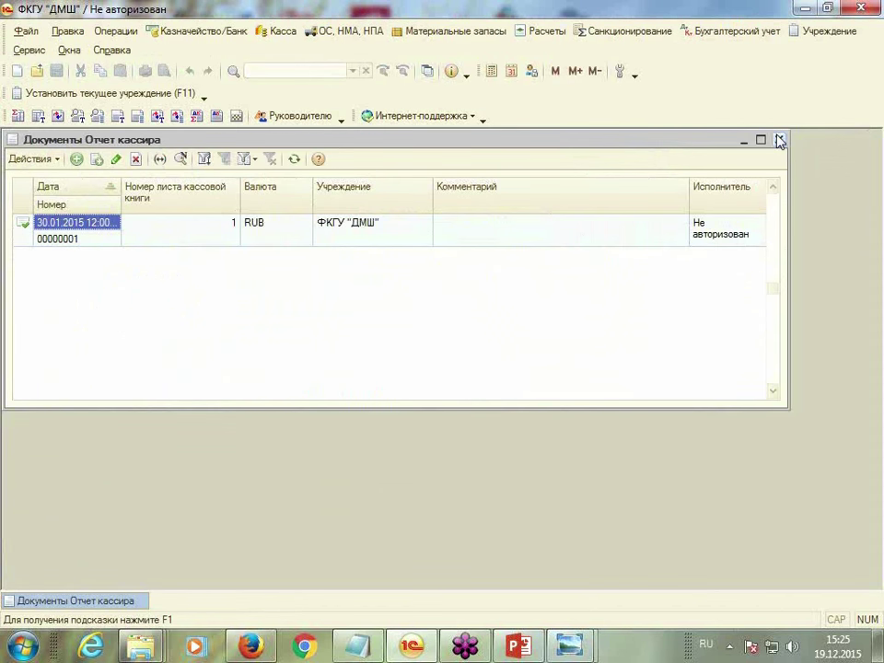
Close the Отчет кассира list and bring up the Бухгалтерский учет period-closing operations
{"action": "left_click", "coordinate": [779, 140]}
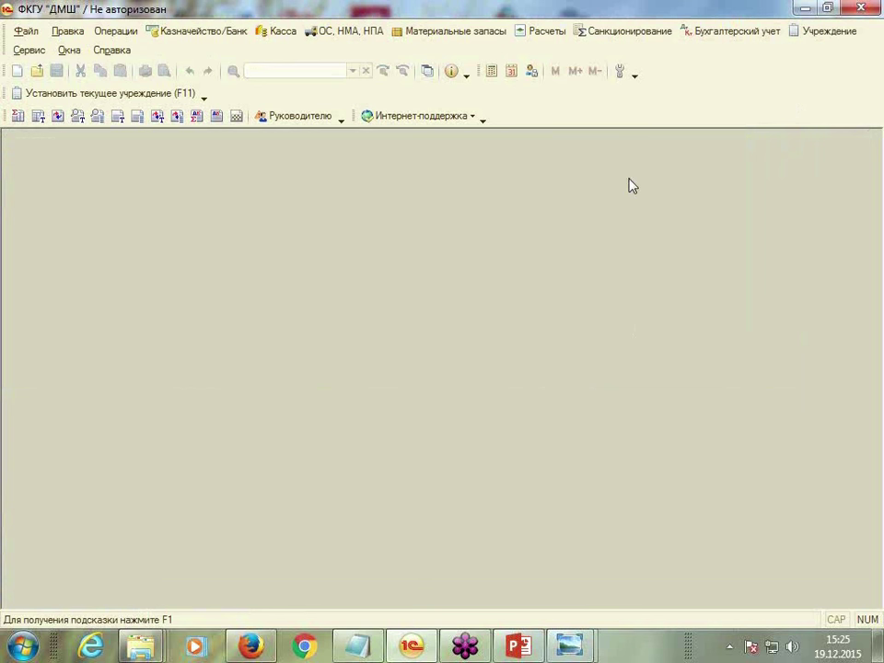
{"action": "left_click", "coordinate": [748, 33]}
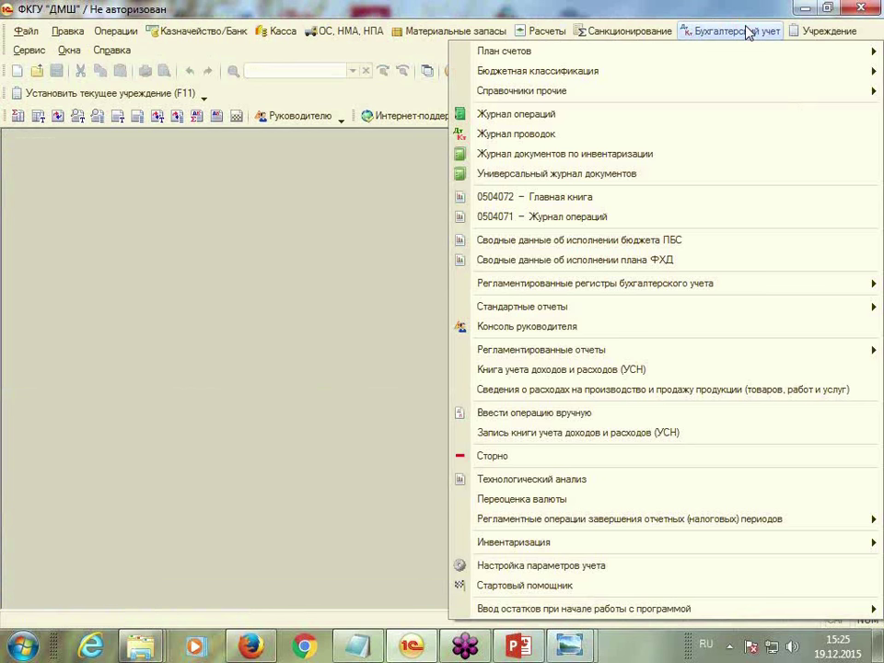
{"action": "mouse_move", "coordinate": [833, 37]}
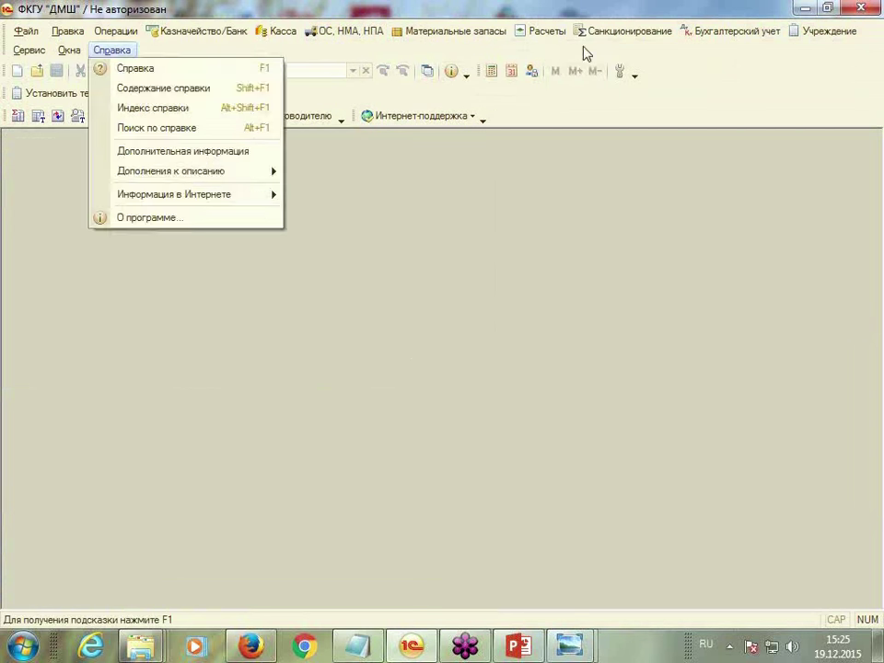
{"action": "mouse_move", "coordinate": [727, 35]}
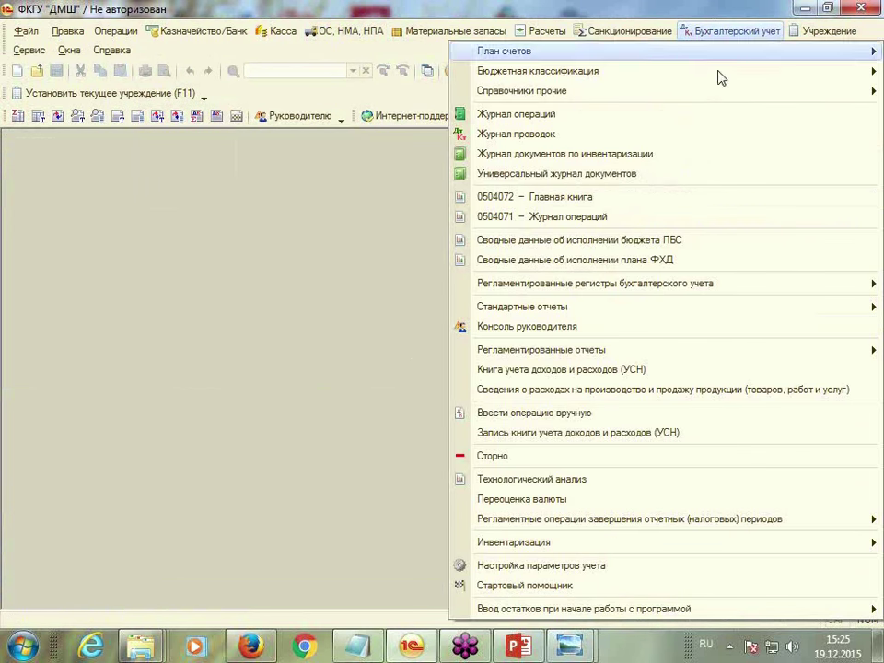
{"action": "mouse_move", "coordinate": [616, 521]}
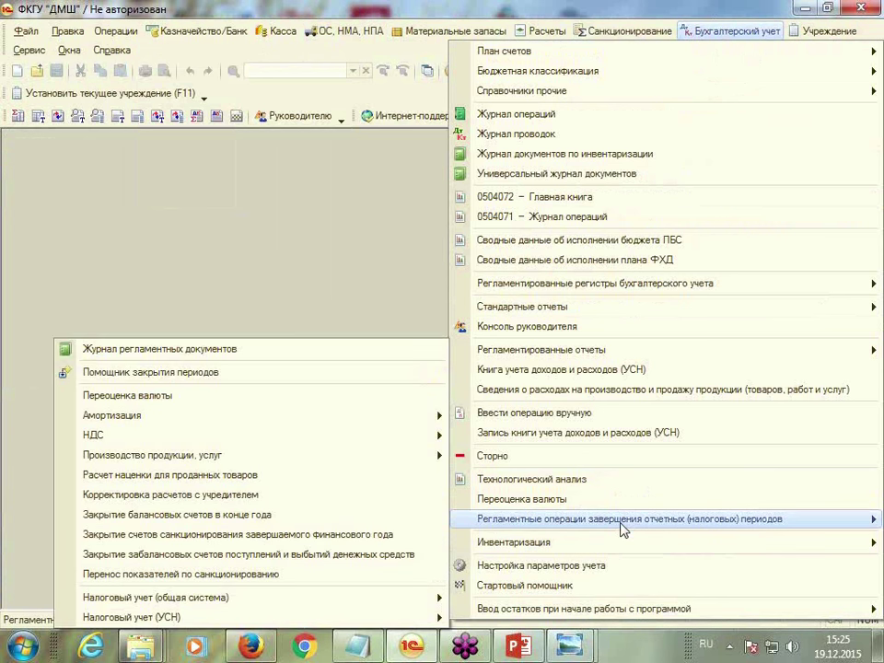
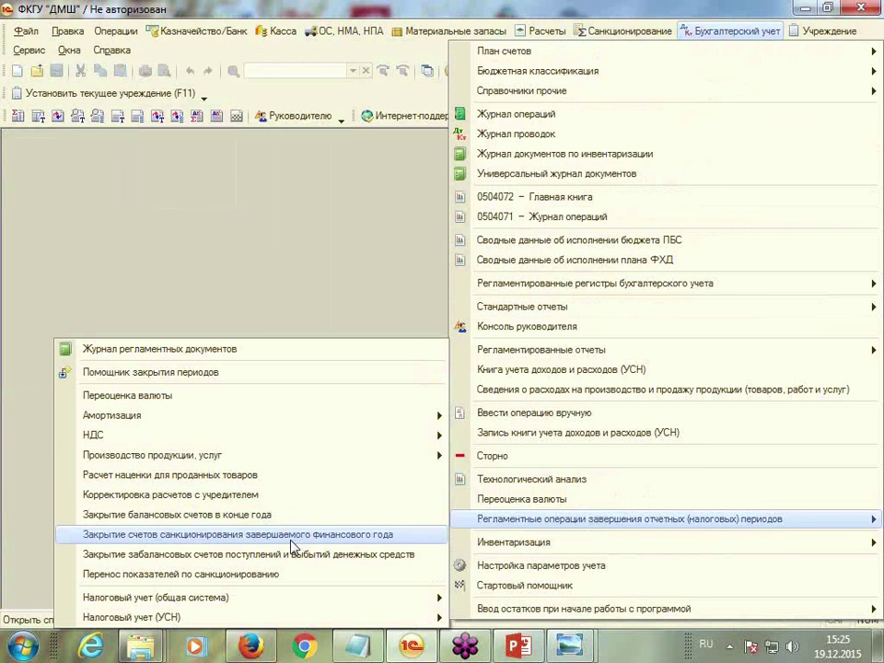
Open Помощник закрытия периодов and choose the whole year 2015 (Год 2015) as its period
{"action": "left_click", "coordinate": [170, 377]}
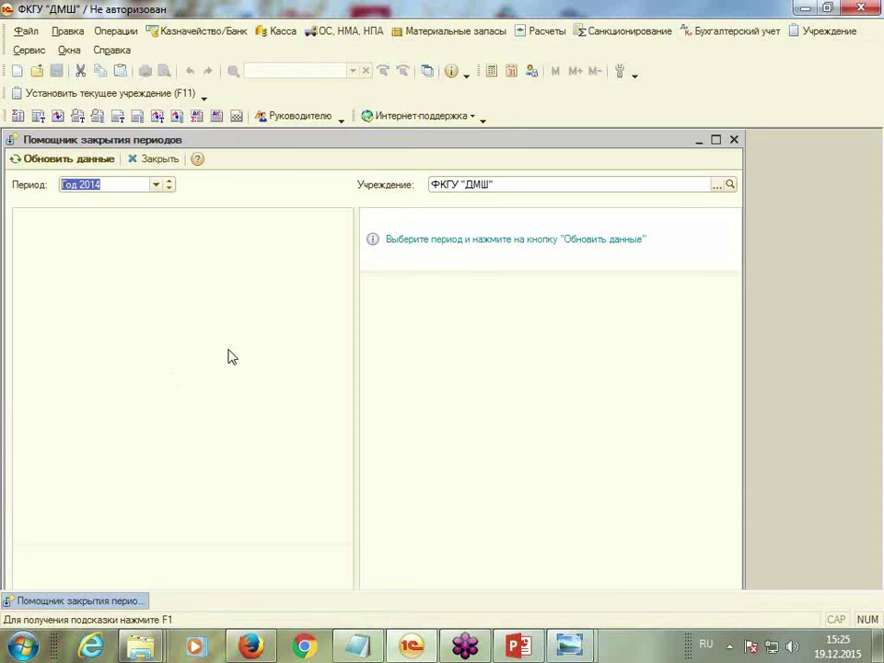
{"action": "left_click_drag", "start_coordinate": [440, 146], "coordinate": [474, 137]}
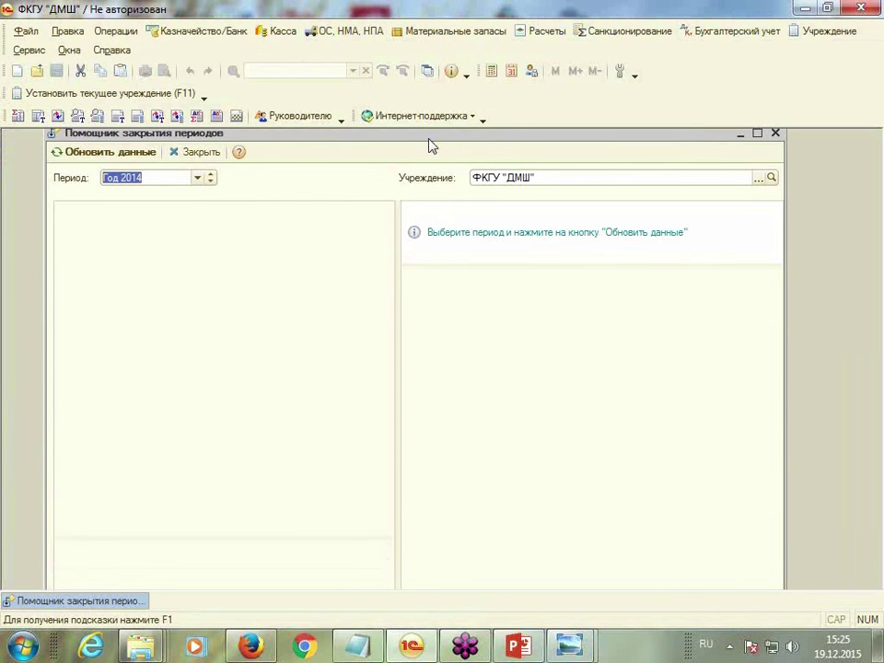
{"action": "left_click", "coordinate": [726, 32]}
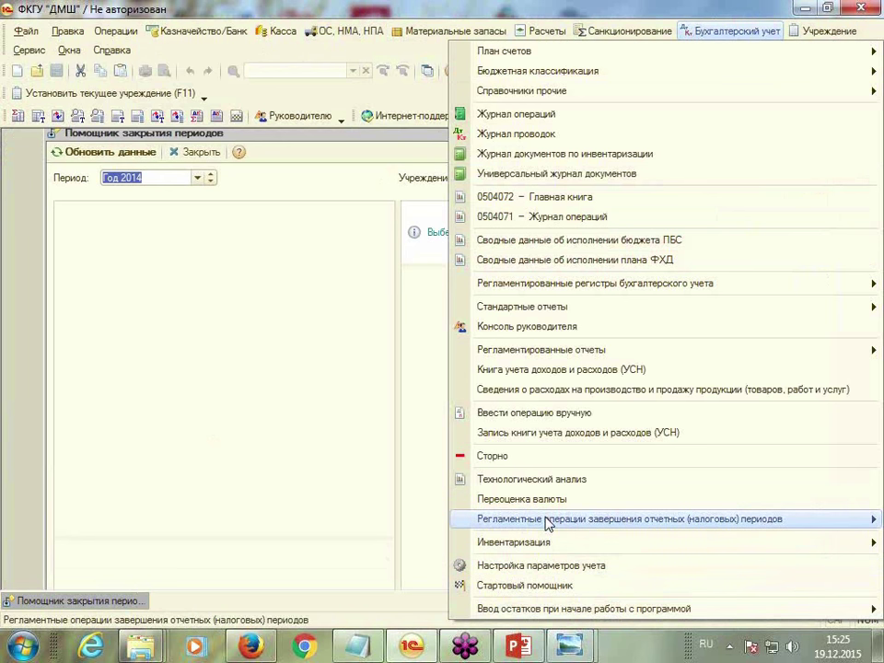
{"action": "mouse_move", "coordinate": [549, 521]}
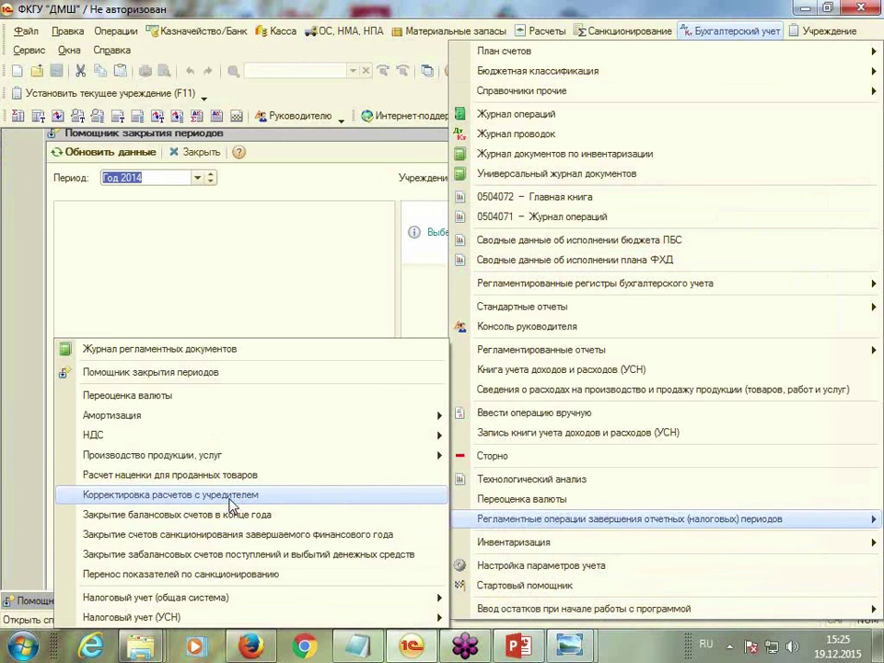
{"action": "left_click", "coordinate": [213, 380]}
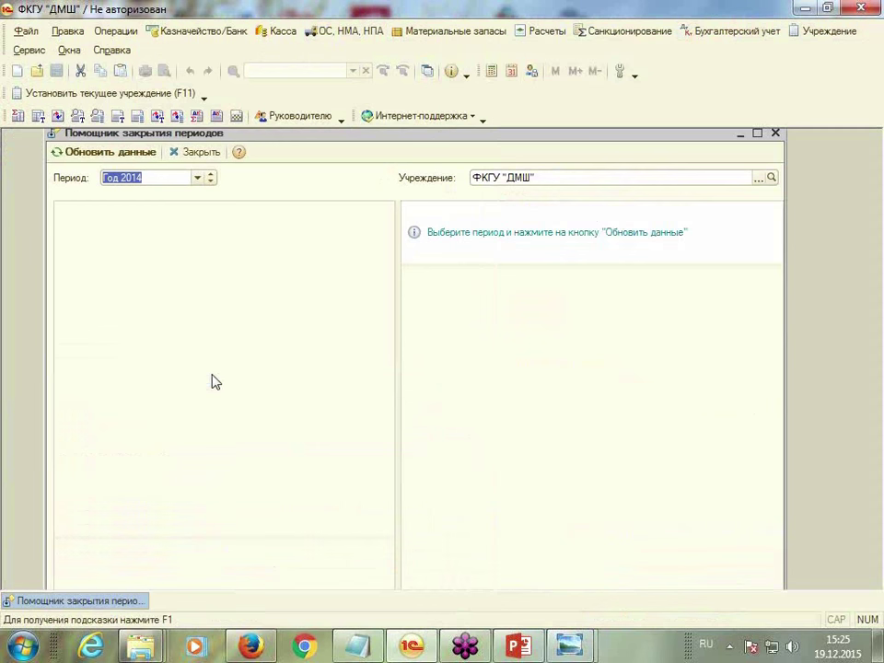
{"action": "left_click", "coordinate": [198, 181]}
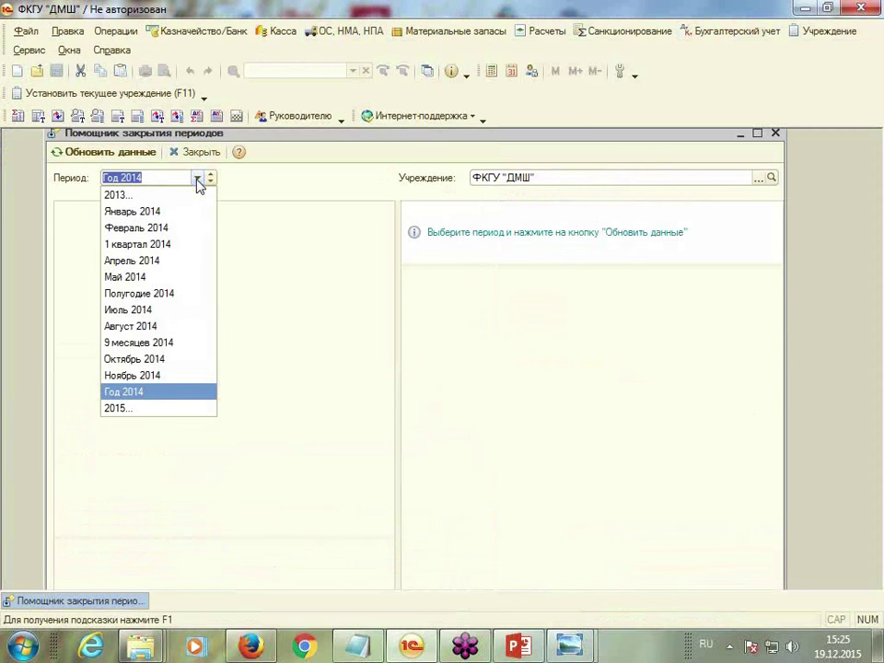
{"action": "left_click", "coordinate": [121, 409]}
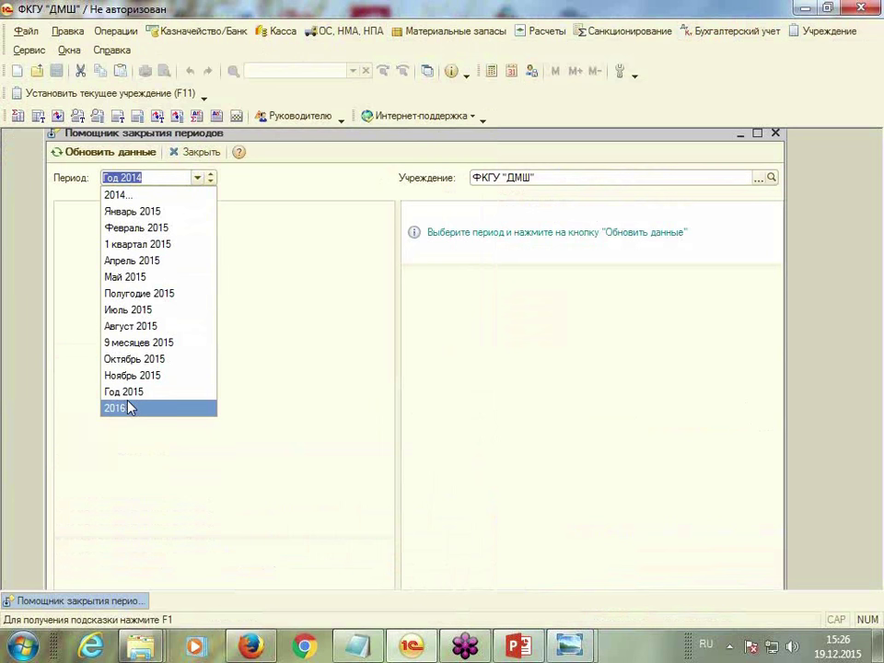
{"action": "left_click", "coordinate": [126, 392]}
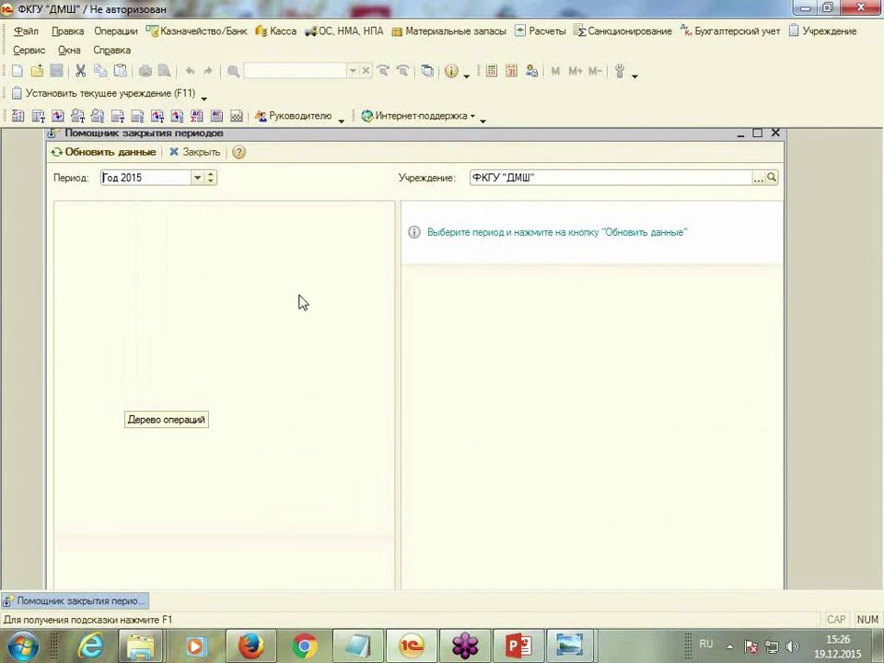
Refresh the 2015 closing steps and analyse step 4, Начисление амортизации ОС и НМА, for missing months
{"action": "left_click", "coordinate": [101, 153]}
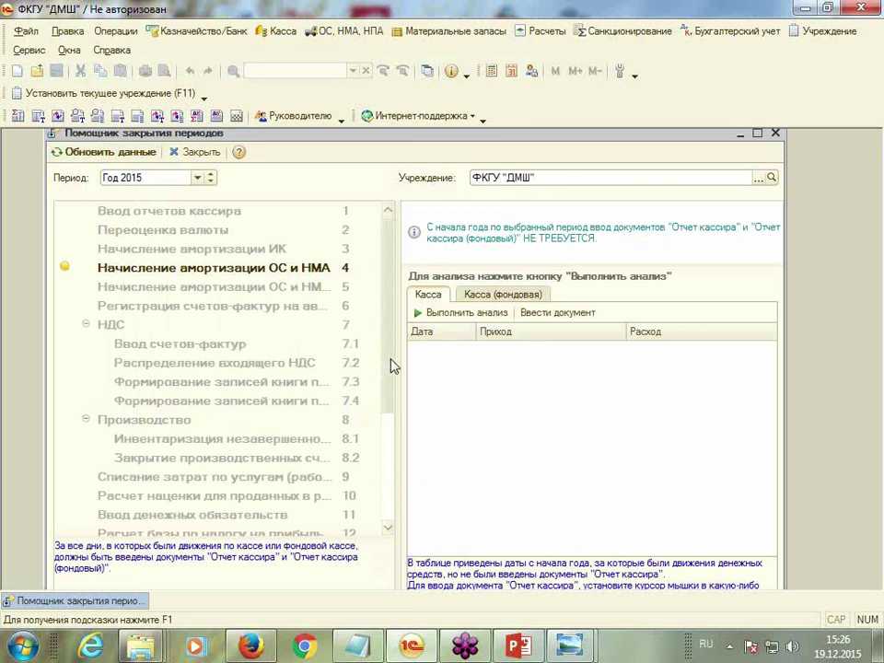
{"action": "scroll", "coordinate": [390, 516], "scroll_direction": "down", "scroll_amount": 5}
{"action": "scroll", "coordinate": [404, 499], "scroll_direction": "up", "scroll_amount": 1}
{"action": "scroll", "coordinate": [204, 315], "scroll_direction": "up", "scroll_amount": 2}
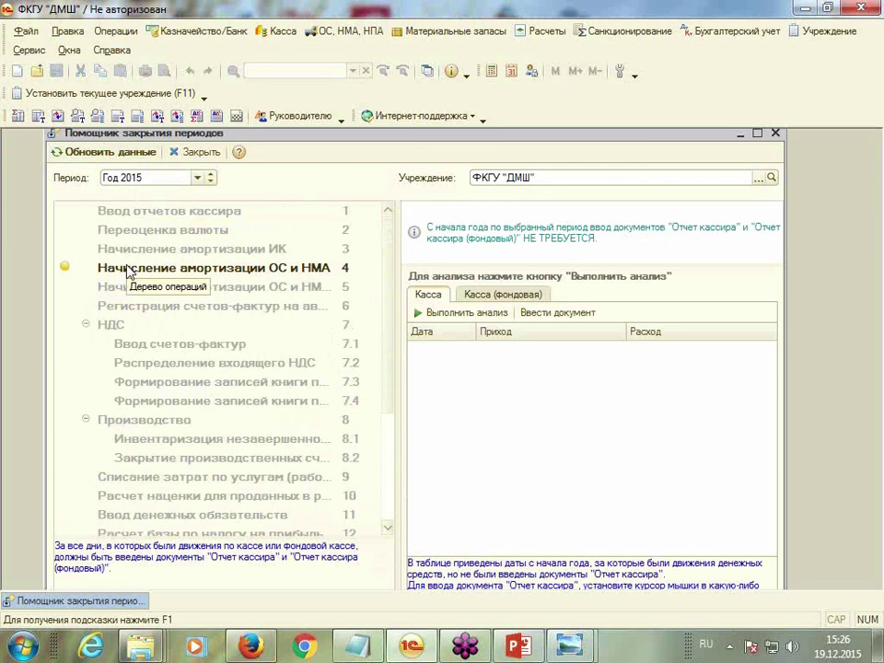
{"action": "left_click", "coordinate": [214, 268]}
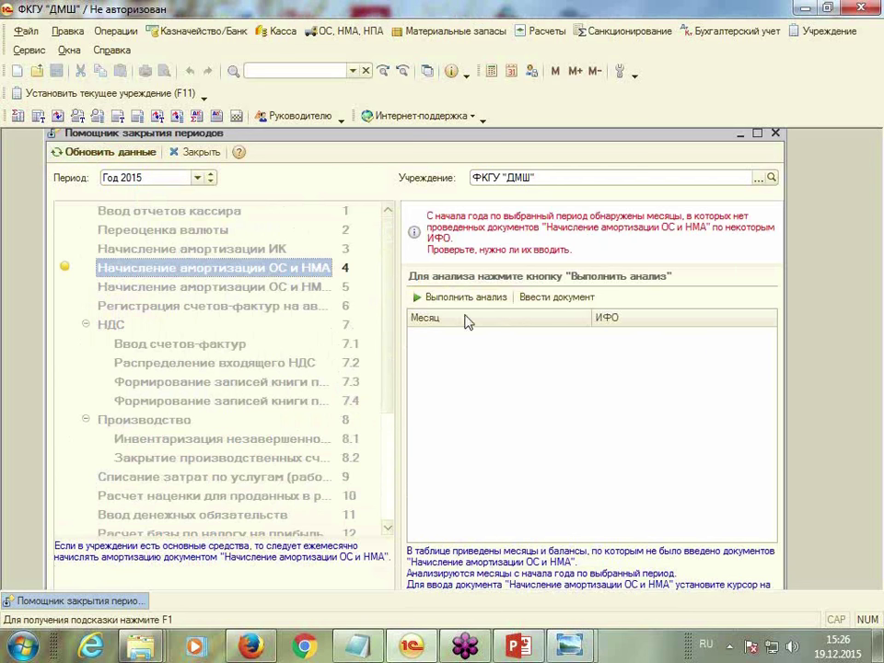
{"action": "left_click", "coordinate": [447, 304]}
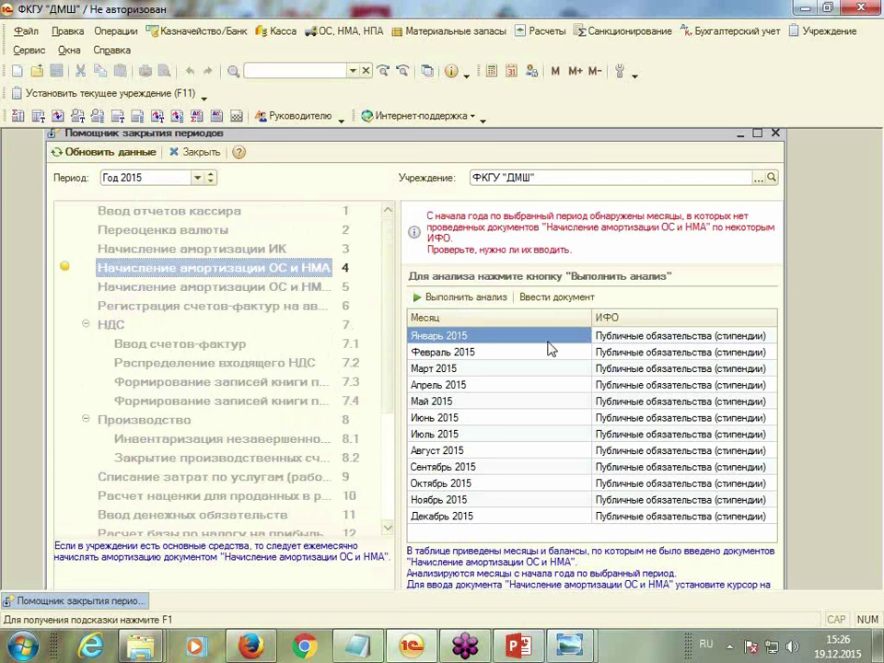
Create, auto-fill and post the January 2015 depreciation document, then refresh and reselect step 4
{"action": "left_click", "coordinate": [556, 297]}
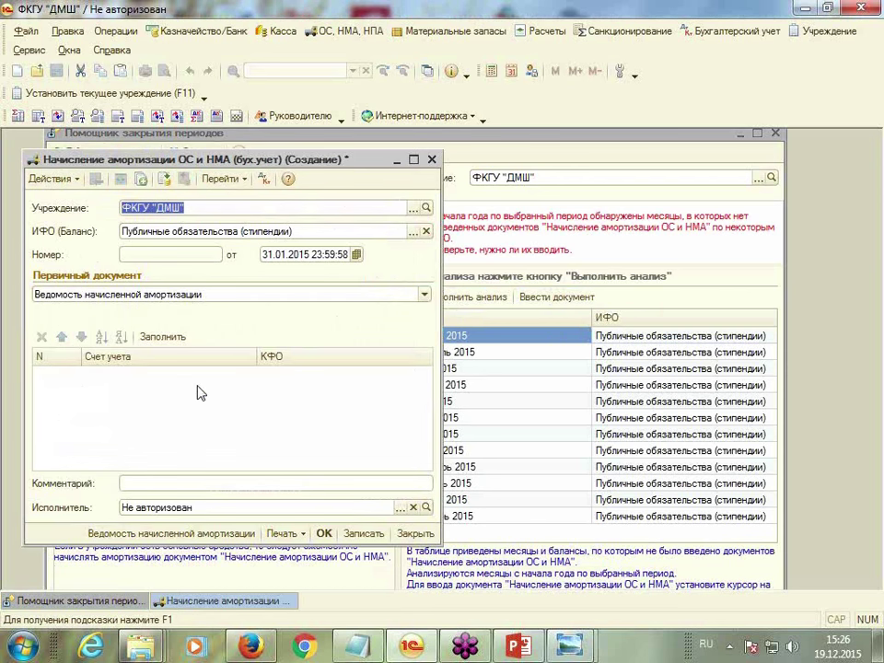
{"action": "left_click", "coordinate": [164, 336]}
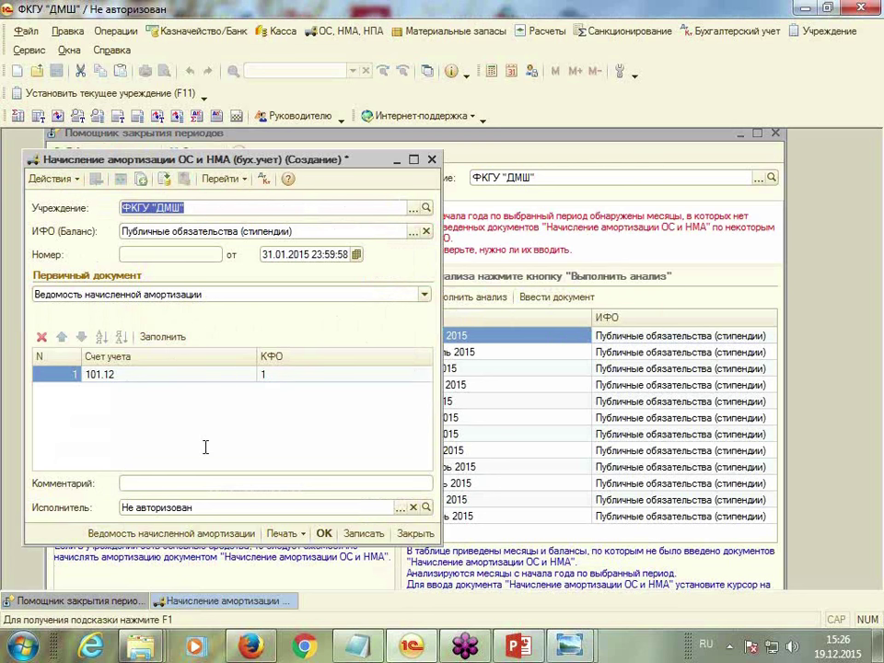
{"action": "left_click", "coordinate": [324, 533]}
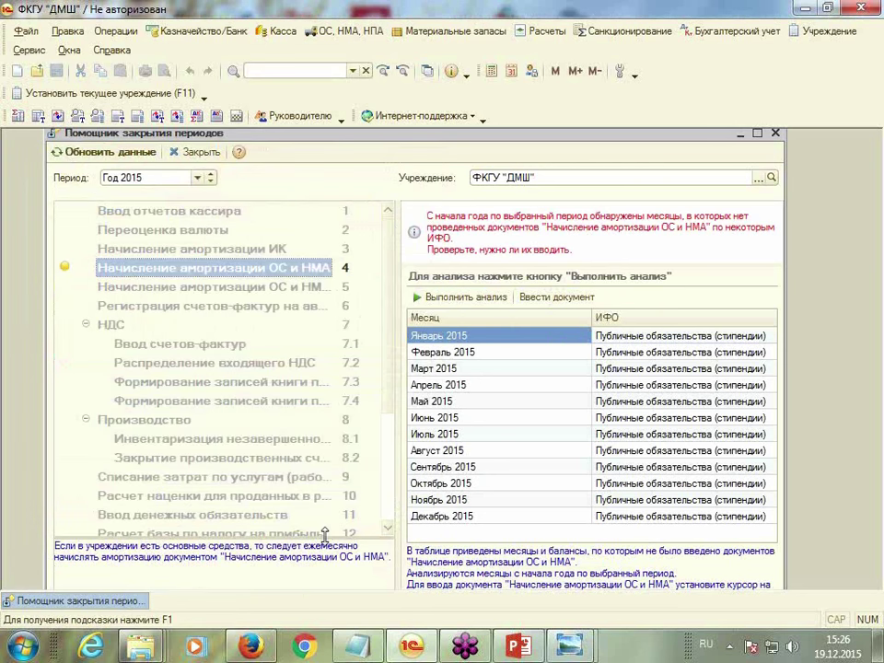
{"action": "left_click", "coordinate": [88, 151]}
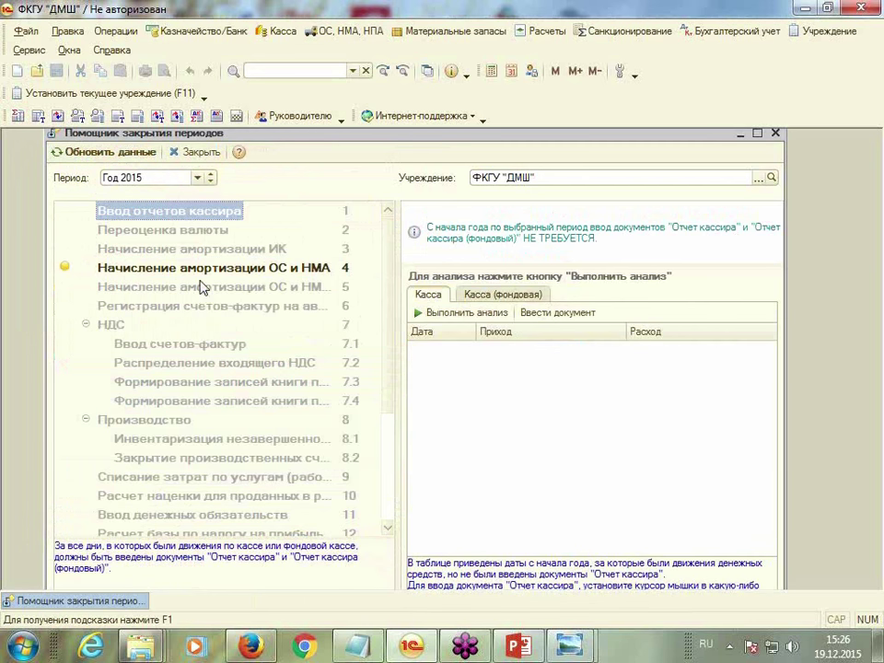
{"action": "left_click", "coordinate": [201, 273]}
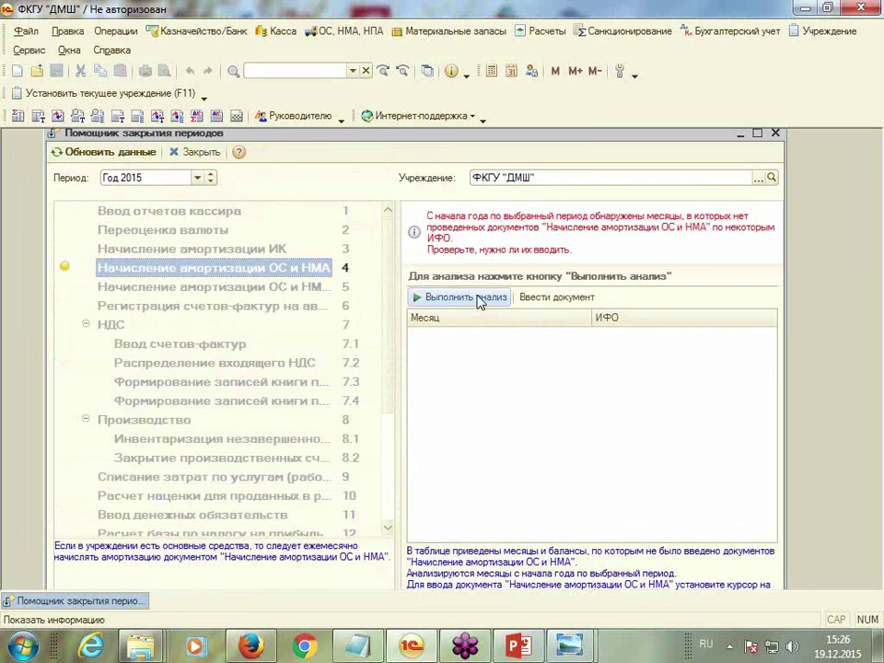
Rerun the depreciation analysis, then select step 15, Закрытие балансовых счетов на конец года
{"action": "left_click", "coordinate": [477, 298]}
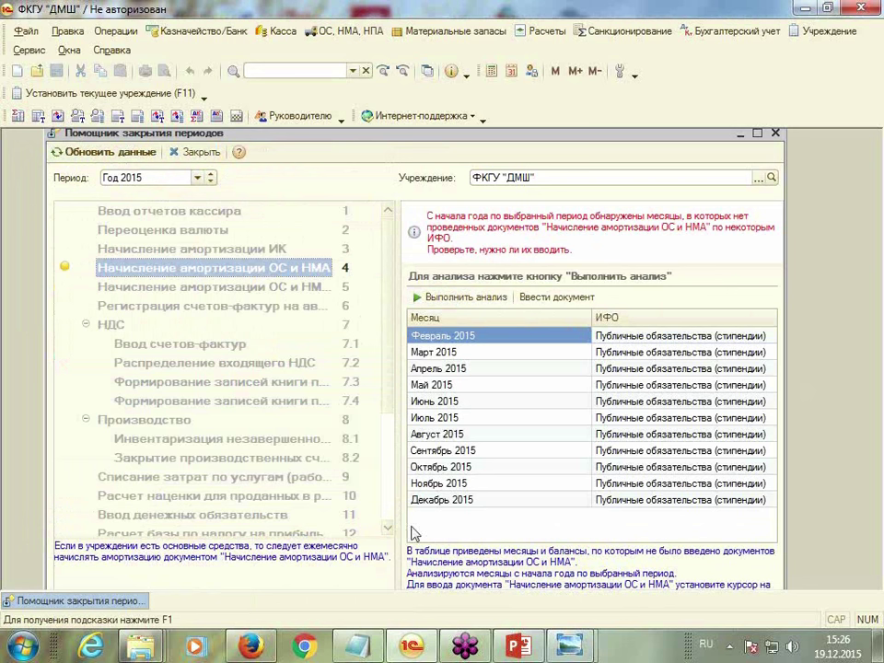
{"action": "scroll", "coordinate": [388, 532], "scroll_direction": "down", "scroll_amount": 5}
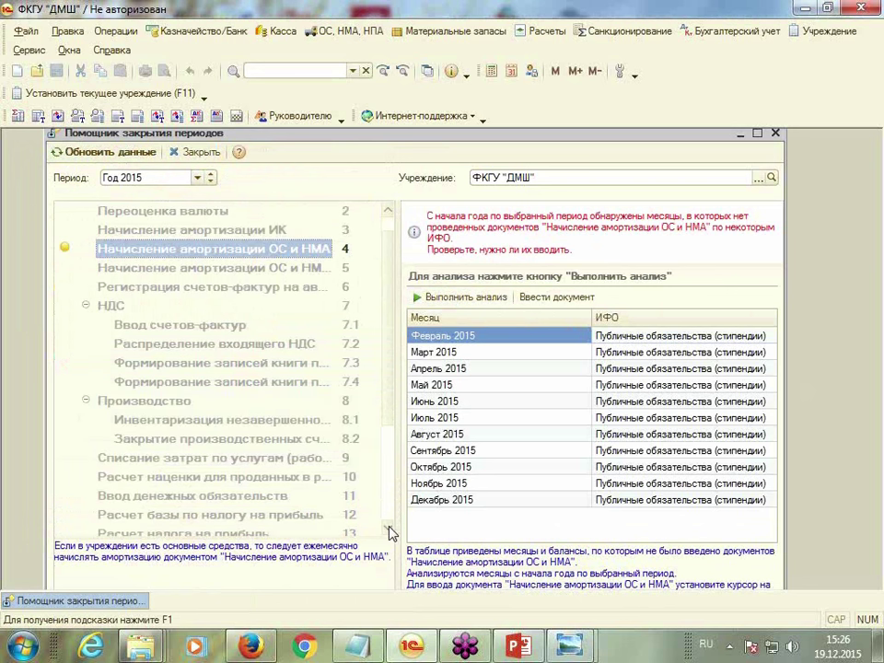
{"action": "scroll", "coordinate": [389, 533], "scroll_direction": "down", "scroll_amount": 4}
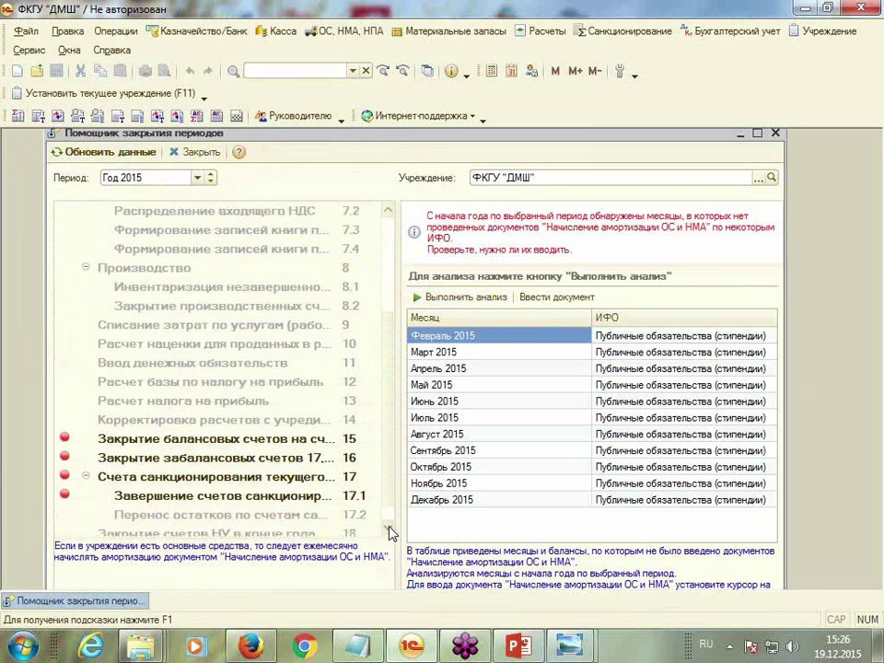
{"action": "left_click", "coordinate": [199, 421]}
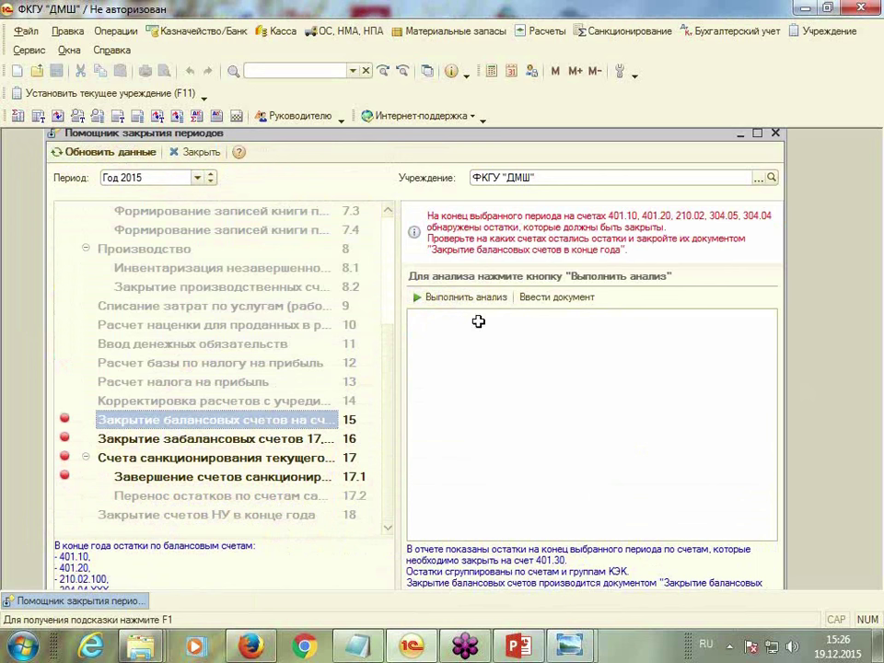
Analyse year-end balances, select the 401.20 row, and create and try posting a closing document
{"action": "left_click", "coordinate": [461, 297]}
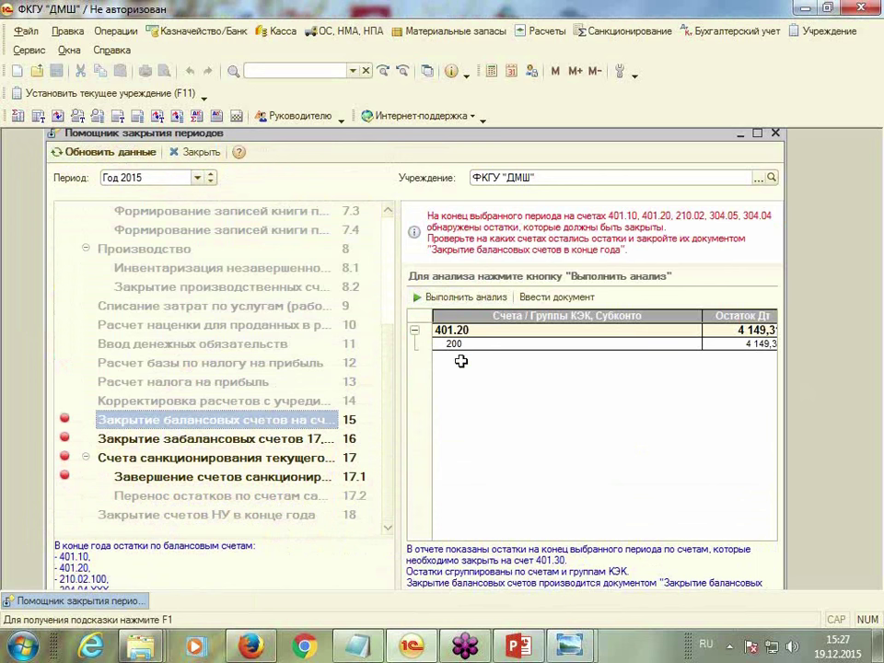
{"action": "left_click", "coordinate": [493, 331]}
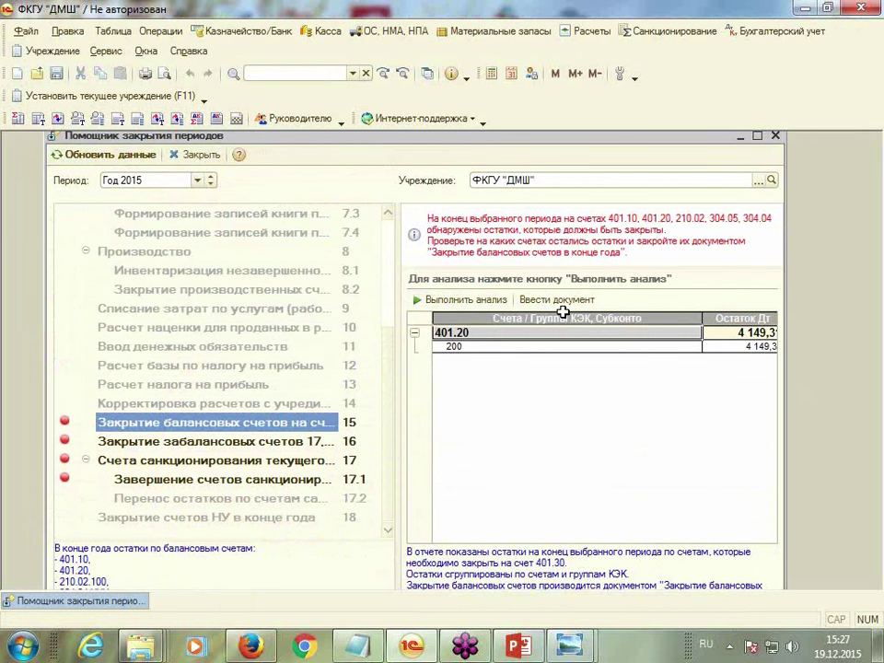
{"action": "left_click", "coordinate": [572, 299]}
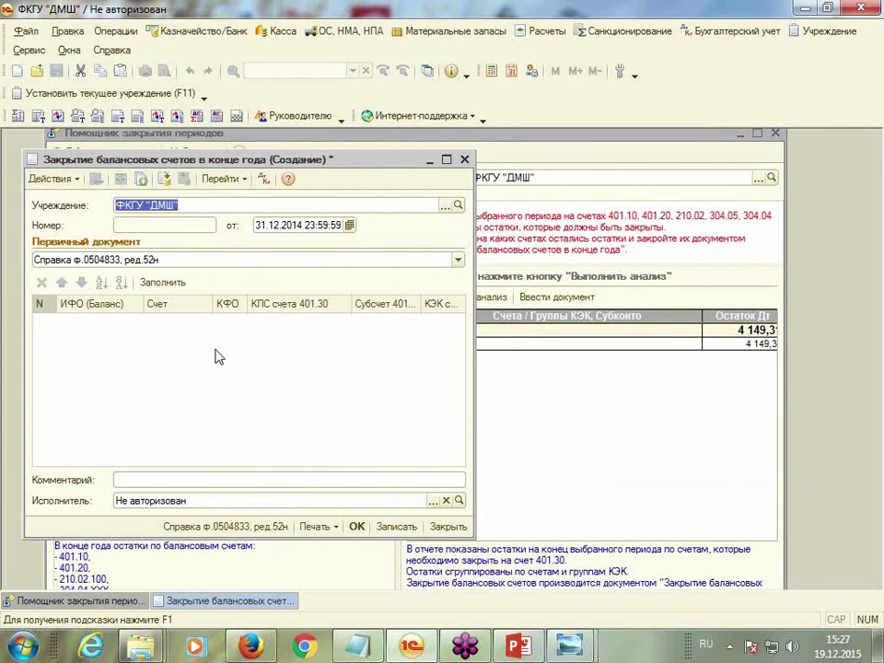
{"action": "left_click", "coordinate": [159, 282]}
{"action": "left_click", "coordinate": [396, 336]}
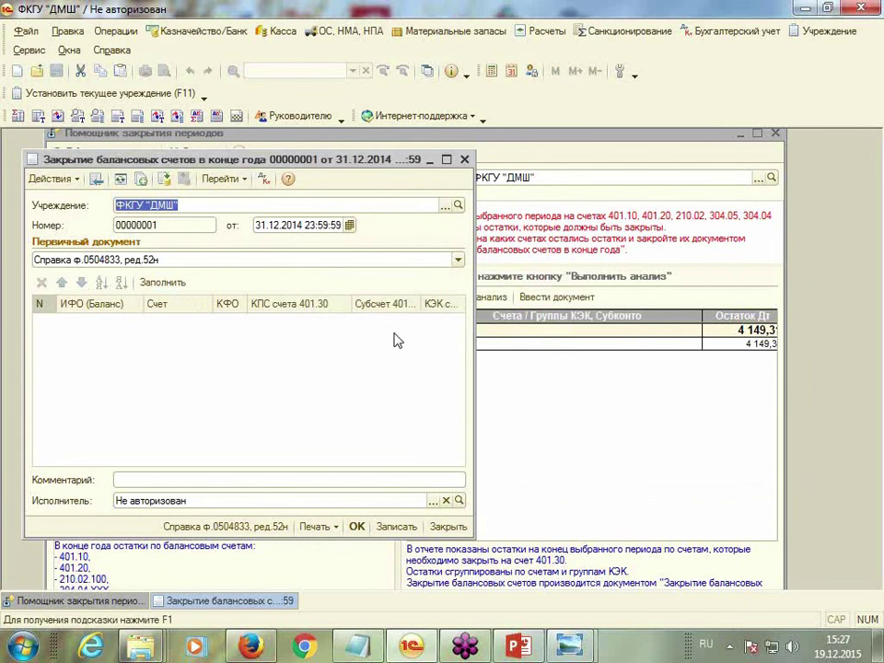
{"action": "left_click", "coordinate": [356, 527]}
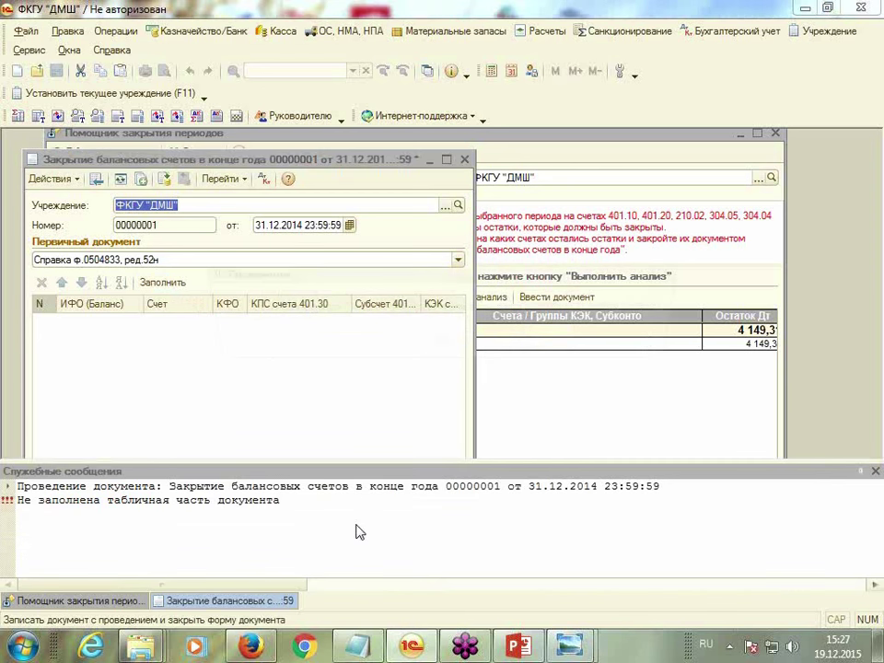
{"action": "left_click", "coordinate": [442, 343]}
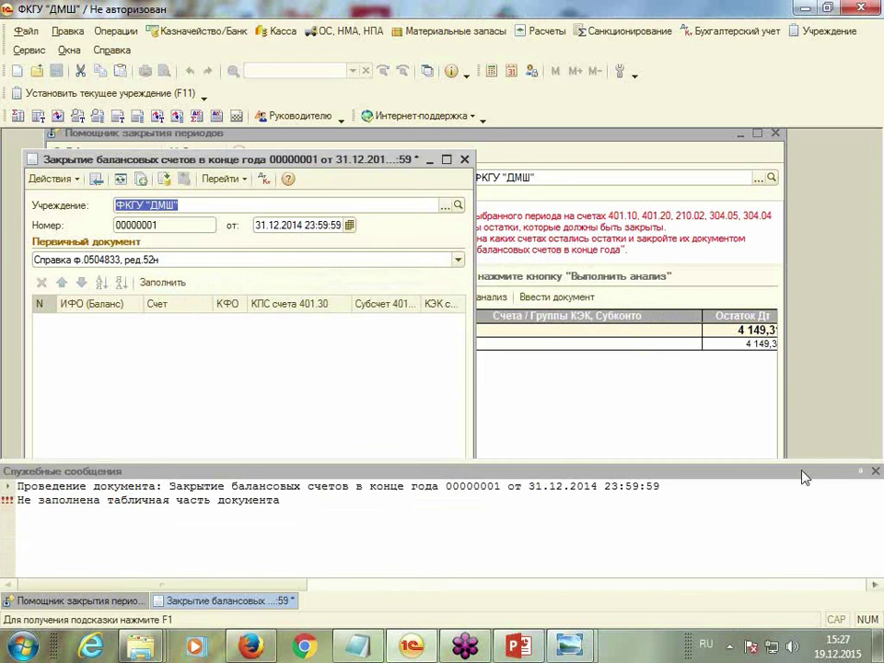
Change the document date to 31.12.2015, refill it with the 401.20 balance, and maximize it
{"action": "left_click", "coordinate": [284, 227]}
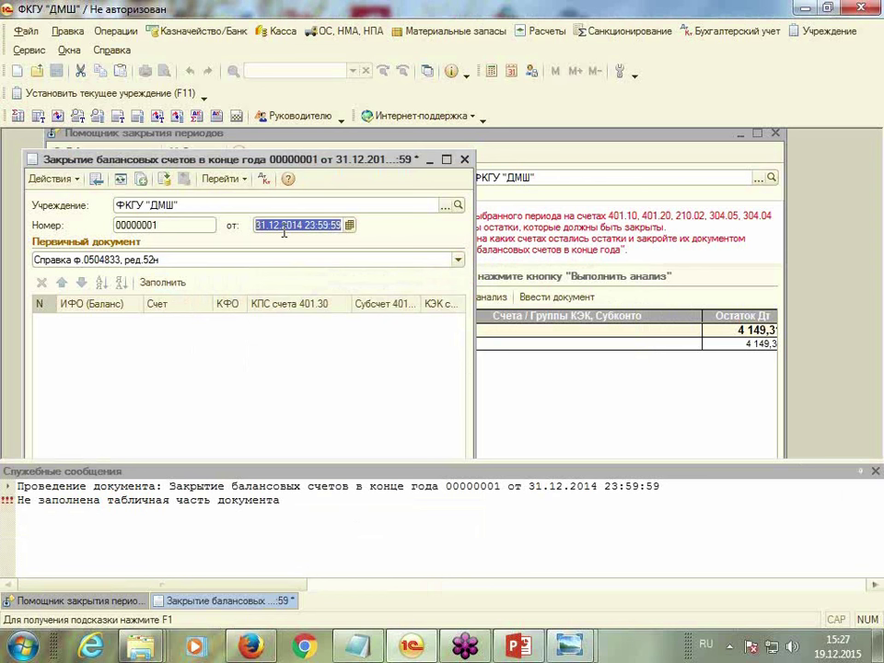
{"action": "type", "text": "31.12."}
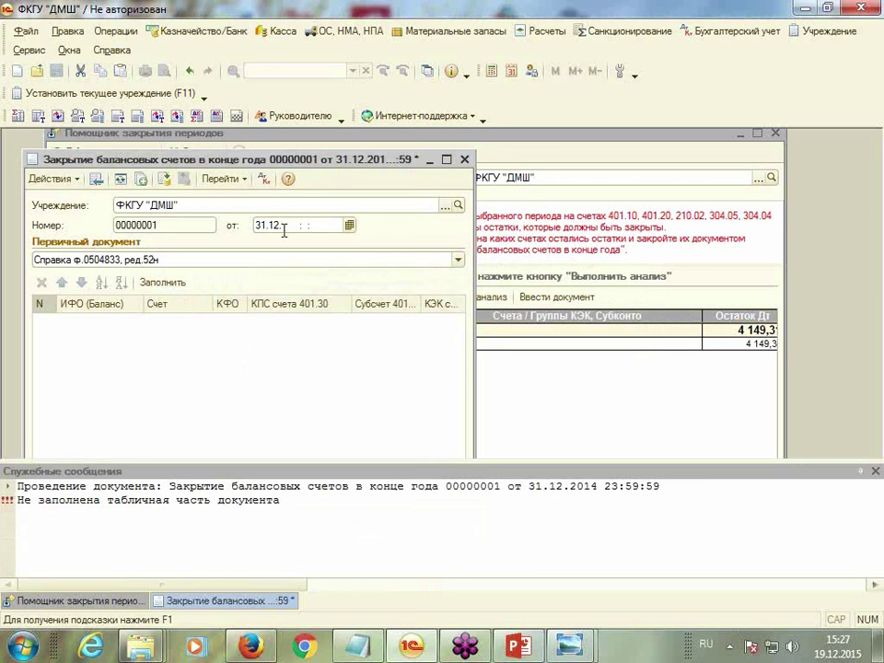
{"action": "type", "text": "2015"}
{"action": "key", "text": "Tab"}
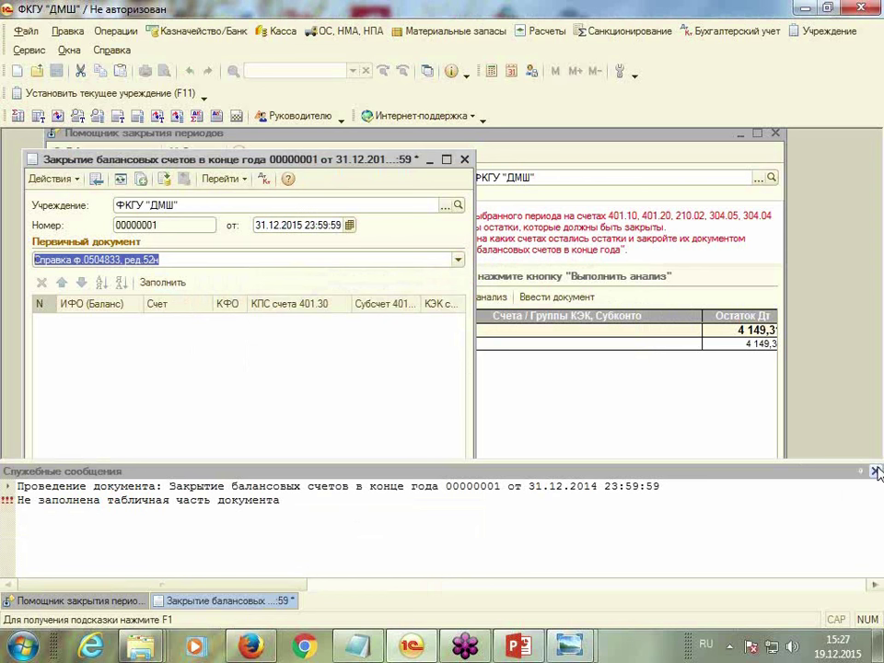
{"action": "left_click", "coordinate": [875, 471]}
{"action": "left_click", "coordinate": [175, 284]}
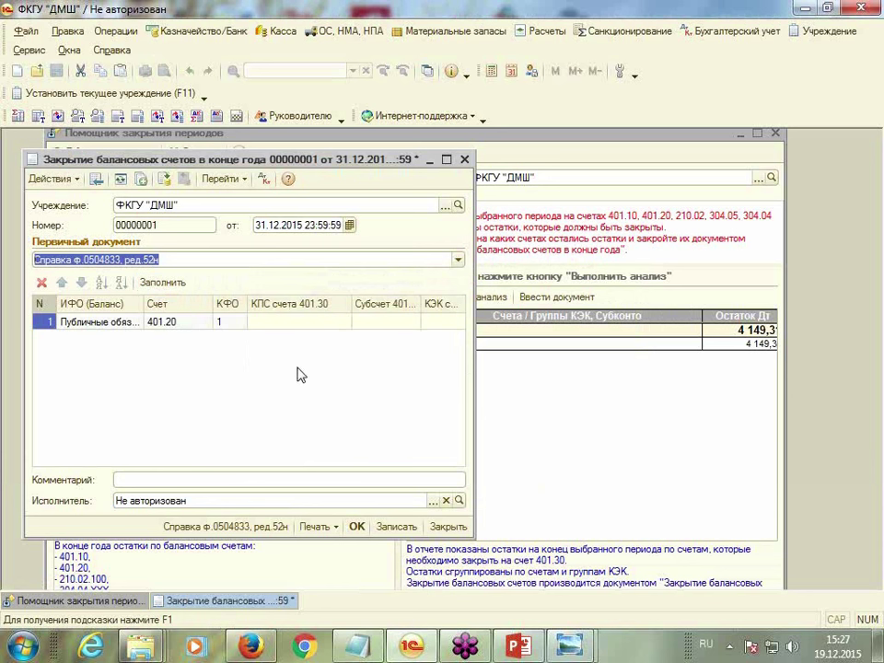
{"action": "left_click", "coordinate": [296, 323]}
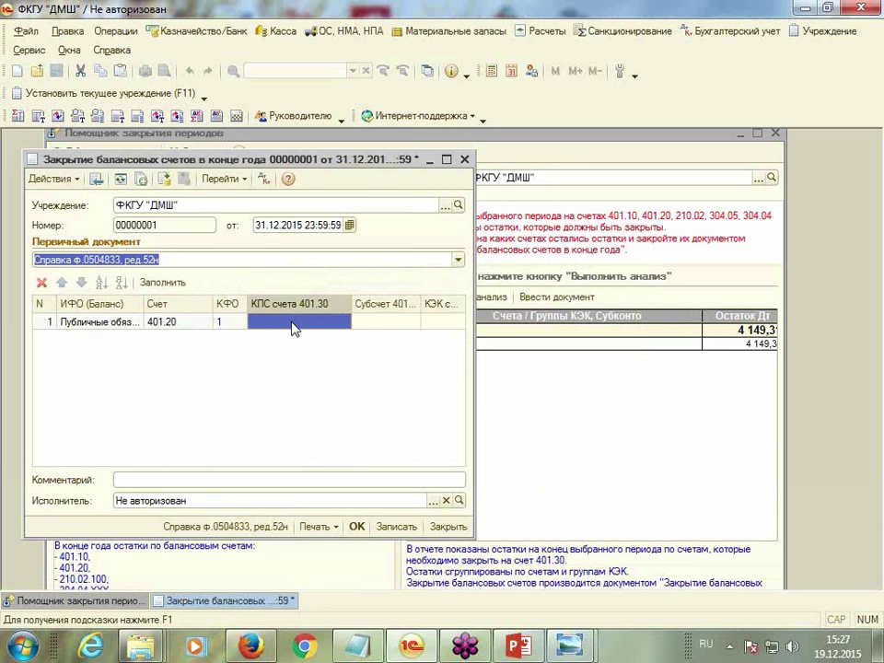
{"action": "left_click", "coordinate": [446, 161]}
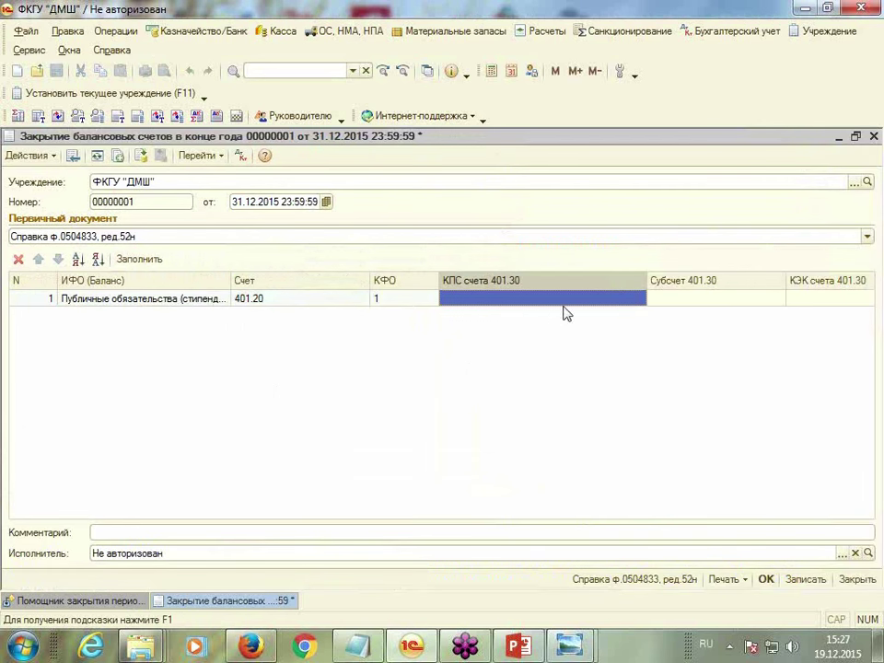
Open the Субсчет 401.30 chooser and start adding a new working account and КПС entry
{"action": "left_click", "coordinate": [710, 310]}
{"action": "left_click", "coordinate": [731, 303]}
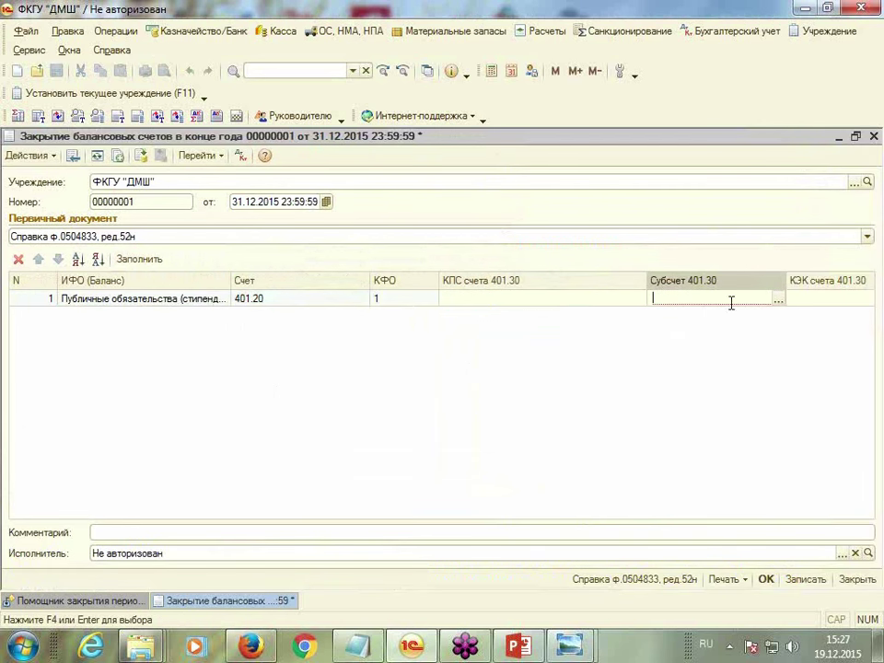
{"action": "left_click", "coordinate": [779, 301]}
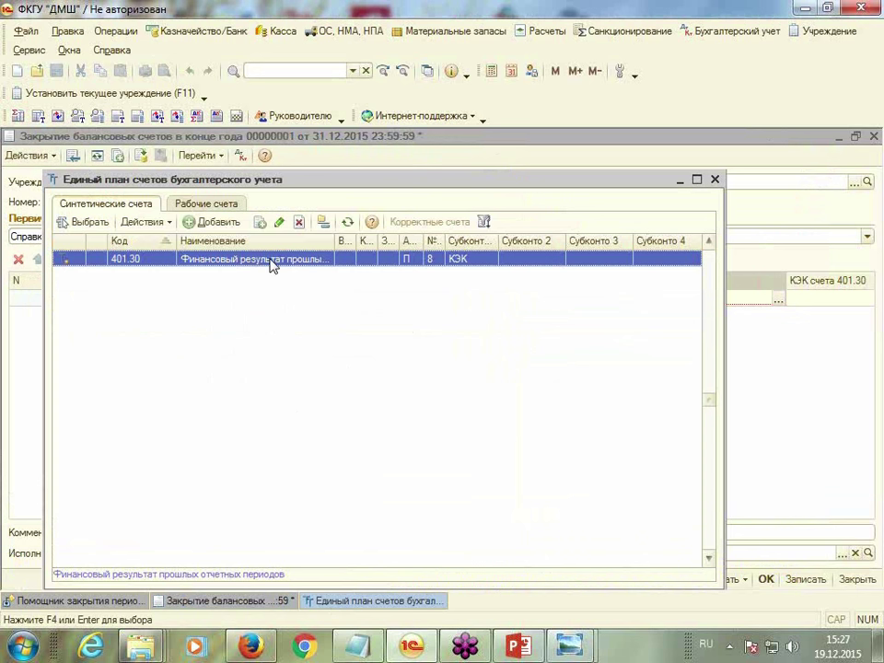
{"action": "left_click", "coordinate": [207, 203]}
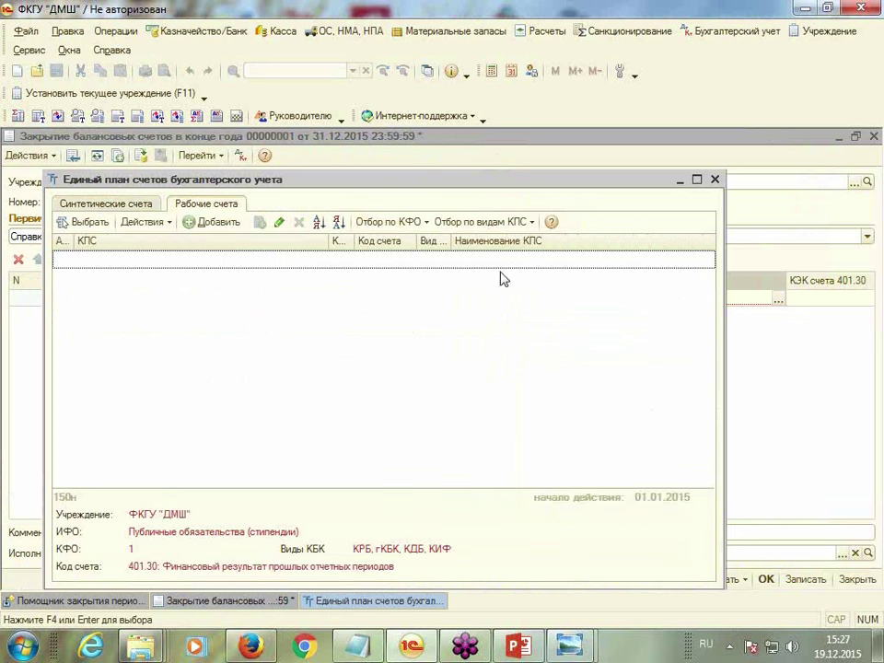
{"action": "left_click", "coordinate": [204, 222]}
{"action": "left_click", "coordinate": [554, 307]}
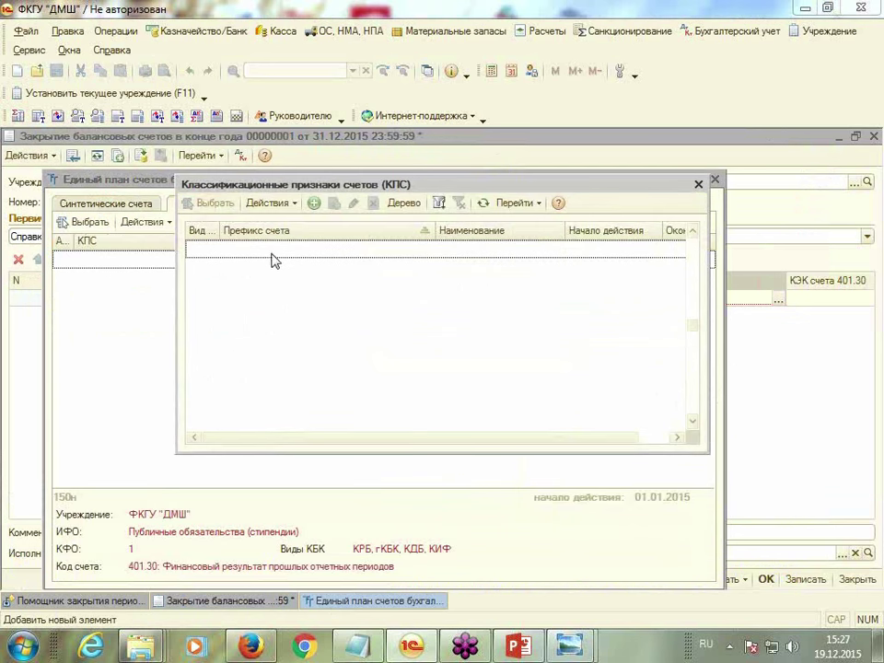
{"action": "left_click", "coordinate": [314, 202]}
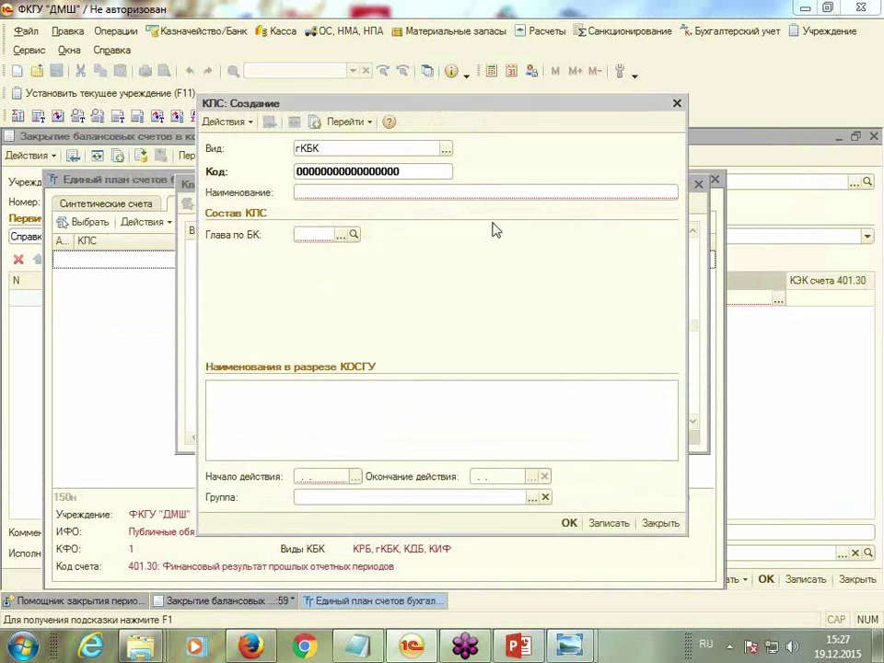
Cancel the КПС and working-account entries, then close the closing document without saving
{"action": "left_click", "coordinate": [677, 102]}
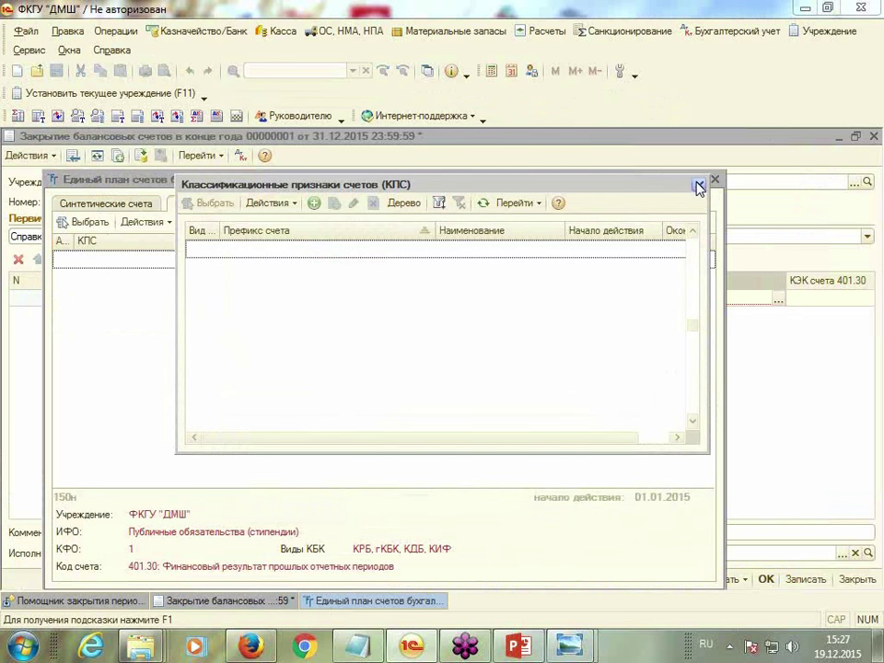
{"action": "left_click", "coordinate": [699, 187]}
{"action": "left_click", "coordinate": [558, 238]}
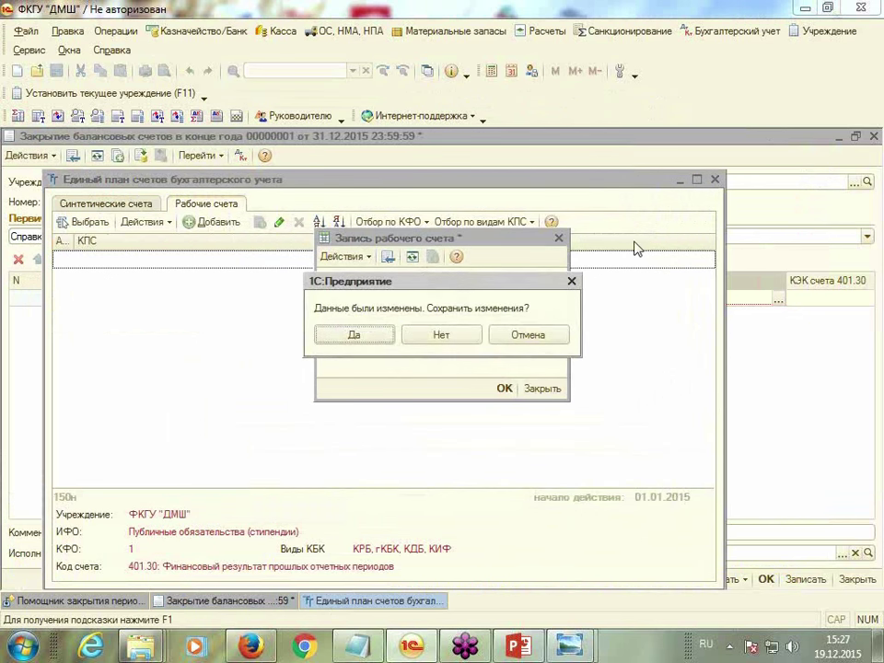
{"action": "left_click", "coordinate": [465, 336]}
{"action": "left_click", "coordinate": [714, 180]}
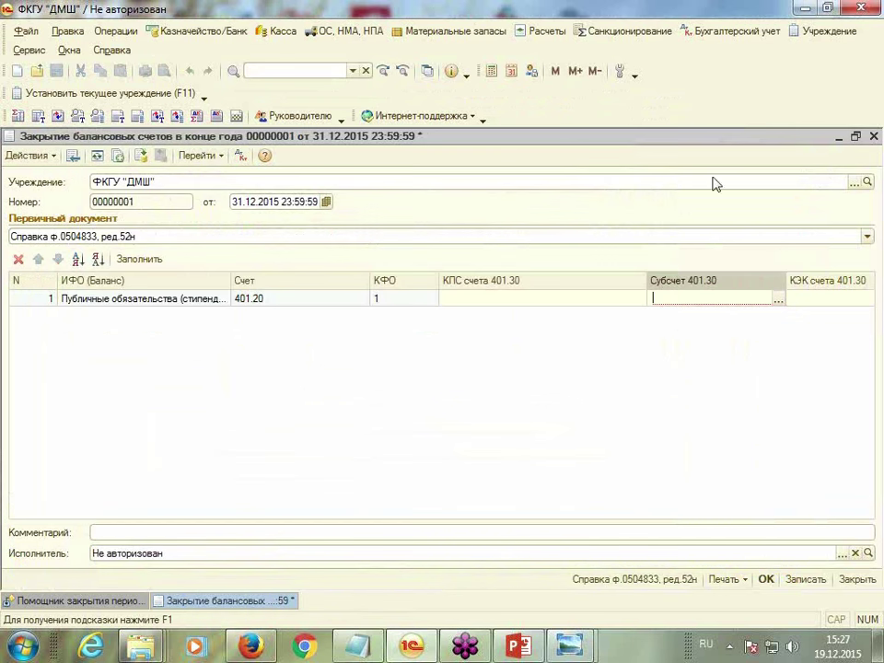
{"action": "left_click", "coordinate": [825, 297]}
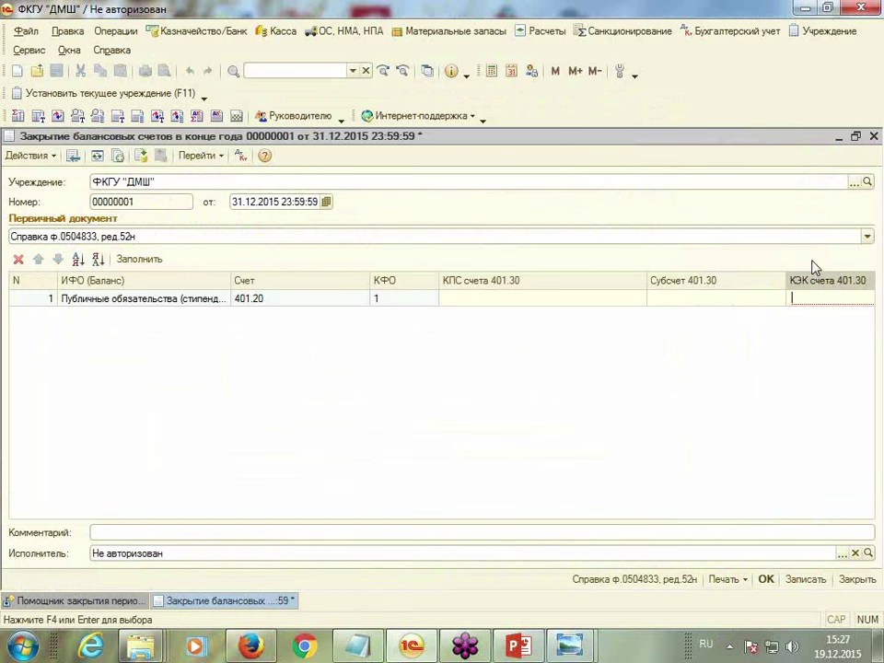
{"action": "left_click", "coordinate": [874, 137]}
{"action": "left_click", "coordinate": [445, 336]}
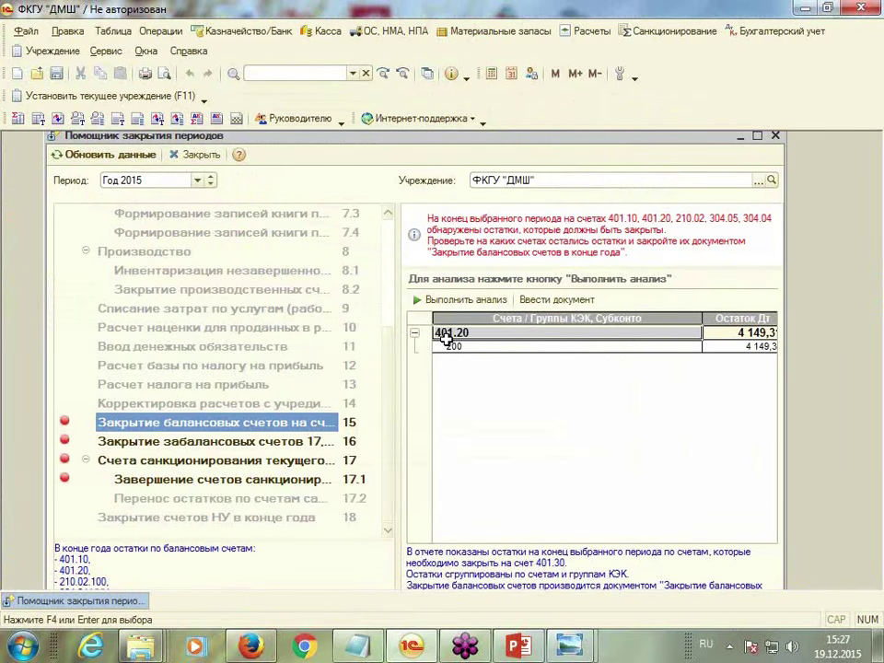
Select the 200 breakdown of account 401.20, create a closing document, and discard it unsaved
{"action": "left_click", "coordinate": [467, 347]}
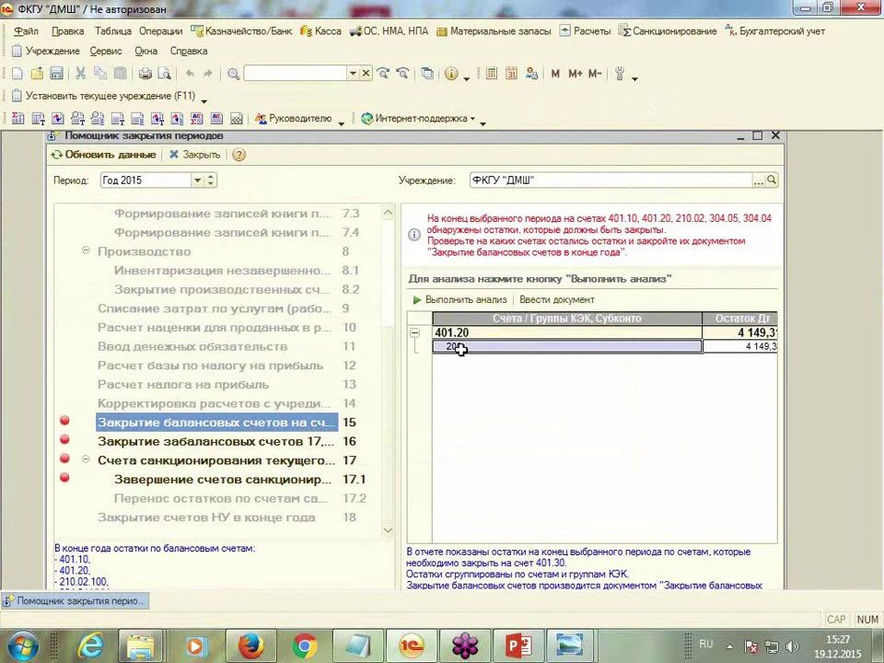
{"action": "left_click", "coordinate": [556, 299]}
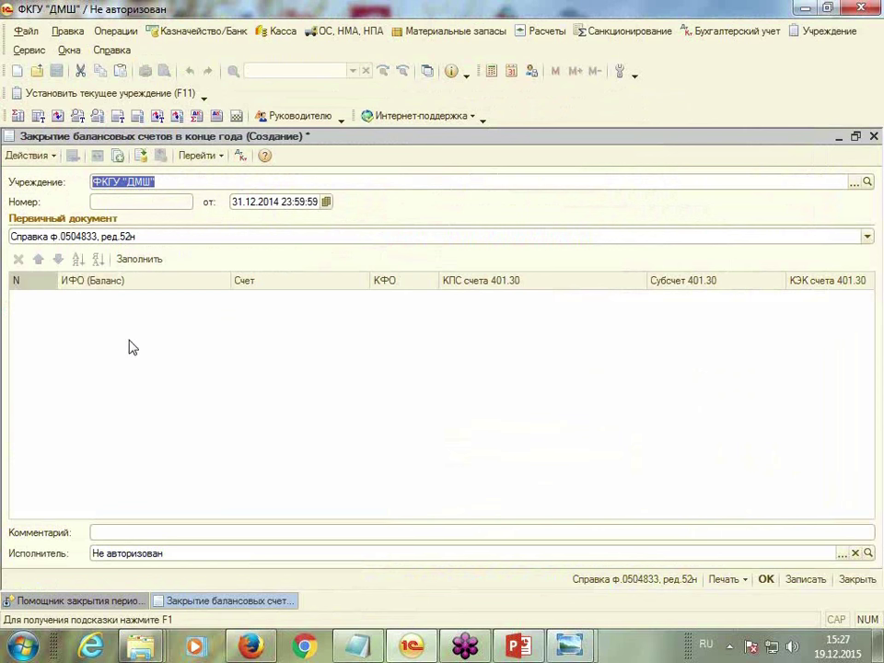
{"action": "left_click", "coordinate": [874, 136]}
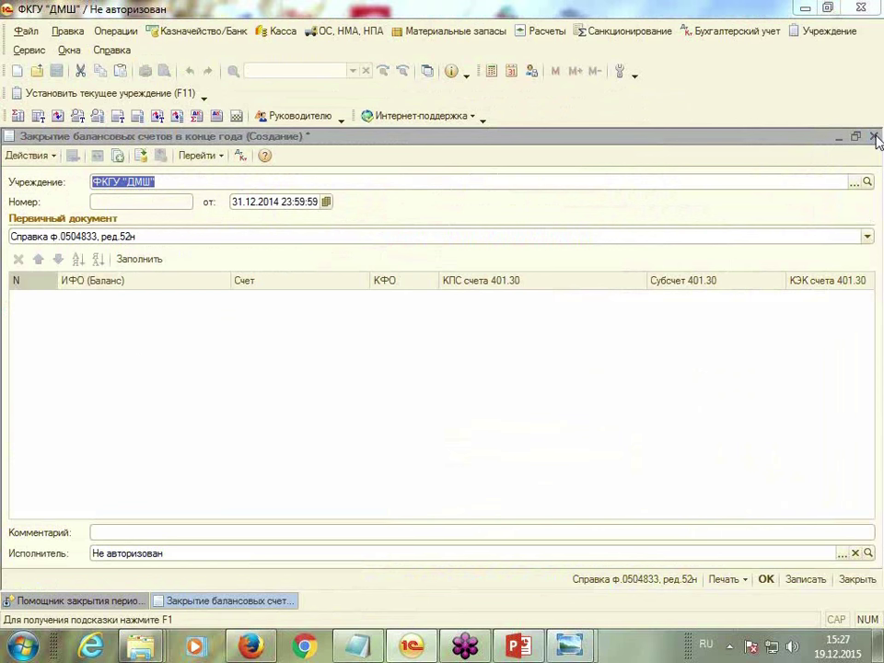
{"action": "left_click", "coordinate": [464, 337]}
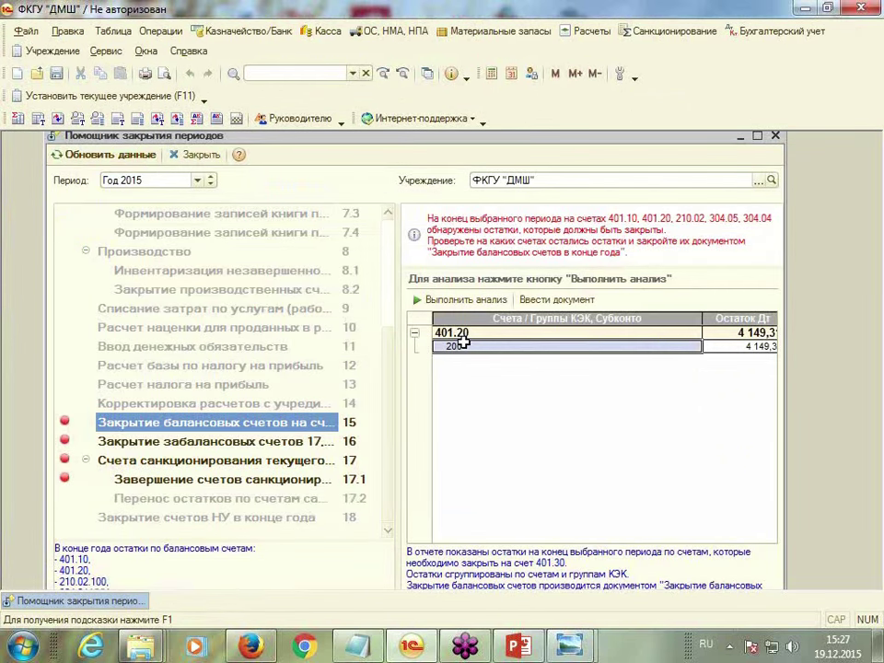
Review steps 16 and 17 on off-balance and sanctioning accounts, then close the assistant
{"action": "left_click", "coordinate": [168, 442]}
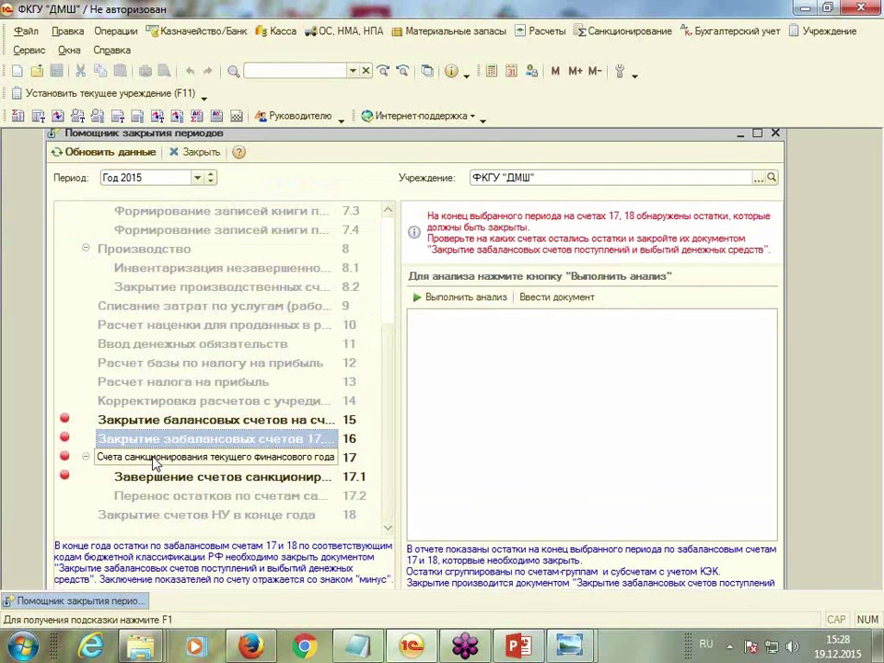
{"action": "left_click", "coordinate": [138, 457]}
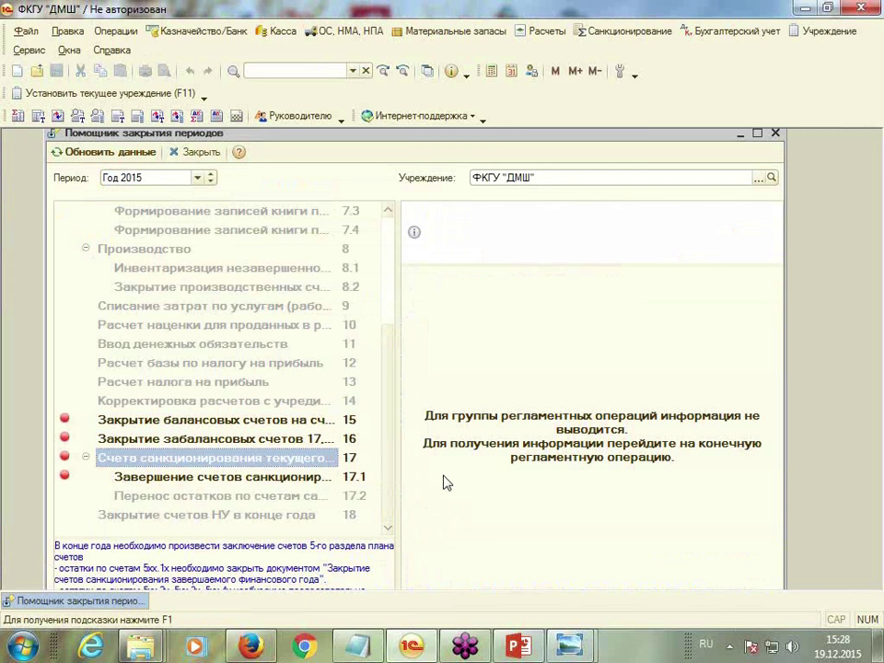
{"action": "left_click", "coordinate": [774, 133]}
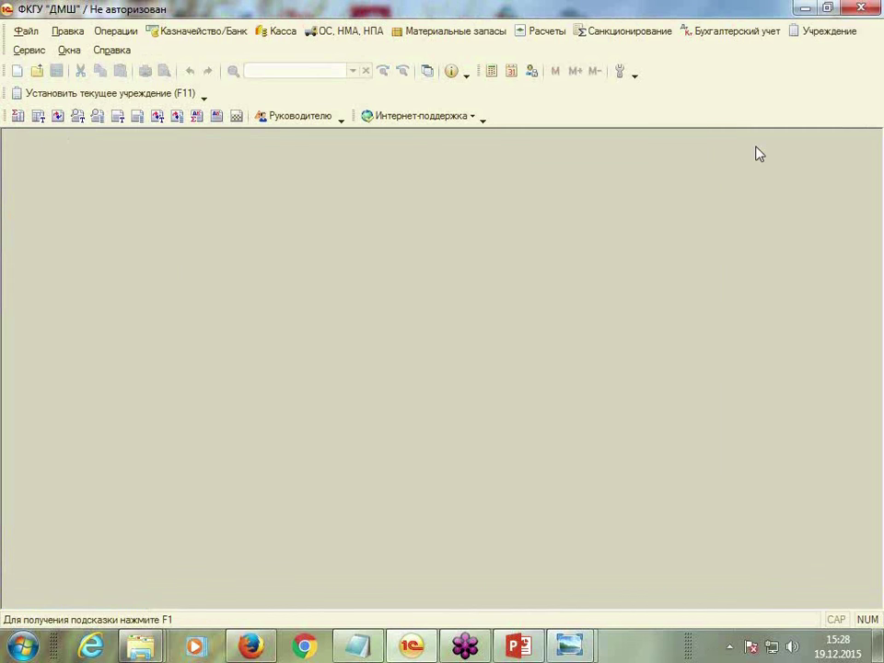
Browse the Бухгалтерский учет commands and open Регламентированные отчеты > Бухгалтерская отчетность
{"action": "left_click", "coordinate": [645, 33]}
{"action": "left_click", "coordinate": [687, 33]}
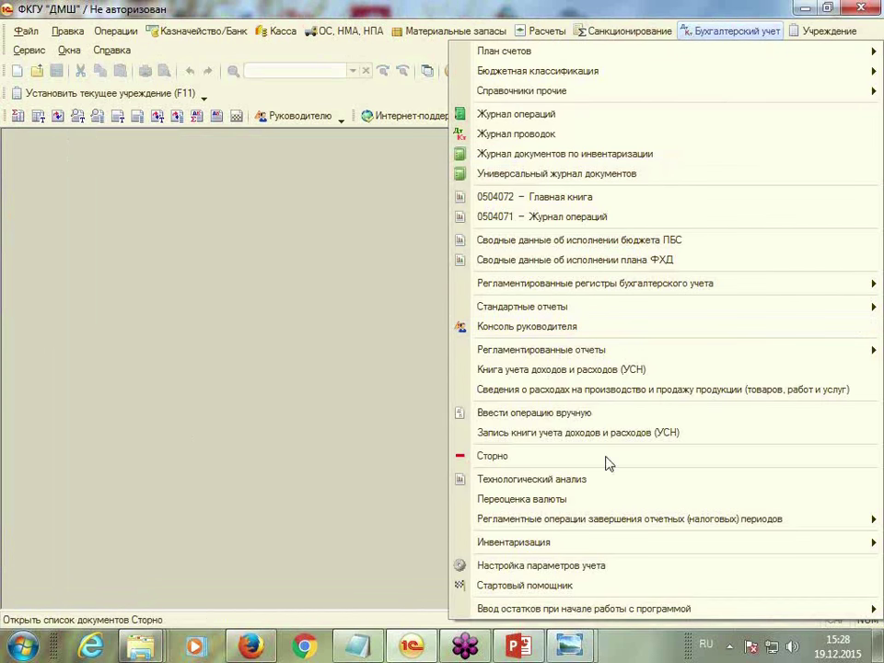
{"action": "mouse_move", "coordinate": [600, 528]}
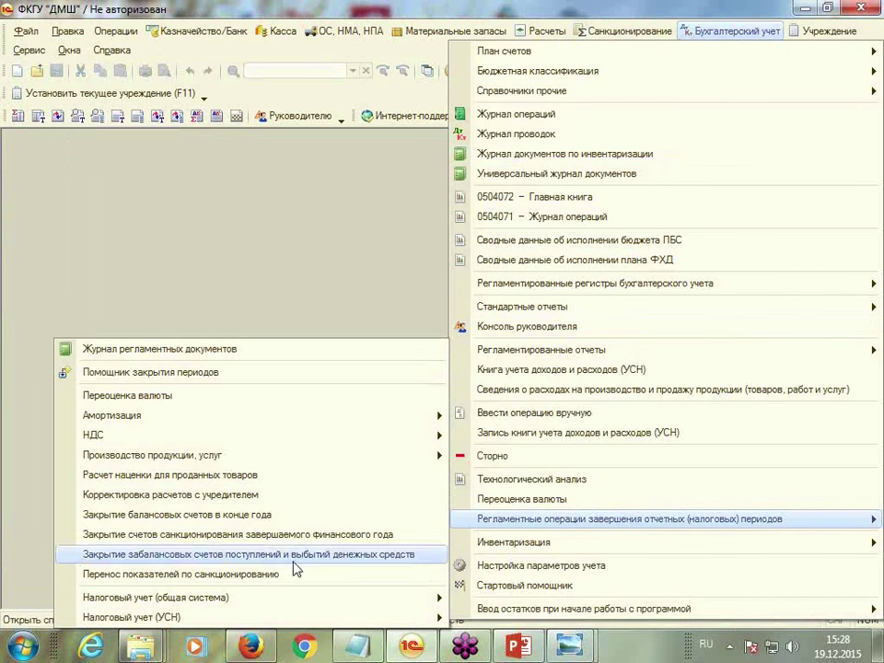
{"action": "mouse_move", "coordinate": [155, 460]}
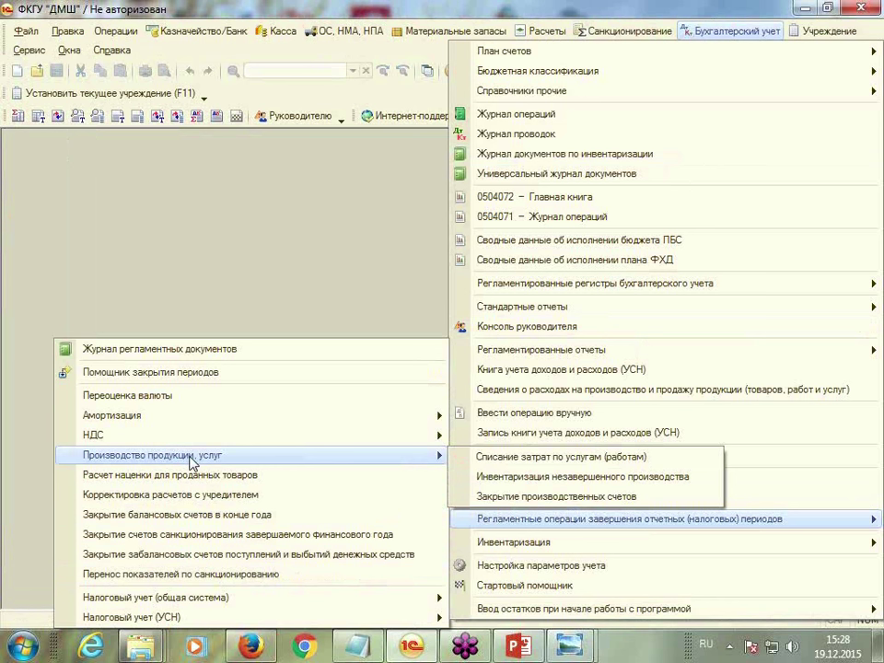
{"action": "left_click", "coordinate": [304, 274]}
{"action": "left_click", "coordinate": [710, 34]}
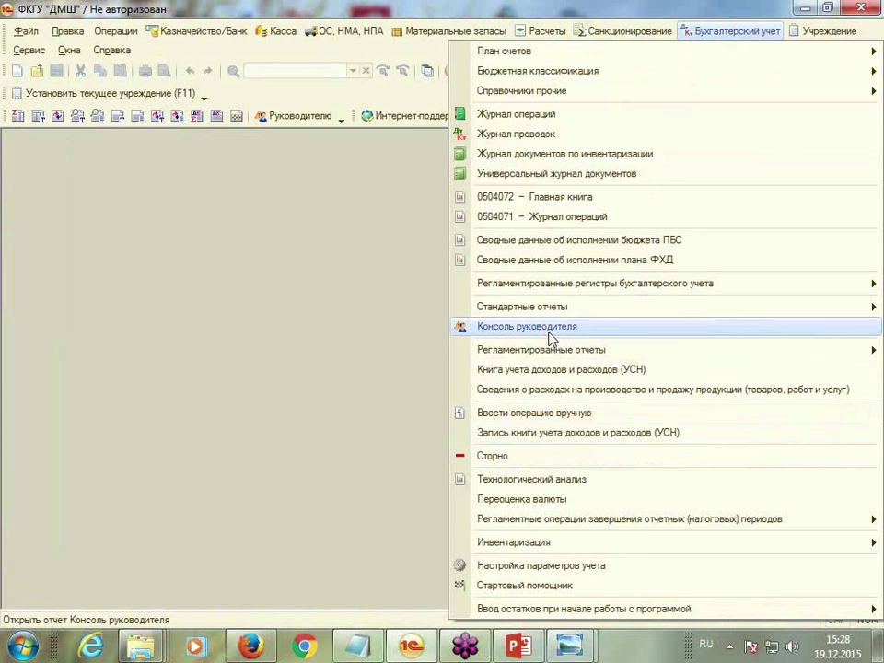
{"action": "mouse_move", "coordinate": [545, 349]}
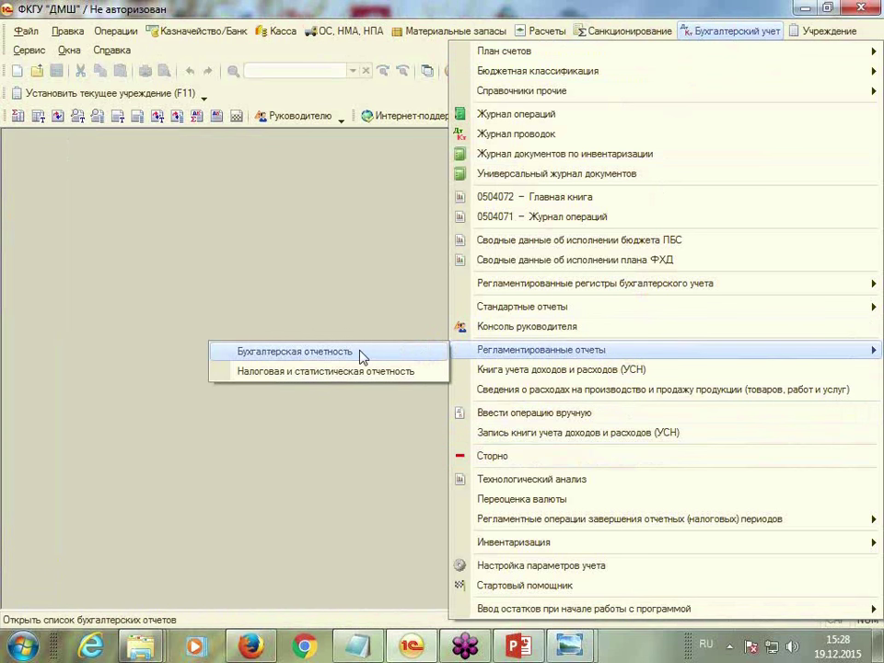
{"action": "left_click", "coordinate": [361, 356]}
Inspect the empty report-type list and Справочник отчетов, then close both windows
{"action": "left_click", "coordinate": [153, 242]}
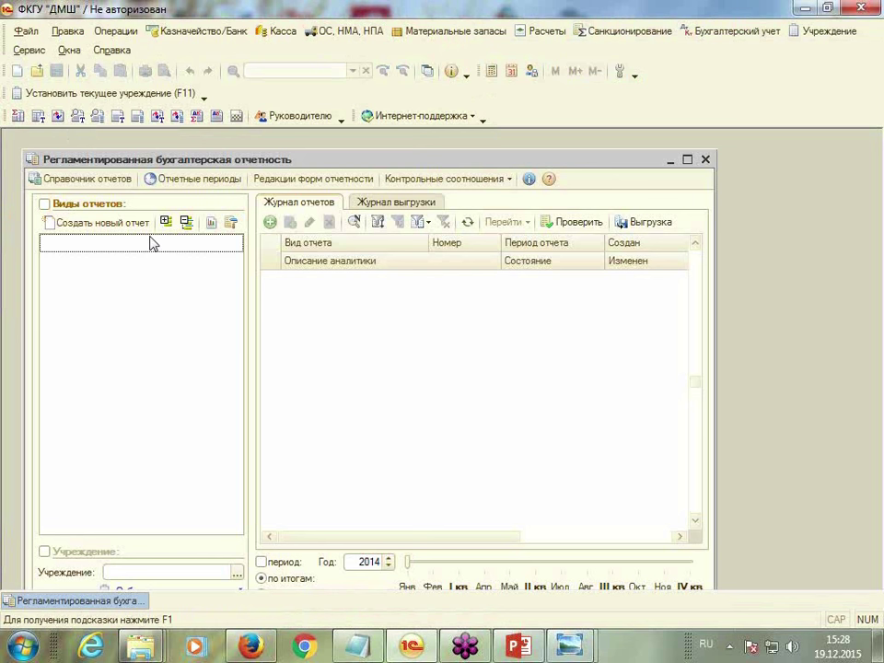
{"action": "left_click", "coordinate": [70, 180]}
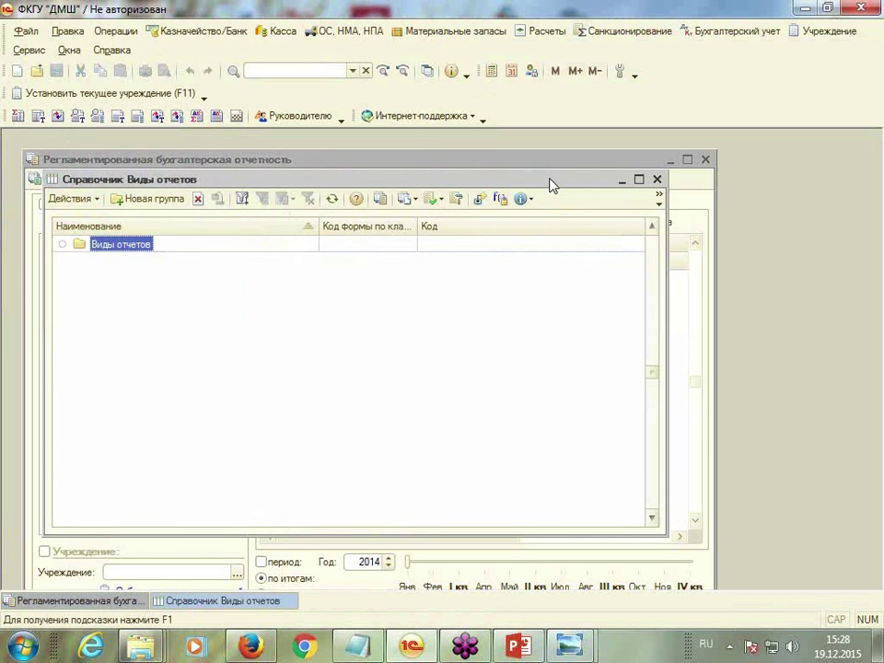
{"action": "left_click_drag", "start_coordinate": [551, 187], "coordinate": [537, 148]}
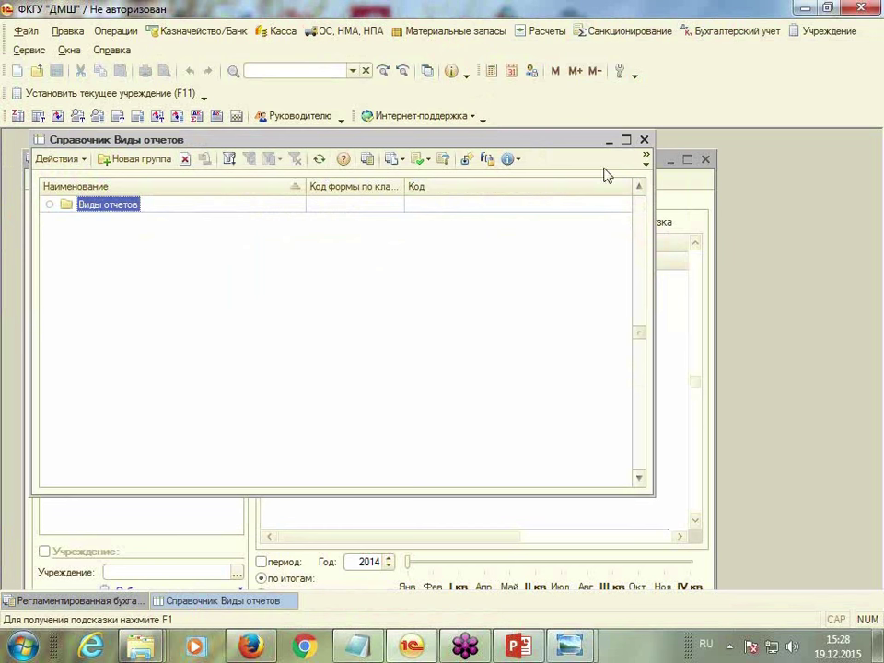
{"action": "left_click", "coordinate": [644, 140]}
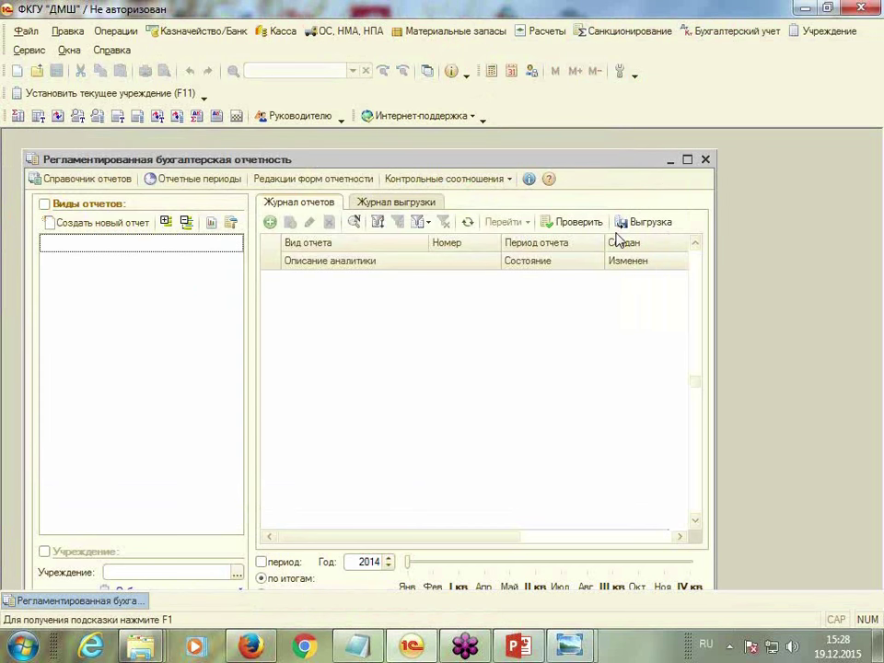
{"action": "left_click", "coordinate": [705, 159]}
{"action": "left_click", "coordinate": [732, 33]}
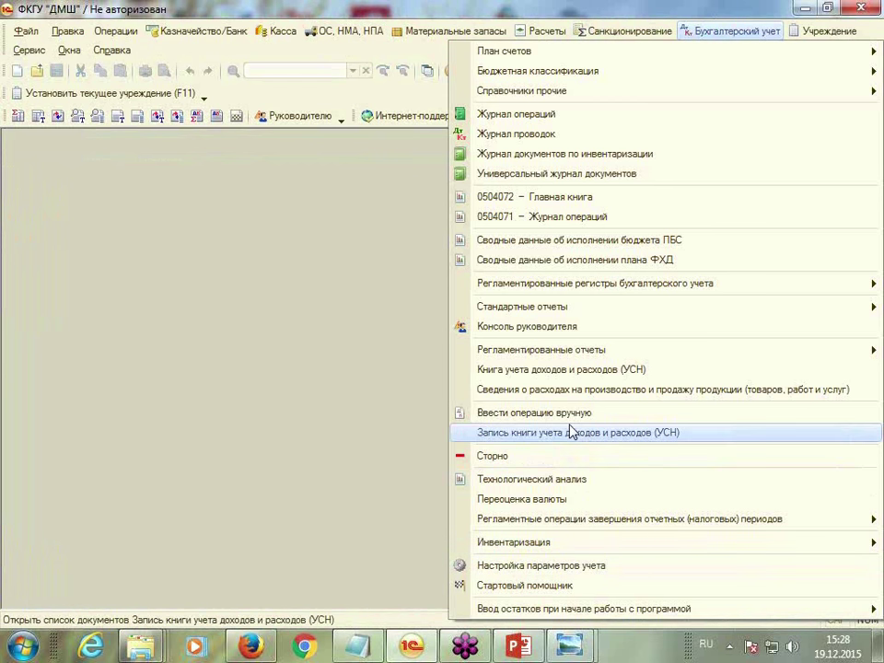
Open Налоговая и статистическая отчетность, close the version news, and select the НДС report type
{"action": "mouse_move", "coordinate": [405, 351]}
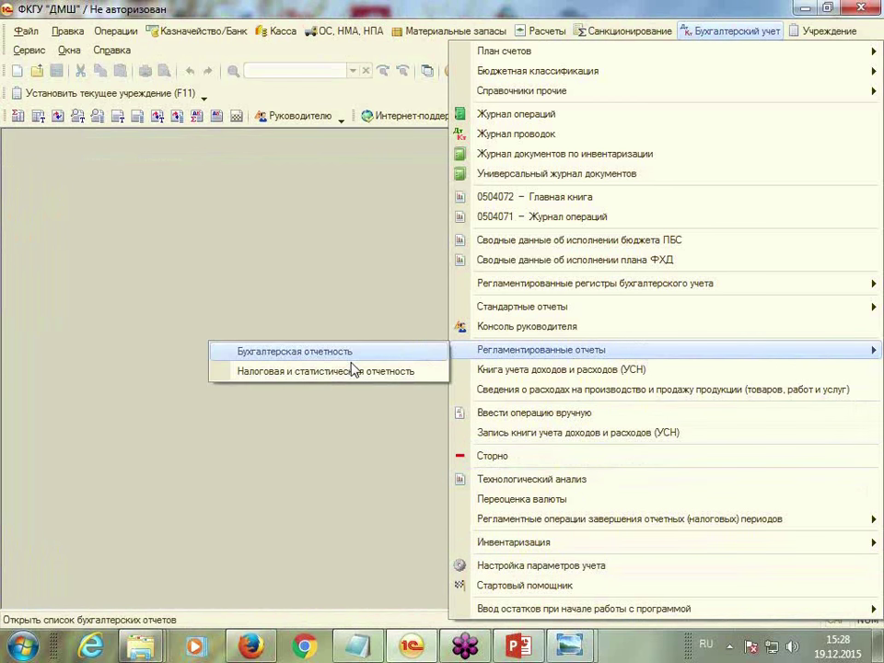
{"action": "left_click", "coordinate": [356, 369]}
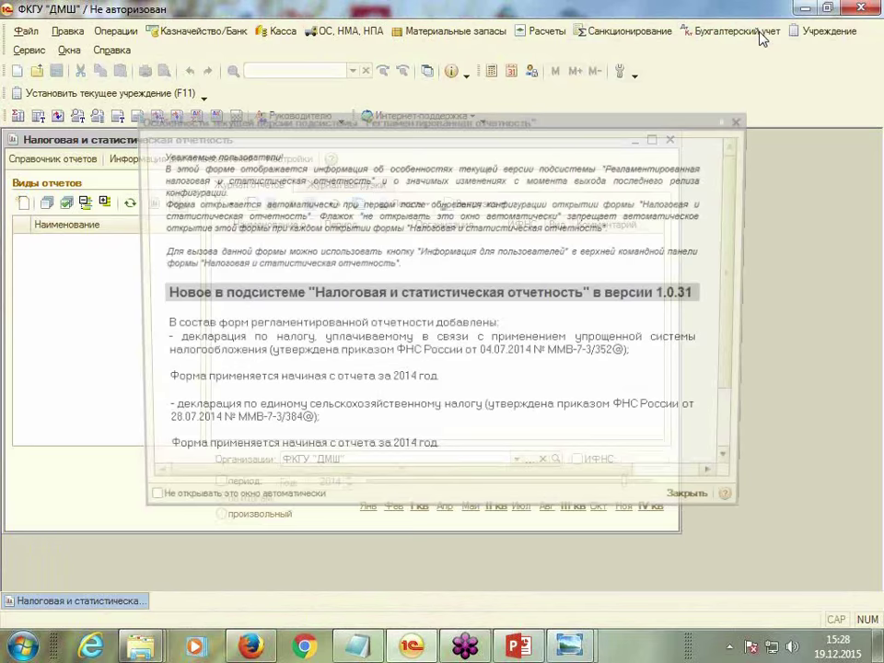
{"action": "left_click", "coordinate": [744, 122]}
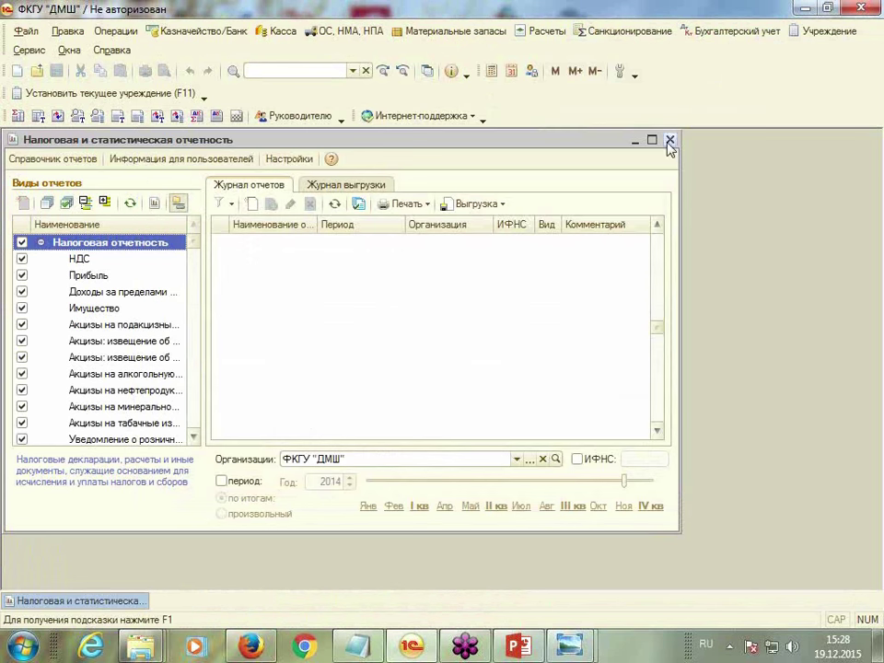
{"action": "left_click", "coordinate": [97, 261]}
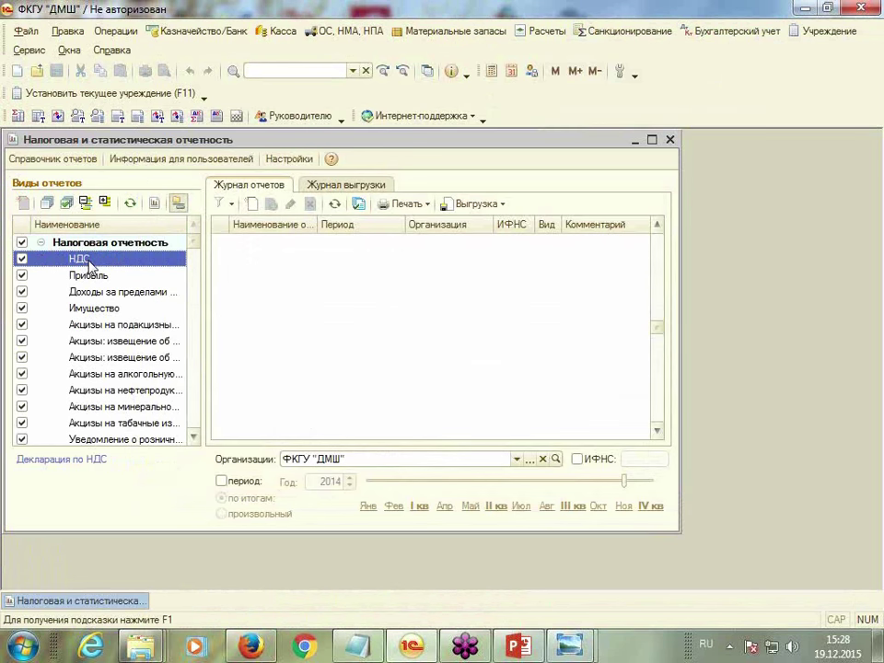
{"action": "left_click_drag", "start_coordinate": [195, 242], "coordinate": [213, 233]}
Create a new Декларация по НДС for 1 квартал 2015 г. and maximize its window
{"action": "double_click", "coordinate": [93, 259]}
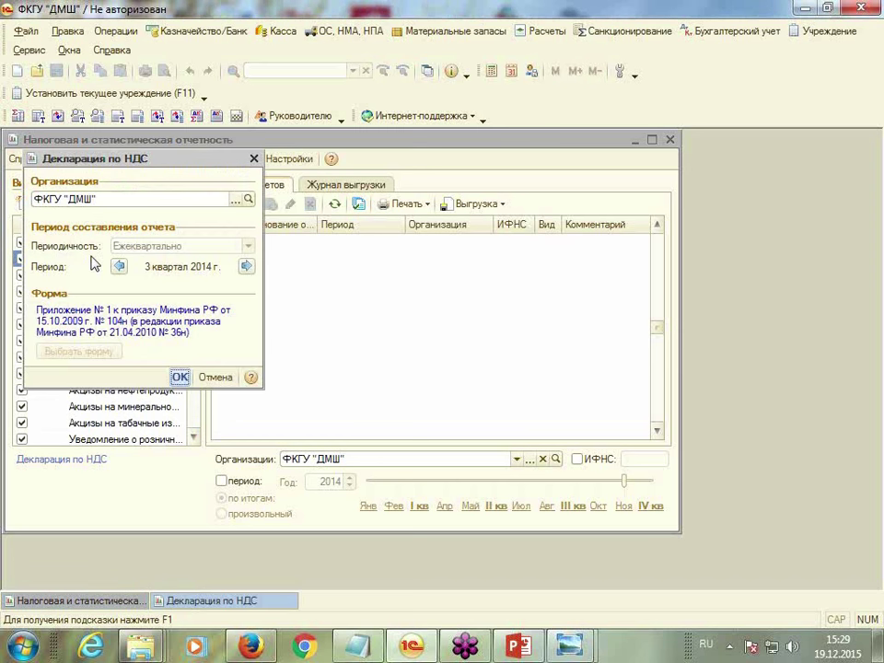
{"action": "left_click", "coordinate": [246, 267]}
{"action": "left_click", "coordinate": [247, 268]}
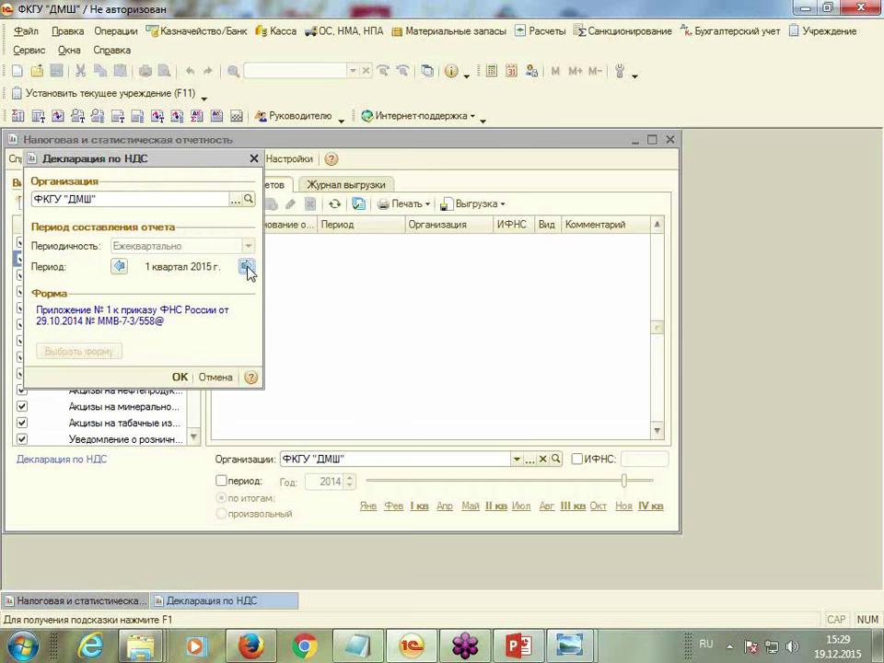
{"action": "left_click", "coordinate": [179, 375]}
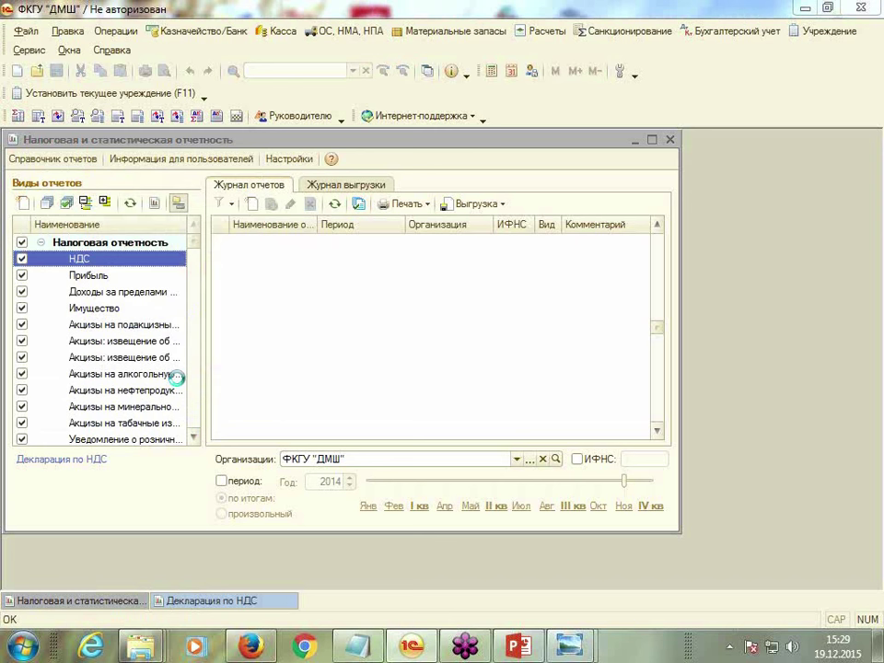
{"action": "left_click", "coordinate": [579, 160]}
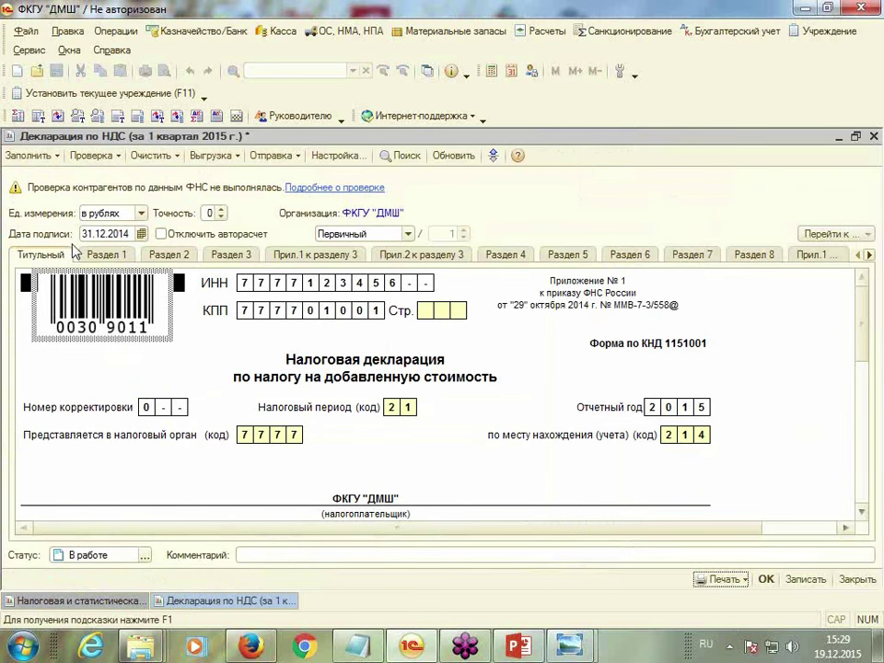
Auto-fill the declaration from accounting data using Заполнить и сохранить
{"action": "left_click", "coordinate": [28, 157]}
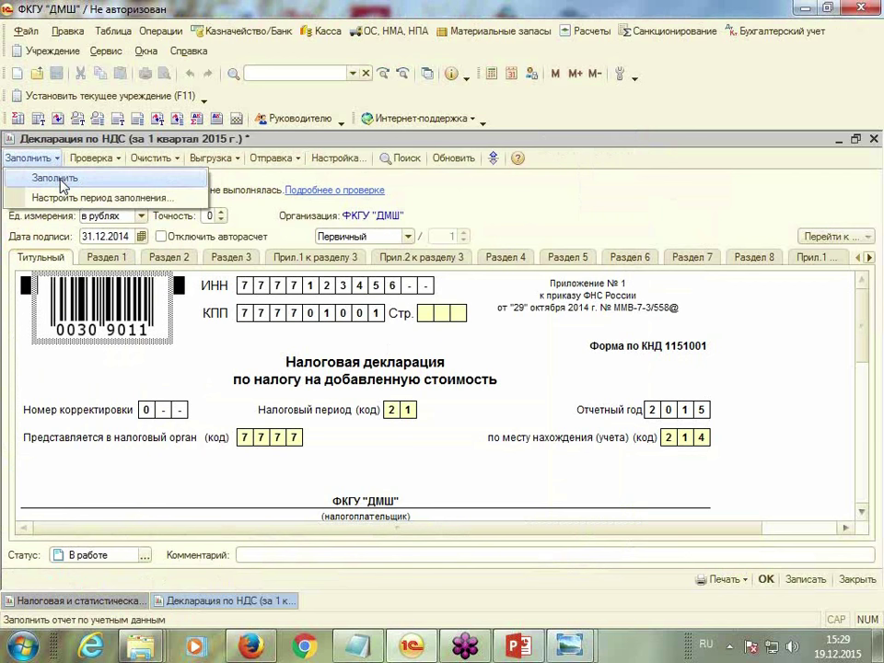
{"action": "left_click", "coordinate": [61, 185]}
{"action": "left_click", "coordinate": [387, 336]}
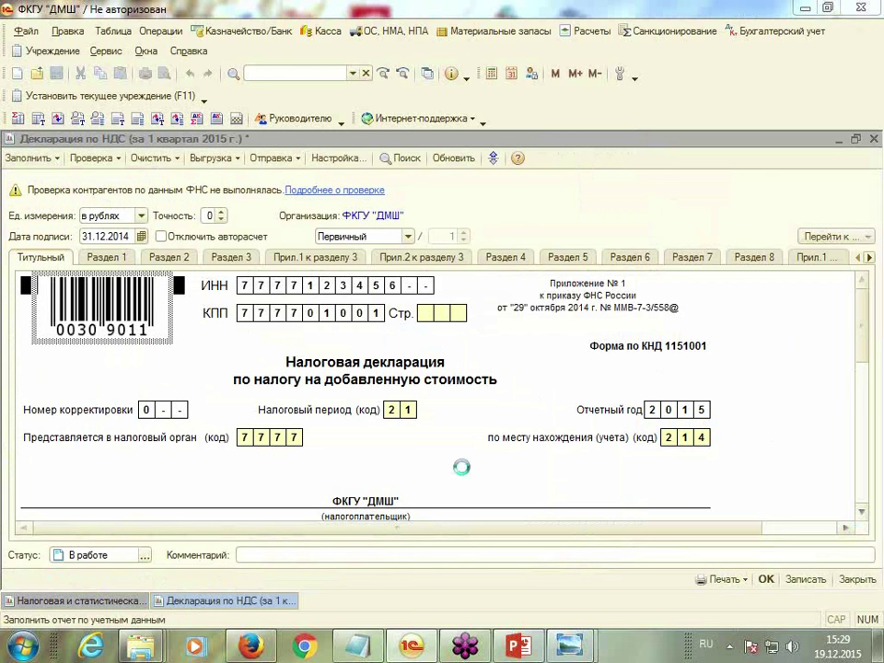
Review the filled Раздел 1, Раздел 2 and Раздел 3 of the declaration
{"action": "left_click", "coordinate": [108, 258]}
{"action": "scroll", "coordinate": [403, 453], "scroll_direction": "down", "scroll_amount": 2}
{"action": "scroll", "coordinate": [403, 453], "scroll_direction": "down", "scroll_amount": 5}
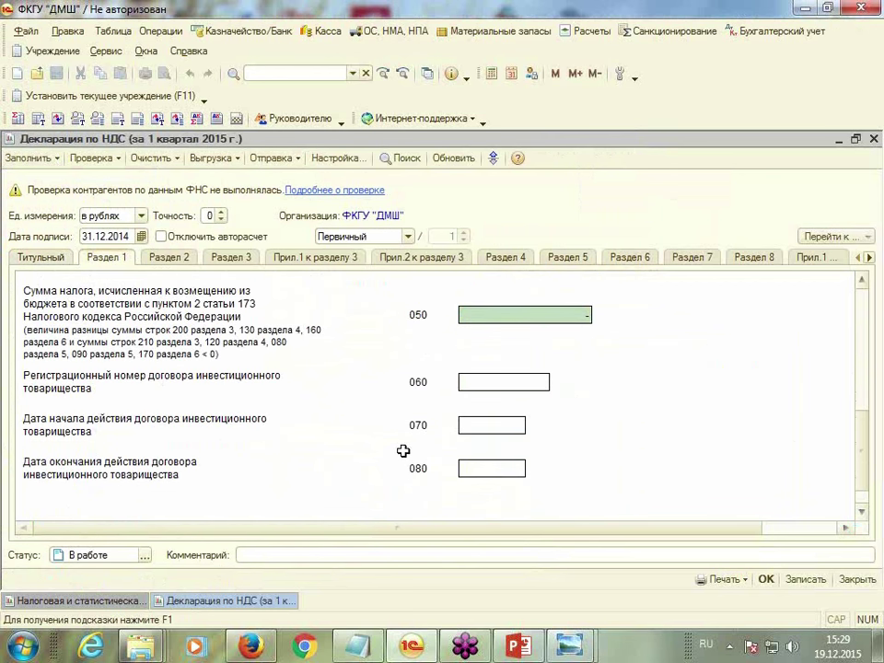
{"action": "left_click", "coordinate": [164, 259]}
{"action": "scroll", "coordinate": [334, 423], "scroll_direction": "down", "scroll_amount": 5}
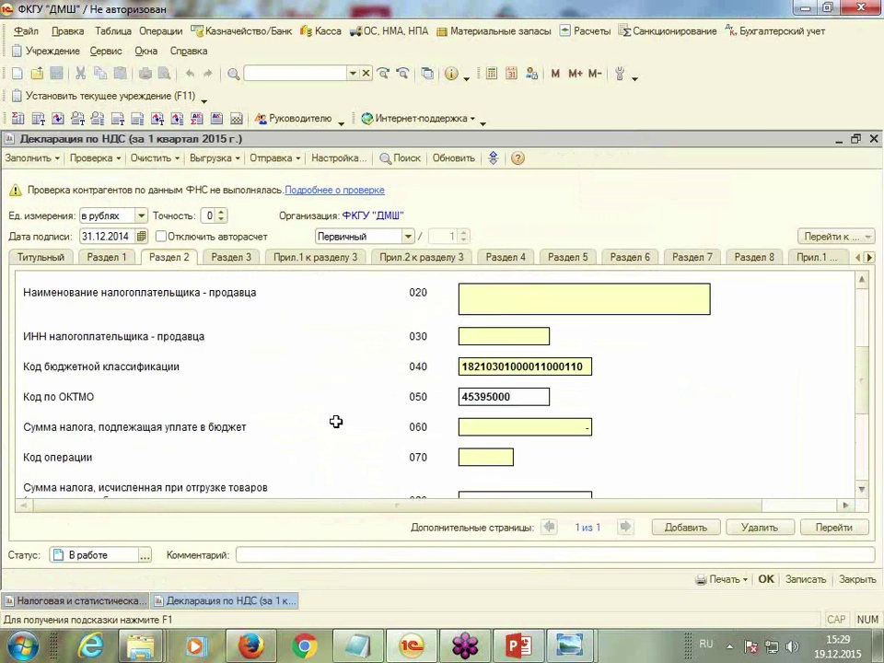
{"action": "scroll", "coordinate": [335, 416], "scroll_direction": "up", "scroll_amount": 1}
{"action": "left_click", "coordinate": [234, 261]}
{"action": "scroll", "coordinate": [343, 375], "scroll_direction": "down", "scroll_amount": 10}
{"action": "scroll", "coordinate": [343, 376], "scroll_direction": "down", "scroll_amount": 6}
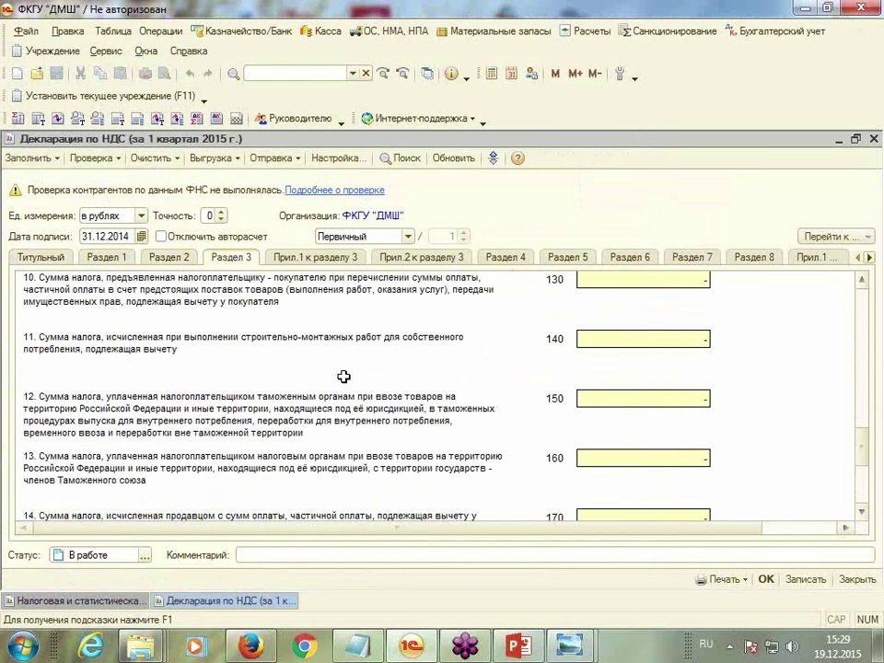
{"action": "scroll", "coordinate": [343, 375], "scroll_direction": "up", "scroll_amount": 8}
{"action": "scroll", "coordinate": [344, 375], "scroll_direction": "up", "scroll_amount": 9}
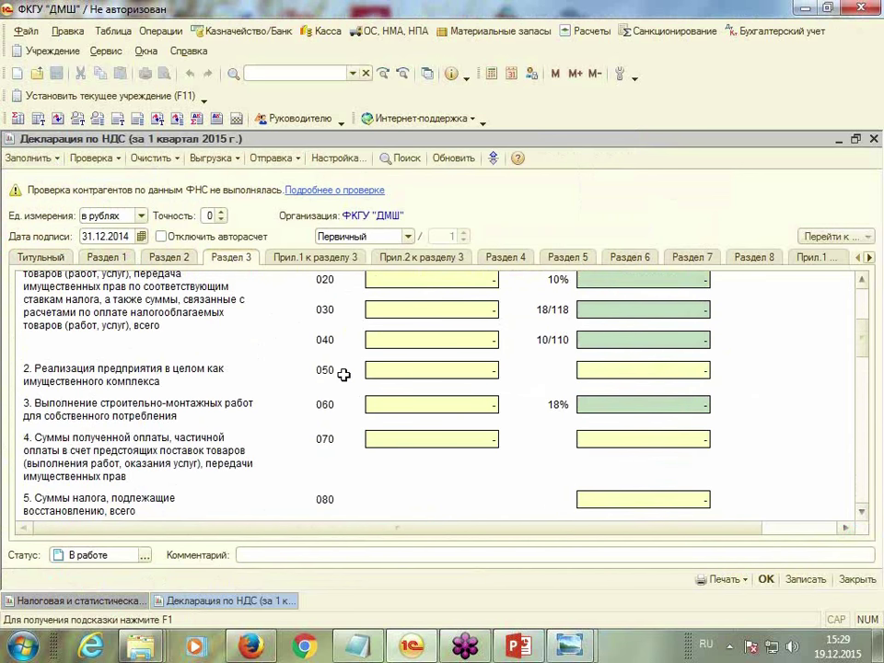
Review Раздел 8, then scroll the section tabs to inspect Раздел 9
{"action": "left_click", "coordinate": [752, 258]}
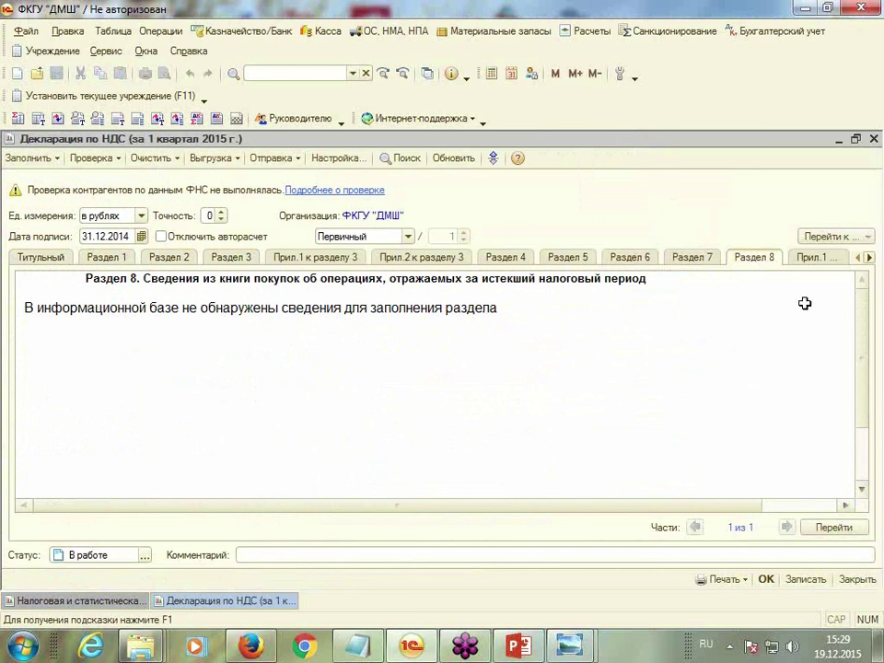
{"action": "left_click_drag", "start_coordinate": [627, 512], "coordinate": [767, 378]}
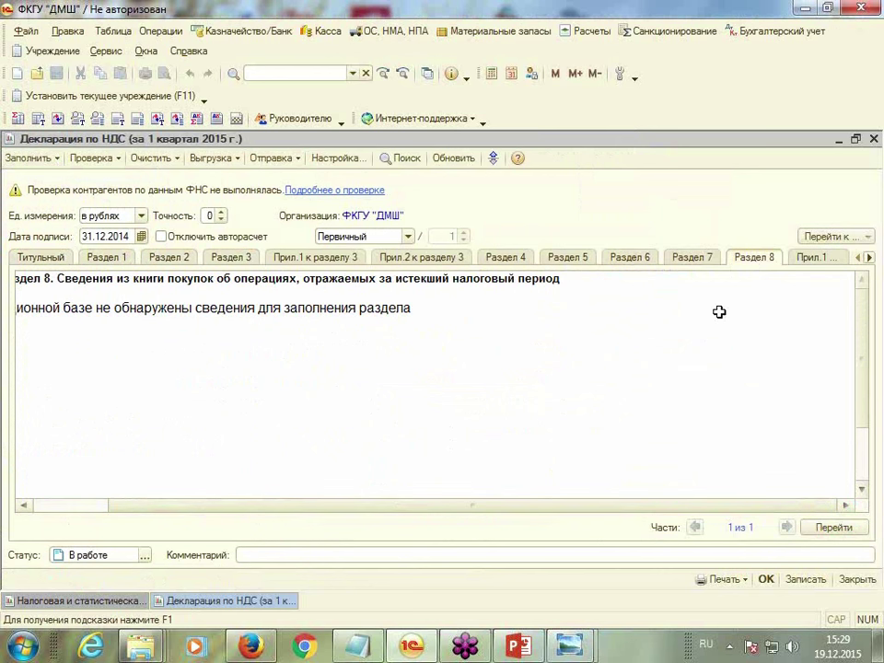
{"action": "left_click", "coordinate": [867, 243]}
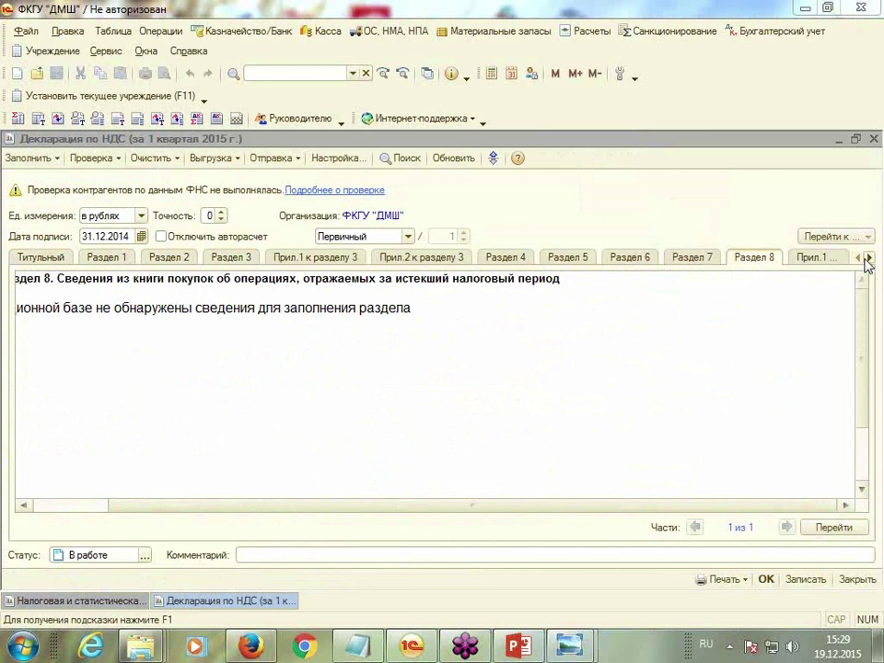
{"action": "left_click", "coordinate": [868, 258]}
{"action": "left_click", "coordinate": [836, 260]}
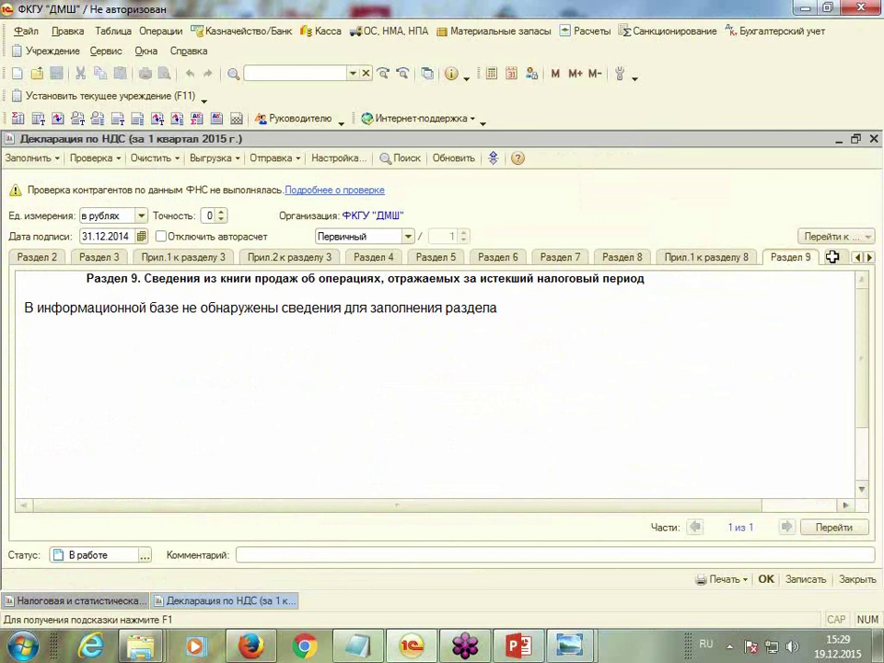
{"action": "left_click", "coordinate": [870, 258]}
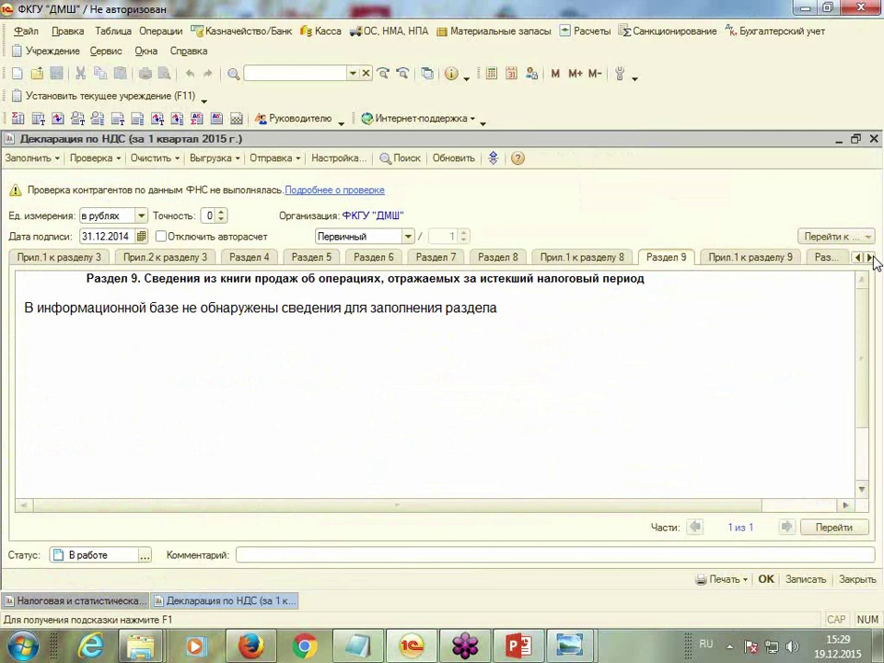
{"action": "left_click", "coordinate": [735, 580]}
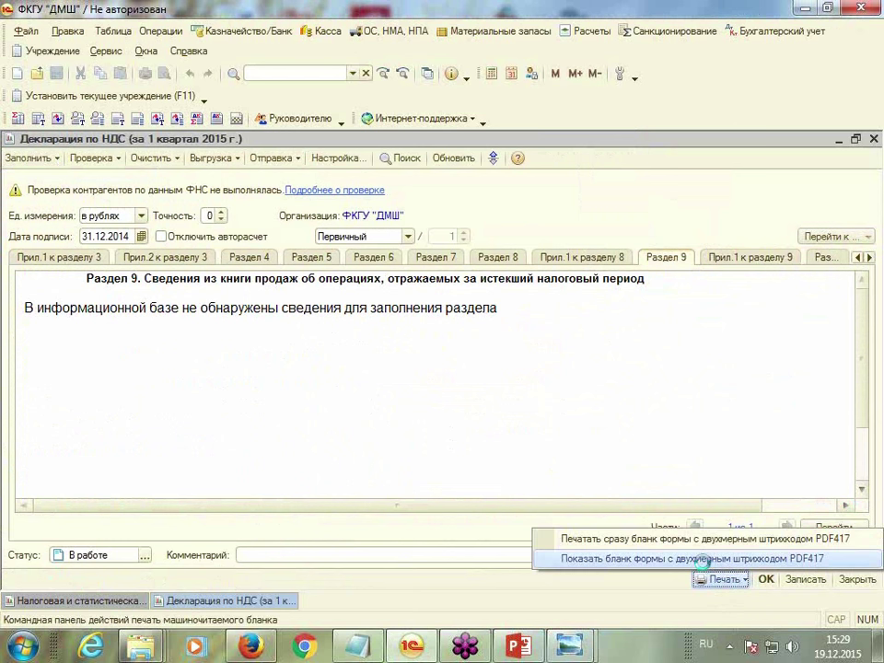
{"action": "left_click", "coordinate": [703, 560]}
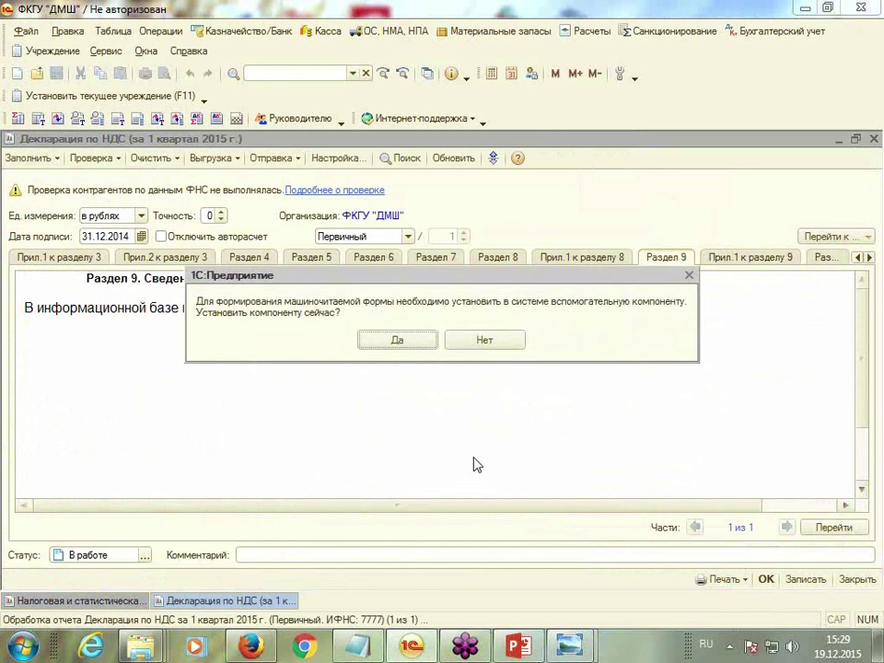
{"action": "left_click", "coordinate": [397, 339]}
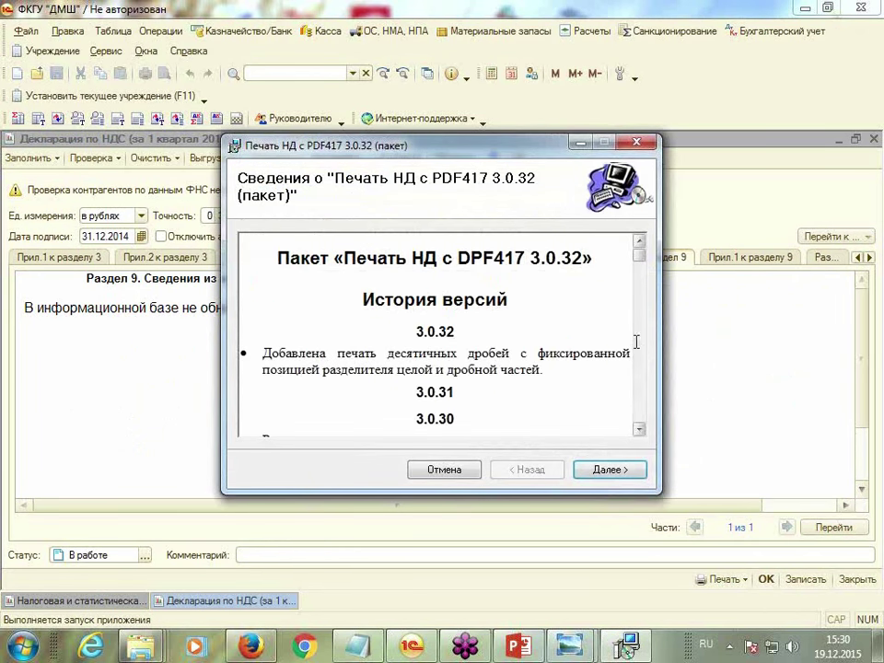
{"action": "left_click", "coordinate": [636, 142]}
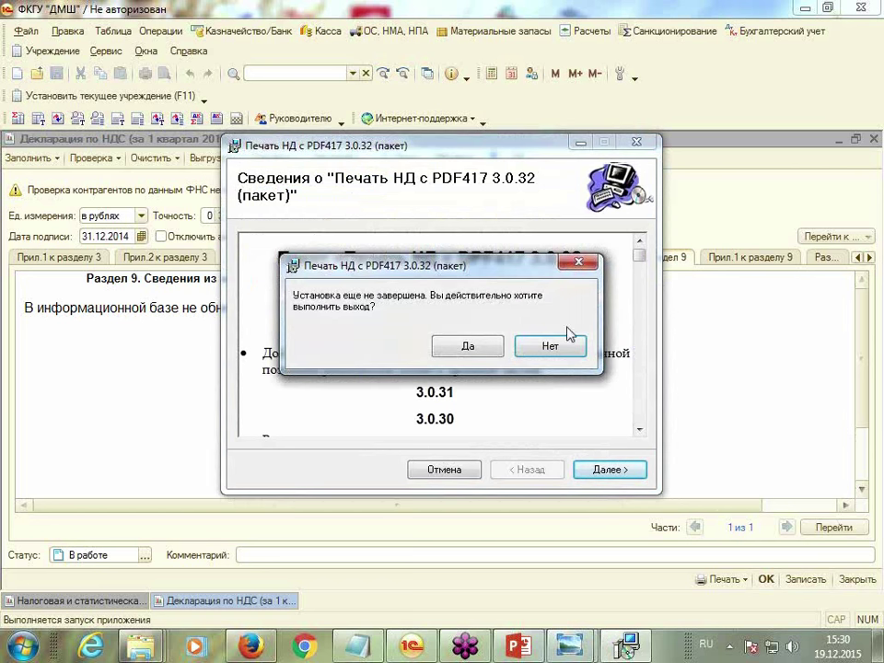
{"action": "left_click", "coordinate": [451, 344]}
{"action": "left_click", "coordinate": [446, 339]}
{"action": "left_click", "coordinate": [289, 160]}
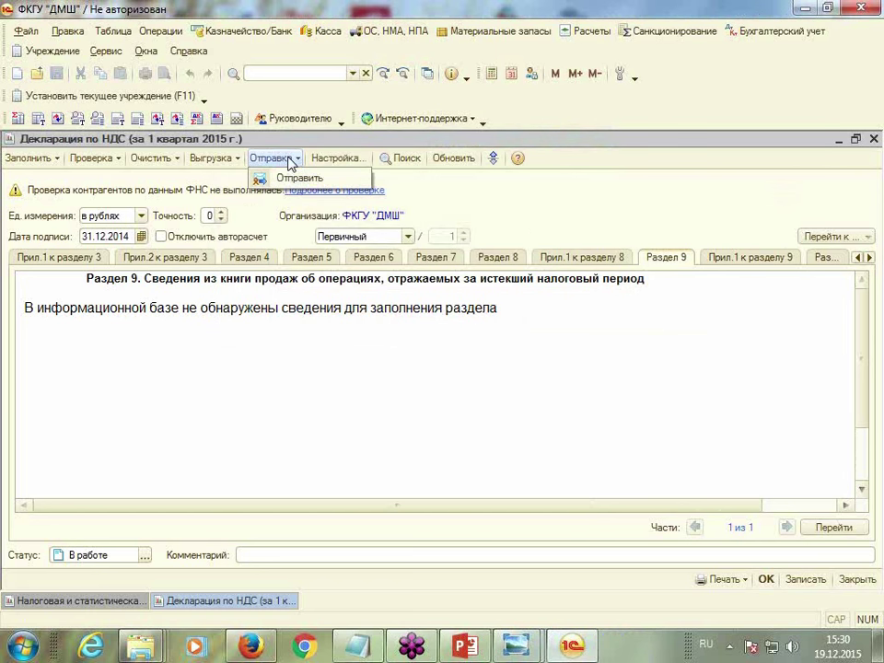
Dismiss the Отправка and Выгрузка menus, then close the declaration and tax reporting windows
{"action": "left_click", "coordinate": [237, 163]}
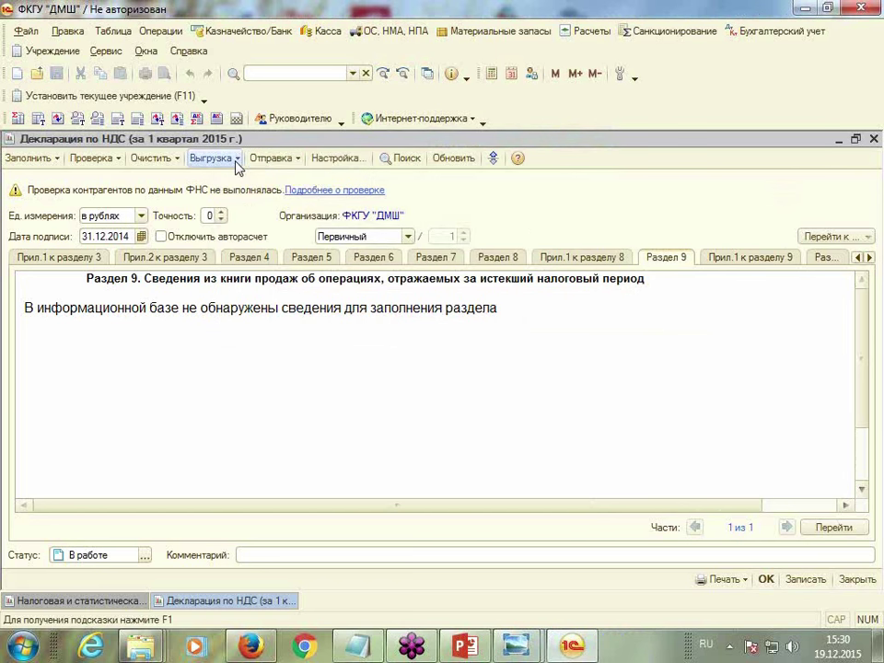
{"action": "left_click", "coordinate": [238, 161]}
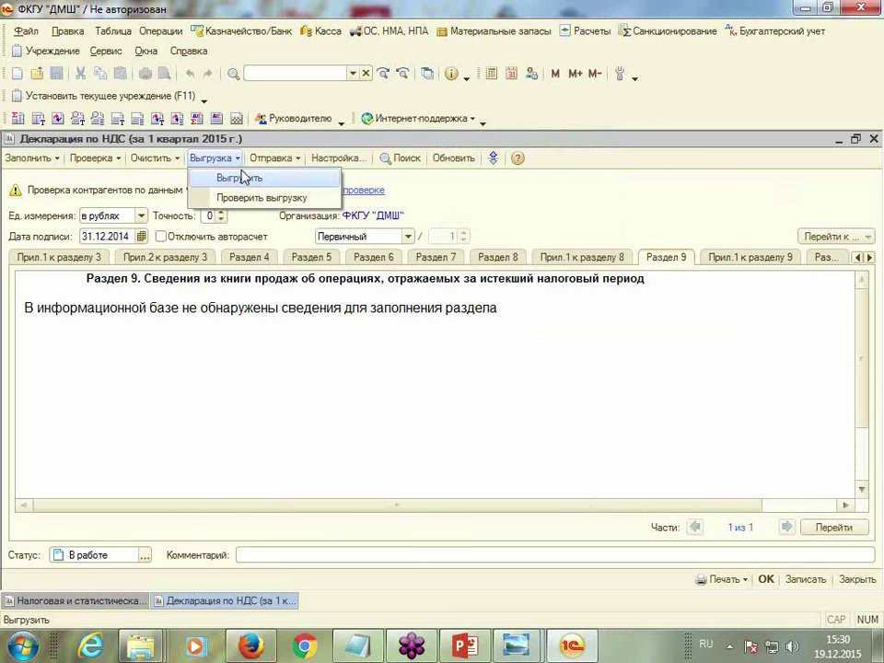
{"action": "left_click", "coordinate": [480, 197]}
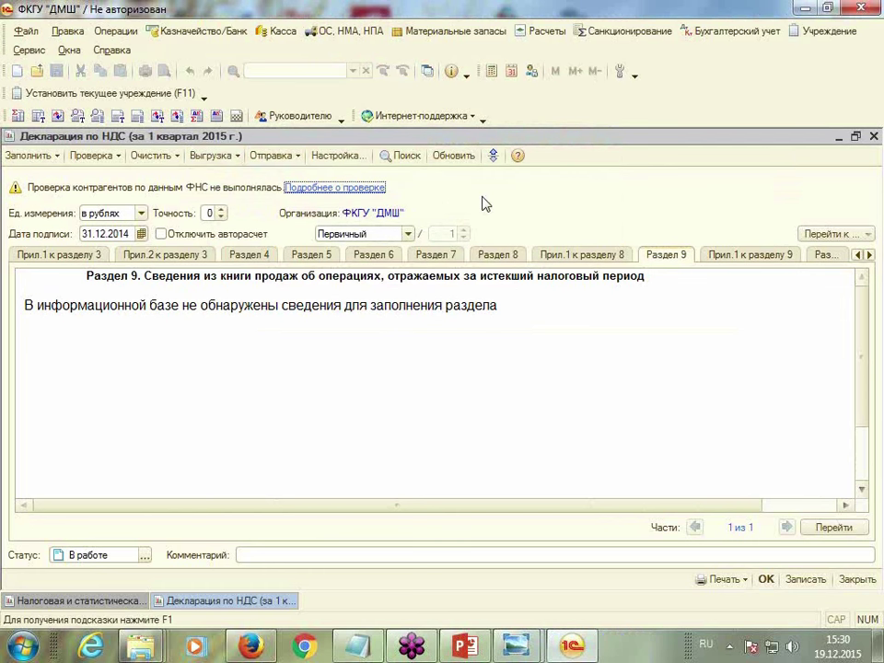
{"action": "left_click", "coordinate": [875, 137]}
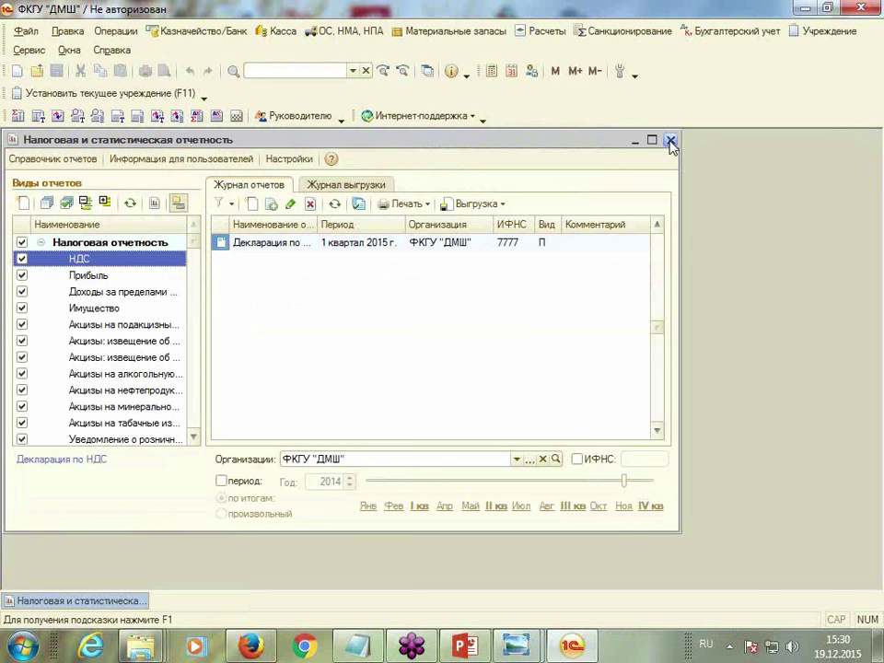
{"action": "left_click", "coordinate": [669, 141]}
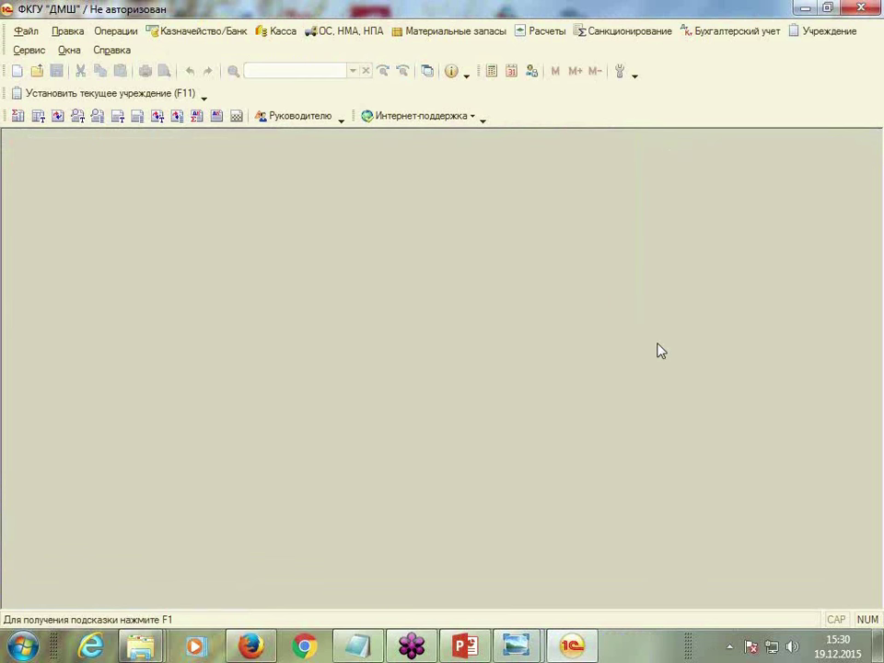
Exit 1C:Enterprise, confirming Завершить in the Завершение работы prompt
{"action": "left_click", "coordinate": [864, 9]}
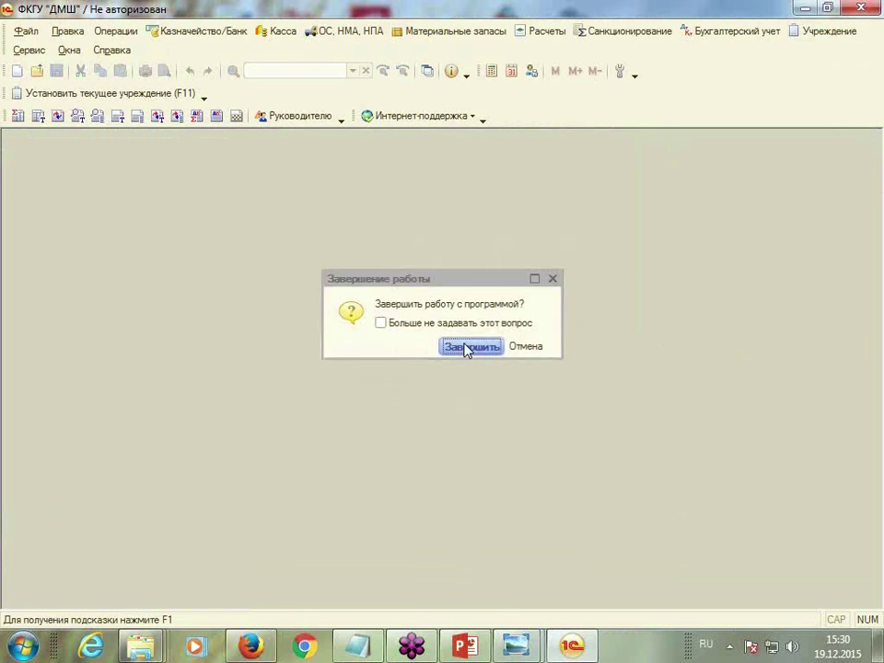
{"action": "left_click", "coordinate": [465, 346]}
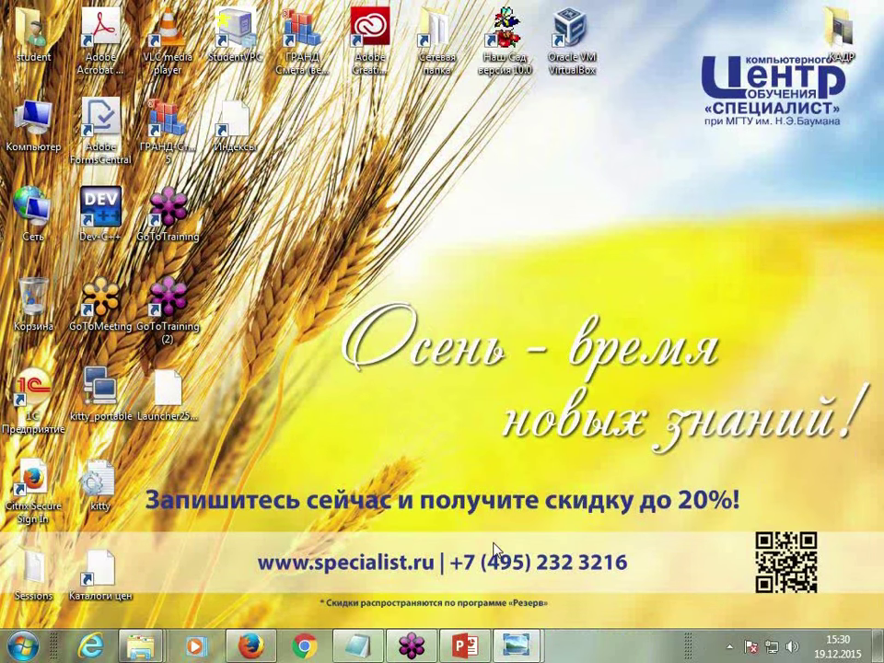
{"action": "mouse_move", "coordinate": [465, 649]}
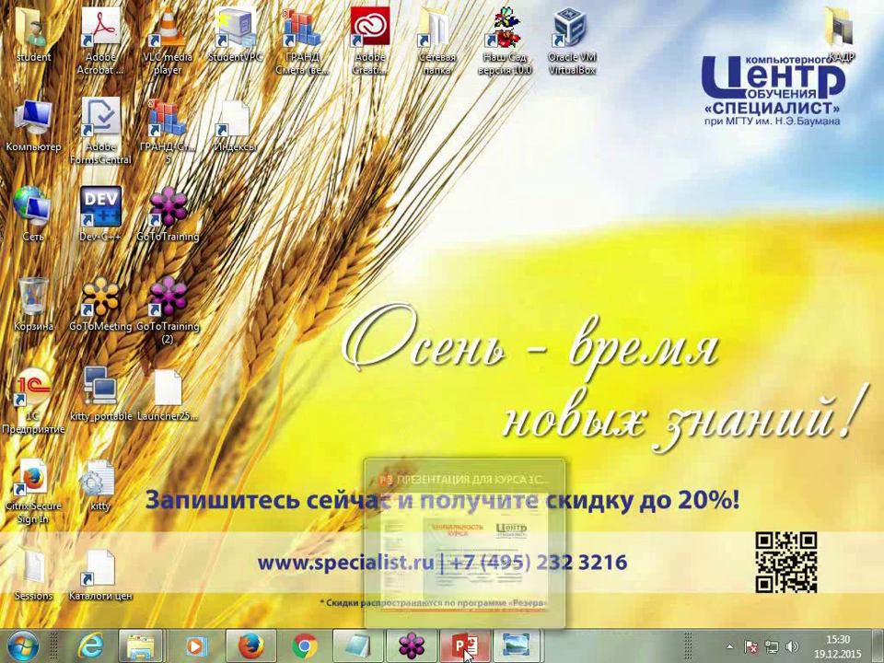